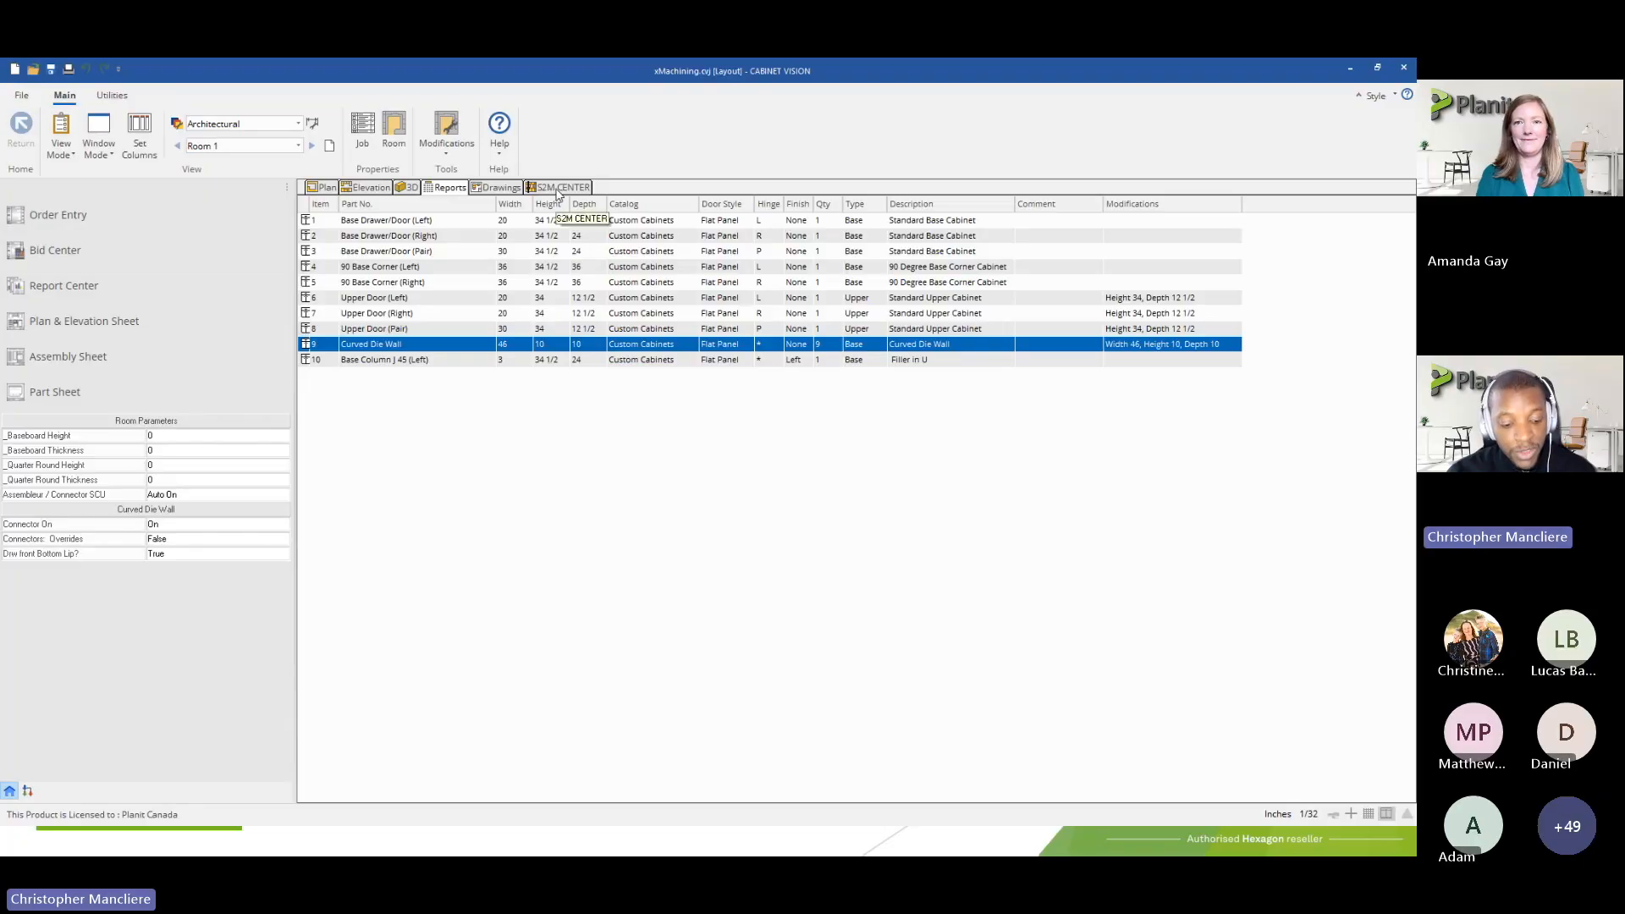
# Switch to the S2M Center and open the machine catalog for the Default Router
pyautogui.press('alt')
pyautogui.click(559, 190)
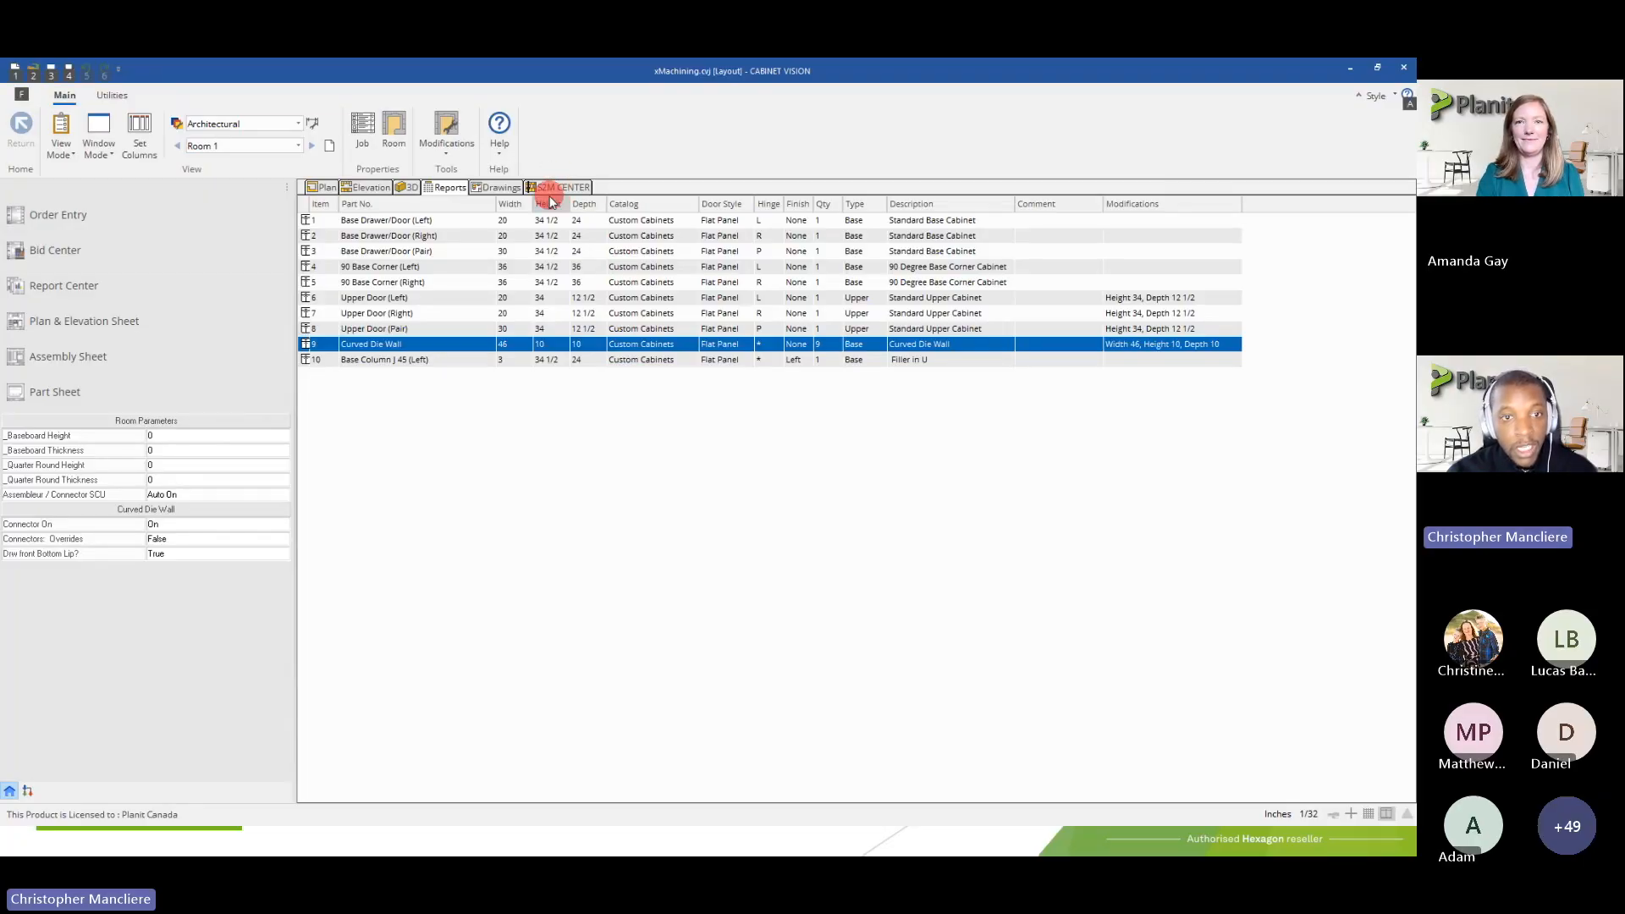
pyautogui.click(551, 188)
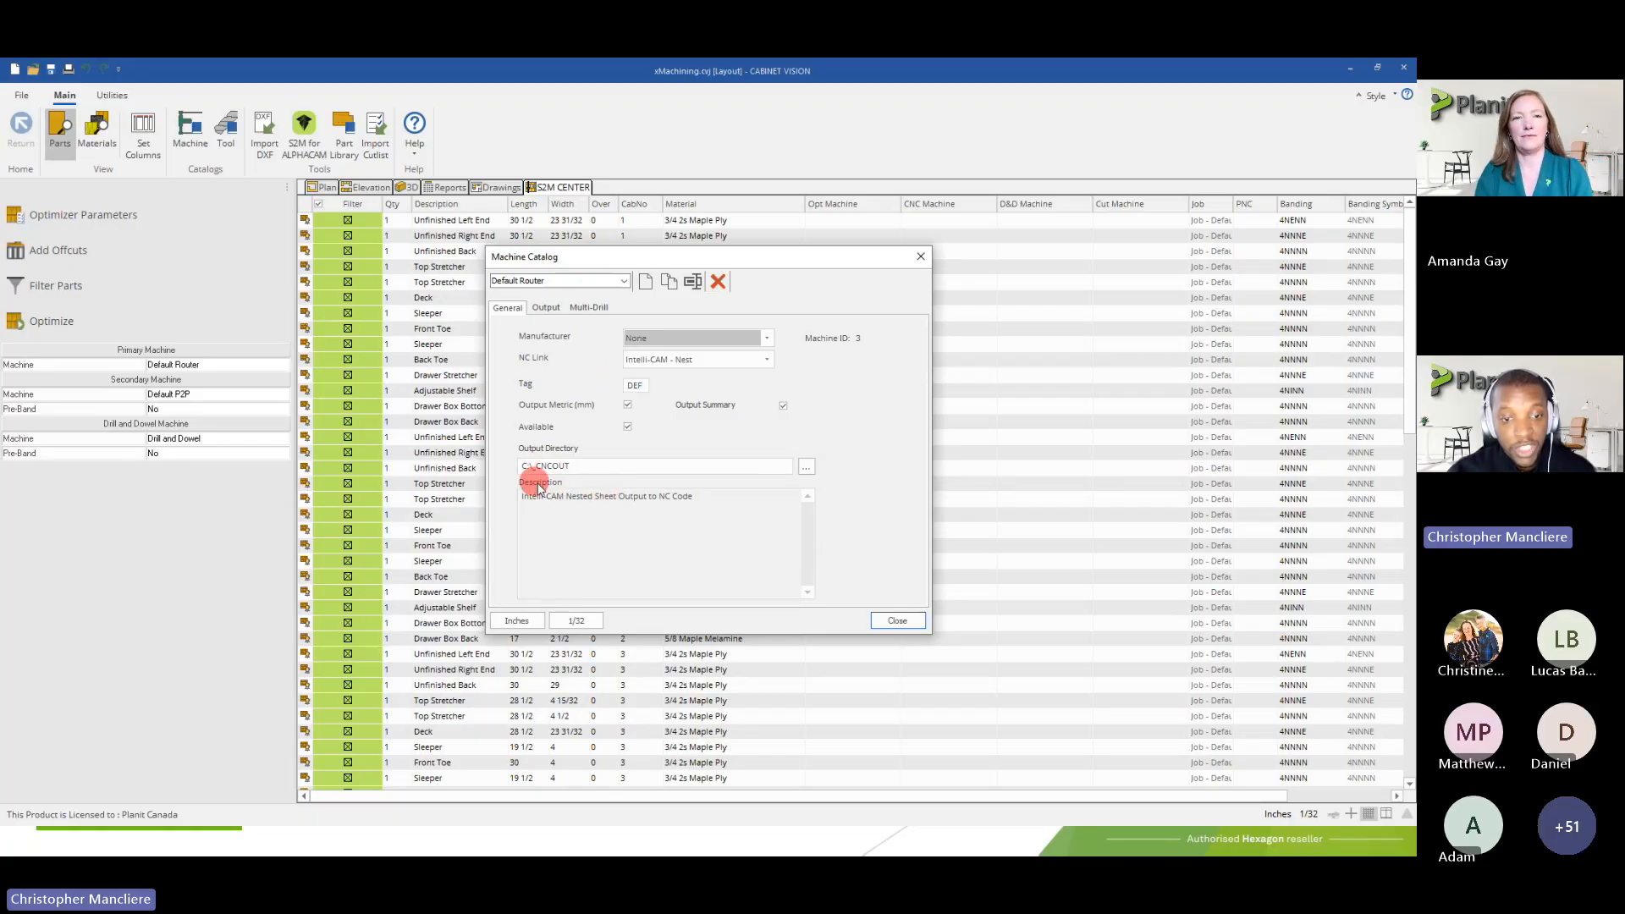
pyautogui.click(526, 284)
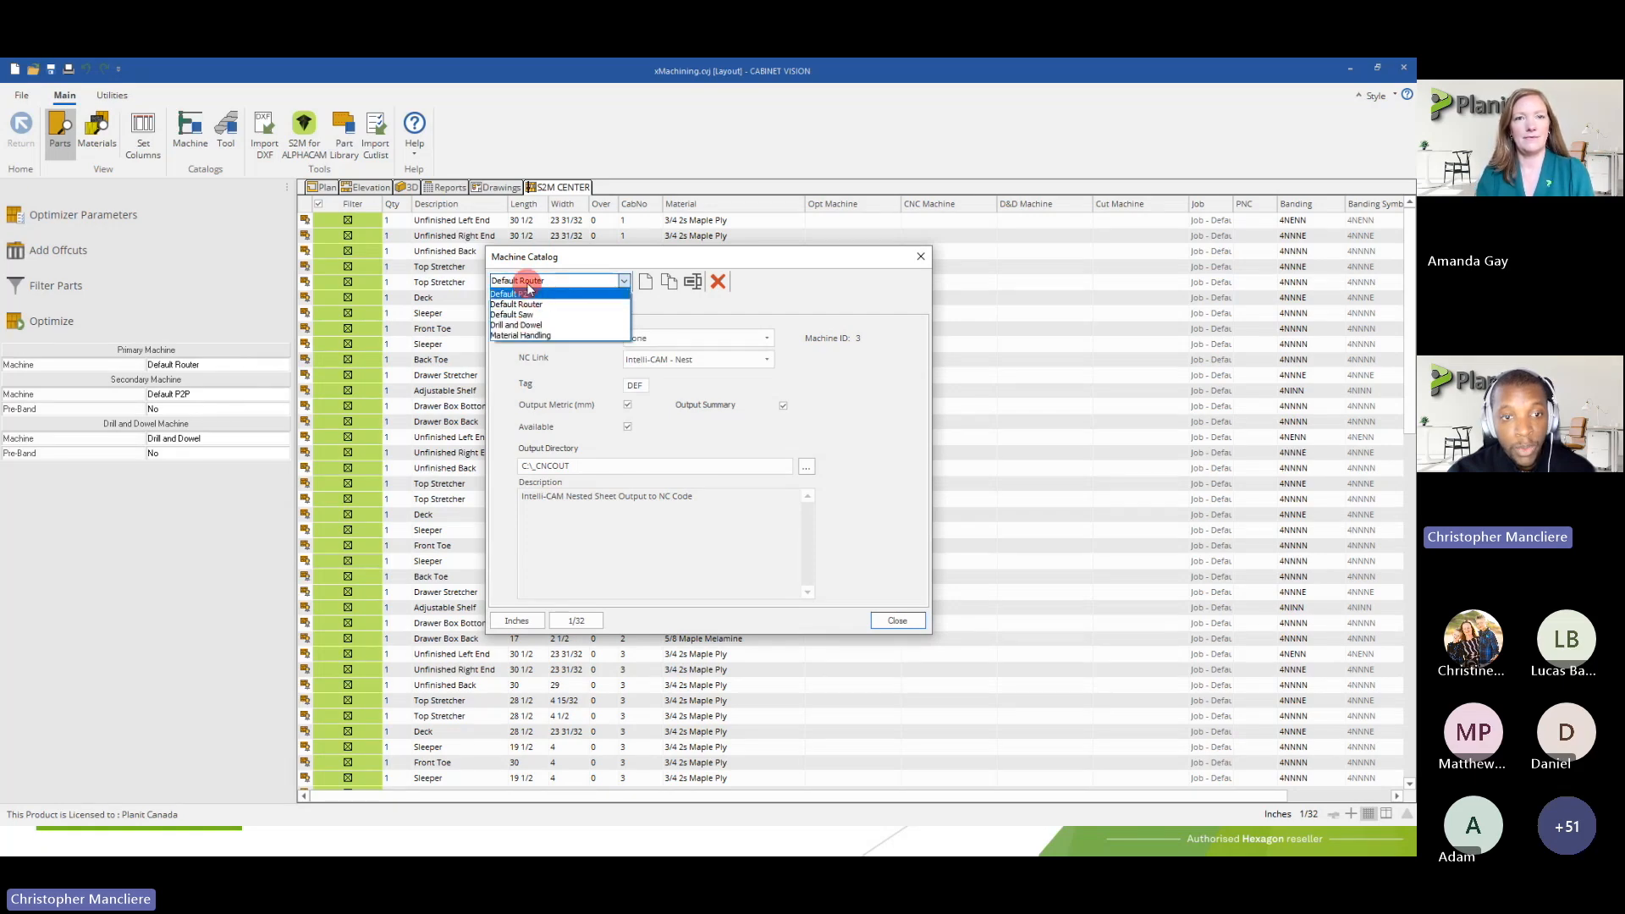
pyautogui.click(526, 280)
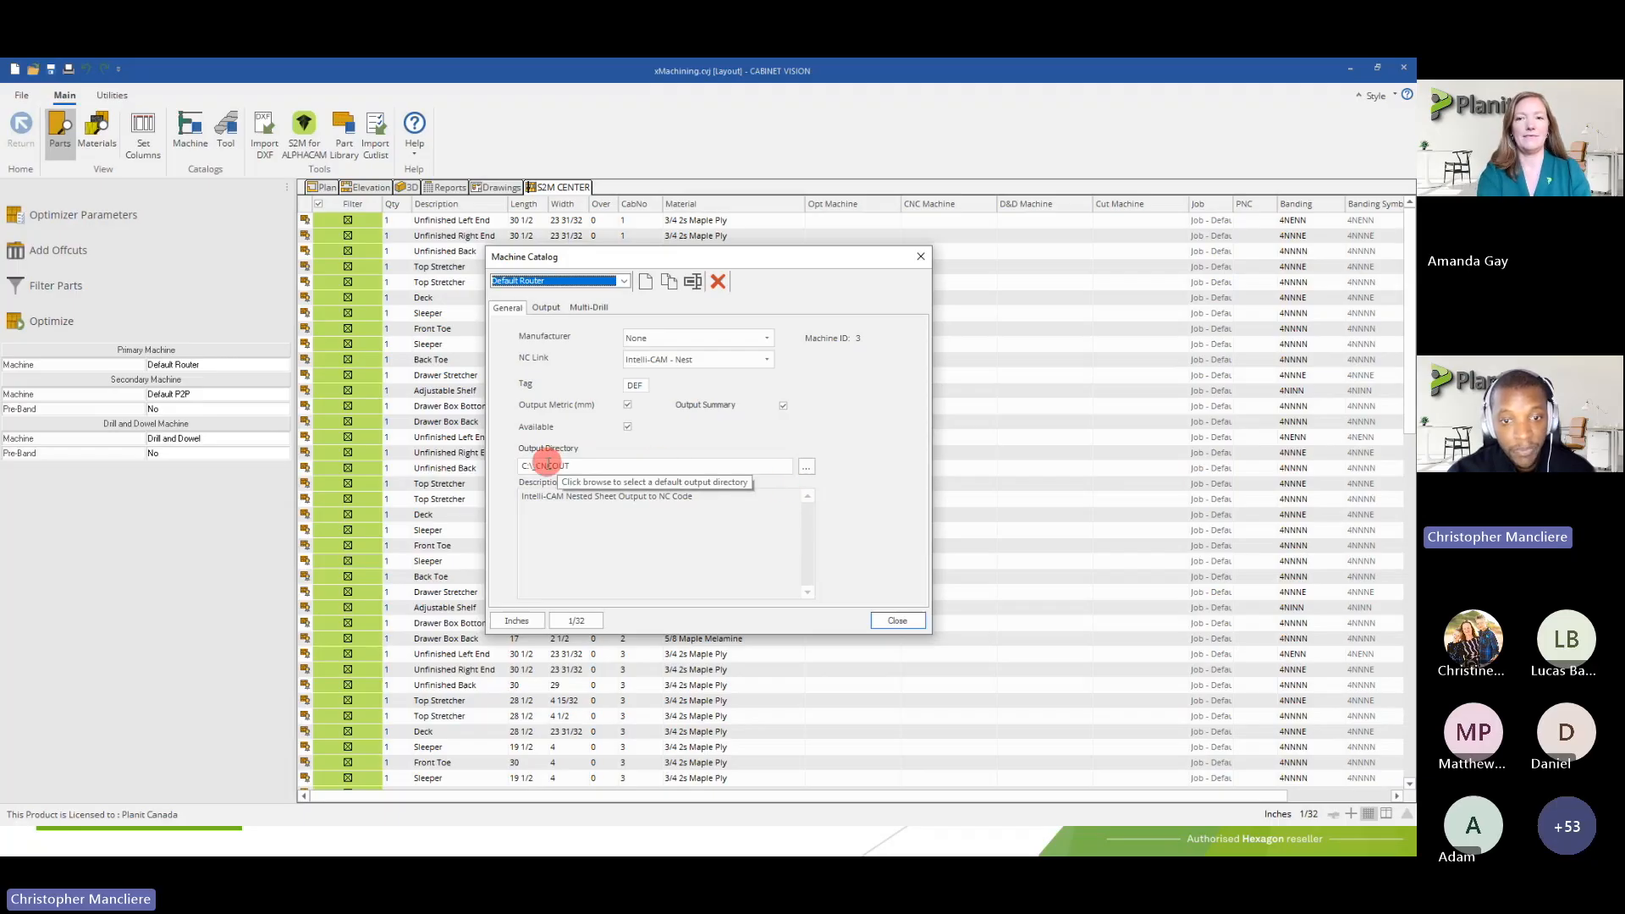
# Display the Default Router's output properties and limit them to the Nesting category
pyautogui.click(546, 308)
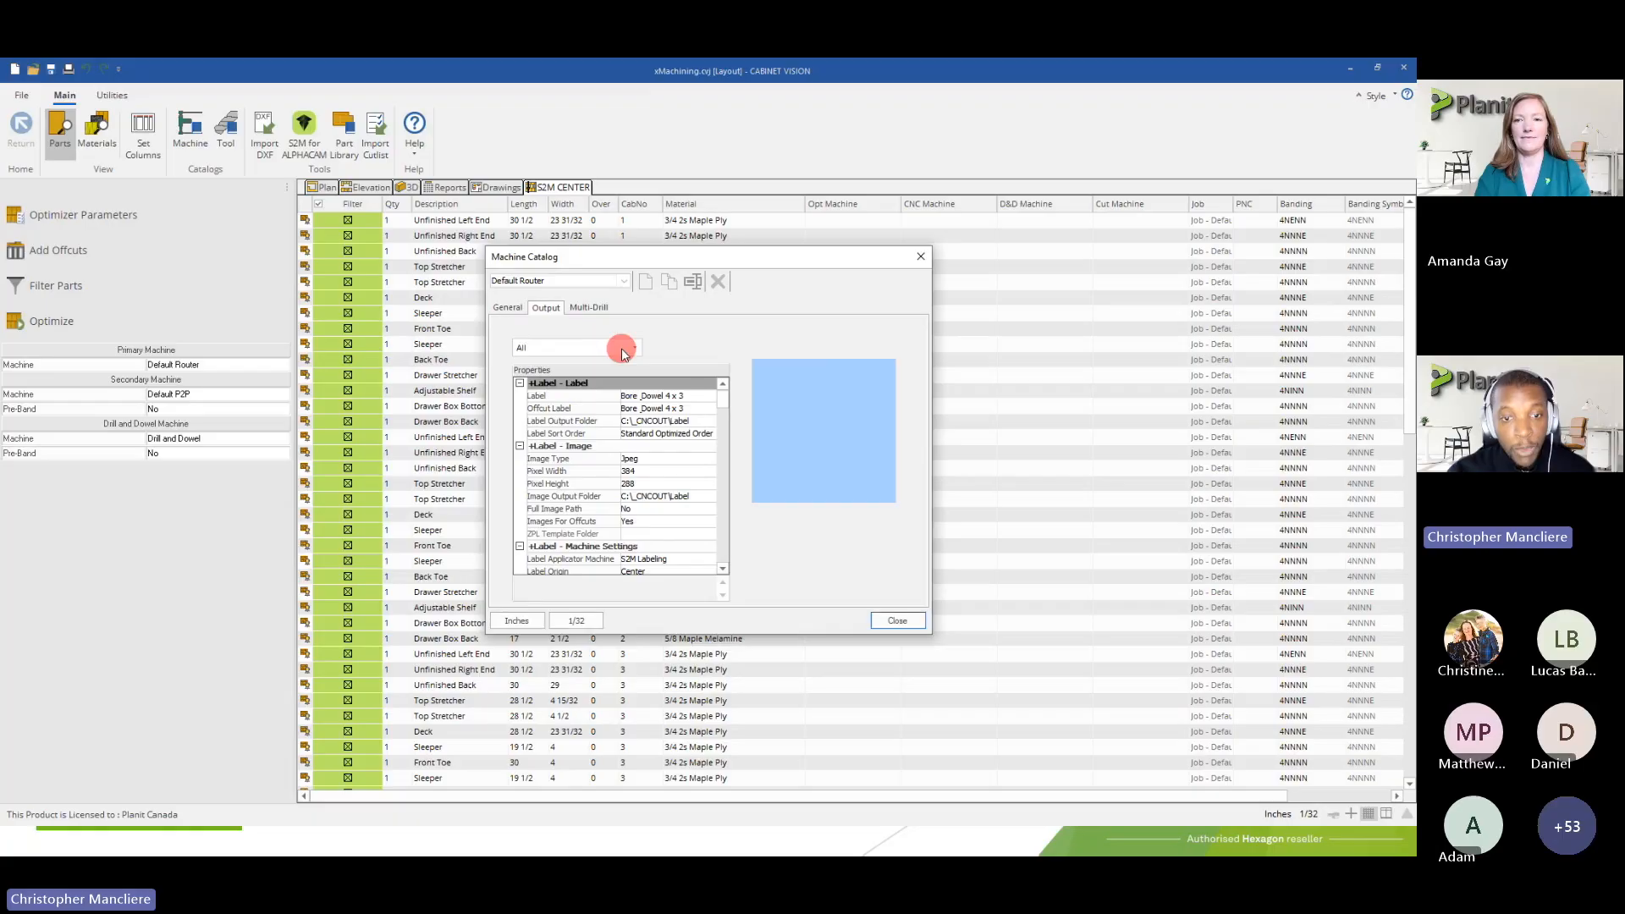
pyautogui.moveTo(731, 406); pyautogui.dragTo(726, 435)
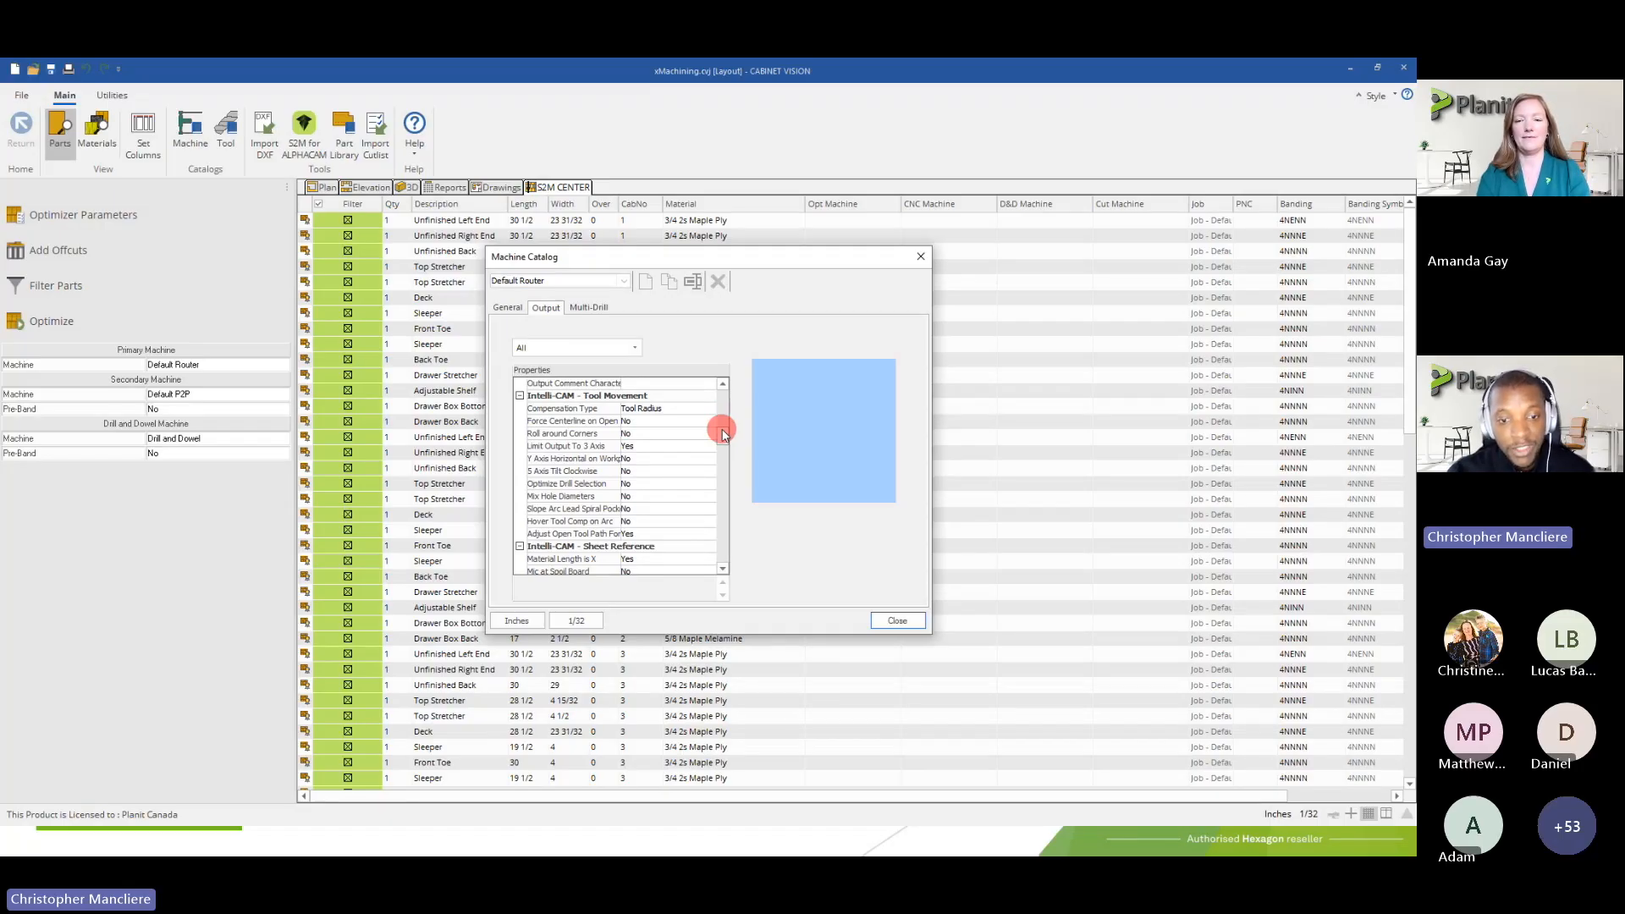
pyautogui.moveTo(724, 434); pyautogui.dragTo(720, 378)
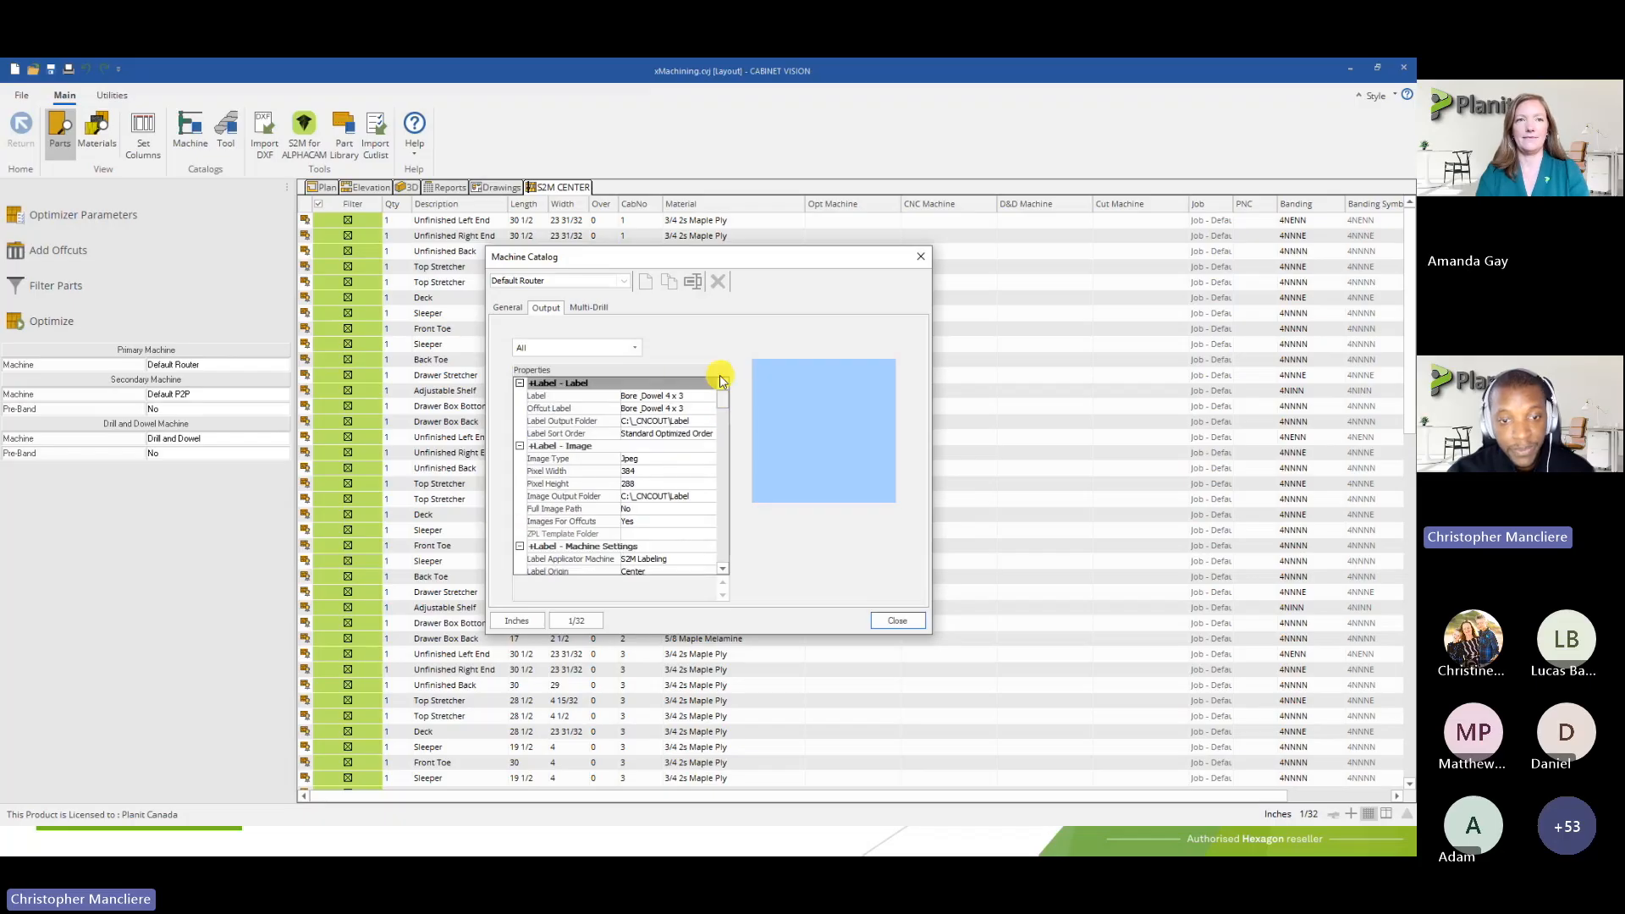
pyautogui.click(617, 349)
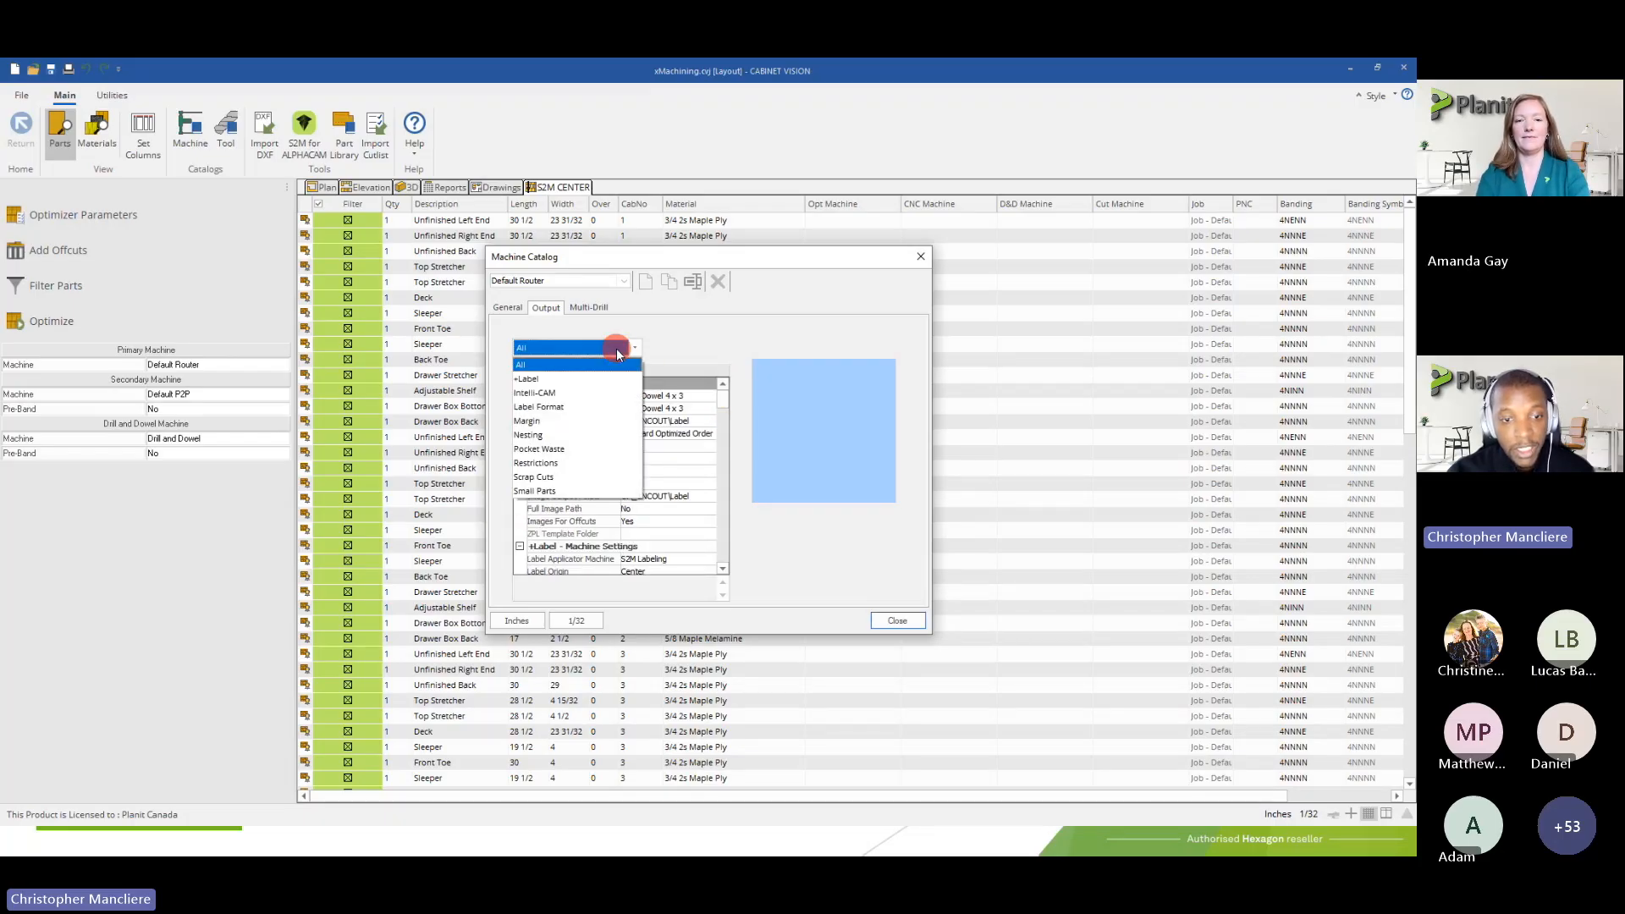
pyautogui.click(547, 433)
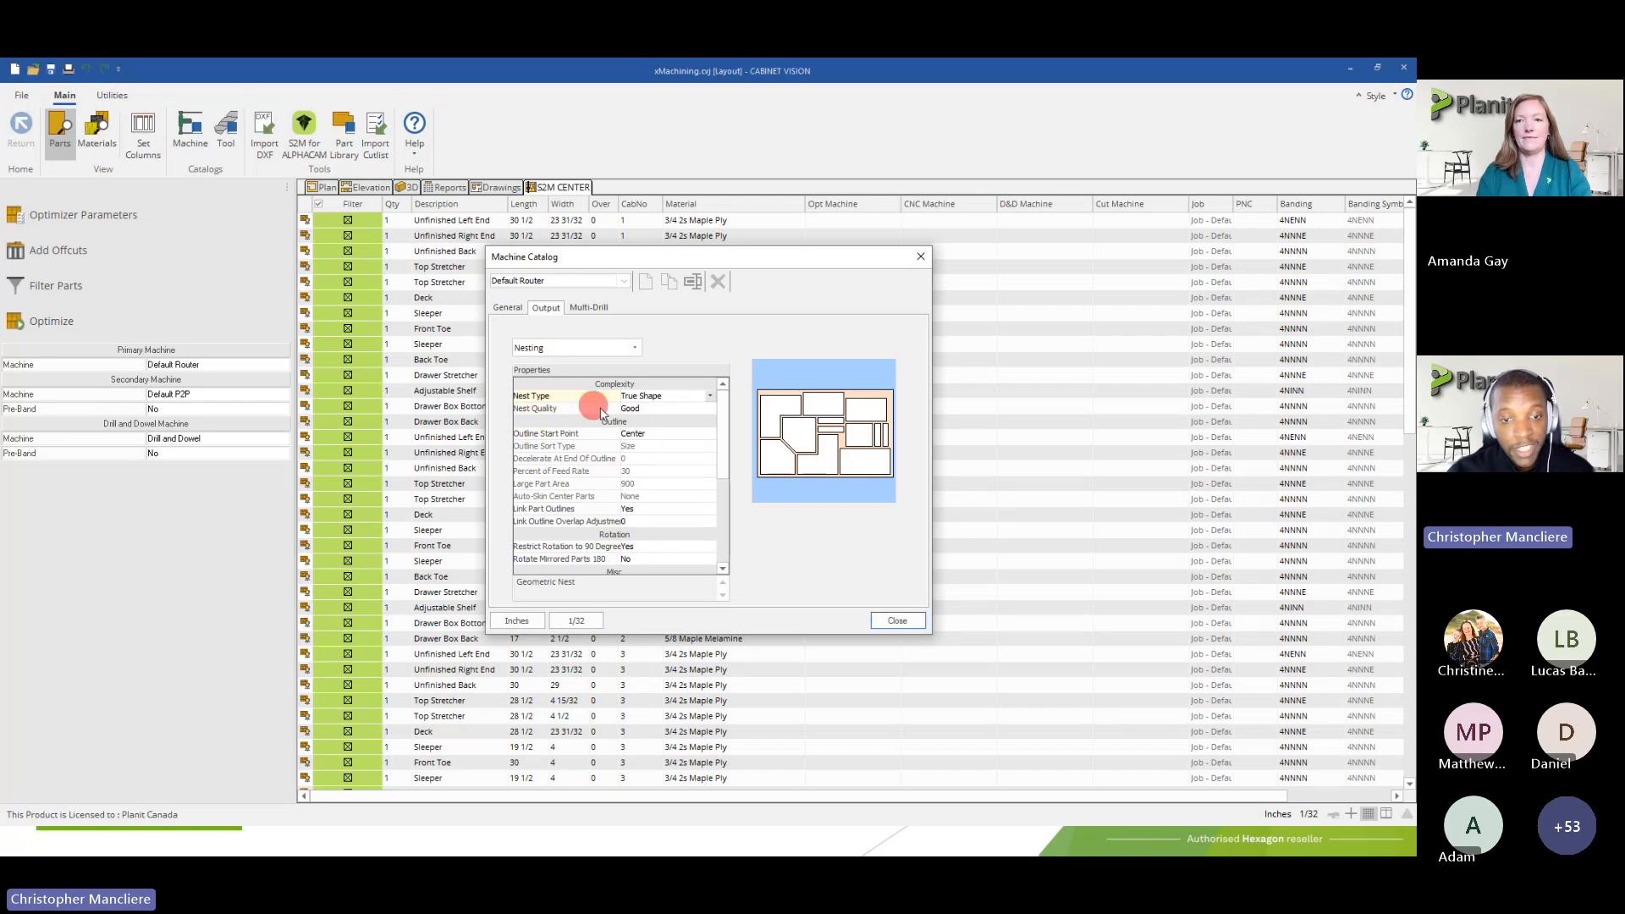
# Preview the Block nest type for the Default Router and restore True Shape
pyautogui.click(709, 397)
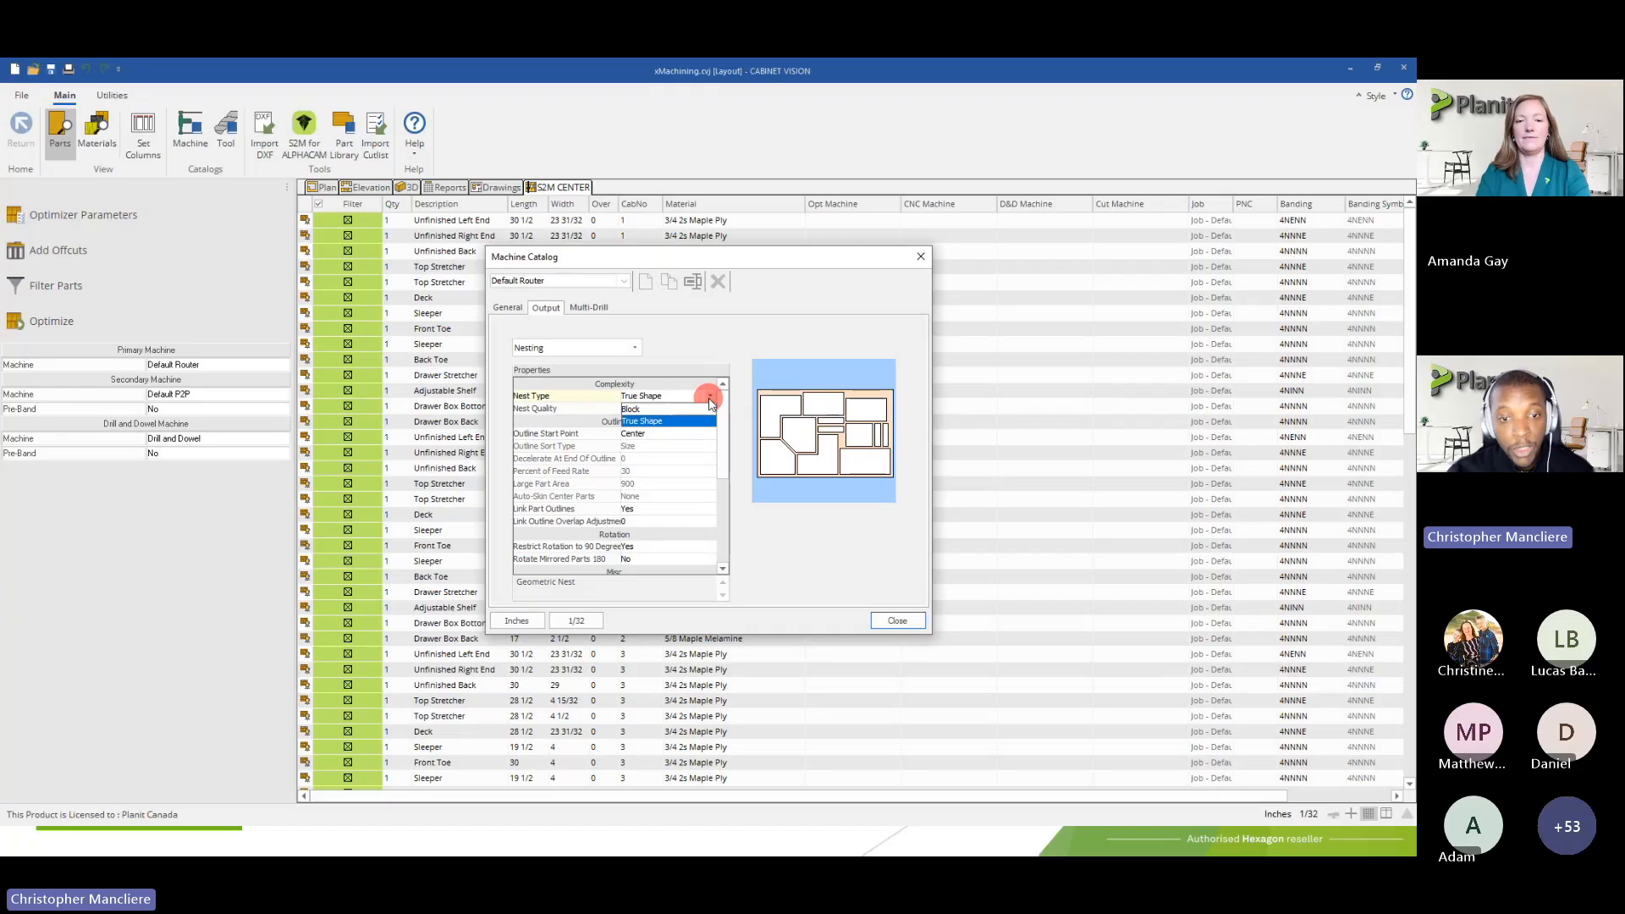
pyautogui.click(643, 408)
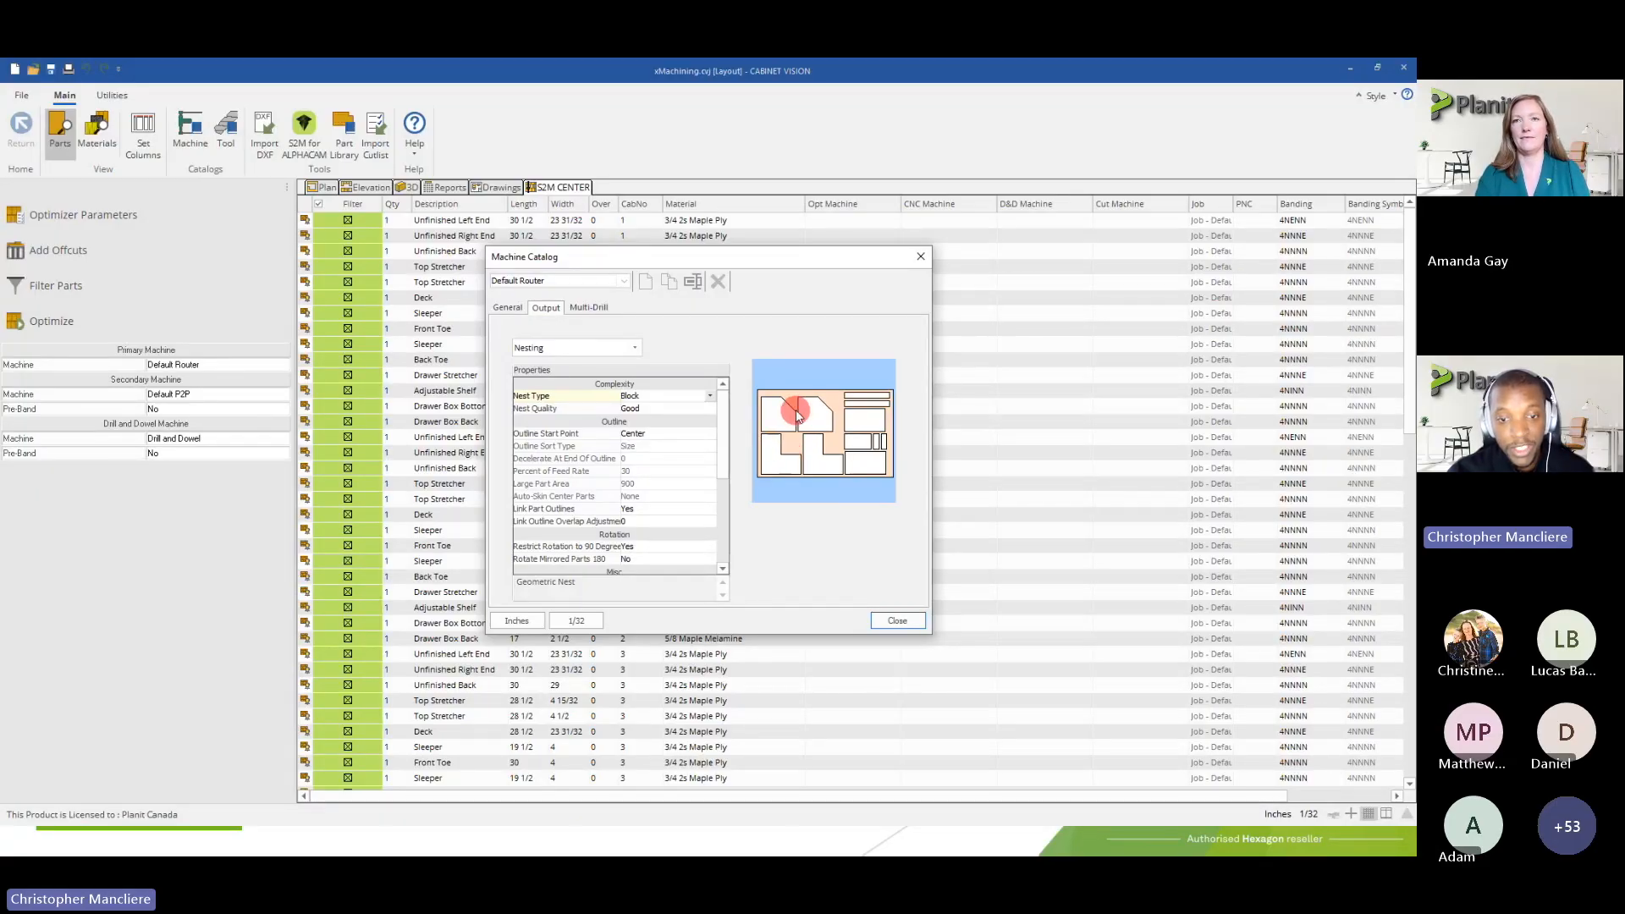
pyautogui.click(700, 398)
pyautogui.click(675, 421)
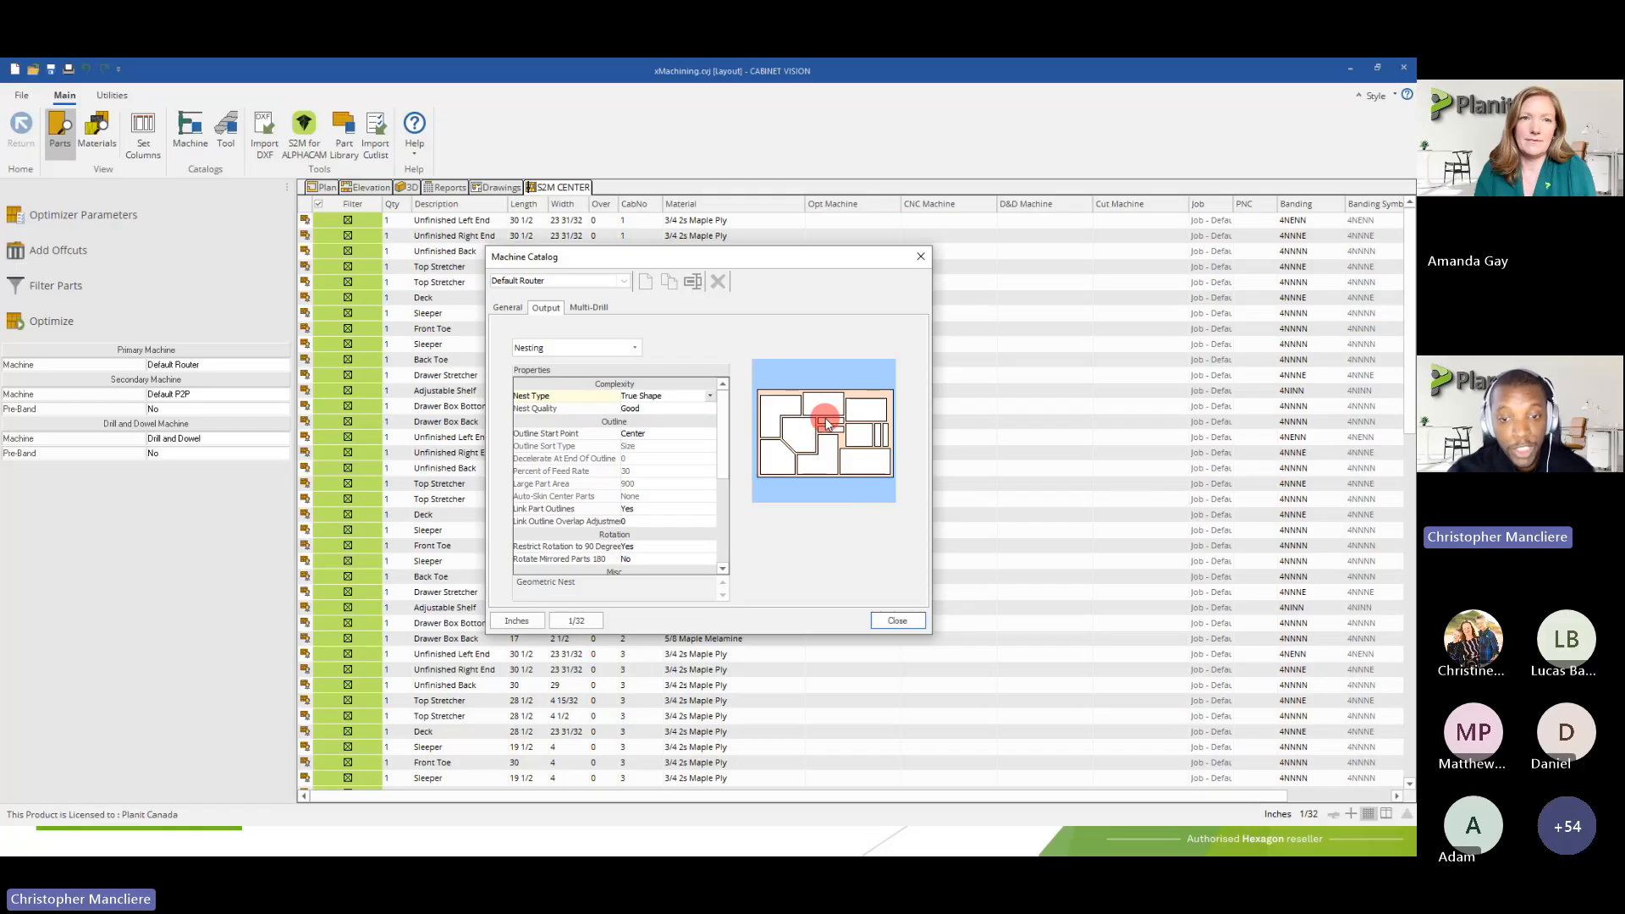
pyautogui.click(683, 403)
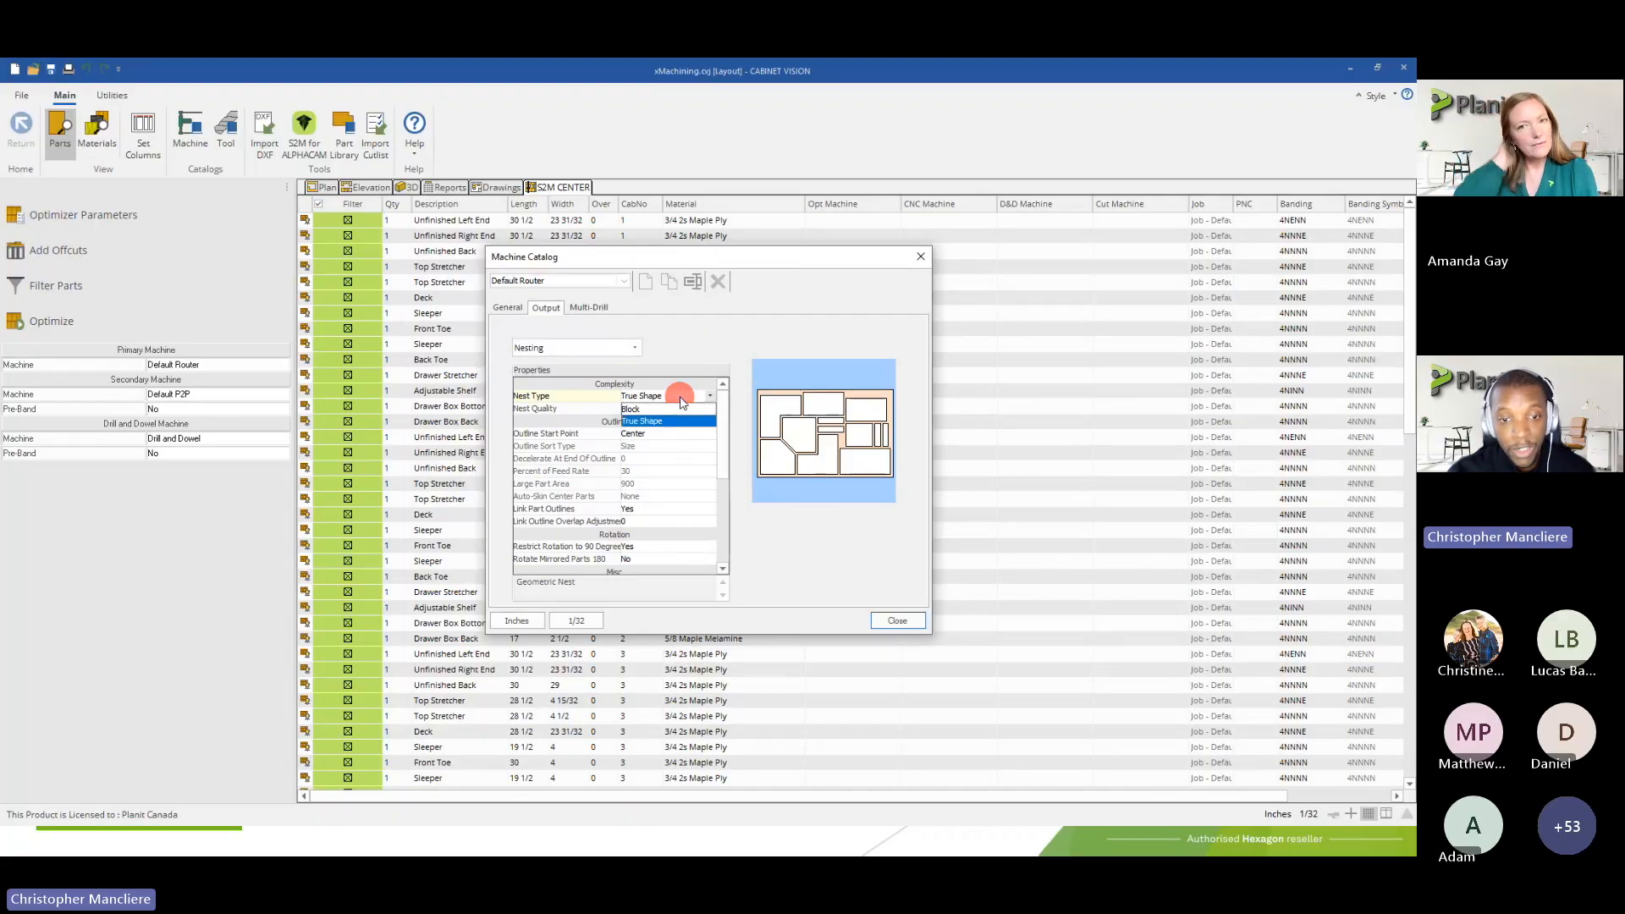
pyautogui.click(675, 397)
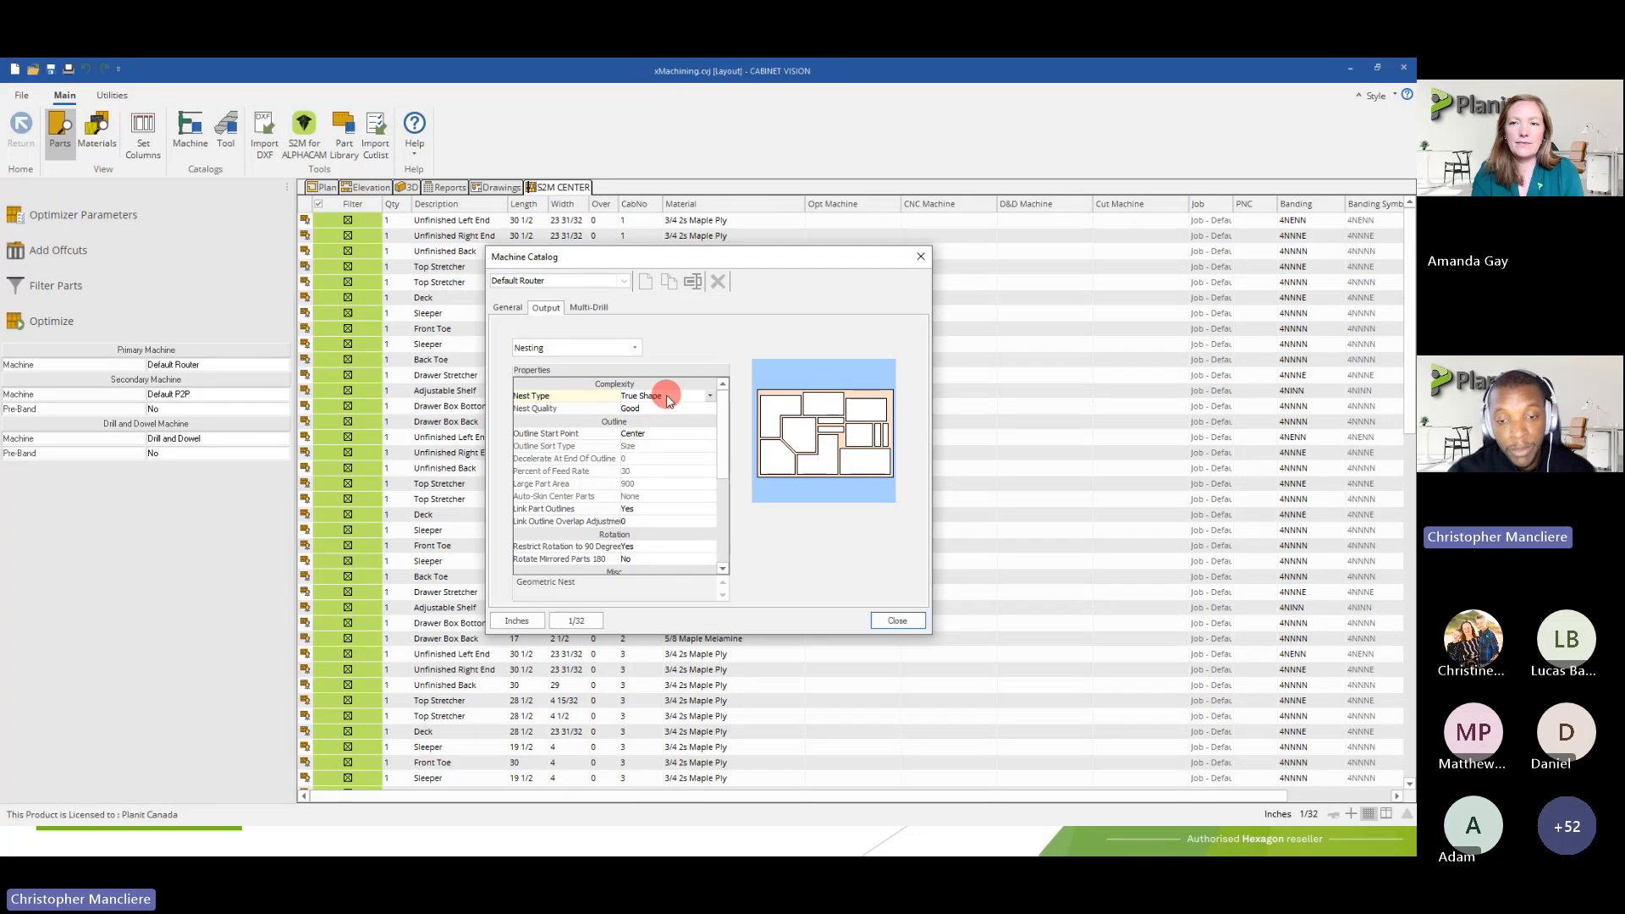
# Set the Default Router's nest type to Block and close the machine catalog
pyautogui.click(667, 395)
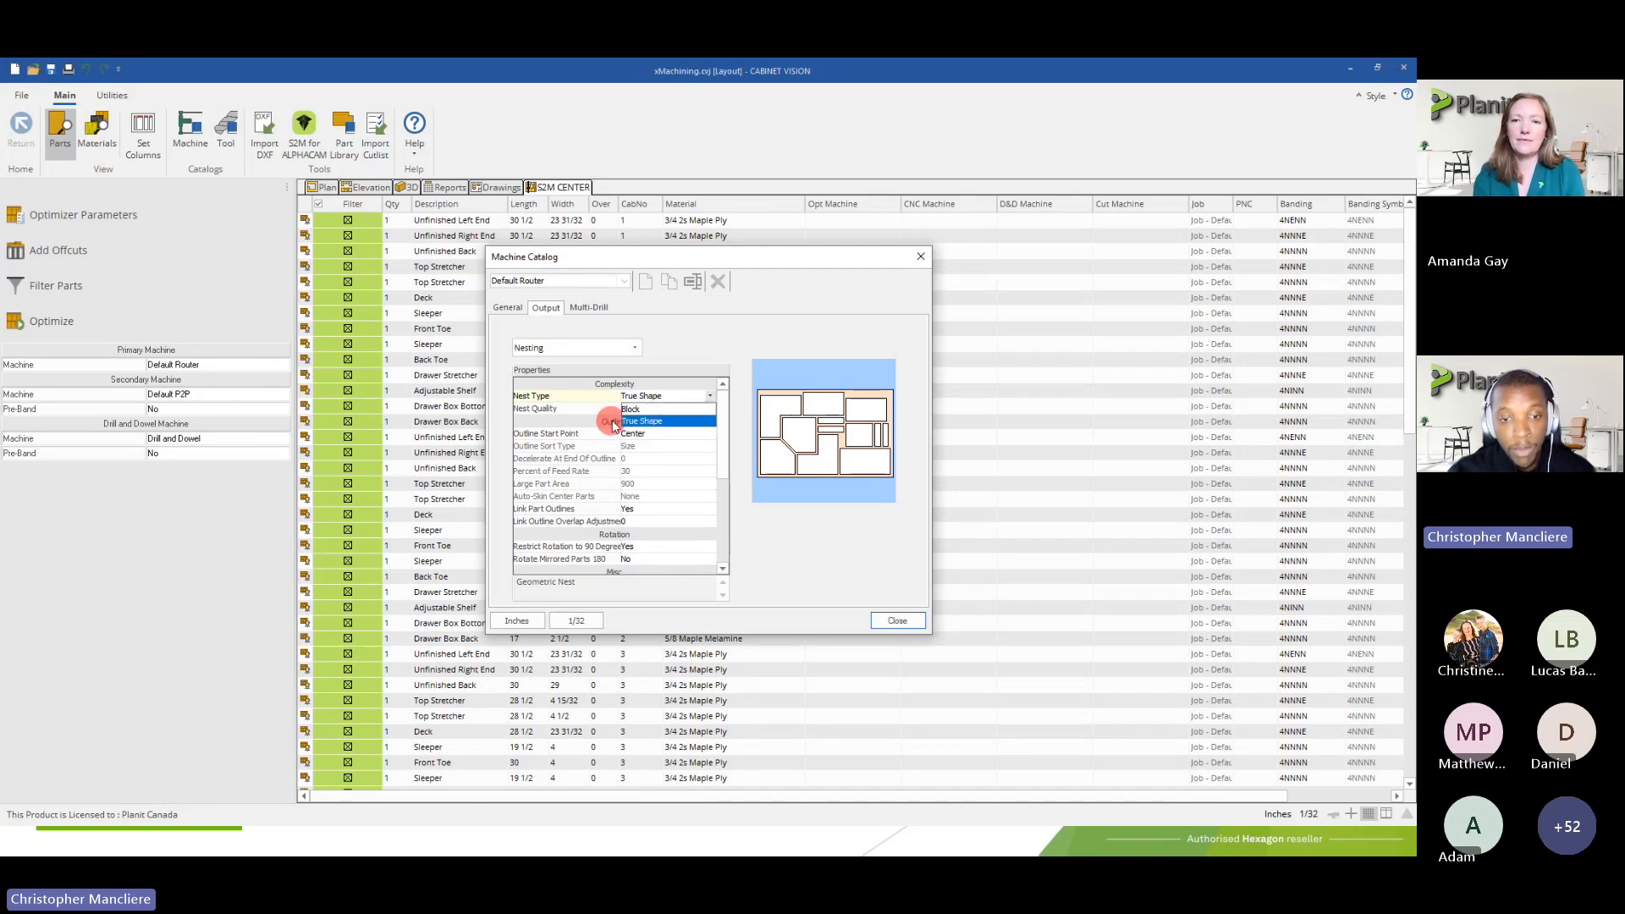
pyautogui.click(664, 401)
pyautogui.click(664, 401)
pyautogui.click(650, 408)
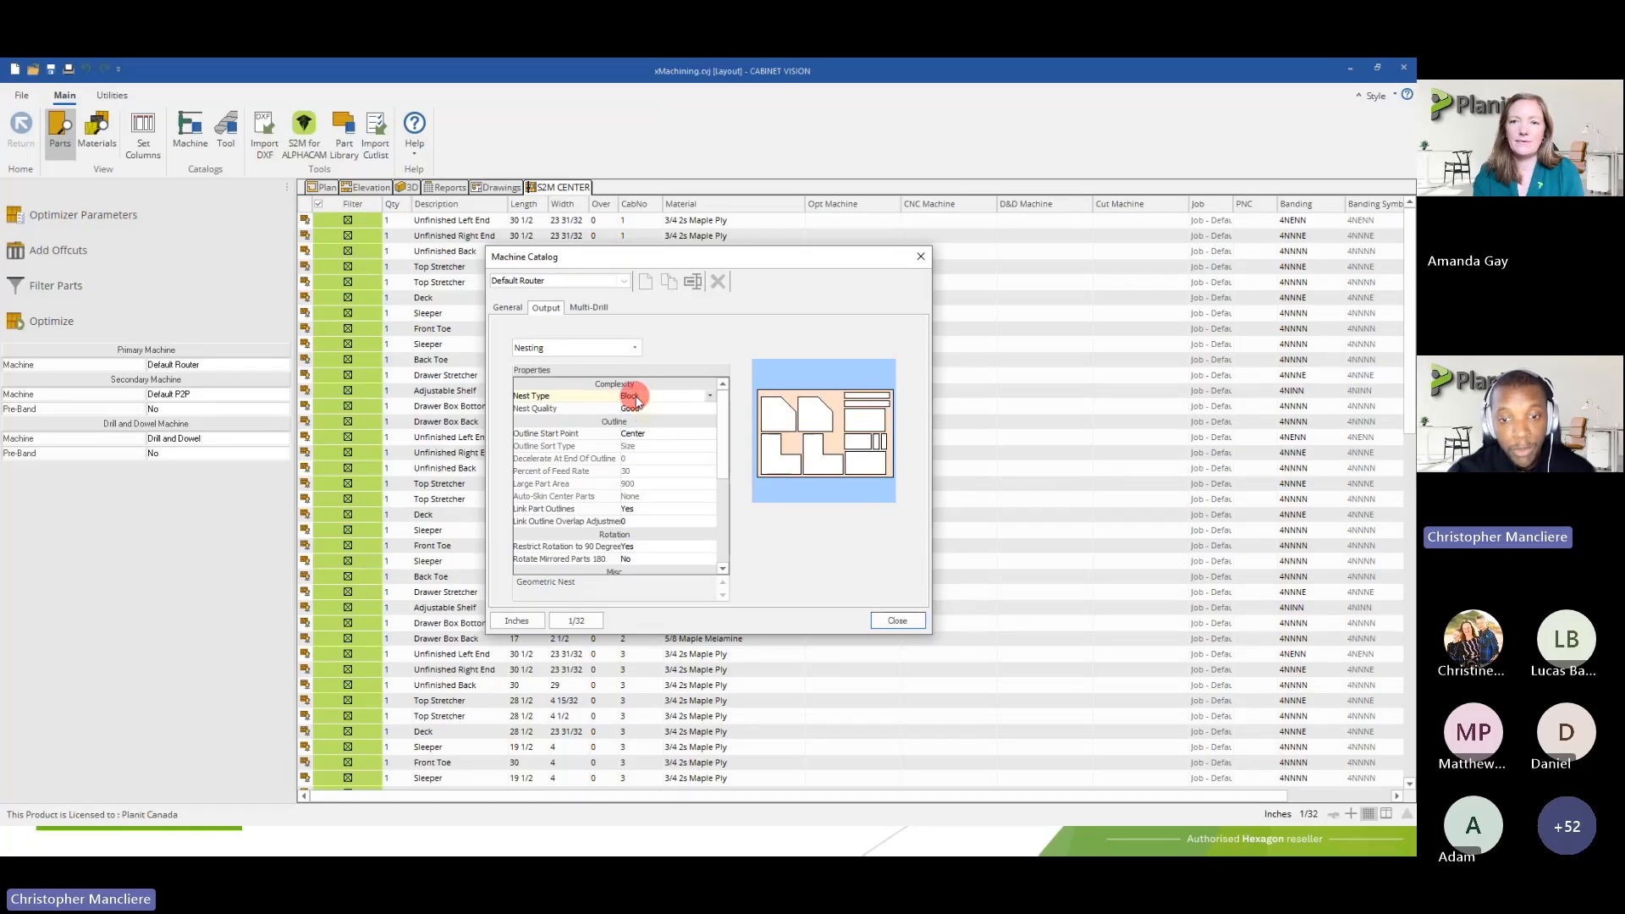
pyautogui.click(898, 622)
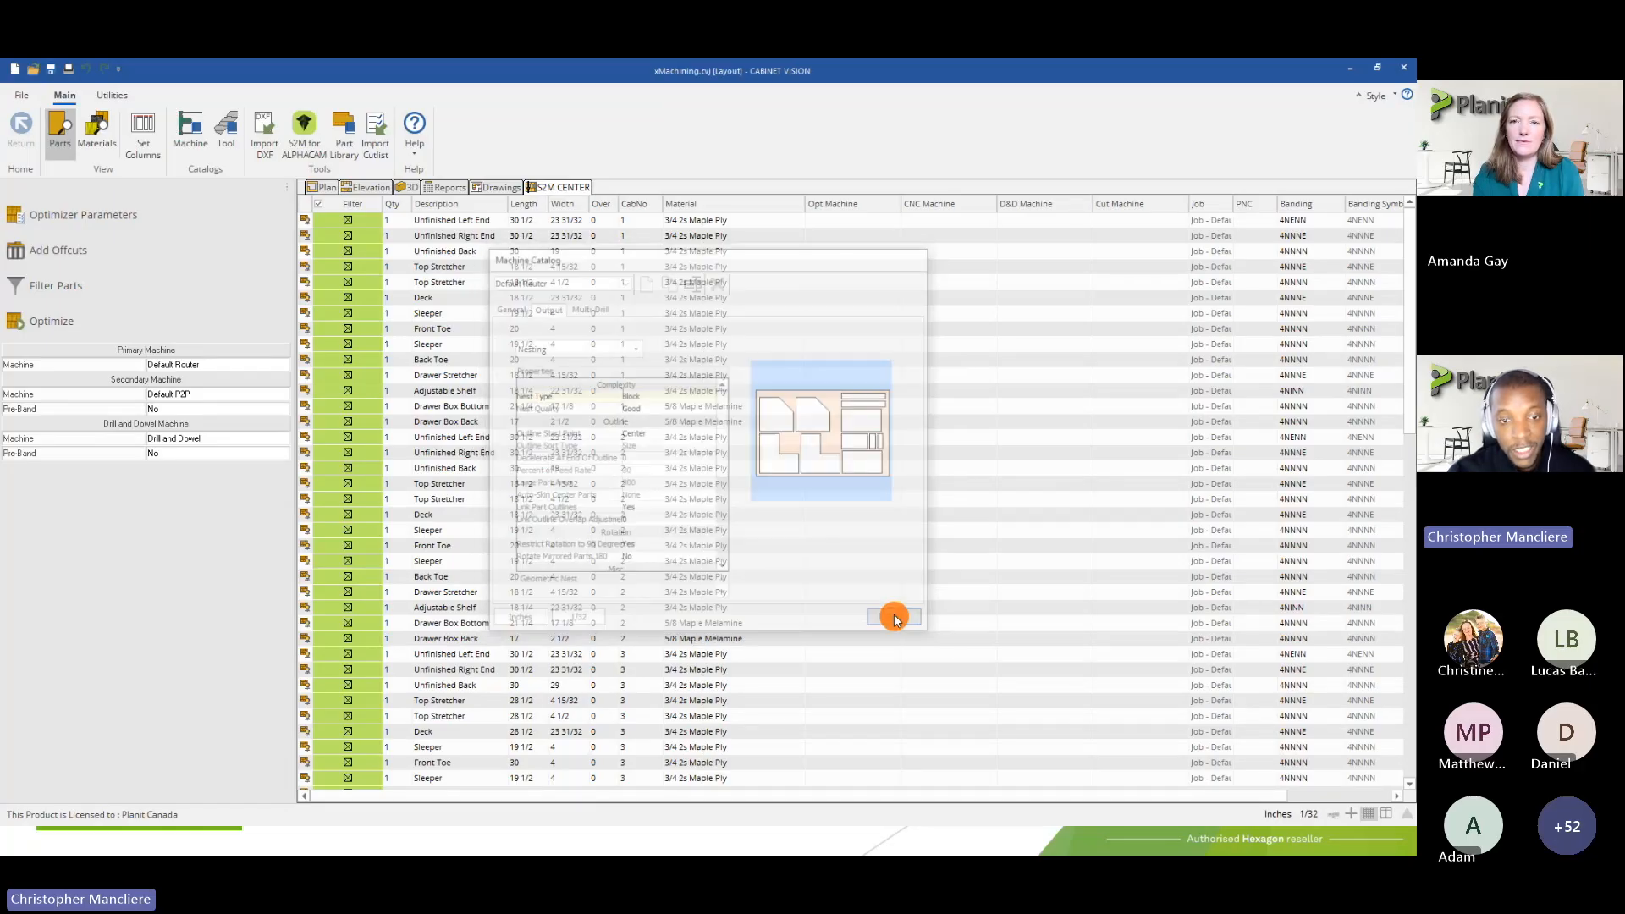
# Apply a new part filter that selects only the parts of the Curved Die Wall (#9) assembly
pyautogui.click(51, 288)
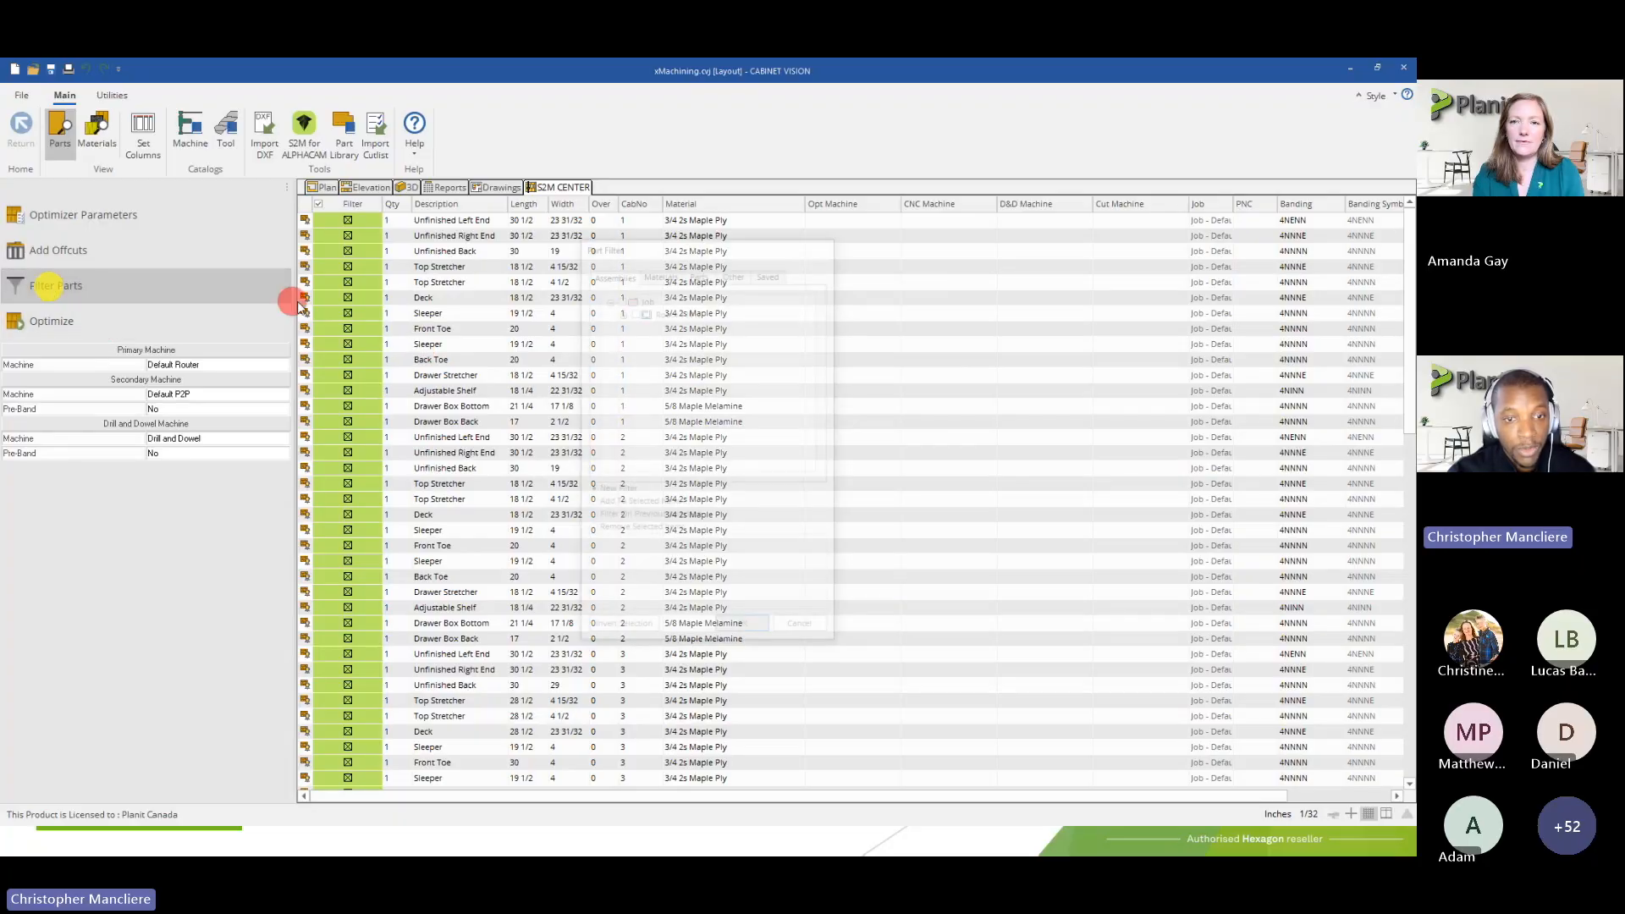
pyautogui.click(622, 311)
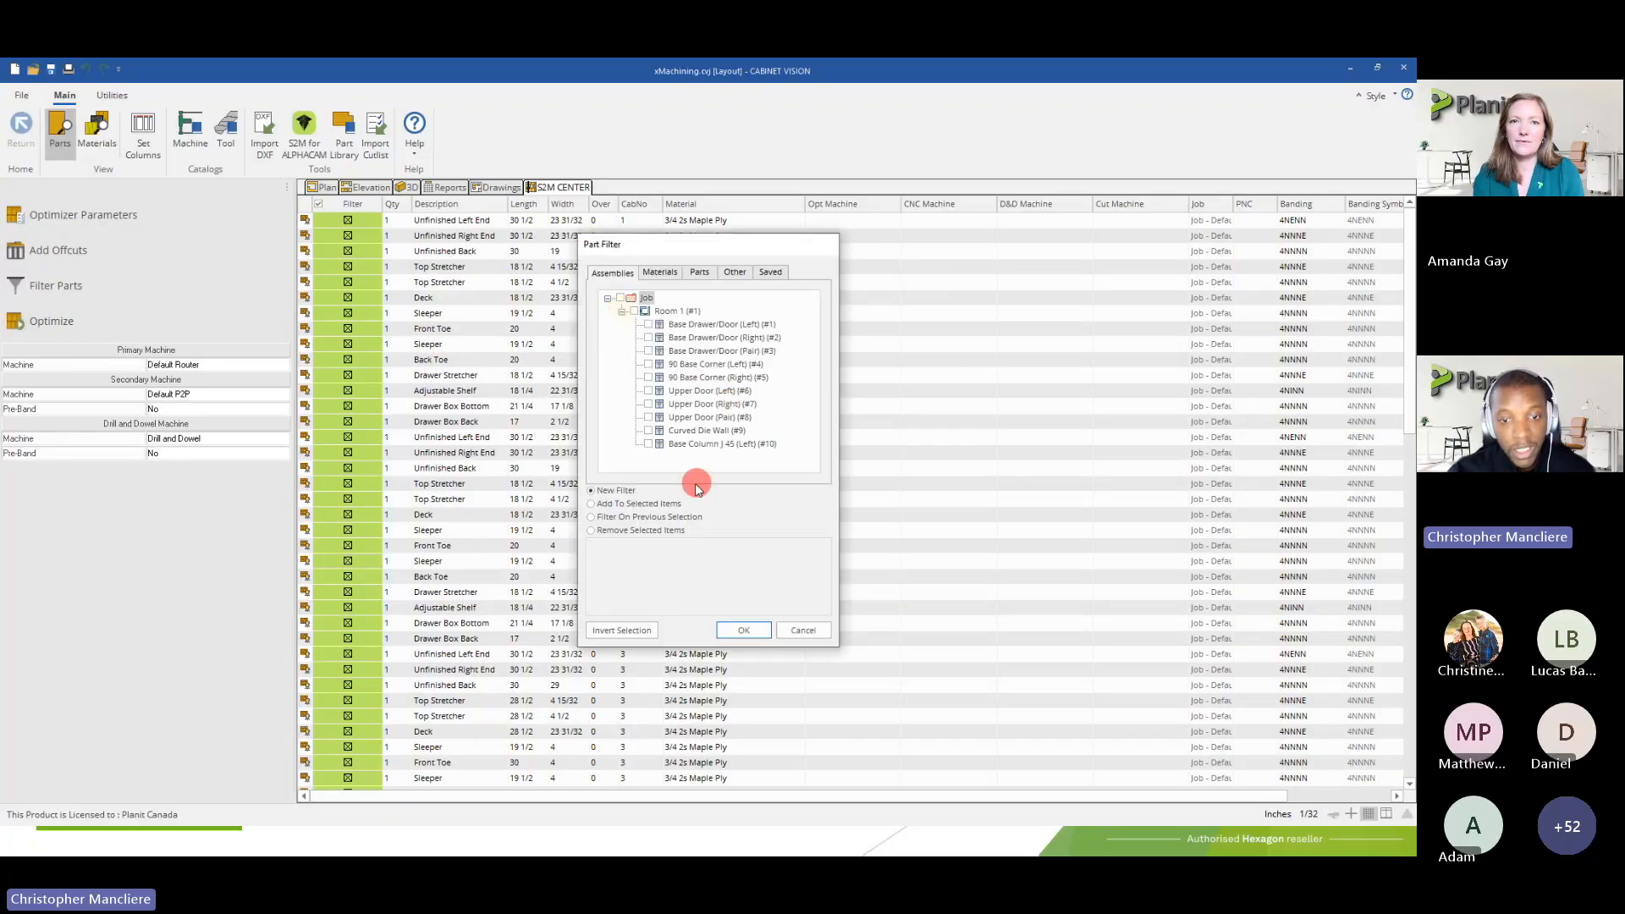
pyautogui.click(649, 430)
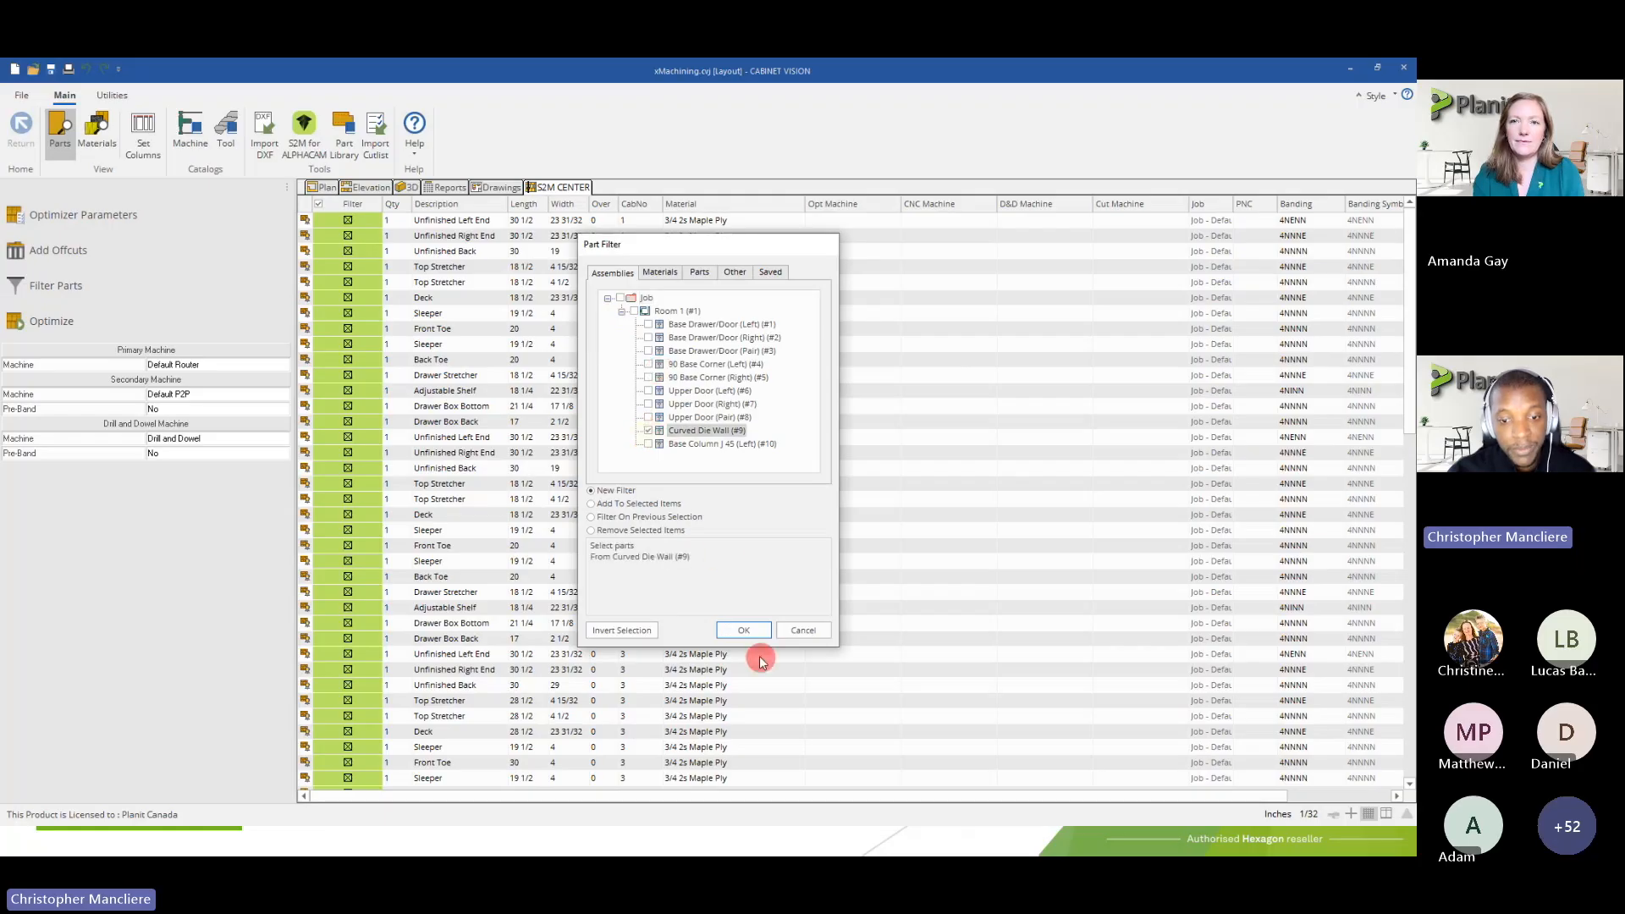
pyautogui.click(741, 630)
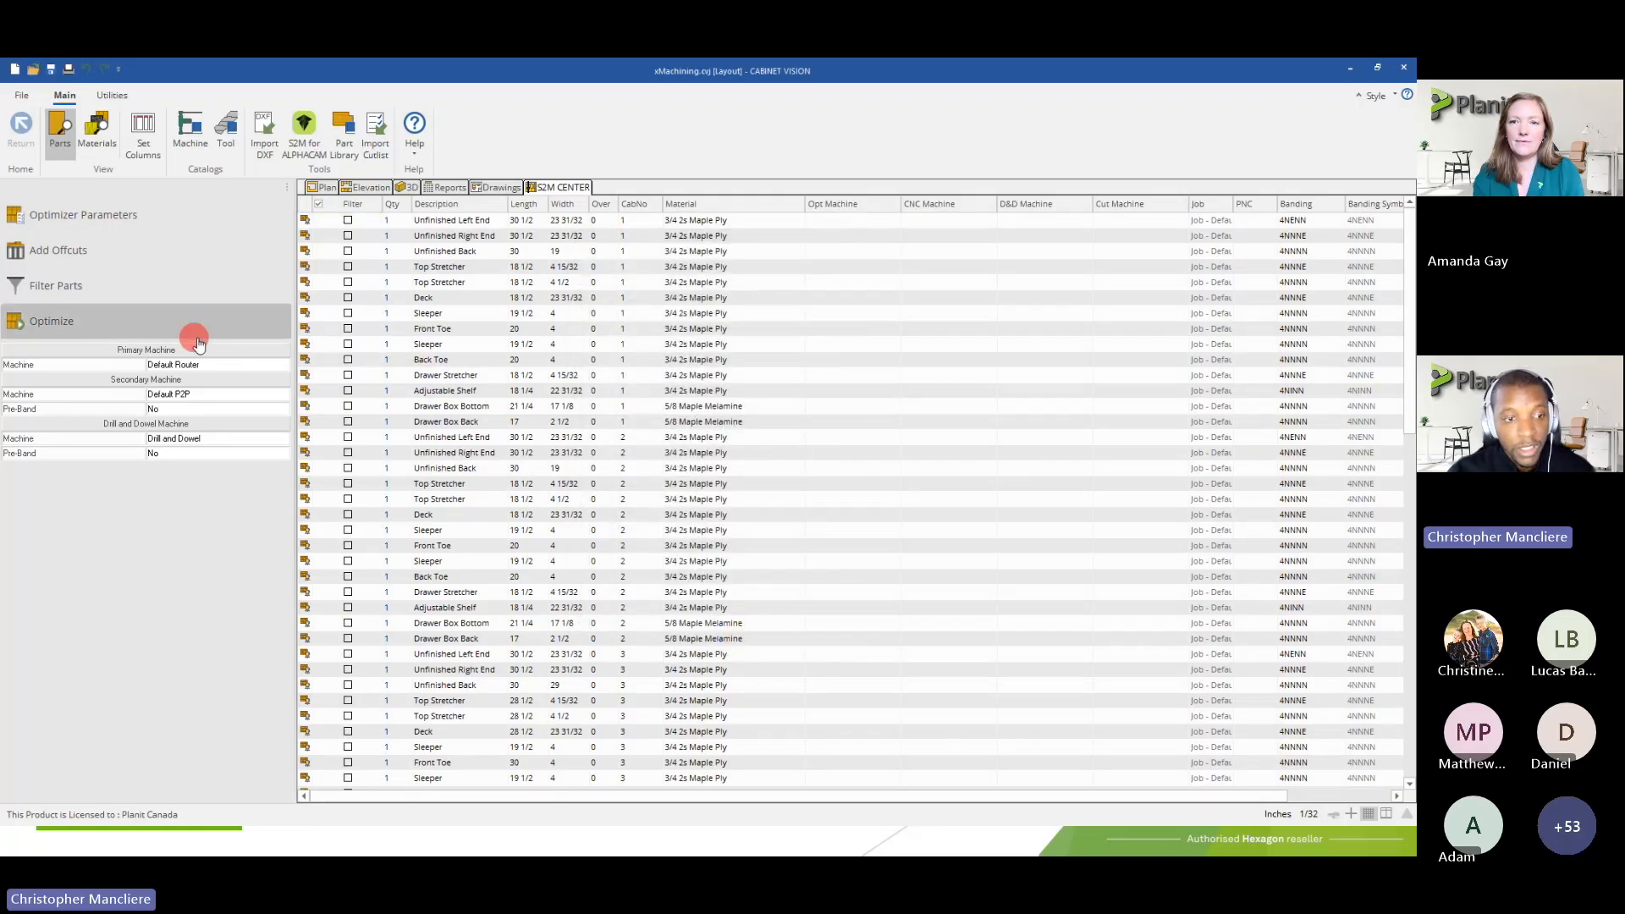
pyautogui.moveTo(1400, 366); pyautogui.dragTo(1399, 718)
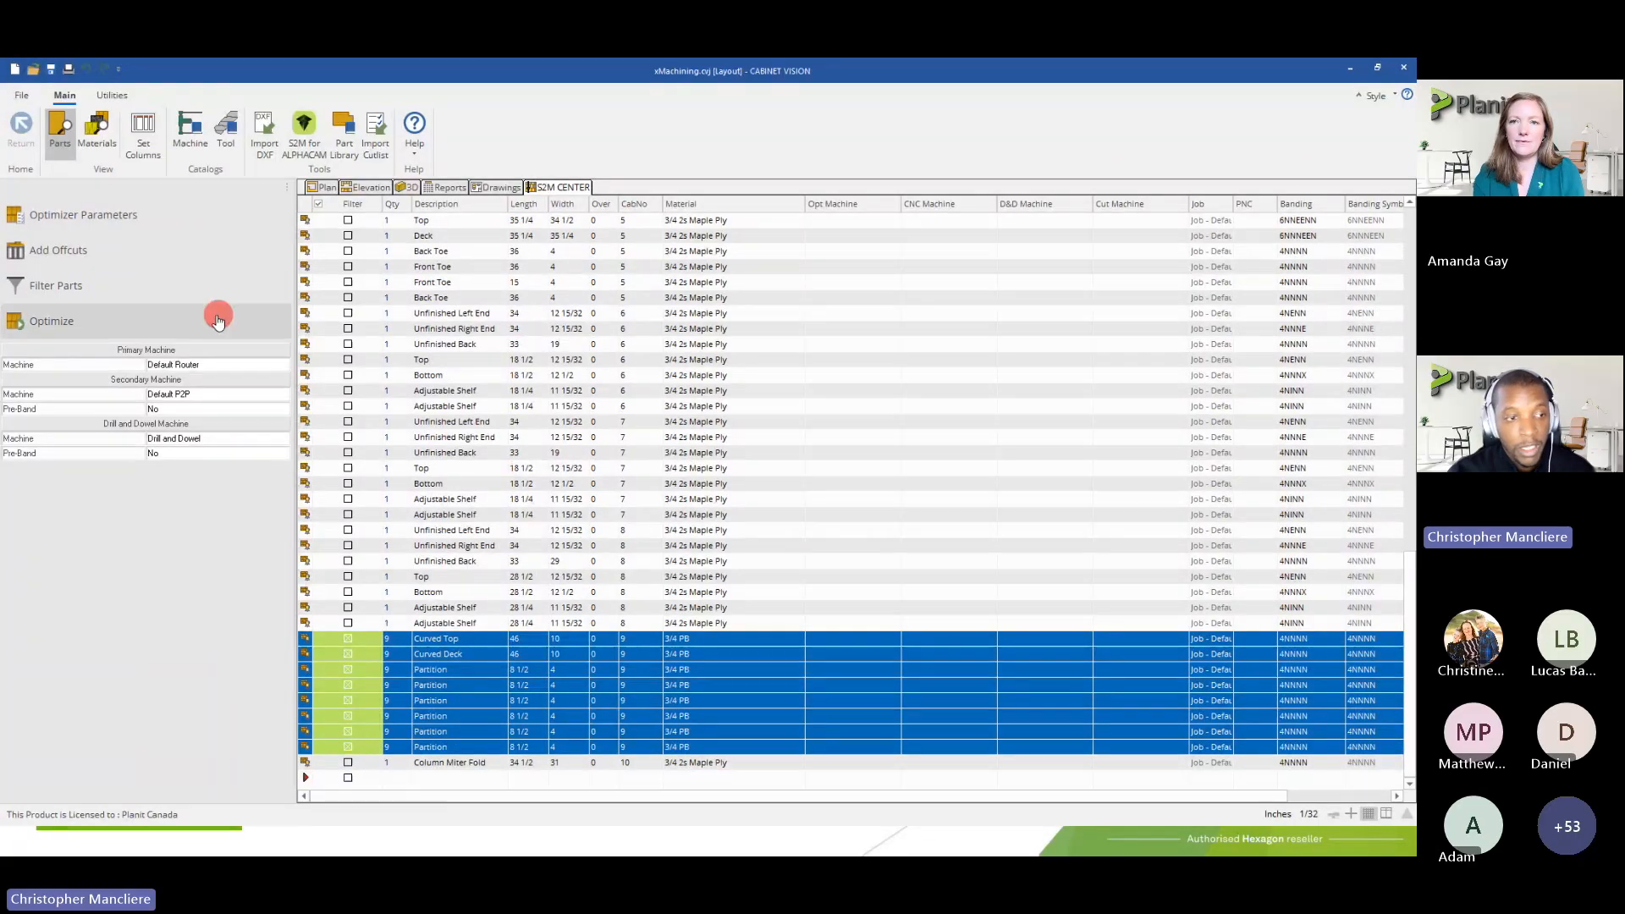
# Run the nesting optimization on the filtered Curved Die Wall parts using the Block nest type and accept the result
pyautogui.click(47, 321)
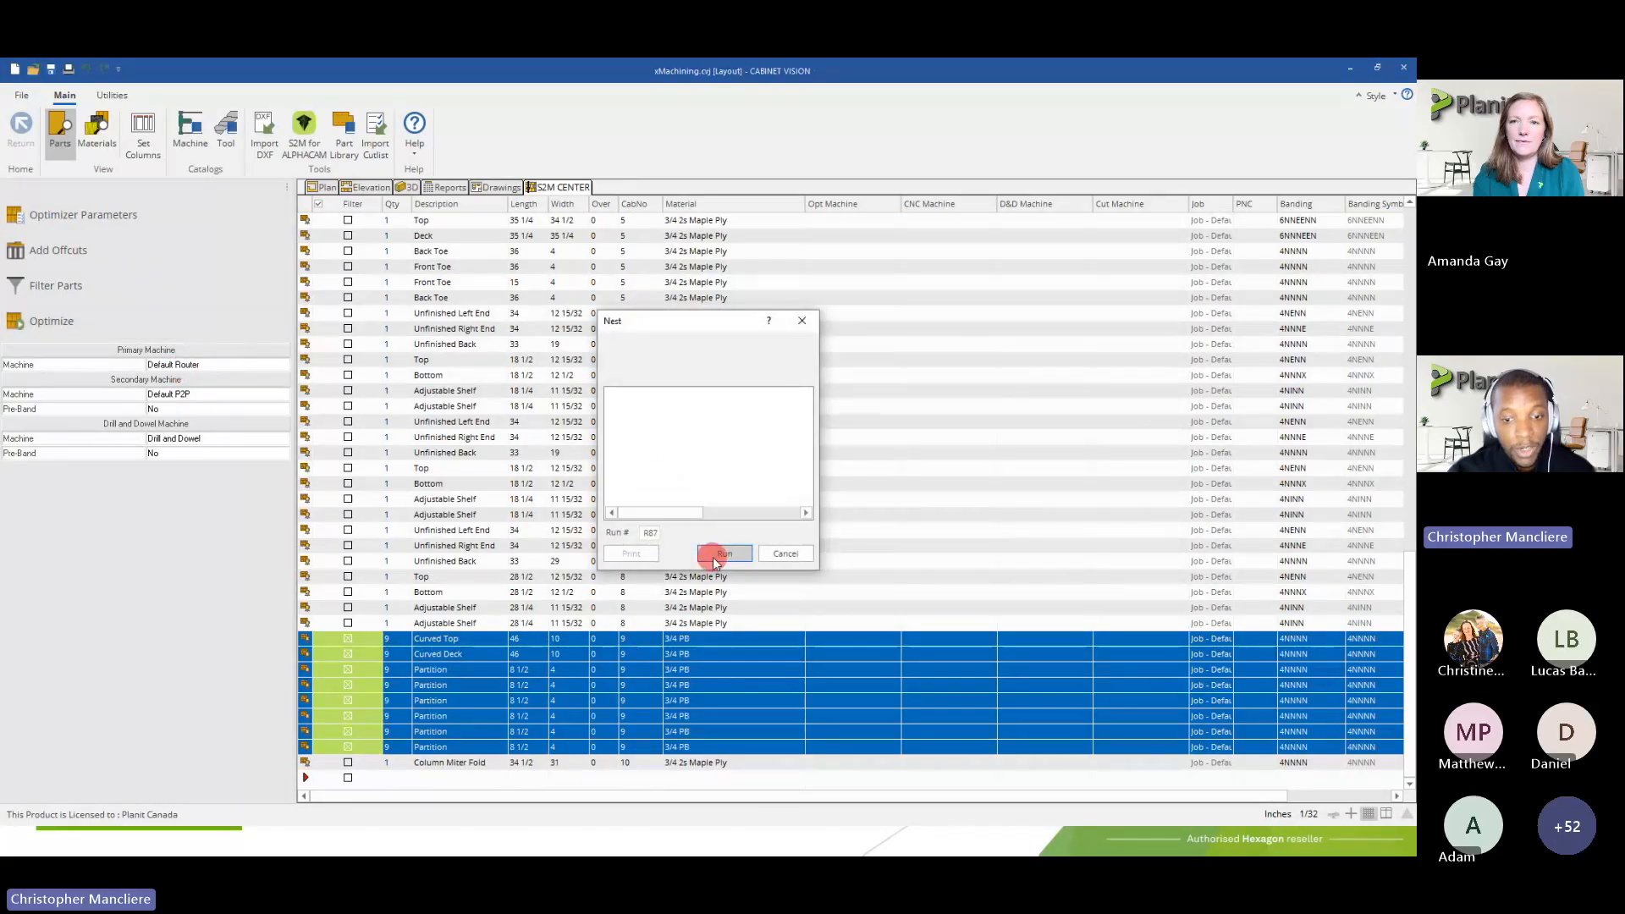
pyautogui.click(713, 554)
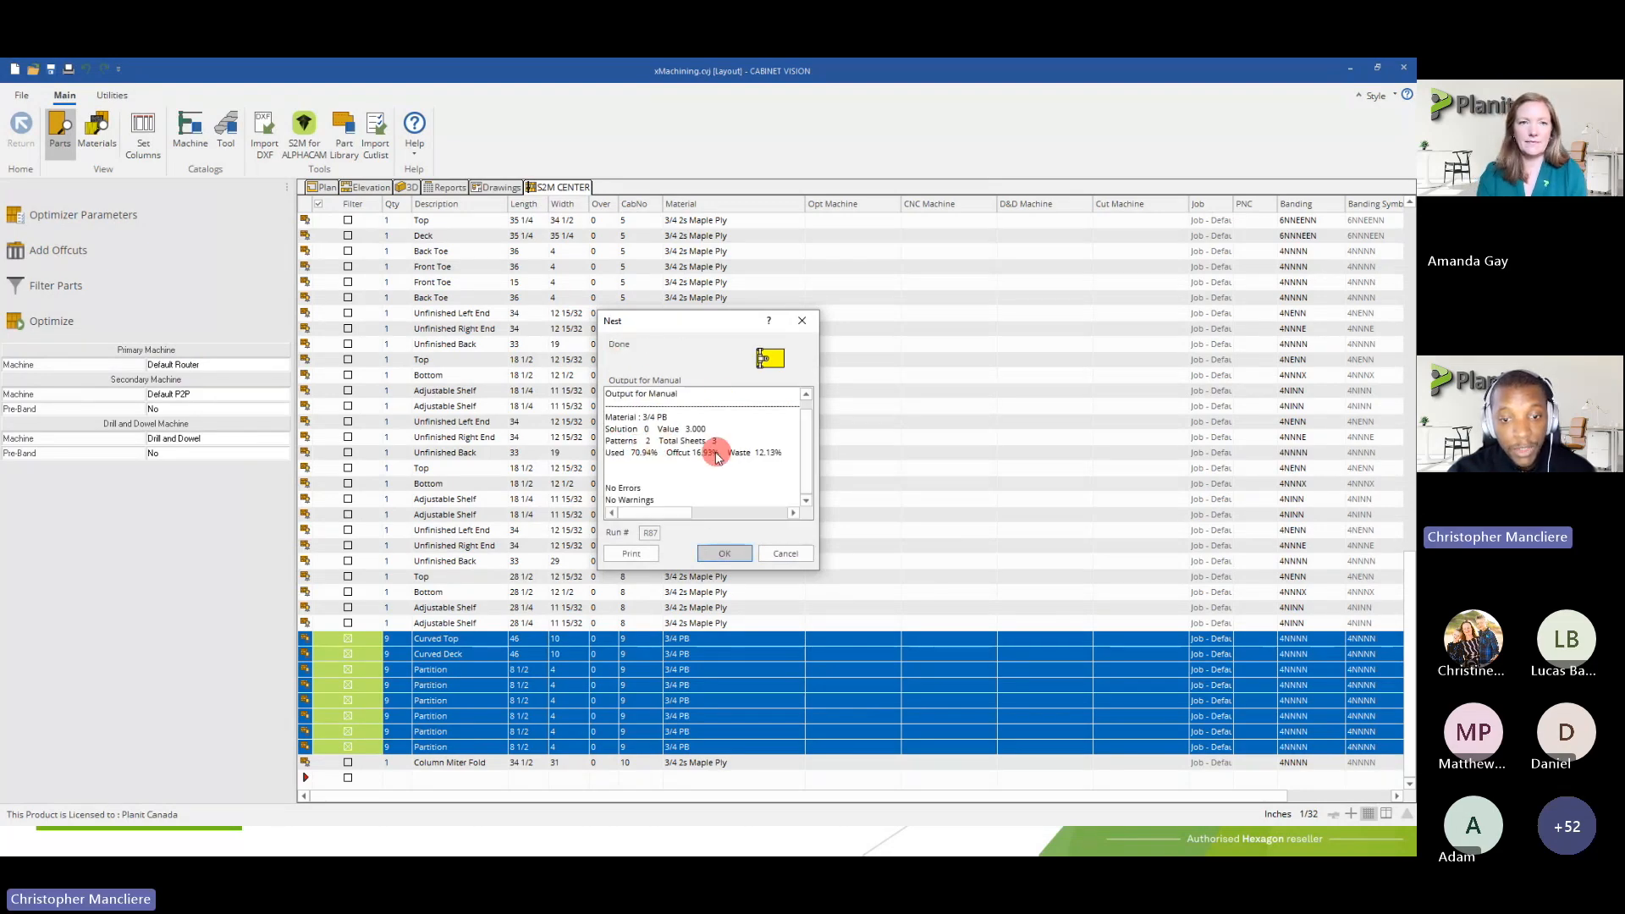
pyautogui.click(713, 551)
# Examine how the curved decks are laid out in the 3/4 PB cut pattern, and return to the parts list without generating NC or label data
pyautogui.click(211, 234)
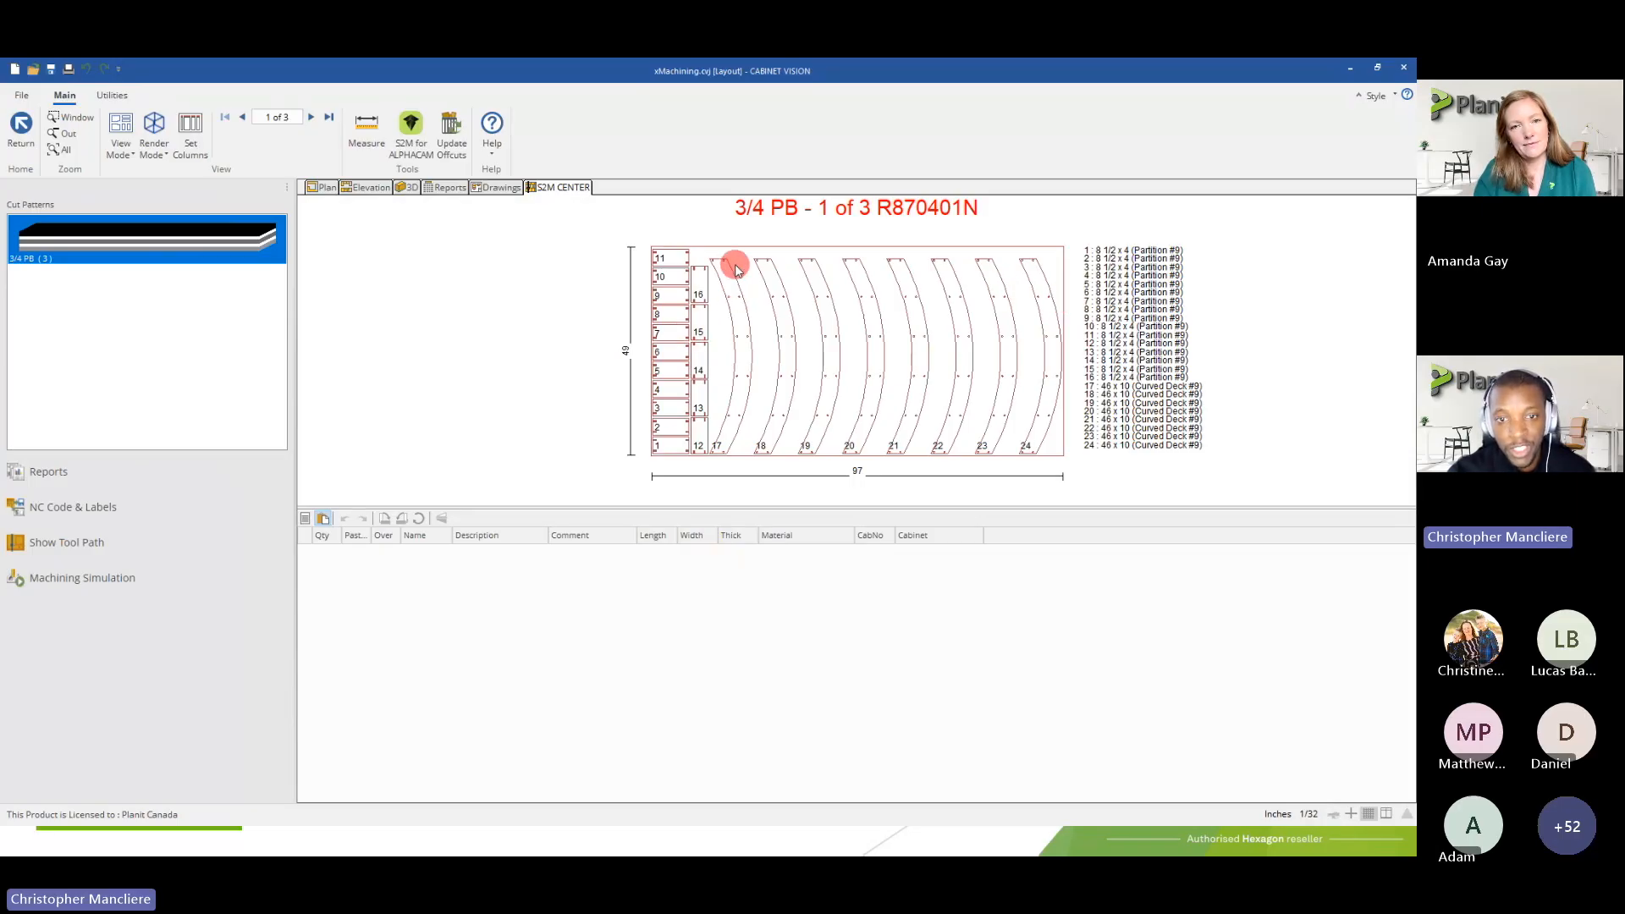
pyautogui.scroll(2, 728, 264)
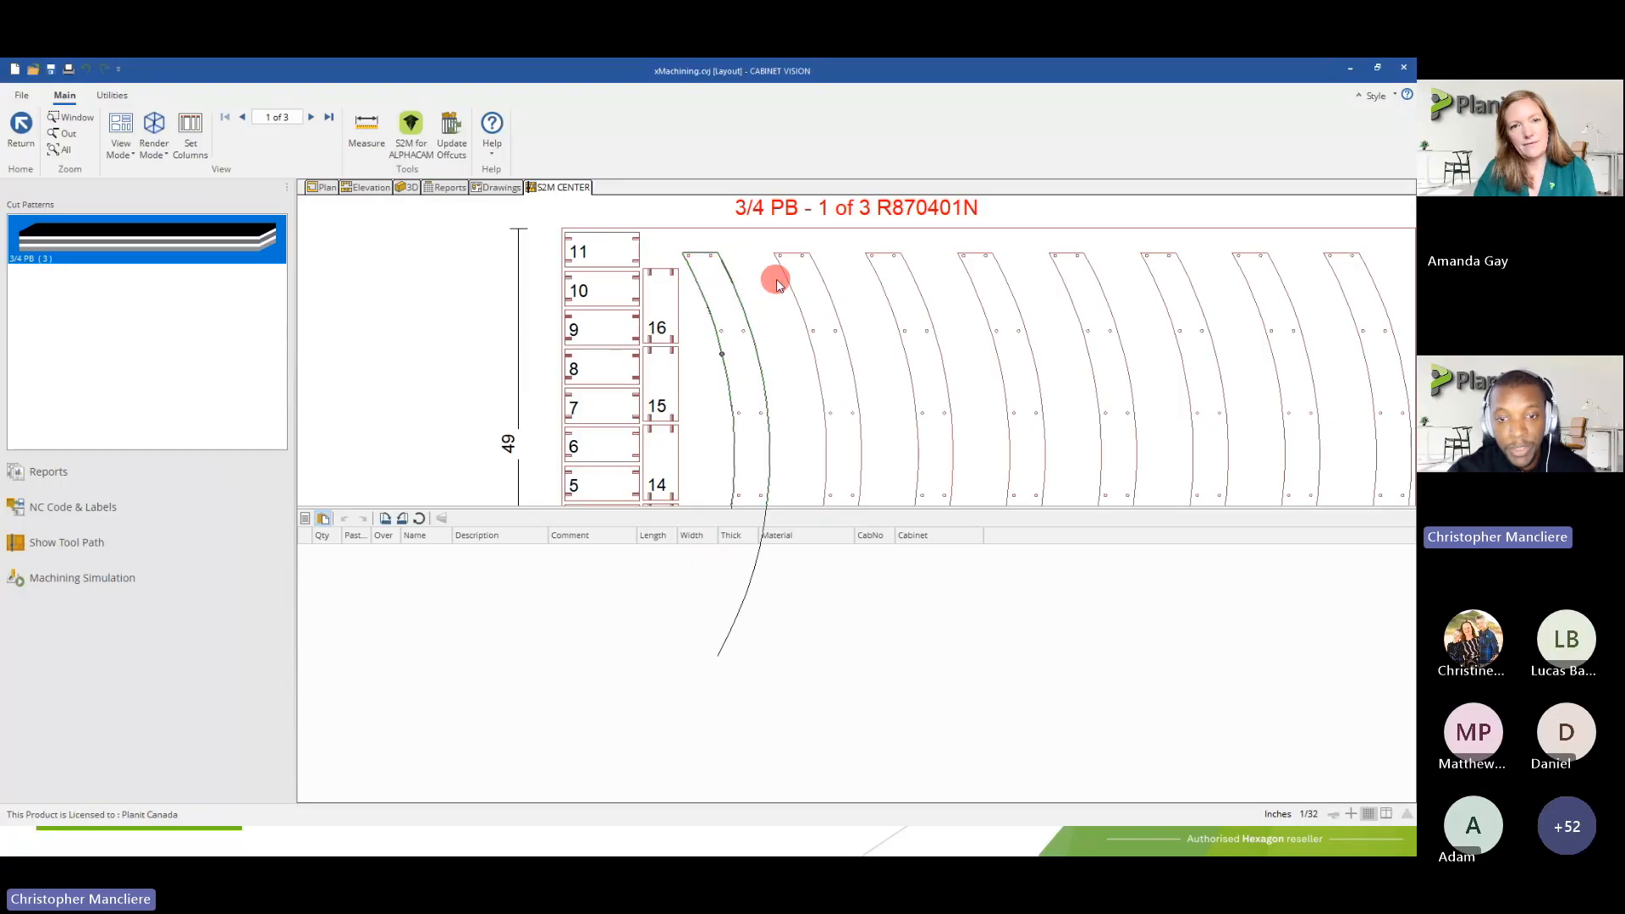
pyautogui.scroll(-2, 777, 283)
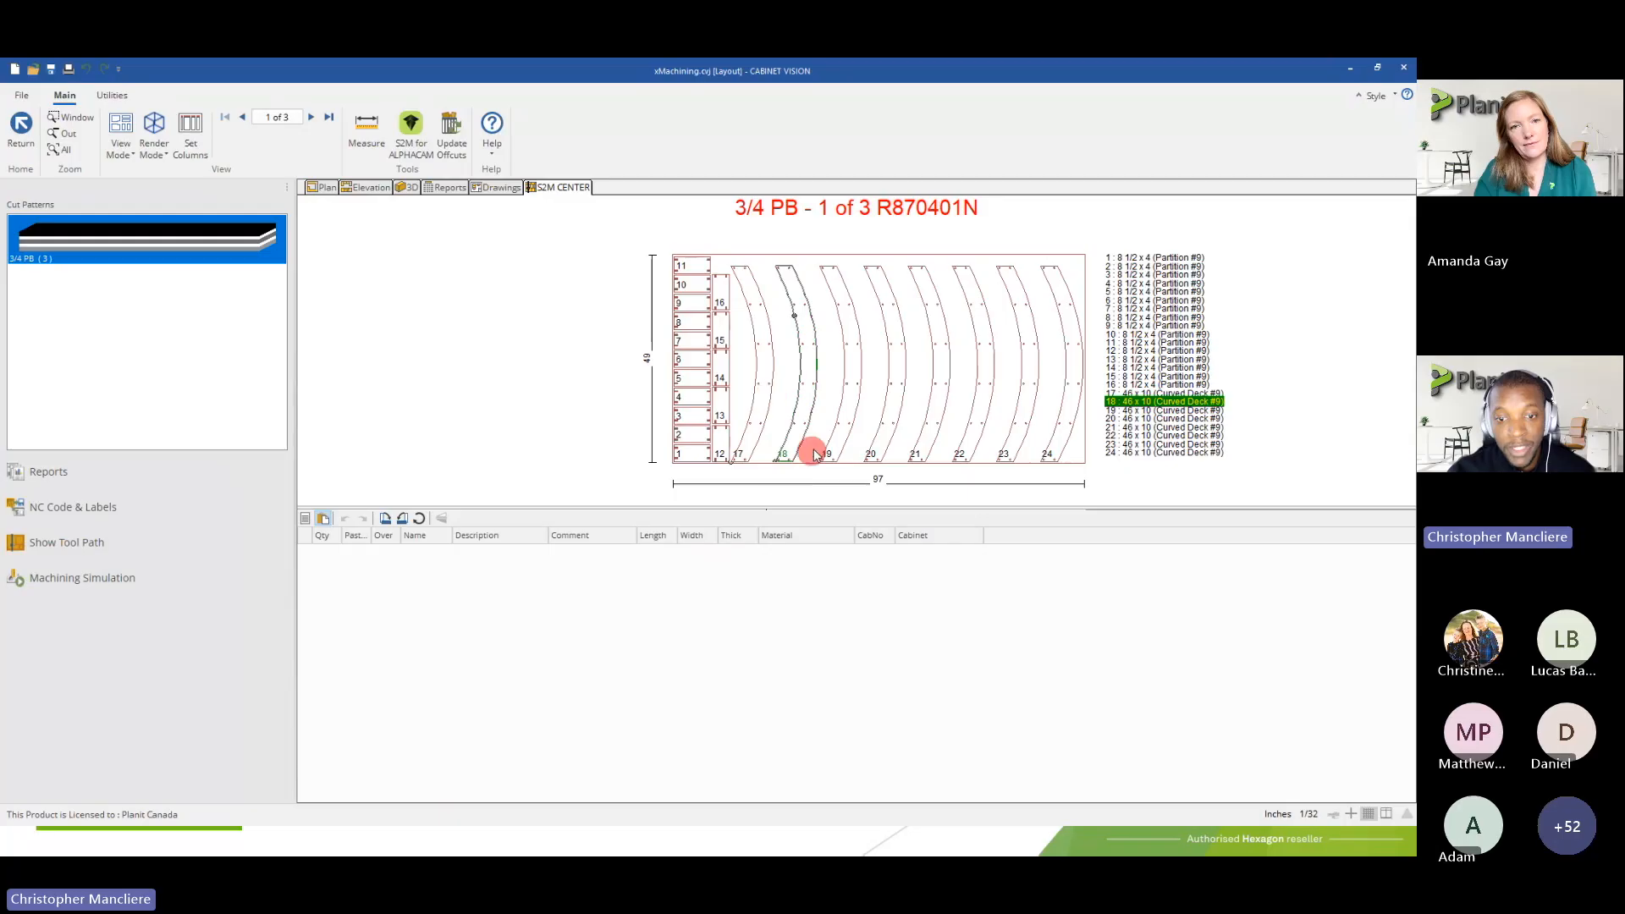
pyautogui.click(18, 136)
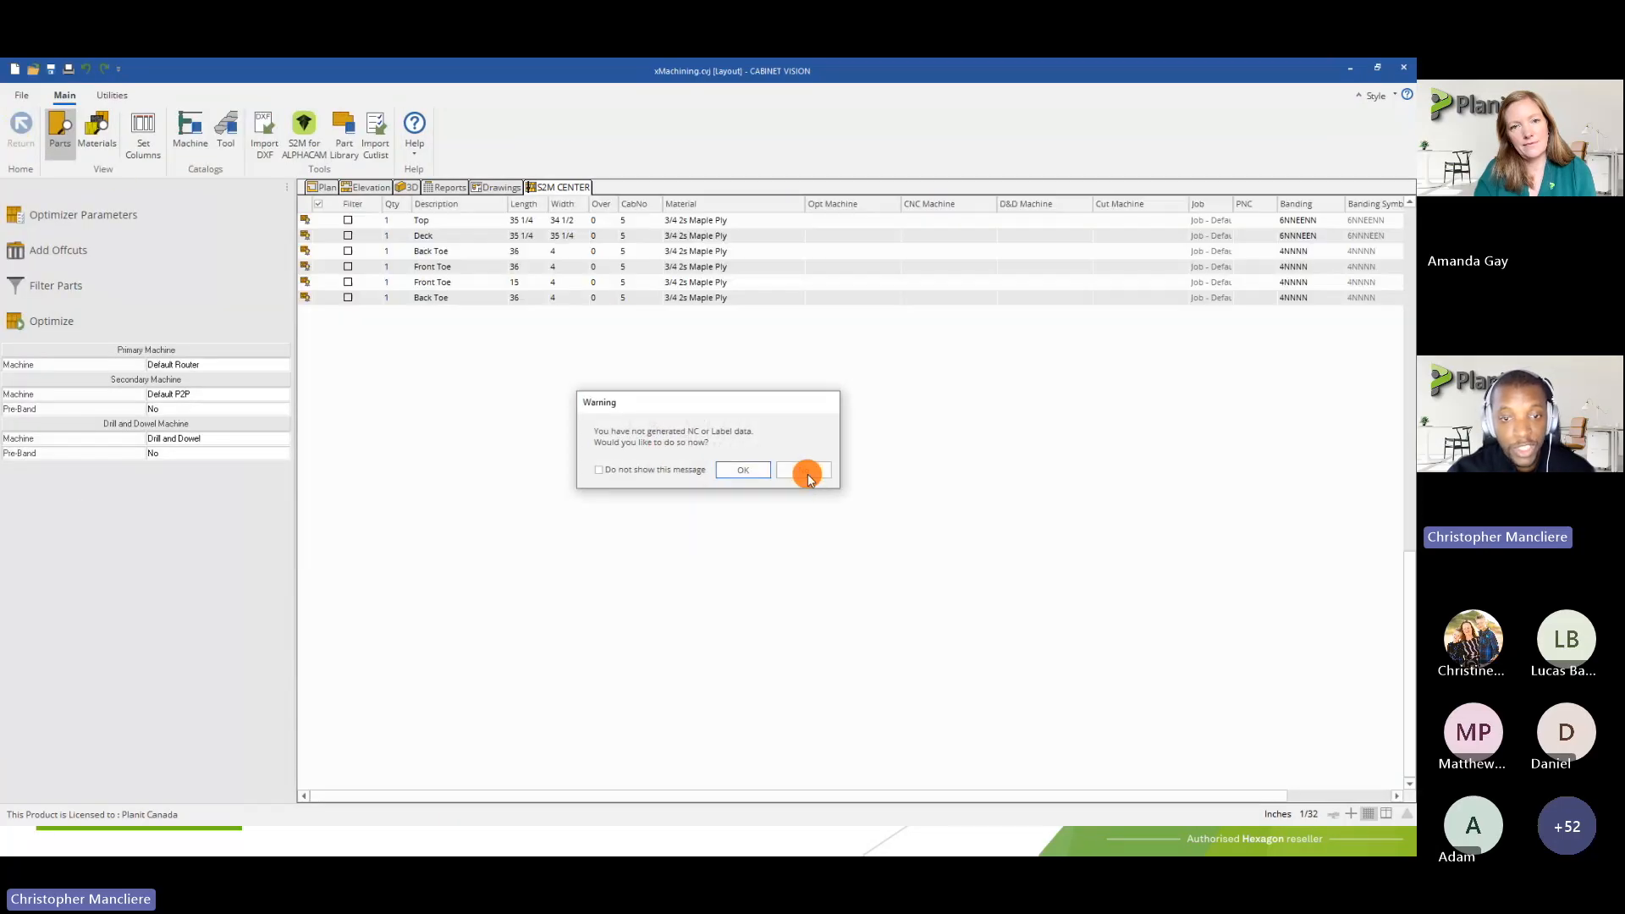
pyautogui.click(807, 474)
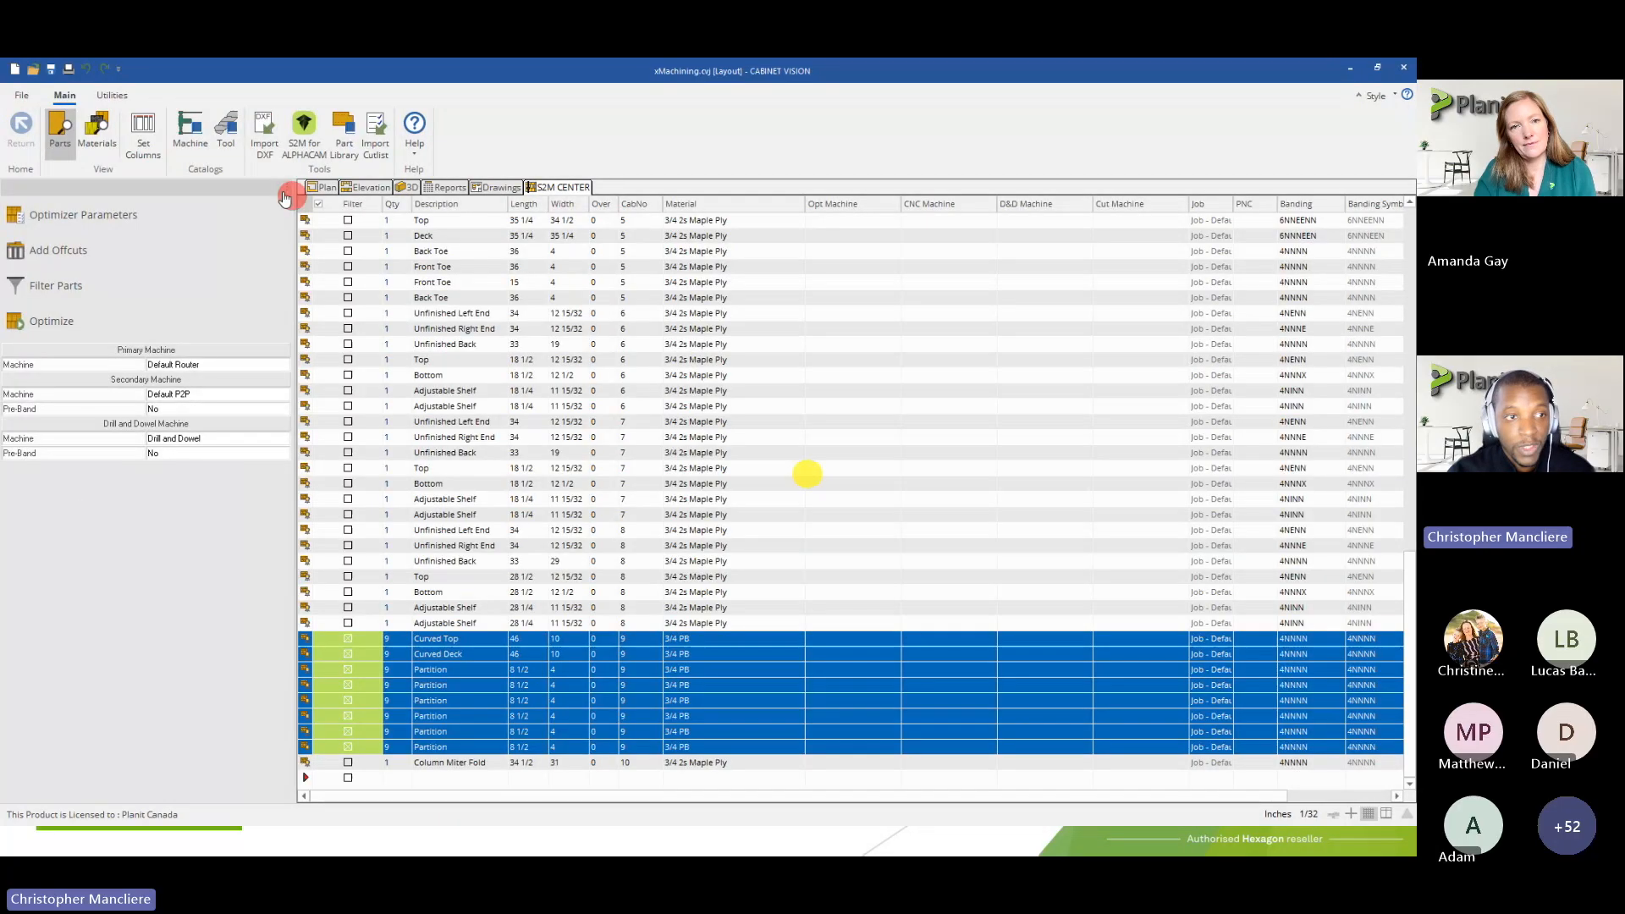
# Change the Default Router's nest type to True Shape in its nesting output properties and close the machine catalog
pyautogui.click(547, 307)
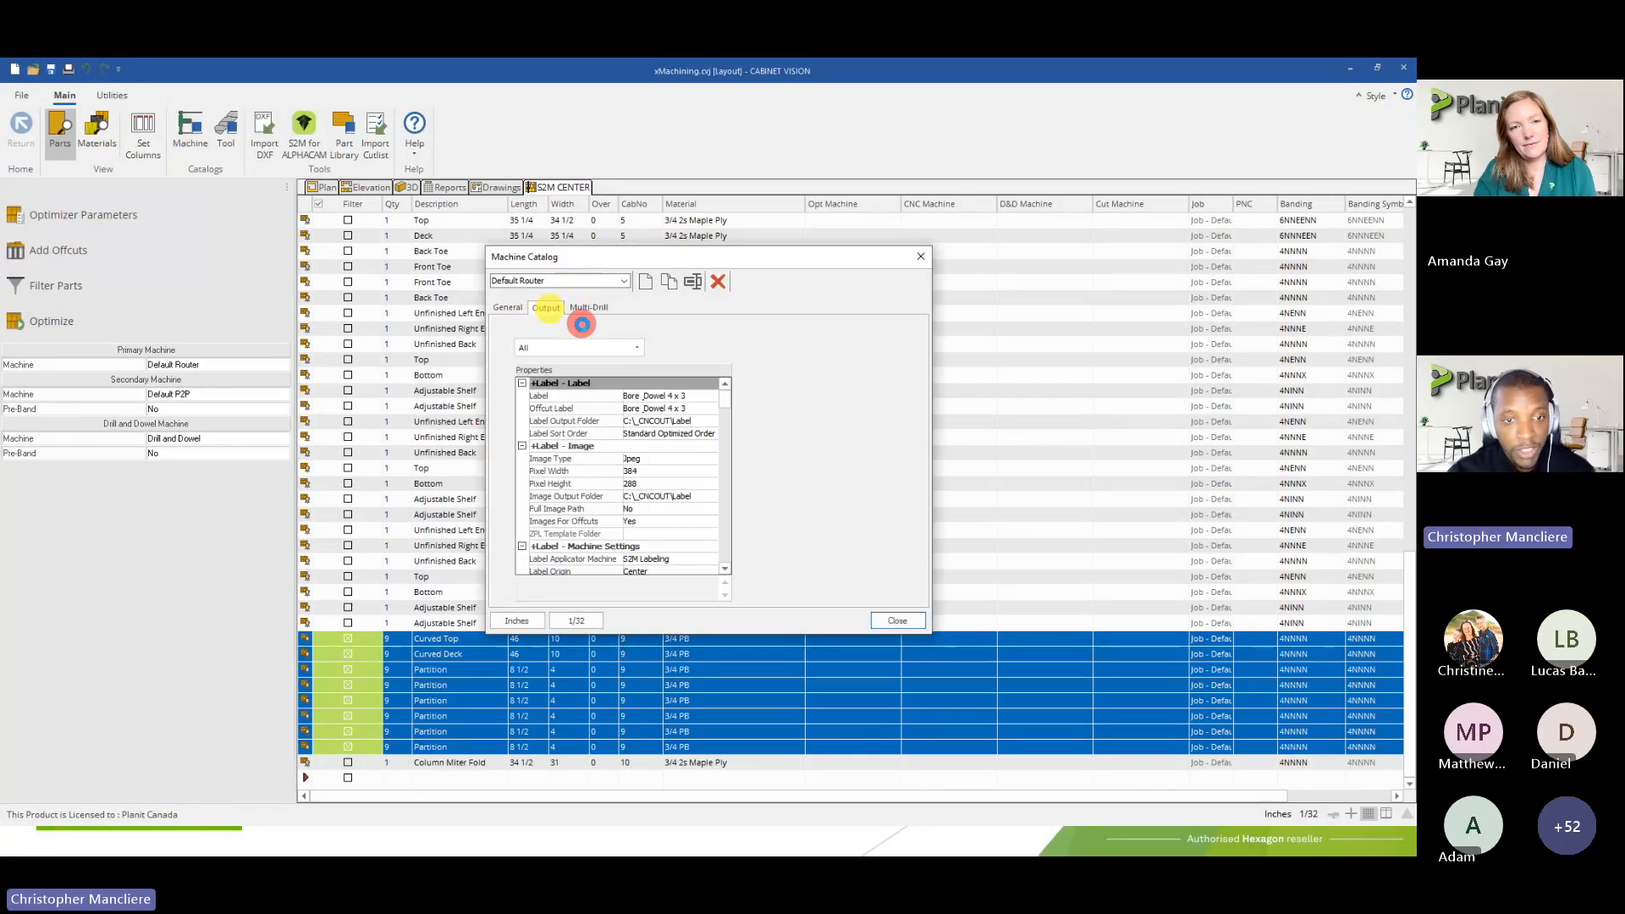
pyautogui.click(606, 347)
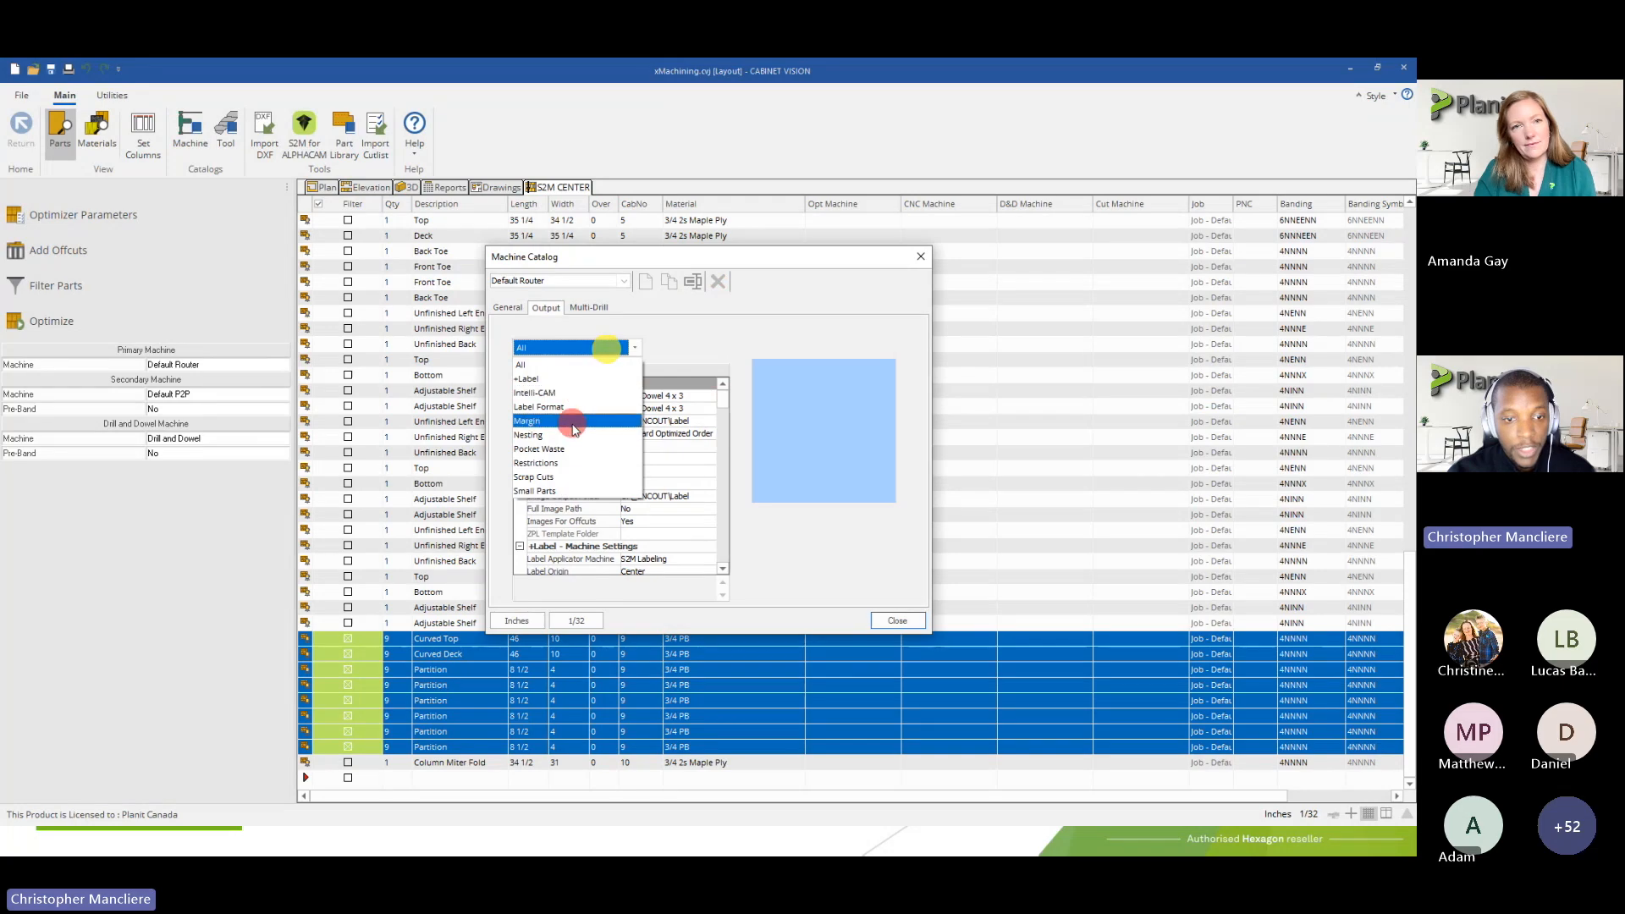
pyautogui.click(561, 435)
pyautogui.click(641, 396)
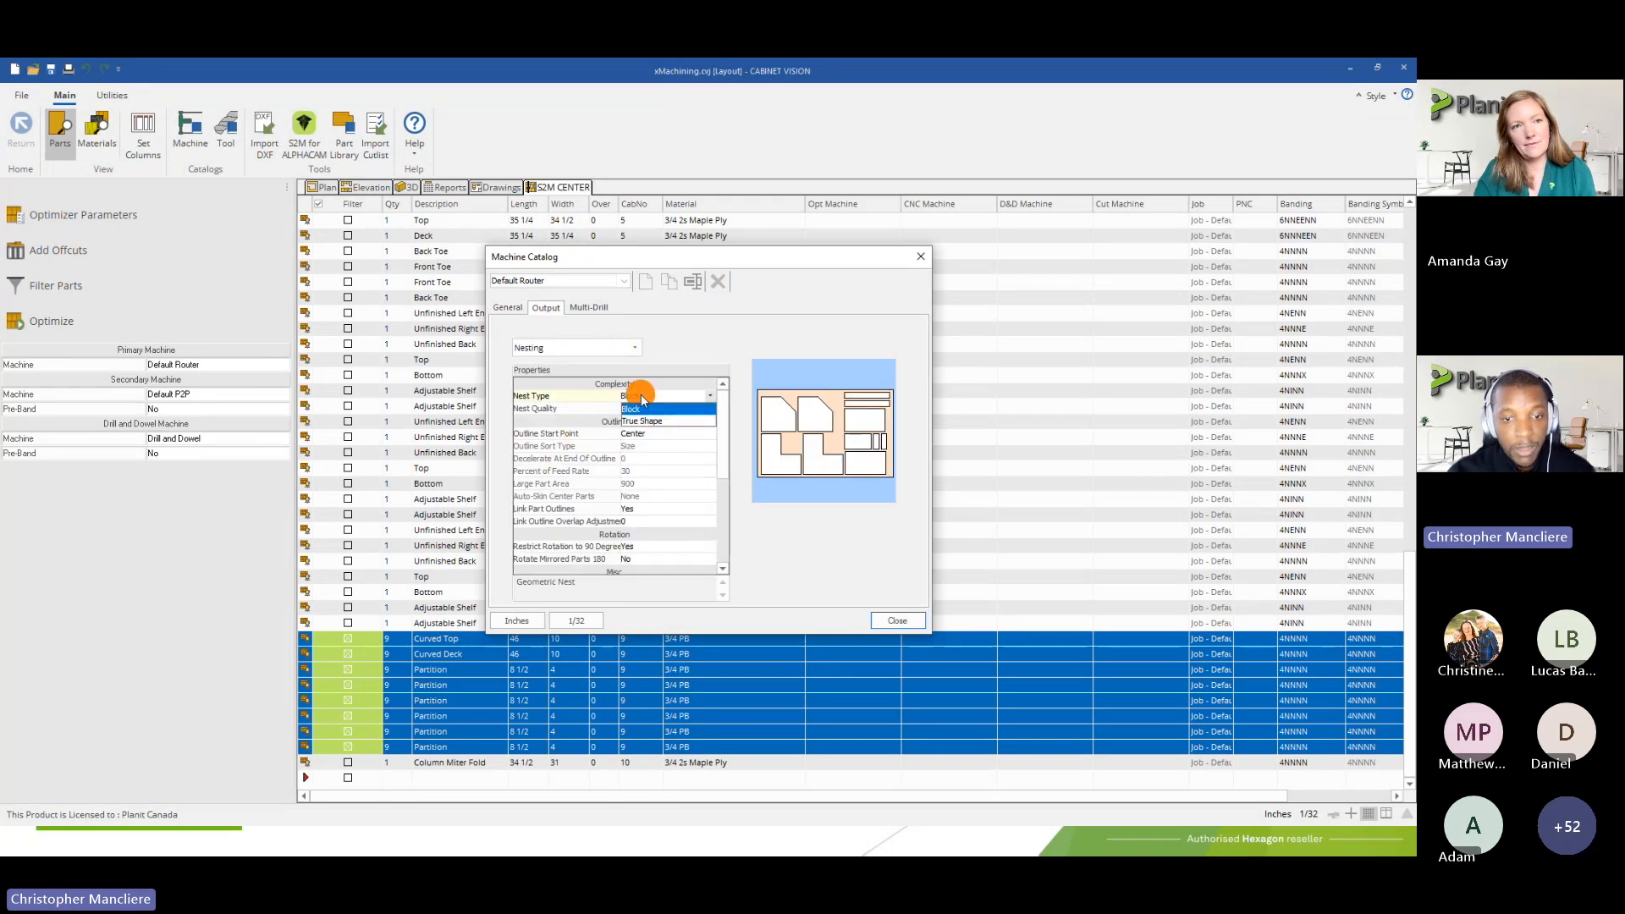
pyautogui.click(643, 420)
pyautogui.click(897, 621)
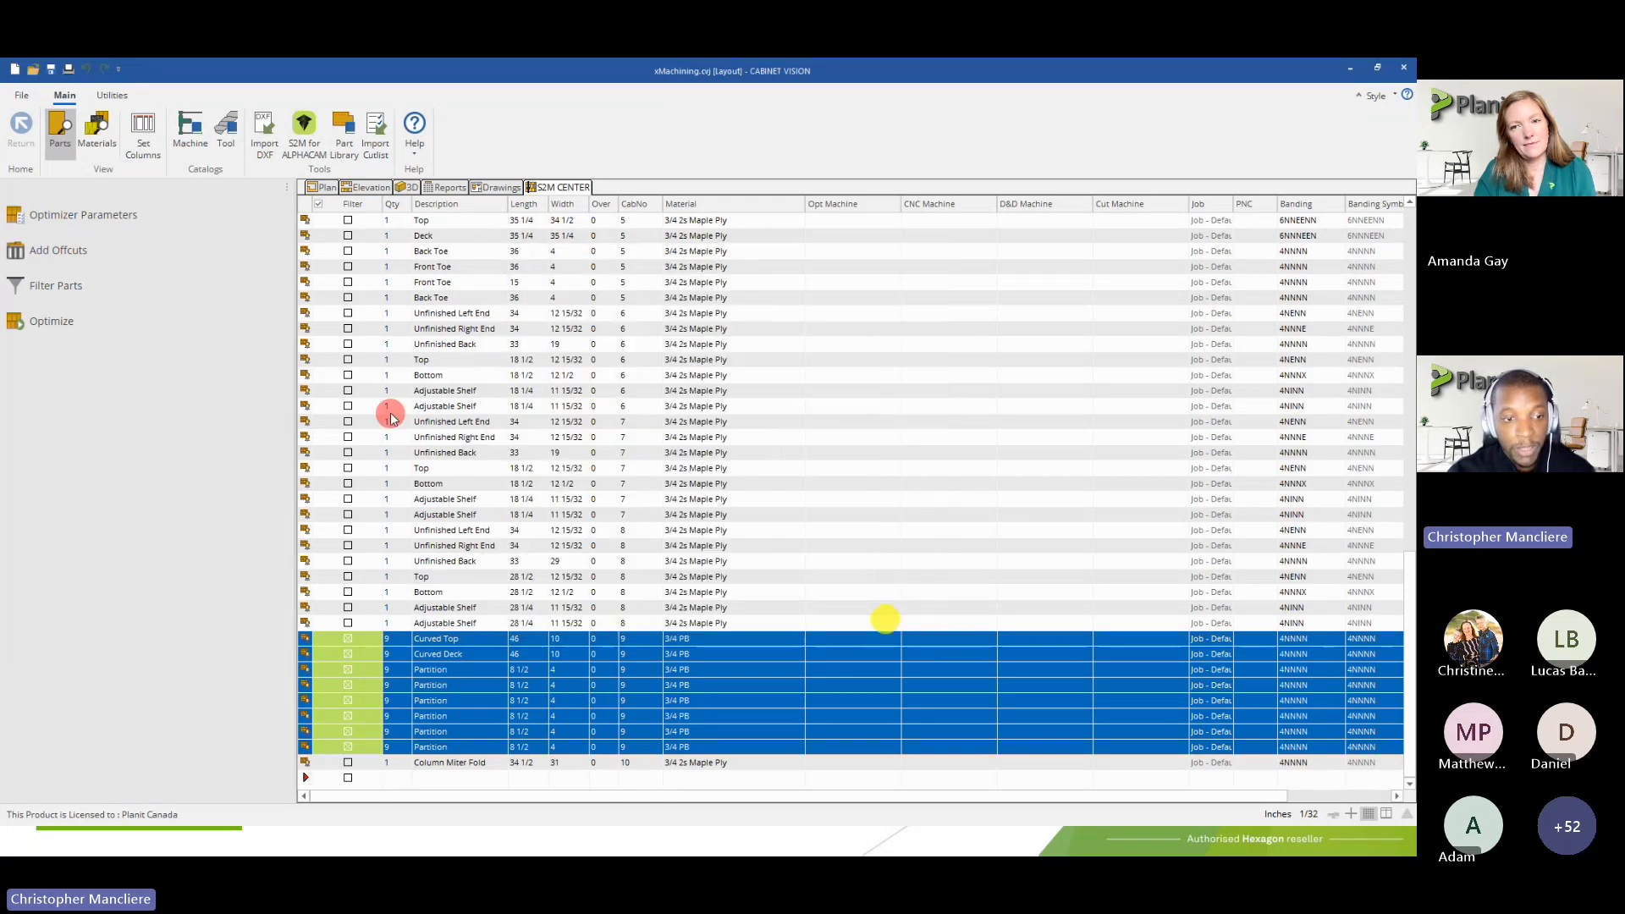
# Optimize the filtered Curved Die Wall parts again with True Shape nesting and accept the result
pyautogui.click(150, 327)
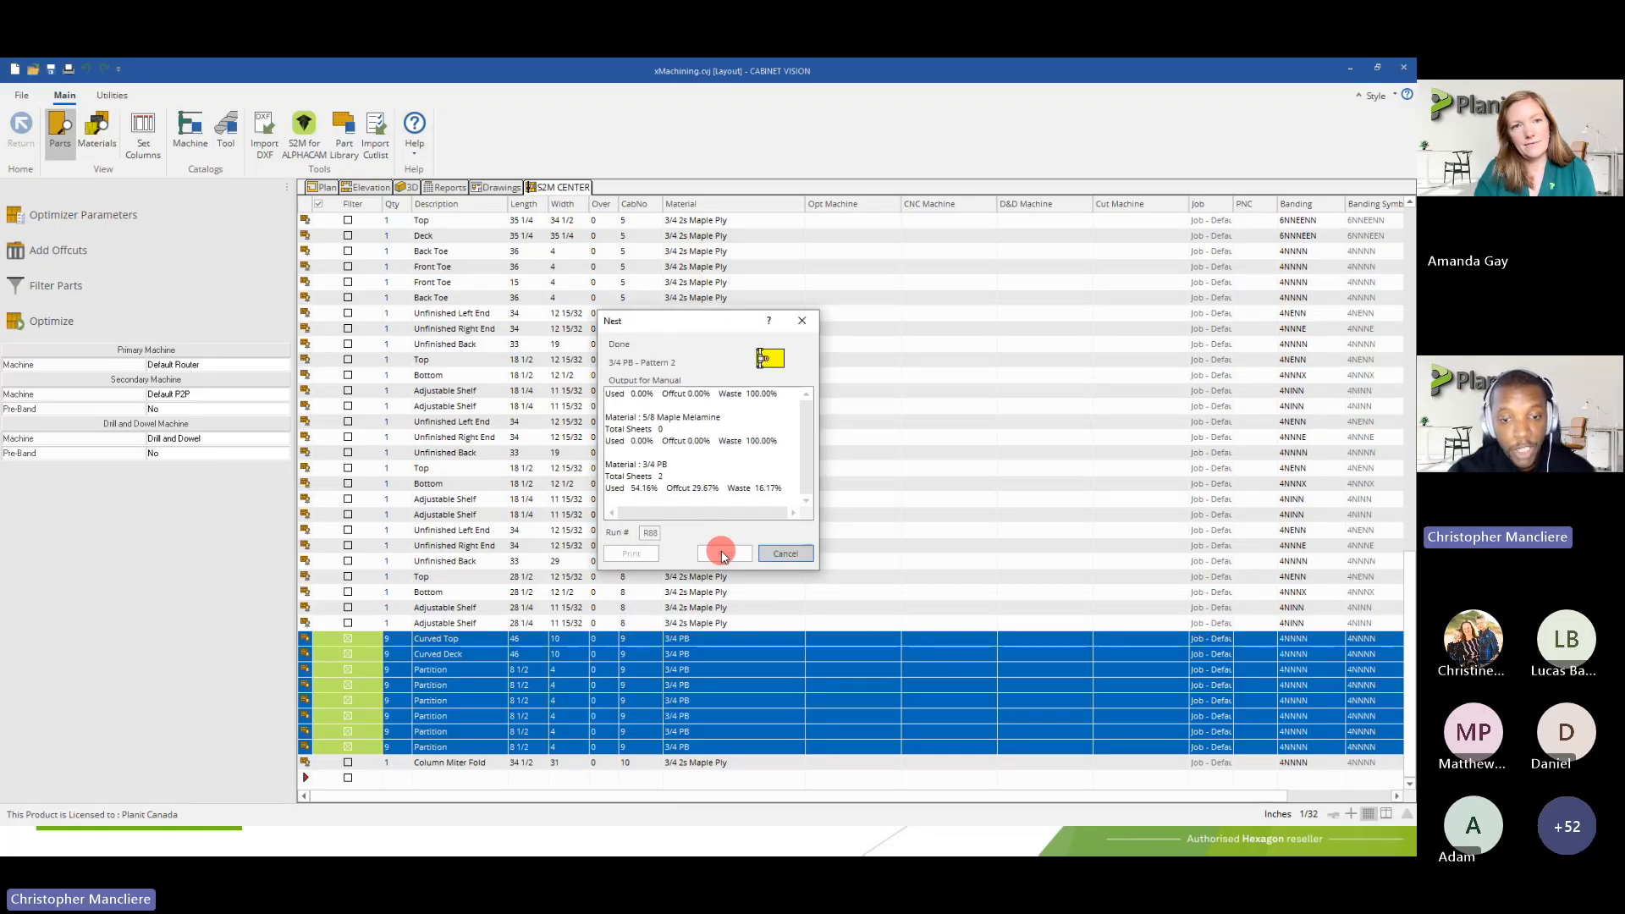
pyautogui.click(724, 554)
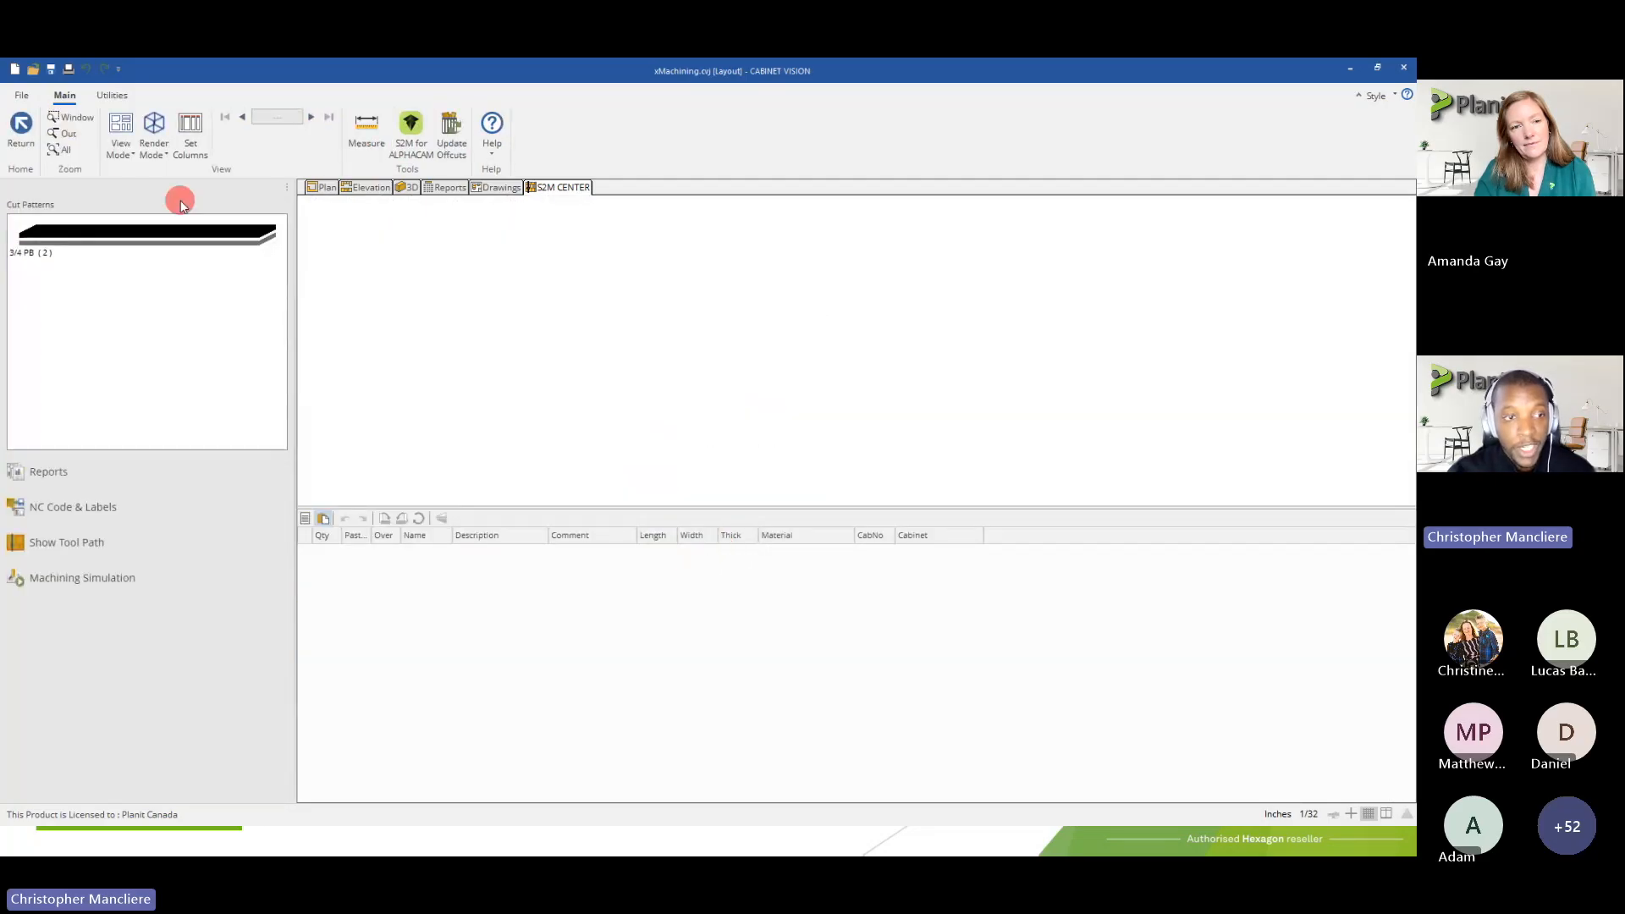
# Examine the True Shape layouts on both 3/4 PB sheets, and return to the parts list without generating NC or label data
pyautogui.click(188, 230)
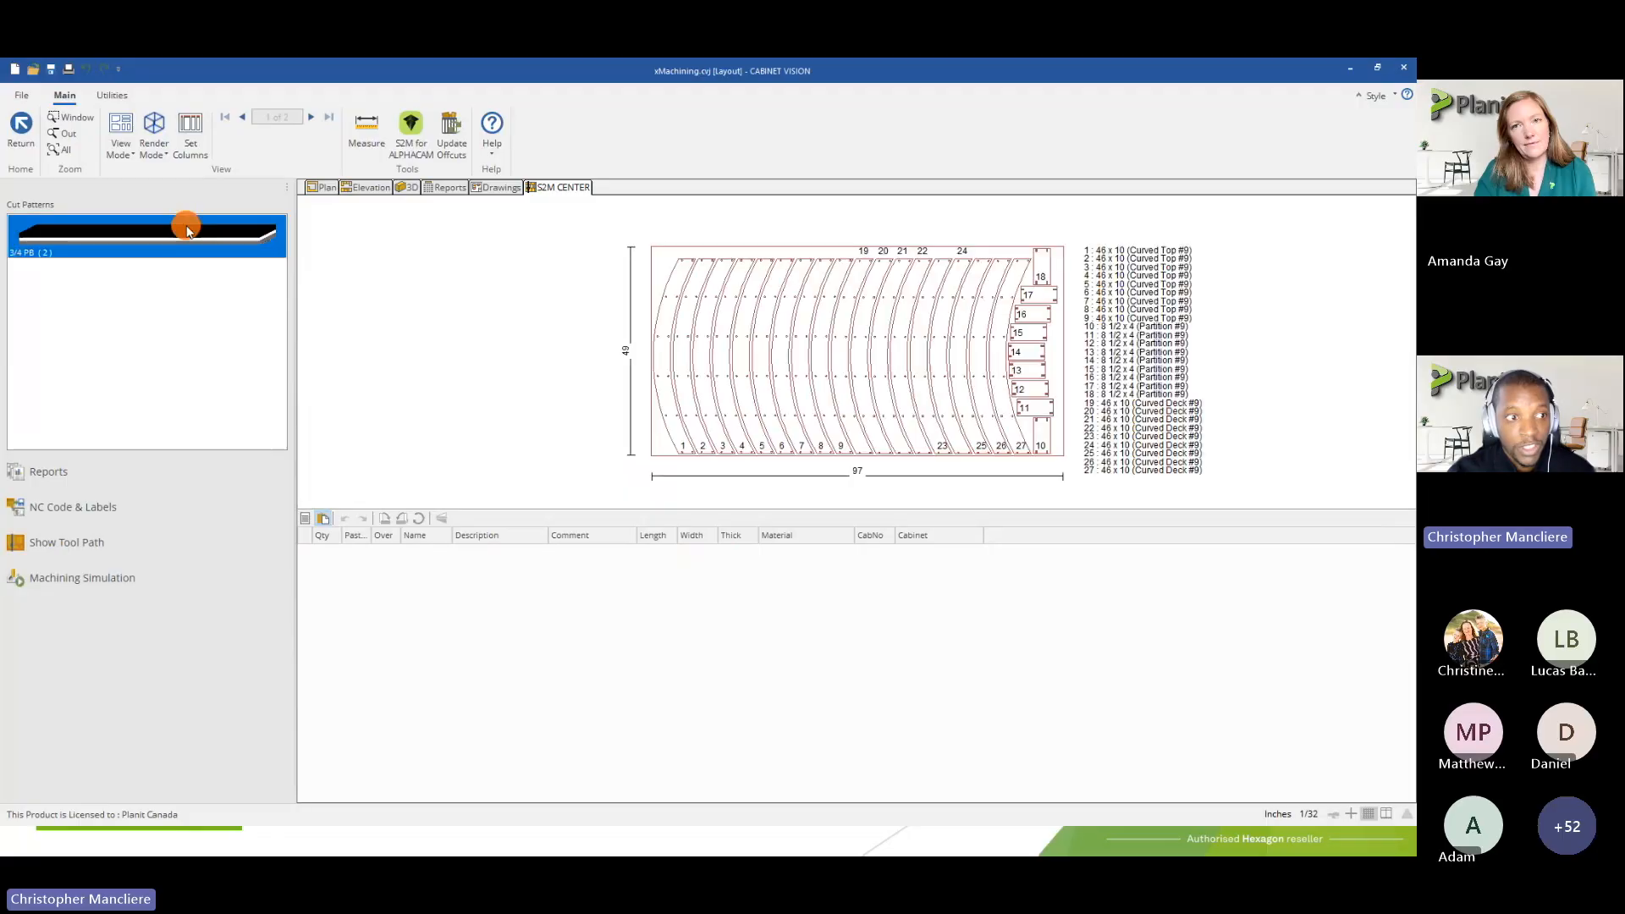
pyautogui.scroll(5, 703, 286)
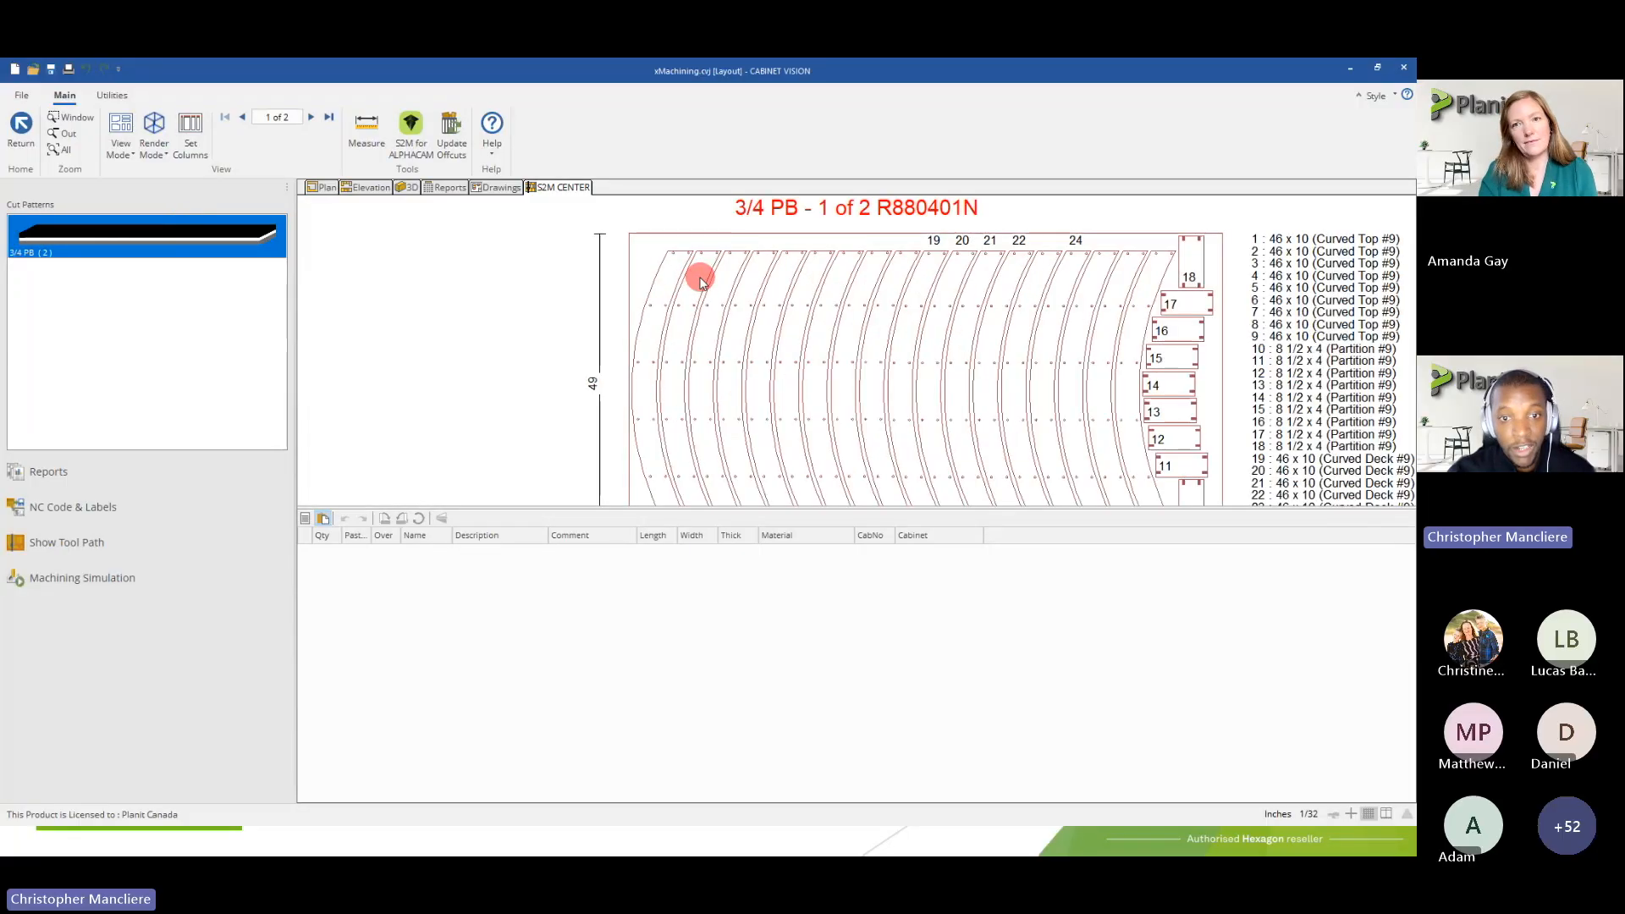
pyautogui.scroll(-5, 665, 267)
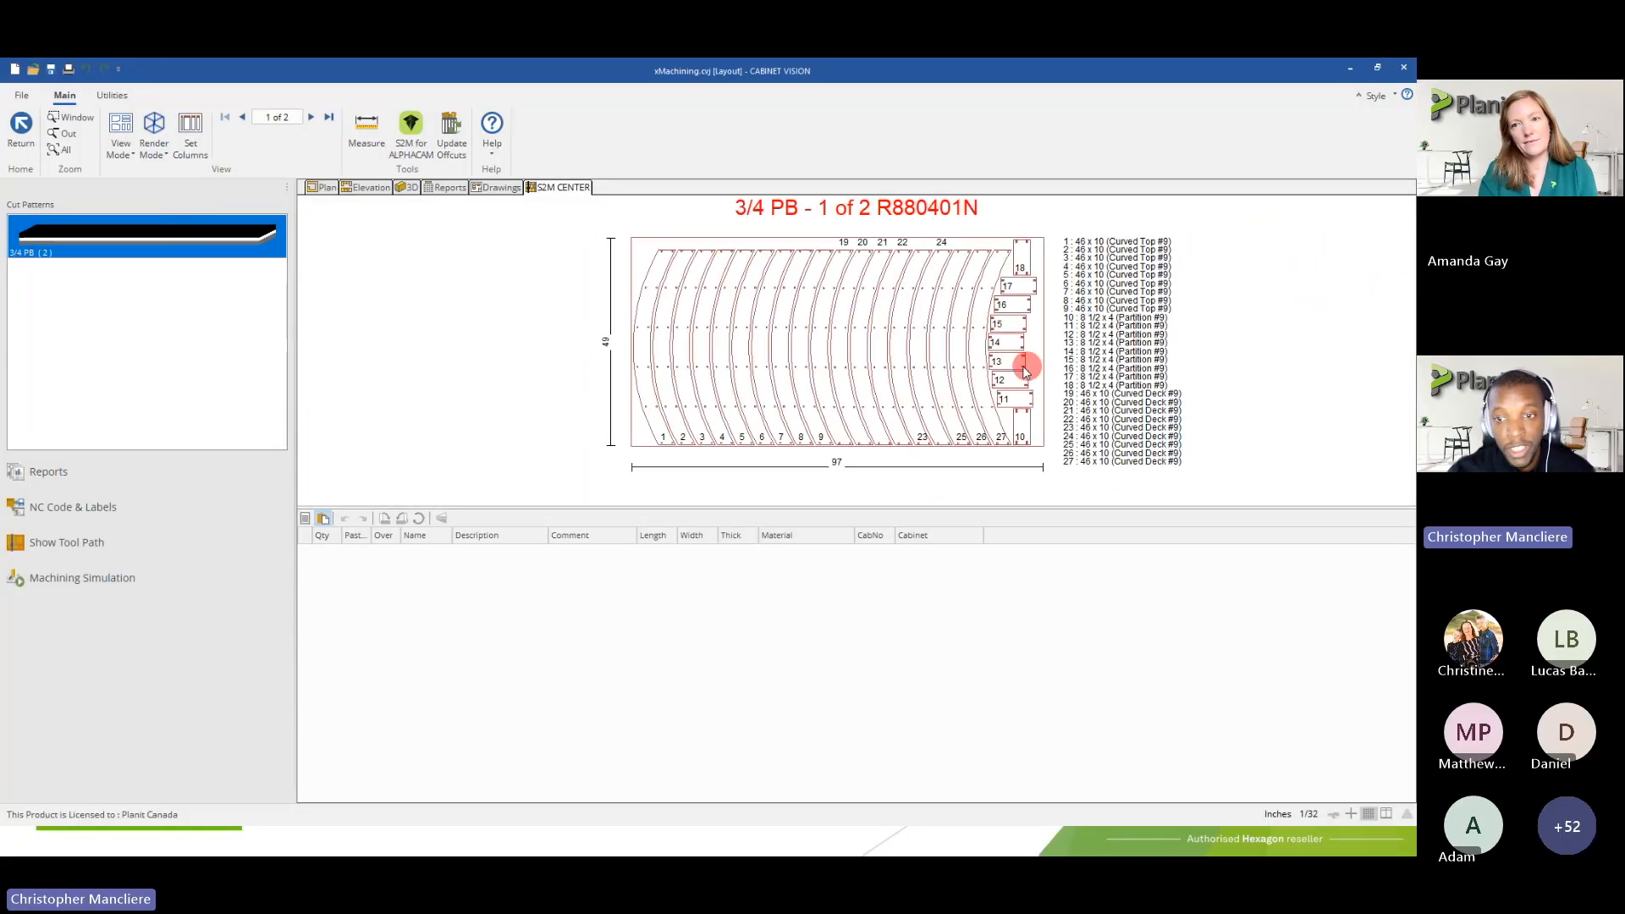
pyautogui.scroll(3, 980, 355)
pyautogui.scroll(-3, 962, 394)
pyautogui.scroll(4, 972, 364)
pyautogui.scroll(-4, 985, 307)
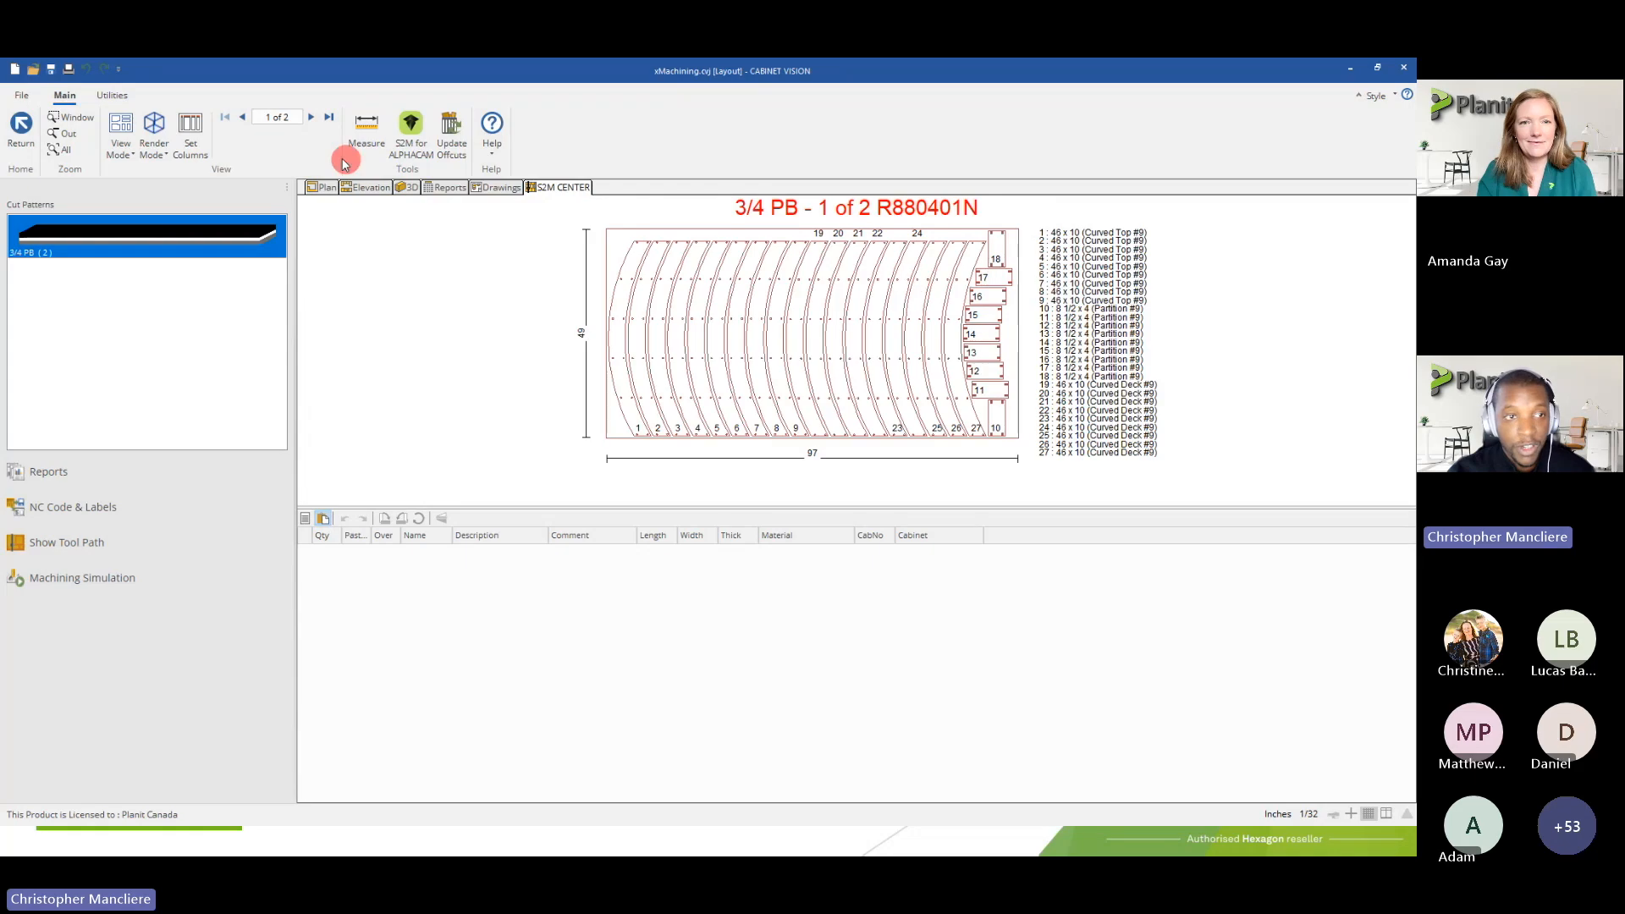
pyautogui.click(312, 118)
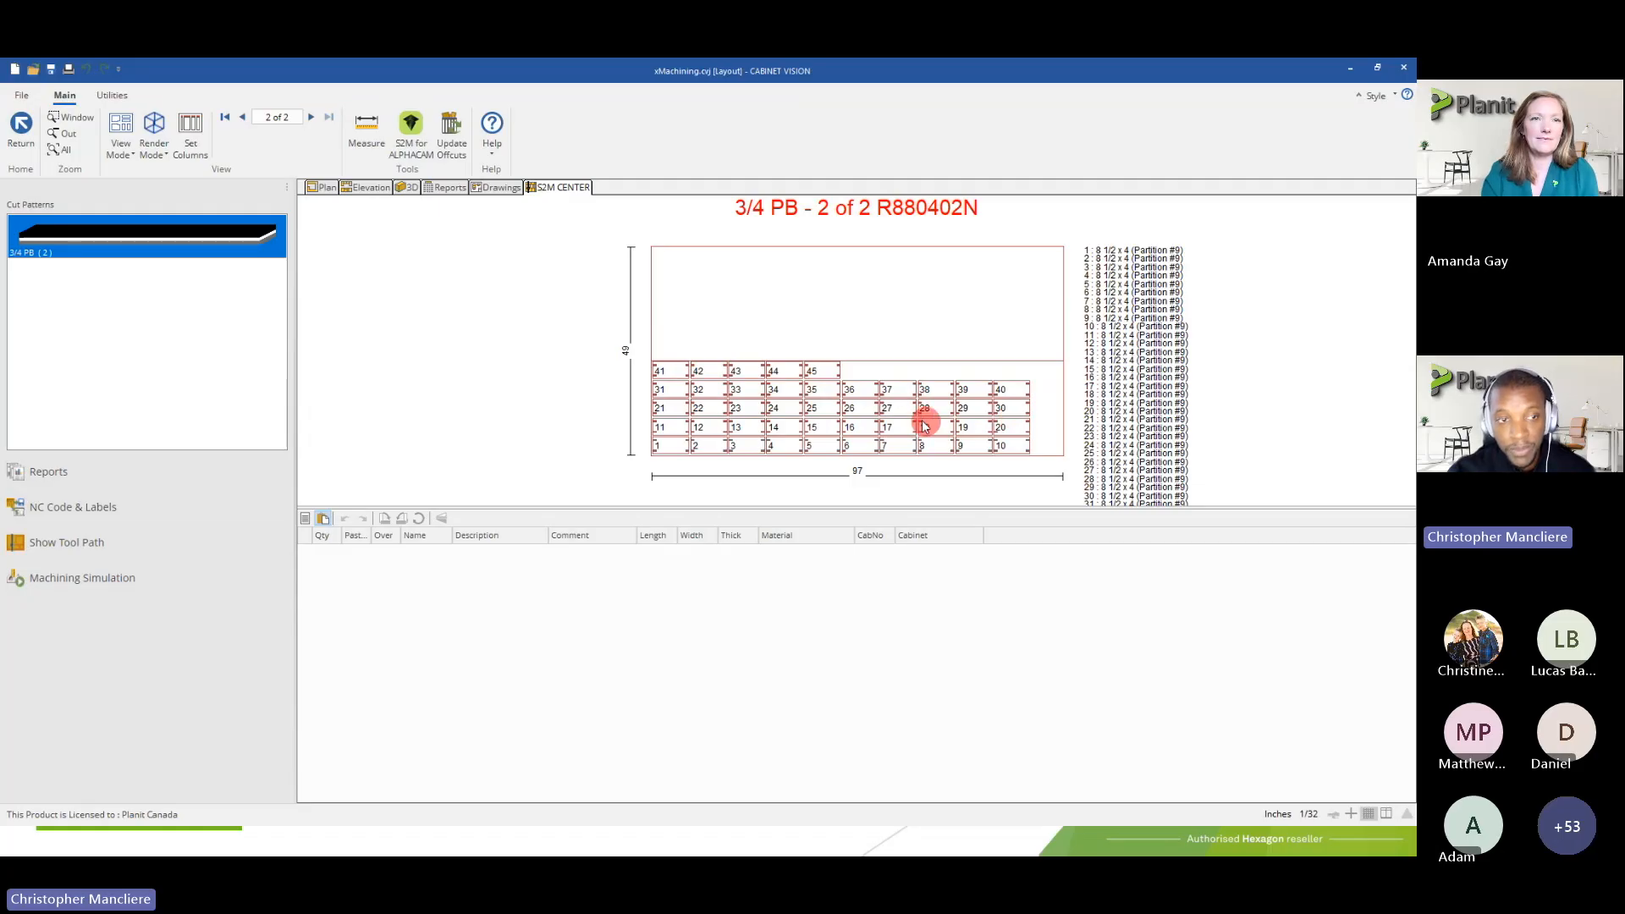
pyautogui.click(24, 127)
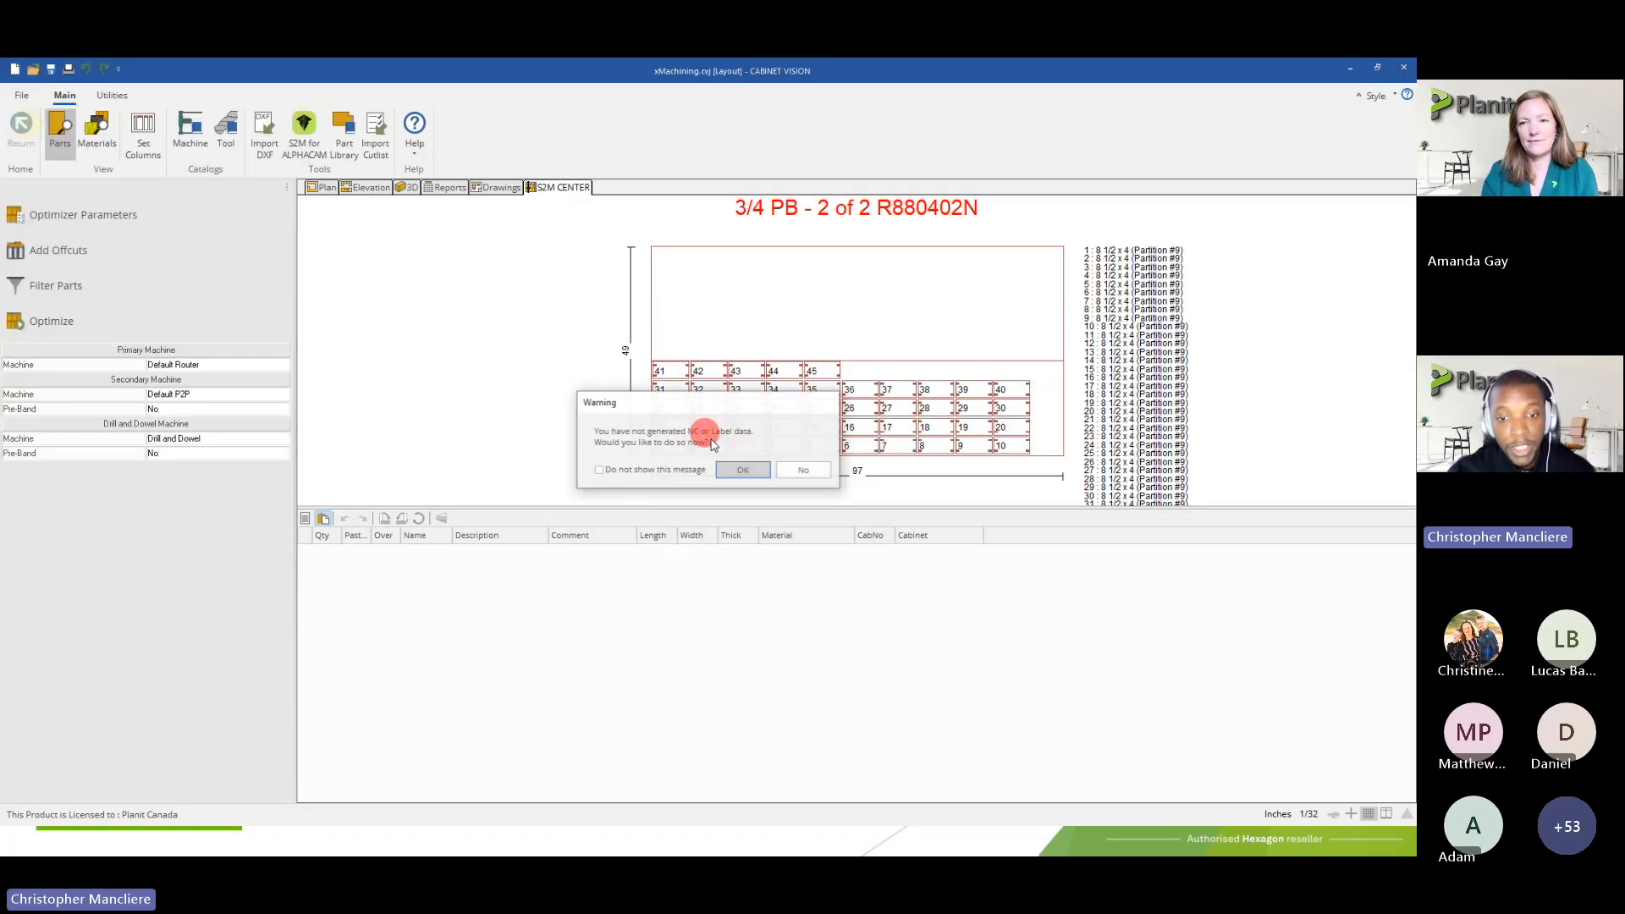
pyautogui.click(788, 468)
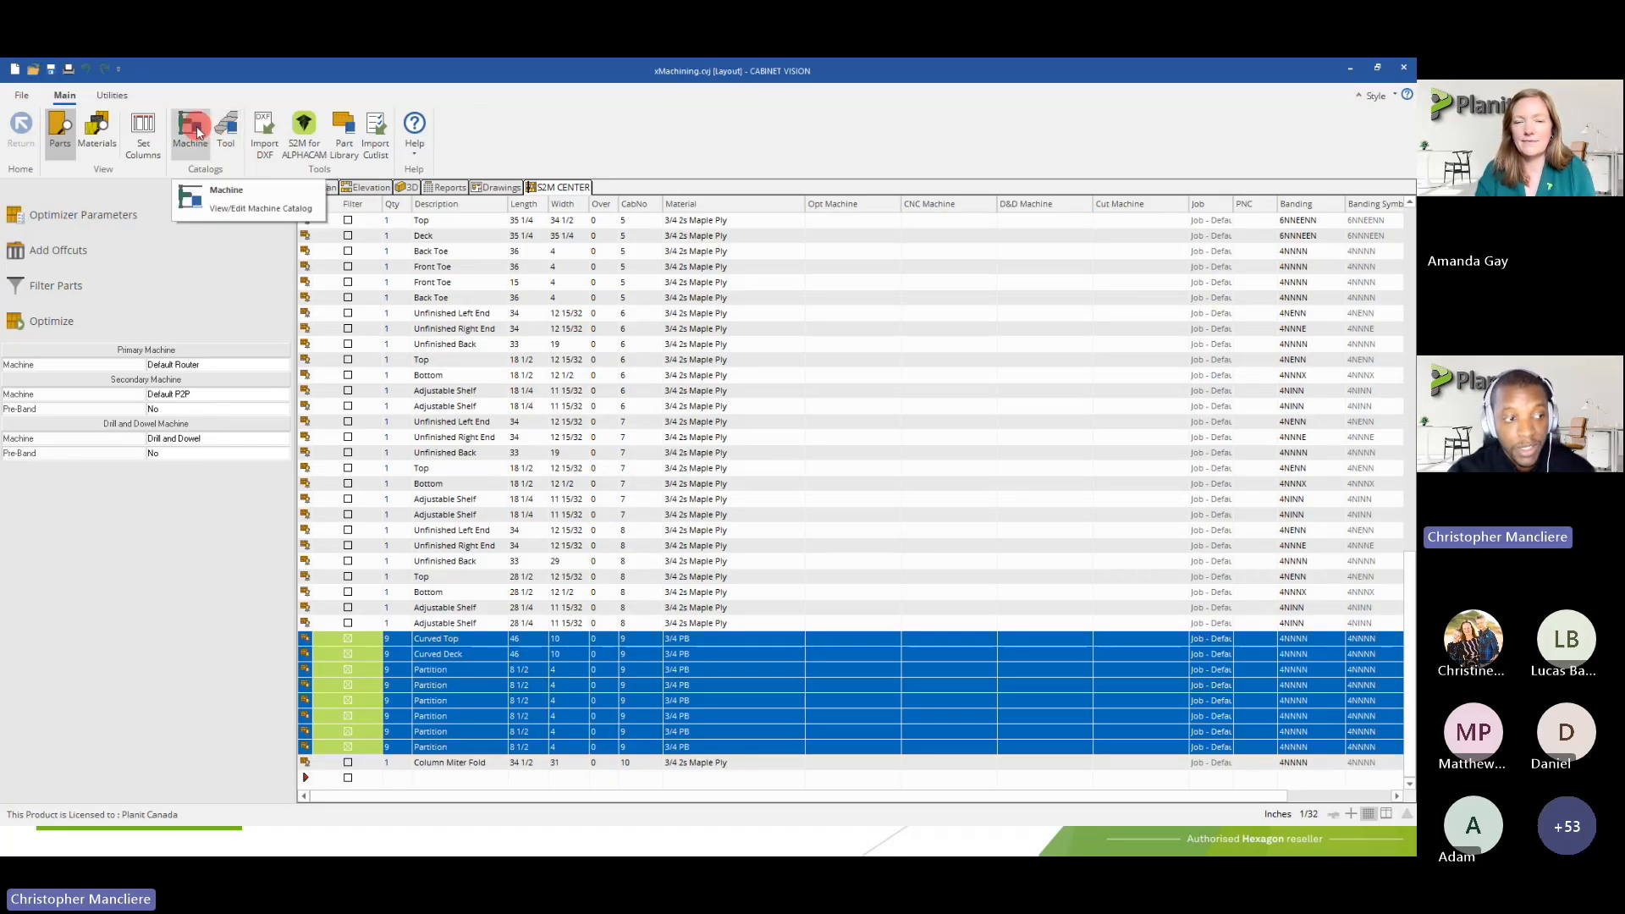
# Open the Default Router's nesting output properties in the machine catalog
pyautogui.click(217, 172)
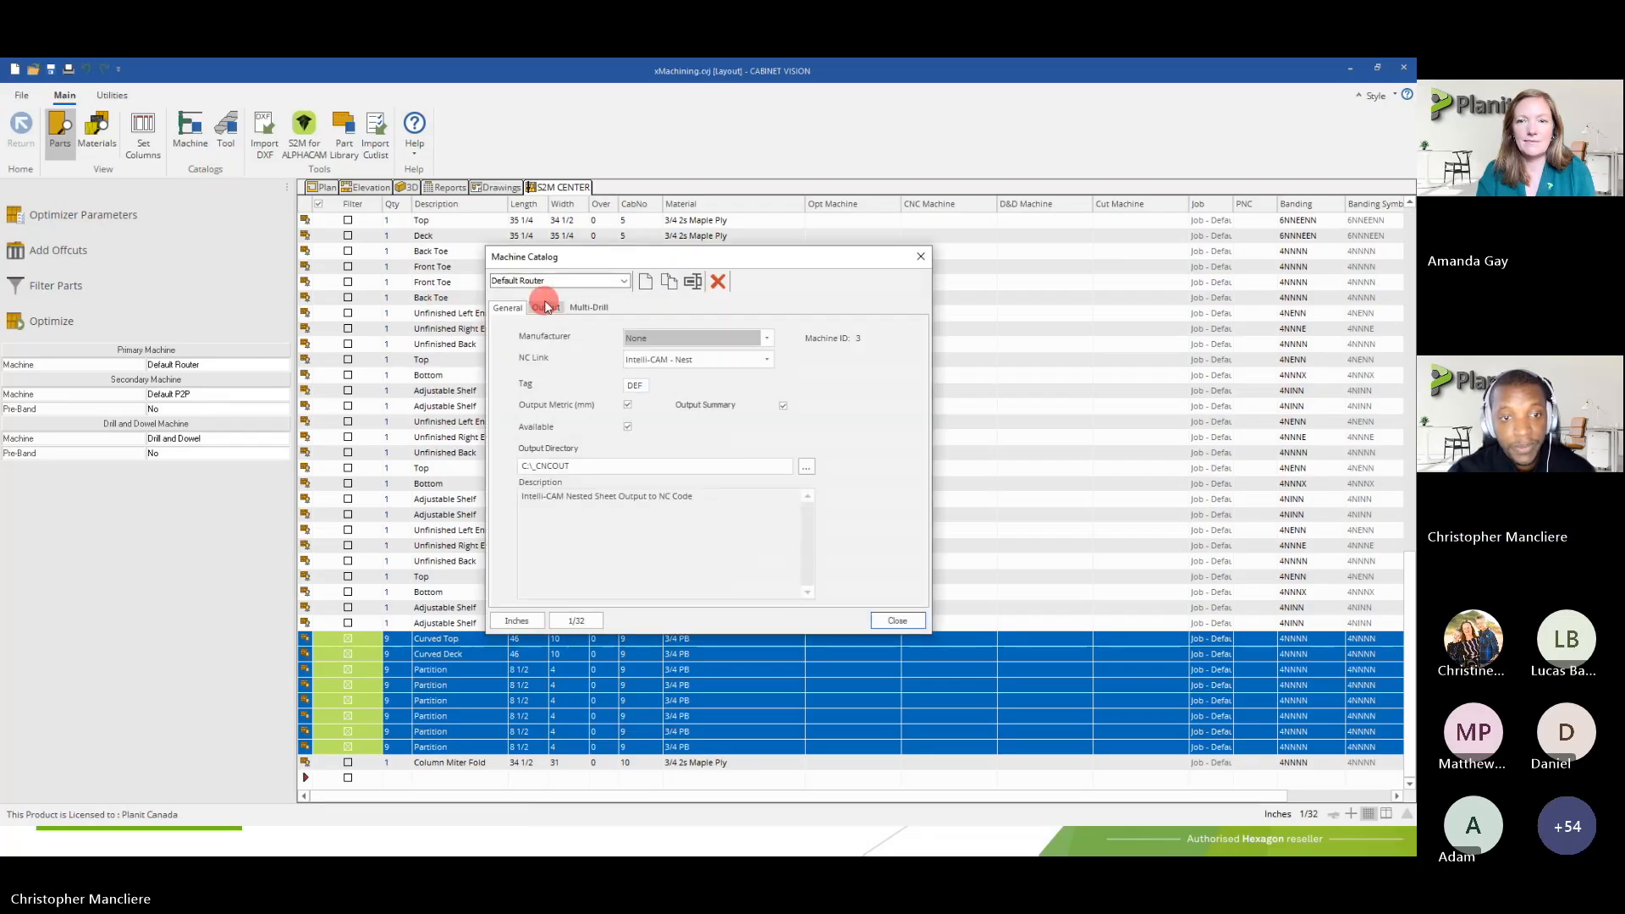
pyautogui.click(547, 283)
pyautogui.click(539, 303)
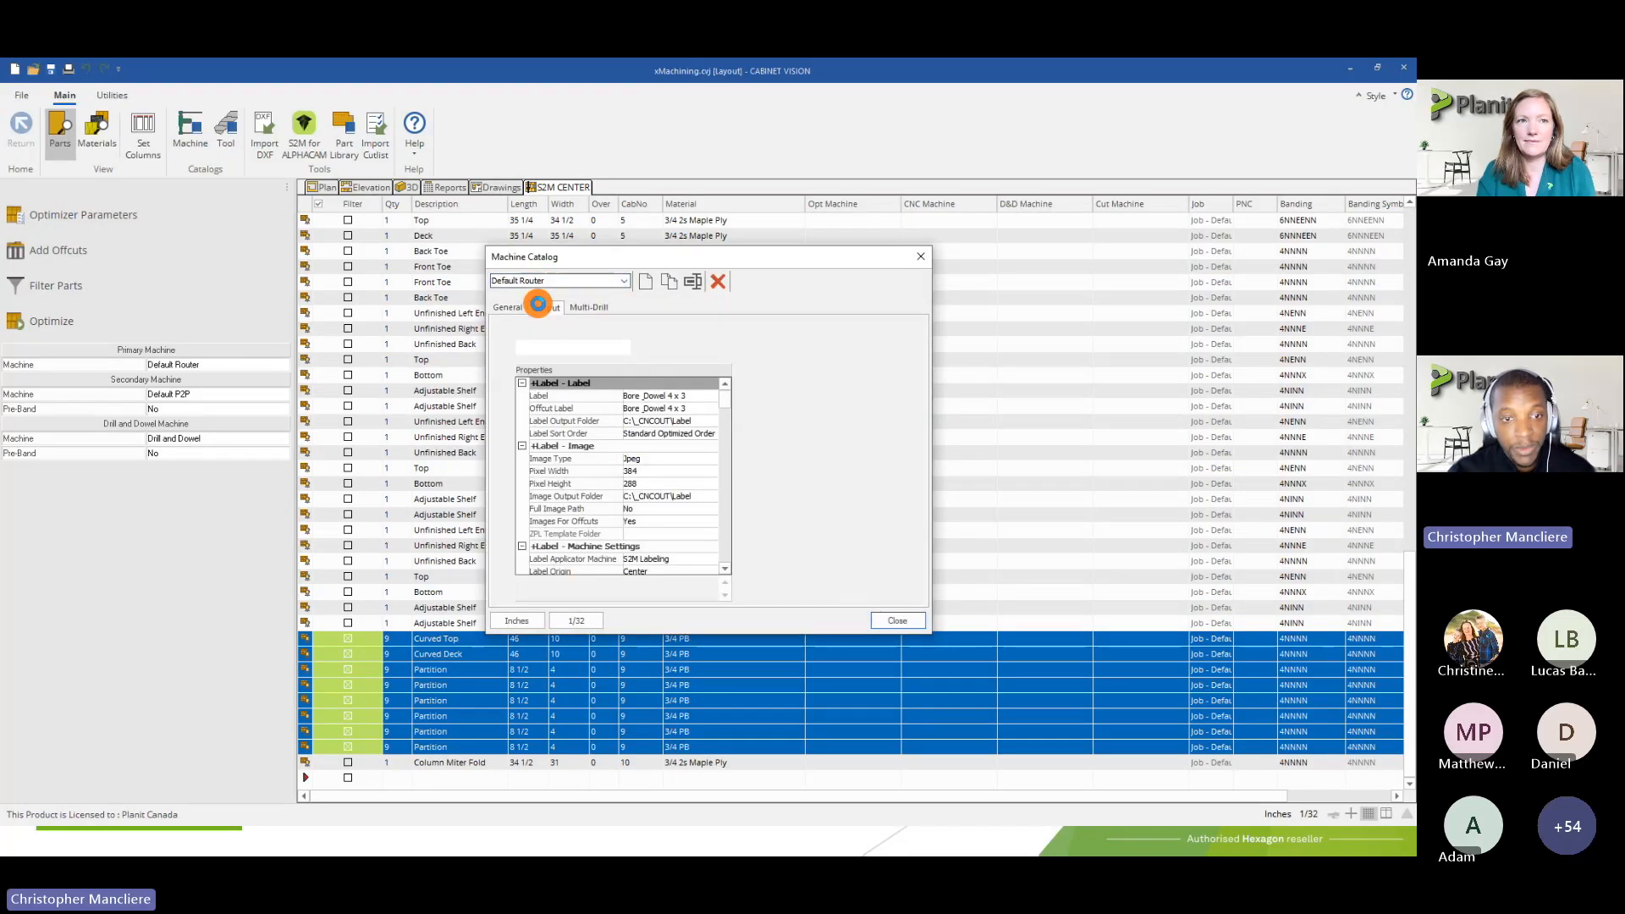
pyautogui.click(580, 348)
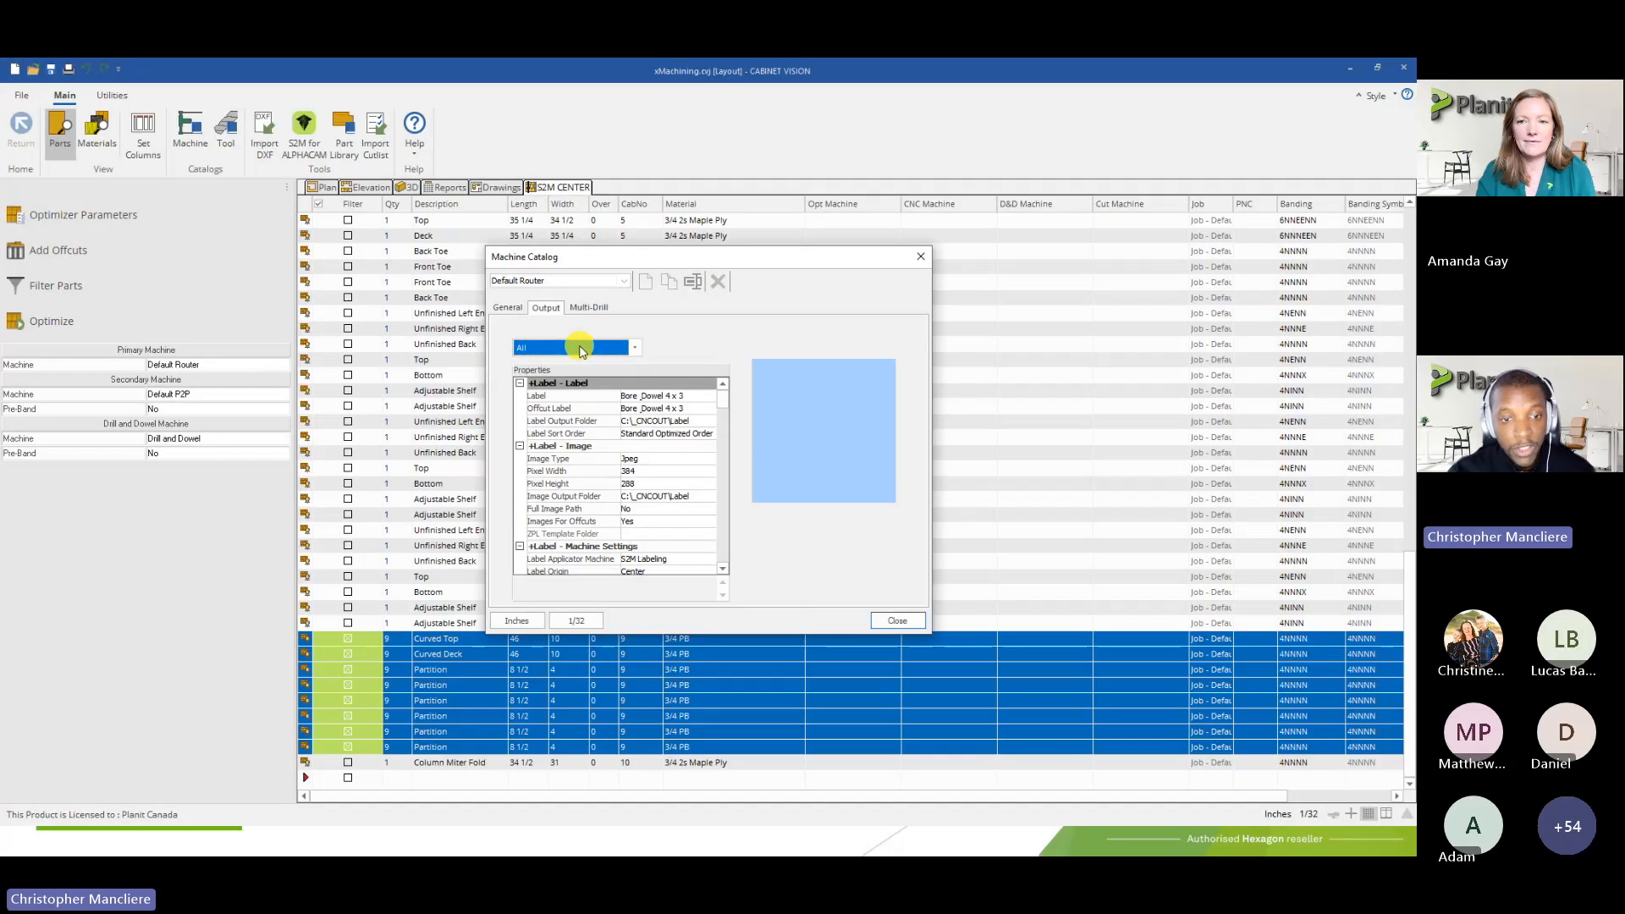
pyautogui.click(580, 348)
pyautogui.click(546, 433)
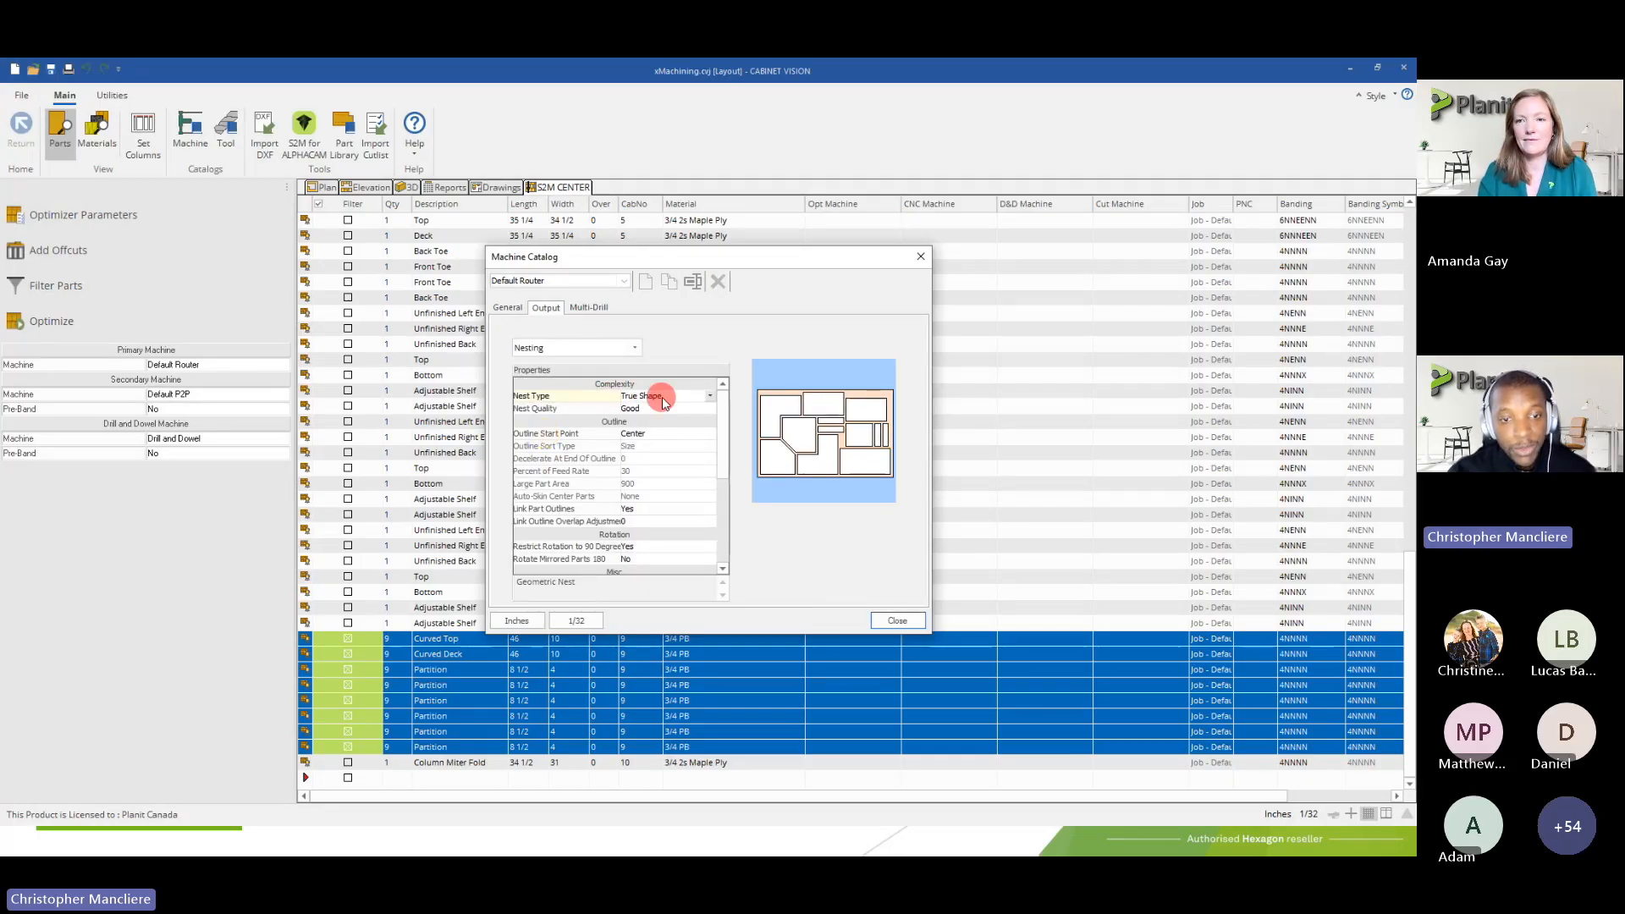
# Show the Default Router's Small Parts output properties and review the available boundary shapes for small parts under True Shape nesting
pyautogui.click(555, 348)
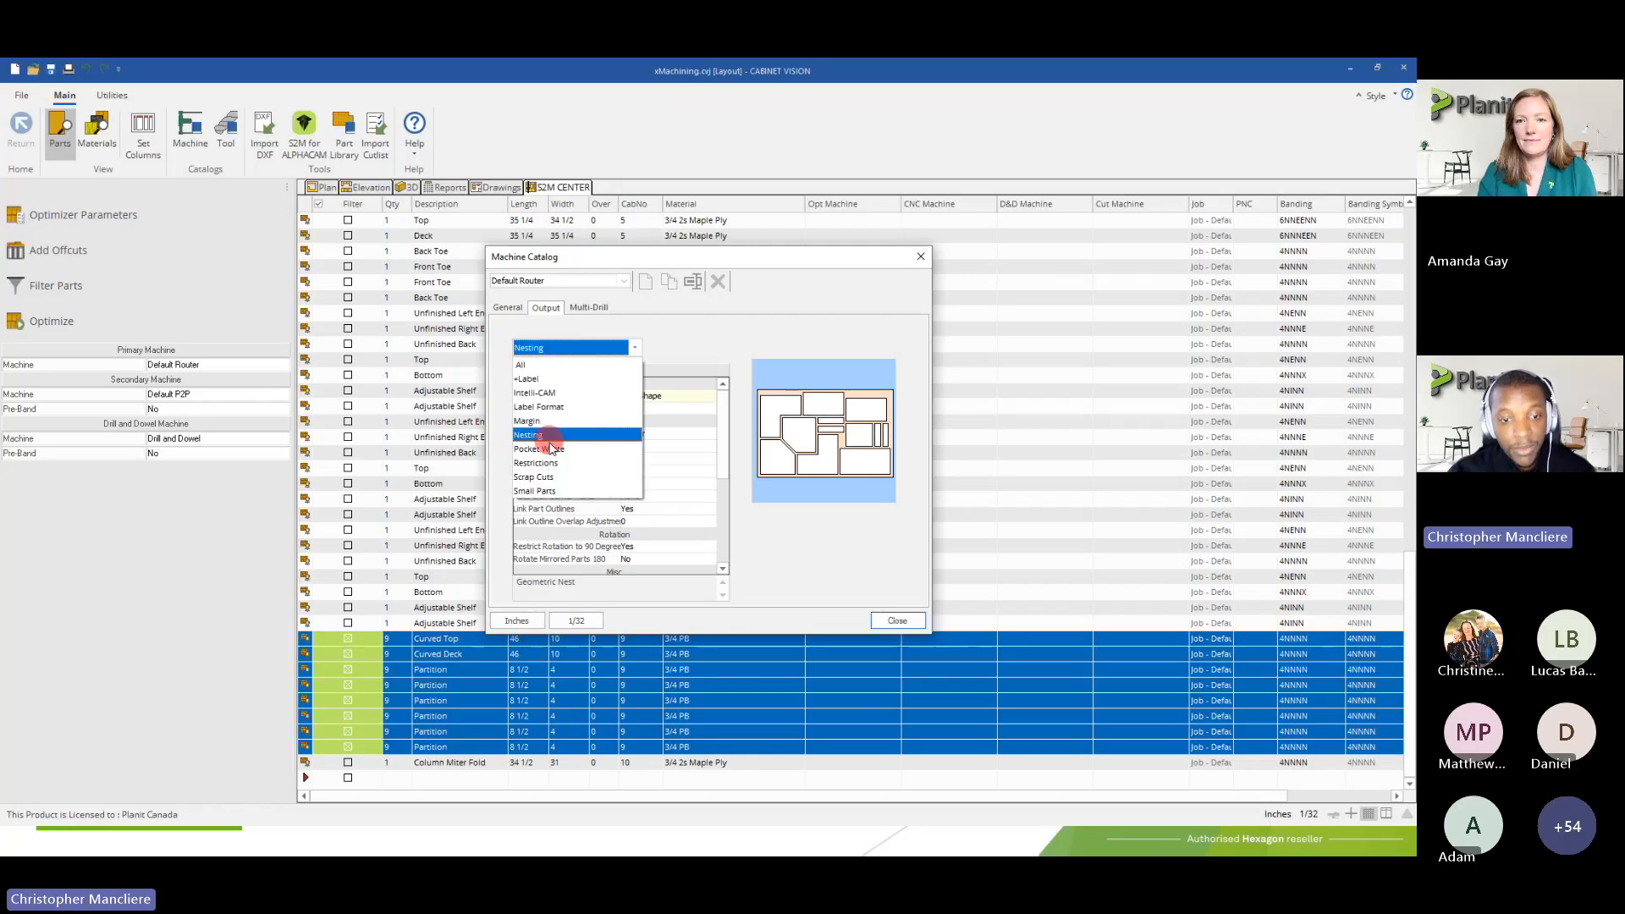
pyautogui.click(552, 489)
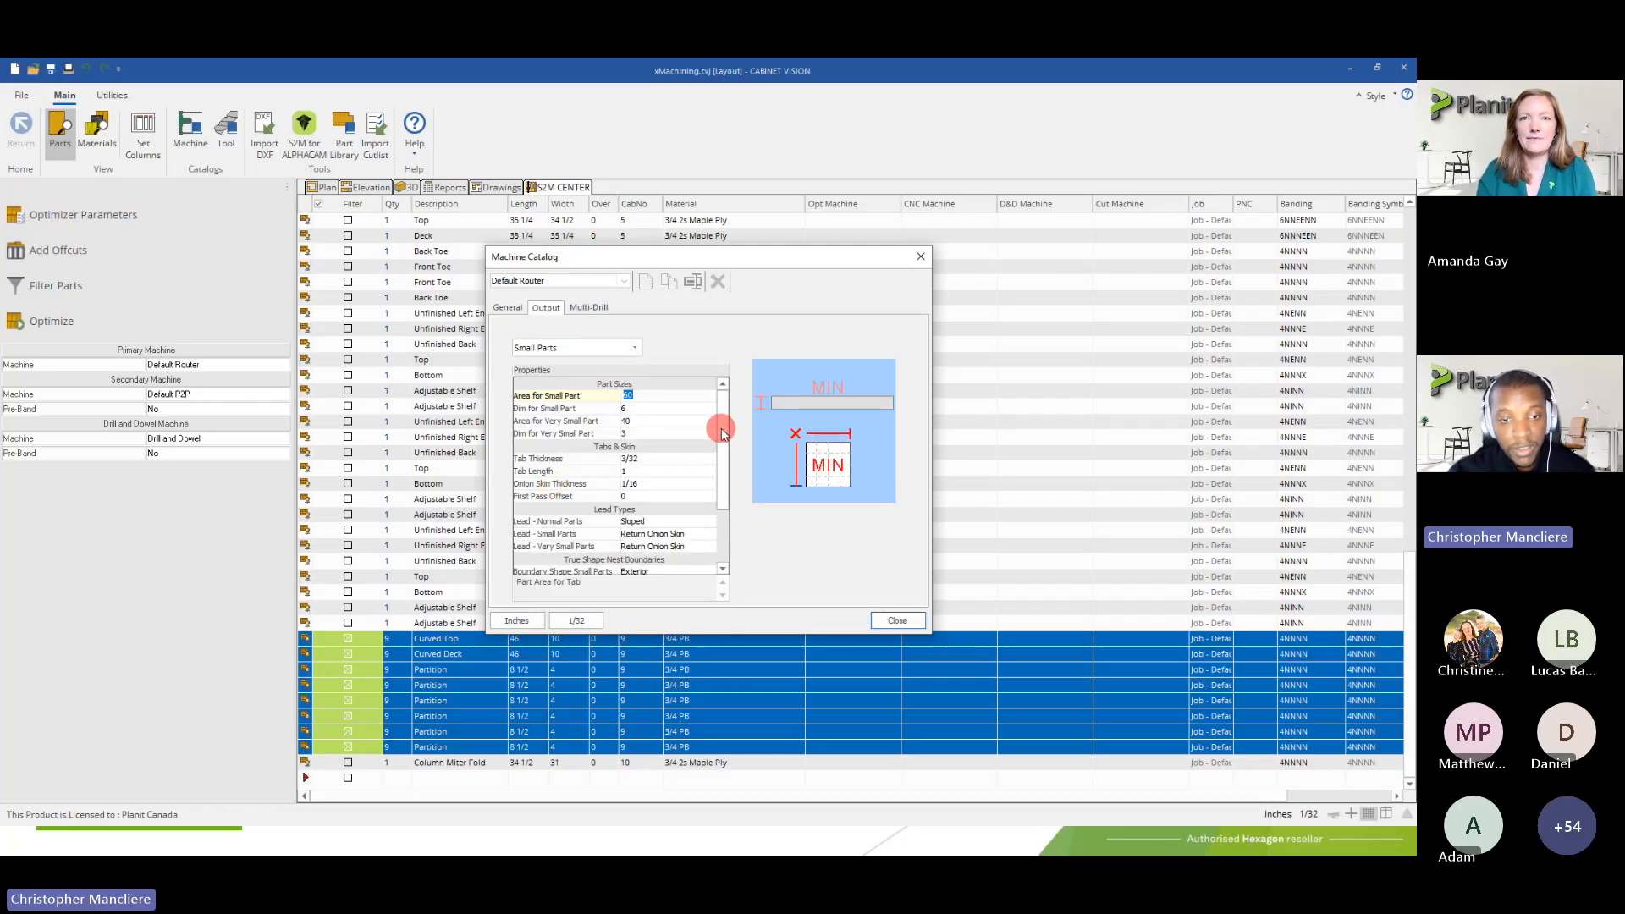
pyautogui.moveTo(726, 425); pyautogui.dragTo(727, 483)
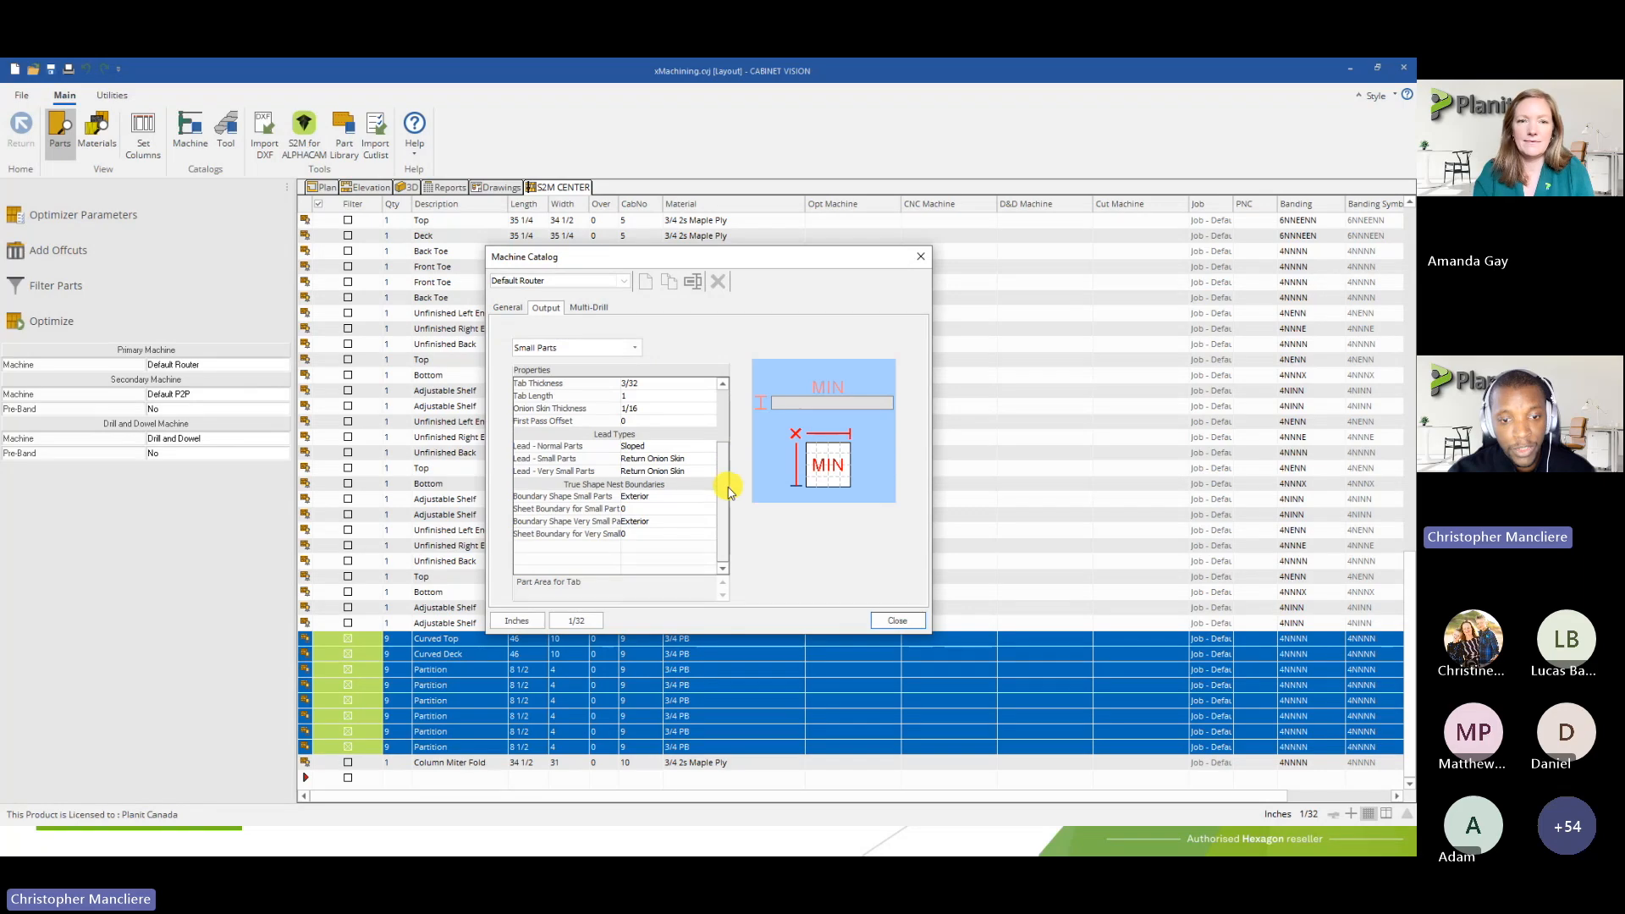
pyautogui.click(619, 500)
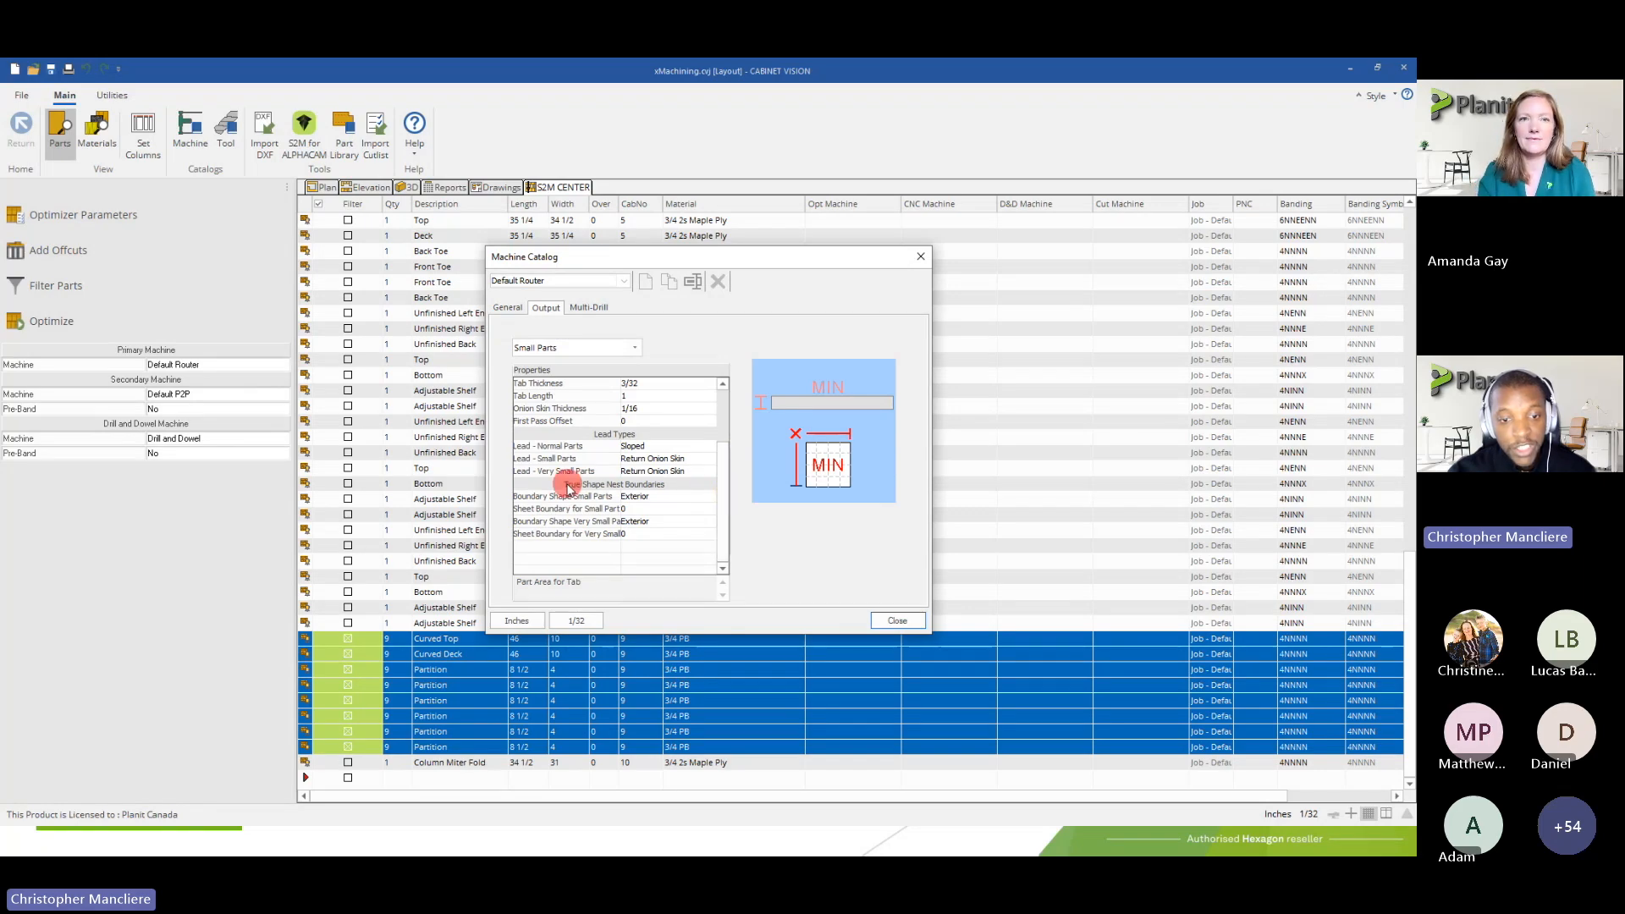
pyautogui.click(636, 507)
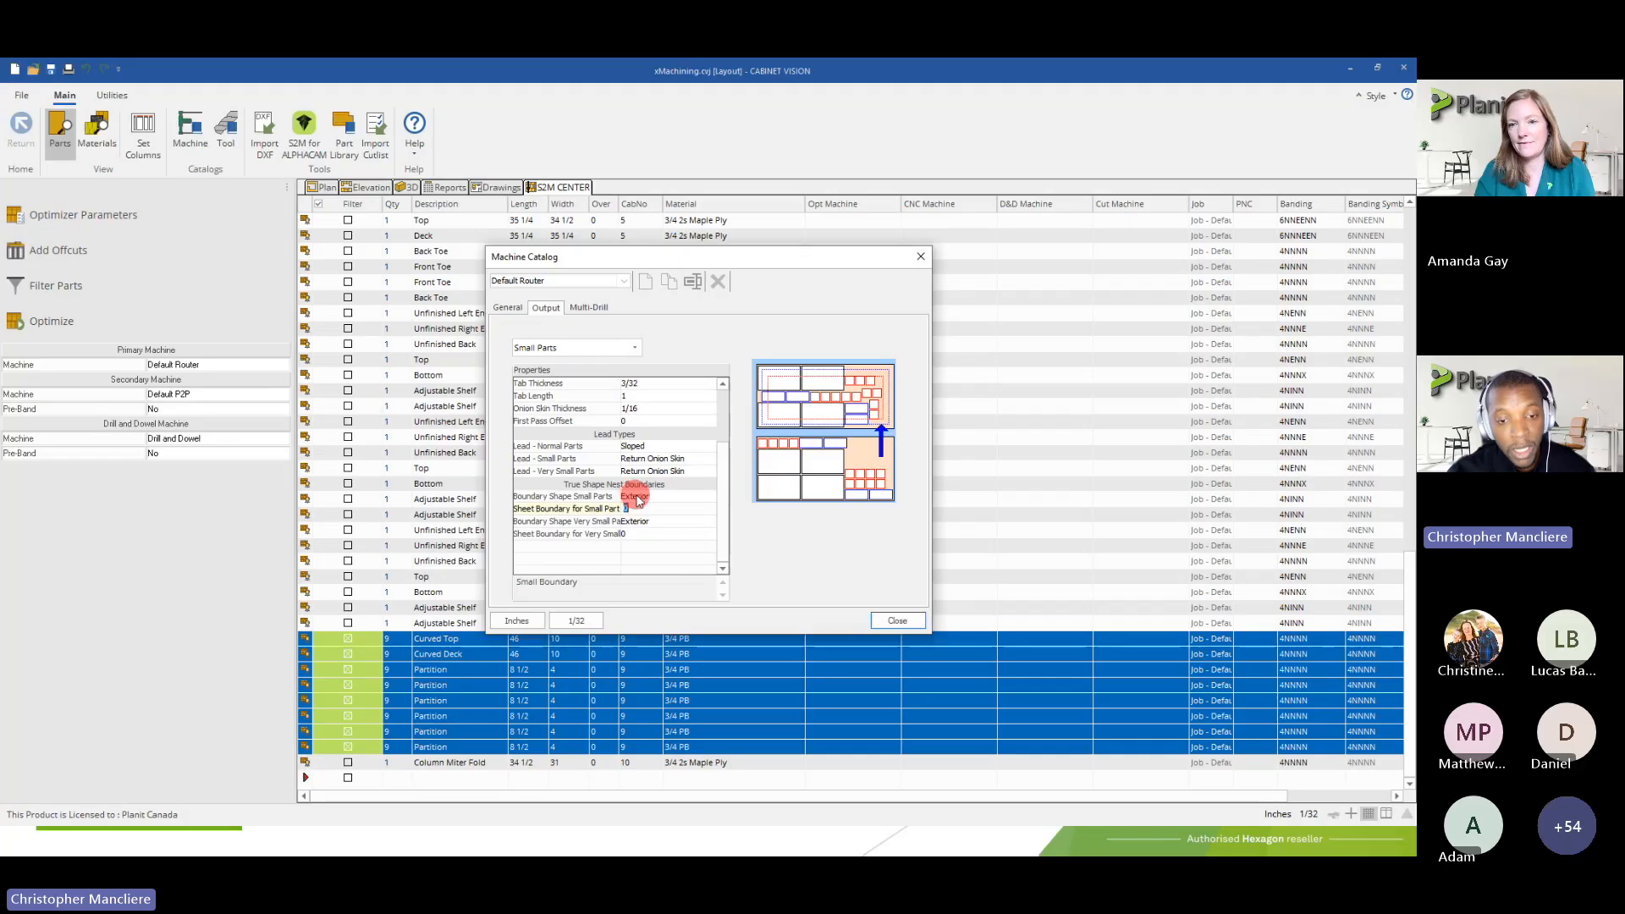
pyautogui.click(635, 498)
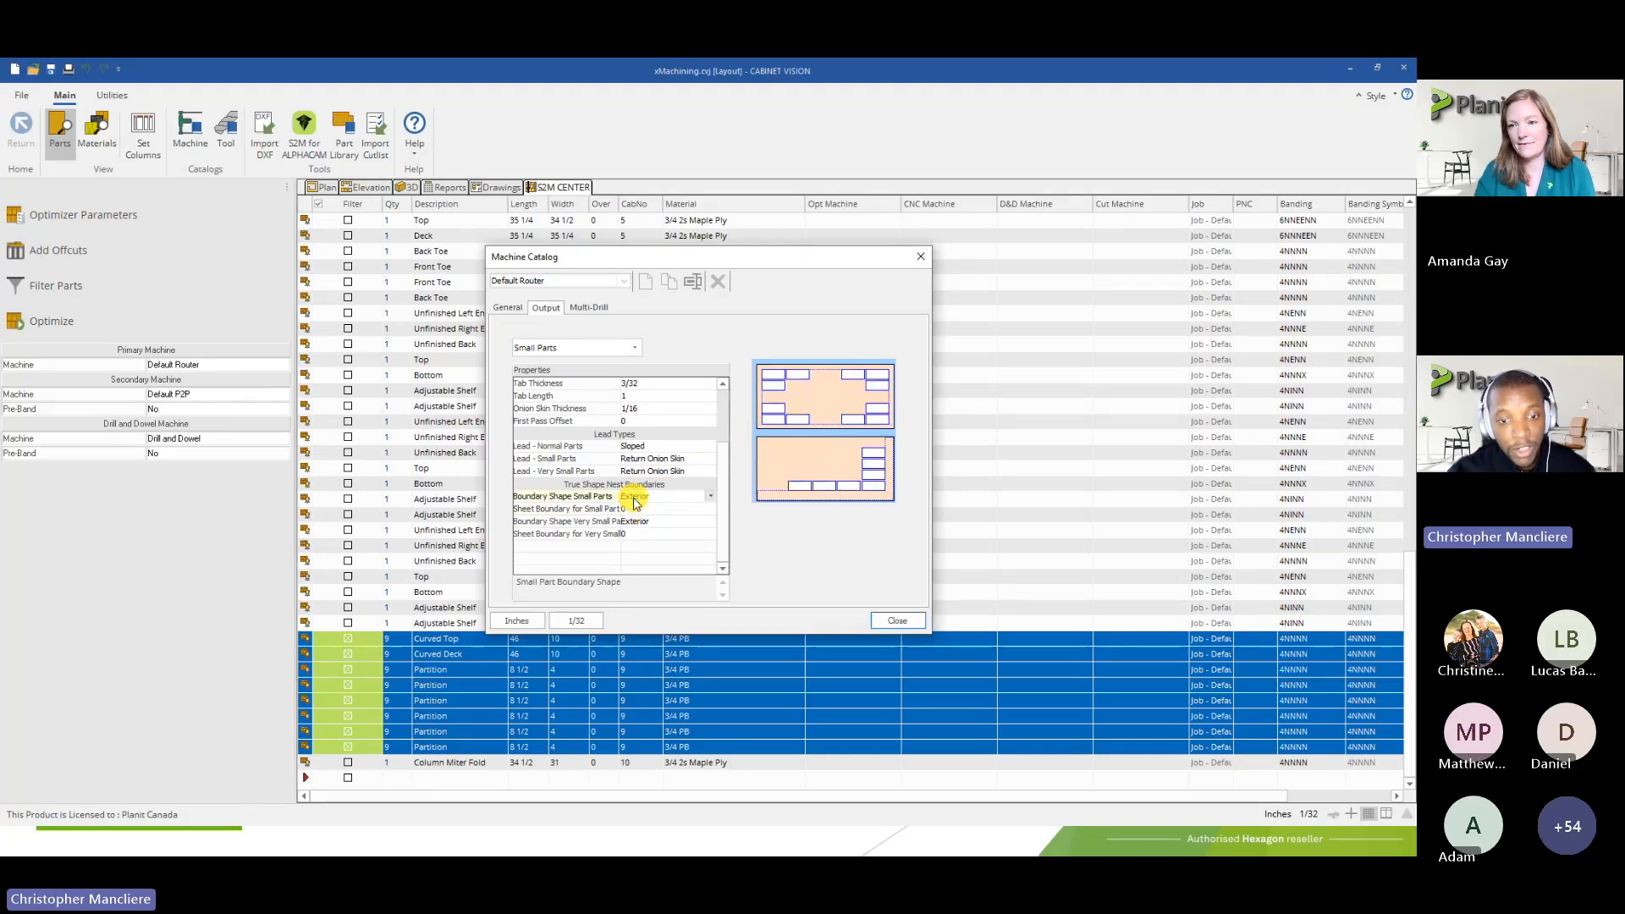
pyautogui.click(636, 500)
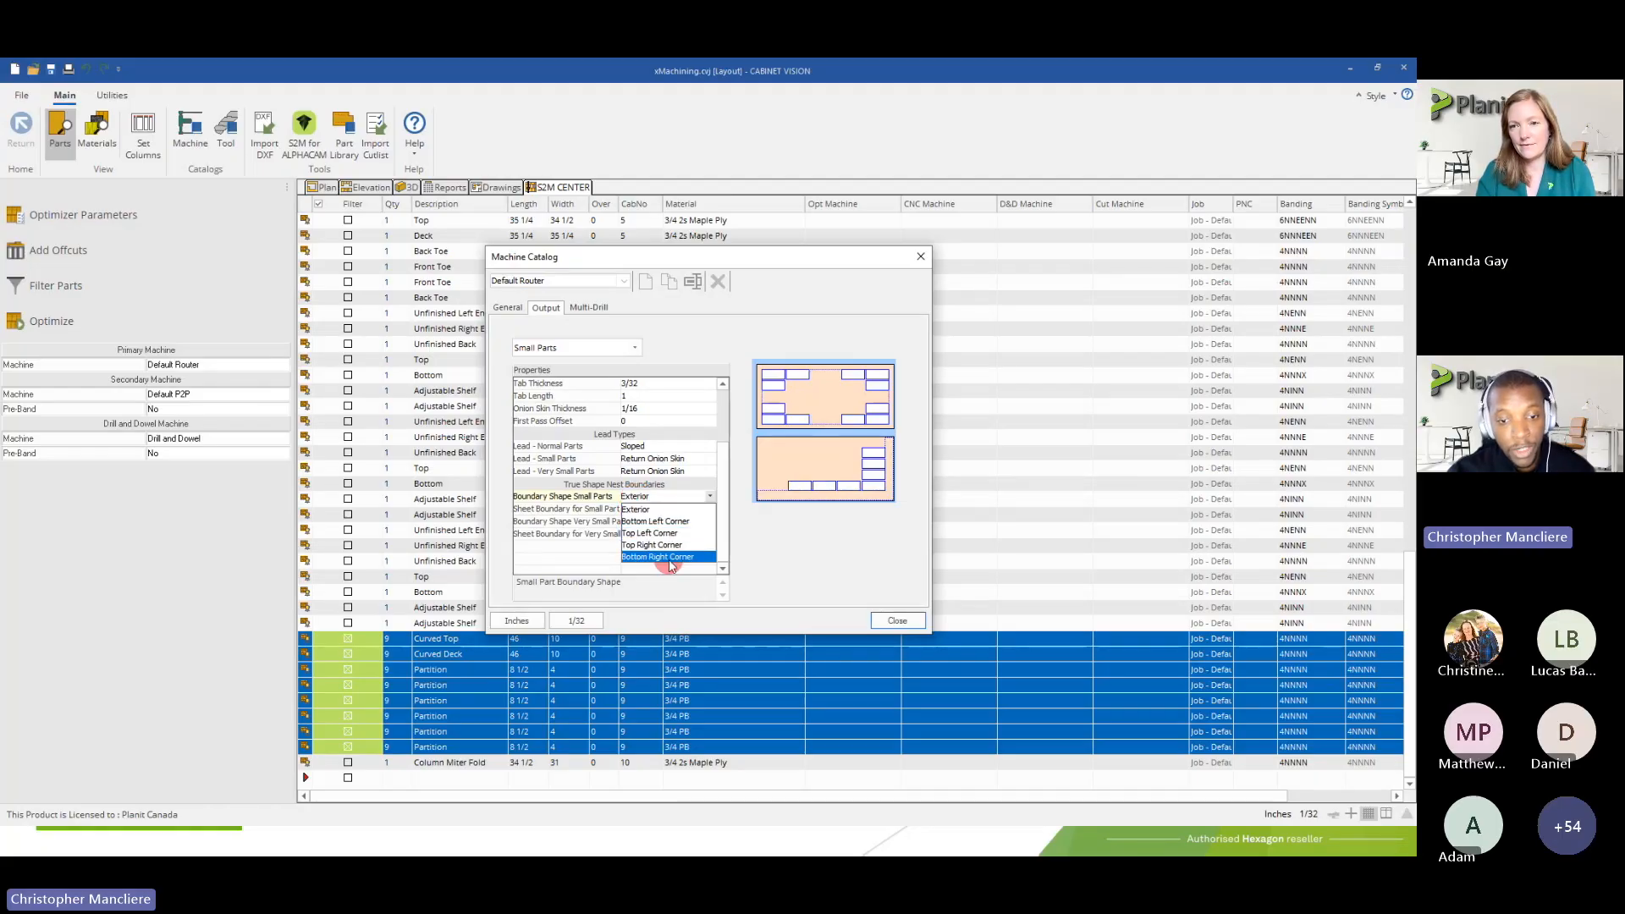
pyautogui.click(708, 500)
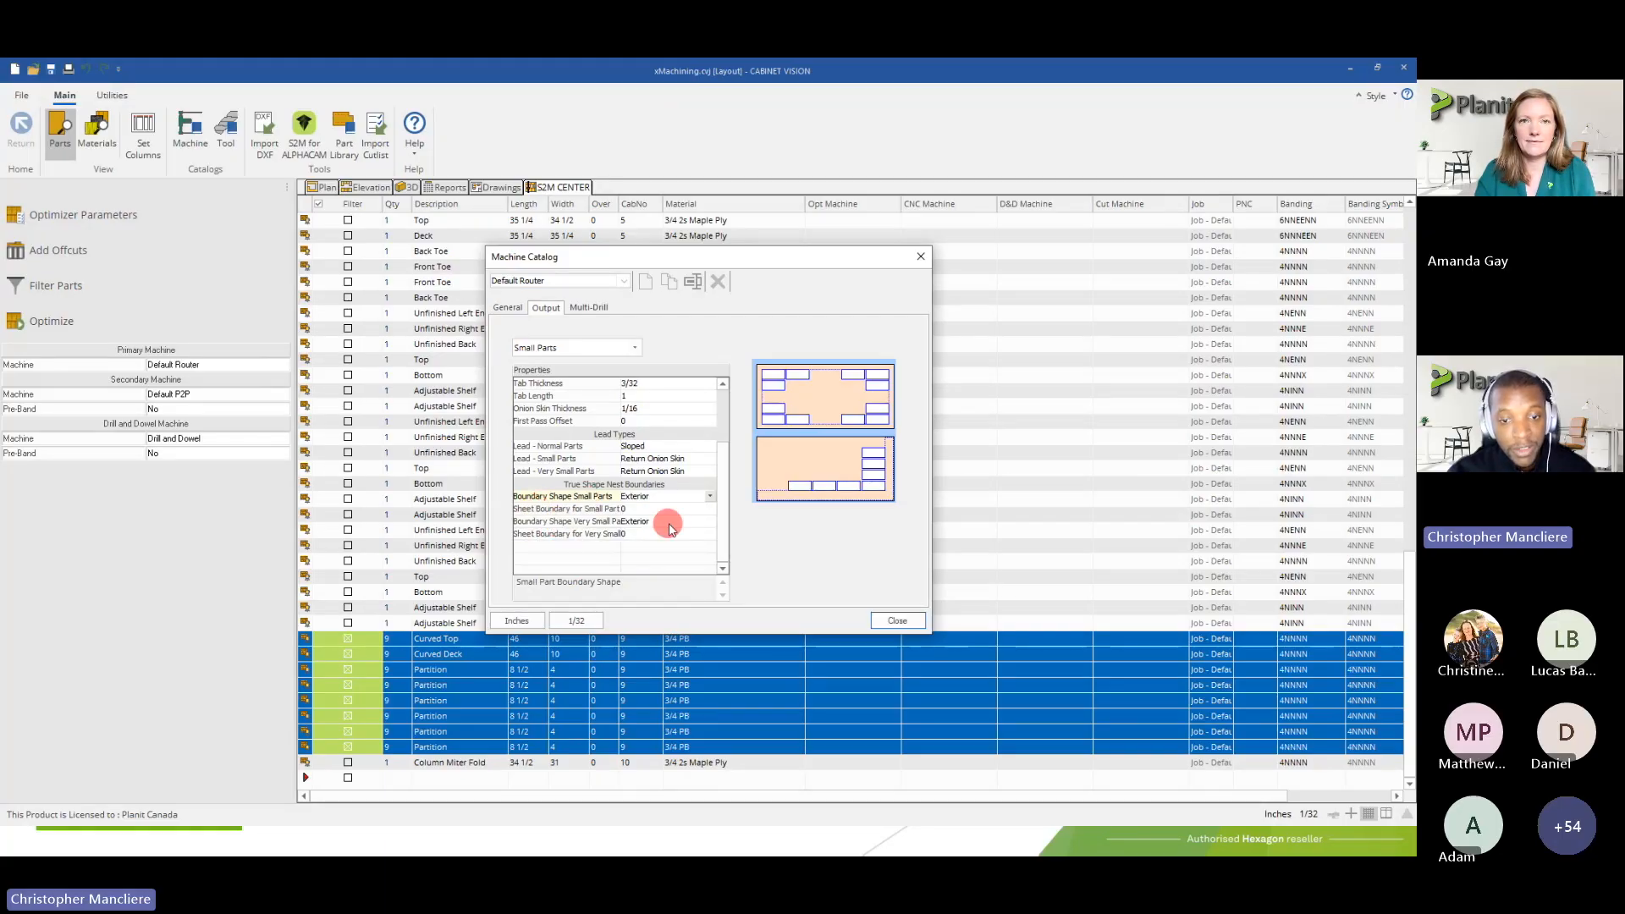
# Check the part size settings that define the minimum dimensions for small and very small parts
pyautogui.moveTo(721, 532); pyautogui.dragTo(718, 487)
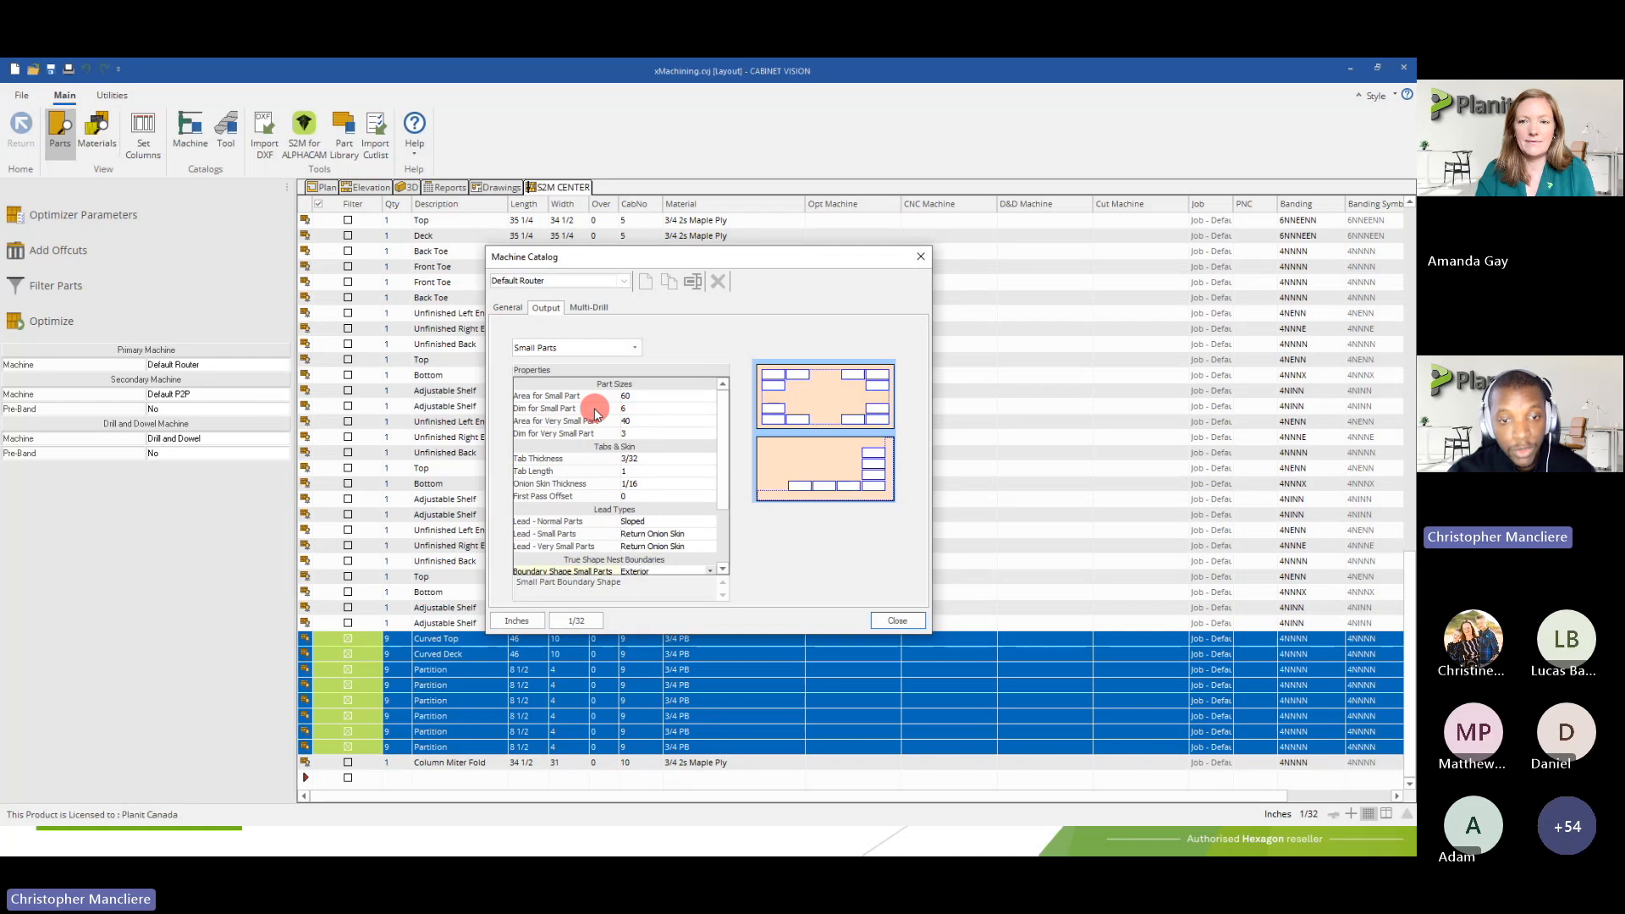
pyautogui.click(629, 408)
pyautogui.click(629, 408)
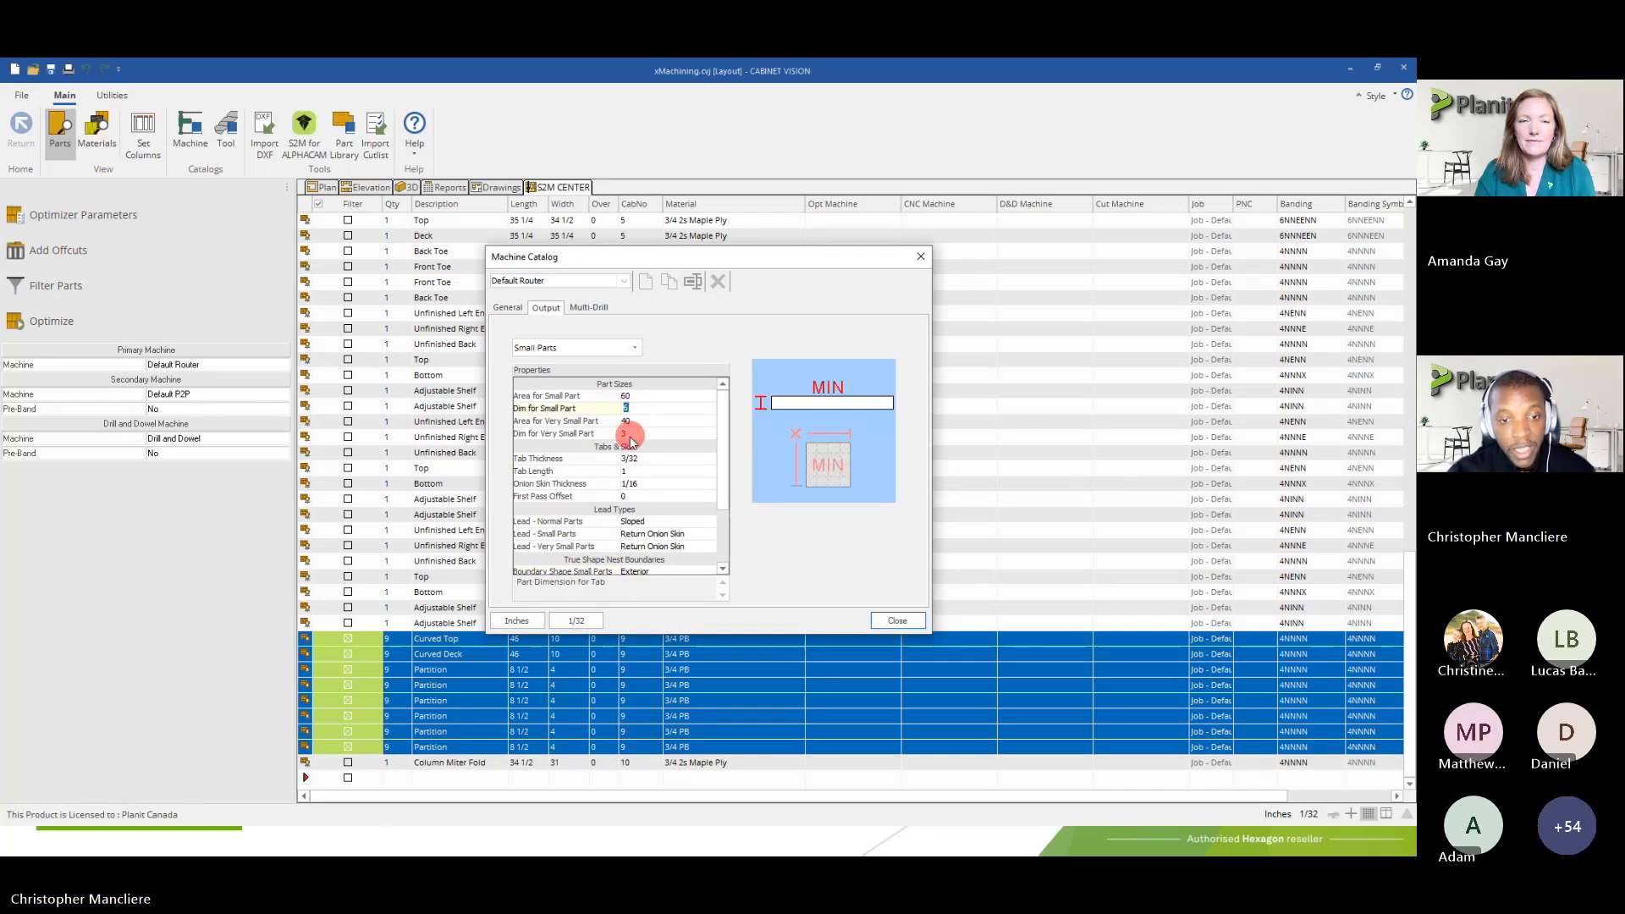
pyautogui.click(624, 433)
pyautogui.click(567, 410)
pyautogui.click(567, 431)
pyautogui.click(563, 409)
pyautogui.click(569, 434)
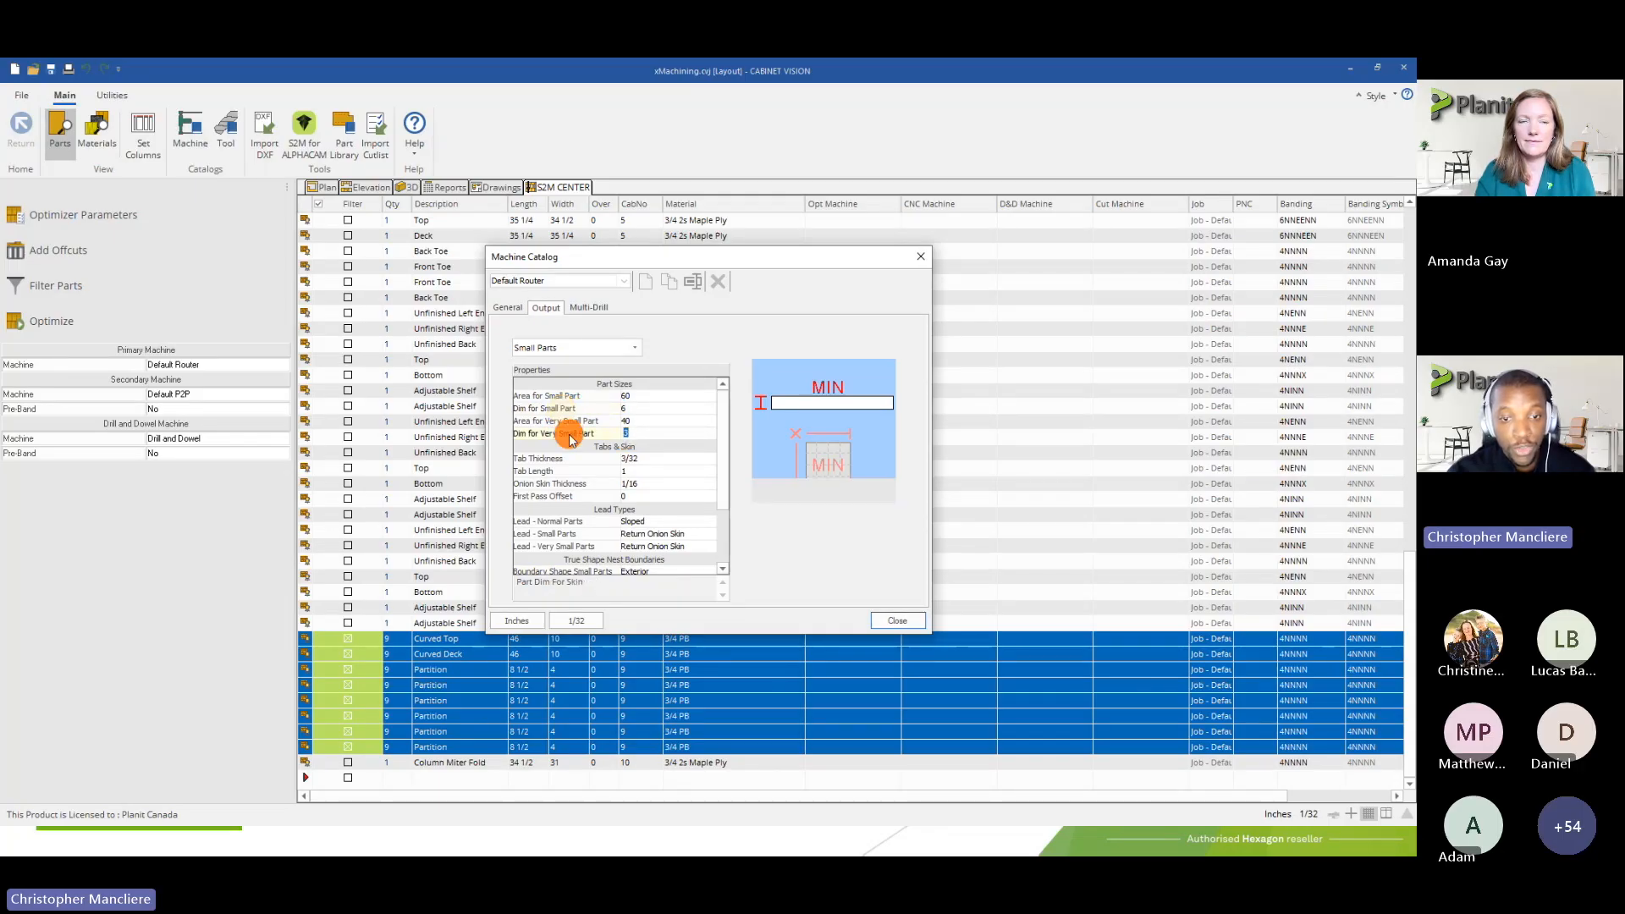
pyautogui.click(627, 436)
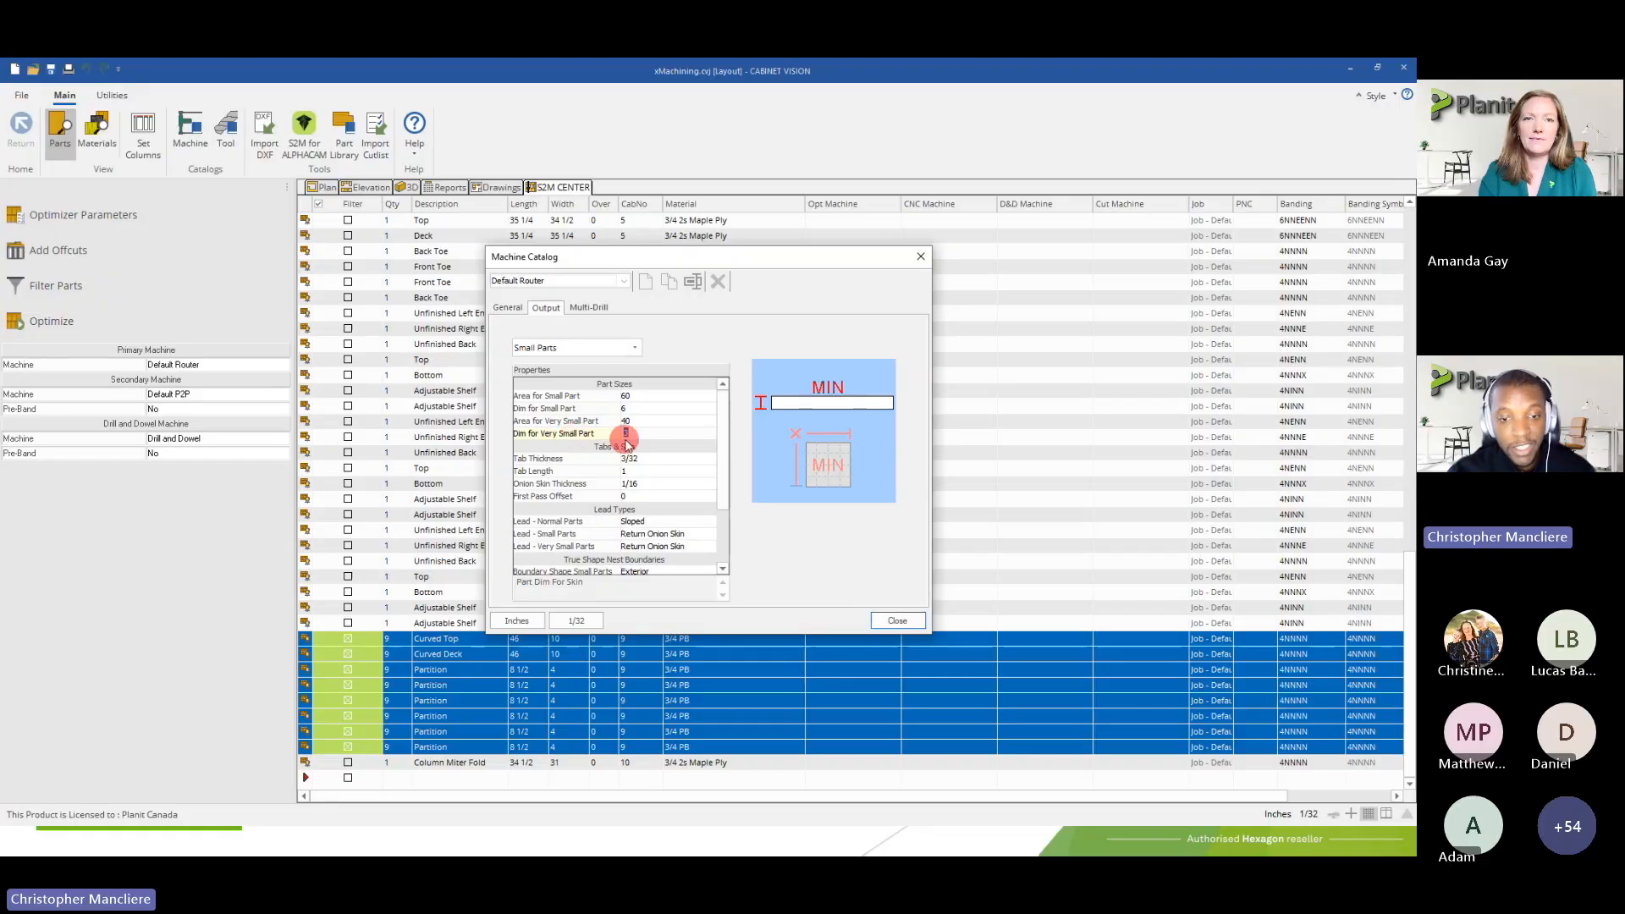
# Inspect the True Shape sheet boundary settings for small parts and very small parts
pyautogui.moveTo(724, 443); pyautogui.dragTo(725, 508)
pyautogui.click(626, 509)
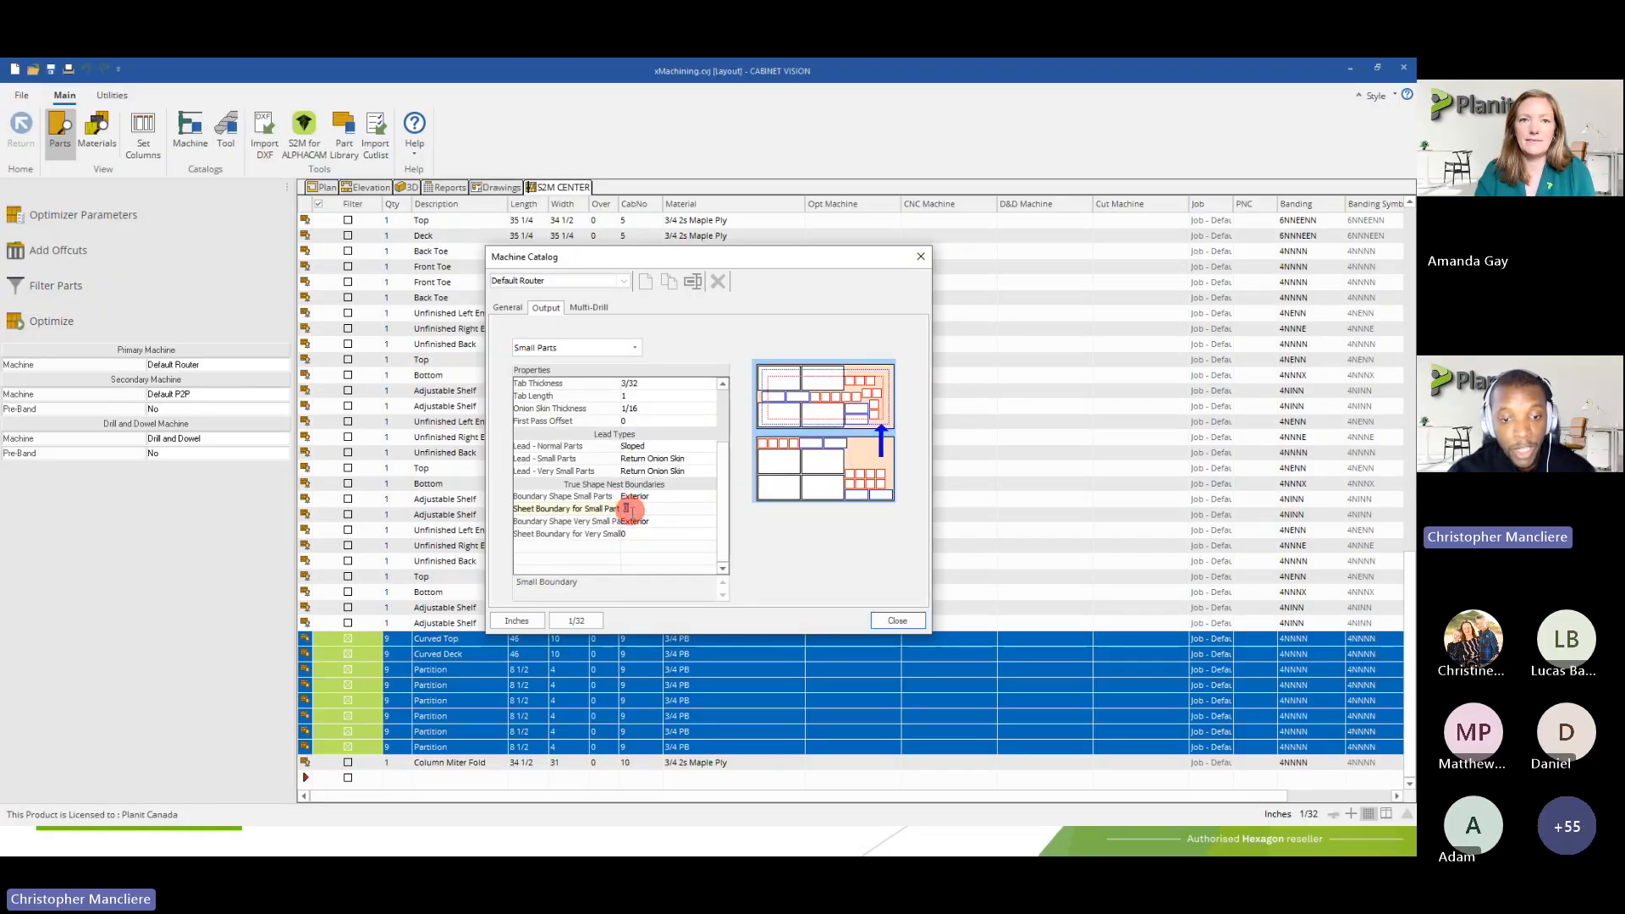
pyautogui.click(628, 510)
pyautogui.click(633, 535)
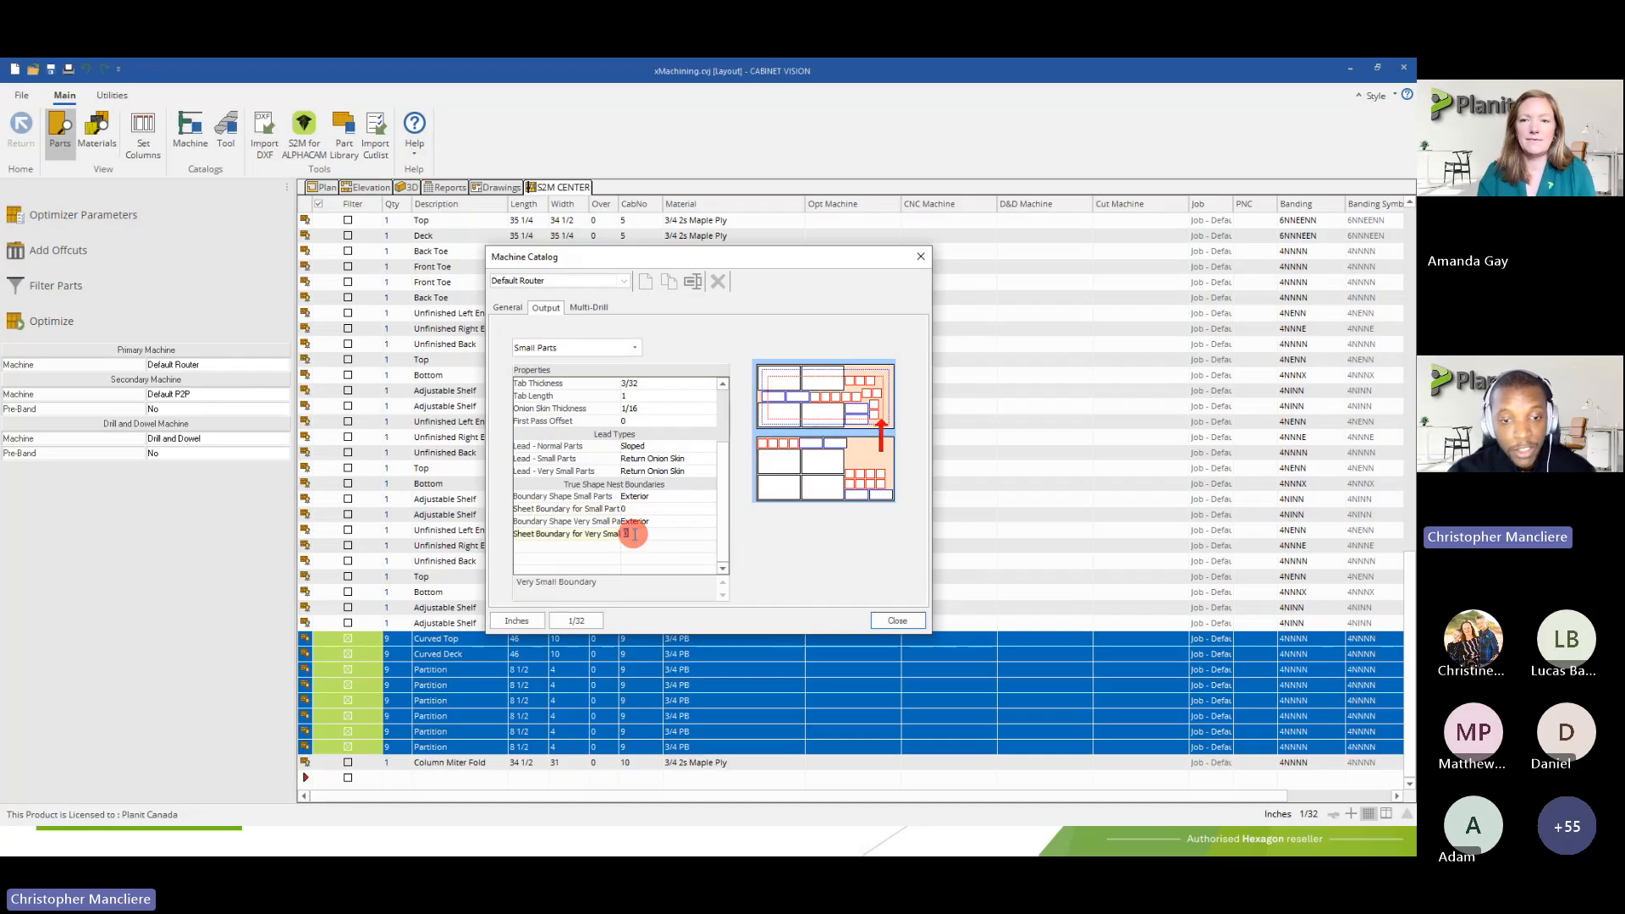
# Review the lead types for normal and small parts together with the onion skin thickness setting
pyautogui.click(570, 461)
pyautogui.click(640, 461)
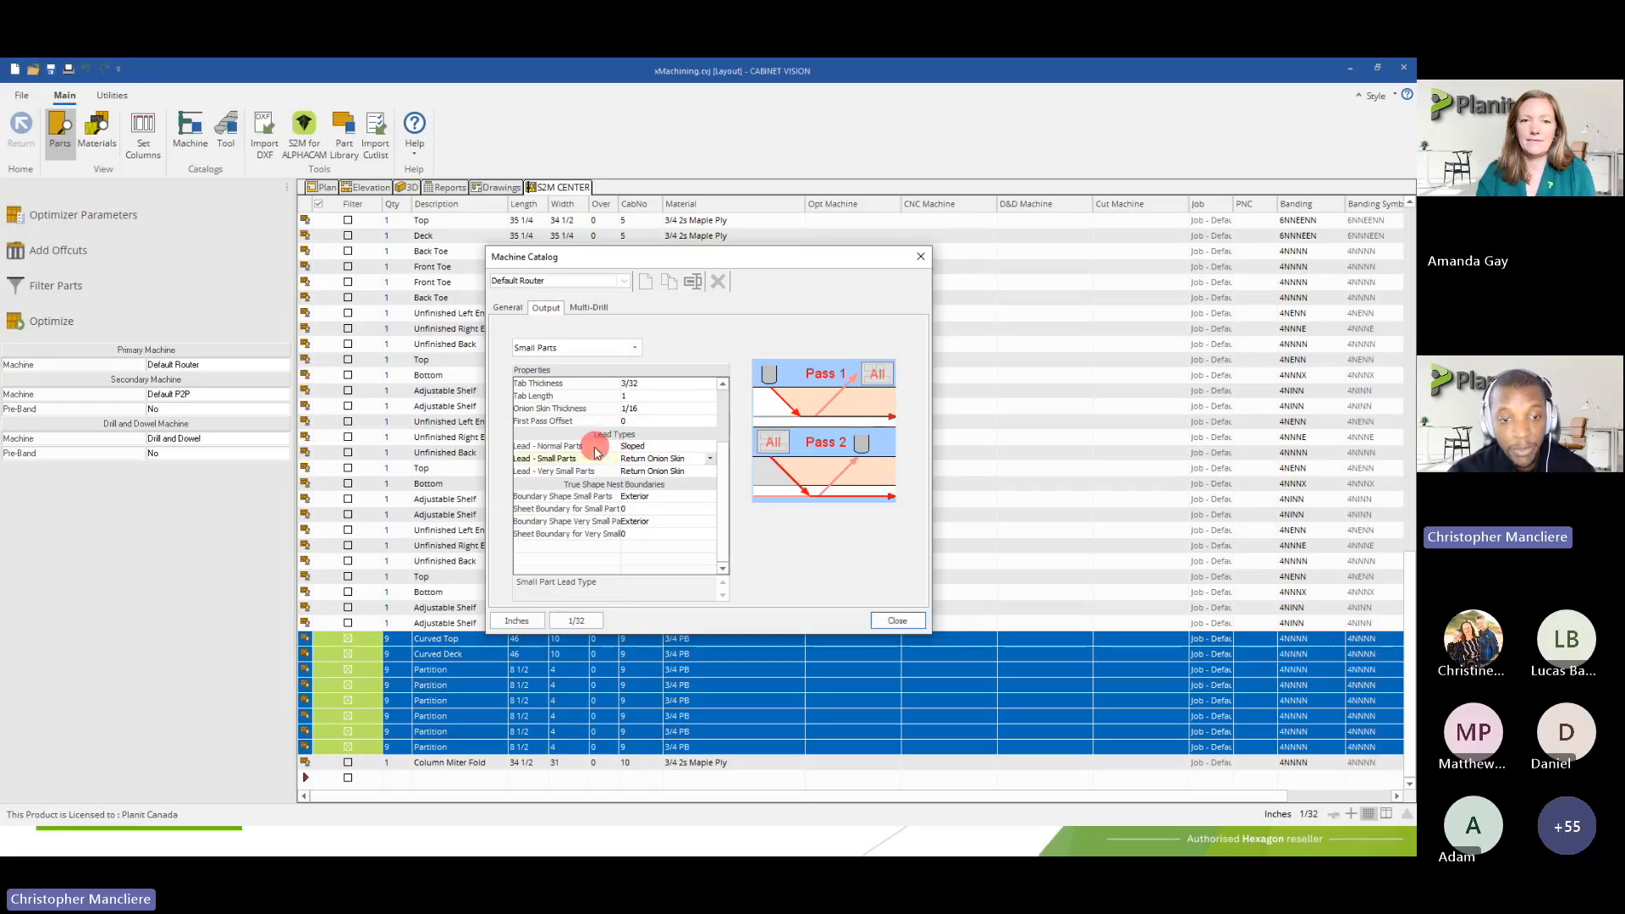
pyautogui.click(653, 449)
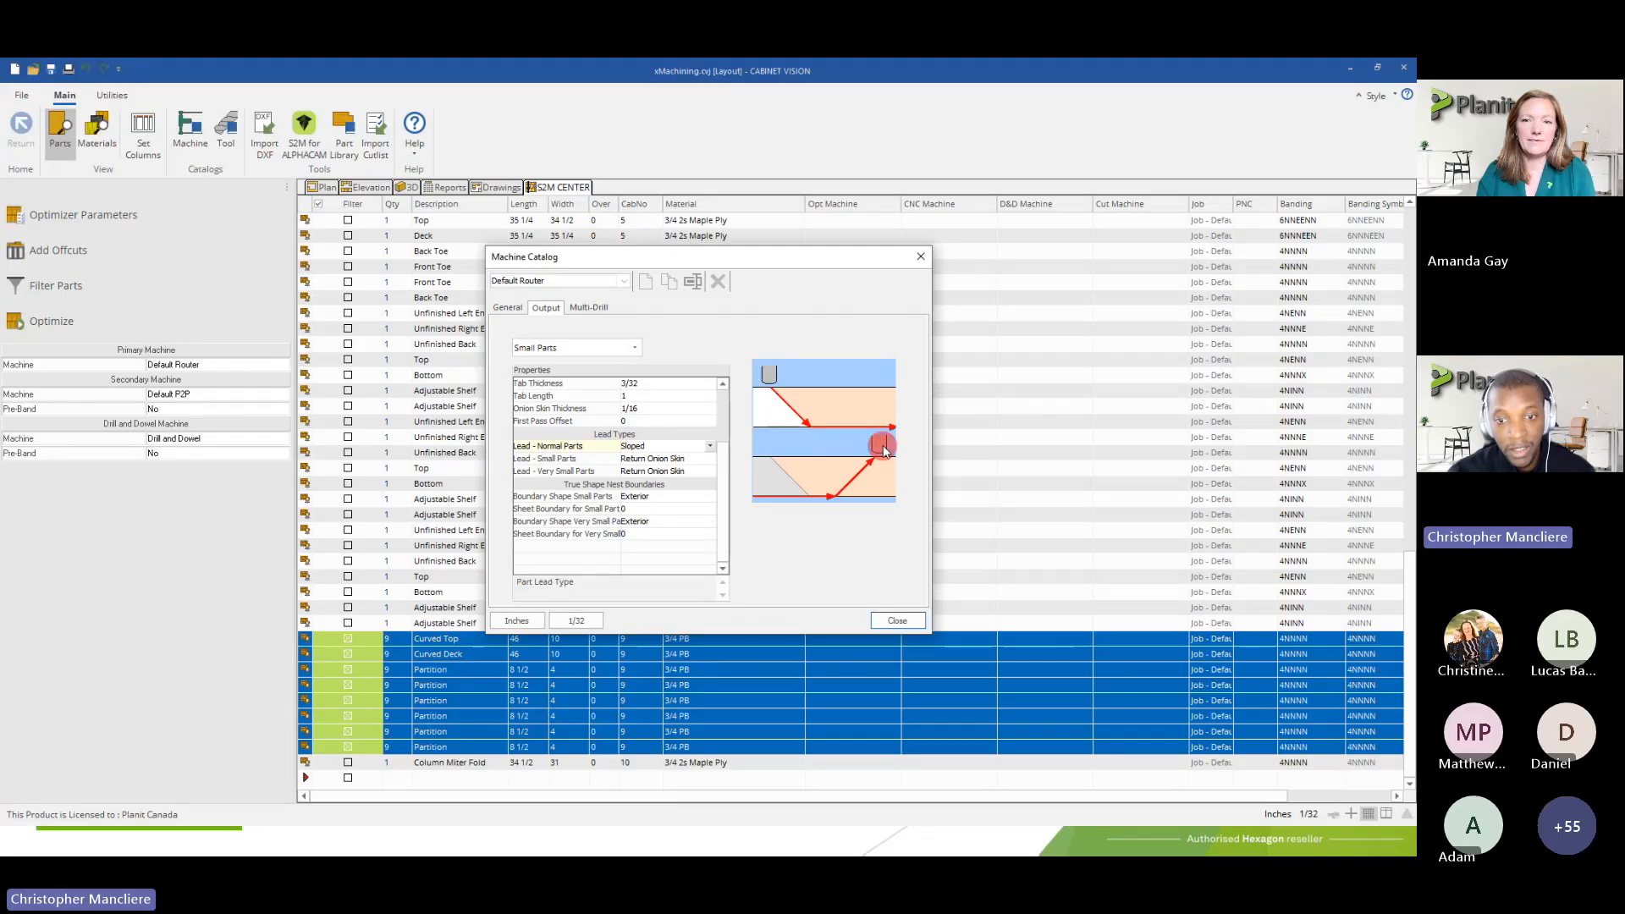
pyautogui.click(568, 458)
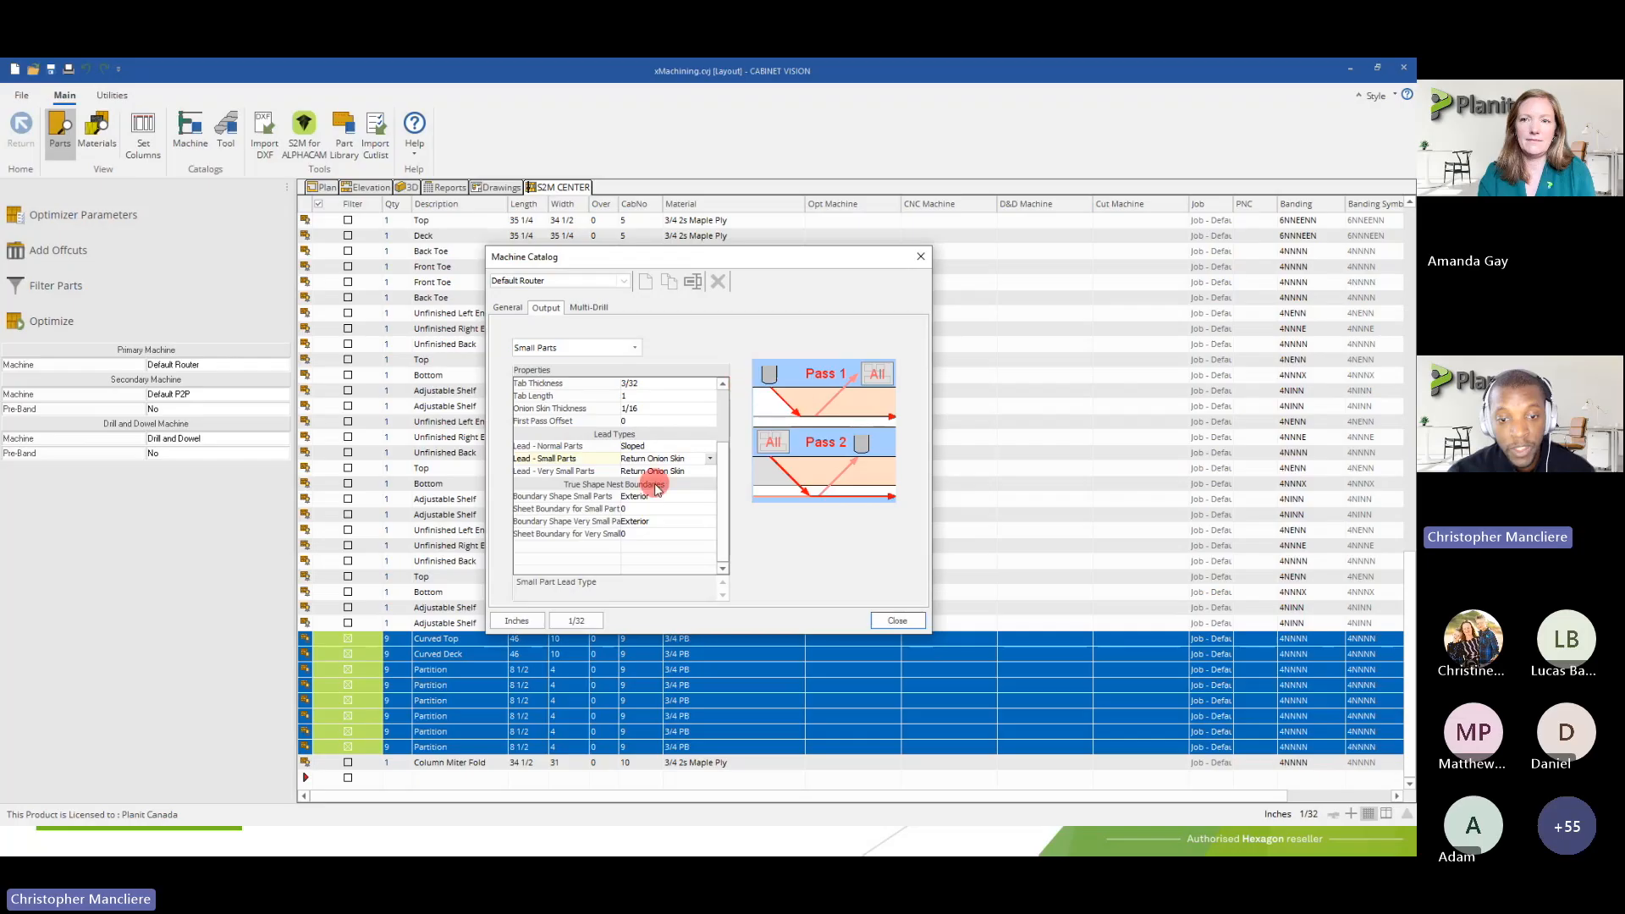
pyautogui.scroll(2, 687, 465)
pyautogui.scroll(2, 592, 405)
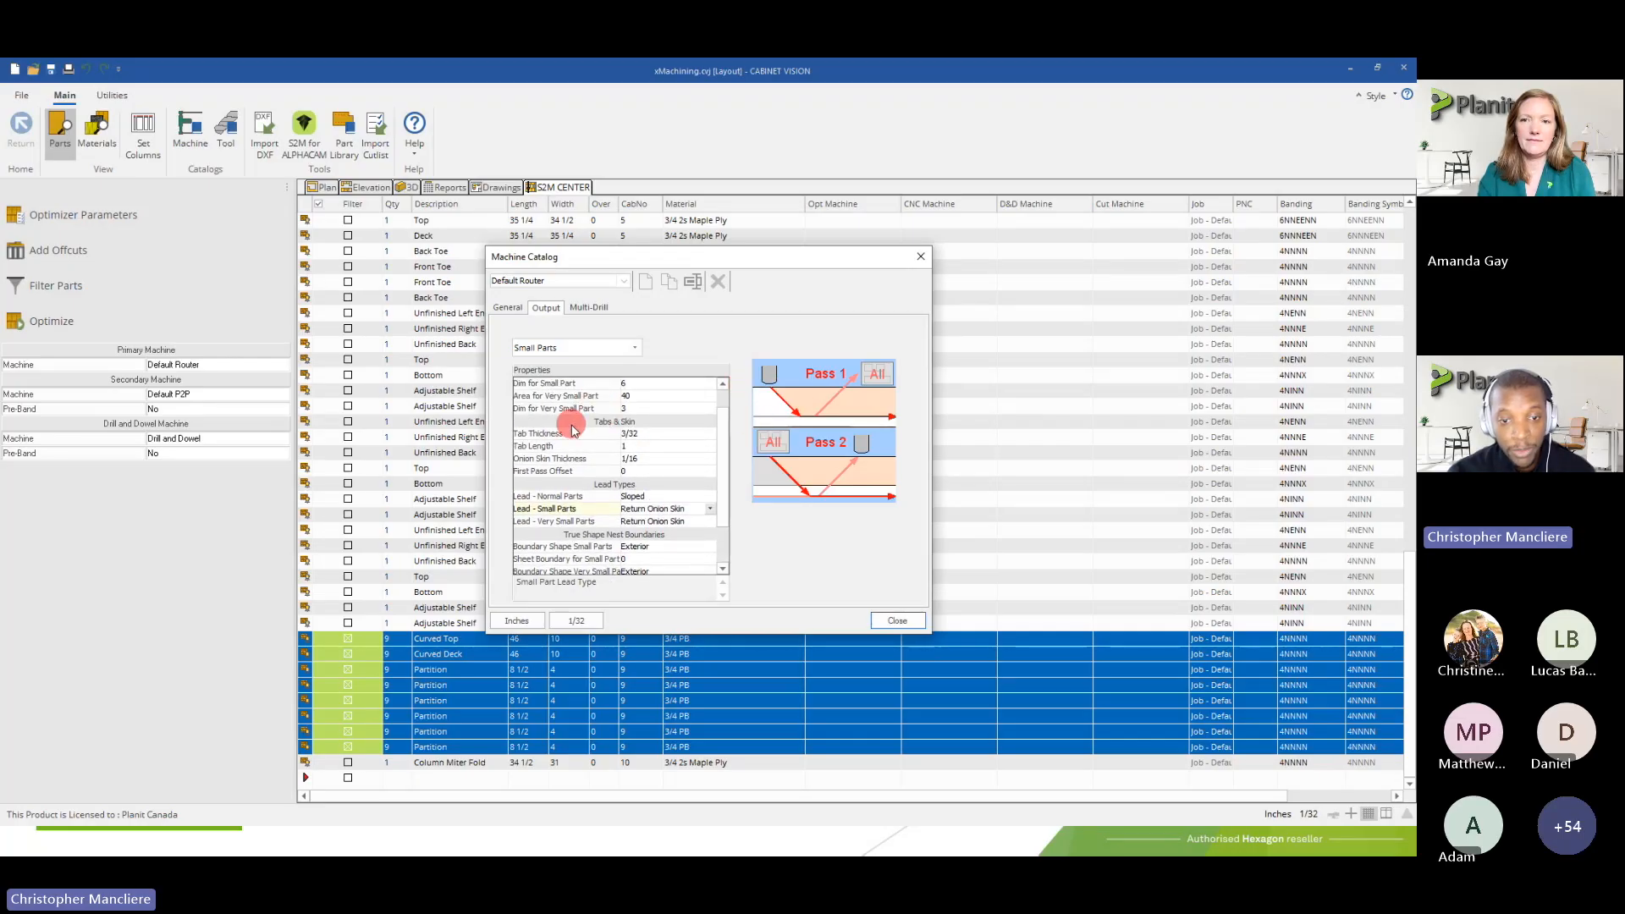
pyautogui.scroll(-2, 573, 430)
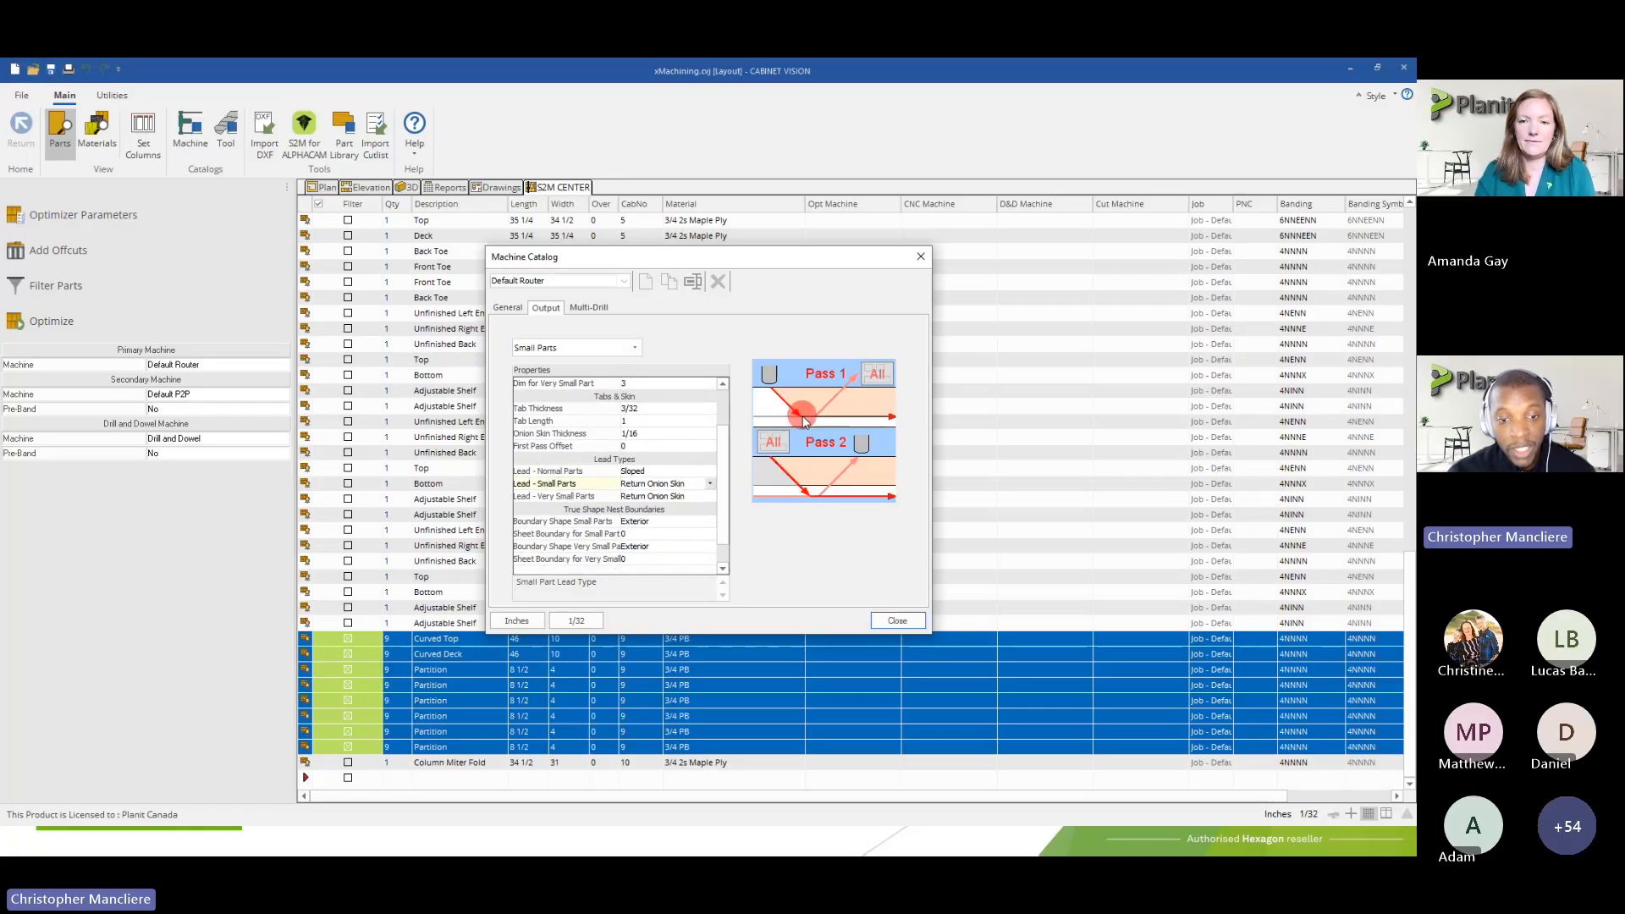
pyautogui.click(622, 435)
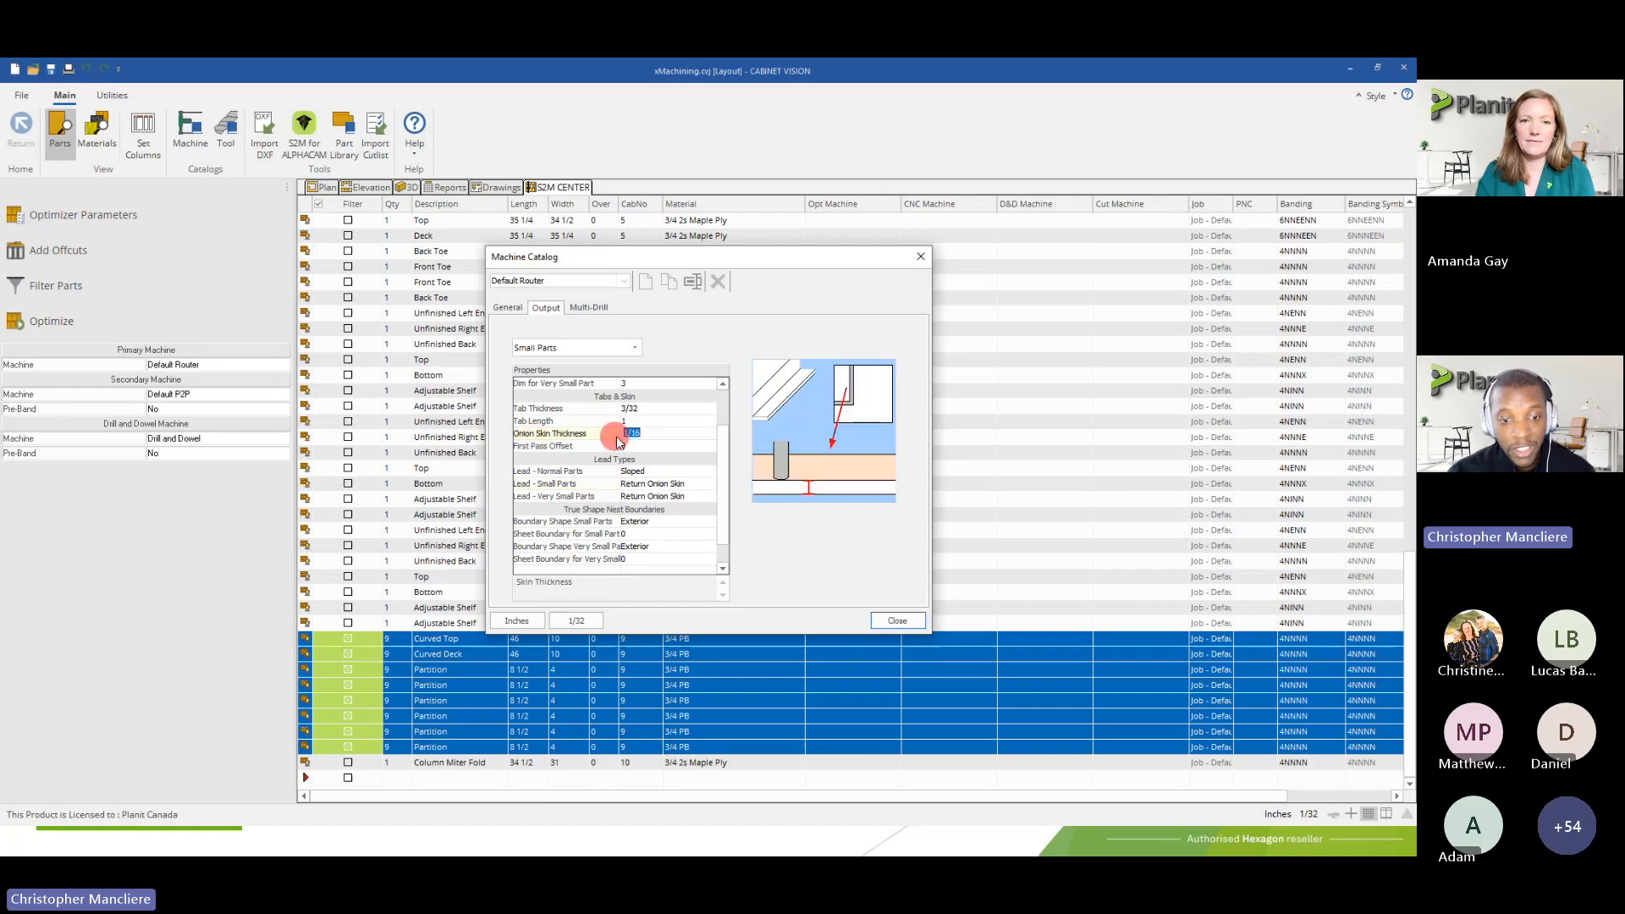
pyautogui.click(652, 485)
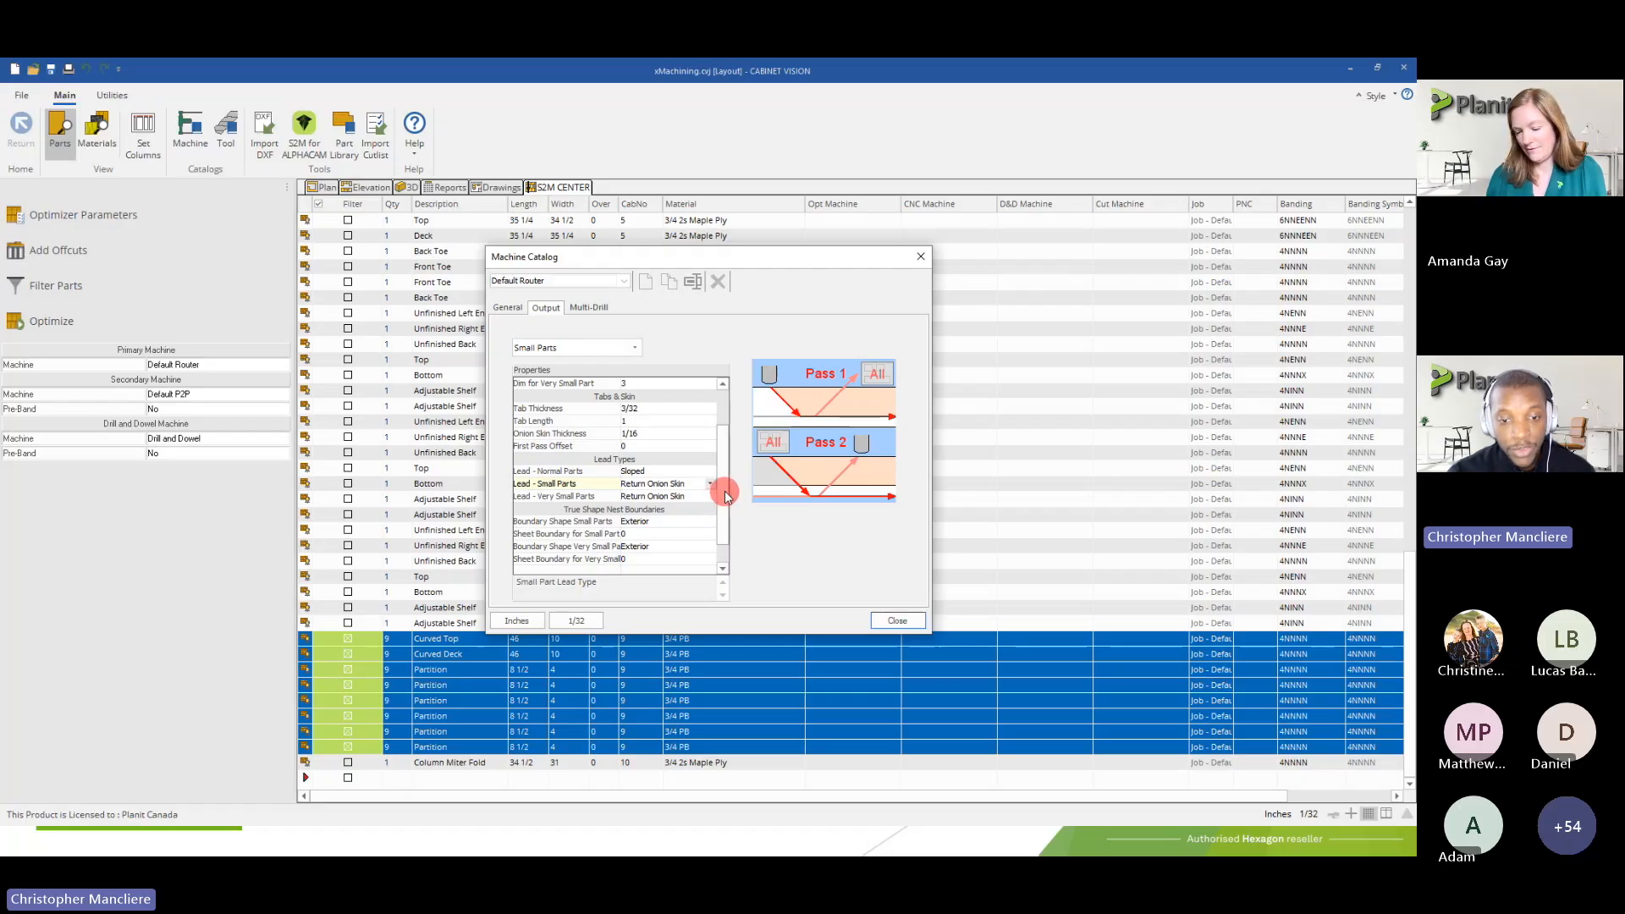
# Try Onion Skin as the lead type for small parts and restore it to Return Onion Skin
pyautogui.doubleClick(642, 488)
pyautogui.click(643, 487)
pyautogui.click(631, 520)
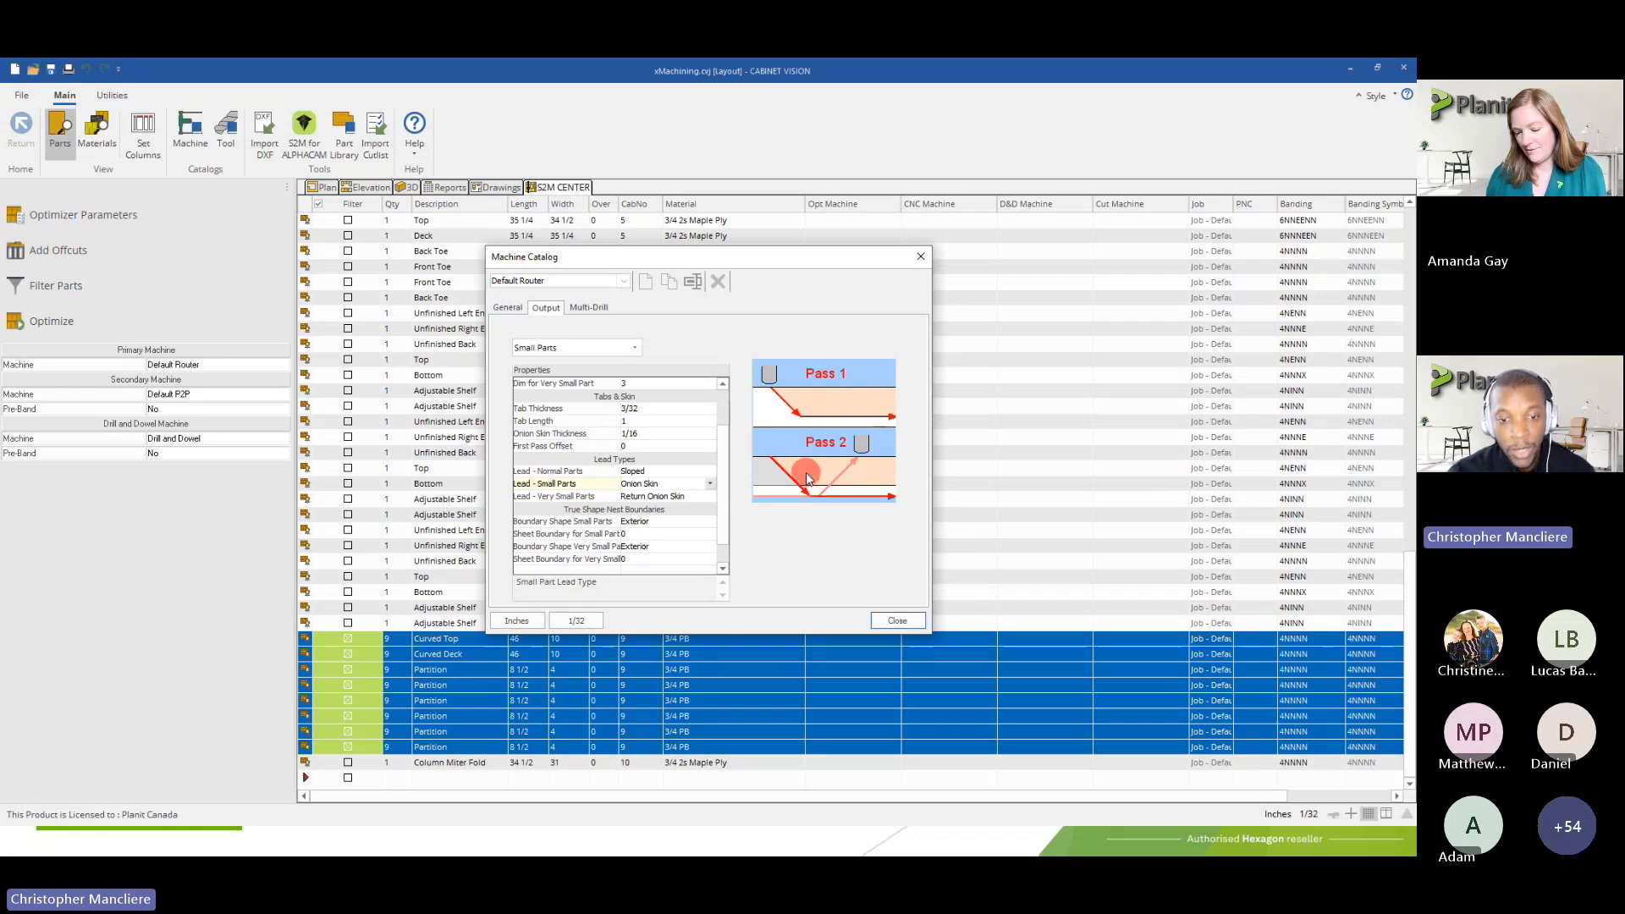
pyautogui.click(641, 483)
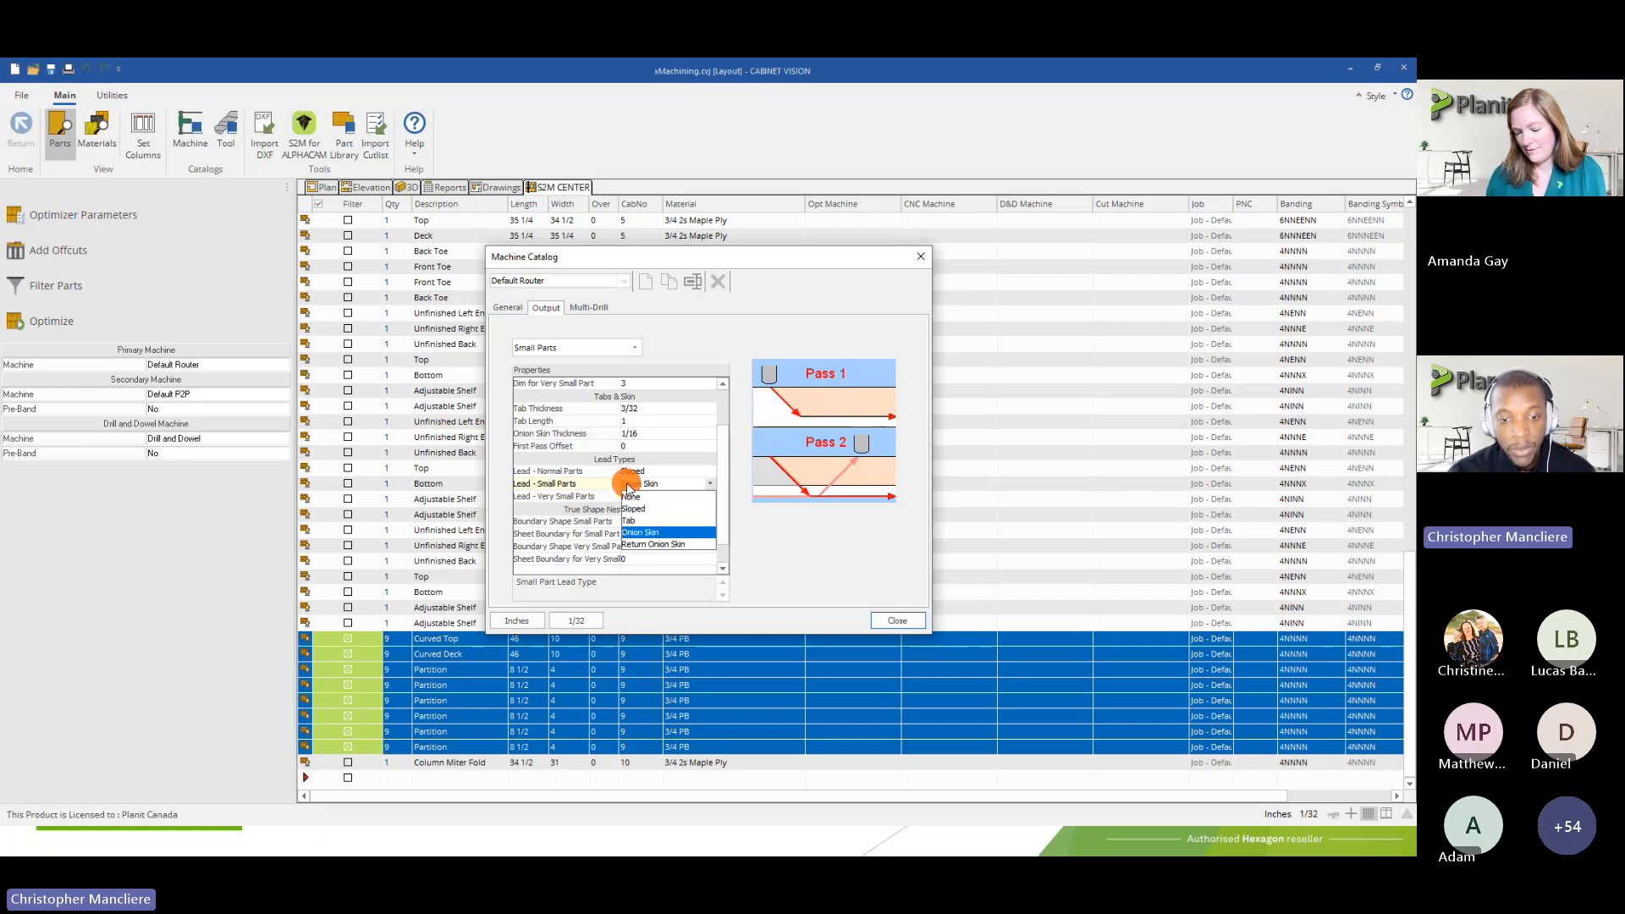
pyautogui.click(651, 544)
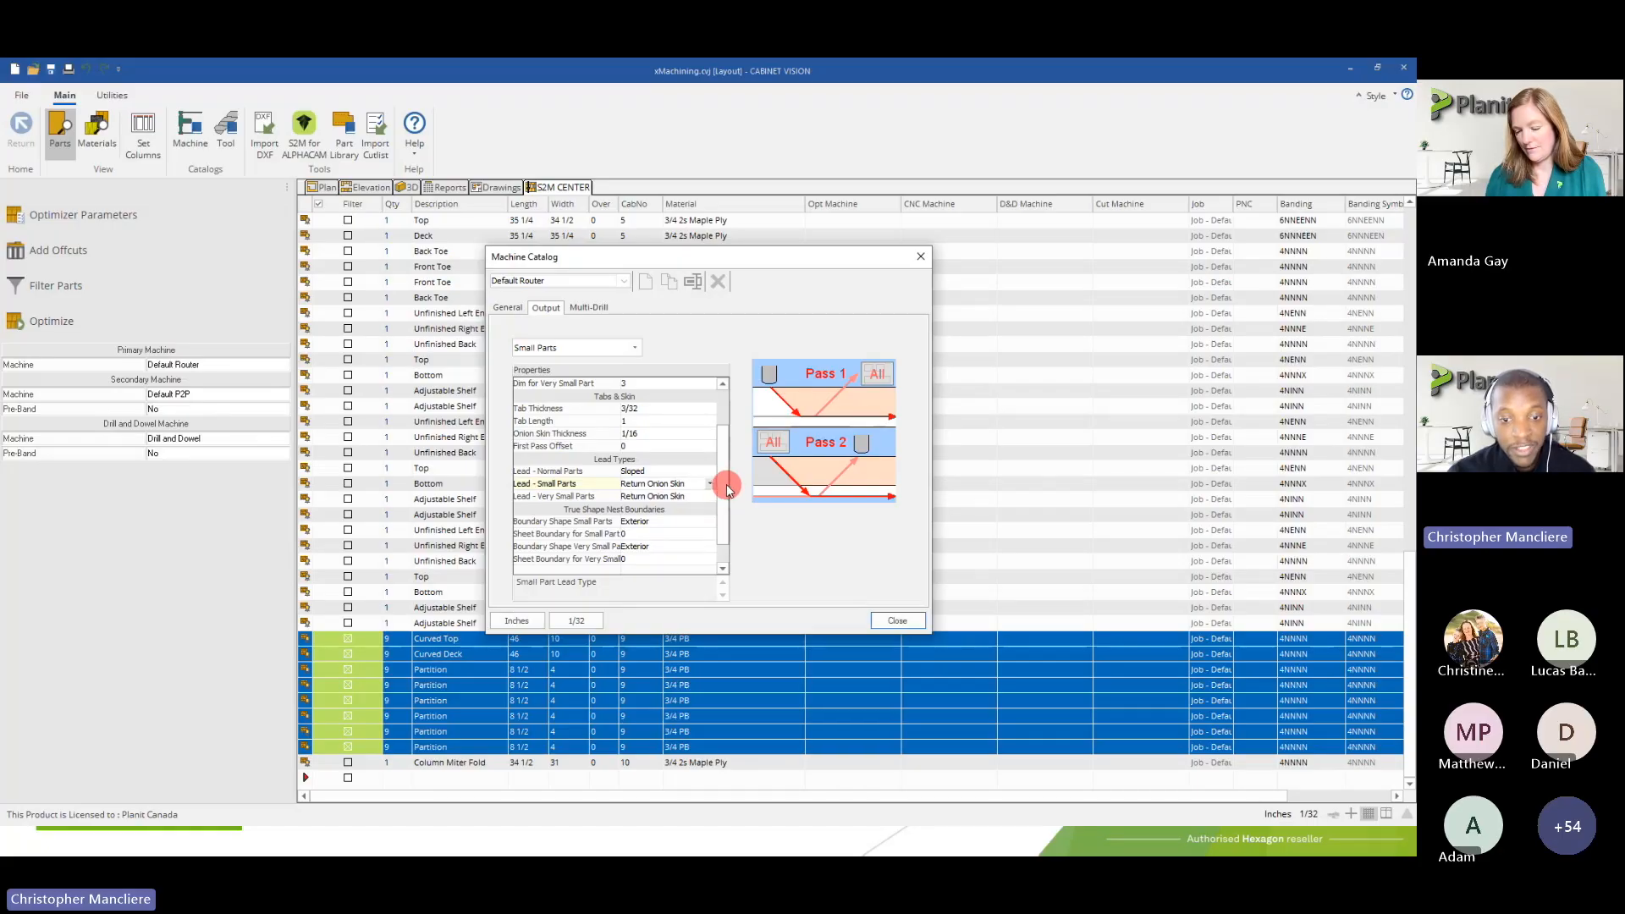
# Review the minimum dimension settings for small parts and very small parts under Part Sizes
pyautogui.moveTo(727, 485); pyautogui.dragTo(733, 449)
pyautogui.click(566, 410)
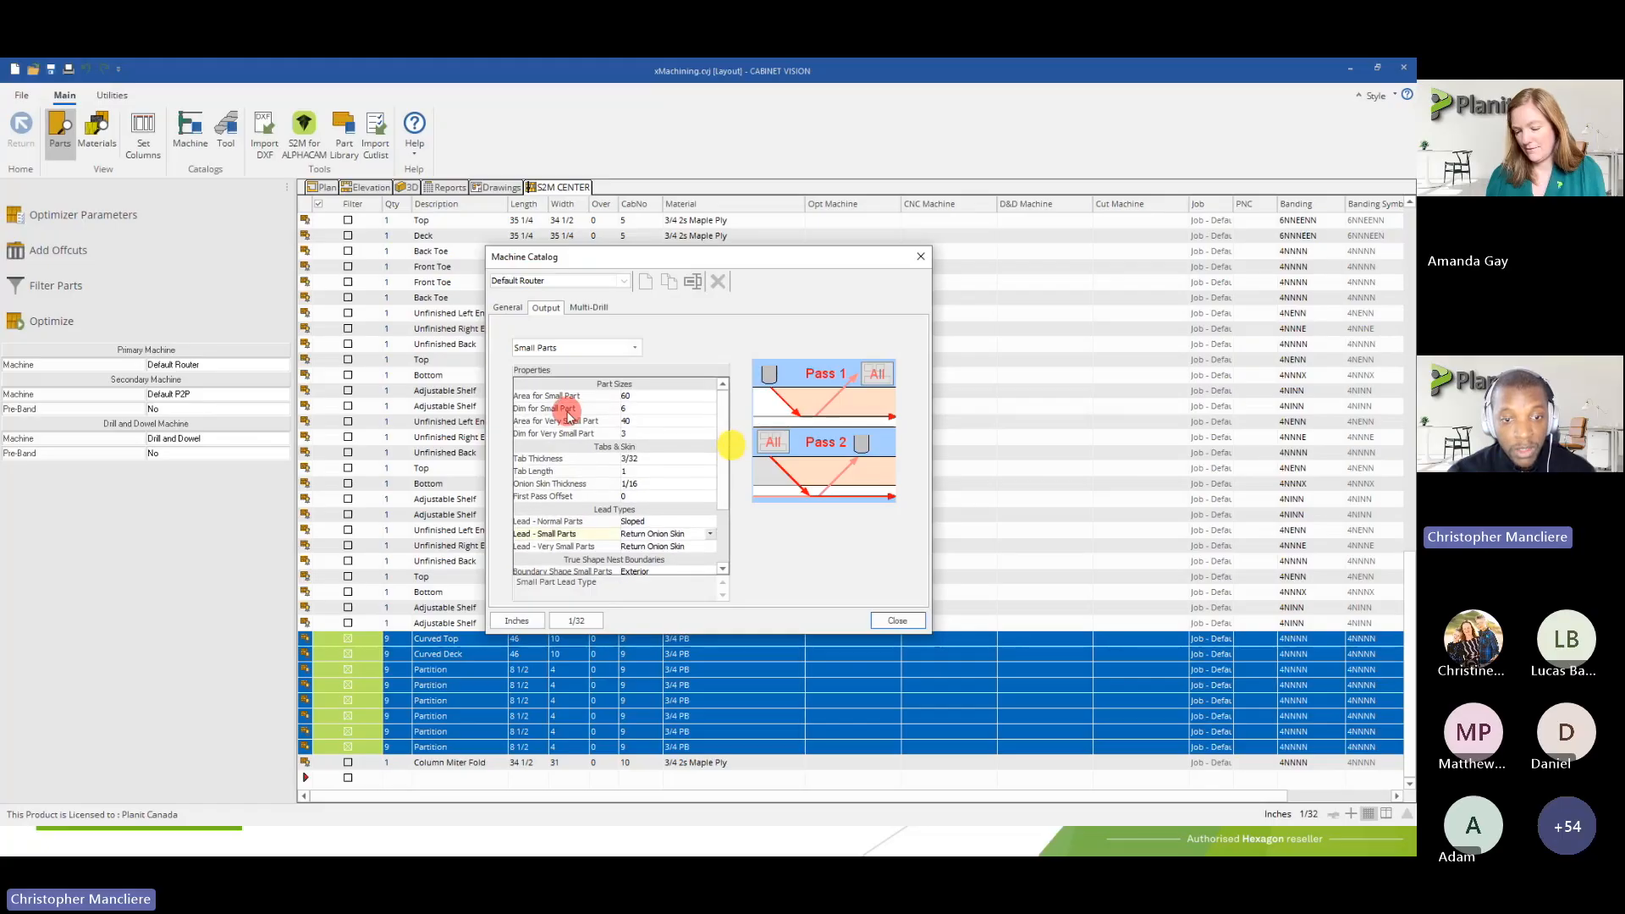
pyautogui.click(622, 409)
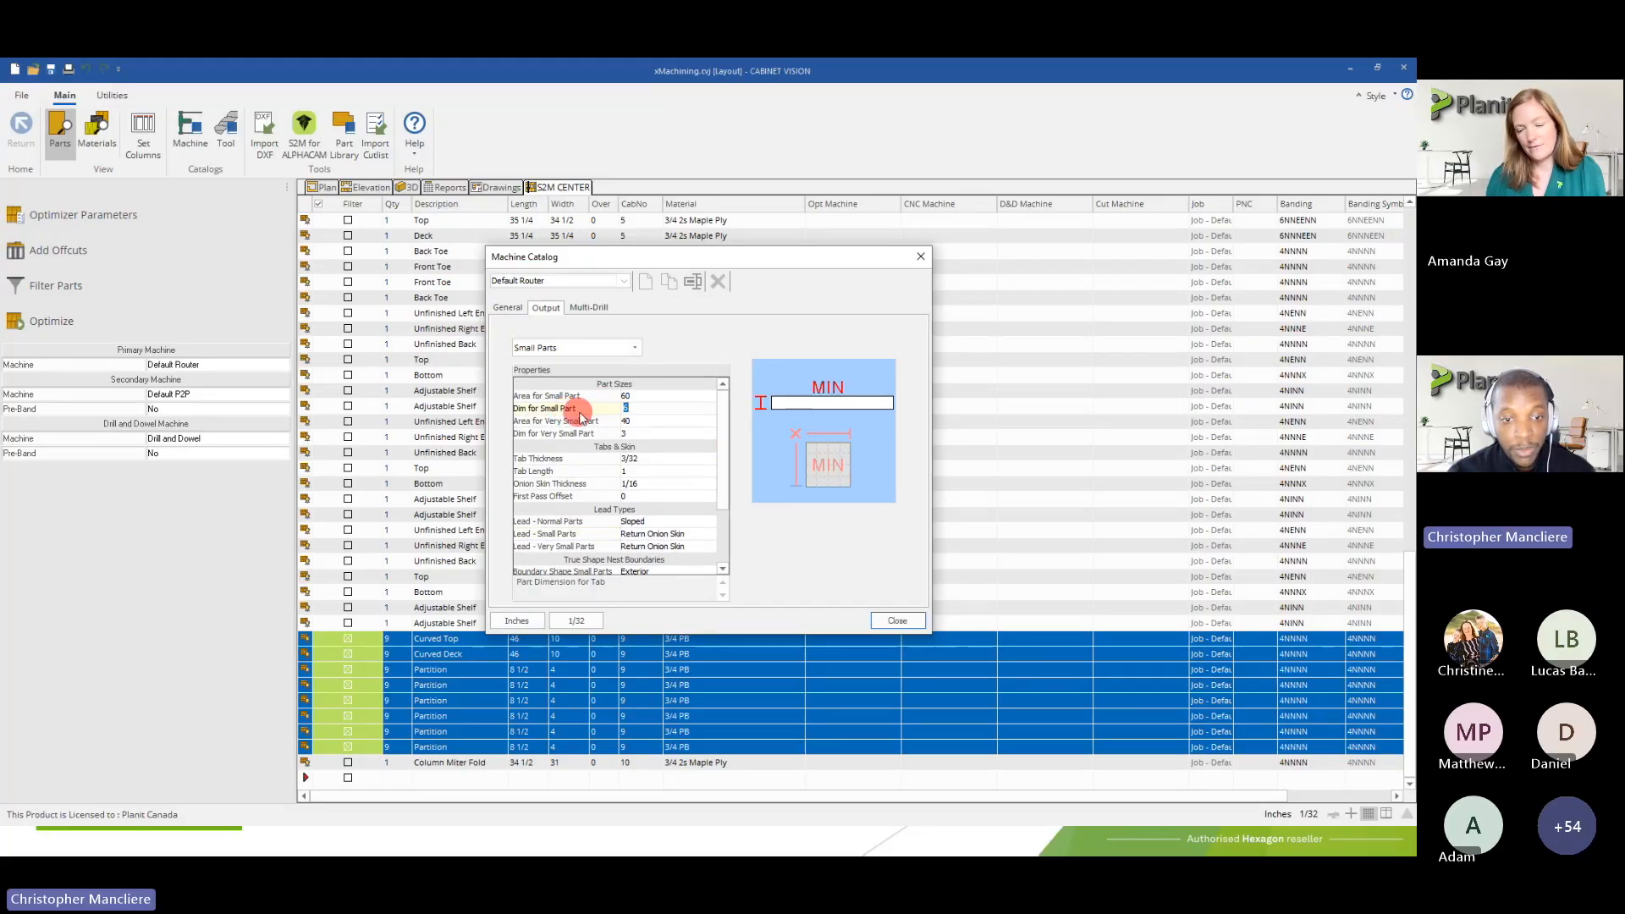
pyautogui.click(636, 409)
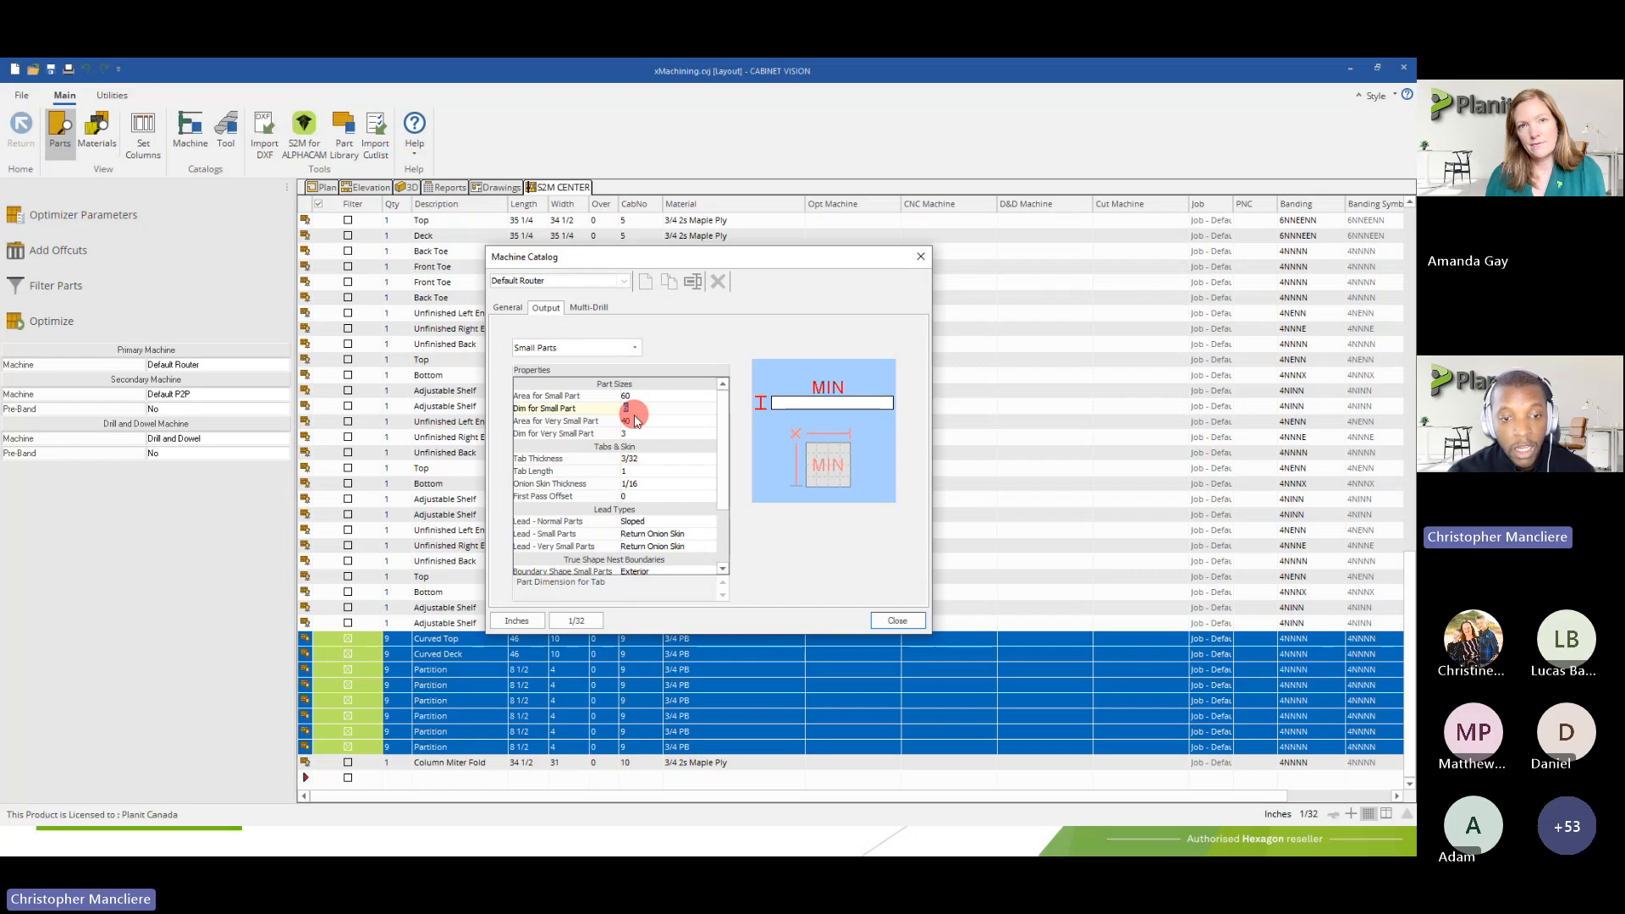
pyautogui.click(635, 433)
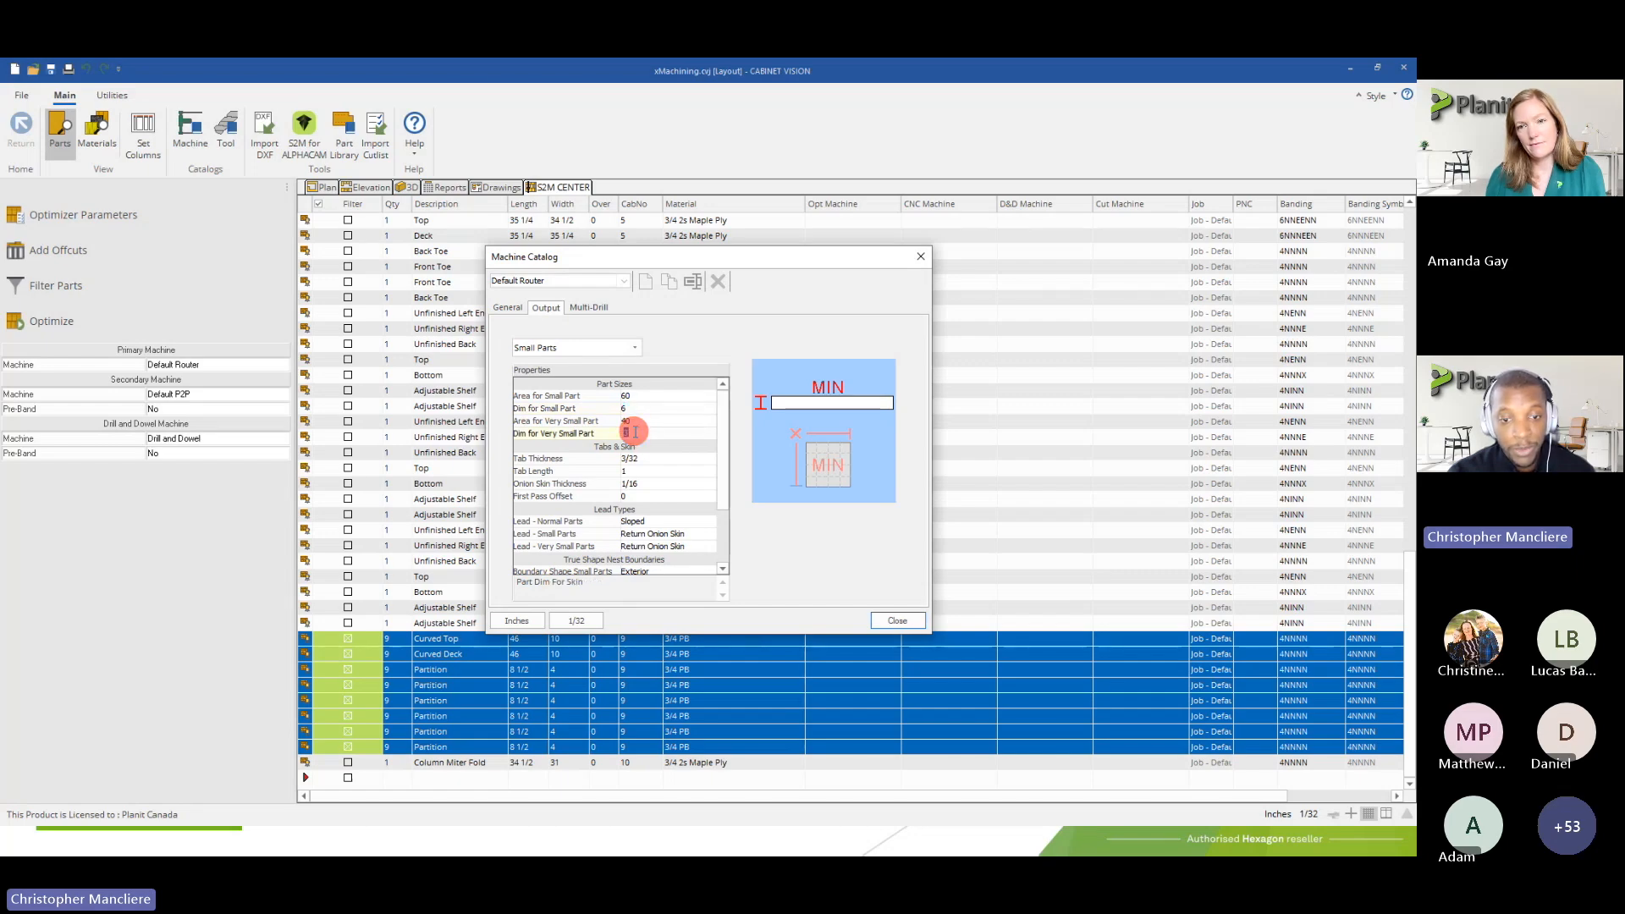
# Try Tab as the lead type for very small parts and restore it to Return Onion Skin
pyautogui.moveTo(723, 482); pyautogui.dragTo(723, 531)
pyautogui.click(661, 471)
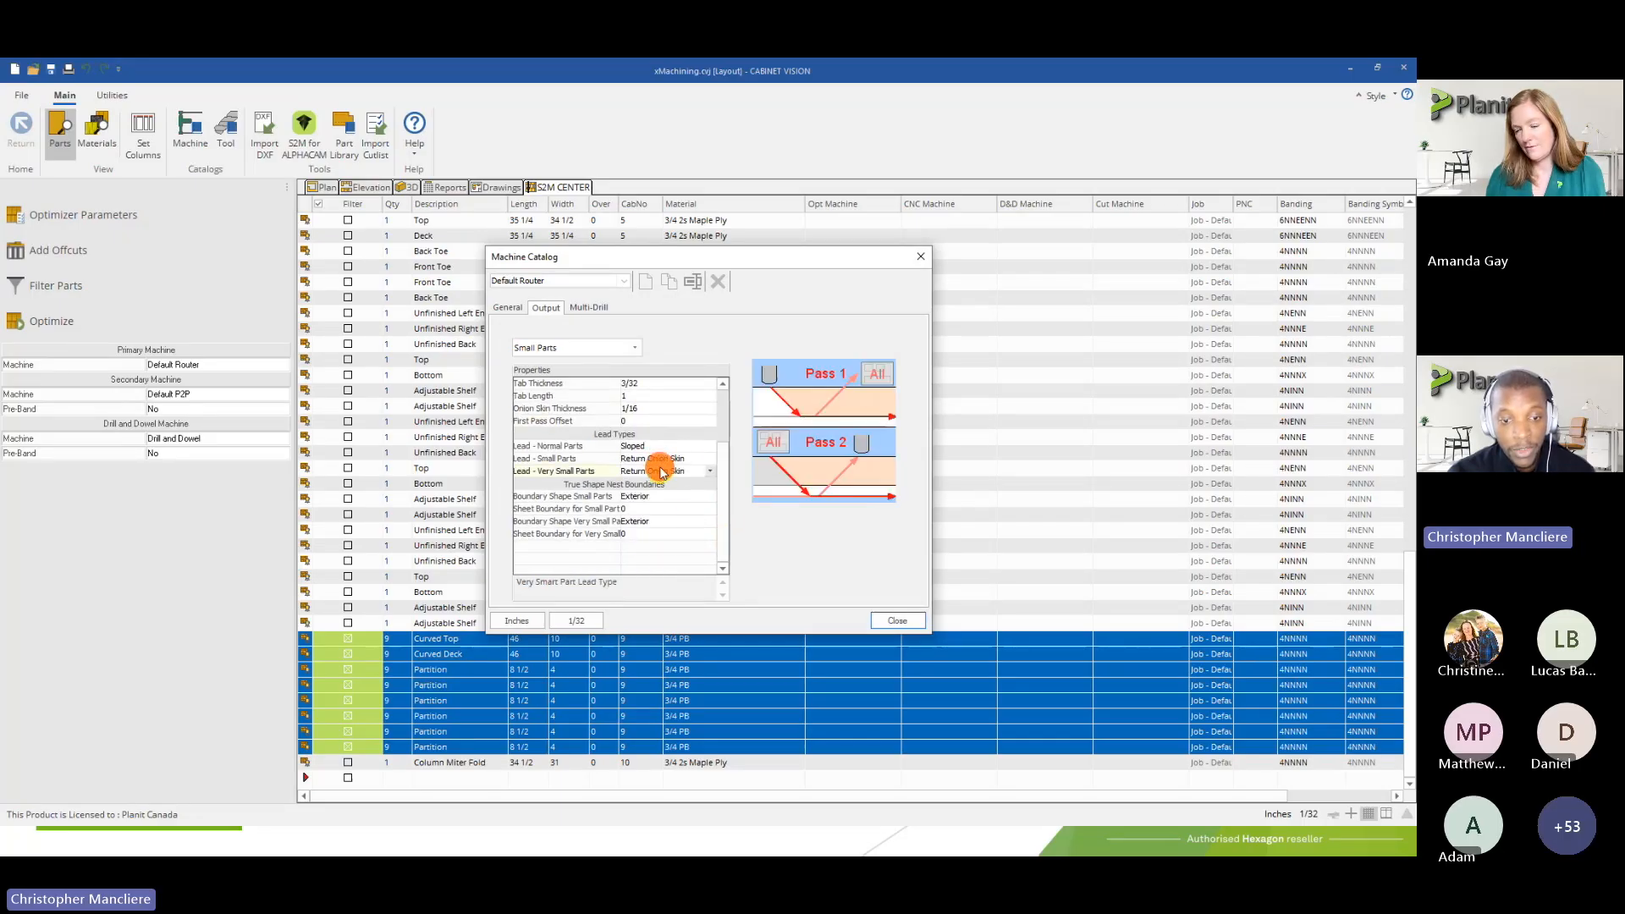
pyautogui.click(664, 472)
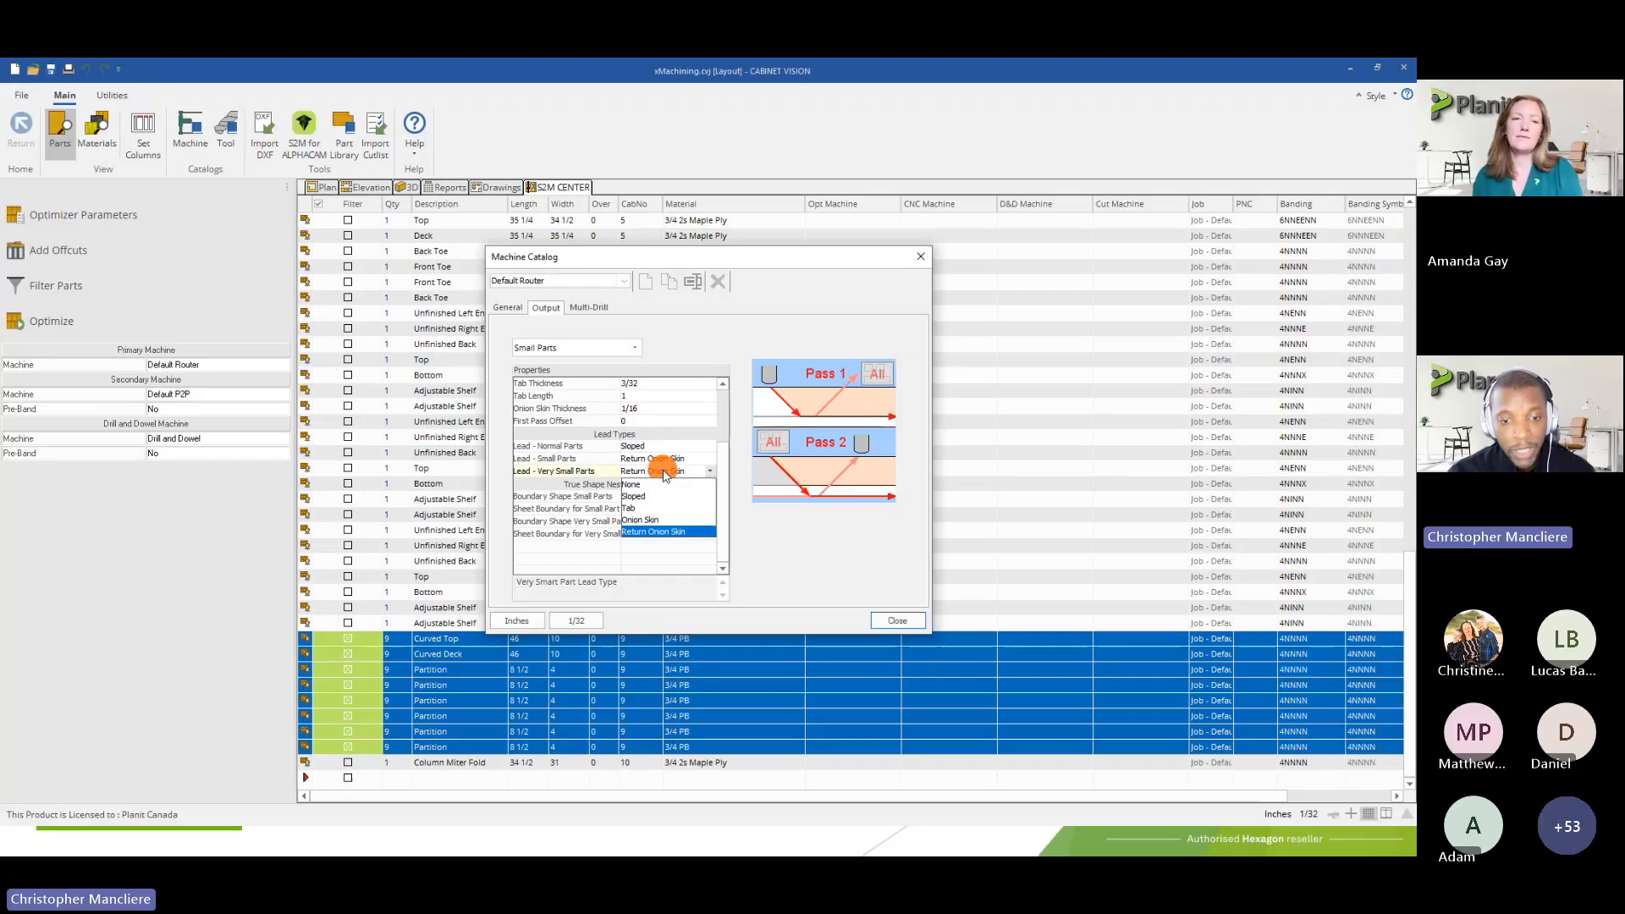
pyautogui.click(631, 508)
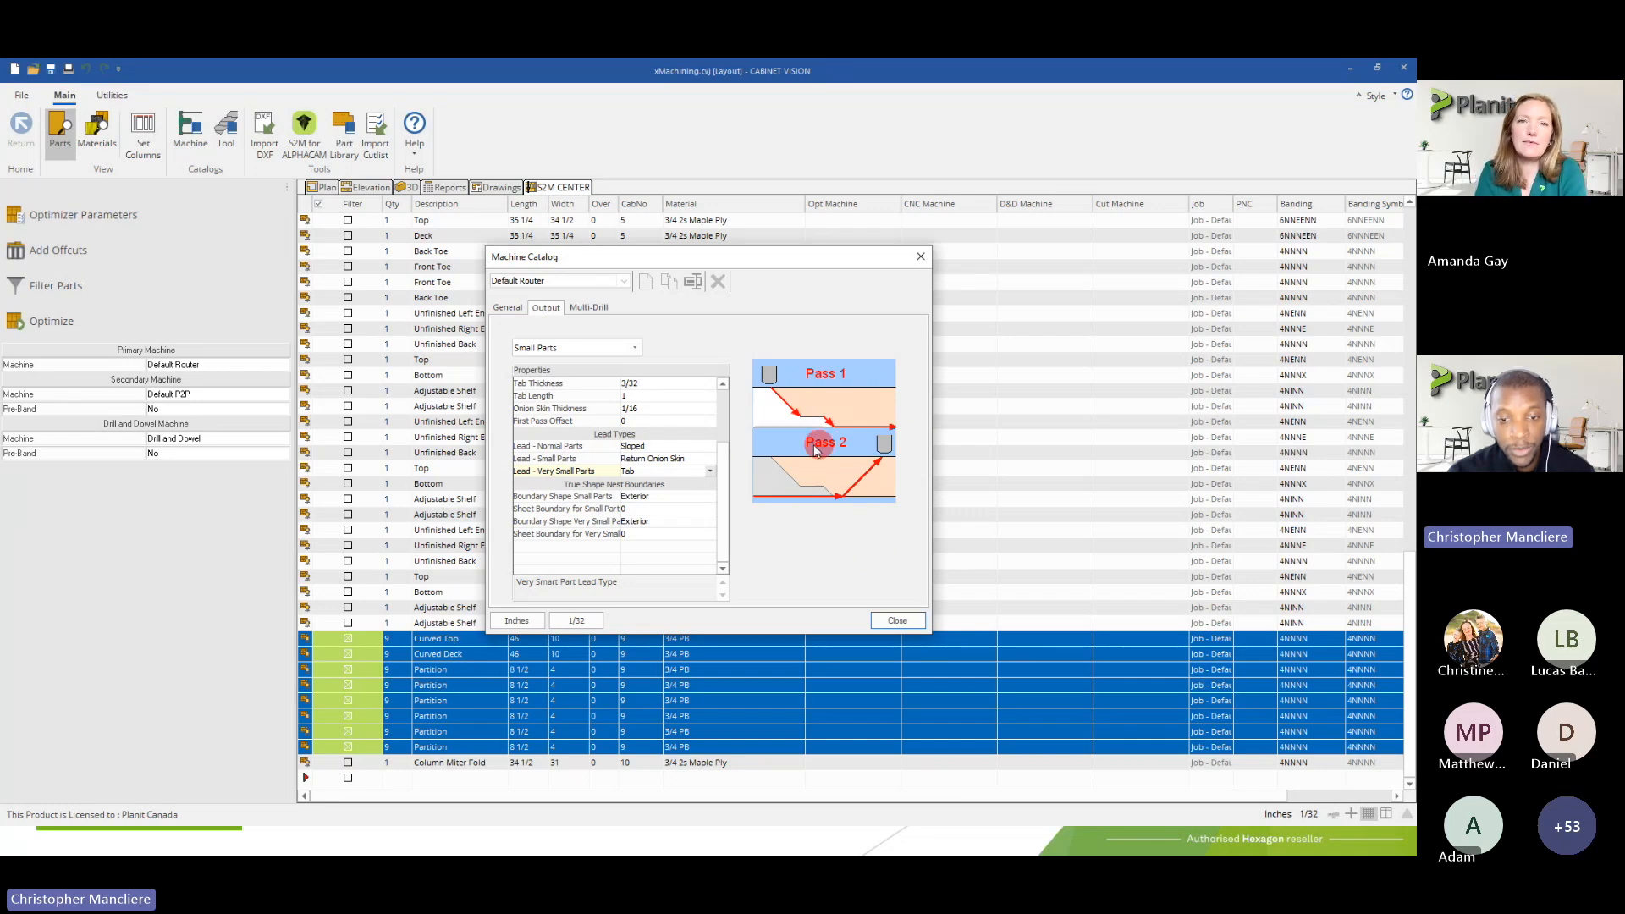
pyautogui.moveTo(722, 508)
pyautogui.mouseDown()
pyautogui.moveTo(720, 477)
pyautogui.moveTo(725, 502)
pyautogui.mouseUp()
pyautogui.click(708, 484)
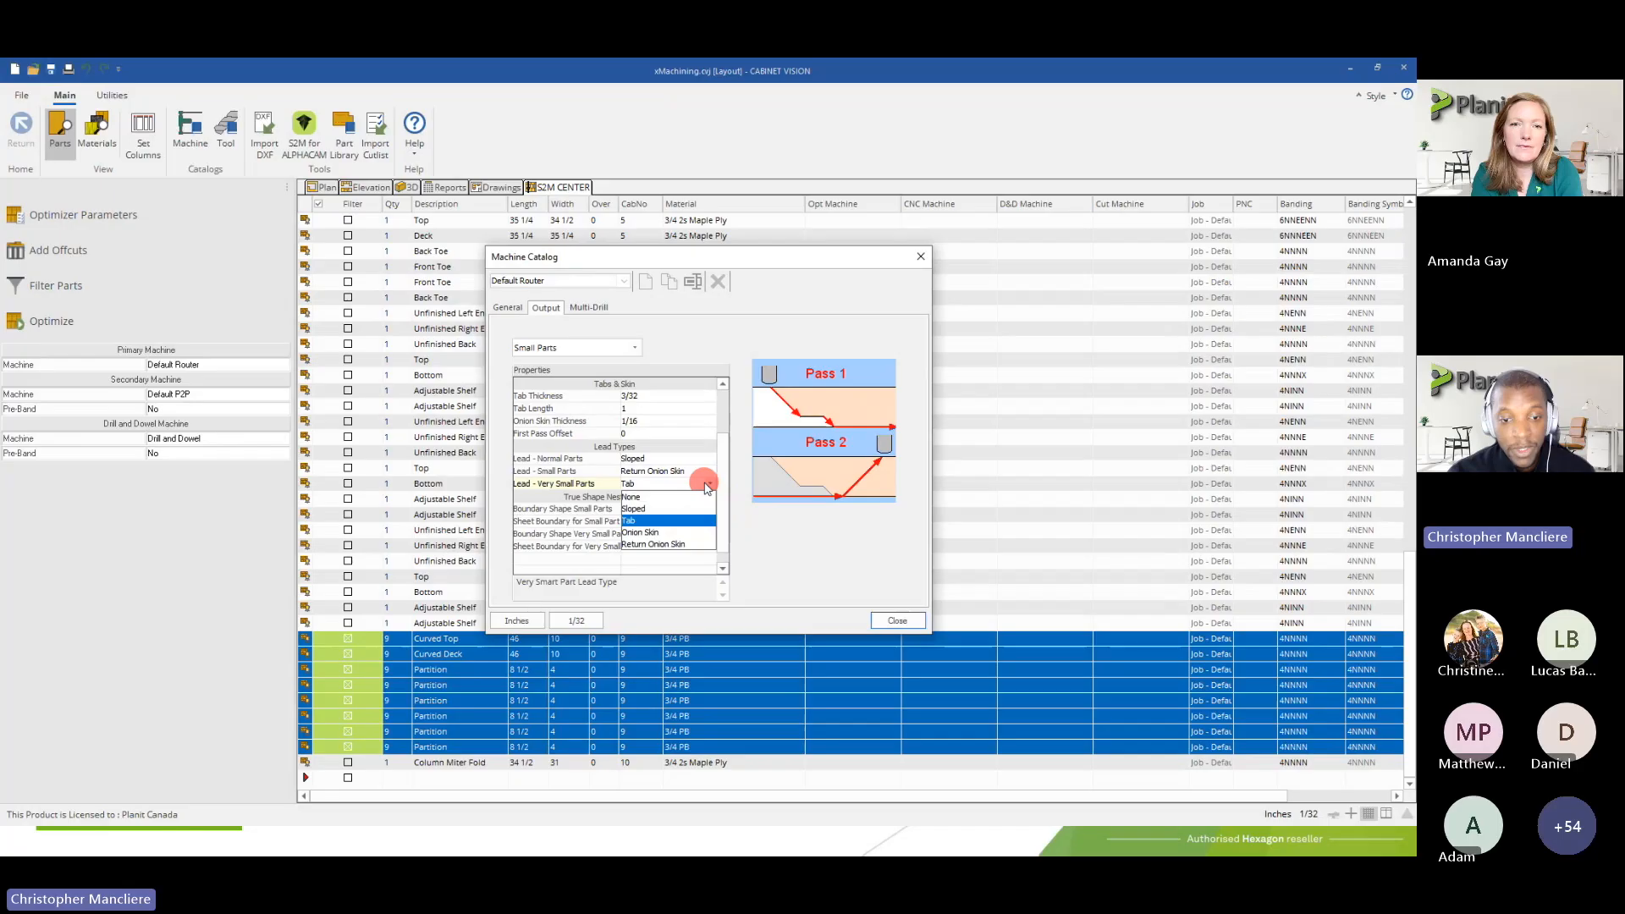
pyautogui.click(708, 485)
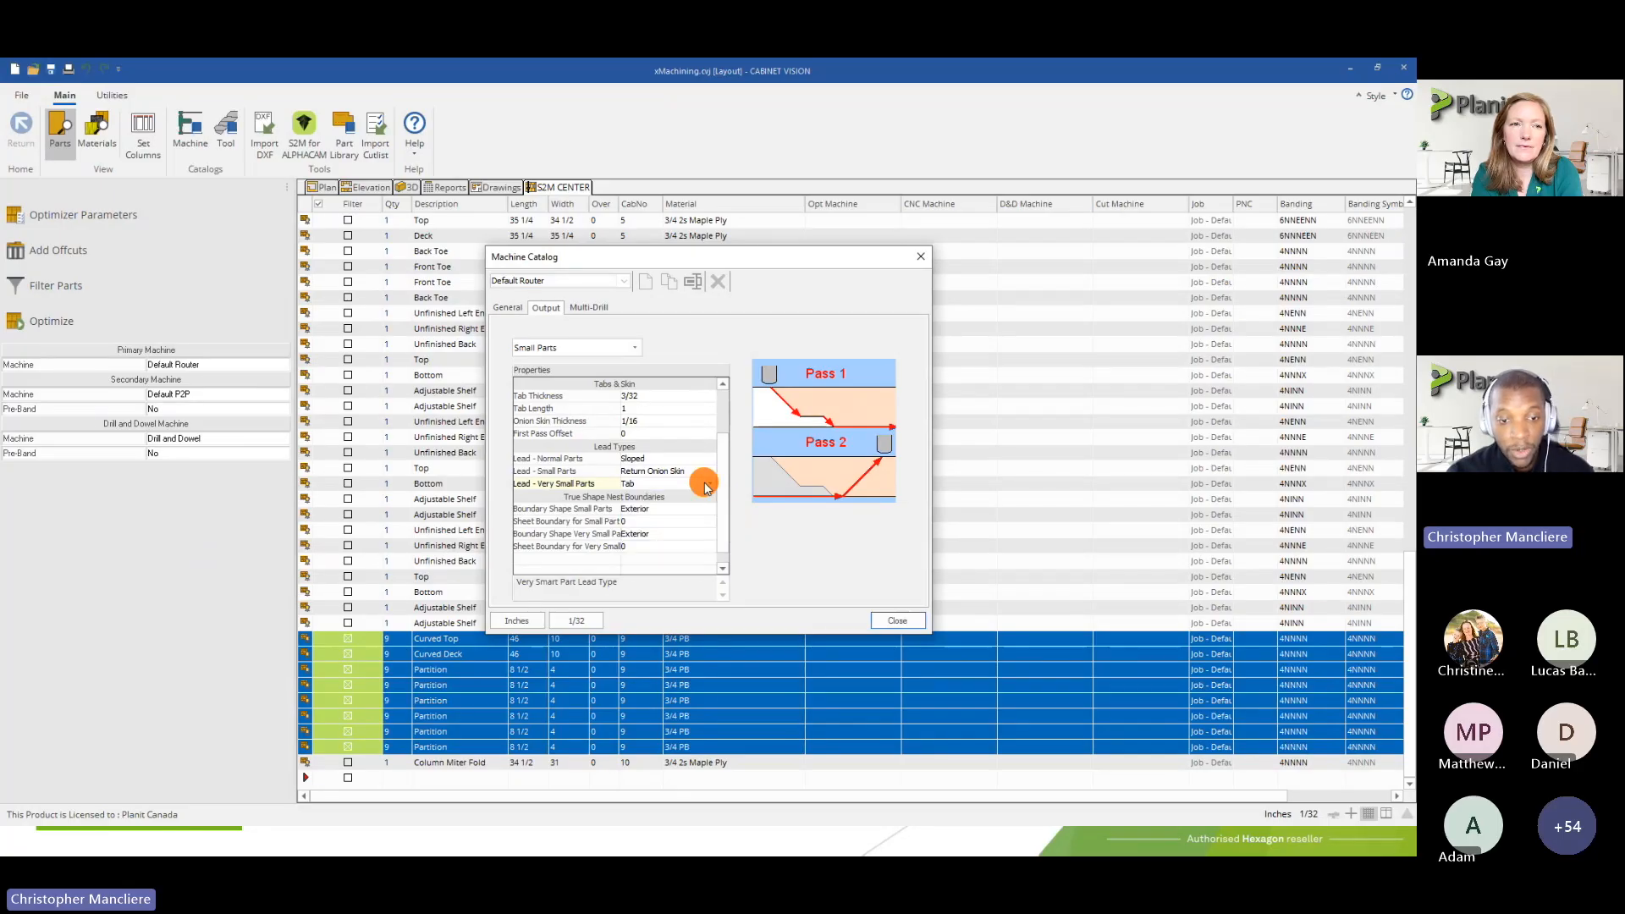
pyautogui.click(707, 486)
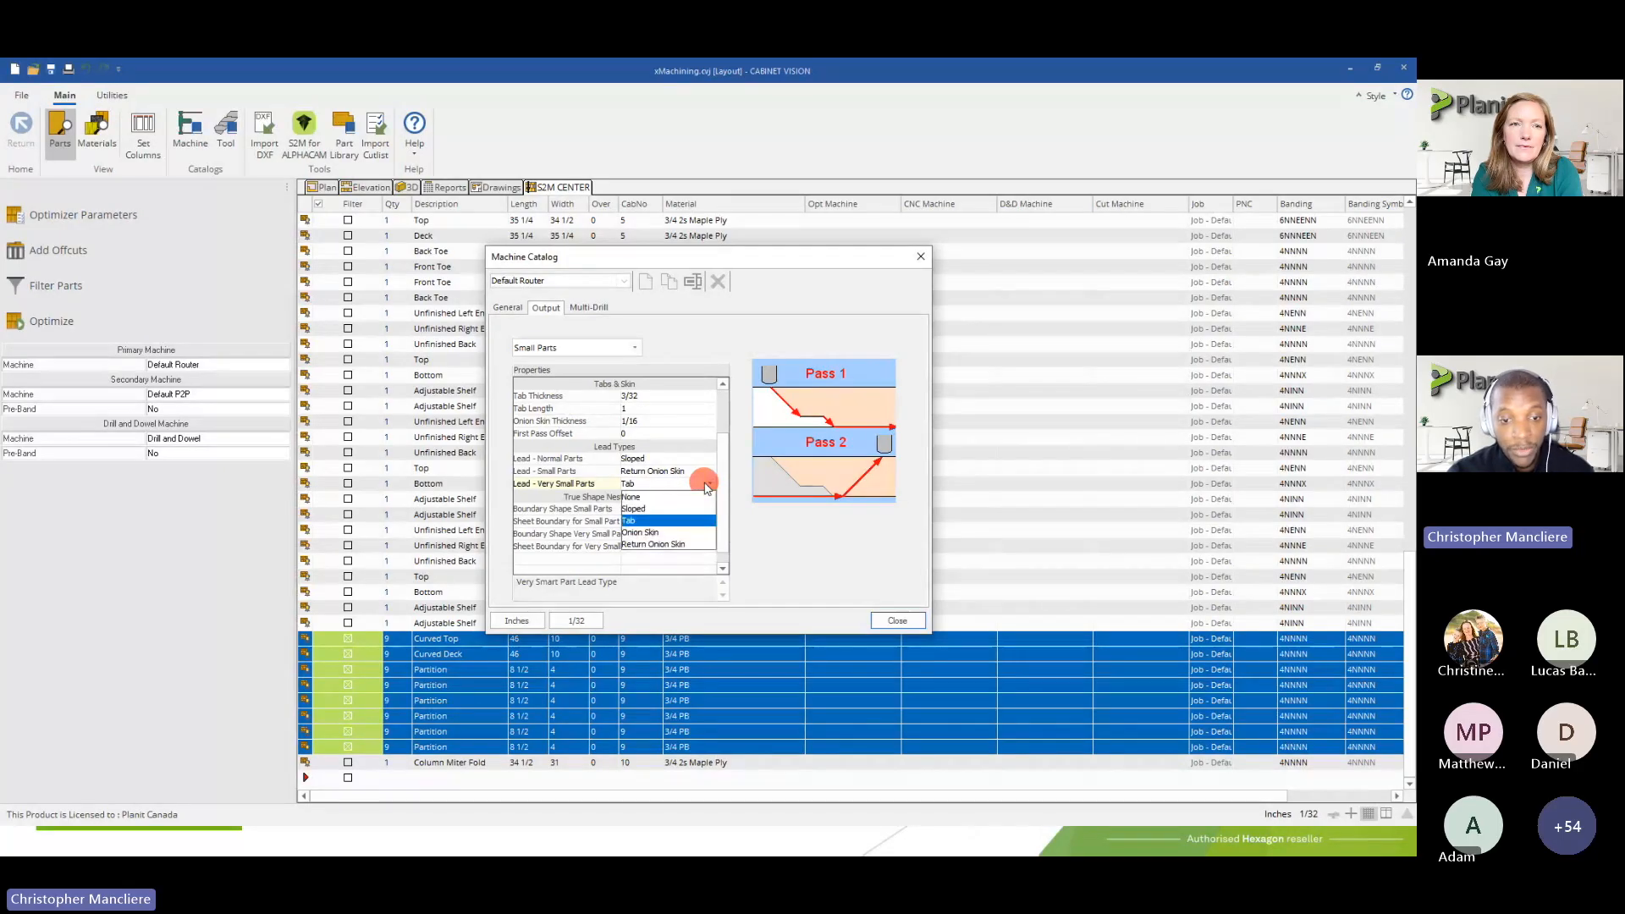
pyautogui.click(669, 544)
# Check the lead types for small and very small parts and the sheet boundary setting for small parts
pyautogui.click(643, 476)
pyautogui.click(643, 483)
pyautogui.click(643, 522)
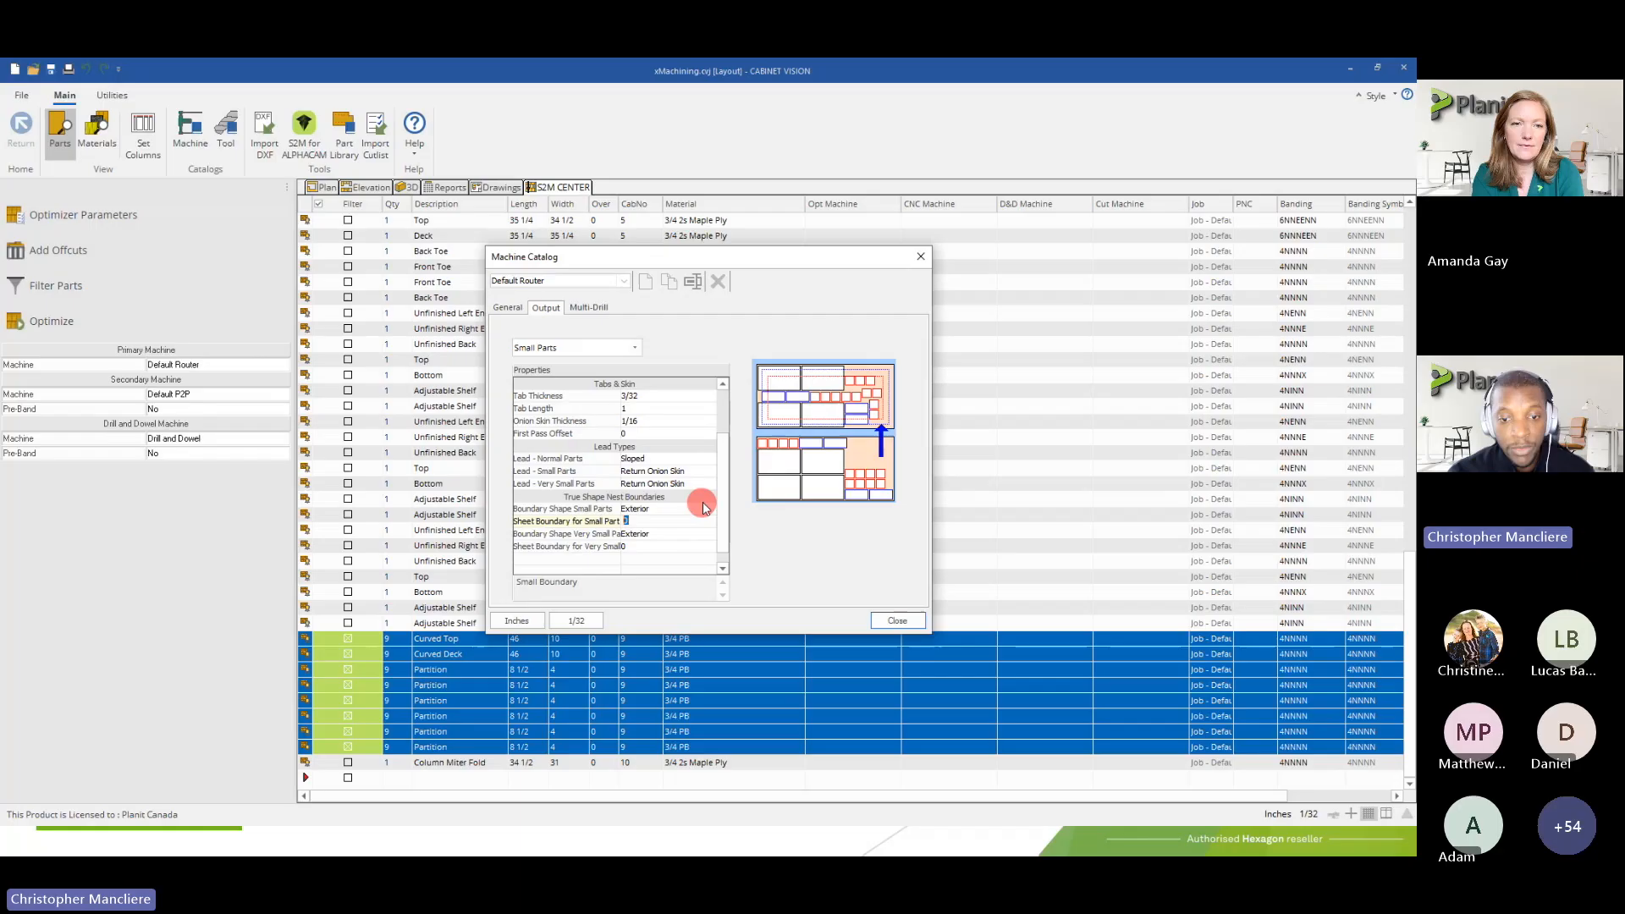
pyautogui.click(724, 520)
pyautogui.moveTo(724, 525); pyautogui.dragTo(733, 420)
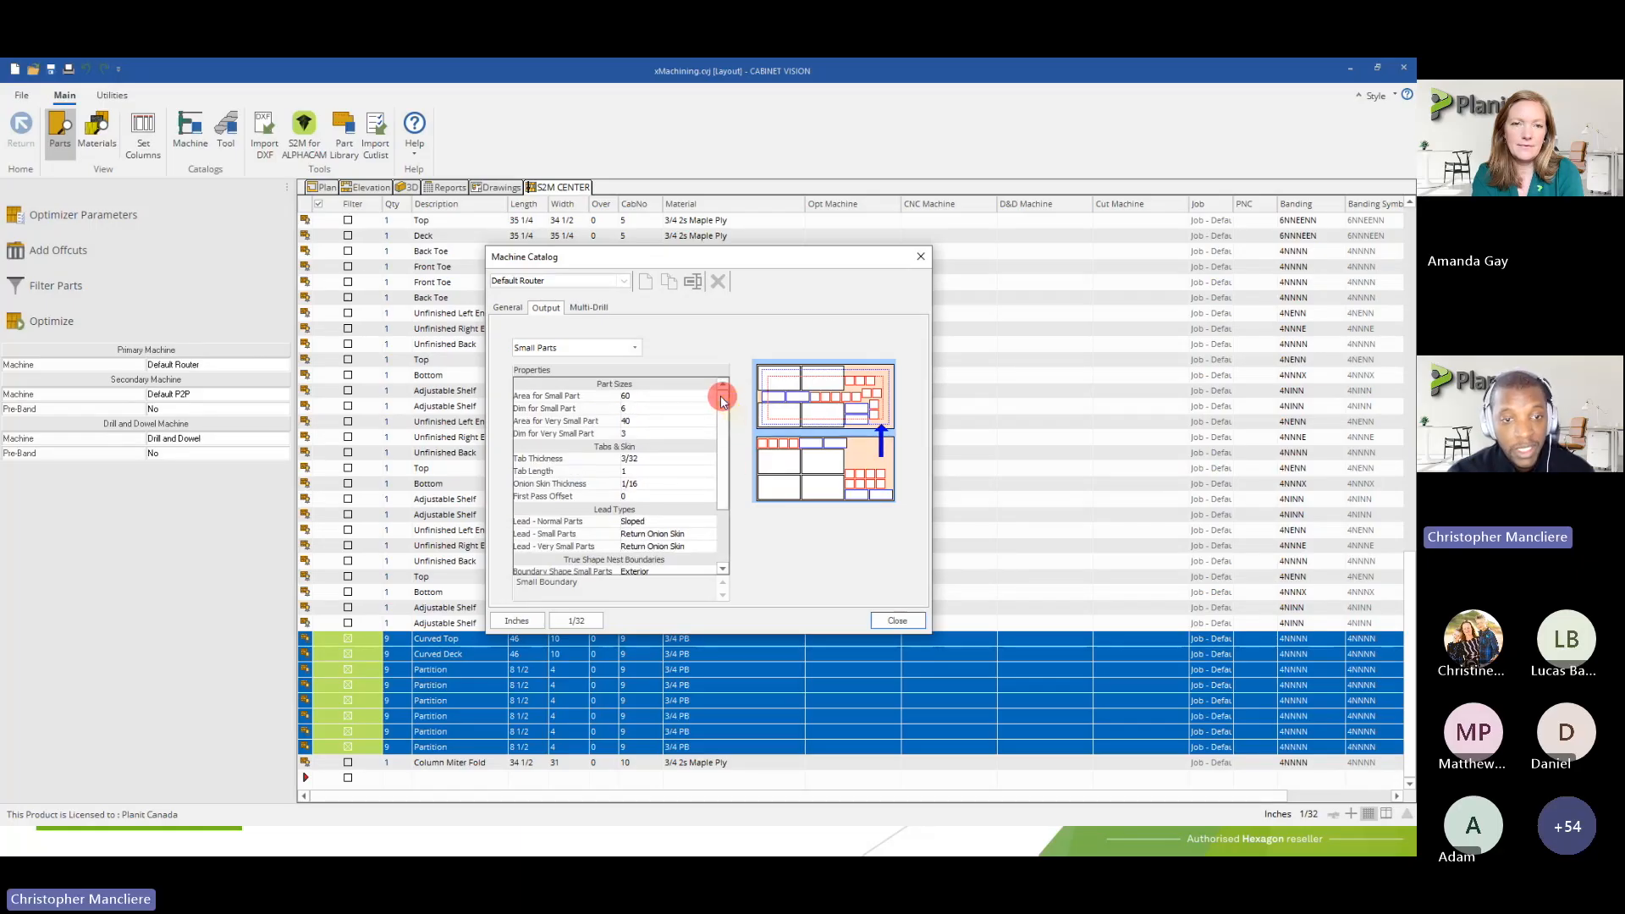
# Show the Default Router's Nesting output properties and examine the Outline Start Point and Link Part Outlines settings
pyautogui.click(574, 349)
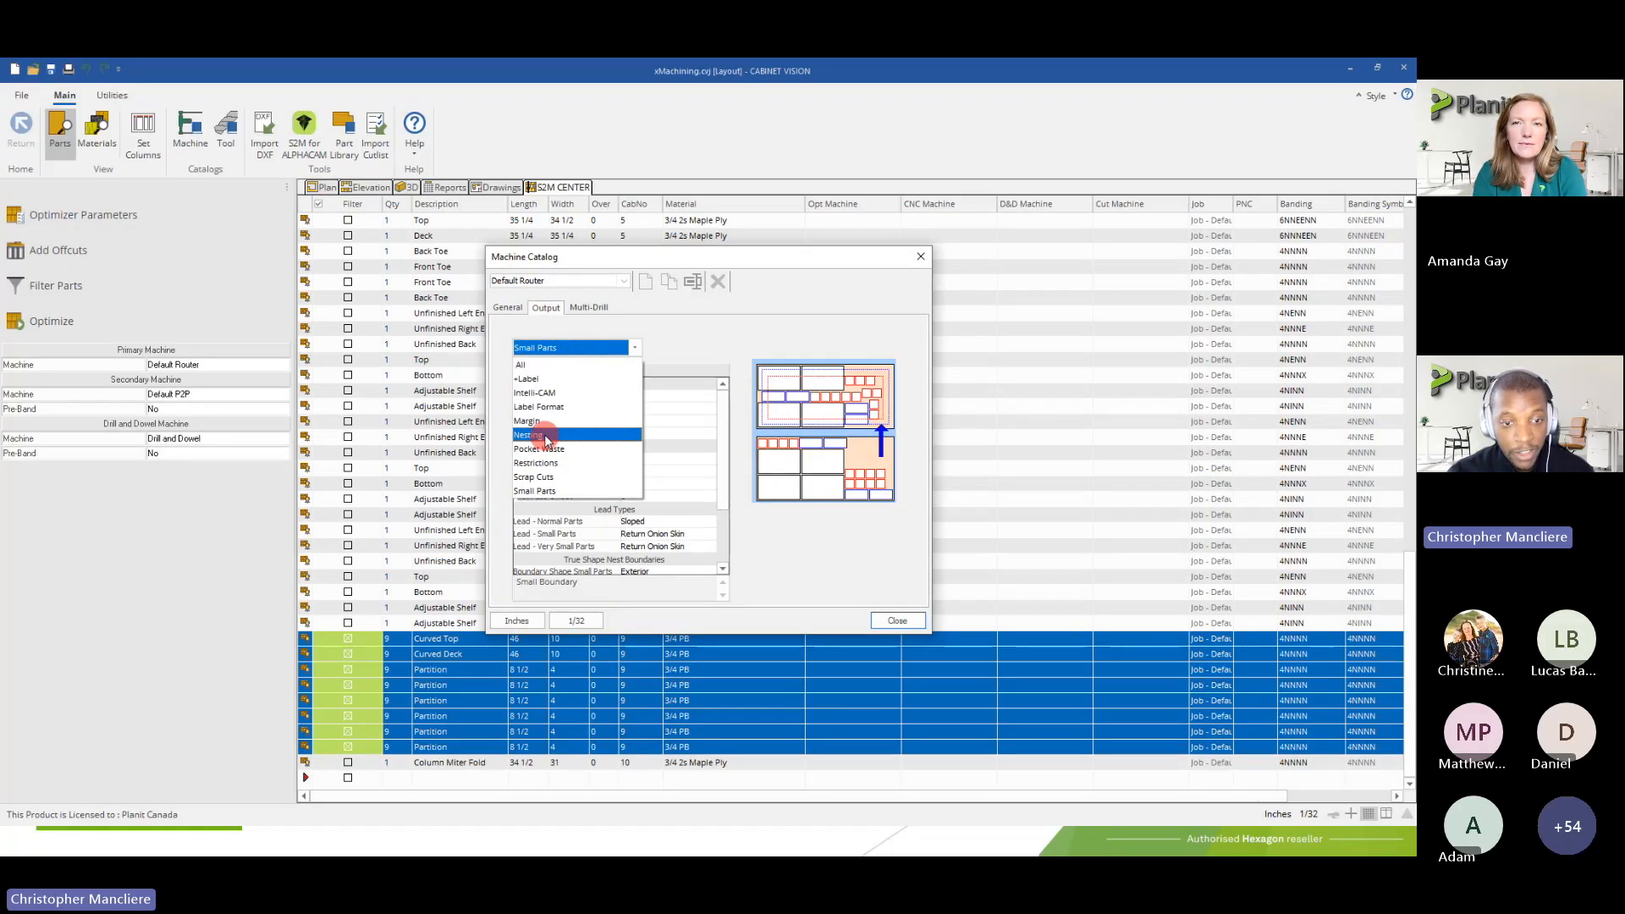
pyautogui.click(547, 437)
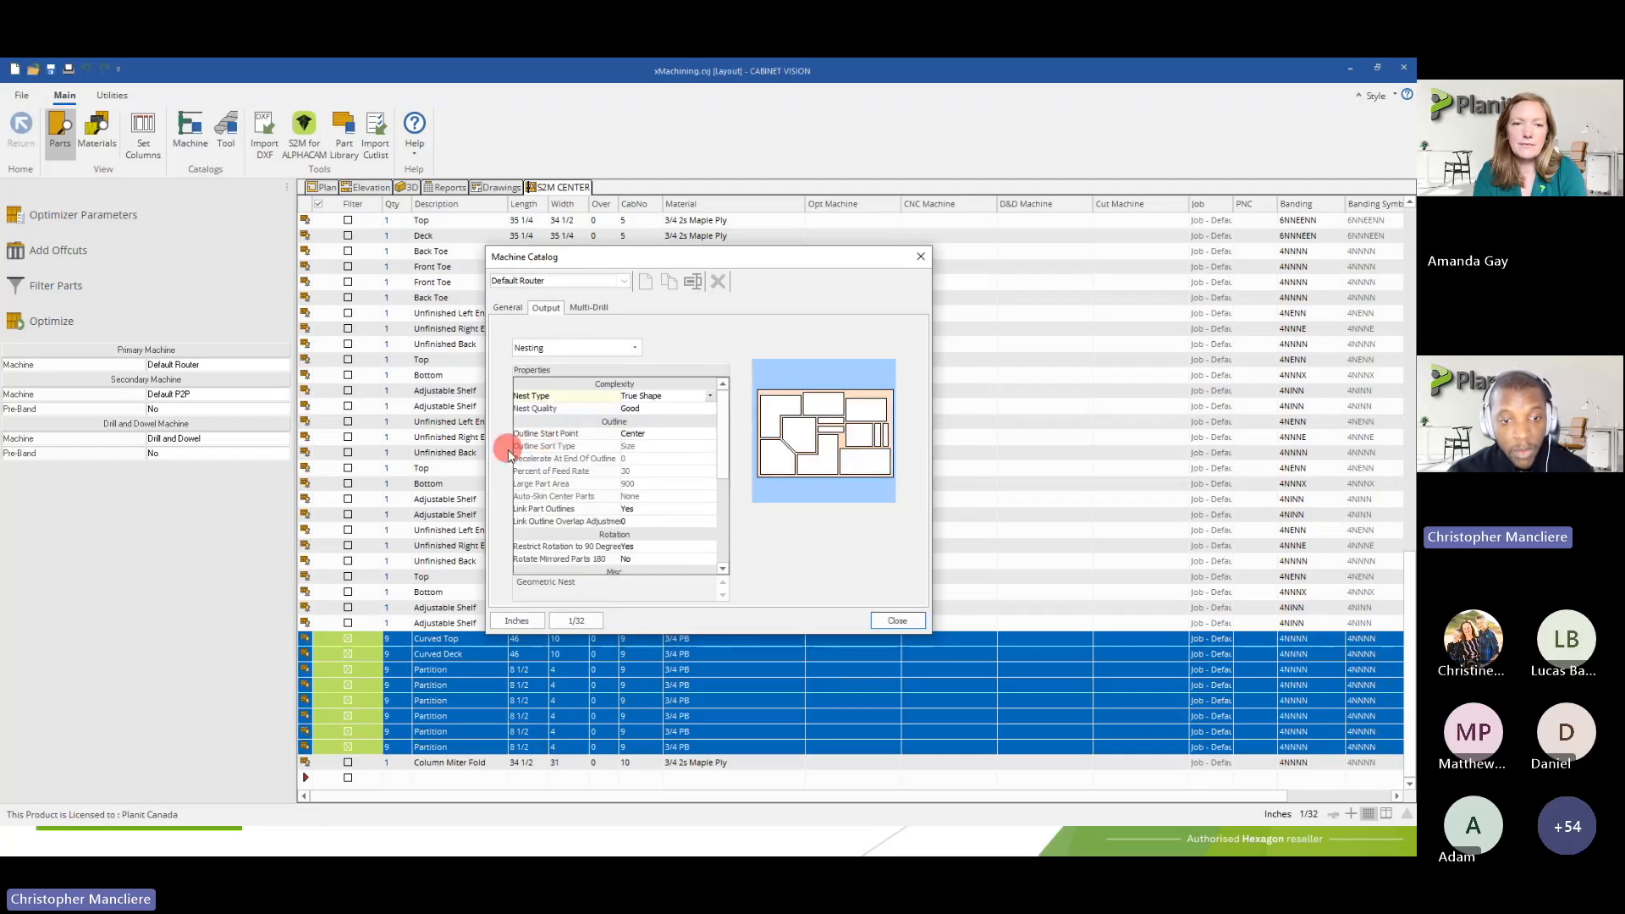
pyautogui.click(590, 434)
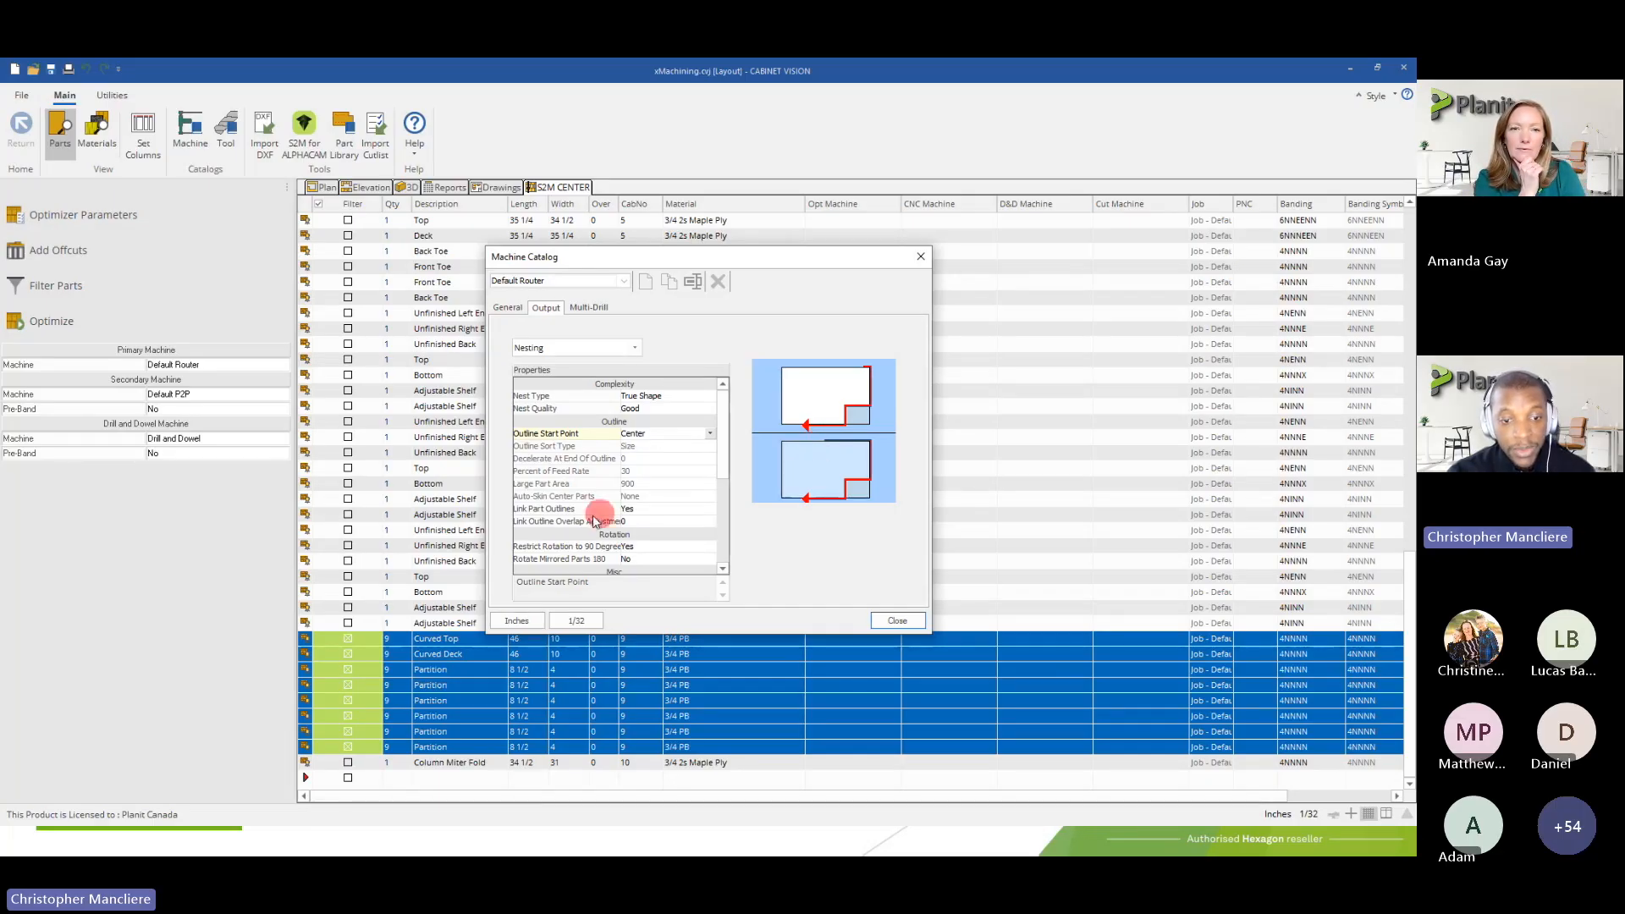
pyautogui.click(648, 511)
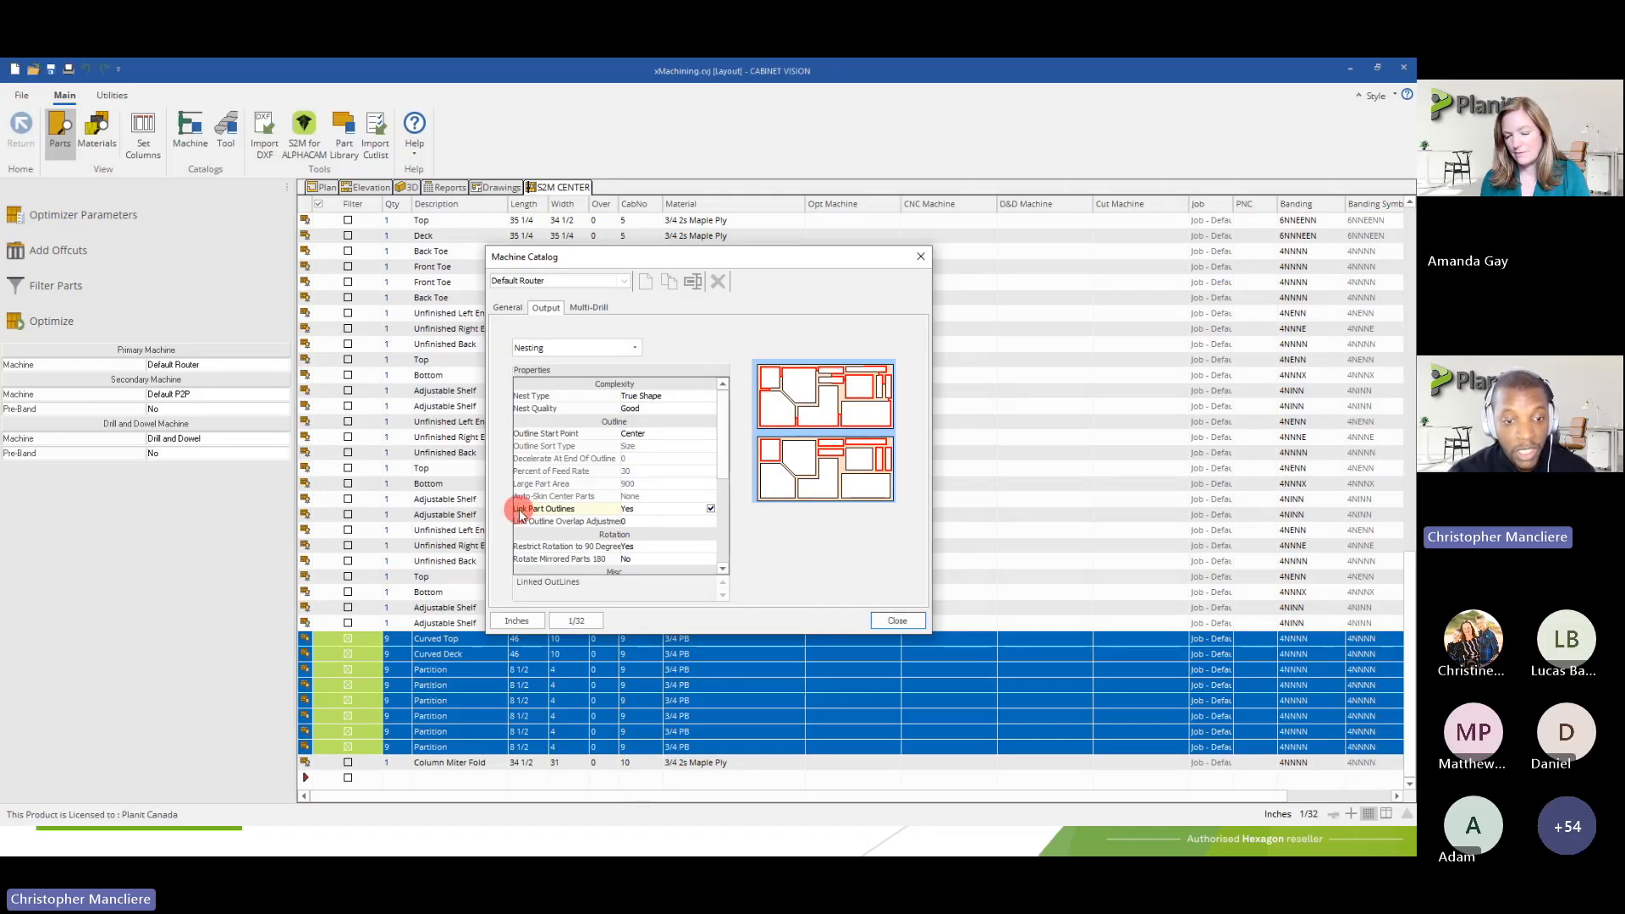
# Try Perimeter and Corner as the Outline Start Point and restore it to Center
pyautogui.click(642, 435)
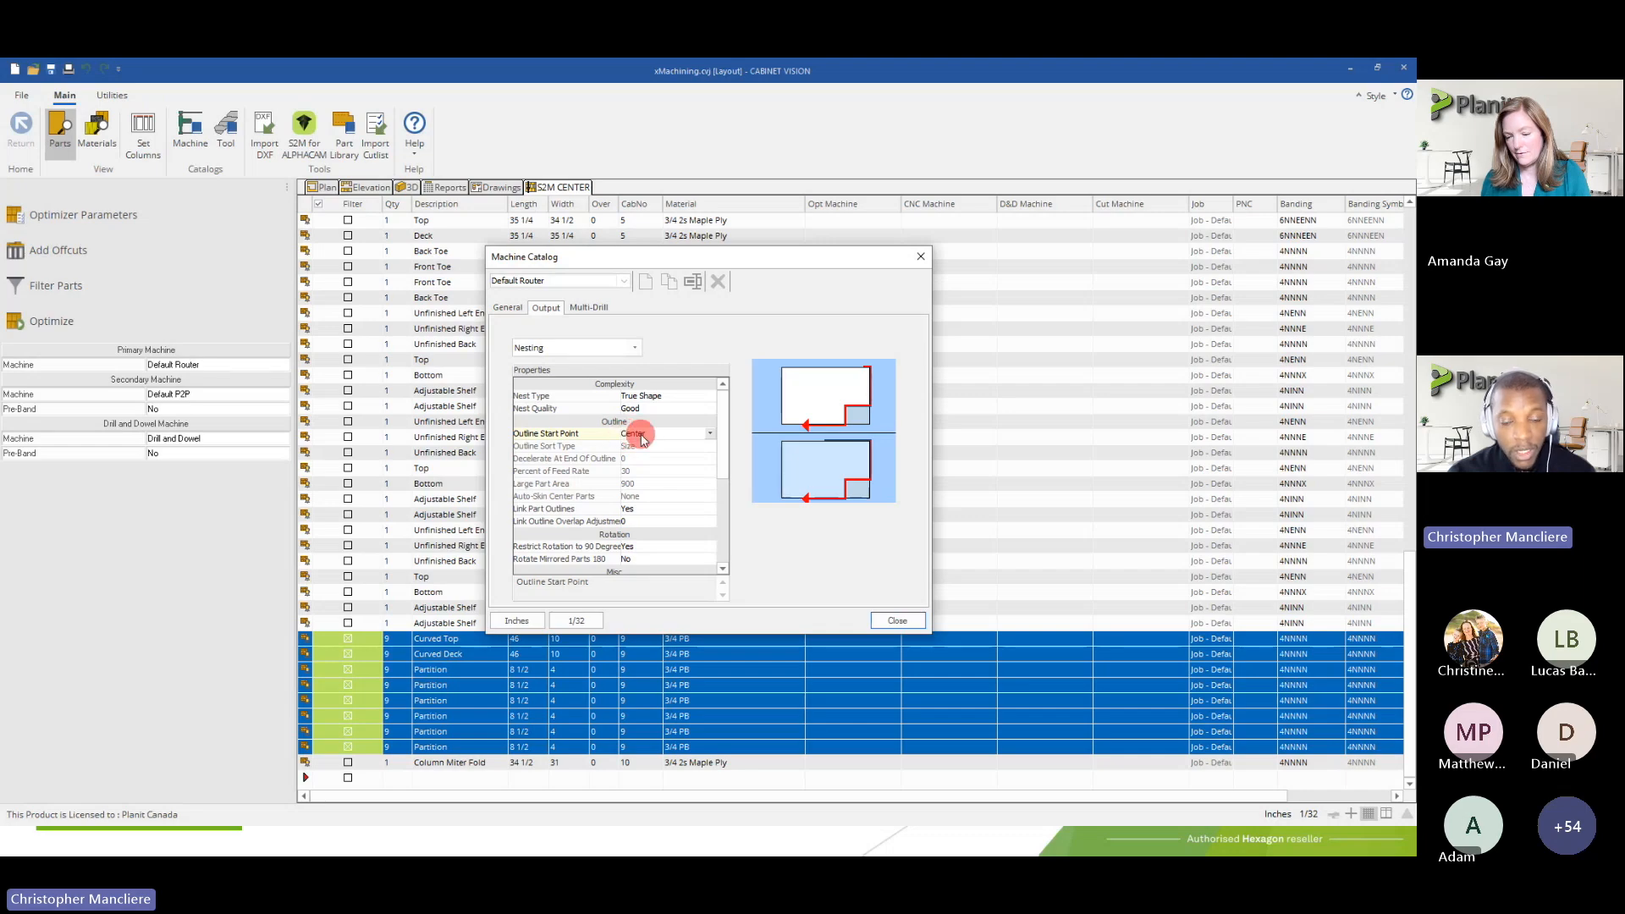
pyautogui.click(643, 436)
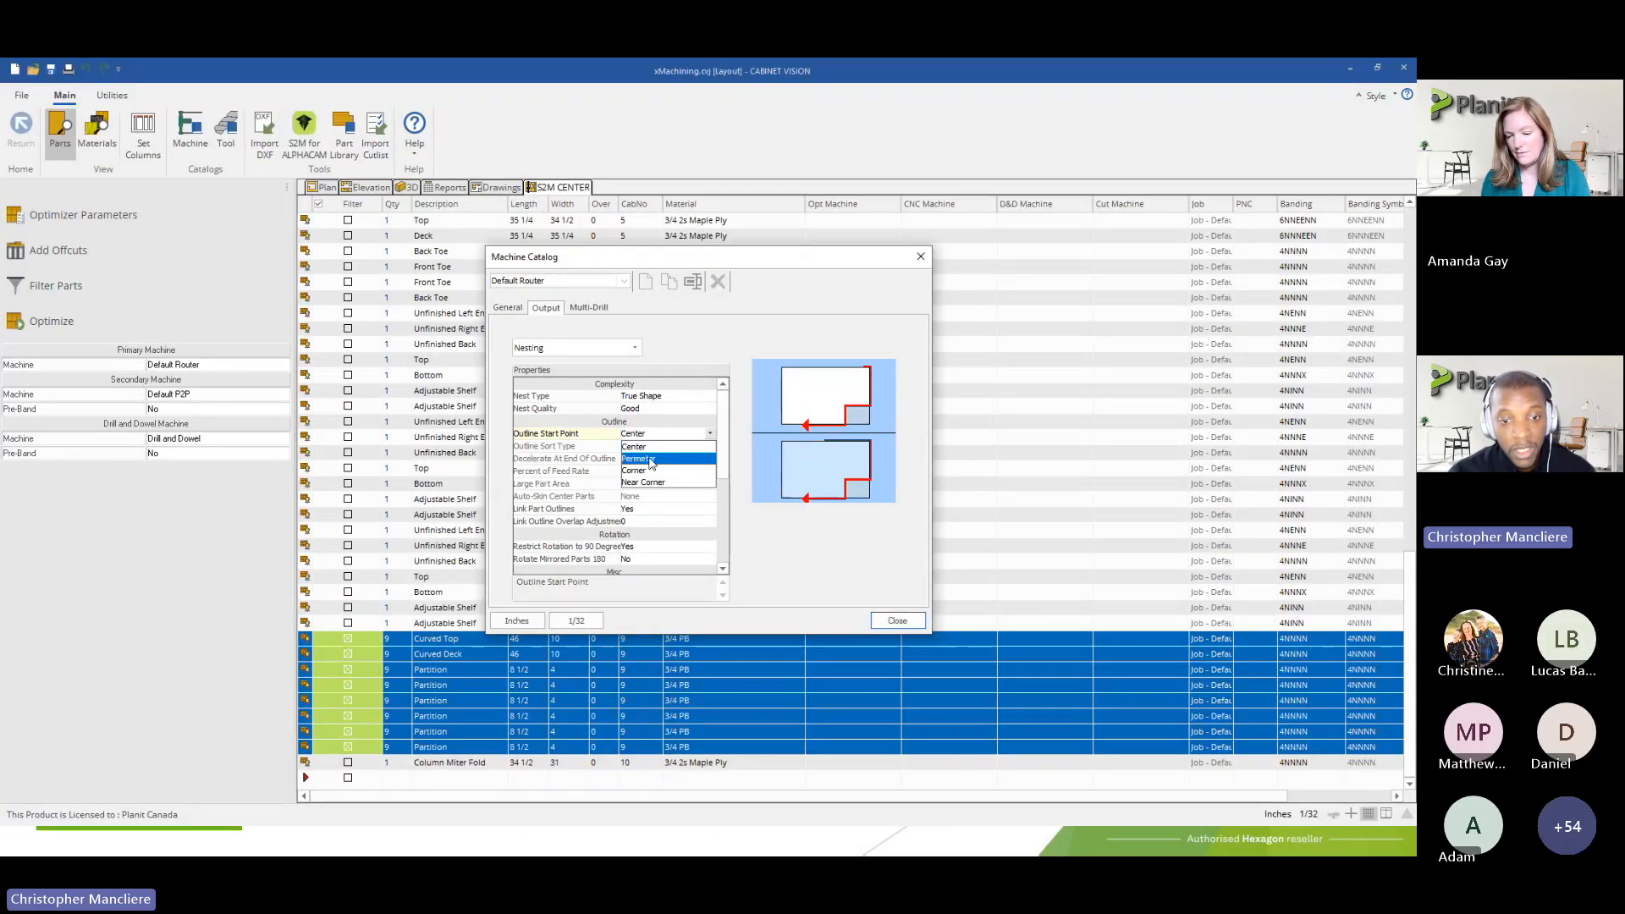
pyautogui.click(643, 461)
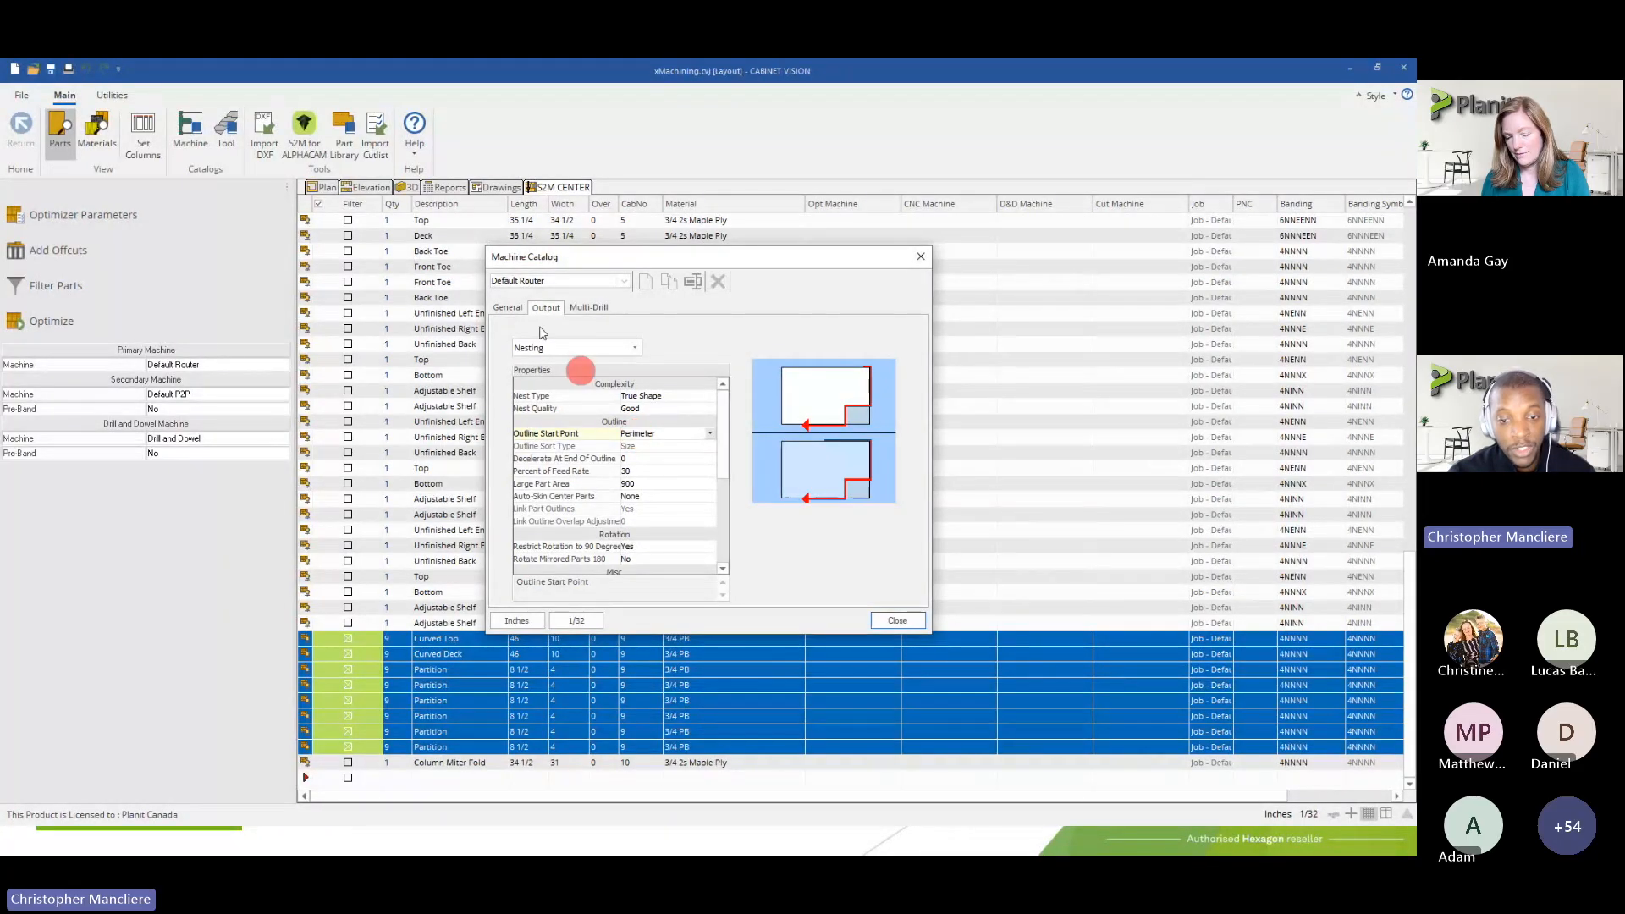
pyautogui.click(658, 434)
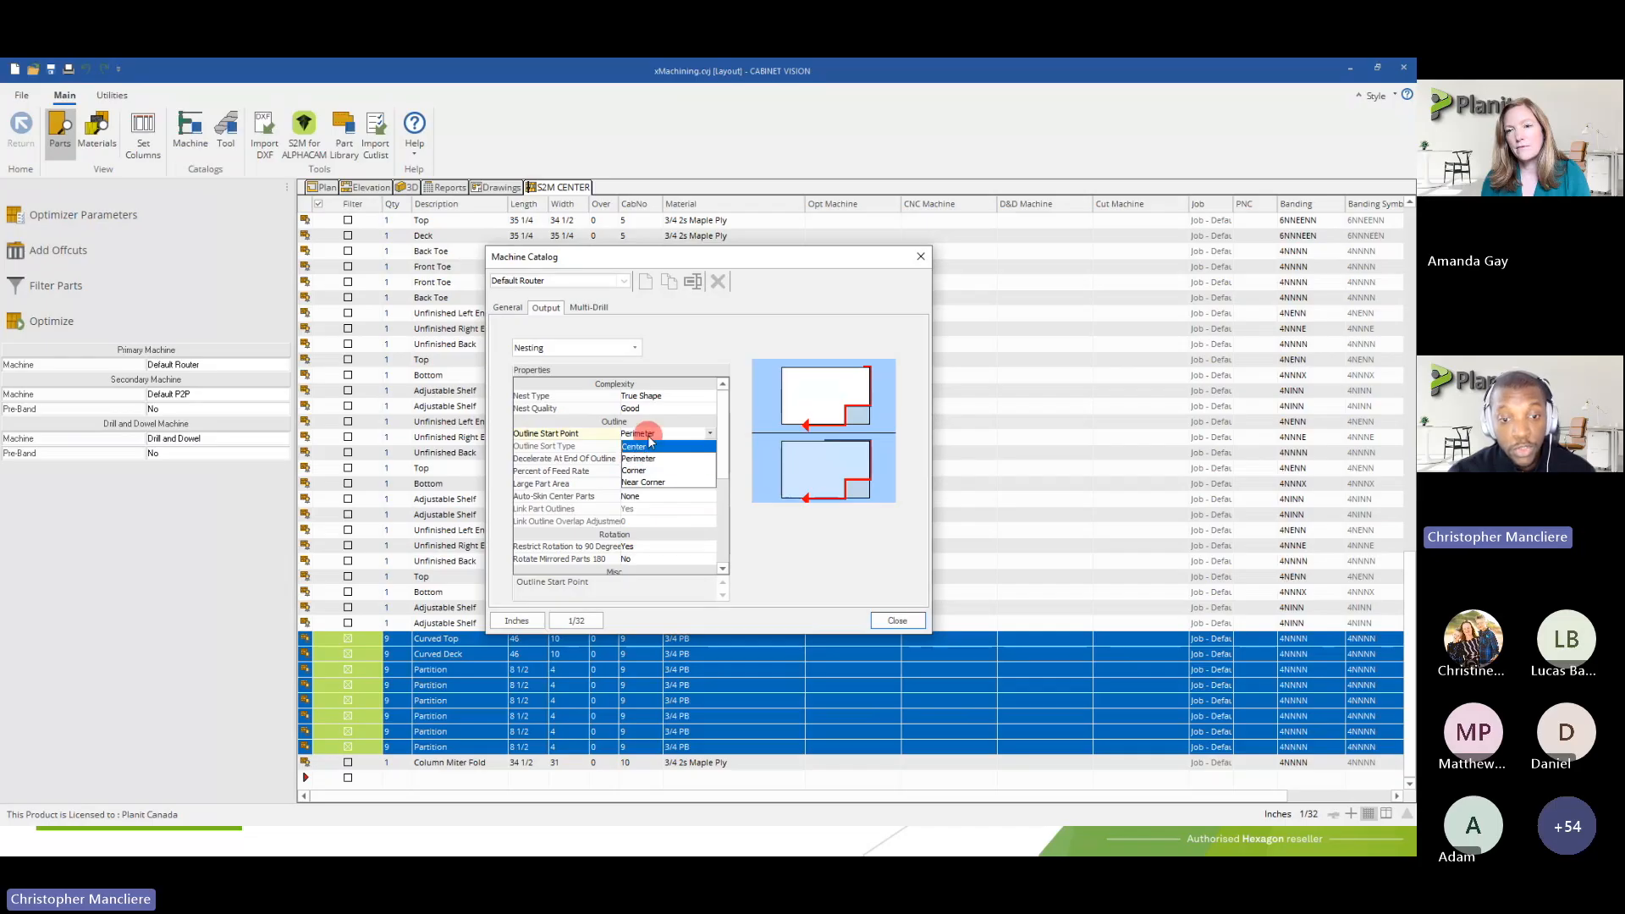
pyautogui.click(634, 460)
pyautogui.click(628, 510)
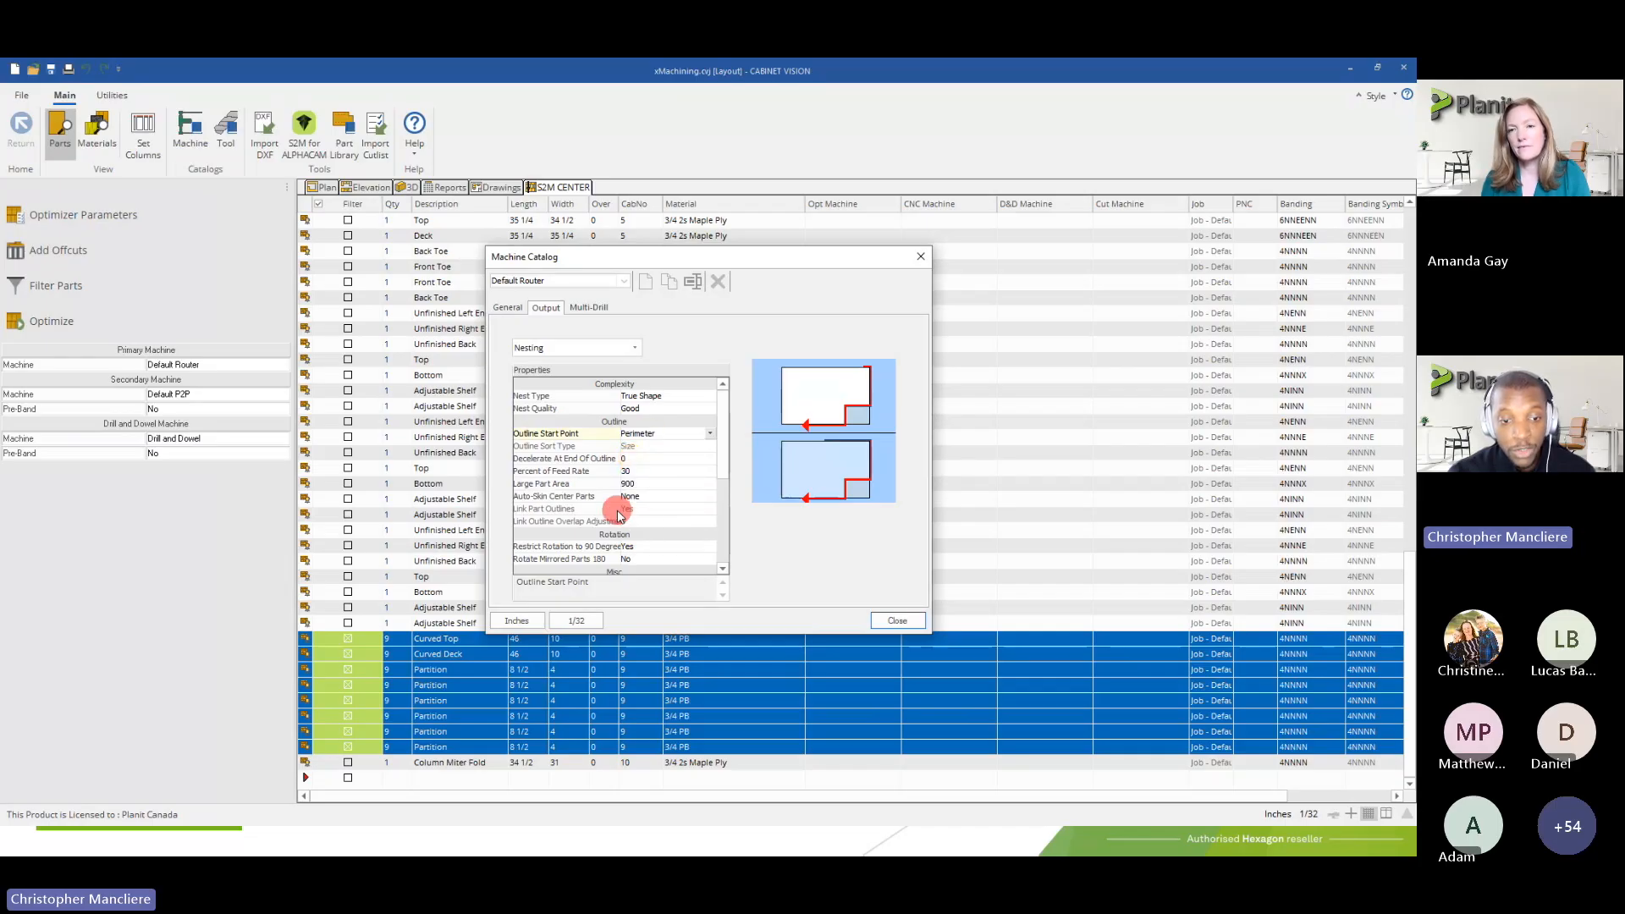
pyautogui.click(646, 436)
pyautogui.click(645, 470)
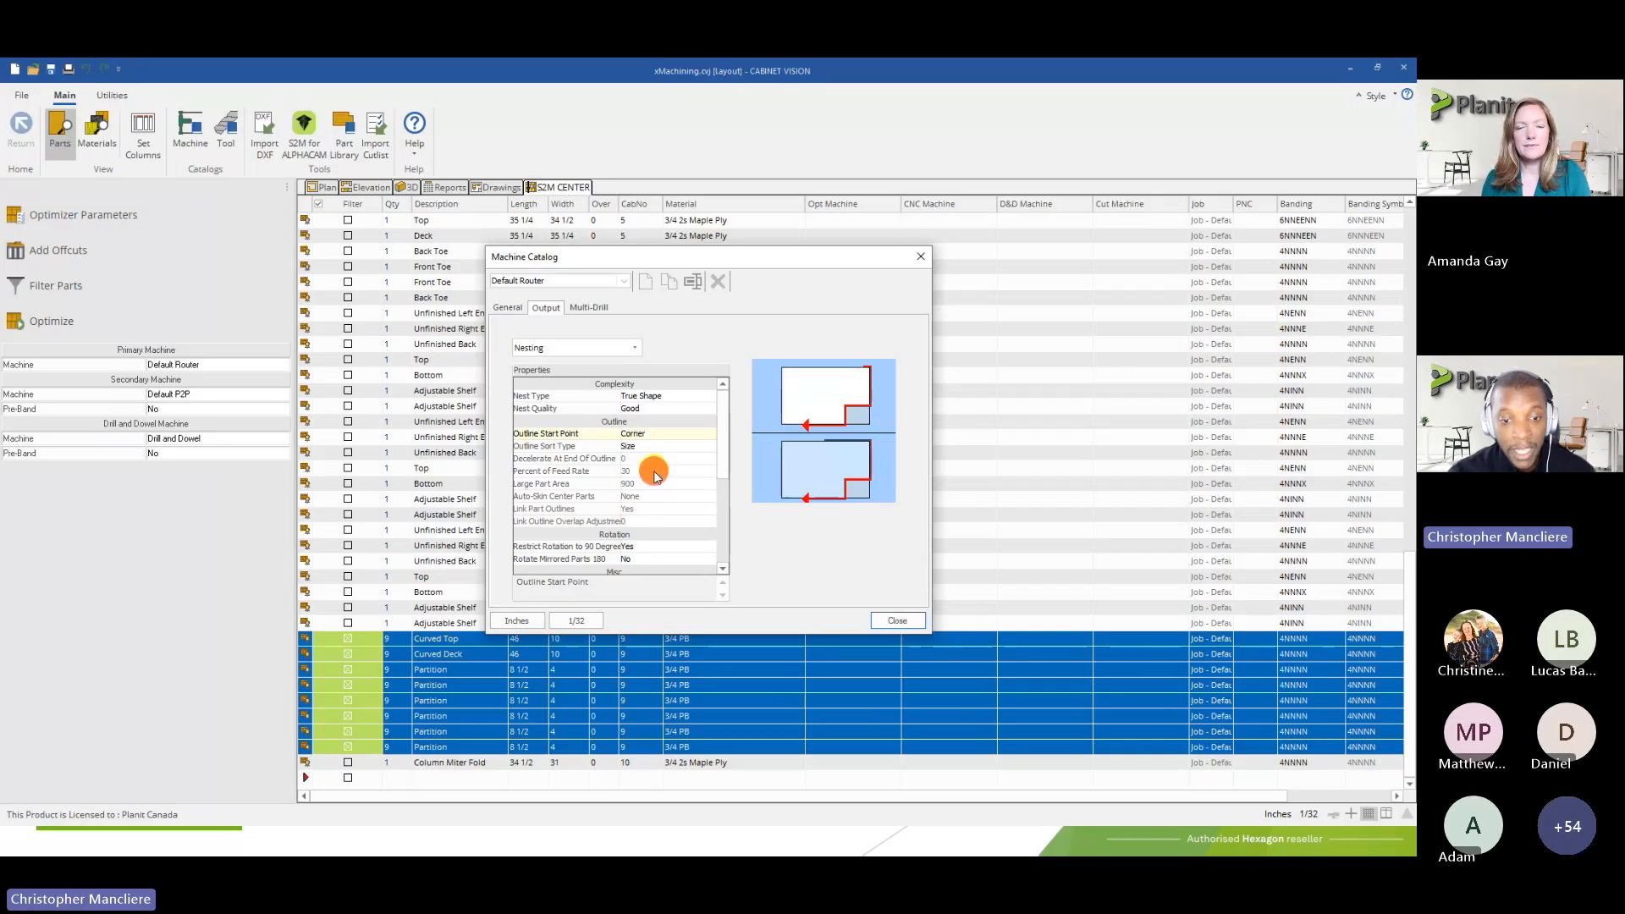
pyautogui.click(654, 440)
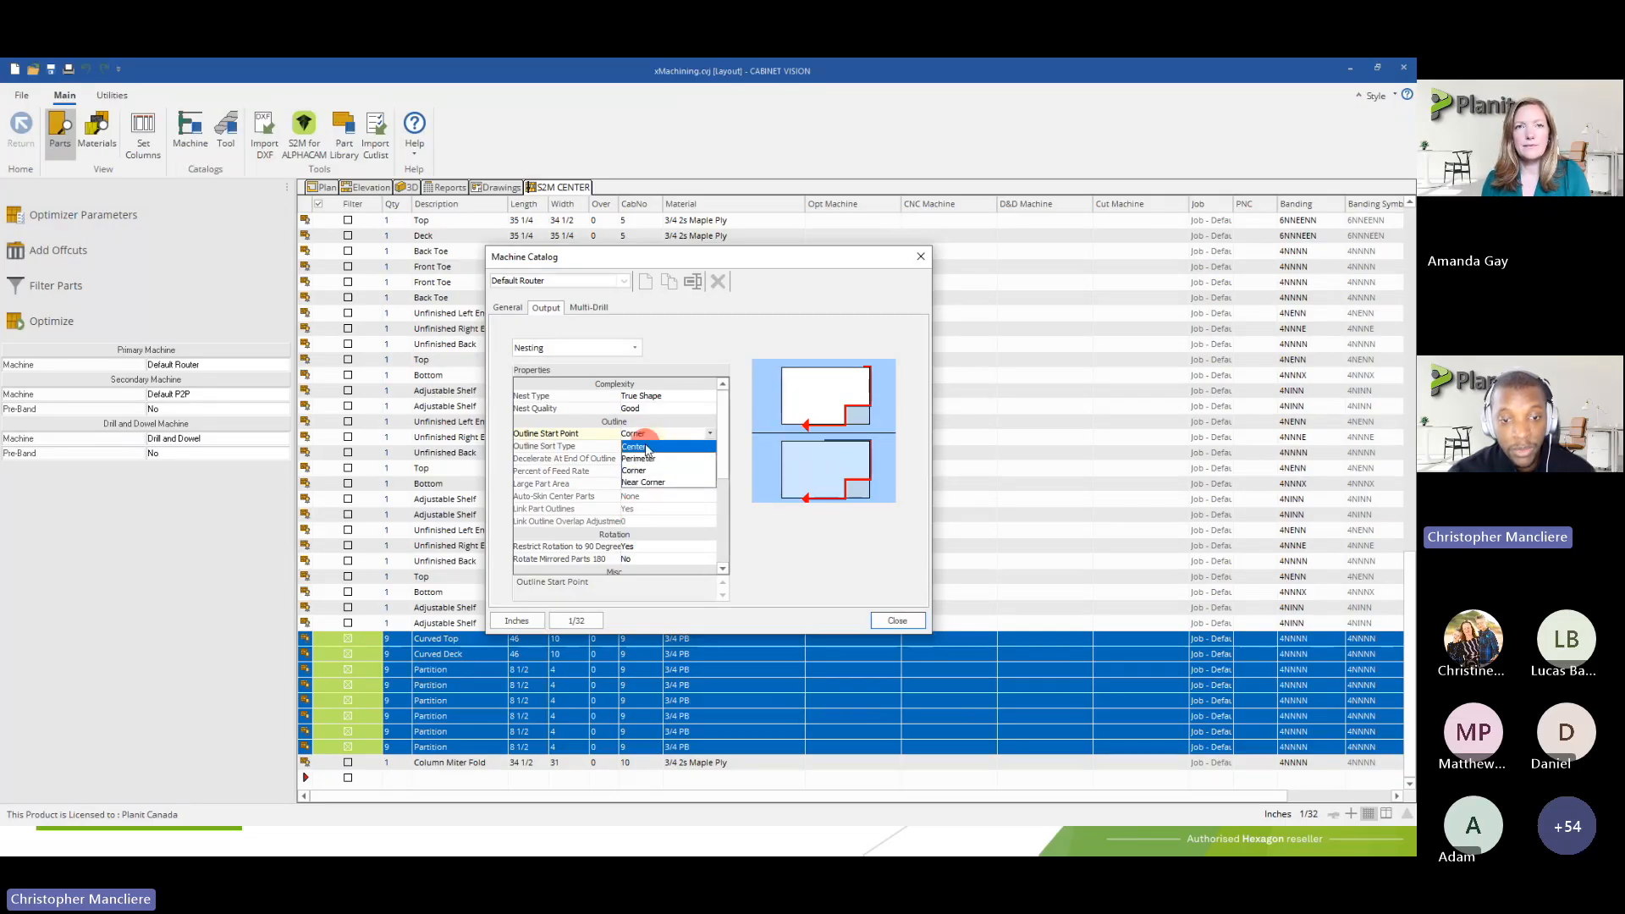
pyautogui.click(647, 447)
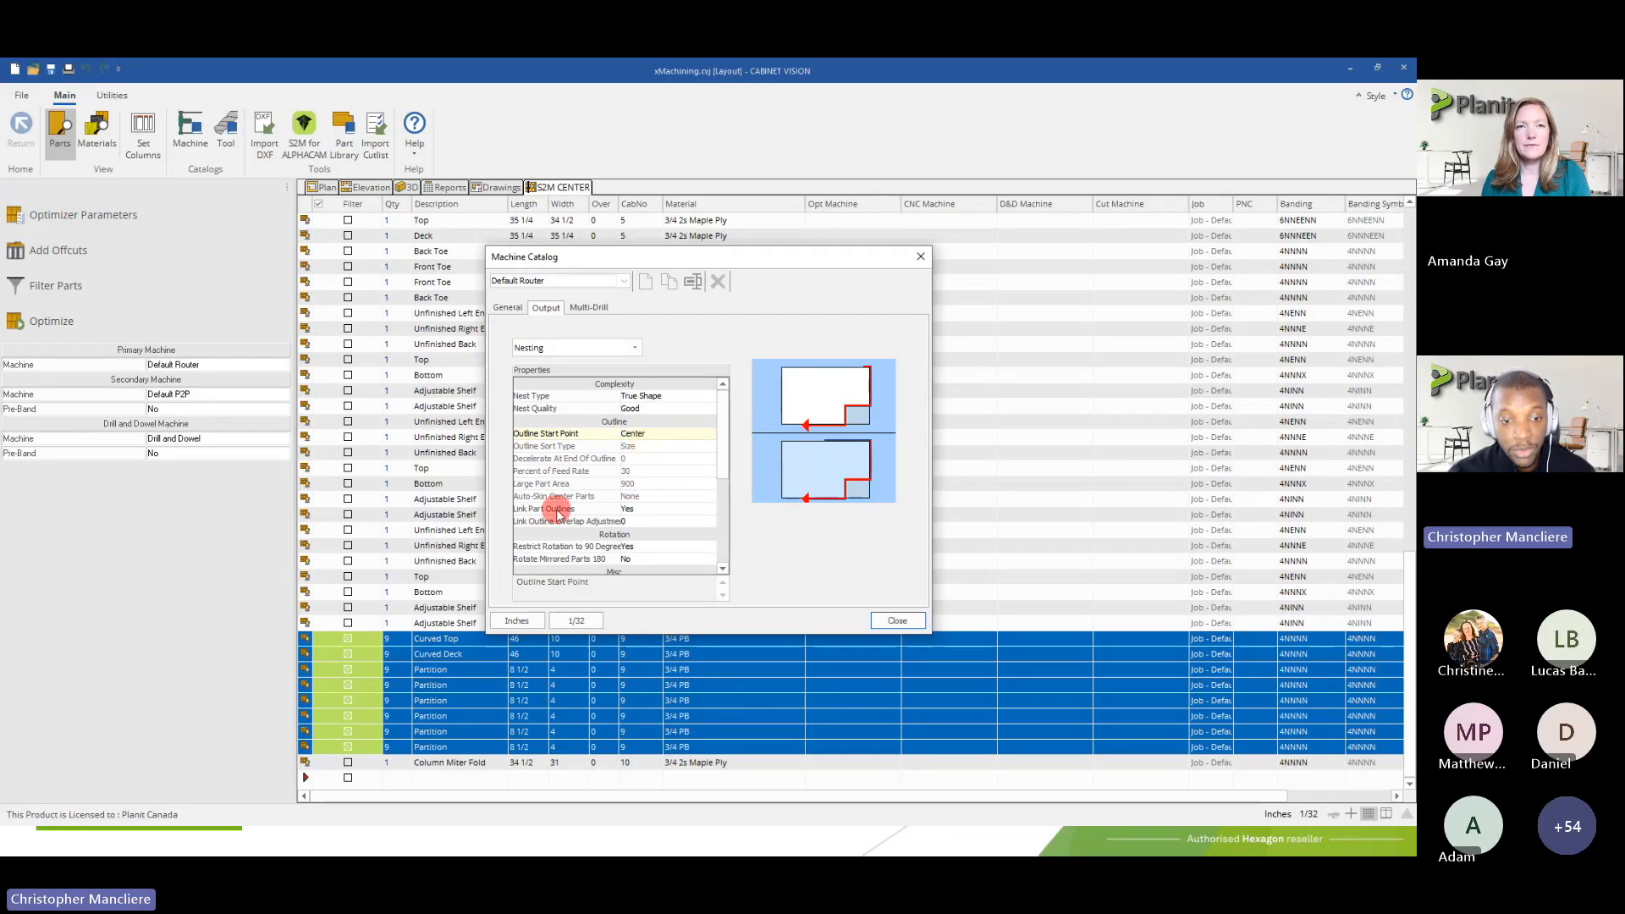
# Review the Link Part Outlines setting and the available Outline Start Point options, keeping Center
pyautogui.click(627, 508)
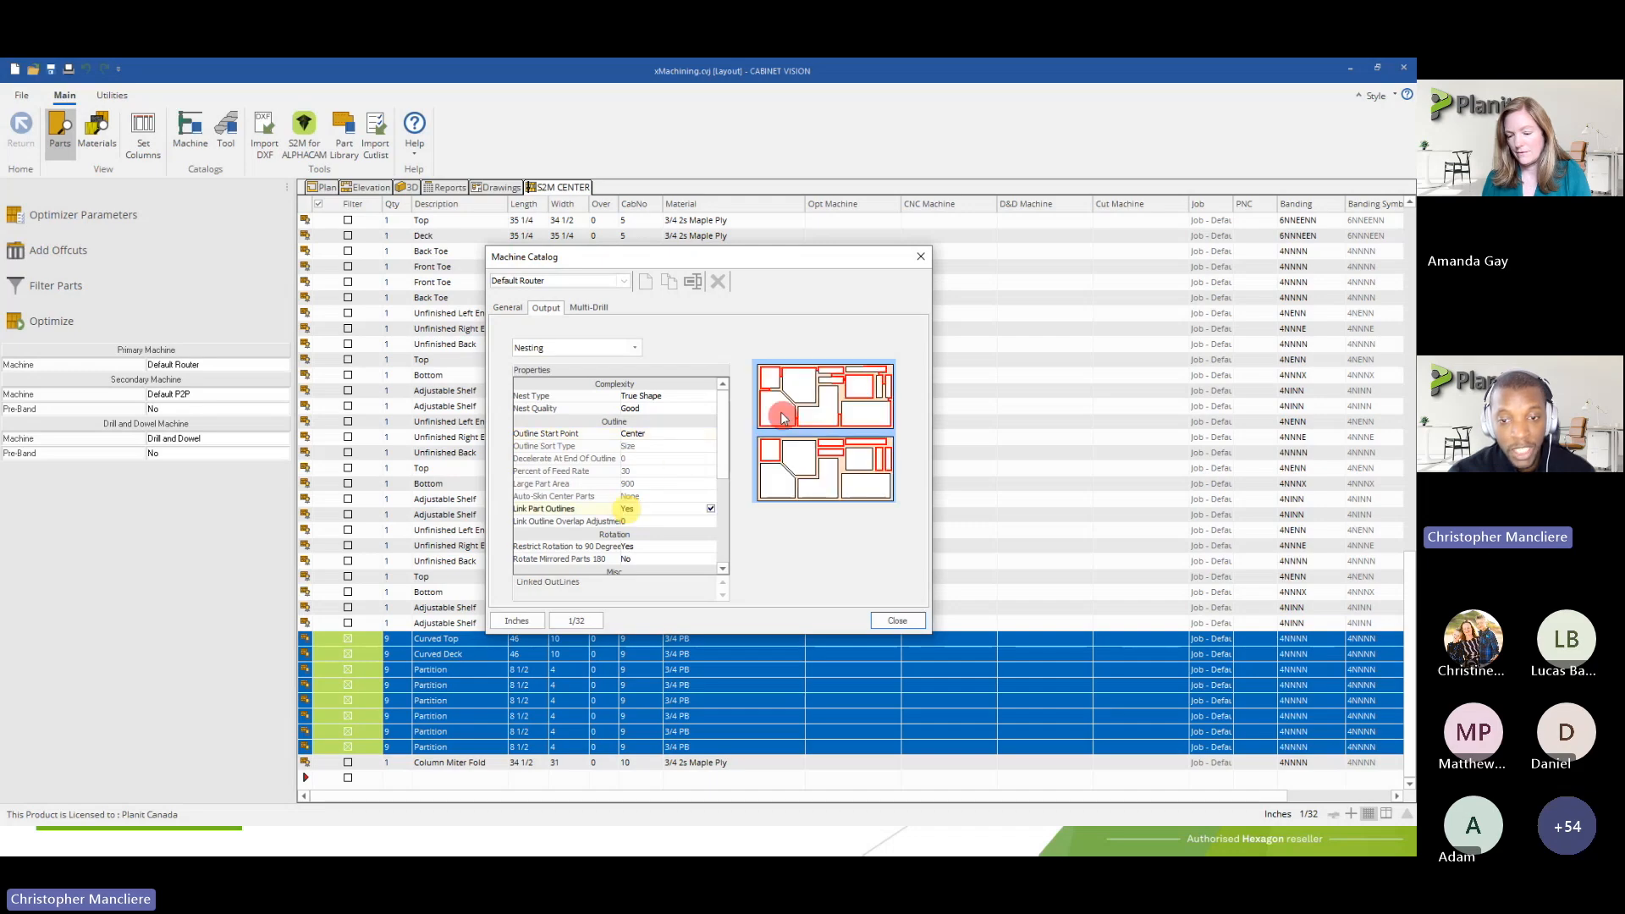
pyautogui.click(637, 434)
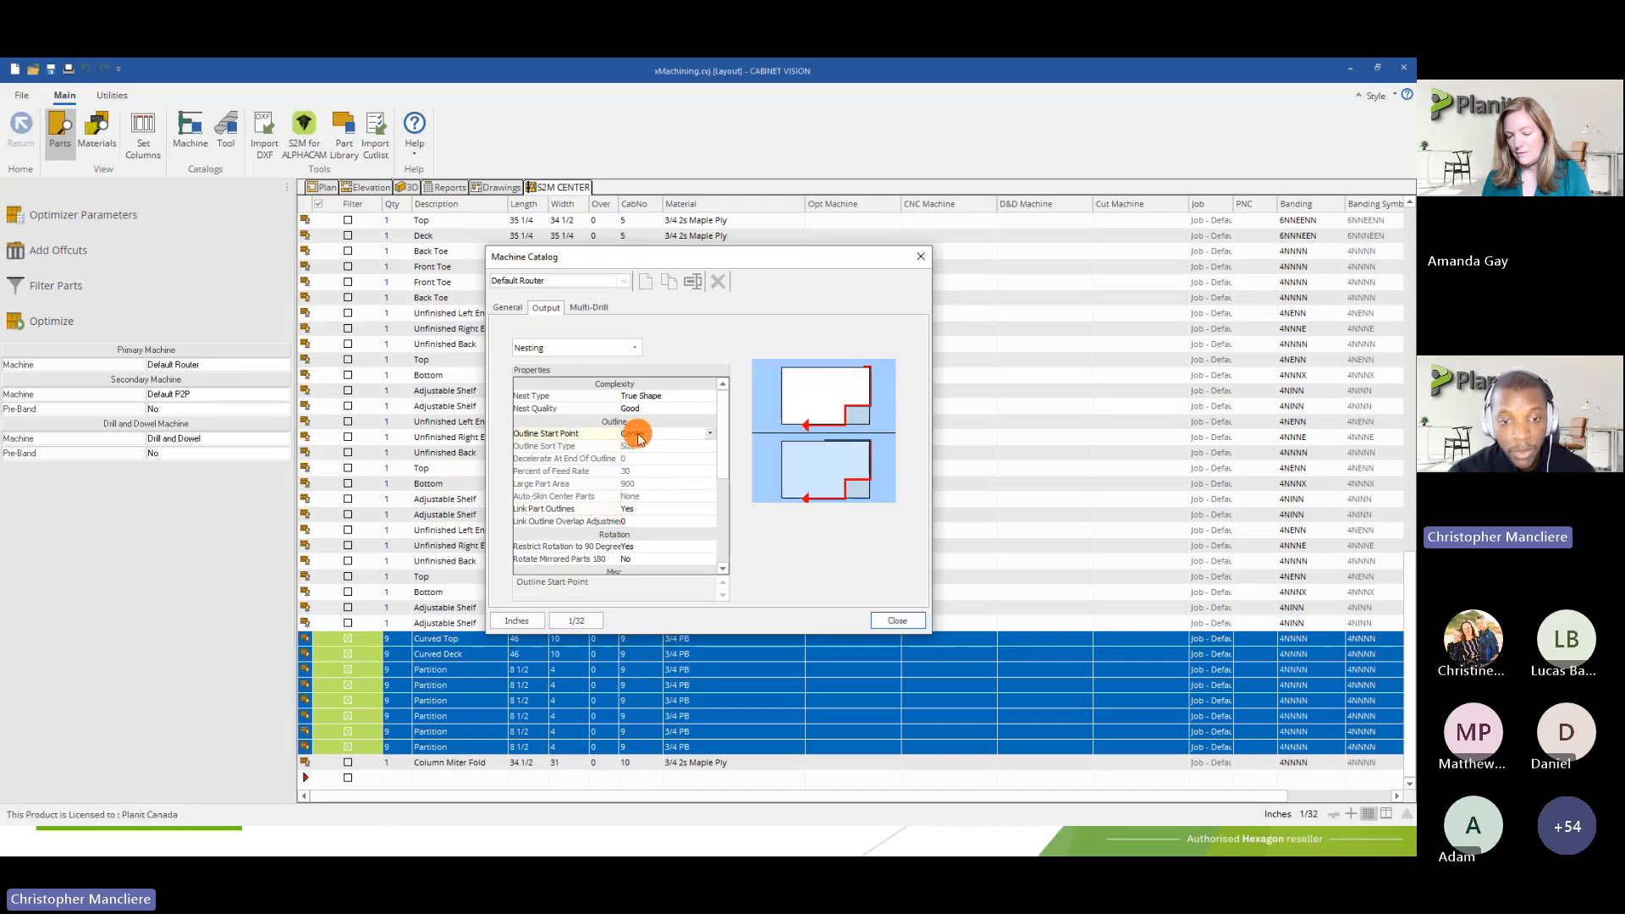
pyautogui.click(638, 436)
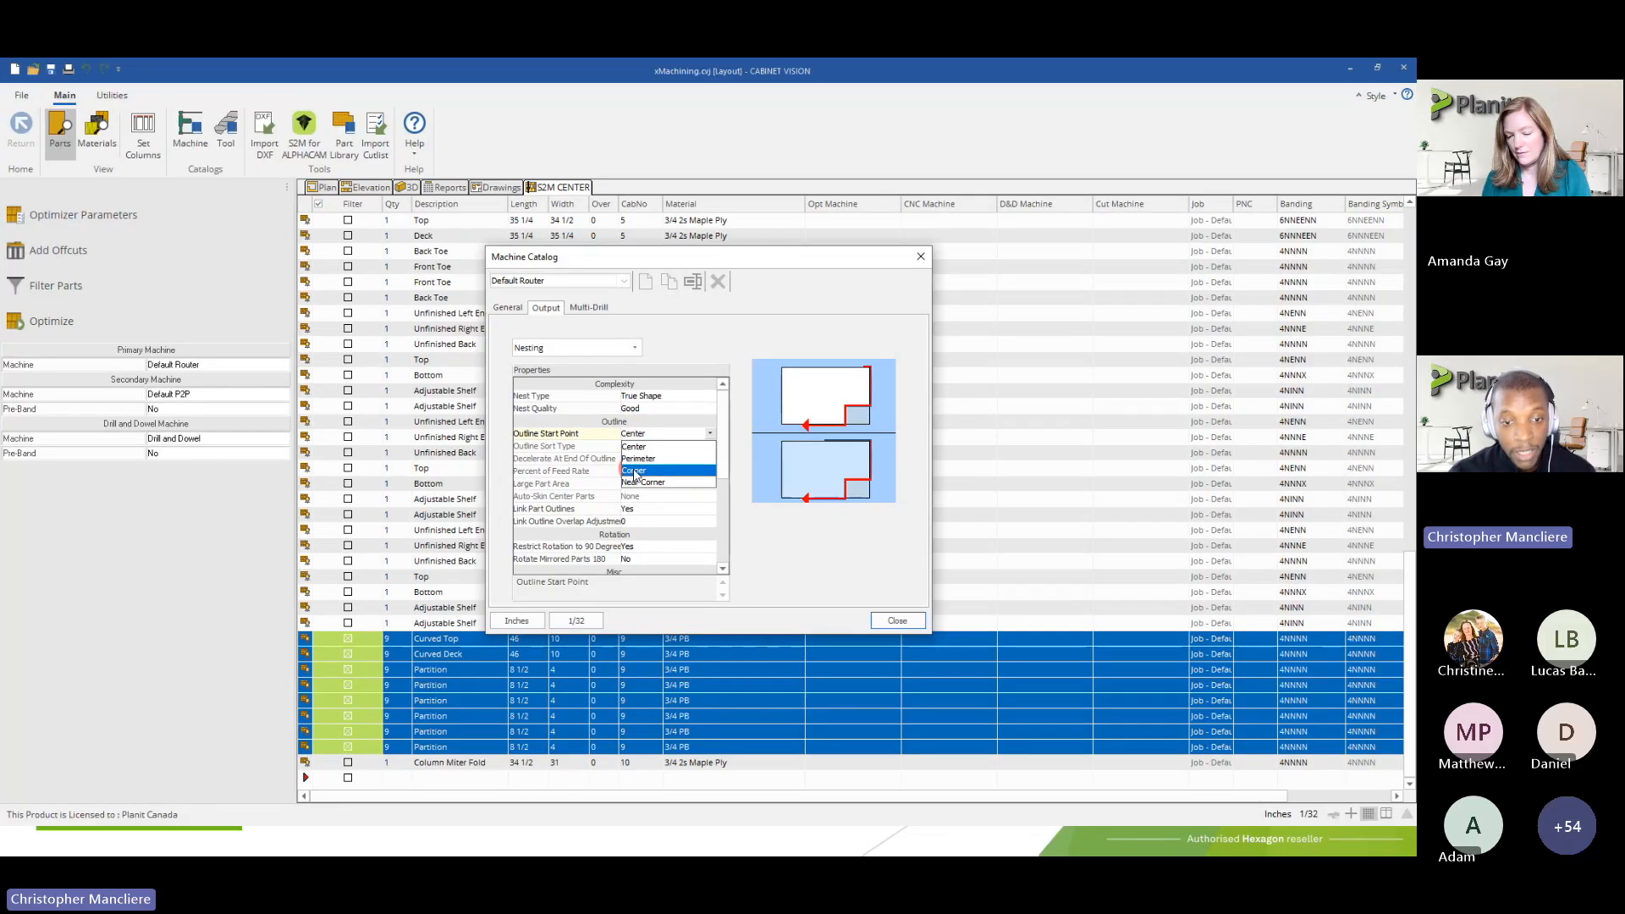
pyautogui.click(711, 435)
pyautogui.click(712, 438)
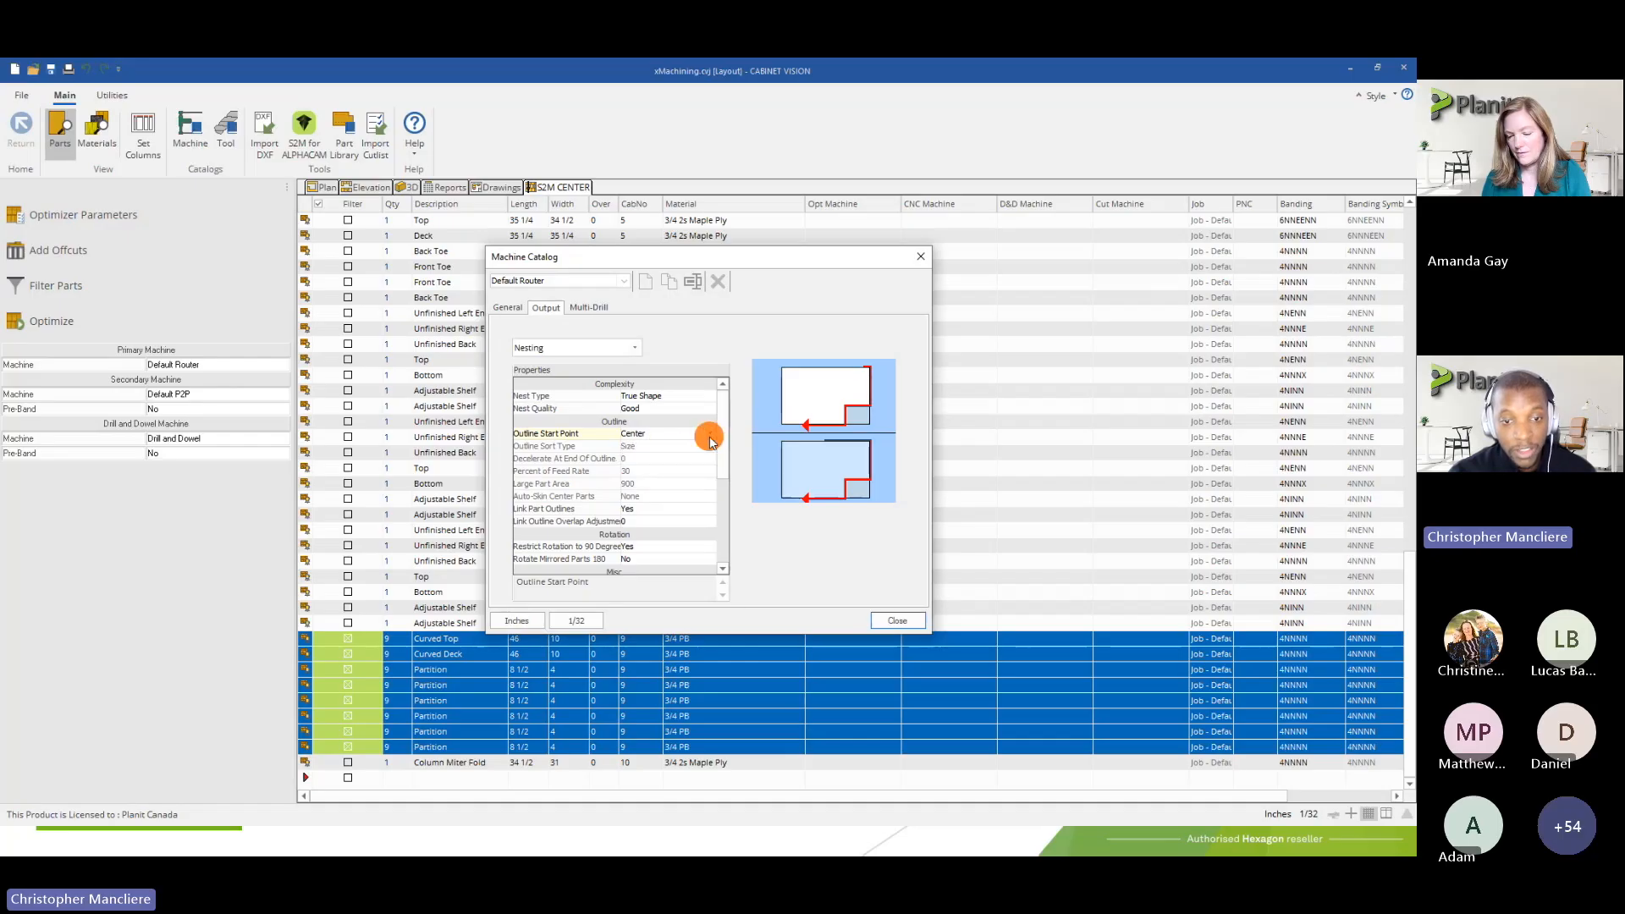
pyautogui.click(633, 437)
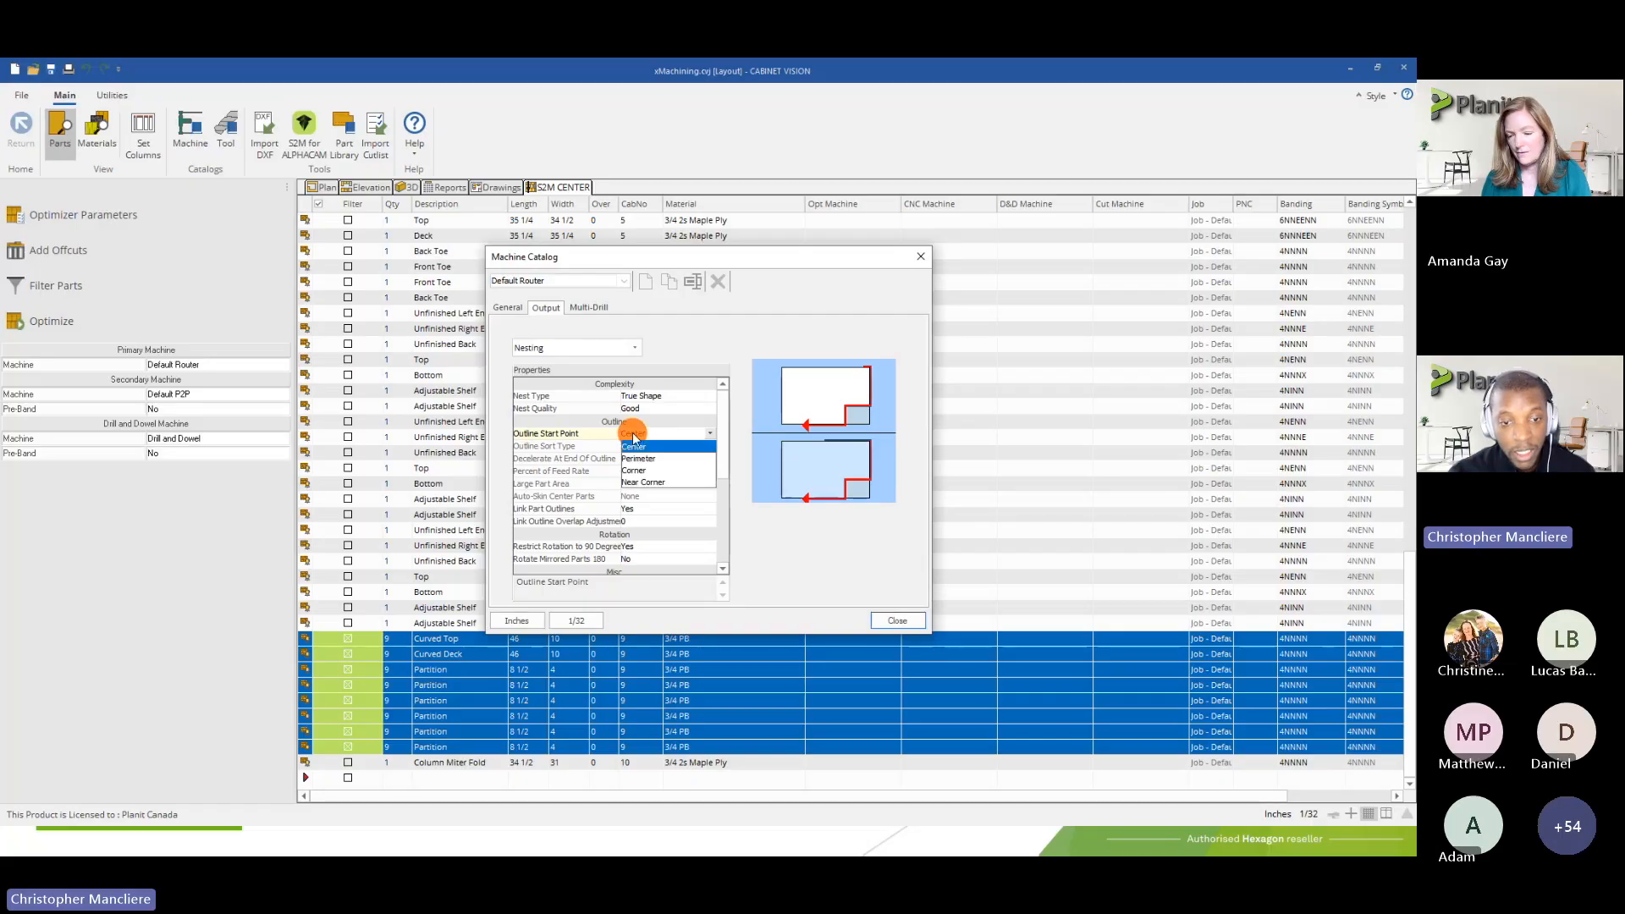
pyautogui.click(628, 444)
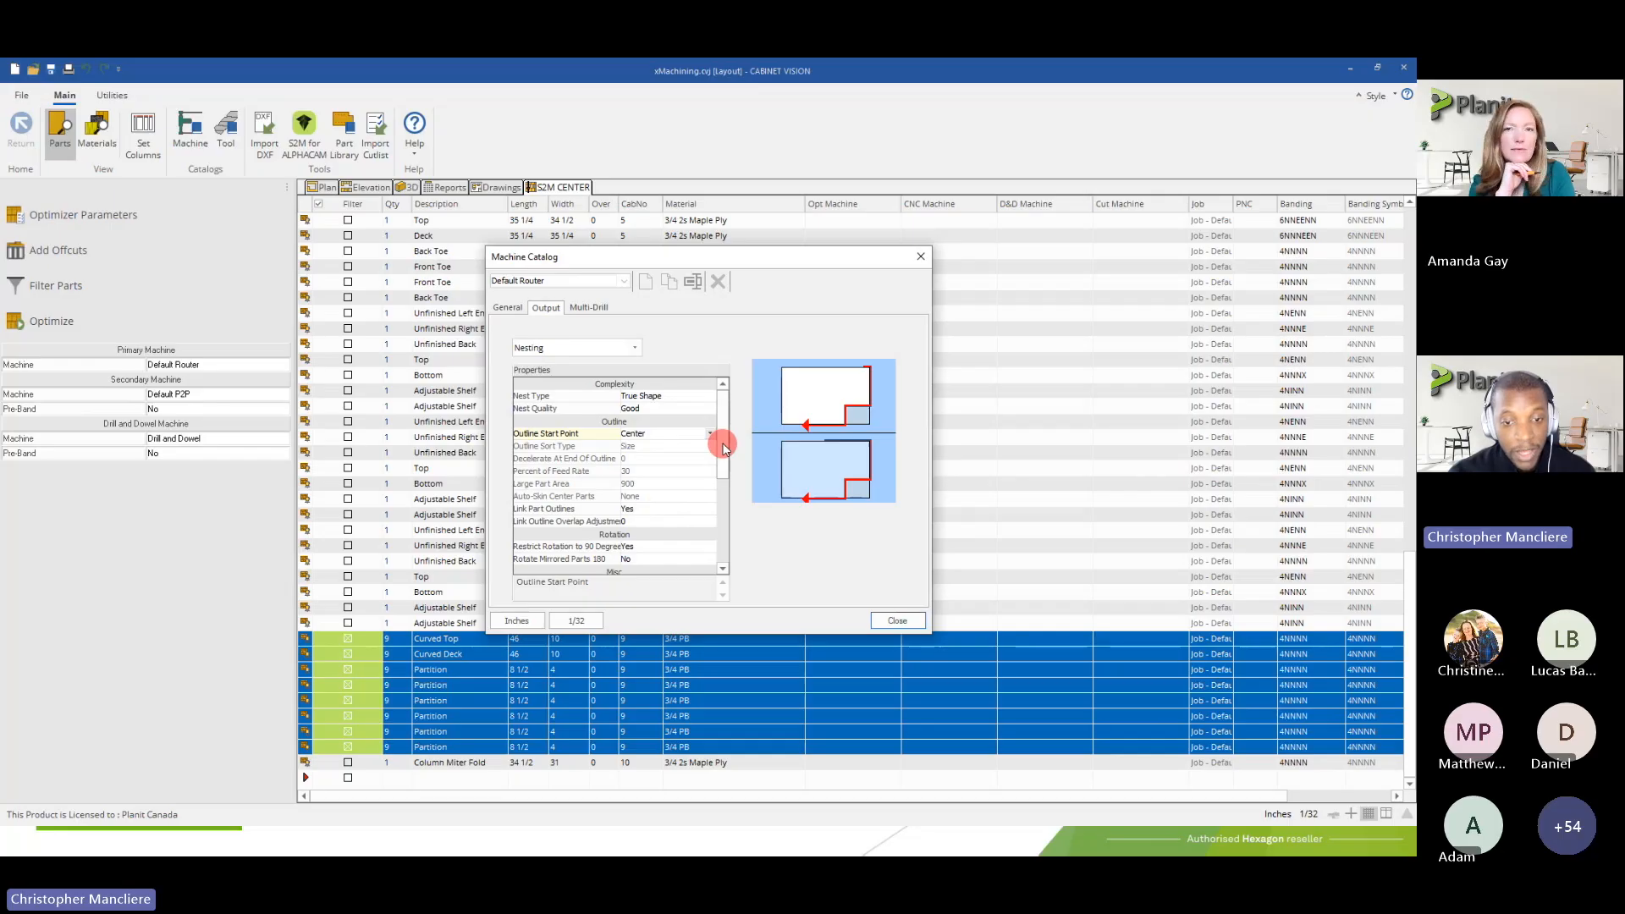
# Look through the Rotation and Misc nesting properties and inspect the Offcuts setting
pyautogui.scroll(-1, 724, 449)
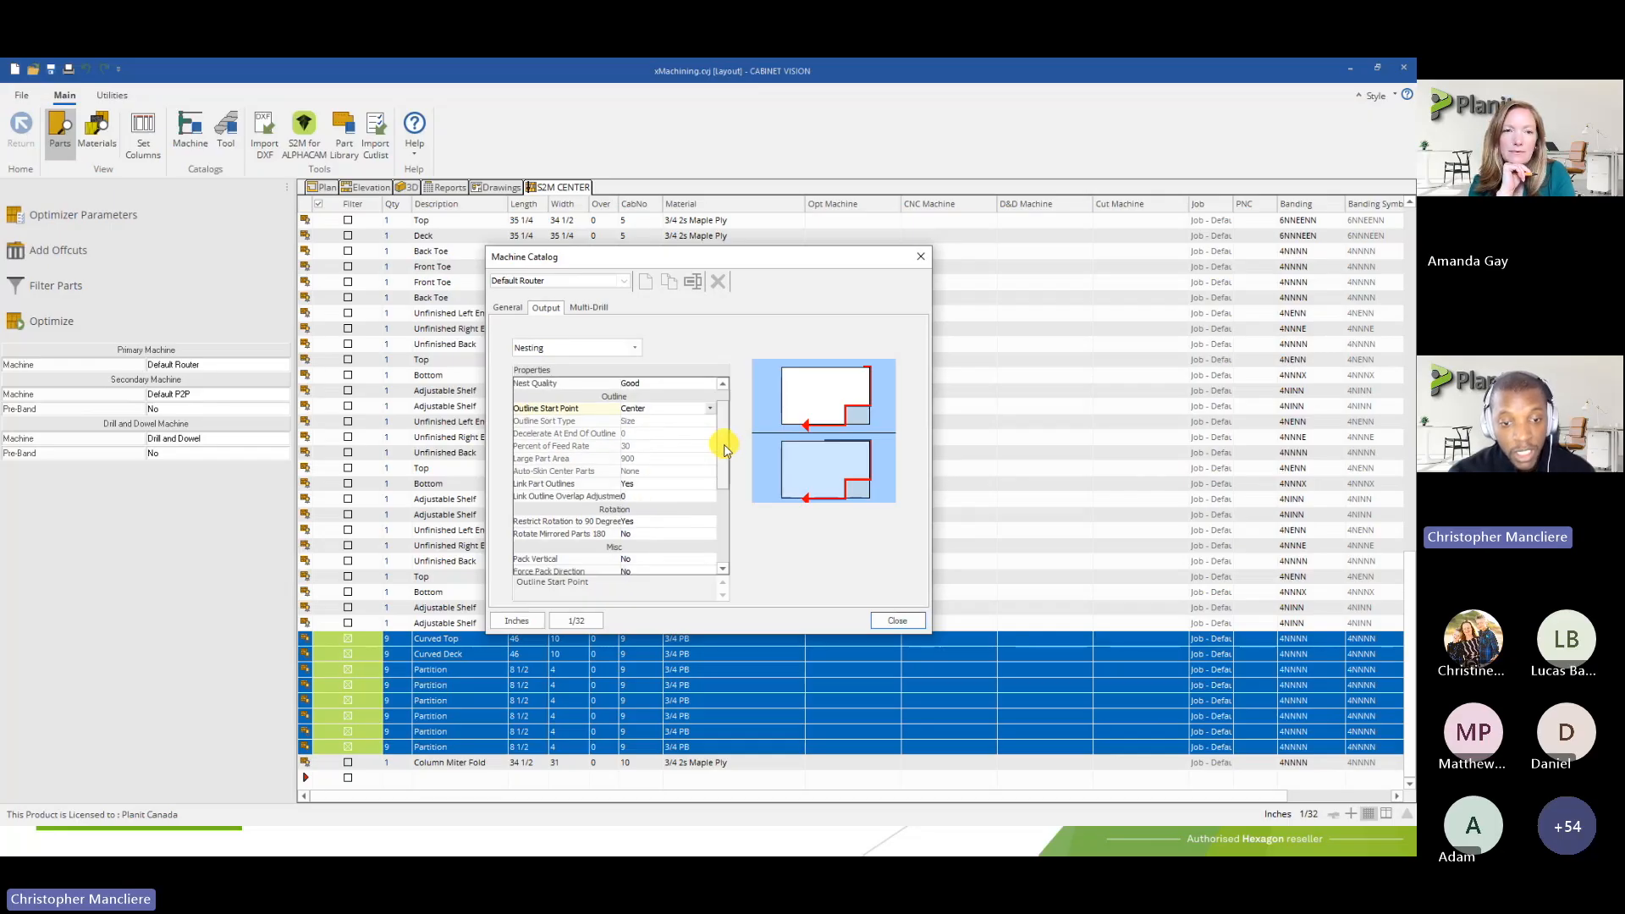
pyautogui.moveTo(724, 449); pyautogui.dragTo(726, 443)
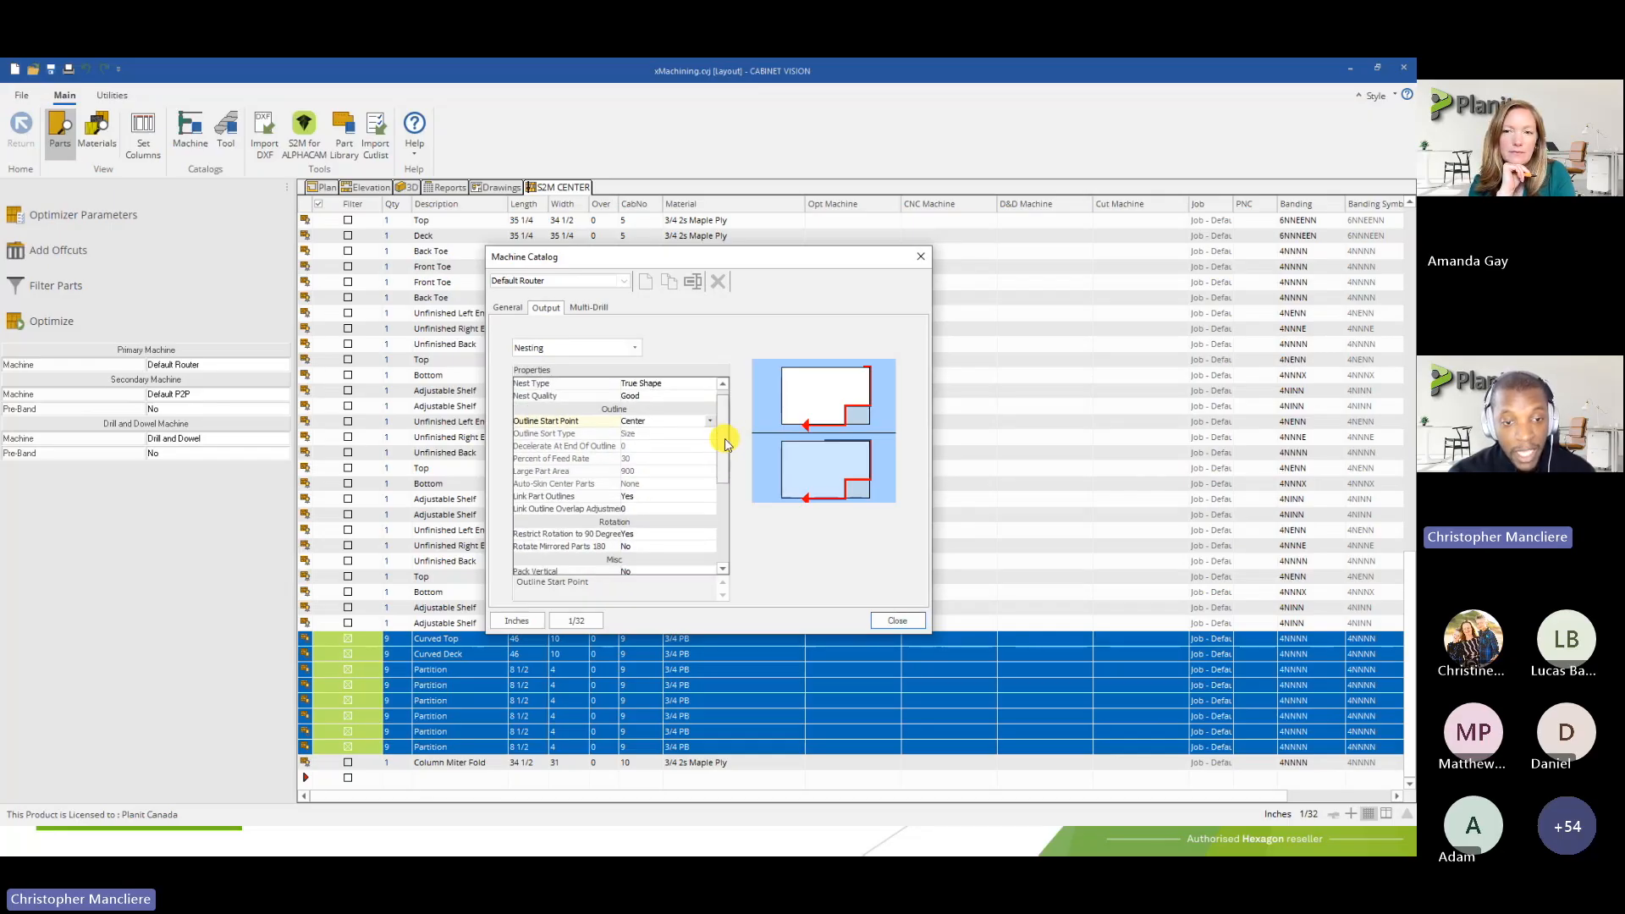
pyautogui.scroll(-2, 725, 444)
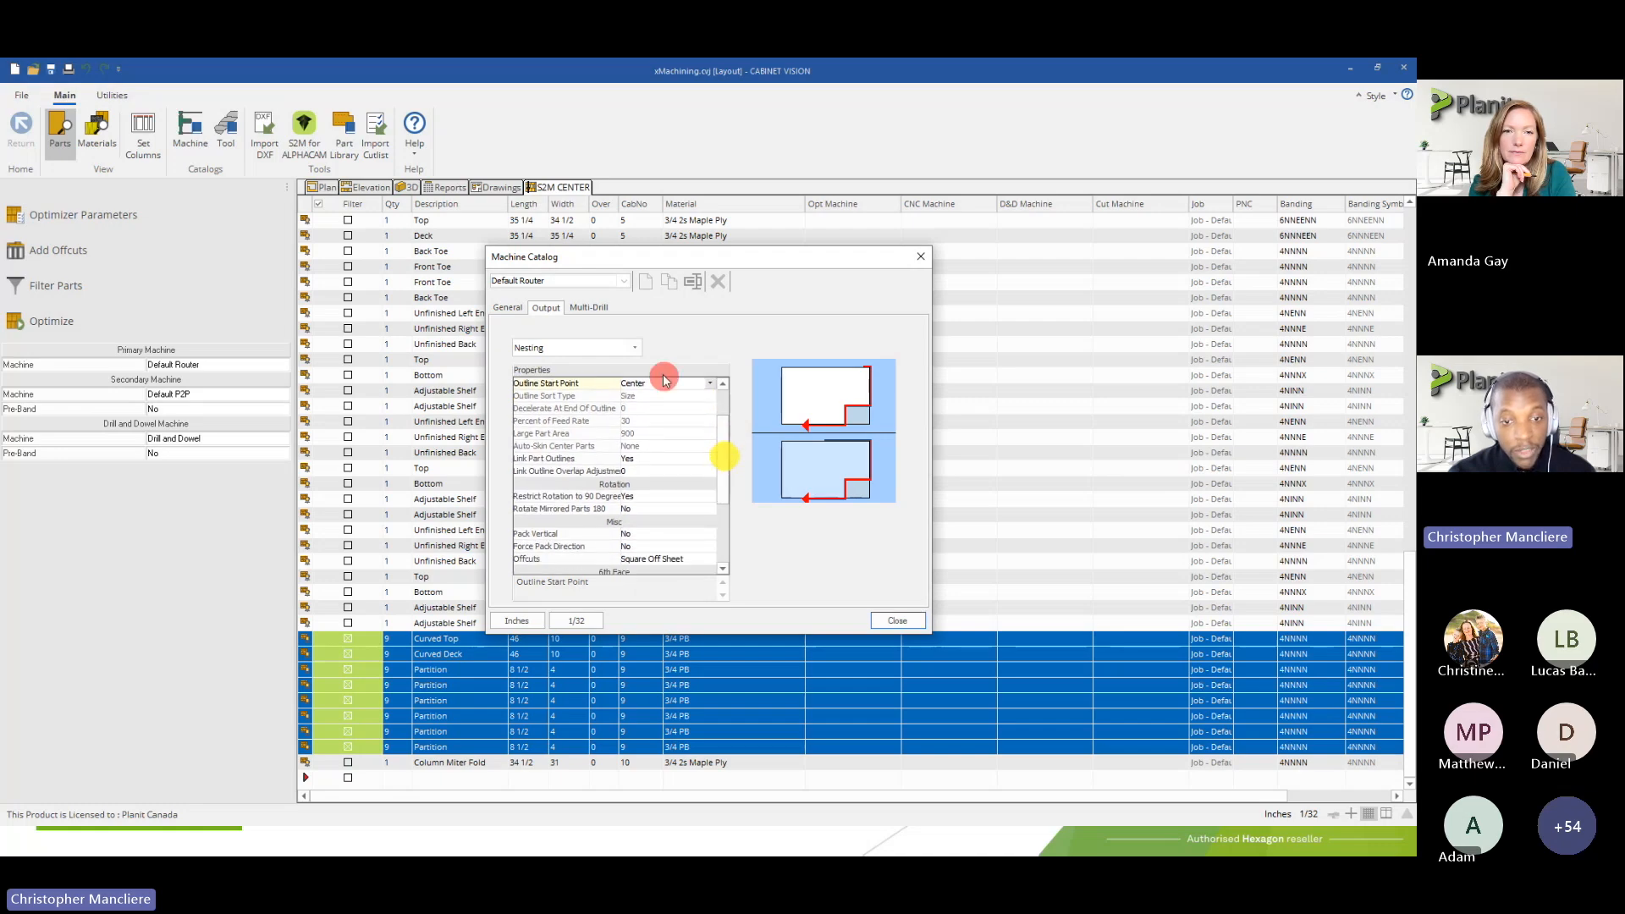
pyautogui.moveTo(724, 430); pyautogui.dragTo(725, 454)
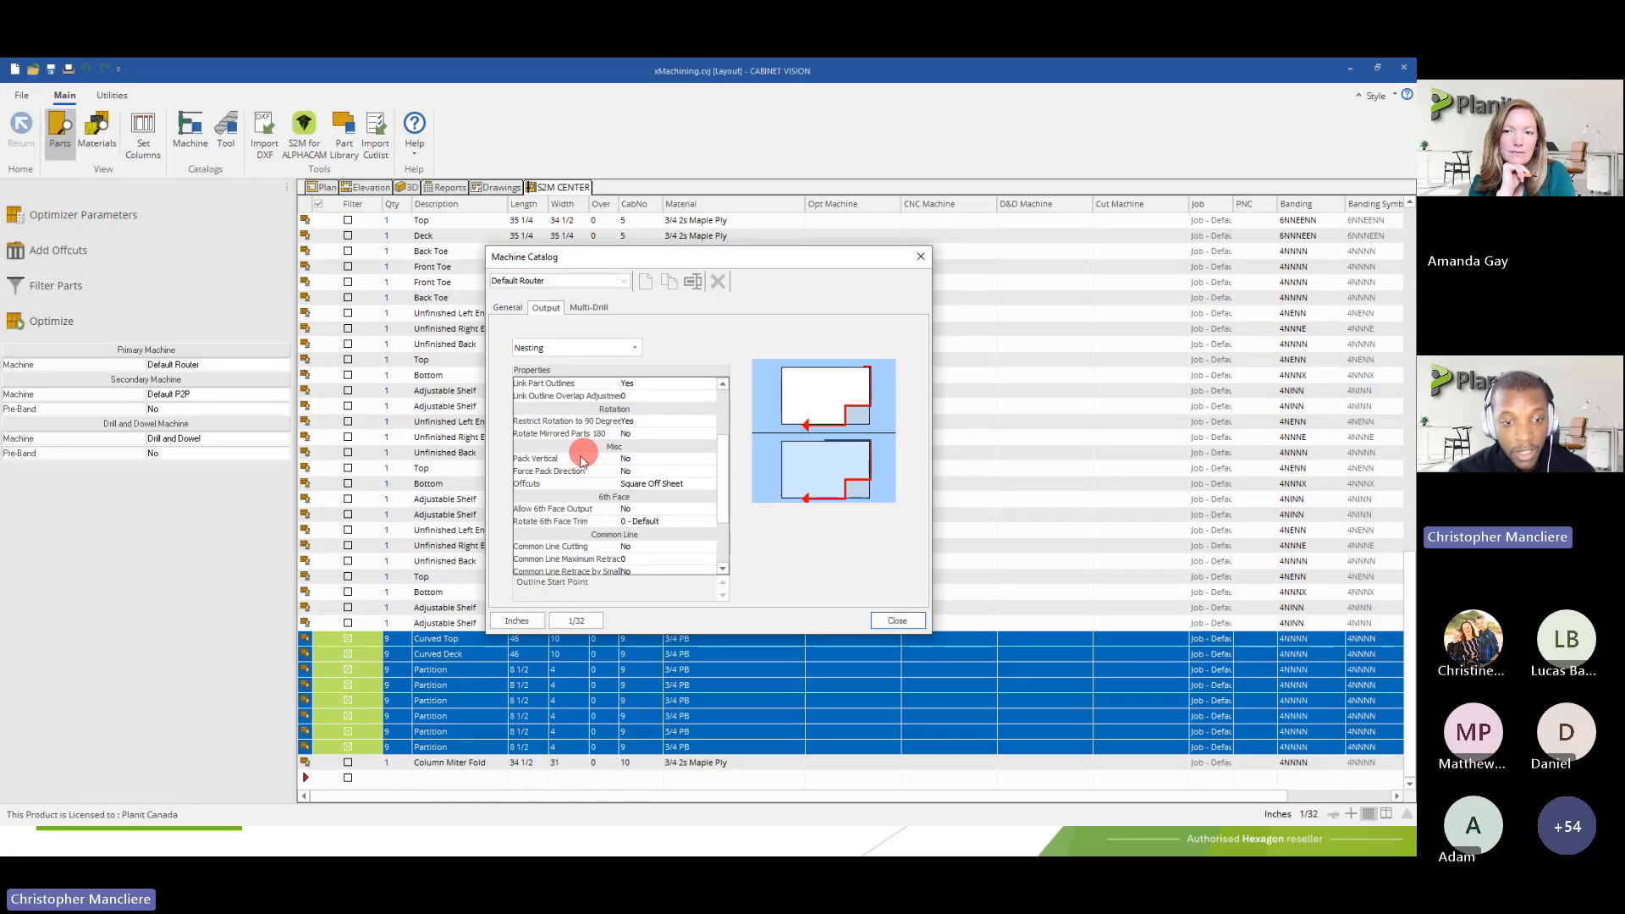
pyautogui.click(533, 483)
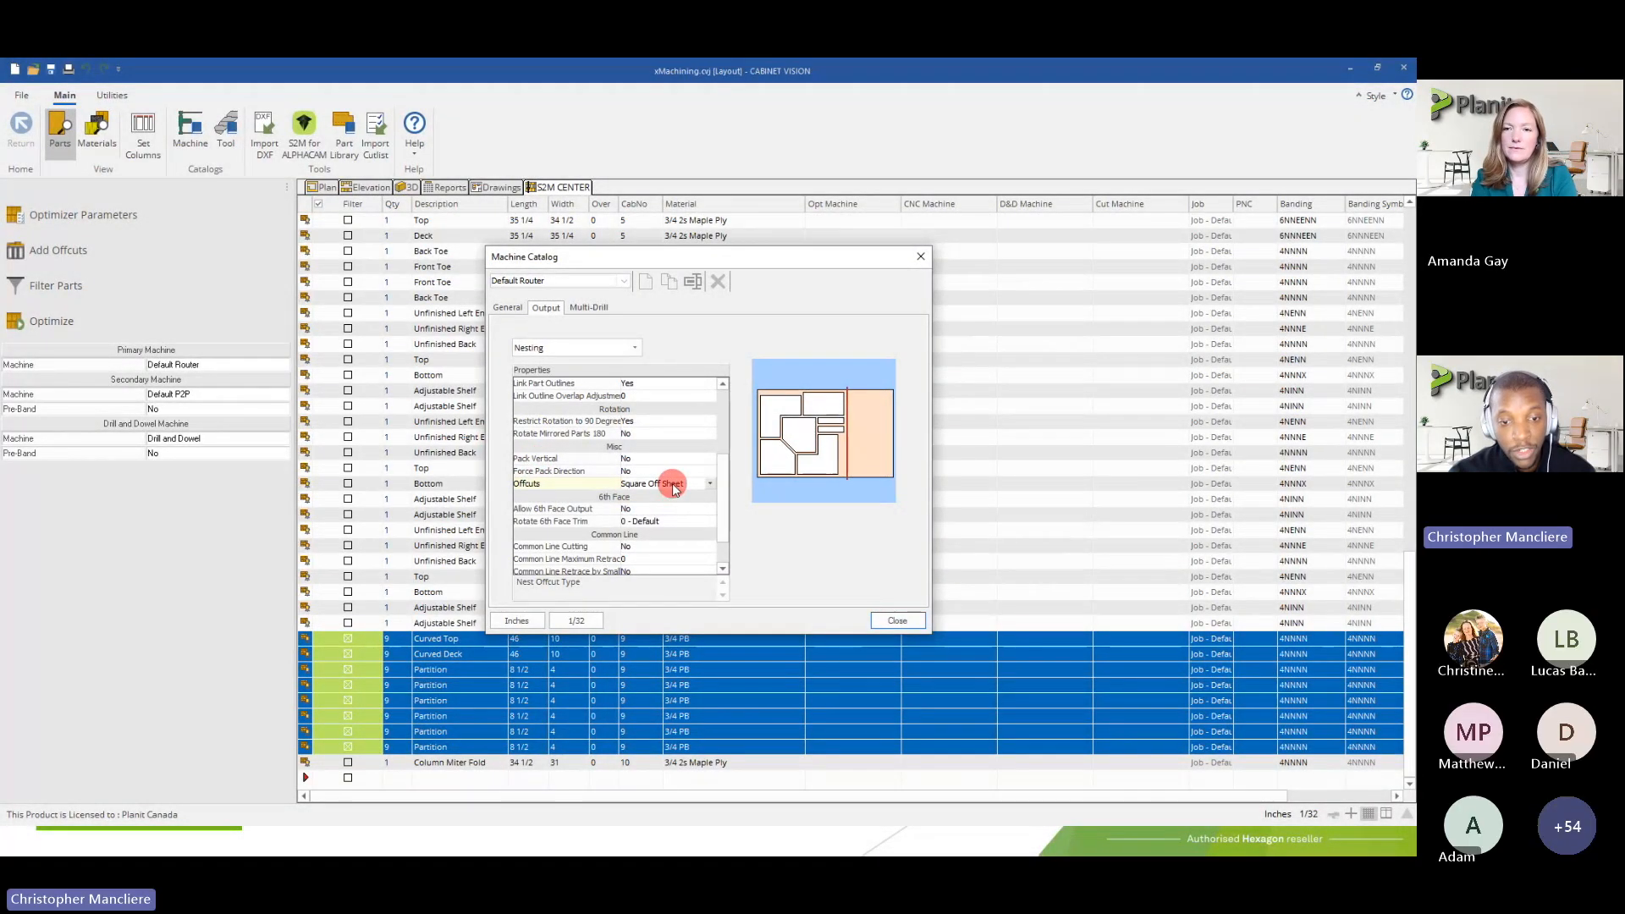
# Review the available Offcuts options in the Nesting properties and set Offcuts to Outline Offcuts
pyautogui.click(672, 484)
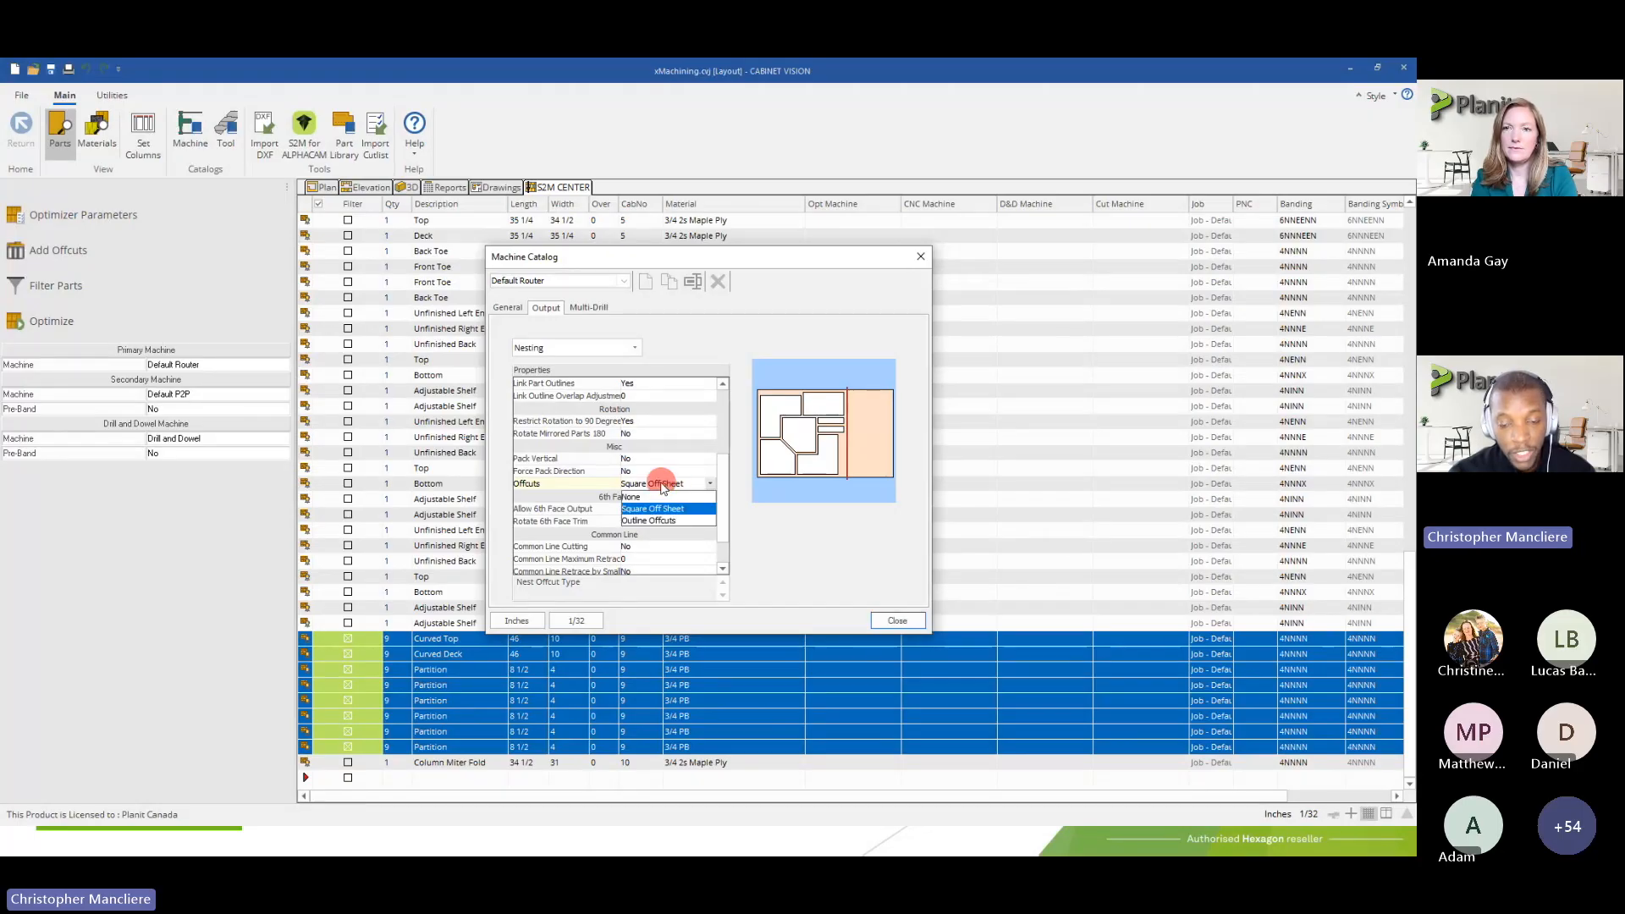
pyautogui.click(662, 485)
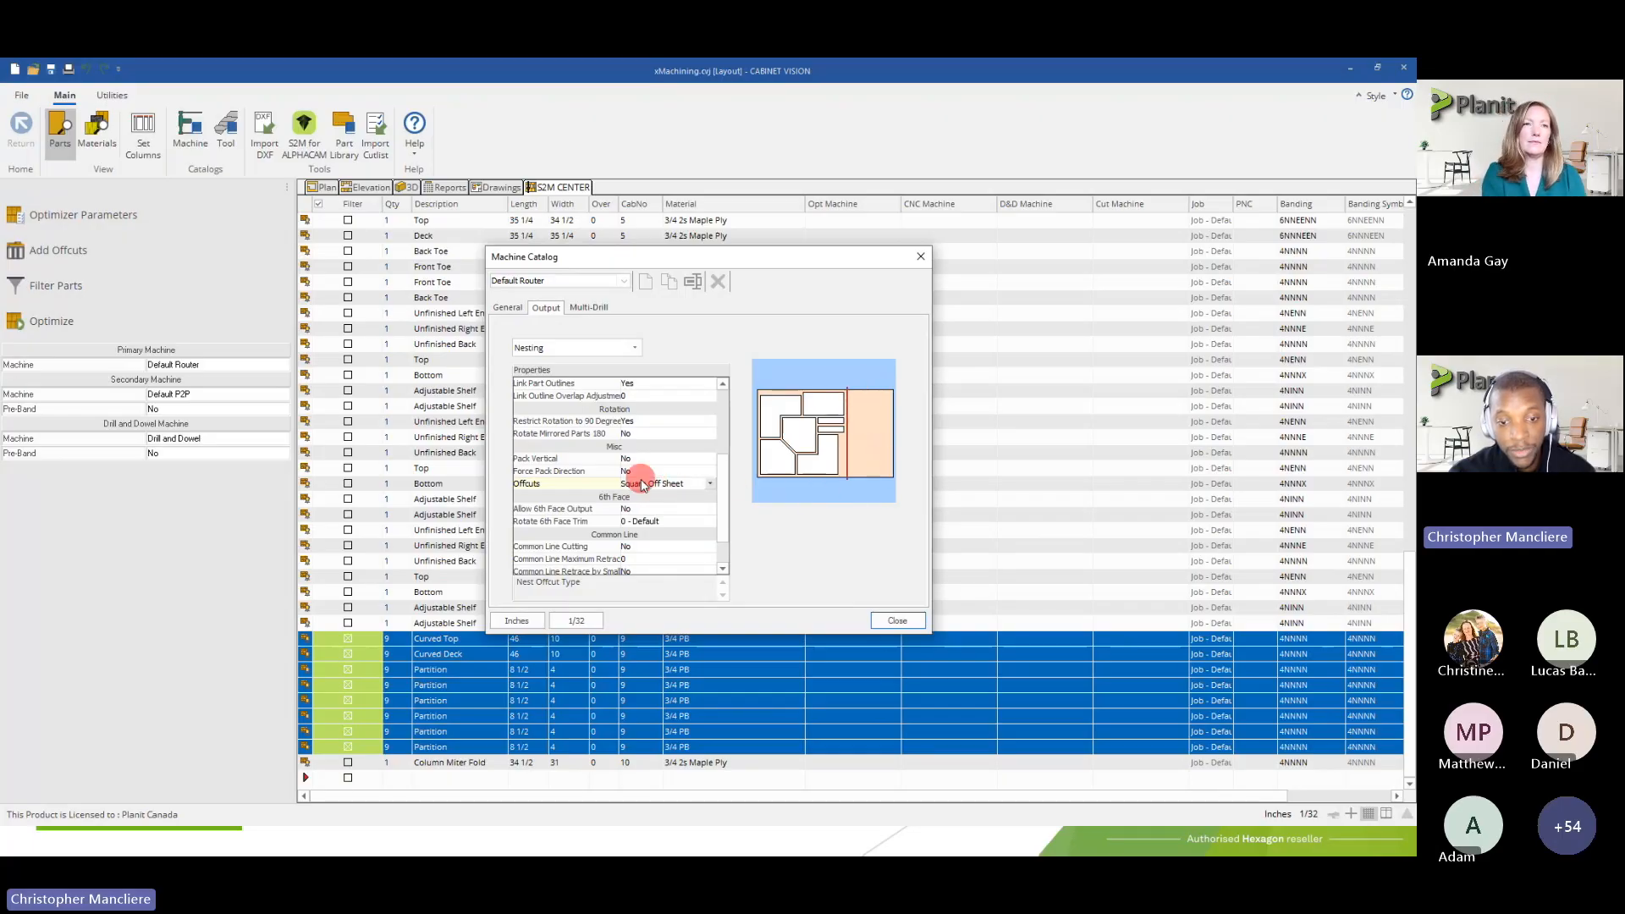
pyautogui.click(688, 483)
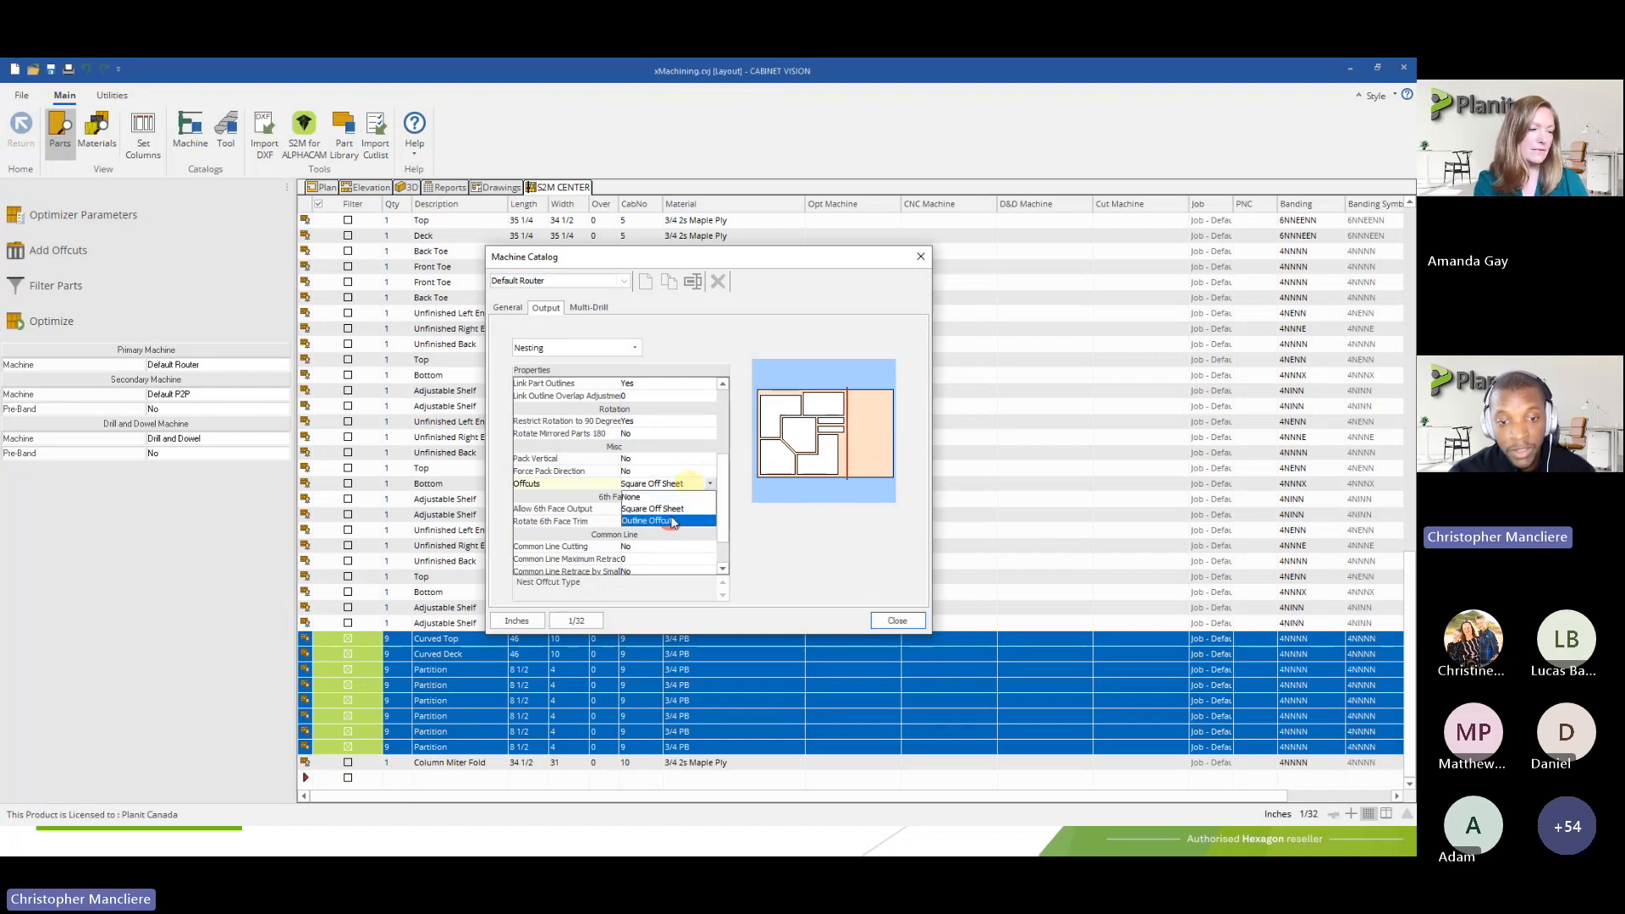
pyautogui.click(673, 521)
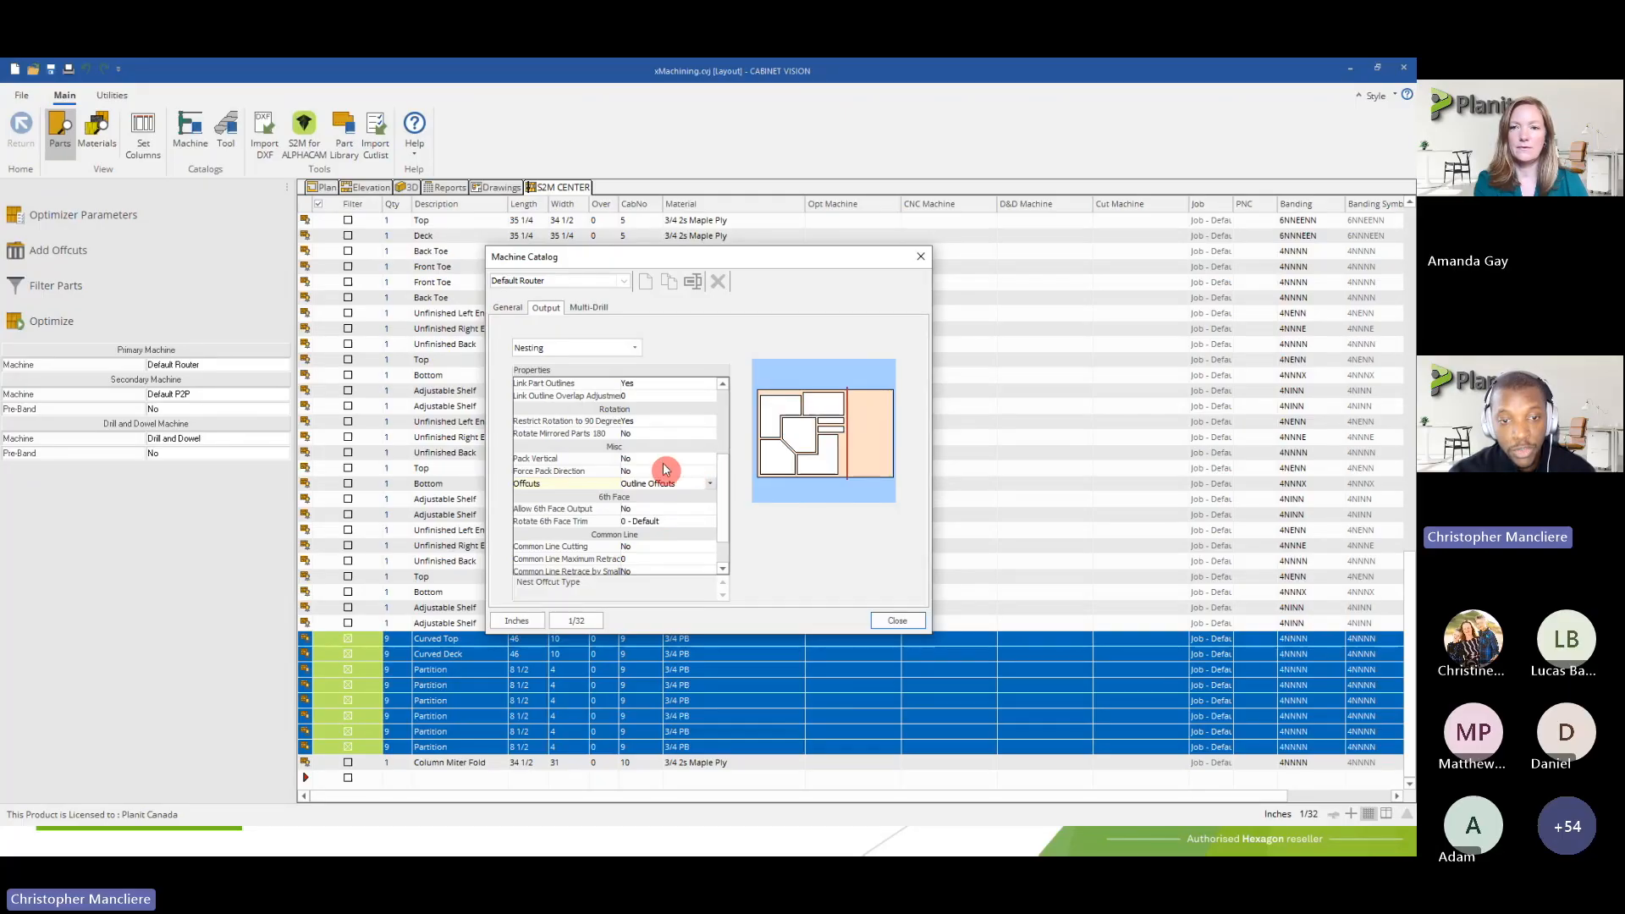
# Show the Default Router's Margin output properties and inspect the Margin Top setting for offcuts
pyautogui.click(621, 349)
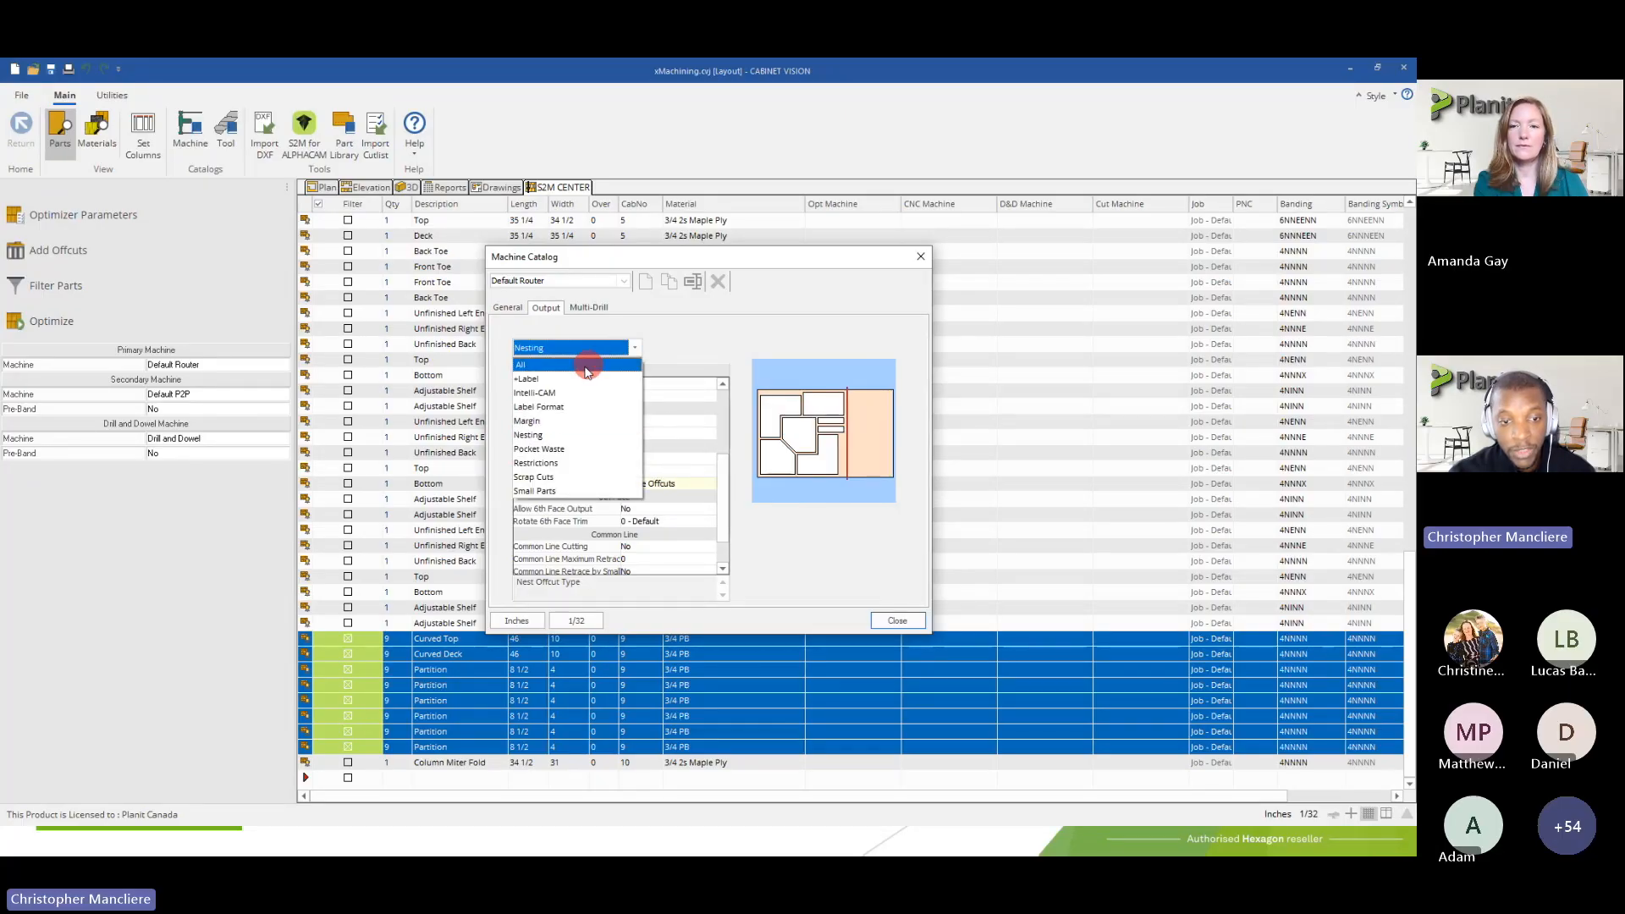
pyautogui.click(546, 421)
pyautogui.click(637, 533)
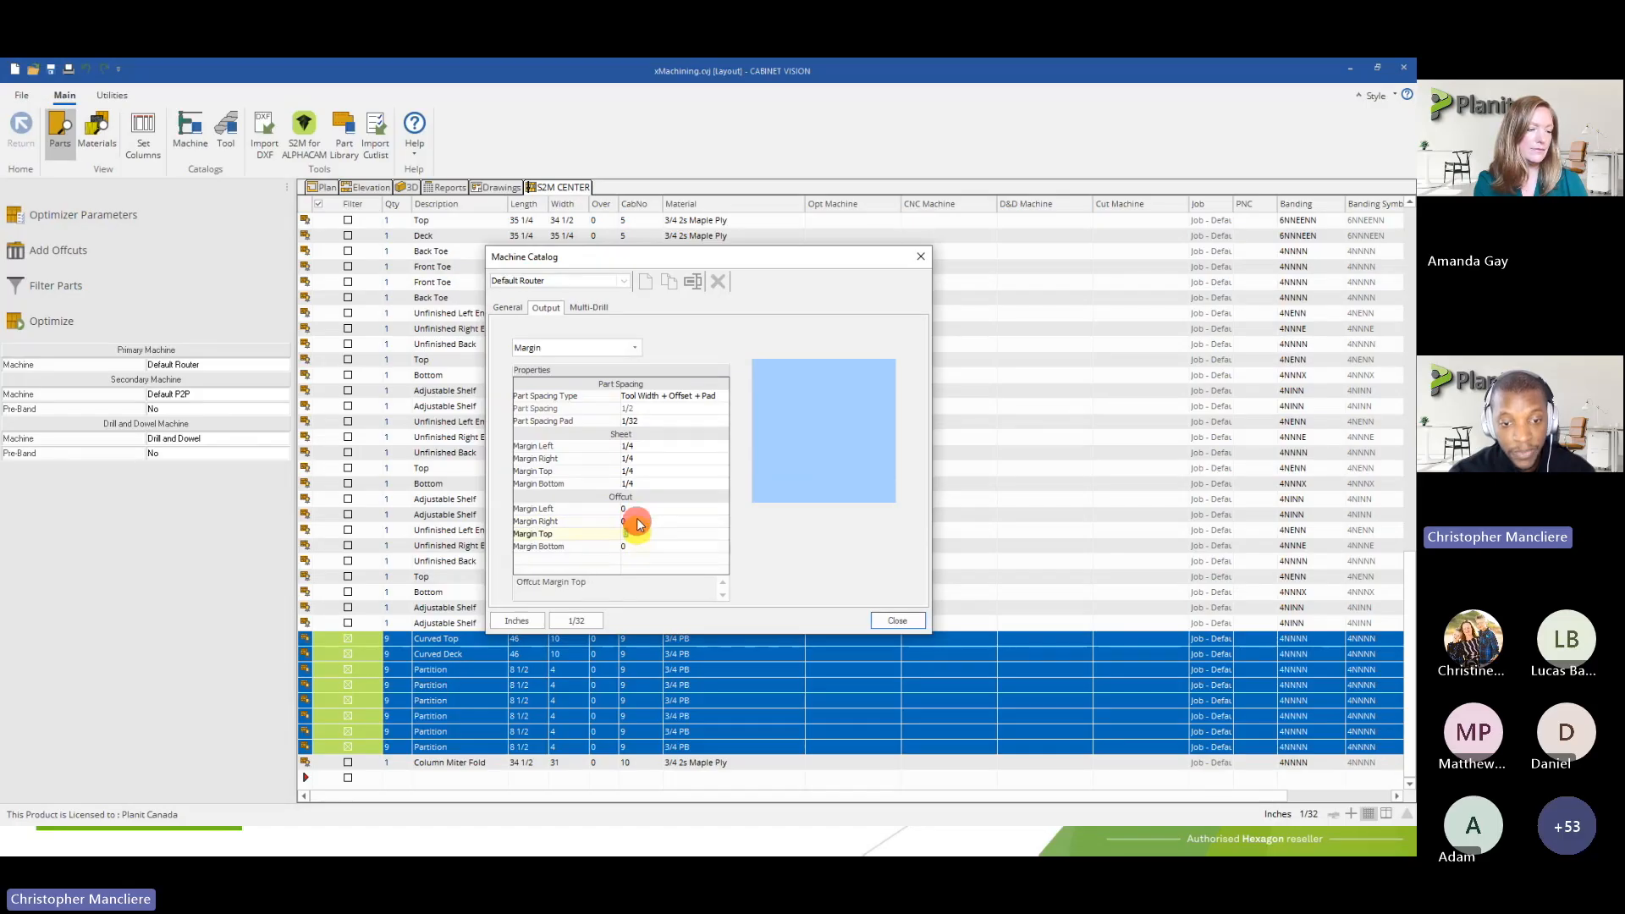
# Return to the Nesting output properties and set Offcuts back to Square Off Sheet
pyautogui.click(616, 346)
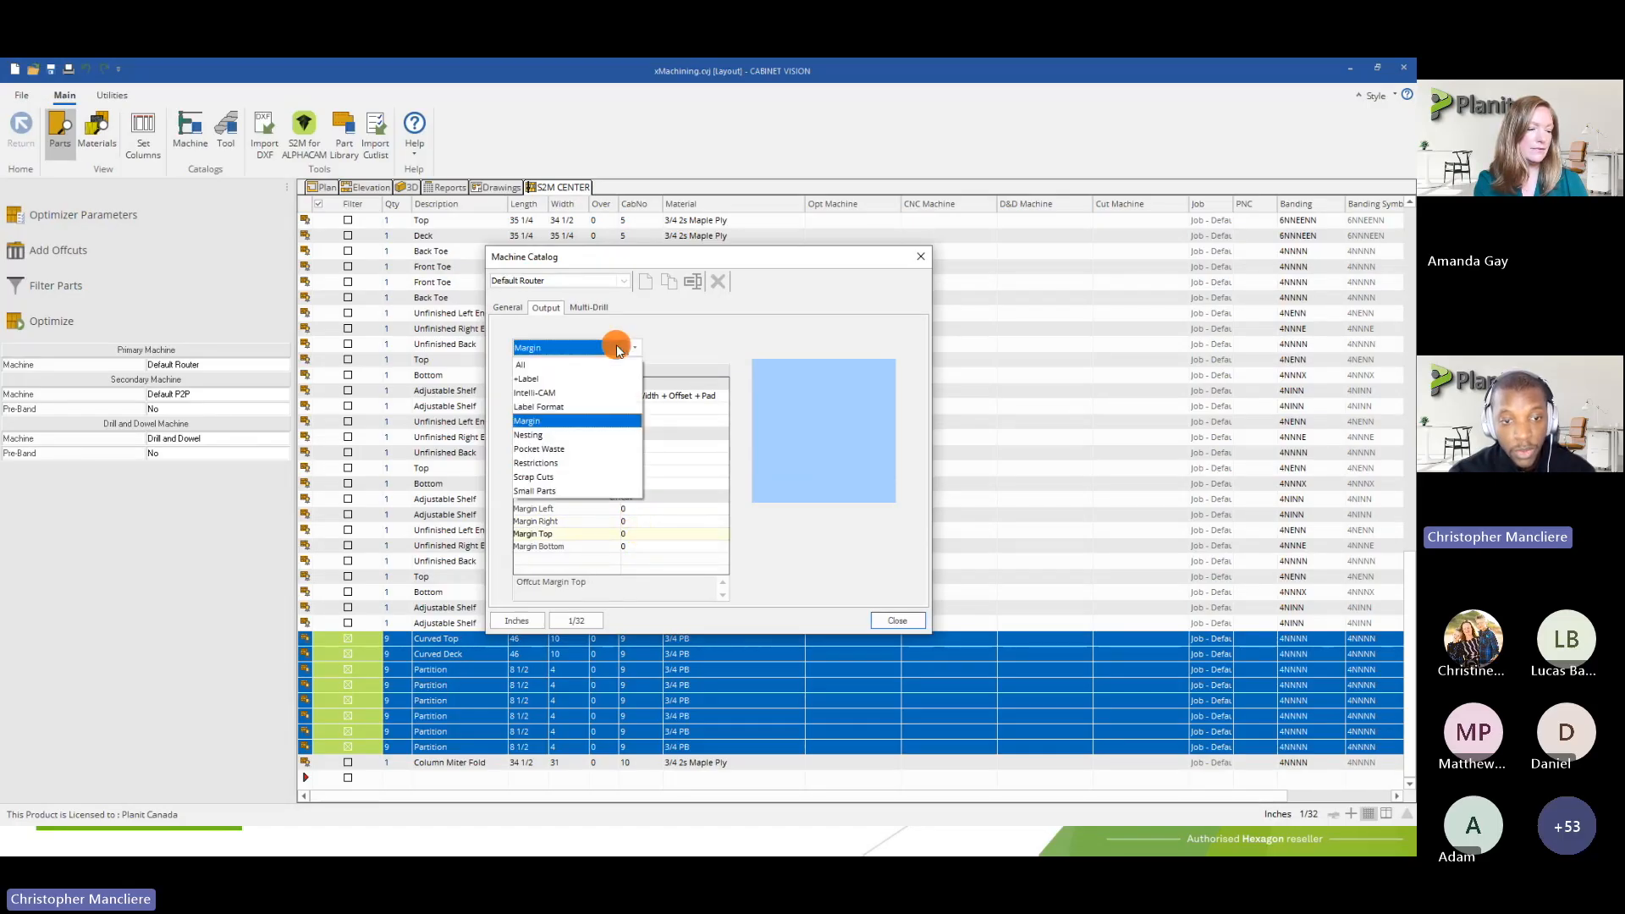
pyautogui.click(546, 427)
pyautogui.scroll(-4, 644, 489)
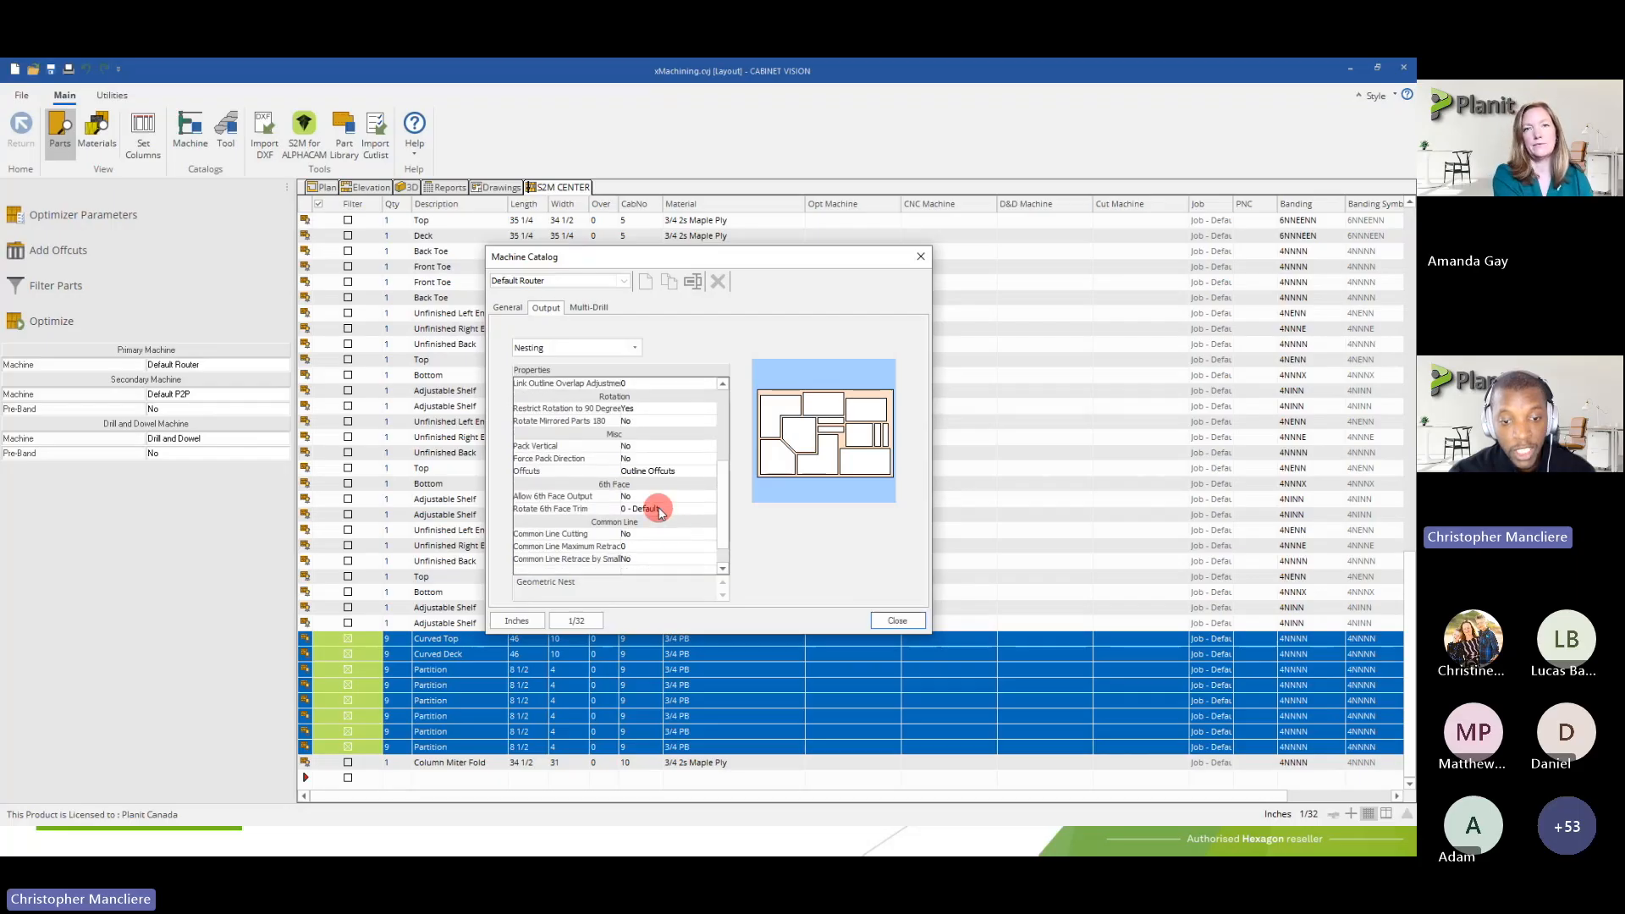
pyautogui.click(656, 468)
pyautogui.click(651, 495)
pyautogui.click(656, 476)
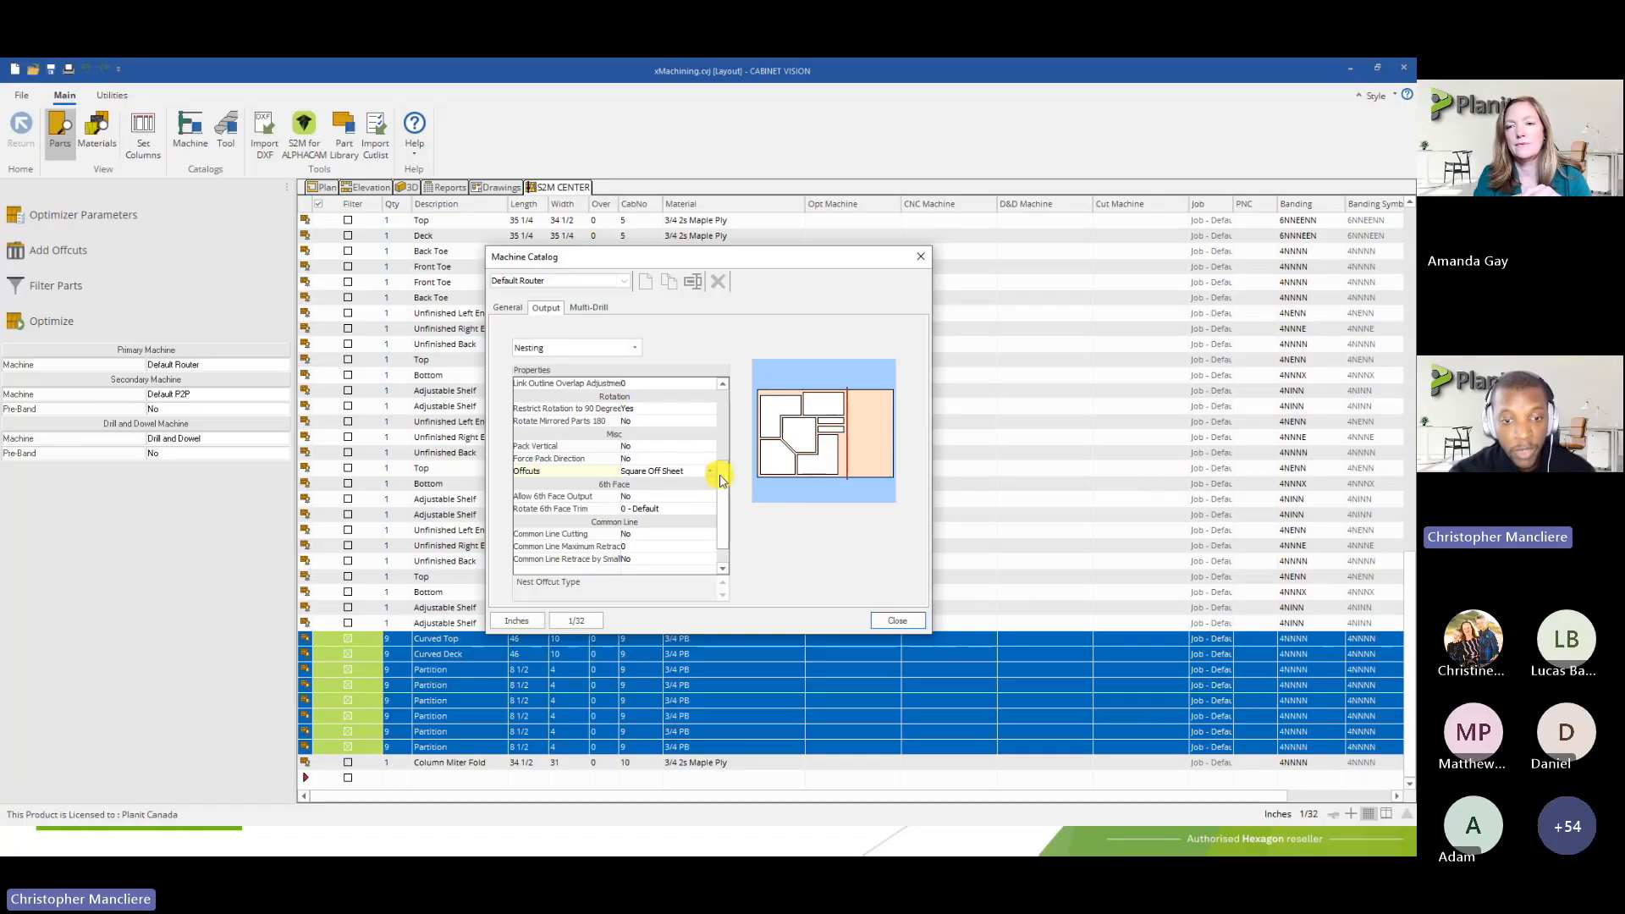
# Show the Default Router's Intelli-CAM output properties and inspect the Approach Offset
pyautogui.scroll(1, 717, 465)
pyautogui.scroll(3, 725, 457)
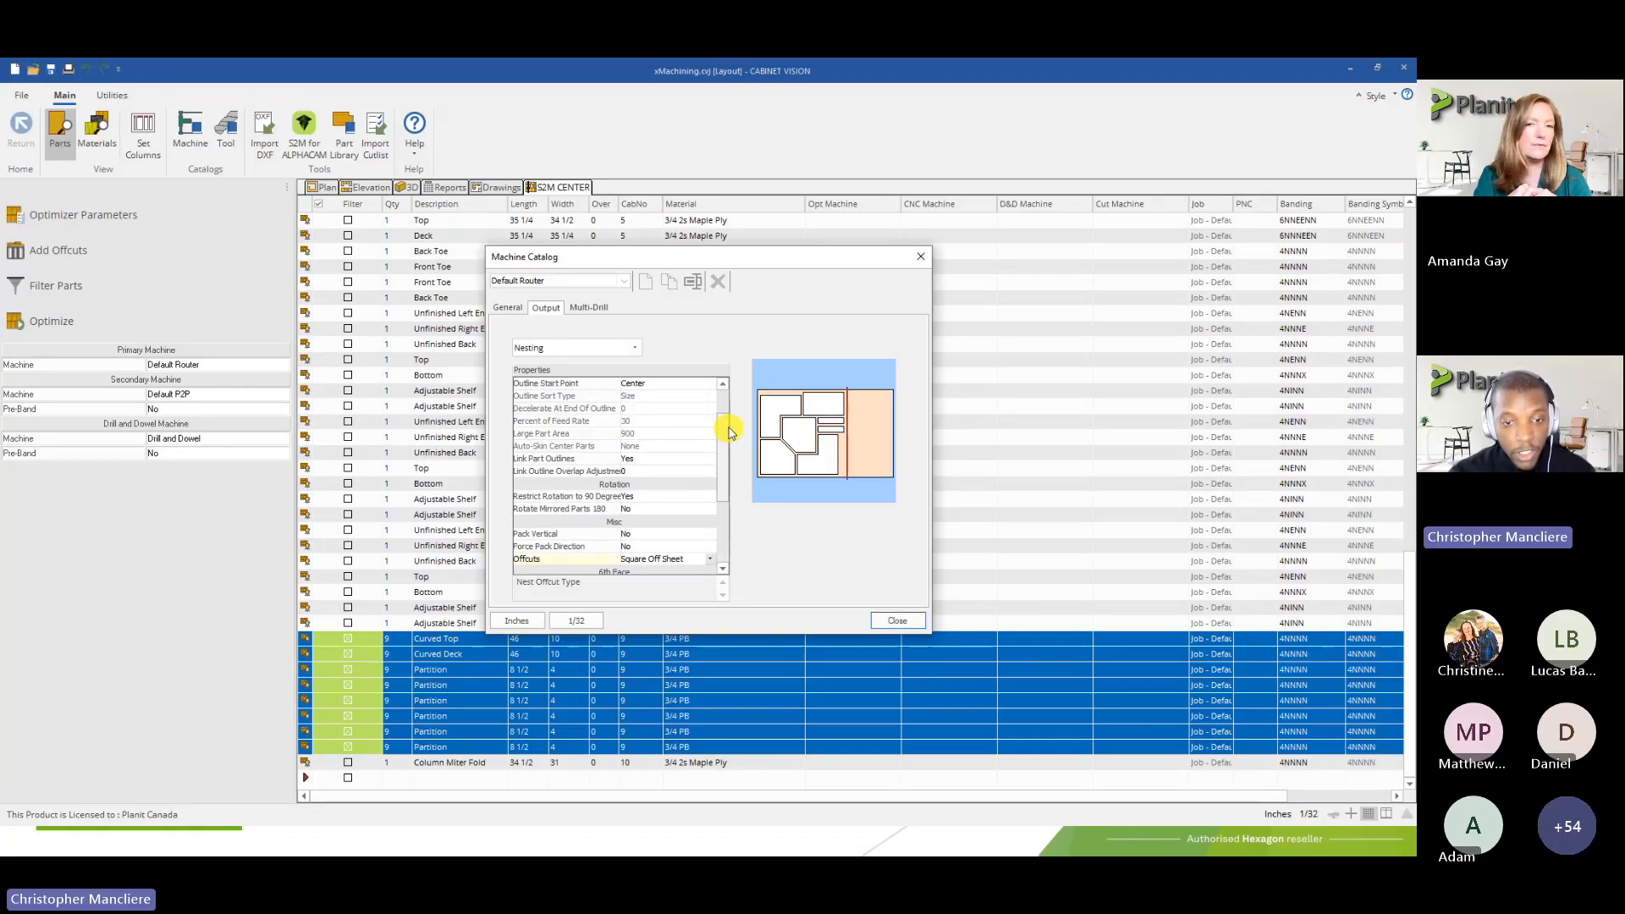
pyautogui.click(615, 349)
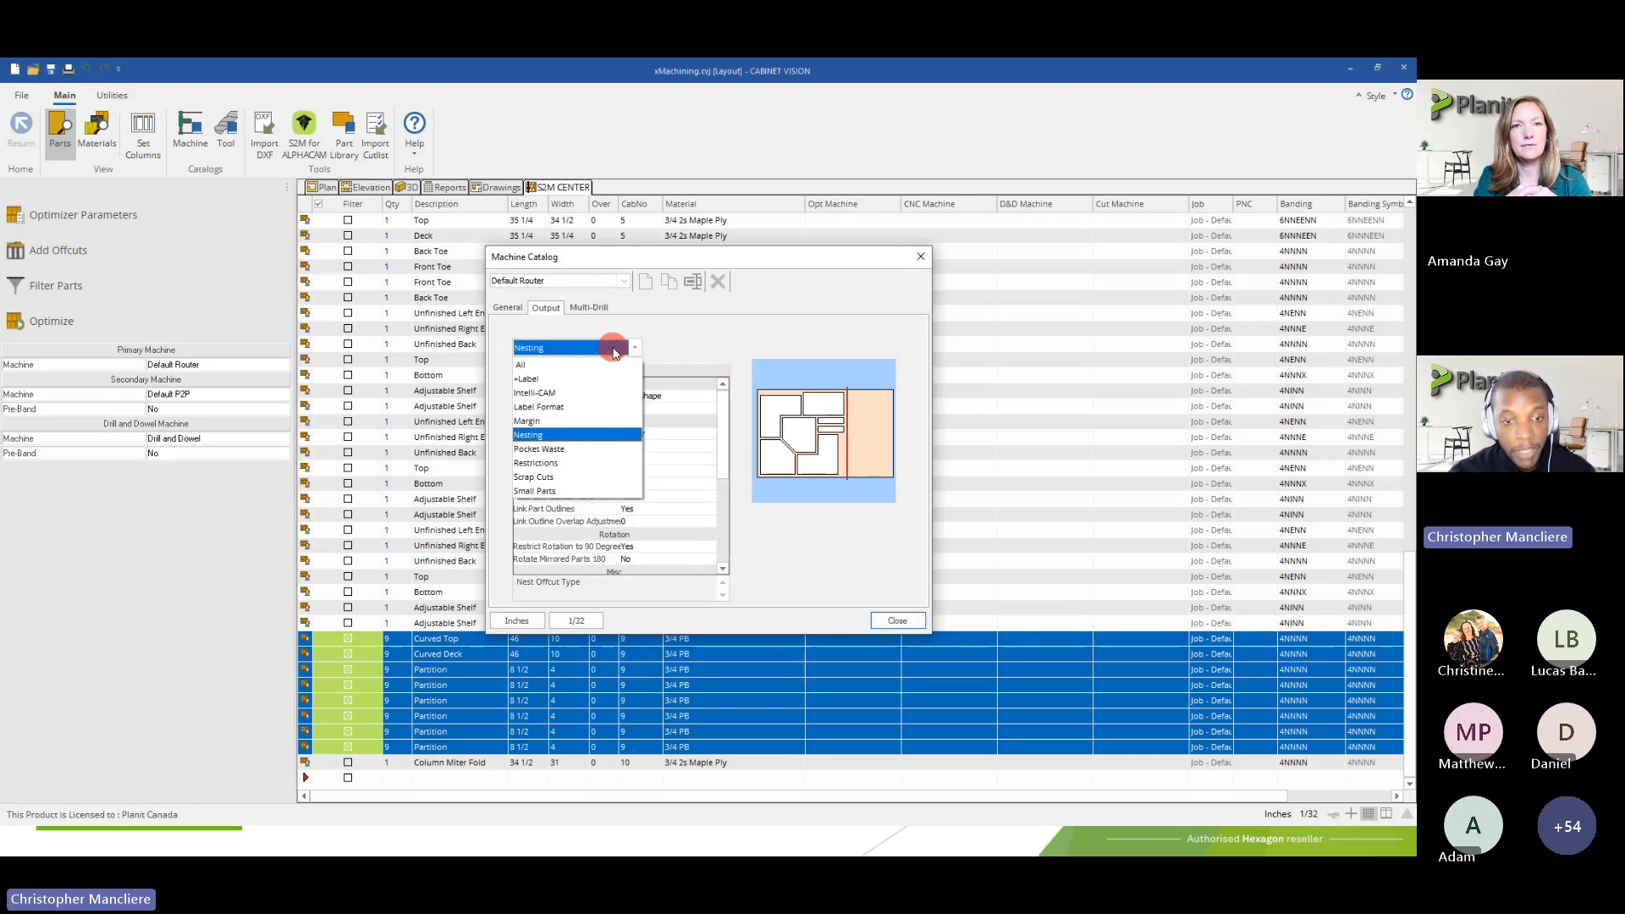
pyautogui.click(542, 393)
pyautogui.moveTo(720, 421); pyautogui.dragTo(733, 511)
pyautogui.click(640, 509)
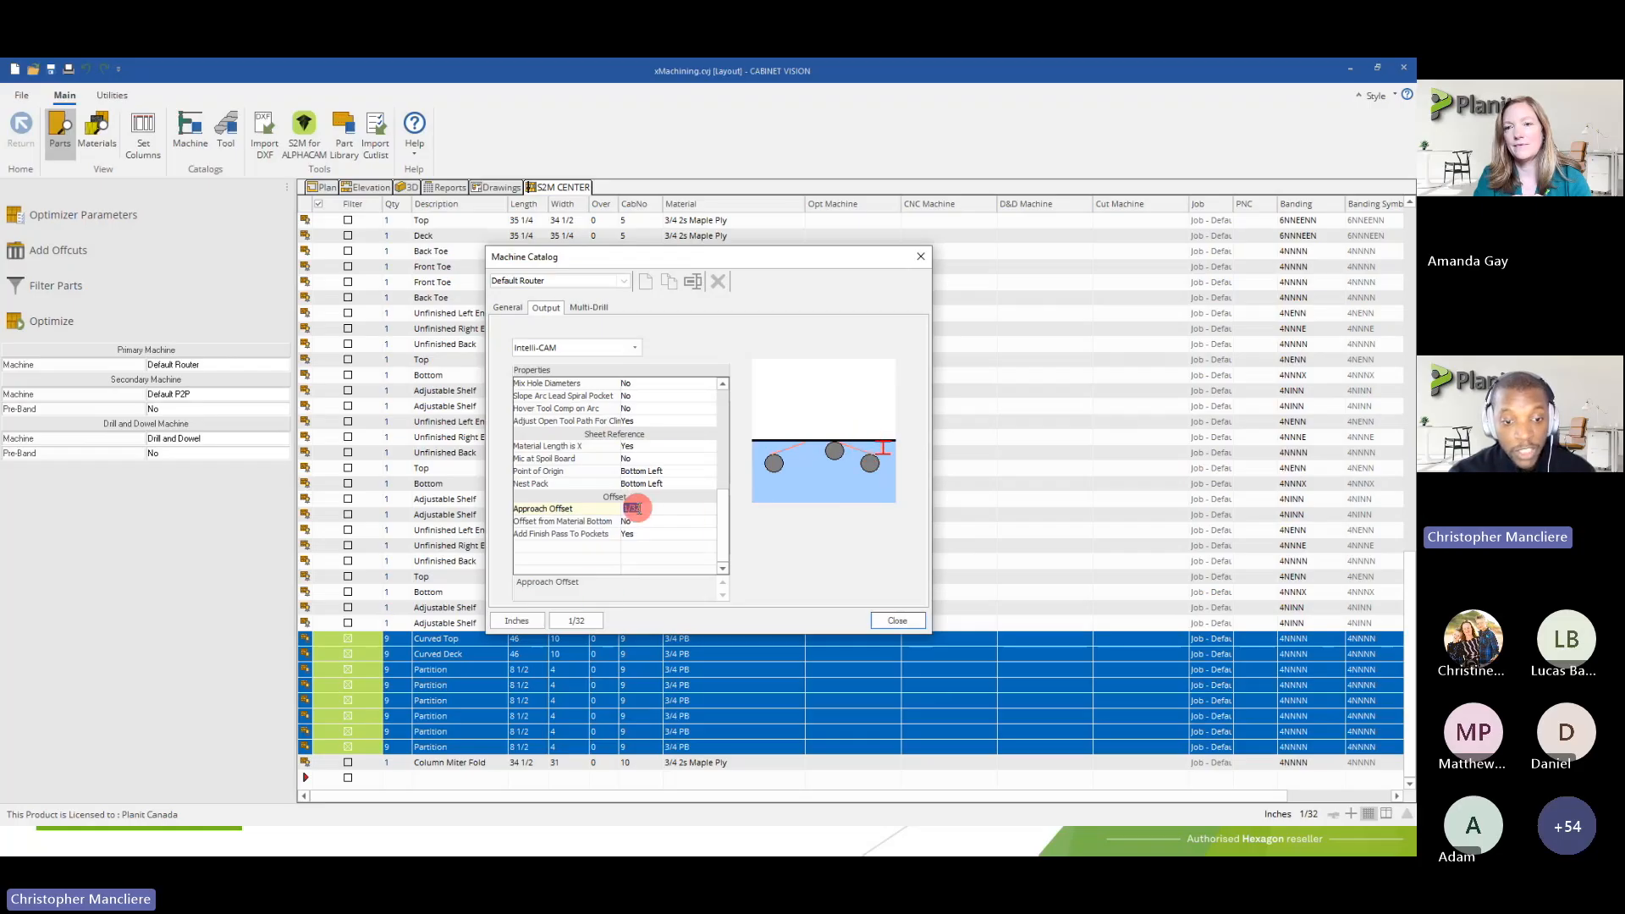
# Switch the Machine Catalog's display units to mm with 1.001 precision and inspect the Intelli-CAM Approach Offset in millimetres
pyautogui.click(517, 619)
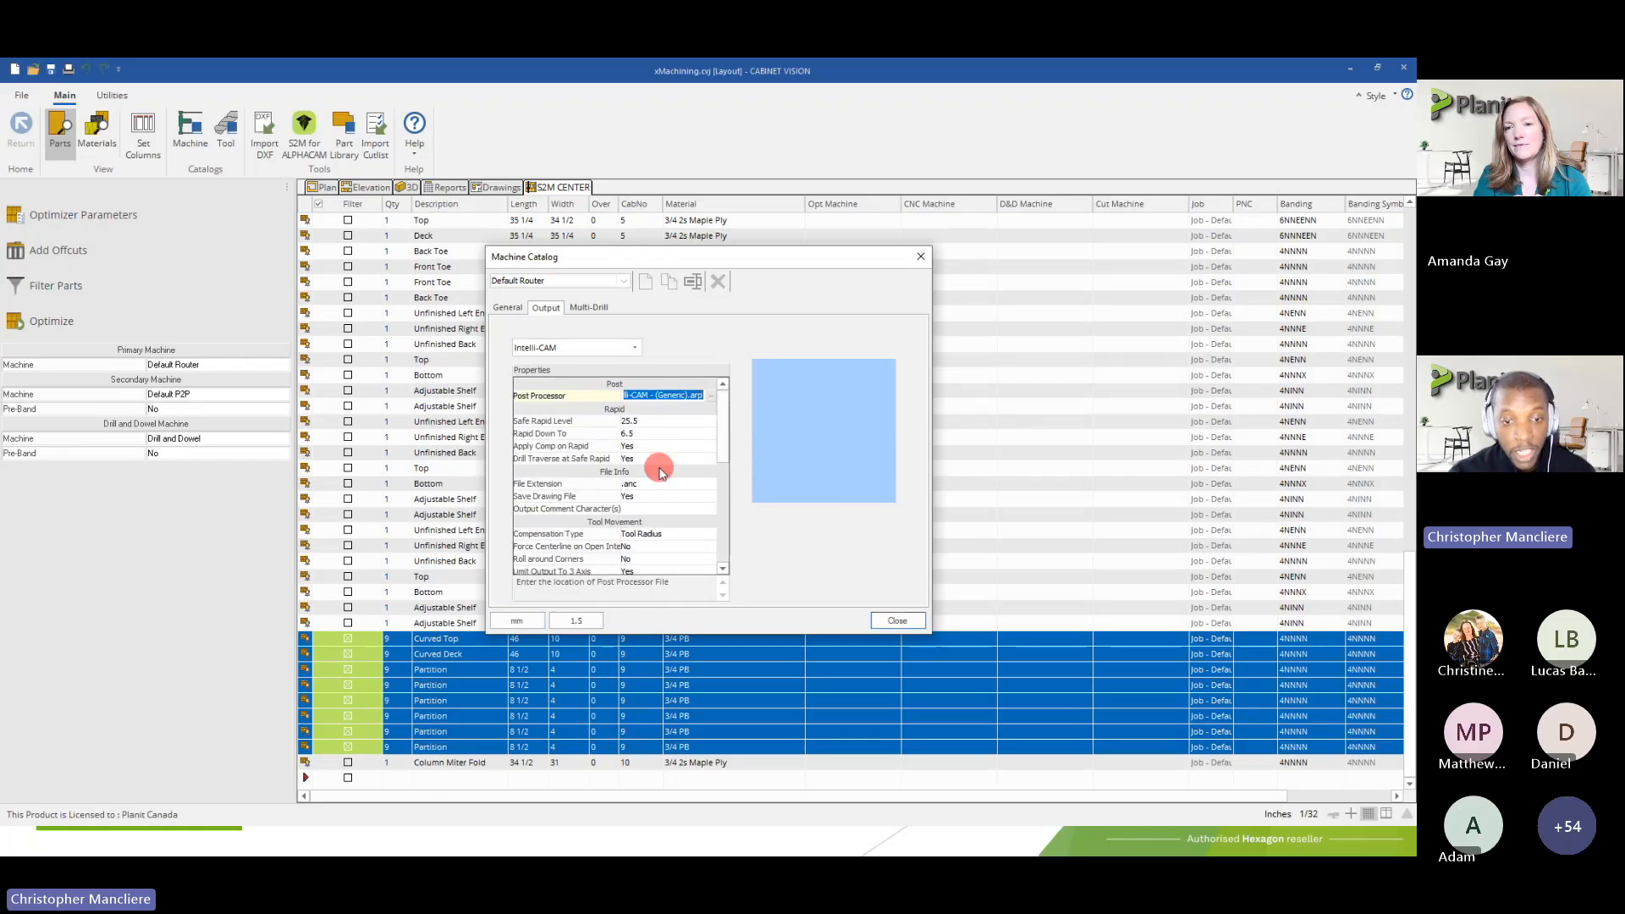
pyautogui.click(576, 622)
pyautogui.click(581, 605)
pyautogui.click(587, 349)
pyautogui.moveTo(722, 430); pyautogui.dragTo(722, 527)
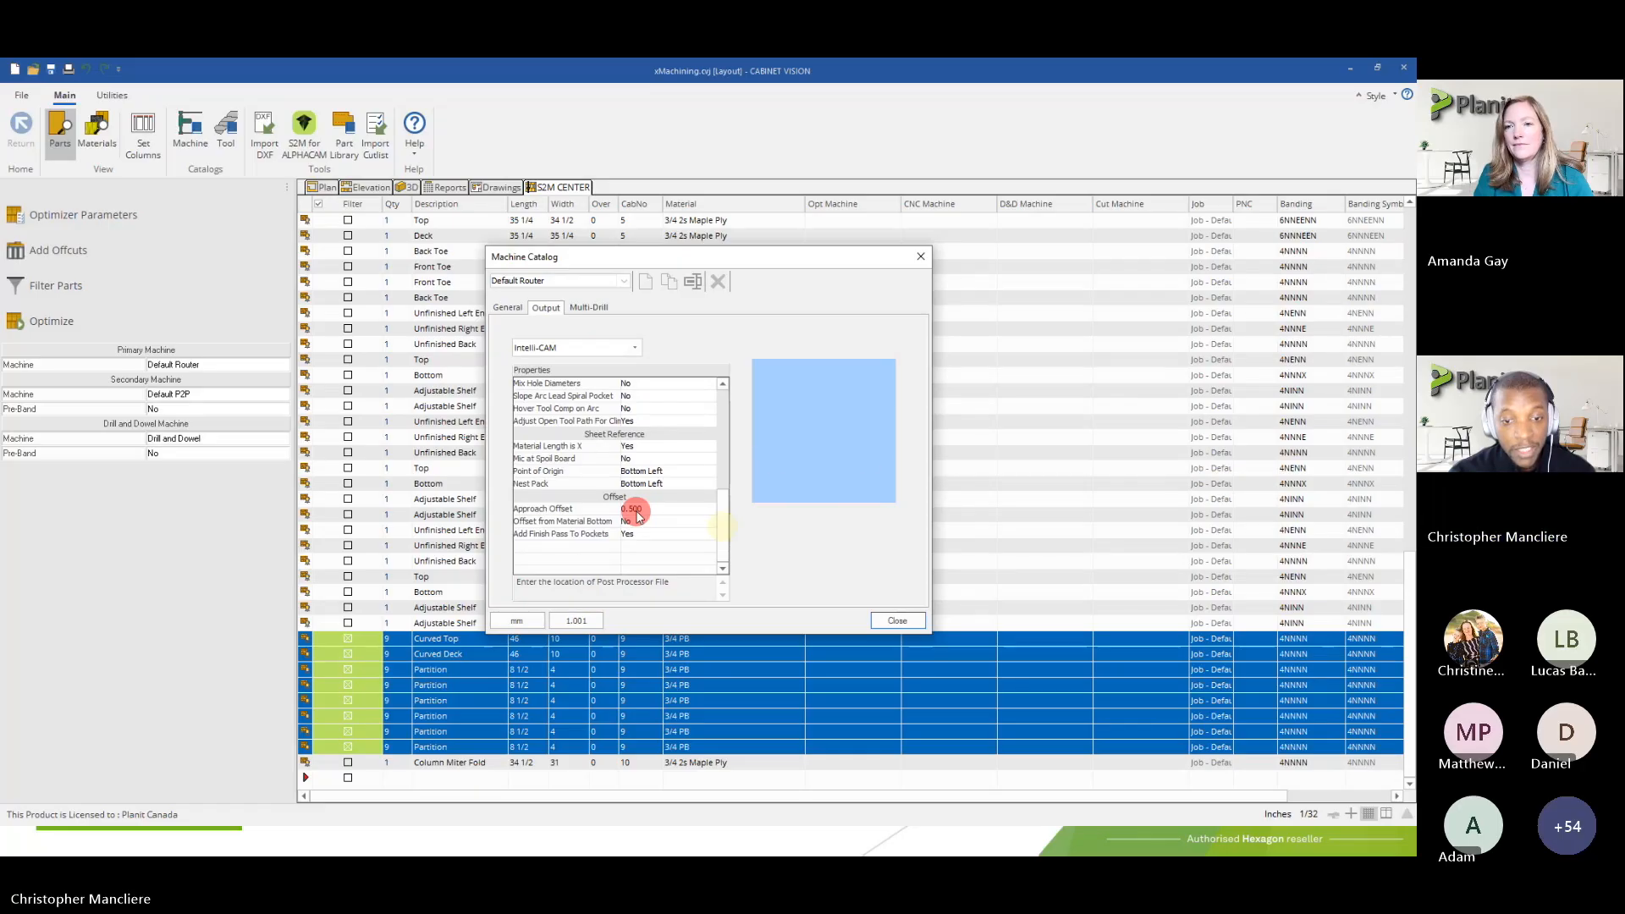
pyautogui.click(635, 509)
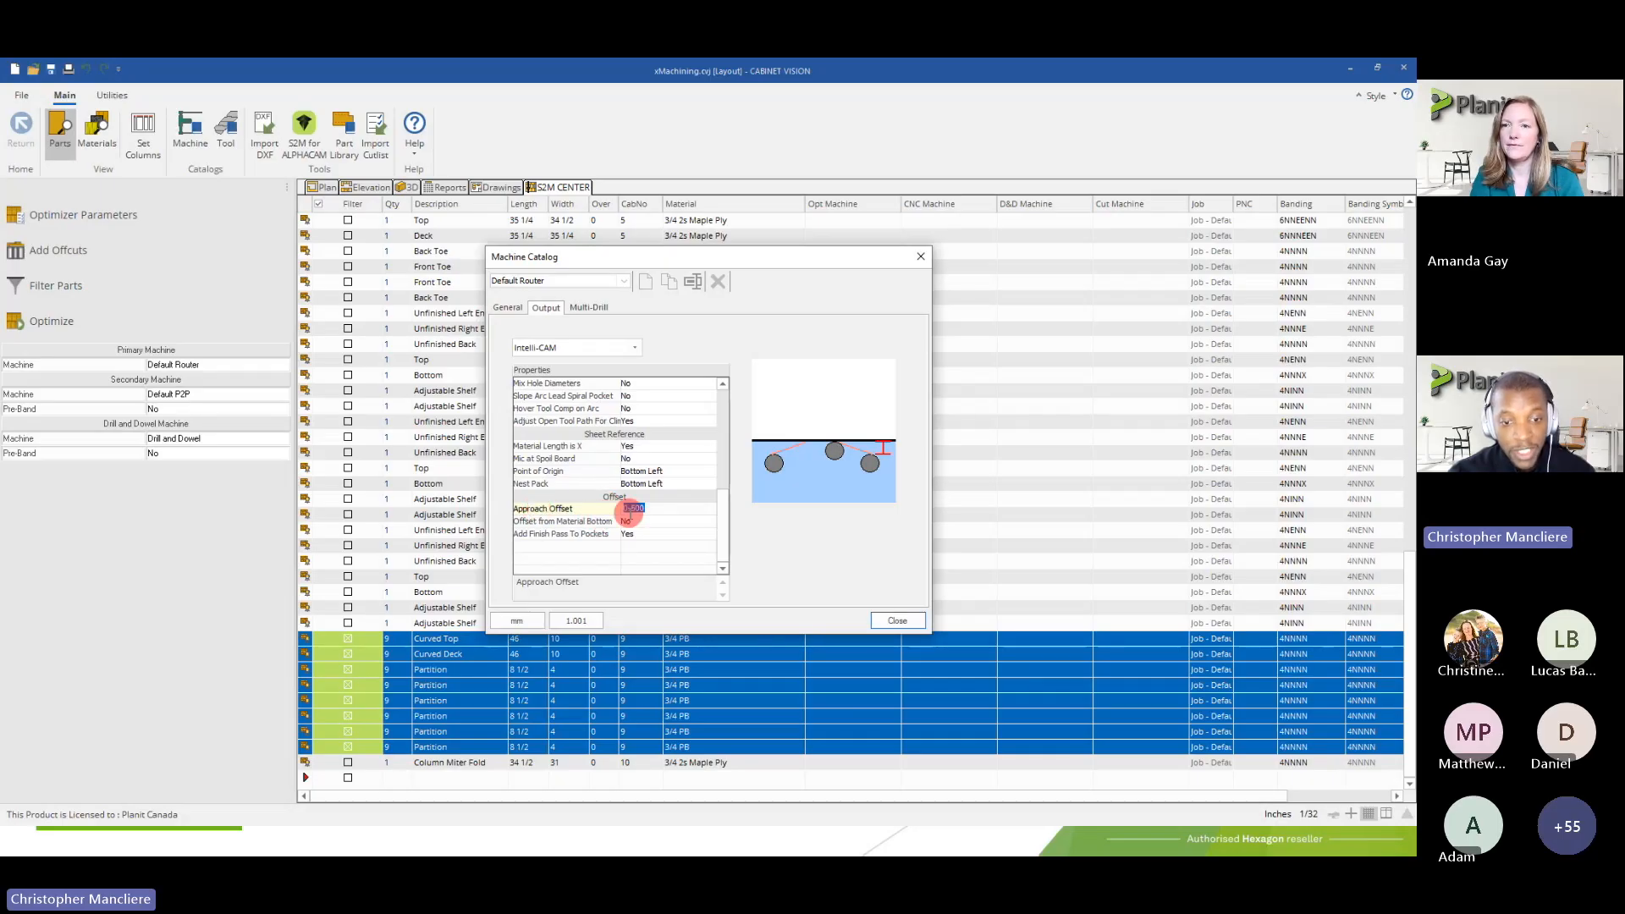
# Show the Margin output properties and examine Part Spacing Type and Part Spacing Pad, keeping Tool Width + Offset + Pad
pyautogui.click(565, 347)
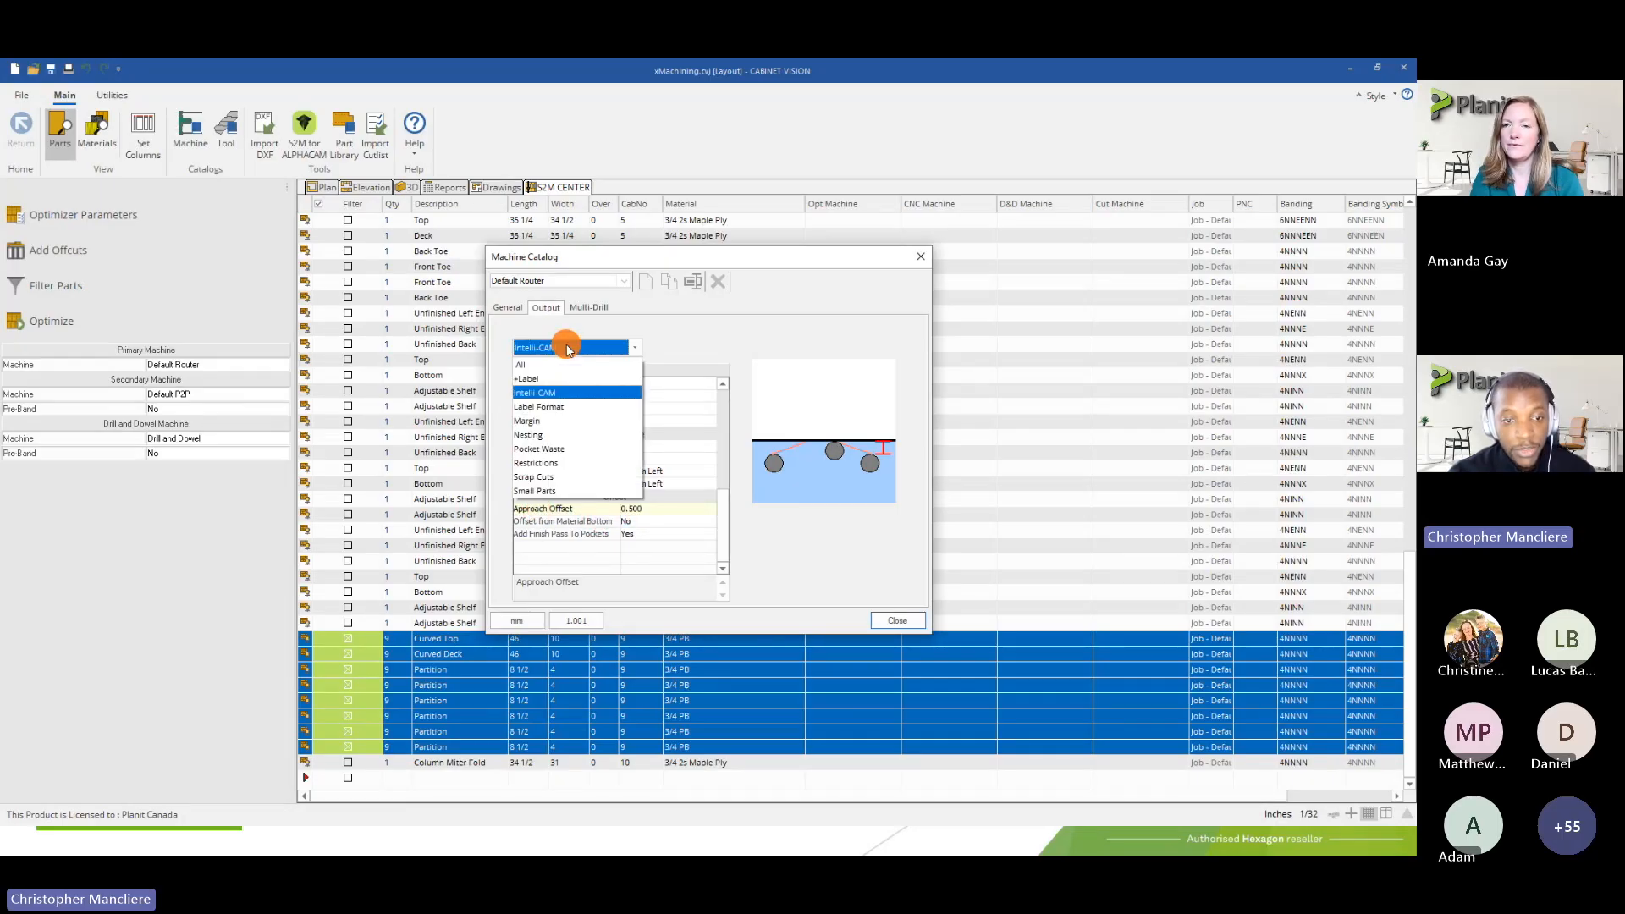
pyautogui.click(559, 423)
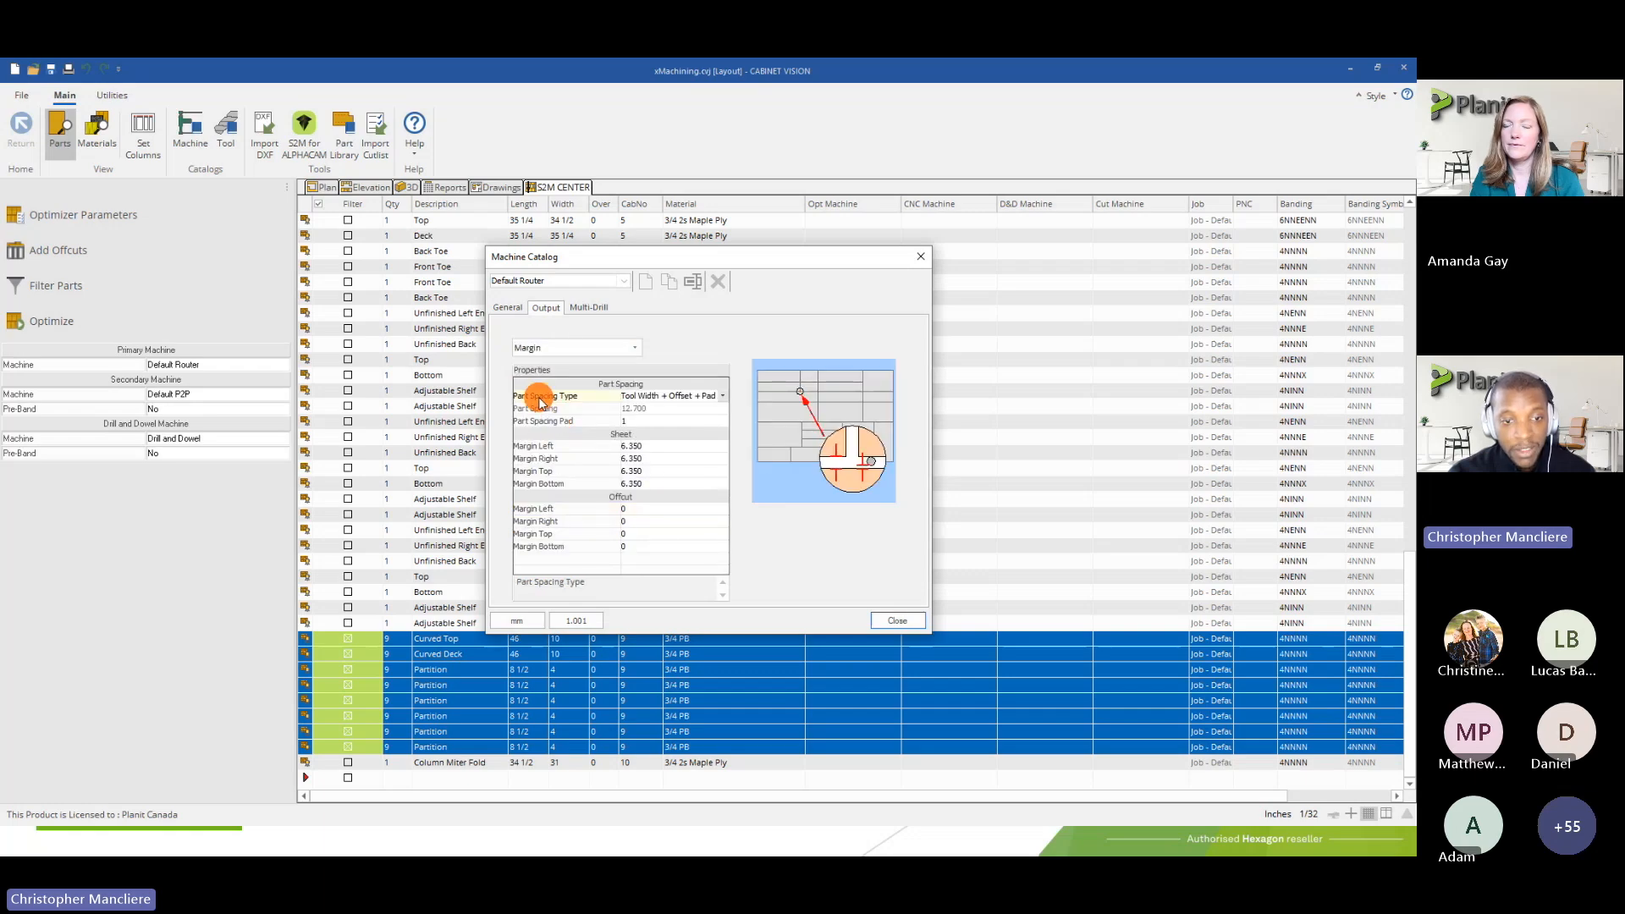
pyautogui.click(634, 396)
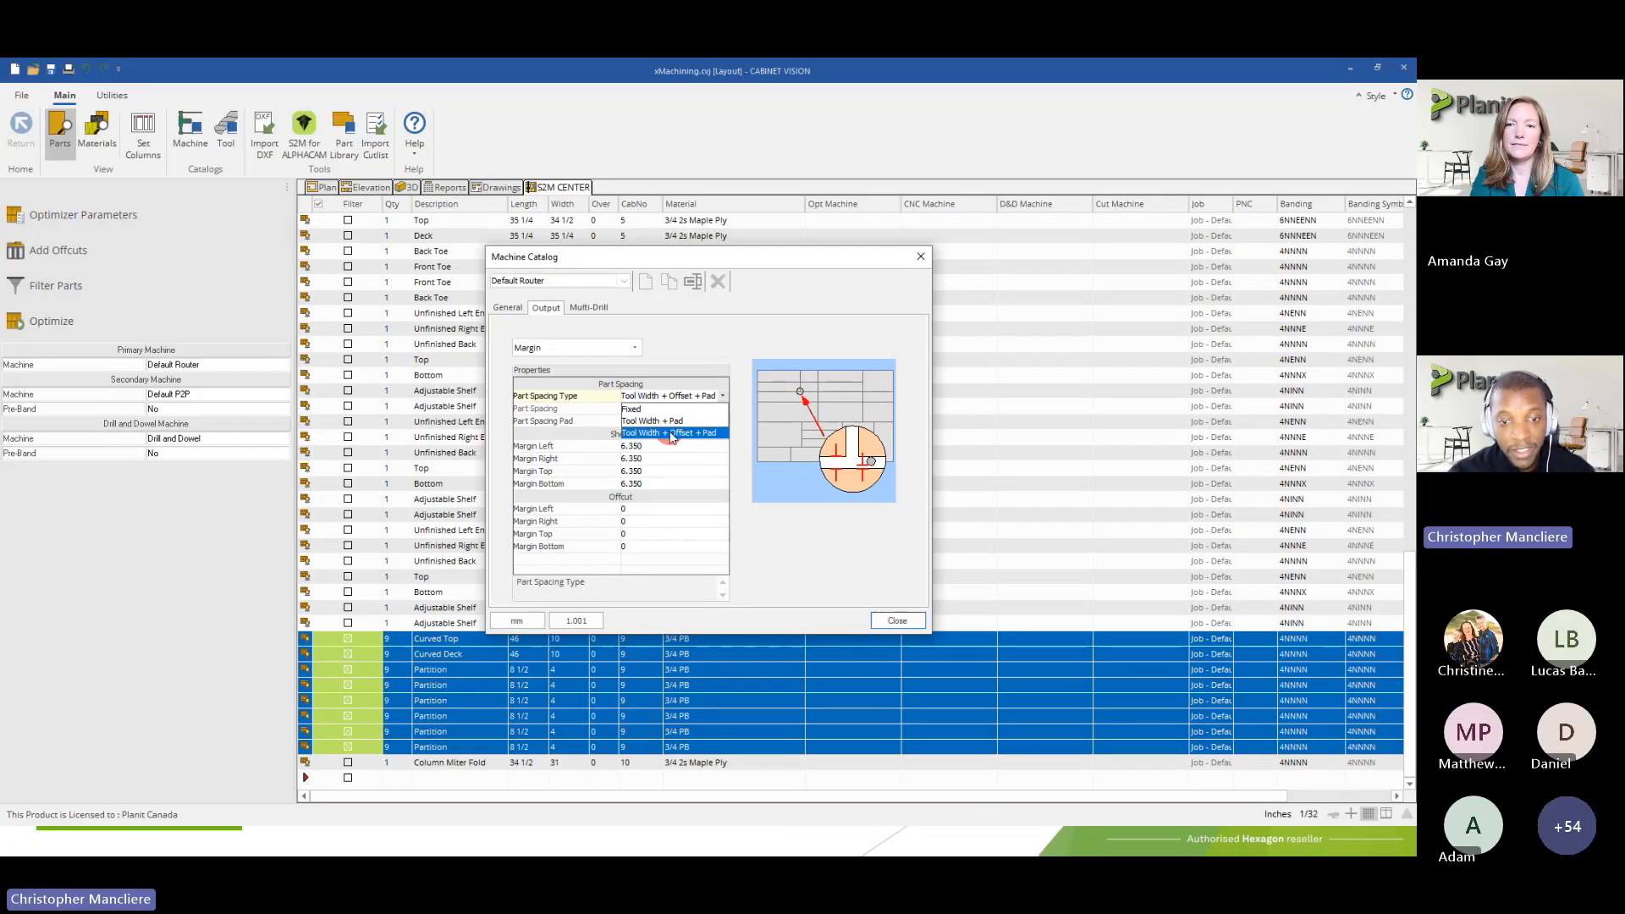
pyautogui.click(642, 423)
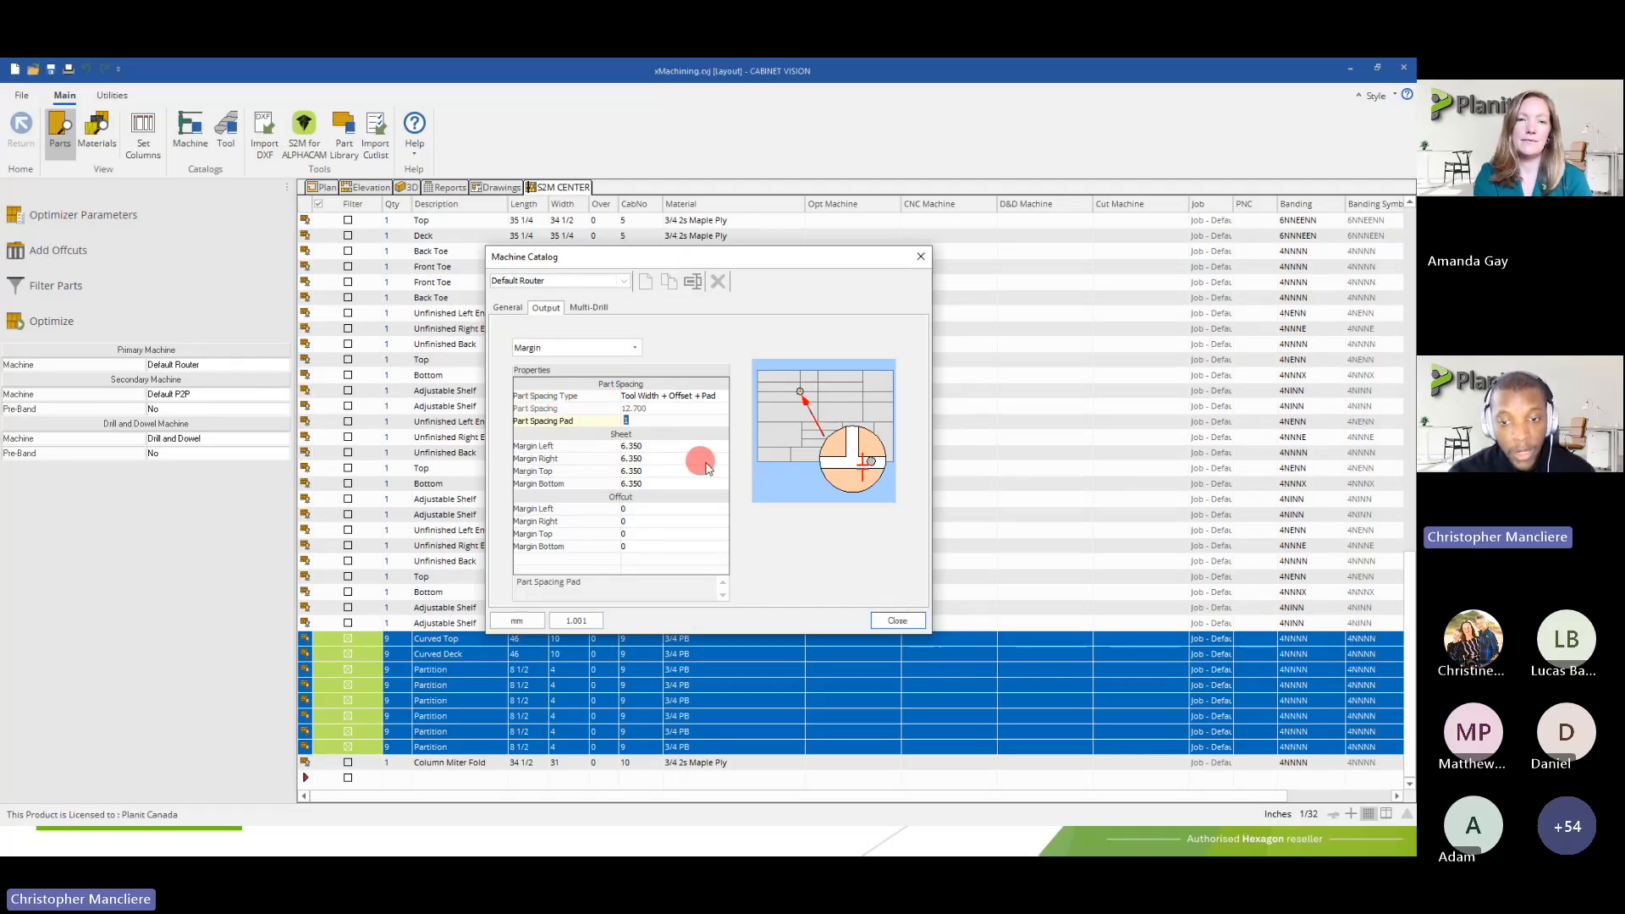
pyautogui.click(624, 417)
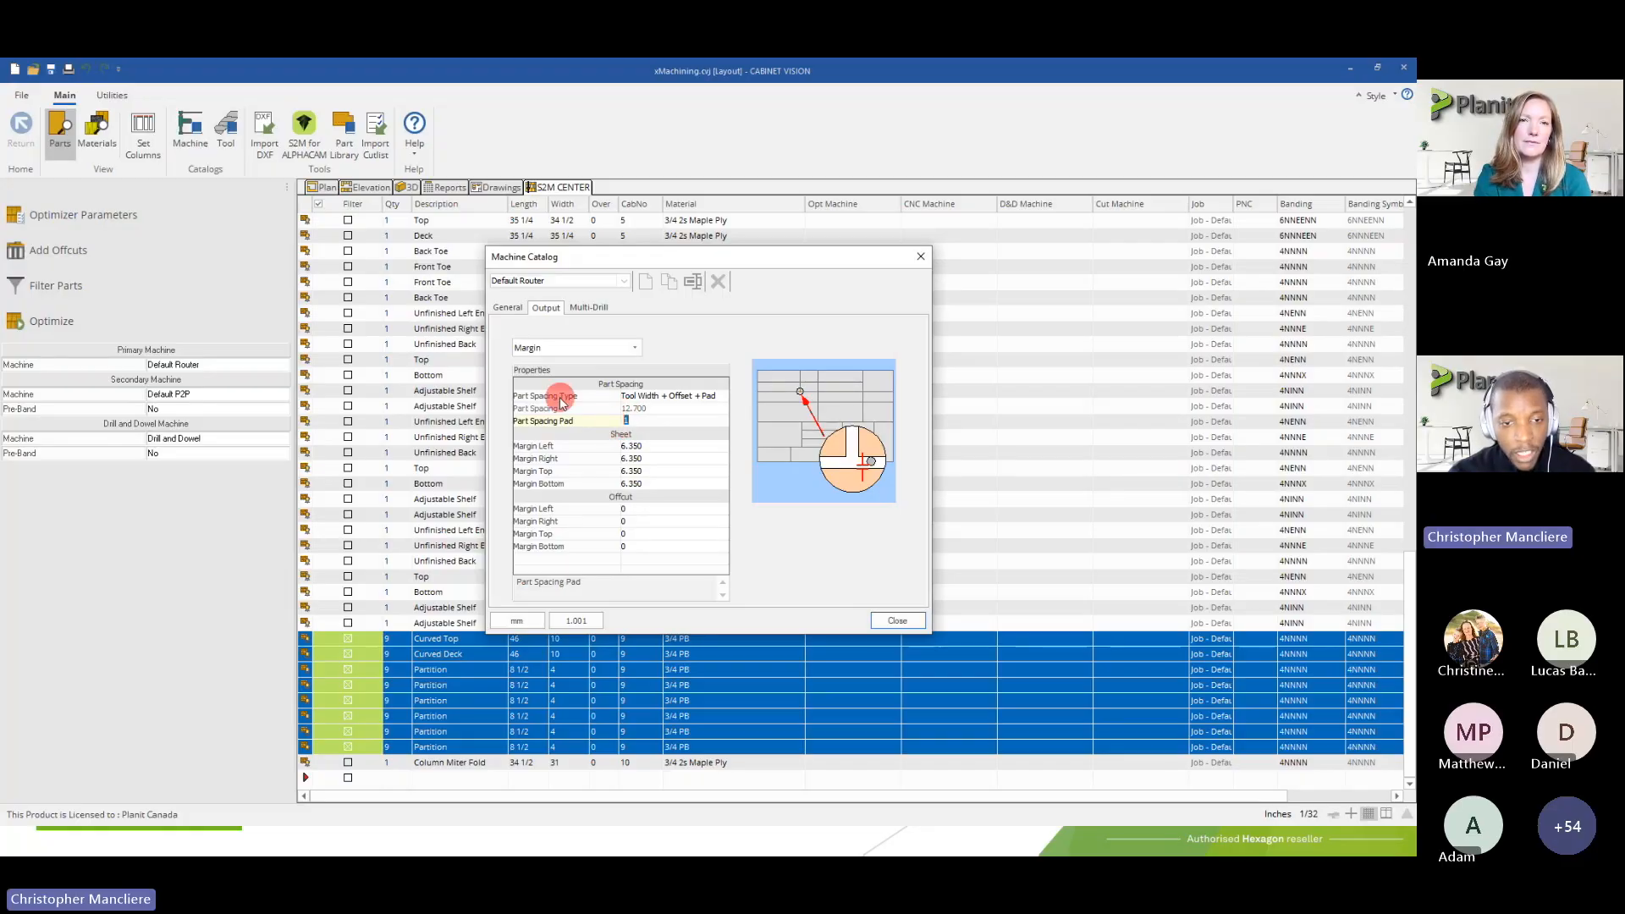
pyautogui.click(653, 396)
pyautogui.click(655, 396)
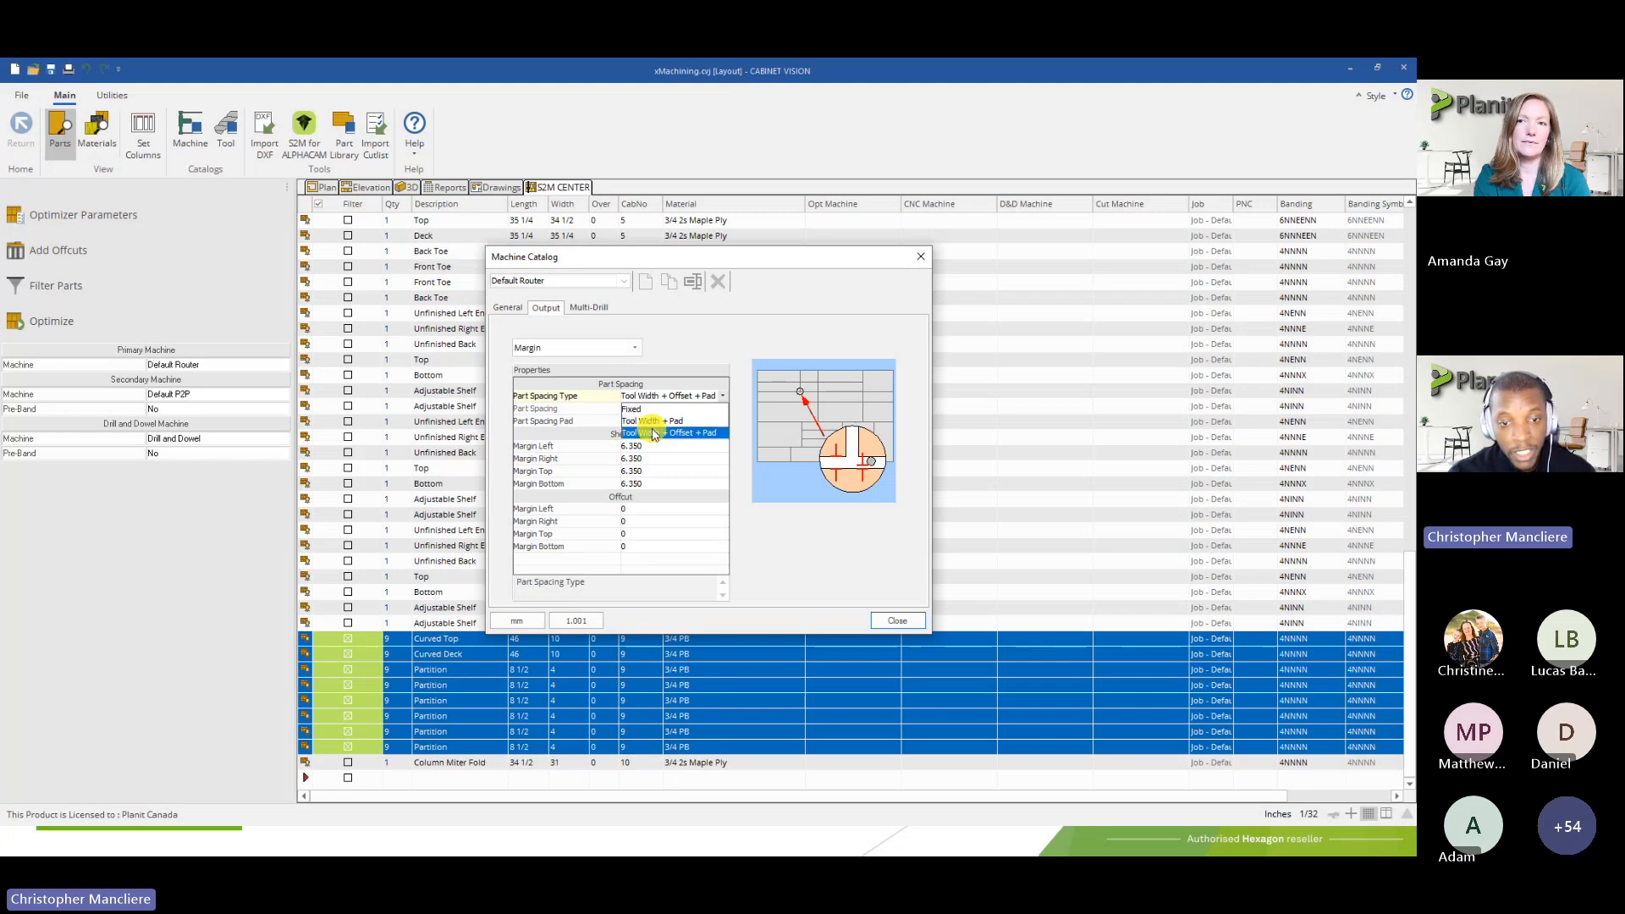
pyautogui.click(649, 431)
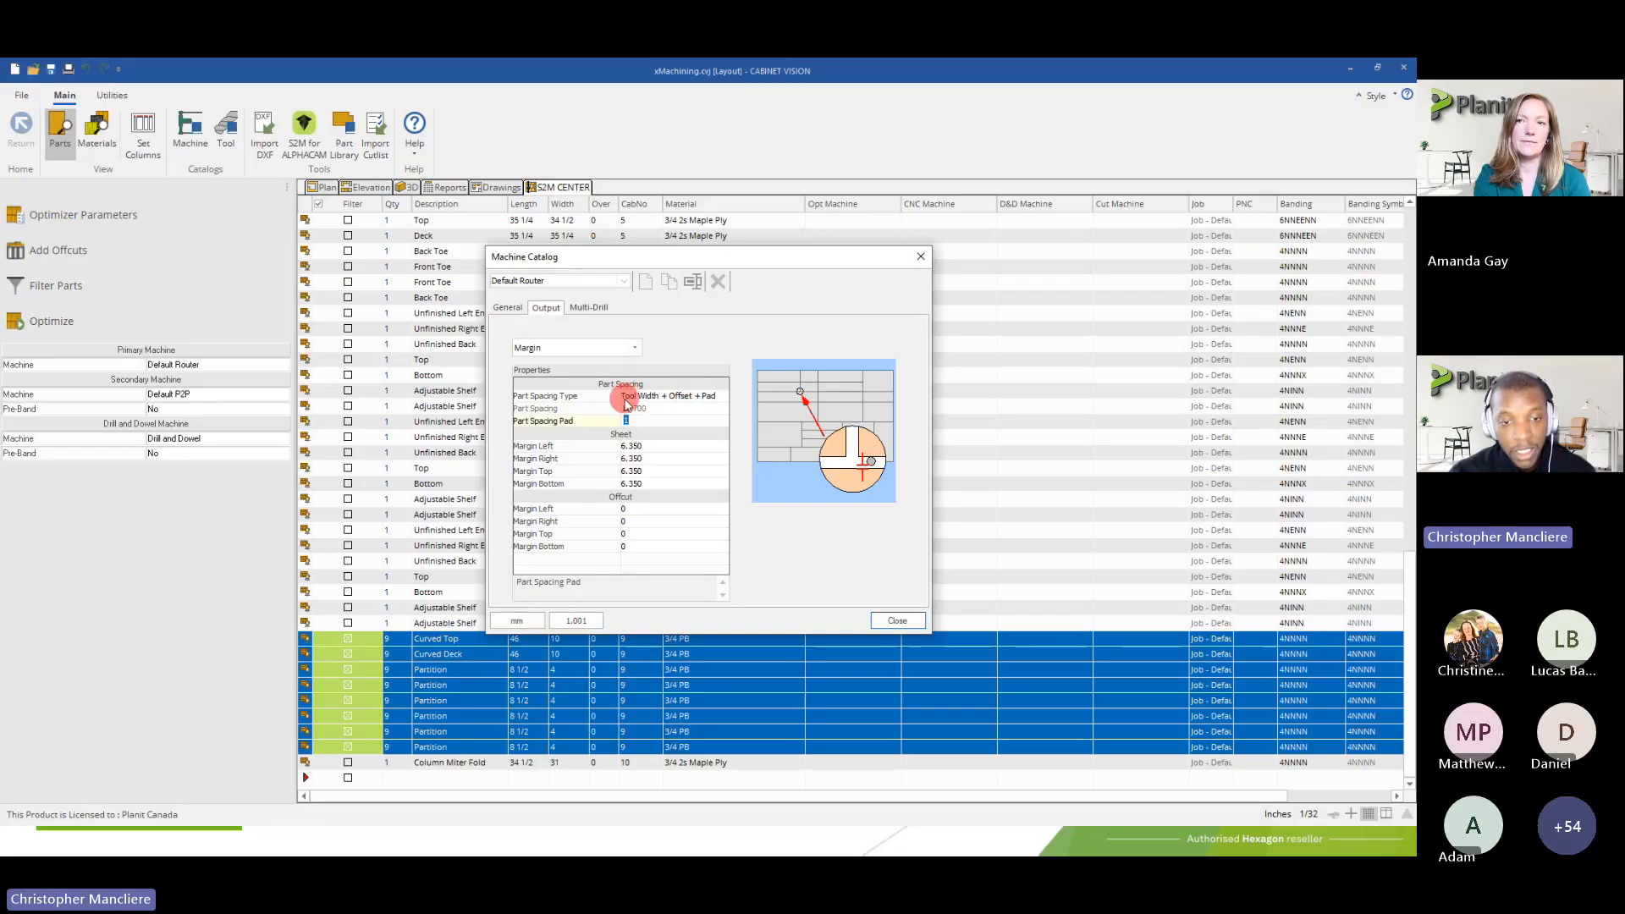
# Inspect the left, right, top and bottom Sheet margins of the Default Router
pyautogui.click(633, 445)
pyautogui.click(638, 458)
pyautogui.click(636, 471)
pyautogui.click(636, 484)
pyautogui.click(633, 445)
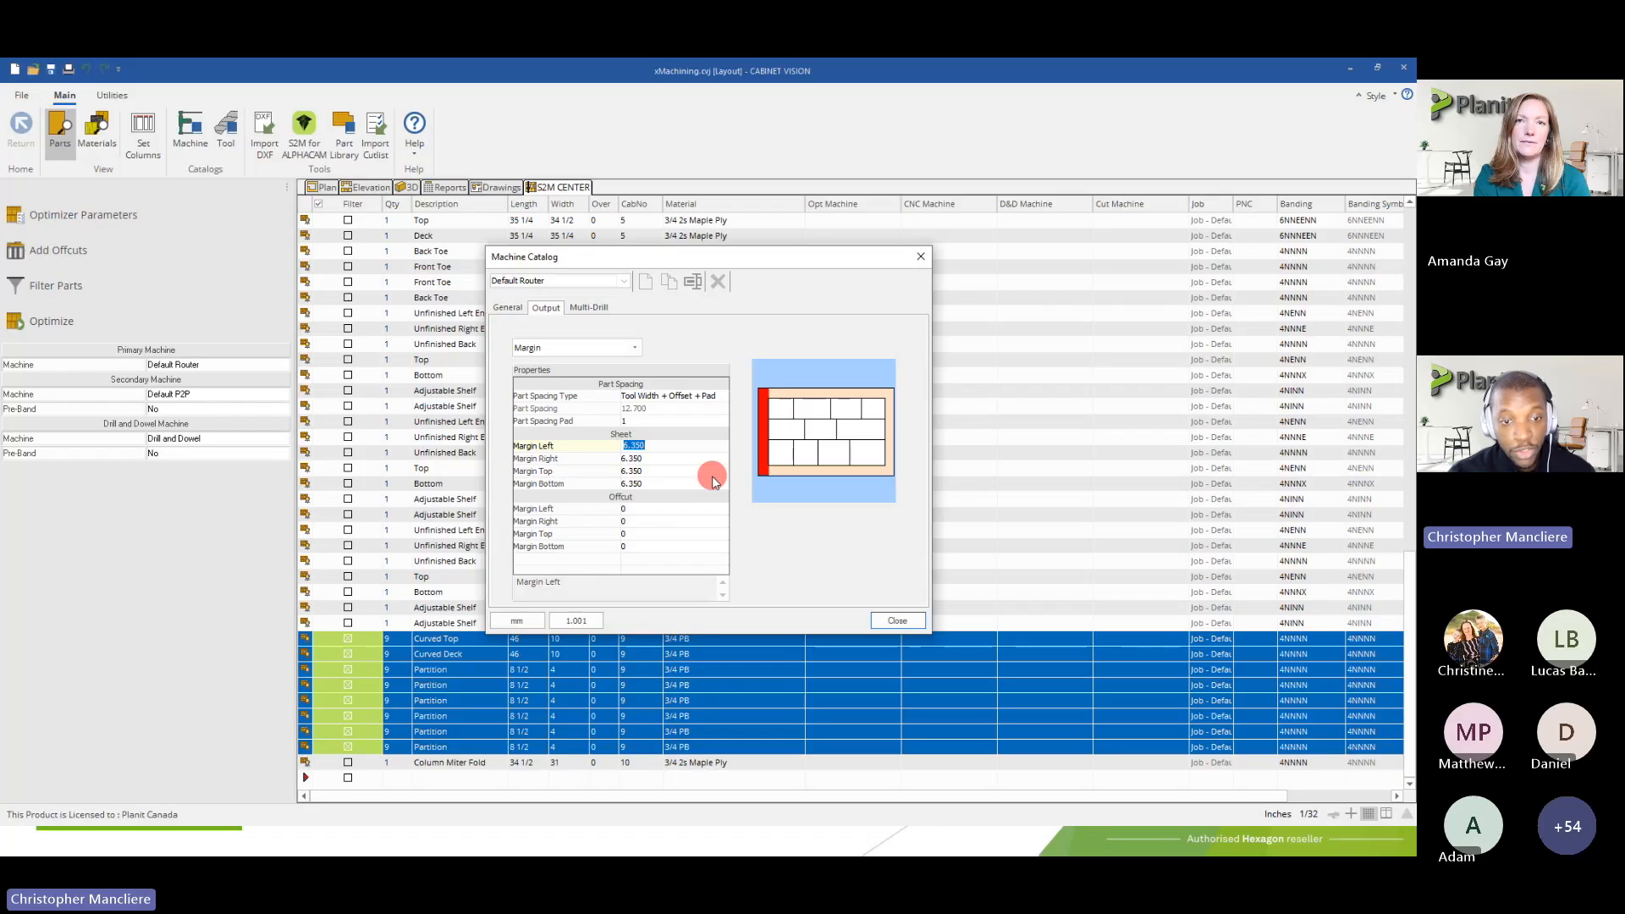
# Show all output properties, view the Default Router's general settings and close the Machine Catalog
pyautogui.click(552, 348)
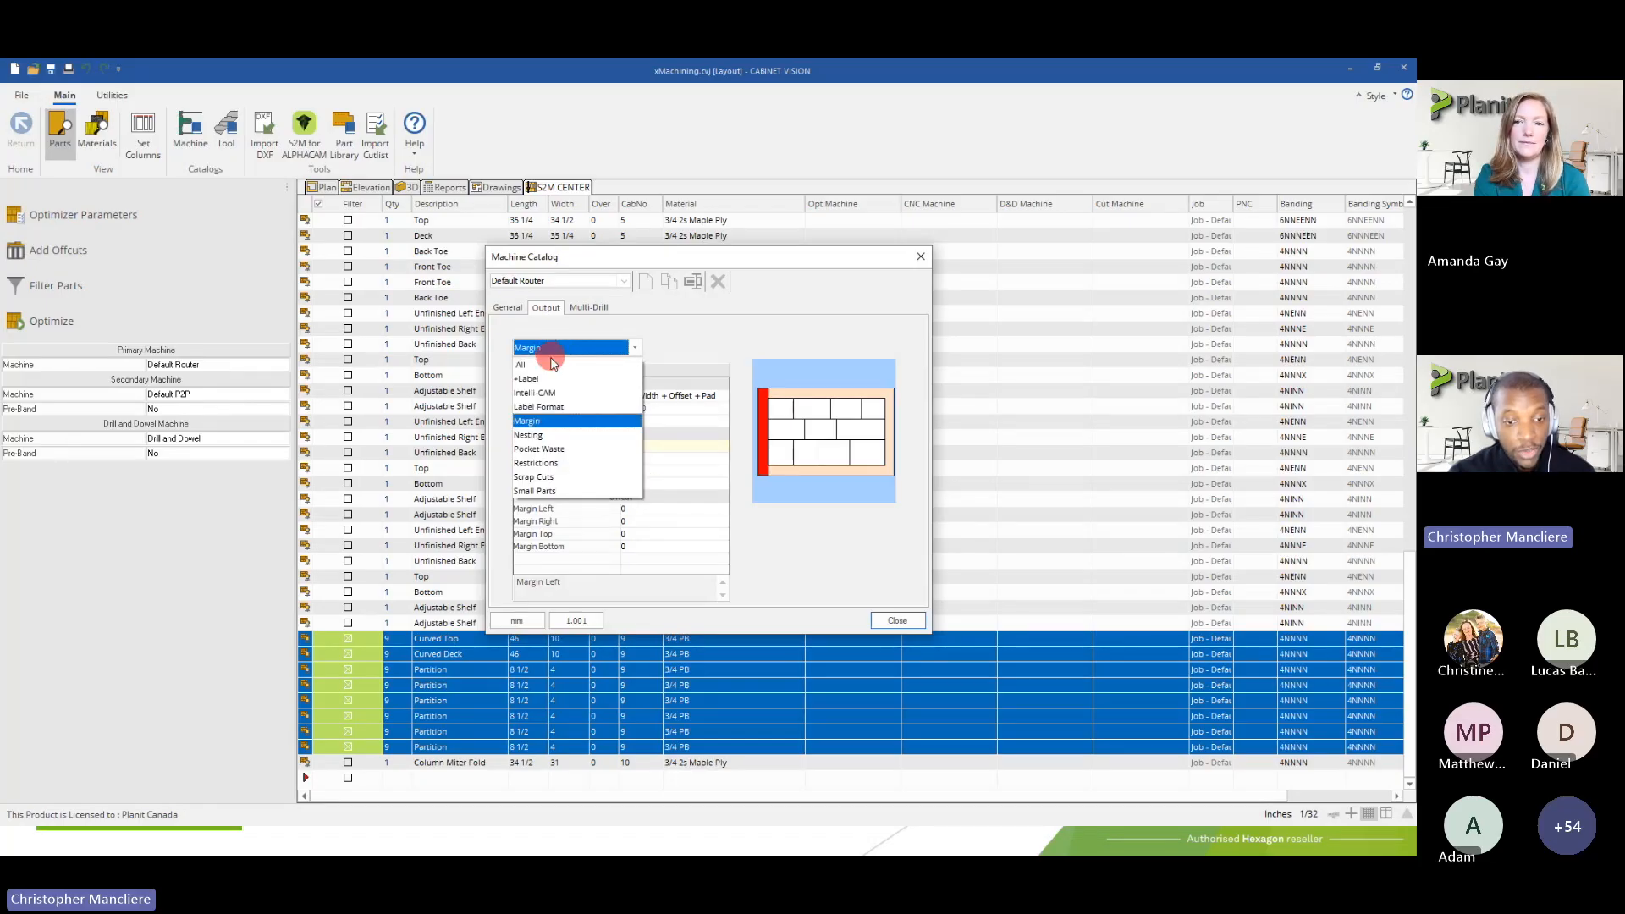
pyautogui.click(529, 364)
pyautogui.click(505, 308)
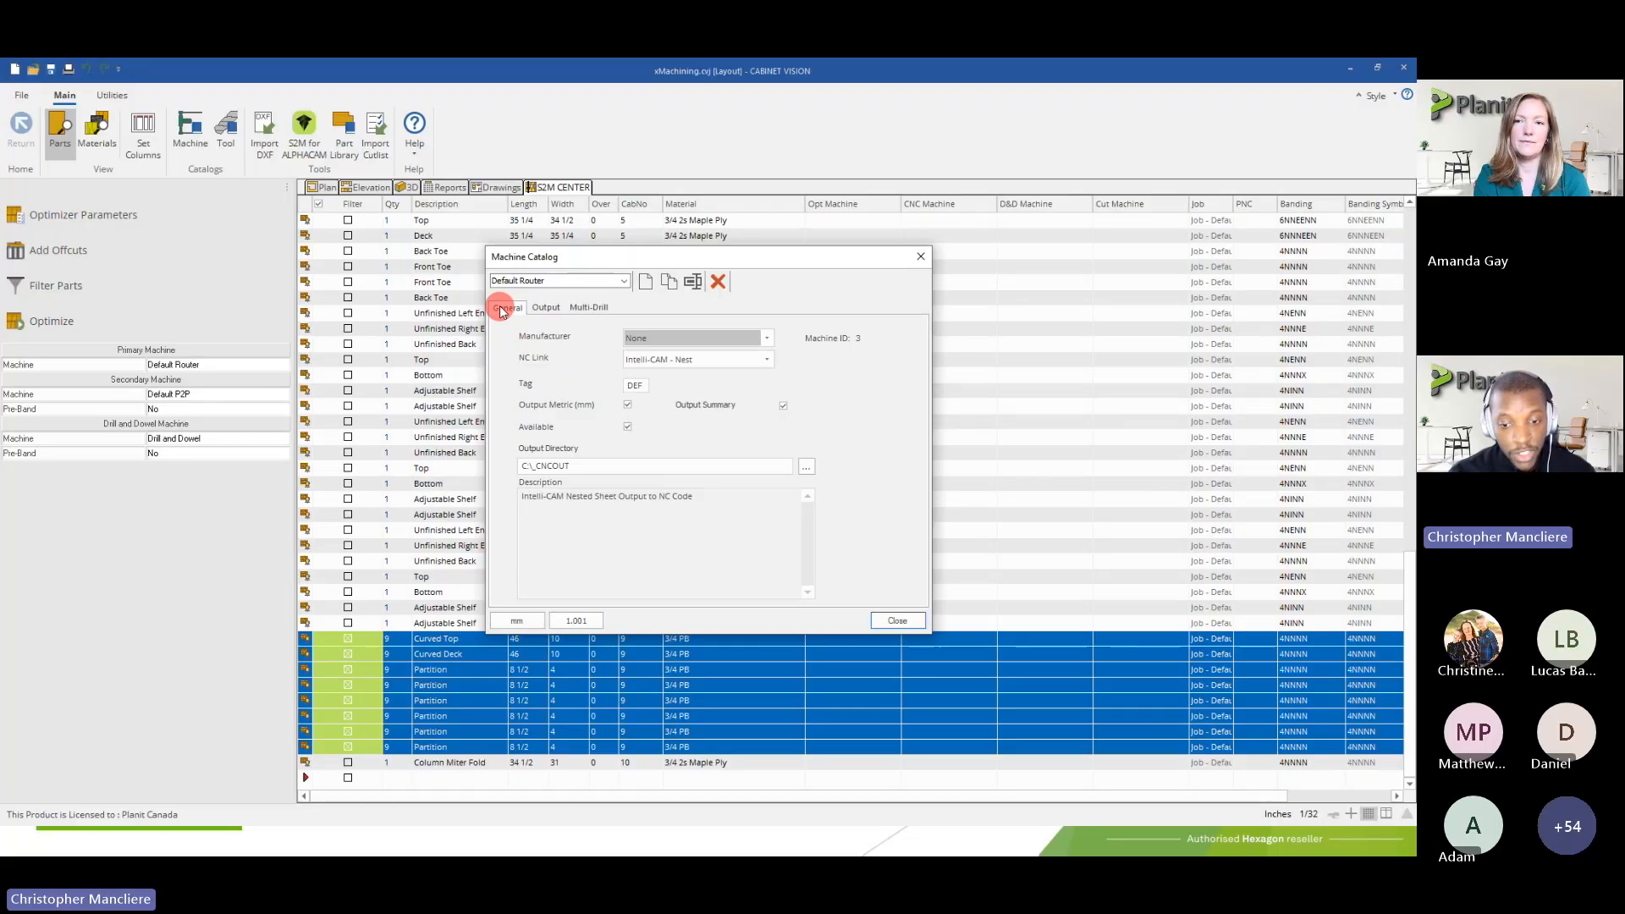
pyautogui.click(896, 622)
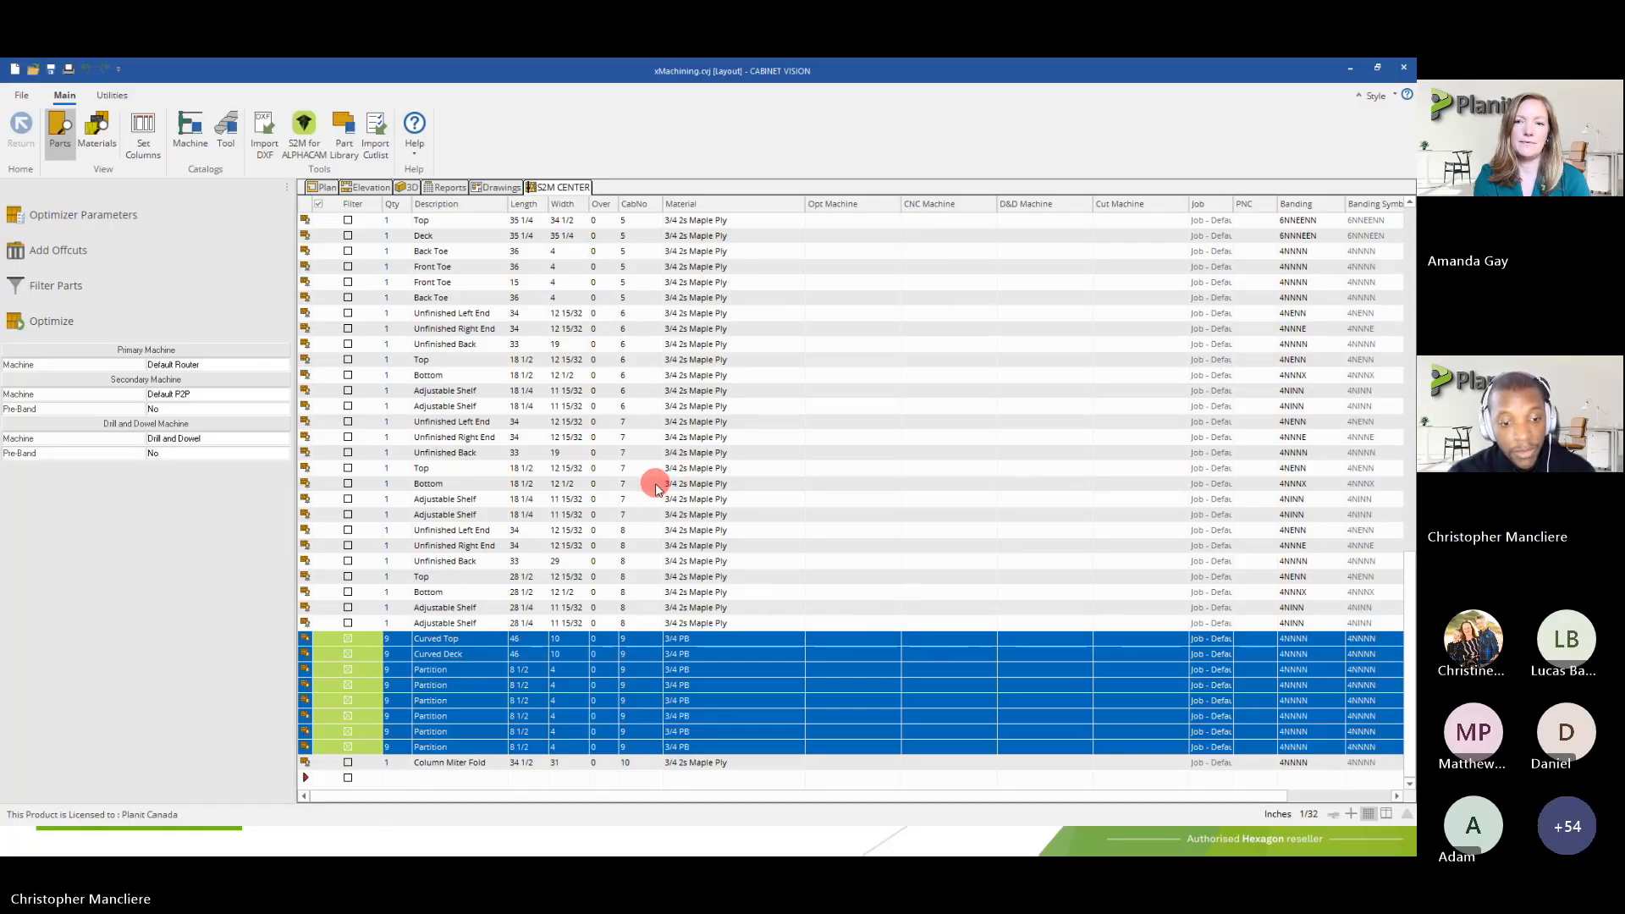
# Open the Tool Catalog and look through the list of tools available for any machine
pyautogui.click(226, 142)
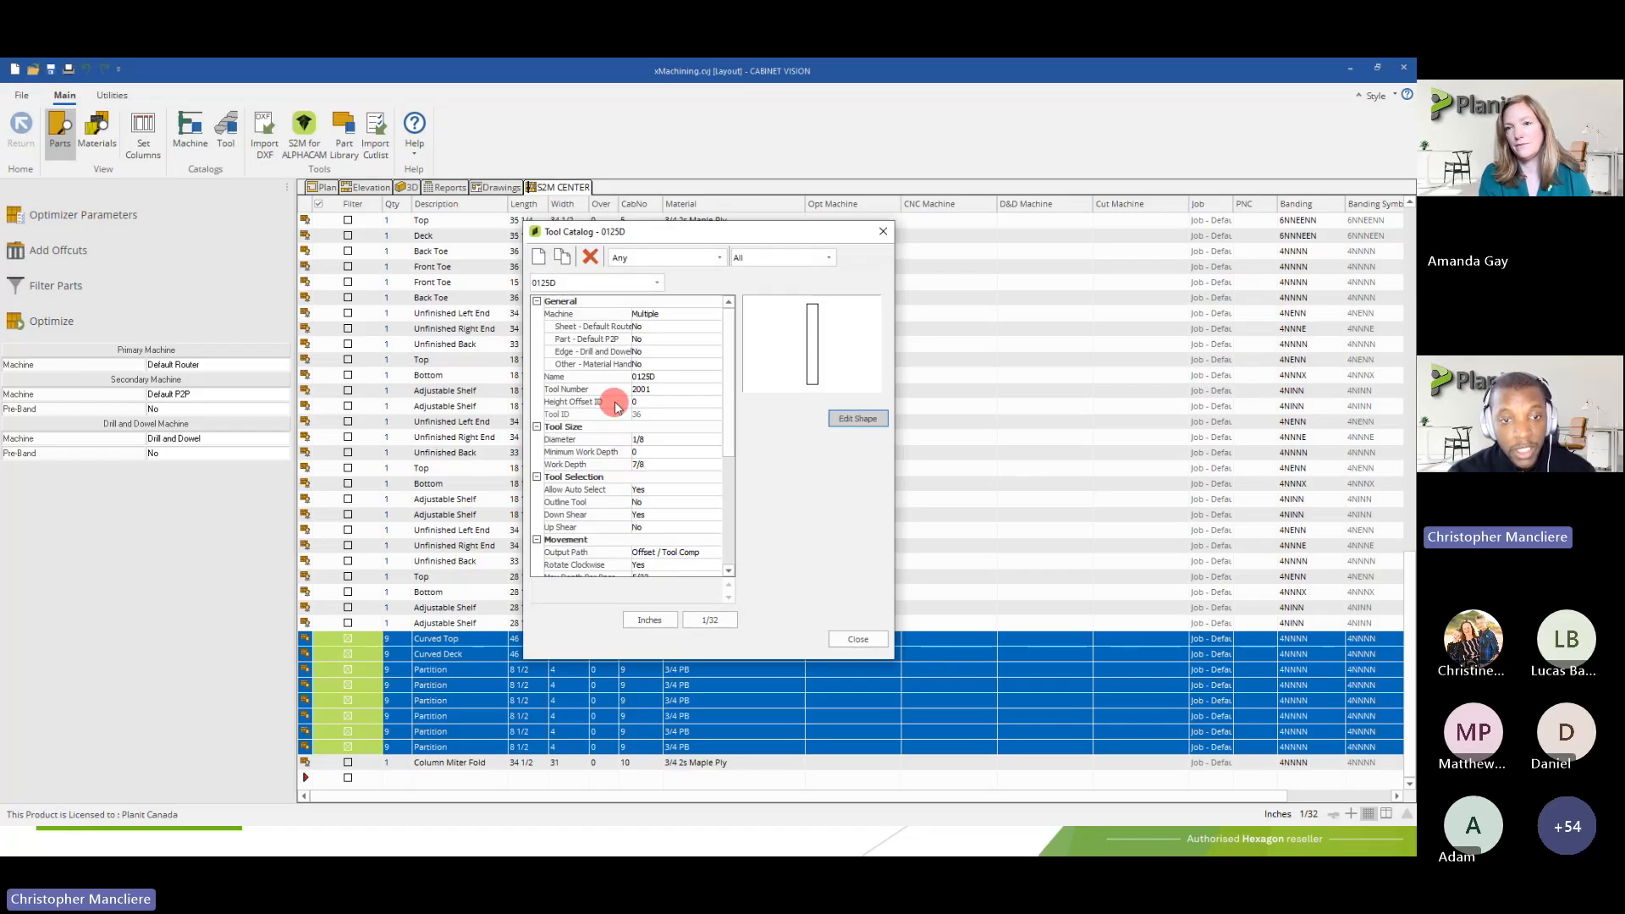
pyautogui.click(630, 282)
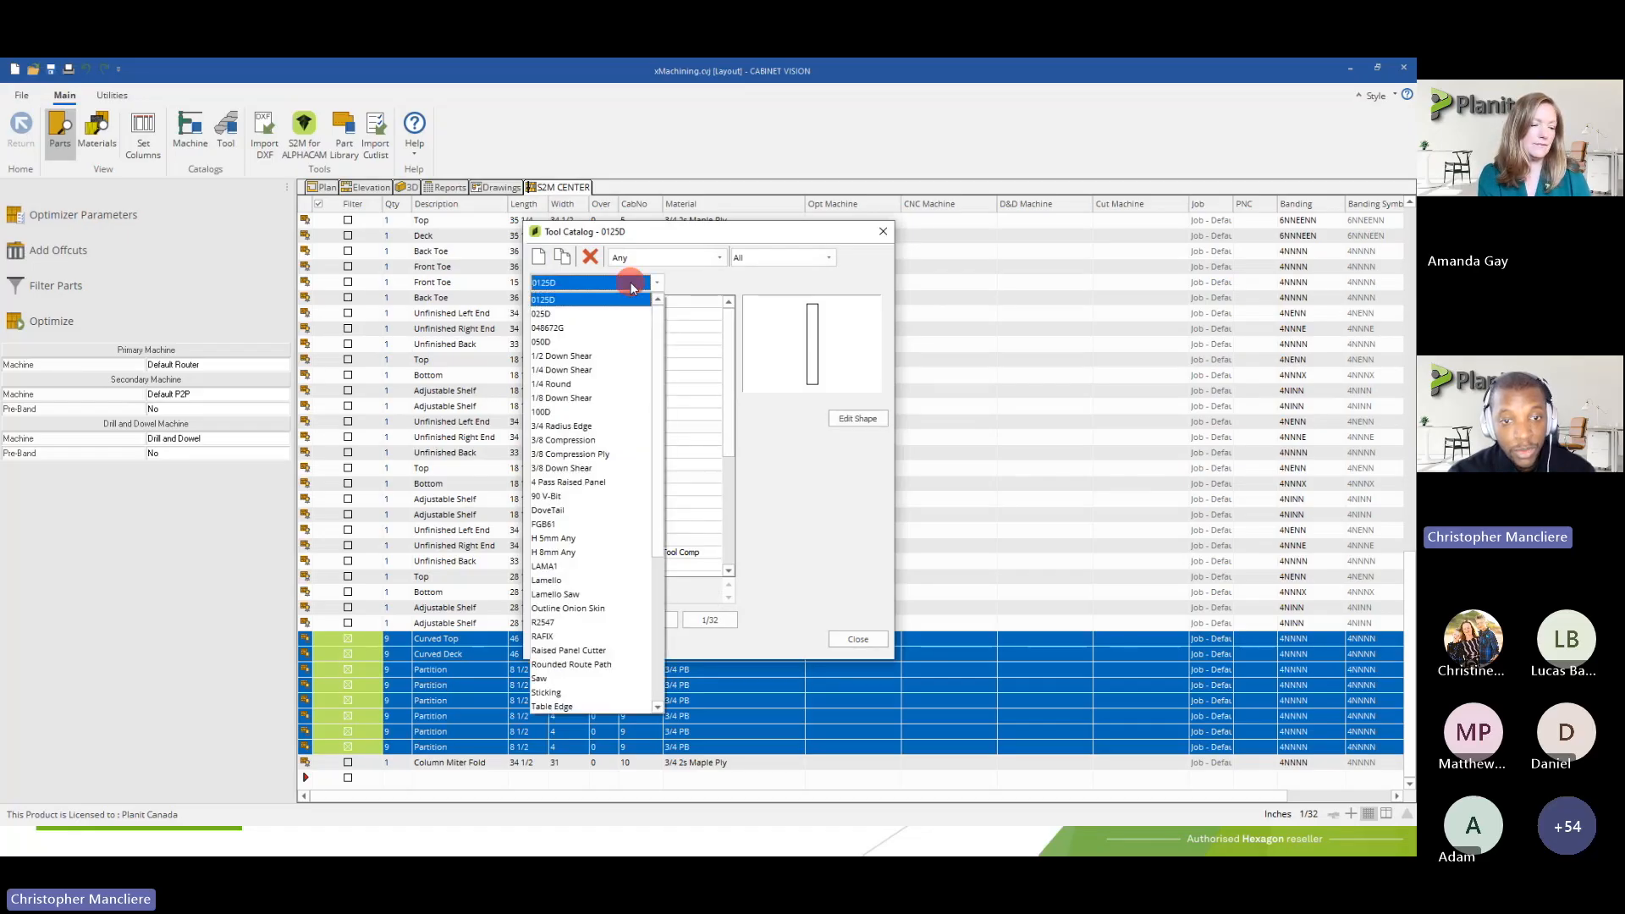
pyautogui.moveTo(656, 327)
pyautogui.mouseDown()
pyautogui.moveTo(666, 465)
pyautogui.moveTo(664, 319)
pyautogui.mouseUp()
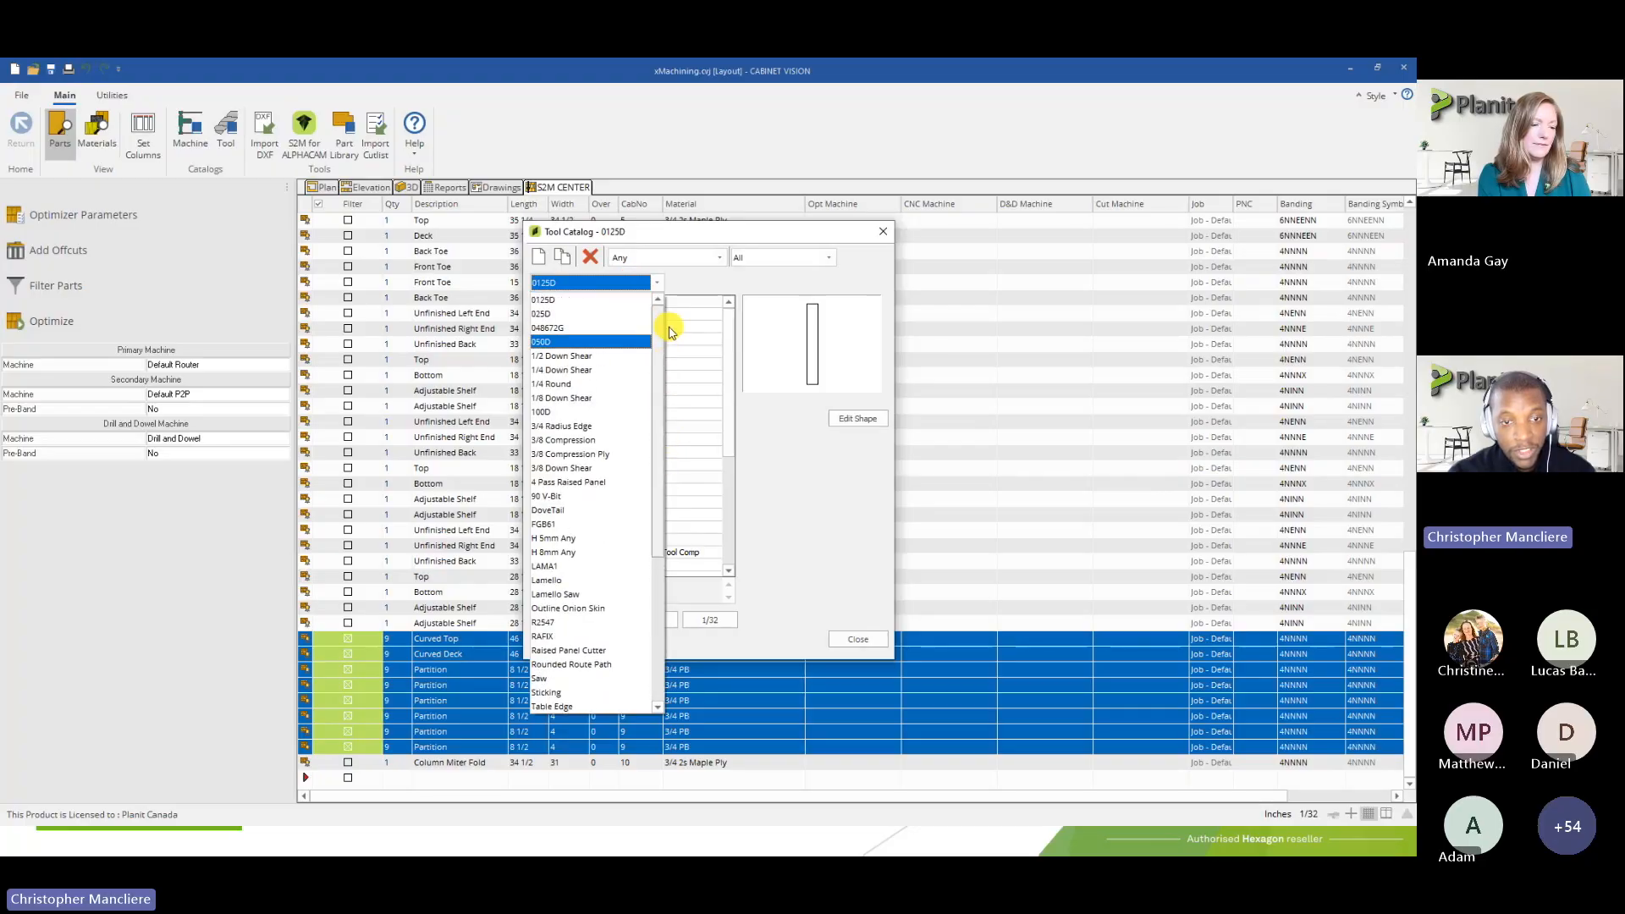
pyautogui.click(654, 282)
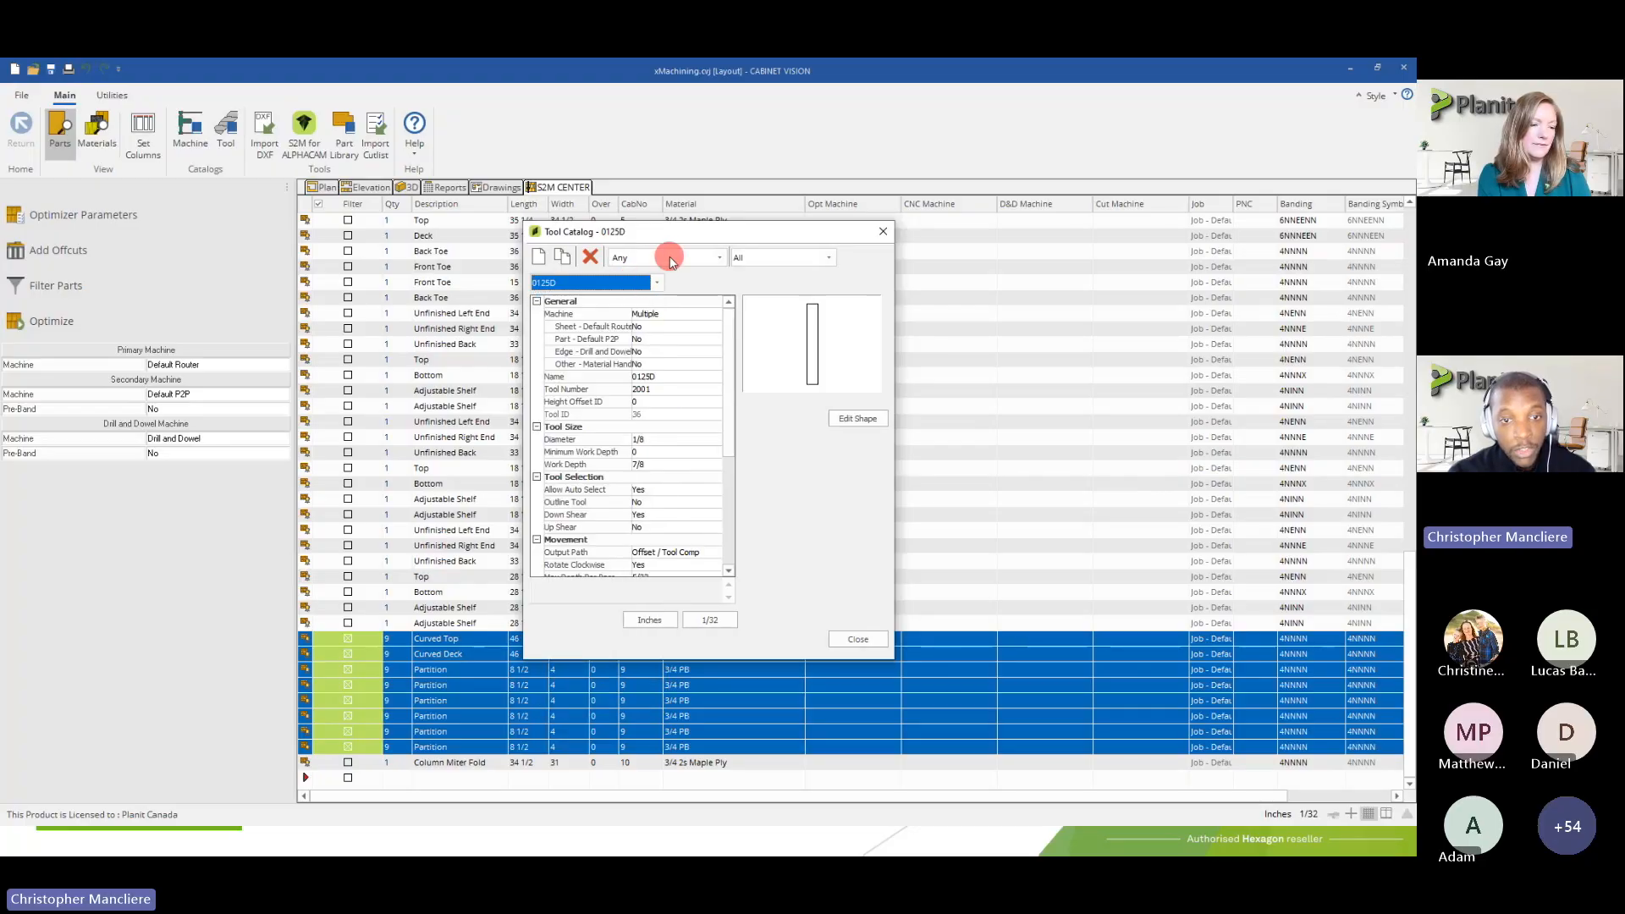
# Filter the Tool Catalog by the Drill and Dowel machine, view its tools, and restore the machine filter to Any
pyautogui.click(670, 258)
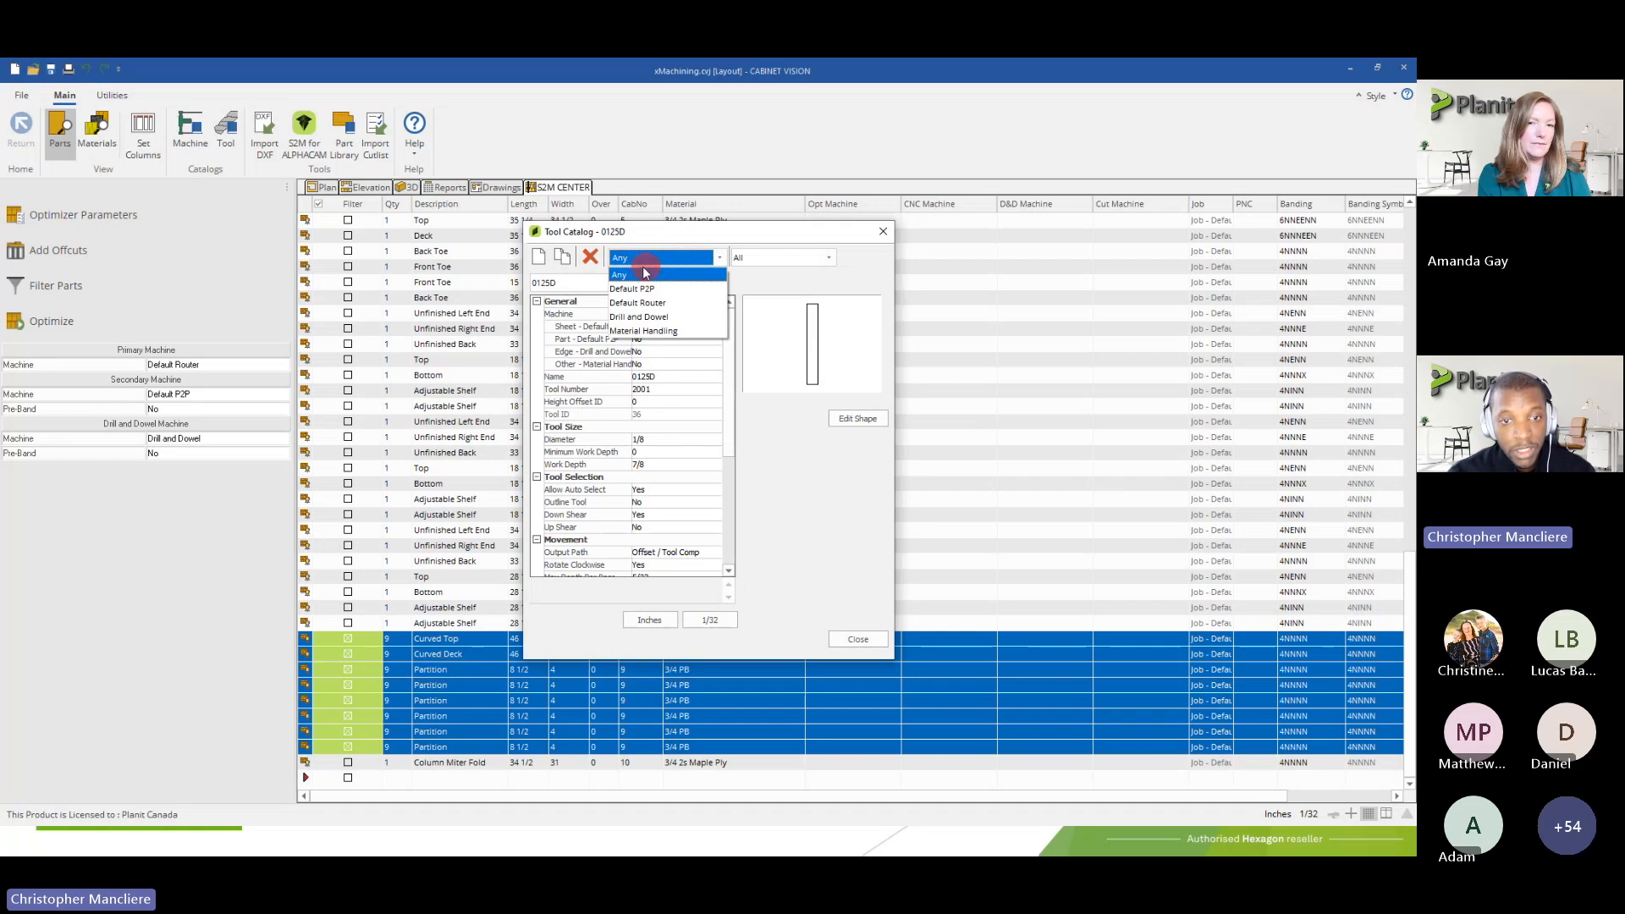
pyautogui.click(623, 275)
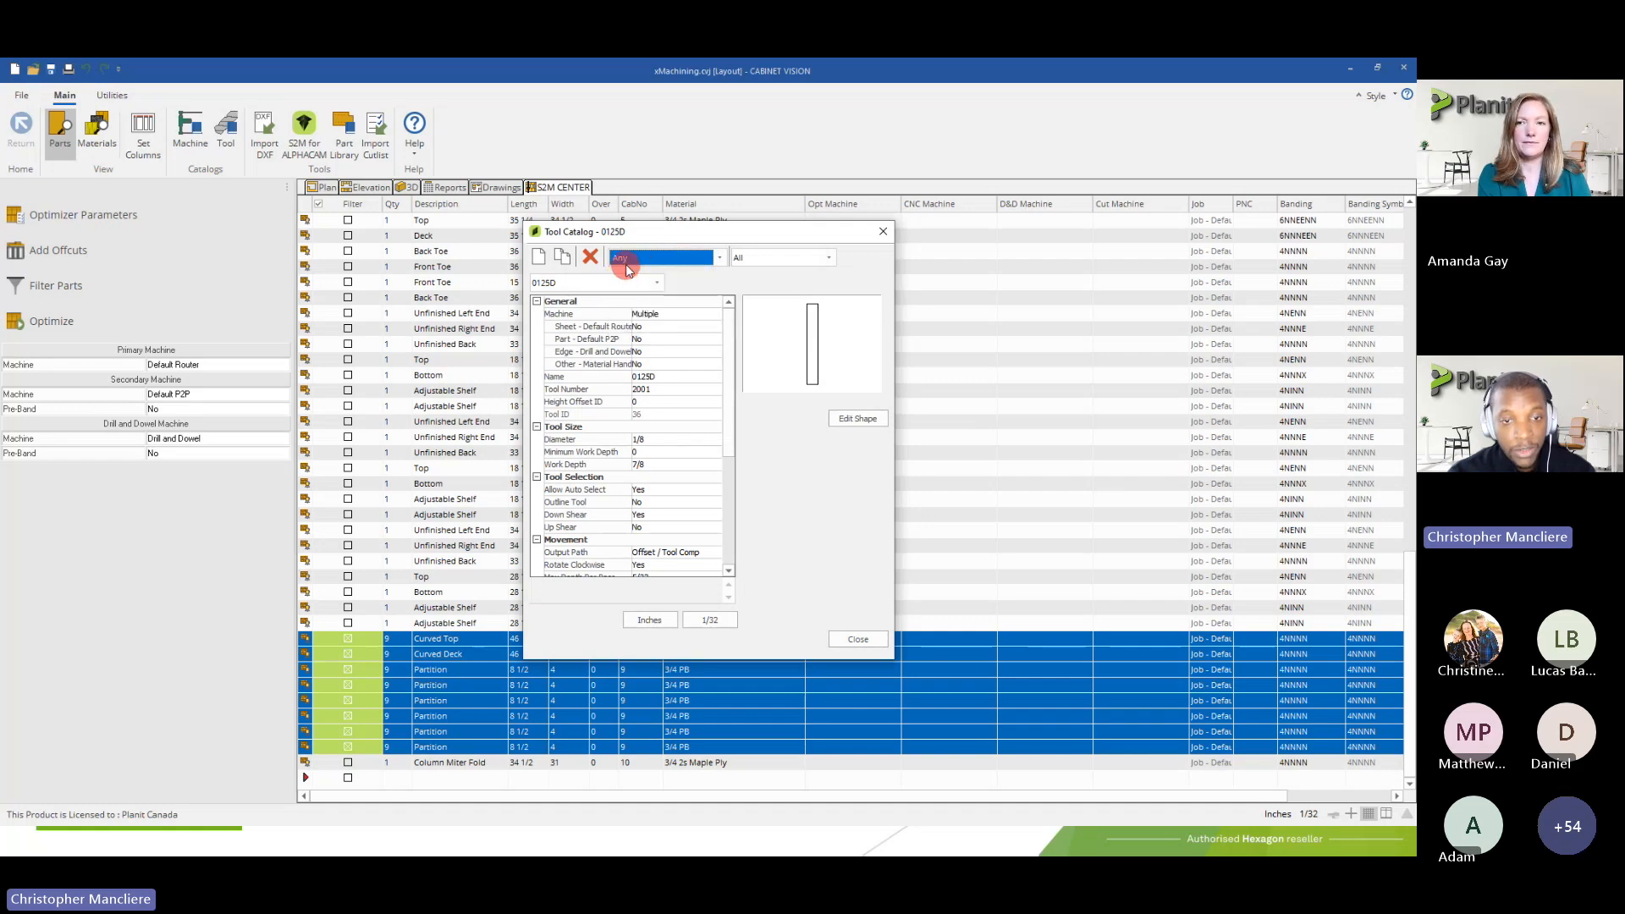
pyautogui.click(629, 258)
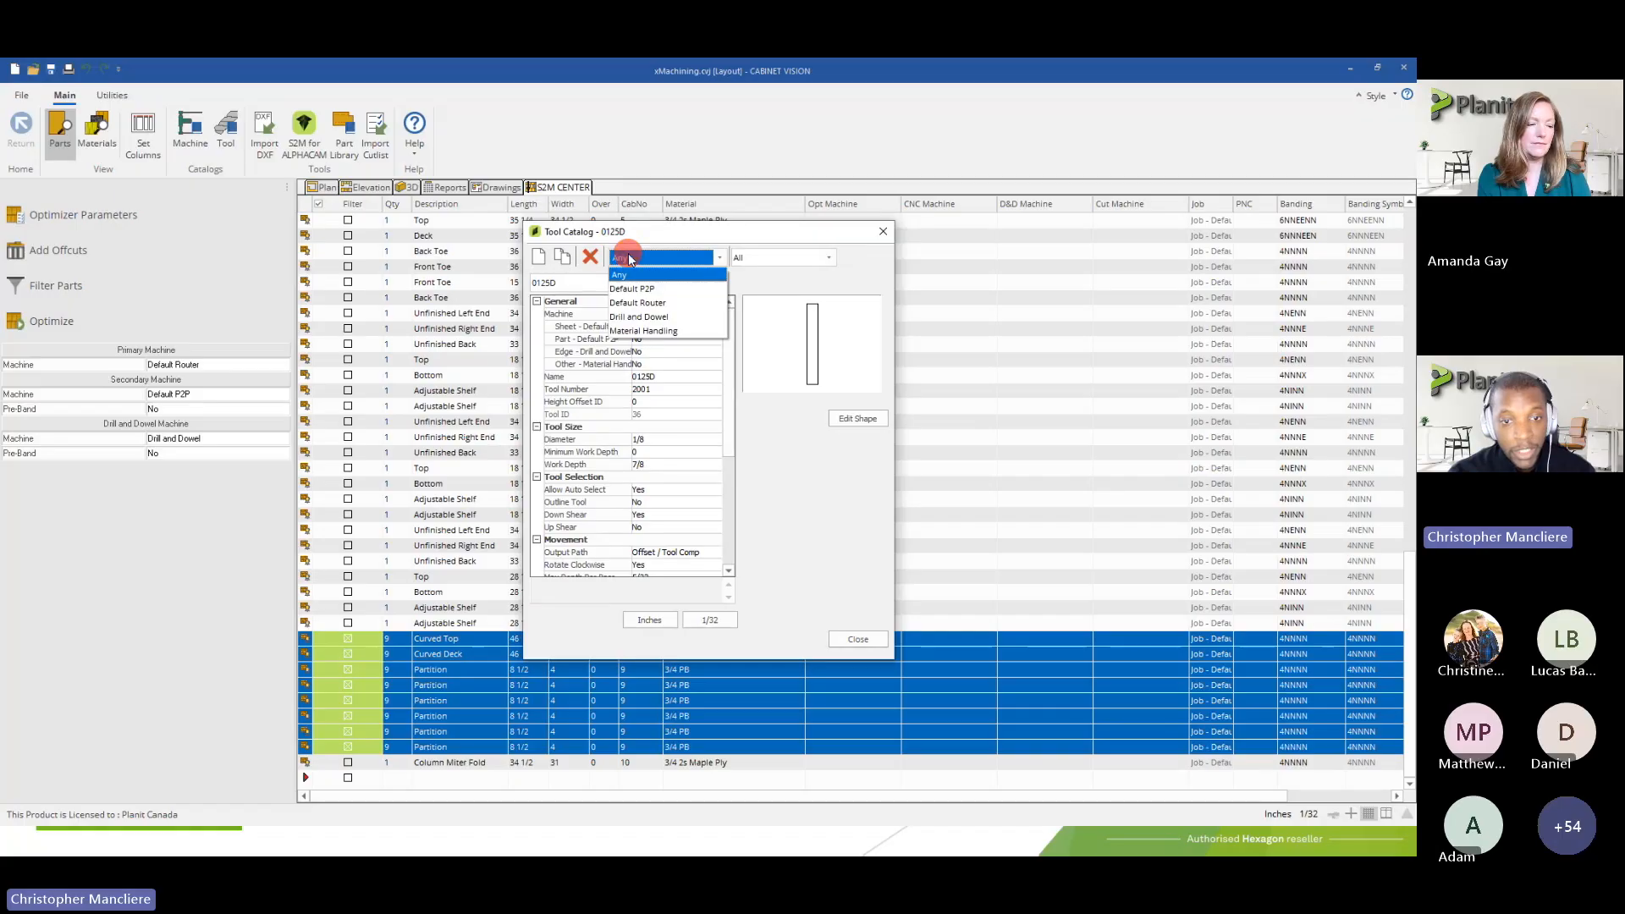
pyautogui.click(624, 318)
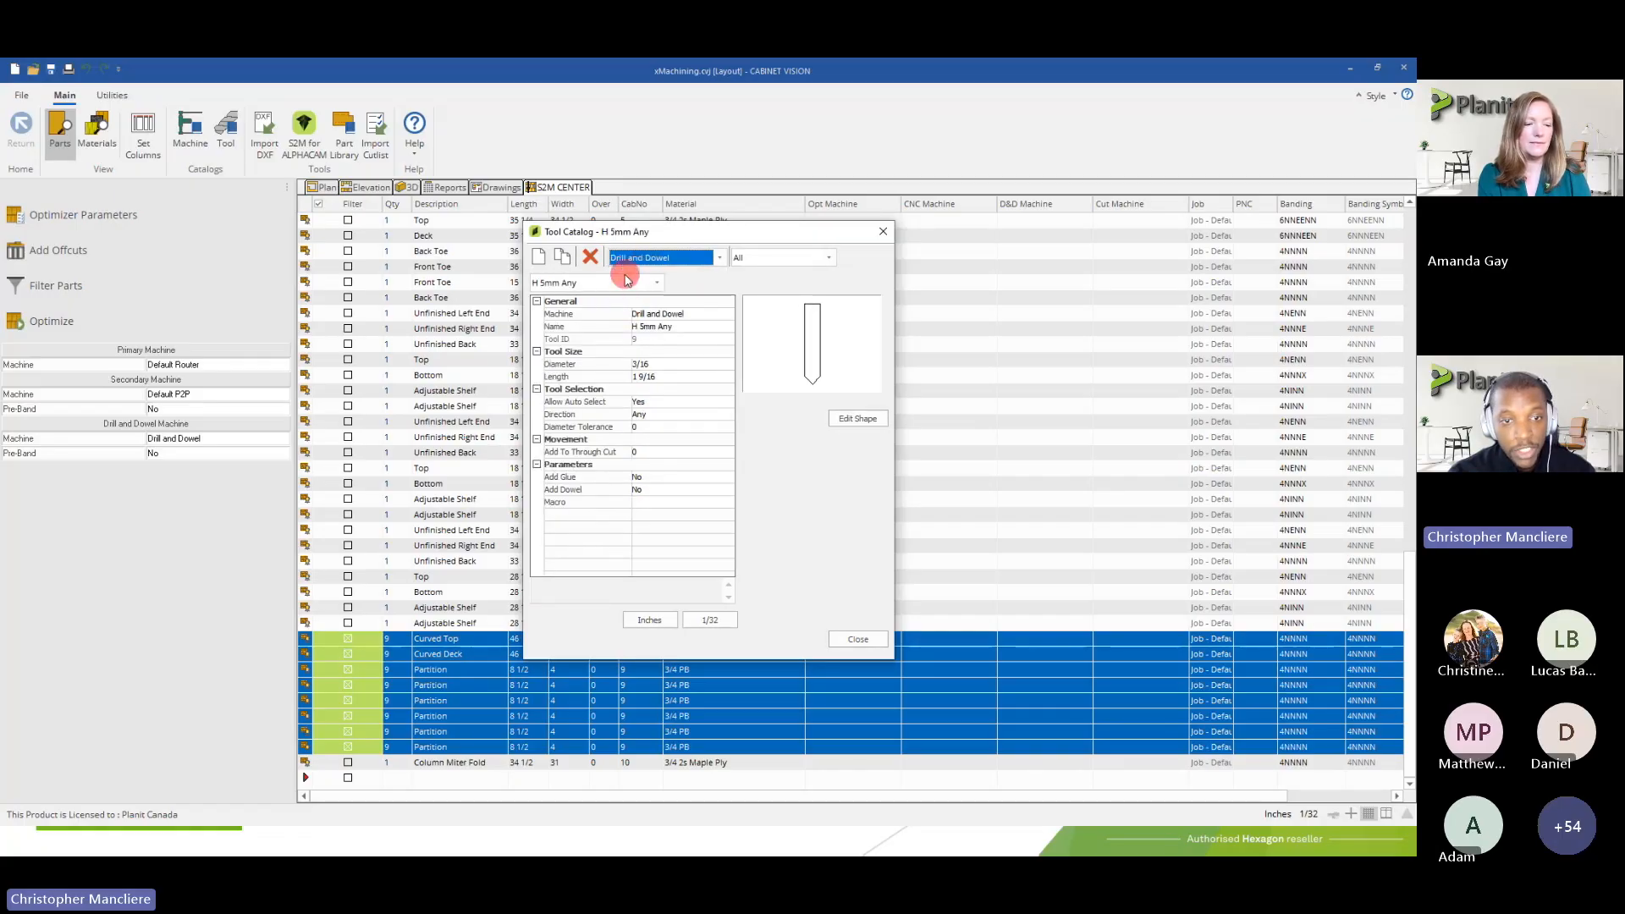
pyautogui.click(626, 282)
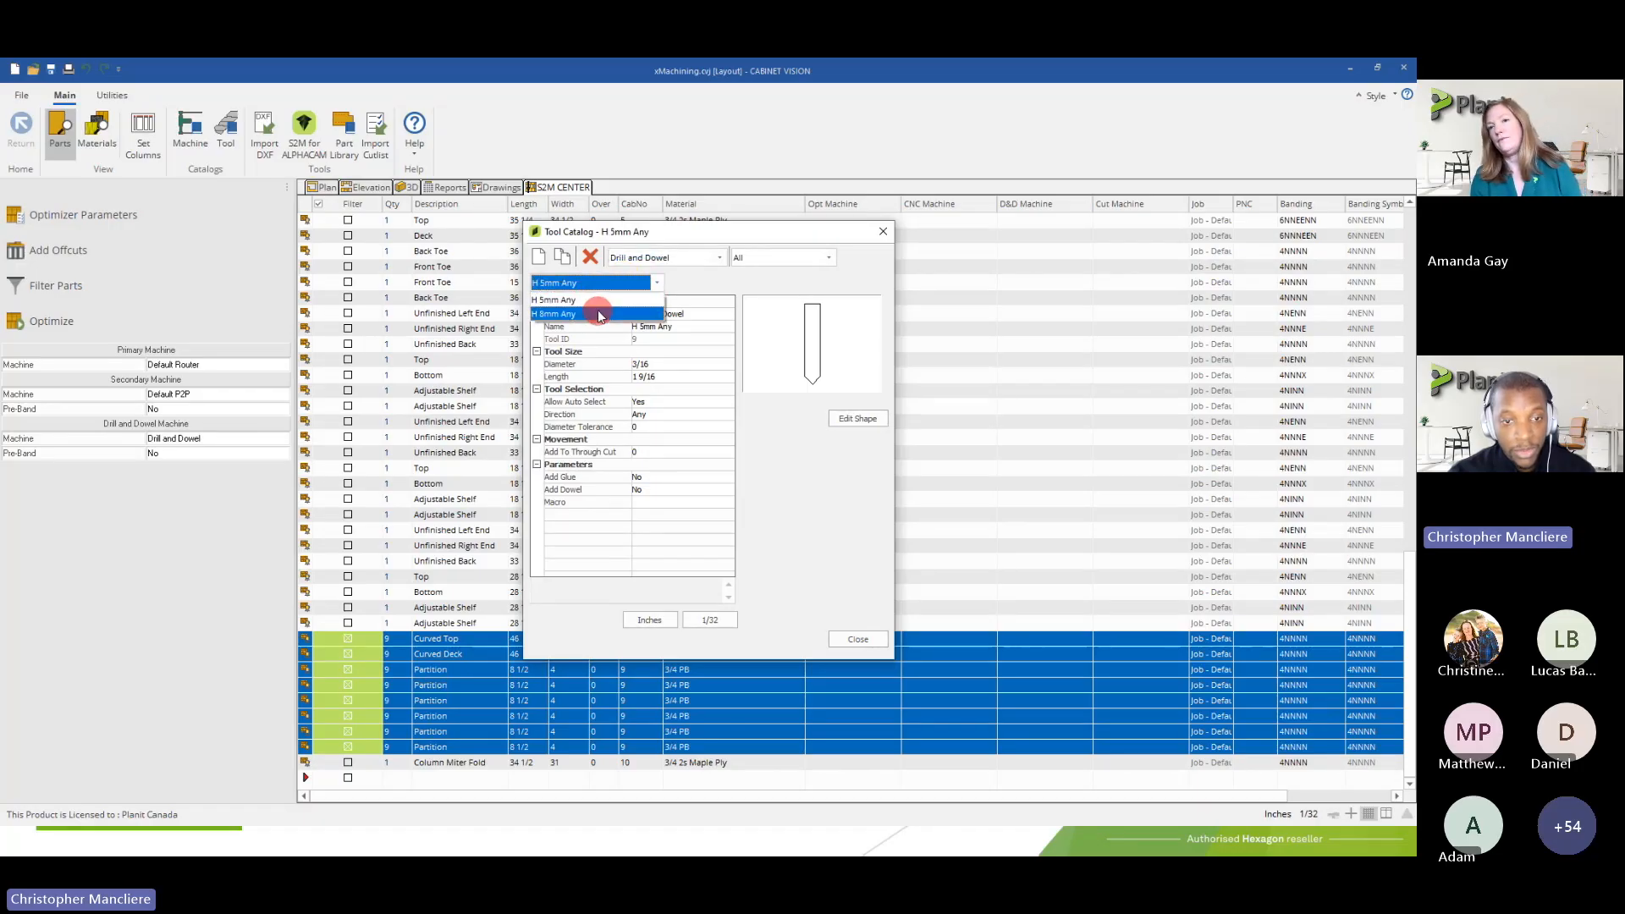
pyautogui.click(601, 285)
pyautogui.click(662, 258)
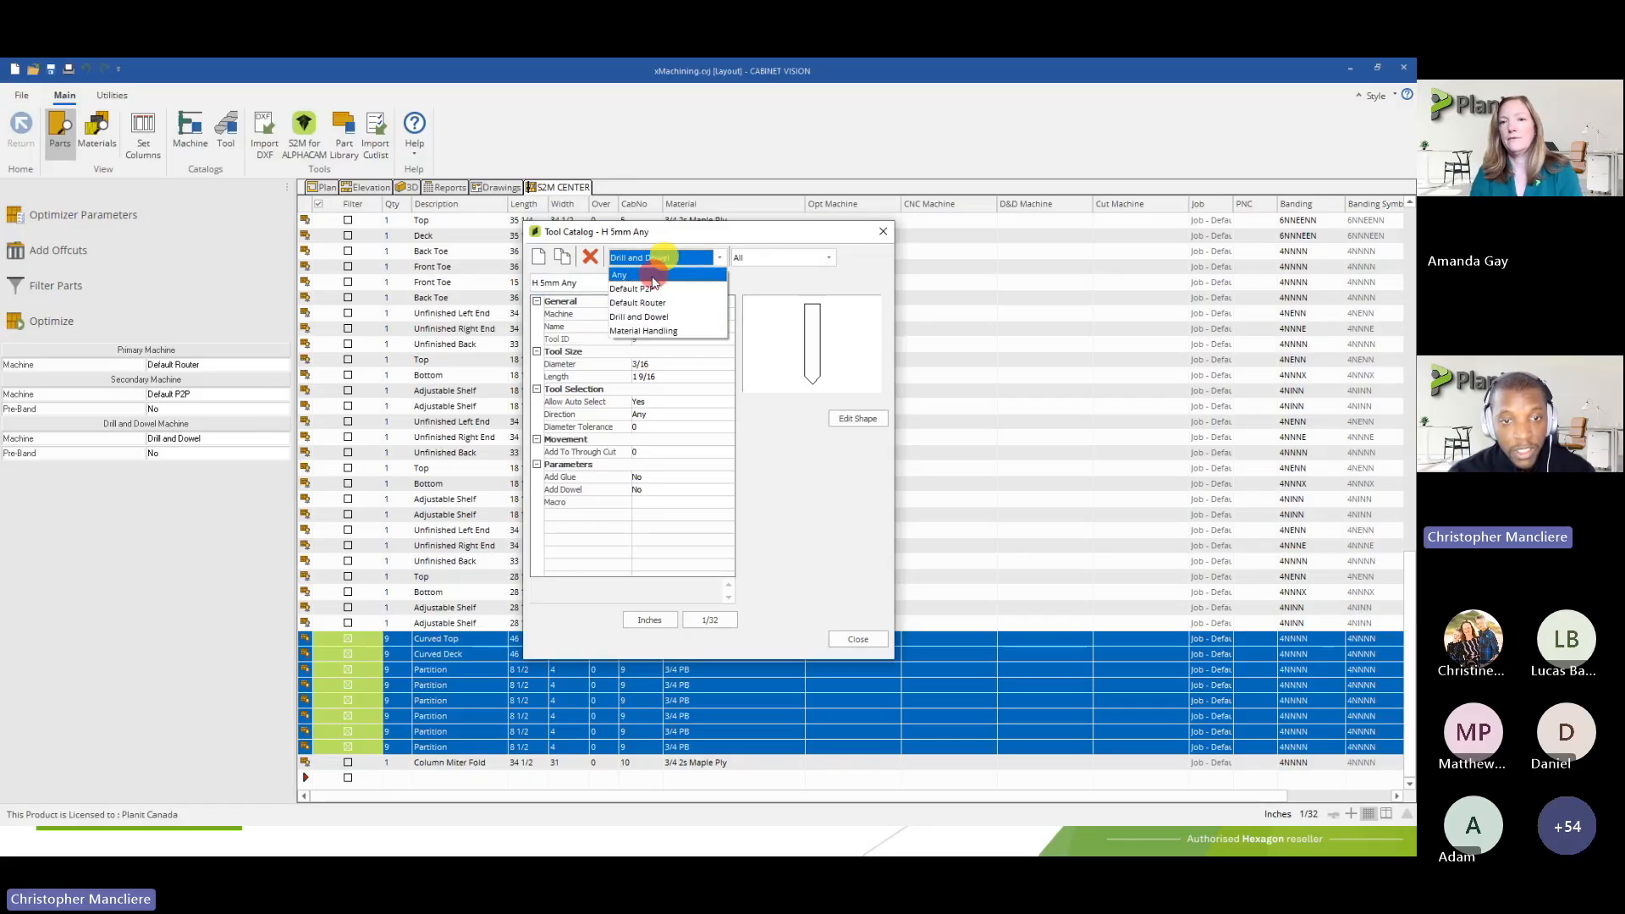
pyautogui.click(652, 276)
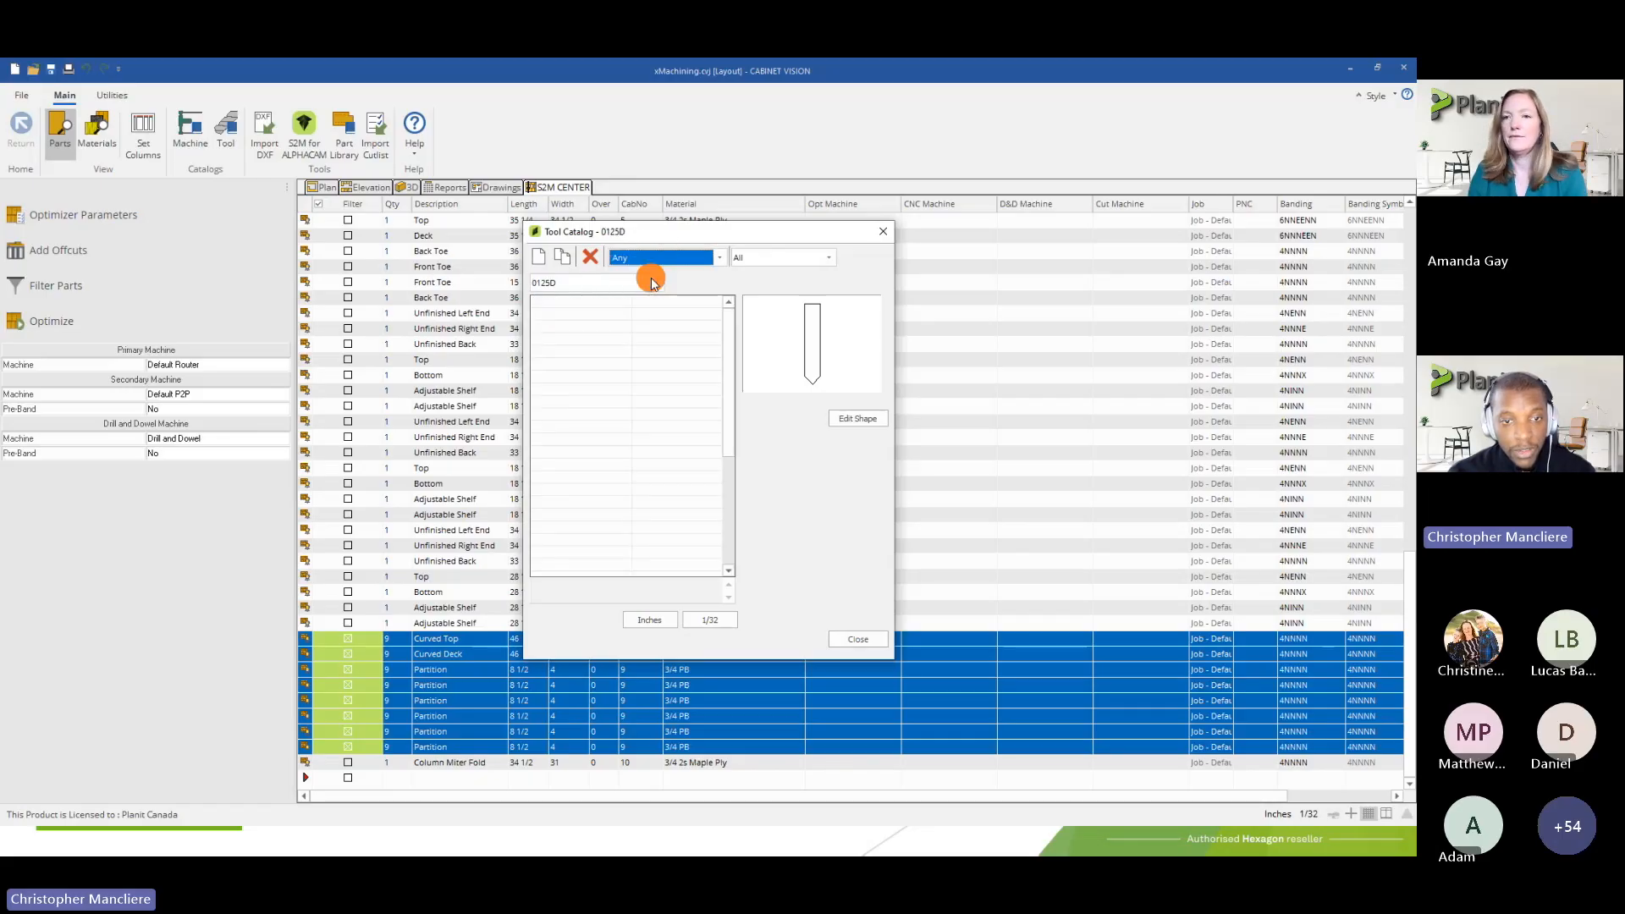
# Filter the tools by the Flat Routers type, look through the matching tools, and restore the type filter to All
pyautogui.click(783, 259)
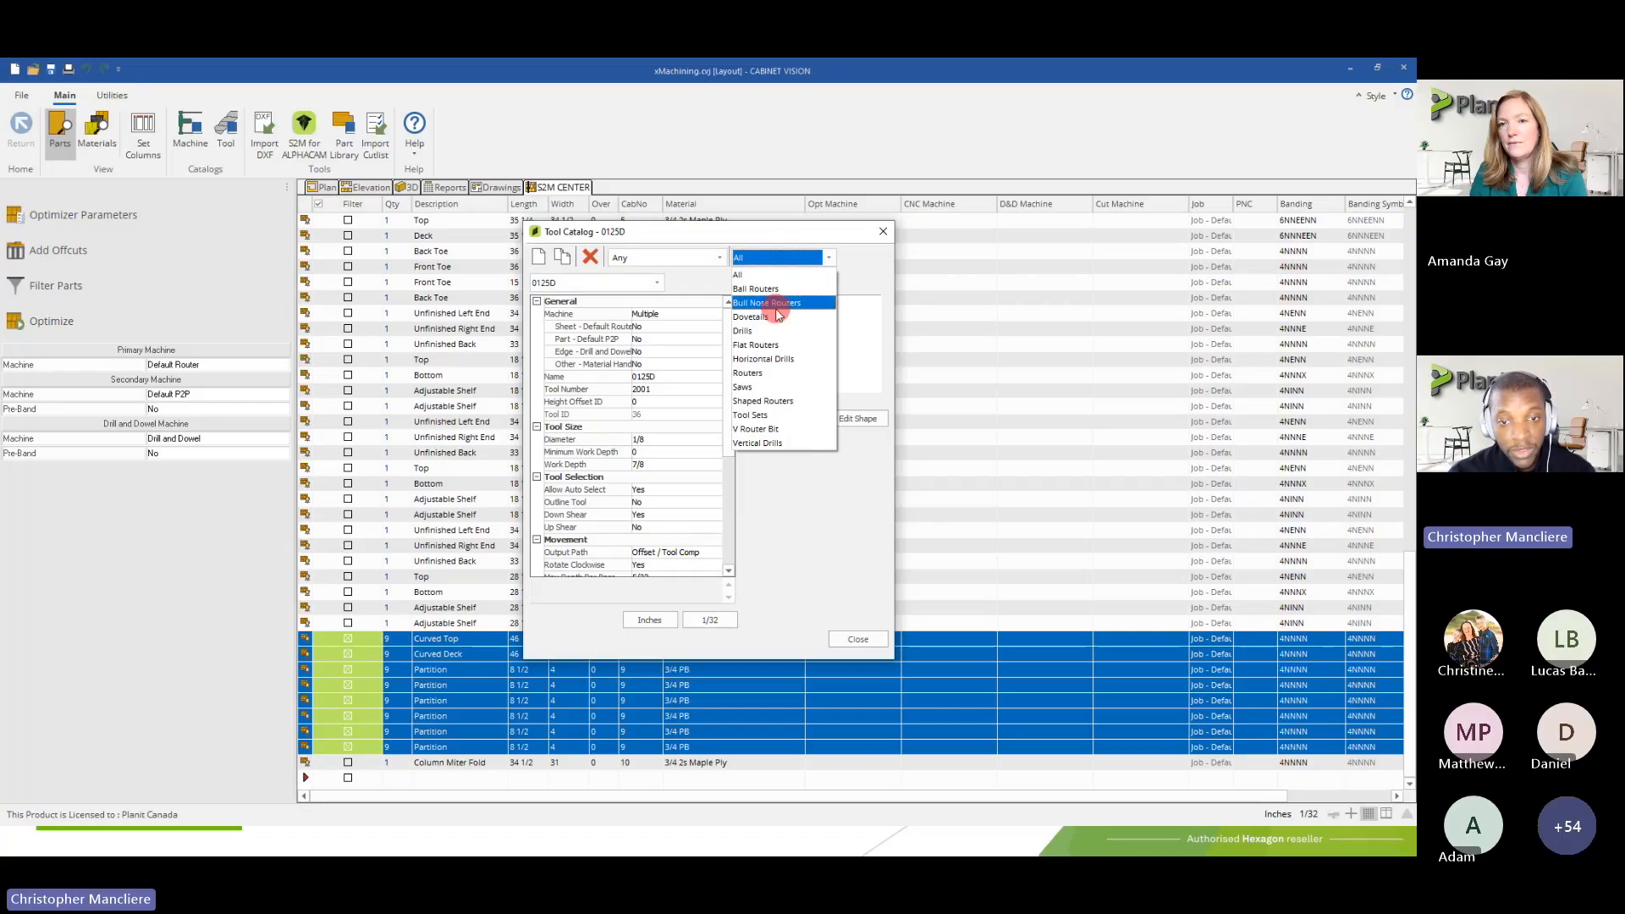
pyautogui.click(760, 345)
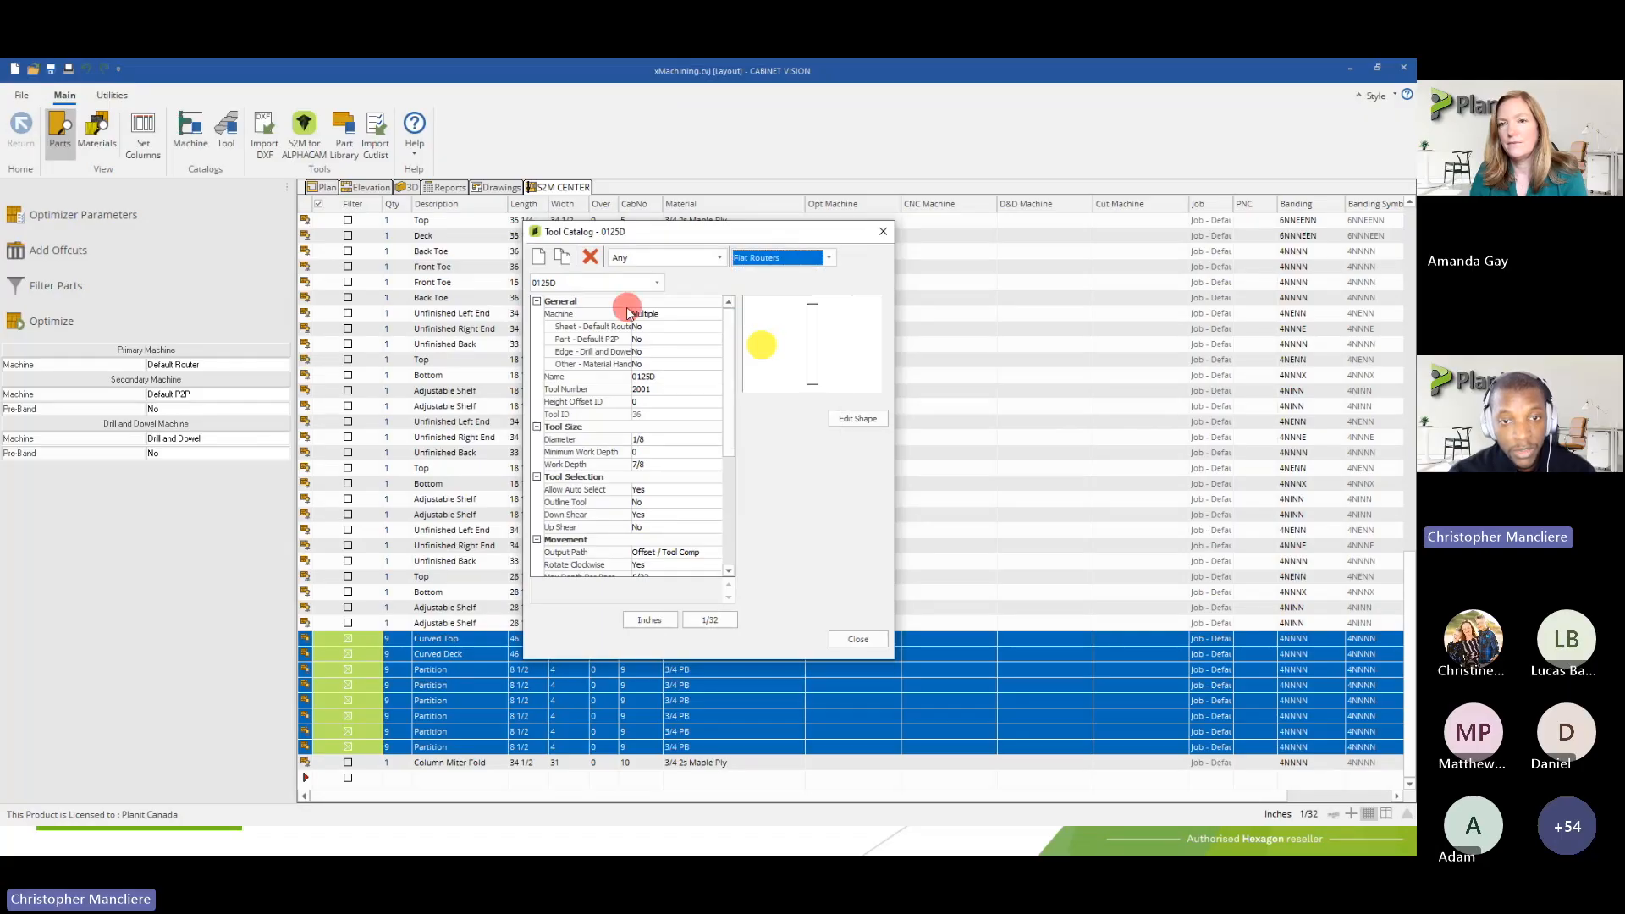
pyautogui.click(611, 283)
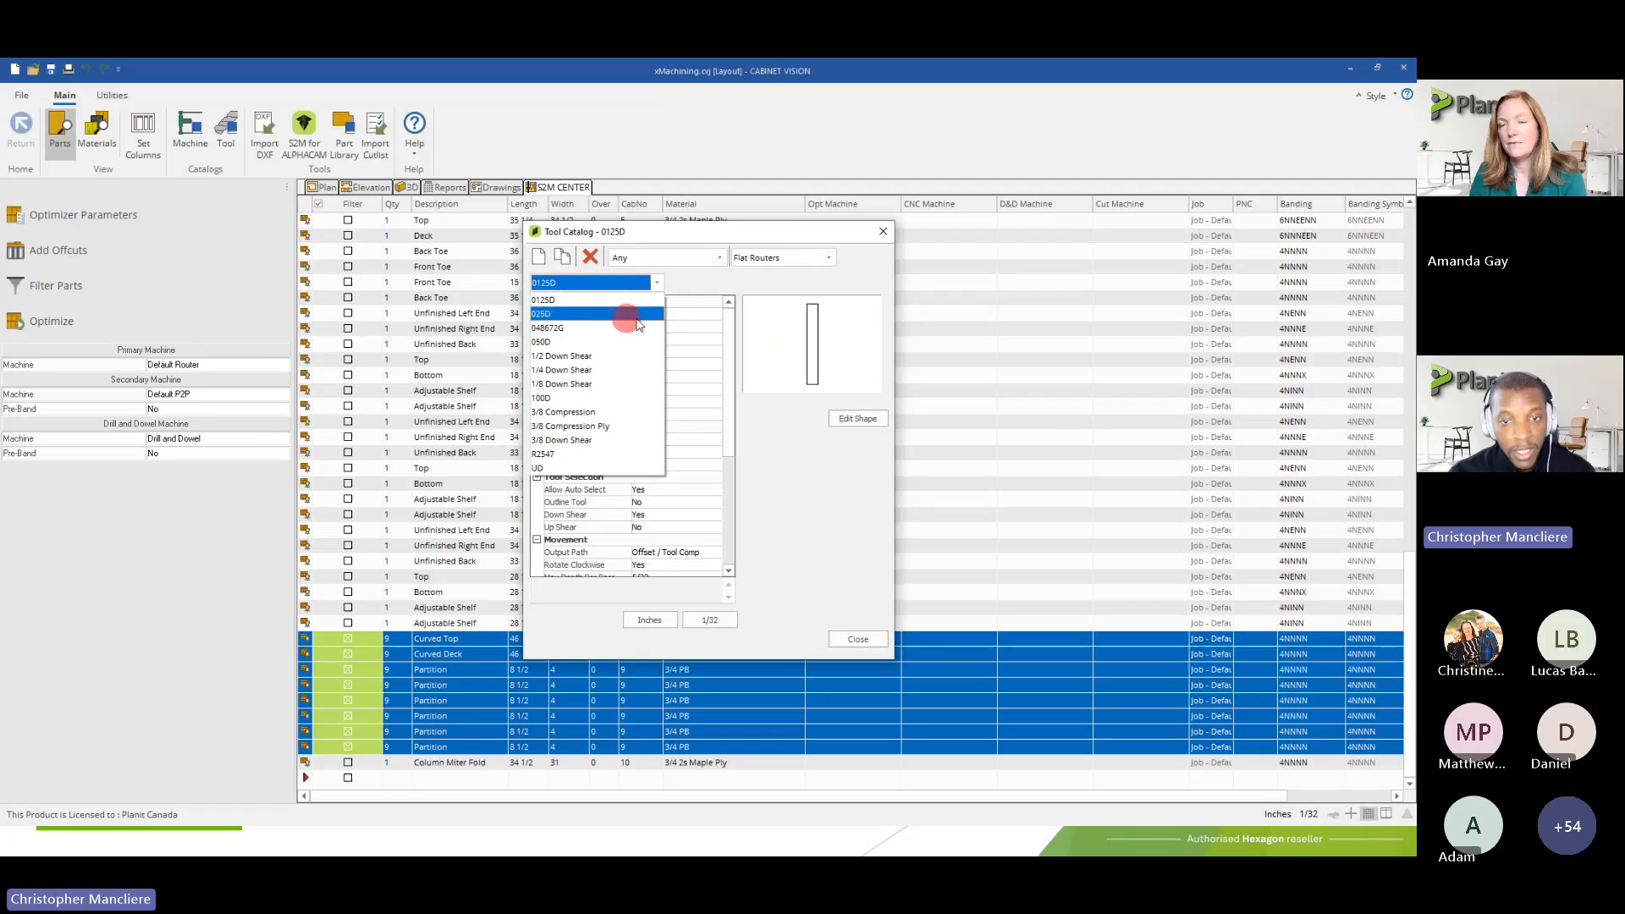
pyautogui.click(791, 258)
pyautogui.click(787, 258)
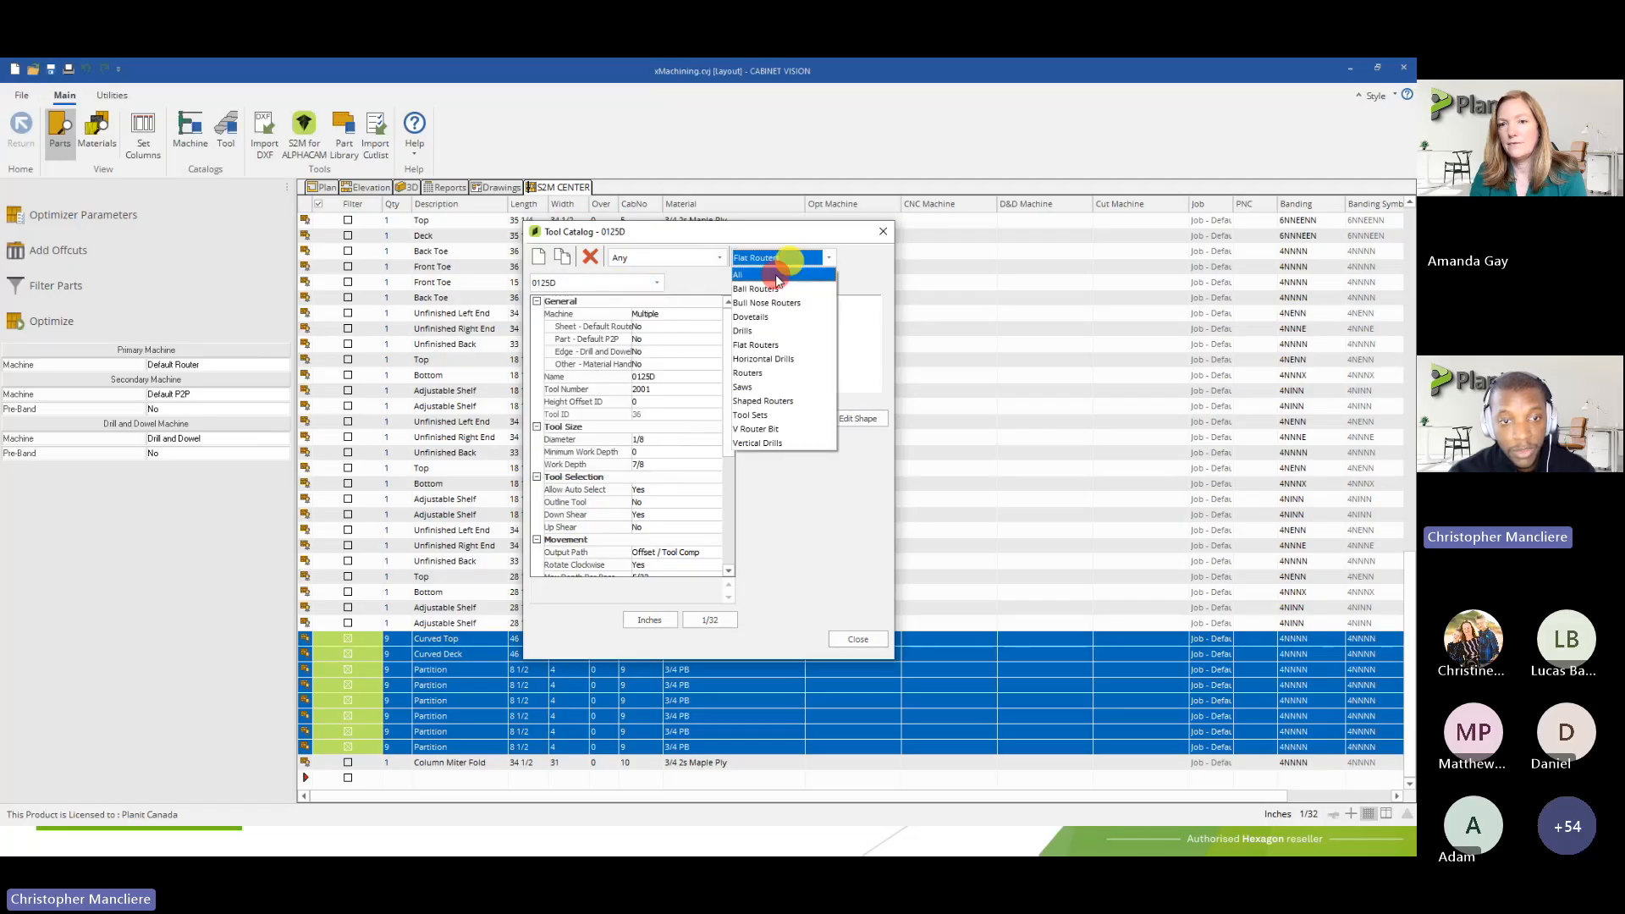
pyautogui.click(775, 274)
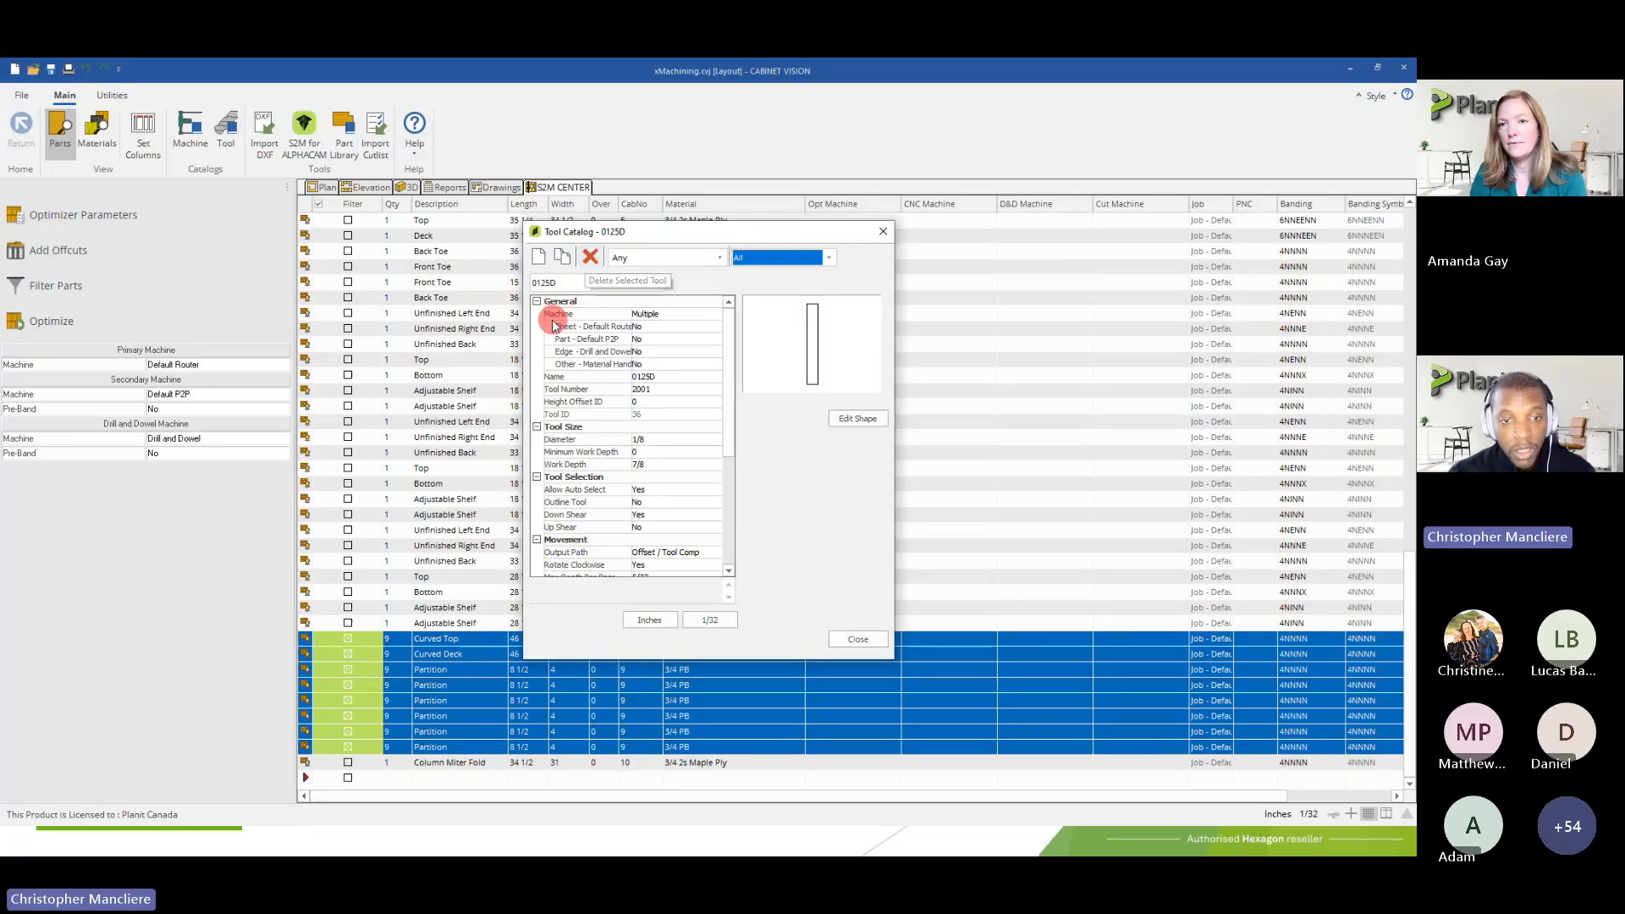
# Look through the full tool list and set the Machine of tool 0125D to Unavailable
pyautogui.click(586, 283)
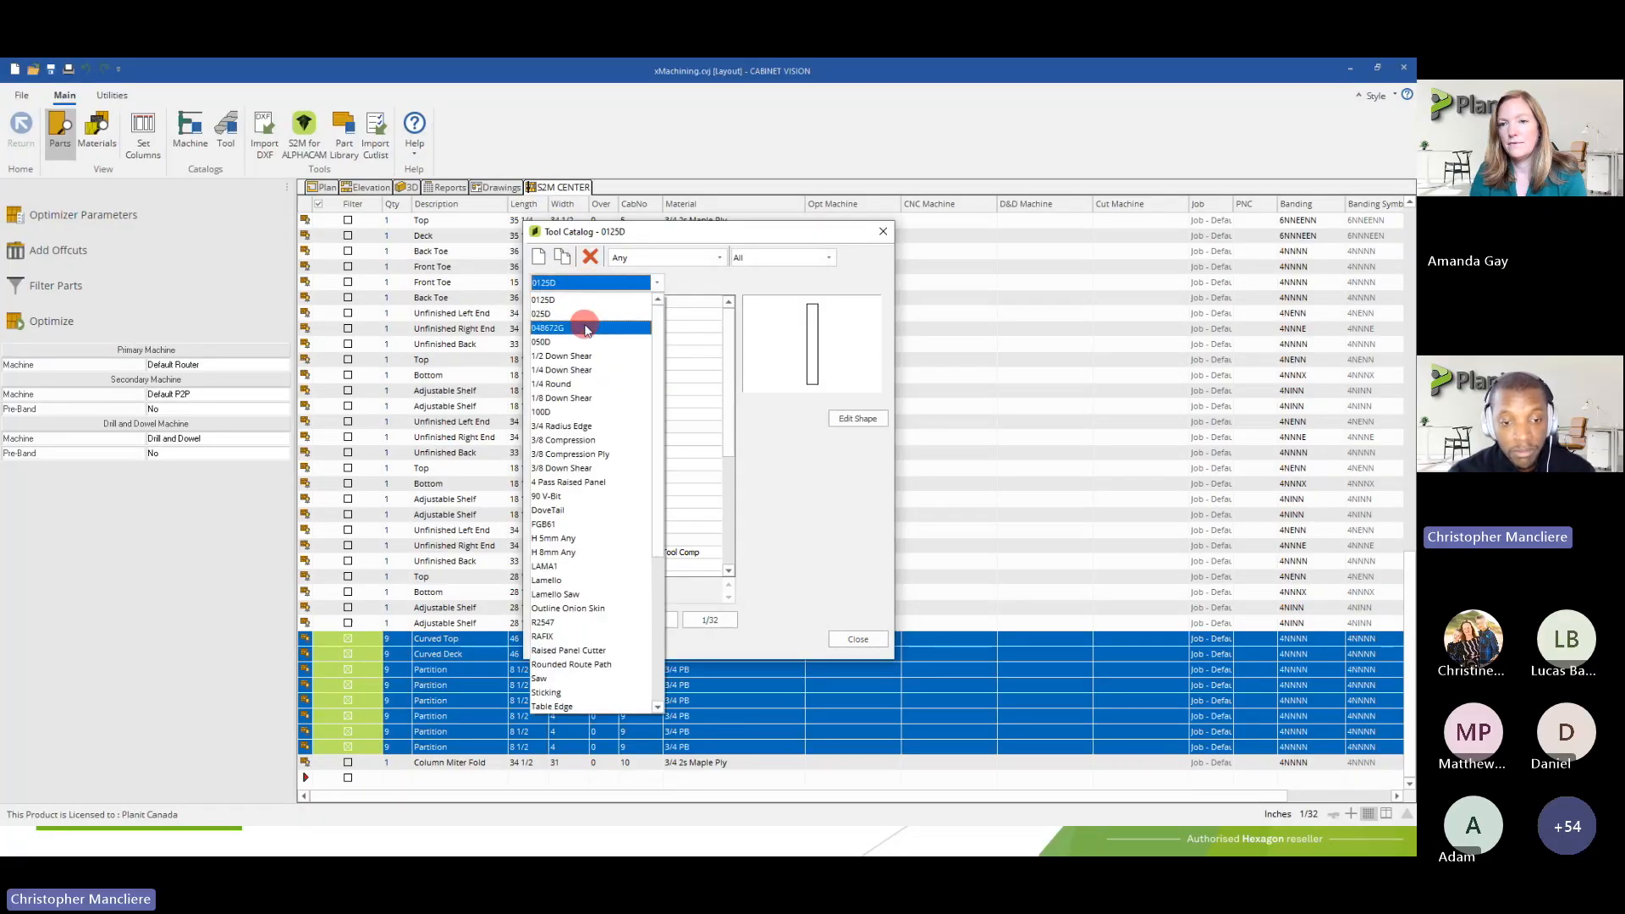
pyautogui.click(665, 296)
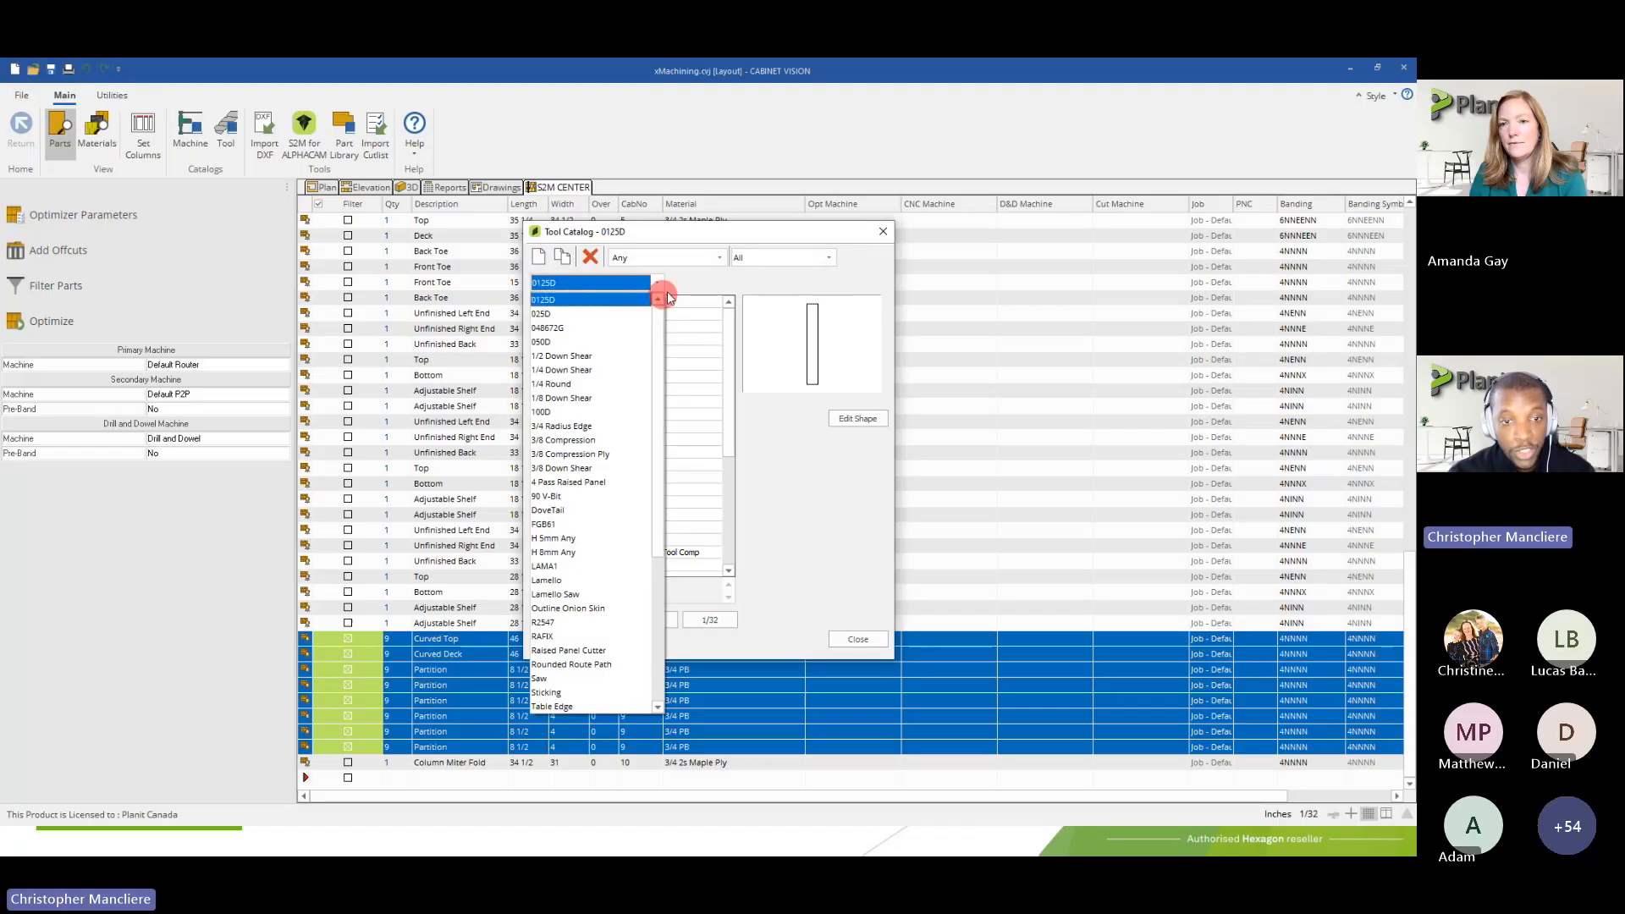
pyautogui.click(657, 283)
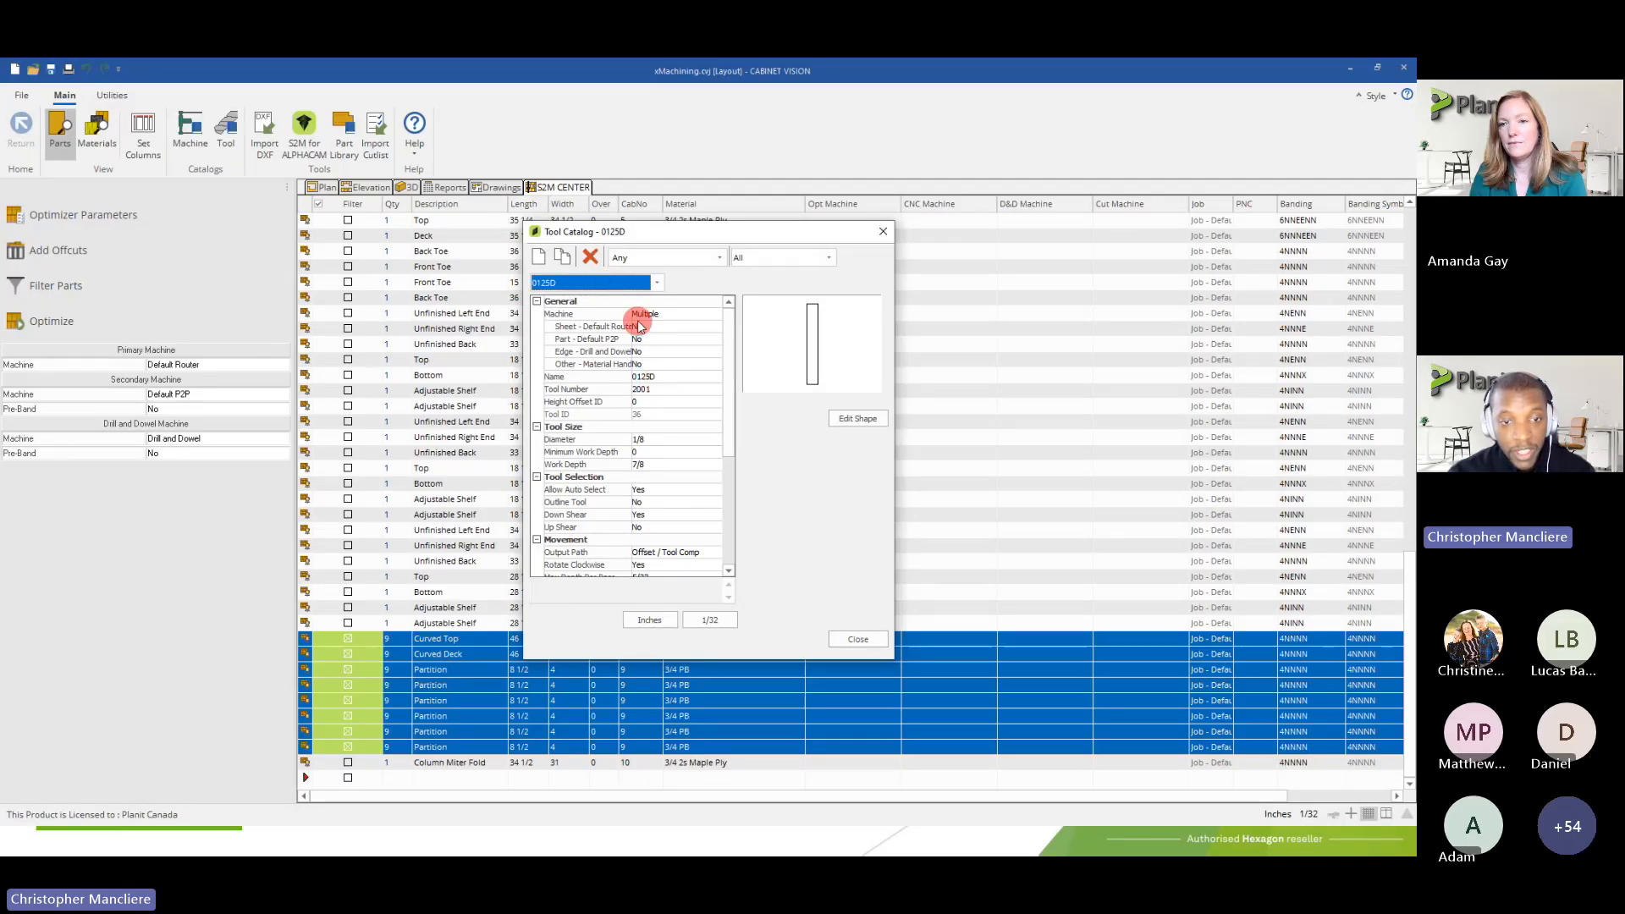
pyautogui.click(556, 315)
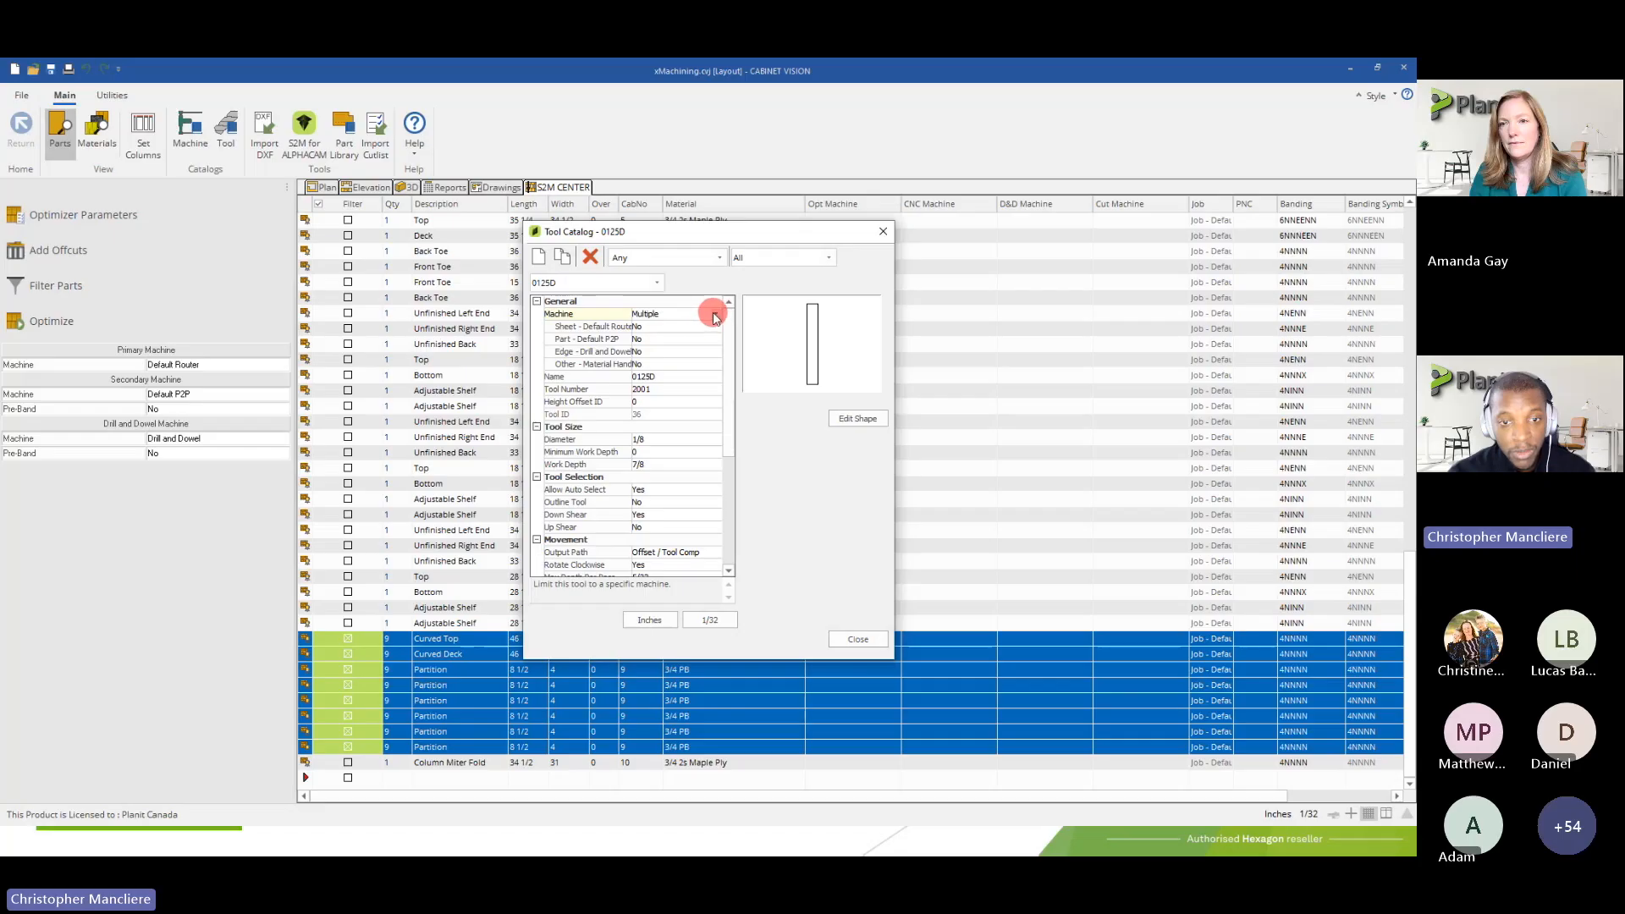
pyautogui.click(653, 320)
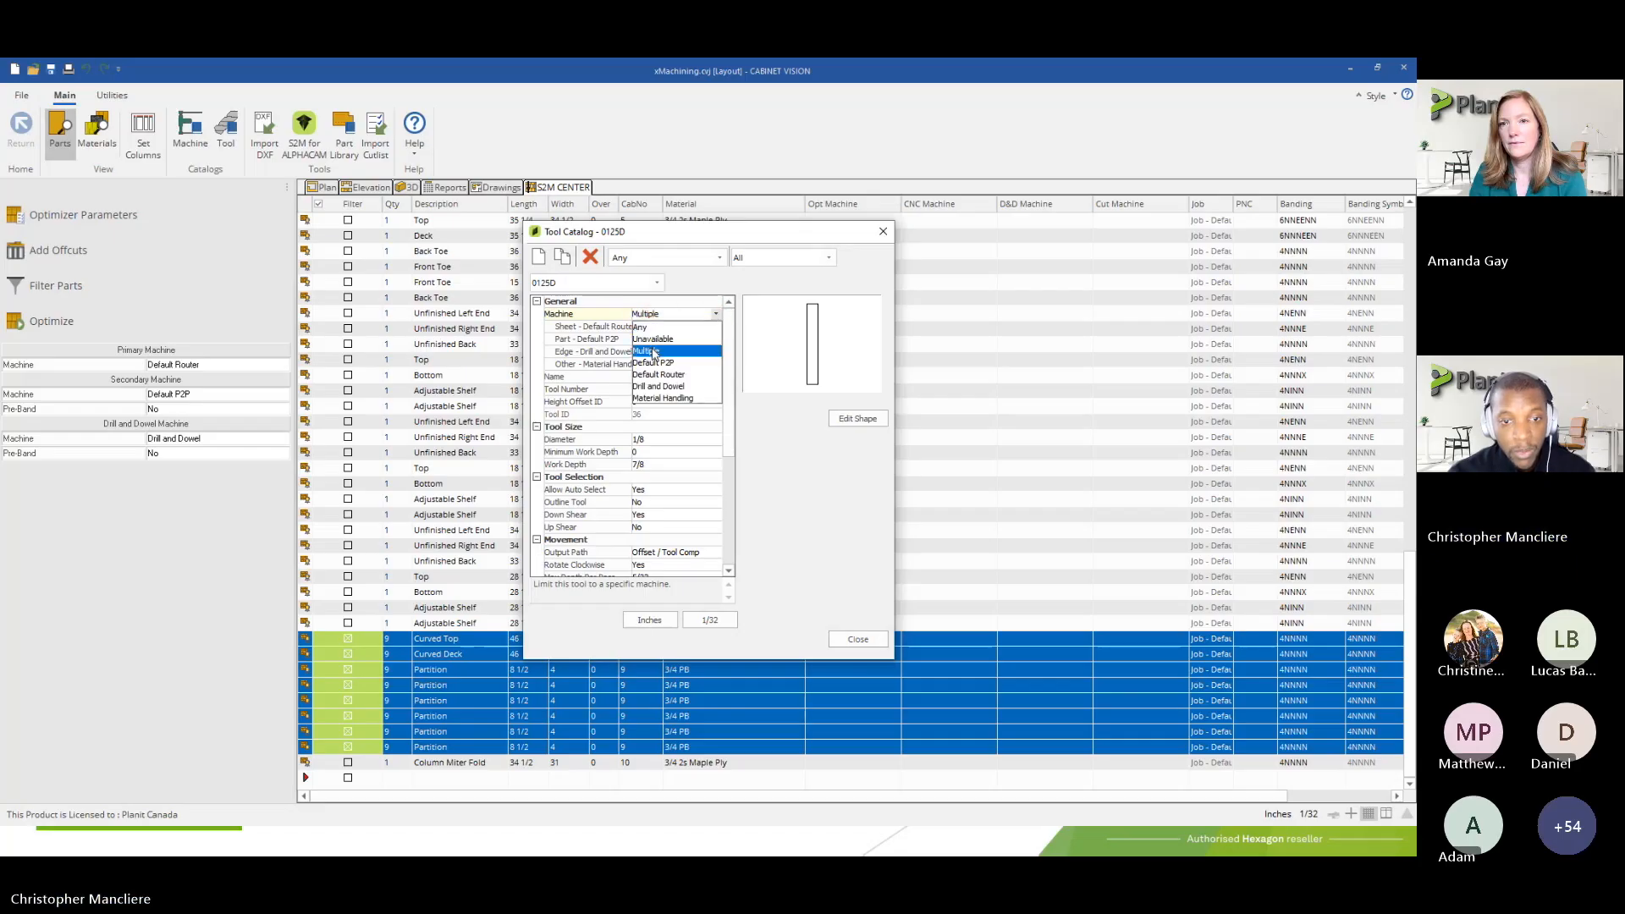
pyautogui.click(651, 339)
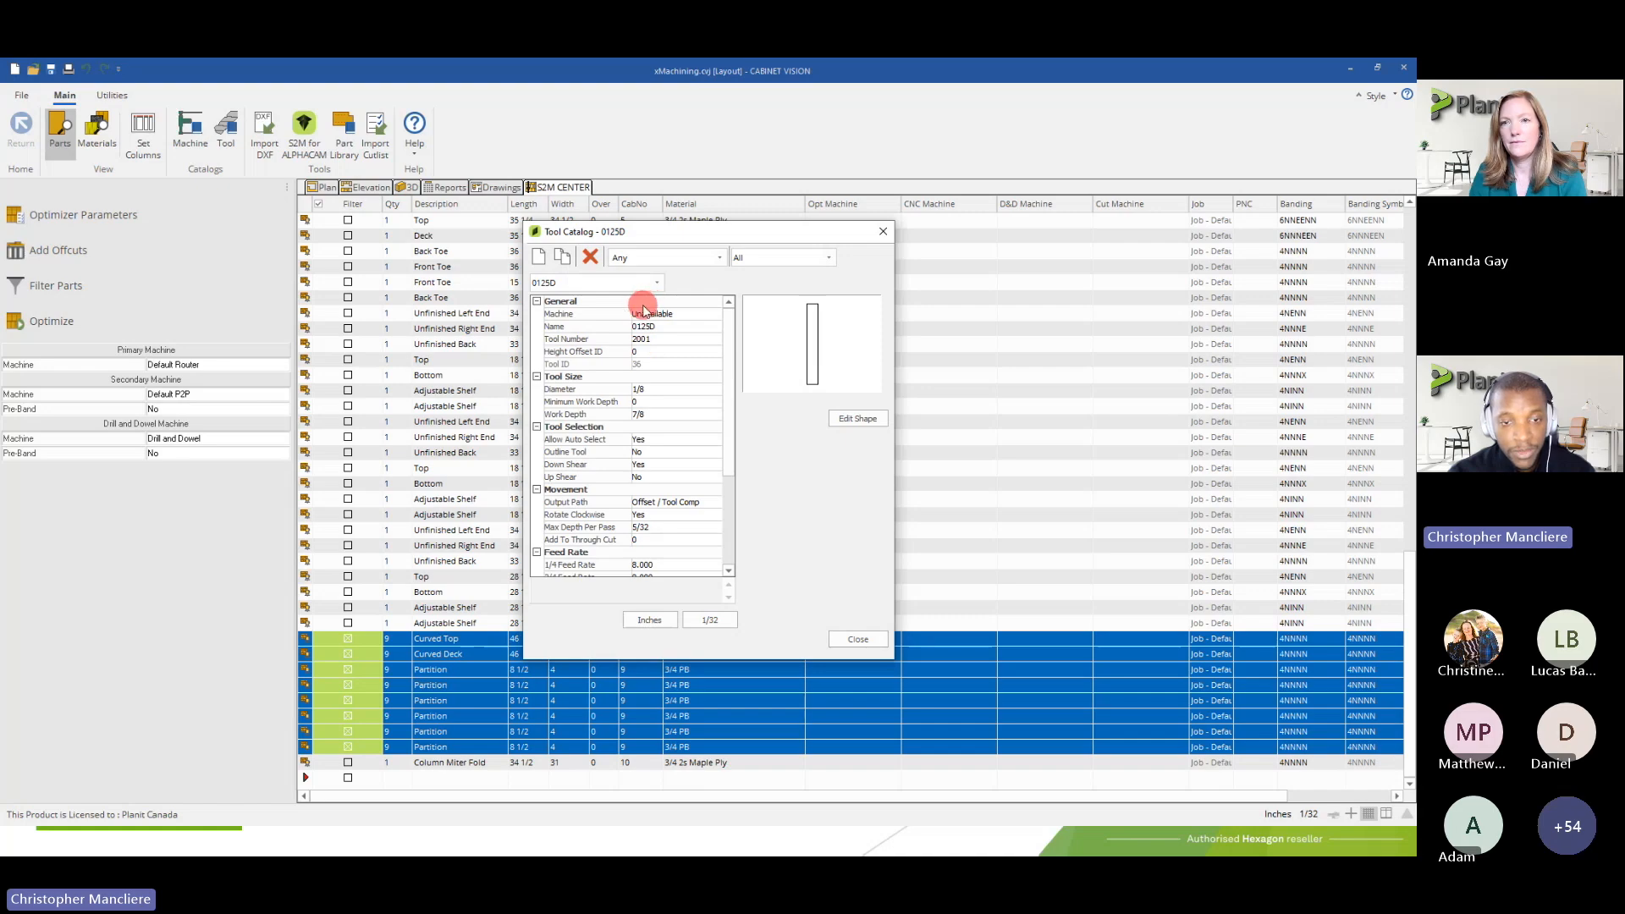
# Open the 3/8 Compression tool and set its Machine option to Multiple
pyautogui.click(586, 285)
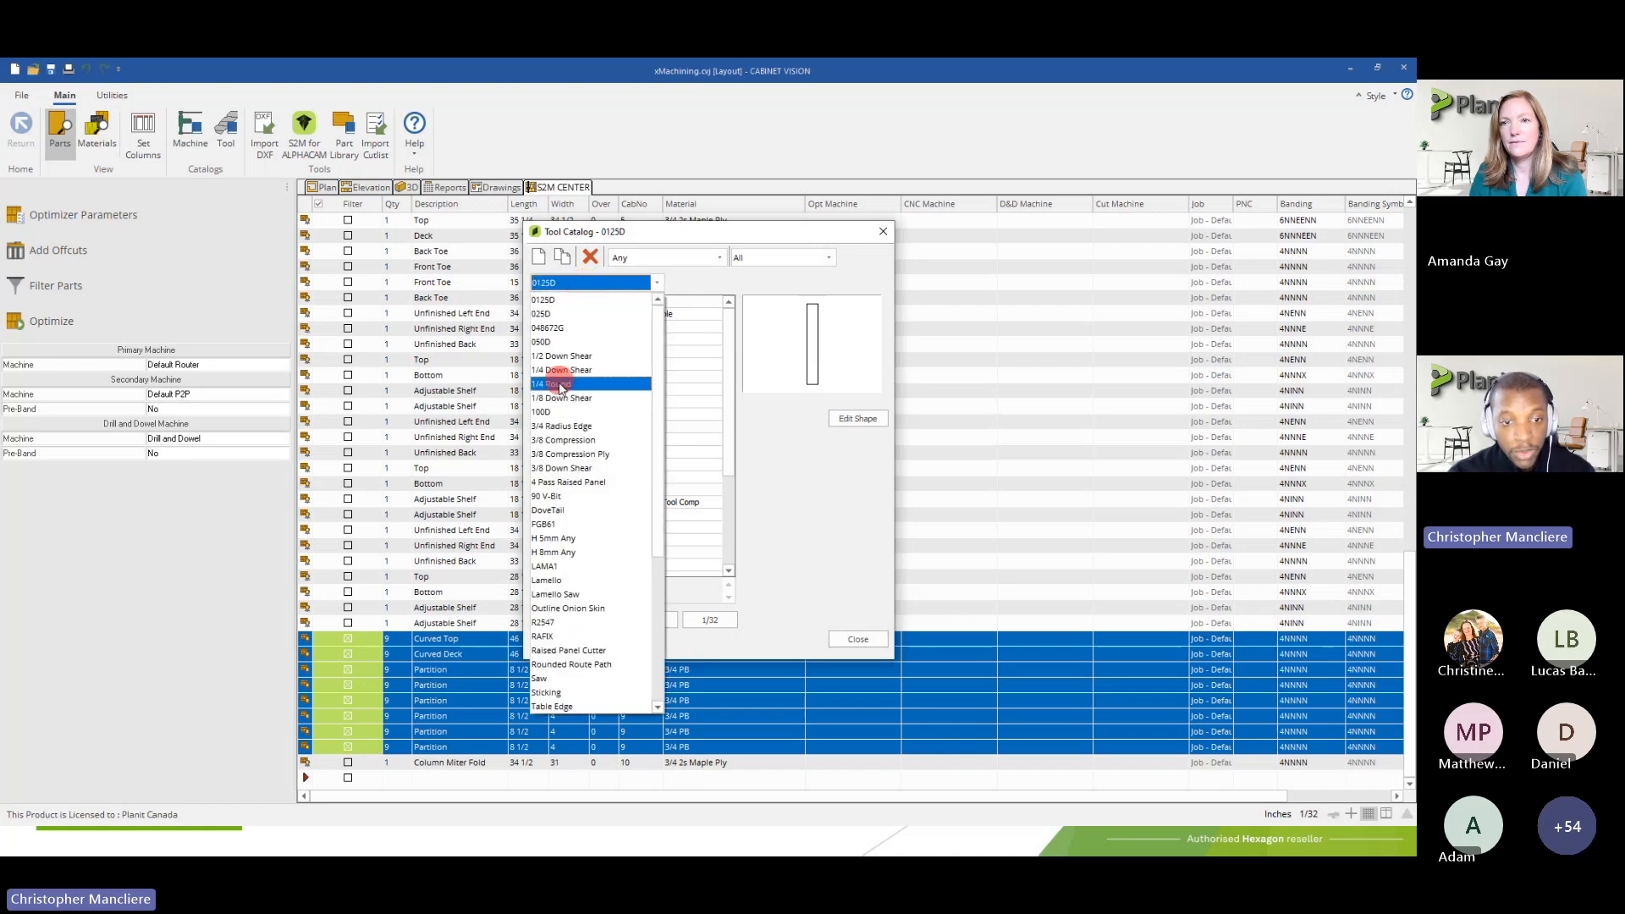
pyautogui.click(563, 440)
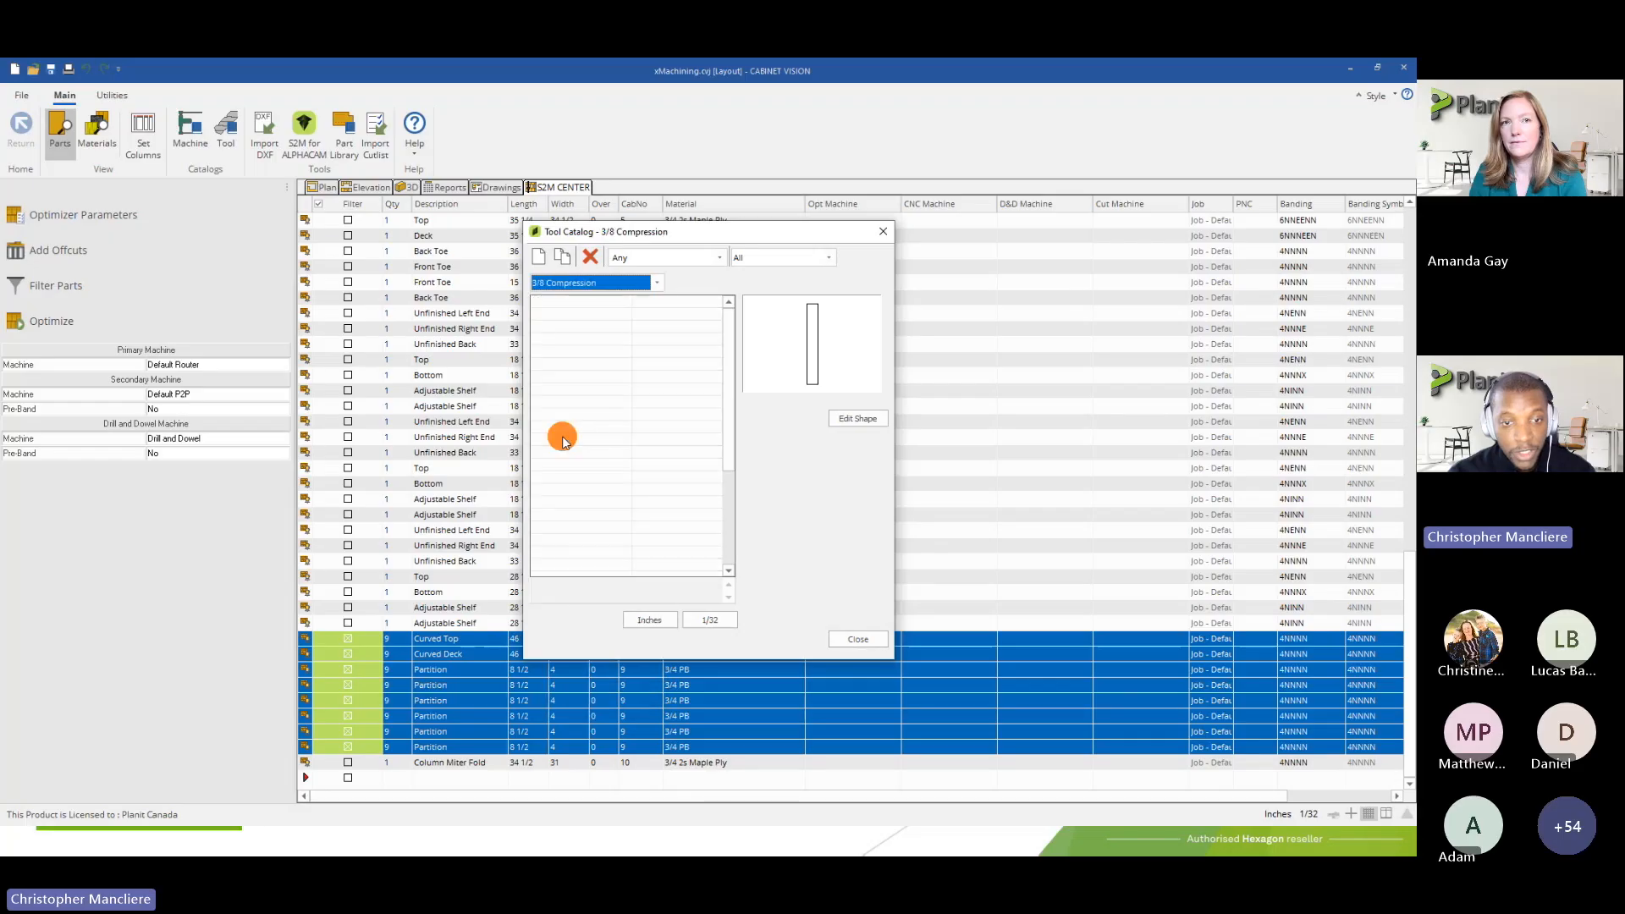
pyautogui.click(648, 316)
pyautogui.click(647, 316)
pyautogui.click(646, 350)
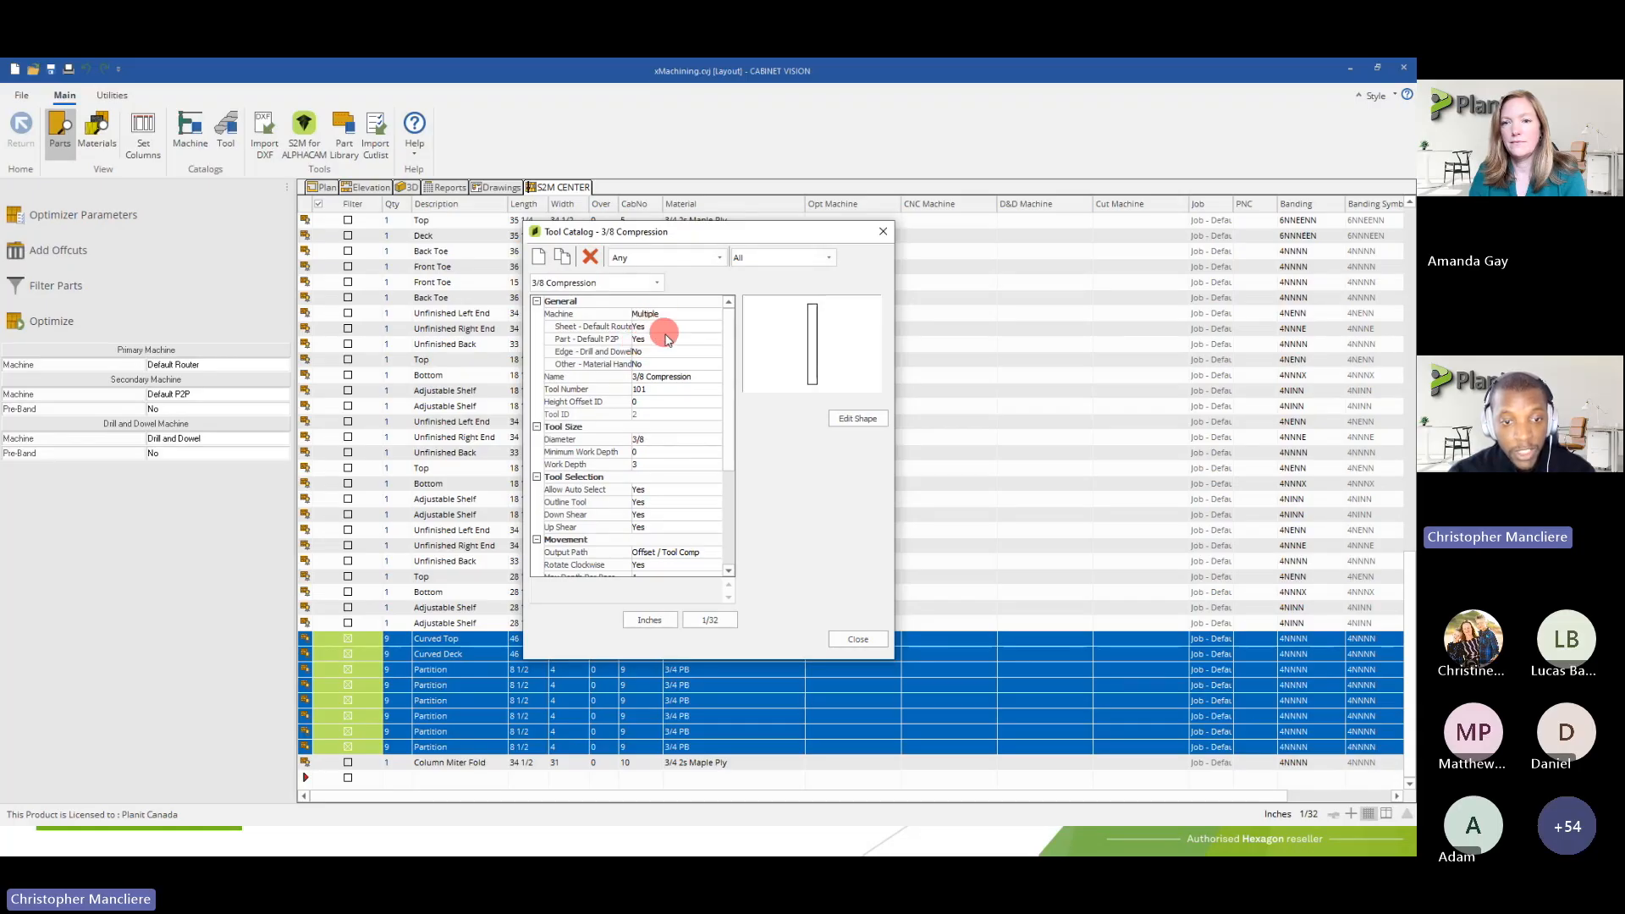
# Examine the Name and Tool Number properties of the 3/8 Compression tool
pyautogui.moveTo(636, 376); pyautogui.dragTo(691, 377)
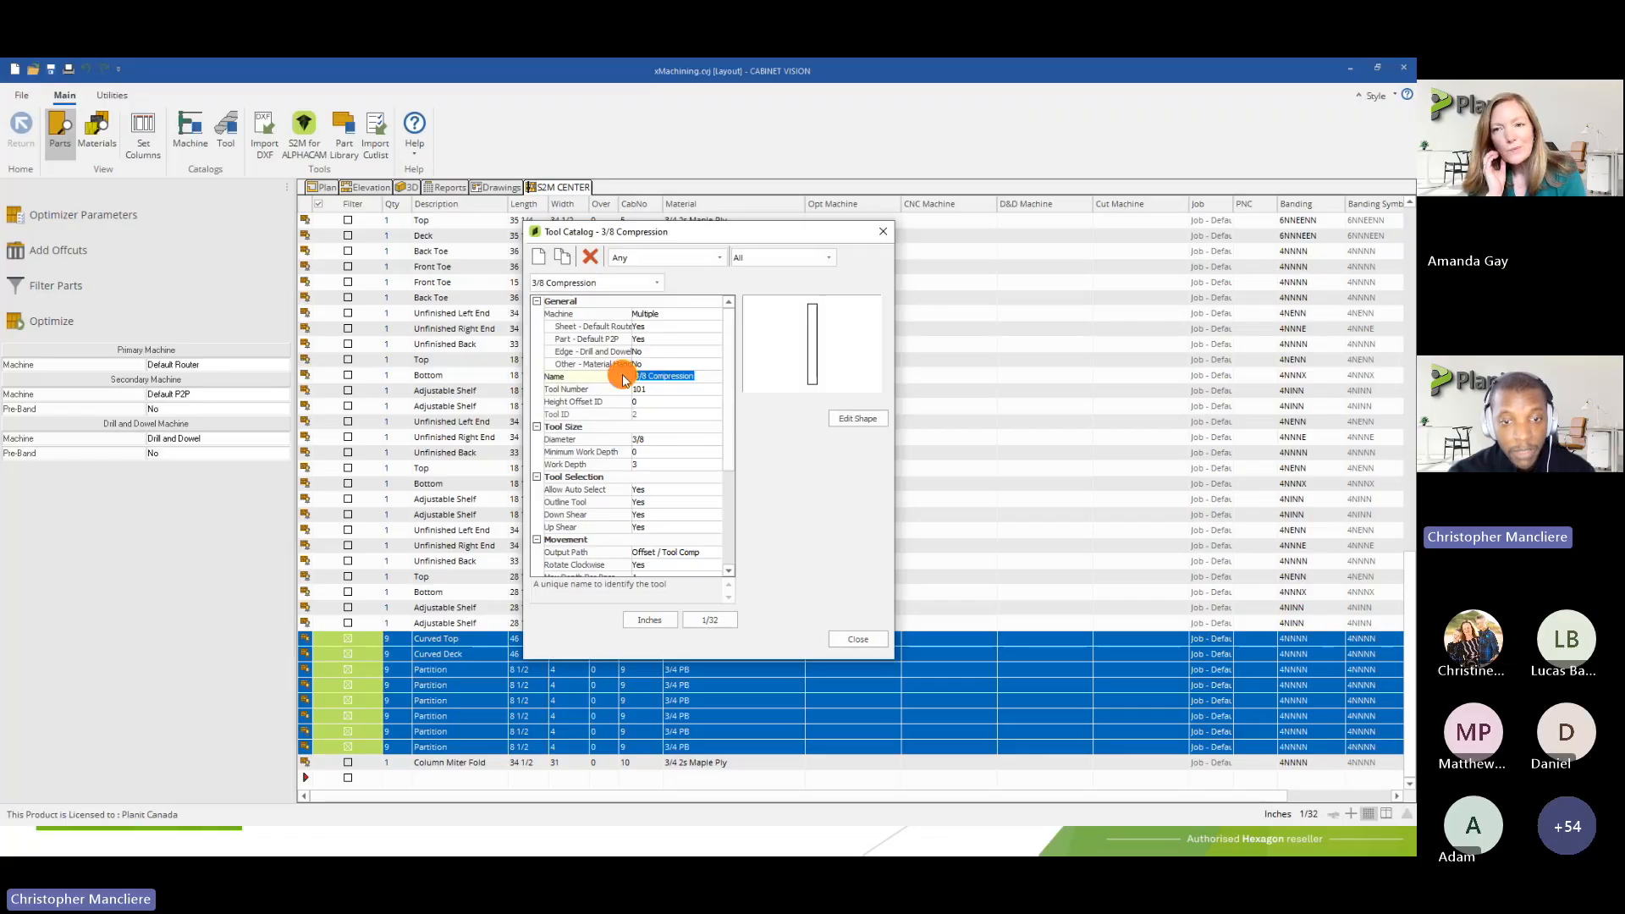
pyautogui.click(701, 376)
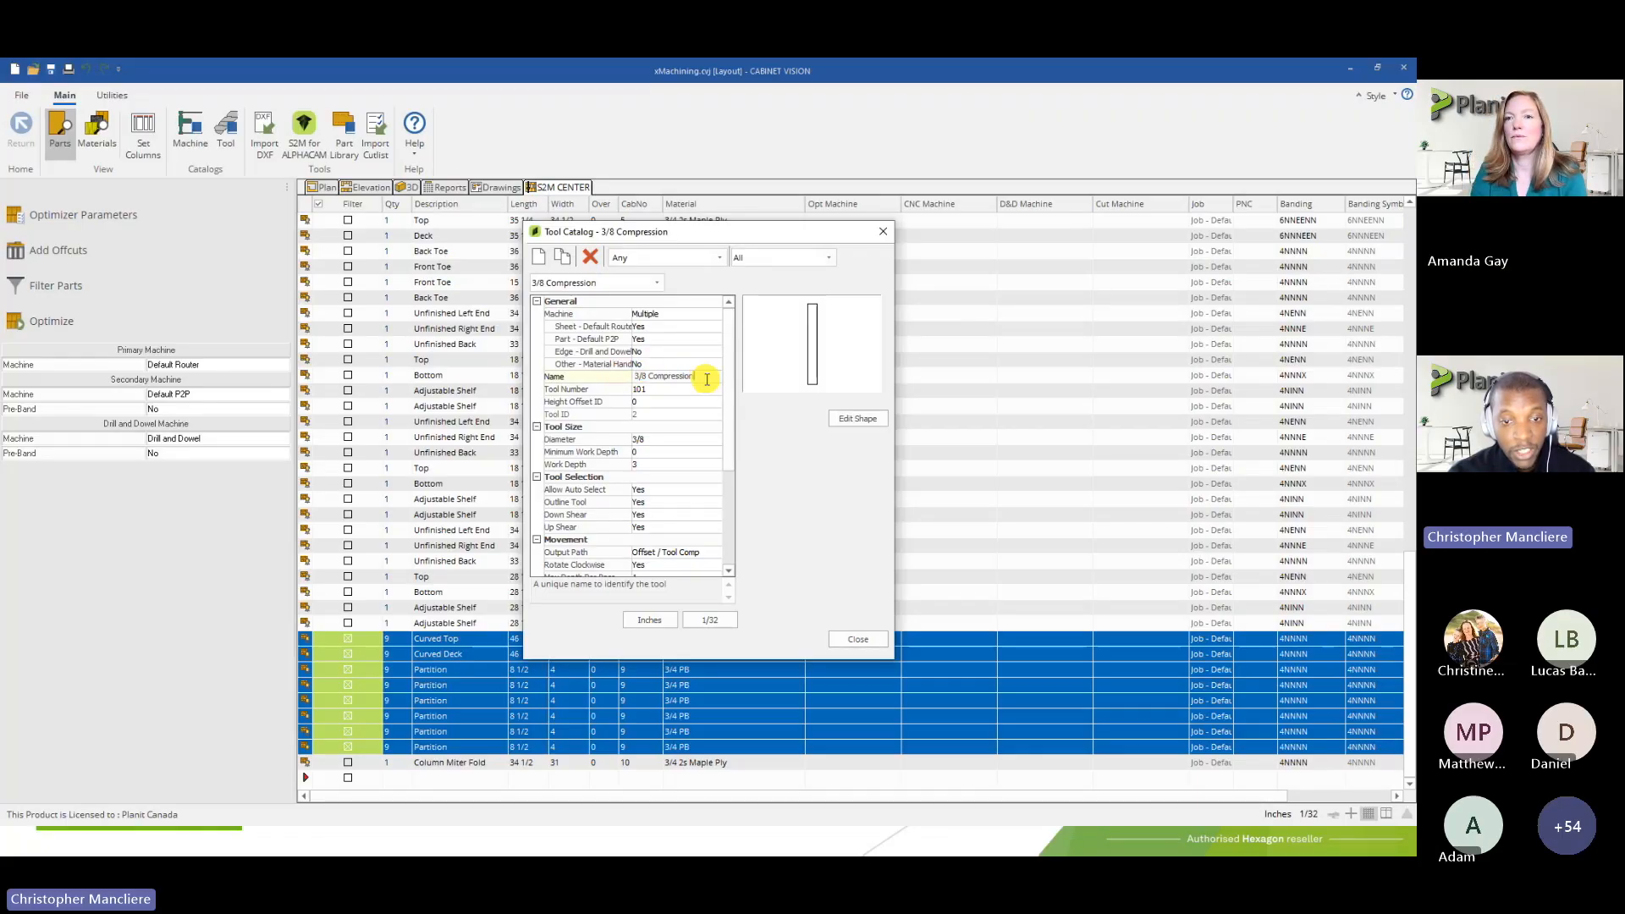
pyautogui.click(653, 376)
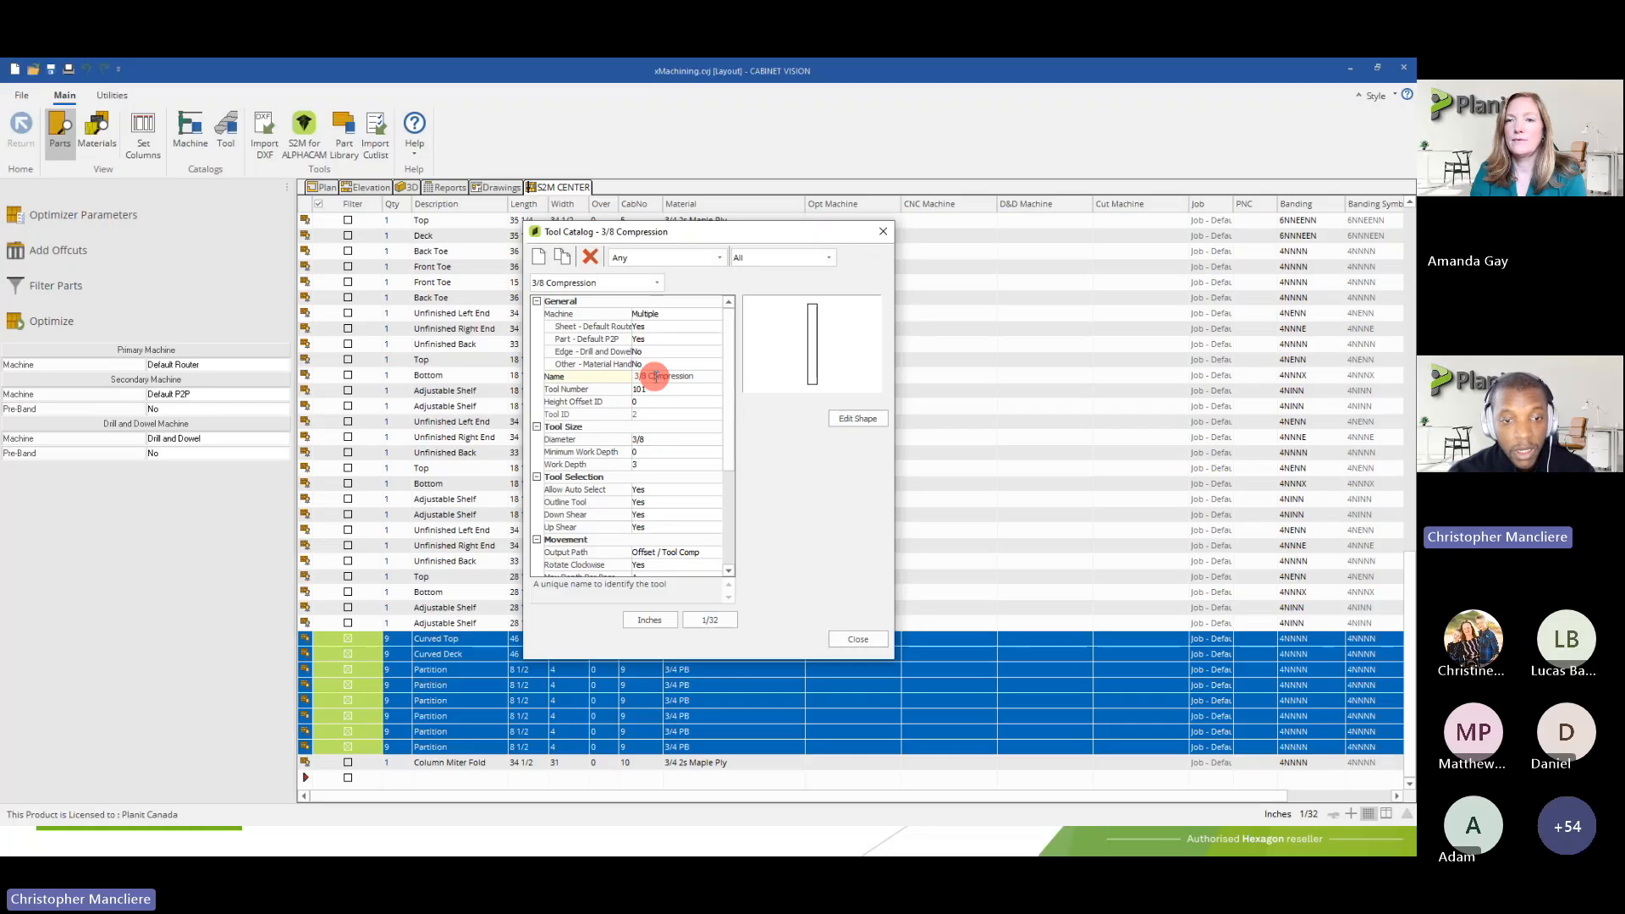
pyautogui.click(642, 389)
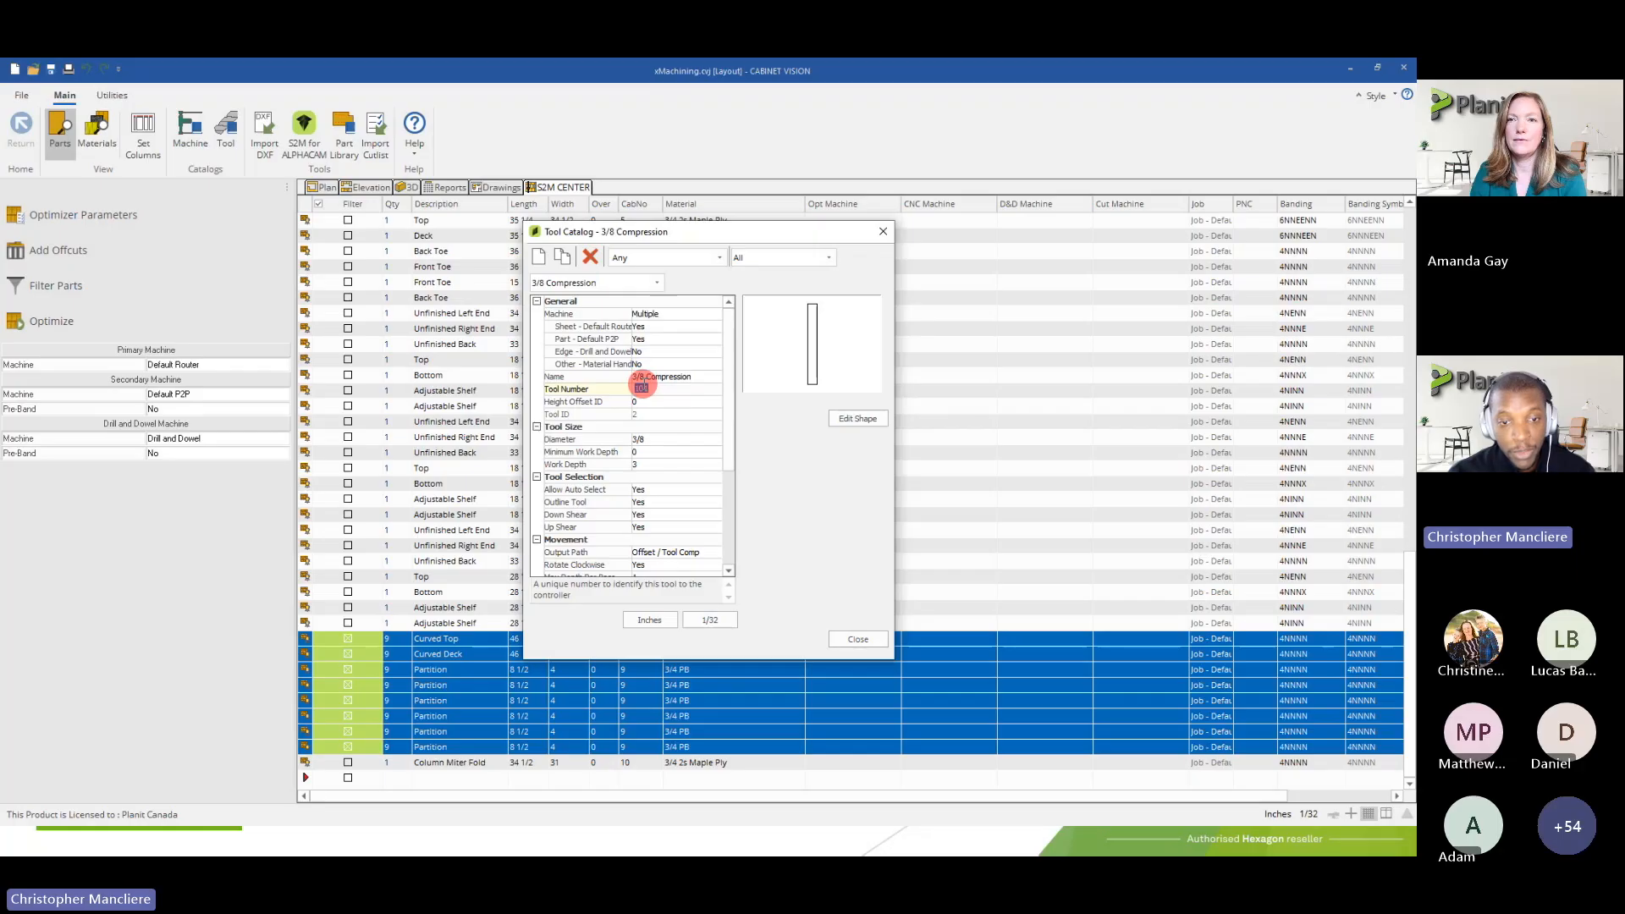
pyautogui.click(654, 389)
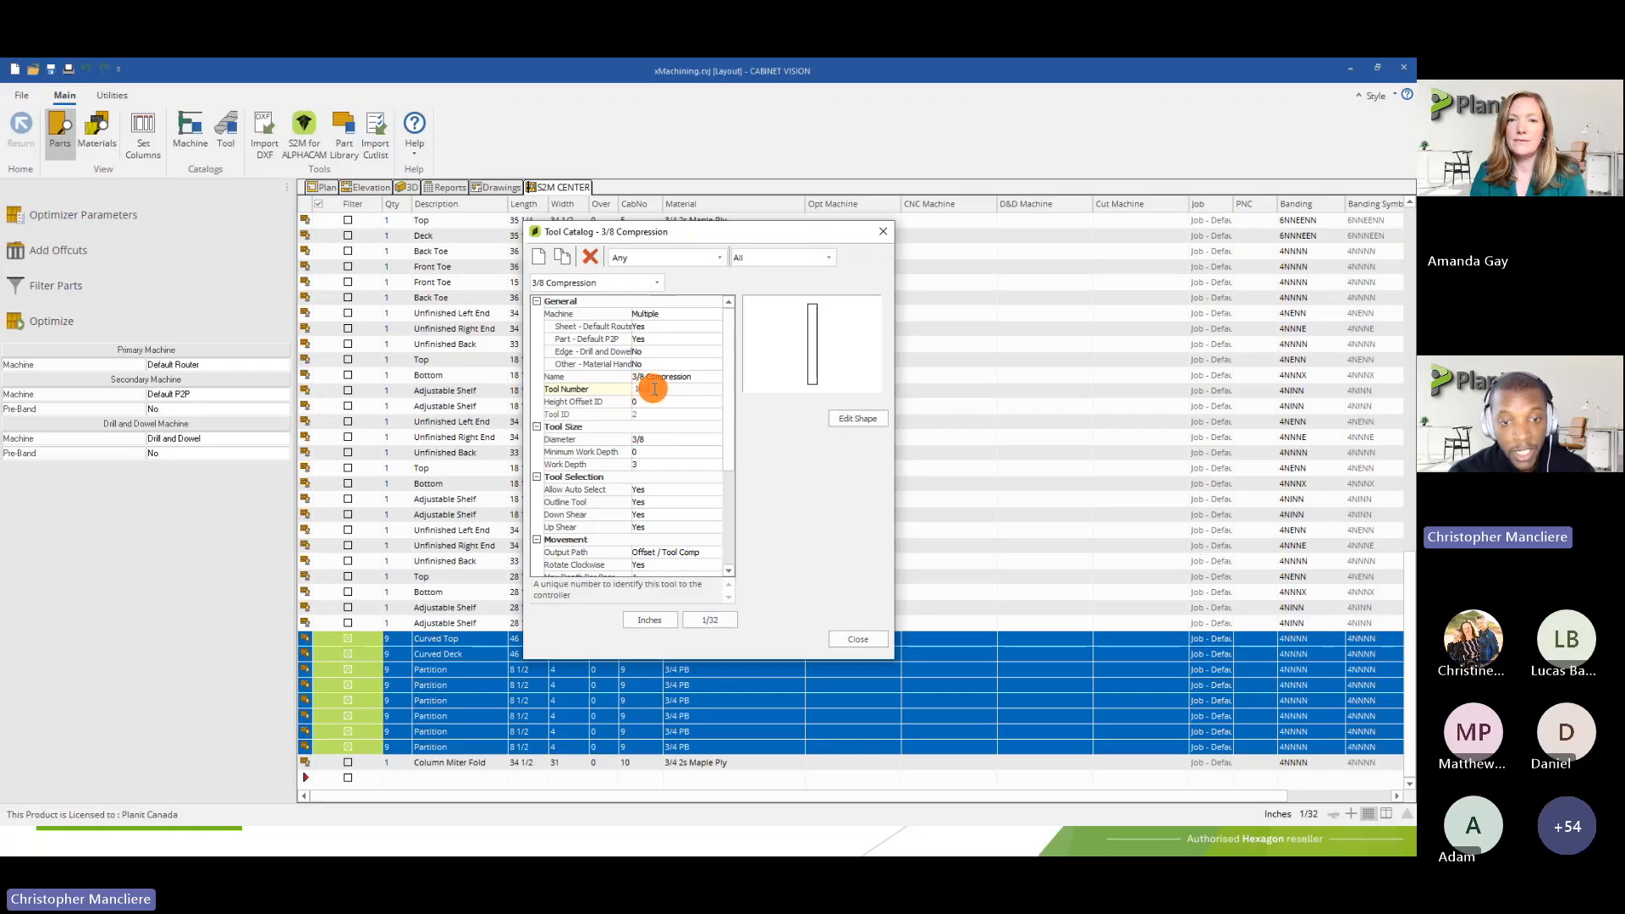
pyautogui.doubleClick(641, 388)
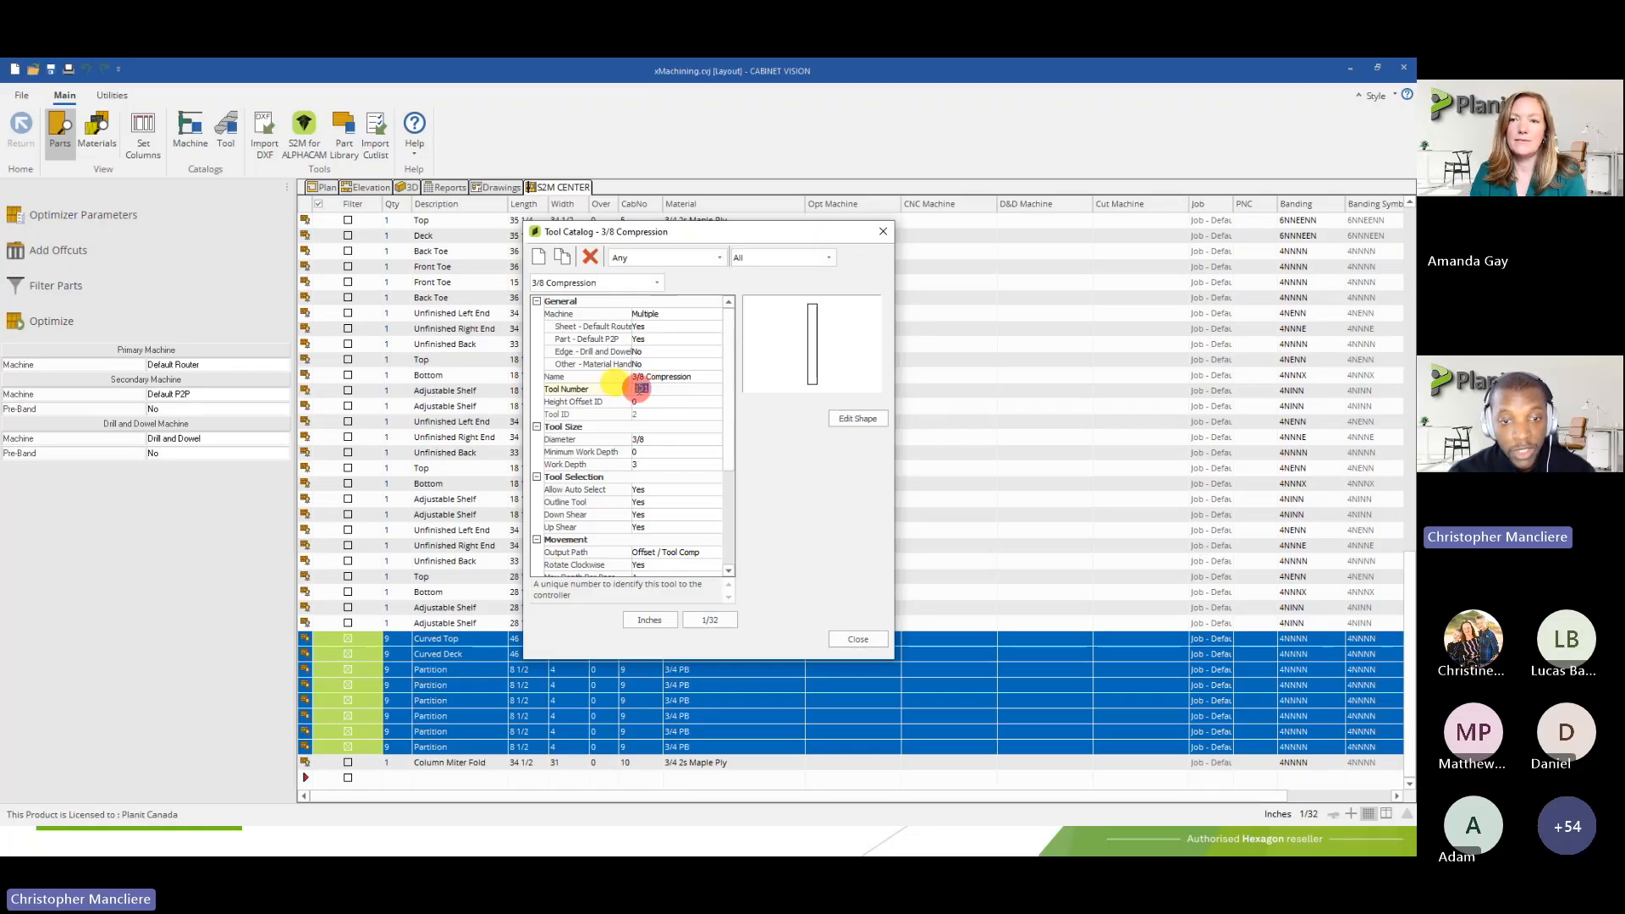
pyautogui.click(665, 377)
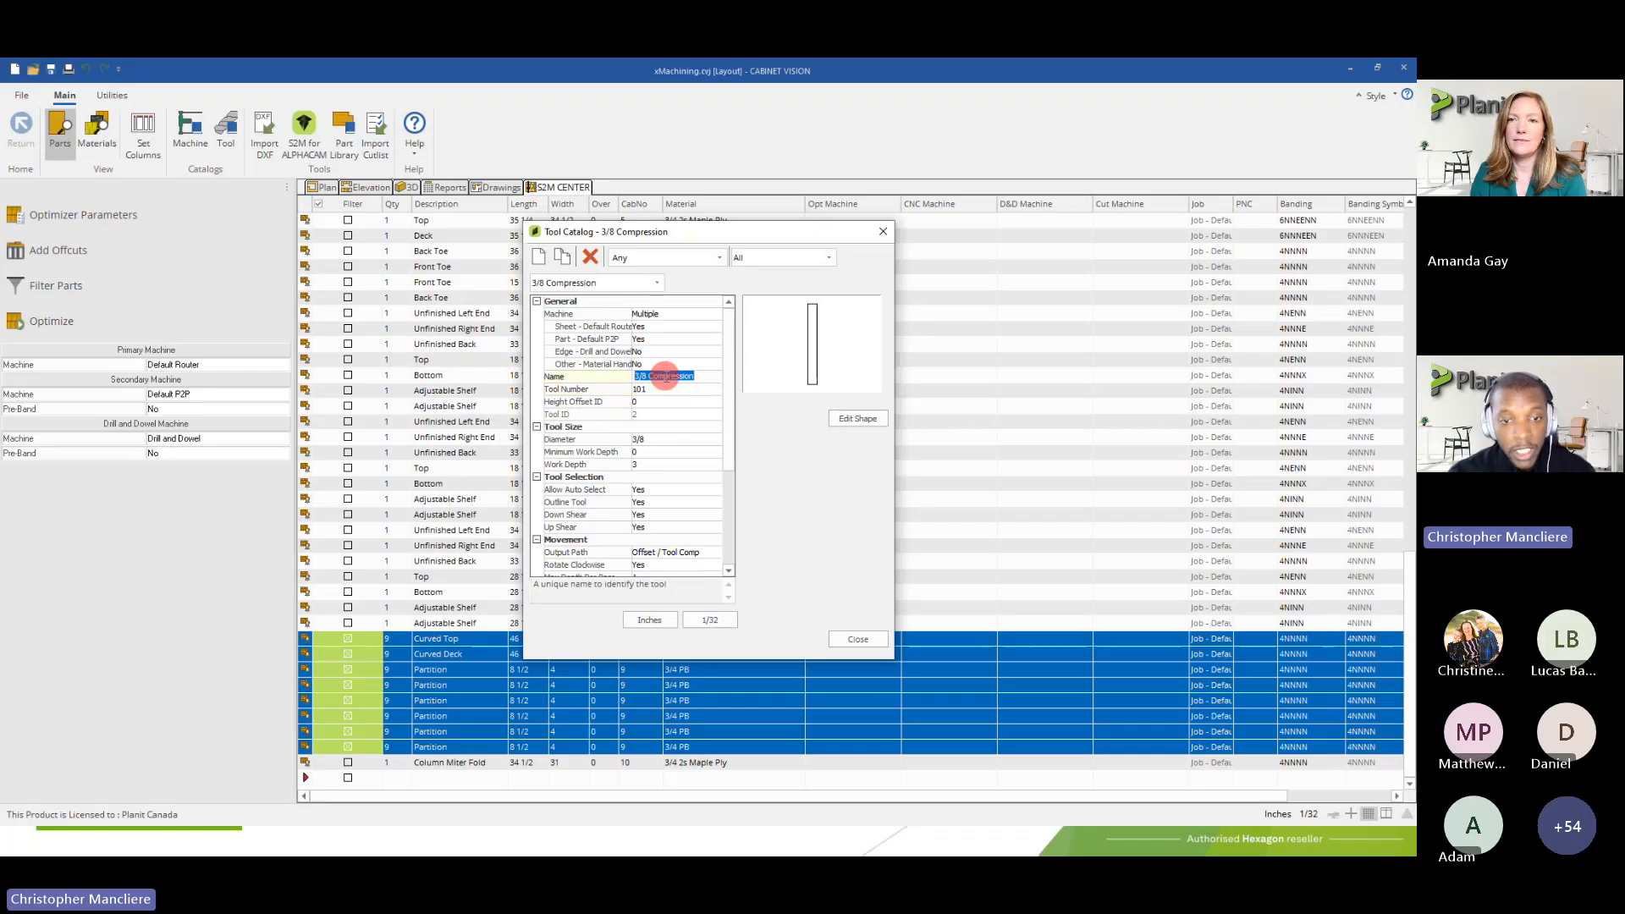
pyautogui.click(650, 389)
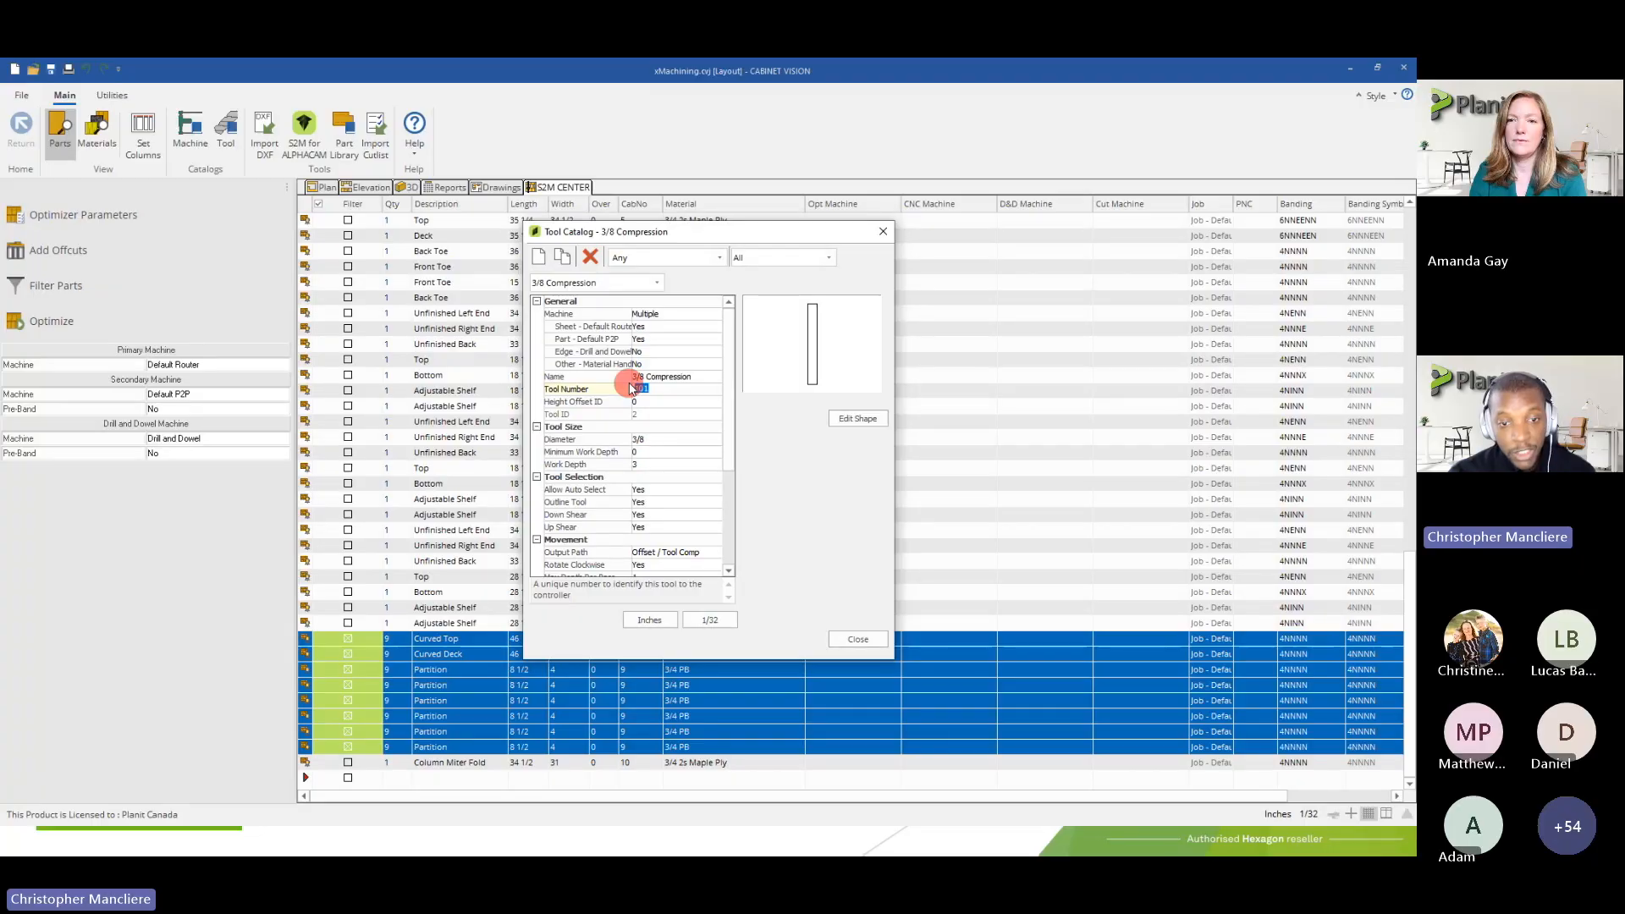
pyautogui.click(660, 379)
pyautogui.click(655, 392)
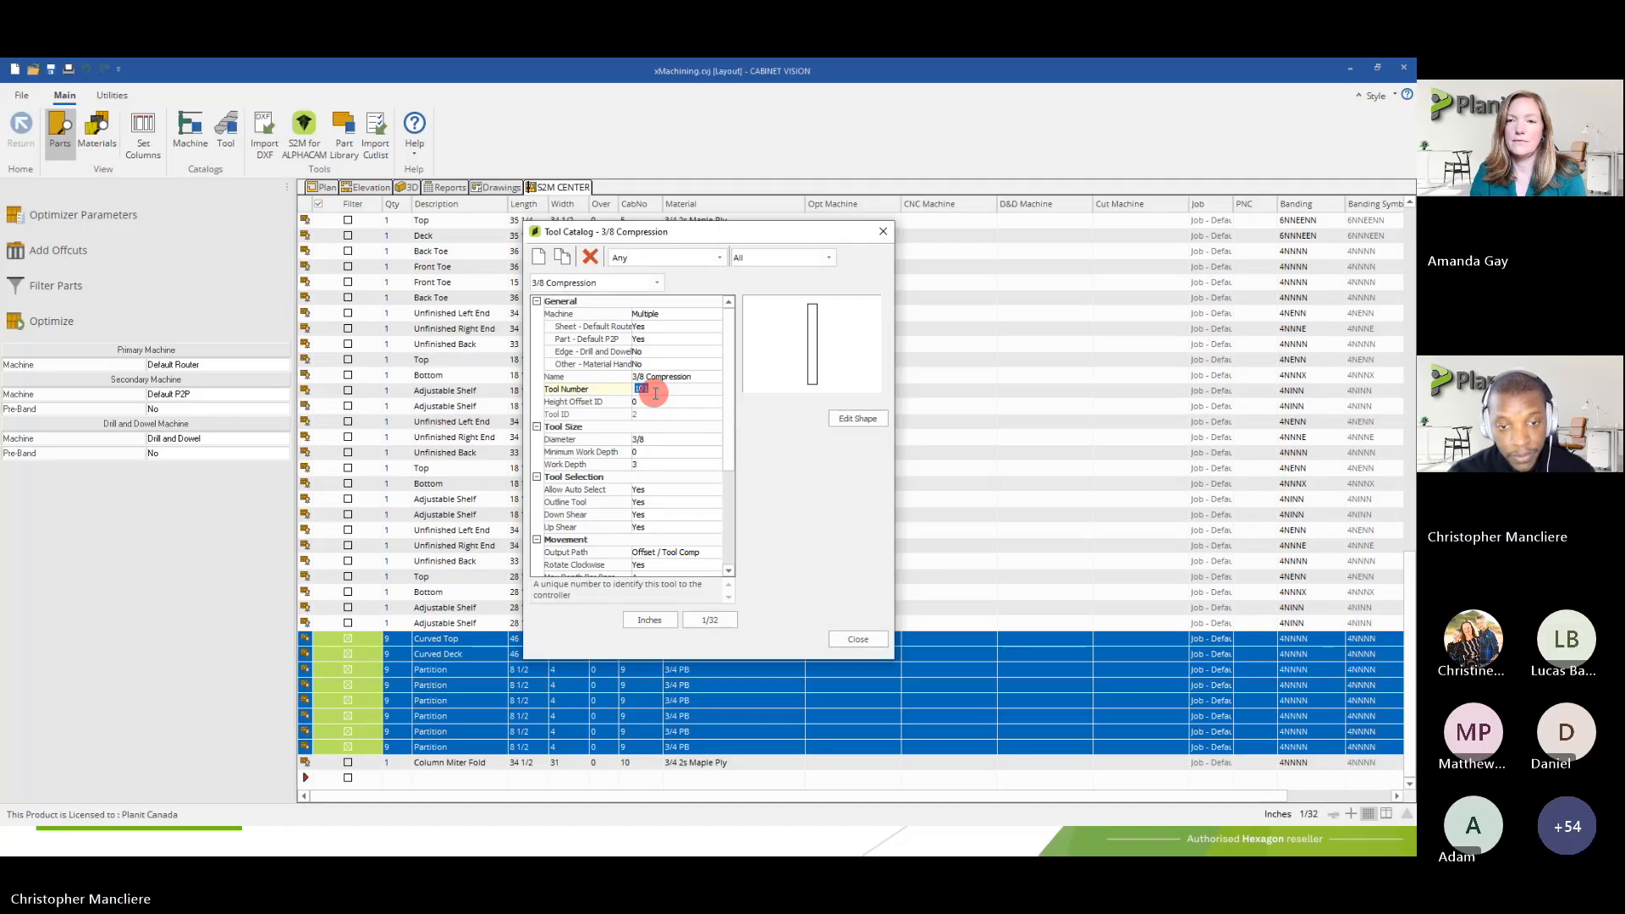
# Inspect the 3/8 Compression tool's Height Offset ID, Tool Number and Diameter
pyautogui.click(638, 402)
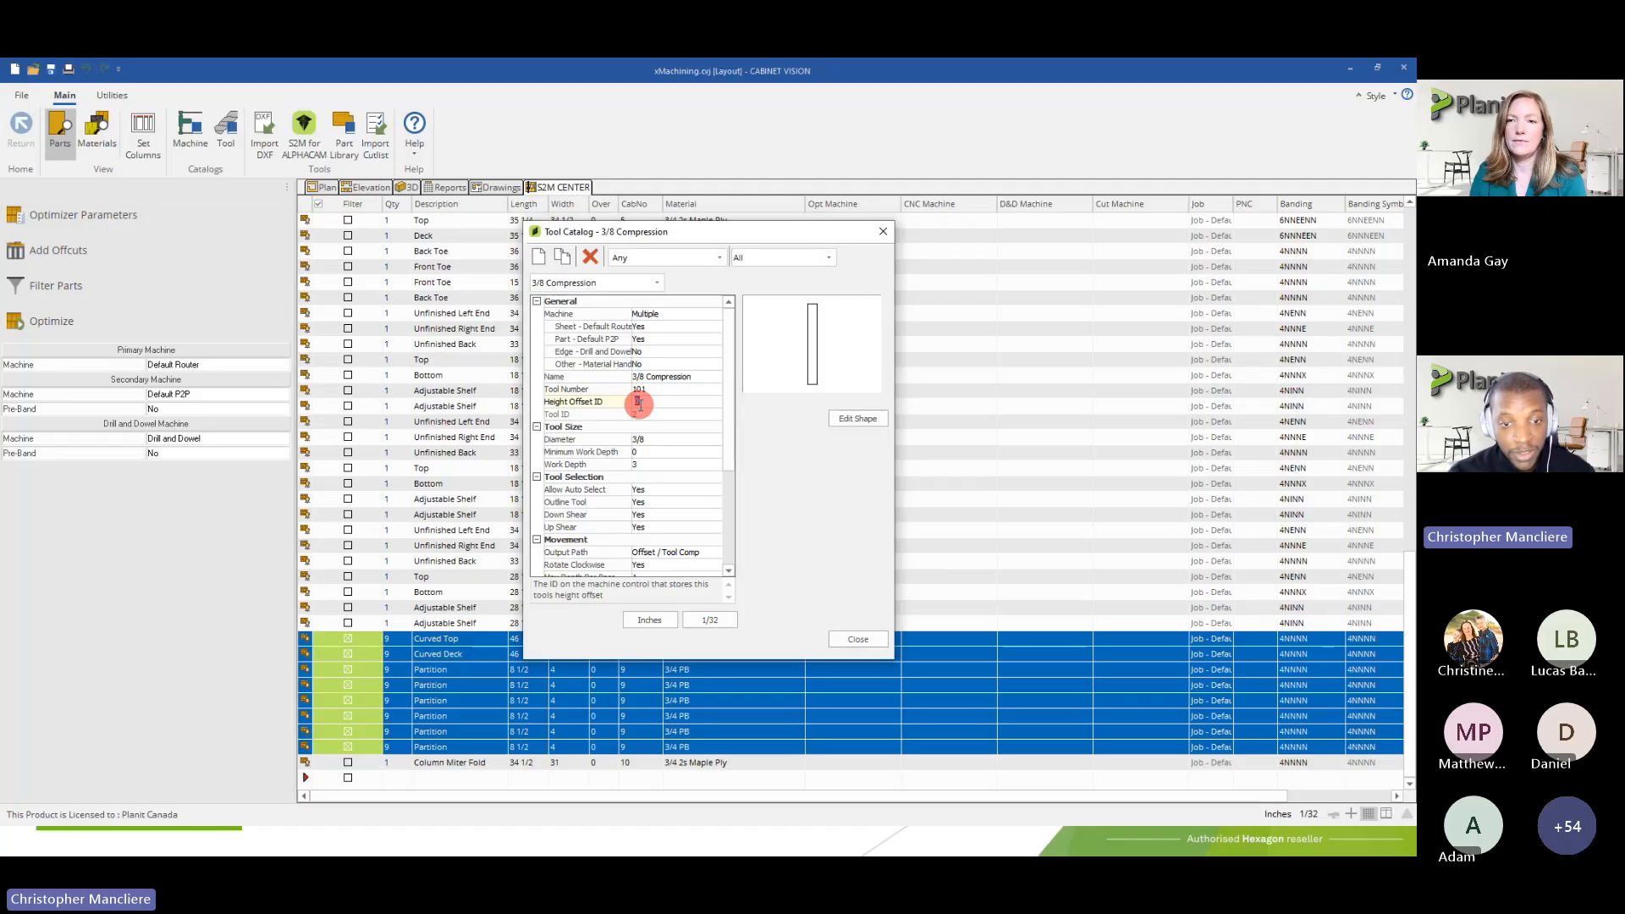
pyautogui.click(652, 390)
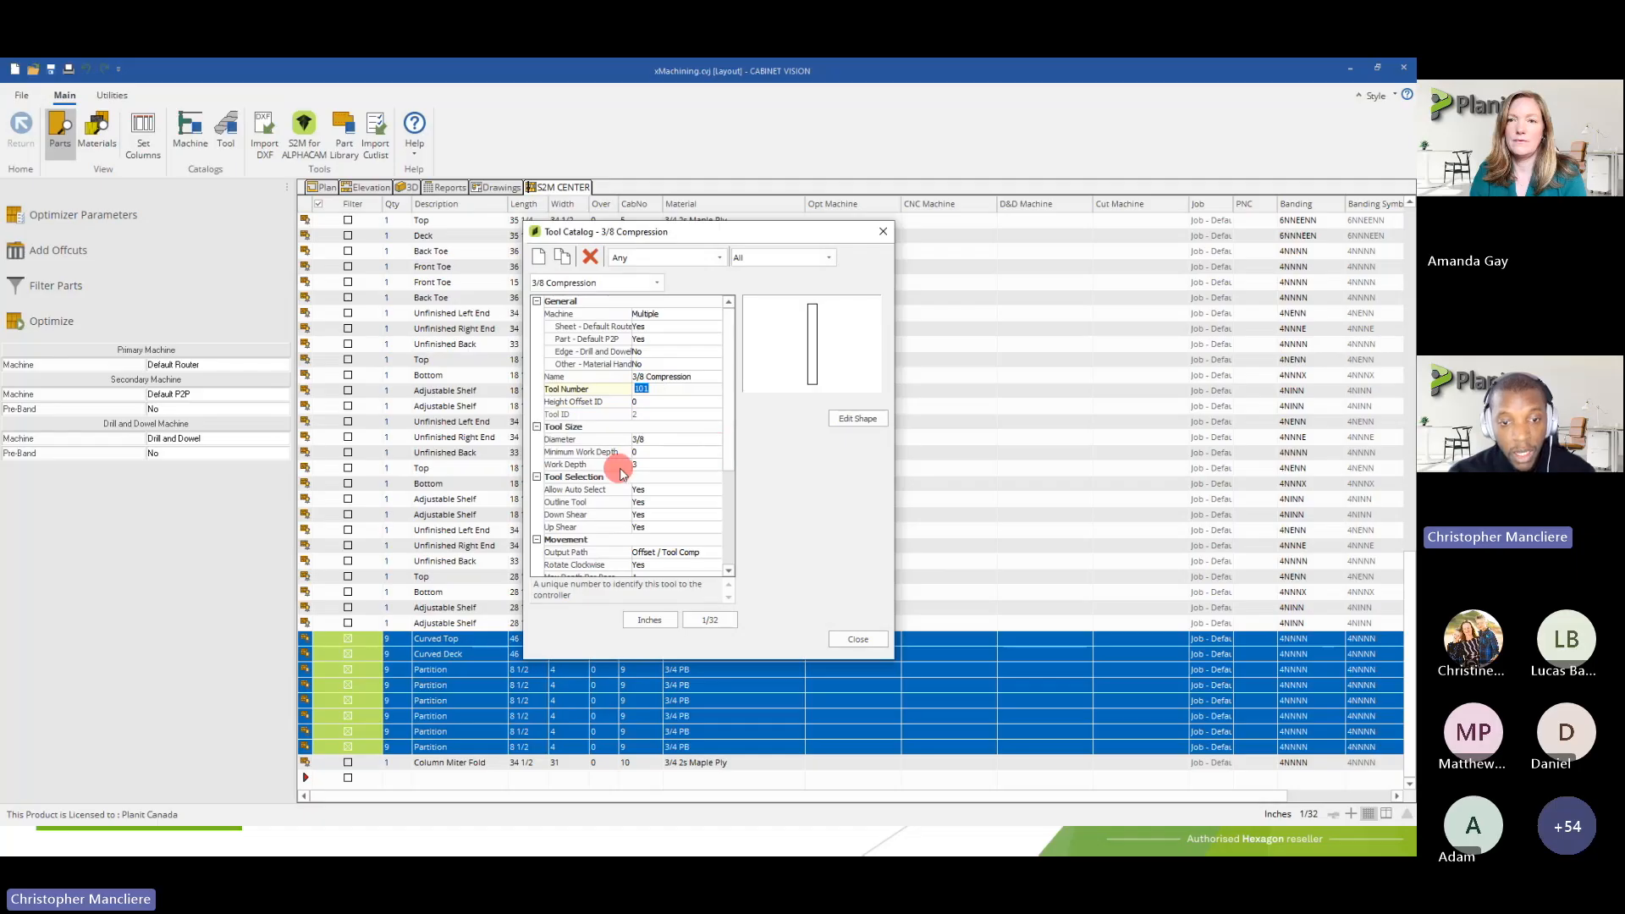
pyautogui.click(642, 439)
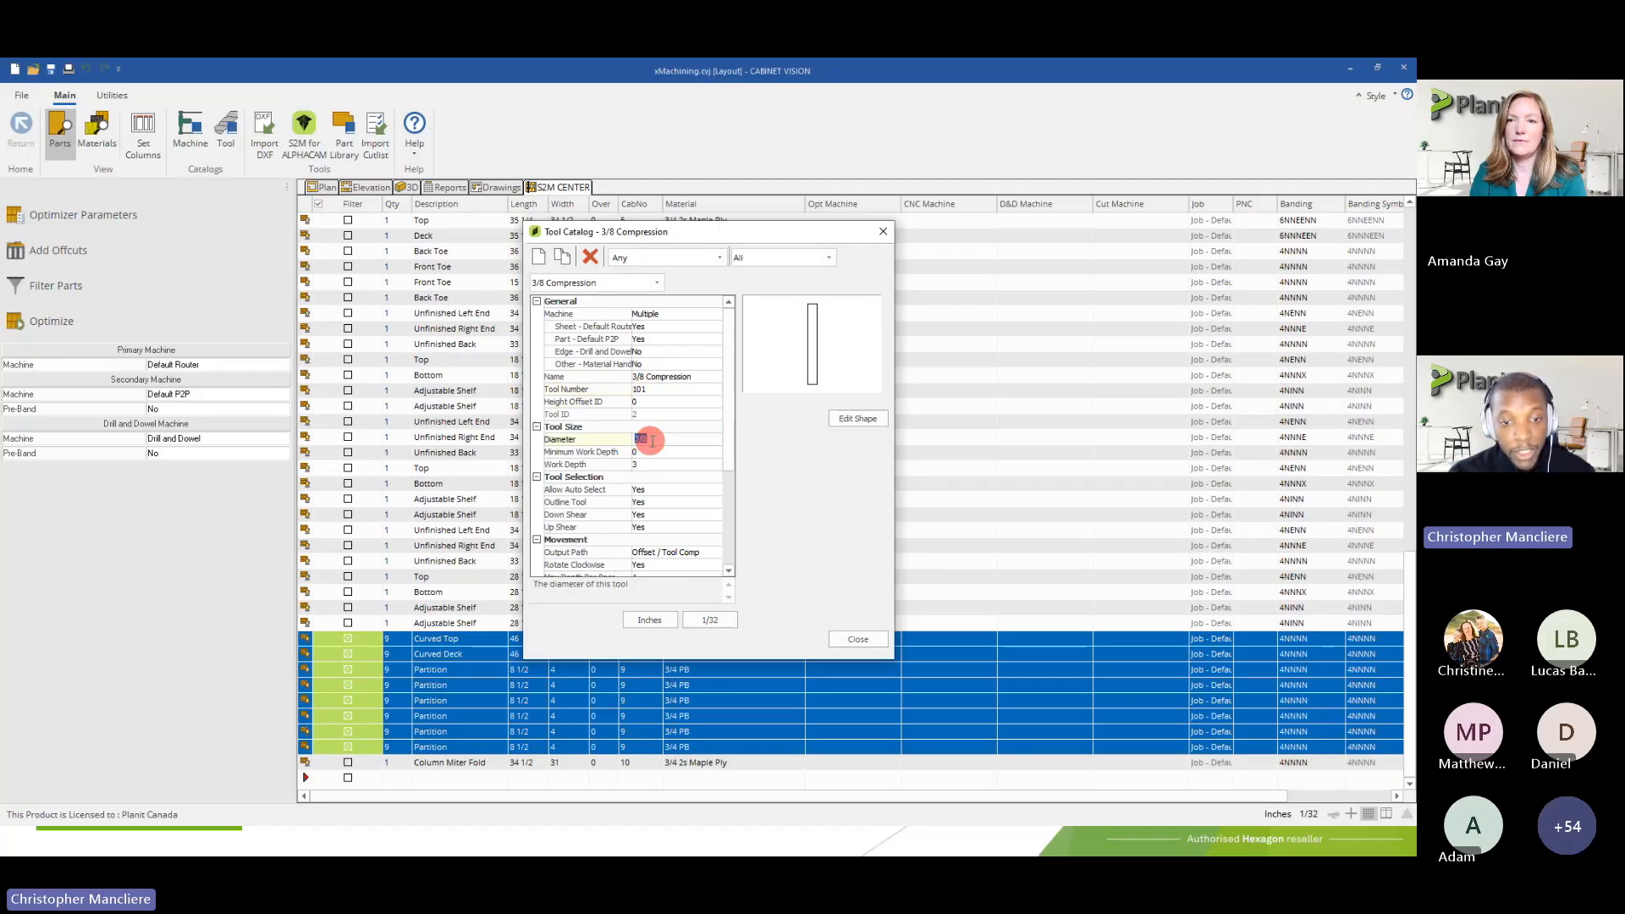
pyautogui.click(665, 444)
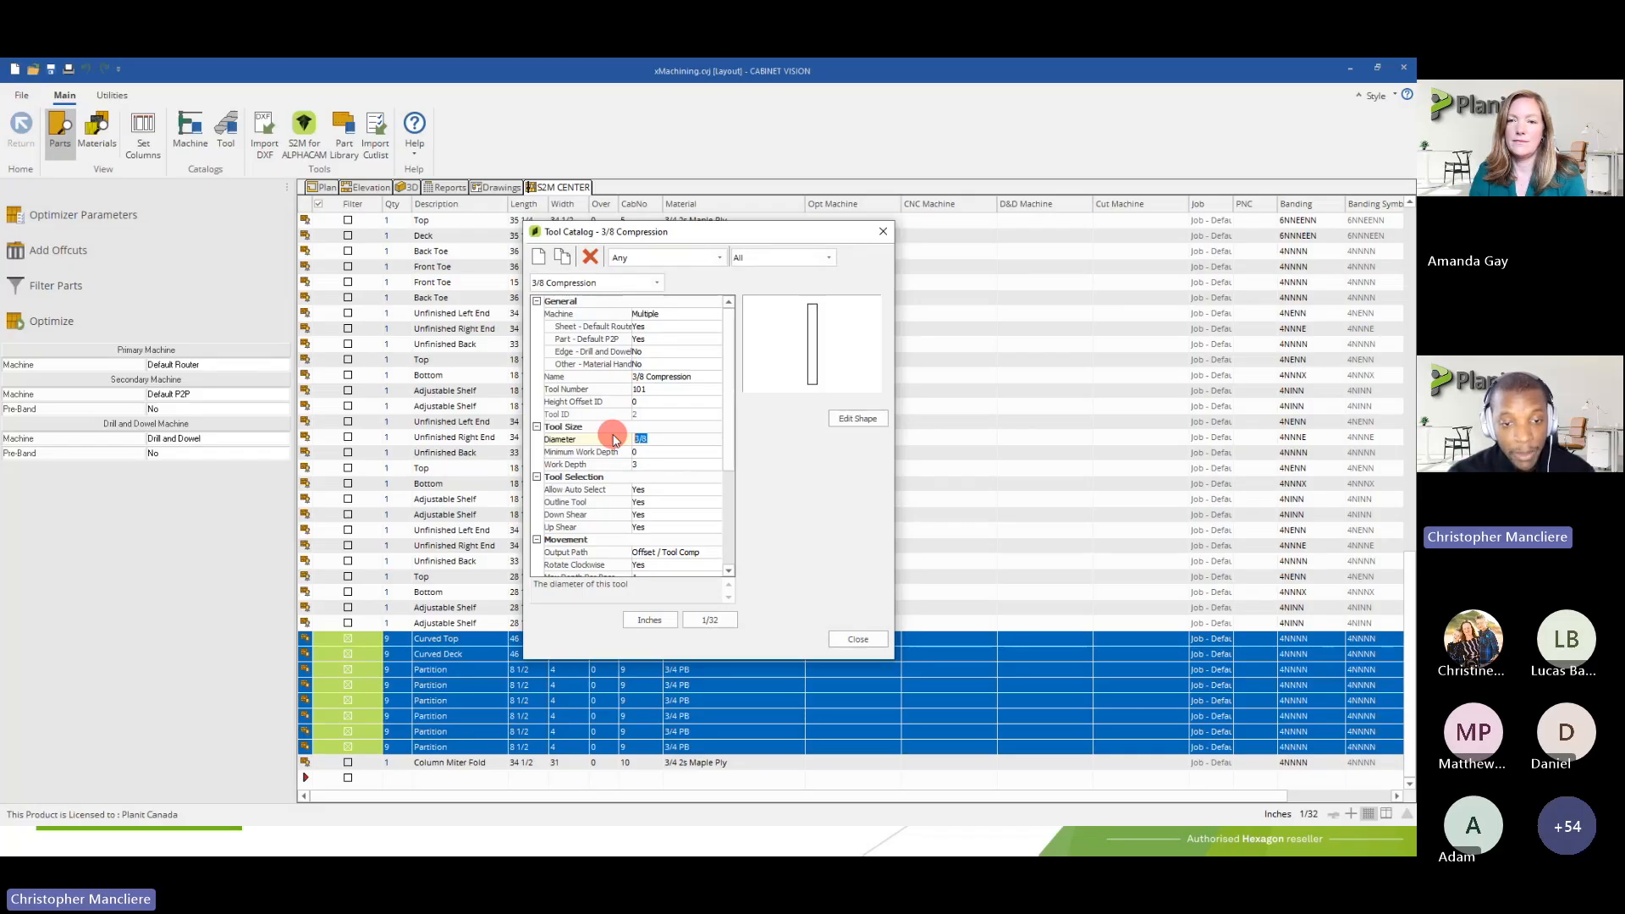
pyautogui.moveTo(648, 442); pyautogui.dragTo(609, 432)
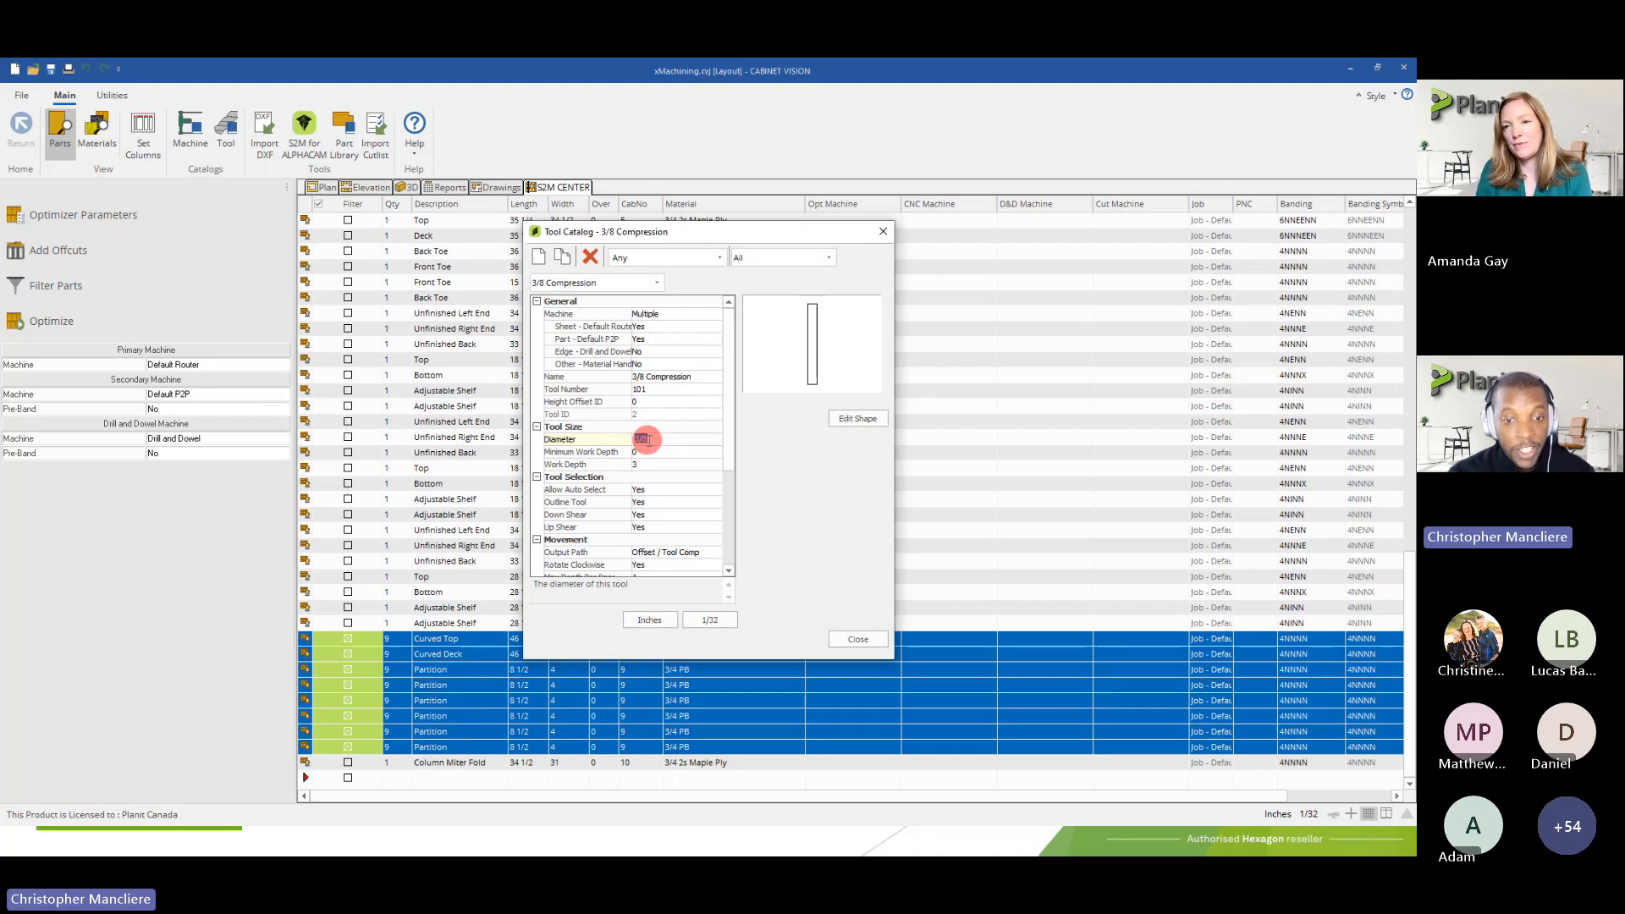
# Examine the Diameter property in the 3/8 Compression tool's Tool Size settings
pyautogui.moveTo(649, 440)
pyautogui.mouseDown()
pyautogui.moveTo(609, 435)
pyautogui.moveTo(641, 439)
pyautogui.mouseUp()
pyautogui.click(648, 440)
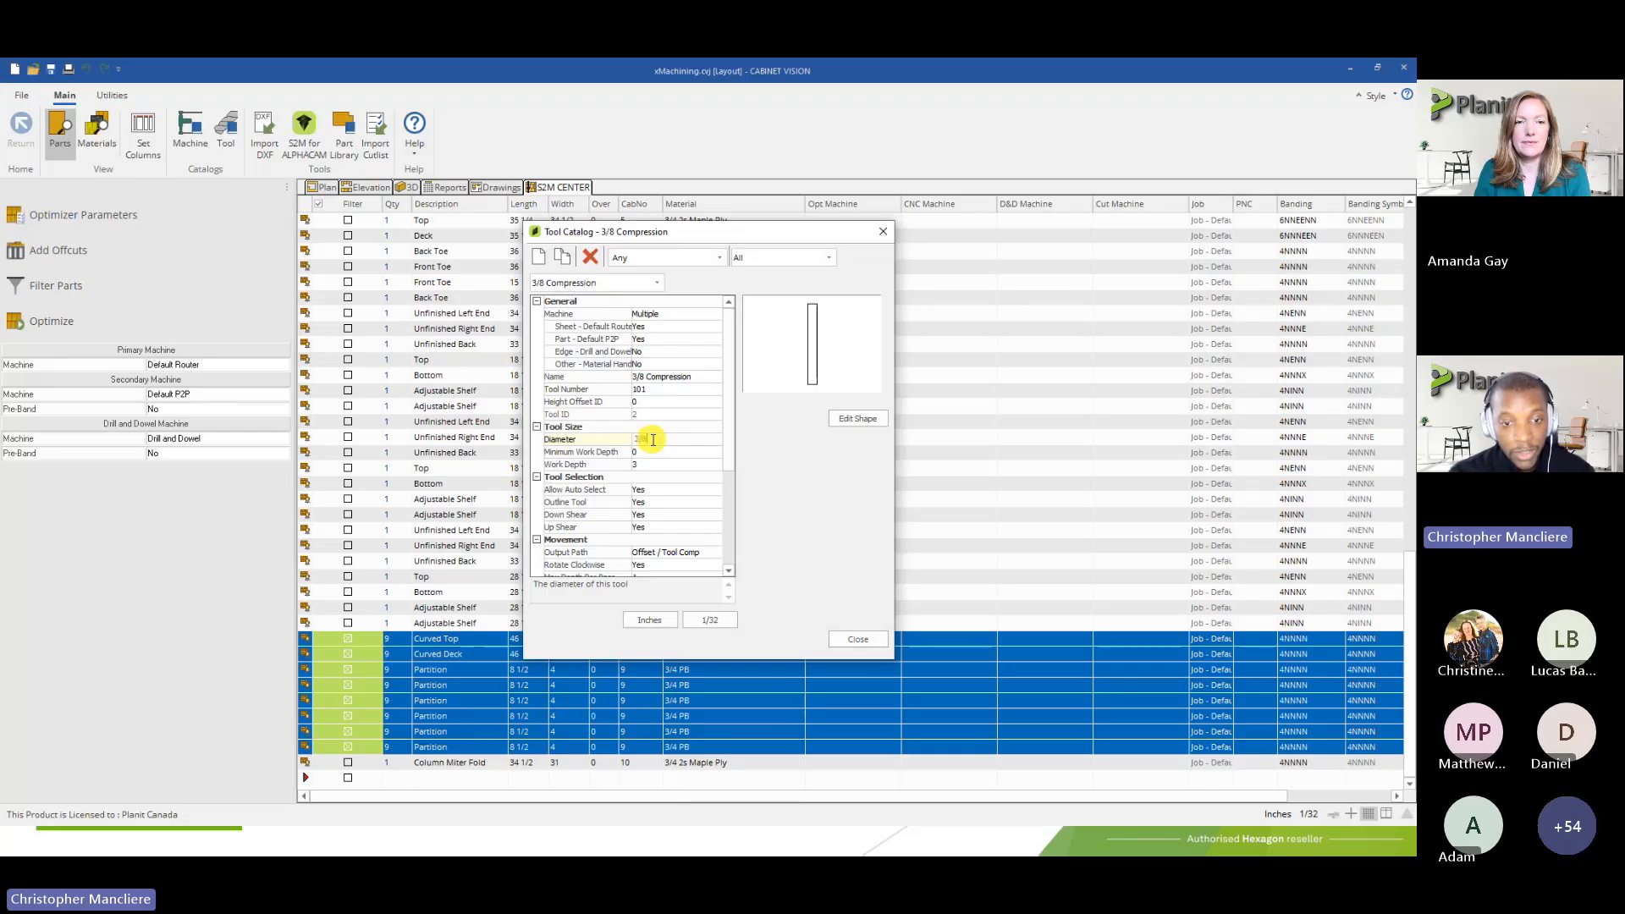
pyautogui.click(645, 440)
pyautogui.moveTo(648, 441); pyautogui.dragTo(626, 442)
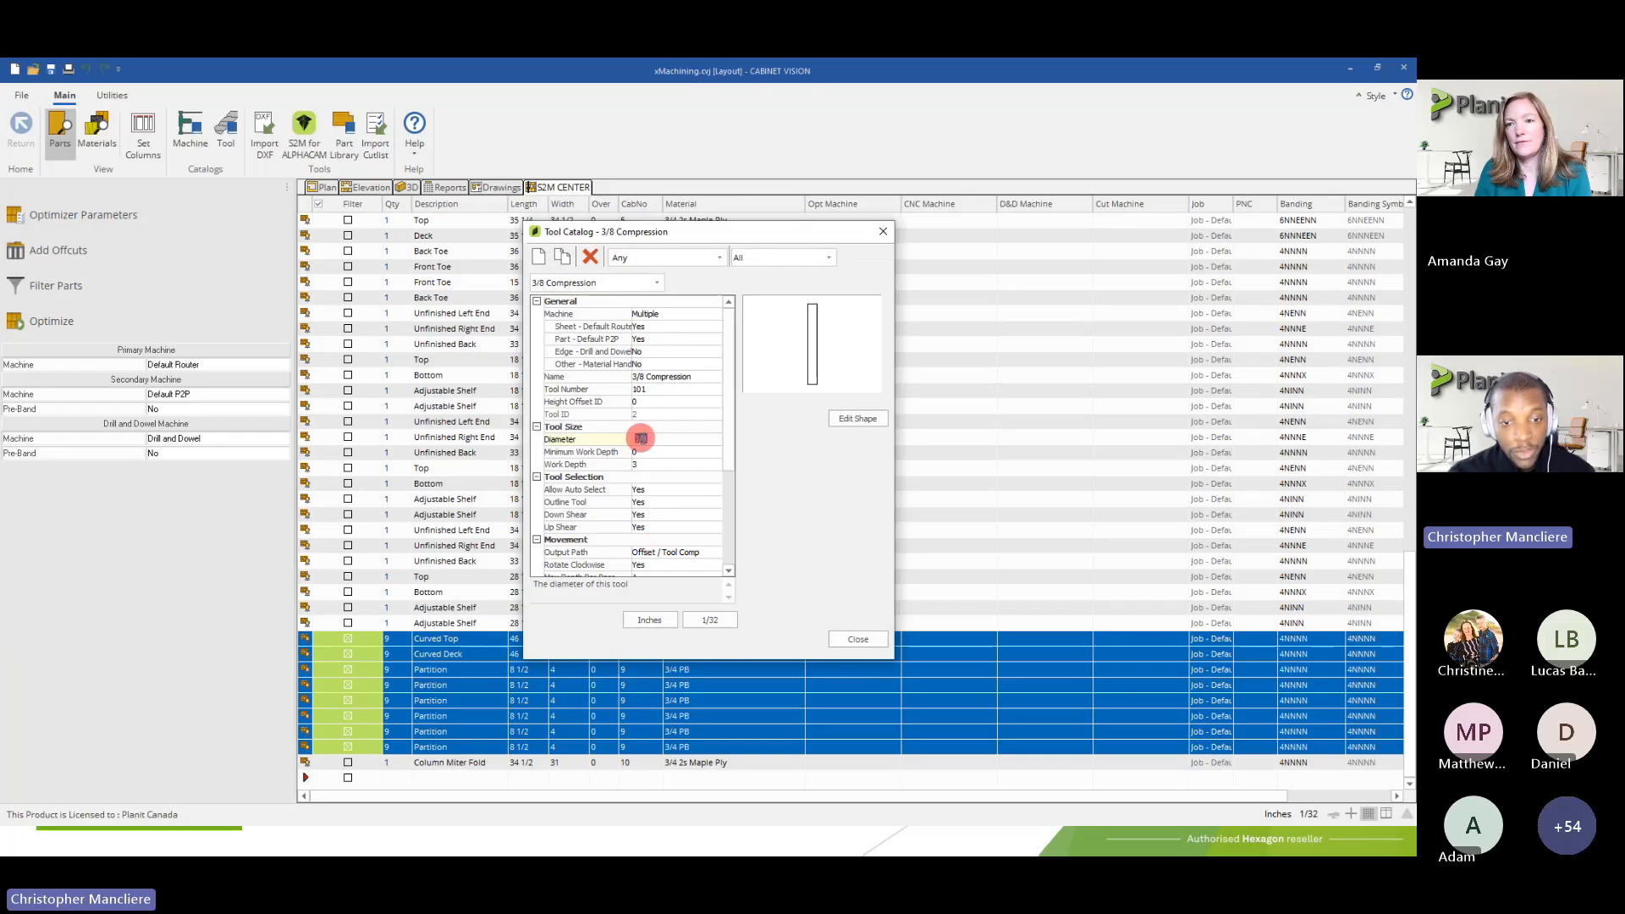
pyautogui.click(635, 439)
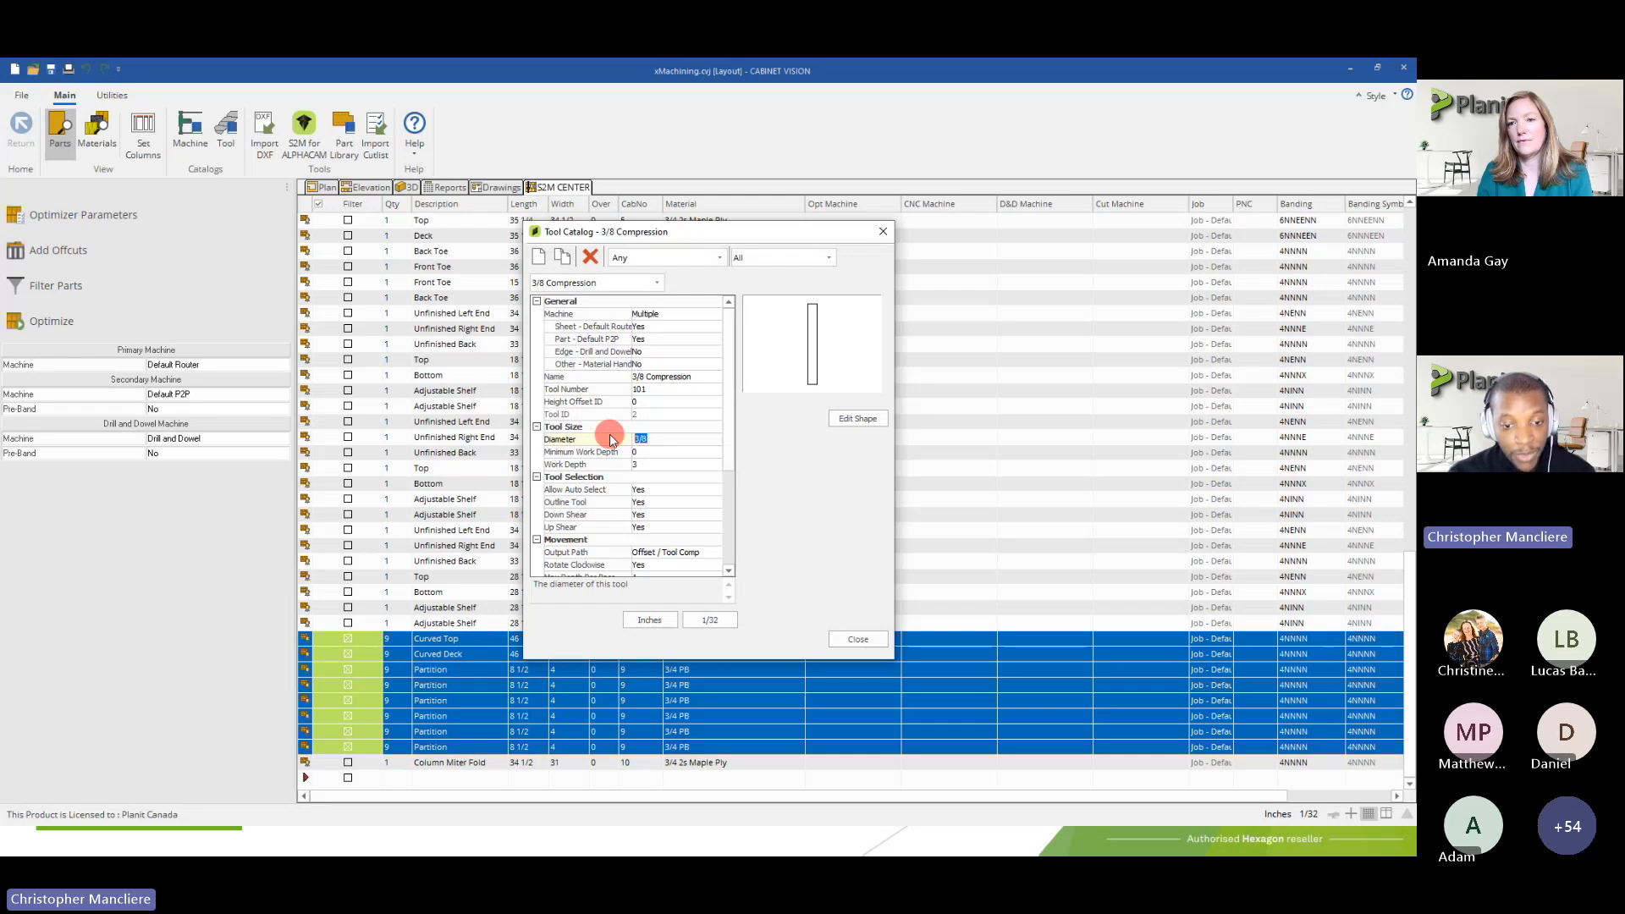
# Display the 3/8 Compression tool's dimensions in mm with 1.001 precision, and return the units to Inches
pyautogui.click(645, 619)
pyautogui.click(694, 619)
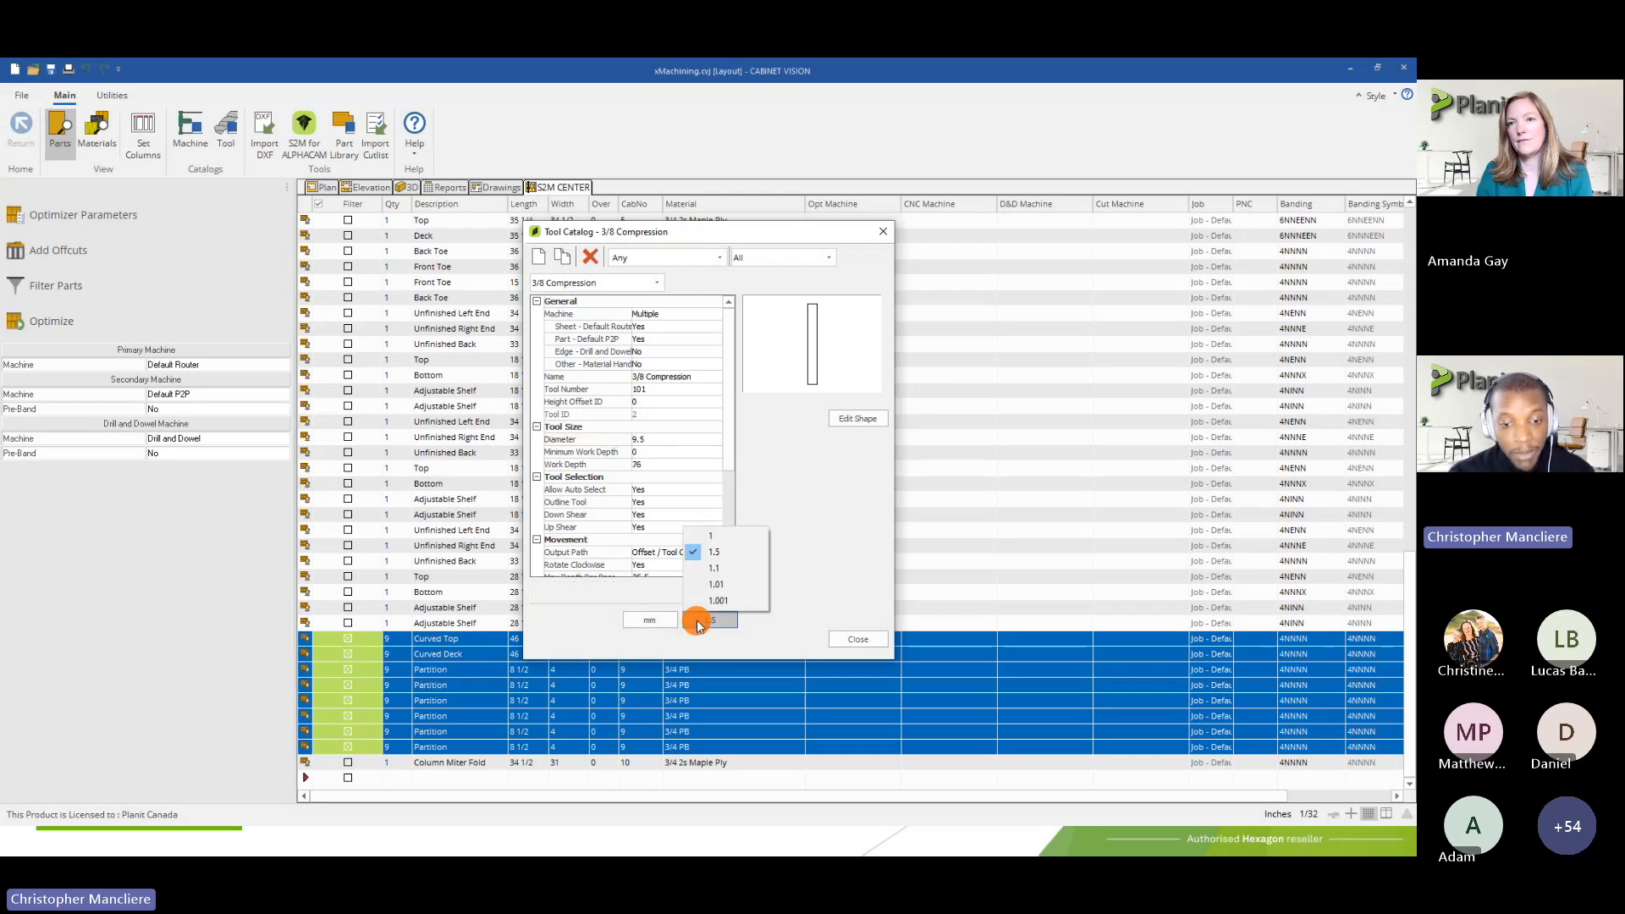
pyautogui.click(717, 601)
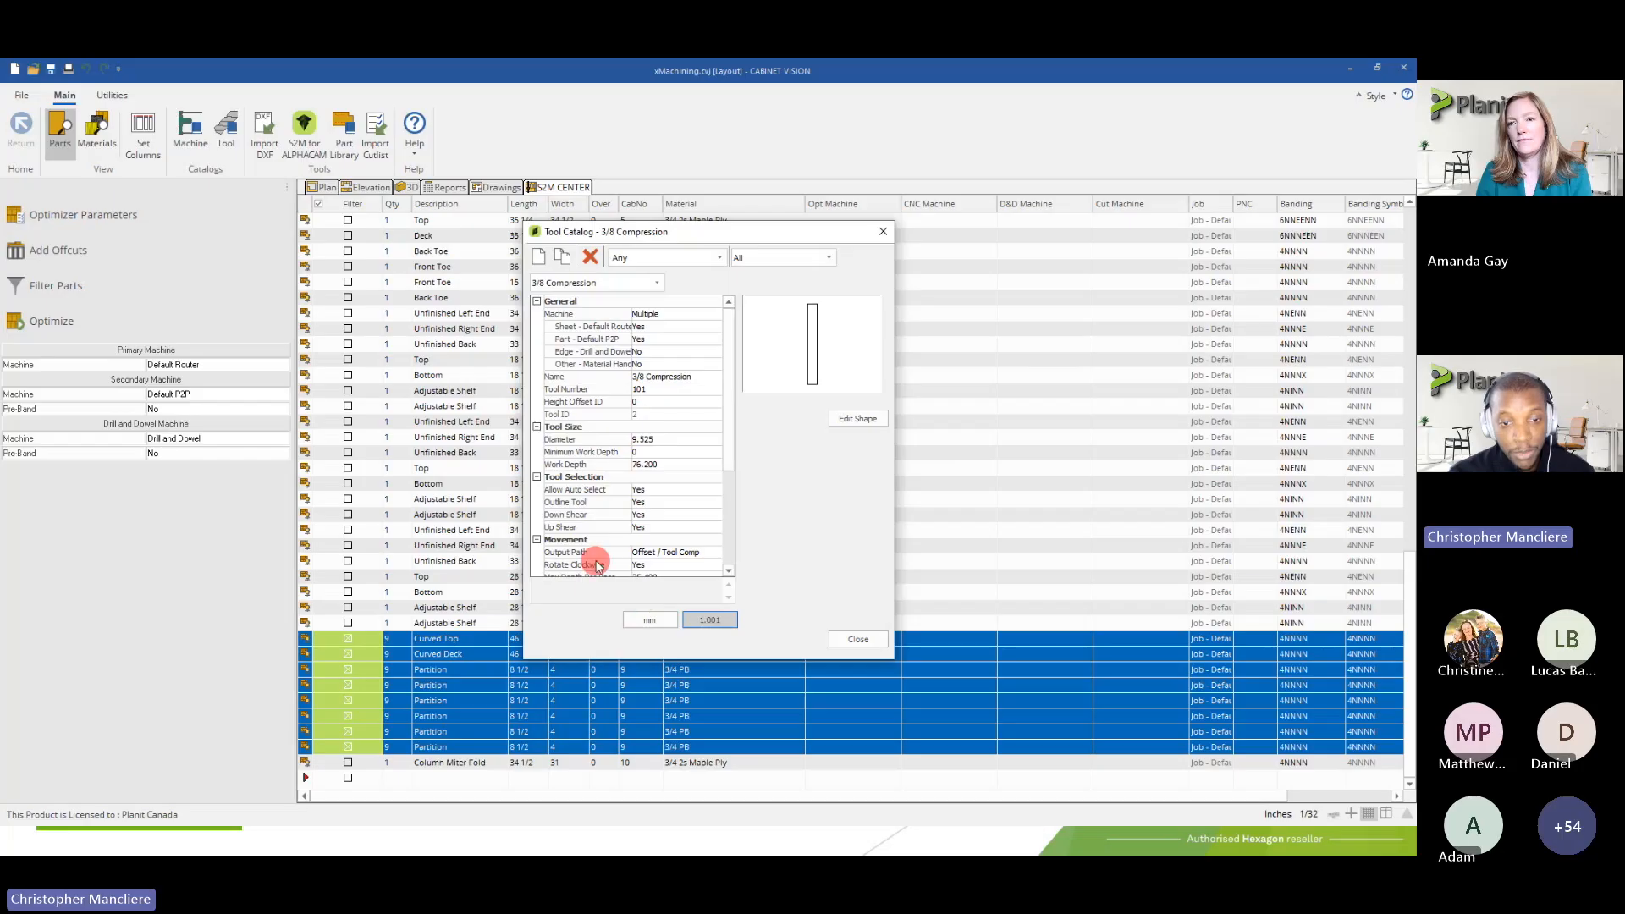
pyautogui.click(653, 624)
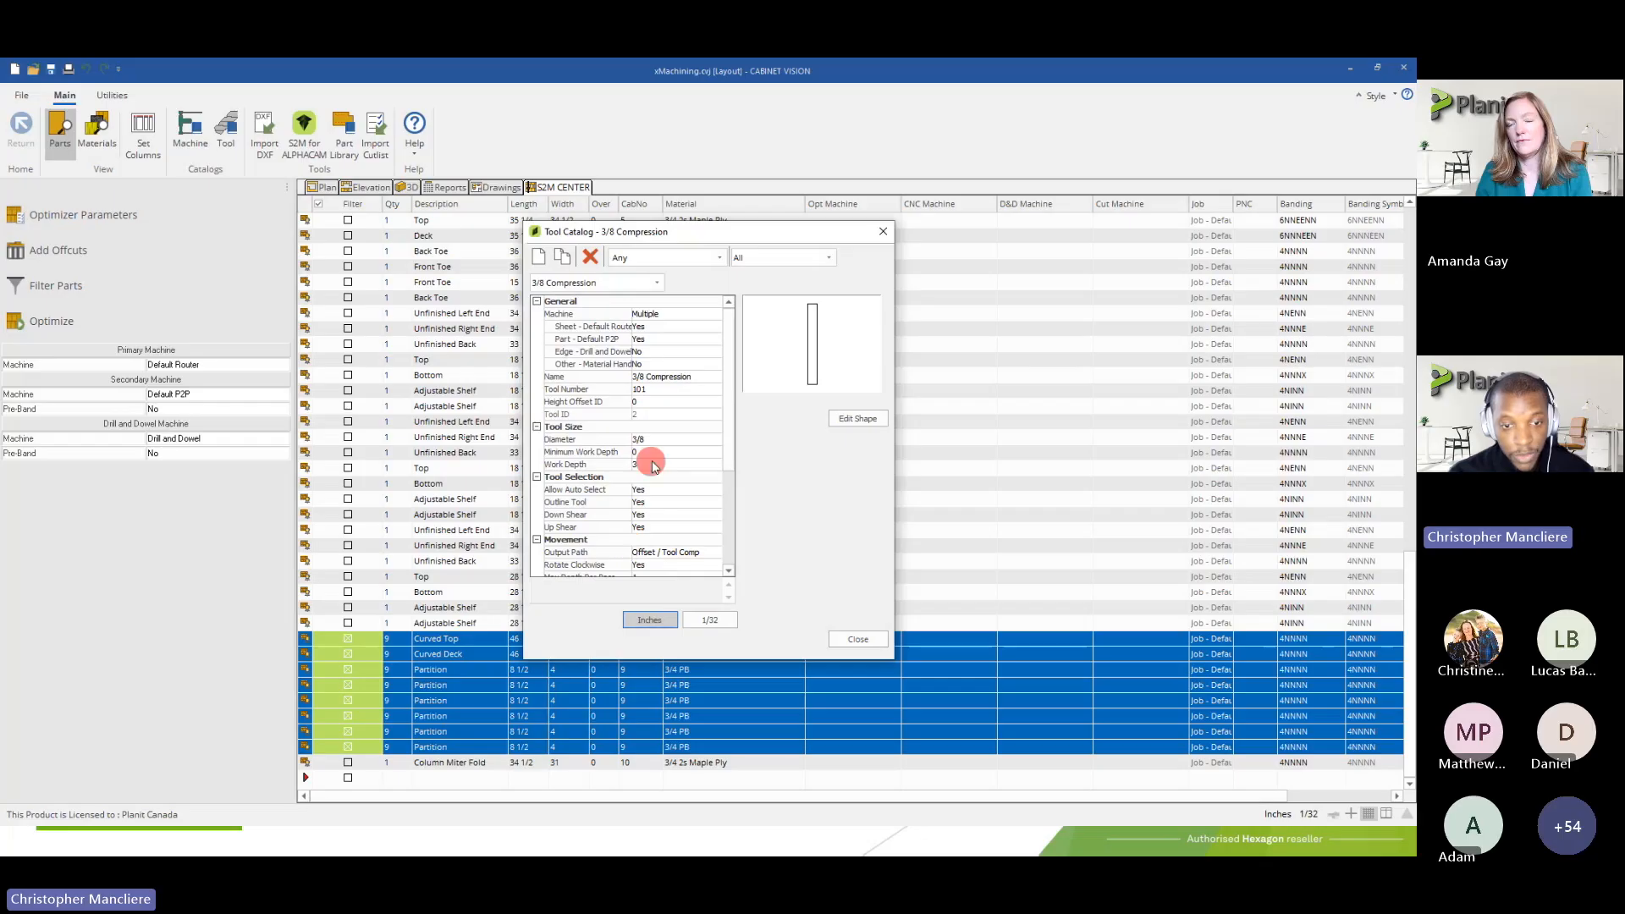
# Inspect the Diameter, Minimum Work Depth and Work Depth properties of the 3/8 Compression tool
pyautogui.click(651, 438)
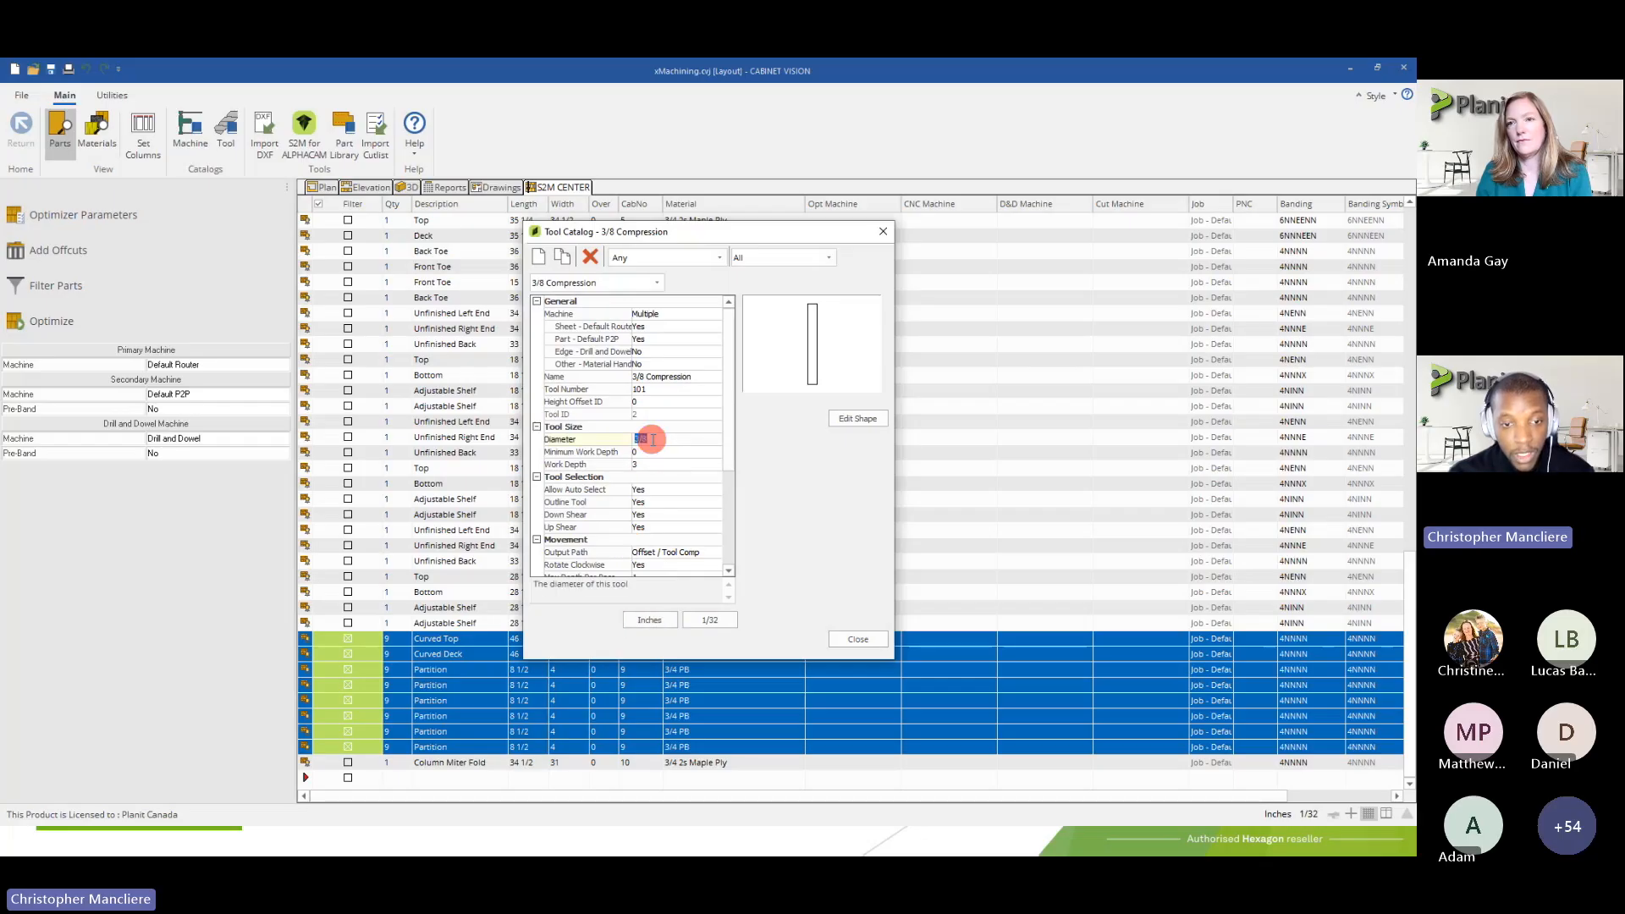
pyautogui.click(641, 450)
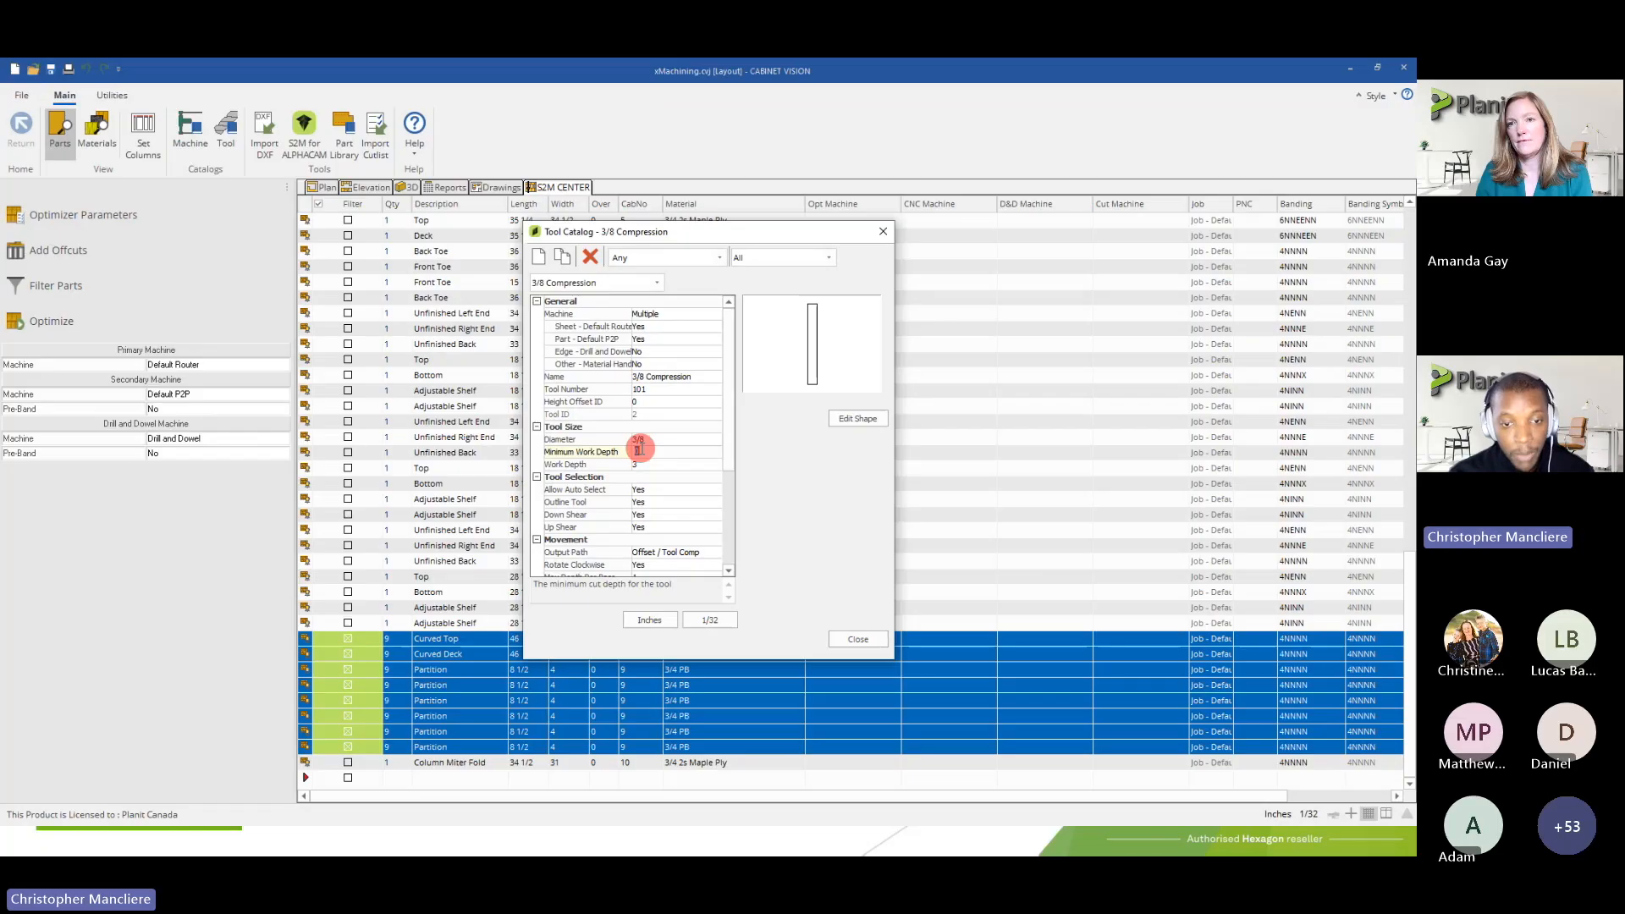
pyautogui.doubleClick(637, 450)
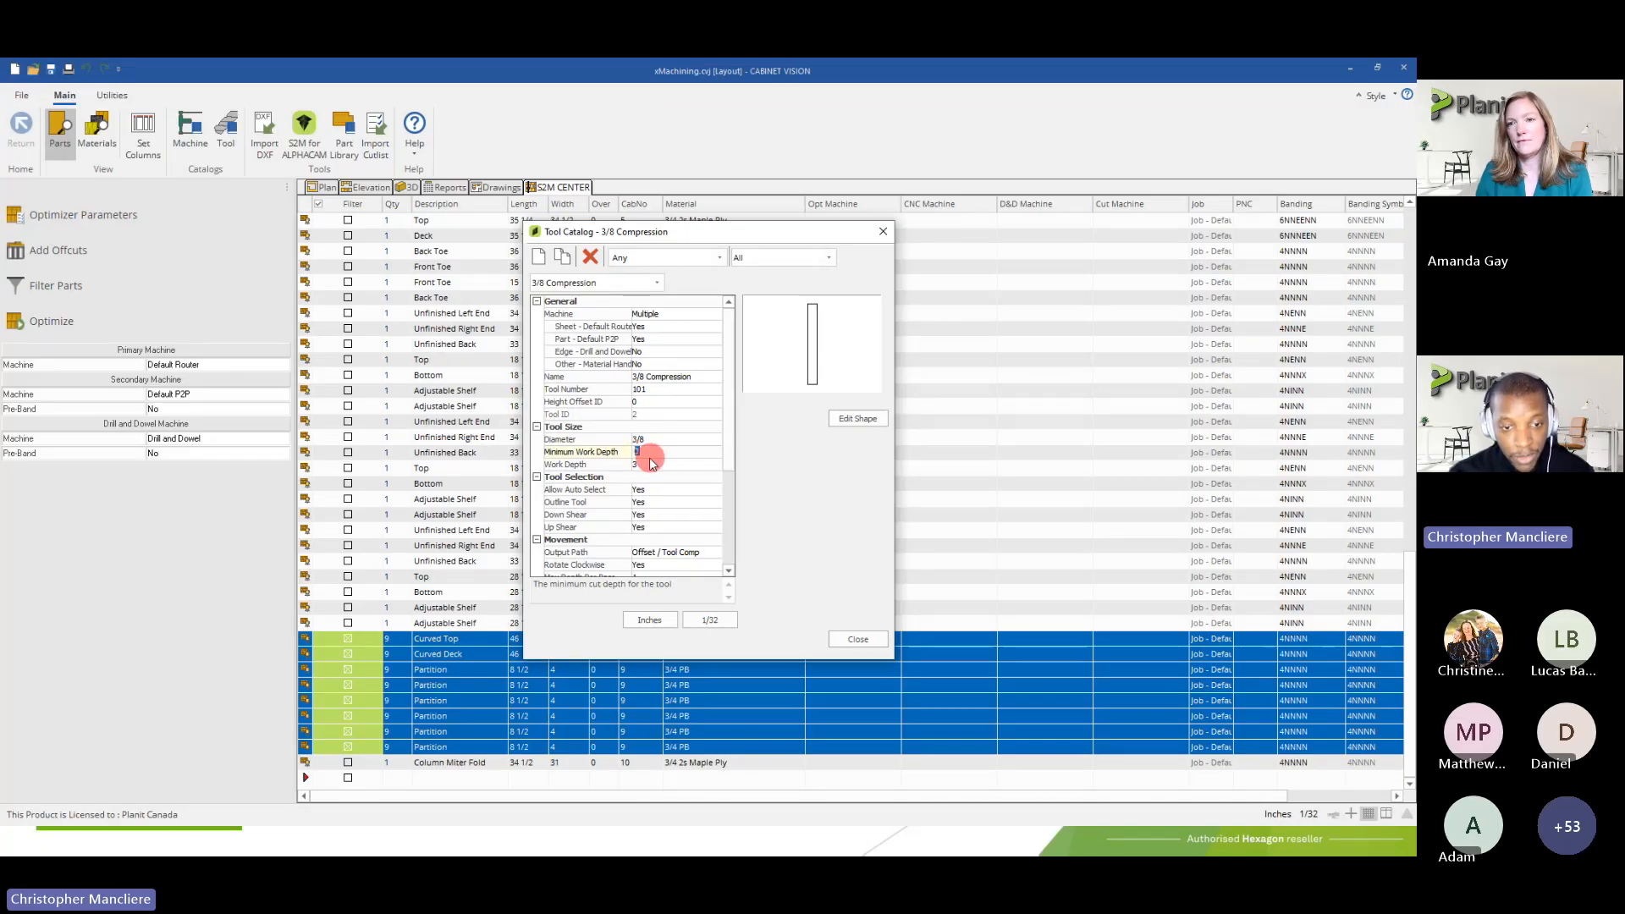
pyautogui.click(641, 465)
pyautogui.doubleClick(639, 465)
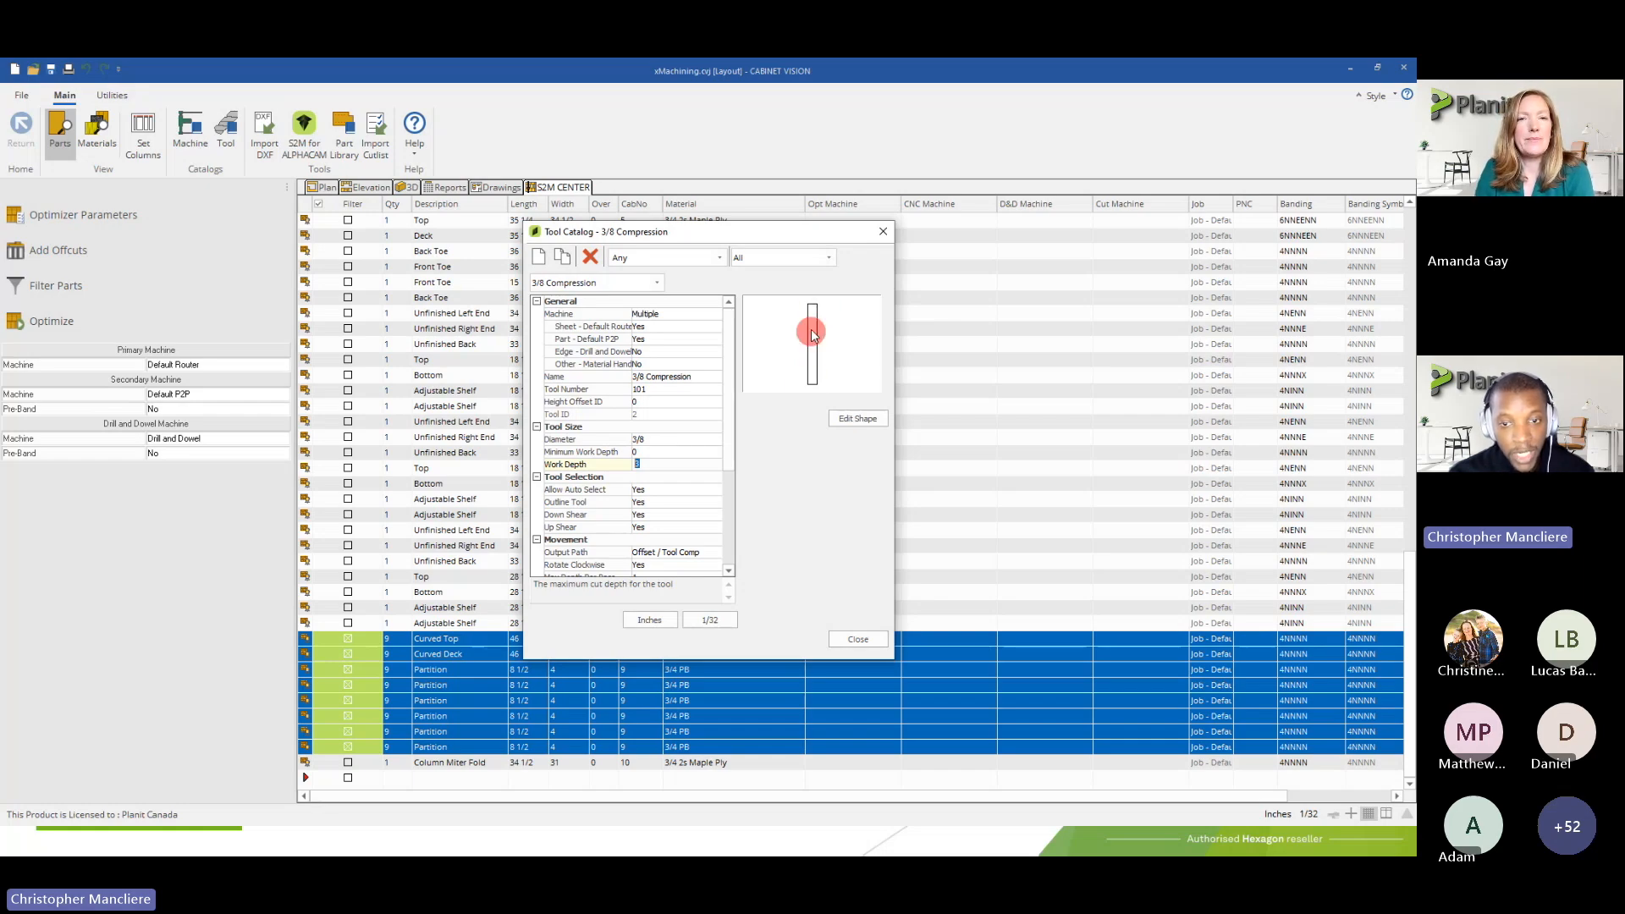
pyautogui.moveTo(733, 425); pyautogui.dragTo(735, 500)
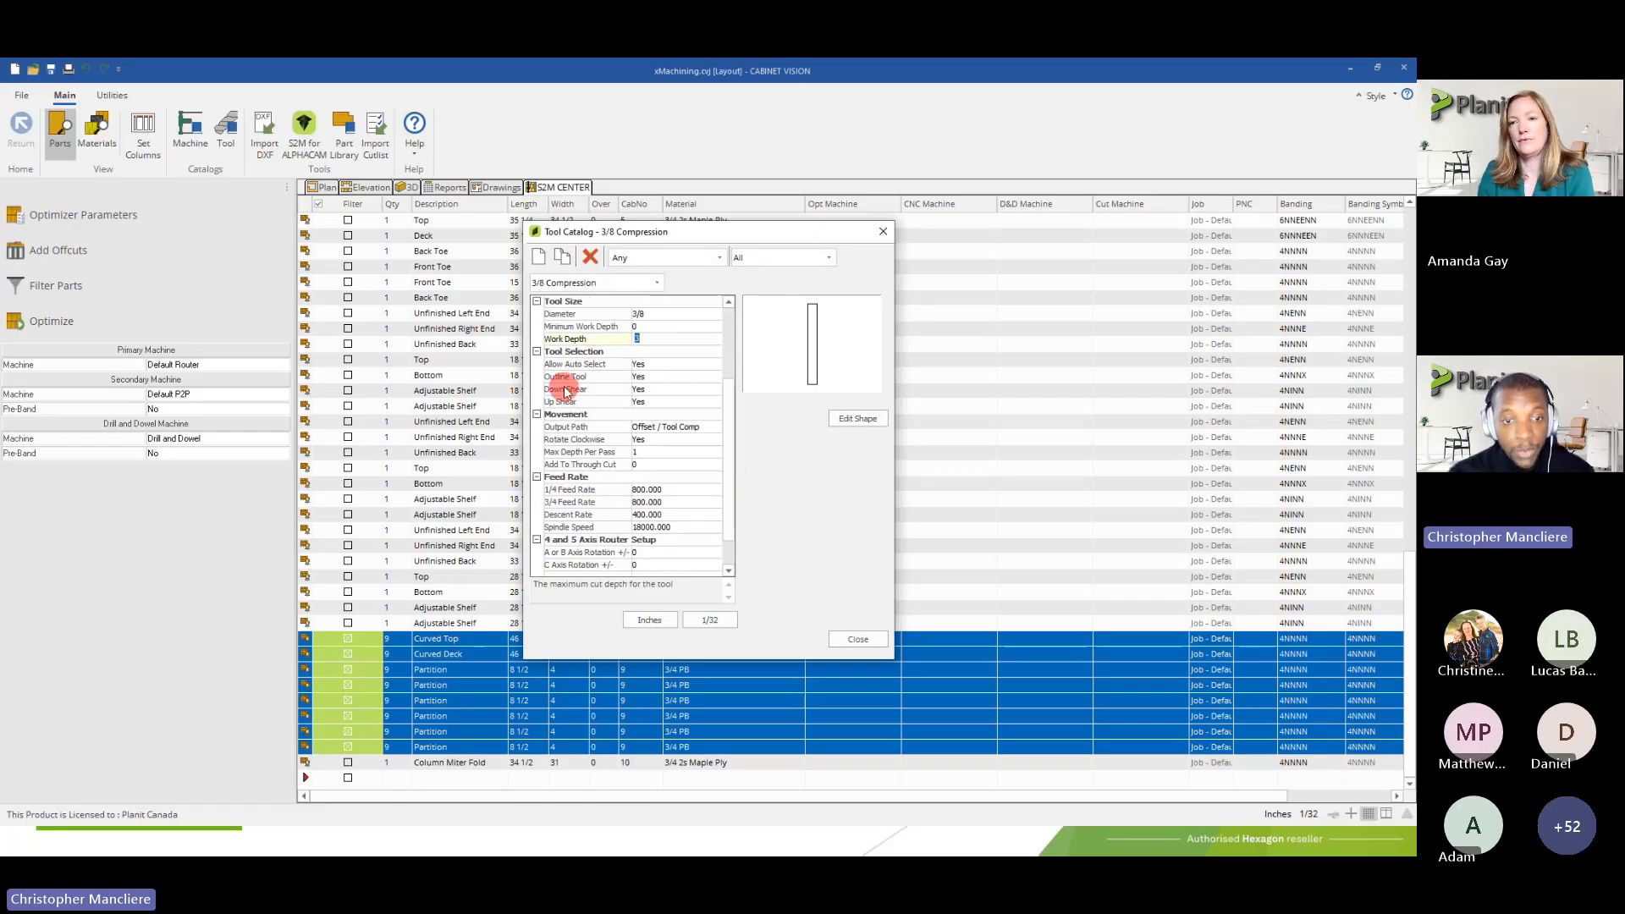
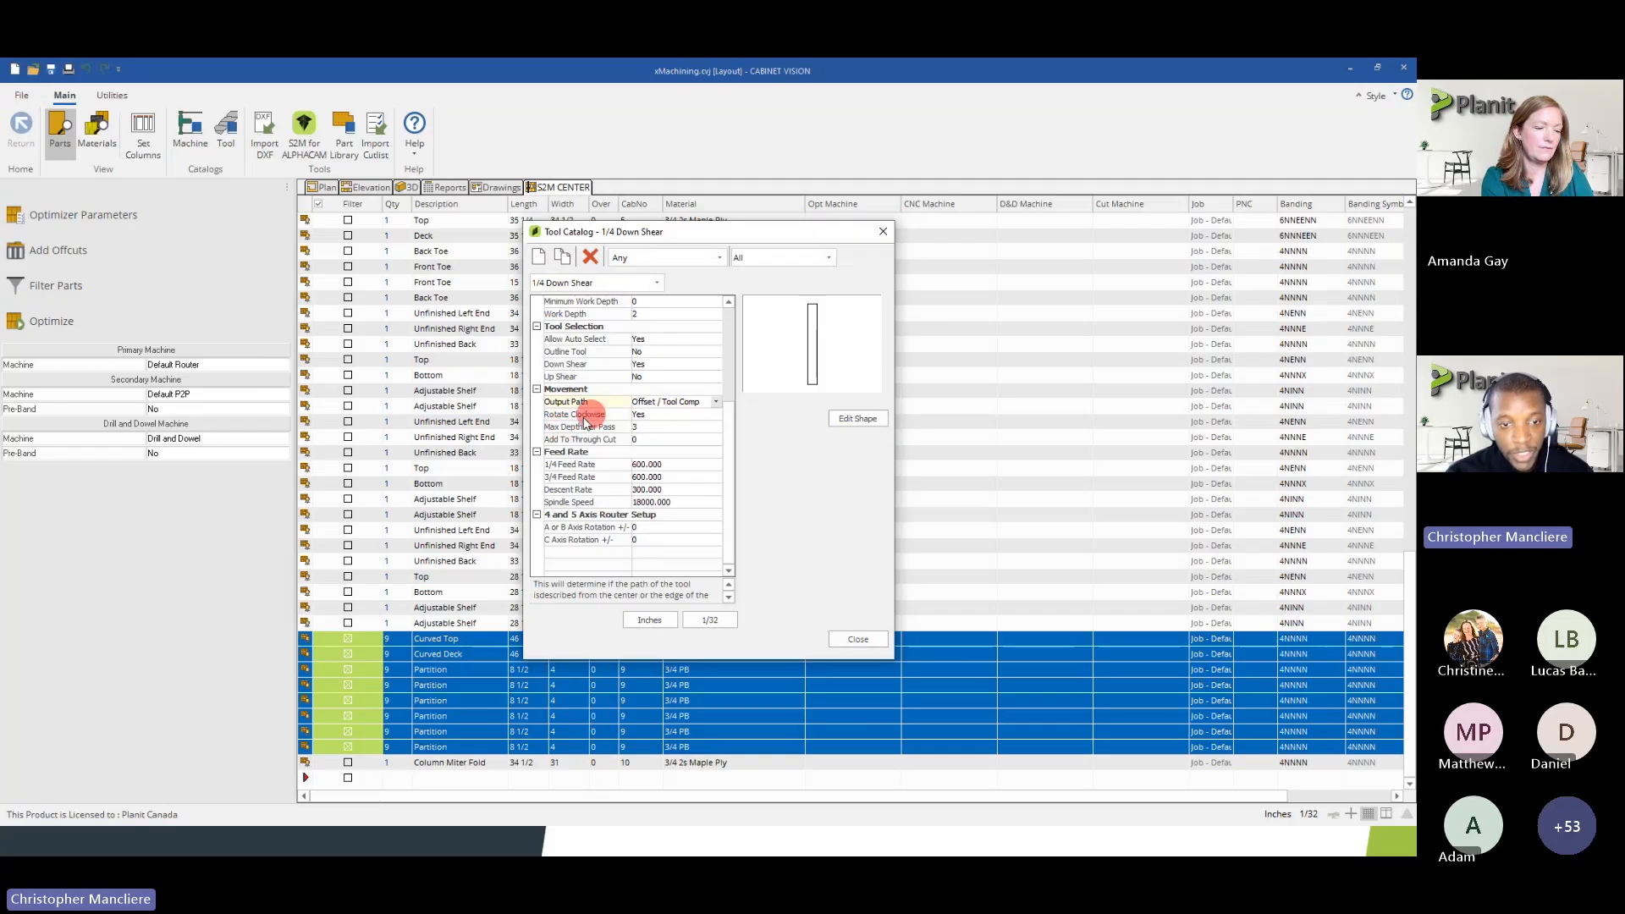
# Read the full description of the 1/4 Down Shear tool's Rotate Clockwise property
pyautogui.click(606, 415)
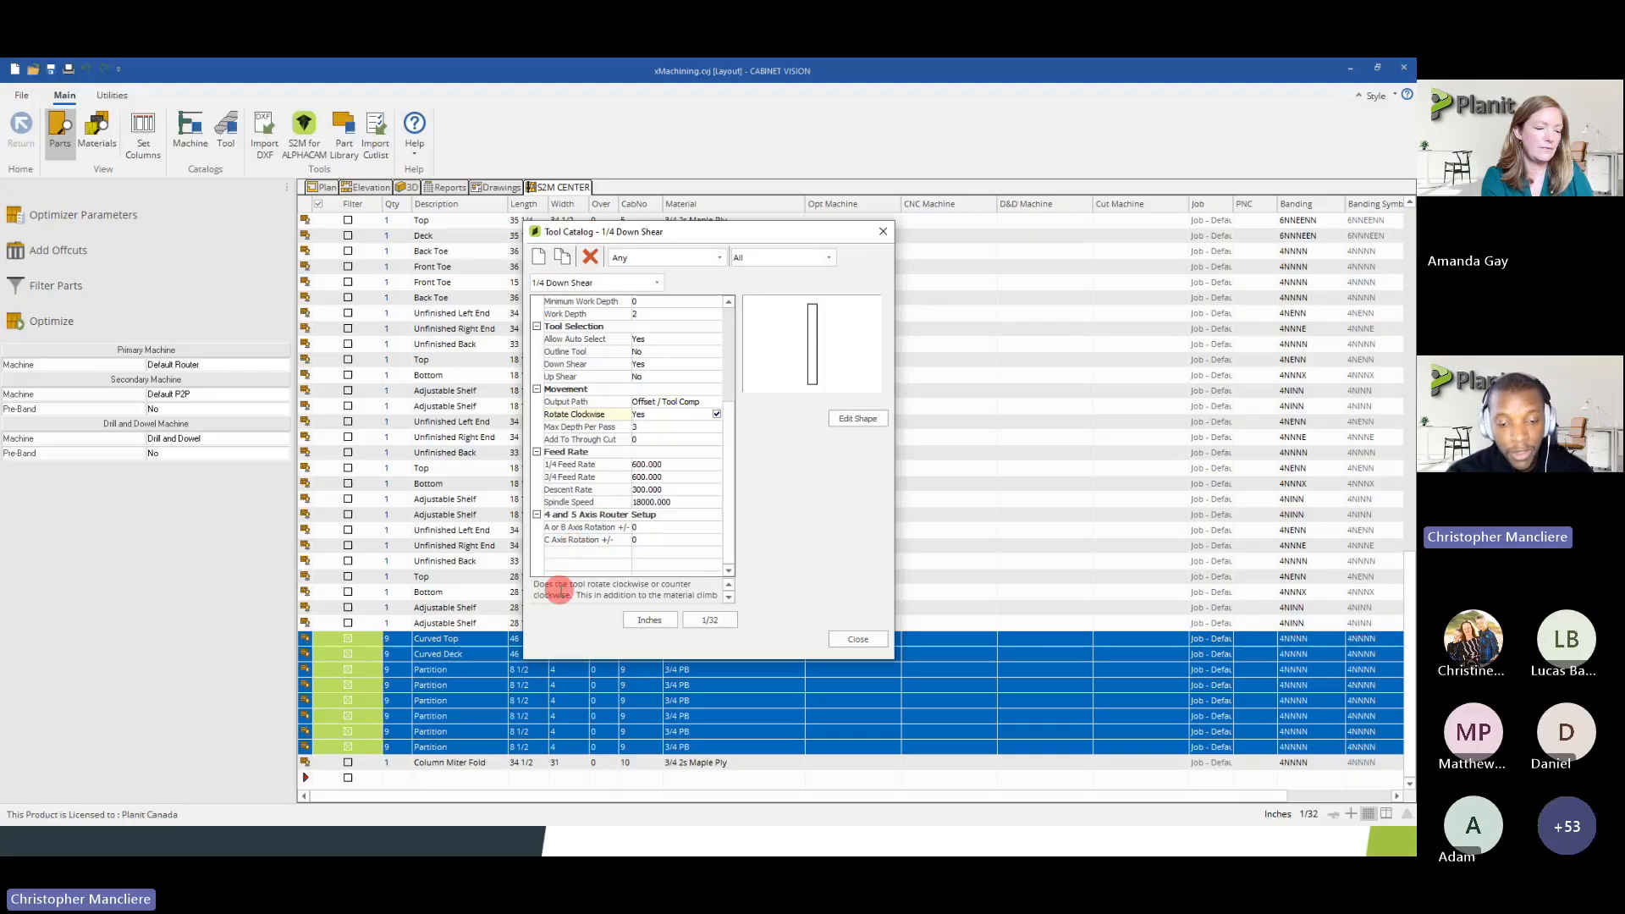
pyautogui.click(728, 595)
pyautogui.click(728, 585)
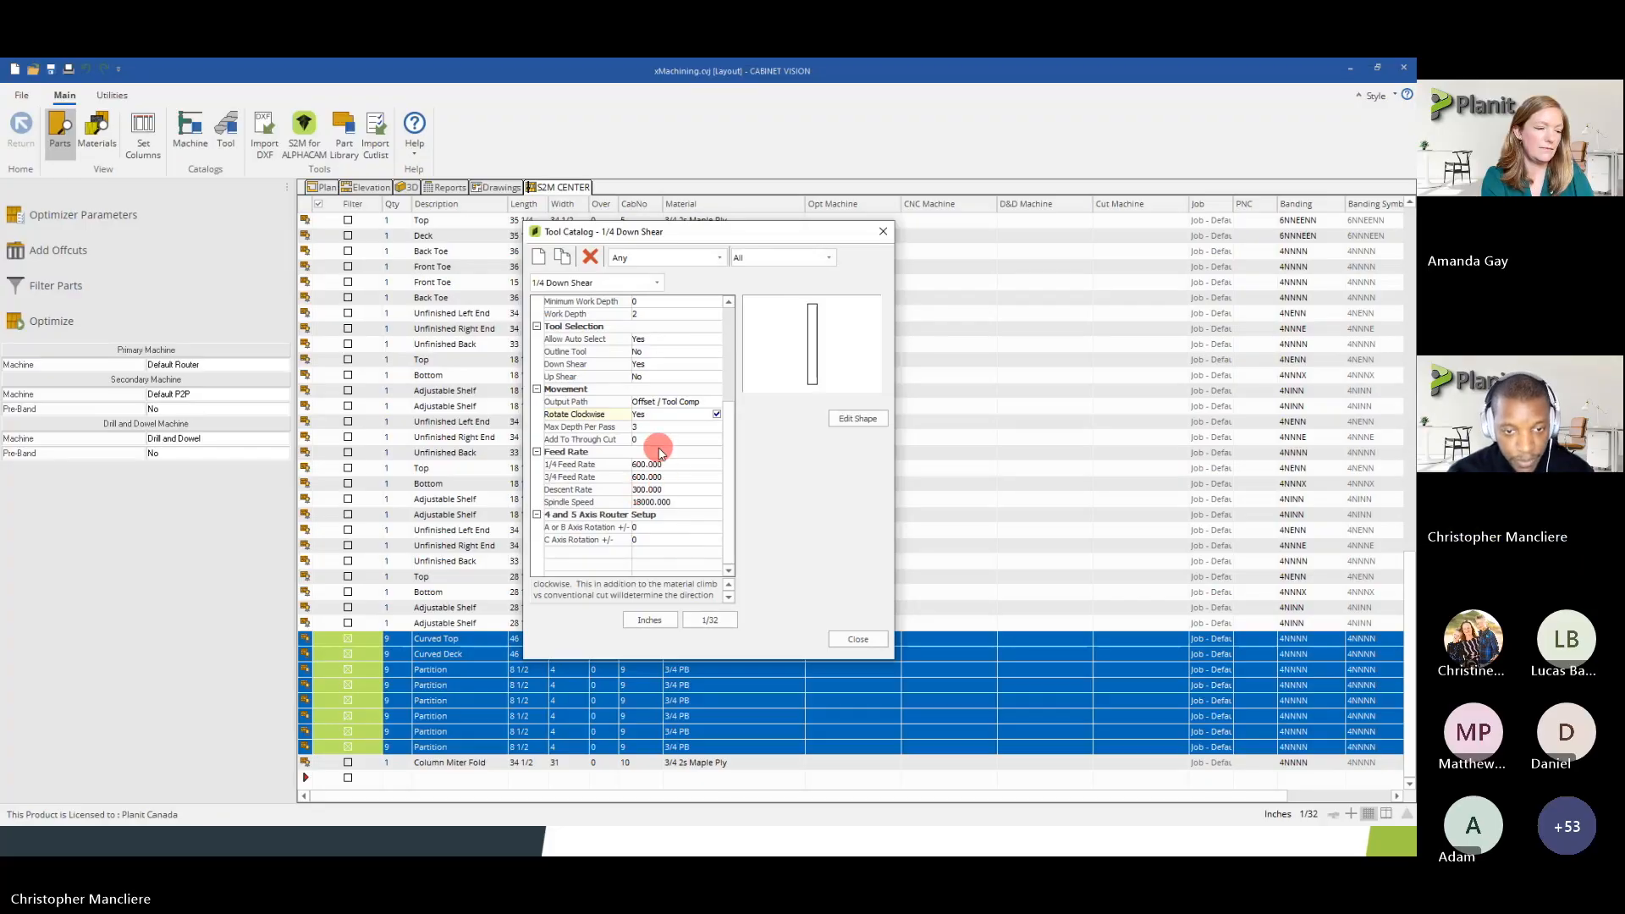
# Inspect the Max Depth Per Pass and Add To Through Cut properties of the 1/4 Down Shear tool
pyautogui.click(645, 428)
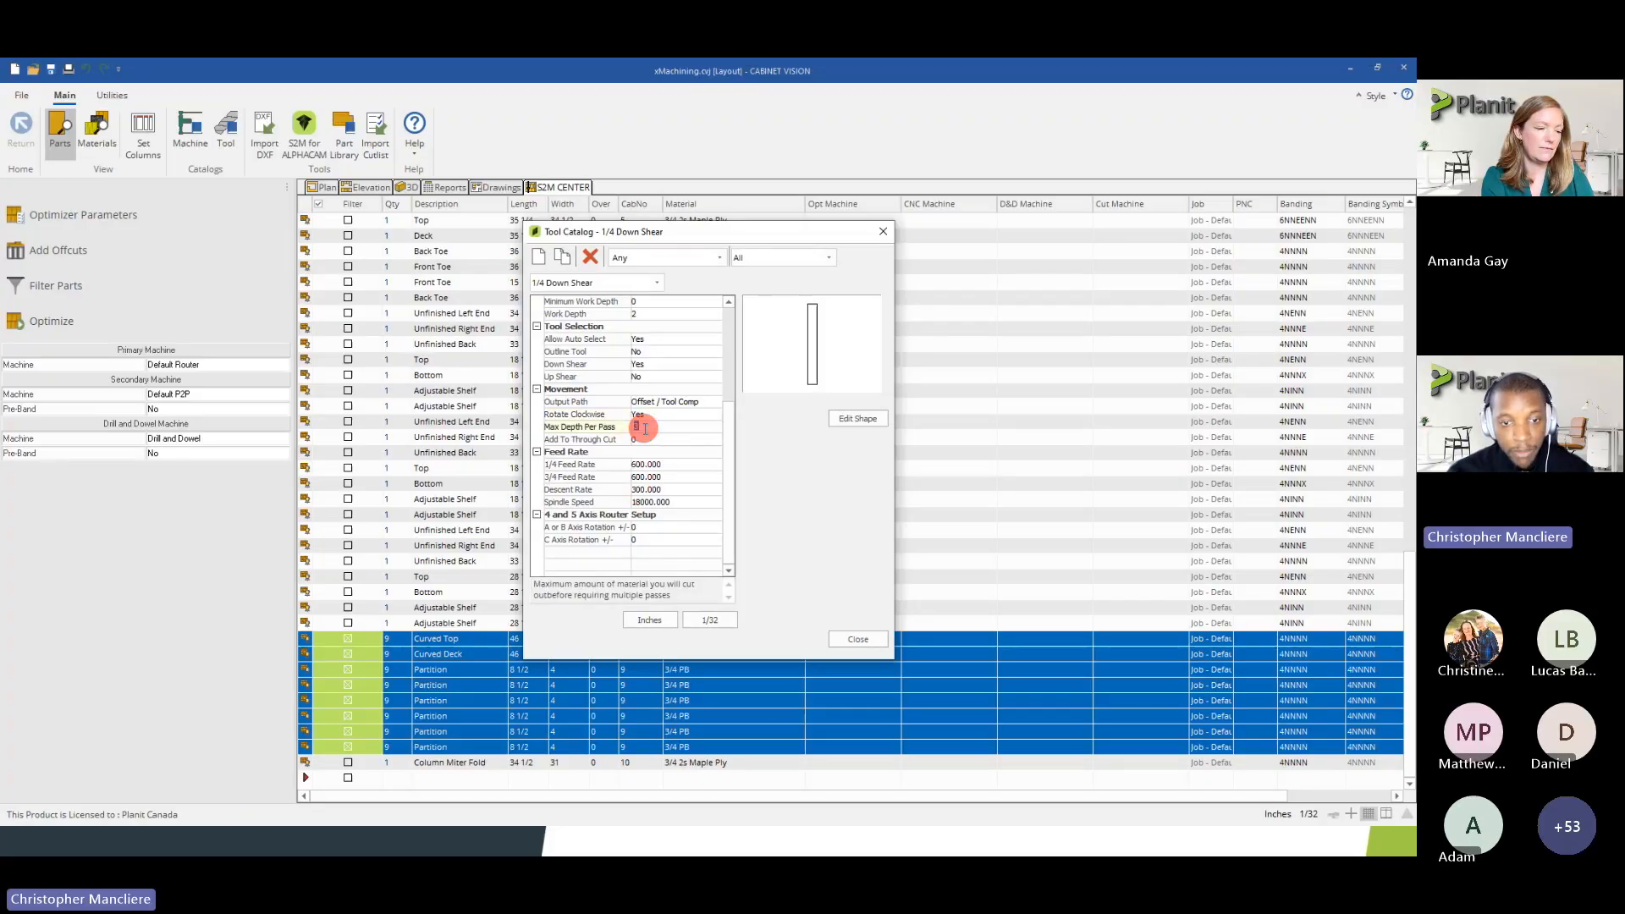
pyautogui.click(645, 428)
pyautogui.moveTo(645, 429); pyautogui.dragTo(620, 429)
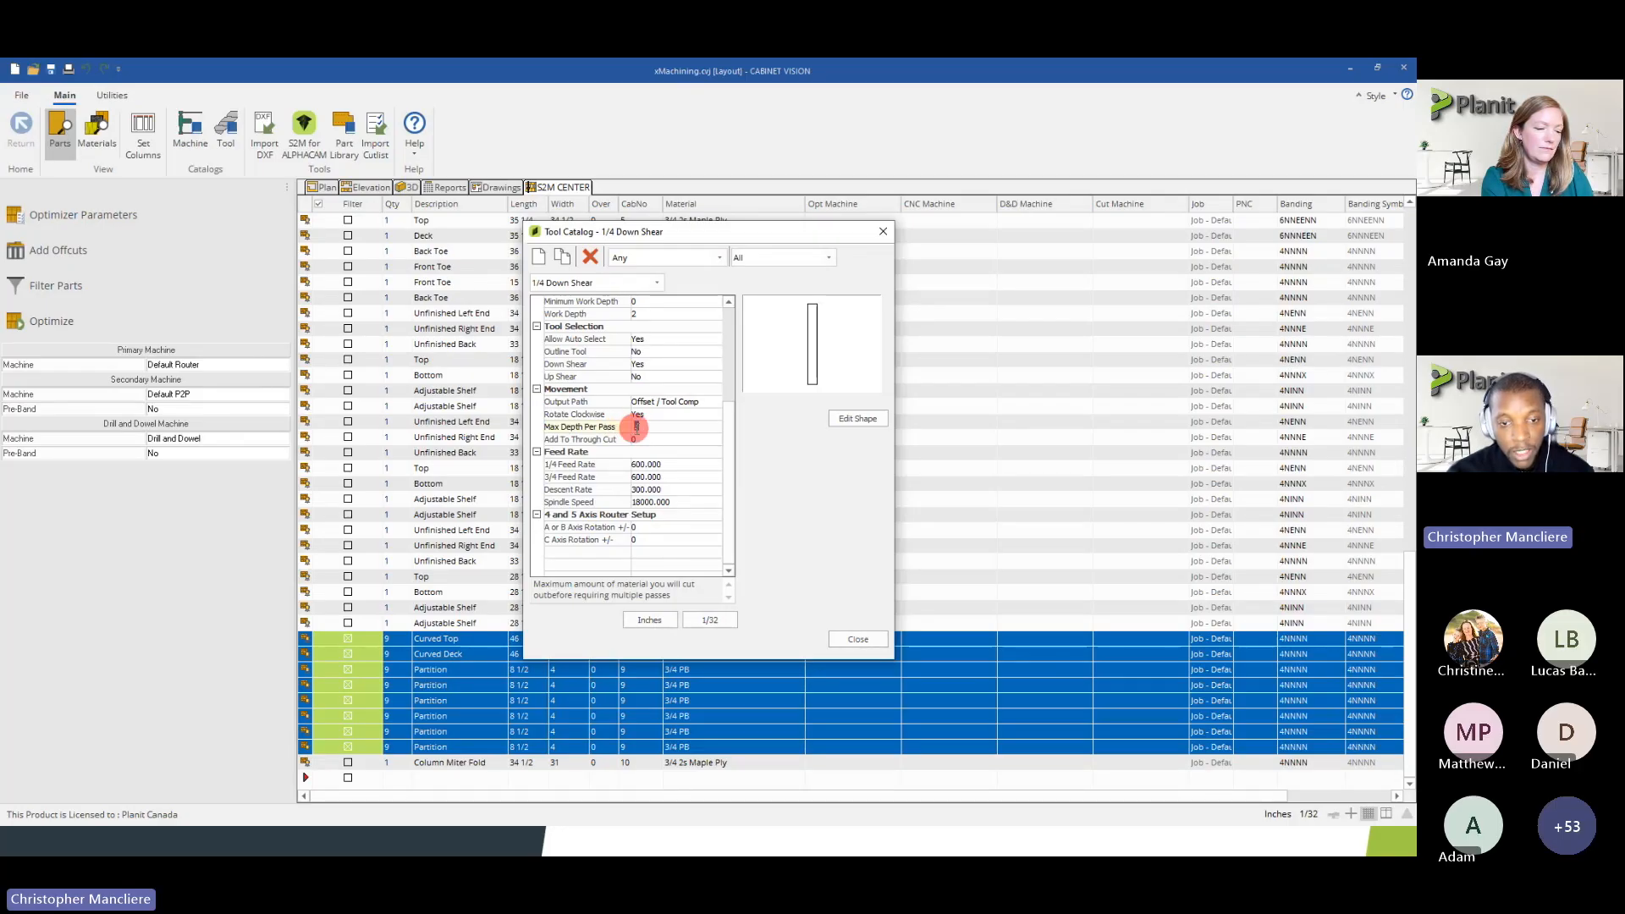
pyautogui.moveTo(640, 428); pyautogui.dragTo(617, 428)
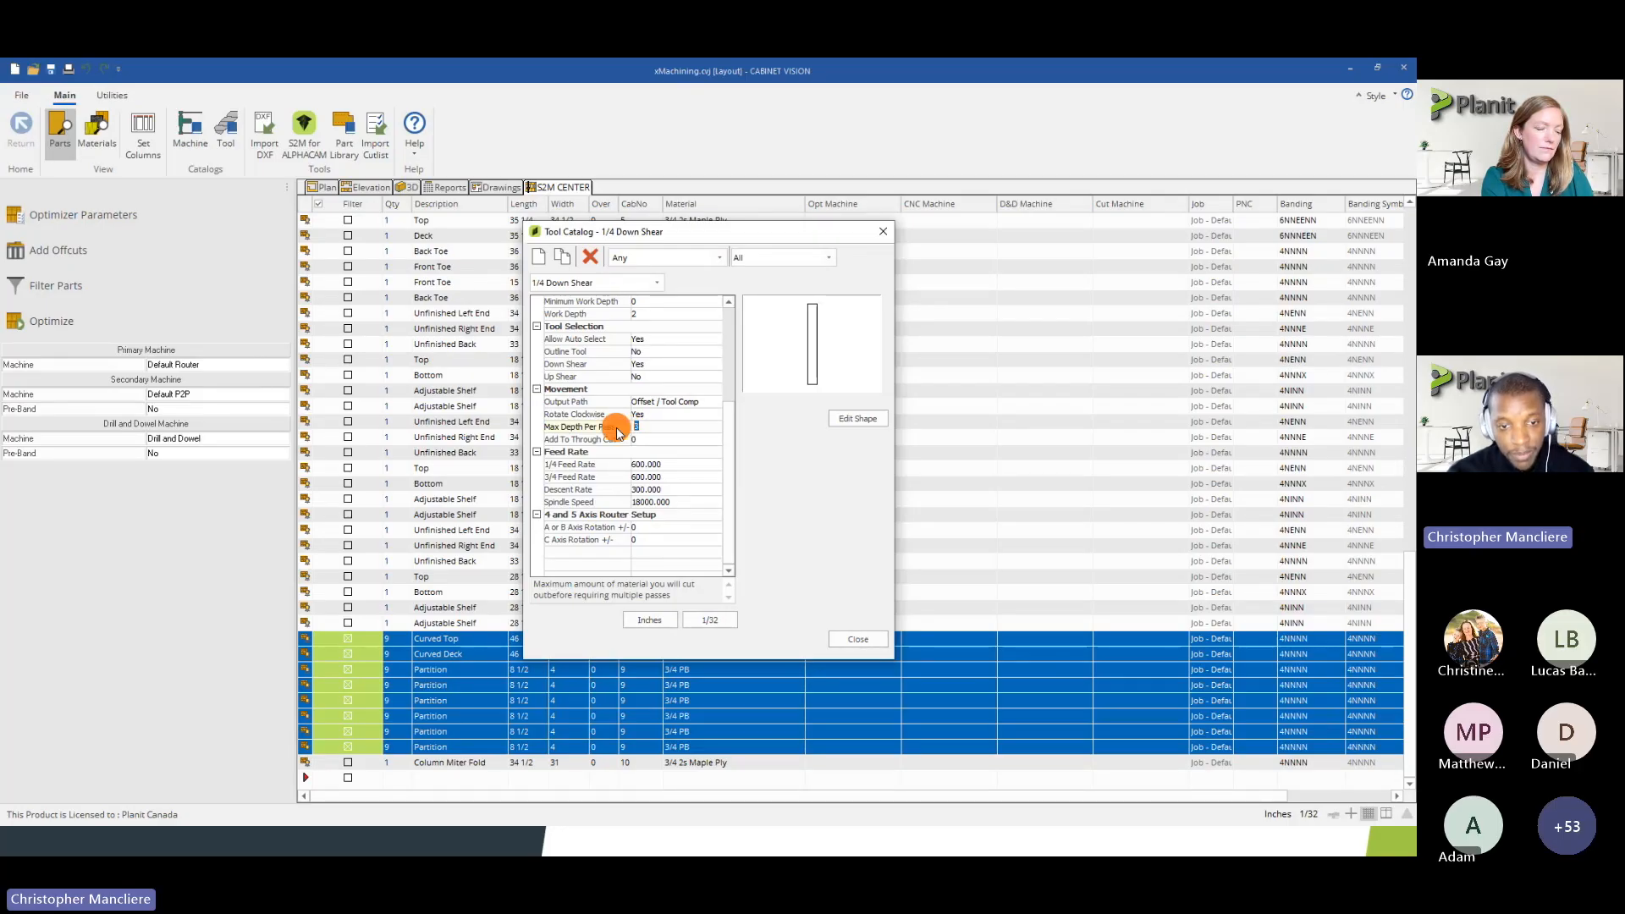
pyautogui.click(651, 431)
pyautogui.doubleClick(643, 427)
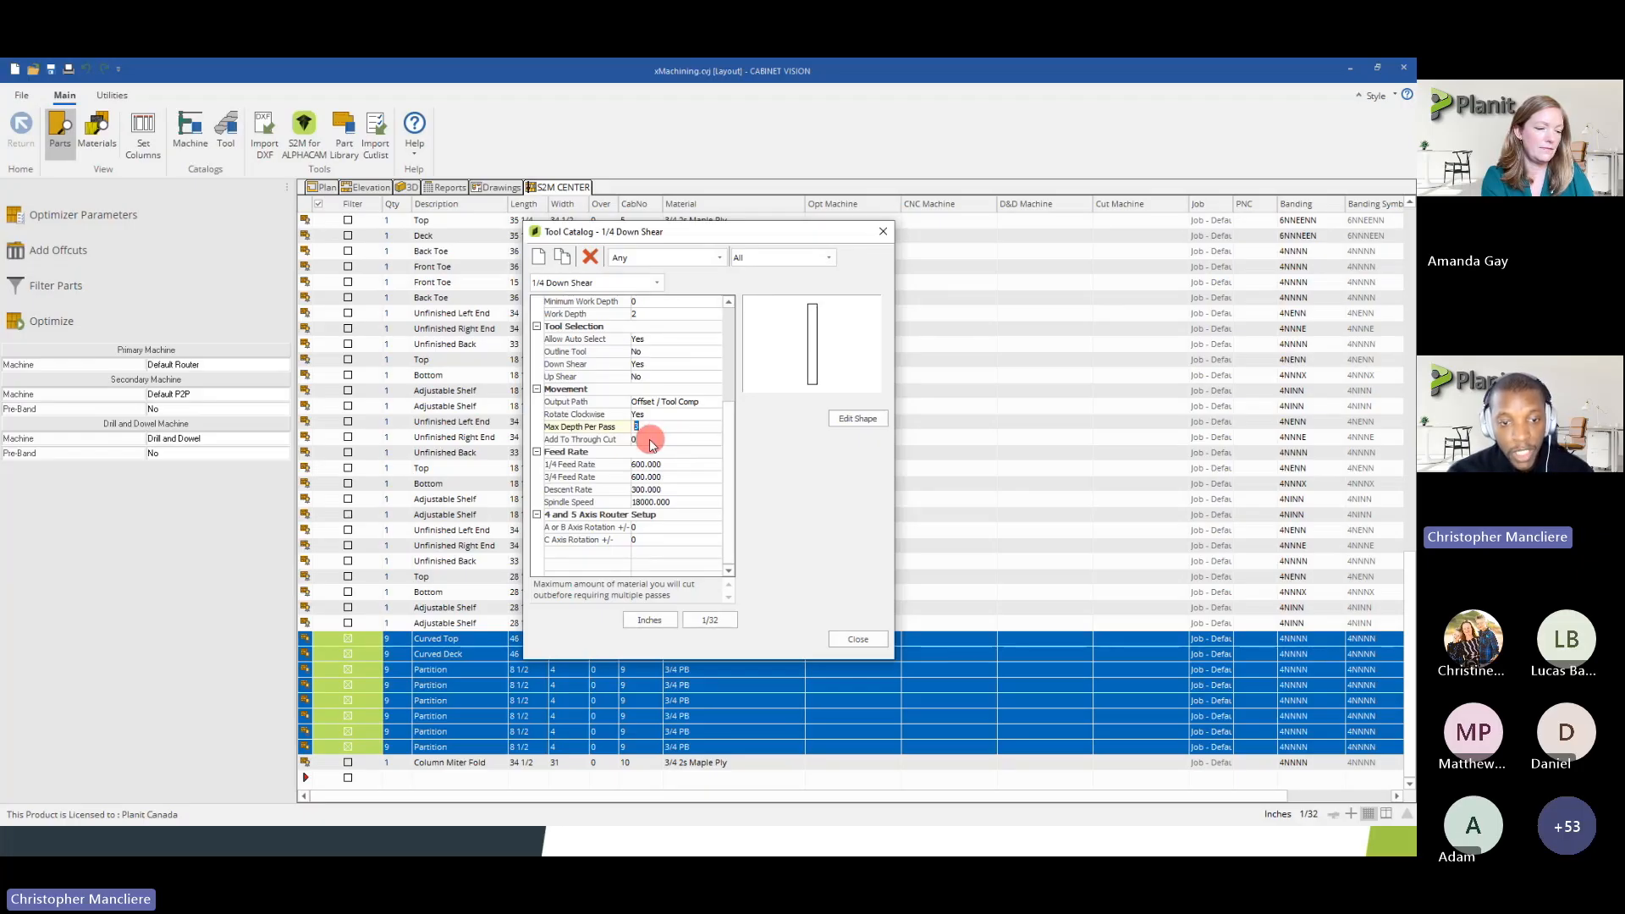
pyautogui.click(650, 438)
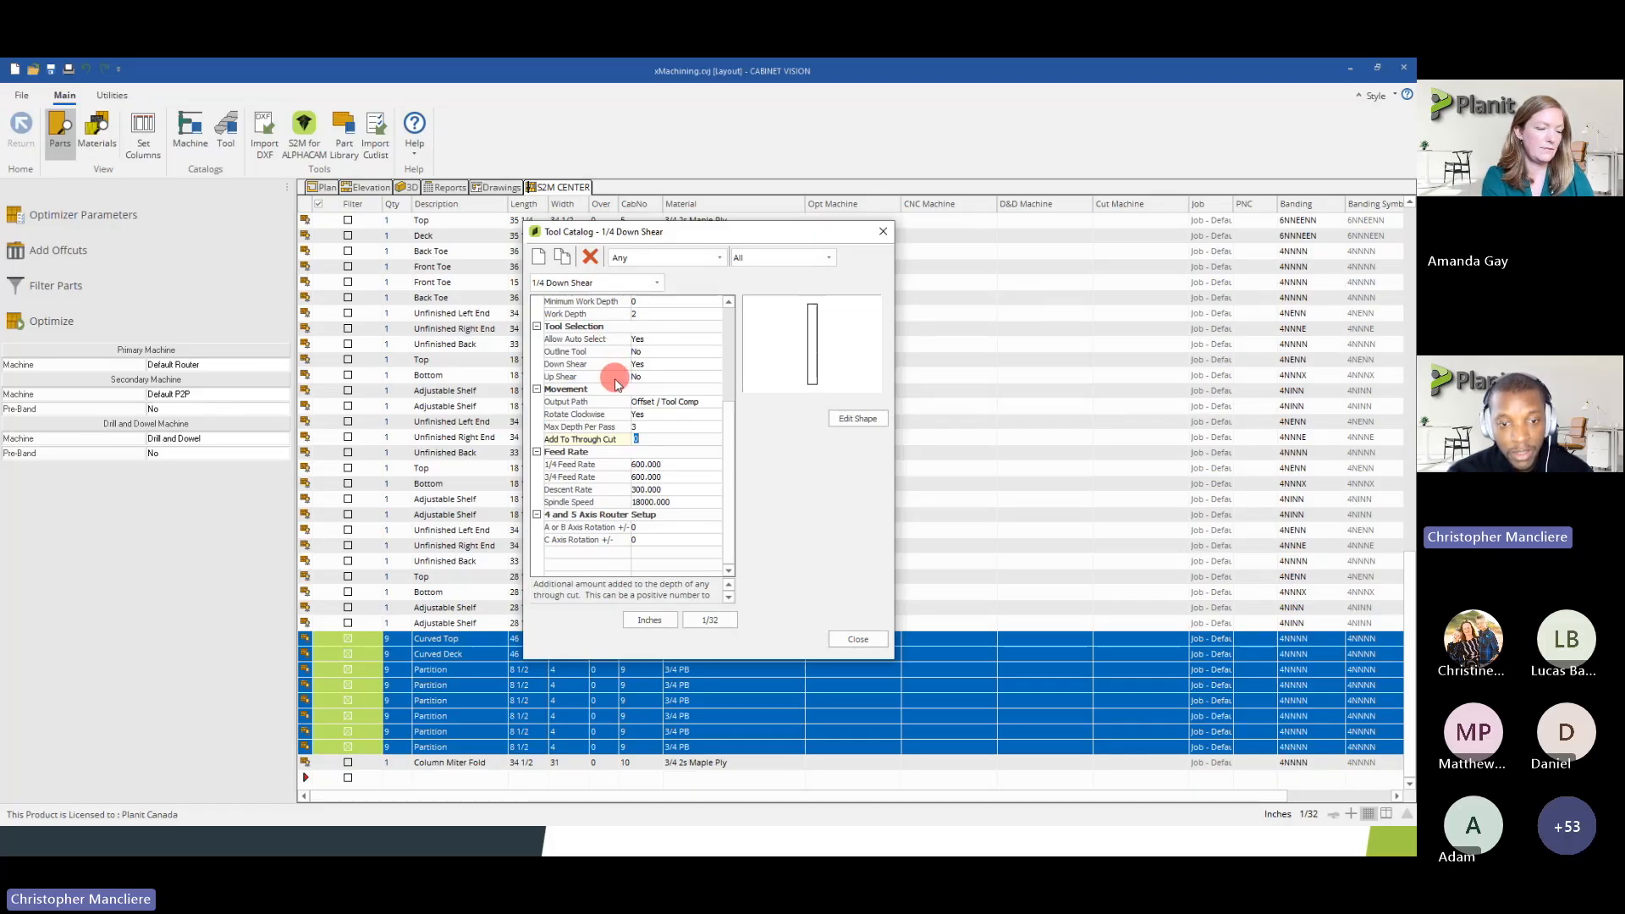
pyautogui.moveTo(646, 440); pyautogui.dragTo(612, 439)
# Open the 3/8 Compression tool and view its Movement settings
pyautogui.click(618, 283)
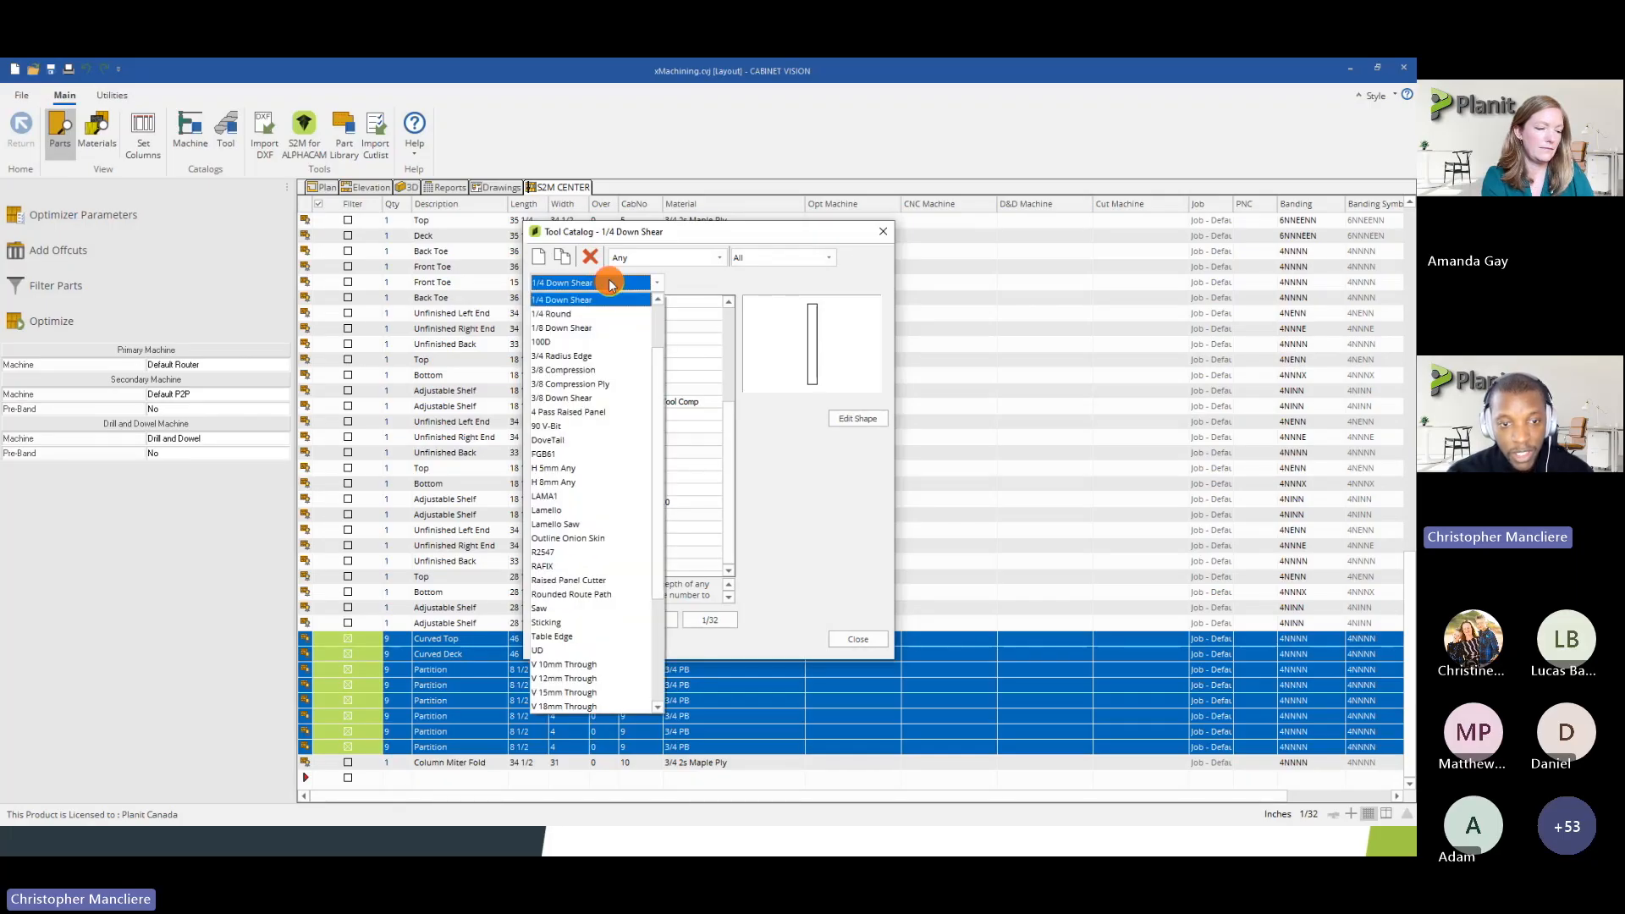
pyautogui.click(567, 370)
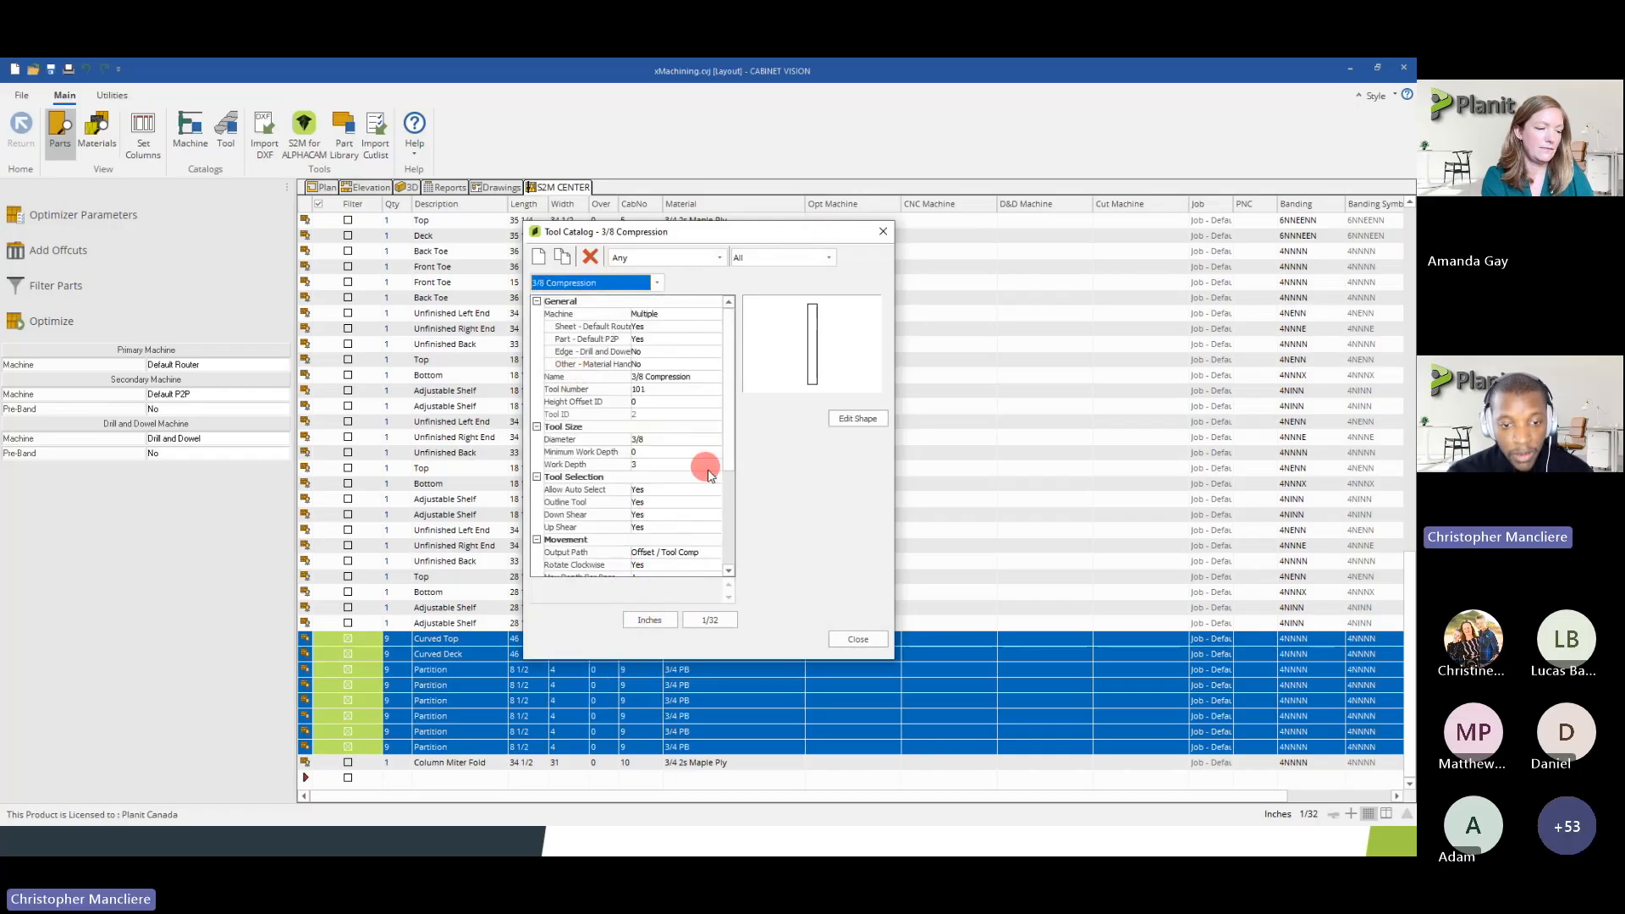
pyautogui.scroll(-1, 708, 467)
pyautogui.scroll(-2, 639, 475)
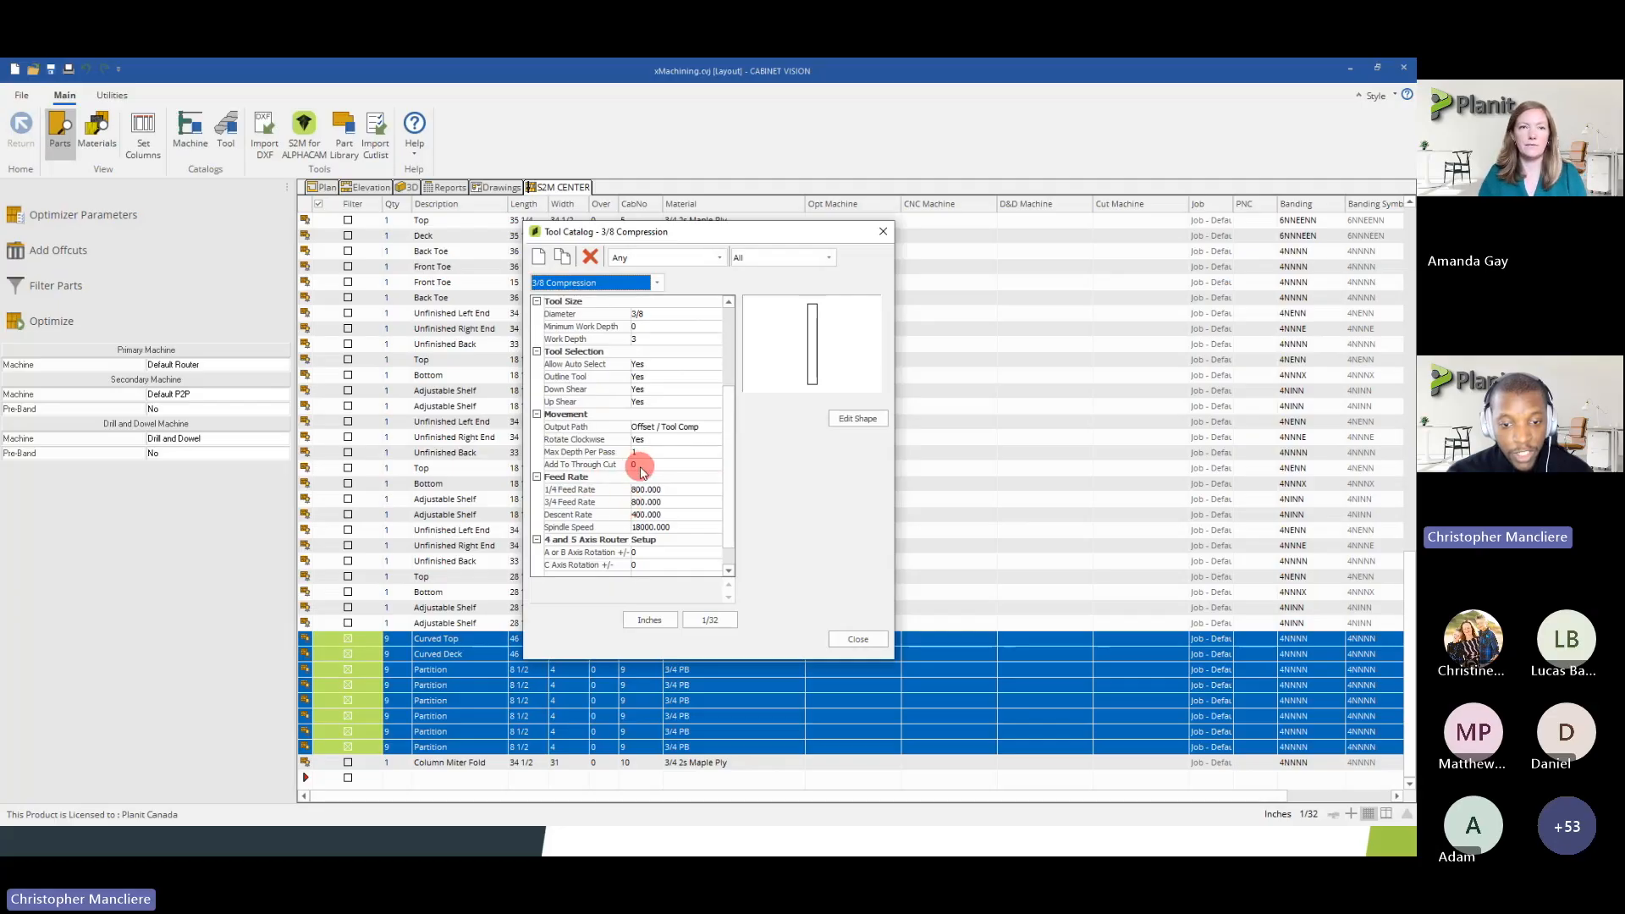
# Display the 3/8 Compression tool's dimensions in mm with 1.001 precision and inspect Add To Through Cut
pyautogui.click(661, 623)
pyautogui.click(710, 619)
pyautogui.click(713, 598)
pyautogui.scroll(-4, 707, 463)
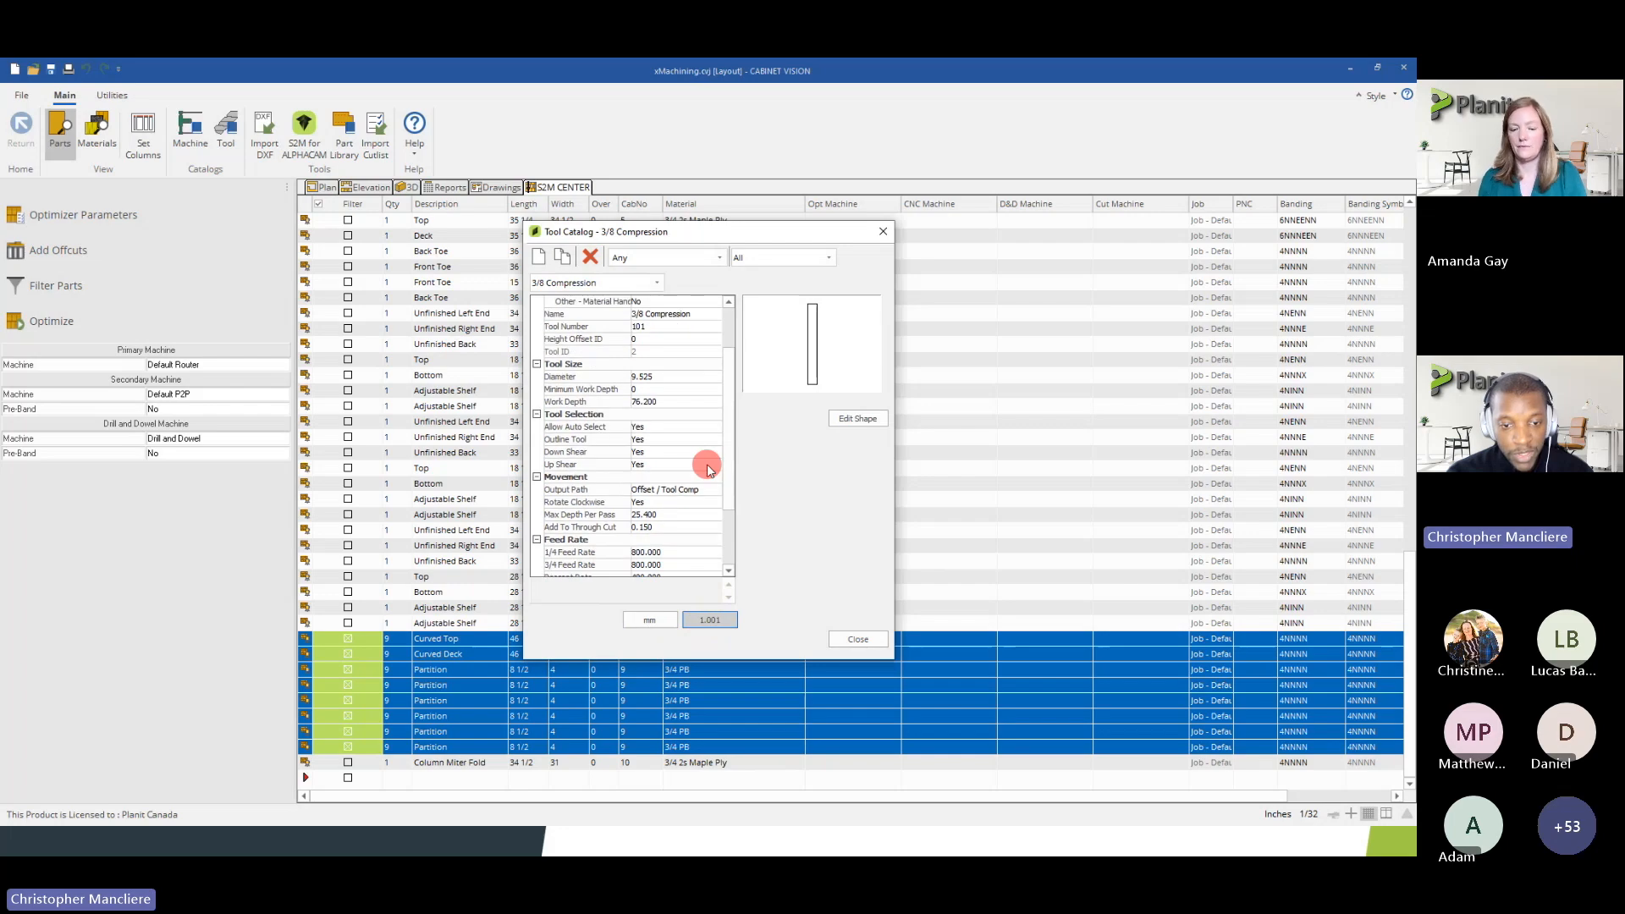
pyautogui.click(648, 440)
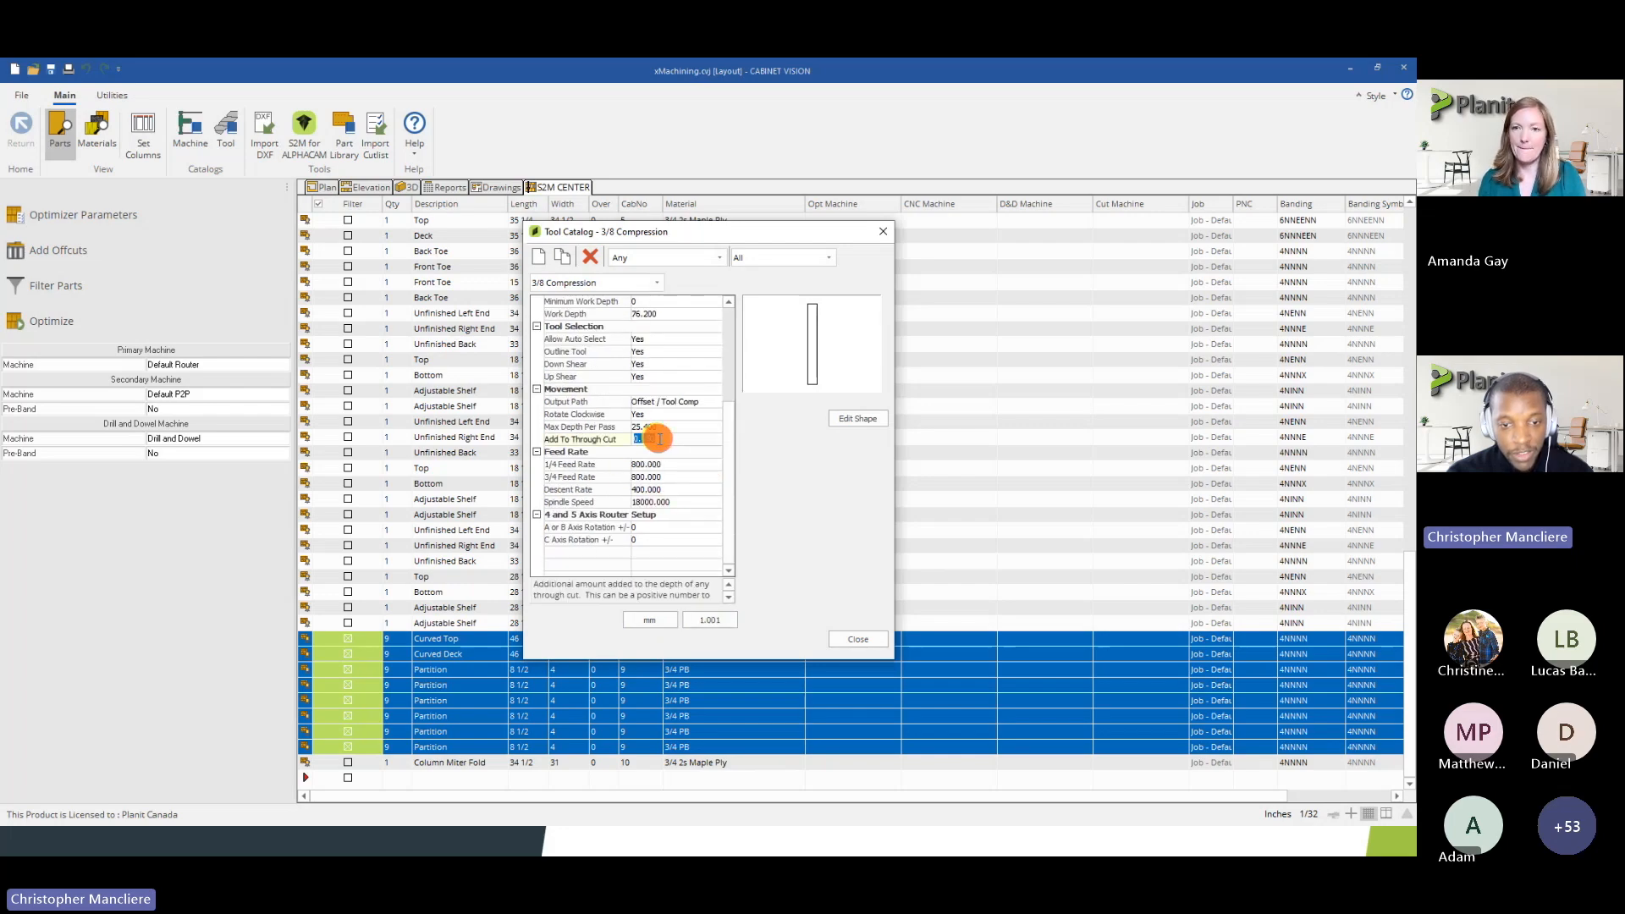
# Switch the tool's display units back to Inches with 1/64 precision and check the Movement values
pyautogui.click(663, 620)
pyautogui.click(694, 622)
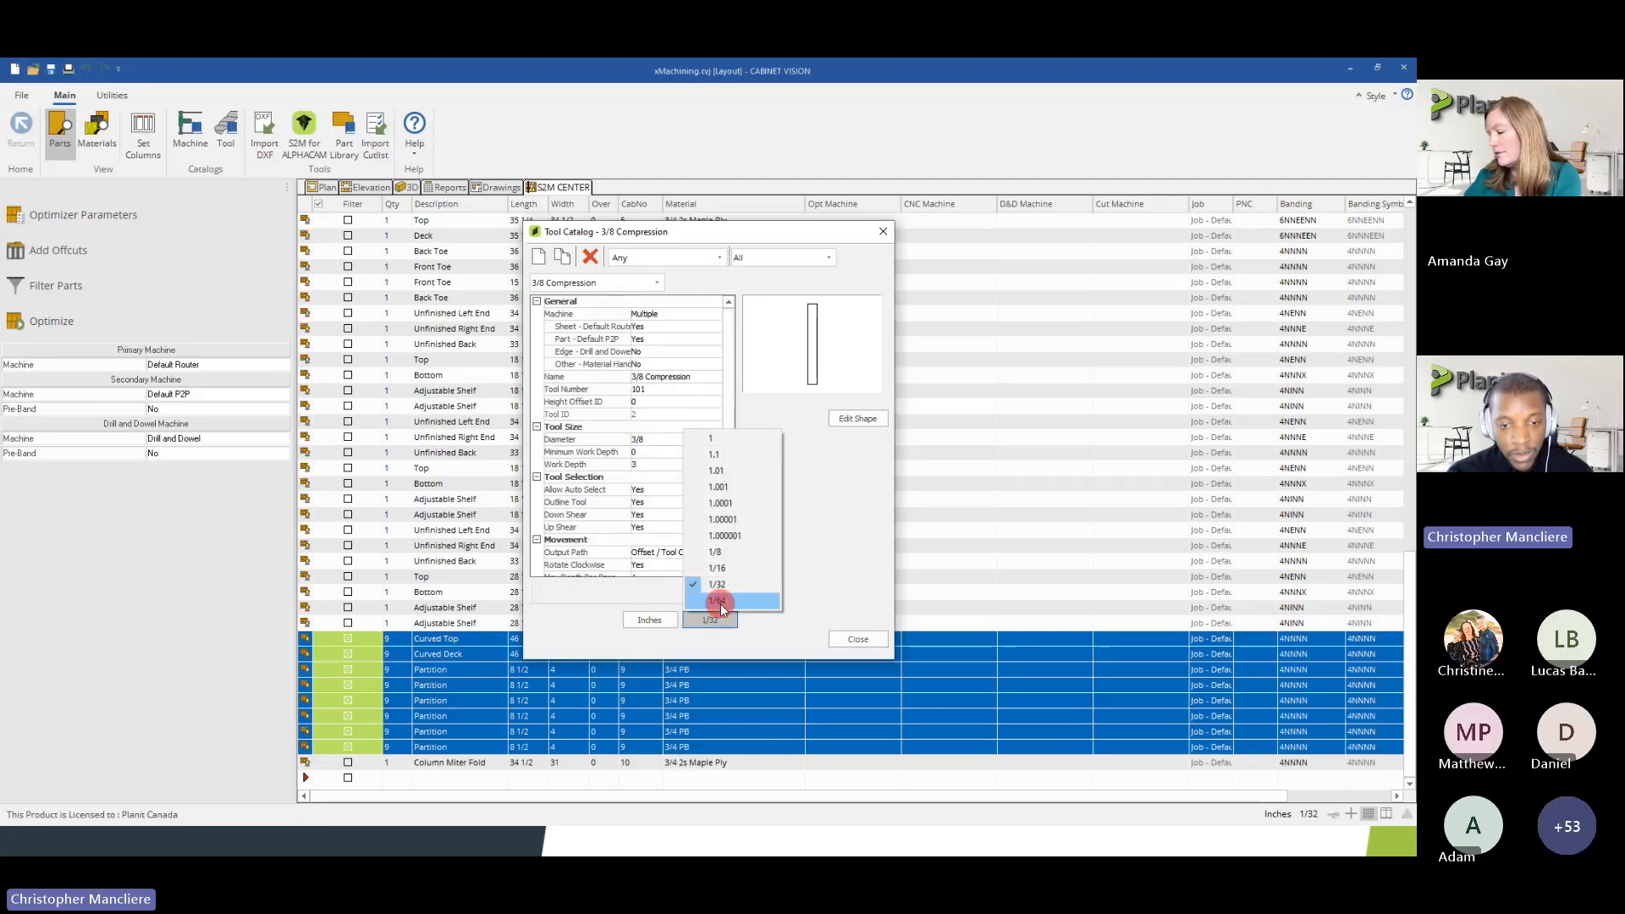
pyautogui.click(719, 602)
pyautogui.scroll(-2, 701, 541)
pyautogui.scroll(-2, 694, 533)
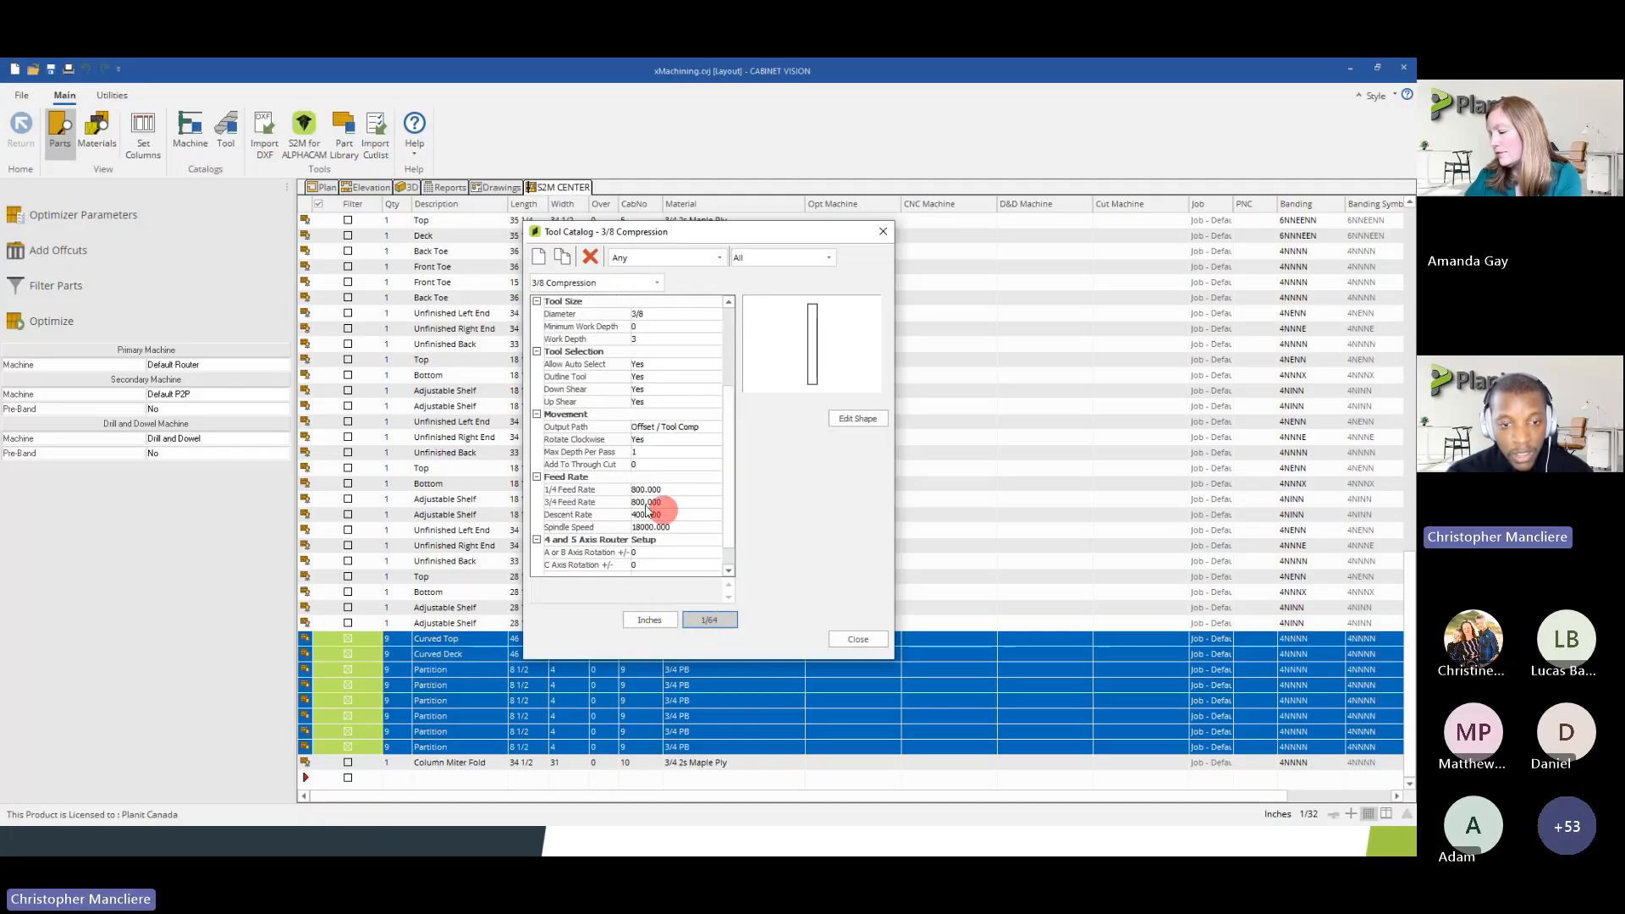
# Change the inch display precision to 1.000001 and inspect the Add To Through Cut value
pyautogui.click(709, 619)
pyautogui.click(718, 531)
pyautogui.scroll(-2, 701, 530)
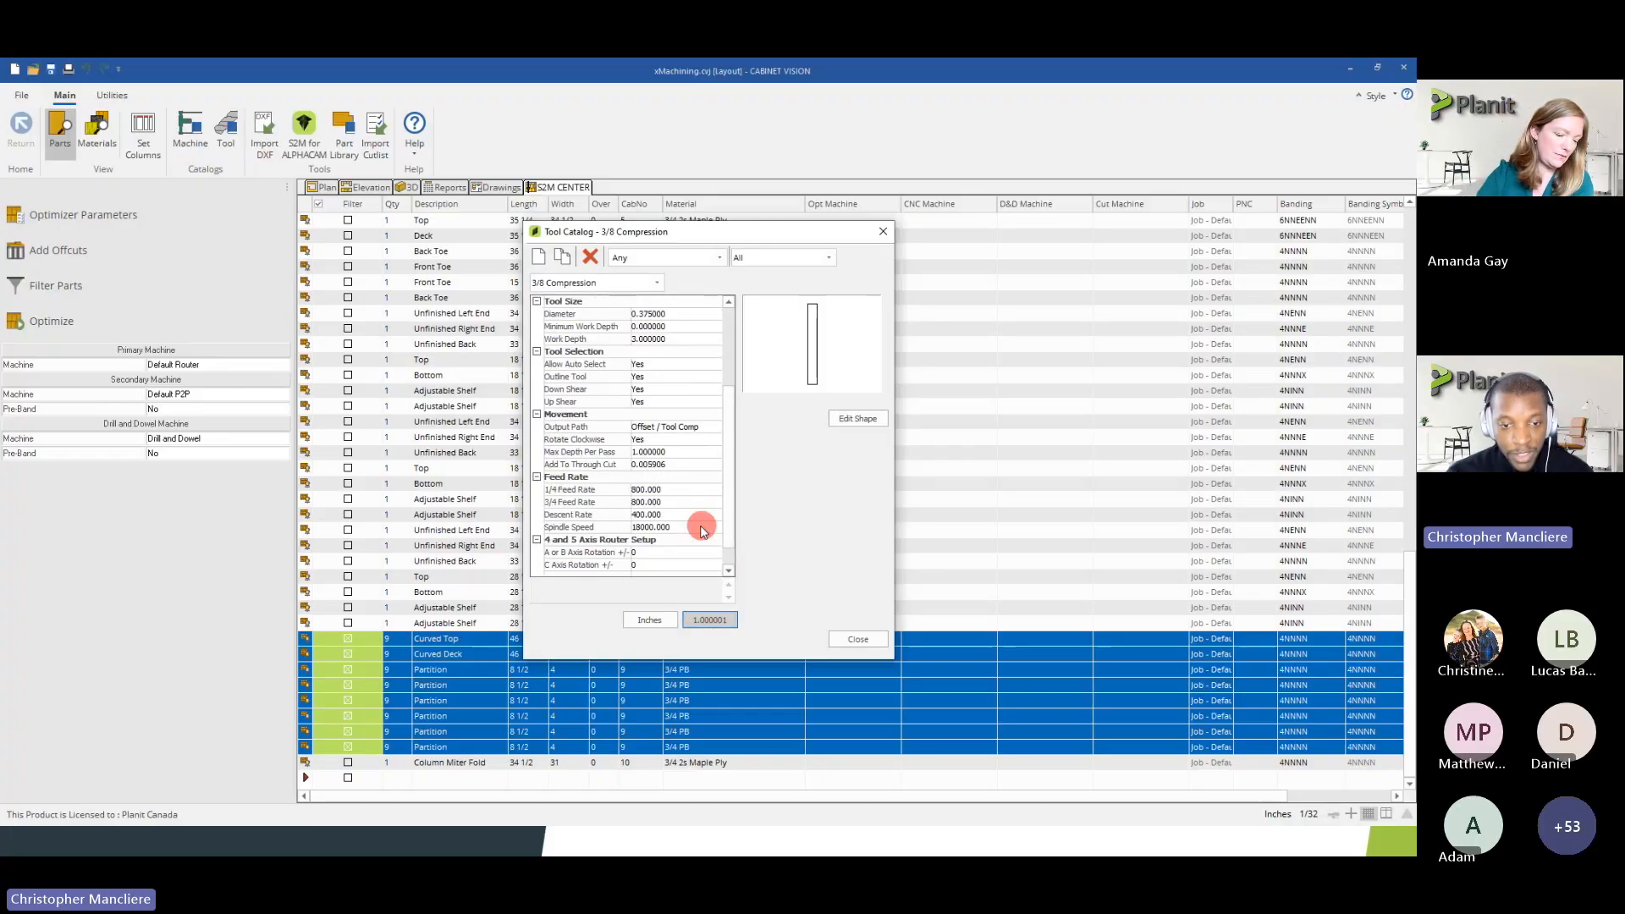
pyautogui.click(651, 466)
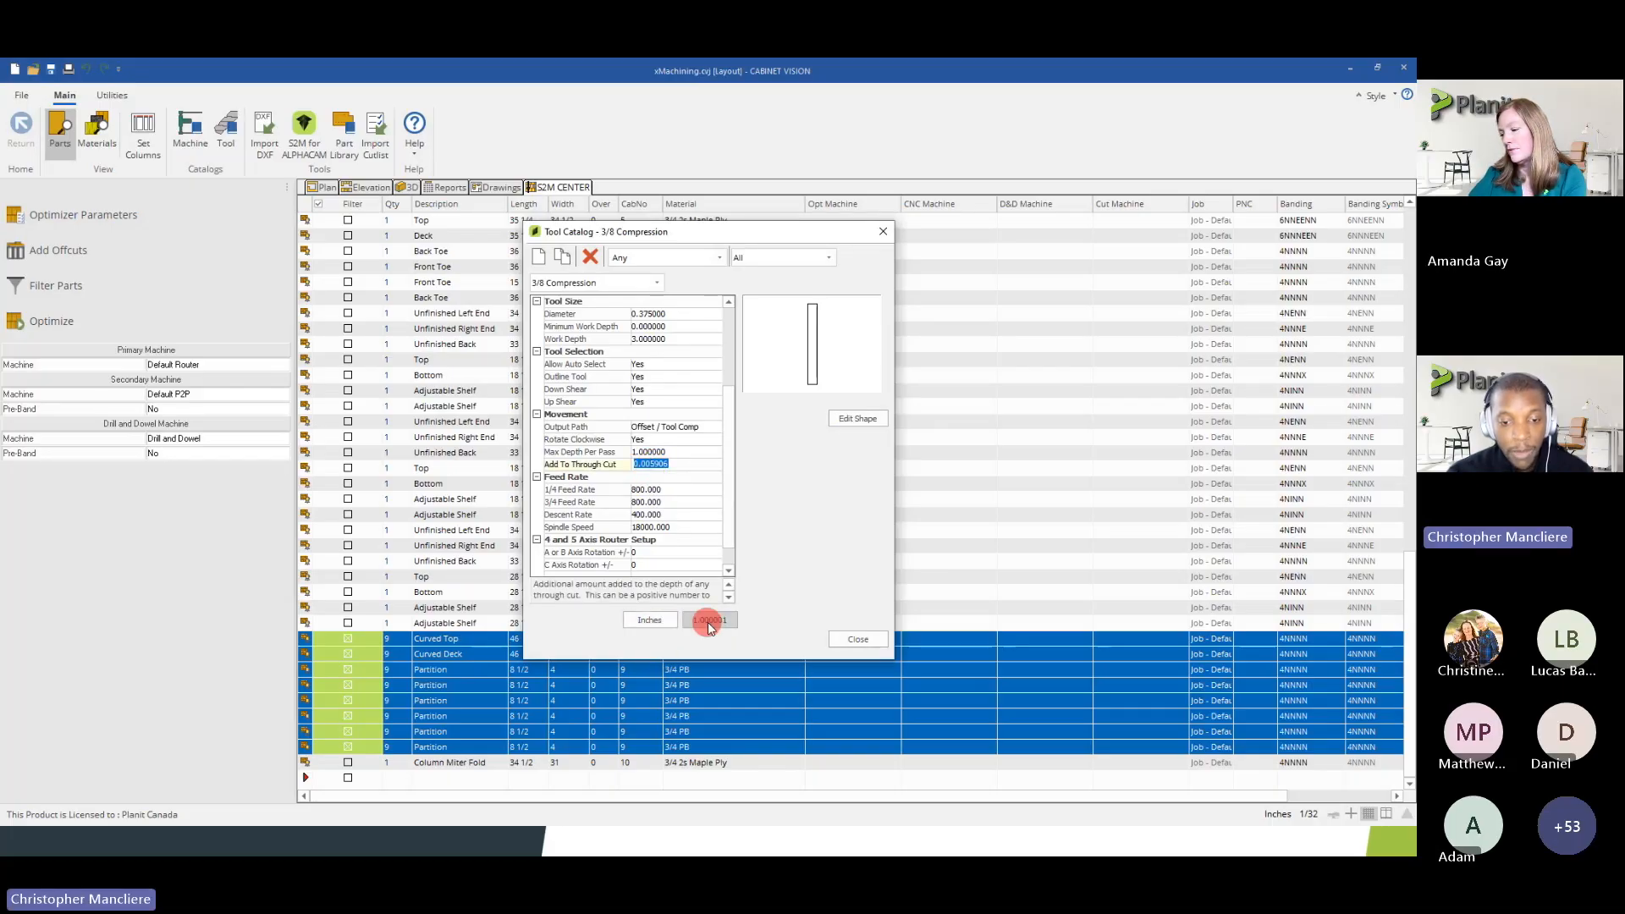
# Set the tool's display units to mm with 1.001 precision and examine the Add To Through Cut value
pyautogui.click(649, 620)
pyautogui.click(709, 620)
pyautogui.click(724, 600)
pyautogui.scroll(-3, 671, 544)
pyautogui.click(662, 464)
pyautogui.moveTo(662, 464); pyautogui.dragTo(632, 463)
pyautogui.click(603, 463)
pyautogui.click(648, 464)
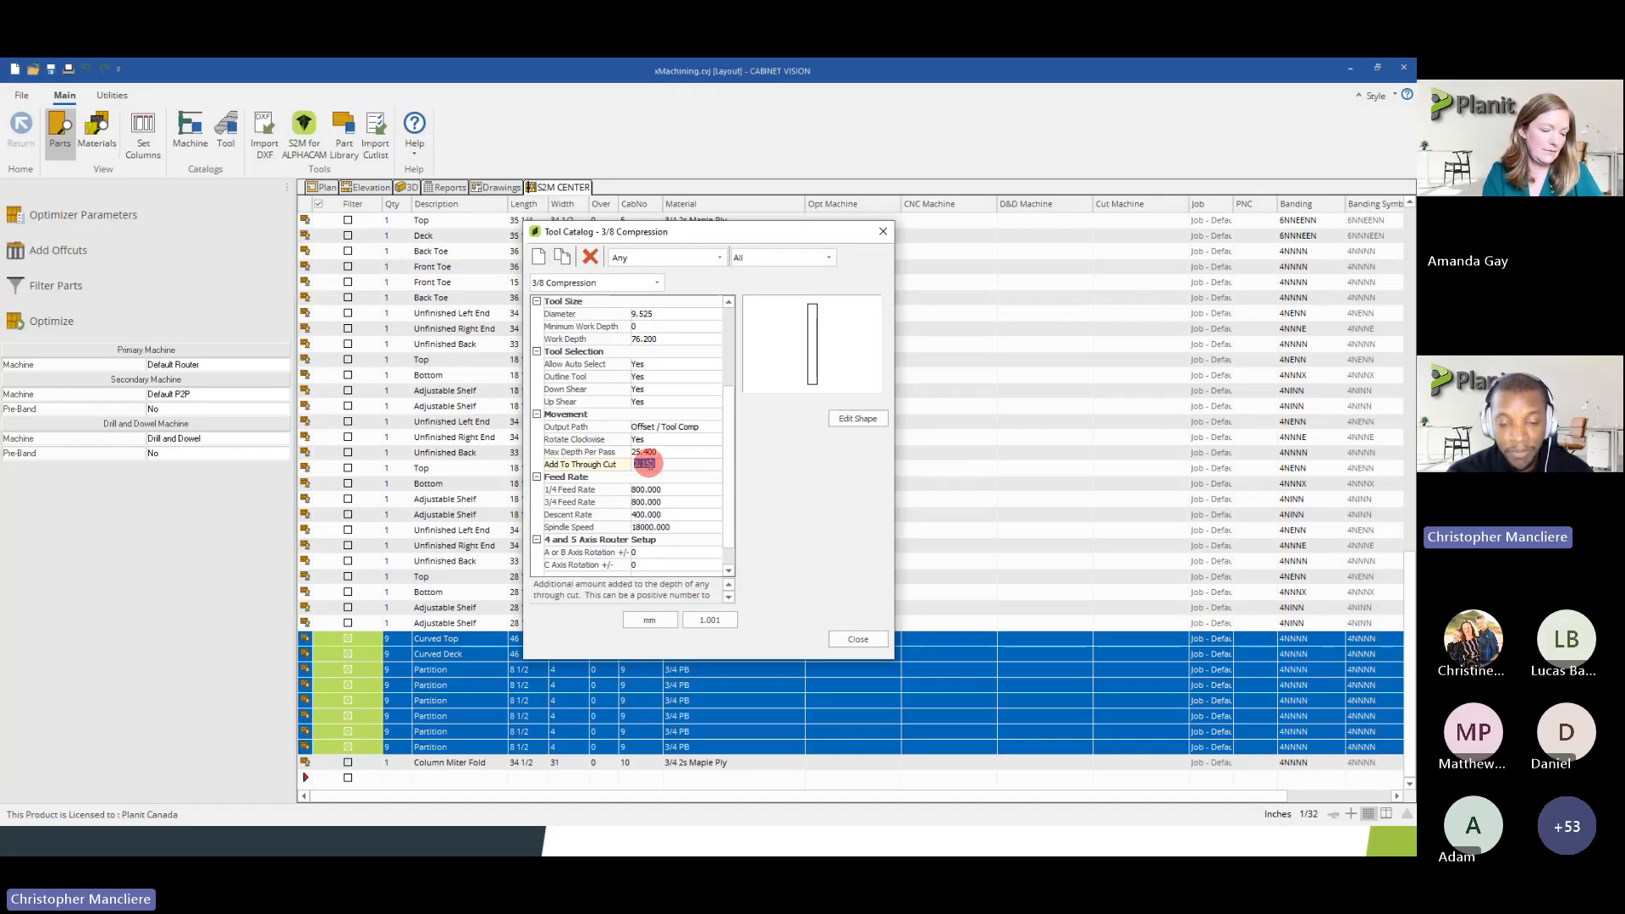
pyautogui.click(597, 452)
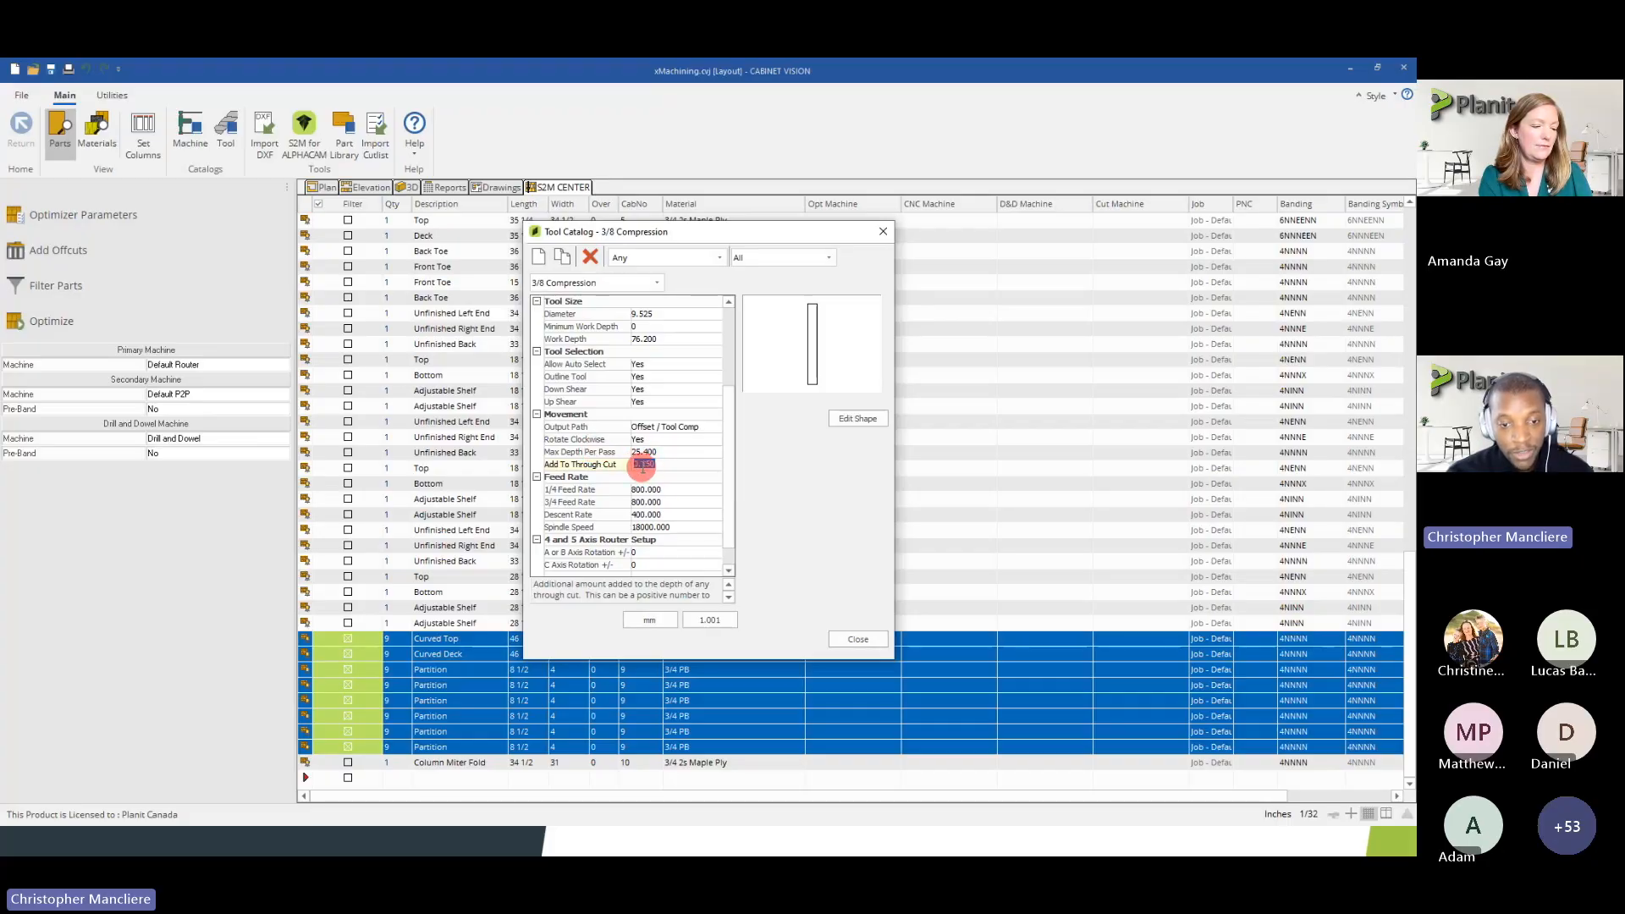
# Inspect the 3/8 Compression tool's 1/4 Feed Rate, 3/4 Feed Rate, Descent Rate and Spindle Speed
pyautogui.scroll(-1, 667, 470)
pyautogui.click(660, 476)
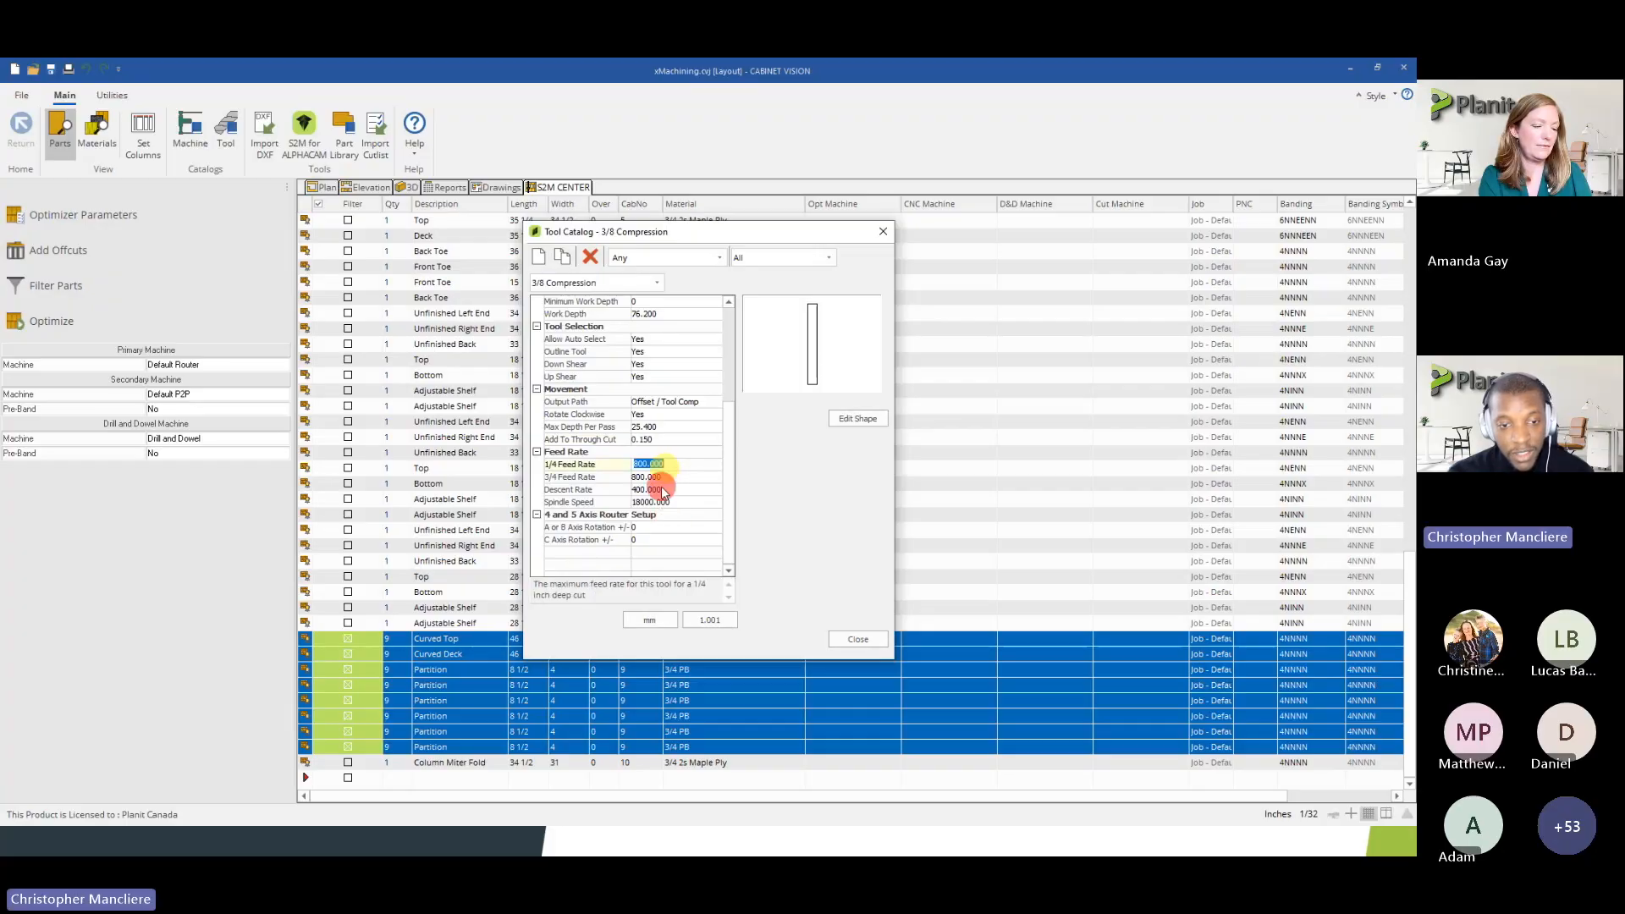
pyautogui.click(659, 488)
pyautogui.click(661, 476)
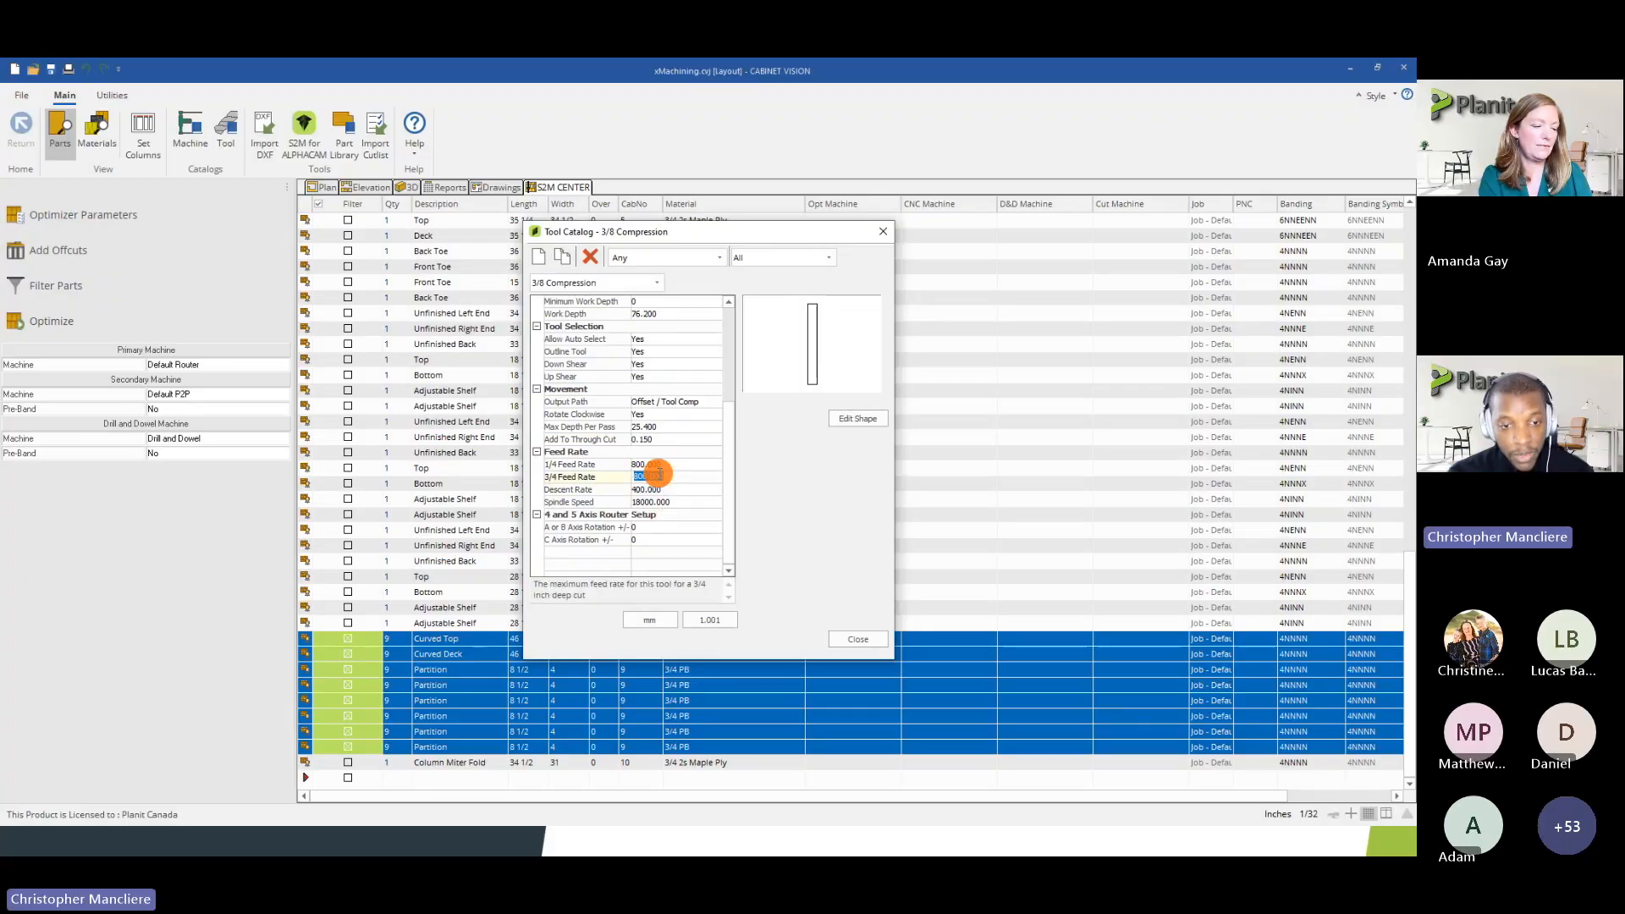
pyautogui.click(659, 489)
pyautogui.click(658, 501)
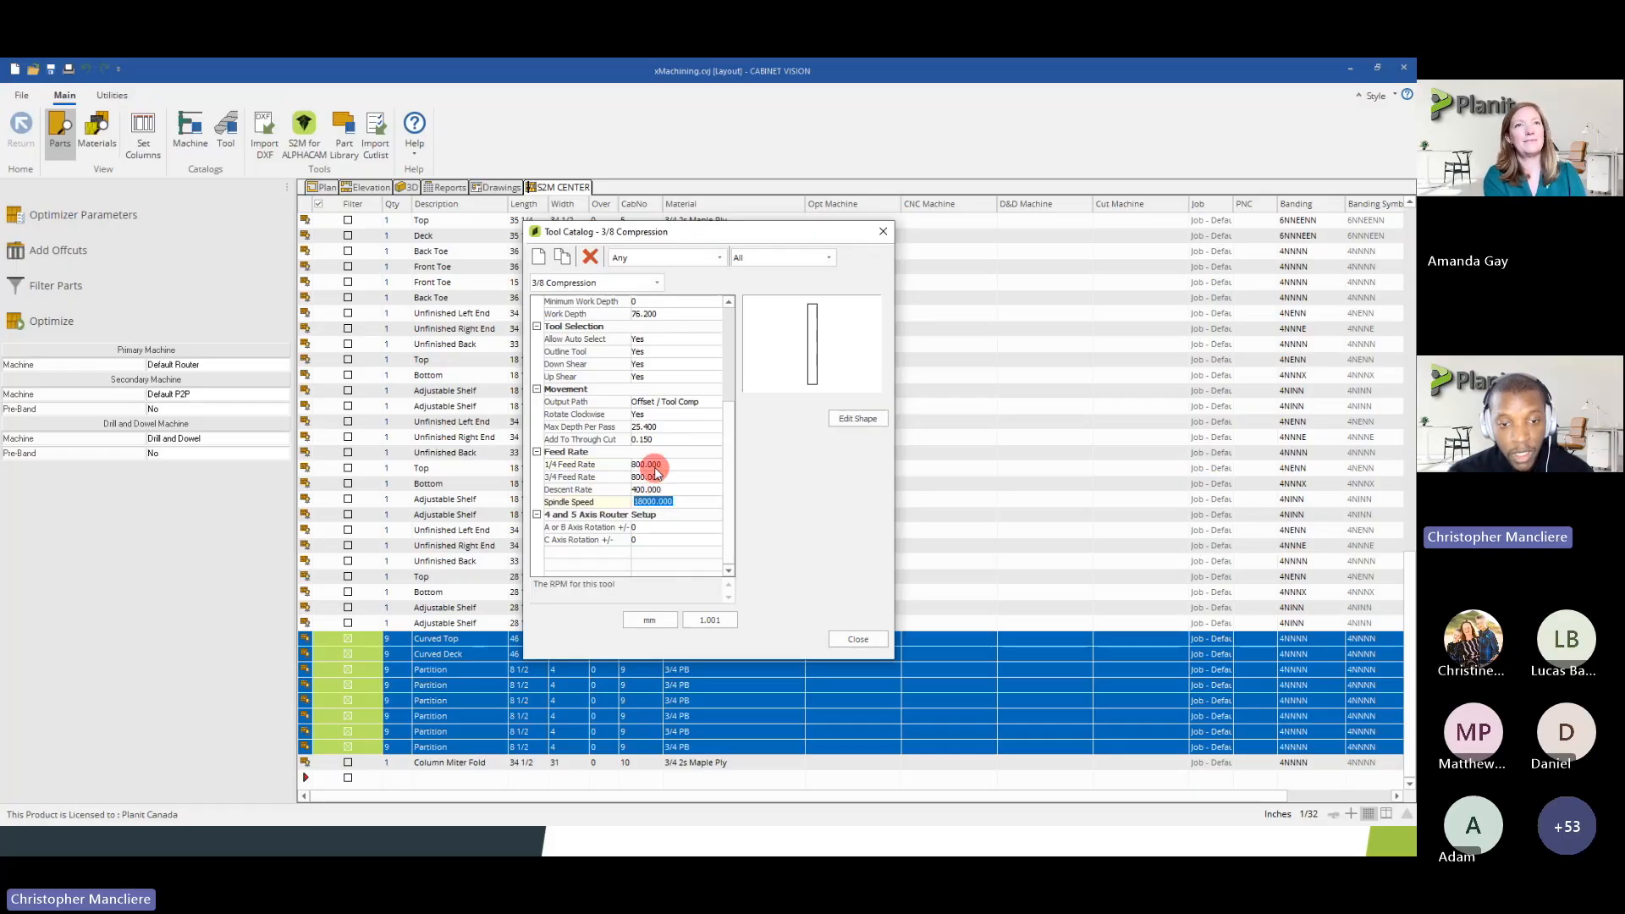
# Compare the 1/4 Feed Rate, 3/4 Feed Rate and Descent Rate of the 3/8 Compression tool
pyautogui.click(650, 465)
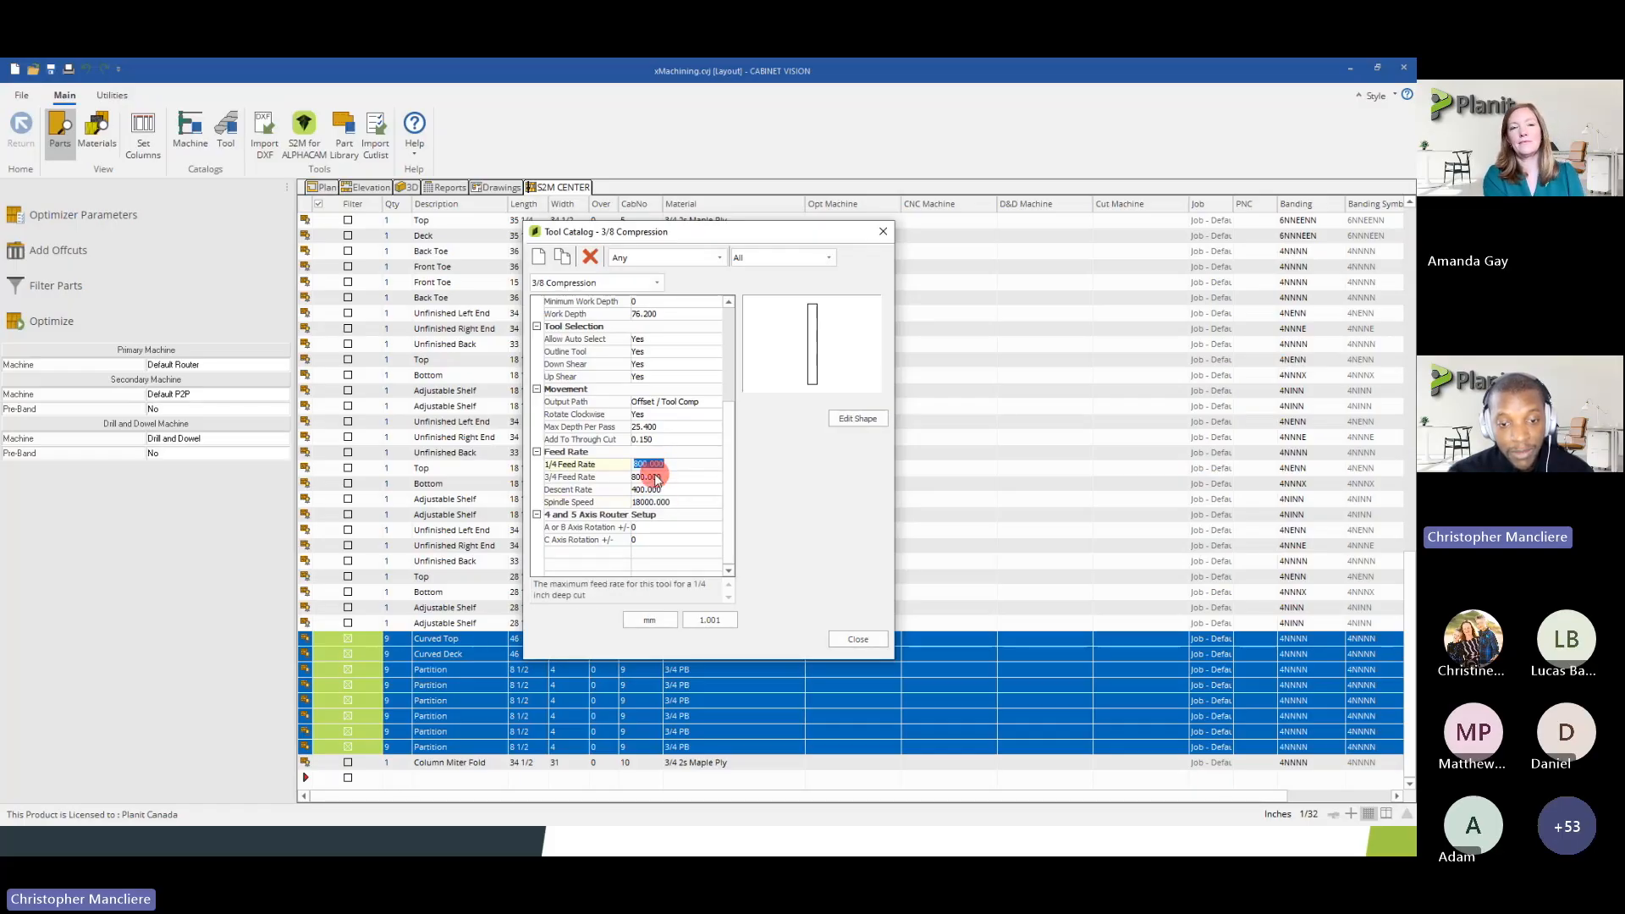
pyautogui.click(656, 477)
pyautogui.click(653, 490)
pyautogui.click(648, 465)
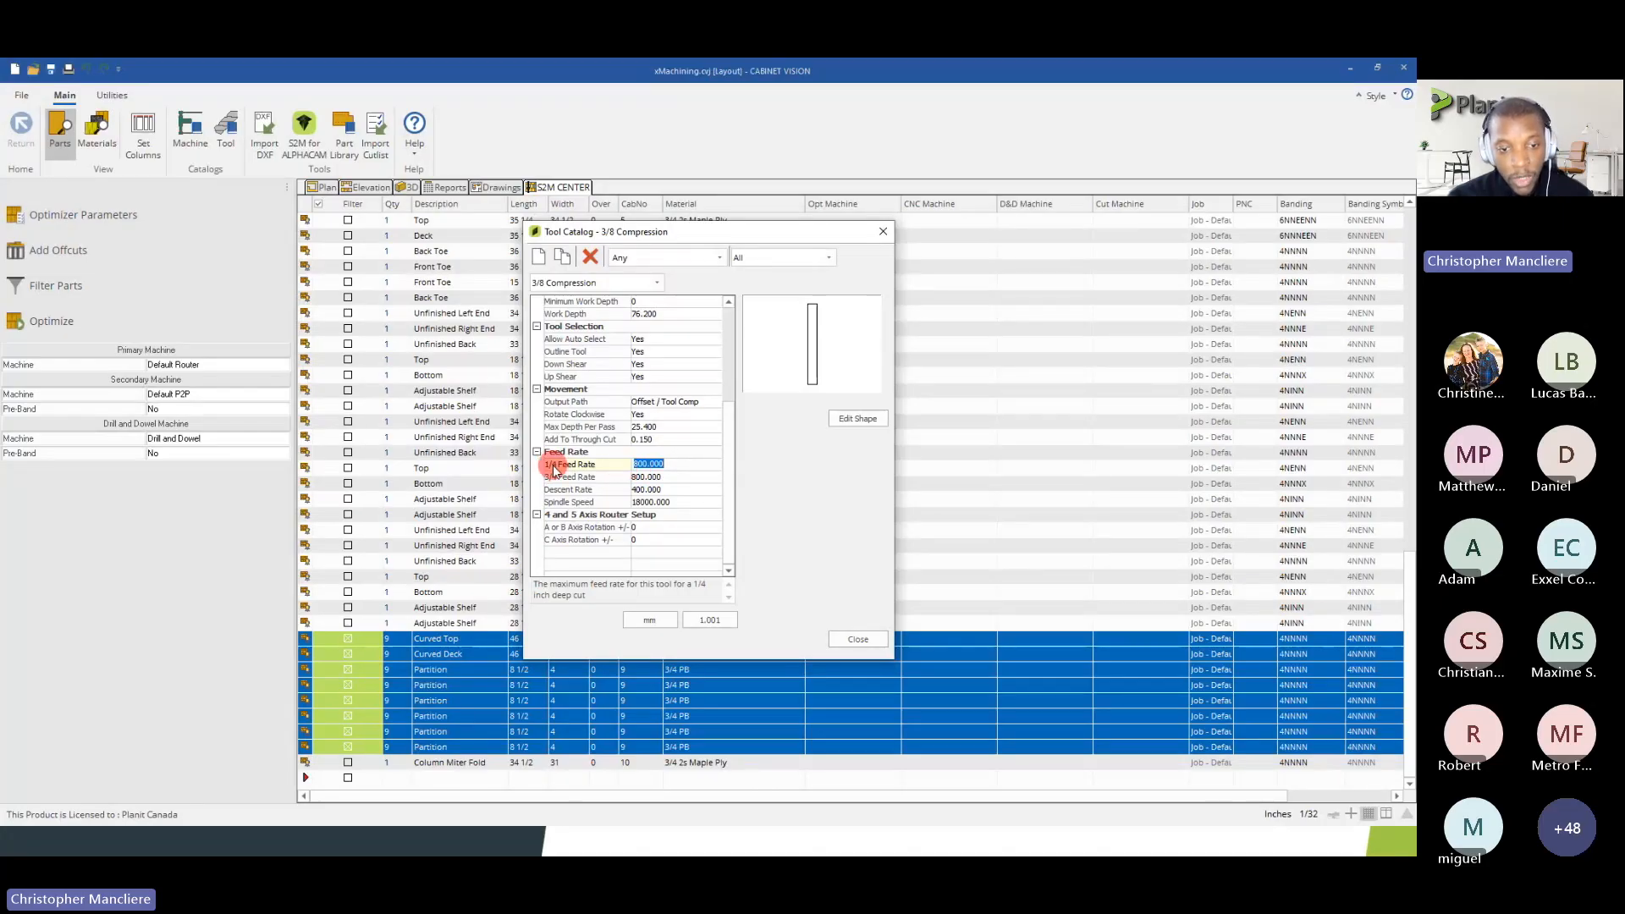
pyautogui.click(667, 465)
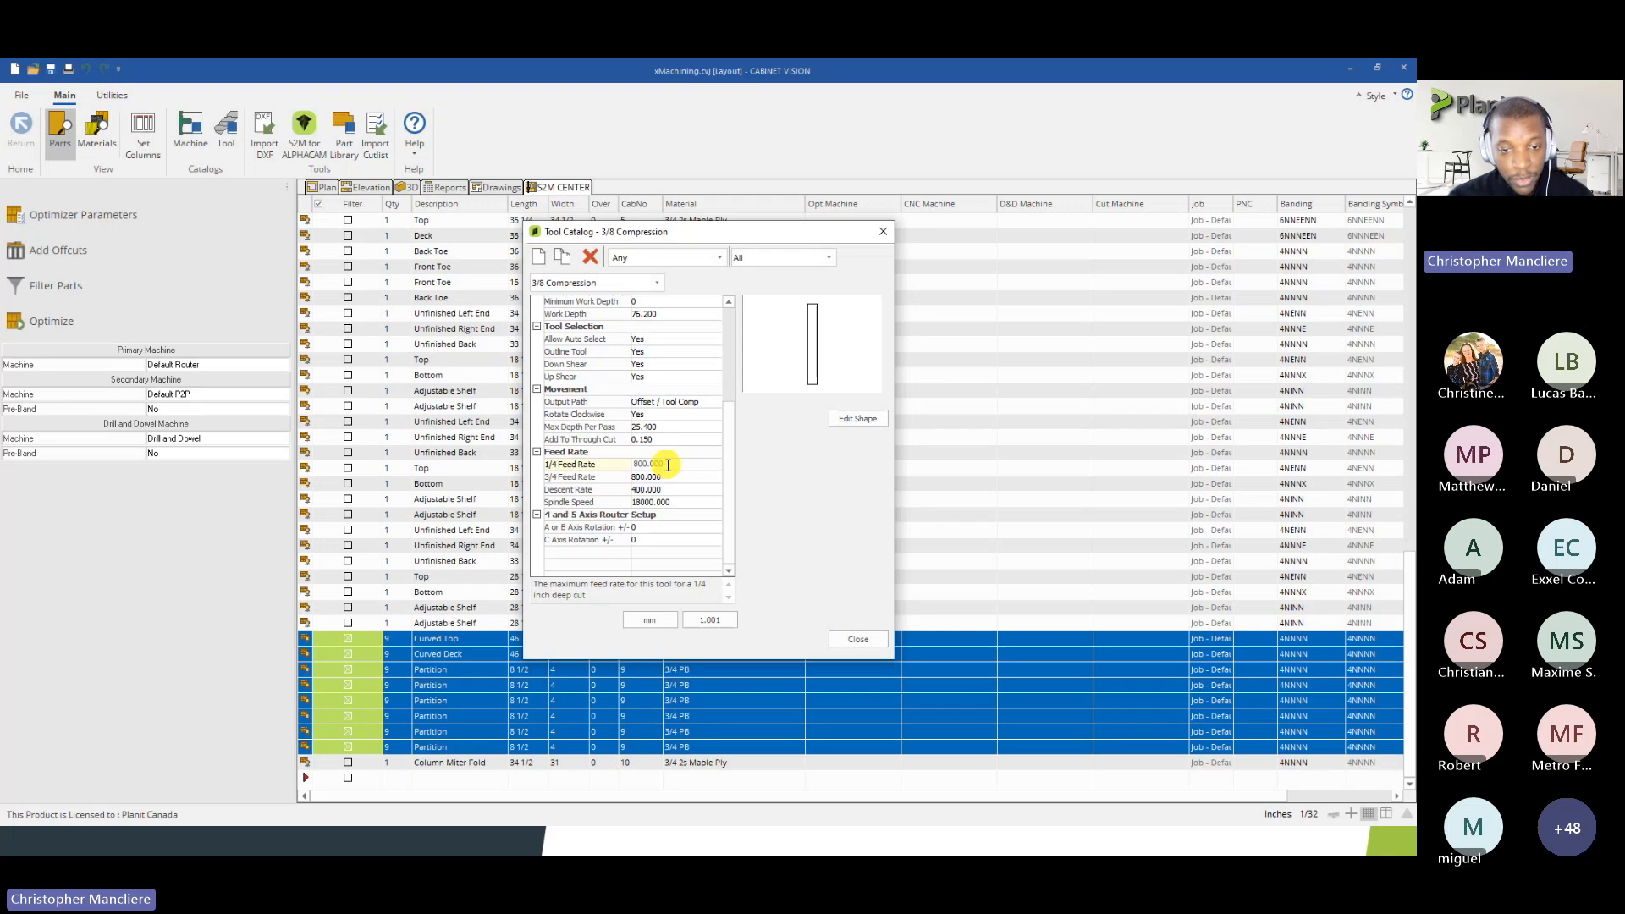
pyautogui.click(562, 477)
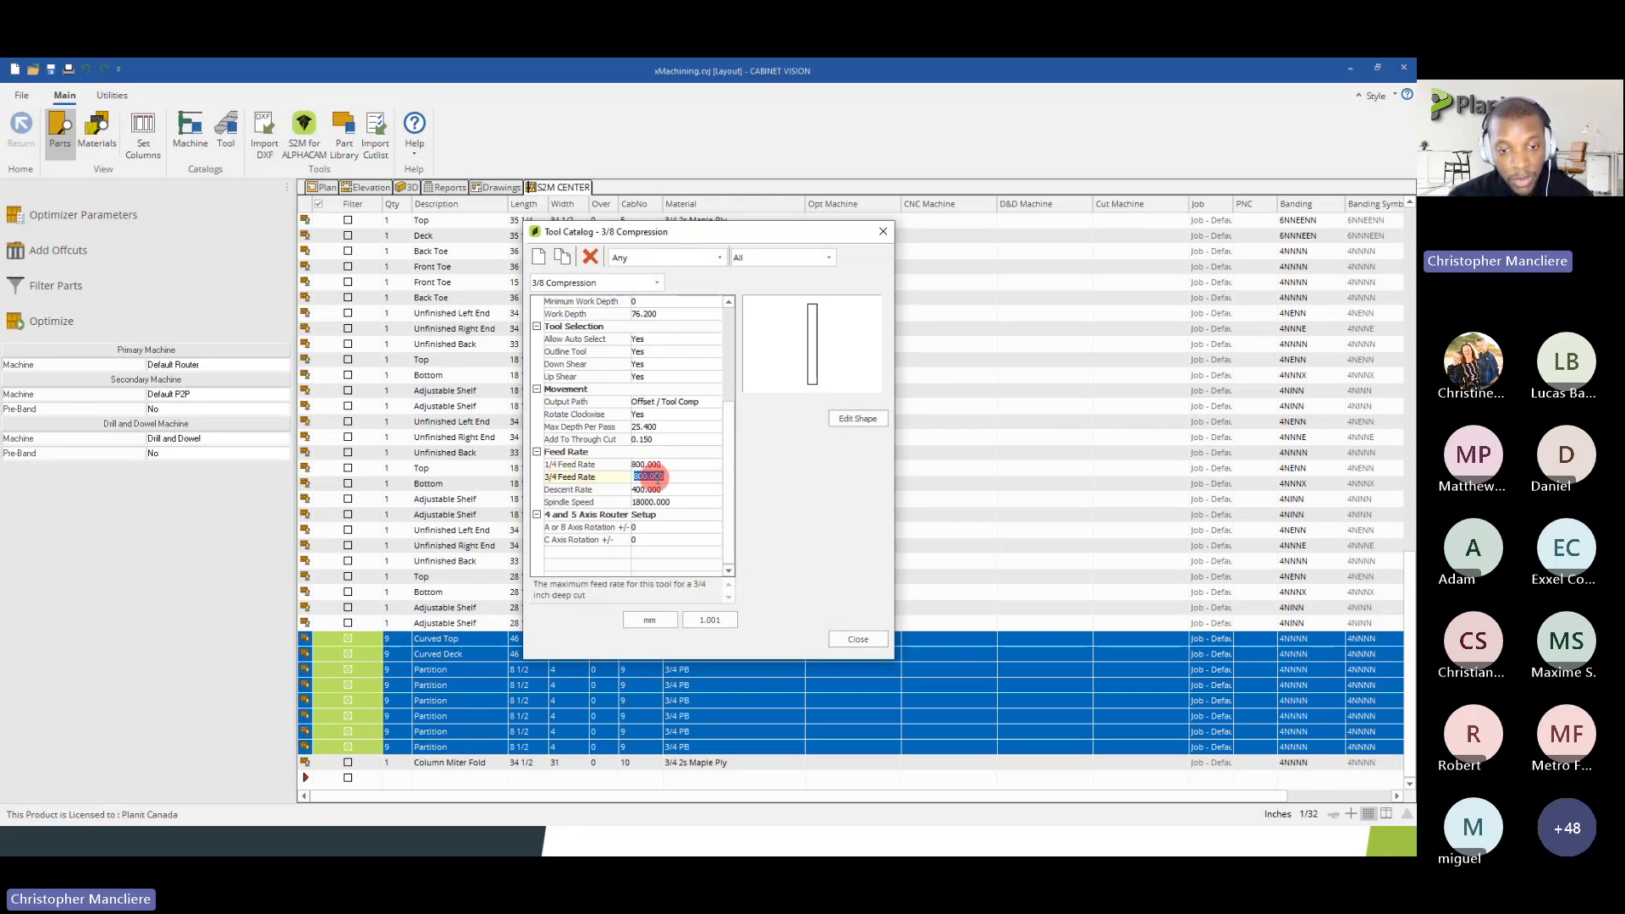
pyautogui.moveTo(622, 476); pyautogui.dragTo(633, 287)
# Open the 1/2 Down Shear tool and inspect its 1/4 Feed Rate
pyautogui.click(634, 287)
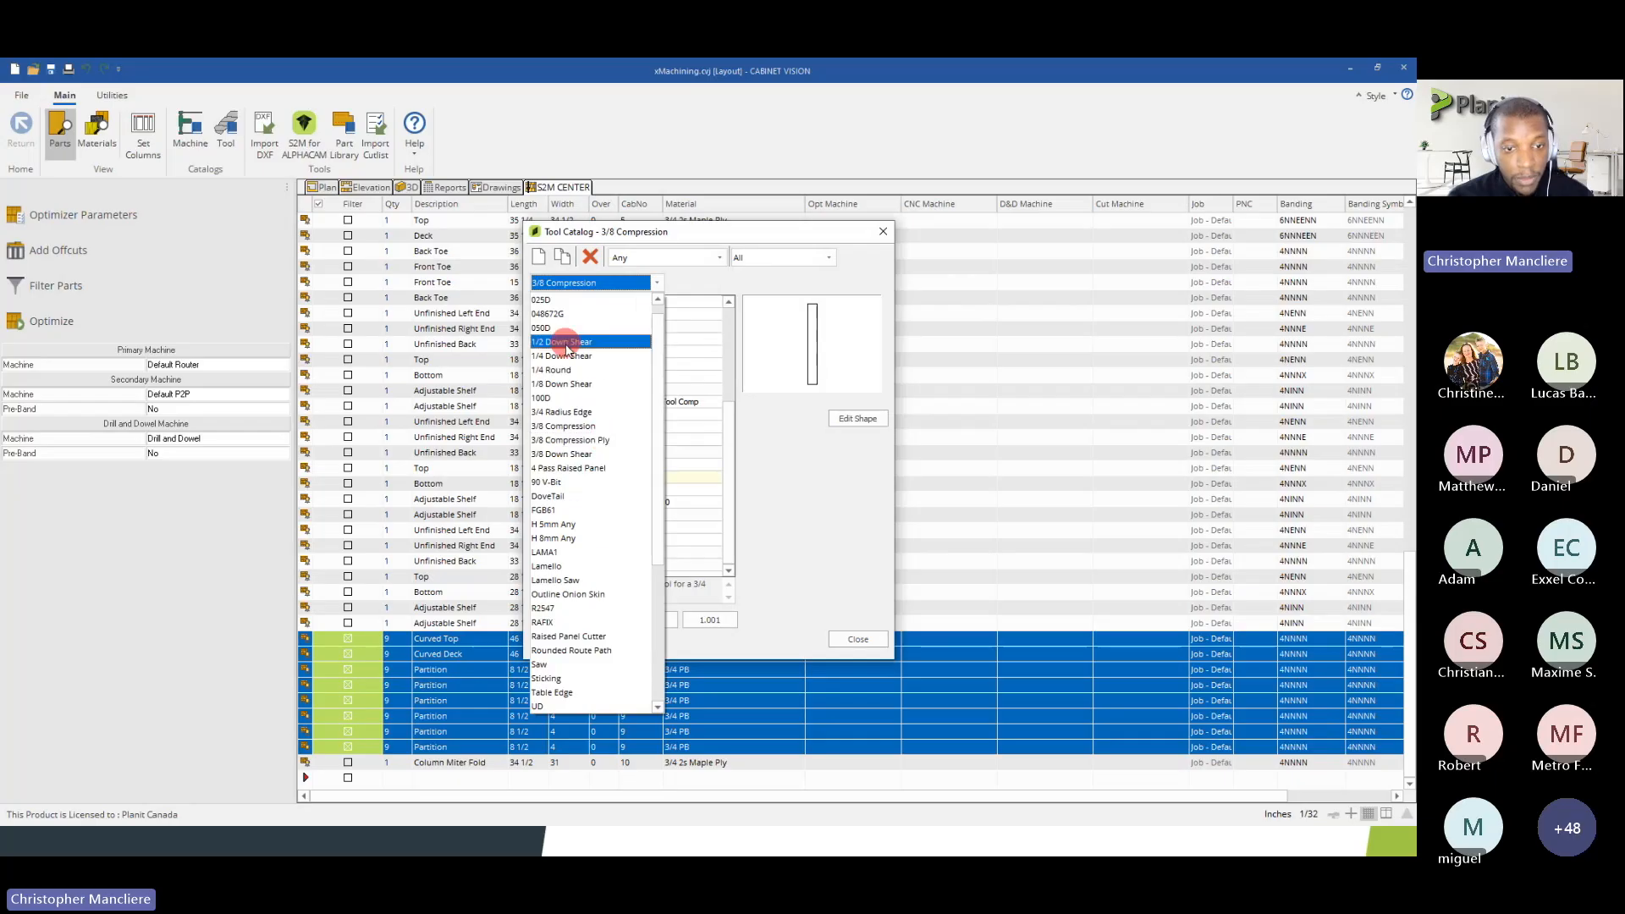
pyautogui.click(567, 338)
pyautogui.scroll(-5, 678, 435)
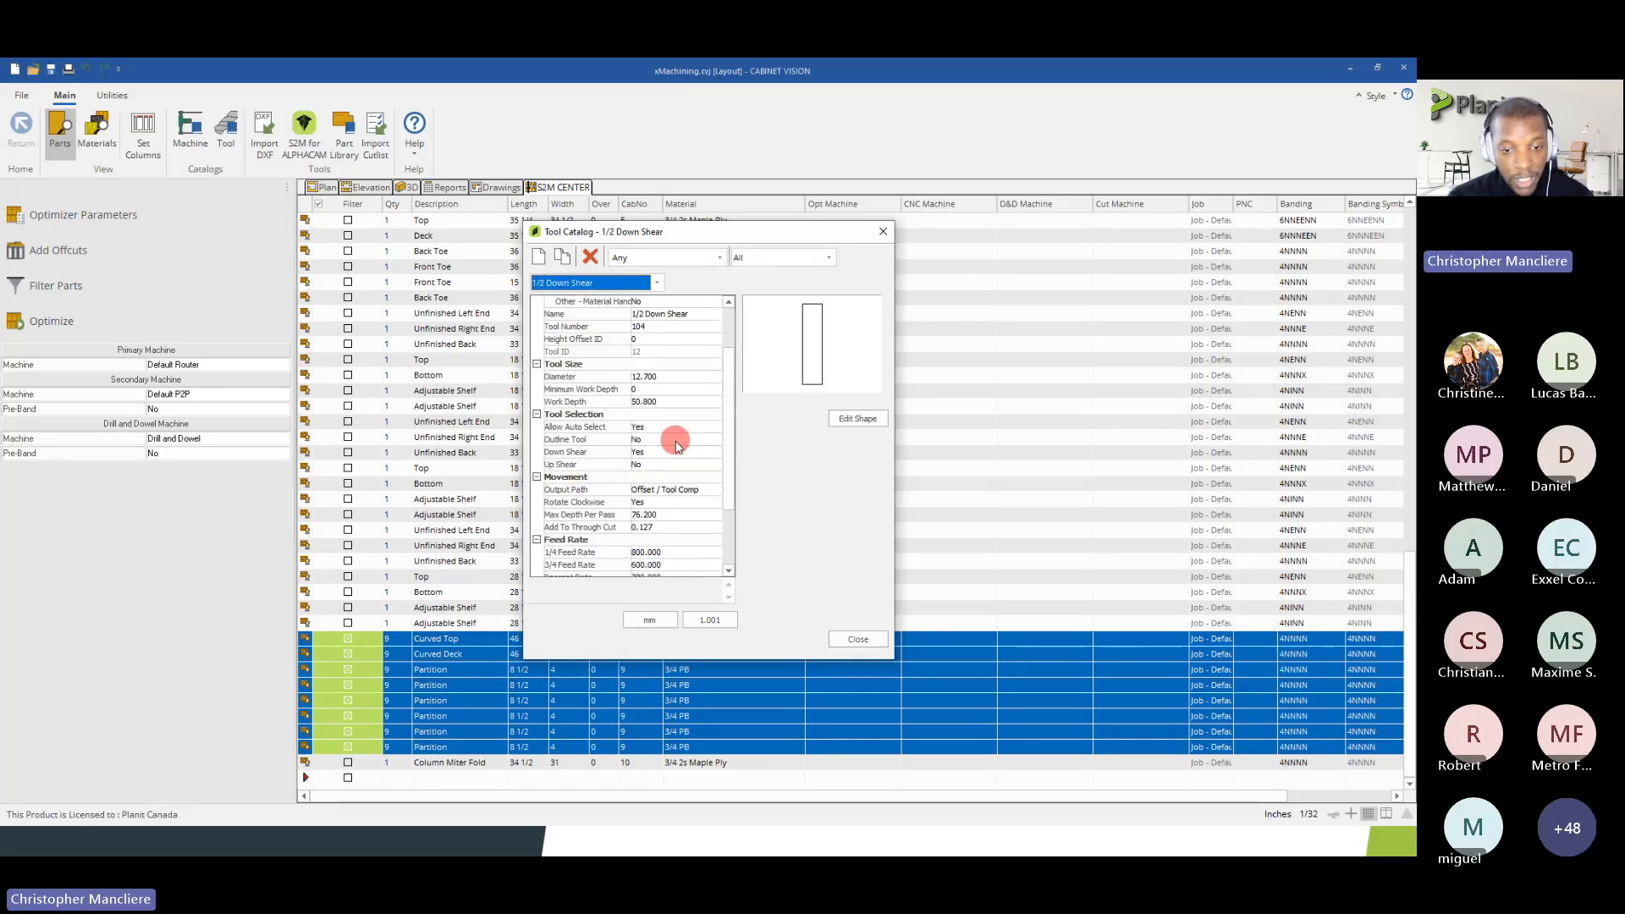
pyautogui.click(601, 492)
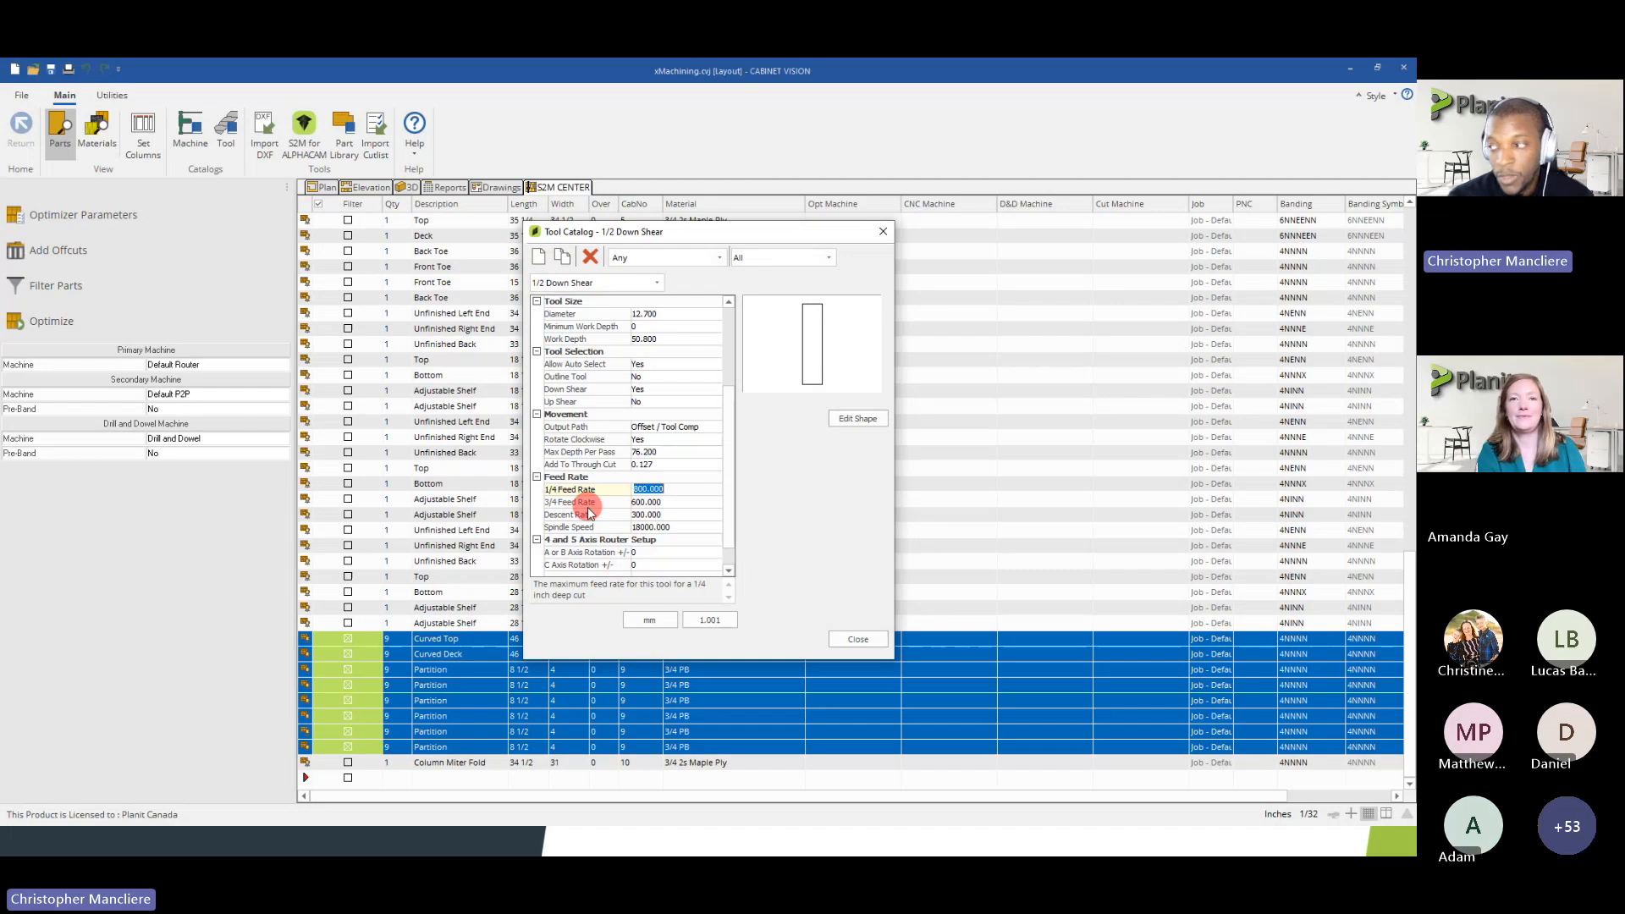
# Switch to the slide presentation and advance through the Tool Feed Rate slide to its feed rate chart
pyautogui.hotkey('alt', 'Tab')
pyautogui.click(1035, 748)
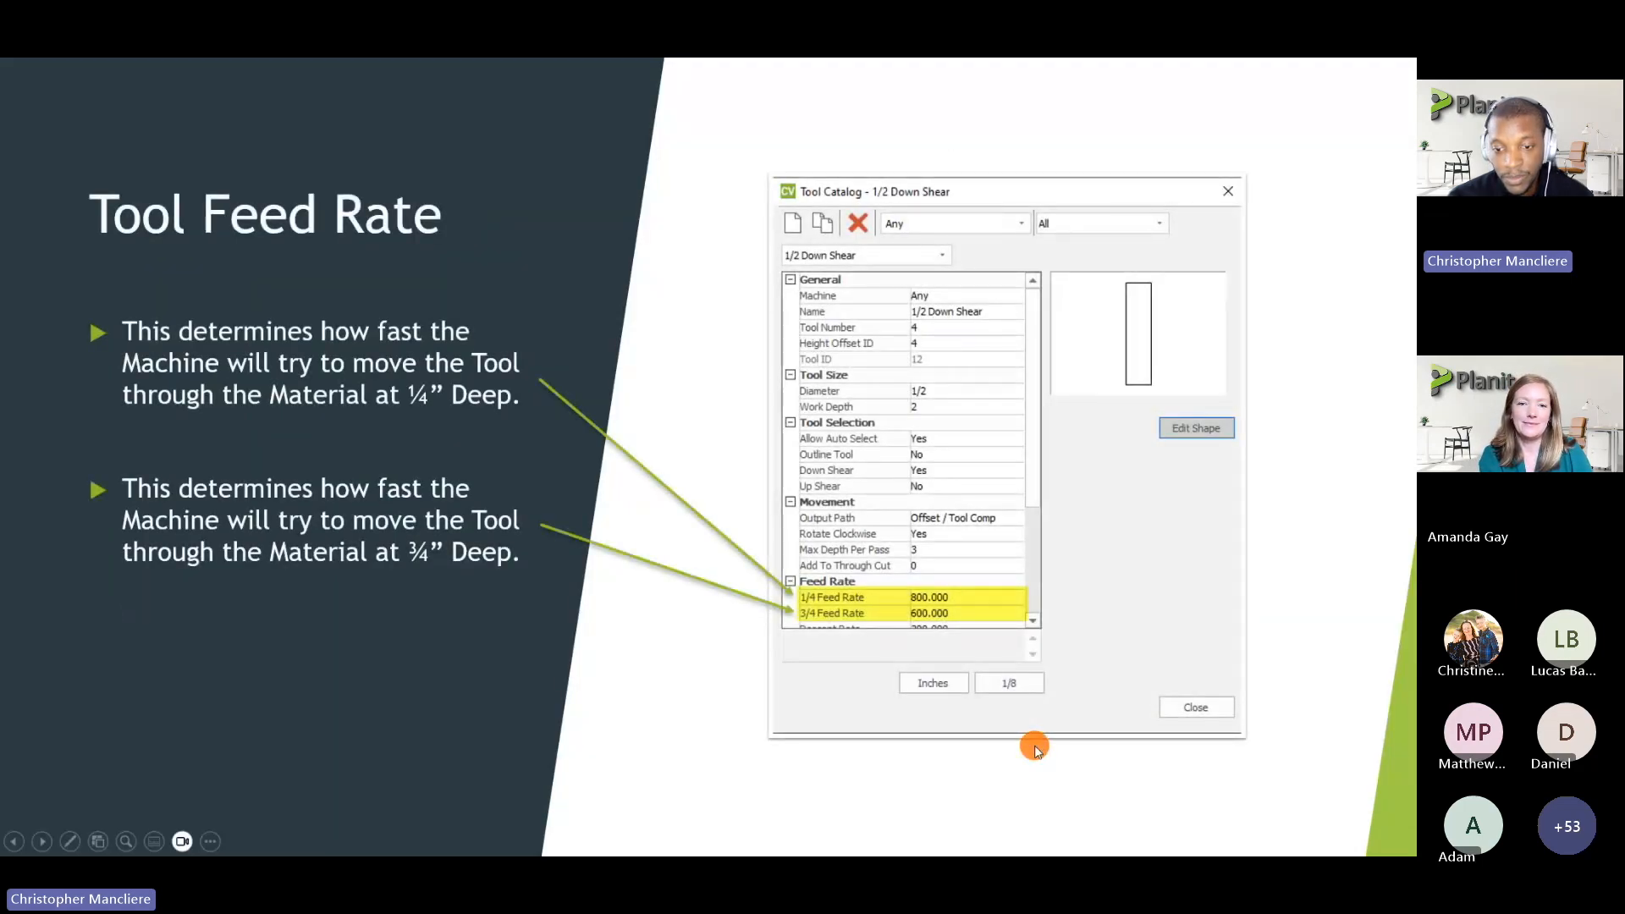
pyautogui.click(1035, 744)
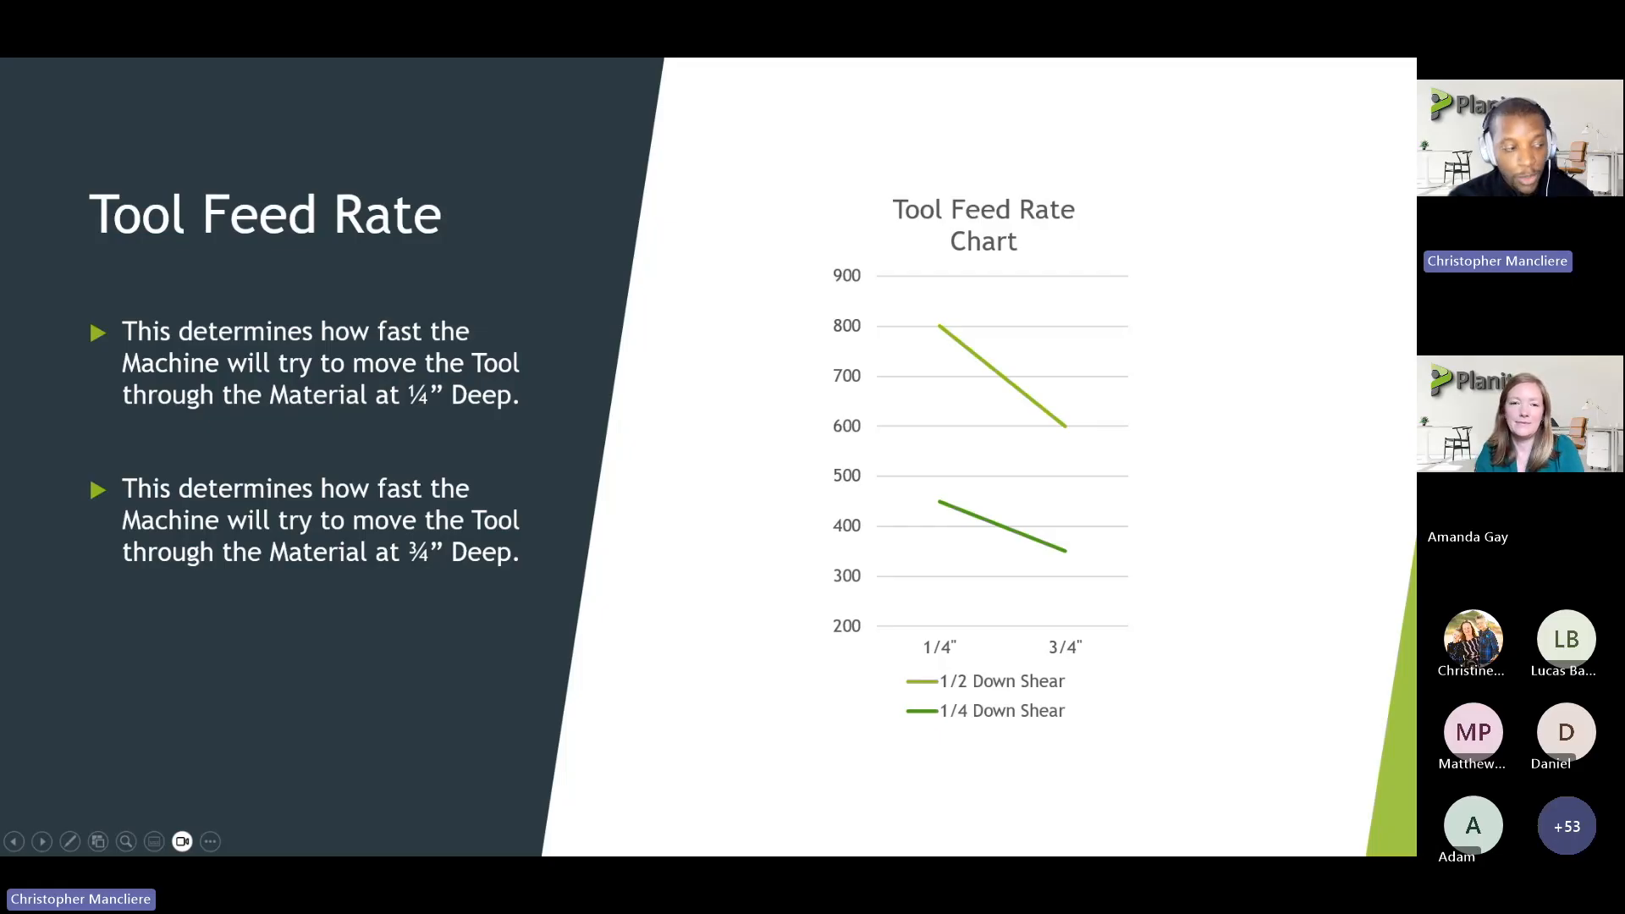
# Return to CABINET VISION, open the 3/8 Compression tool and inspect its 3/4 and 1/4 Feed Rates
pyautogui.hotkey('alt', 'Tab')
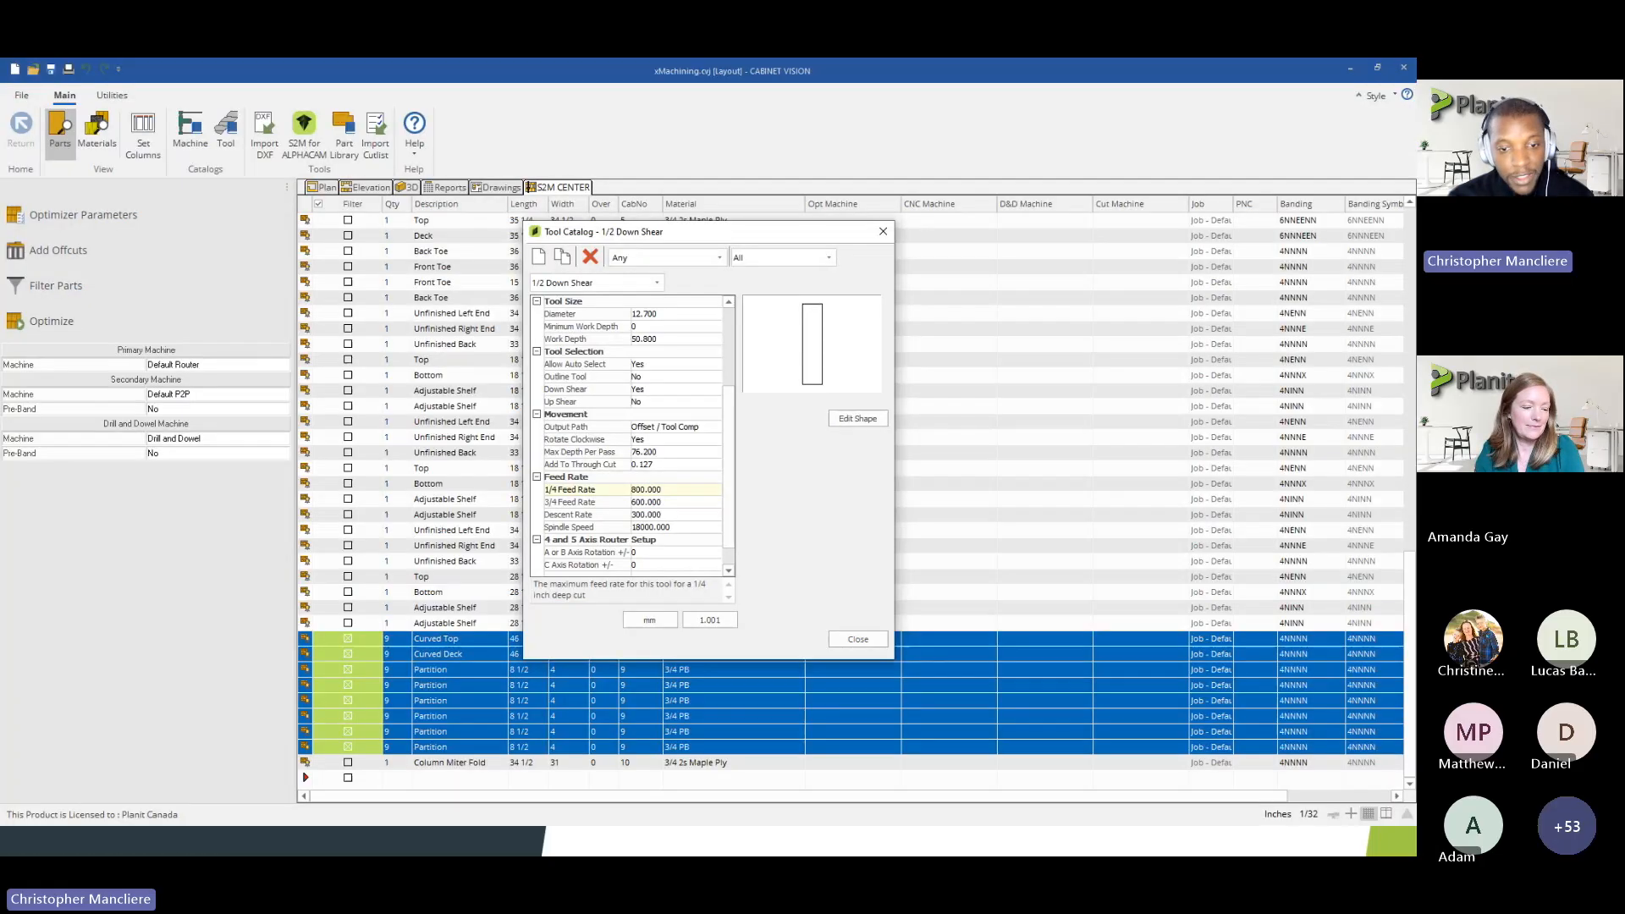
pyautogui.click(618, 284)
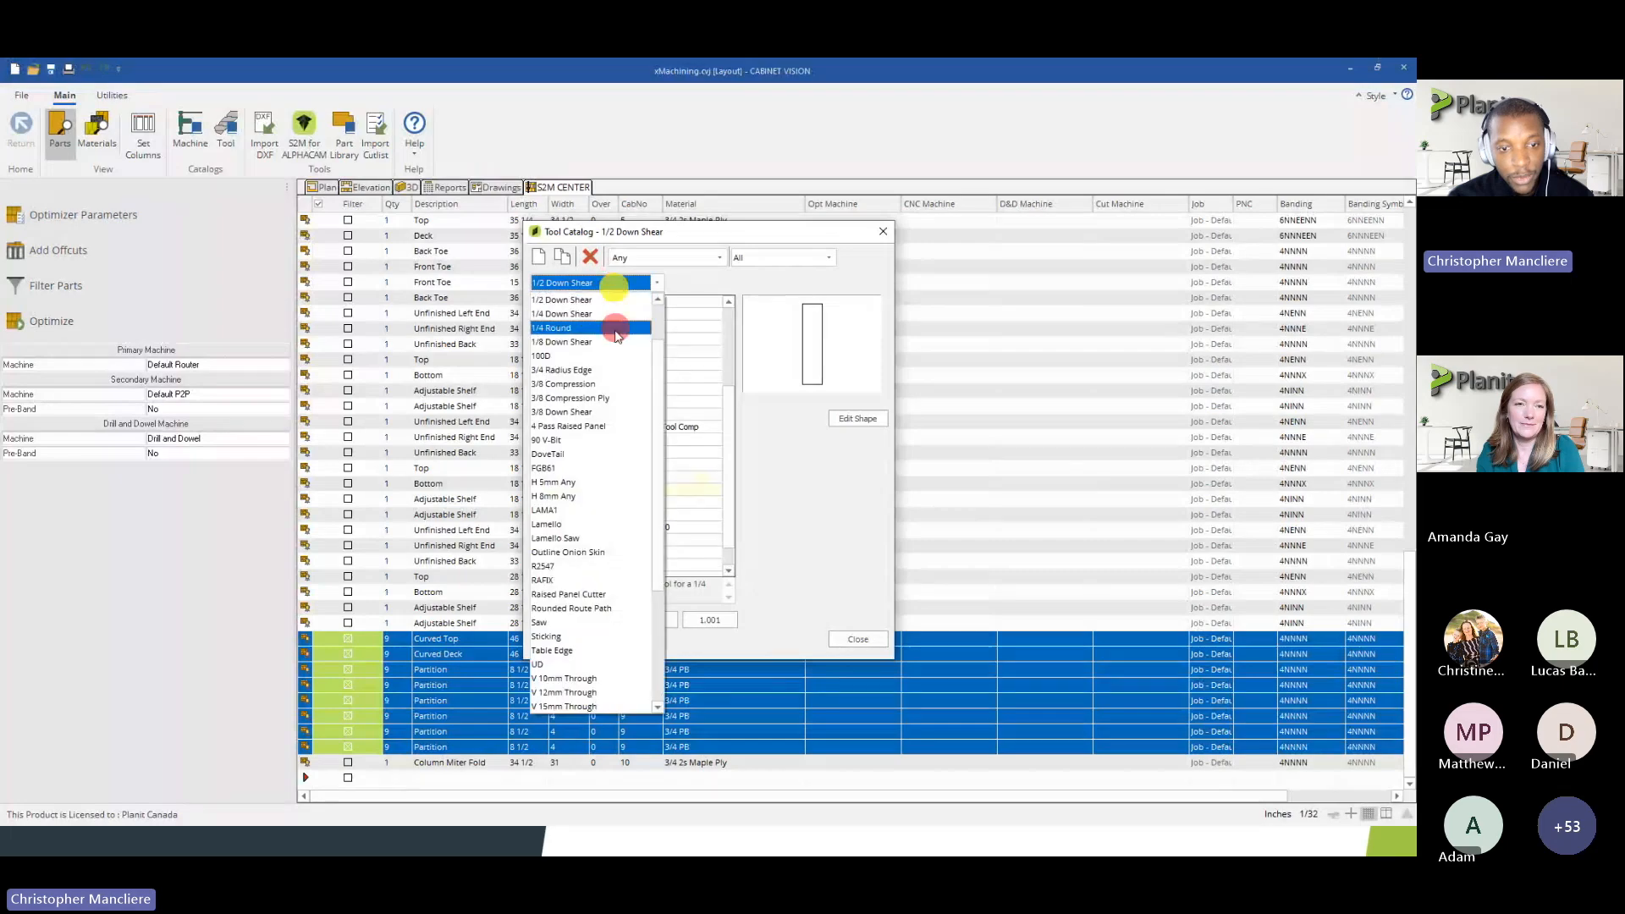
pyautogui.click(592, 384)
pyautogui.scroll(-5, 673, 508)
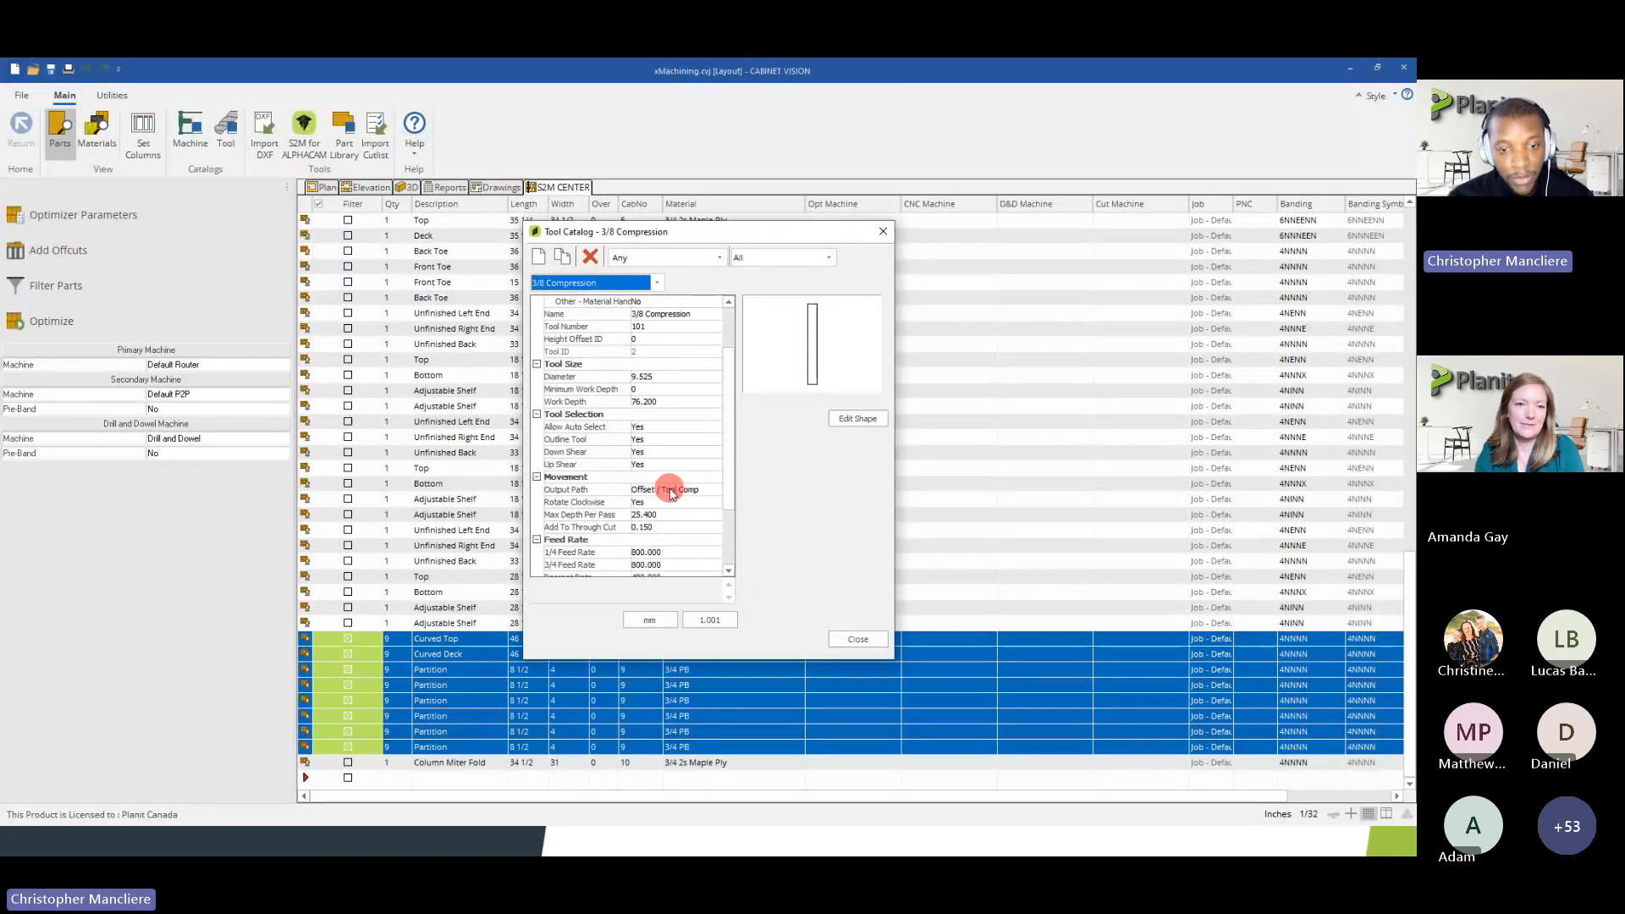
pyautogui.click(654, 501)
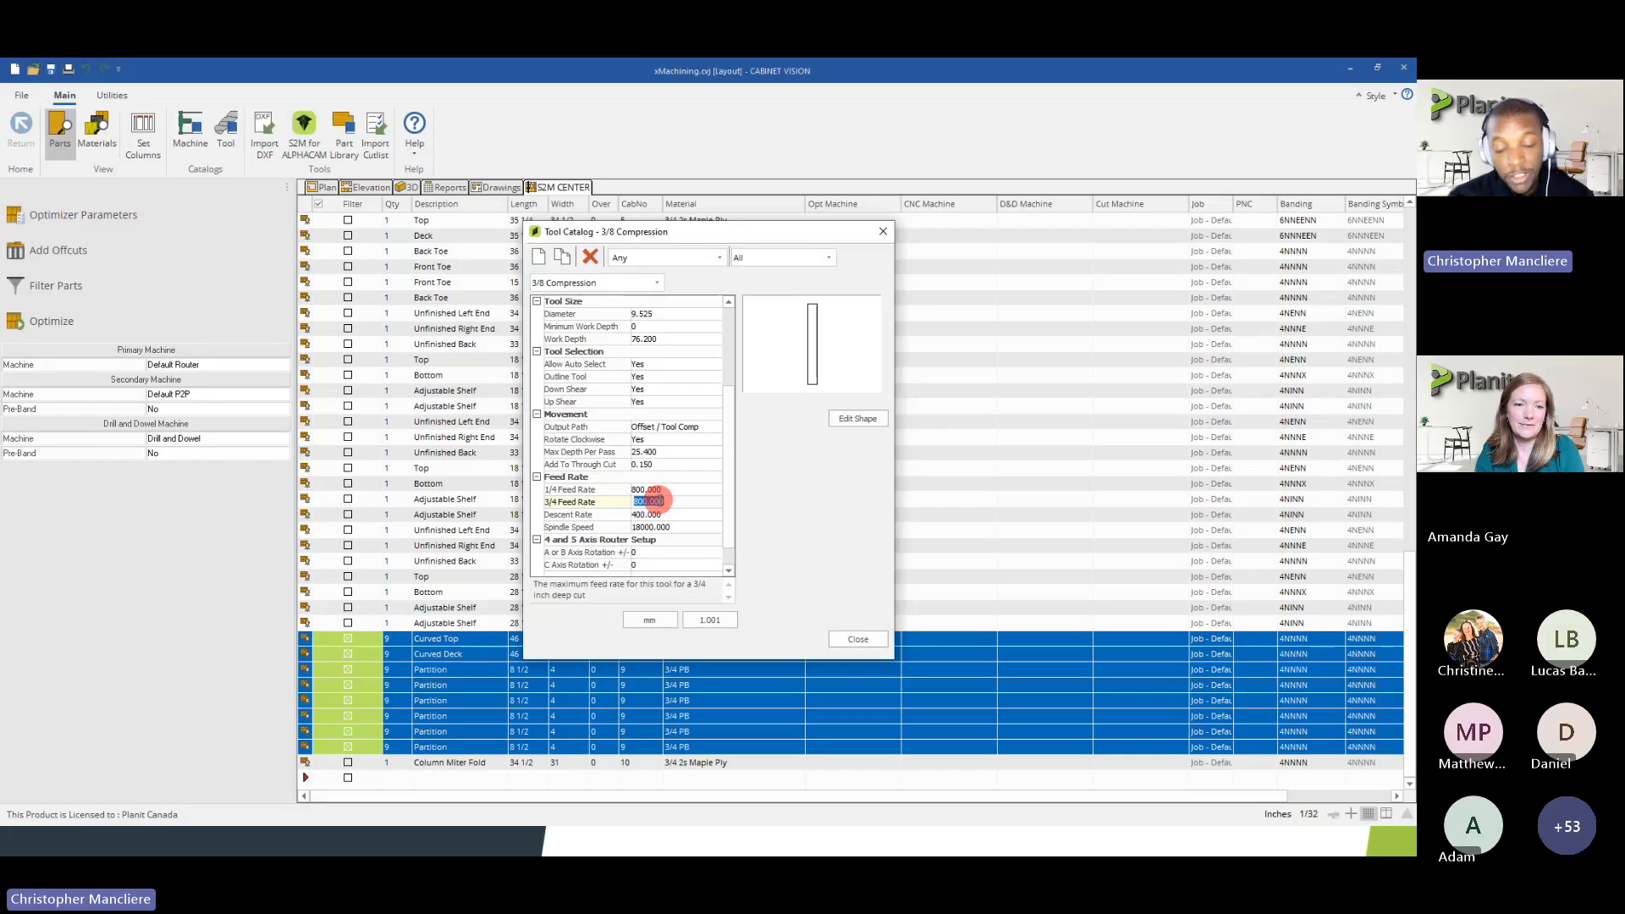
pyautogui.click(648, 490)
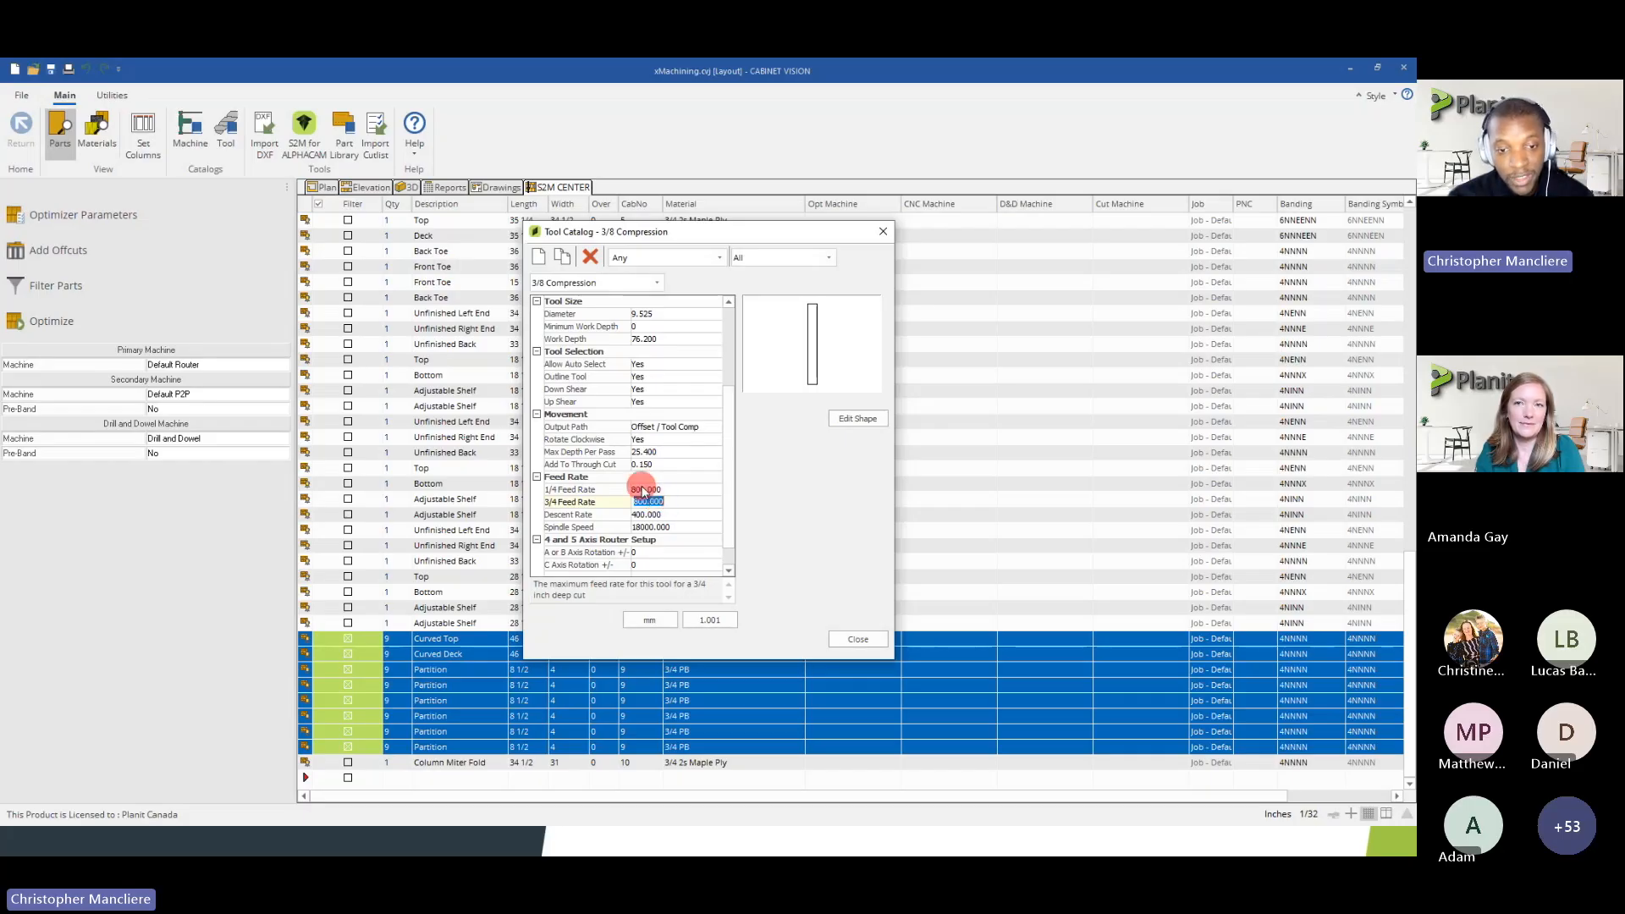
# Compare the 1/4 Feed Rate and 3/4 Feed Rate properties of the 3/8 Compression tool
pyautogui.click(653, 502)
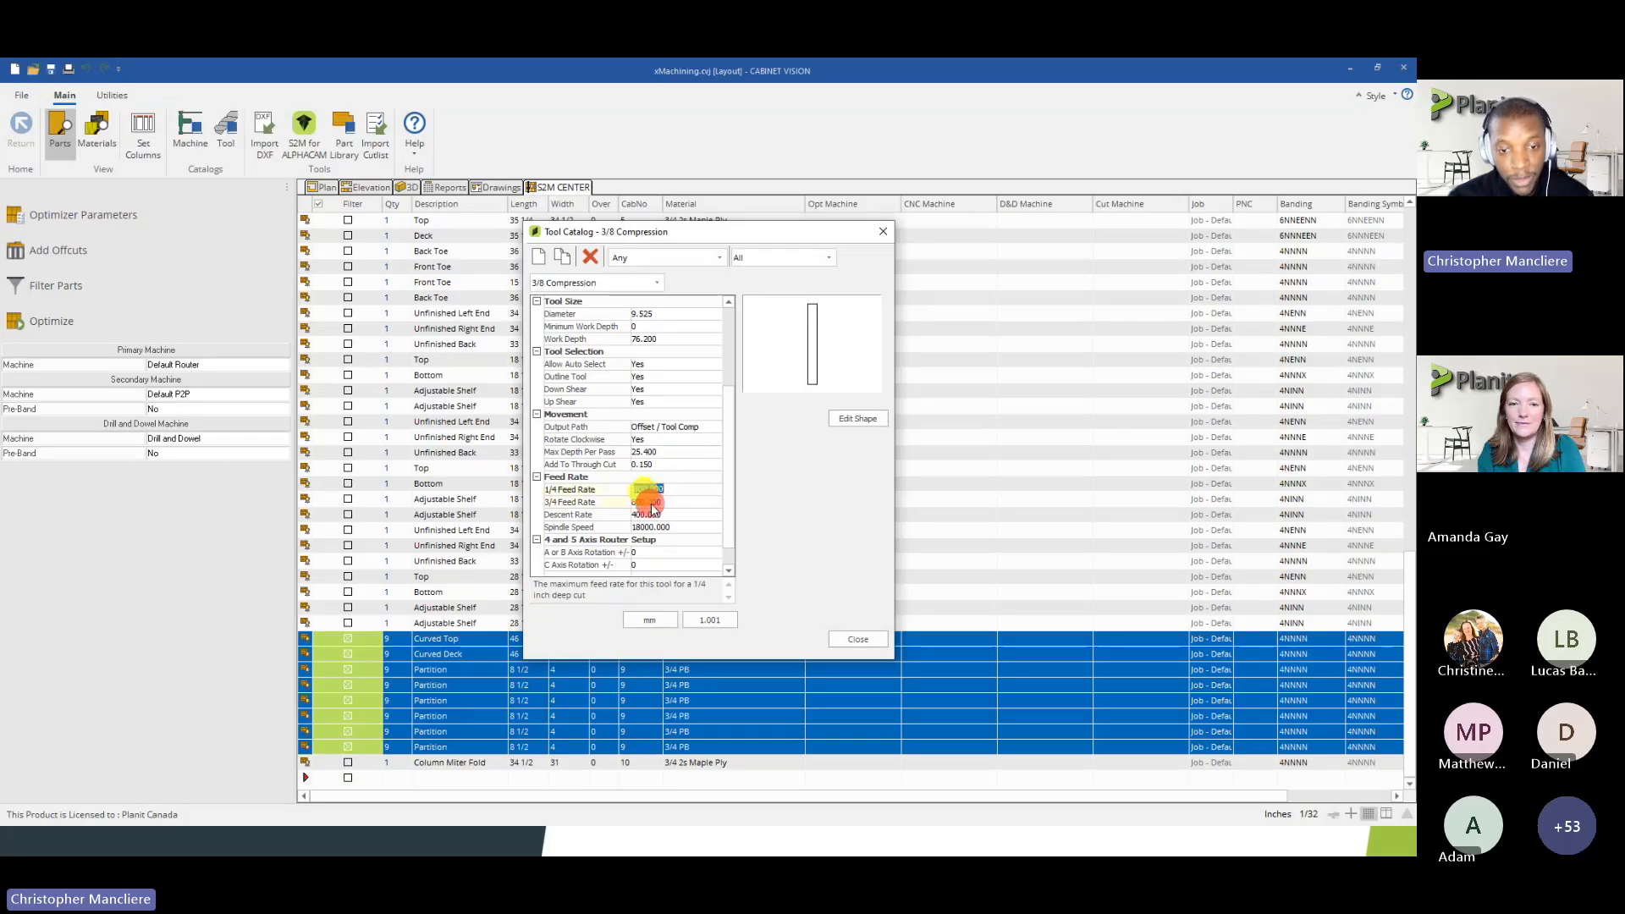
pyautogui.click(647, 490)
pyautogui.click(648, 502)
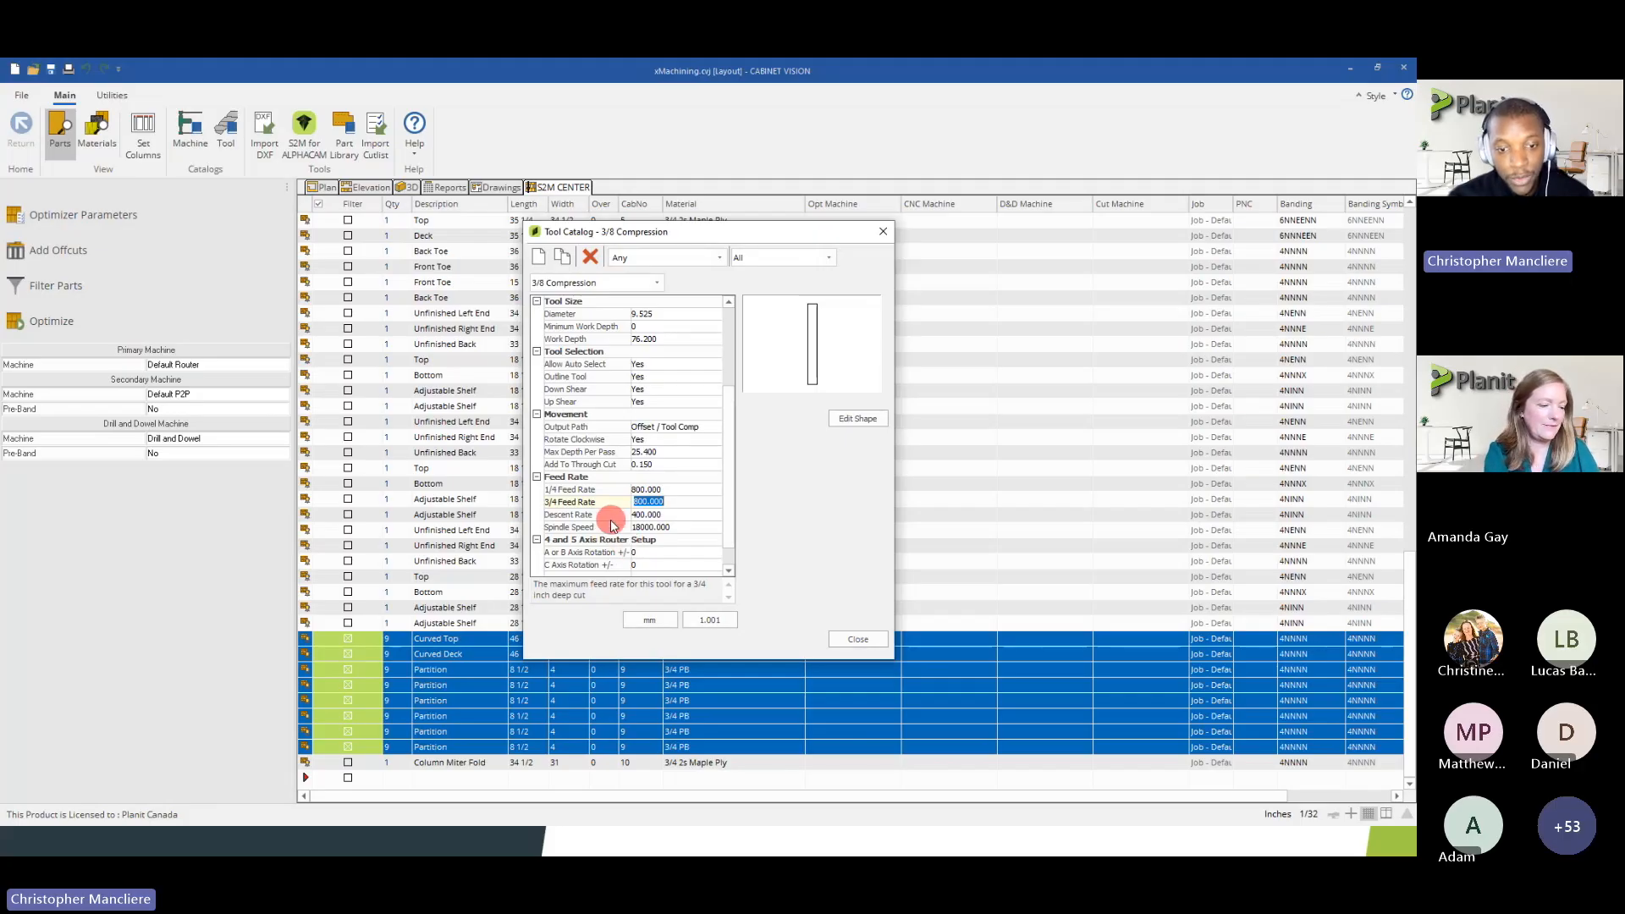
pyautogui.click(652, 494)
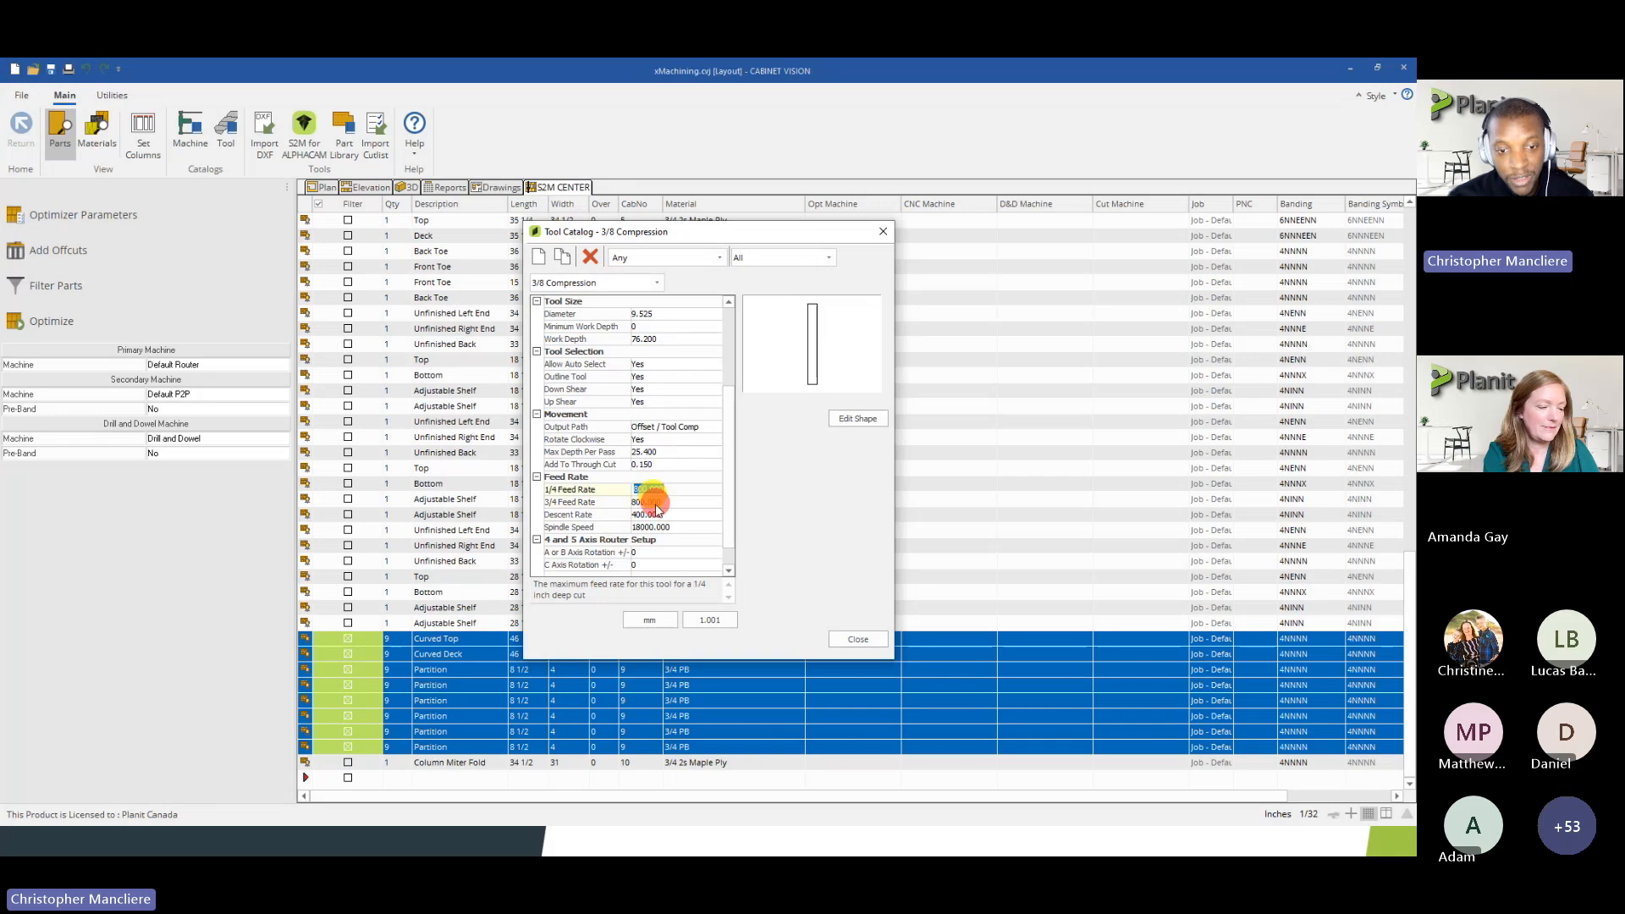
pyautogui.click(652, 501)
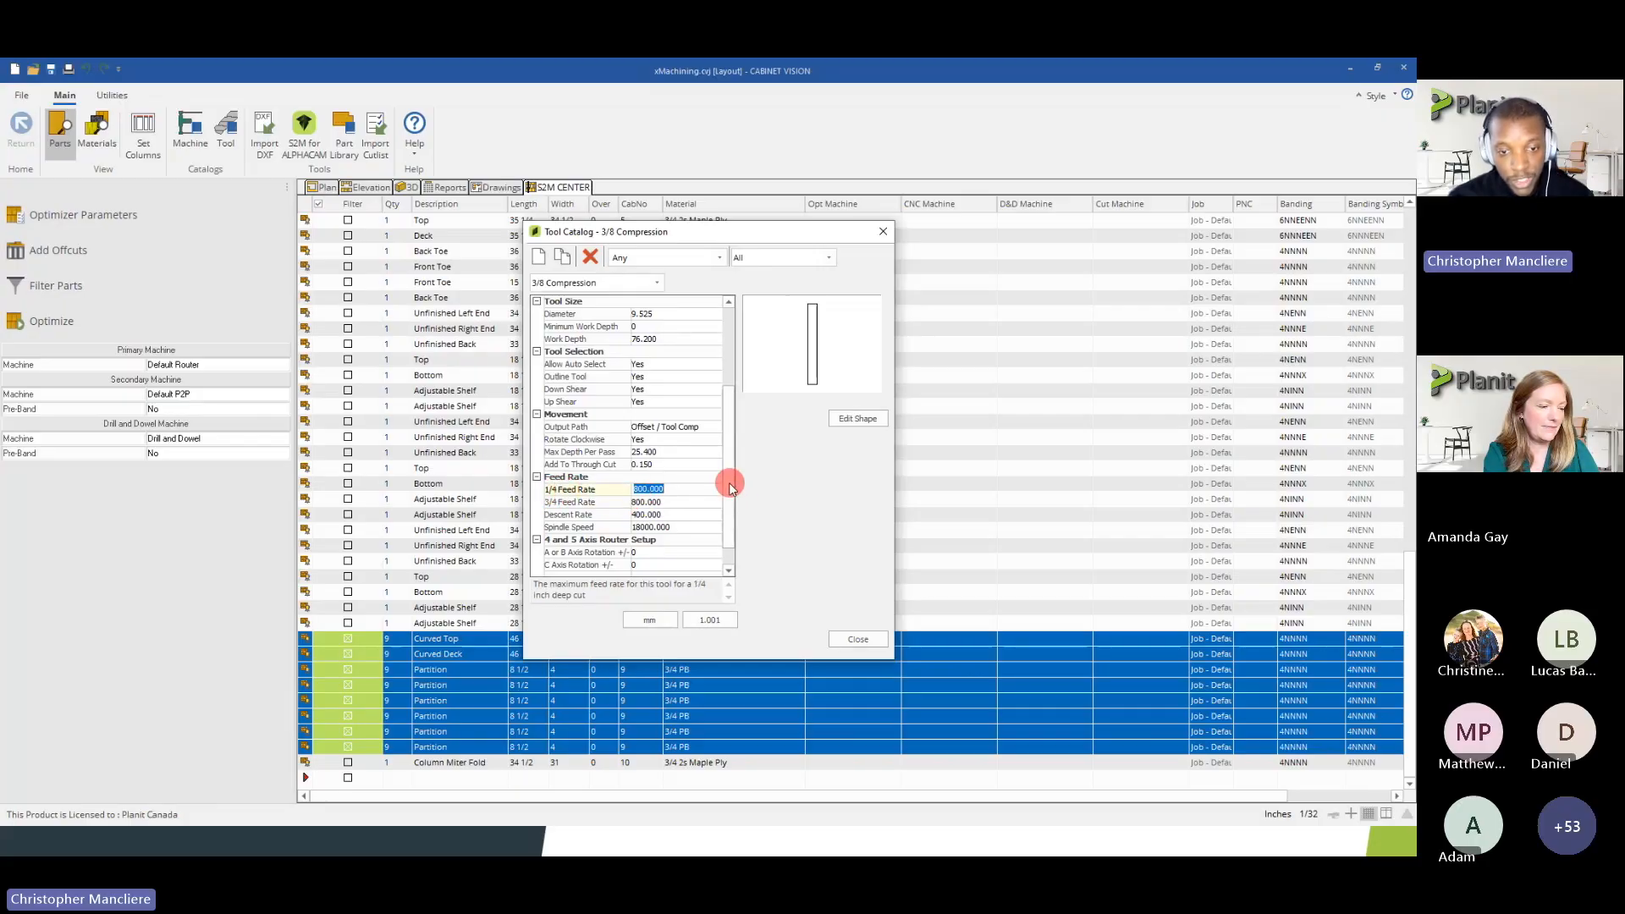
# Inspect the Descent Rate of the 3/8 Compression tool alongside its 3/4 Feed Rate
pyautogui.moveTo(732, 488); pyautogui.dragTo(734, 519)
pyautogui.click(644, 490)
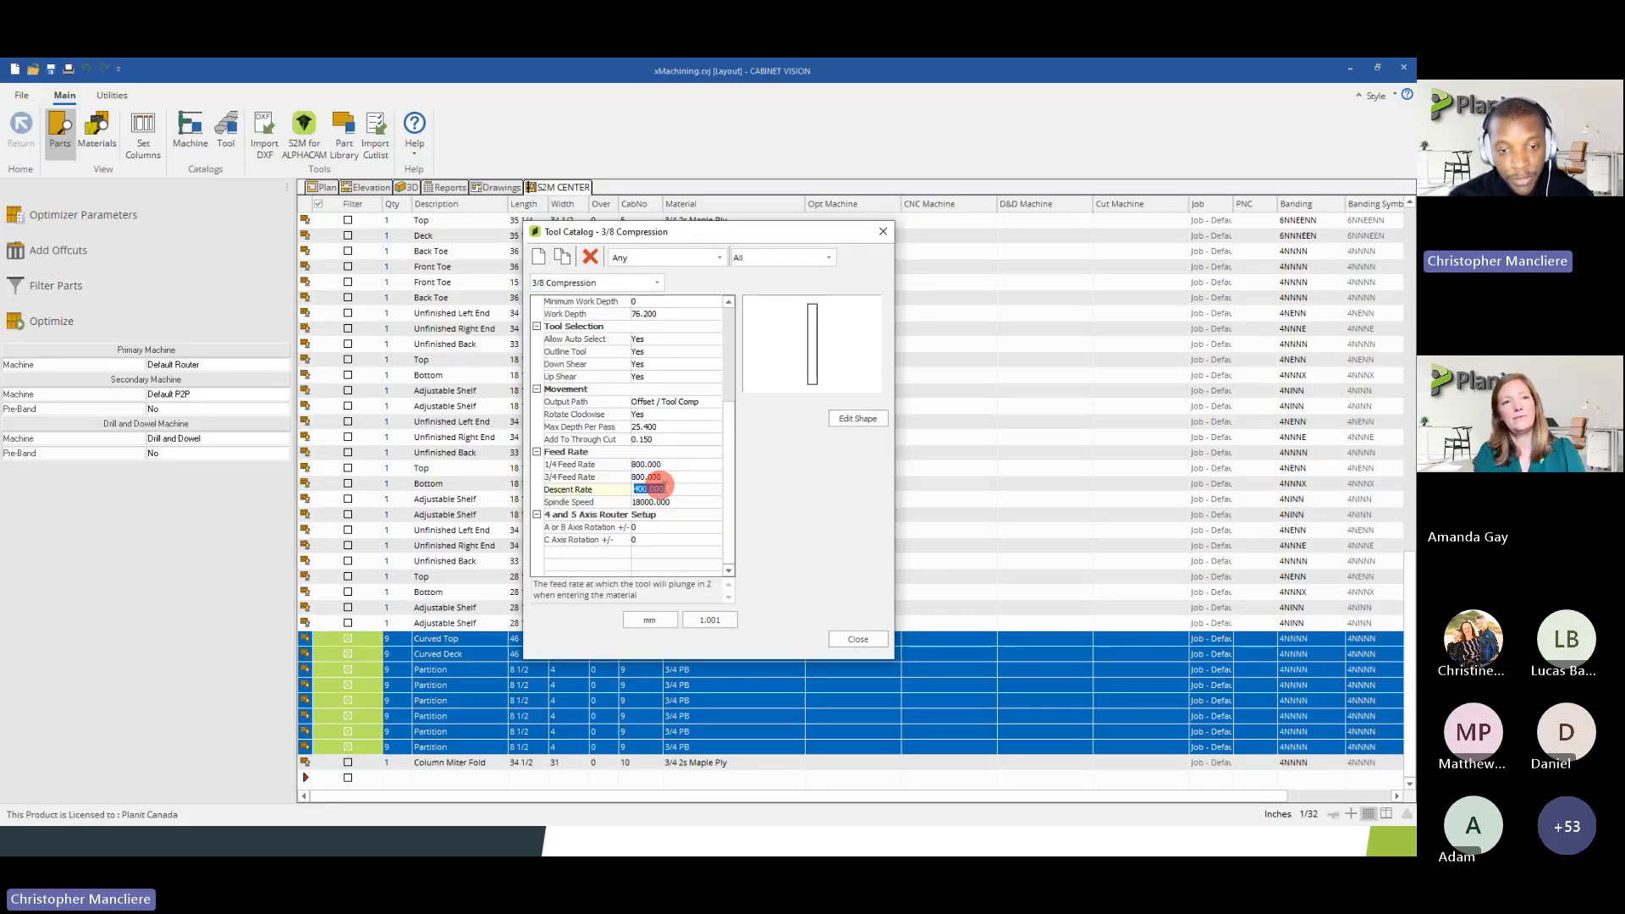
pyautogui.press('Up')
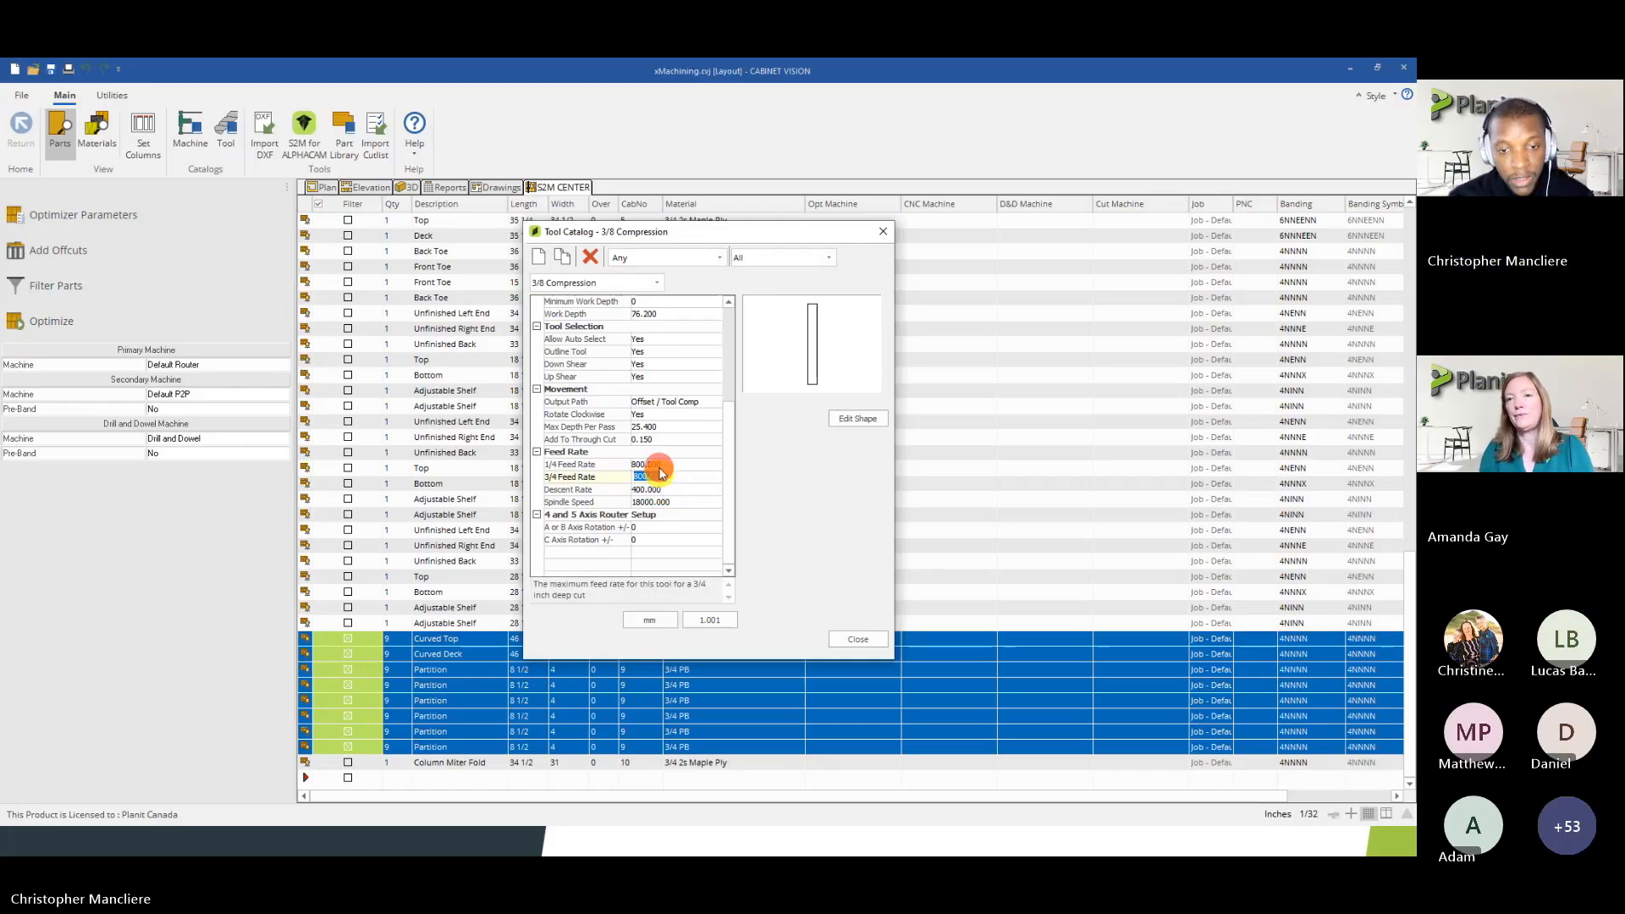
pyautogui.click(649, 490)
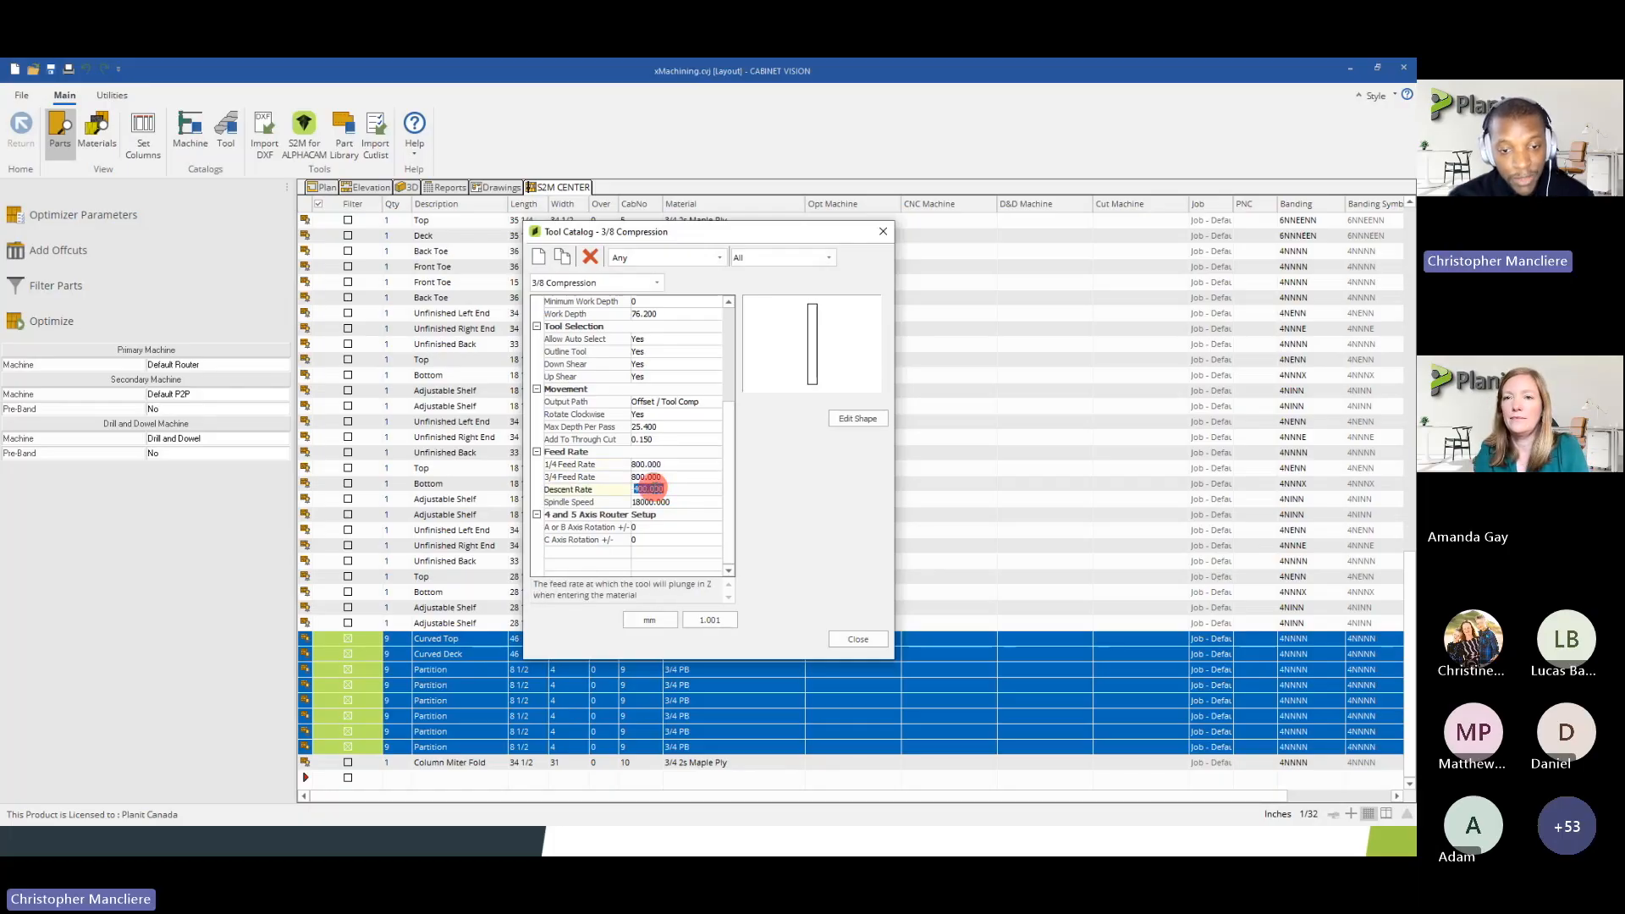
pyautogui.click(640, 478)
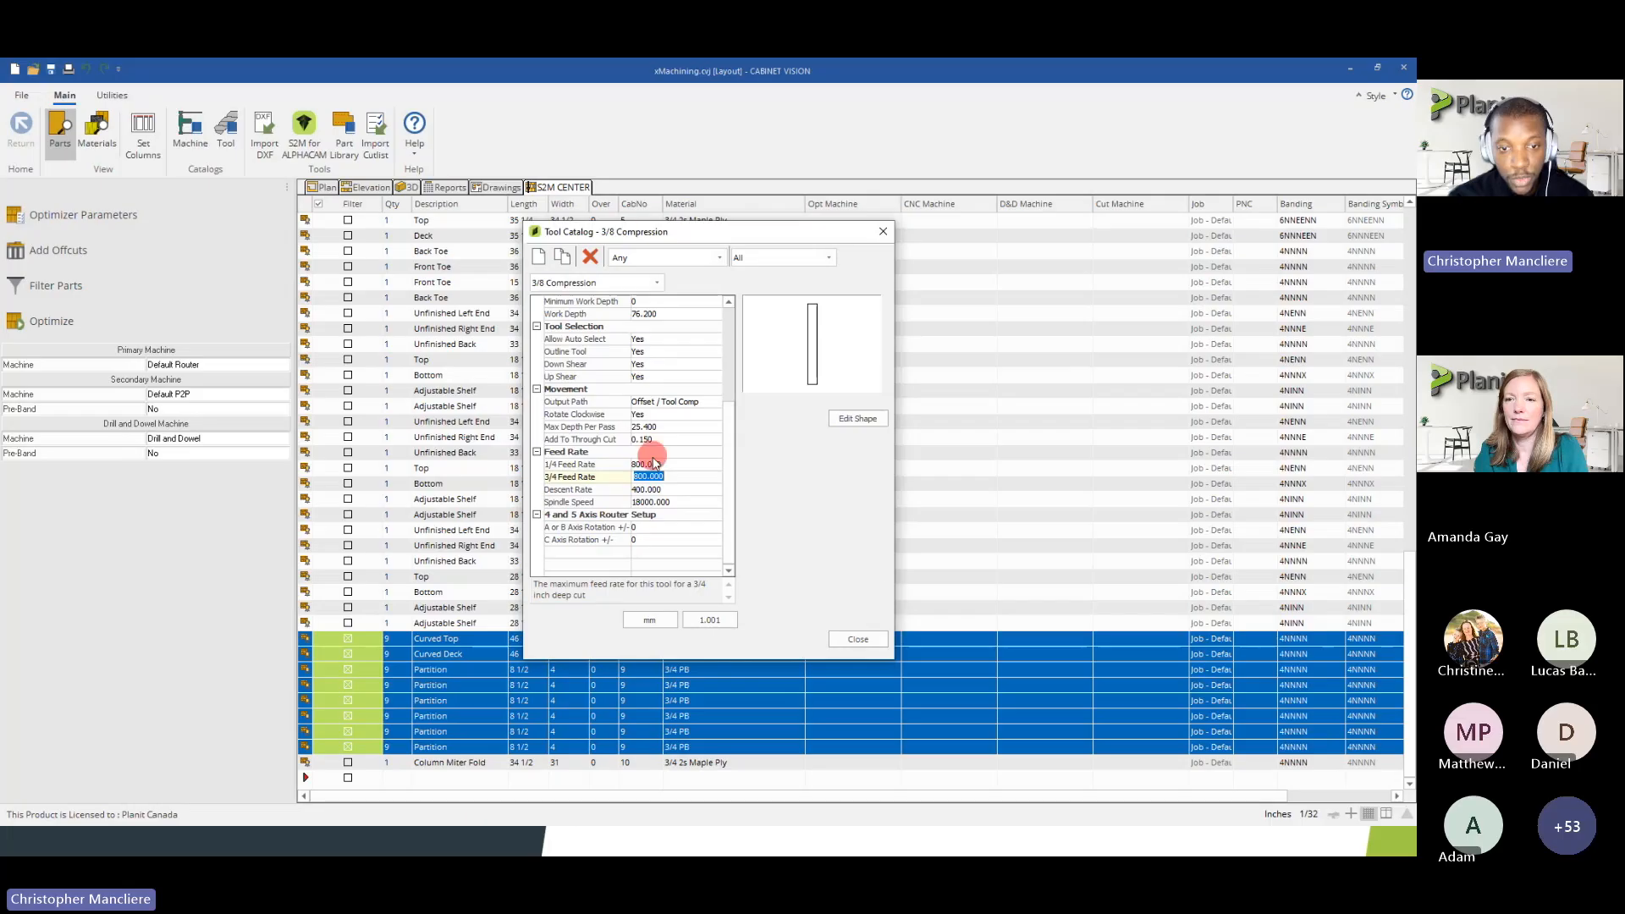
# Open the 90 V-Bit tool in the catalog and review its size, movement, nesting and feed rate properties
pyautogui.scroll(4, 638, 419)
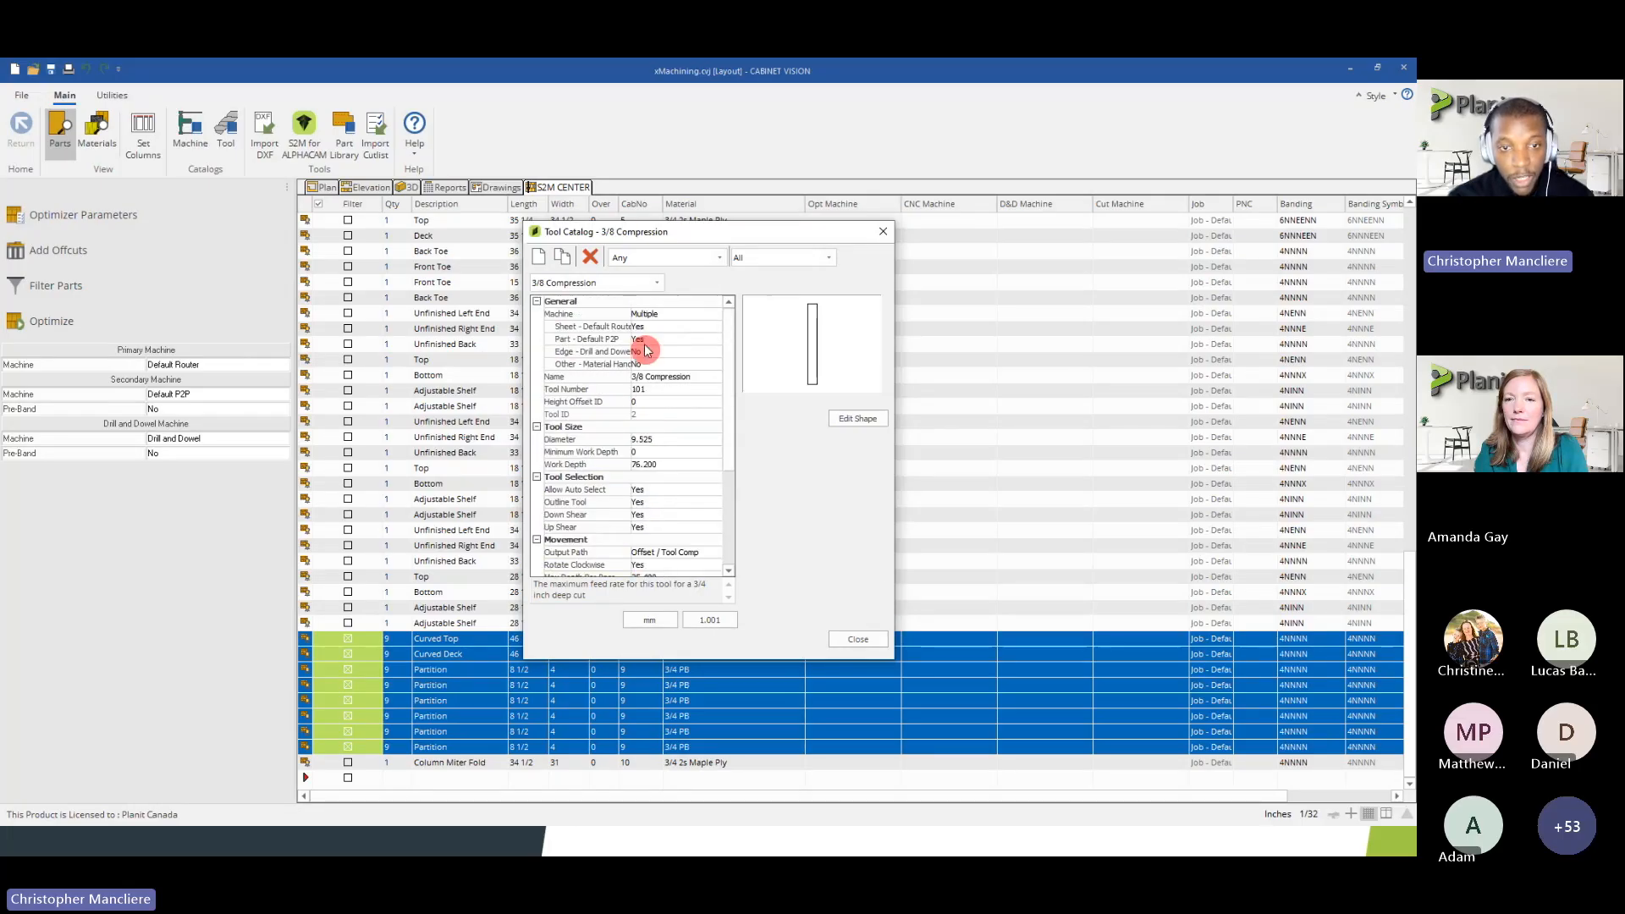
pyautogui.click(609, 287)
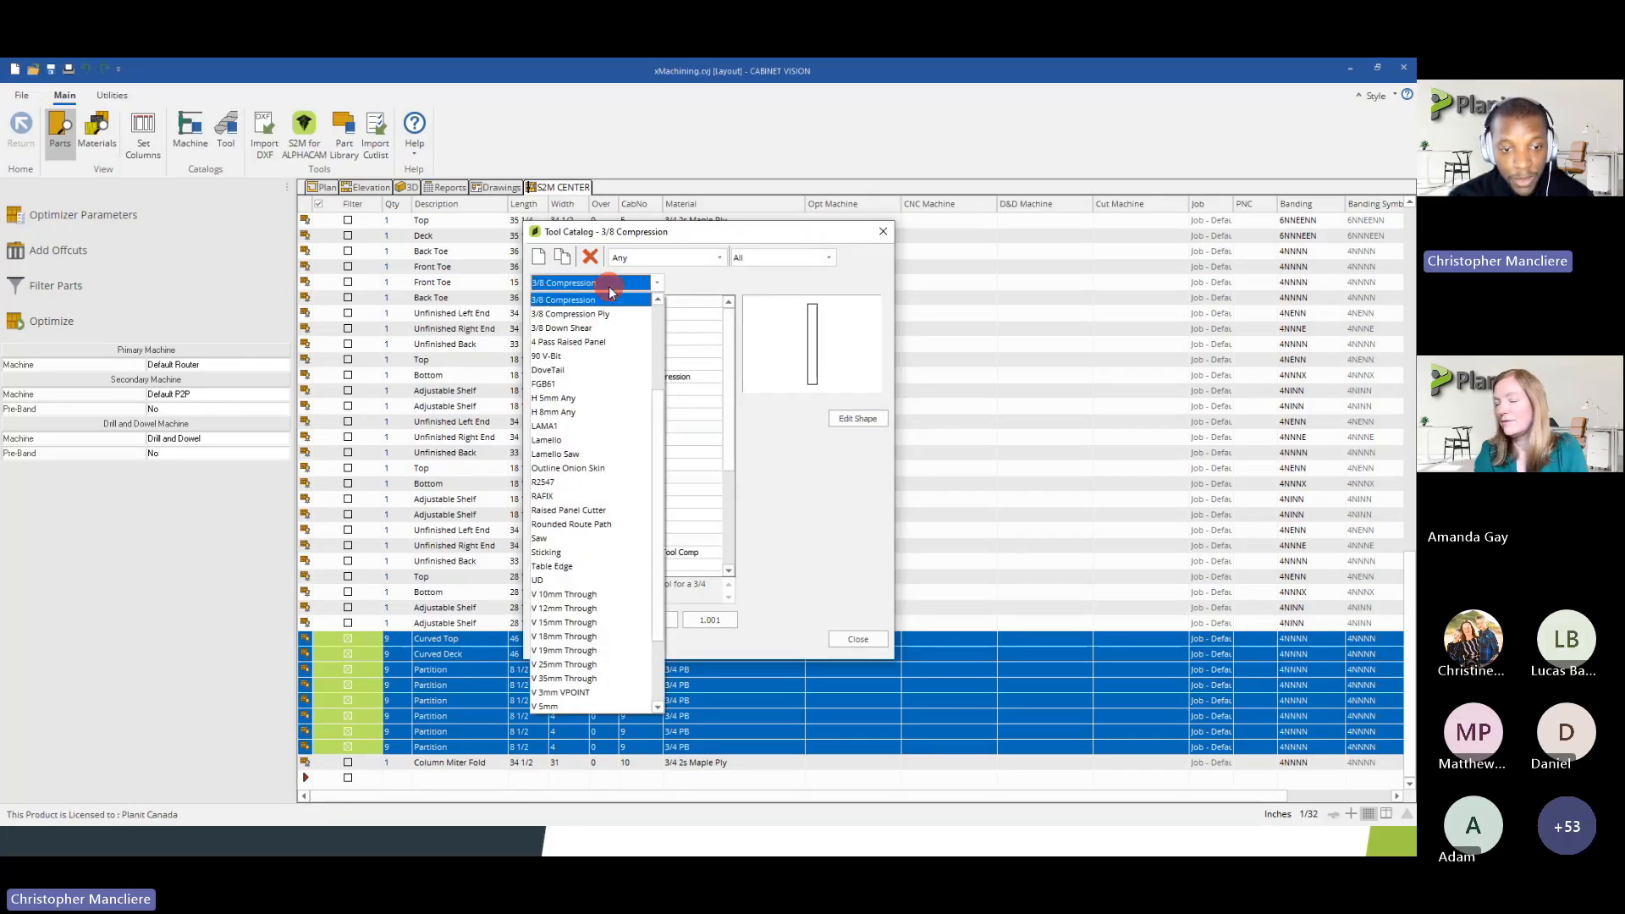
pyautogui.scroll(2, 602, 433)
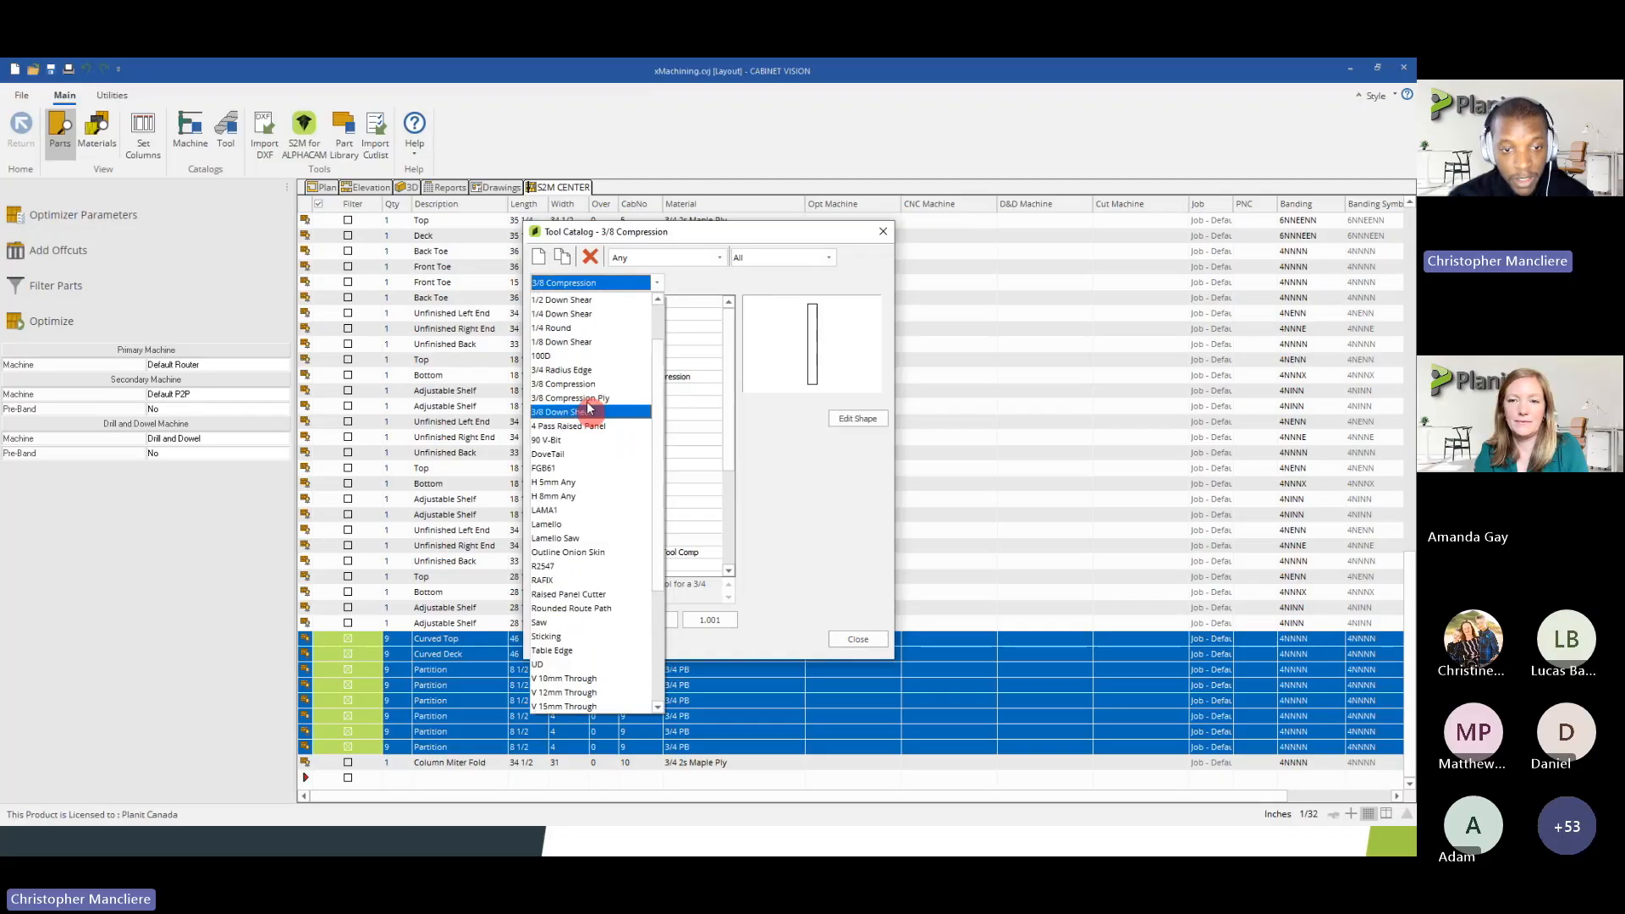
pyautogui.click(562, 441)
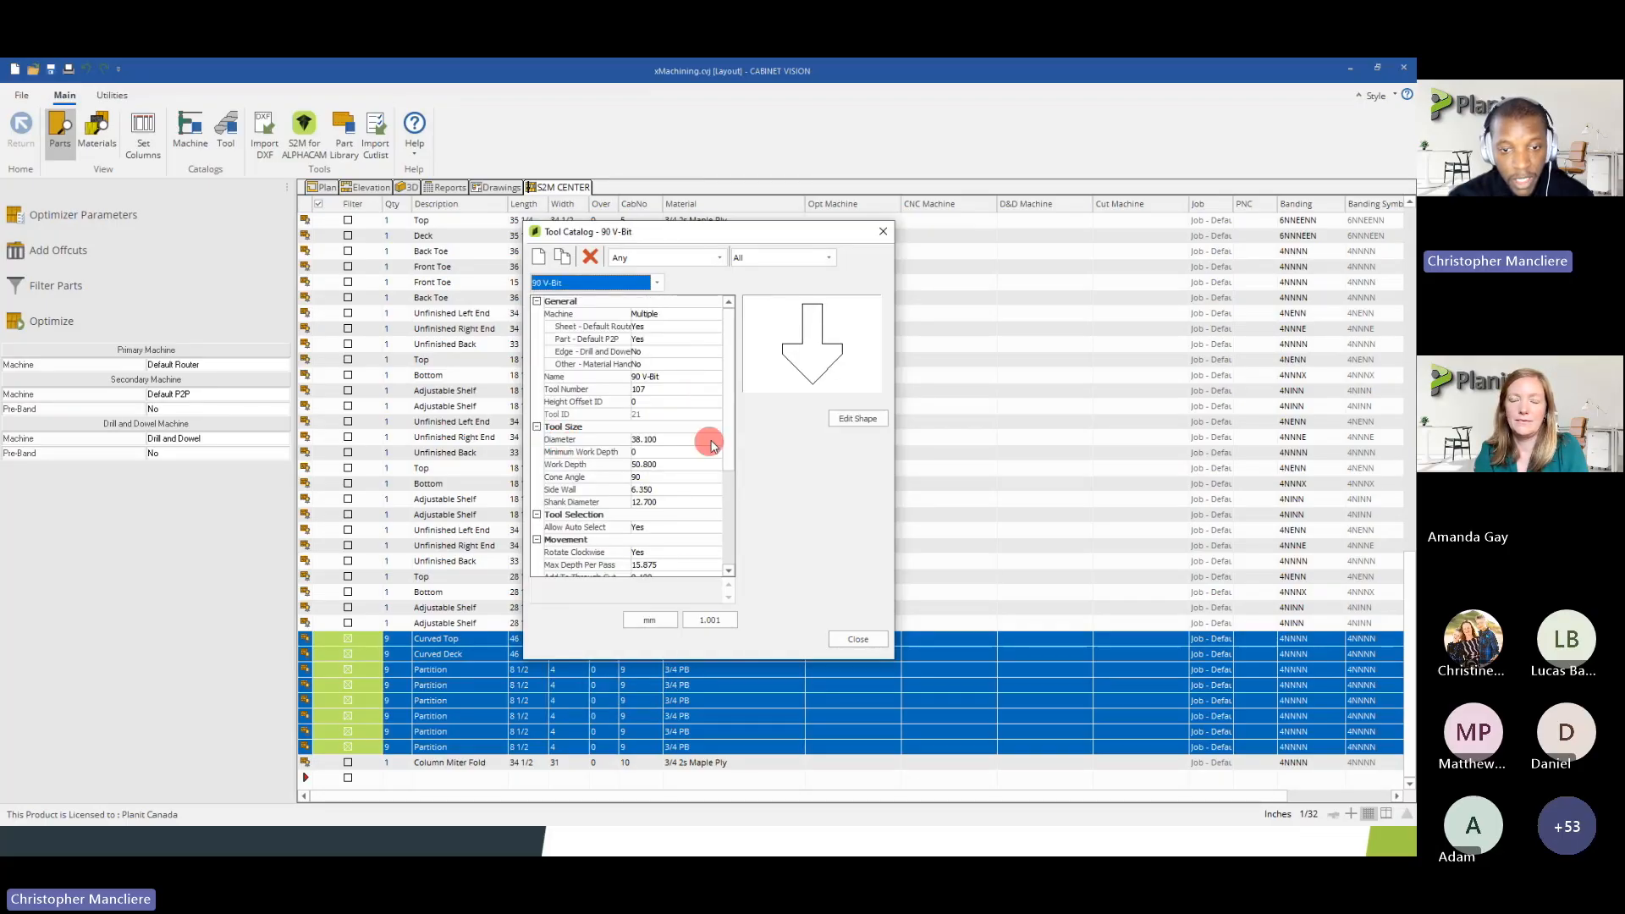
pyautogui.scroll(-1, 726, 441)
pyautogui.scroll(-3, 728, 454)
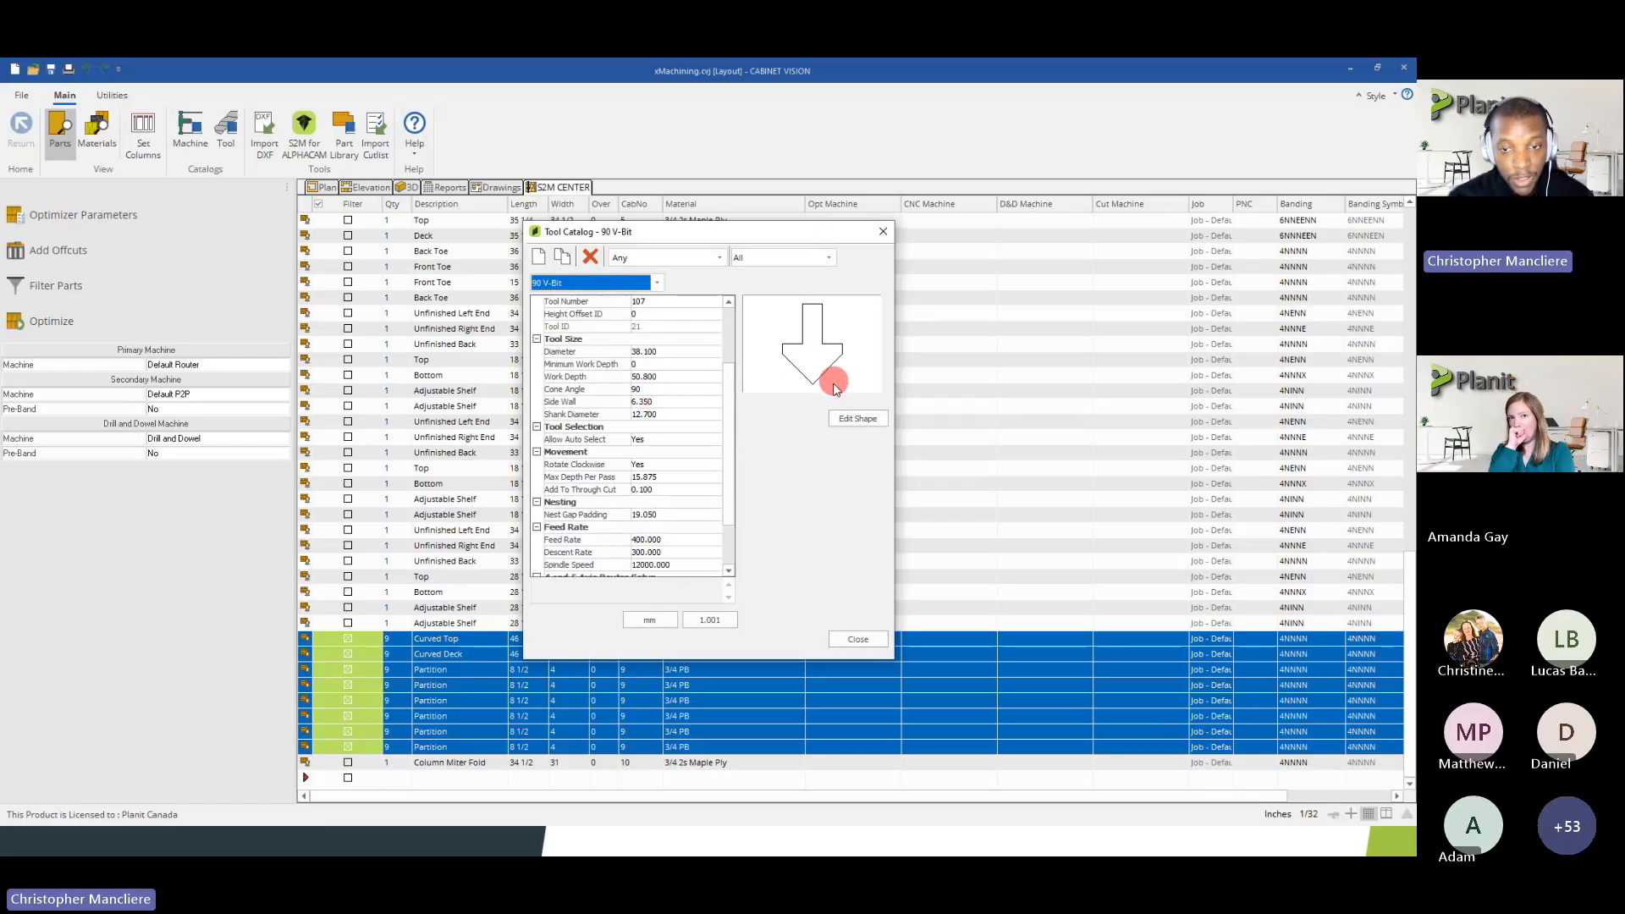
# Review the tool types offered for a new tool, leaving without adding one
pyautogui.click(538, 259)
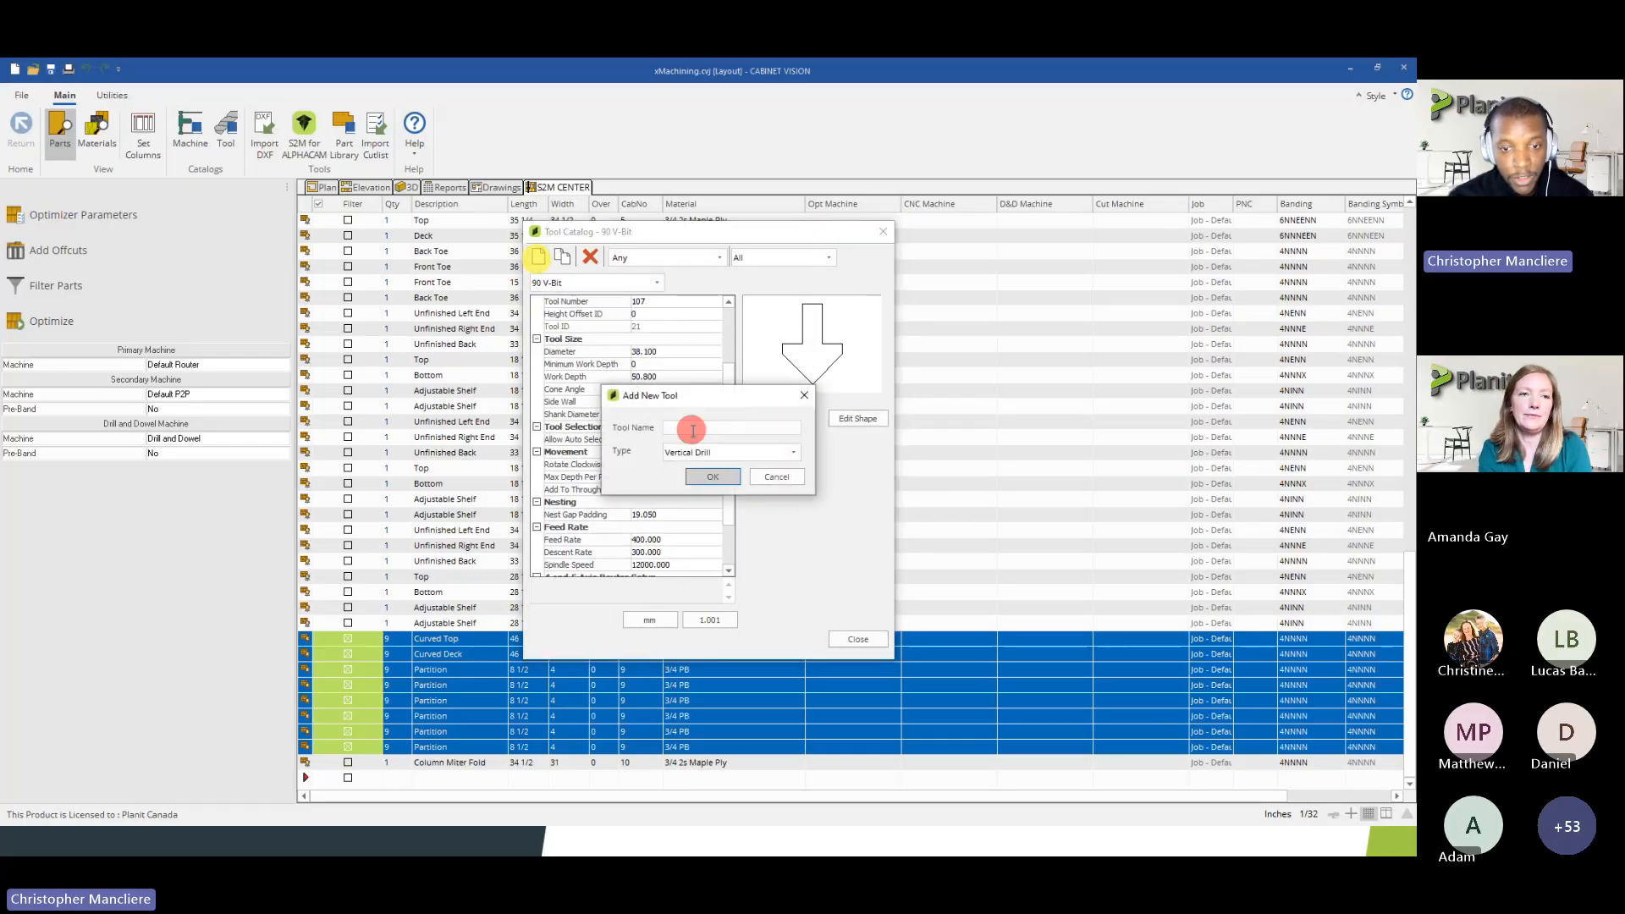
pyautogui.click(699, 454)
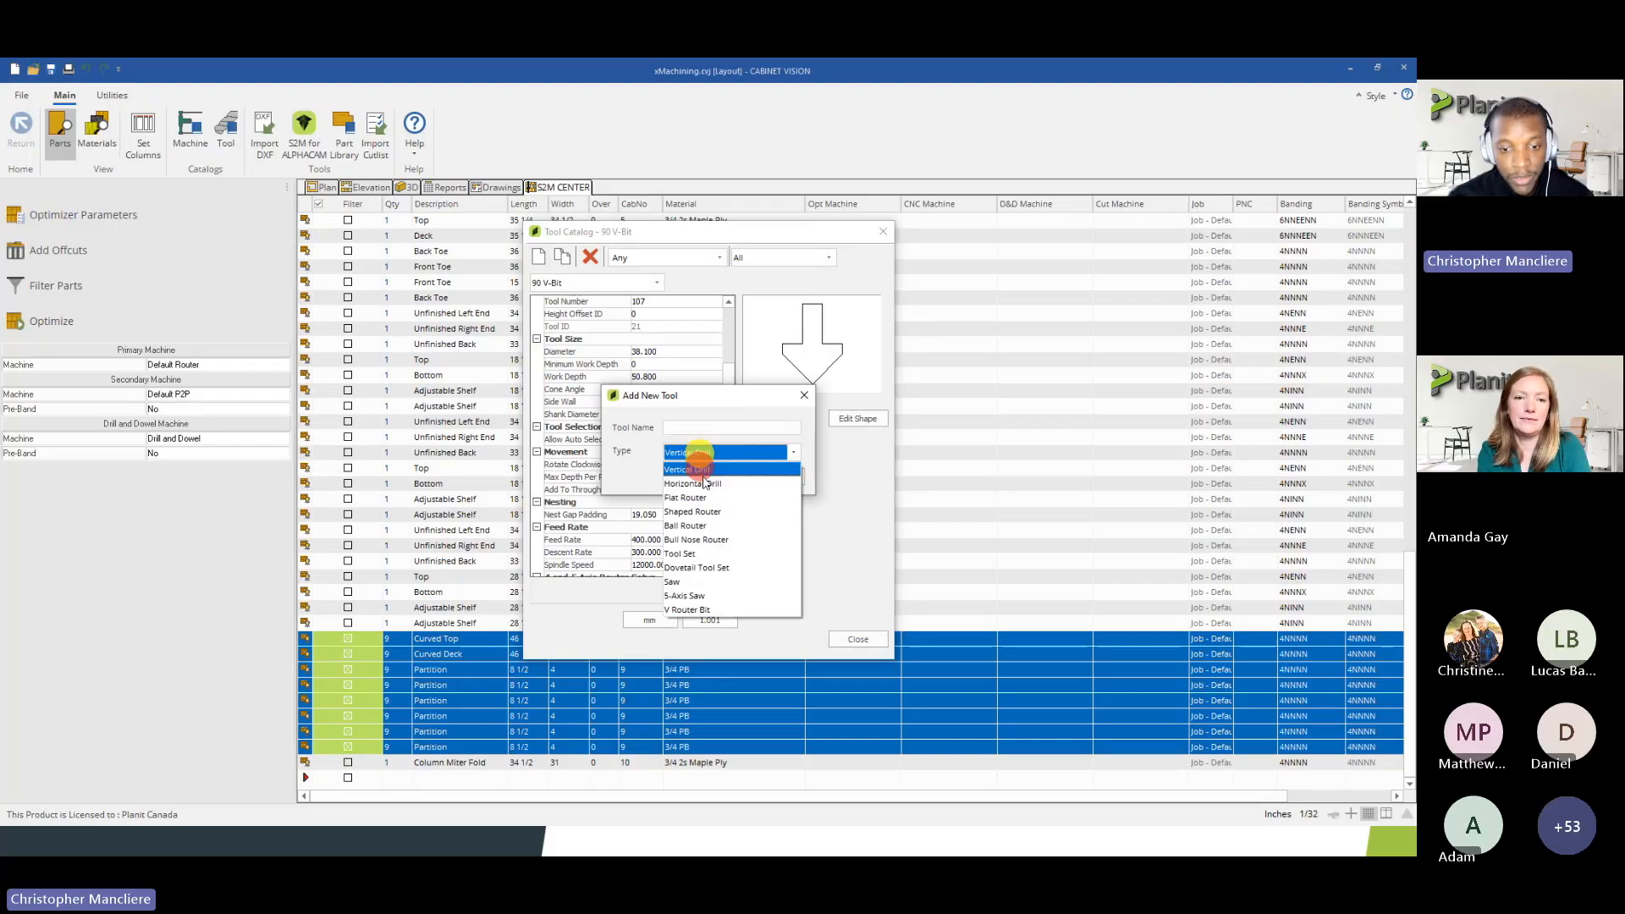
pyautogui.click(780, 472)
pyautogui.click(785, 474)
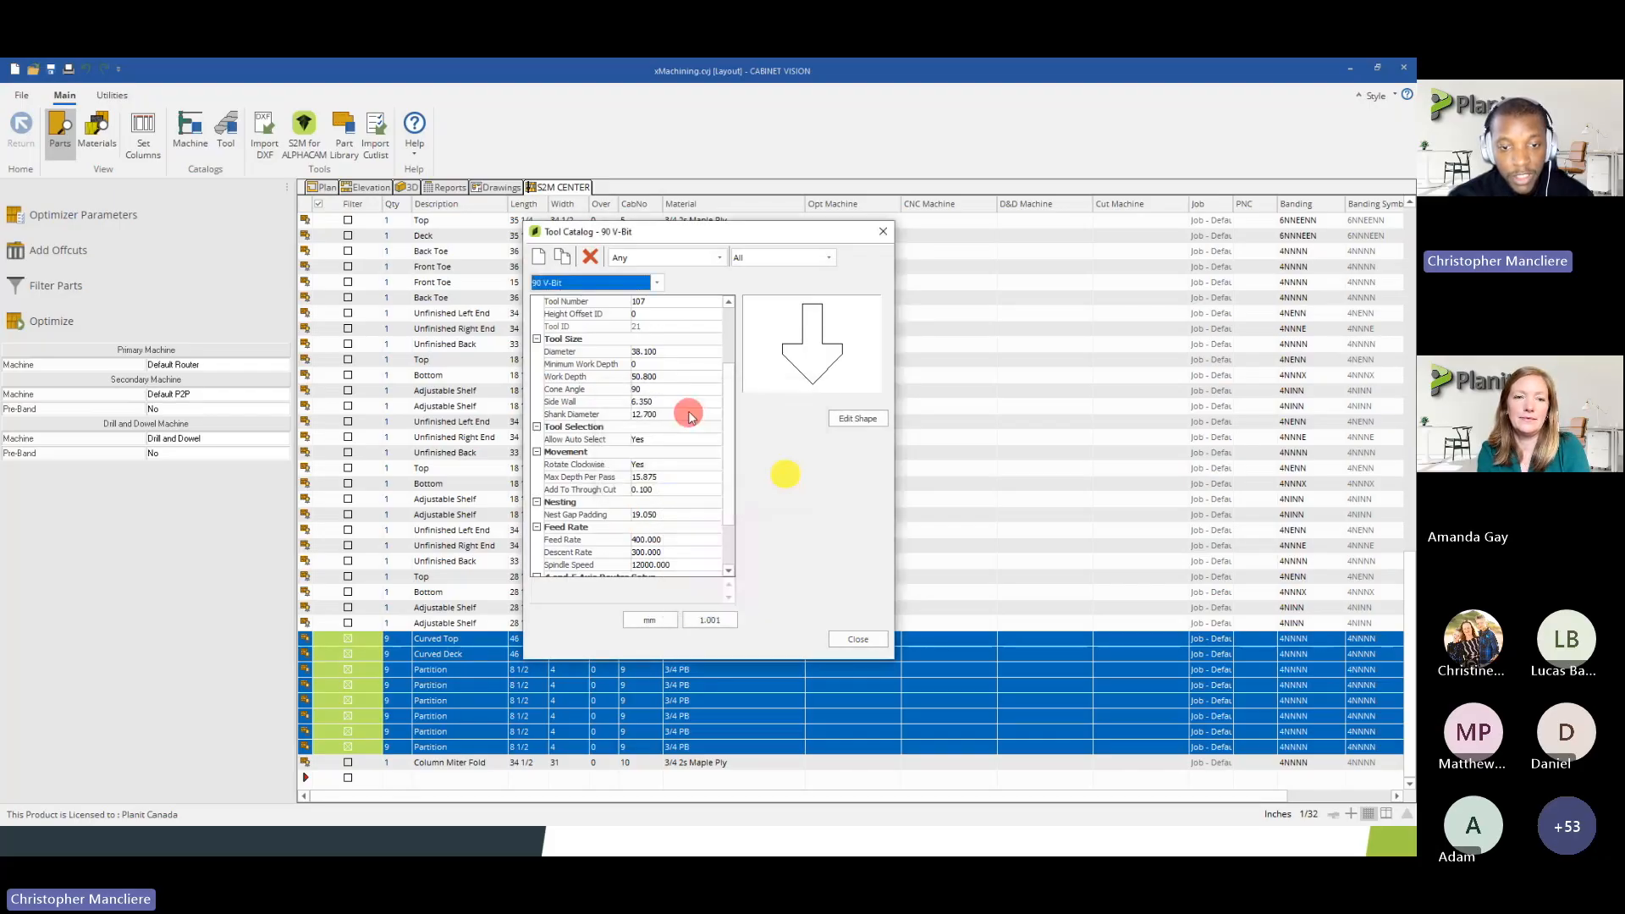
# Inspect the Cone Angle and Nest Gap Padding of the 90 V-Bit tool
pyautogui.moveTo(726, 399); pyautogui.dragTo(725, 428)
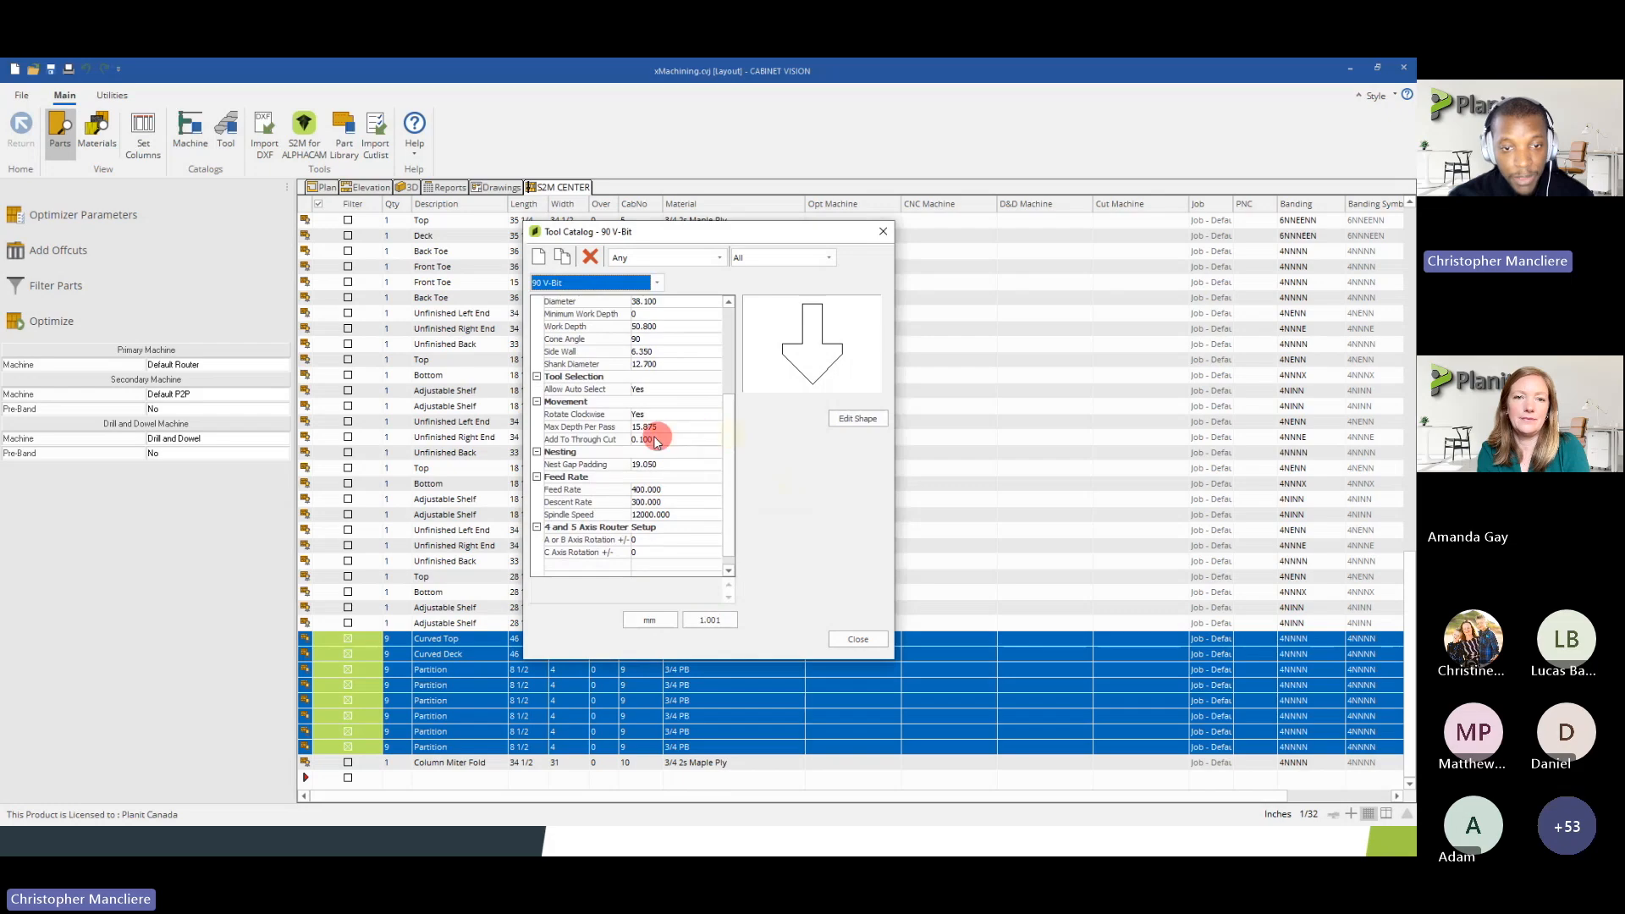
pyautogui.click(647, 340)
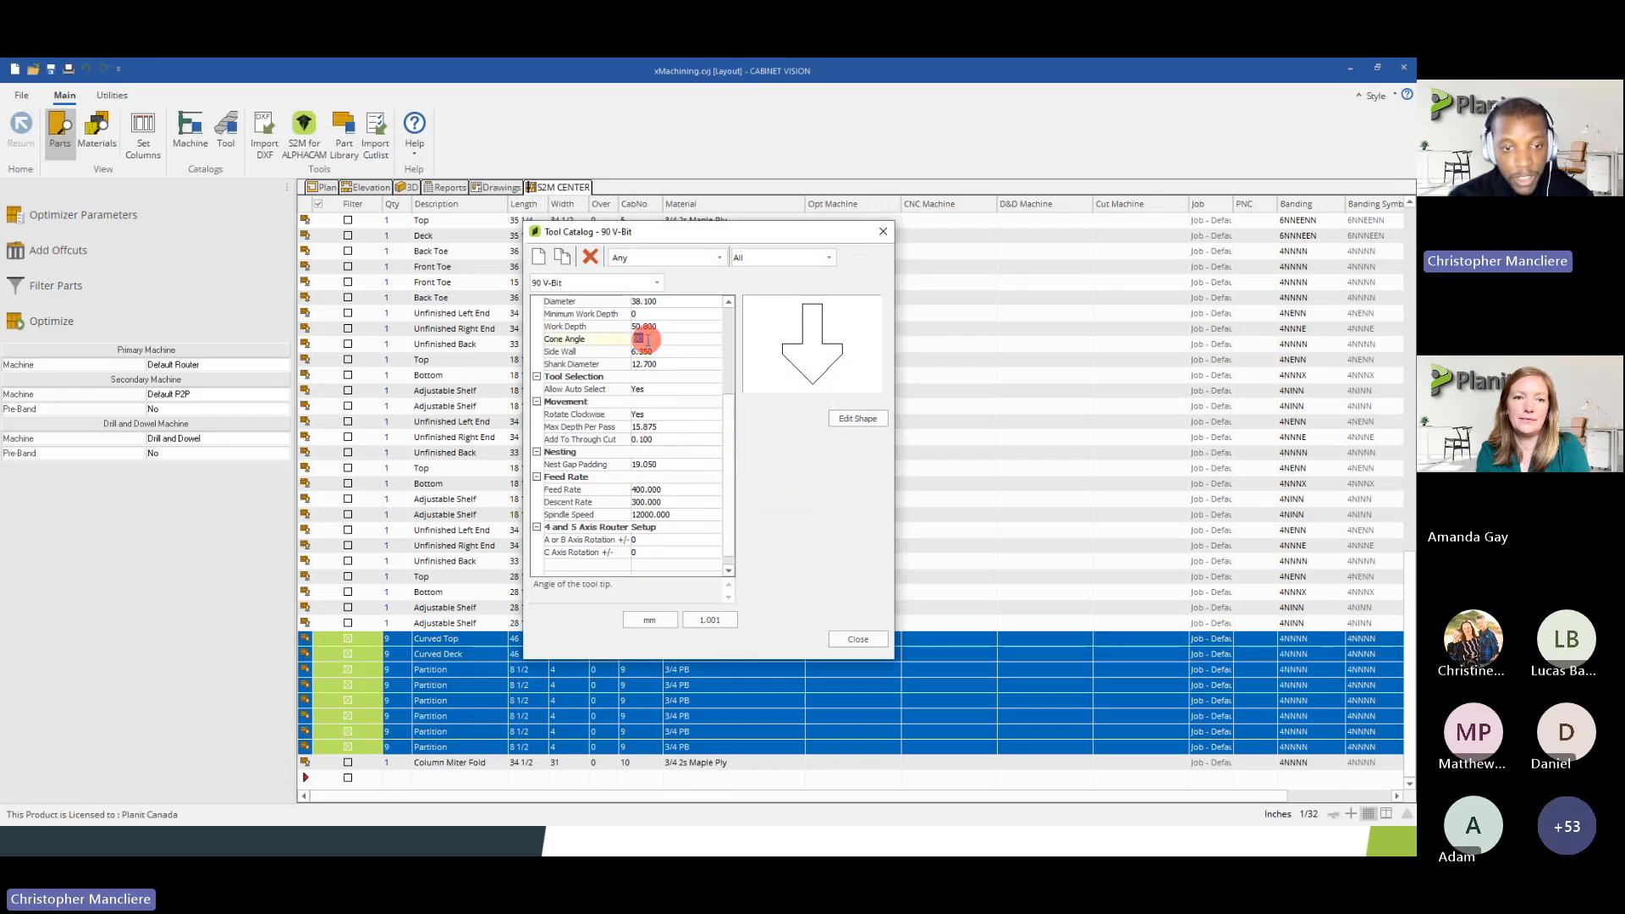
pyautogui.click(643, 464)
# Switch the Tool Catalog units to inches, inspect the 90 V-Bit's Nest Gap Padding and close the catalog
pyautogui.click(651, 619)
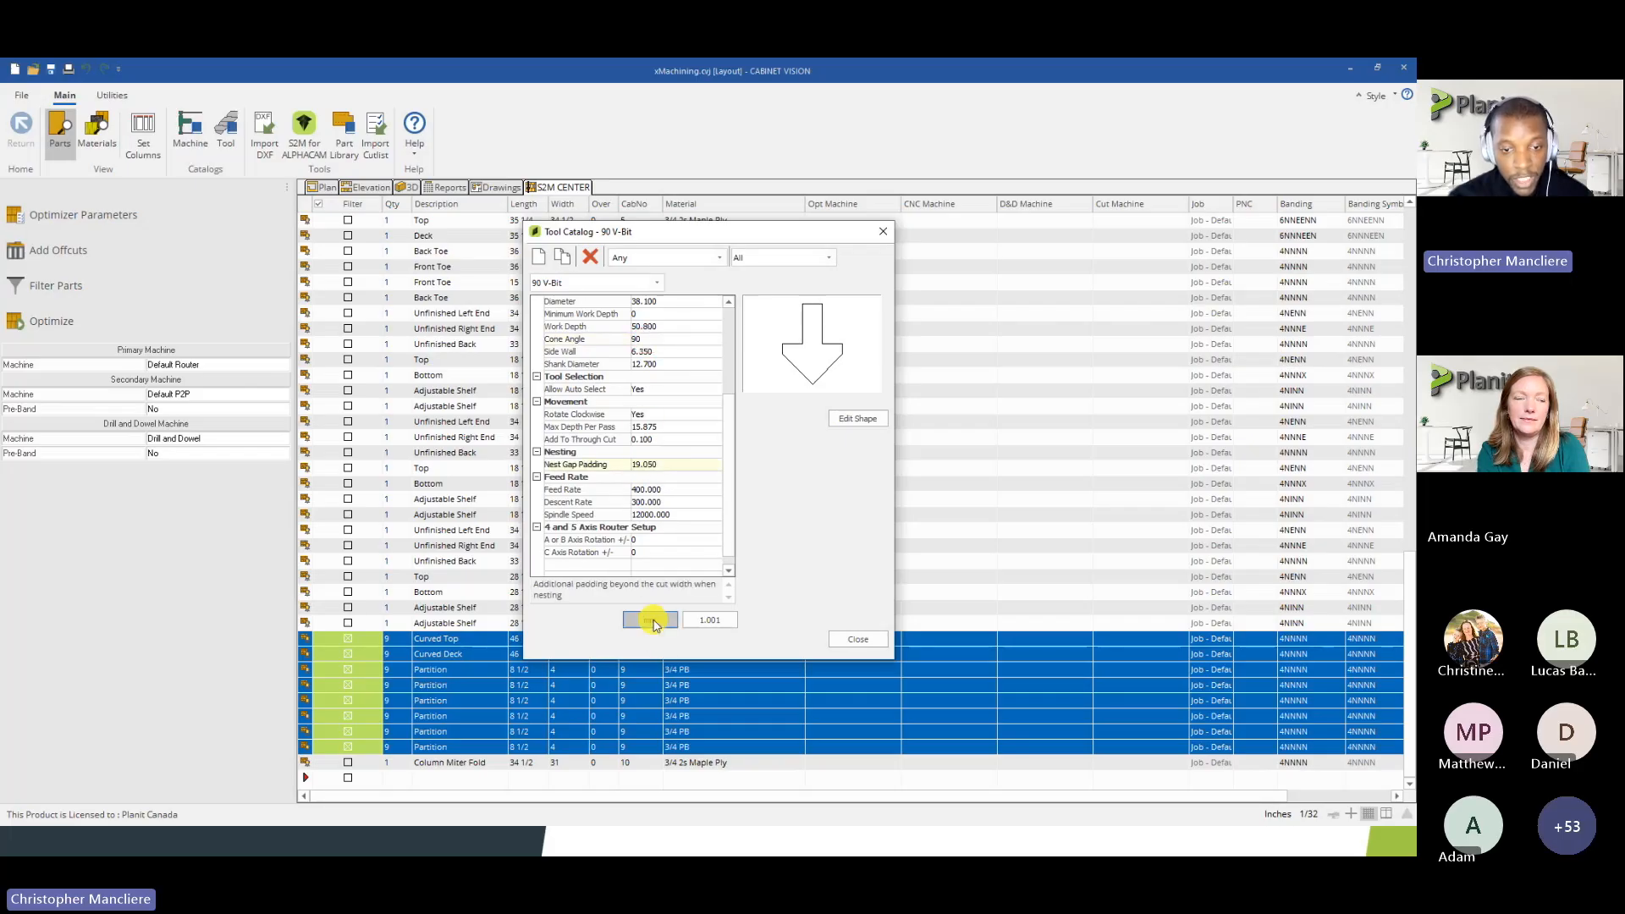
pyautogui.scroll(-2, 684, 484)
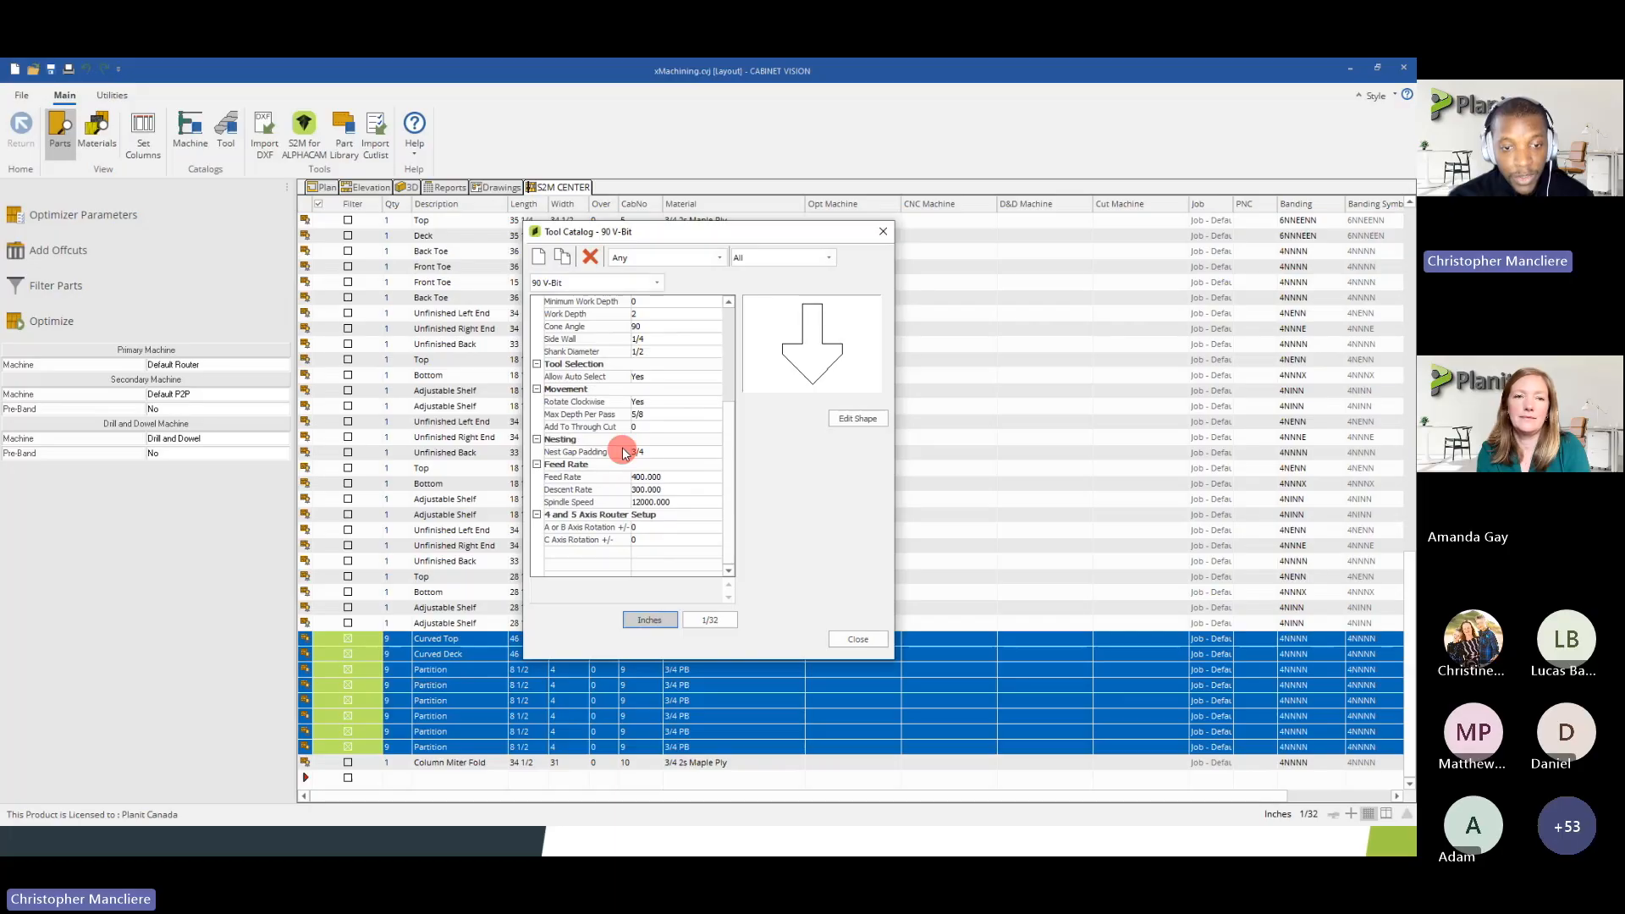
pyautogui.click(641, 452)
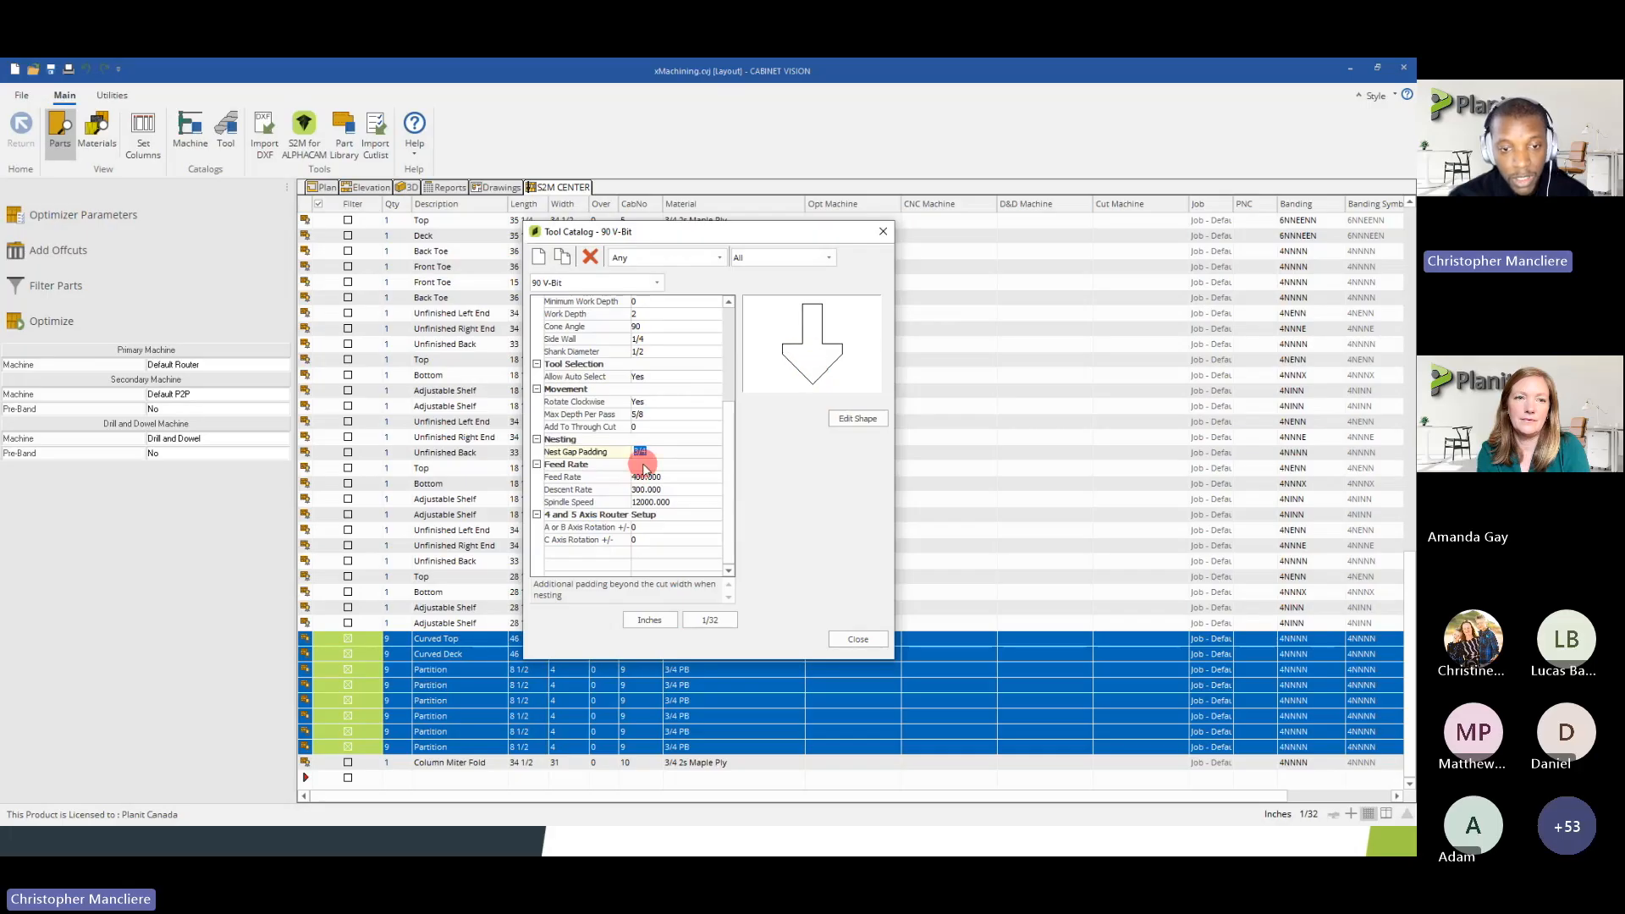
pyautogui.scroll(2, 703, 432)
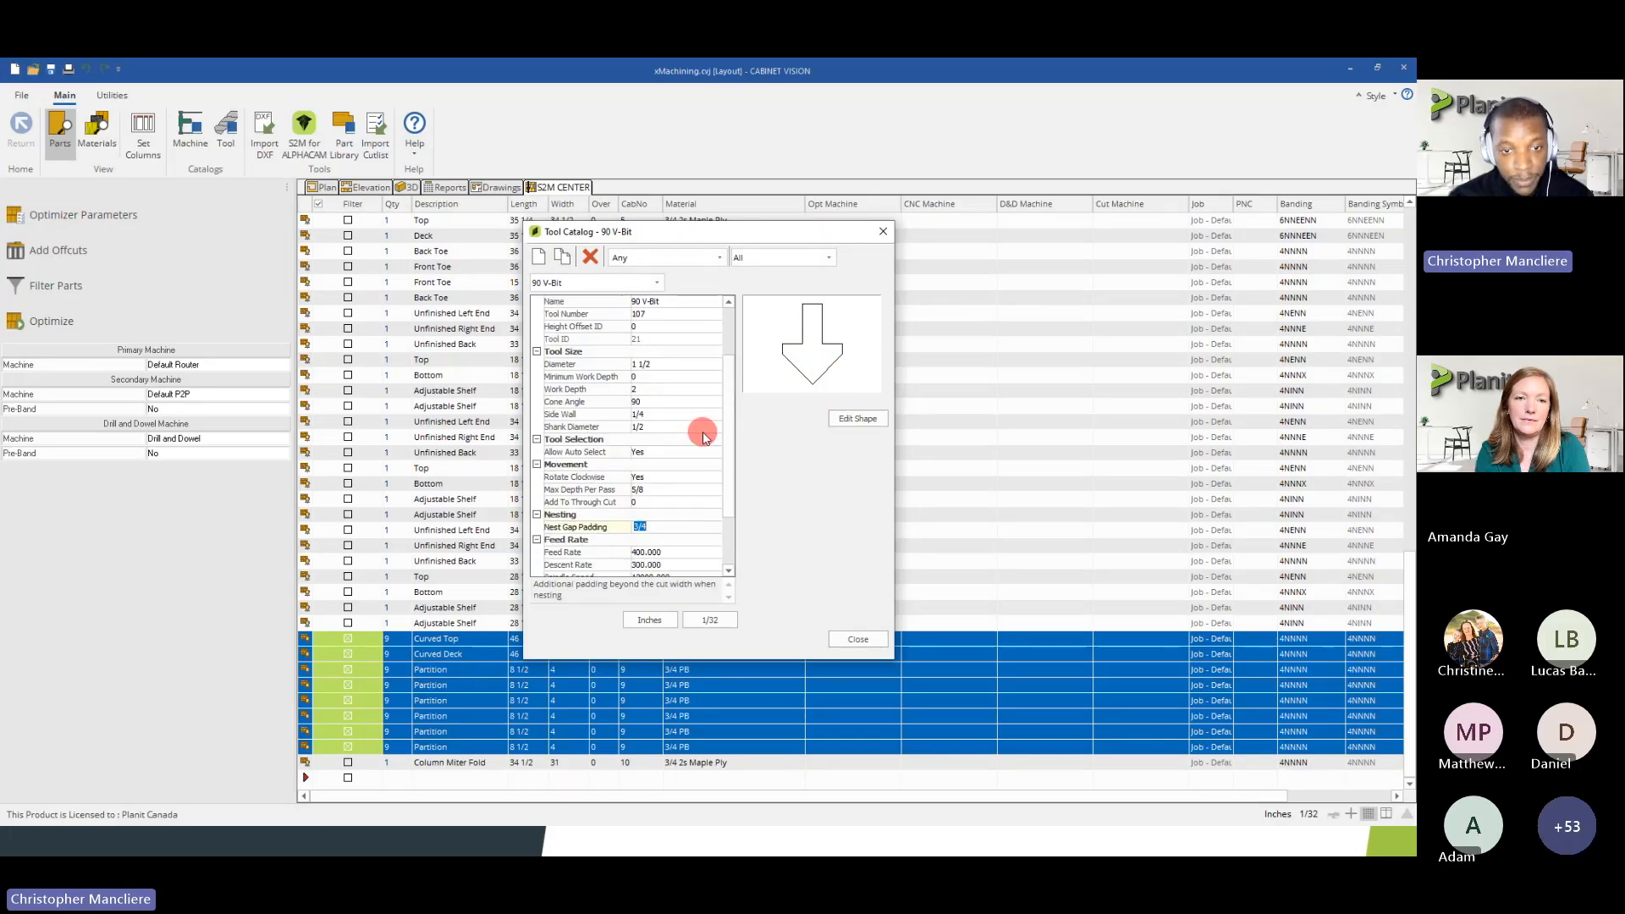
pyautogui.scroll(-2, 654, 364)
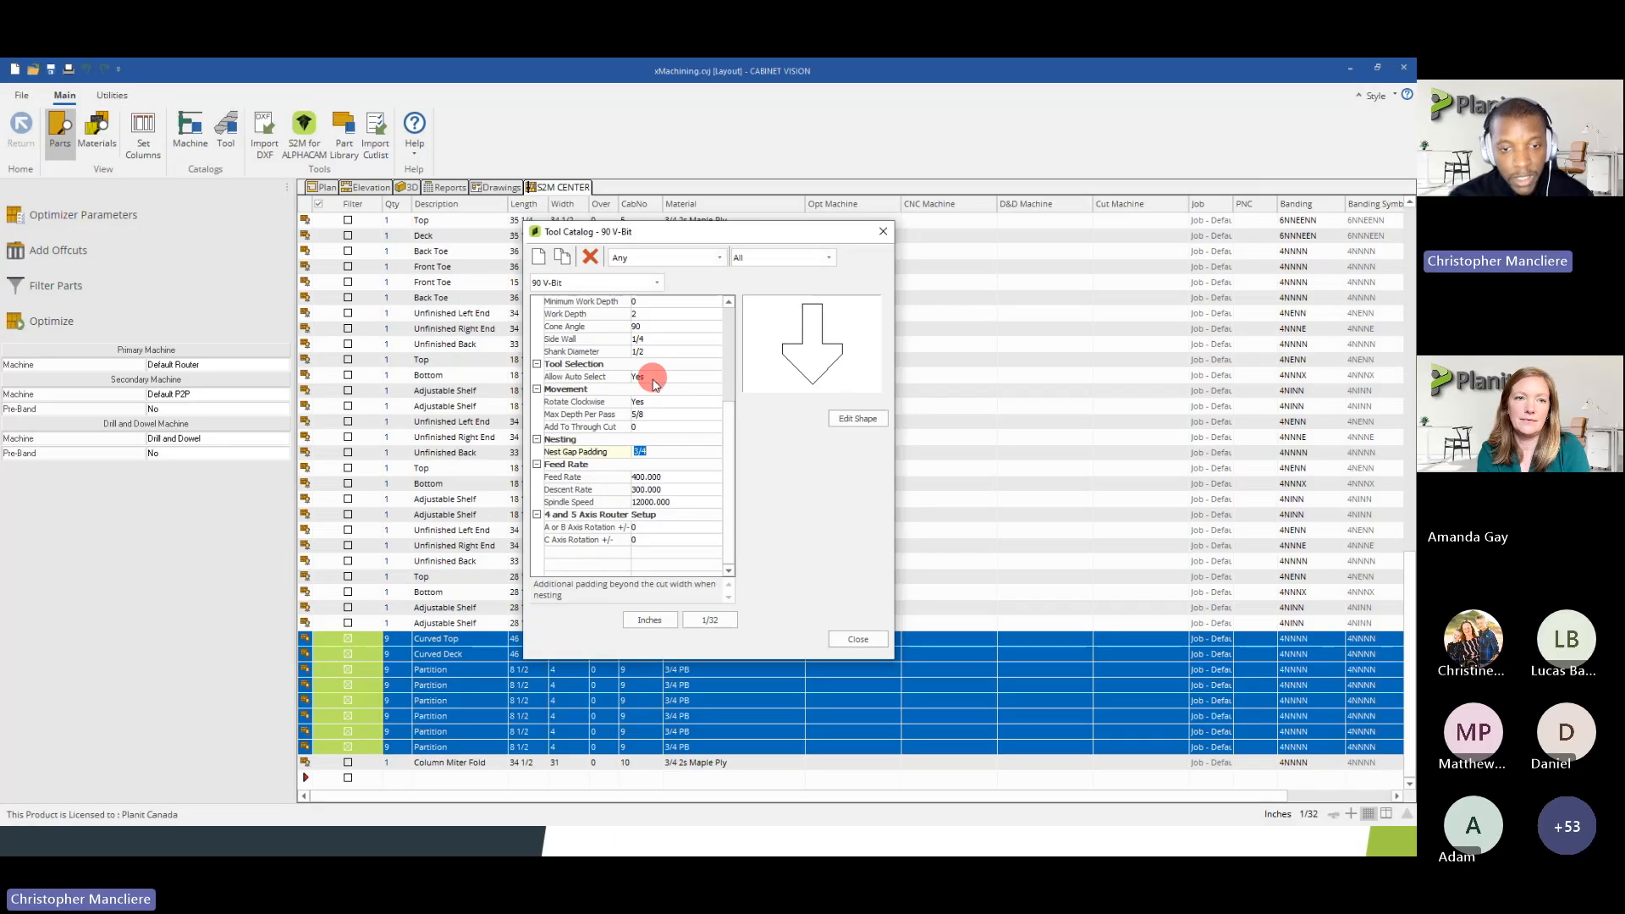
pyautogui.click(647, 451)
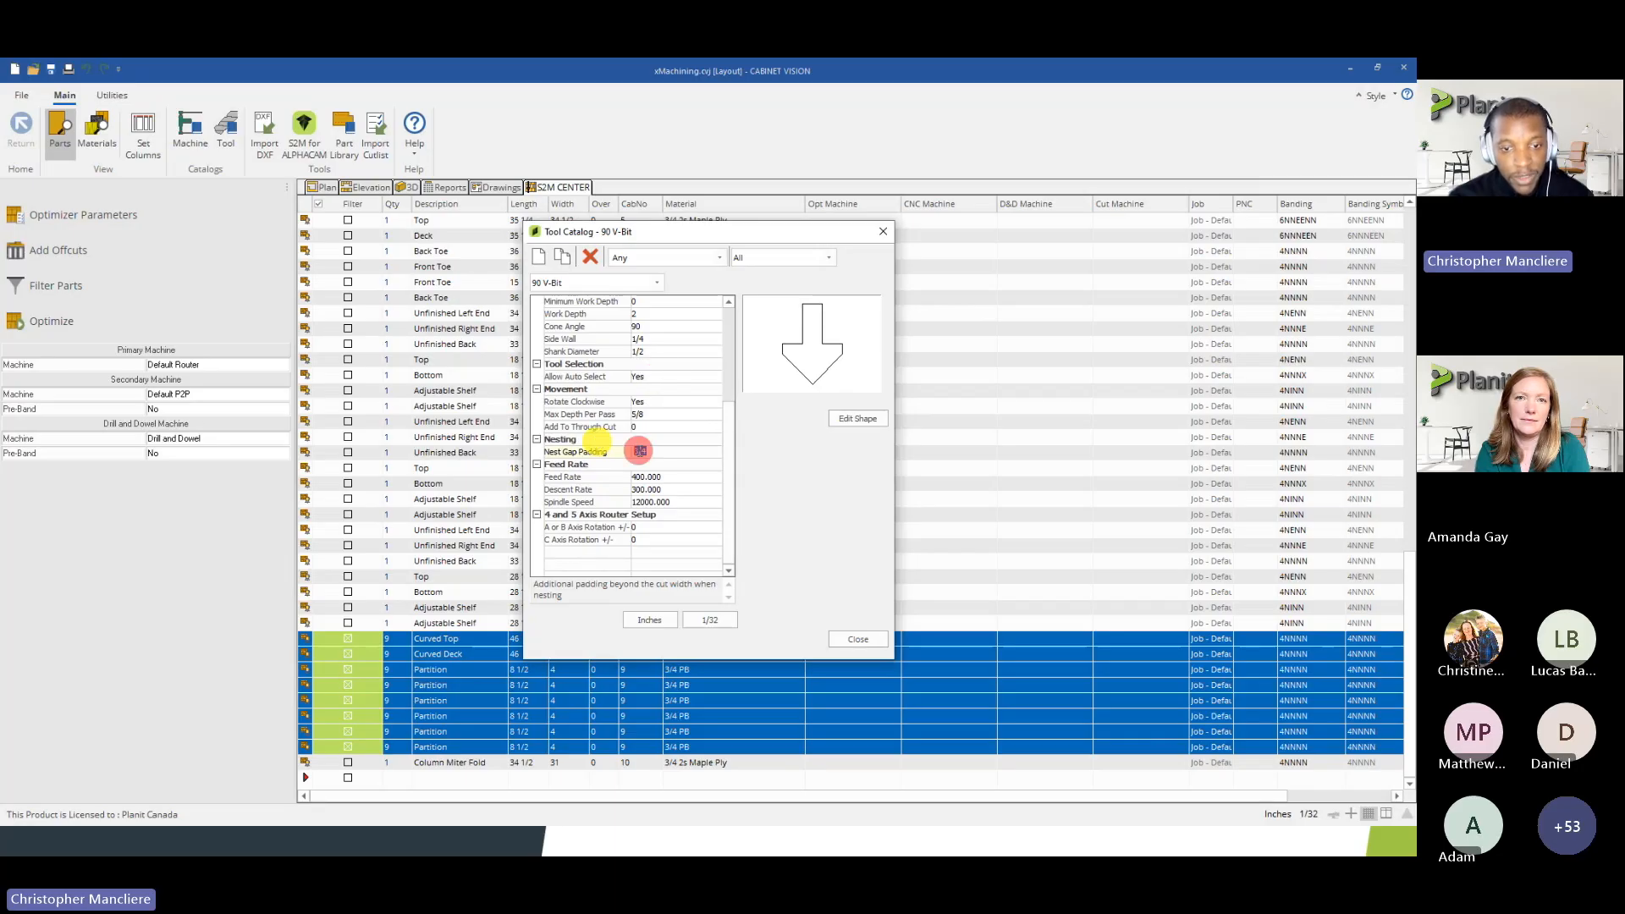
pyautogui.doubleClick(648, 453)
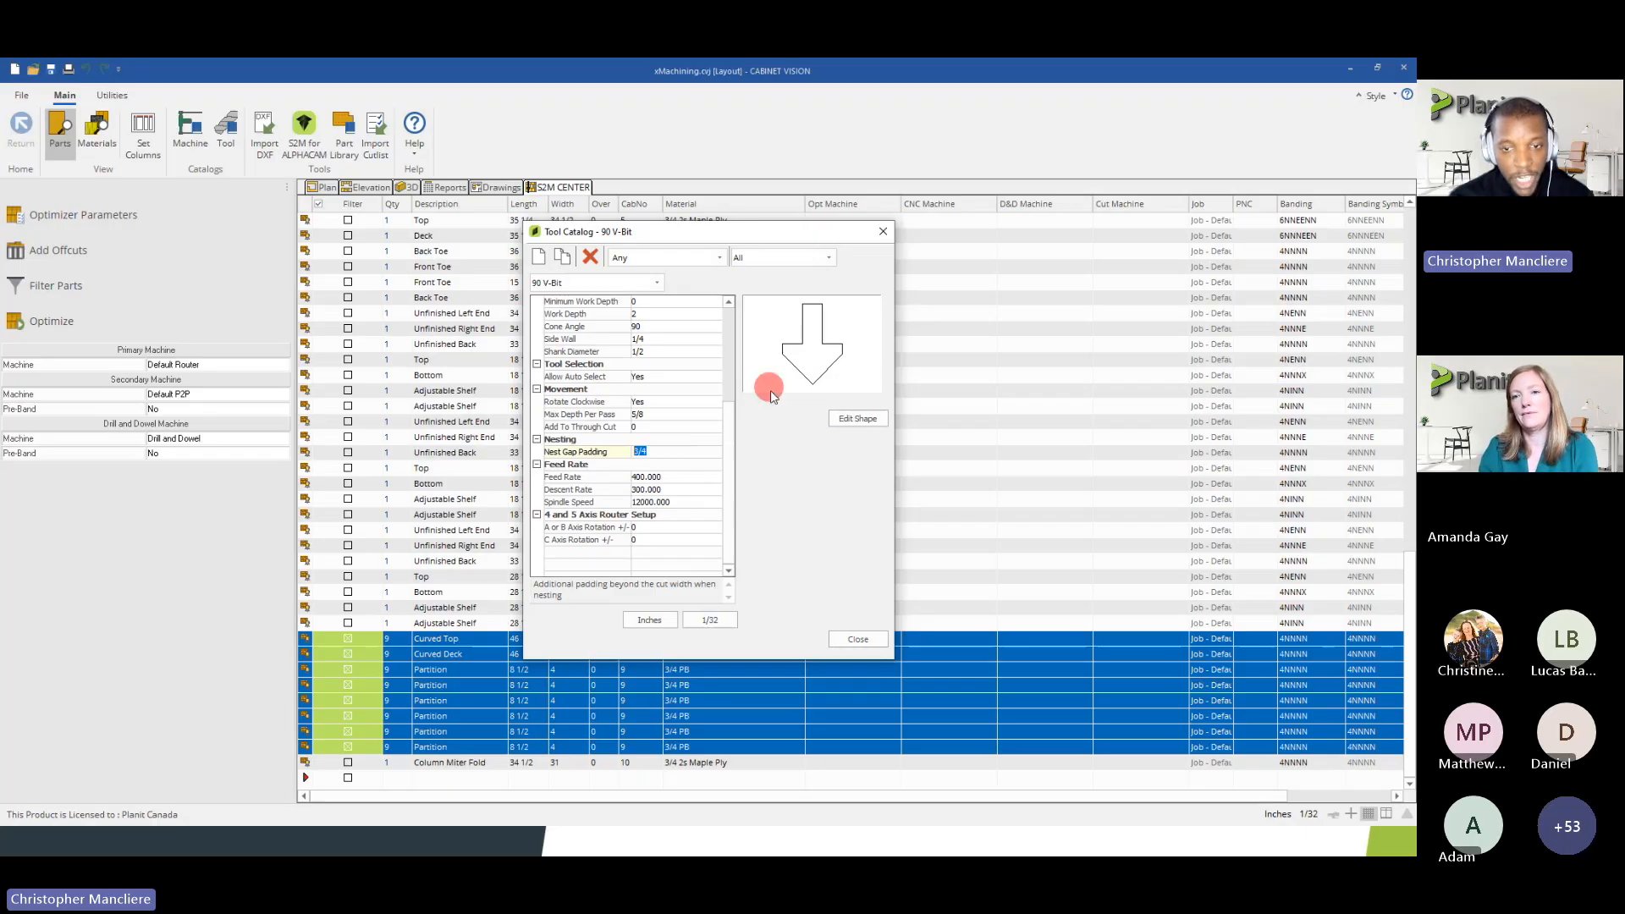
pyautogui.click(853, 638)
# Open the Base Column J 45 (Left) assembly from the job's cabinet report list
pyautogui.click(174, 320)
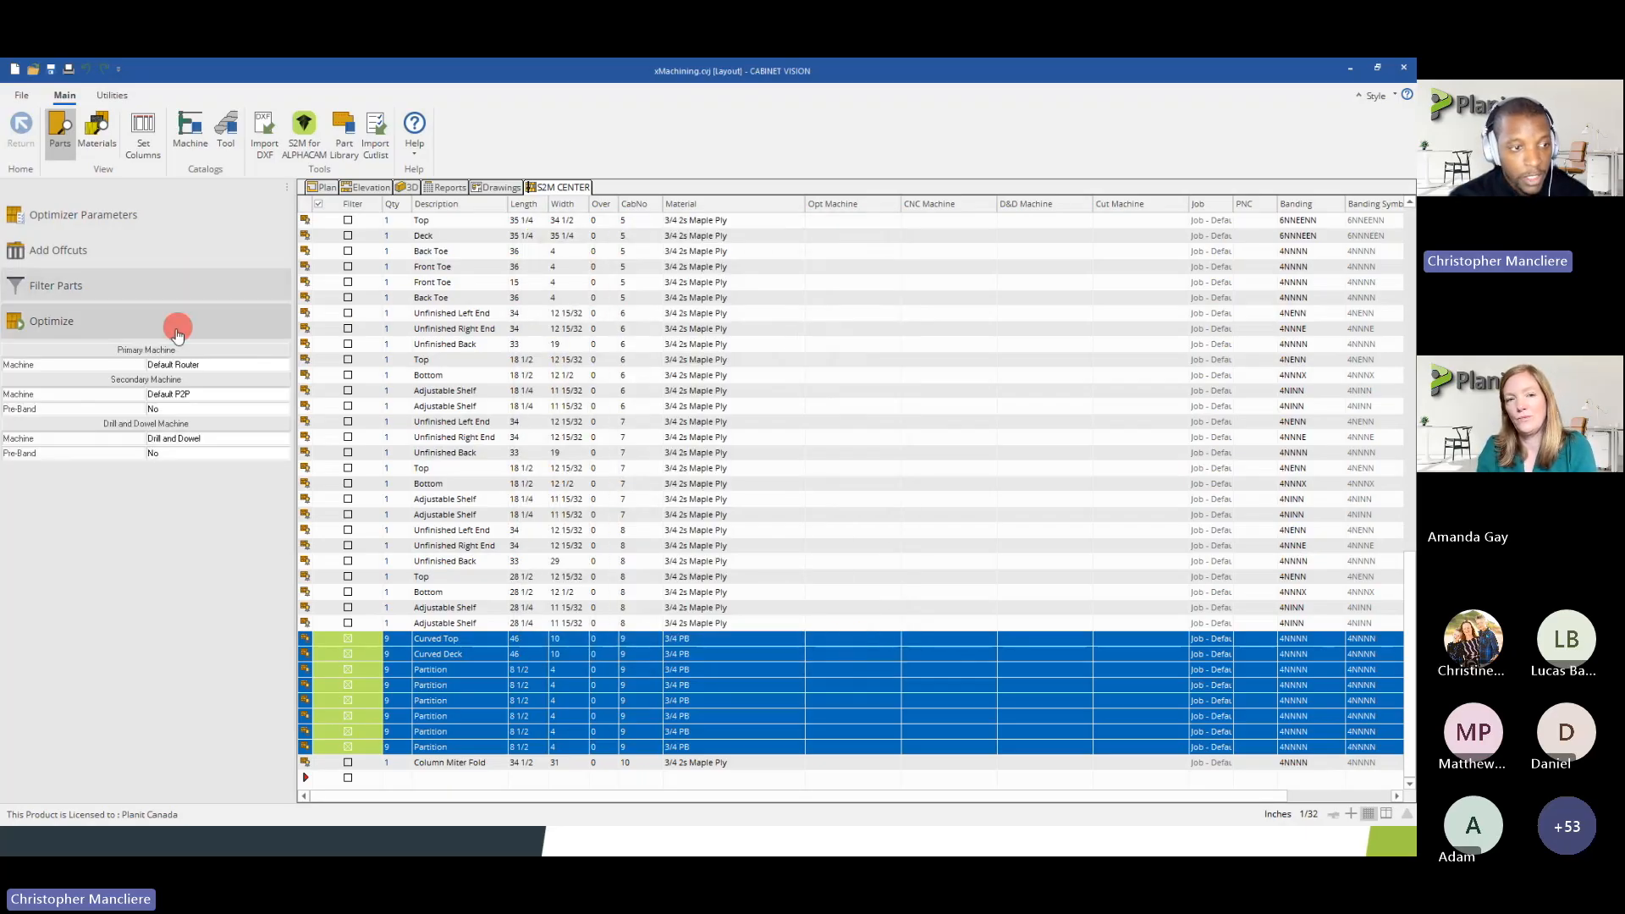
pyautogui.click(447, 187)
pyautogui.click(327, 358)
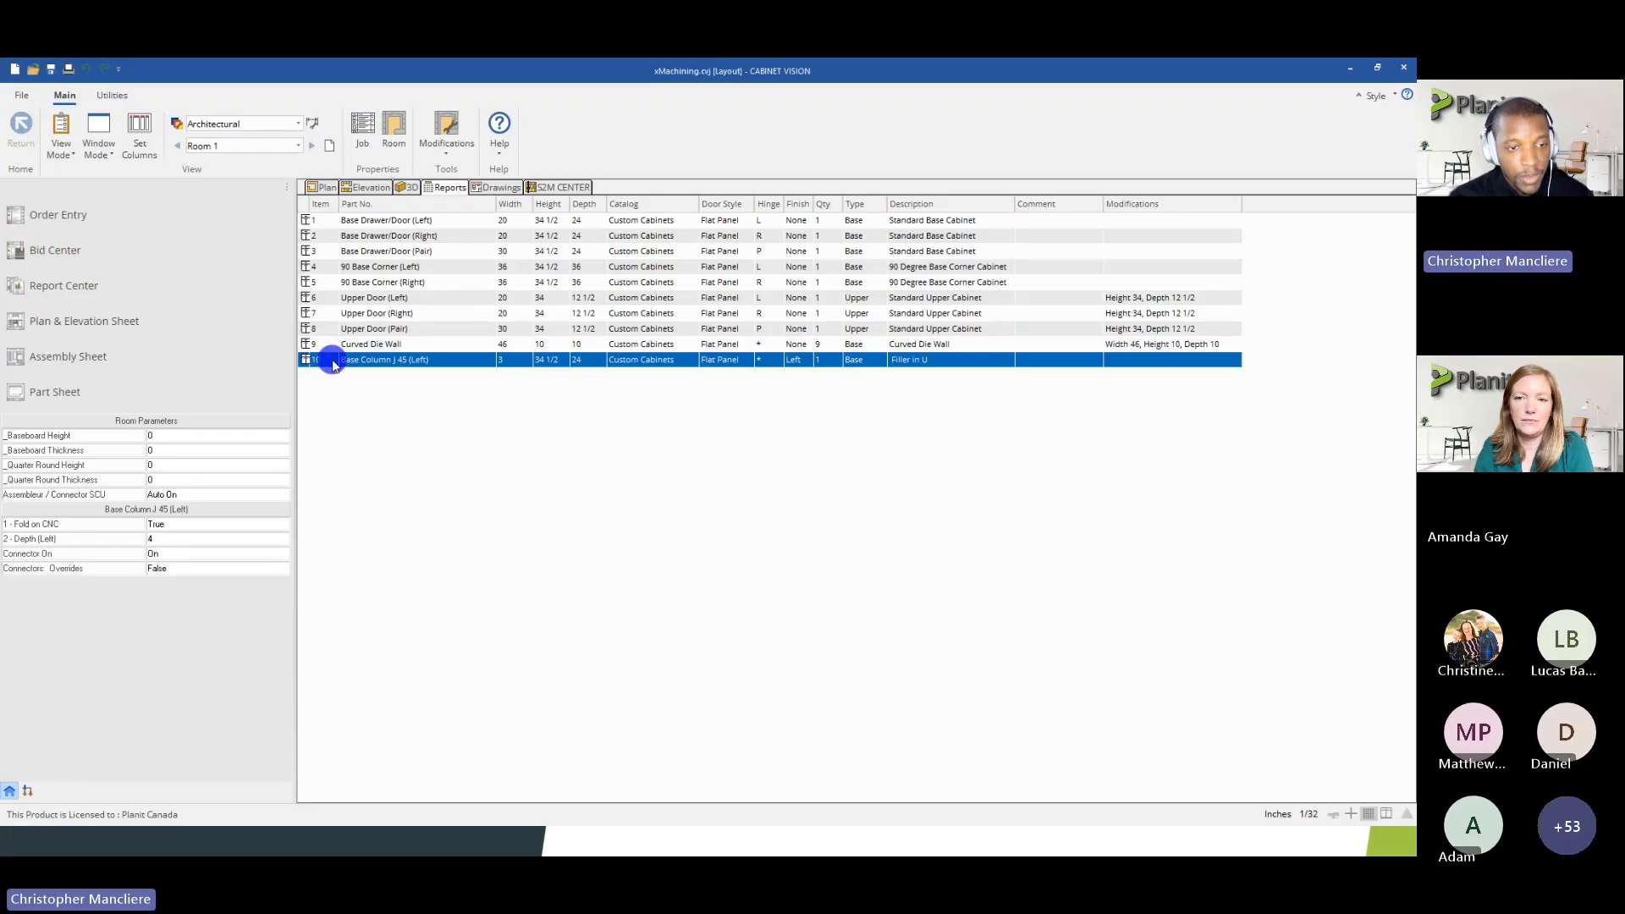
pyautogui.rightClick(332, 360)
pyautogui.click(311, 379)
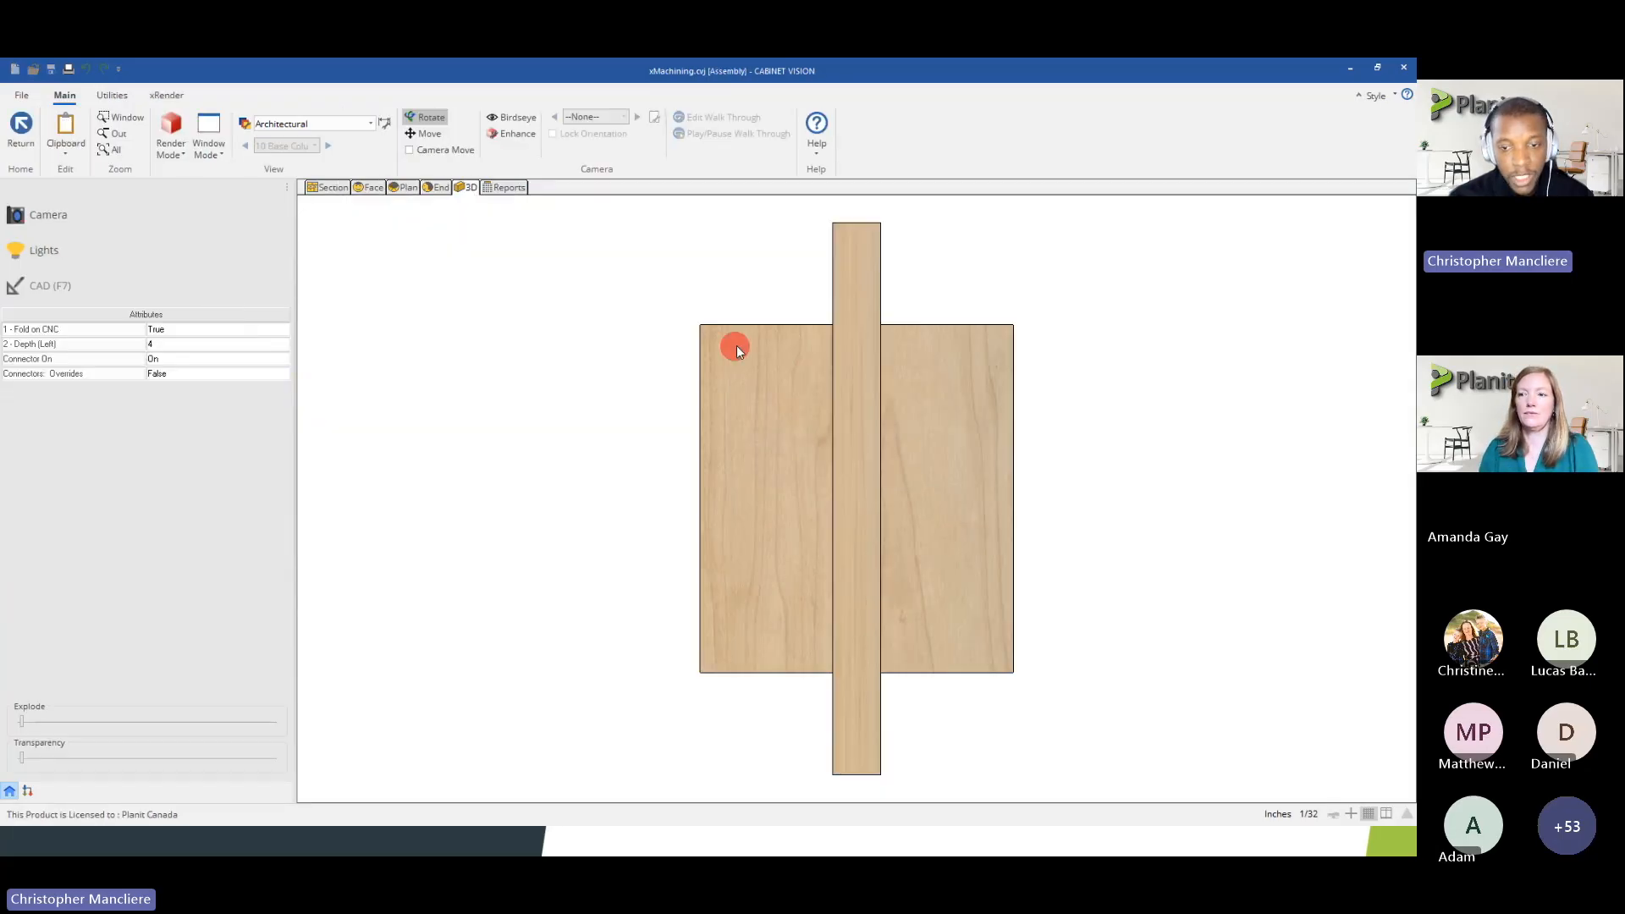
# Set the column's Fold on CNC attribute to False, examine the folded column in 3D and return to the room layout
pyautogui.moveTo(736, 345); pyautogui.dragTo(626, 542)
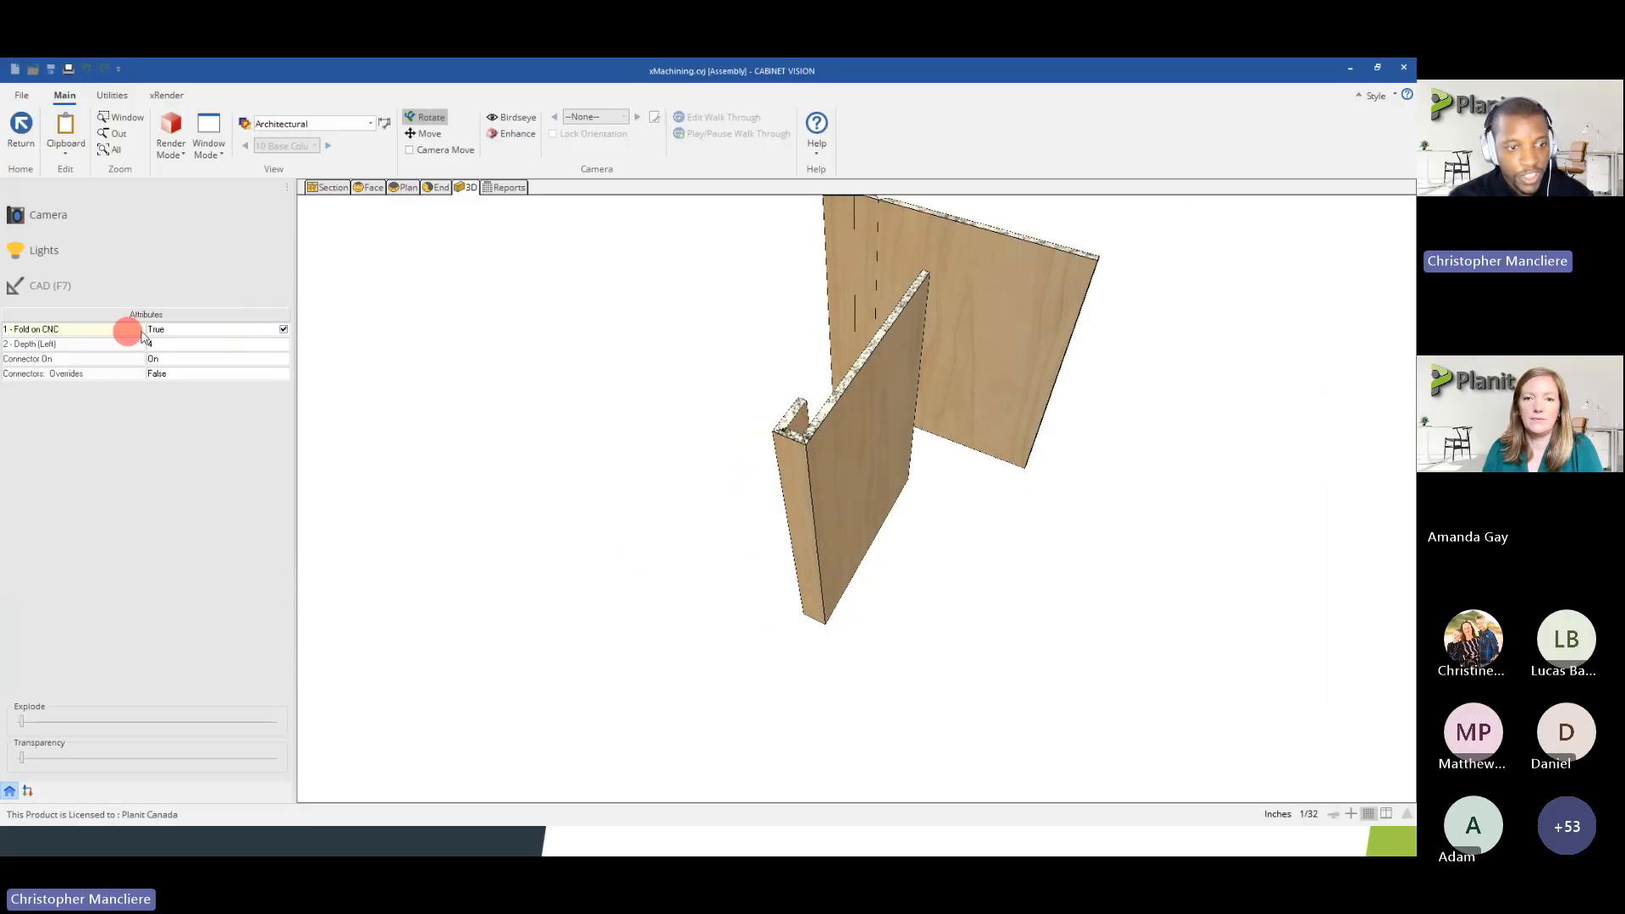
pyautogui.click(282, 330)
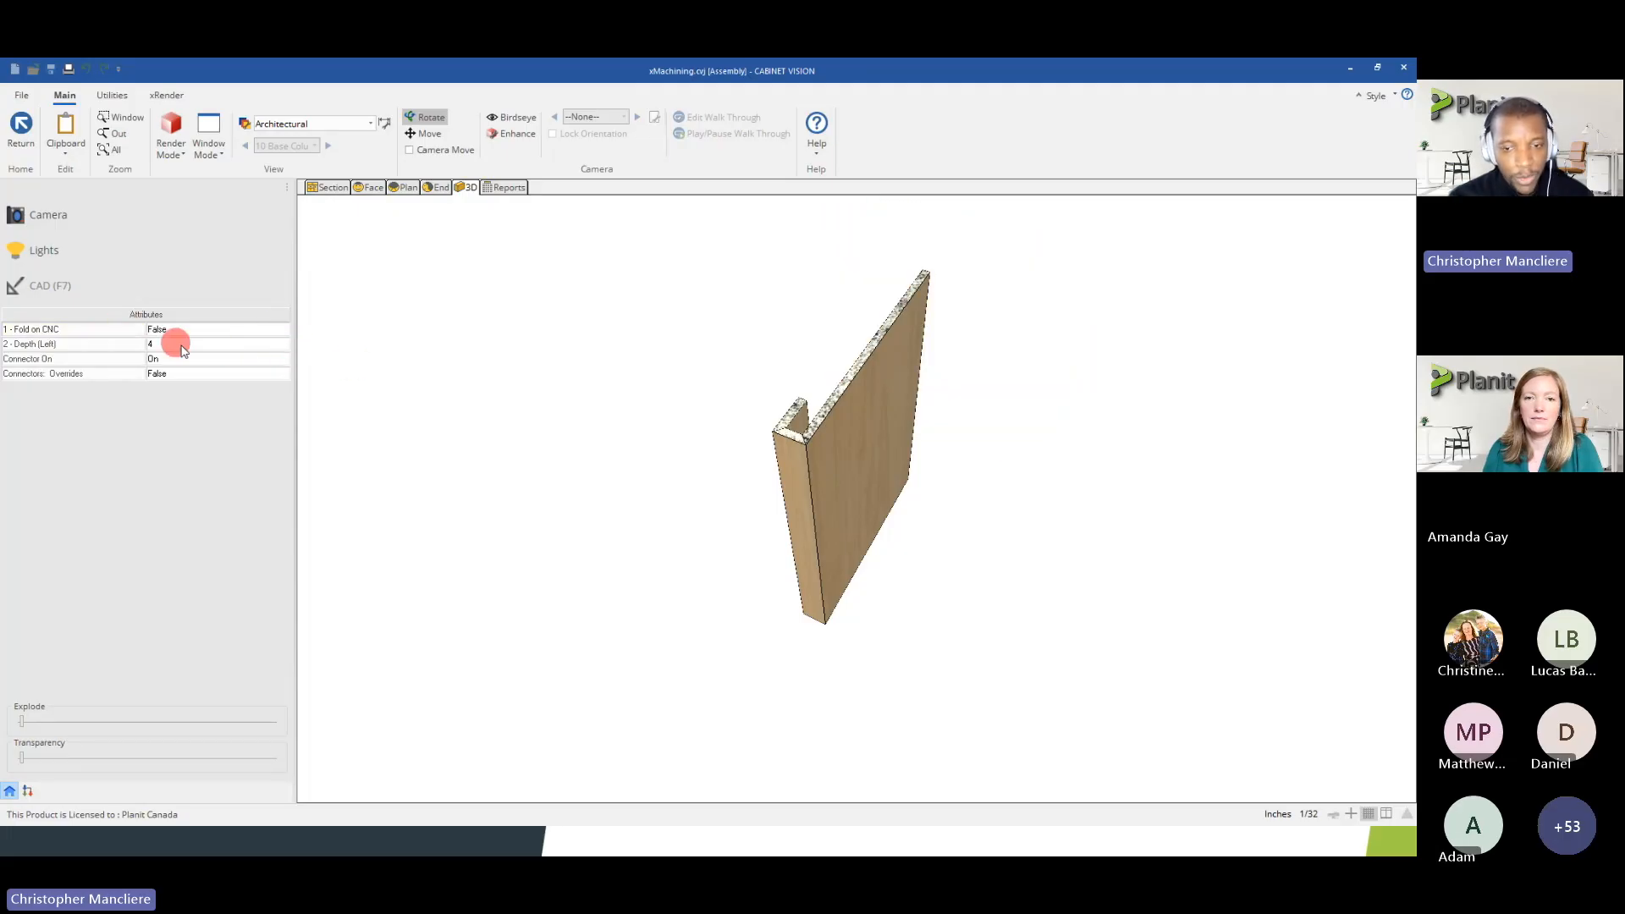
pyautogui.moveTo(827, 435); pyautogui.dragTo(879, 462)
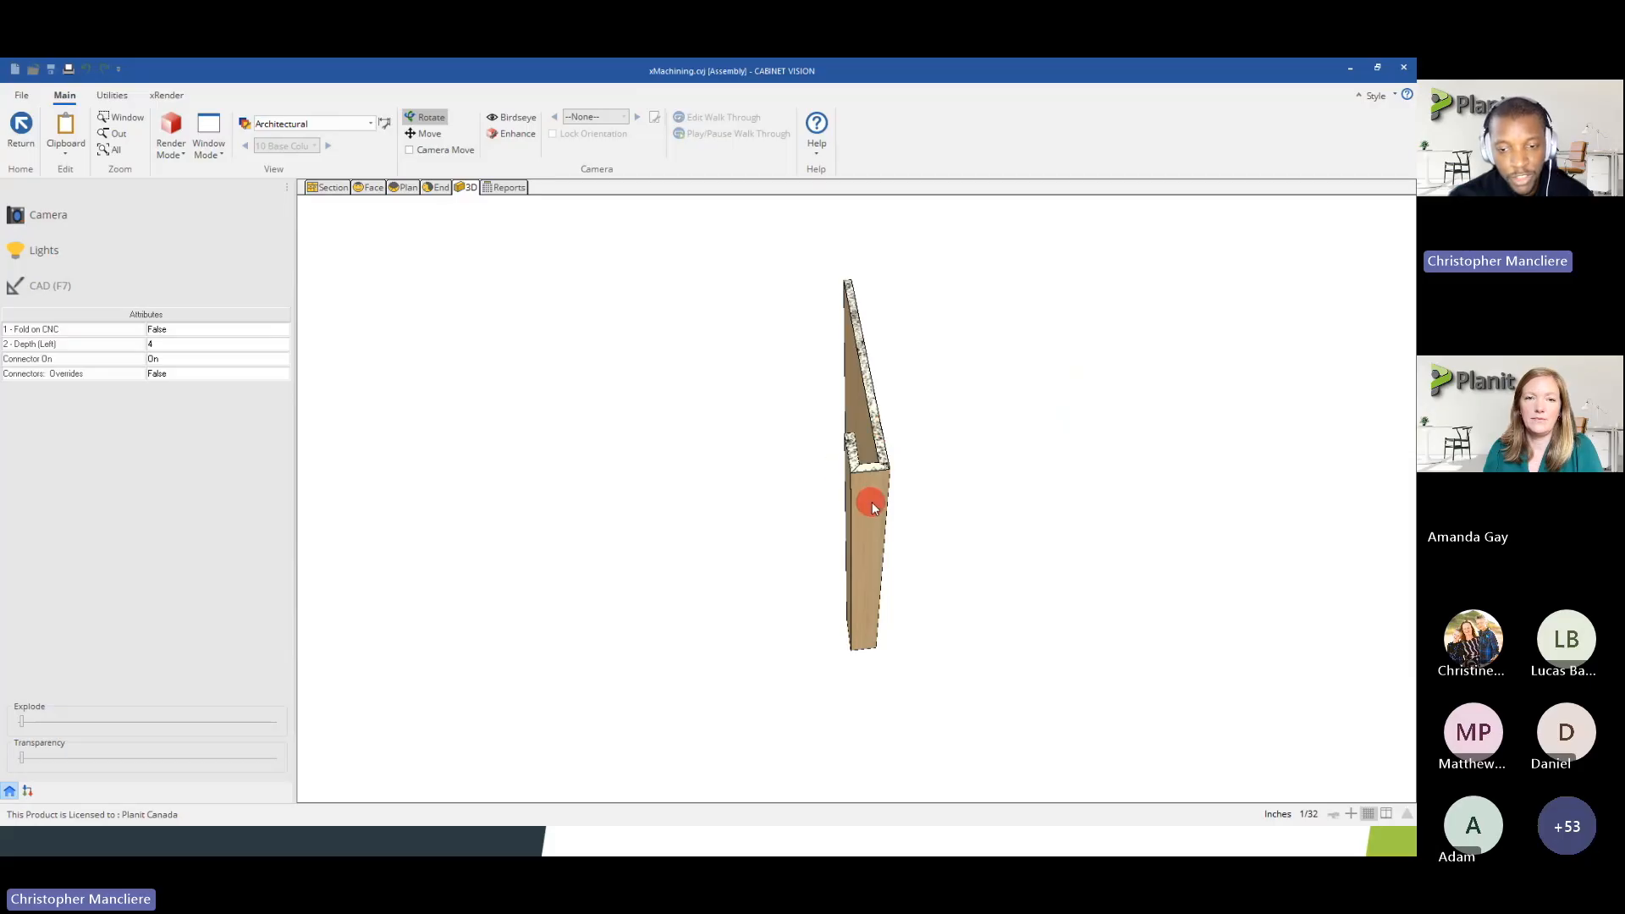
pyautogui.click(25, 138)
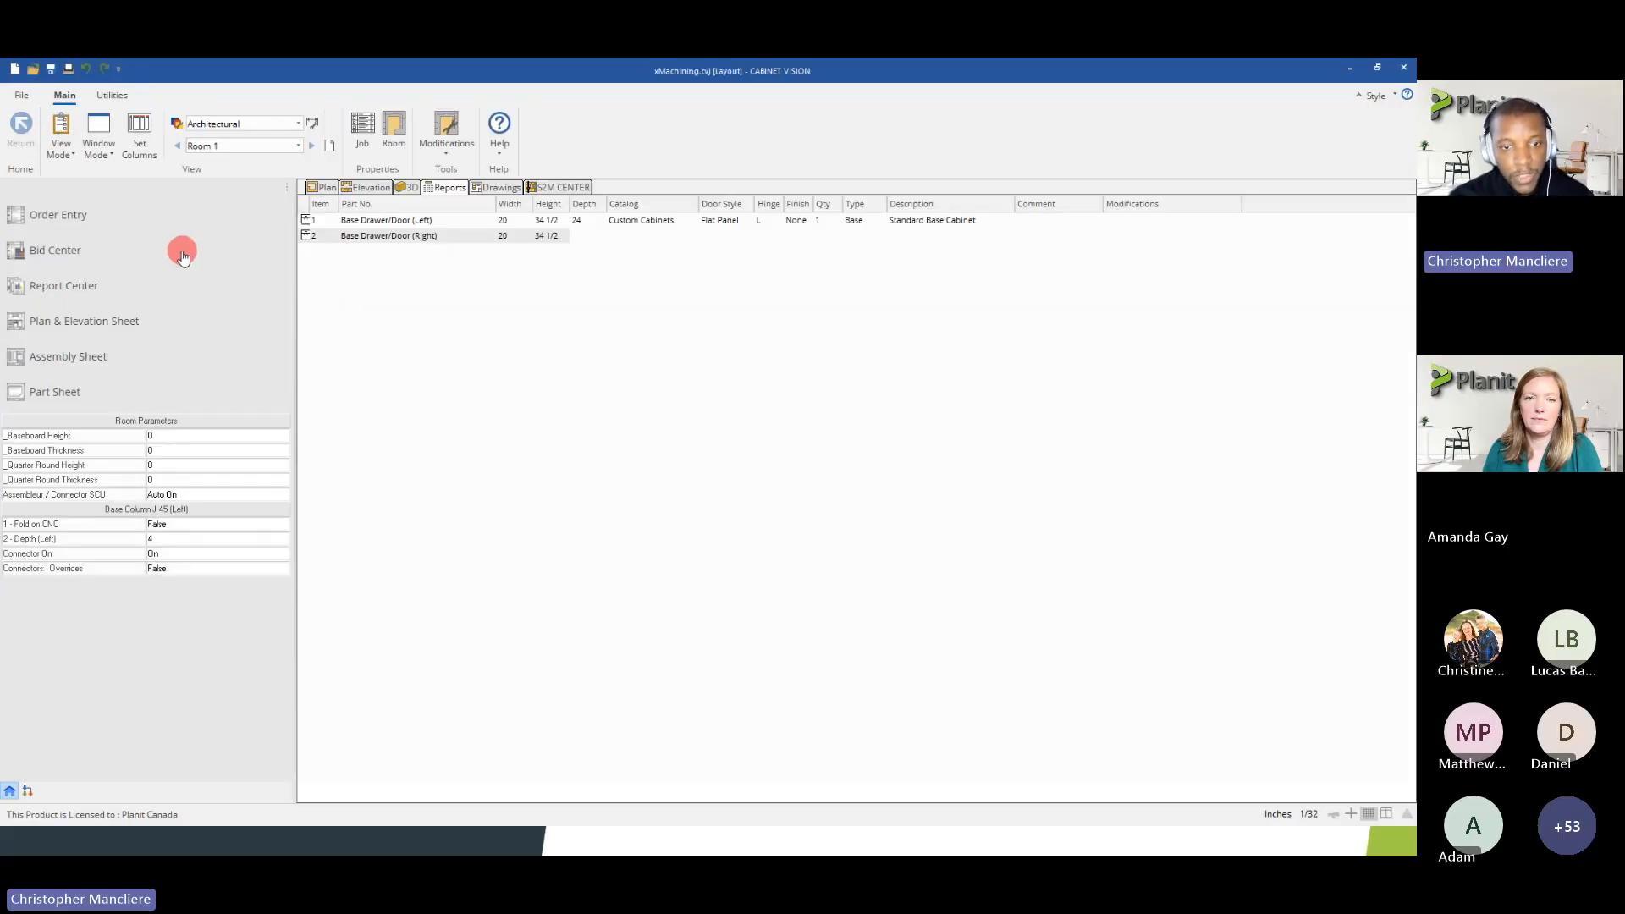
# Filter the S2M Center parts list to only the Base Column J 45 (Left) (#10) assembly
pyautogui.click(541, 188)
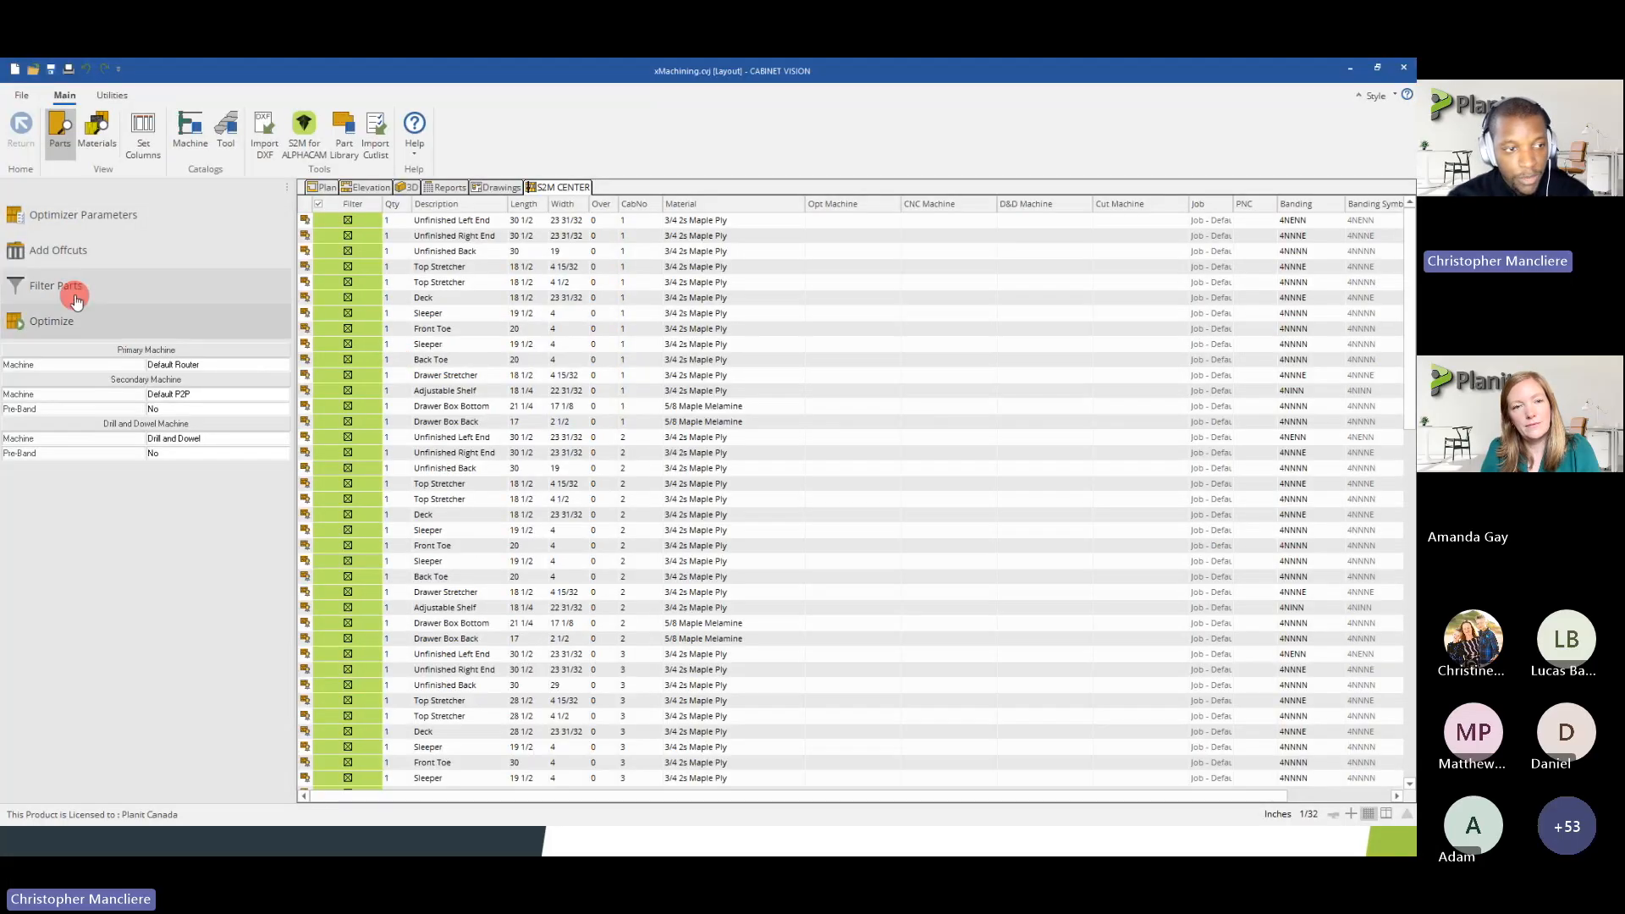
pyautogui.click(72, 288)
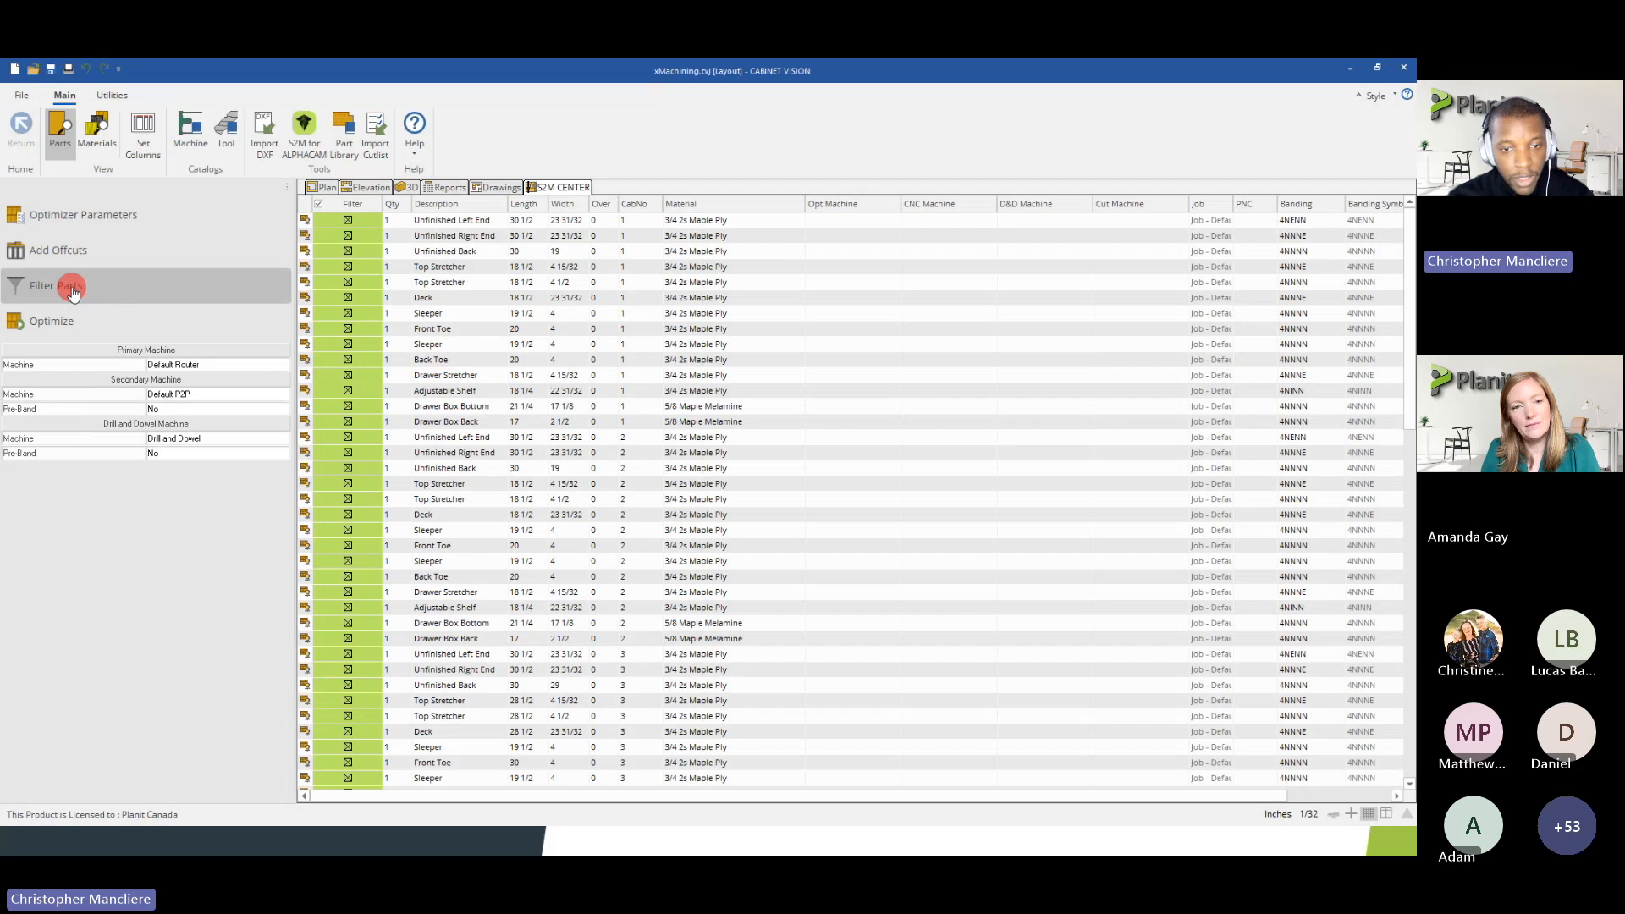
pyautogui.click(621, 311)
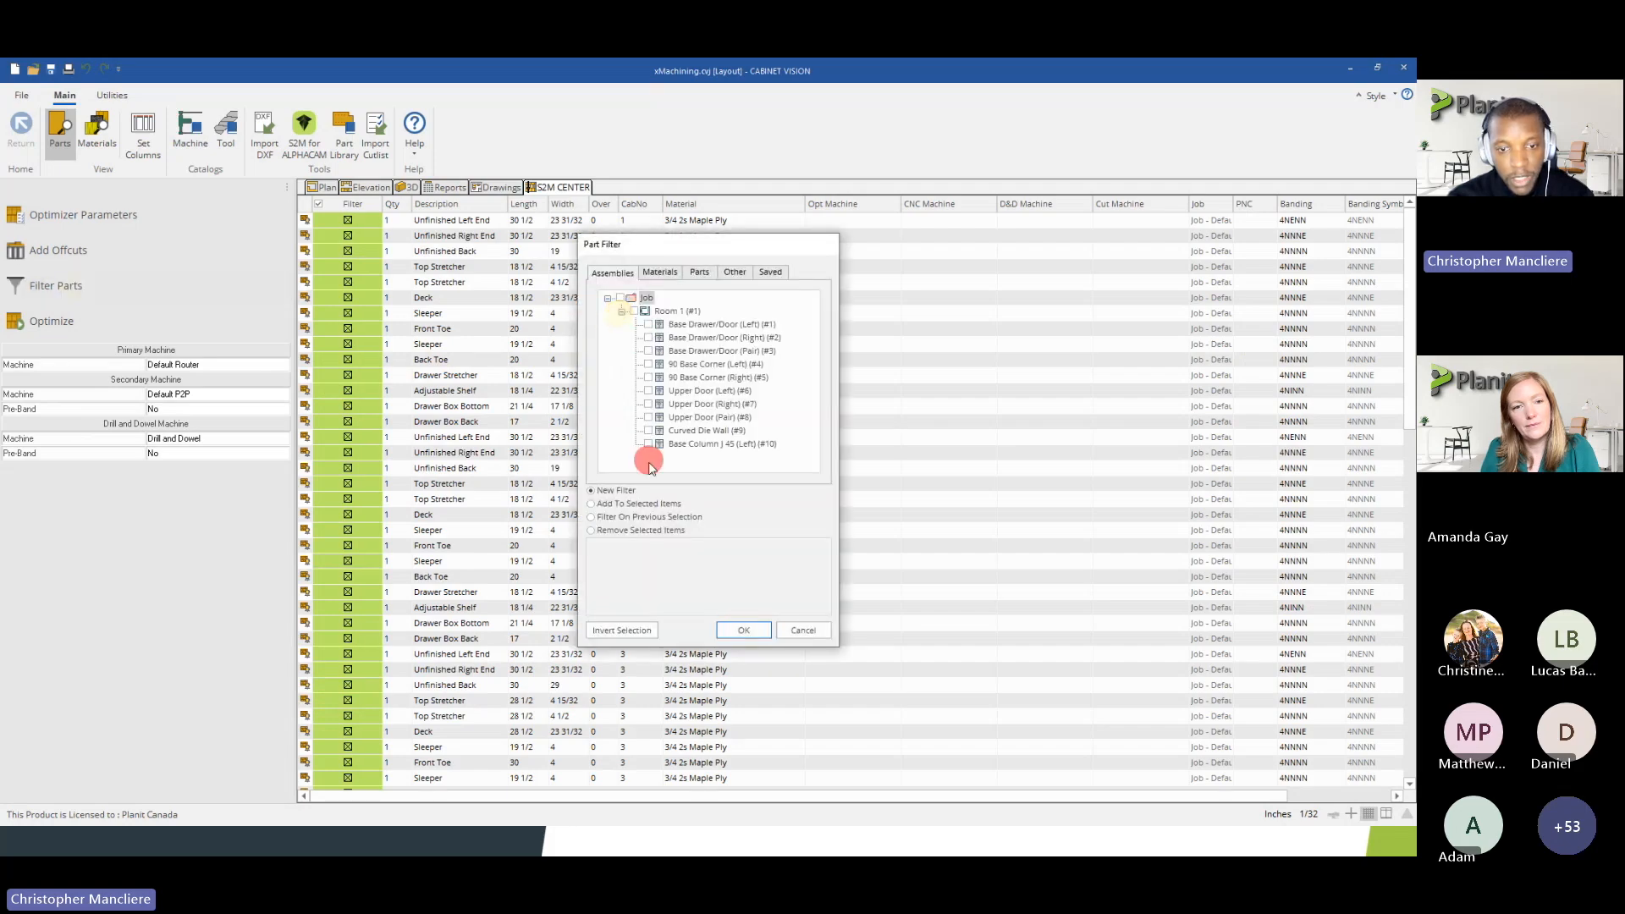
pyautogui.click(648, 443)
pyautogui.click(733, 633)
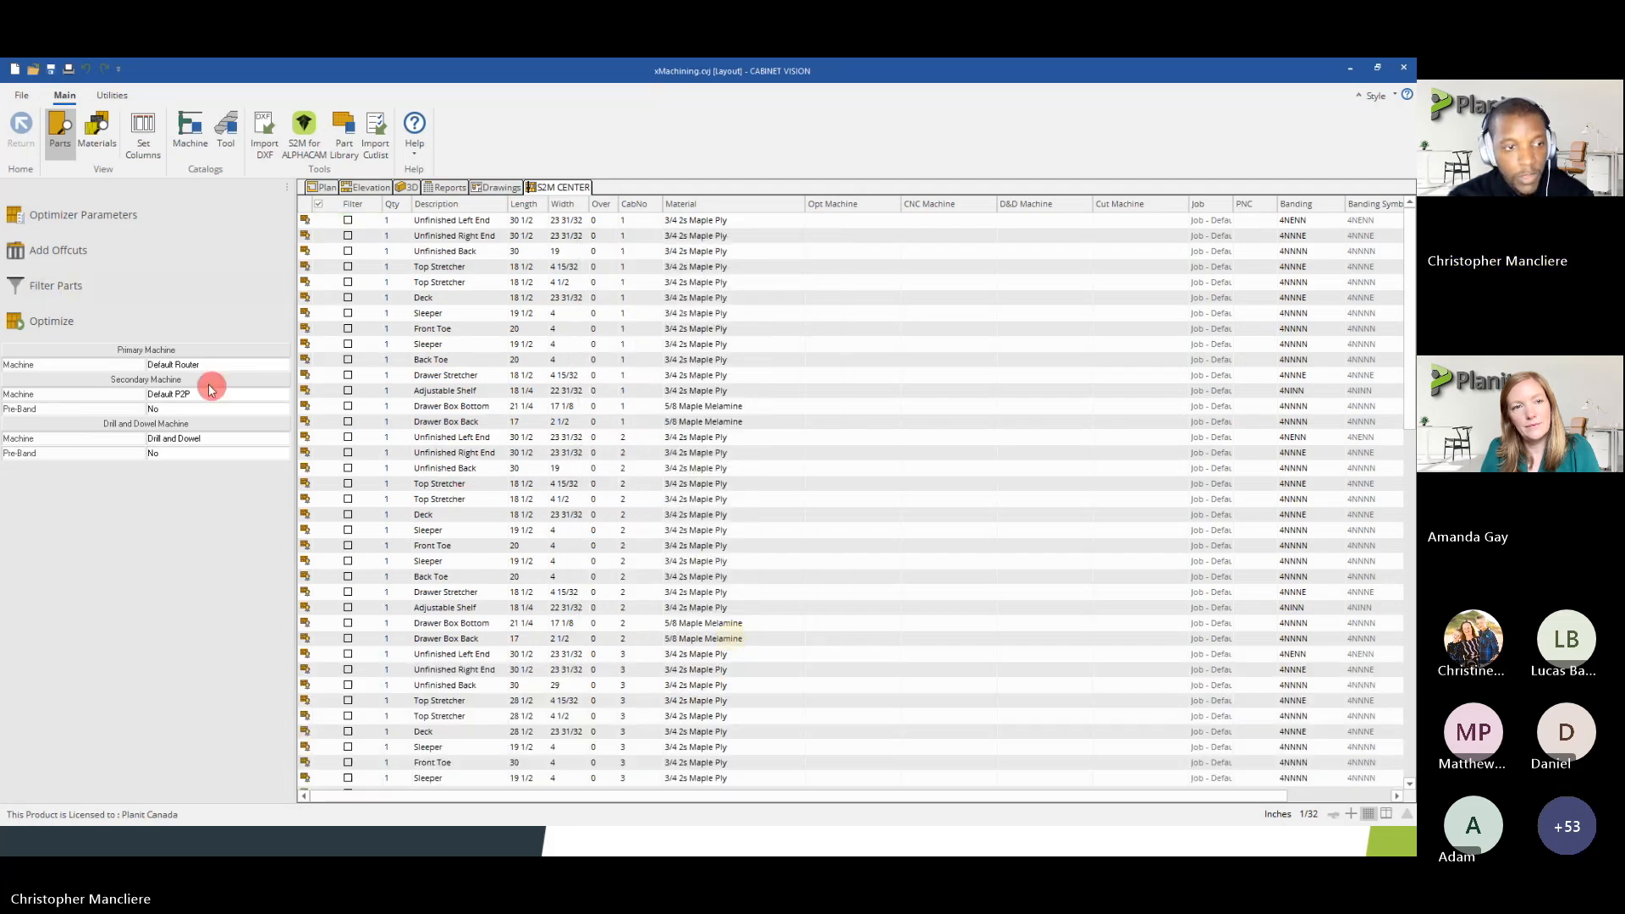
# Run the nest optimization on the filtered column parts and examine the 3/4 2s Maple Ply cut pattern
pyautogui.click(161, 330)
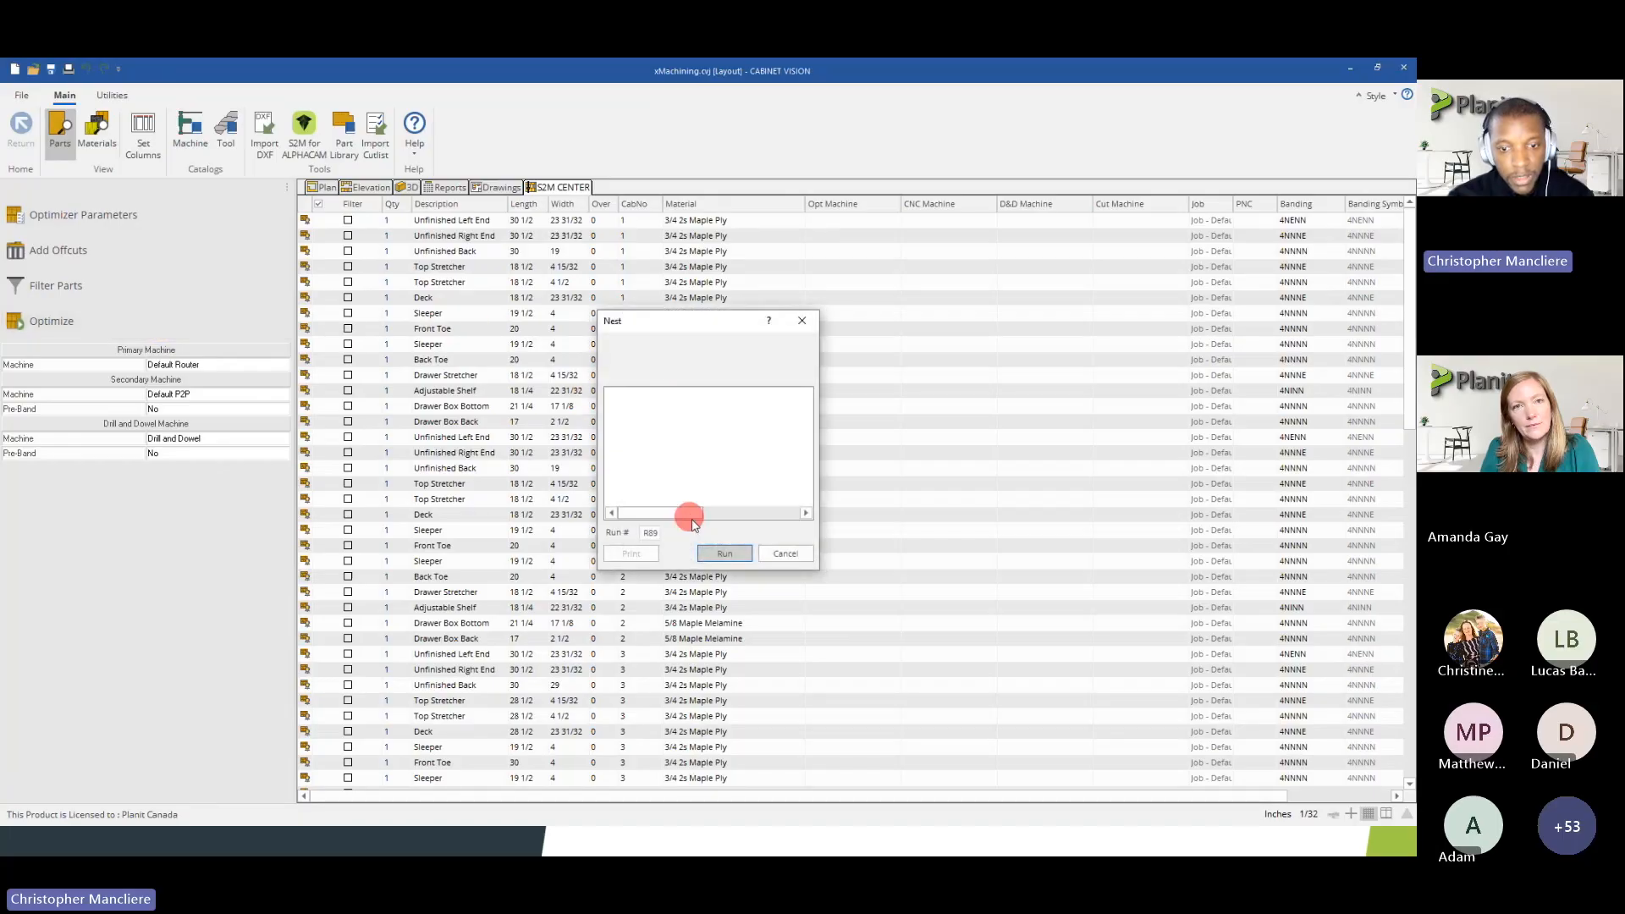
pyautogui.click(709, 553)
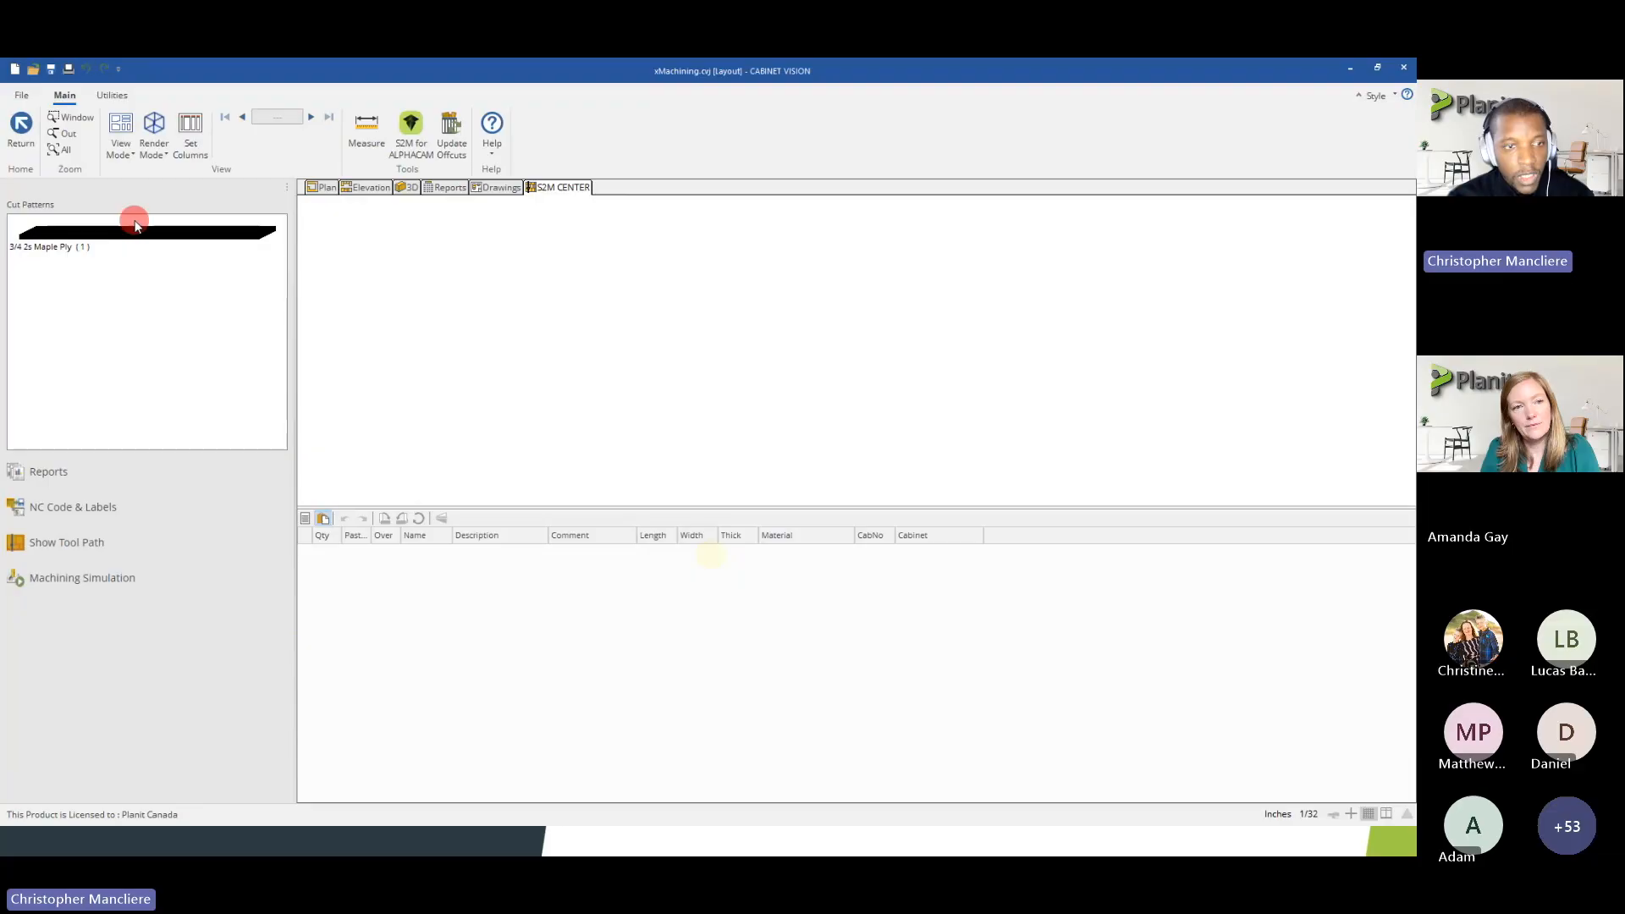
pyautogui.click(136, 225)
pyautogui.scroll(5, 846, 469)
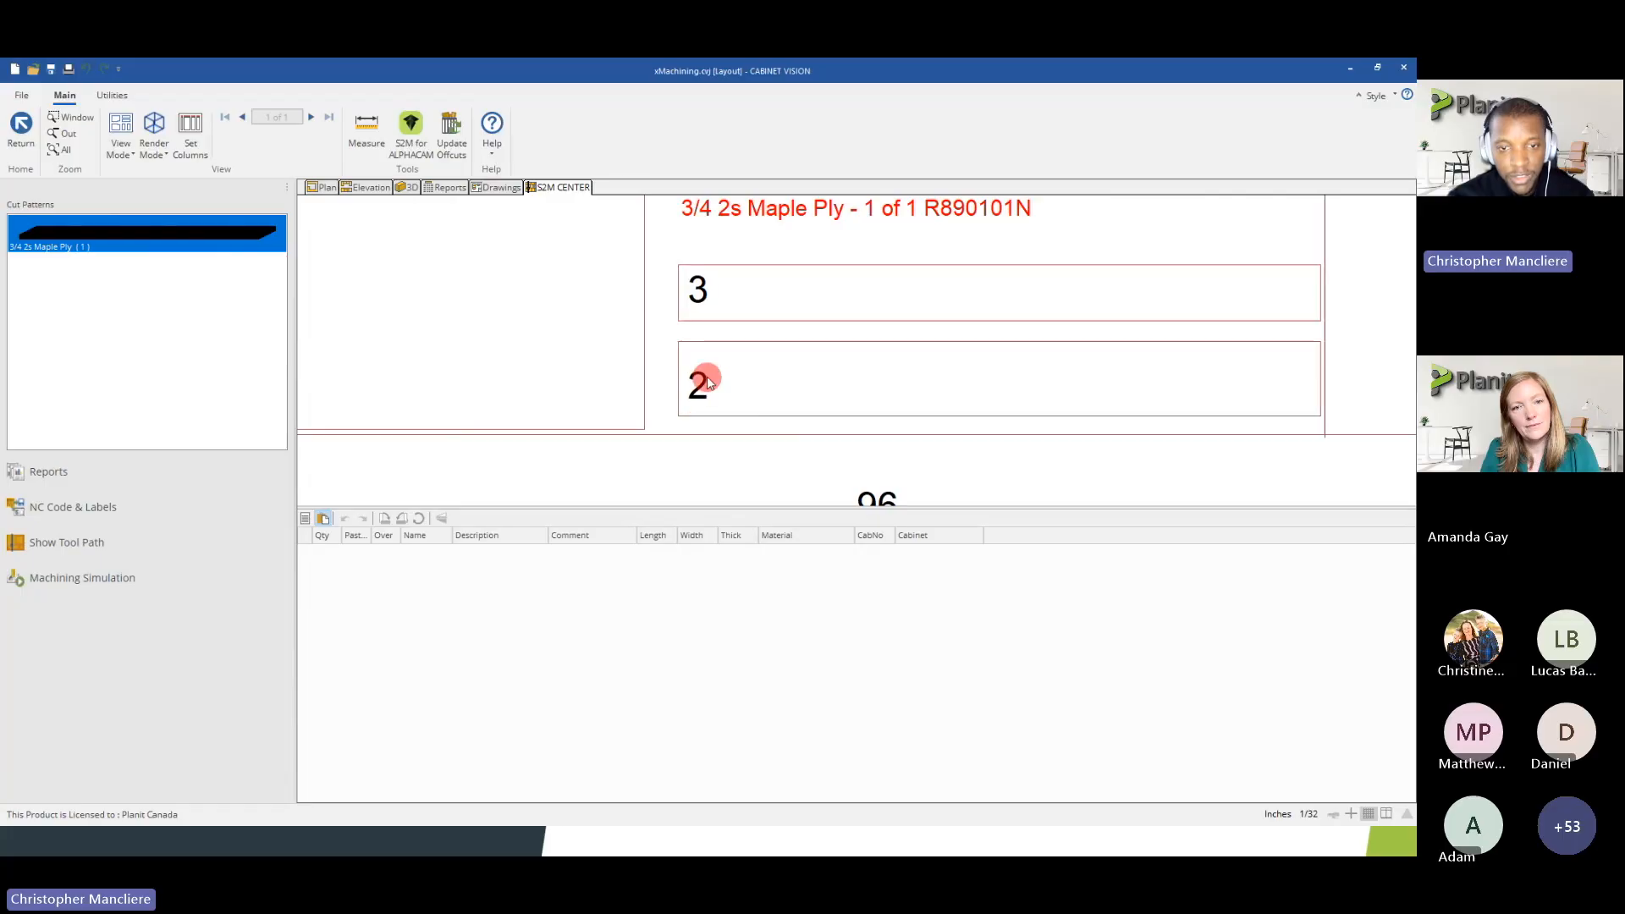
pyautogui.scroll(-5, 708, 376)
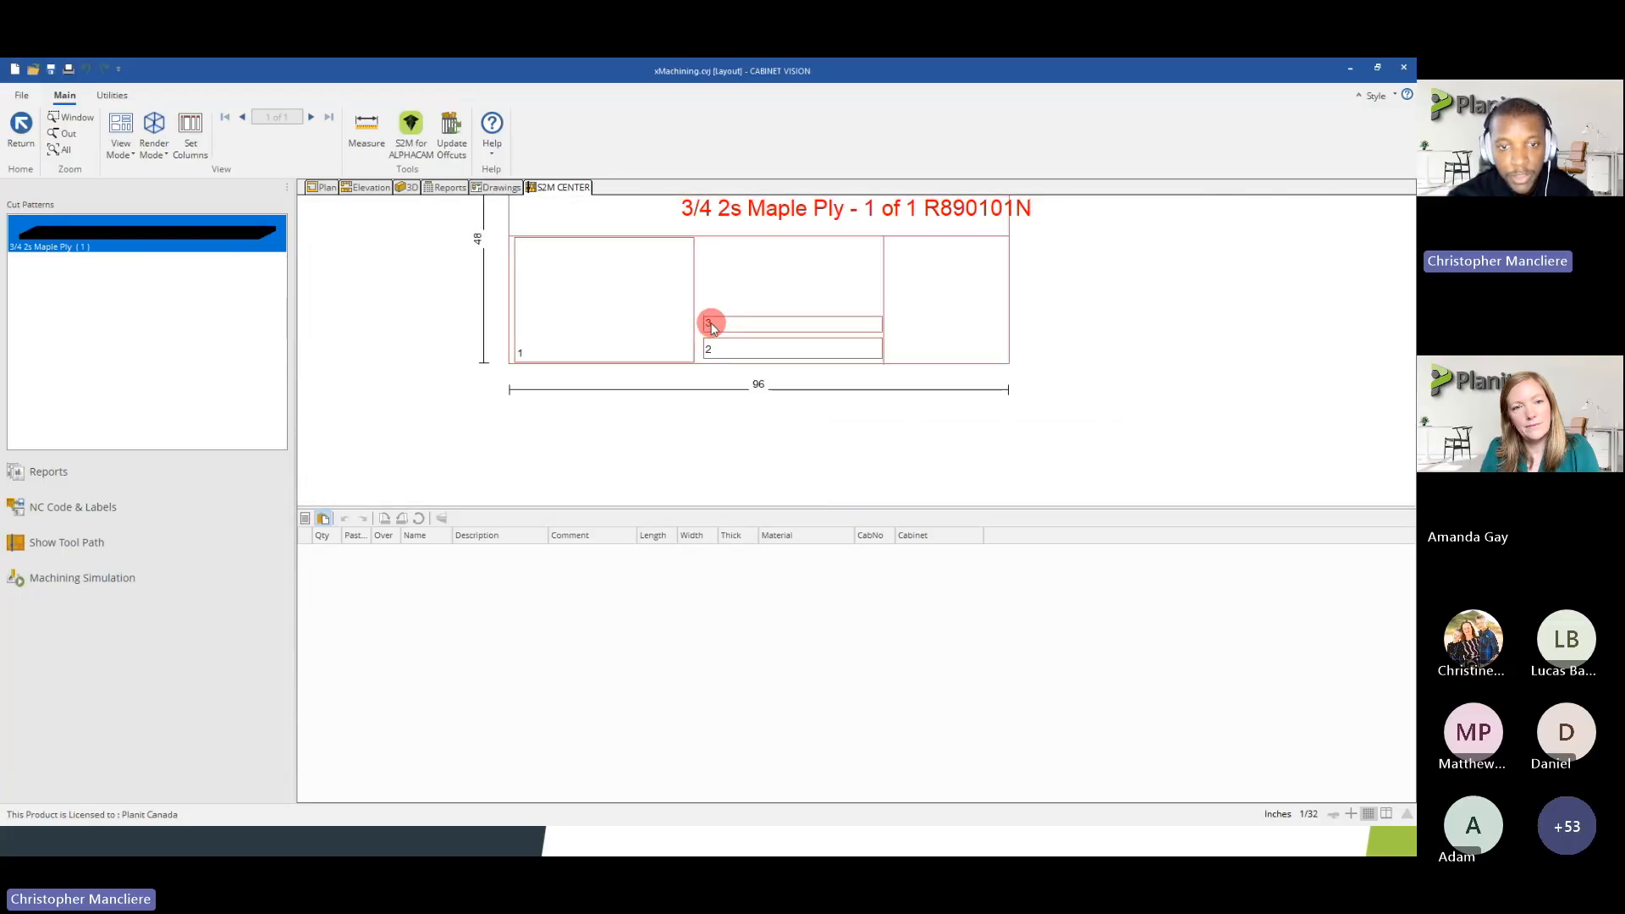
pyautogui.scroll(1, 718, 338)
pyautogui.scroll(-1, 718, 337)
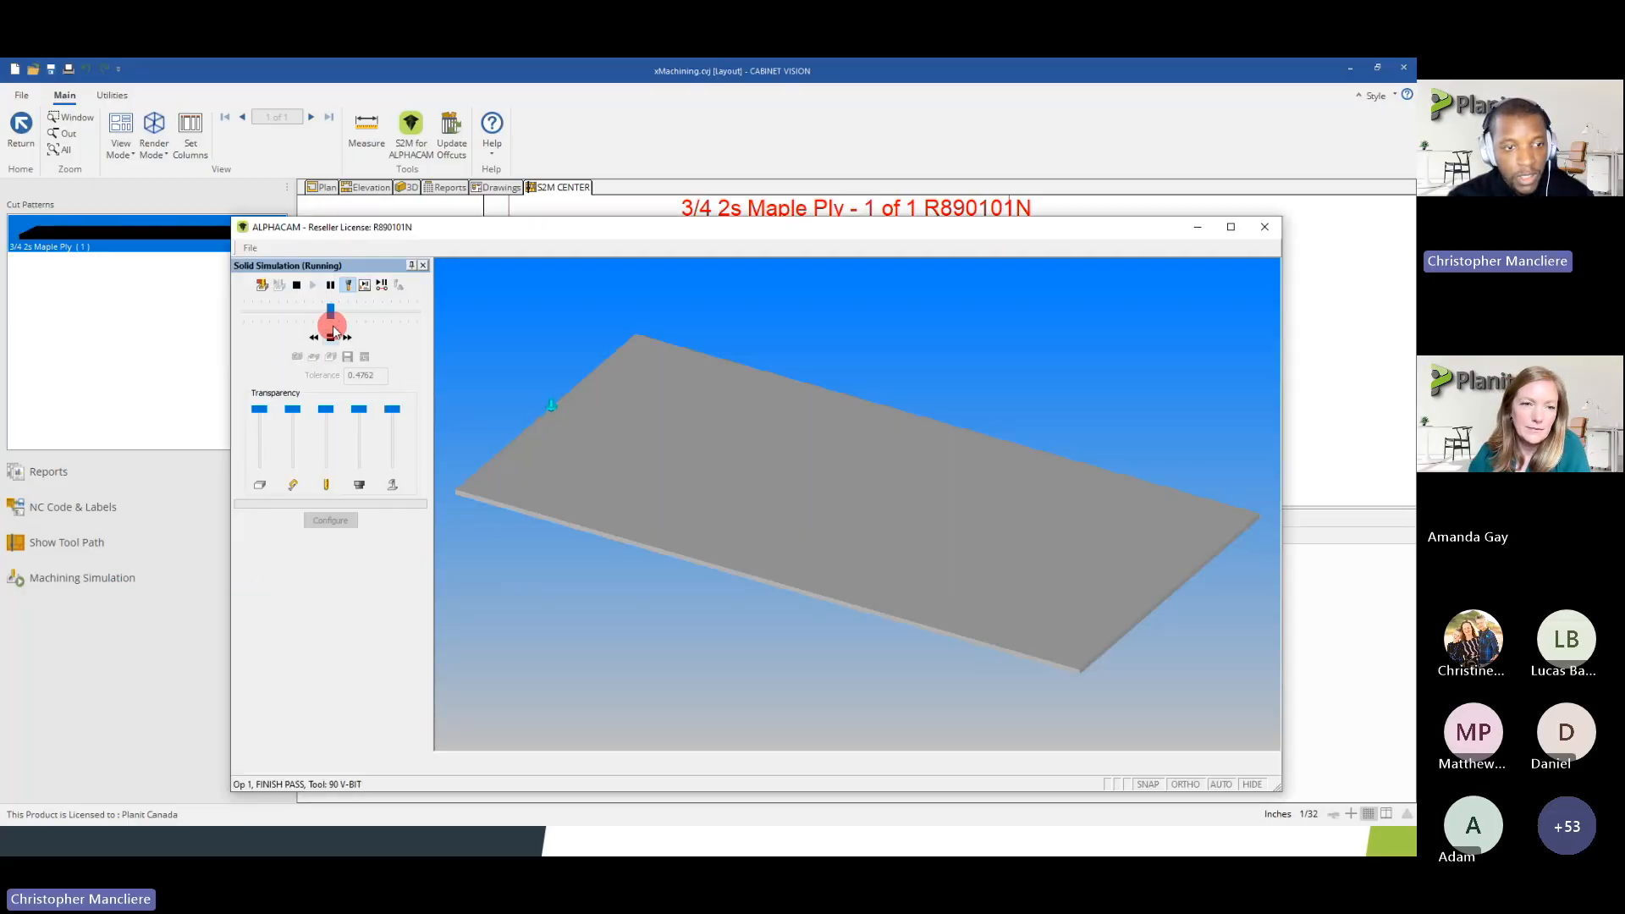
# Play the machining simulation of the Maple Ply sheet at a higher speed and watch the 90 V-Bit and compression passes
pyautogui.moveTo(331, 321); pyautogui.dragTo(400, 322)
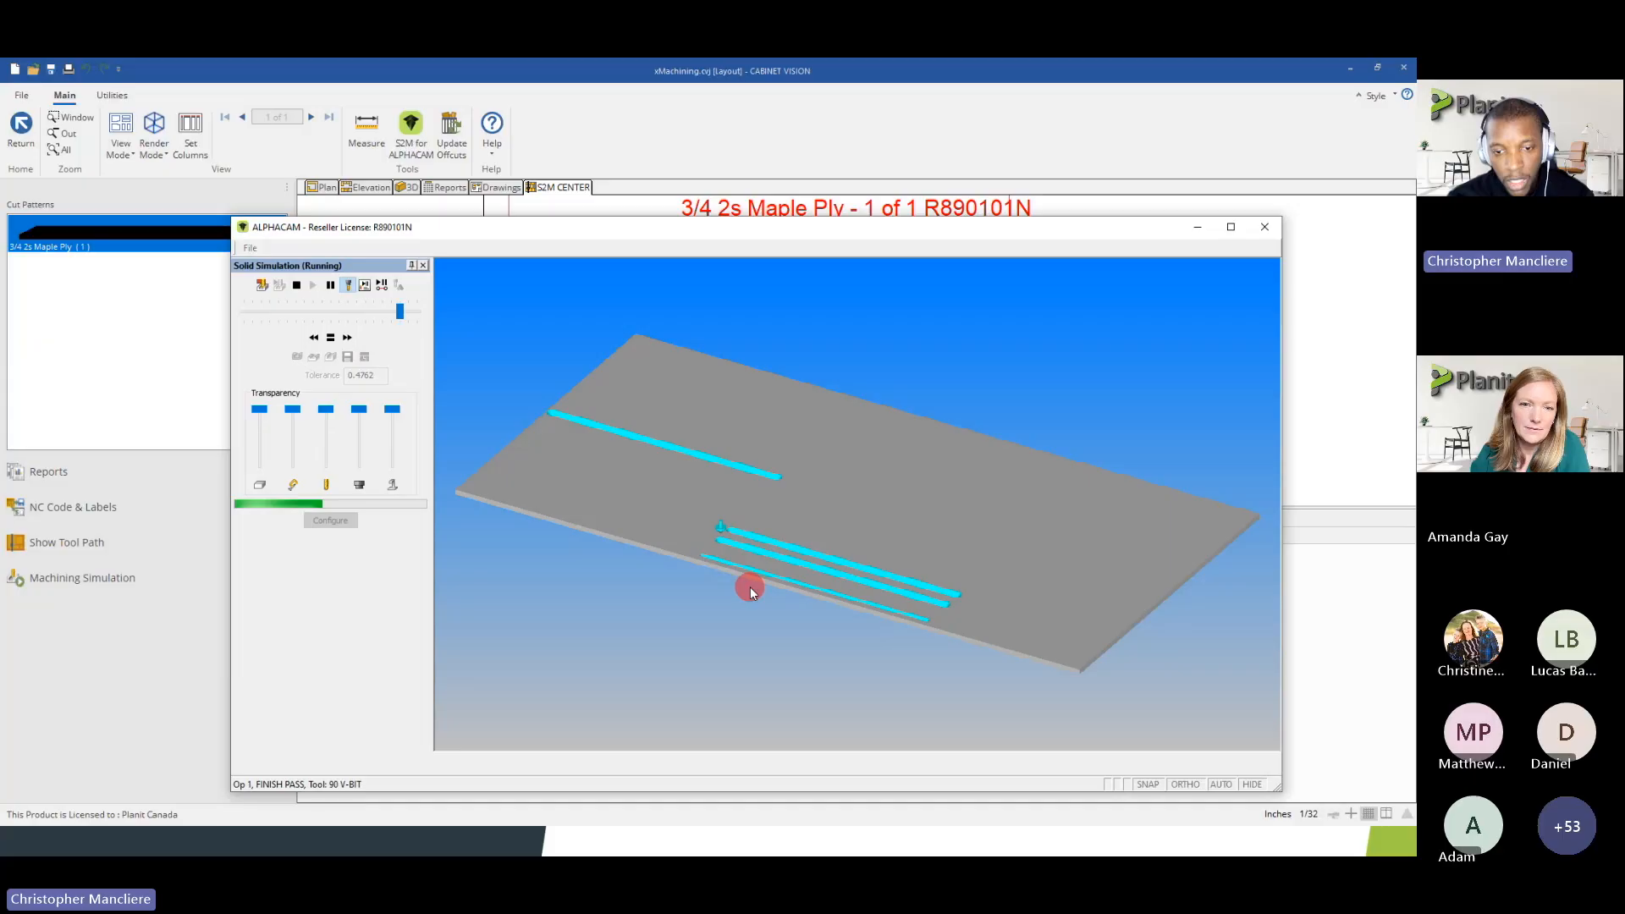
pyautogui.scroll(3, 750, 582)
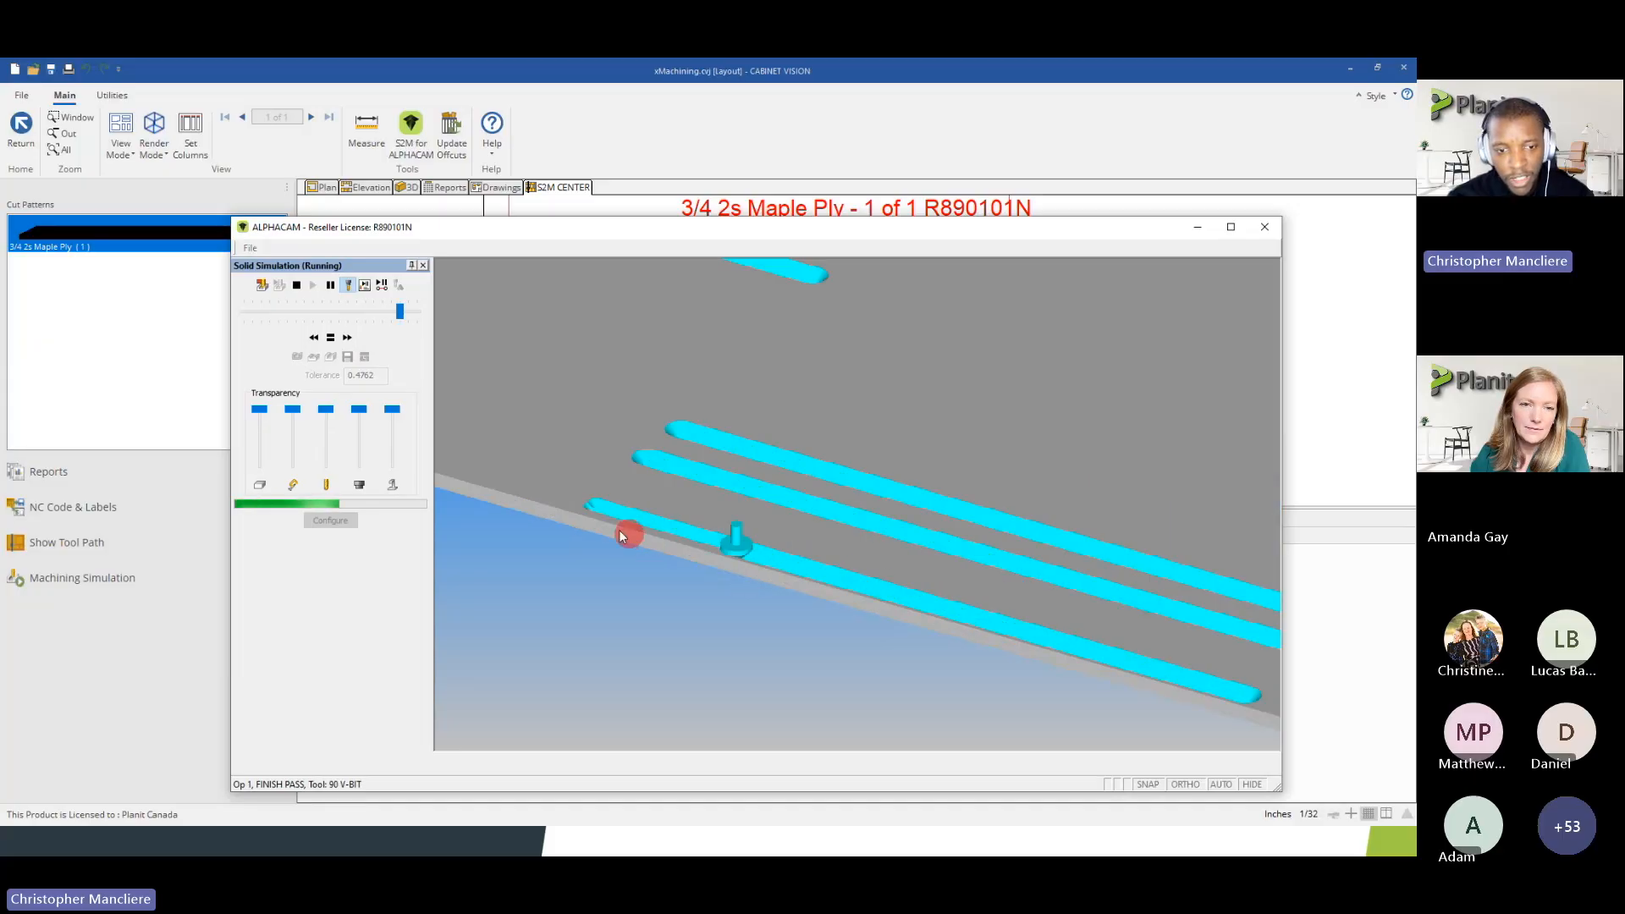
pyautogui.scroll(-3, 592, 514)
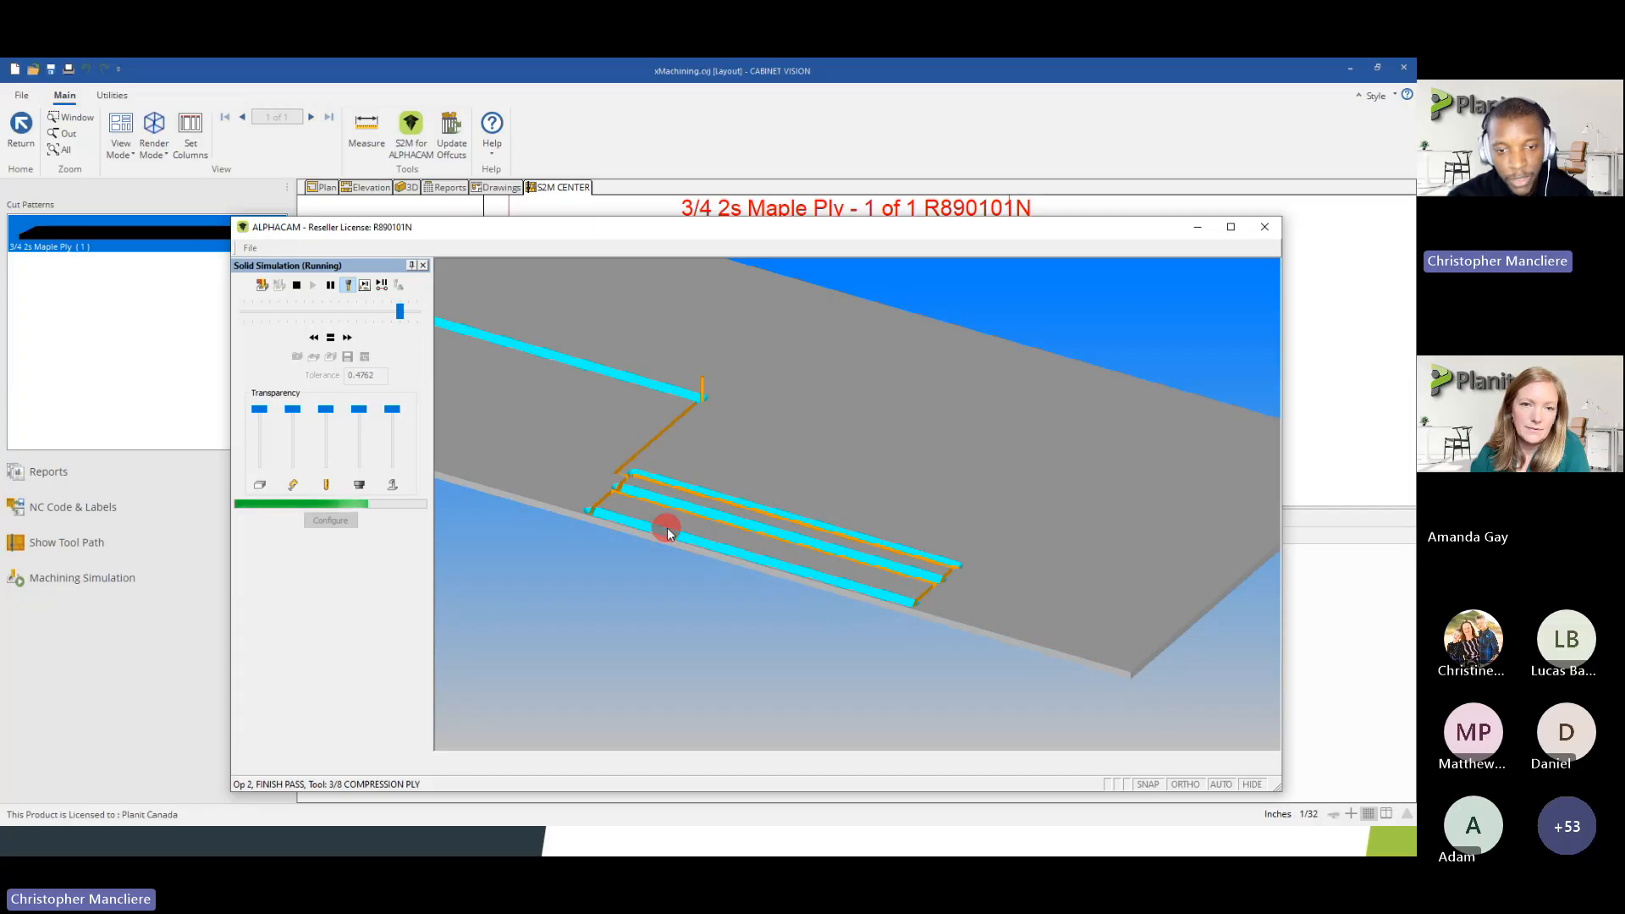
pyautogui.scroll(-2, 665, 532)
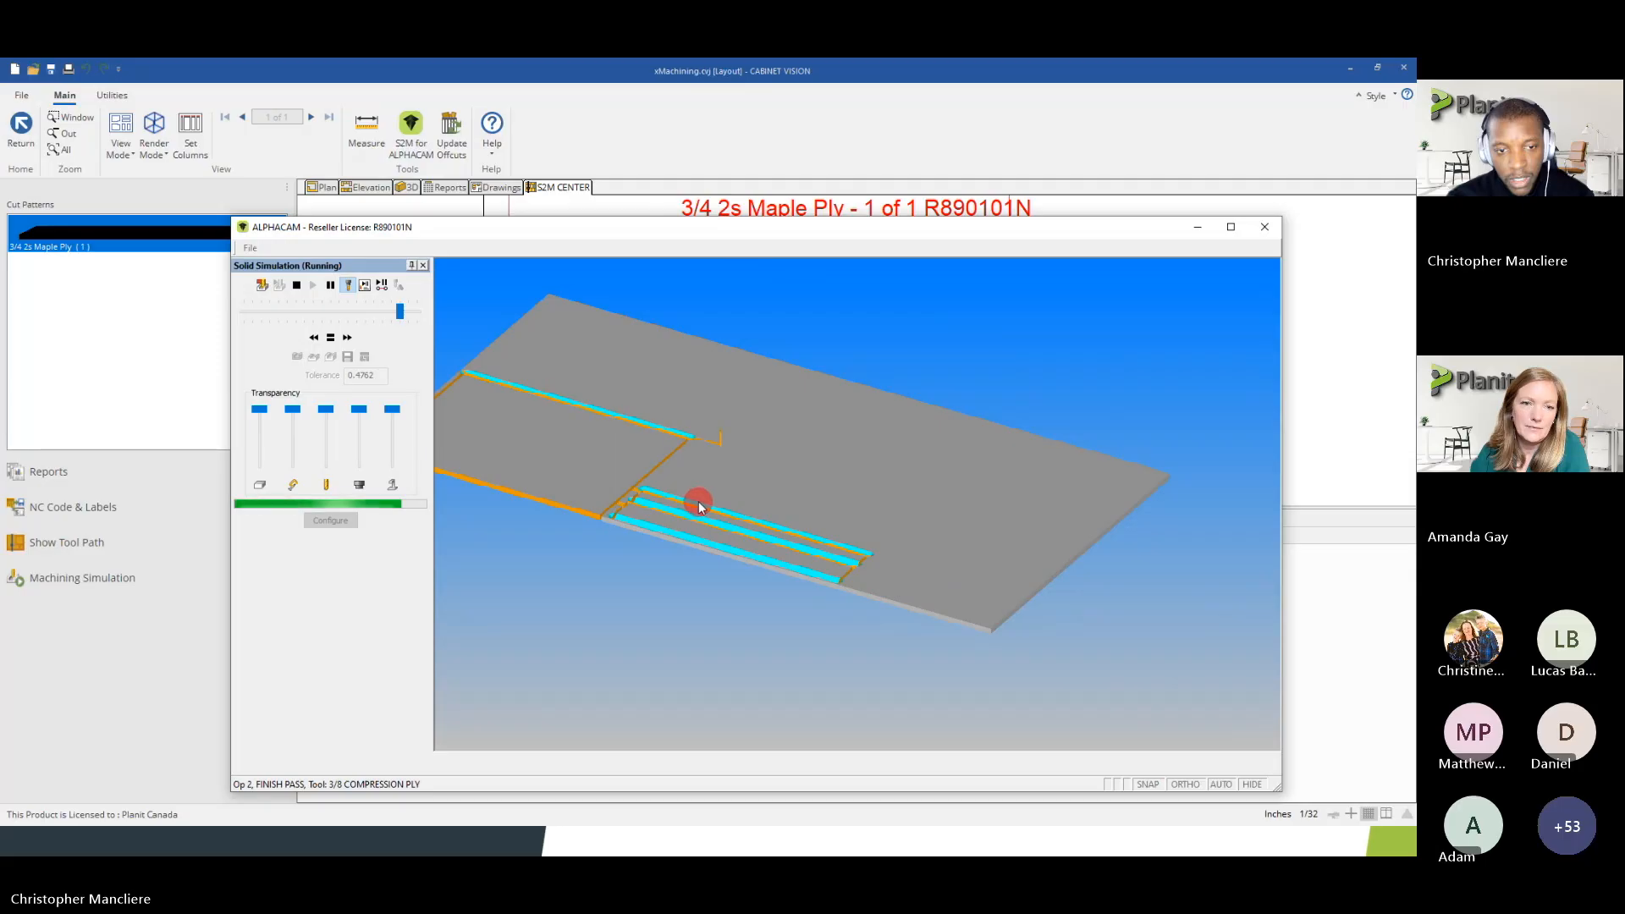
# Examine the finished solid simulation up close, checking the V-bit miter cuts and the gaps at both ends of the column strips
pyautogui.moveTo(693, 501); pyautogui.dragTo(657, 646, button='middle')
pyautogui.scroll(5, 648, 481)
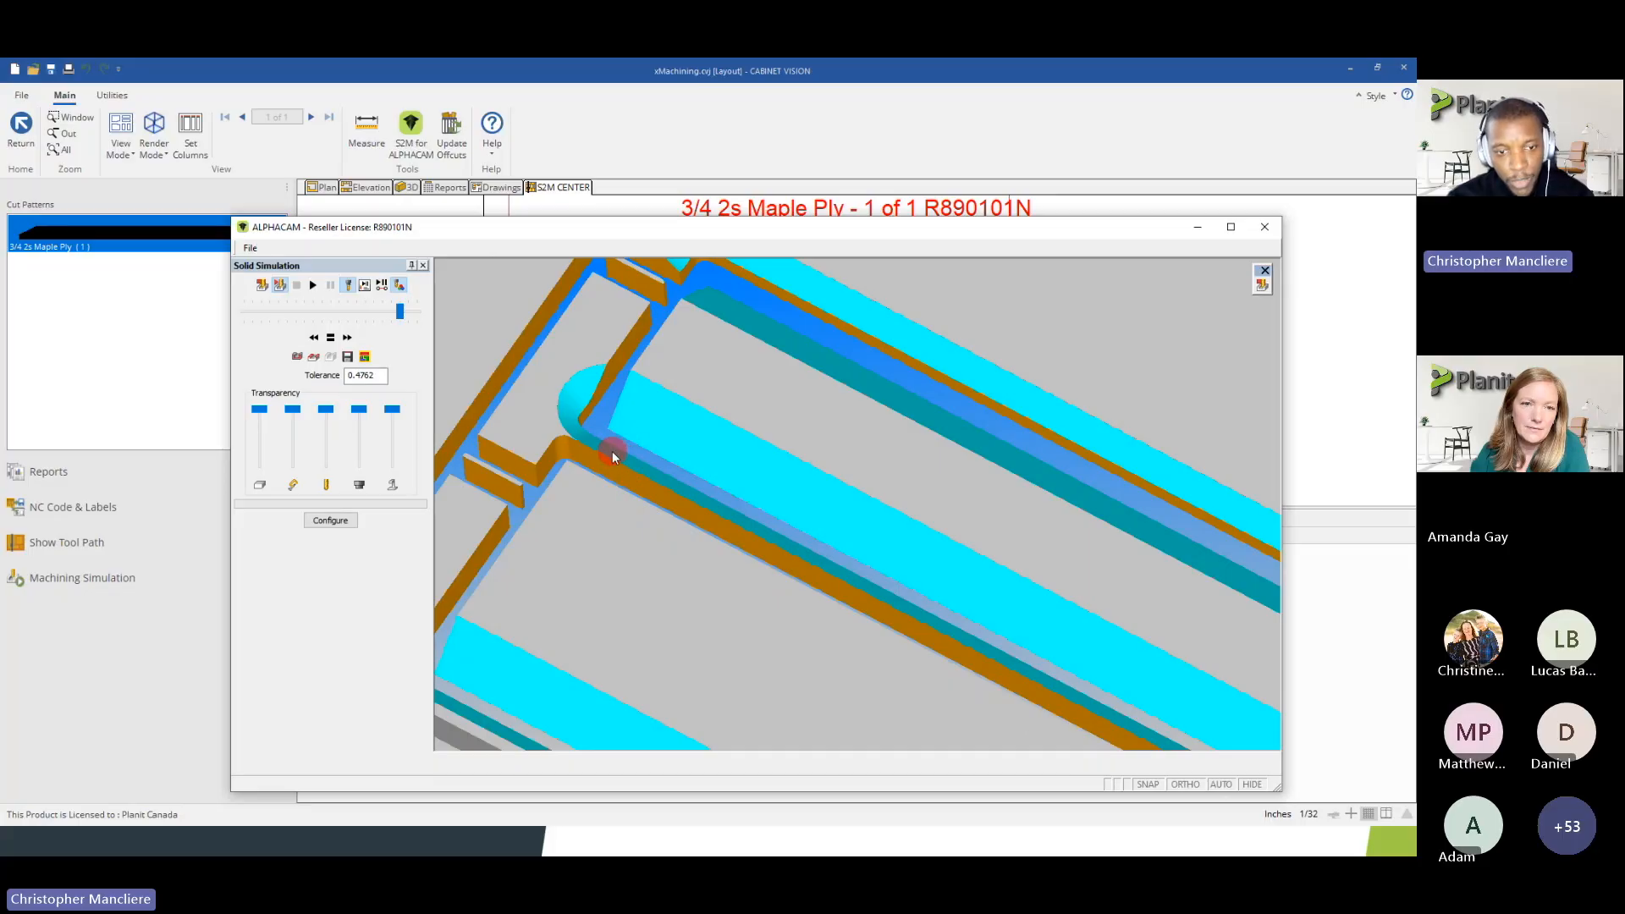
pyautogui.scroll(3, 601, 457)
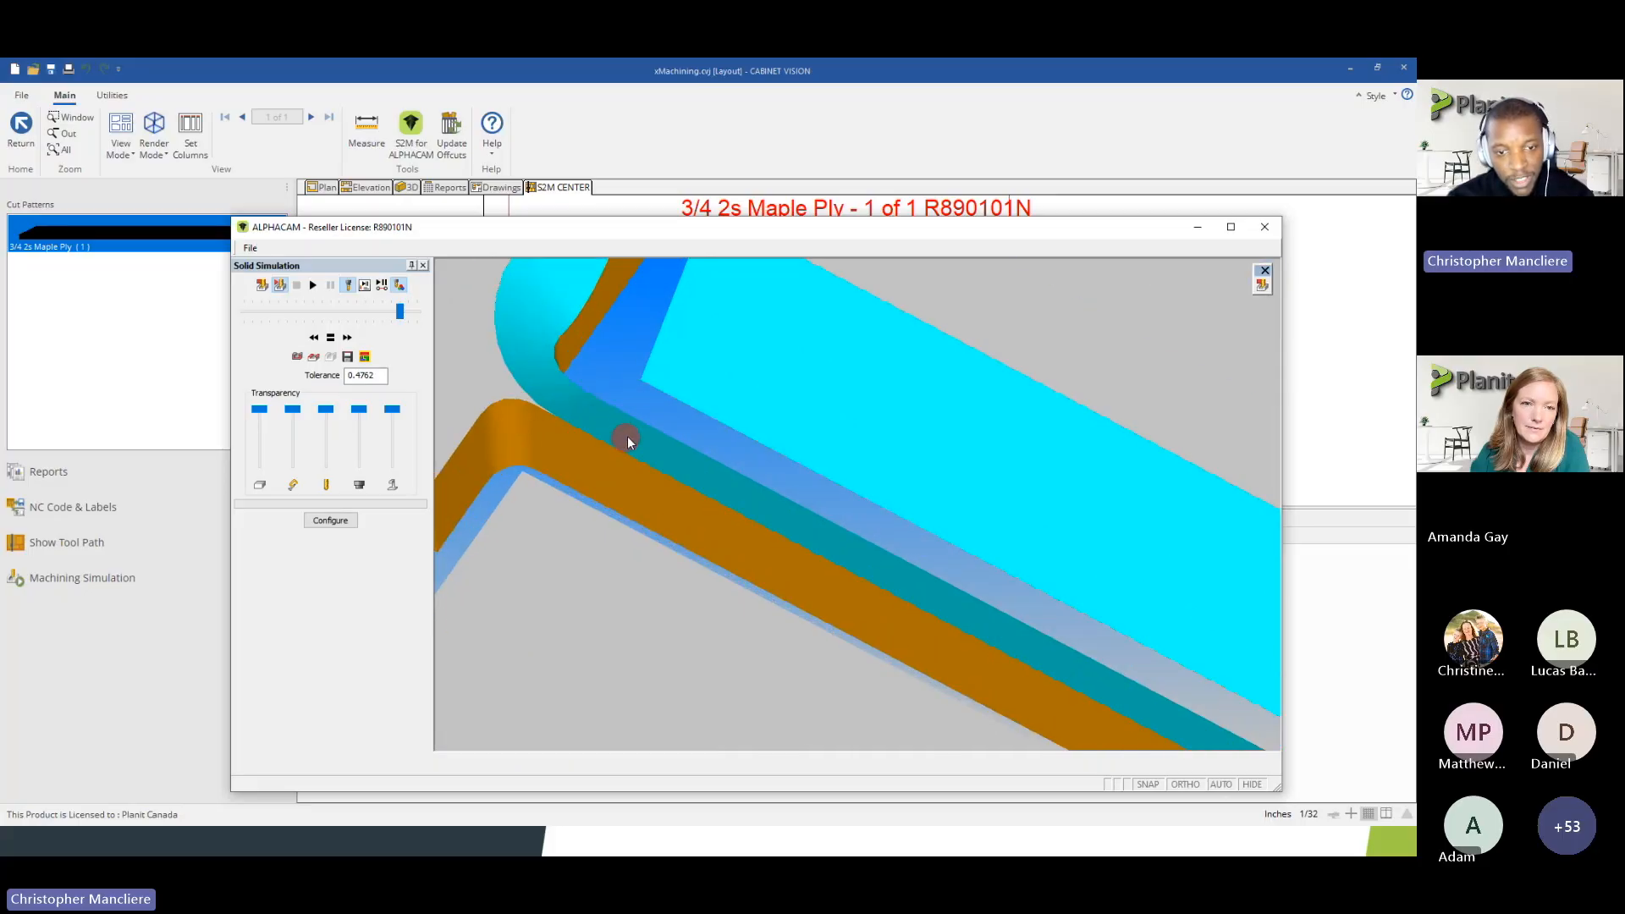
pyautogui.scroll(-5, 632, 443)
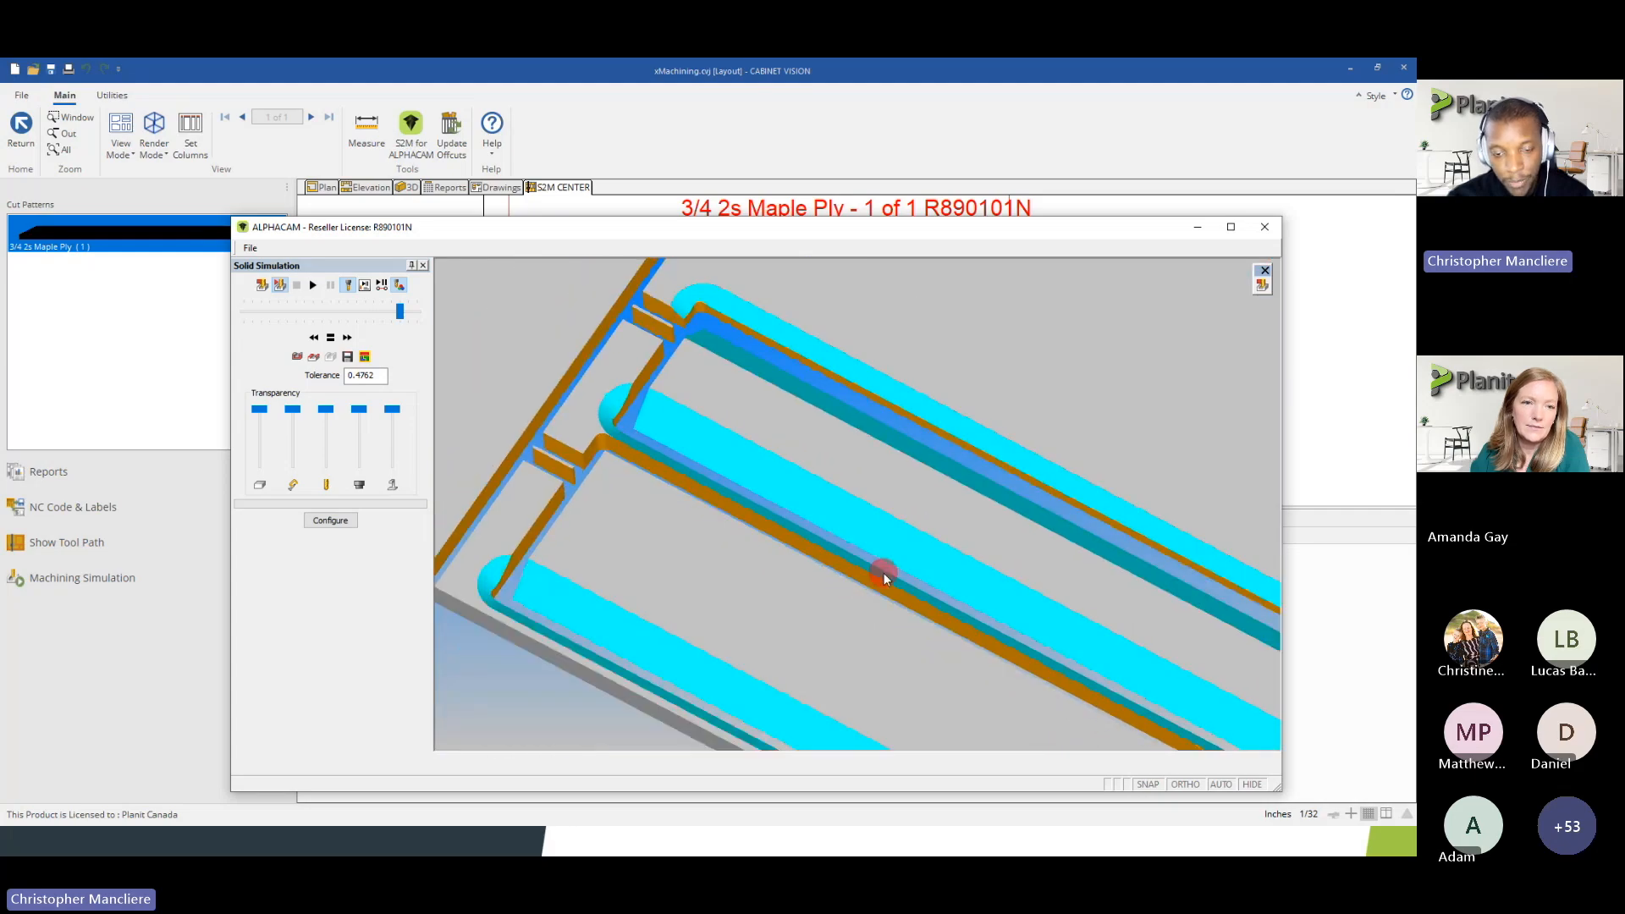
pyautogui.scroll(-4, 882, 572)
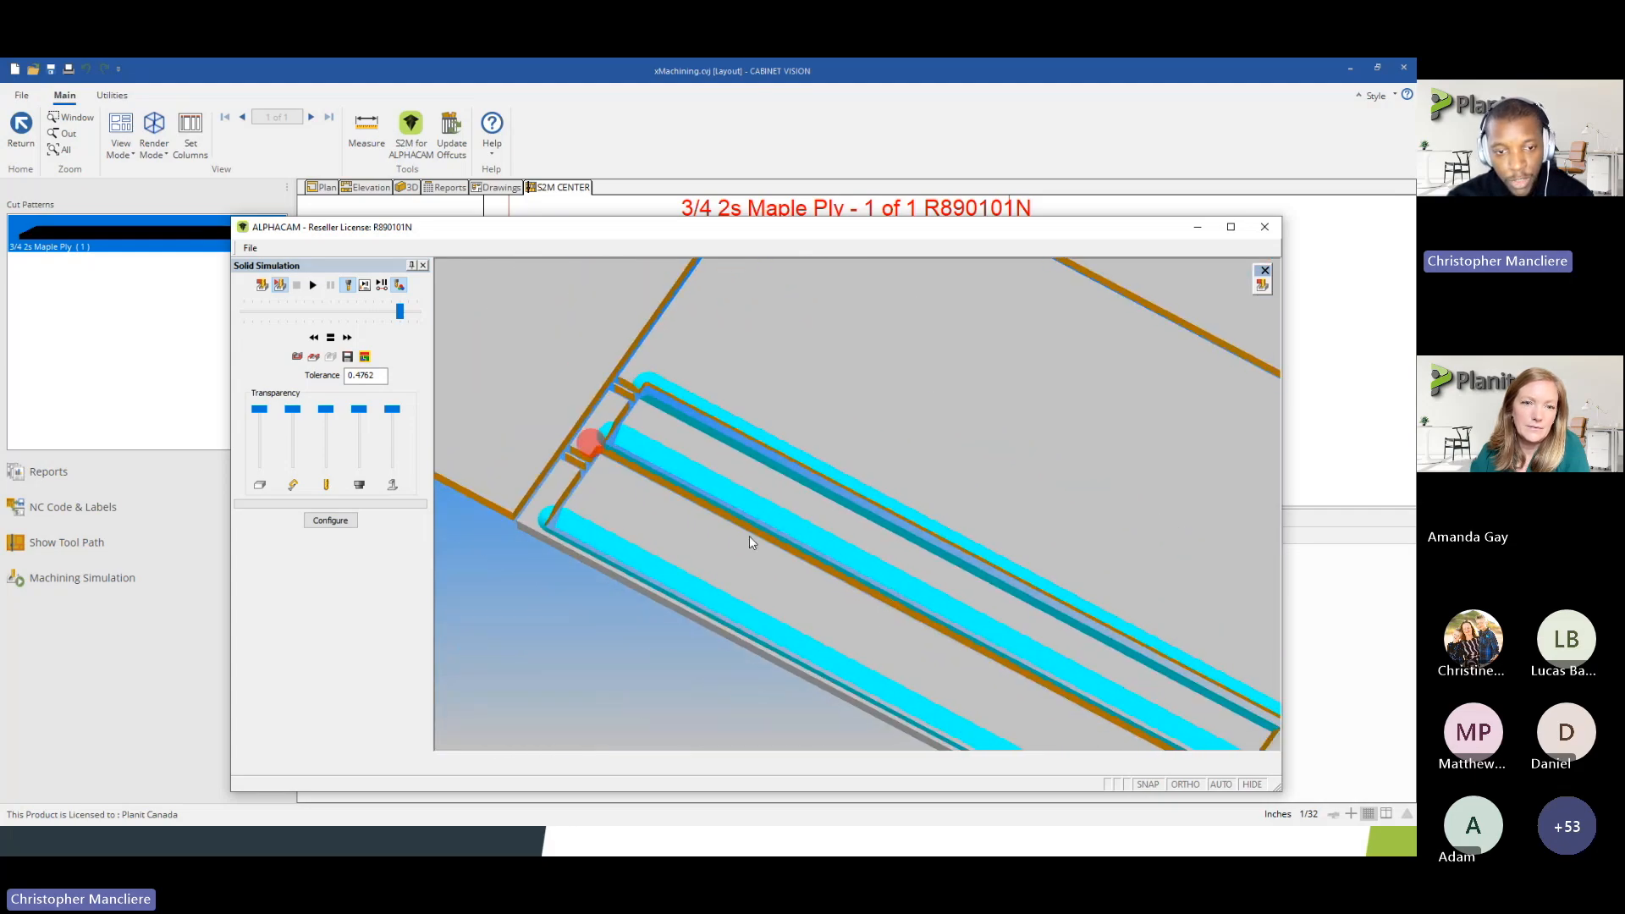
pyautogui.scroll(4, 577, 347)
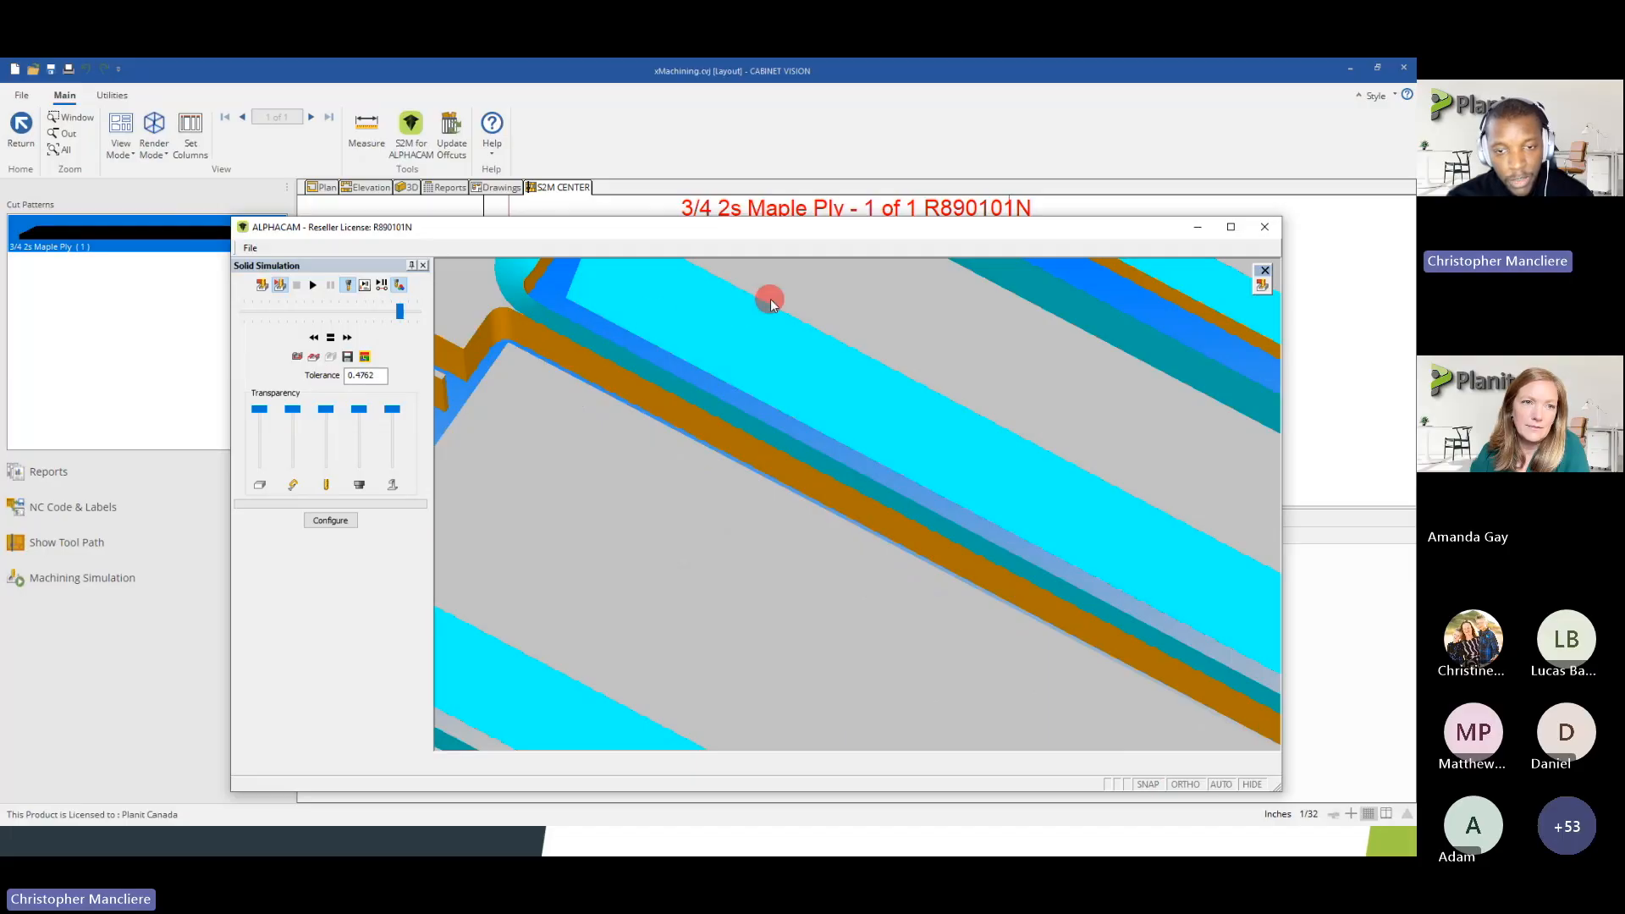
pyautogui.scroll(-4, 557, 385)
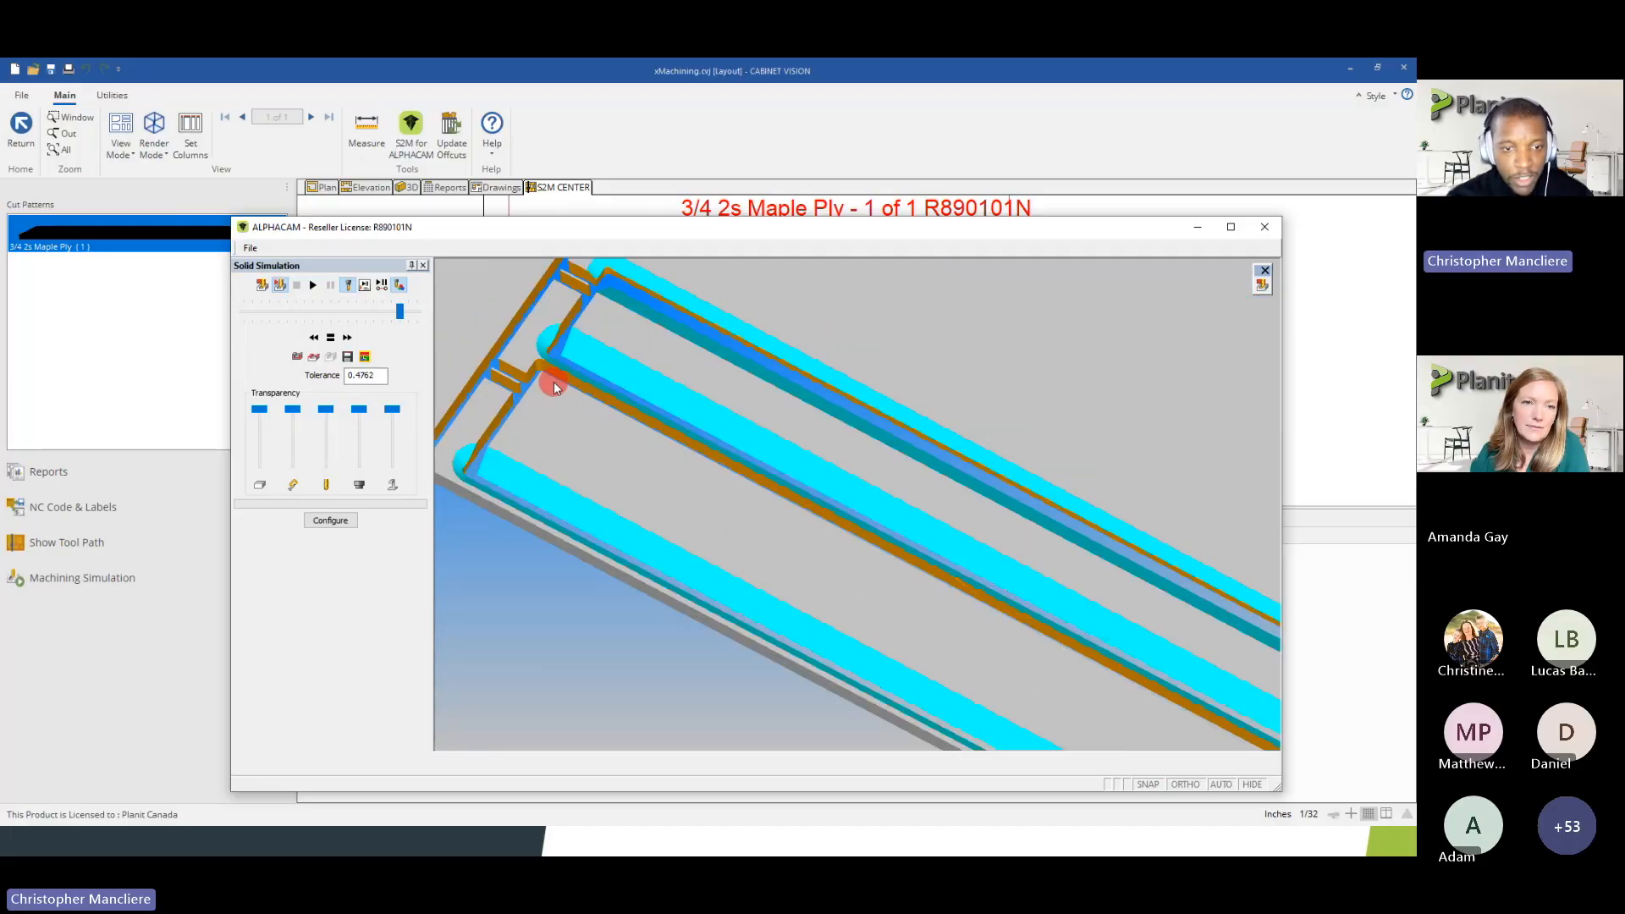
pyautogui.scroll(2, 556, 373)
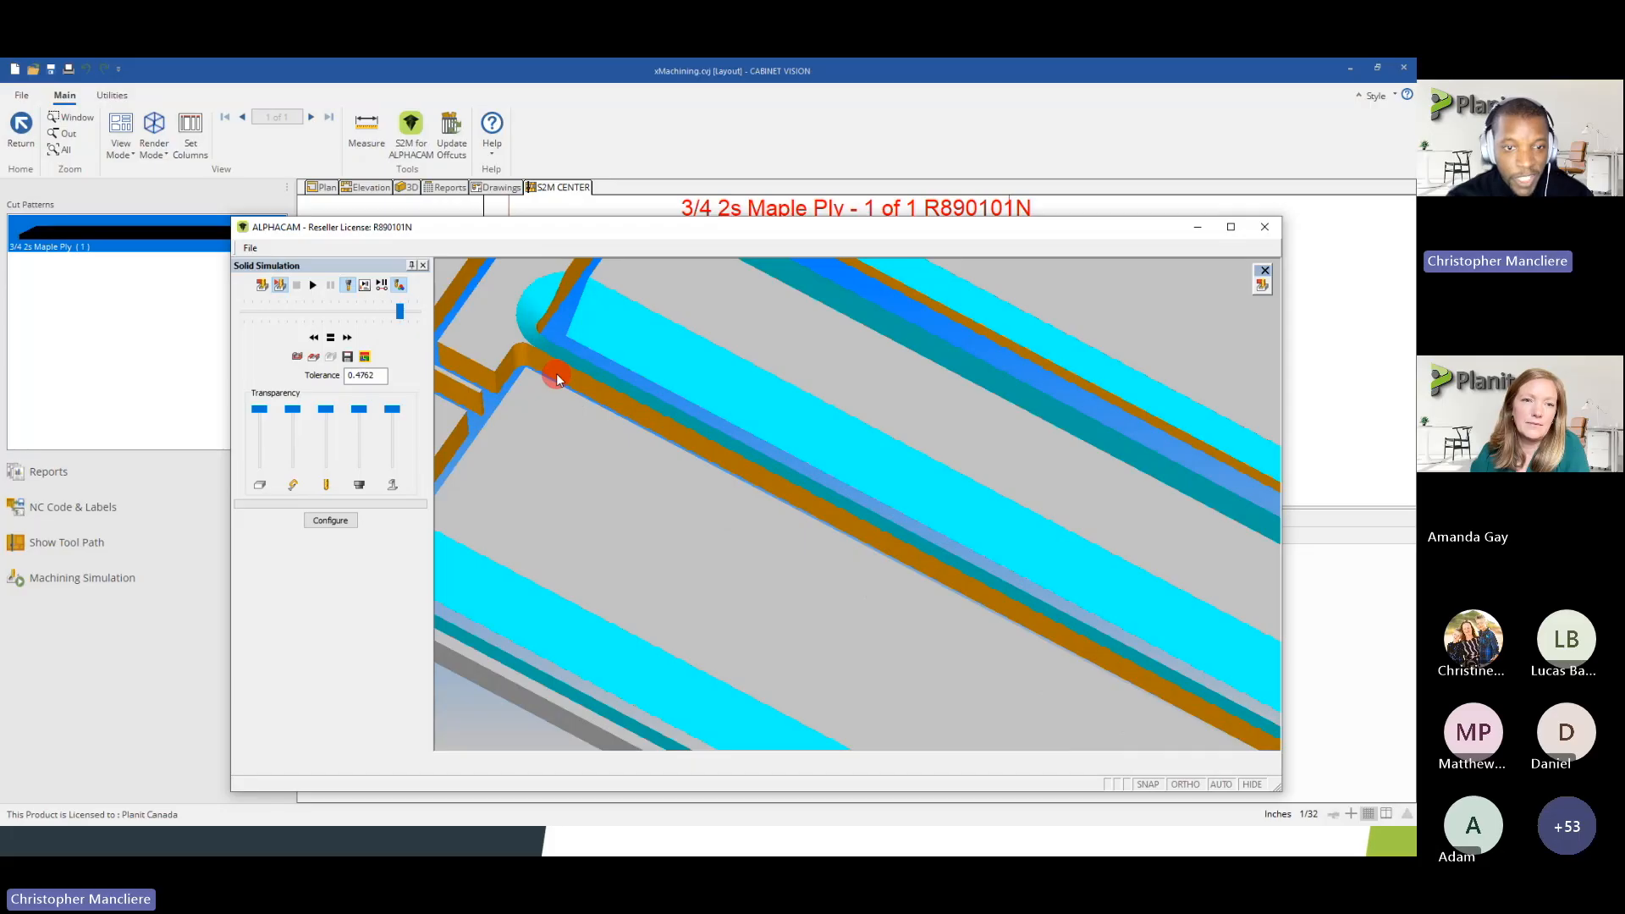
pyautogui.scroll(-4, 552, 347)
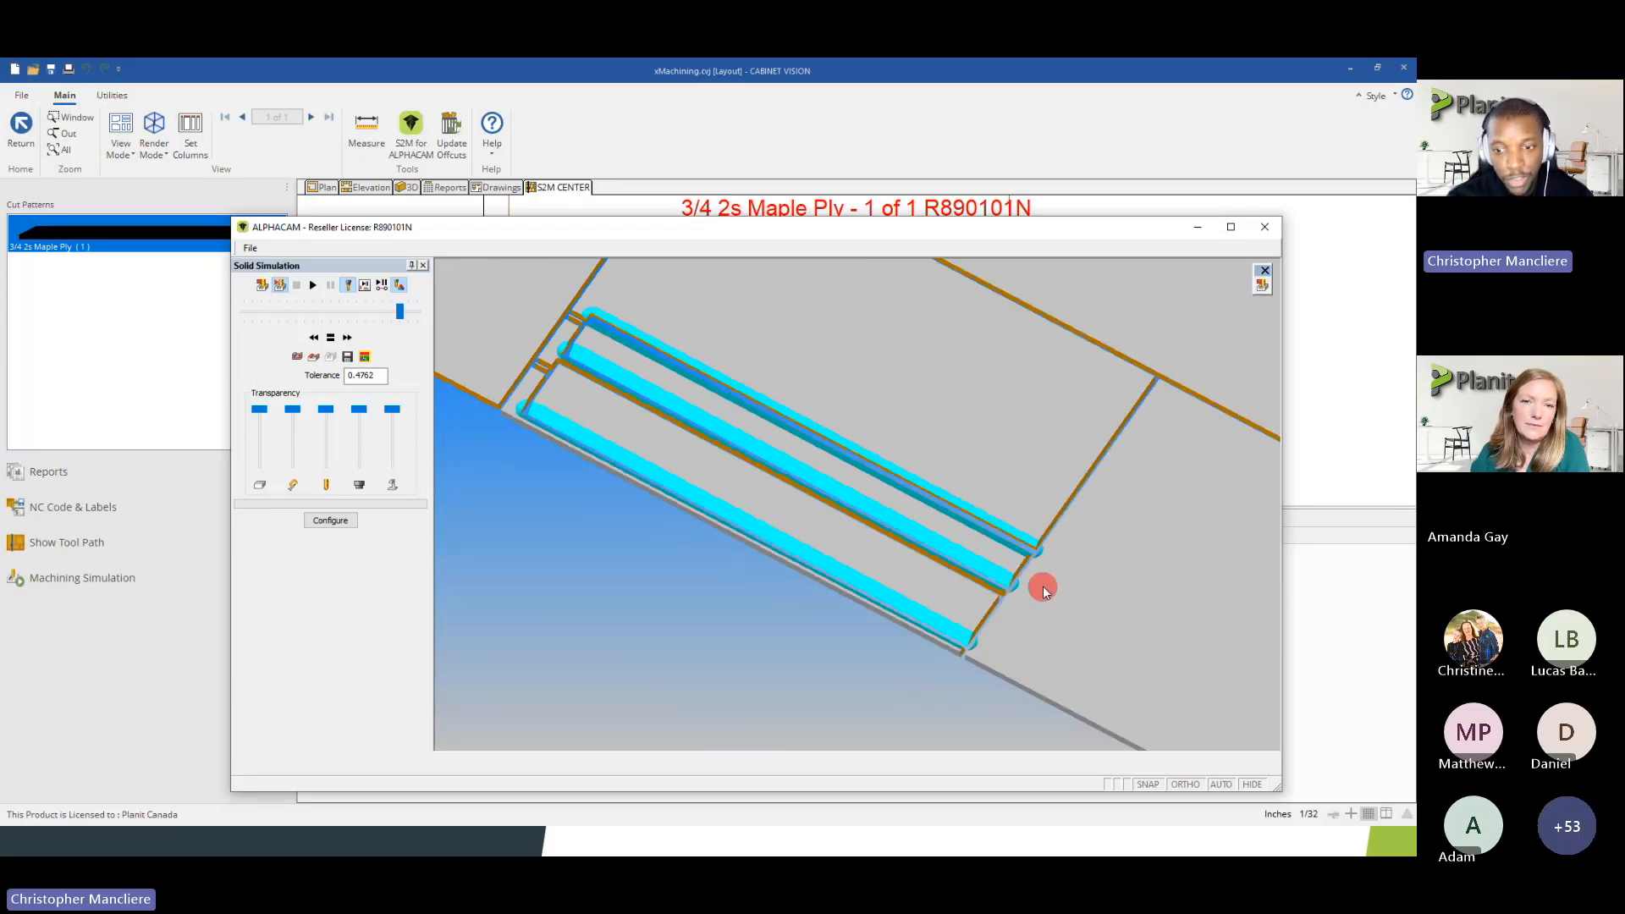
pyautogui.scroll(4, 1043, 586)
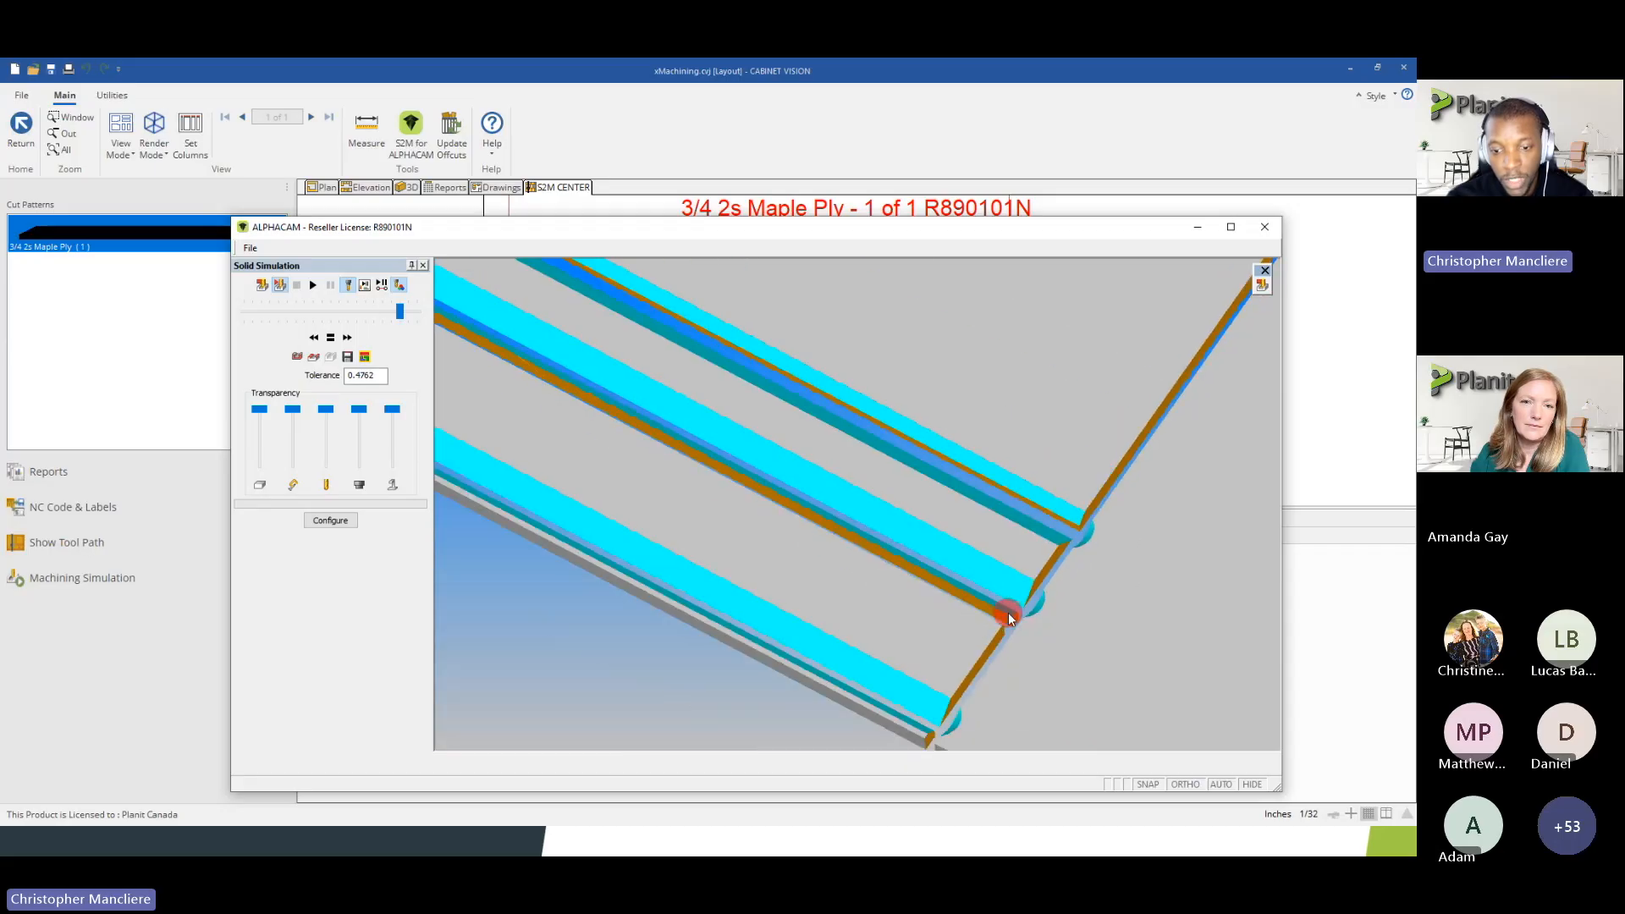
pyautogui.scroll(-2, 906, 714)
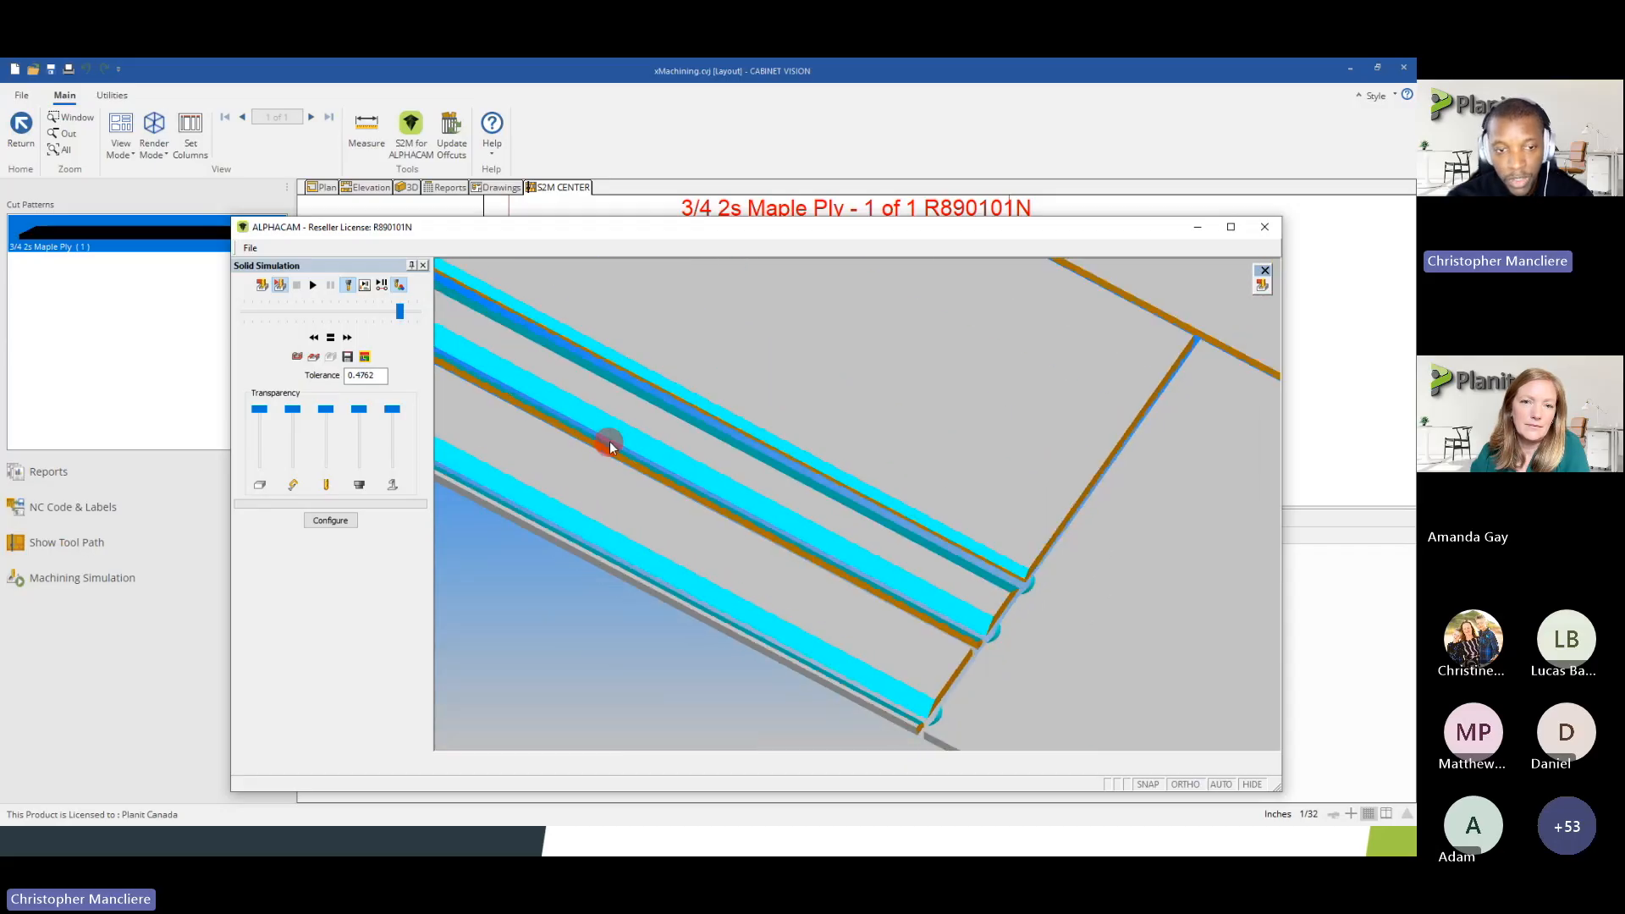
# Close the machining simulation and return to the S2M Center parts list without generating NC or label data
pyautogui.click(1262, 288)
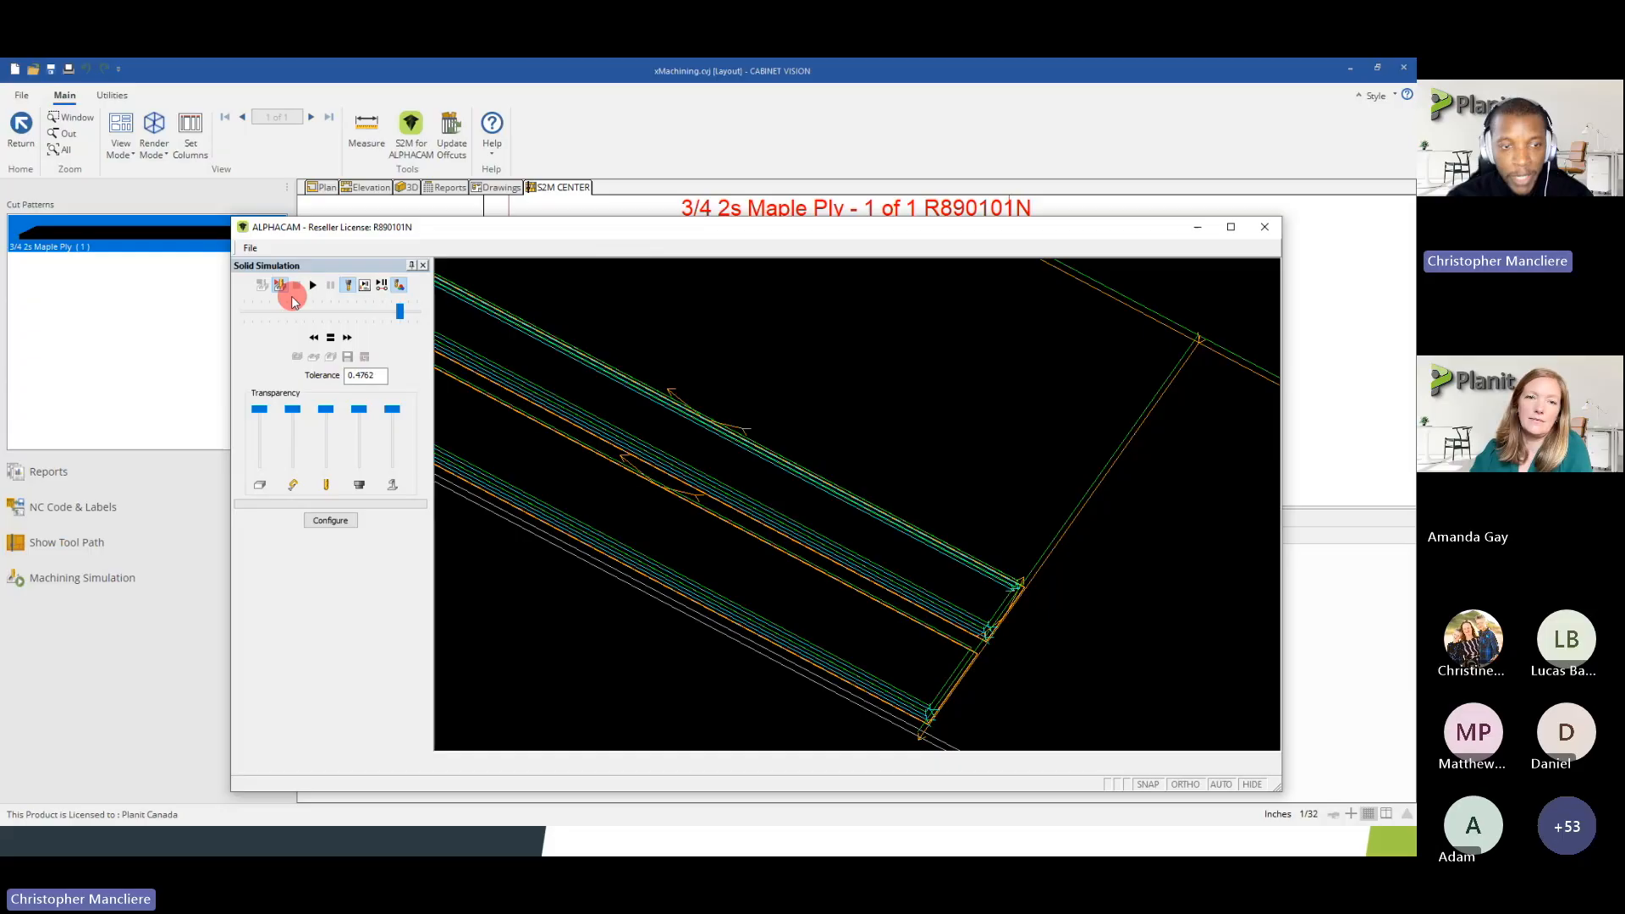
pyautogui.click(1265, 227)
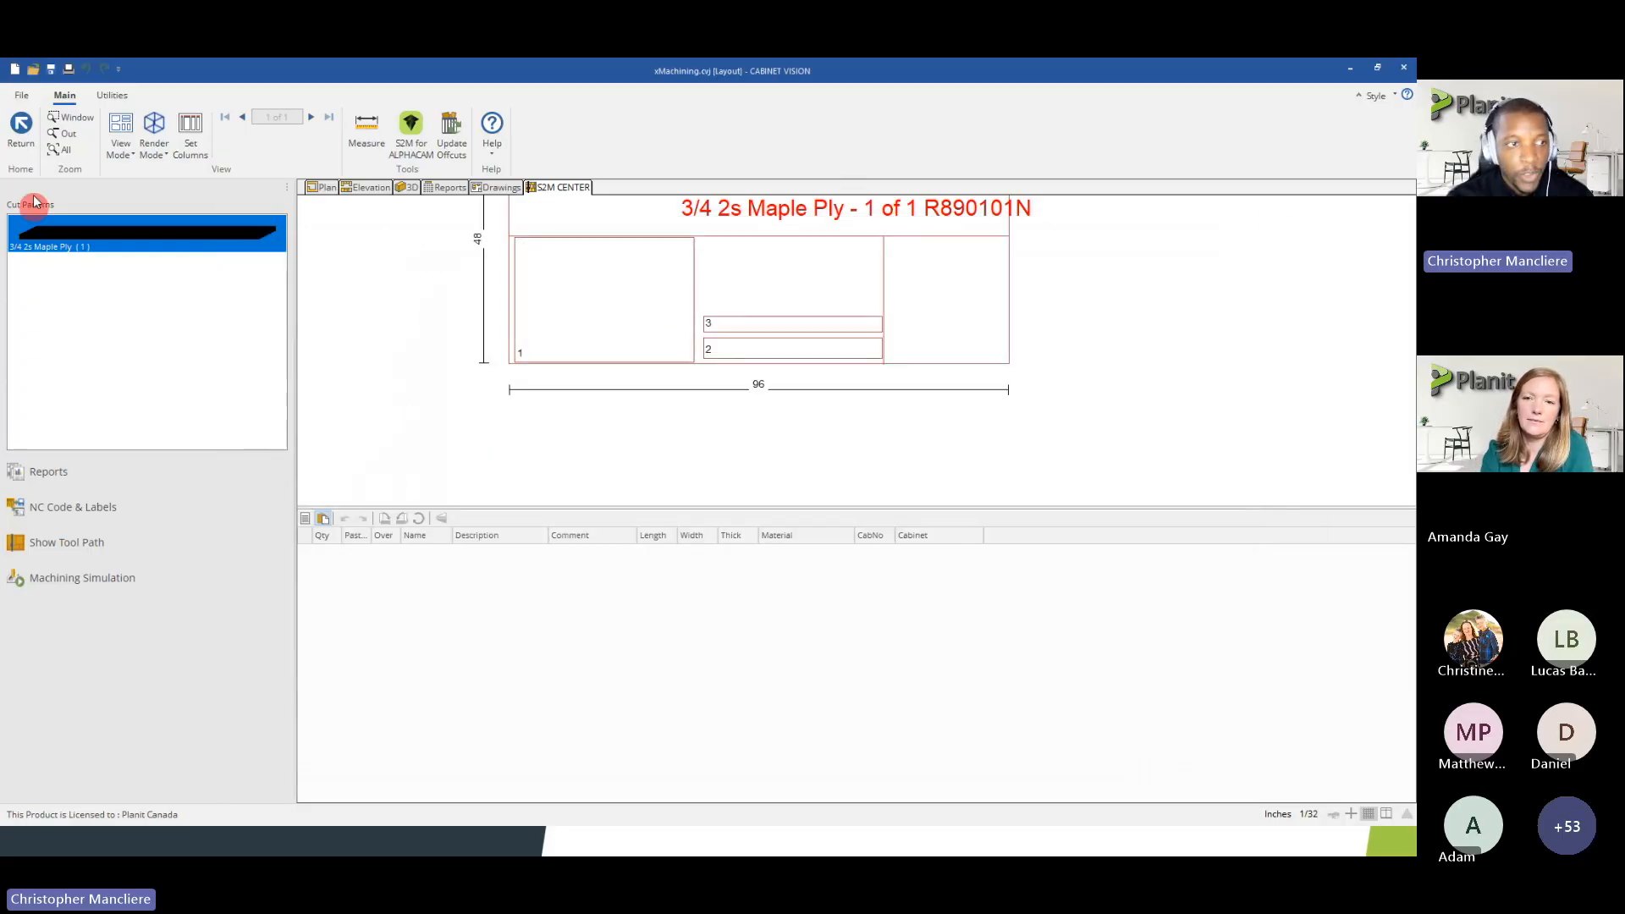
pyautogui.click(26, 138)
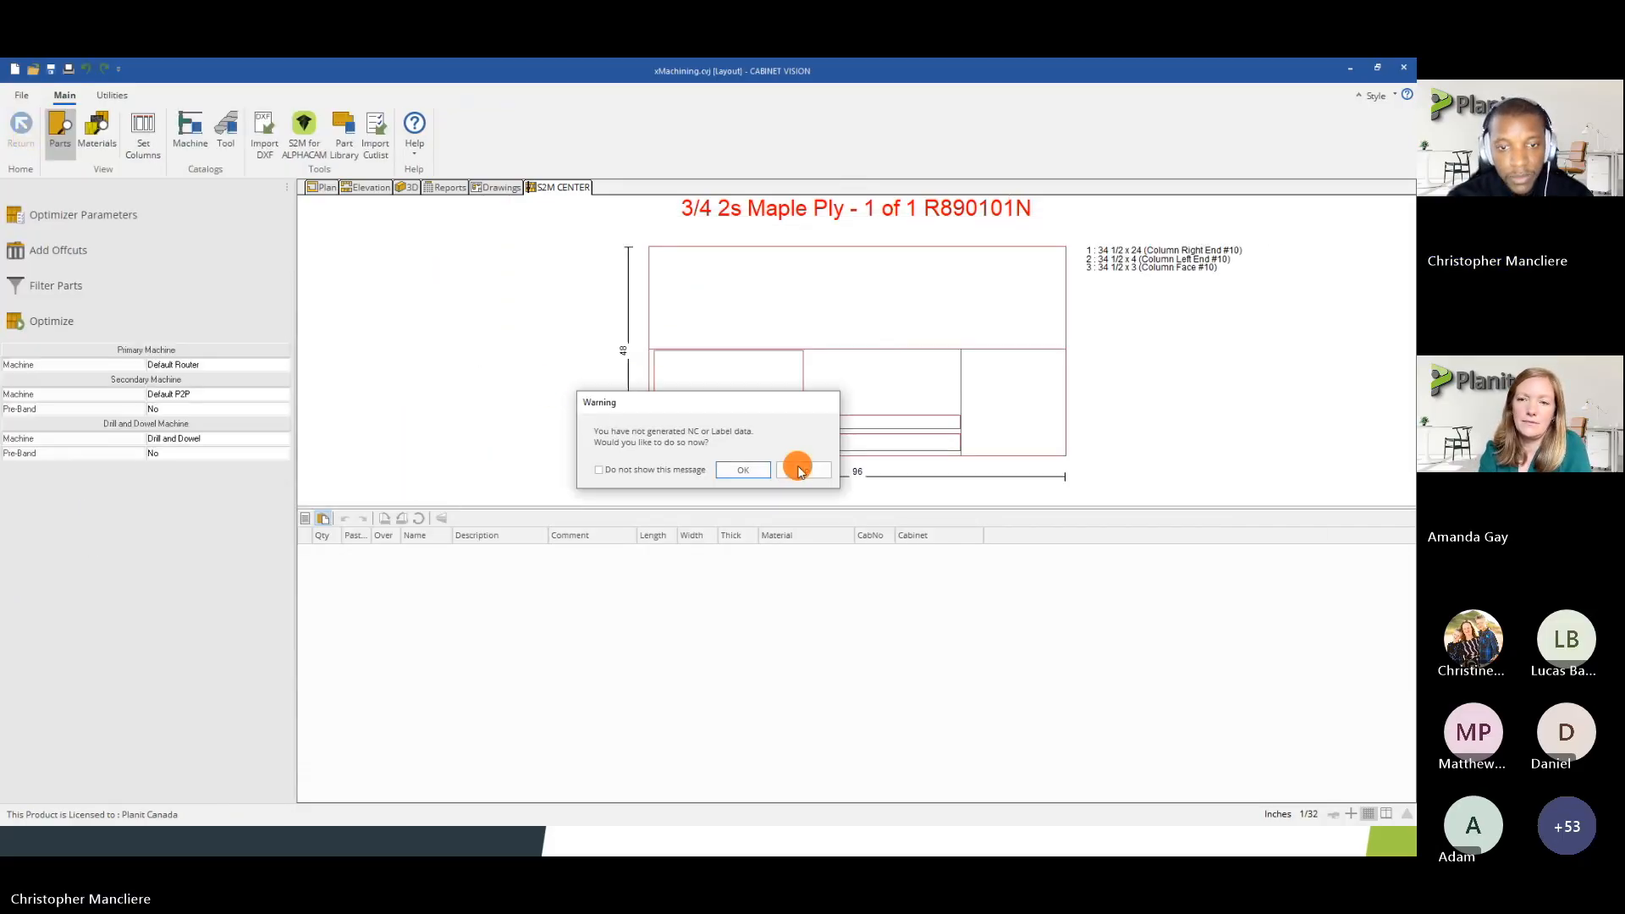
pyautogui.click(799, 471)
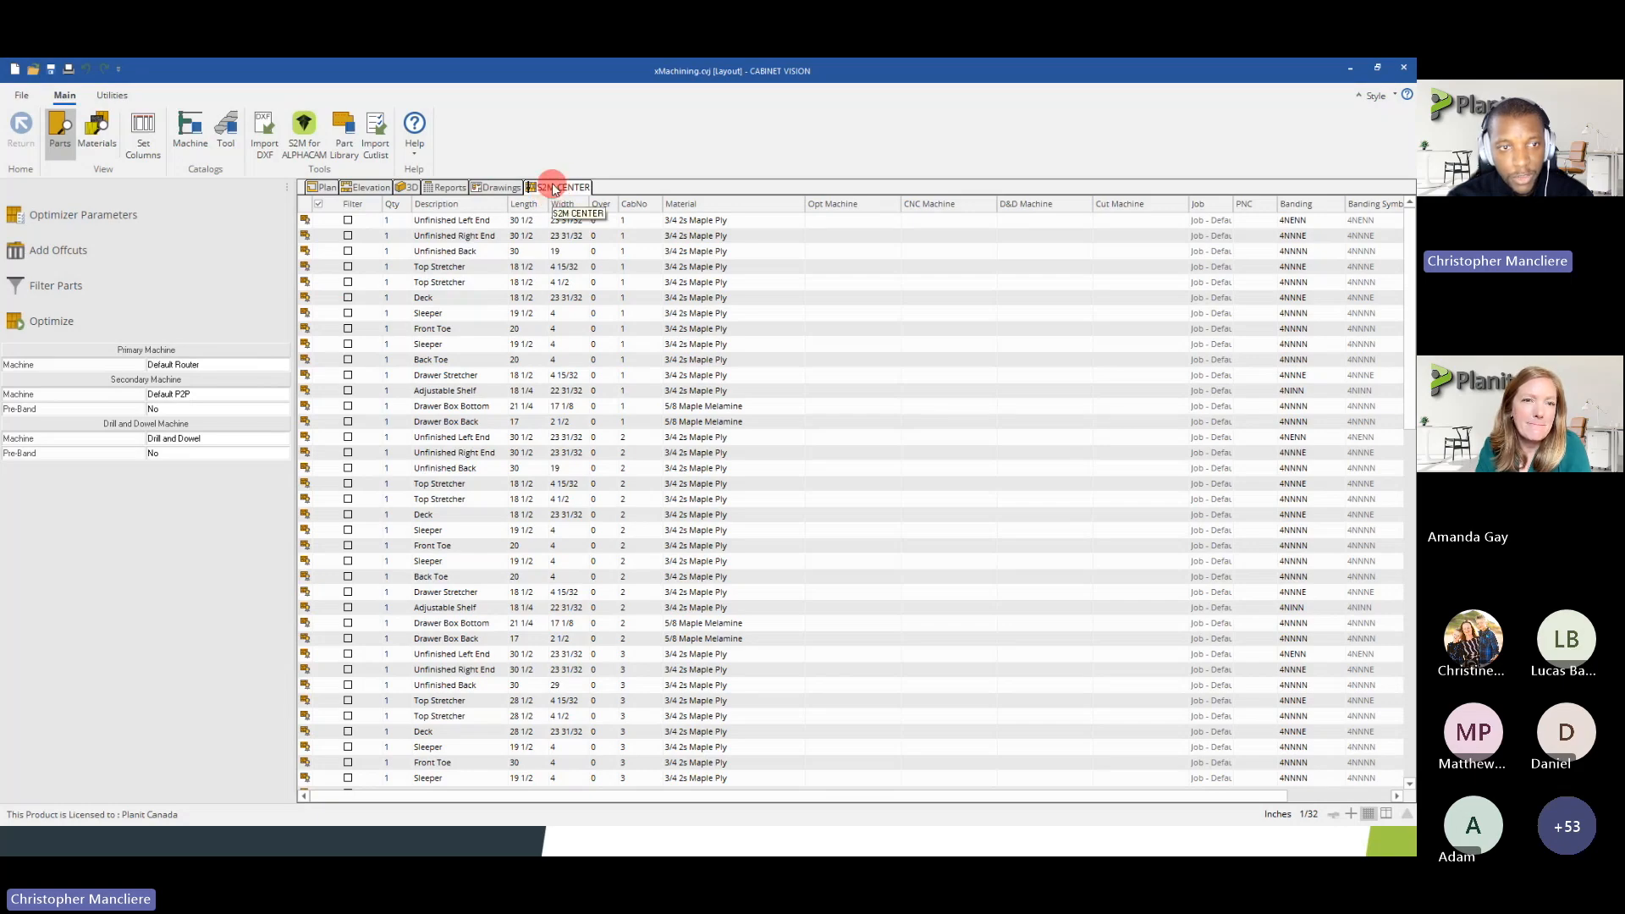
# Review the CNC miter options in the S2M Center preferences, keeping automatic miter operations enabled
pyautogui.click(22, 96)
pyautogui.click(227, 379)
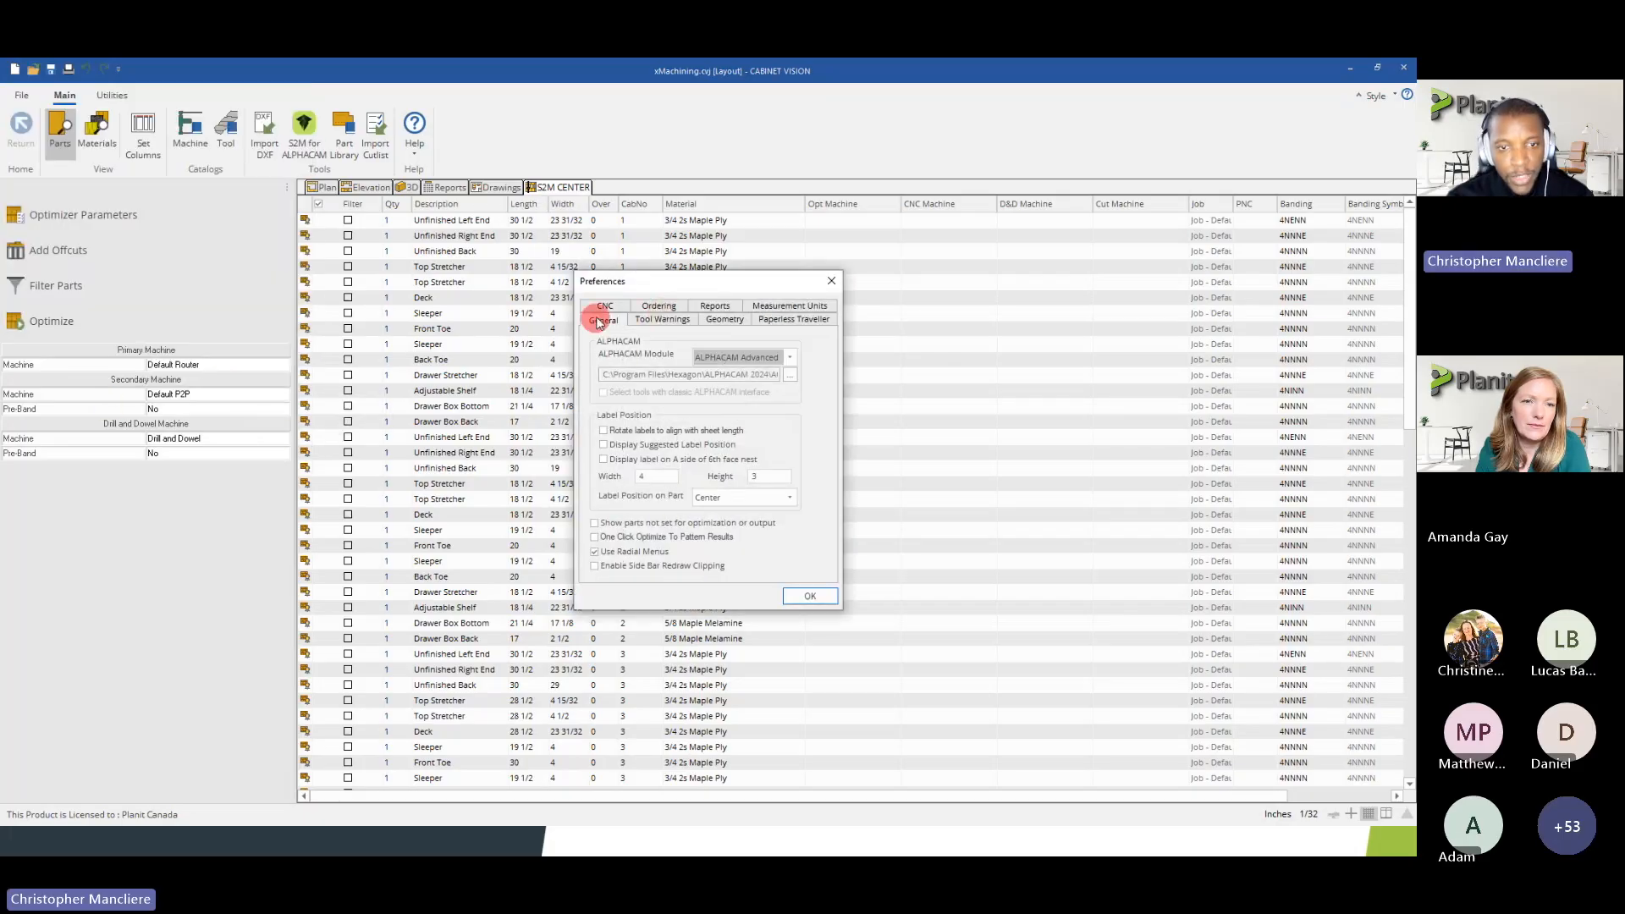
pyautogui.click(605, 307)
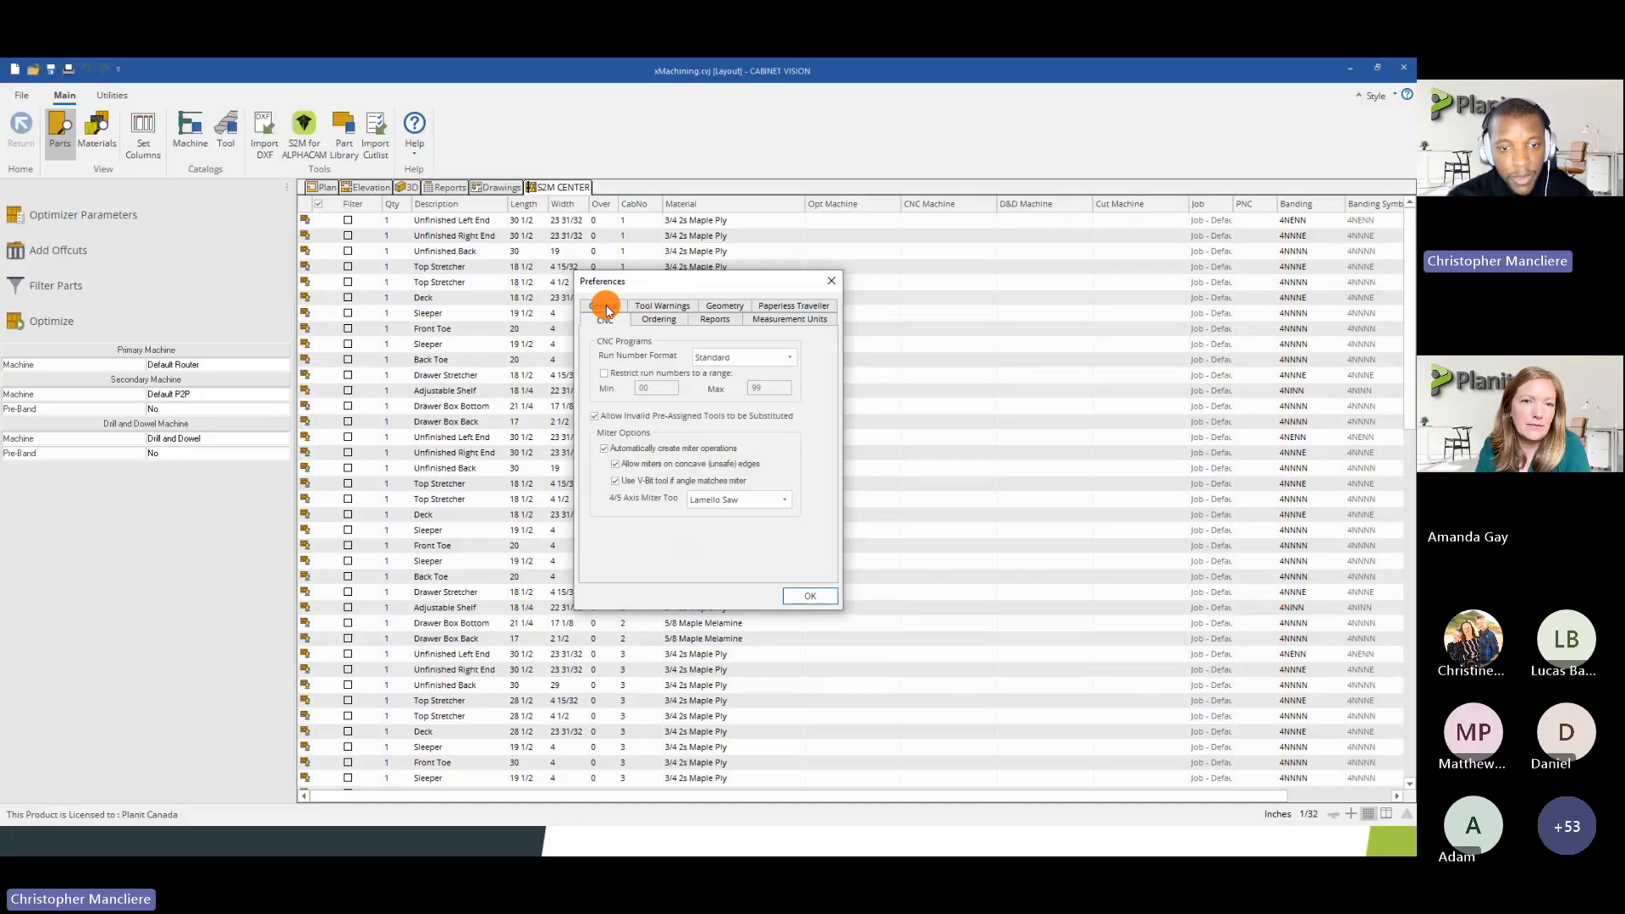
pyautogui.click(607, 457)
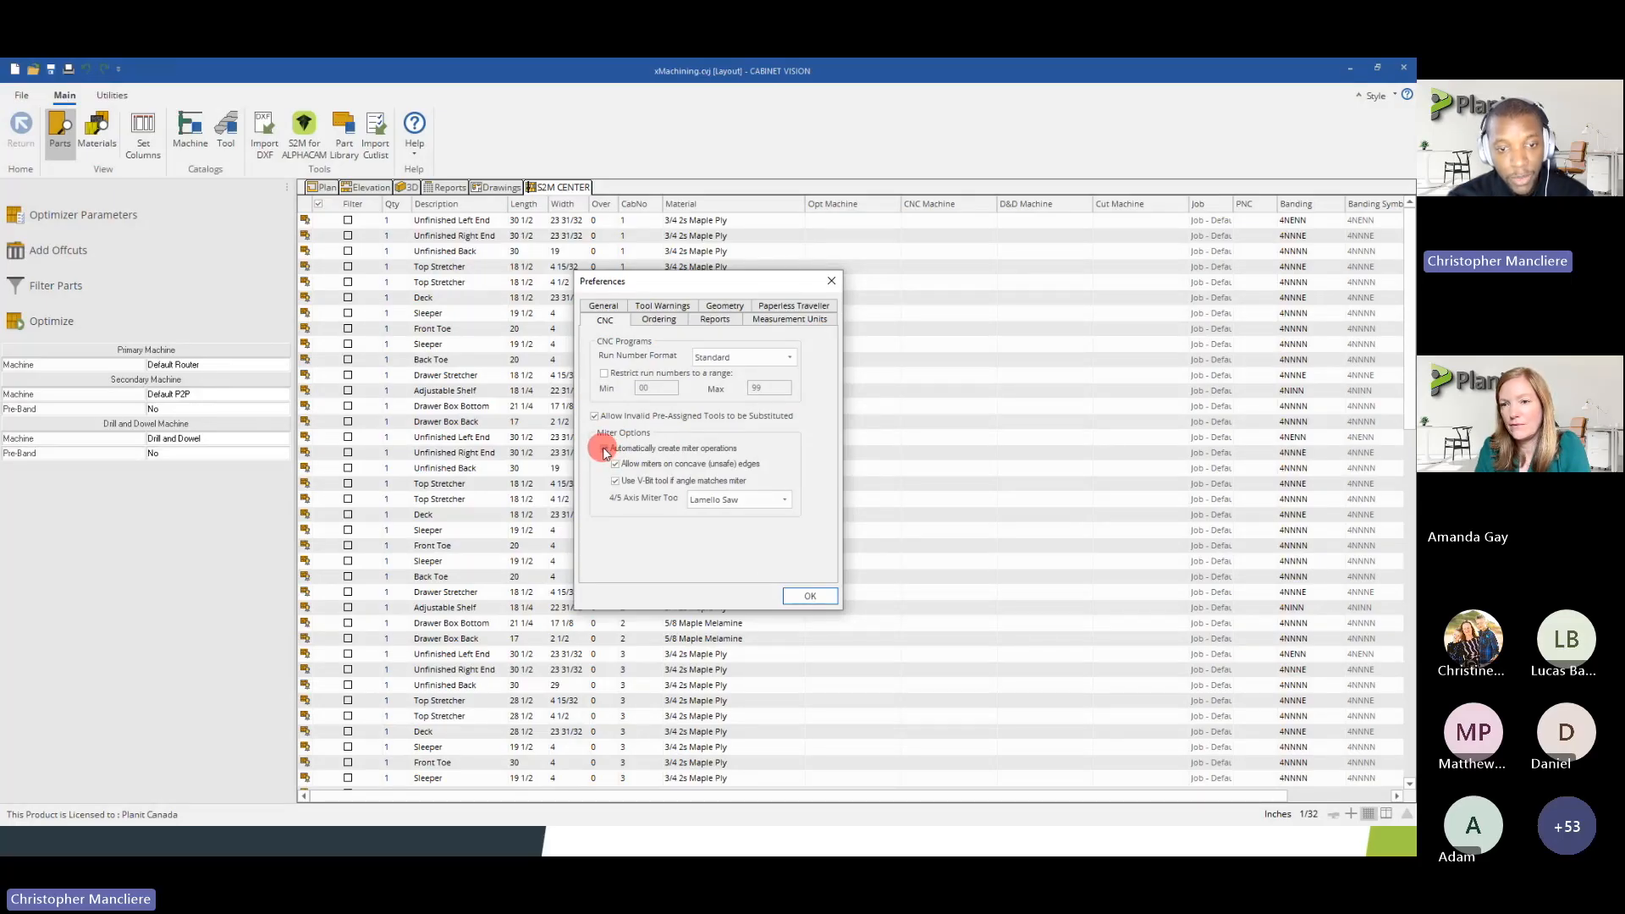
pyautogui.click(605, 449)
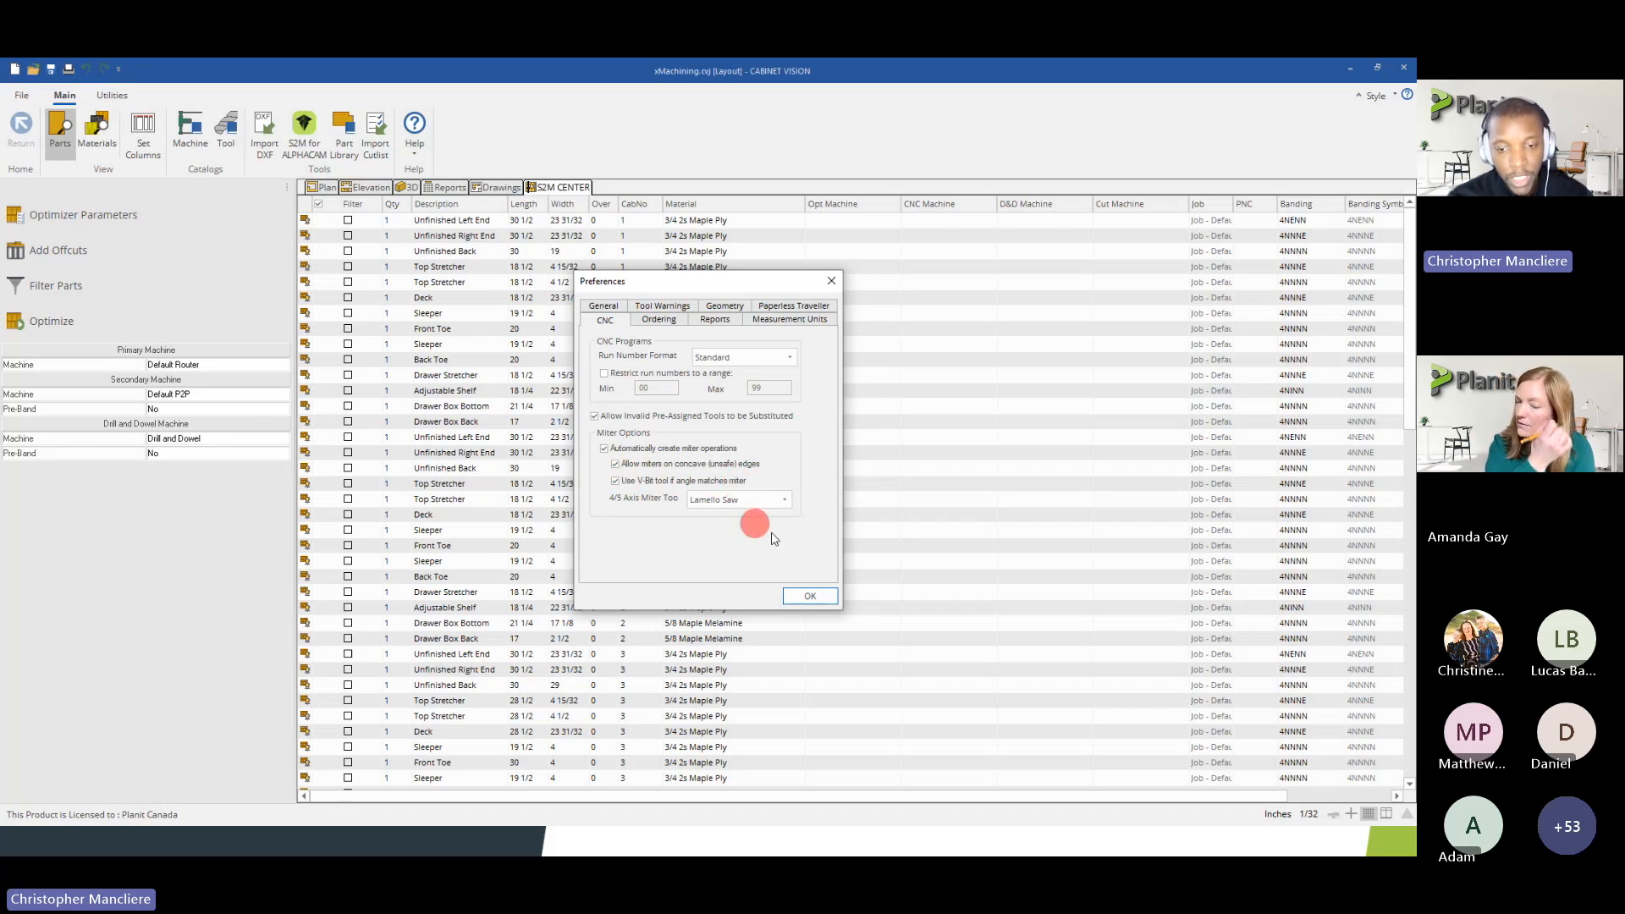
pyautogui.click(808, 597)
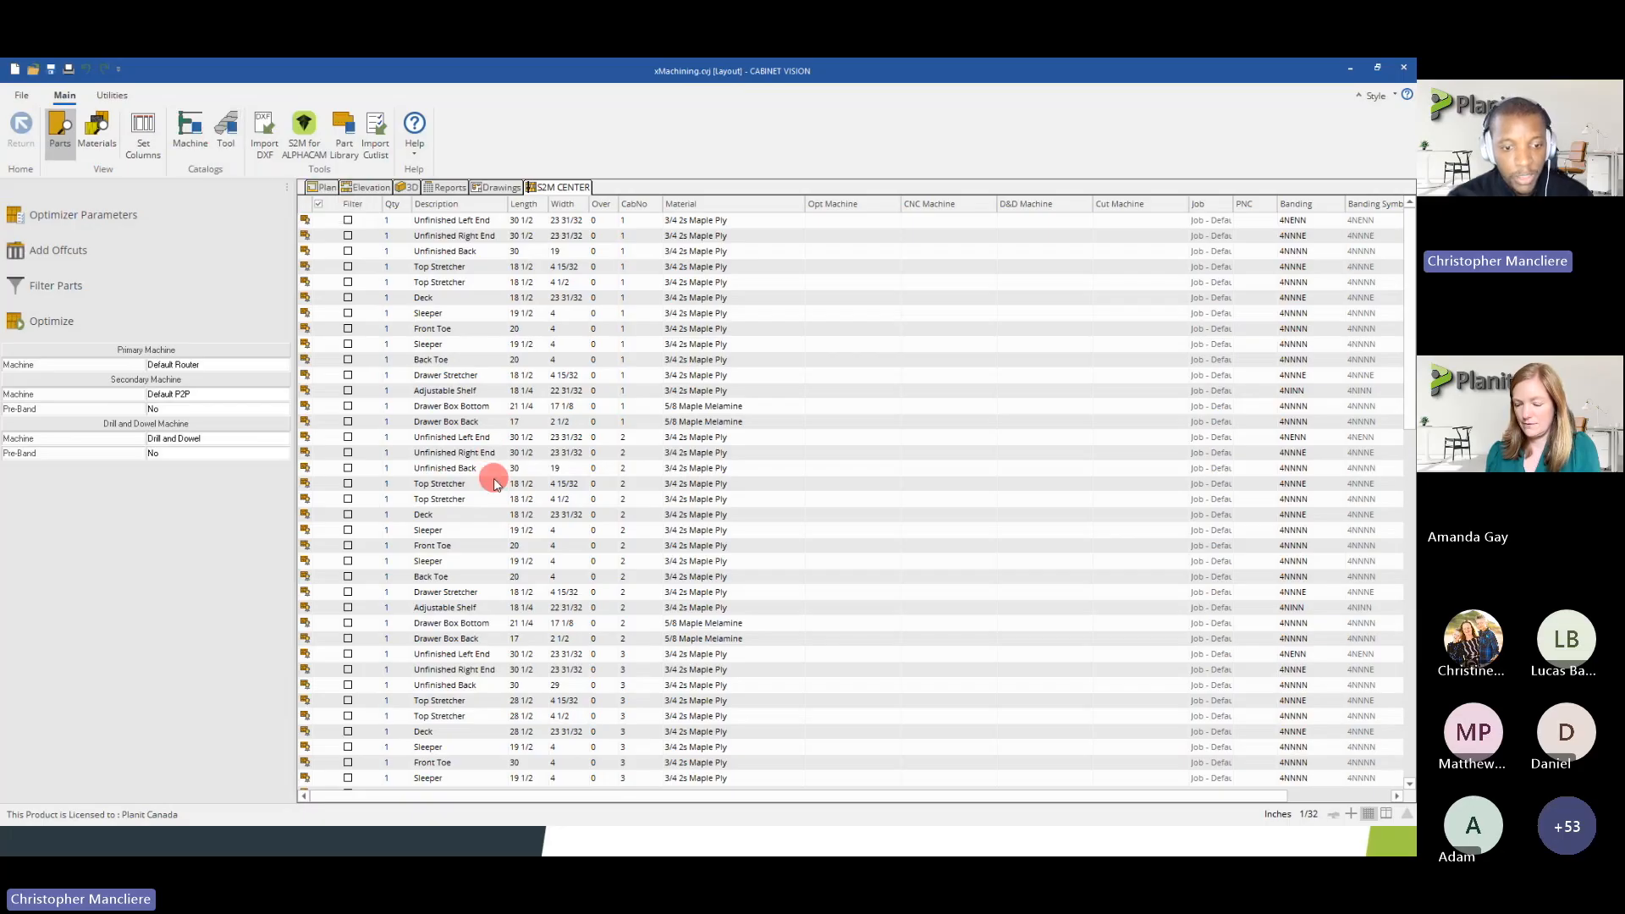
# Check the Column Left End, Right End and Face in the parts list and return to the job's cabinet report list
pyautogui.scroll(-6, 486, 551)
pyautogui.scroll(-13, 486, 554)
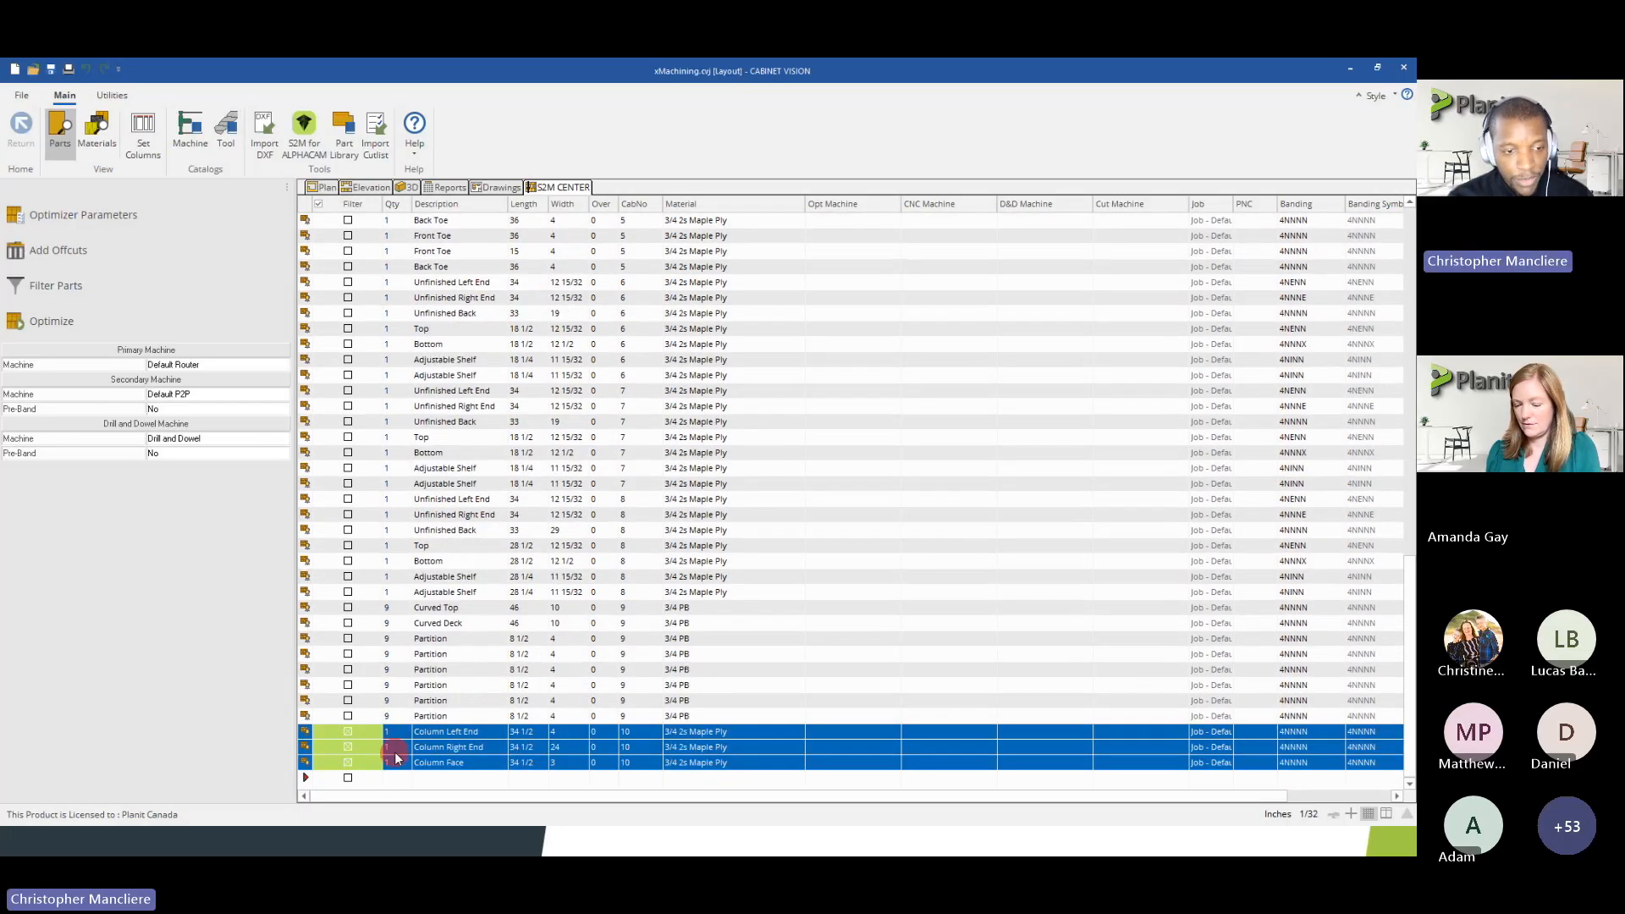
pyautogui.click(36, 321)
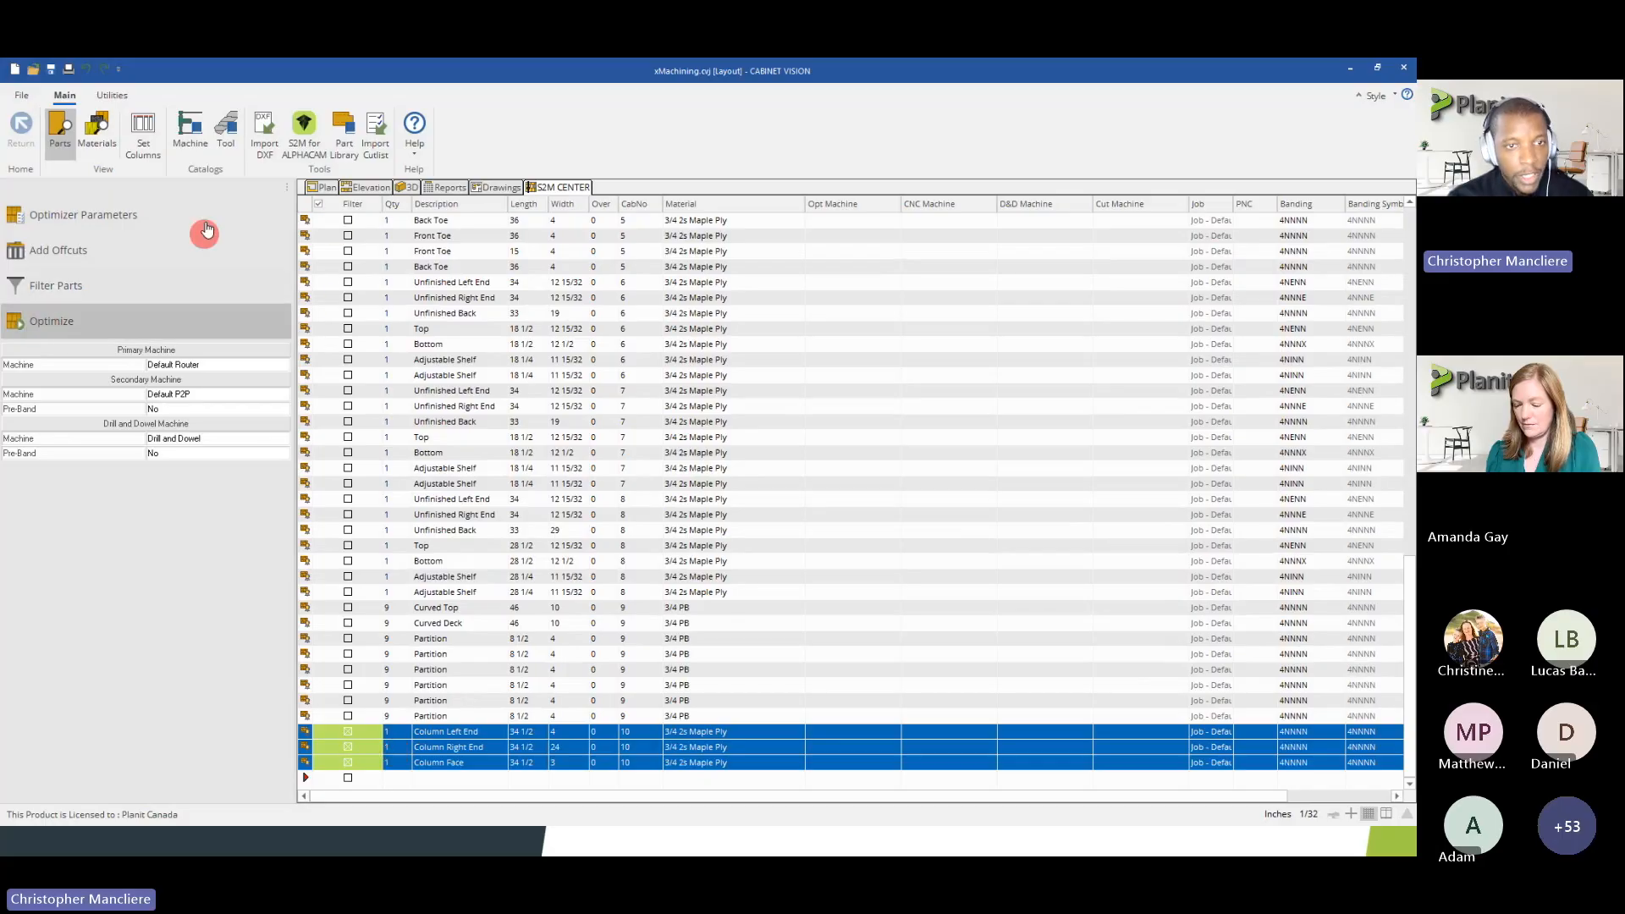
pyautogui.click(446, 187)
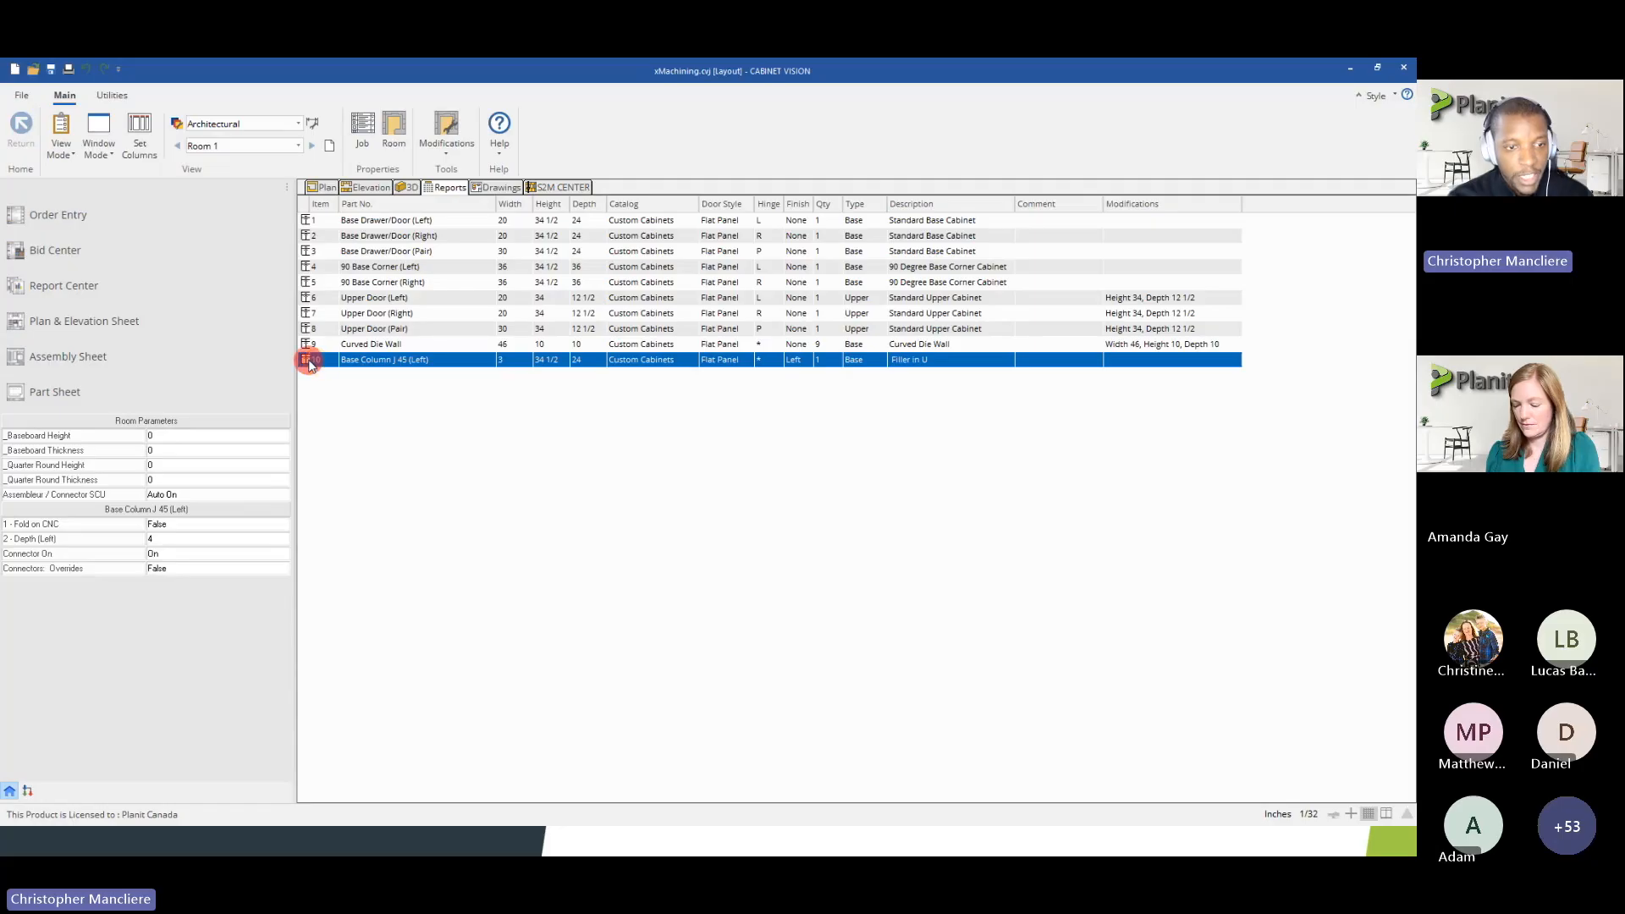
# Open Base Column J 45 (Left) from the cabinet list for editing and set its Fold on CNC attribute to True
pyautogui.rightClick(309, 360)
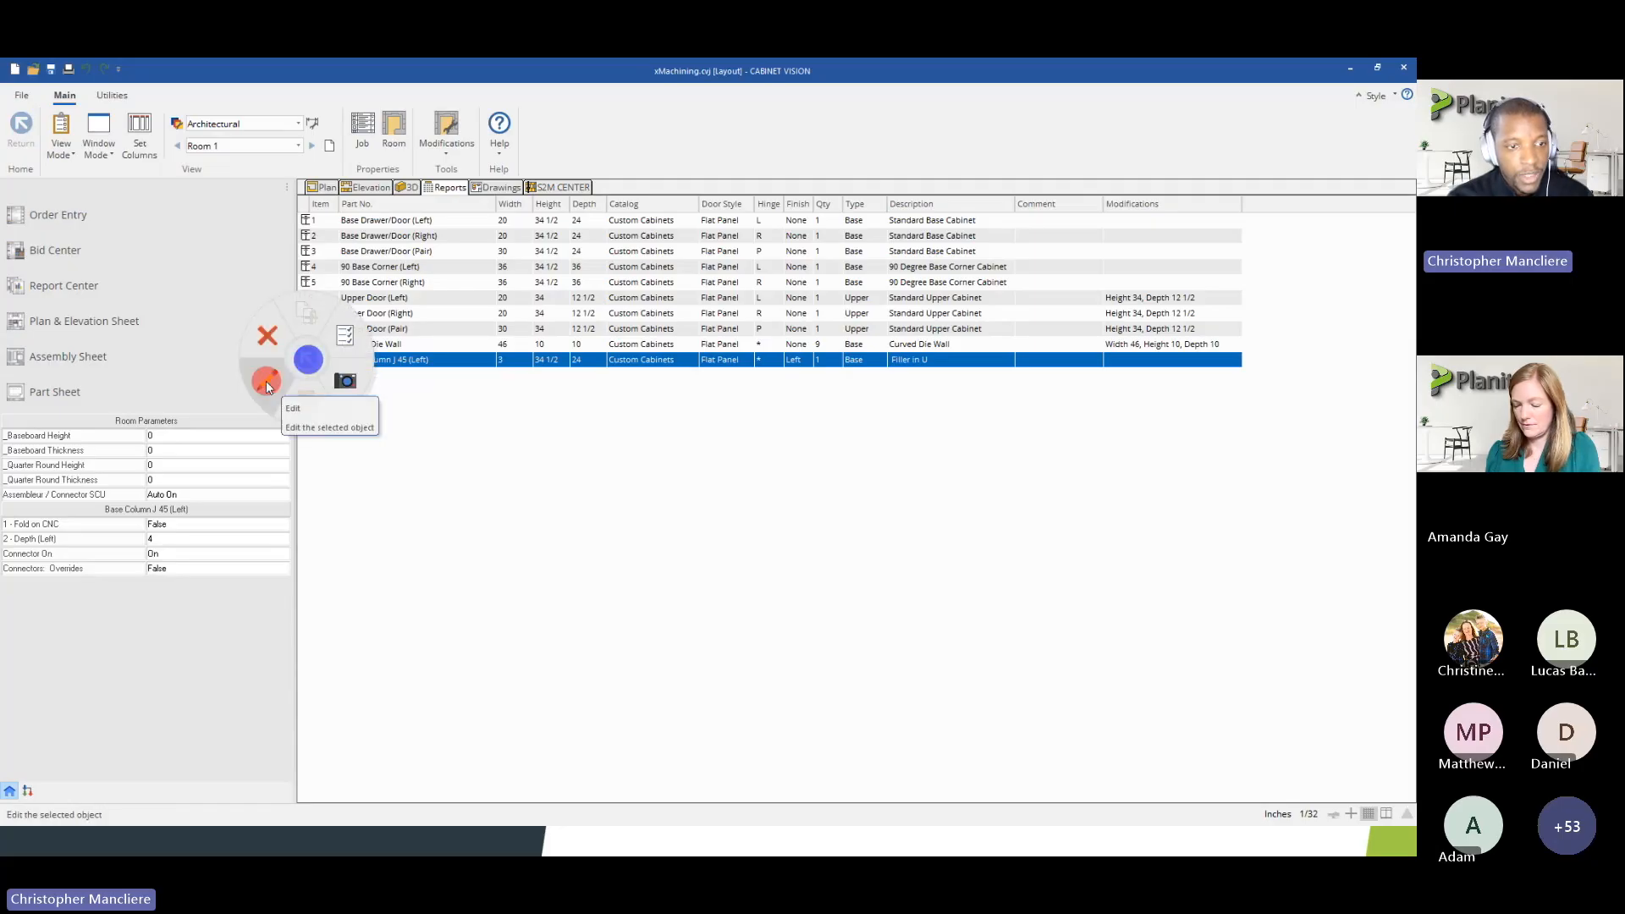
pyautogui.click(266, 378)
pyautogui.moveTo(791, 443); pyautogui.dragTo(598, 624)
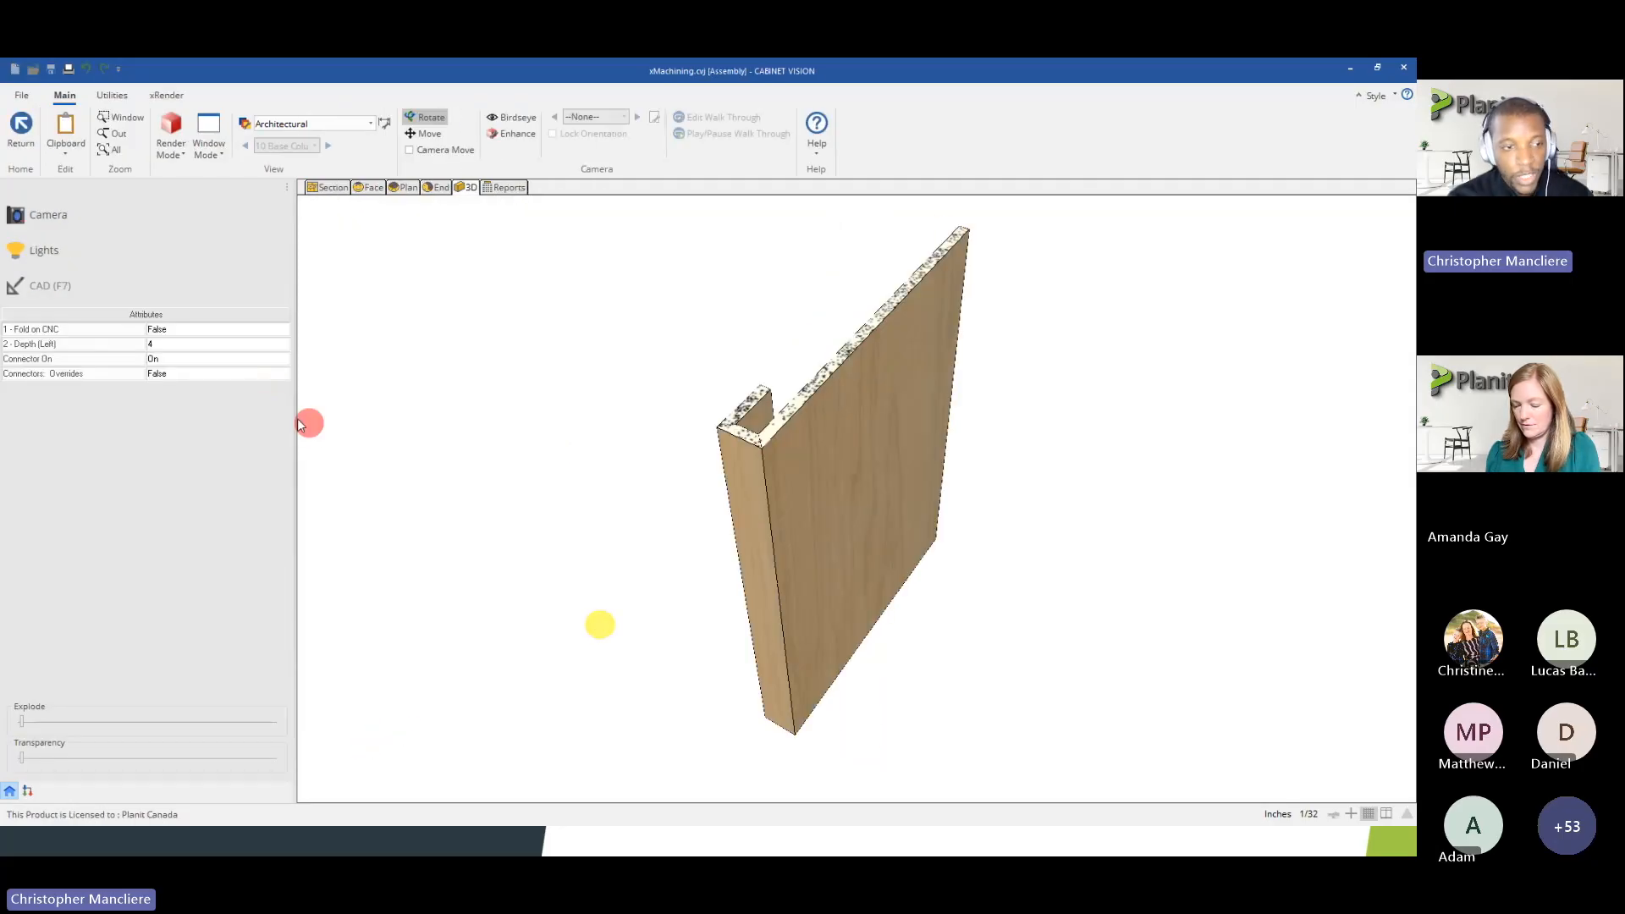
pyautogui.click(264, 330)
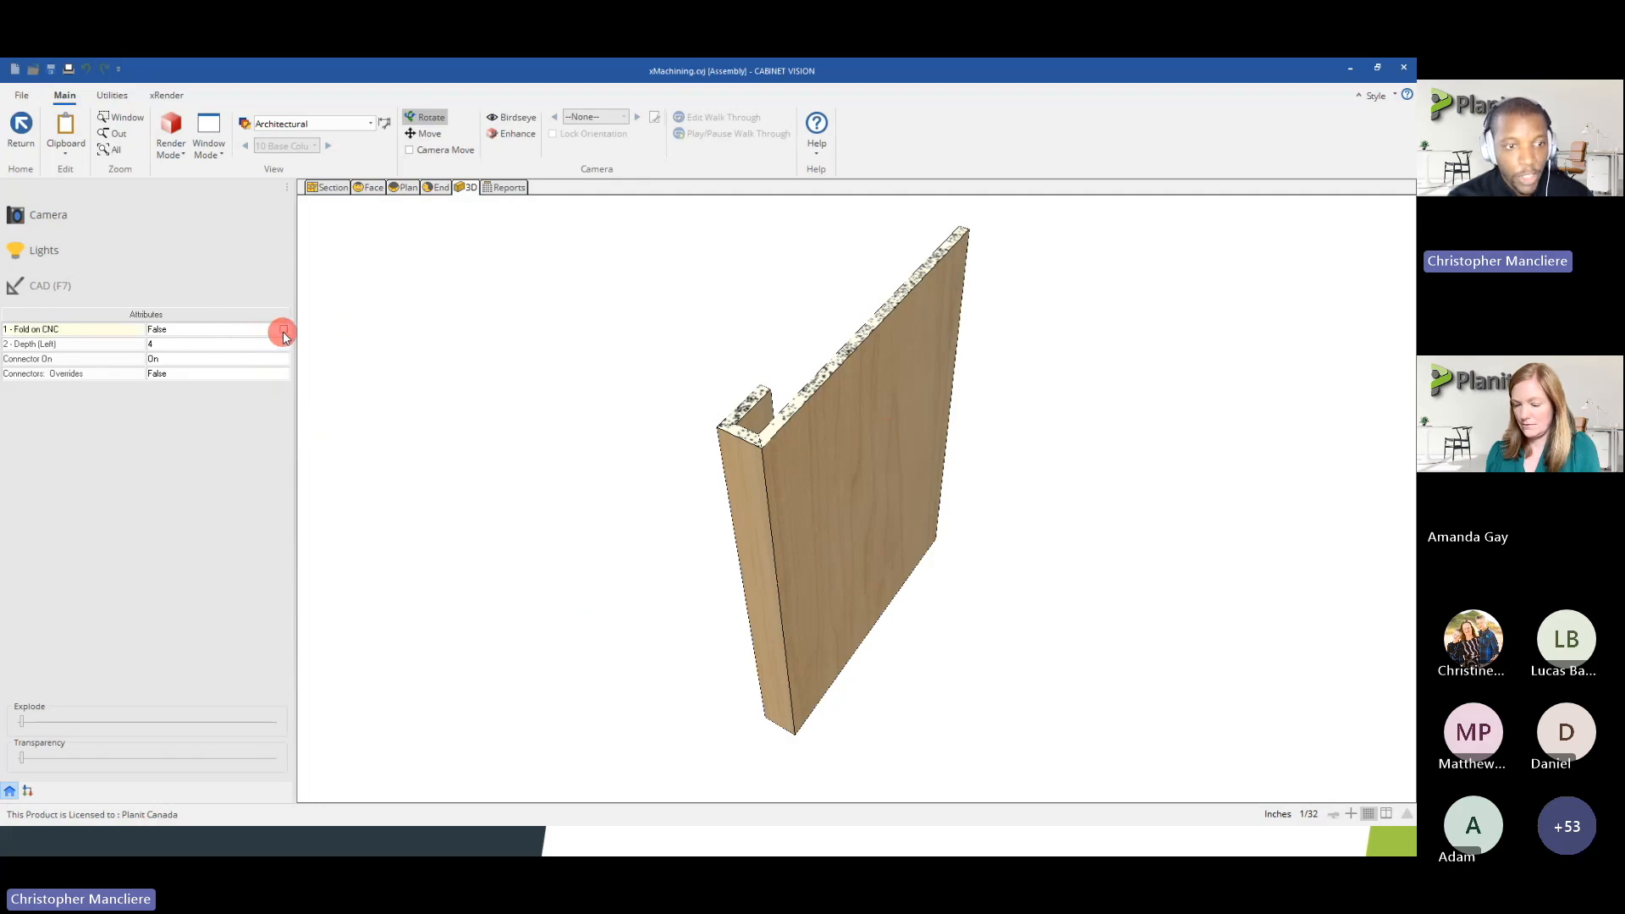
pyautogui.click(283, 330)
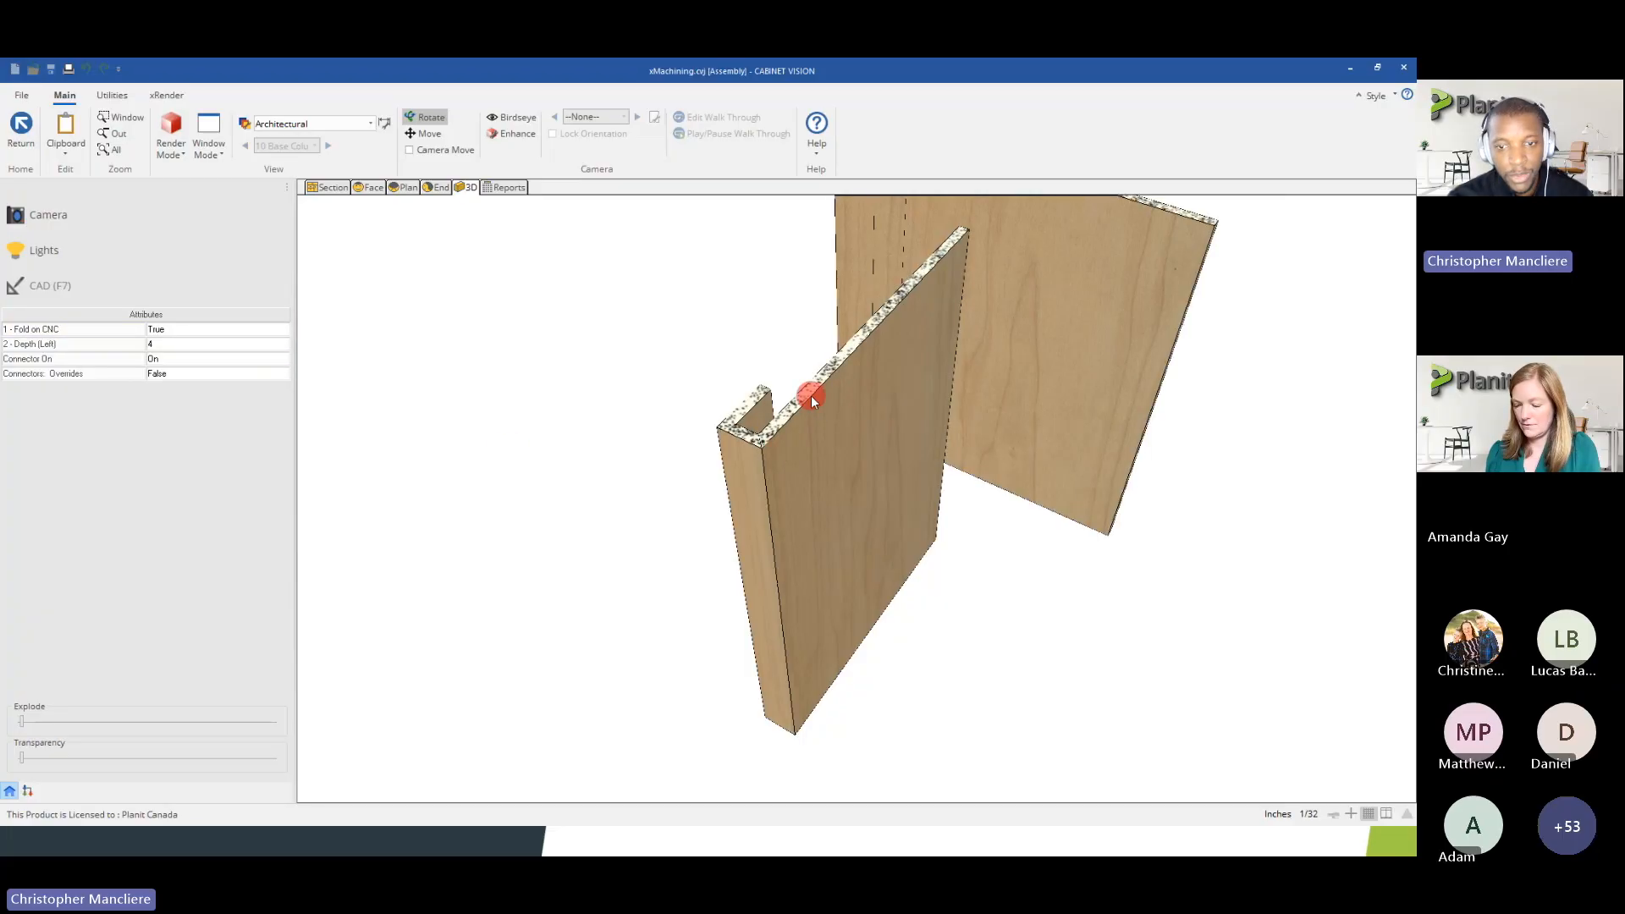
# Examine the column's added flat fold panel in 3D and plan views and return to the job's cabinet report list
pyautogui.moveTo(1088, 298); pyautogui.dragTo(943, 337)
pyautogui.click(394, 187)
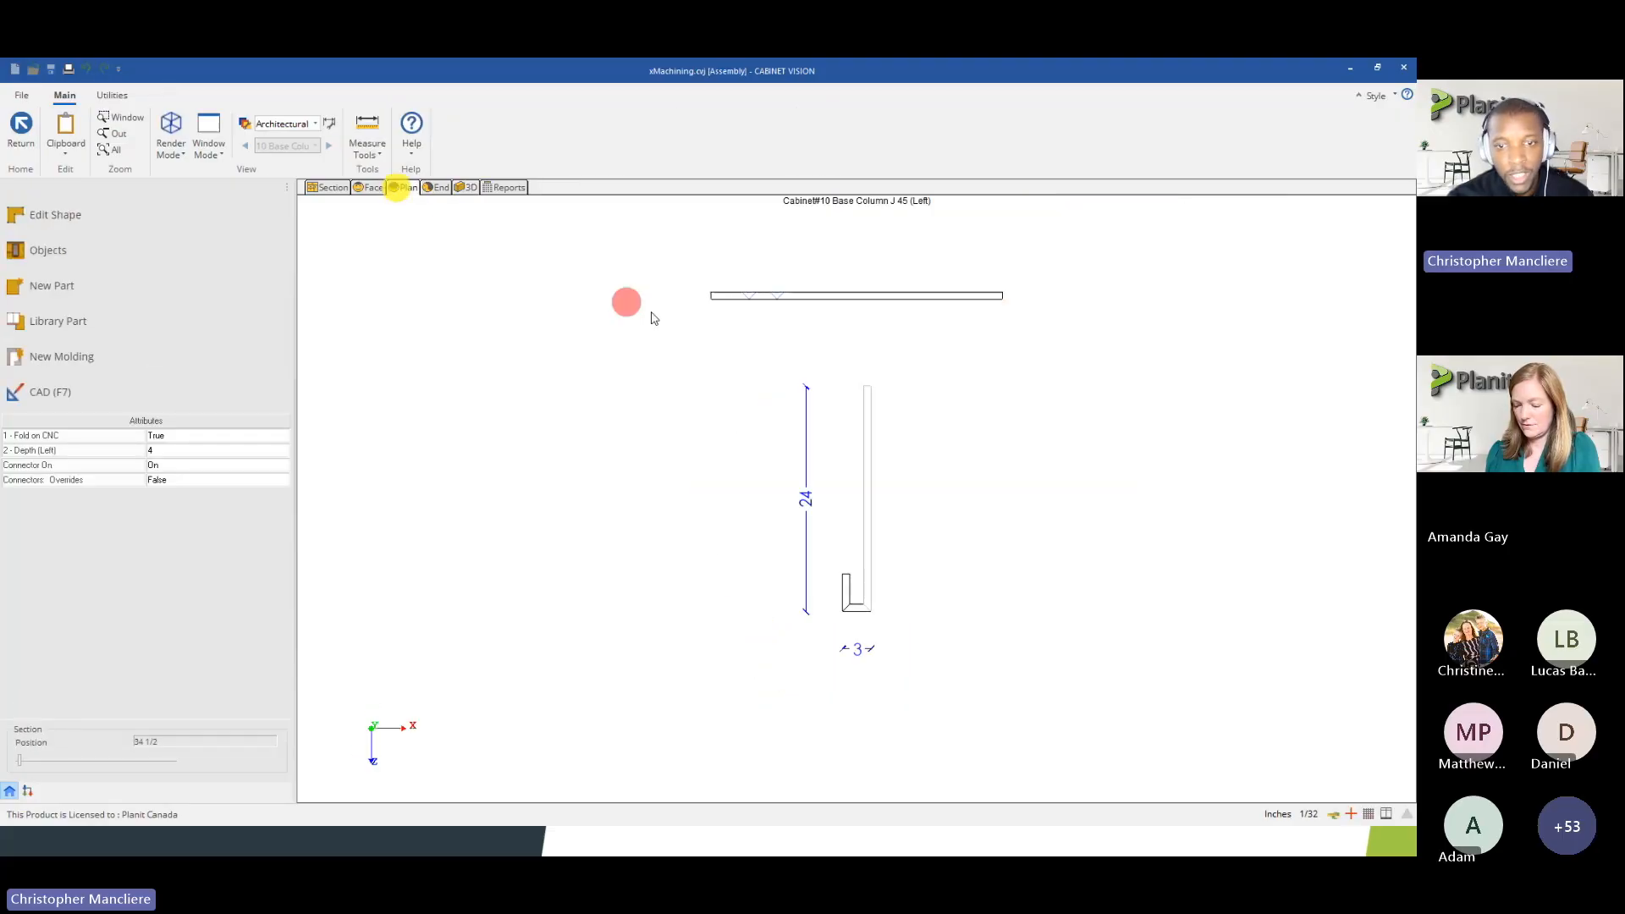
pyautogui.click(32, 127)
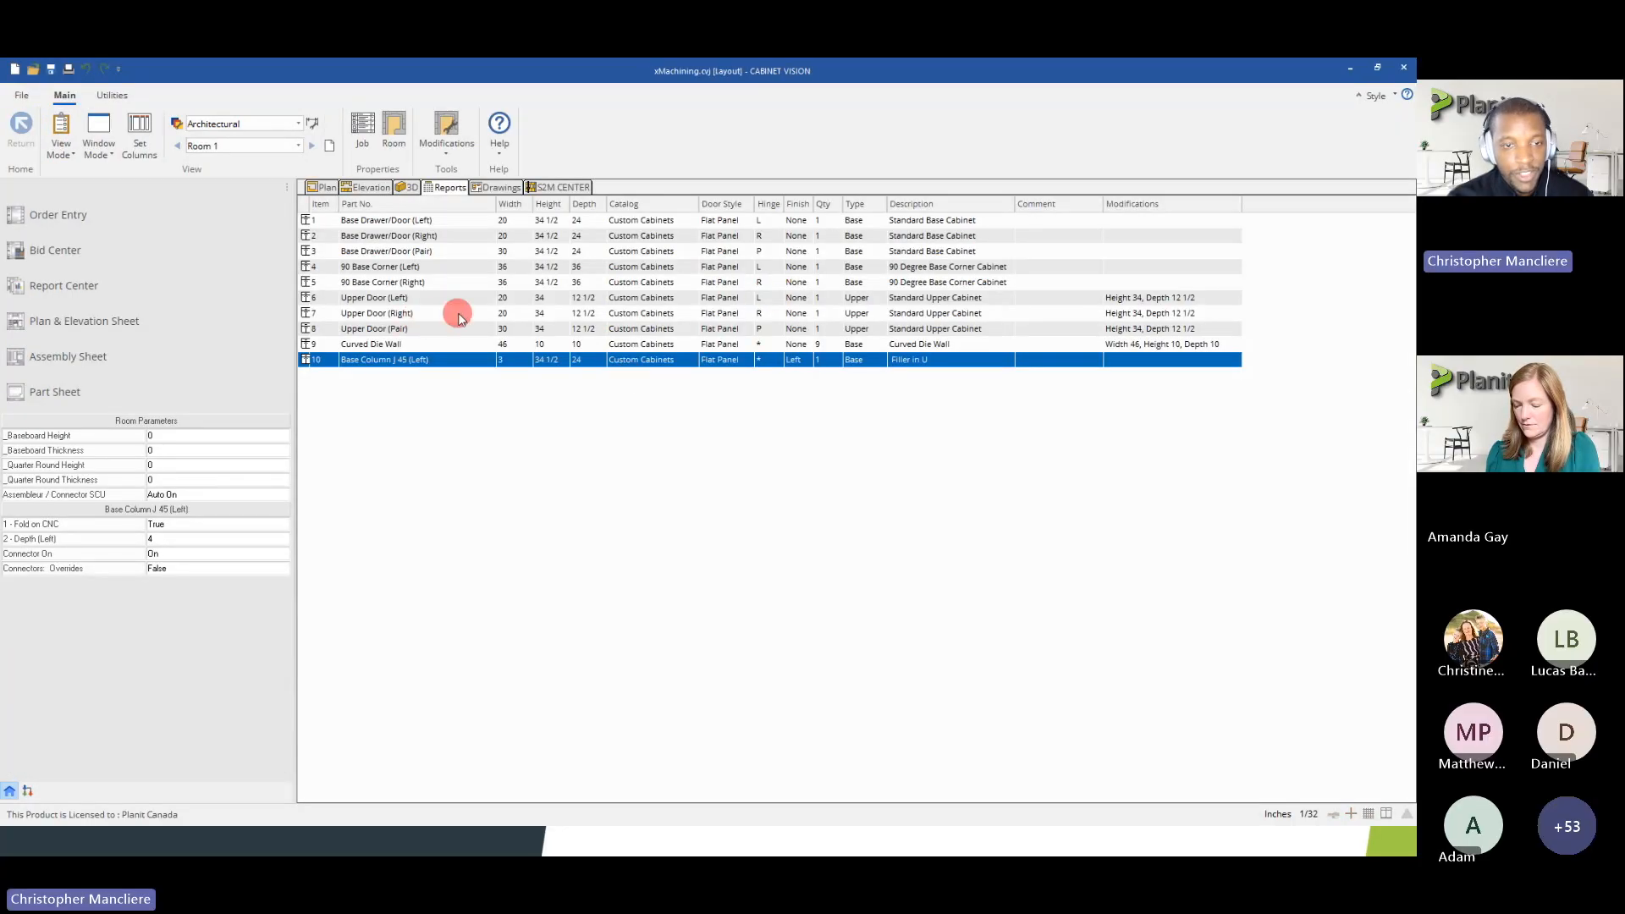
# Load the job's parts in S2M Center and filter them to the base column assembly in Room 1
pyautogui.click(565, 187)
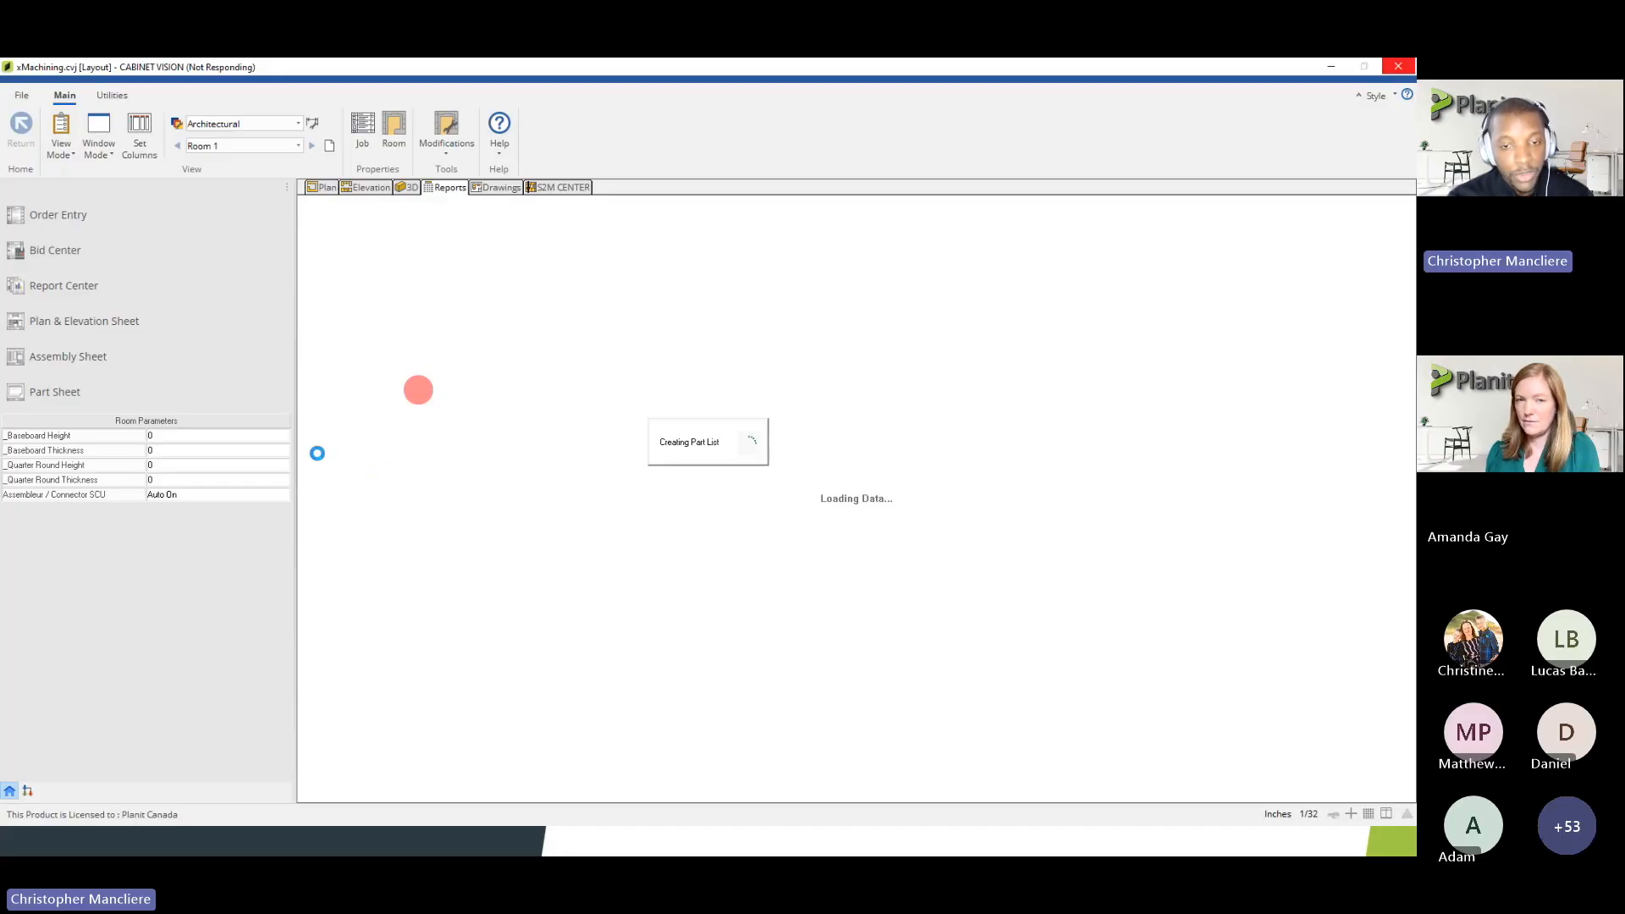
pyautogui.scroll(-20, 390, 548)
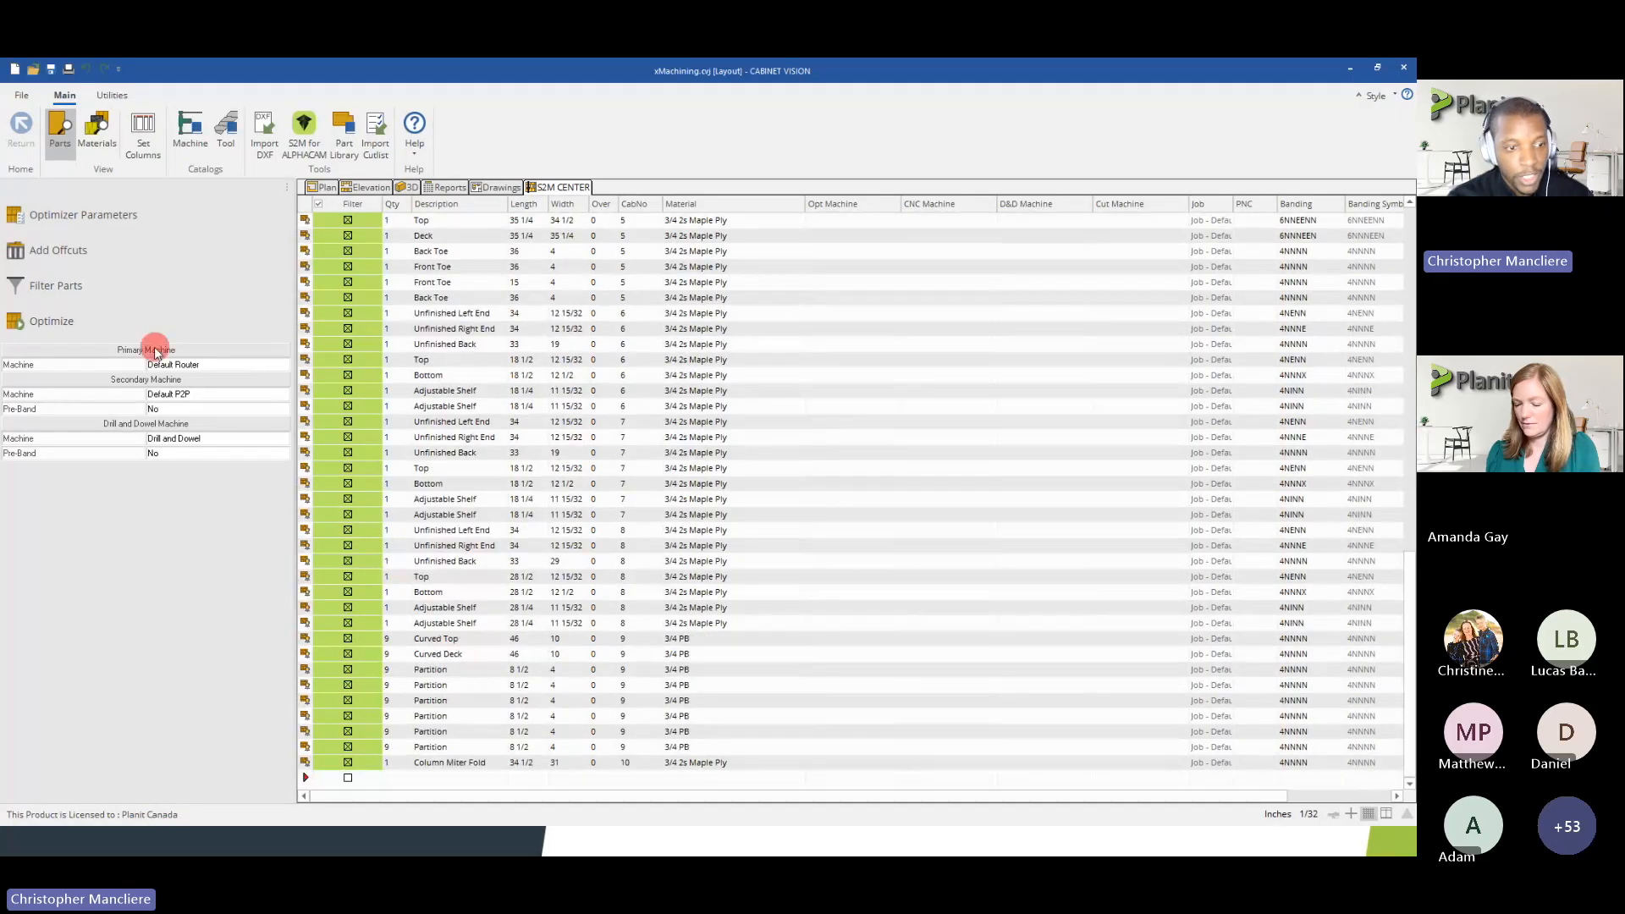
pyautogui.click(87, 286)
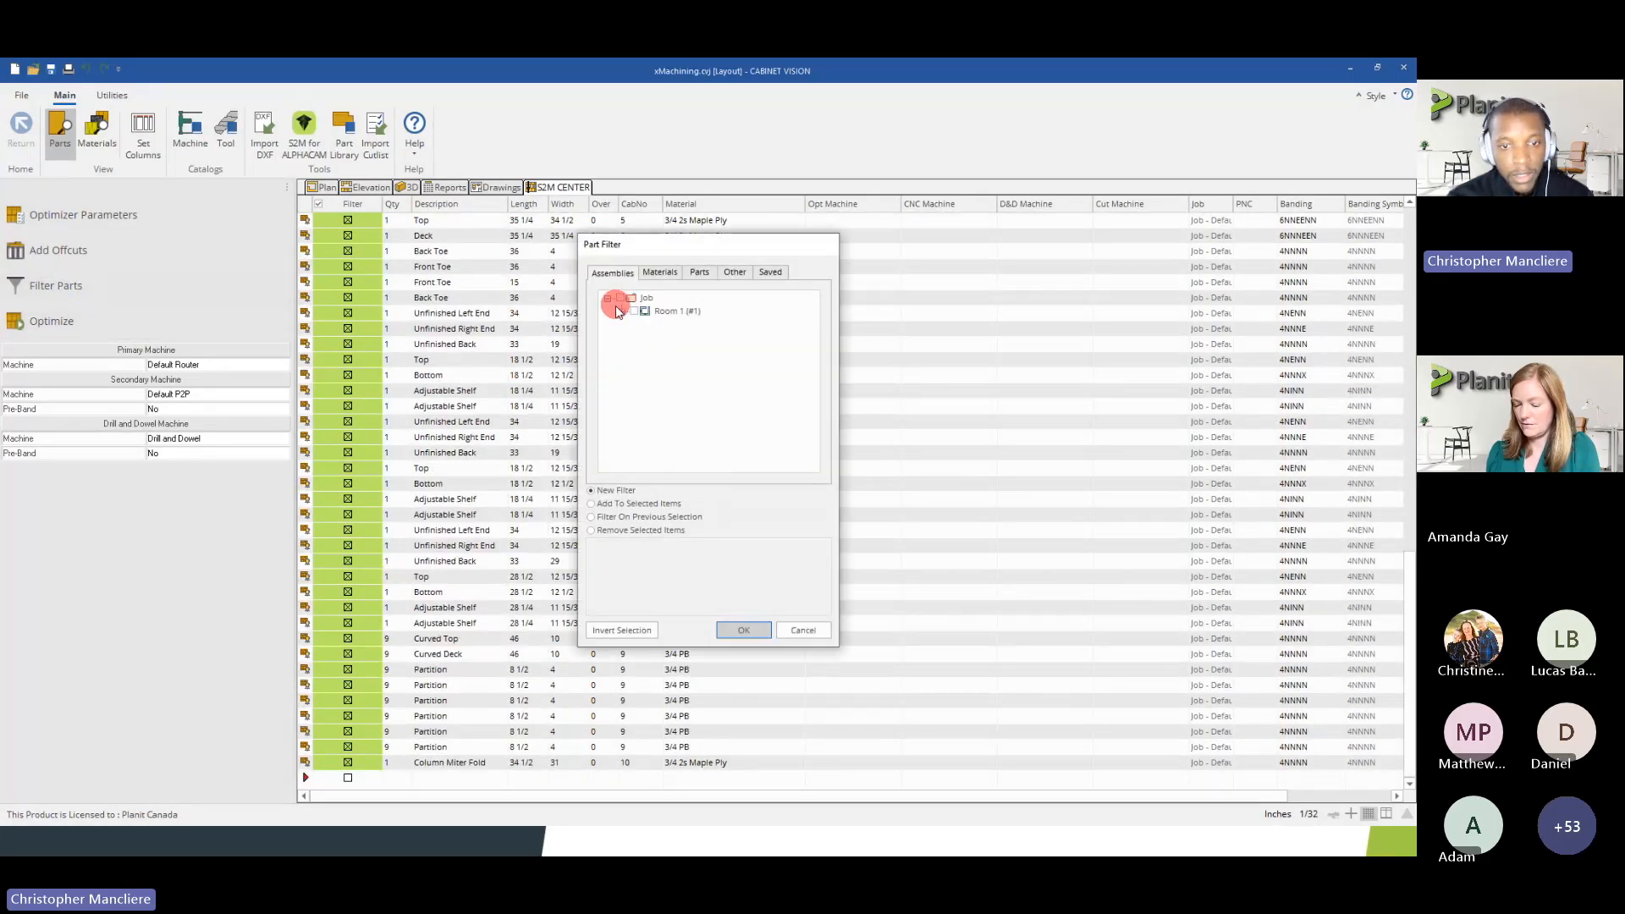
pyautogui.click(621, 312)
pyautogui.click(650, 449)
pyautogui.click(743, 630)
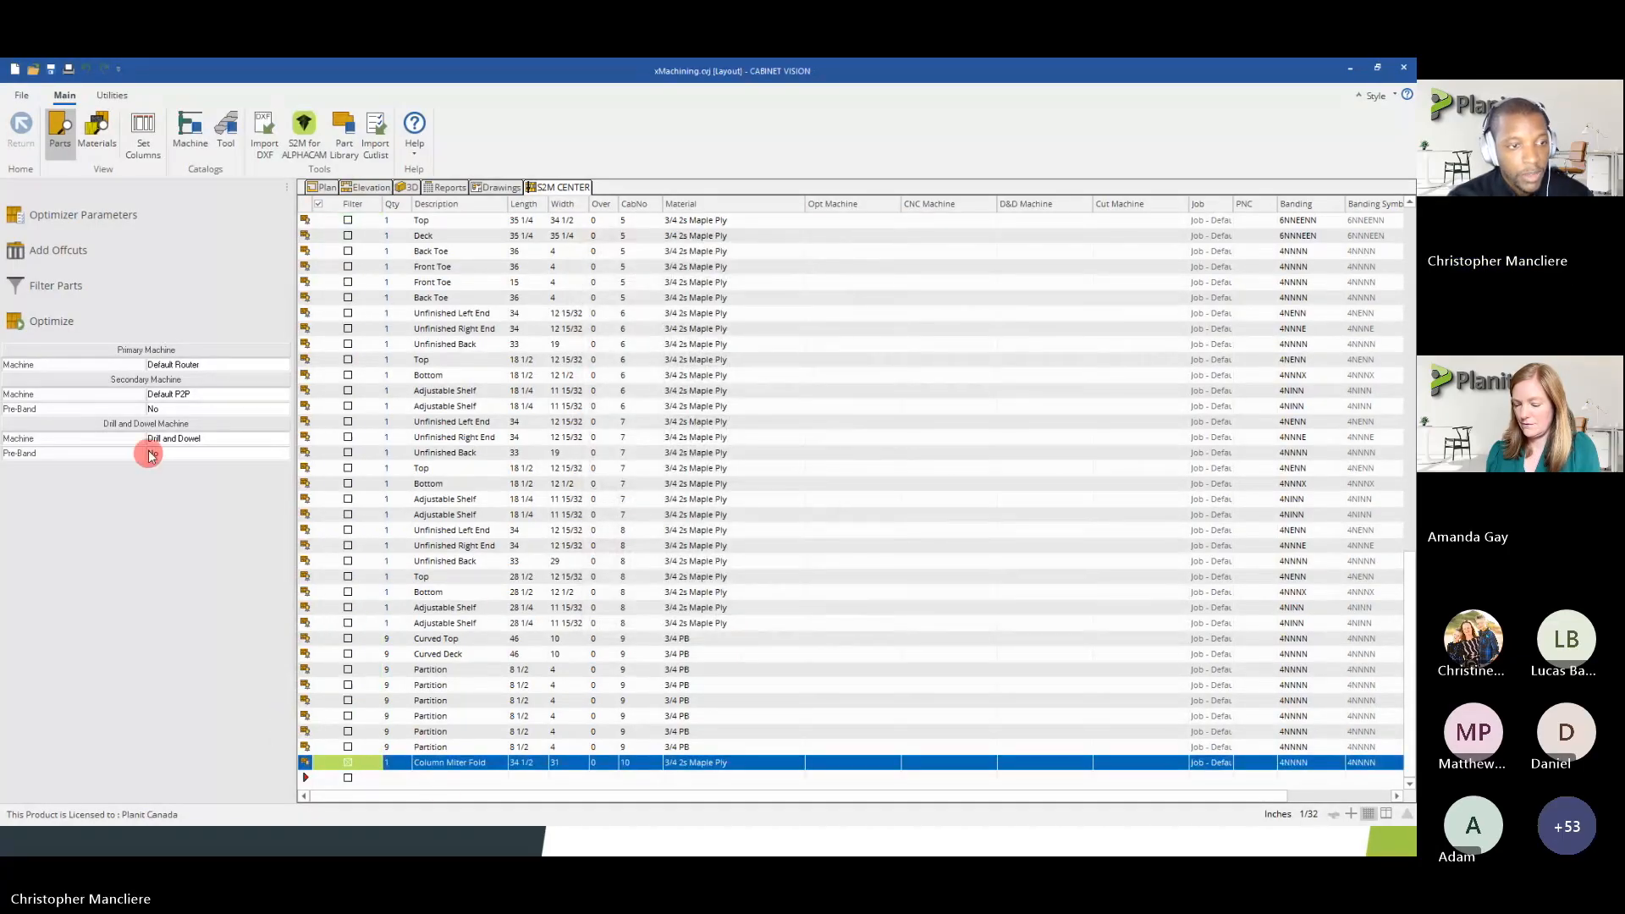
# Optimize the filtered Column Miter Fold part and inspect its fold lines on the nested 3/4 2s Maple Ply sheet
pyautogui.click(128, 328)
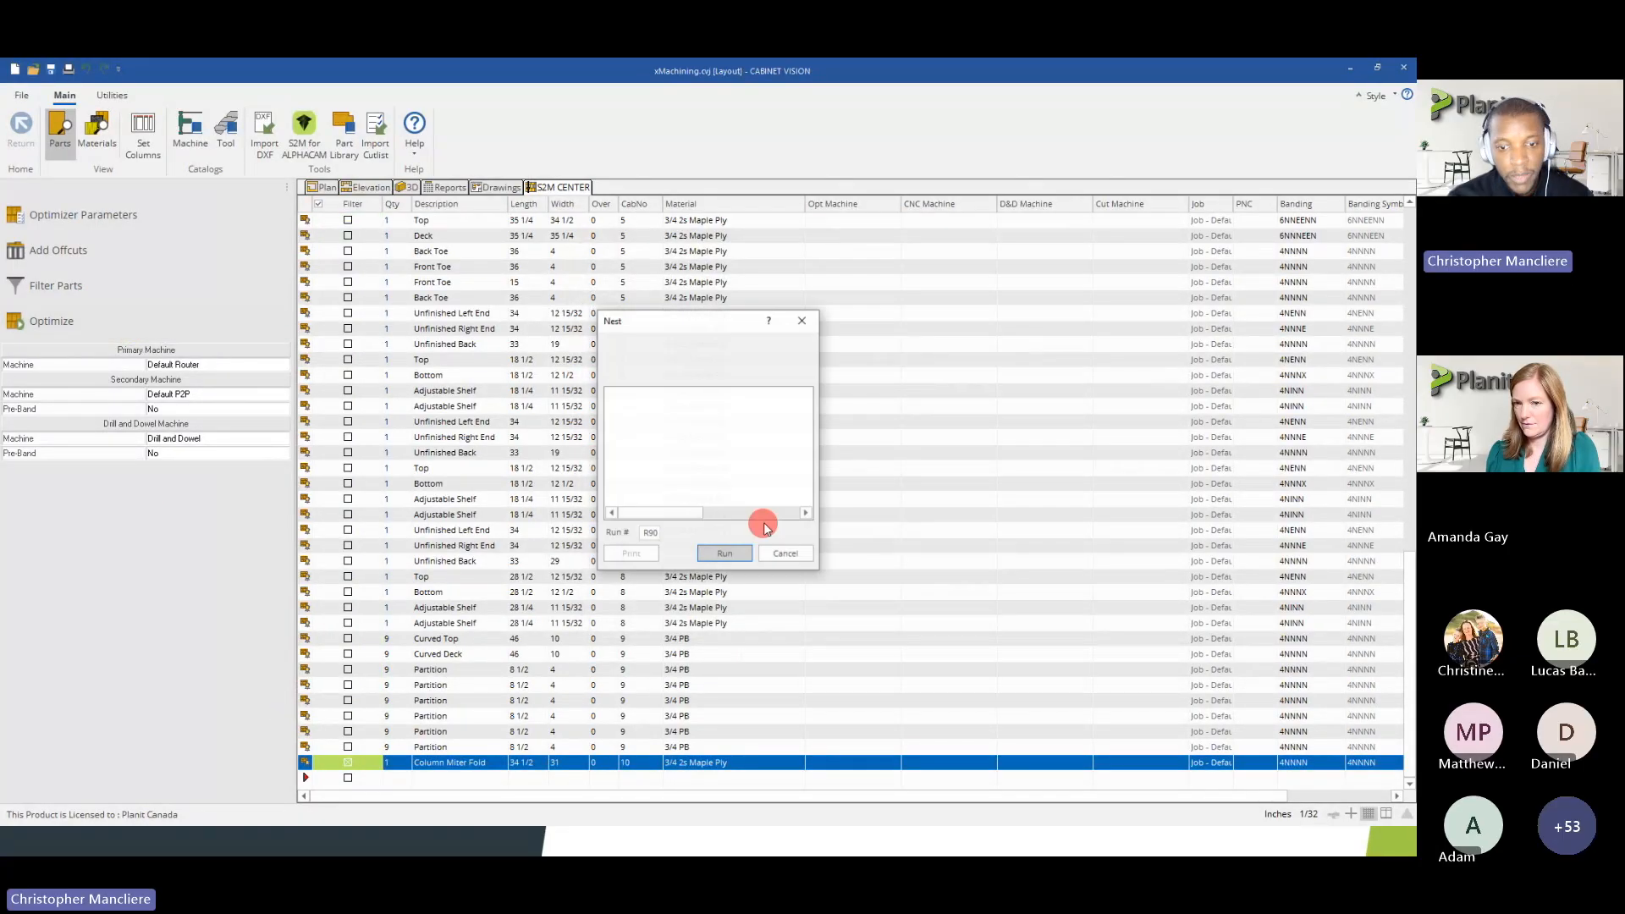
pyautogui.click(736, 555)
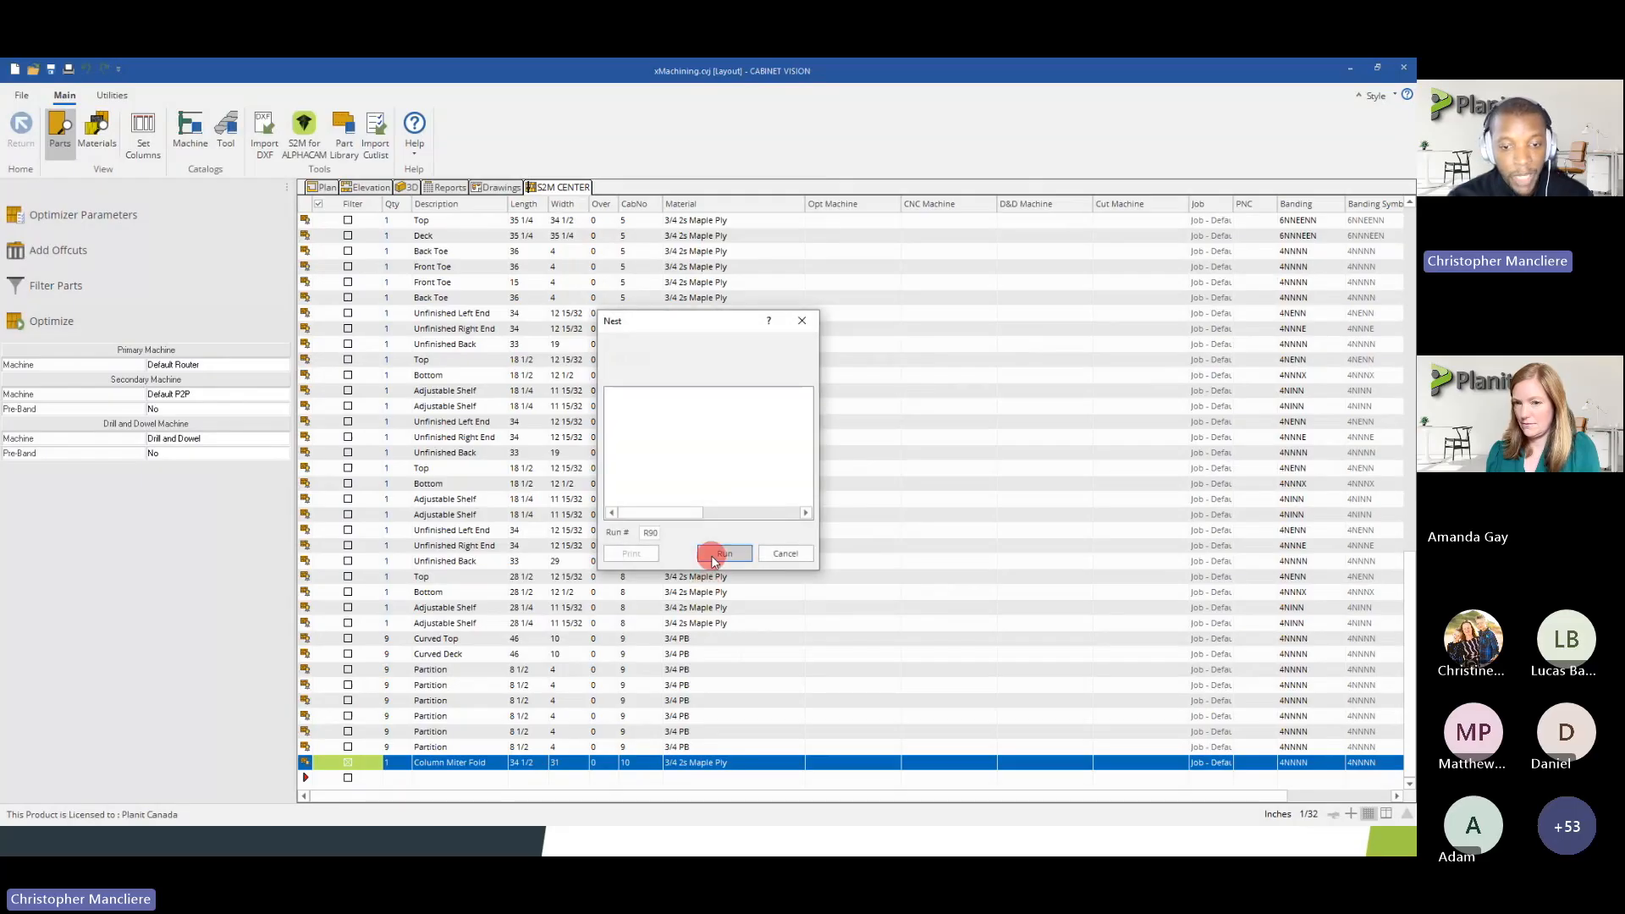
pyautogui.click(713, 554)
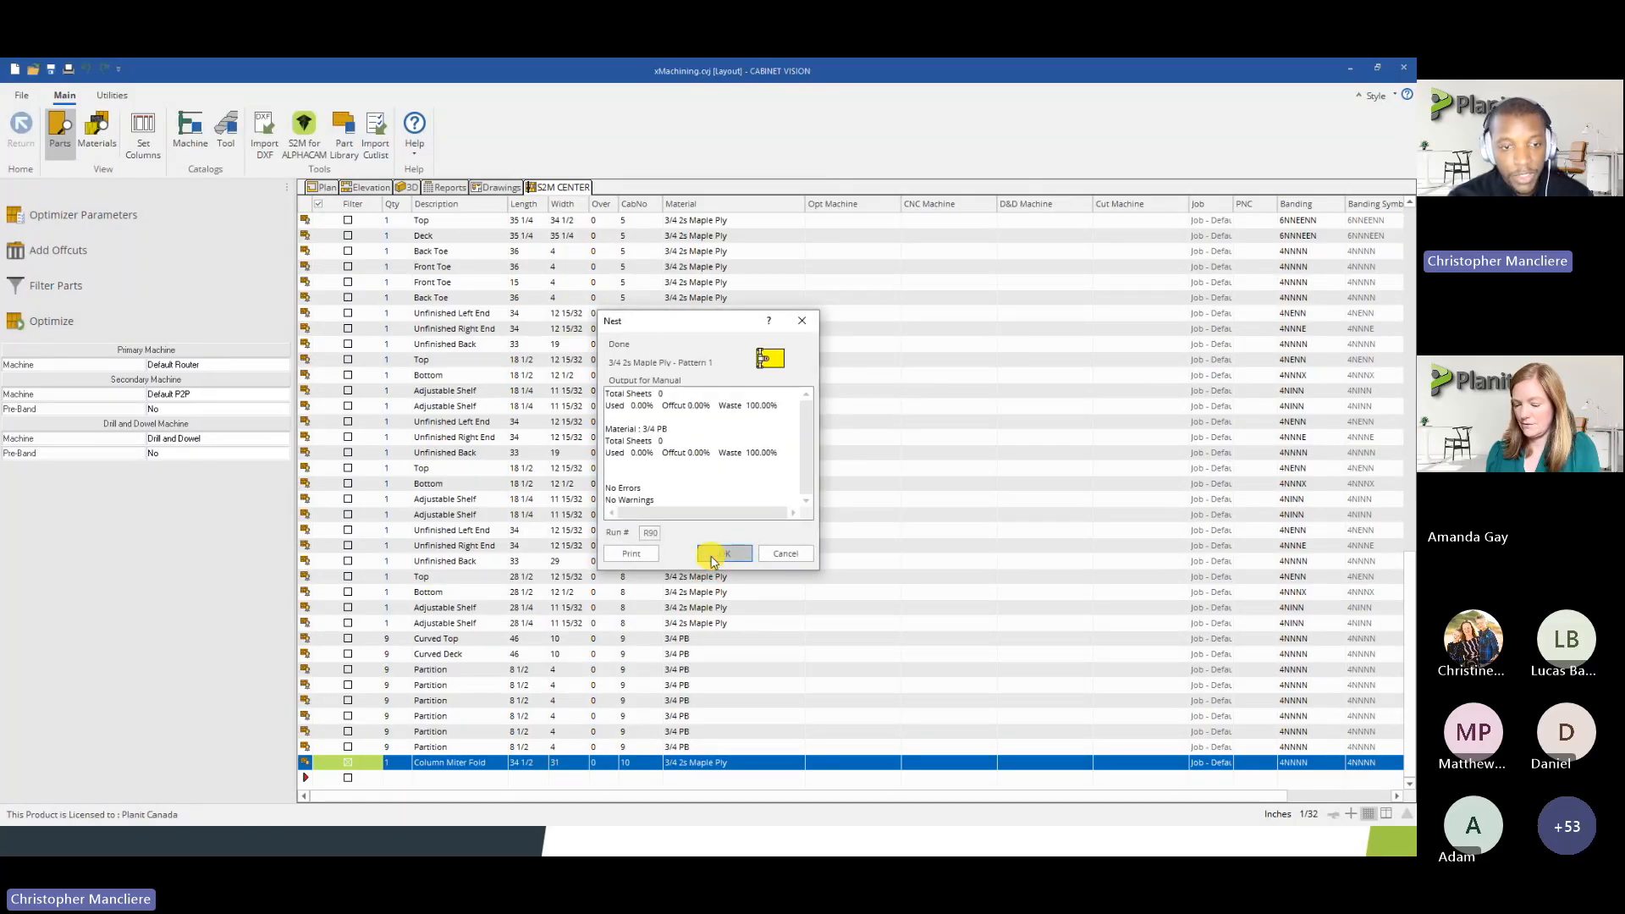
pyautogui.click(160, 223)
pyautogui.scroll(2, 776, 333)
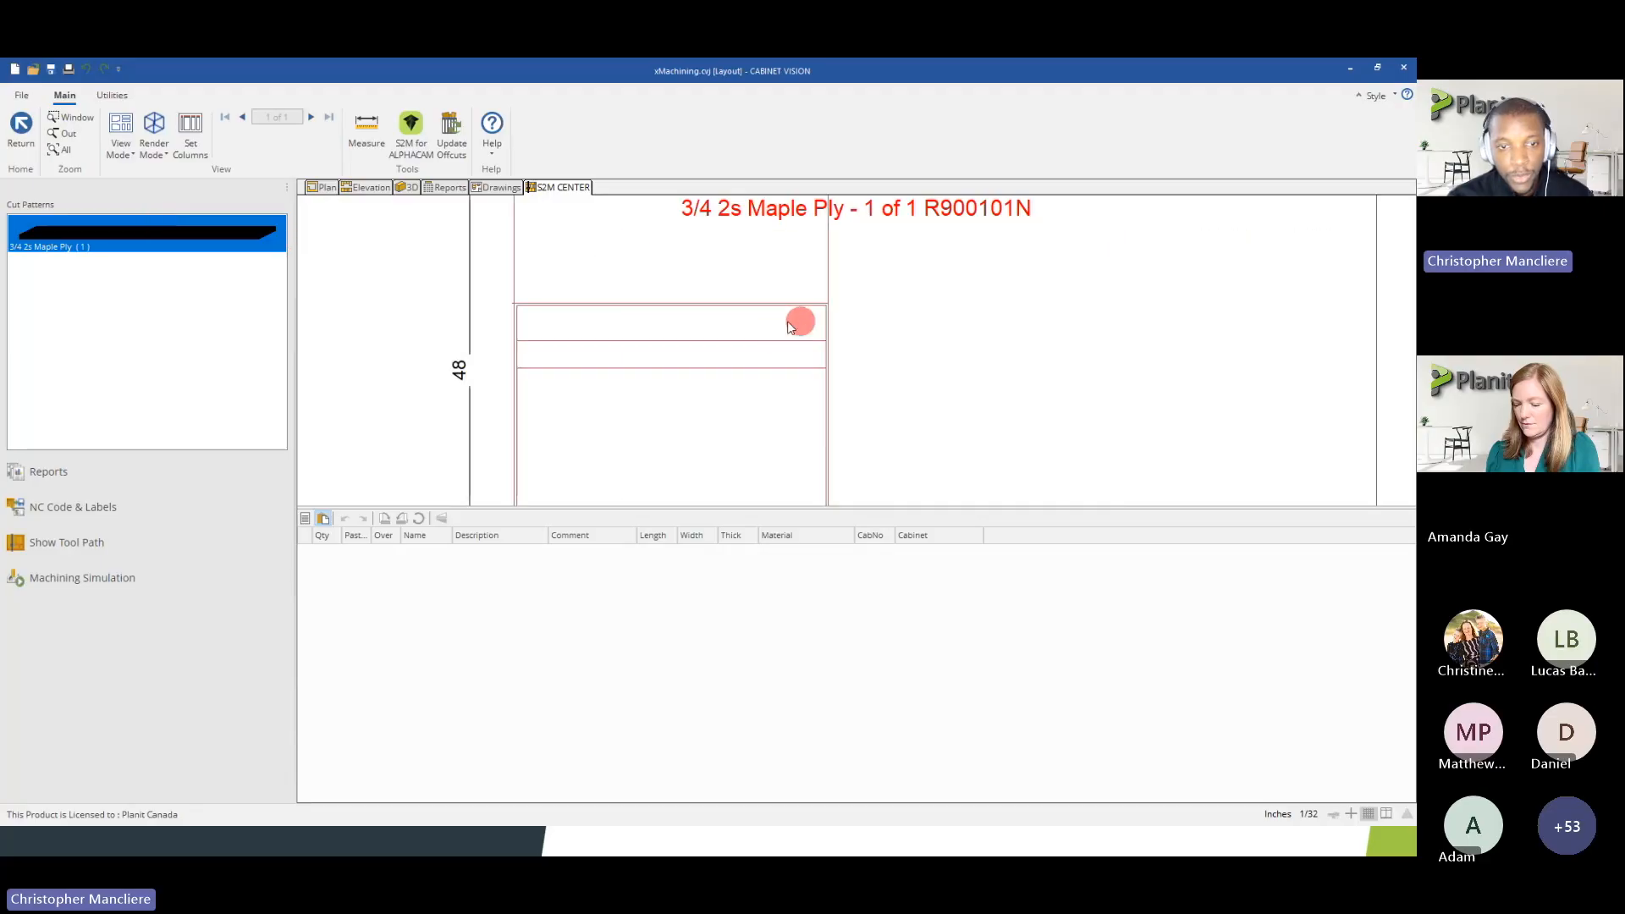
pyautogui.scroll(-2, 534, 309)
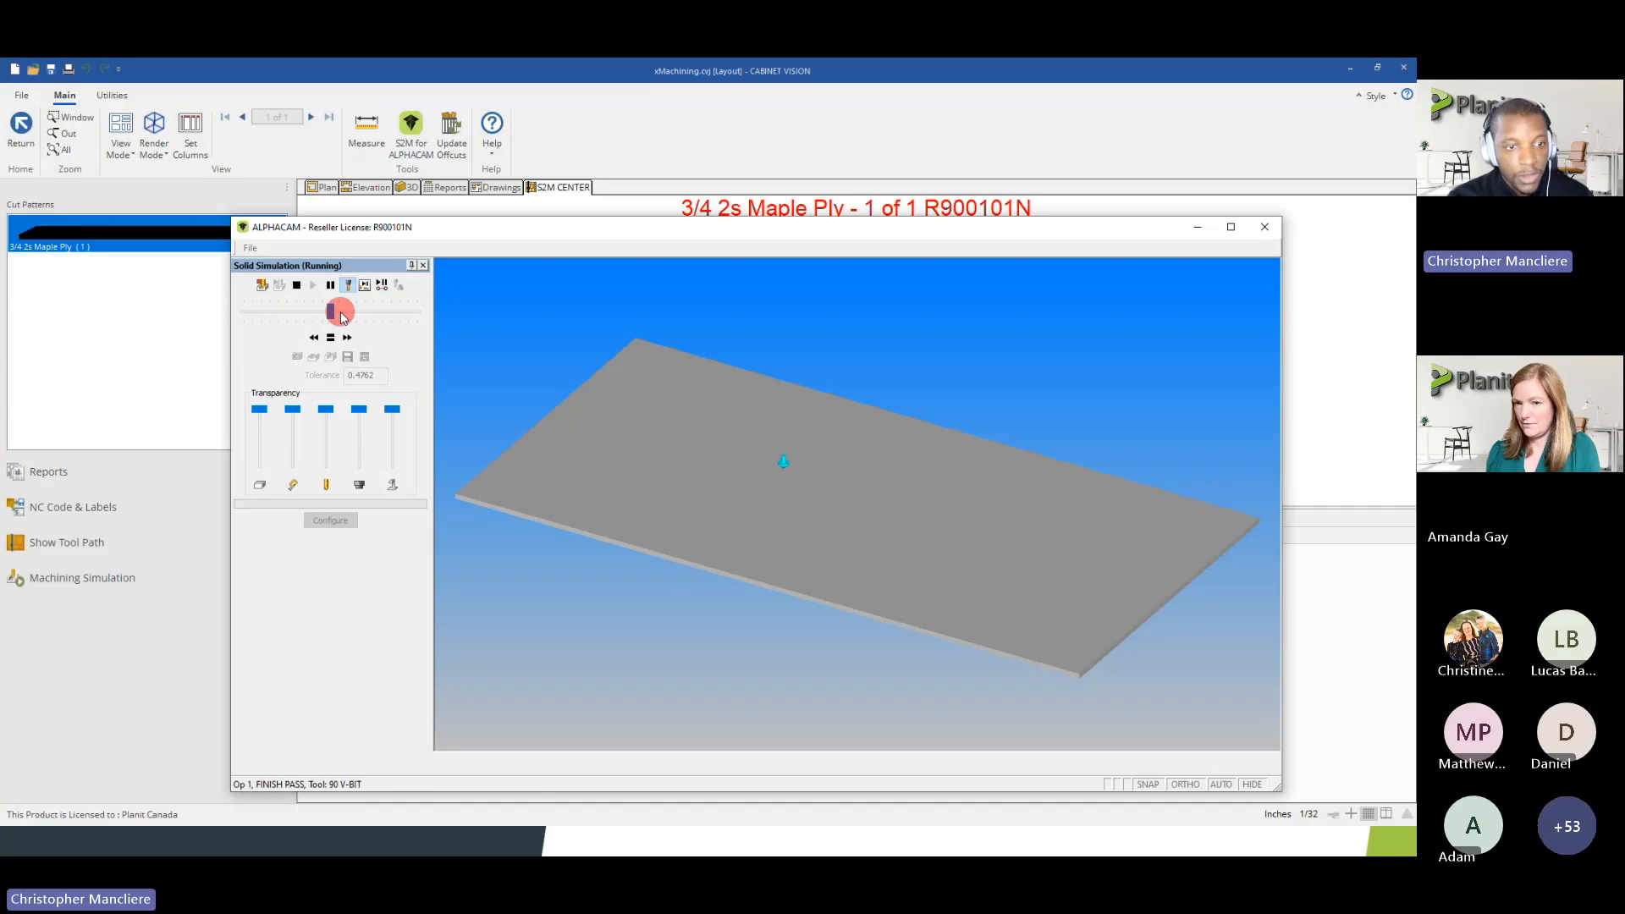
# Run the solid machining simulation at full speed and examine the column's two V-bit fold grooves as a solid and as tool paths
pyautogui.moveTo(334, 313); pyautogui.dragTo(425, 324)
pyautogui.moveTo(628, 425); pyautogui.dragTo(620, 586)
pyautogui.scroll(2, 784, 413)
pyautogui.scroll(8, 794, 483)
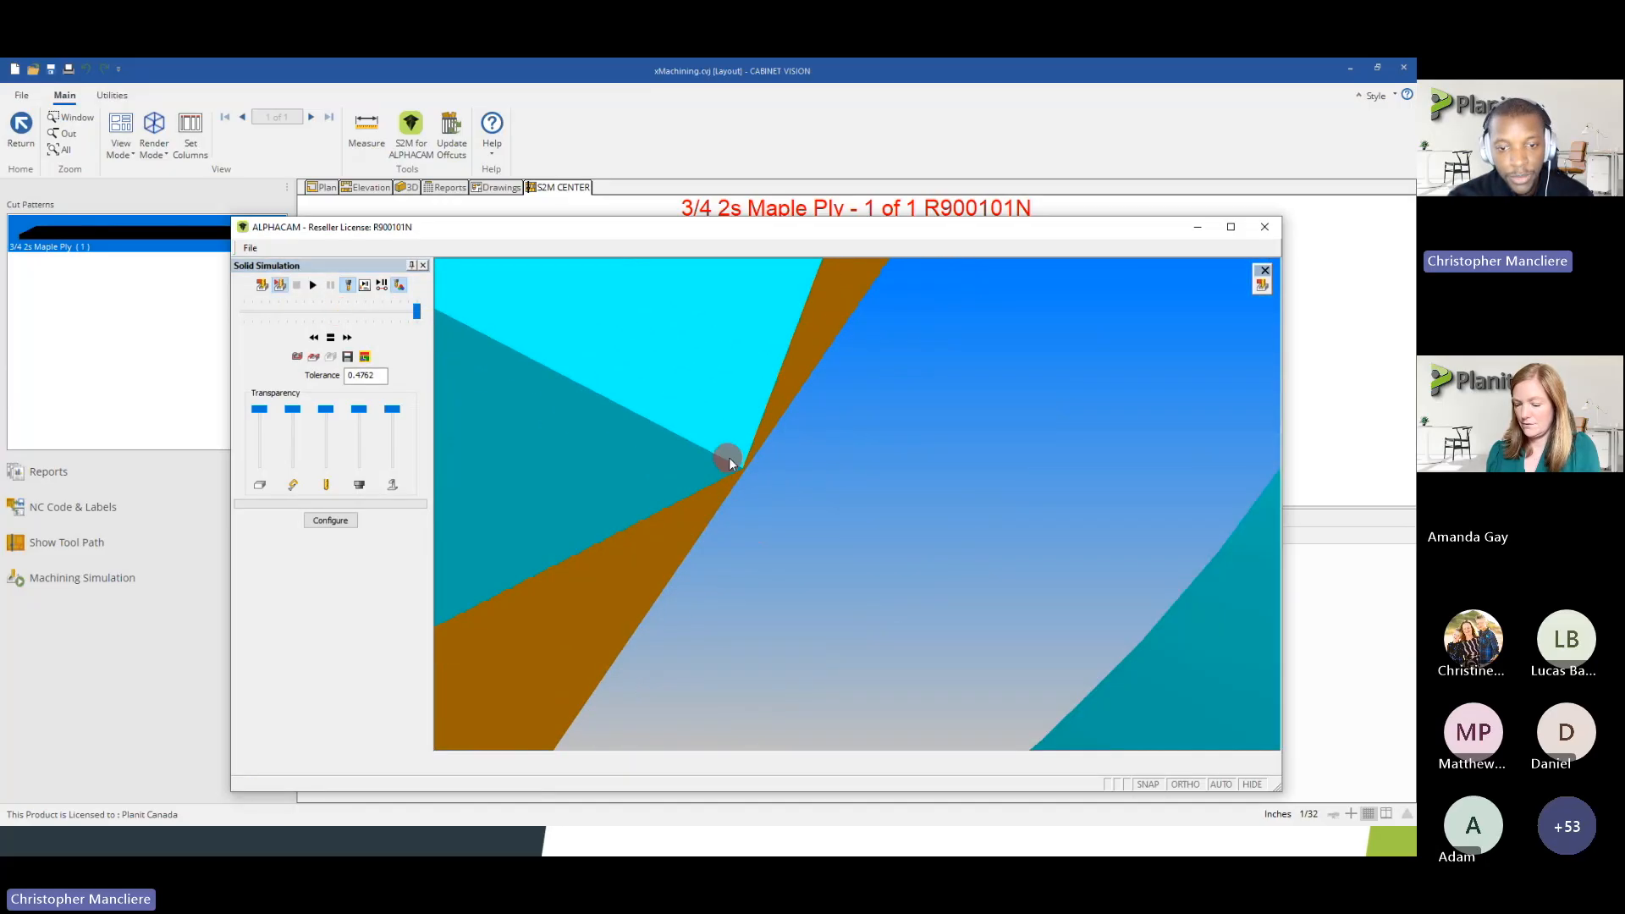
pyautogui.scroll(-4, 740, 467)
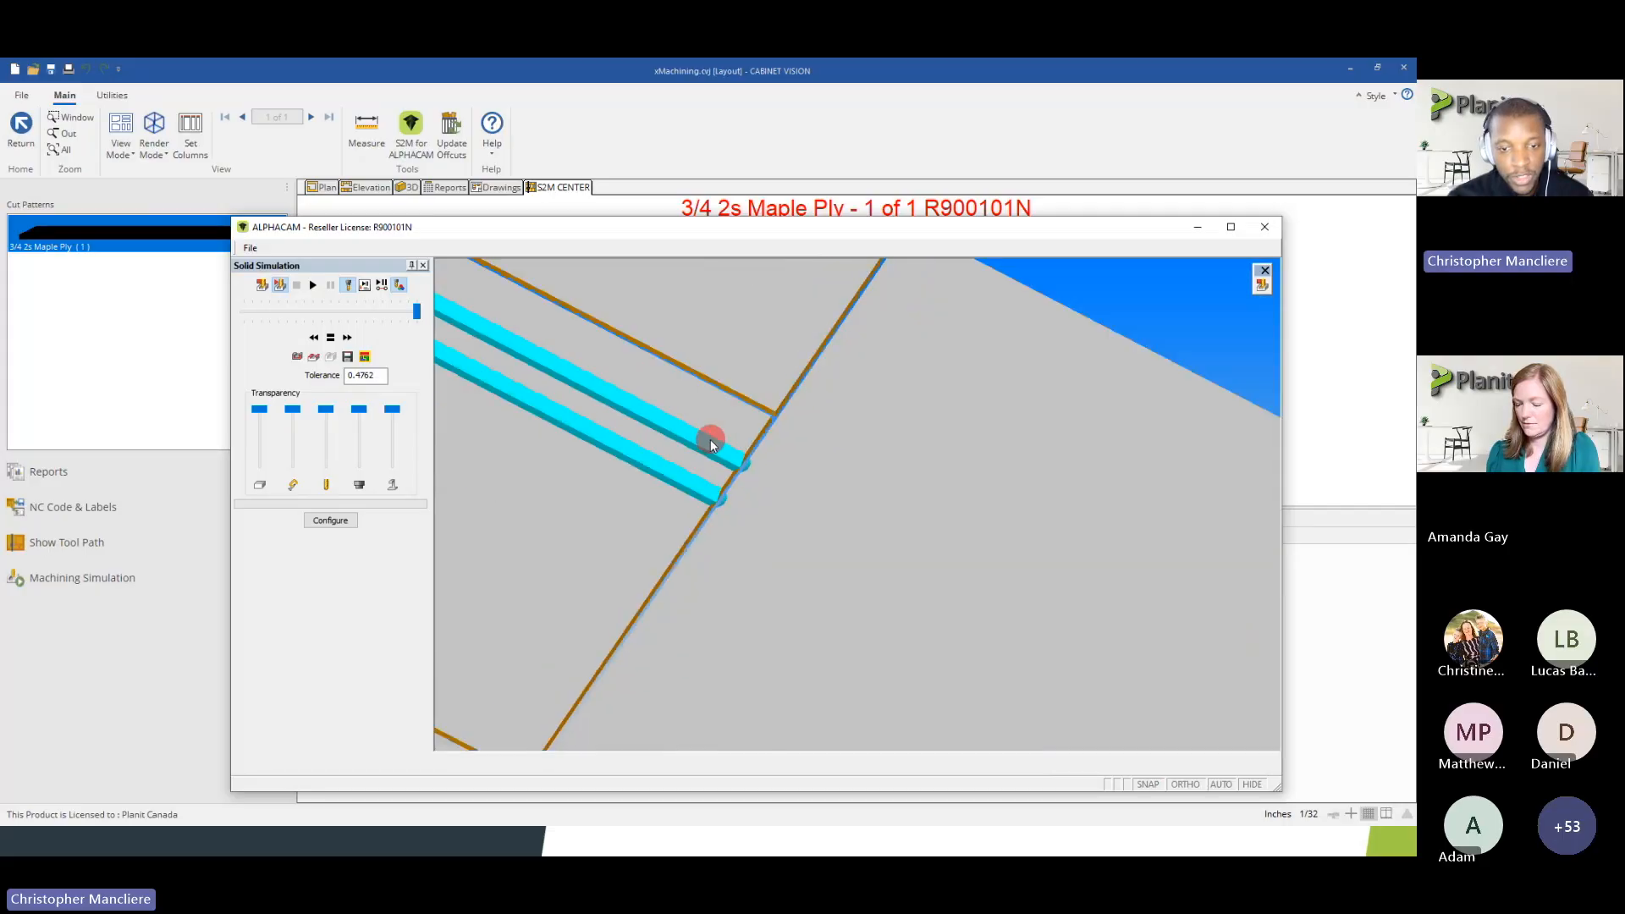
pyautogui.scroll(-4, 573, 421)
pyautogui.scroll(3, 512, 389)
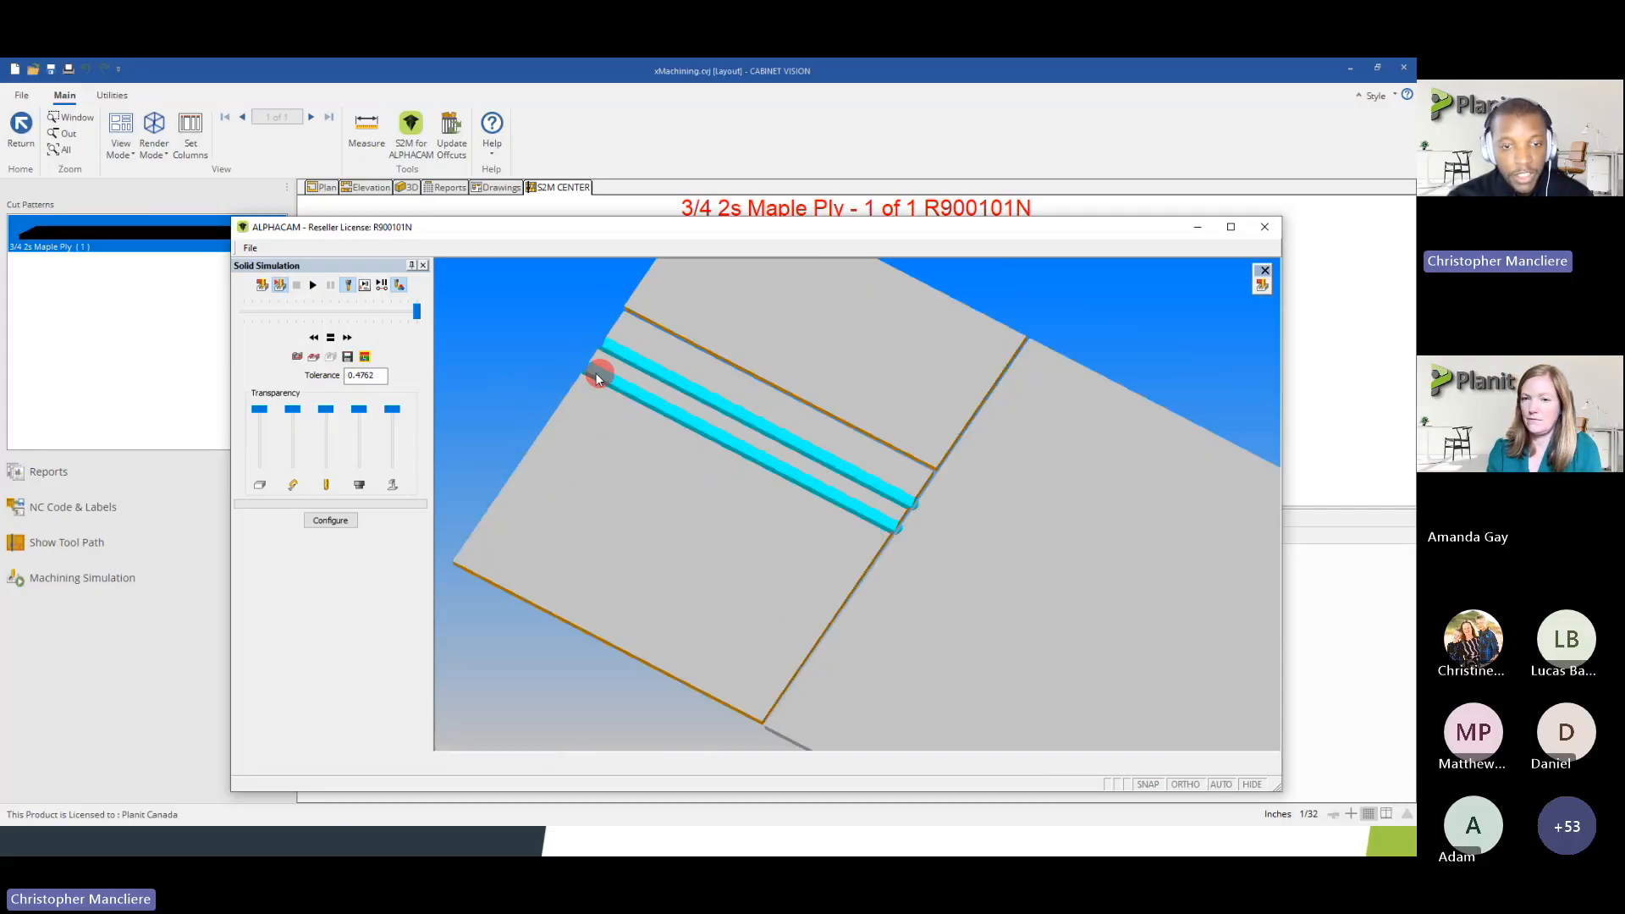
pyautogui.click(1264, 288)
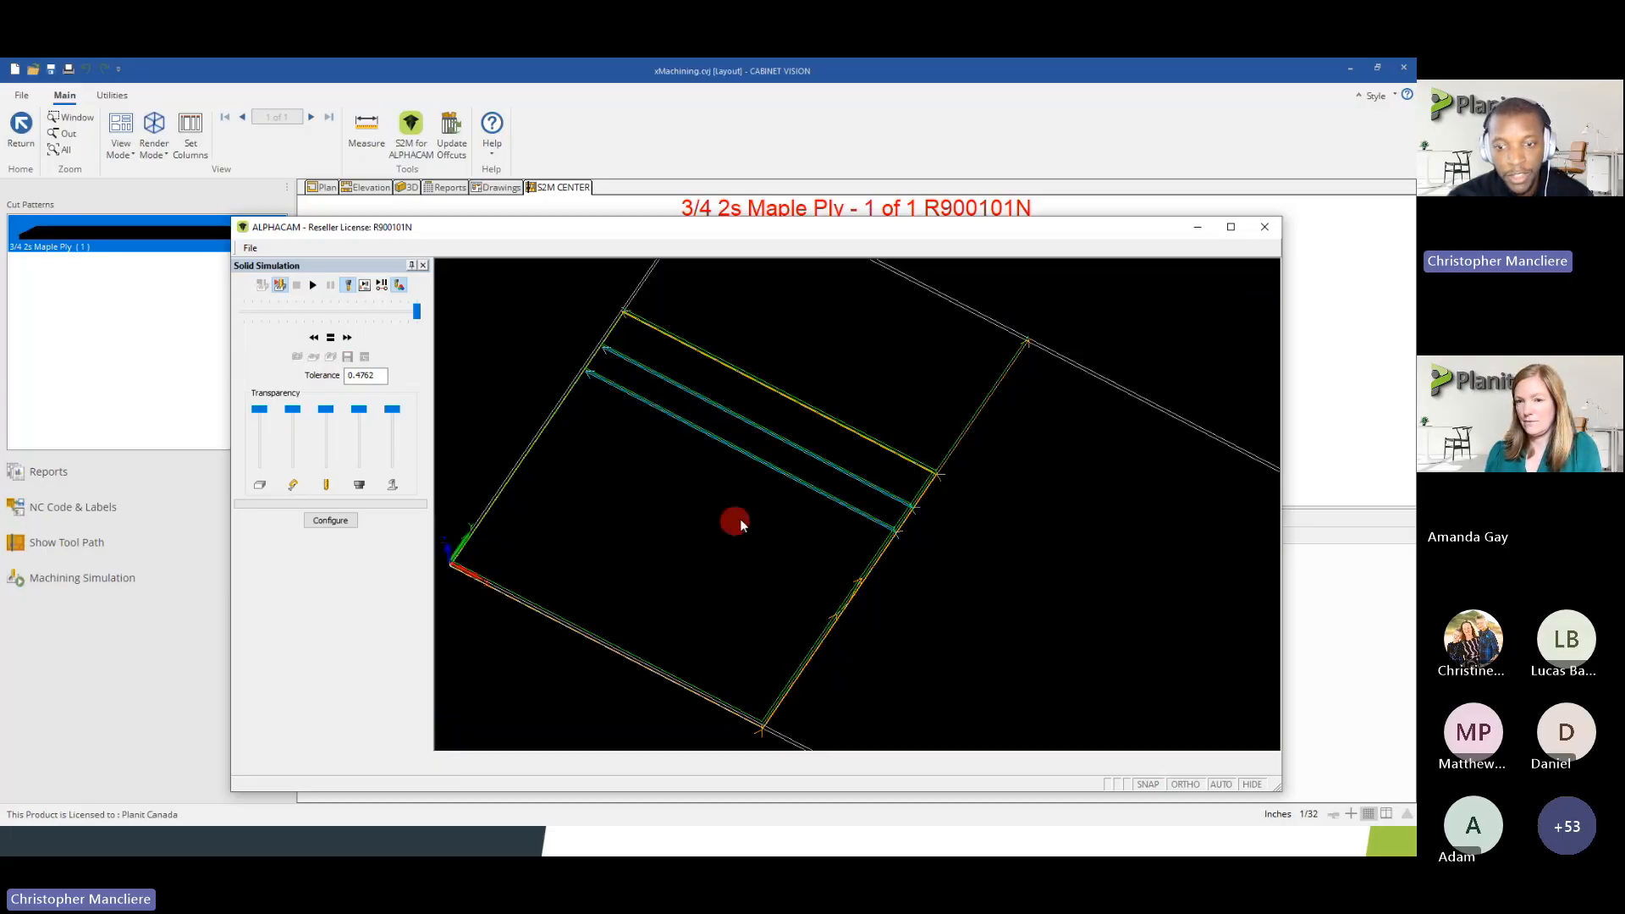
# Close the machining simulation and leave the nested sheet for the parts list, declining to generate NC or label data
pyautogui.click(1264, 227)
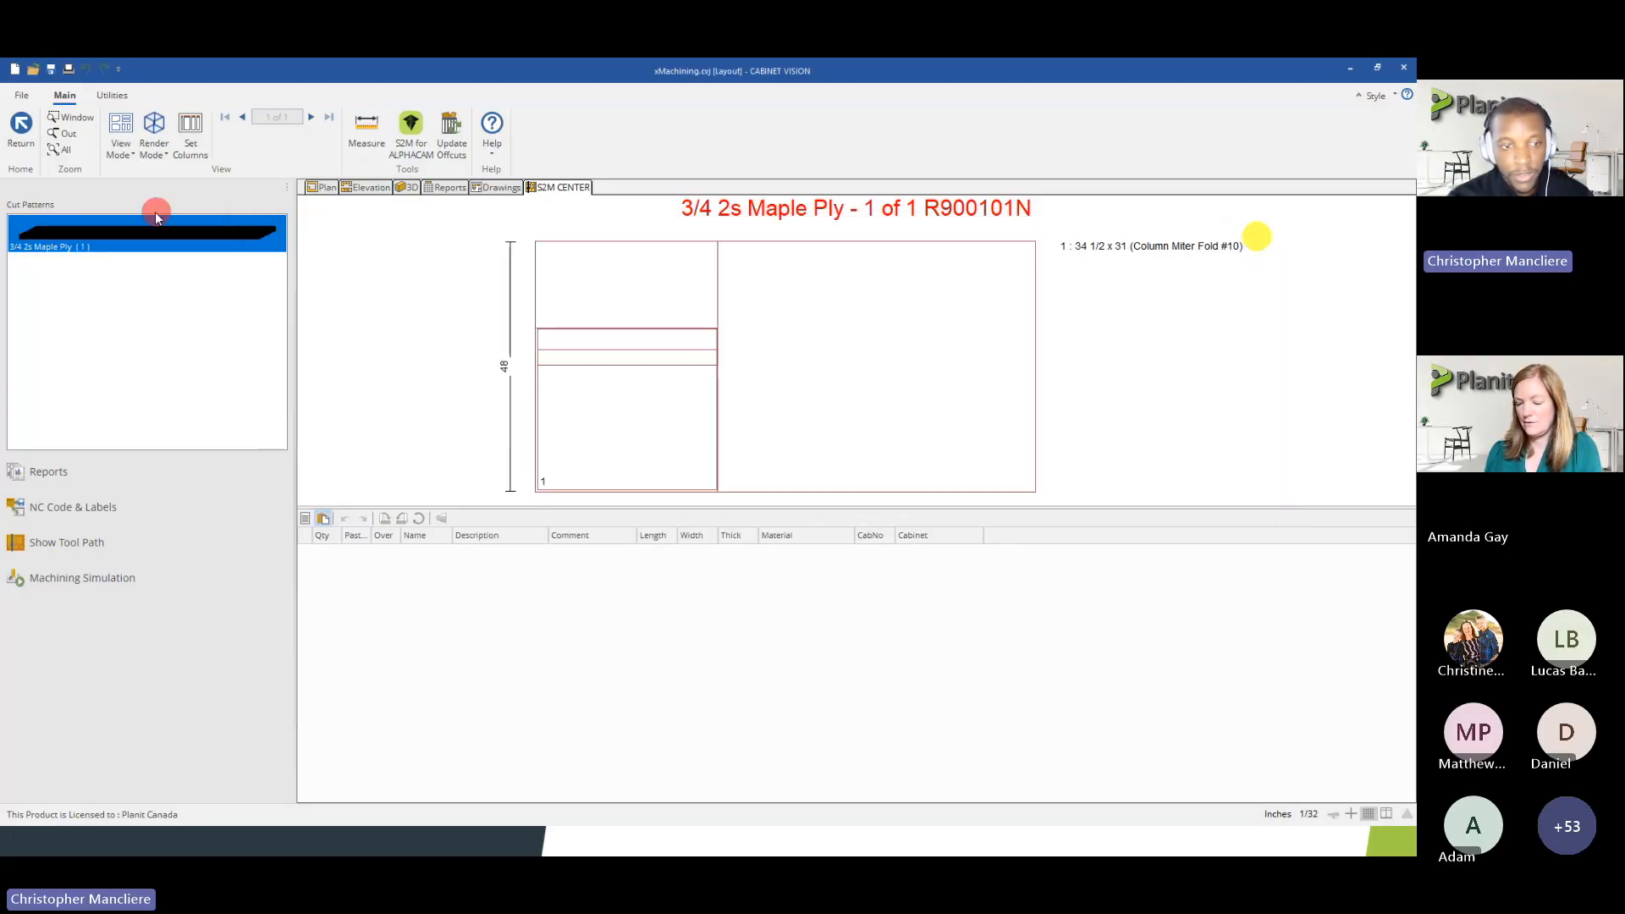
pyautogui.click(23, 136)
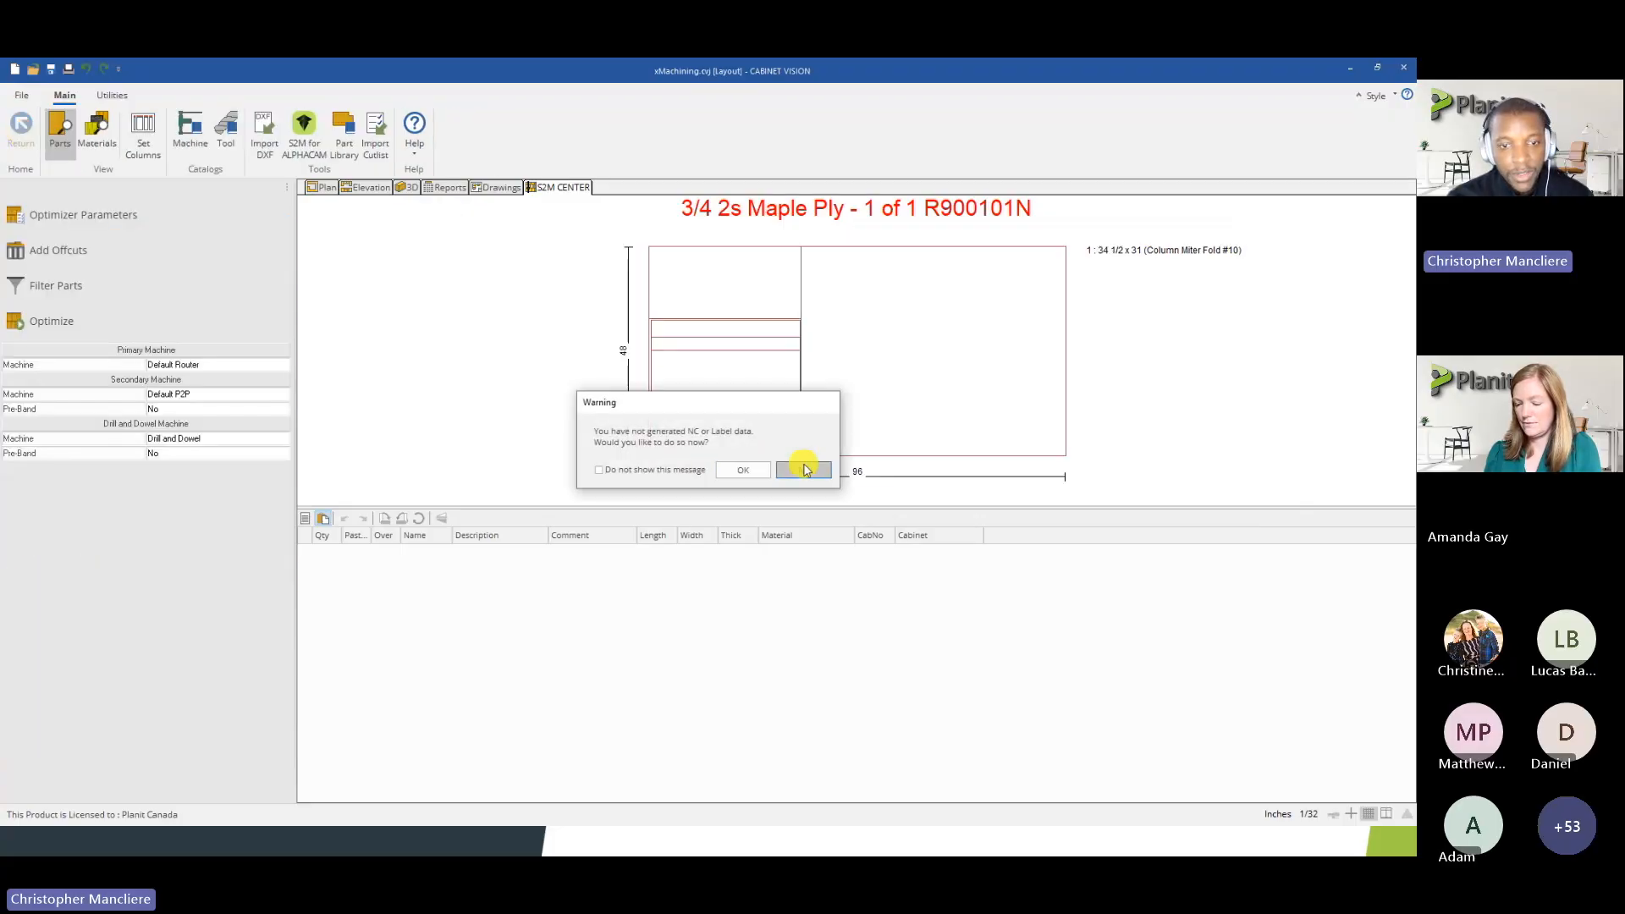
pyautogui.click(805, 464)
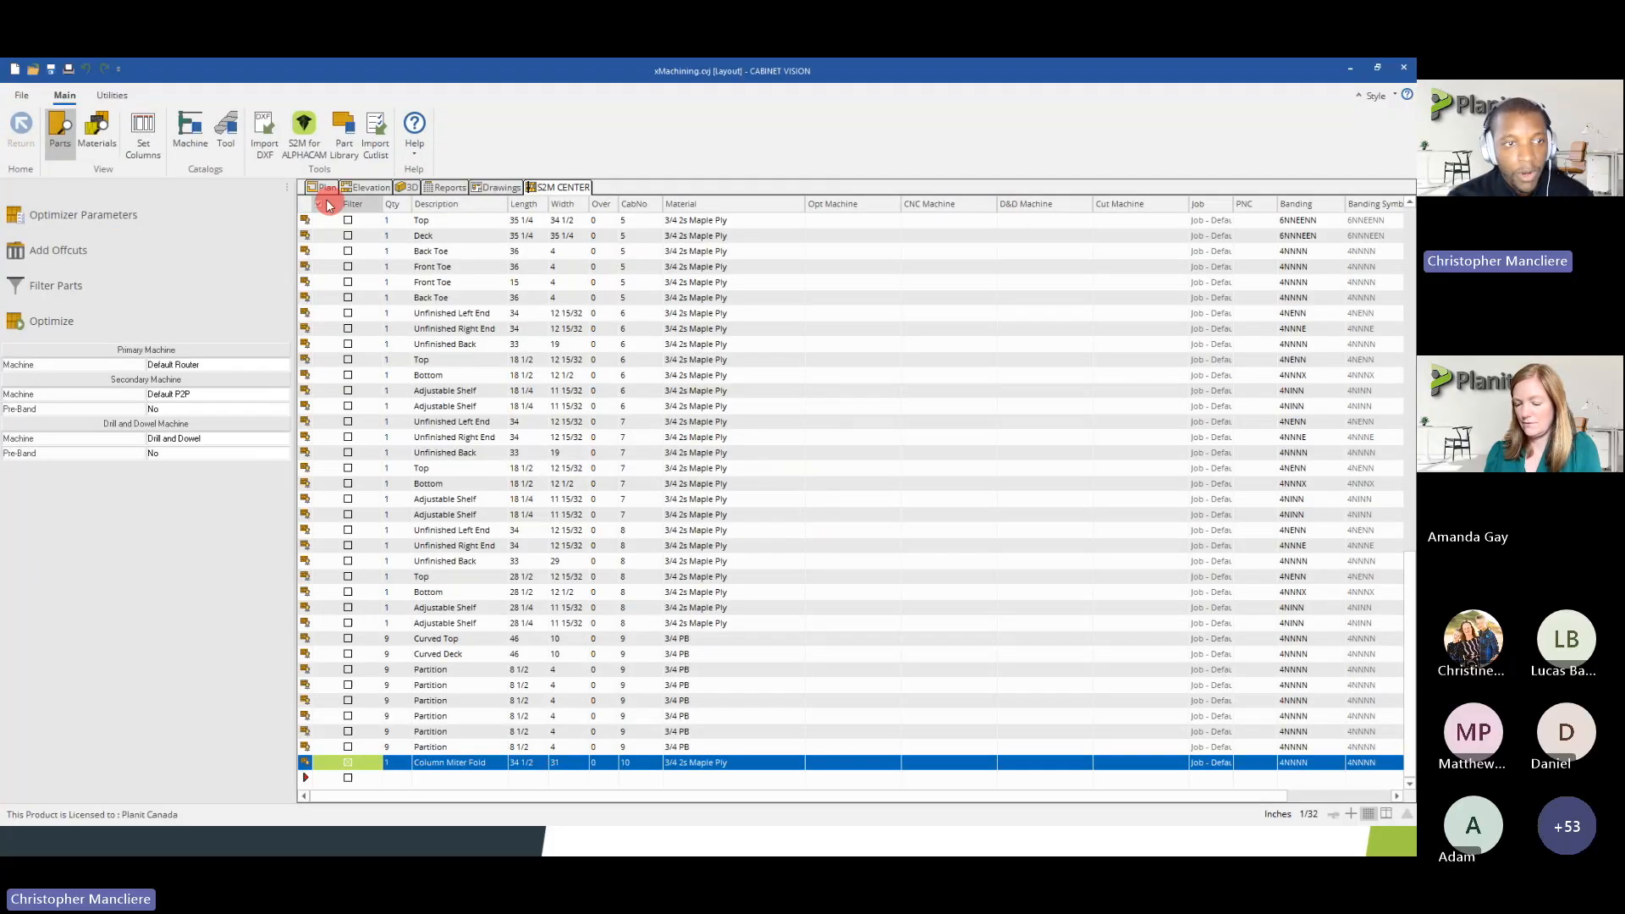
# Review the 1/4 Round tool's machine, size, movement and feed rate settings in the Tool Catalog and close the catalog
pyautogui.click(266, 155)
pyautogui.click(628, 286)
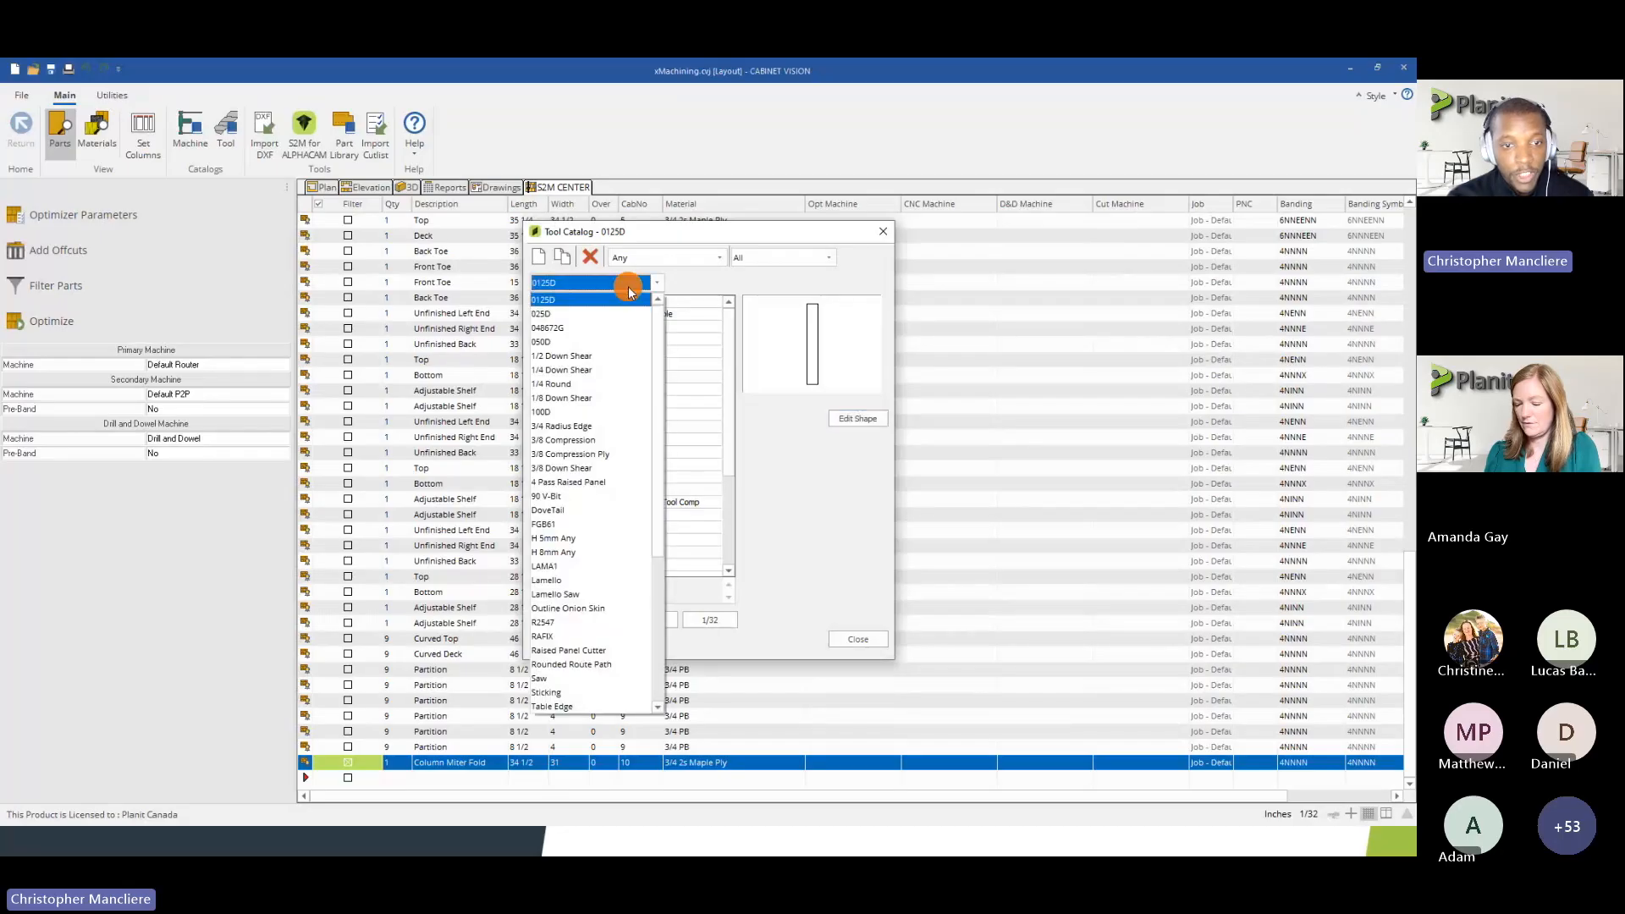
pyautogui.click(596, 383)
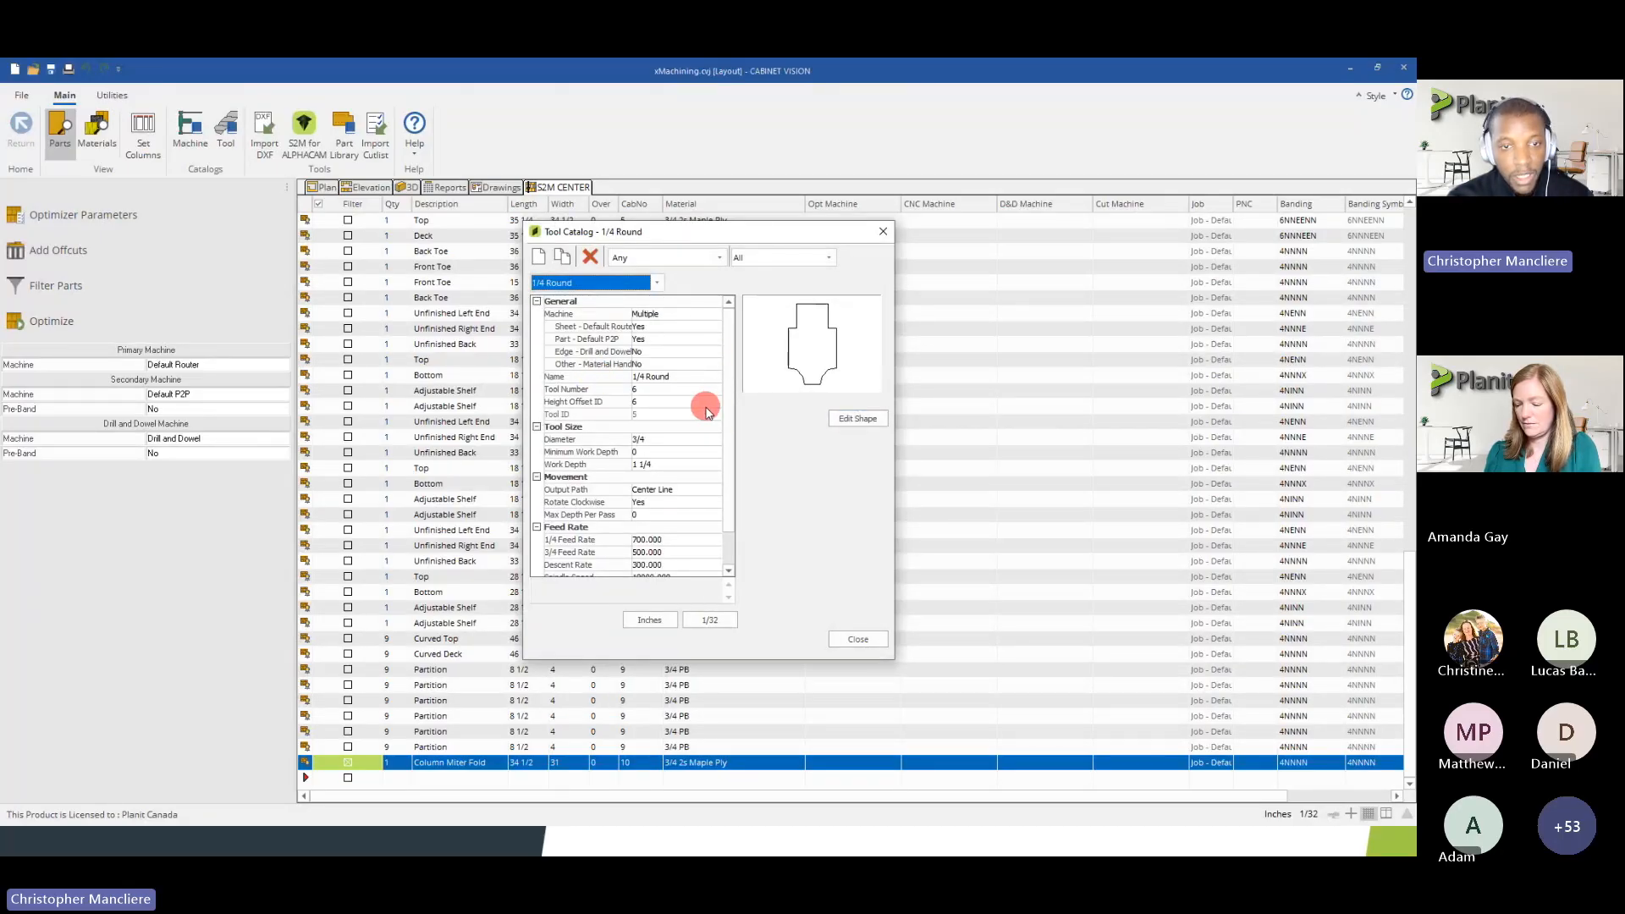
pyautogui.click(584, 282)
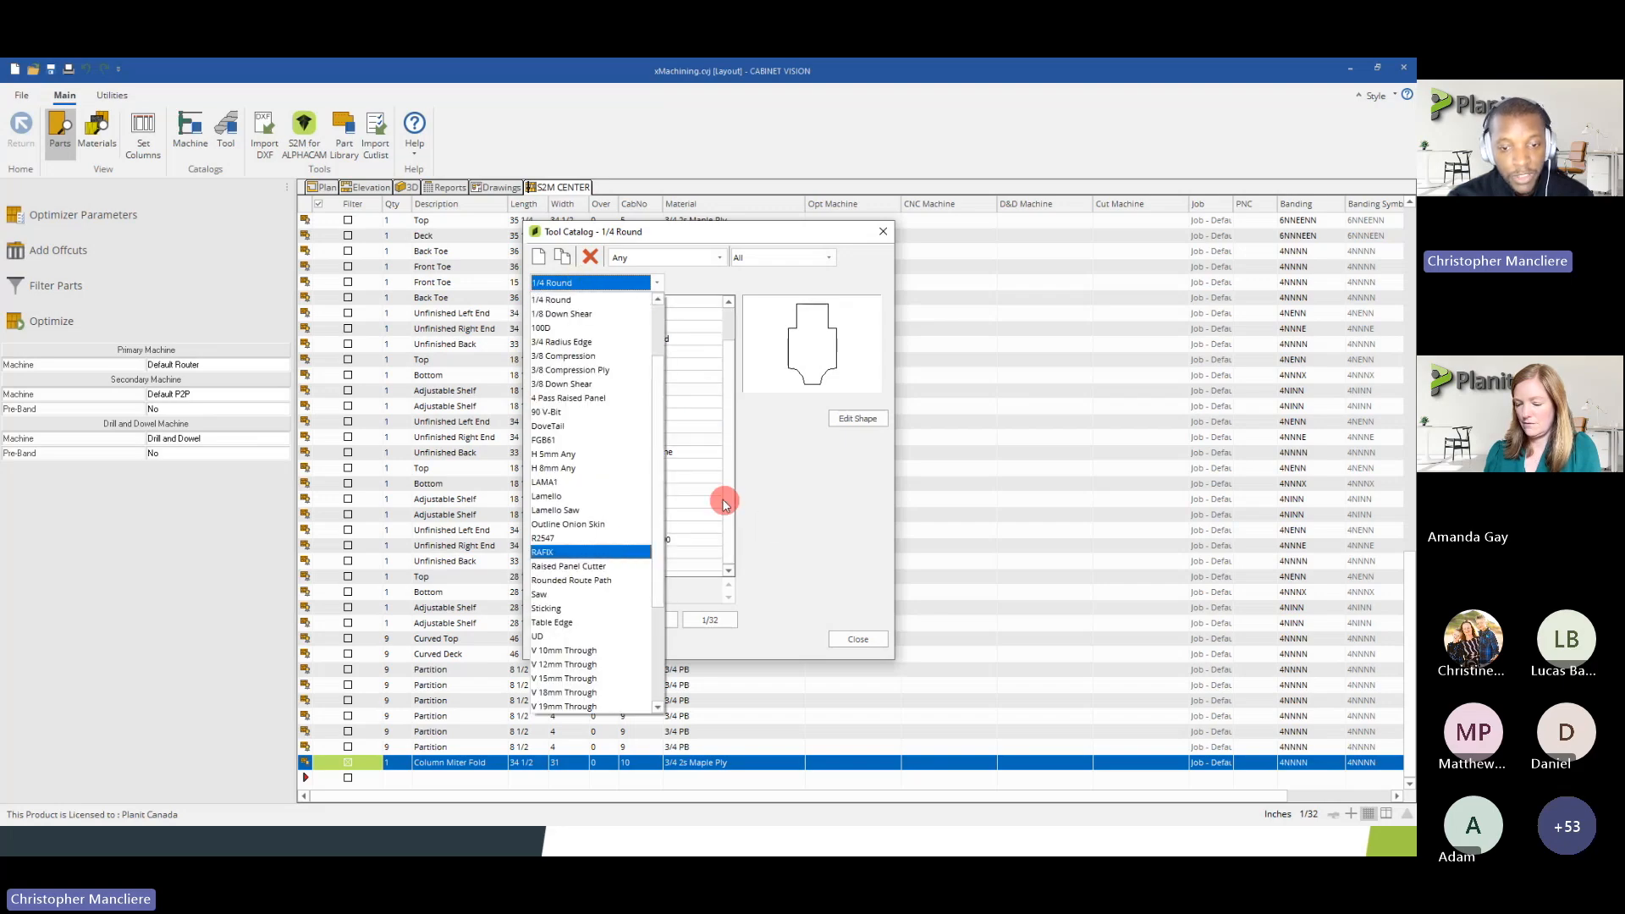
pyautogui.click(707, 486)
pyautogui.click(665, 555)
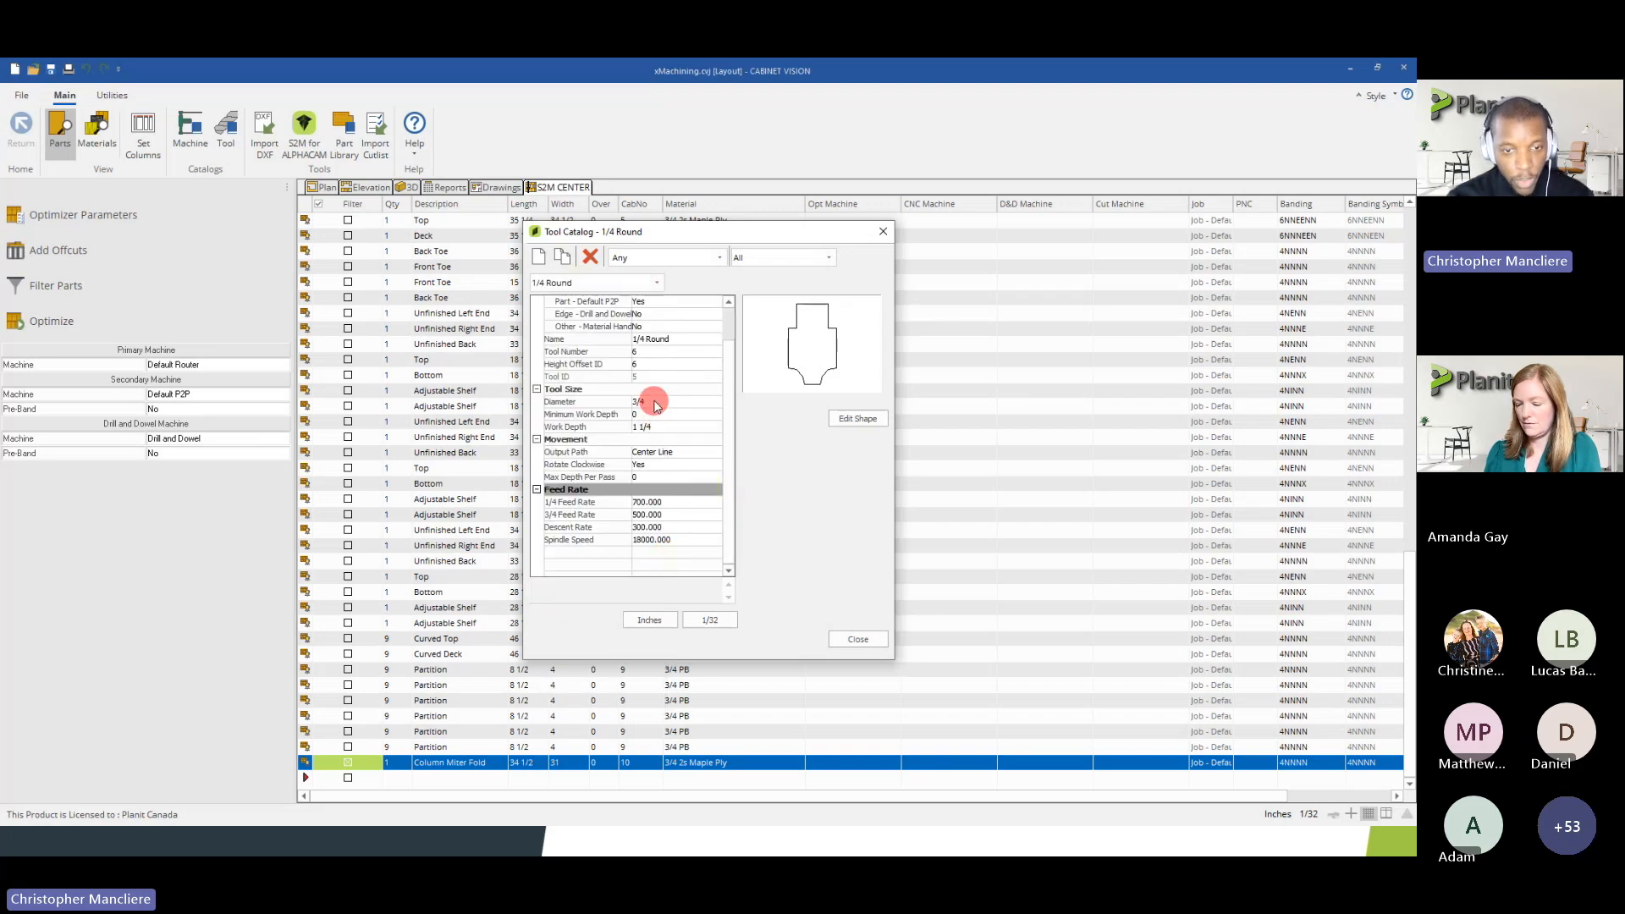
pyautogui.scroll(1, 674, 438)
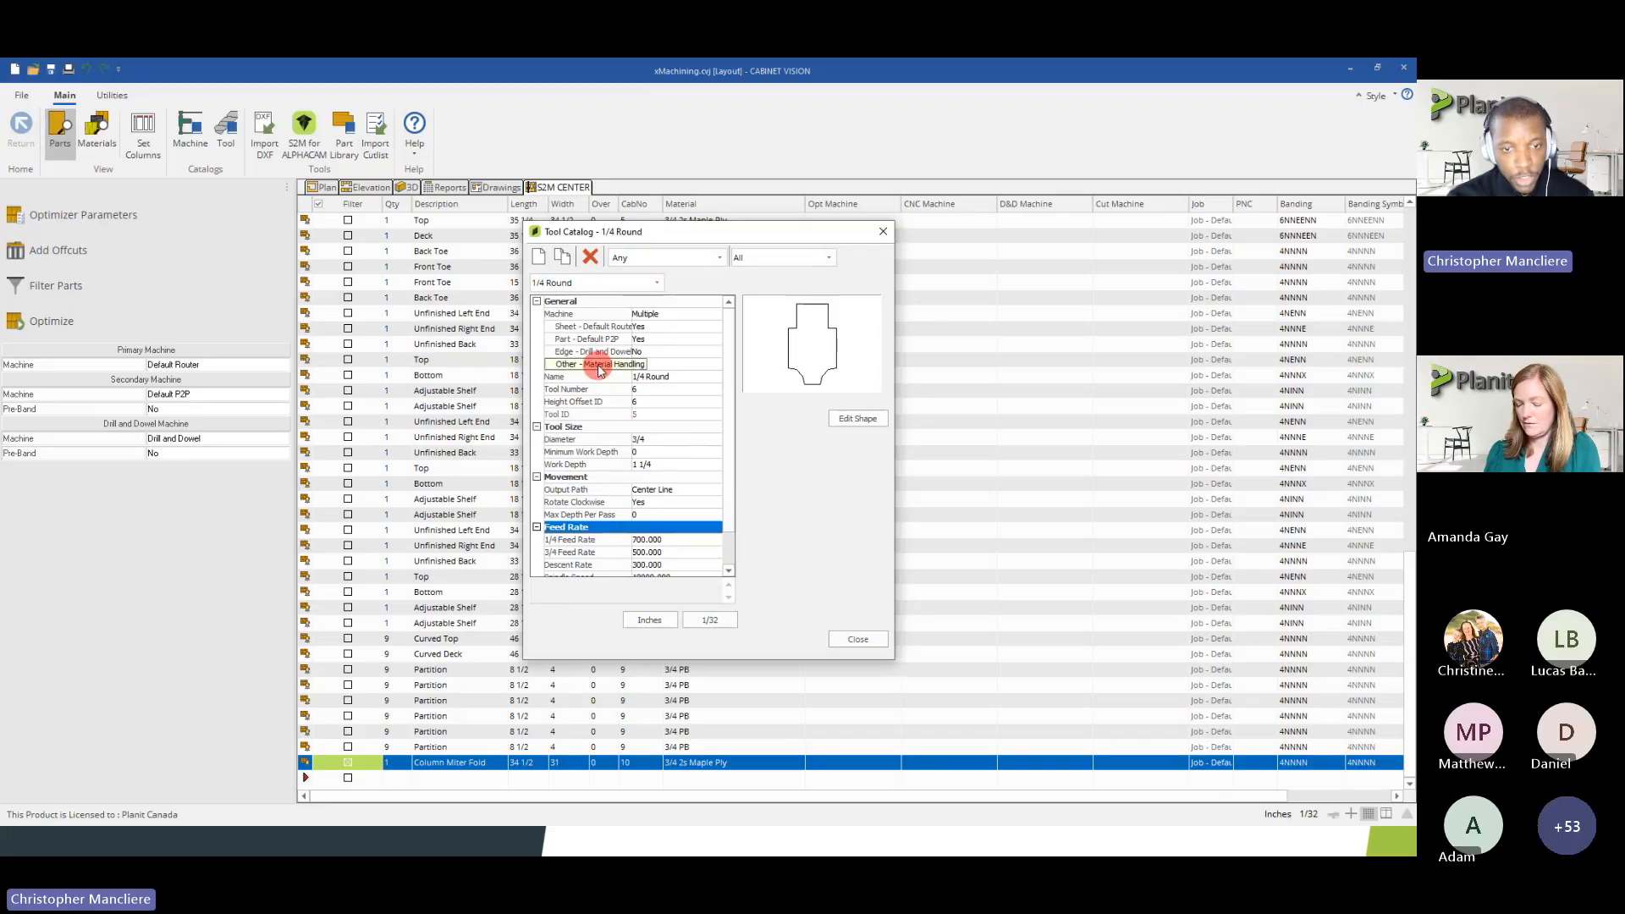
pyautogui.click(855, 641)
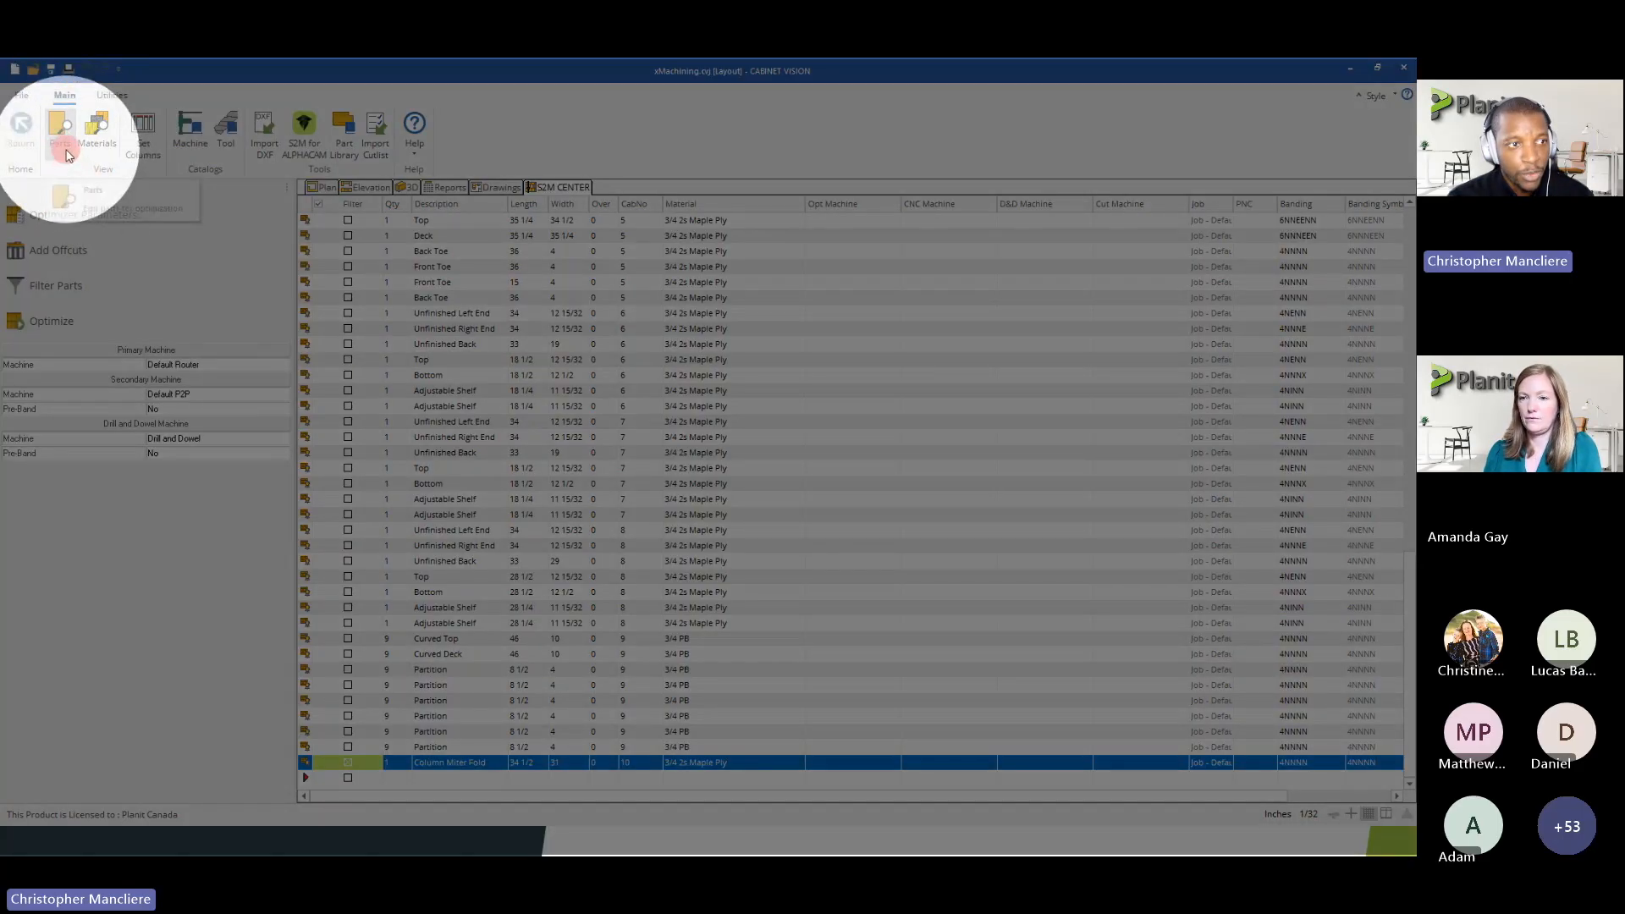
# Review the sheet lengths, widths and quantities of the job's materials in the S2M Center materials list
pyautogui.click(96, 138)
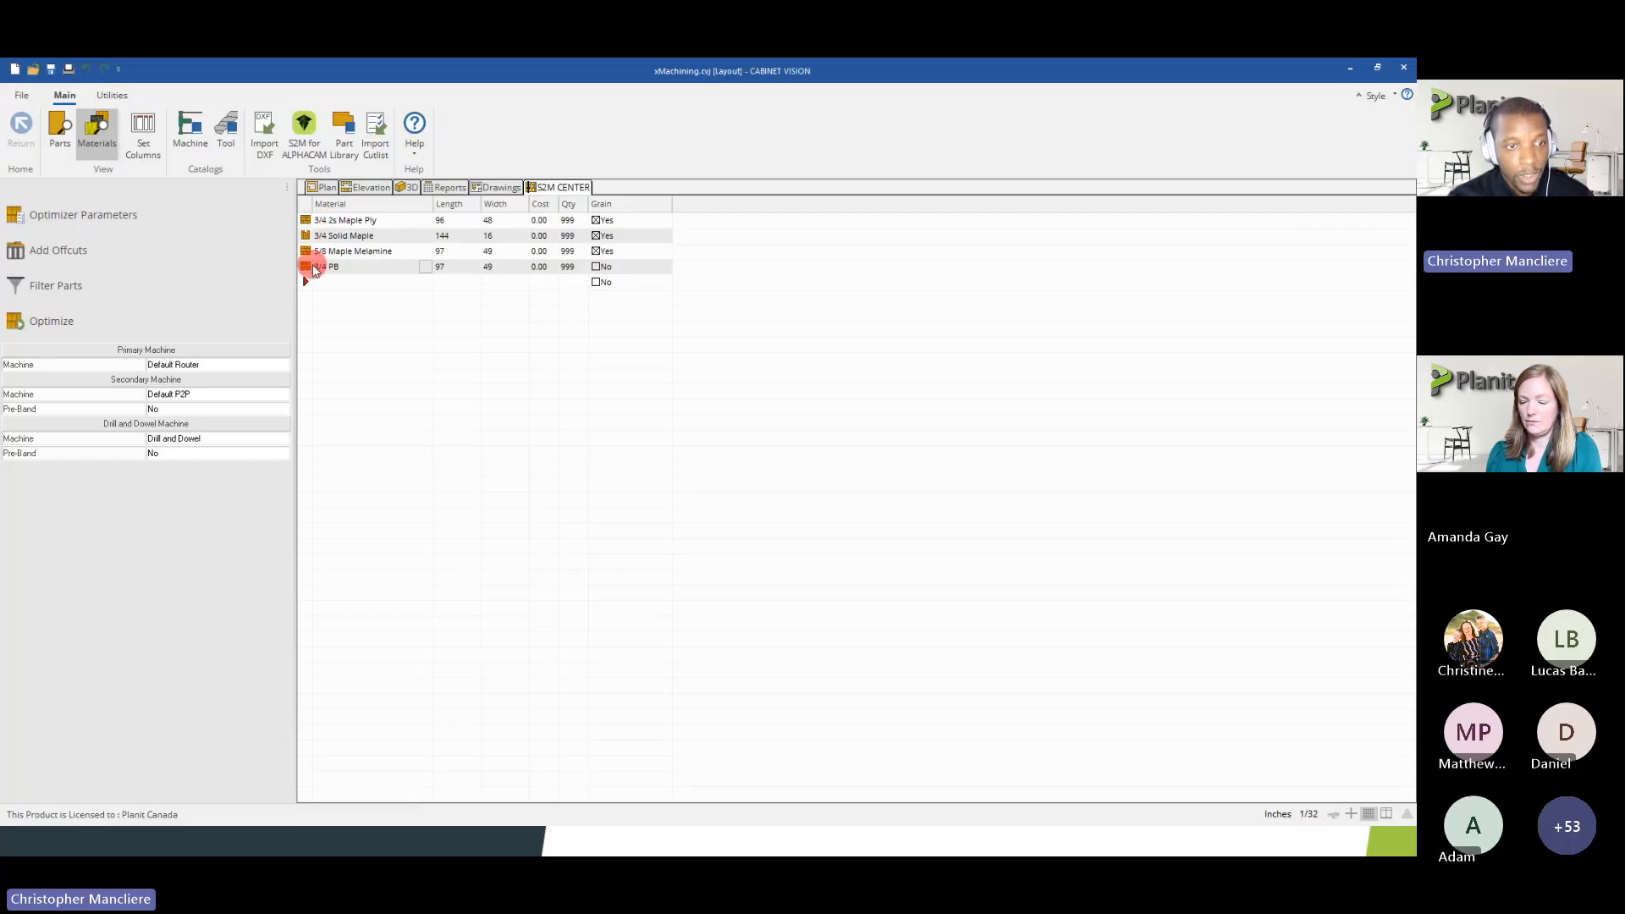
pyautogui.click(304, 220)
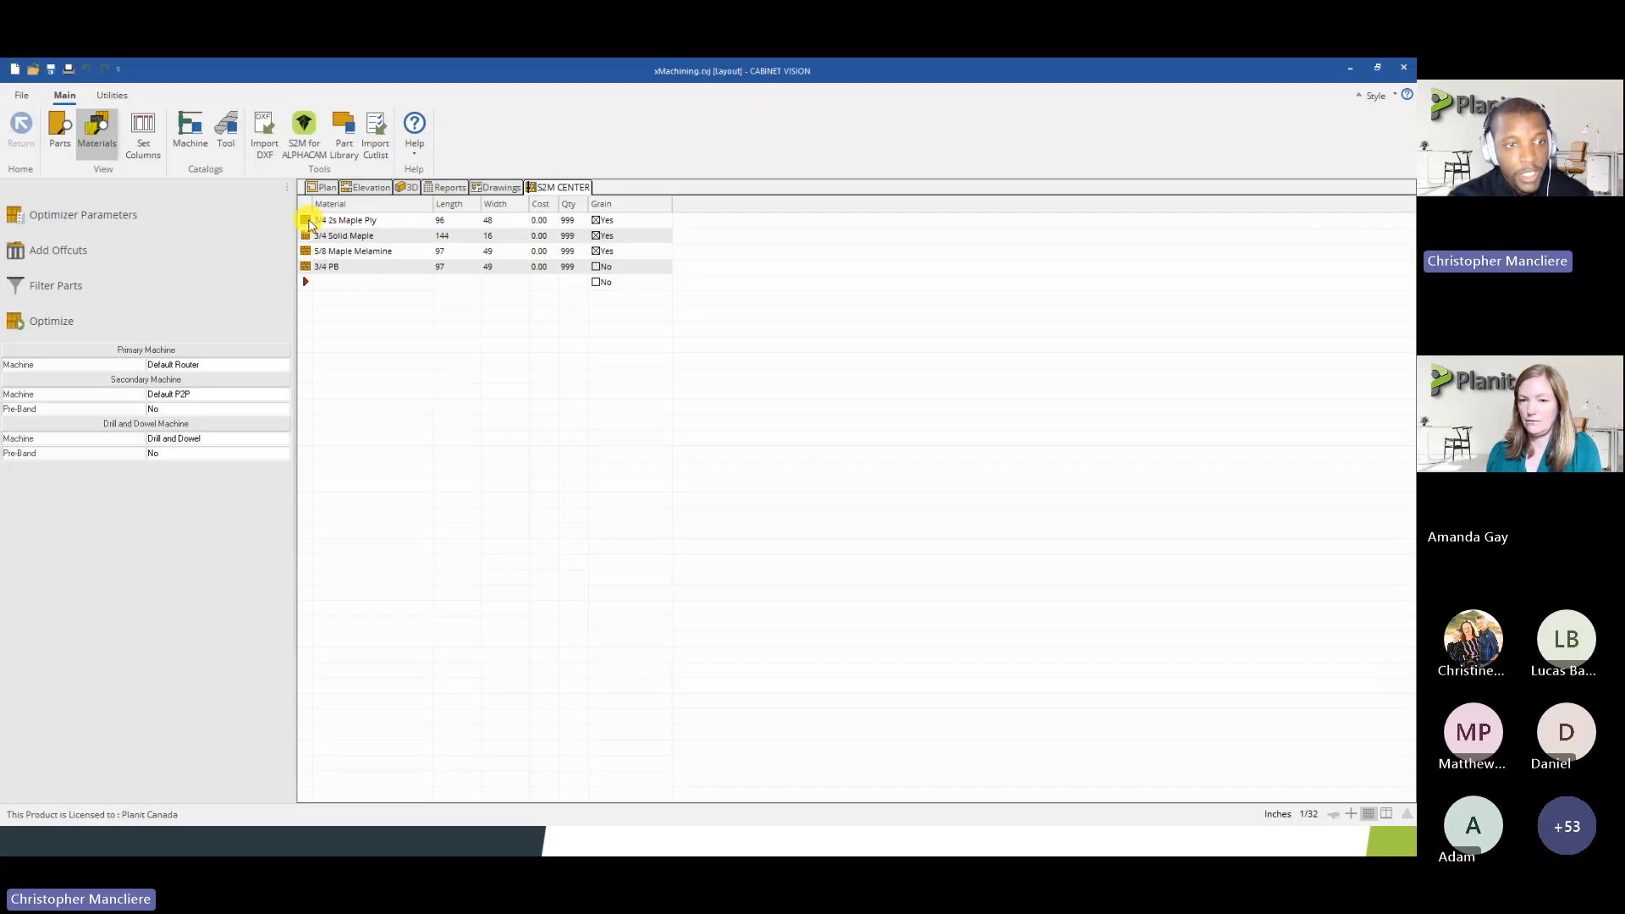
pyautogui.click(438, 220)
pyautogui.click(487, 220)
pyautogui.click(442, 236)
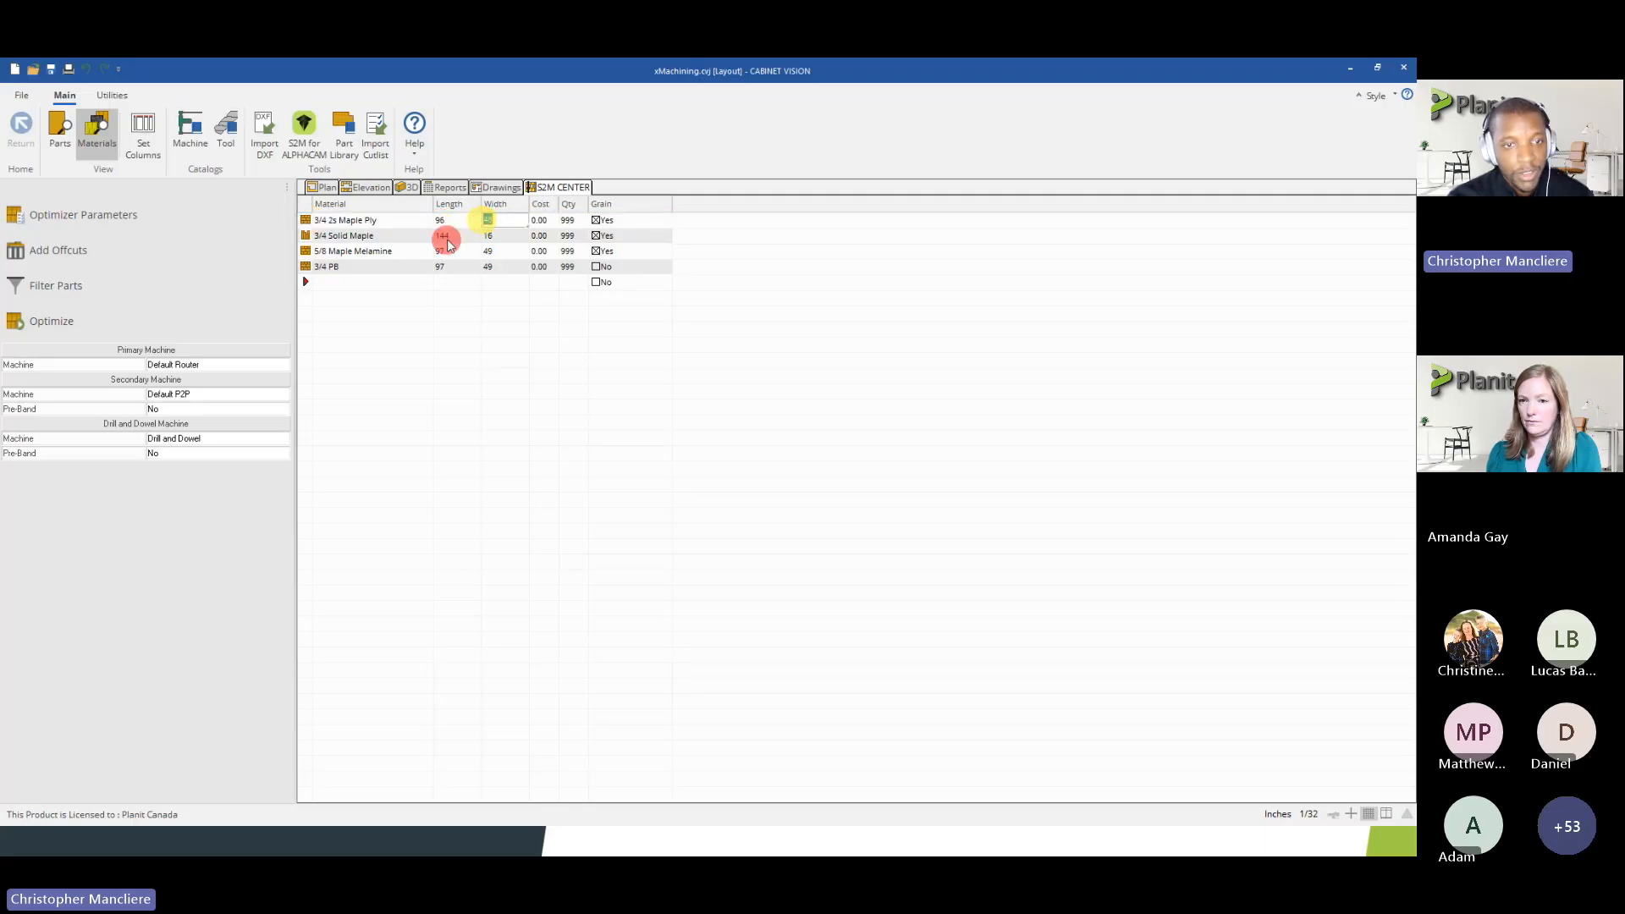
pyautogui.click(494, 237)
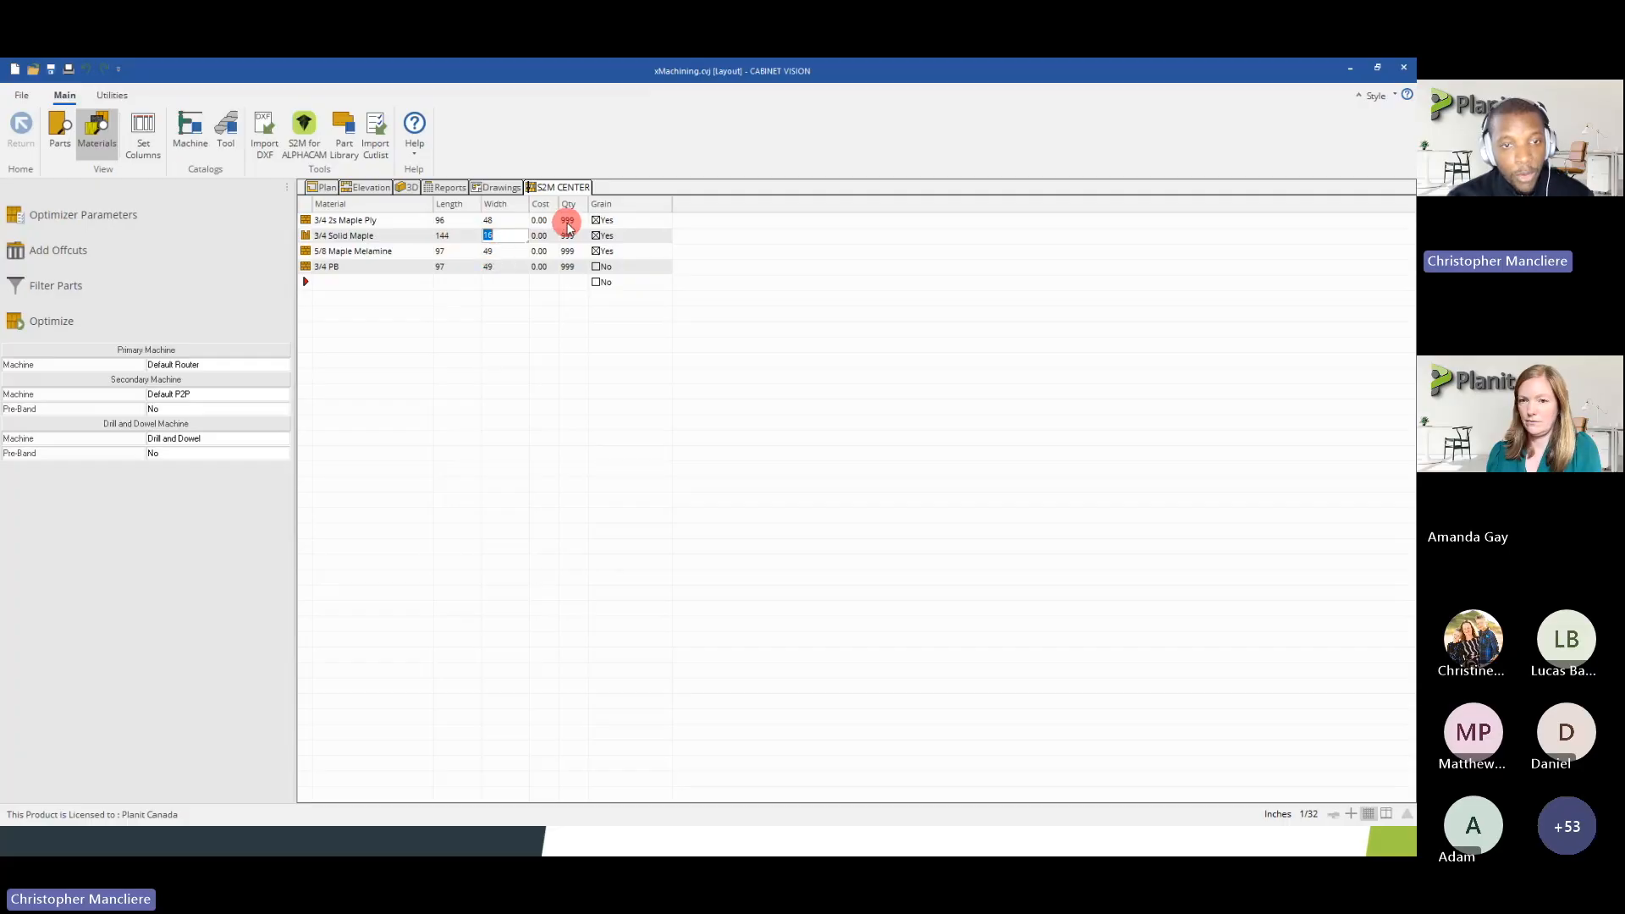
pyautogui.click(567, 223)
pyautogui.click(572, 238)
pyautogui.click(572, 266)
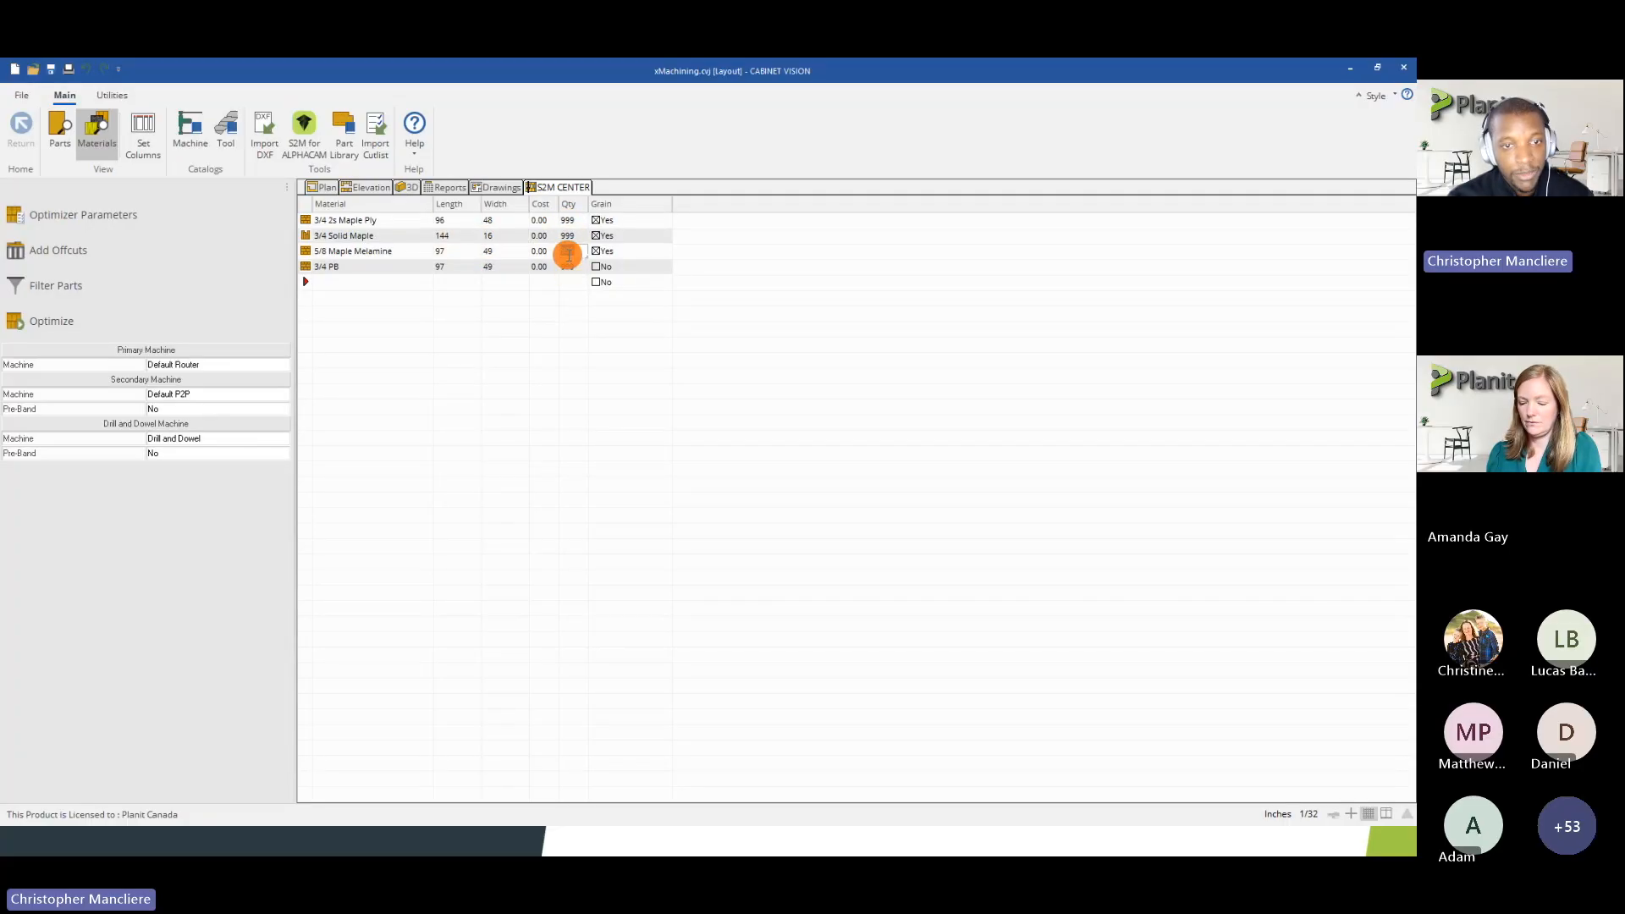
pyautogui.click(569, 222)
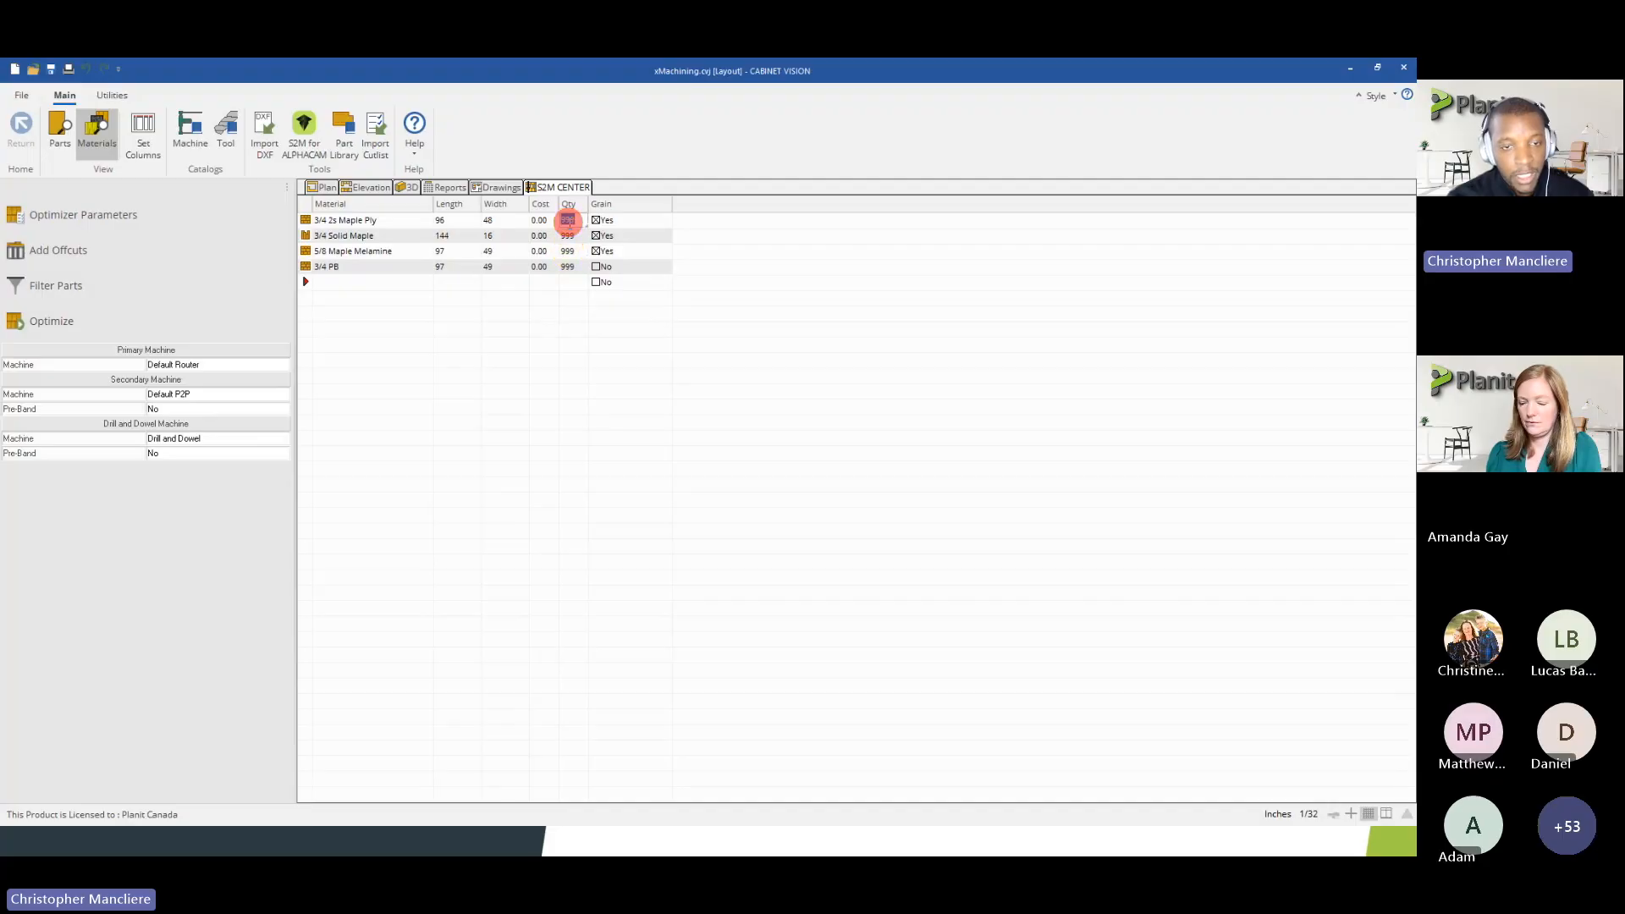
pyautogui.click(567, 235)
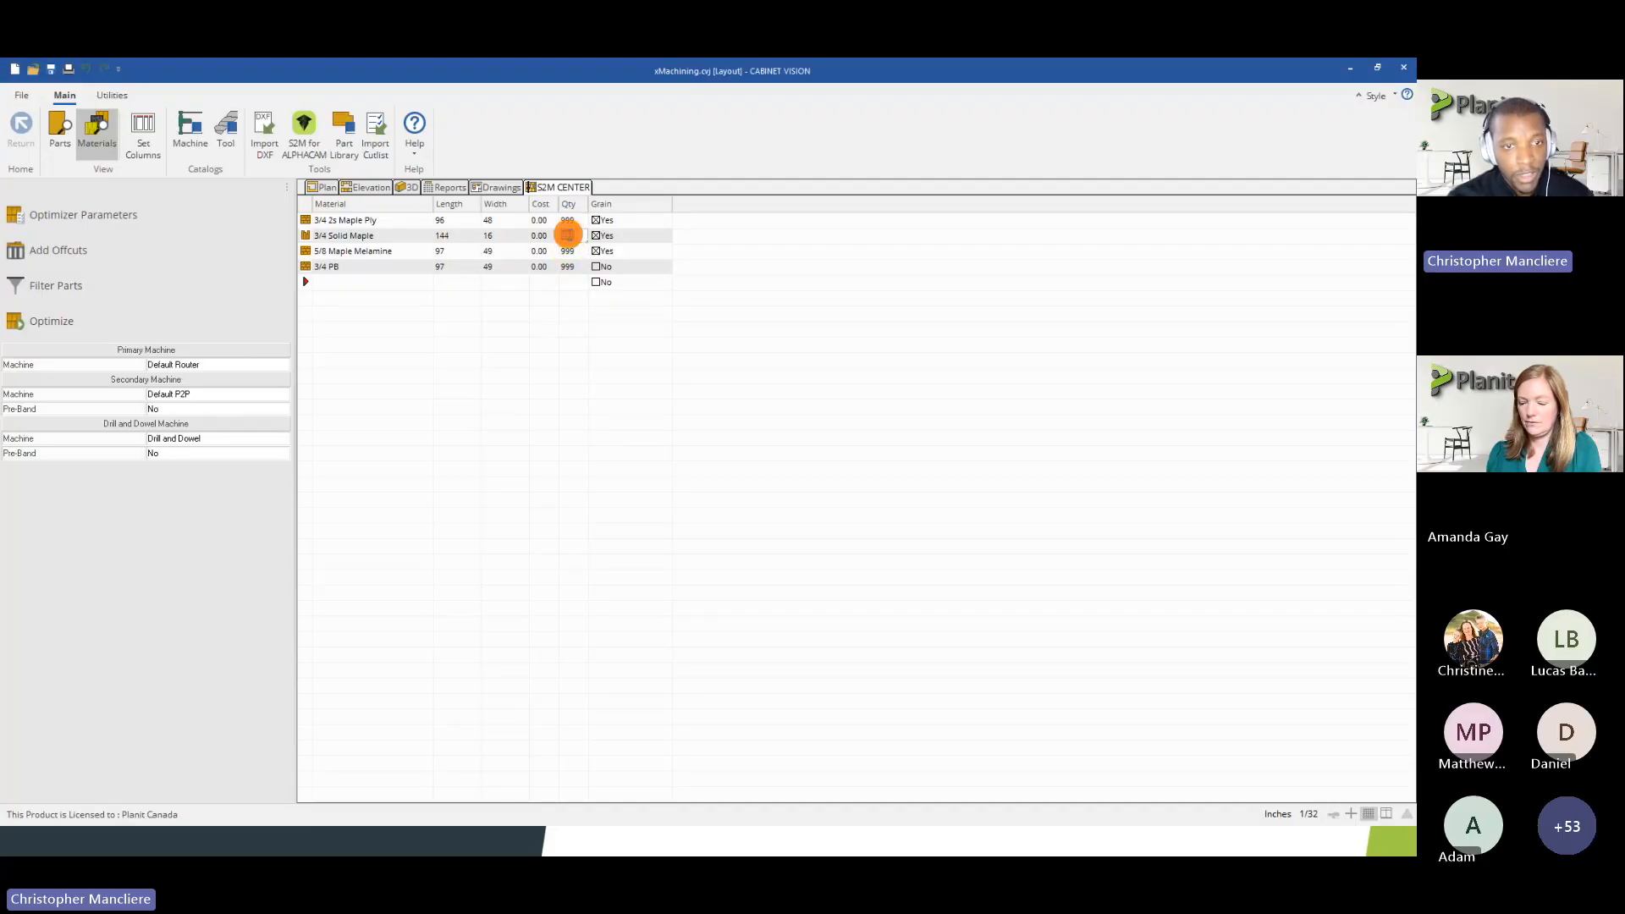
# Add a 120 x 60 sheet of 3/4 2s Maple Ply with quantity 5 and limit the 96 x 48 sheet to quantity 1
pyautogui.click(567, 220)
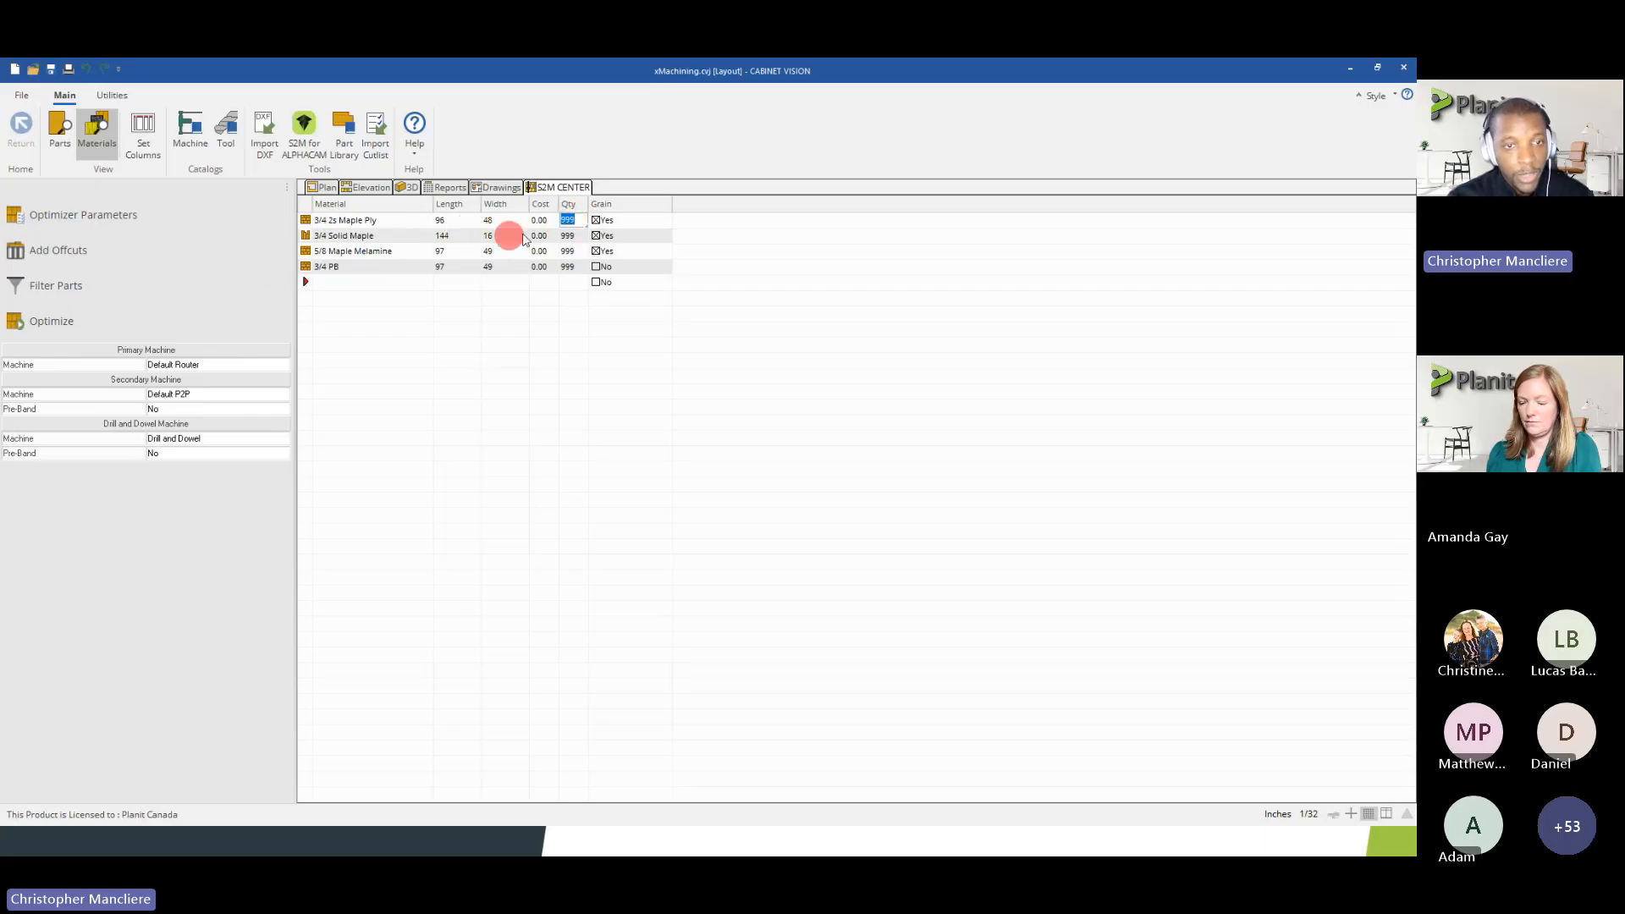
pyautogui.click(339, 284)
pyautogui.click(425, 283)
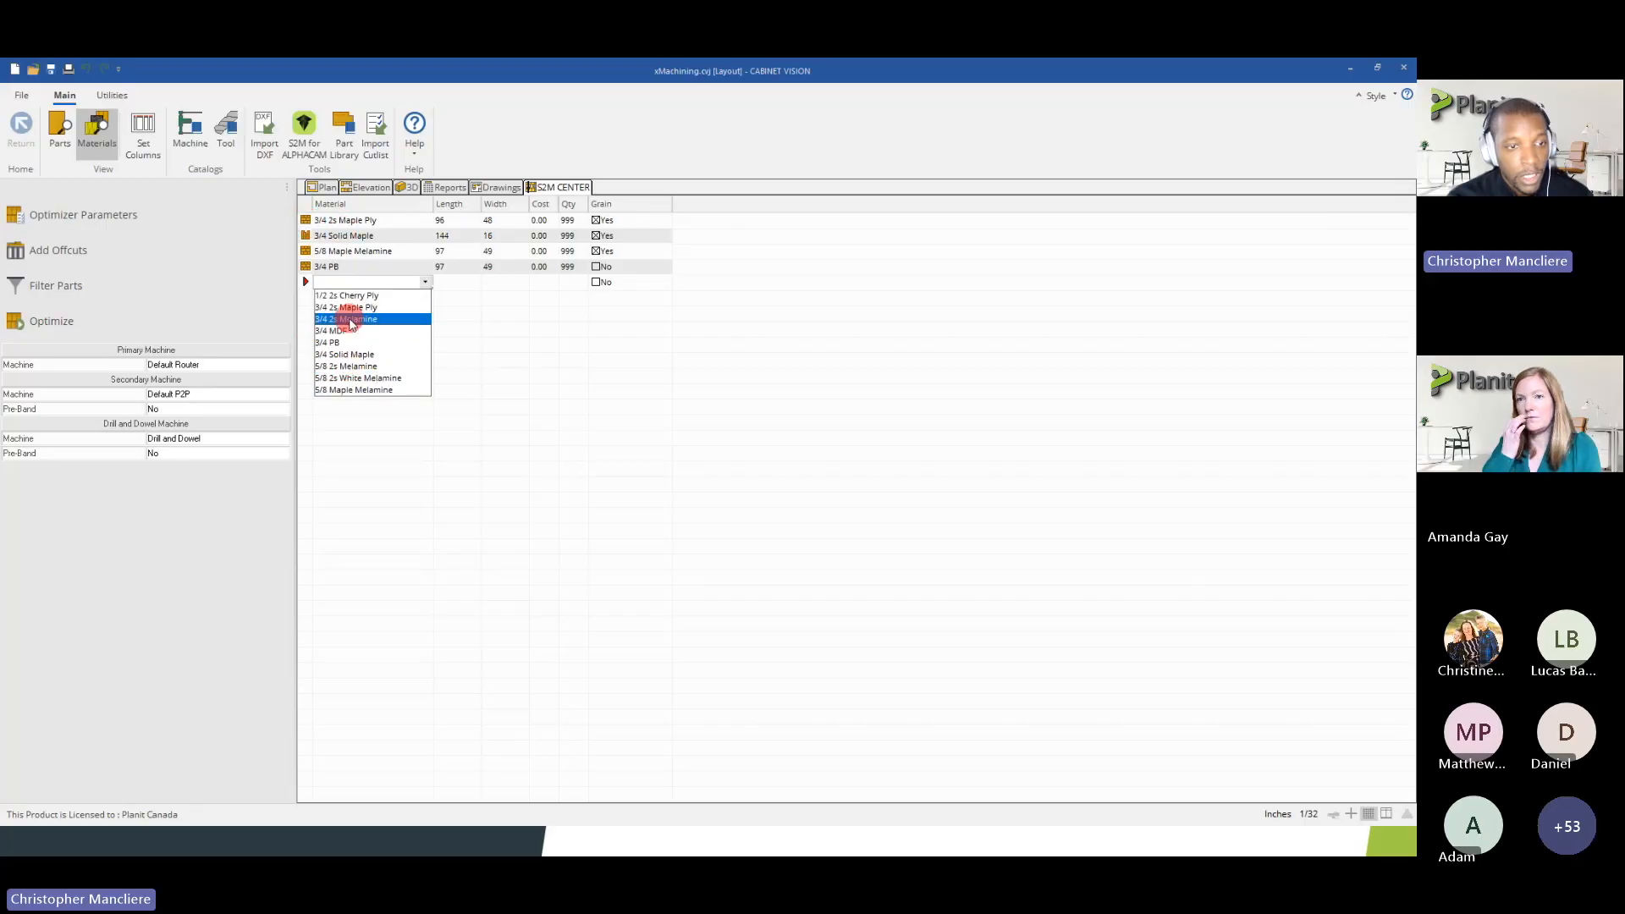
pyautogui.click(355, 307)
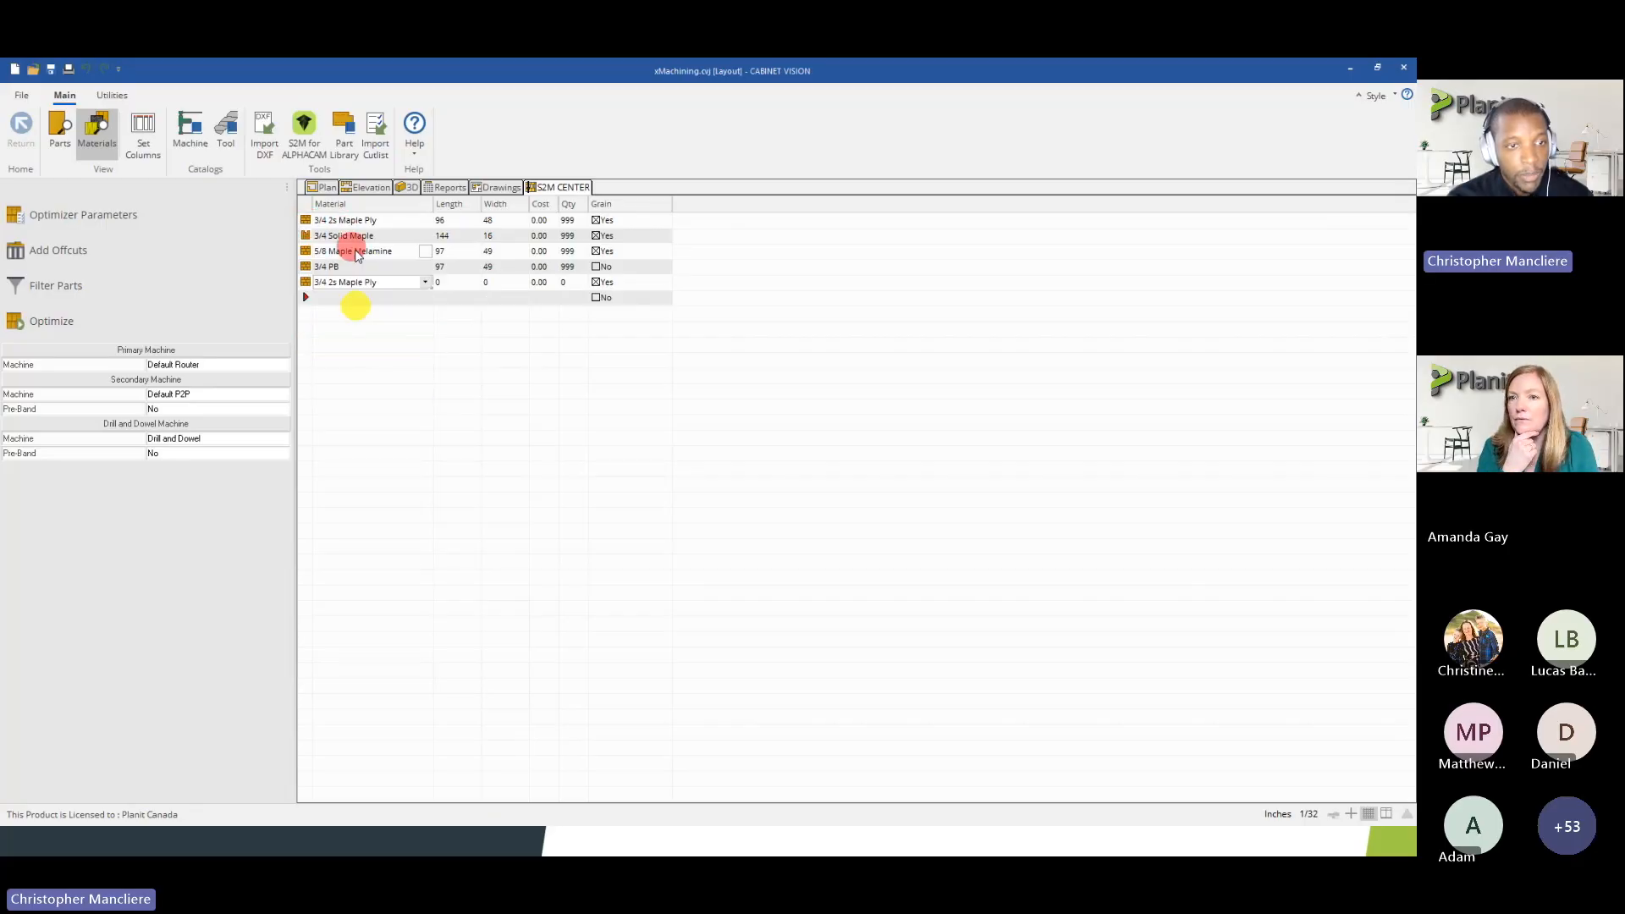
pyautogui.click(440, 282)
pyautogui.write('120')
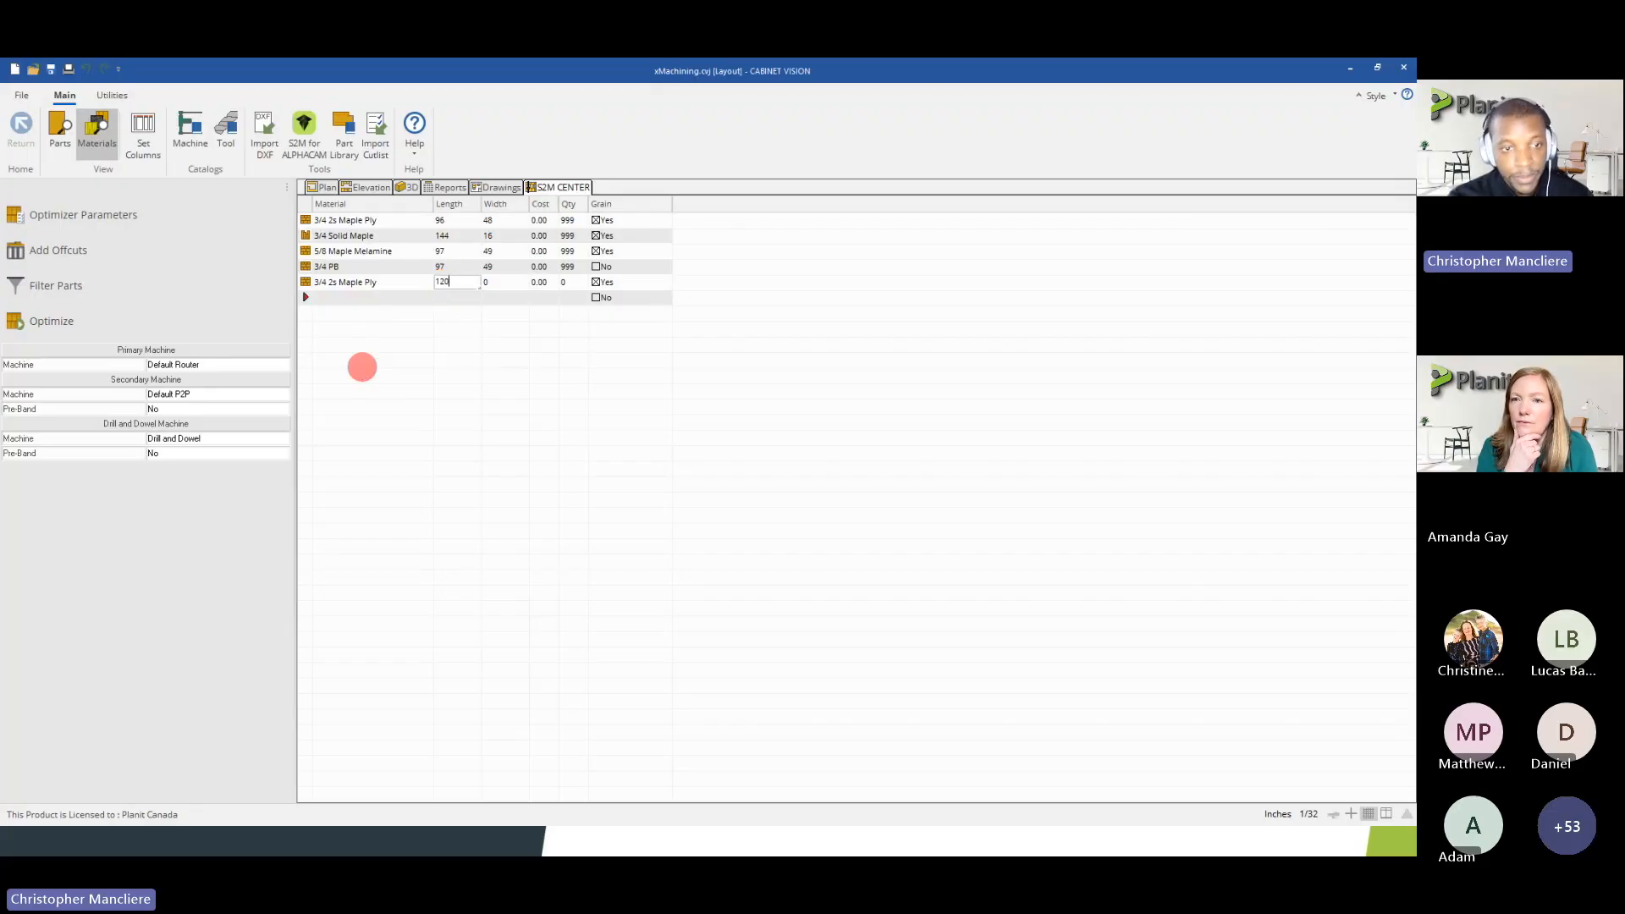
pyautogui.click(491, 283)
pyautogui.write('80')
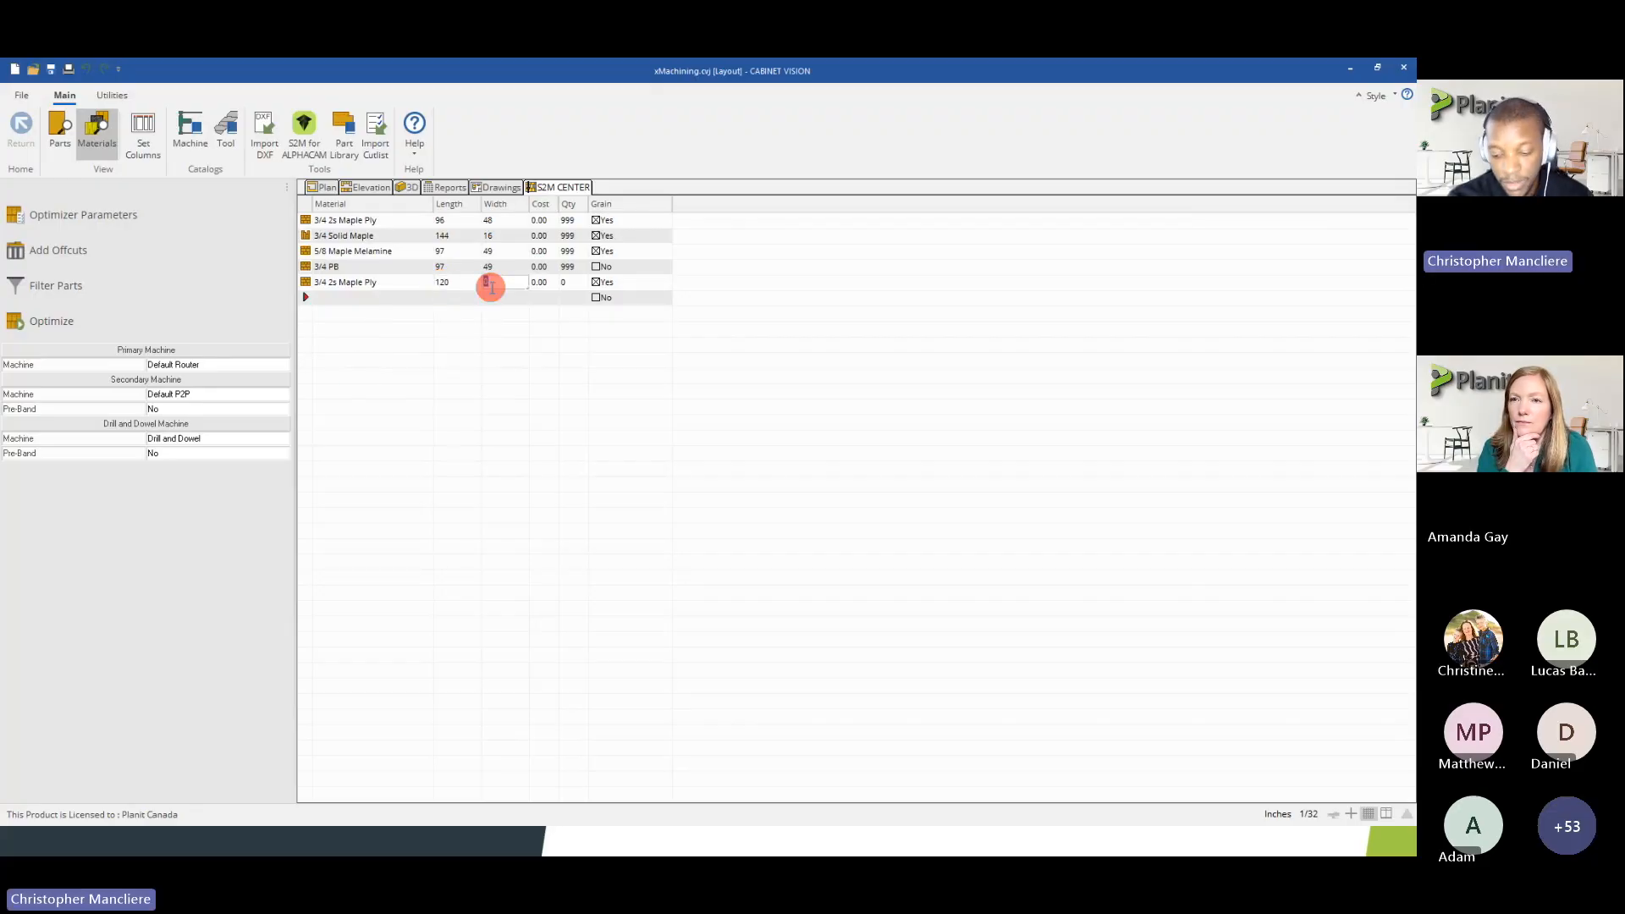
pyautogui.click(566, 283)
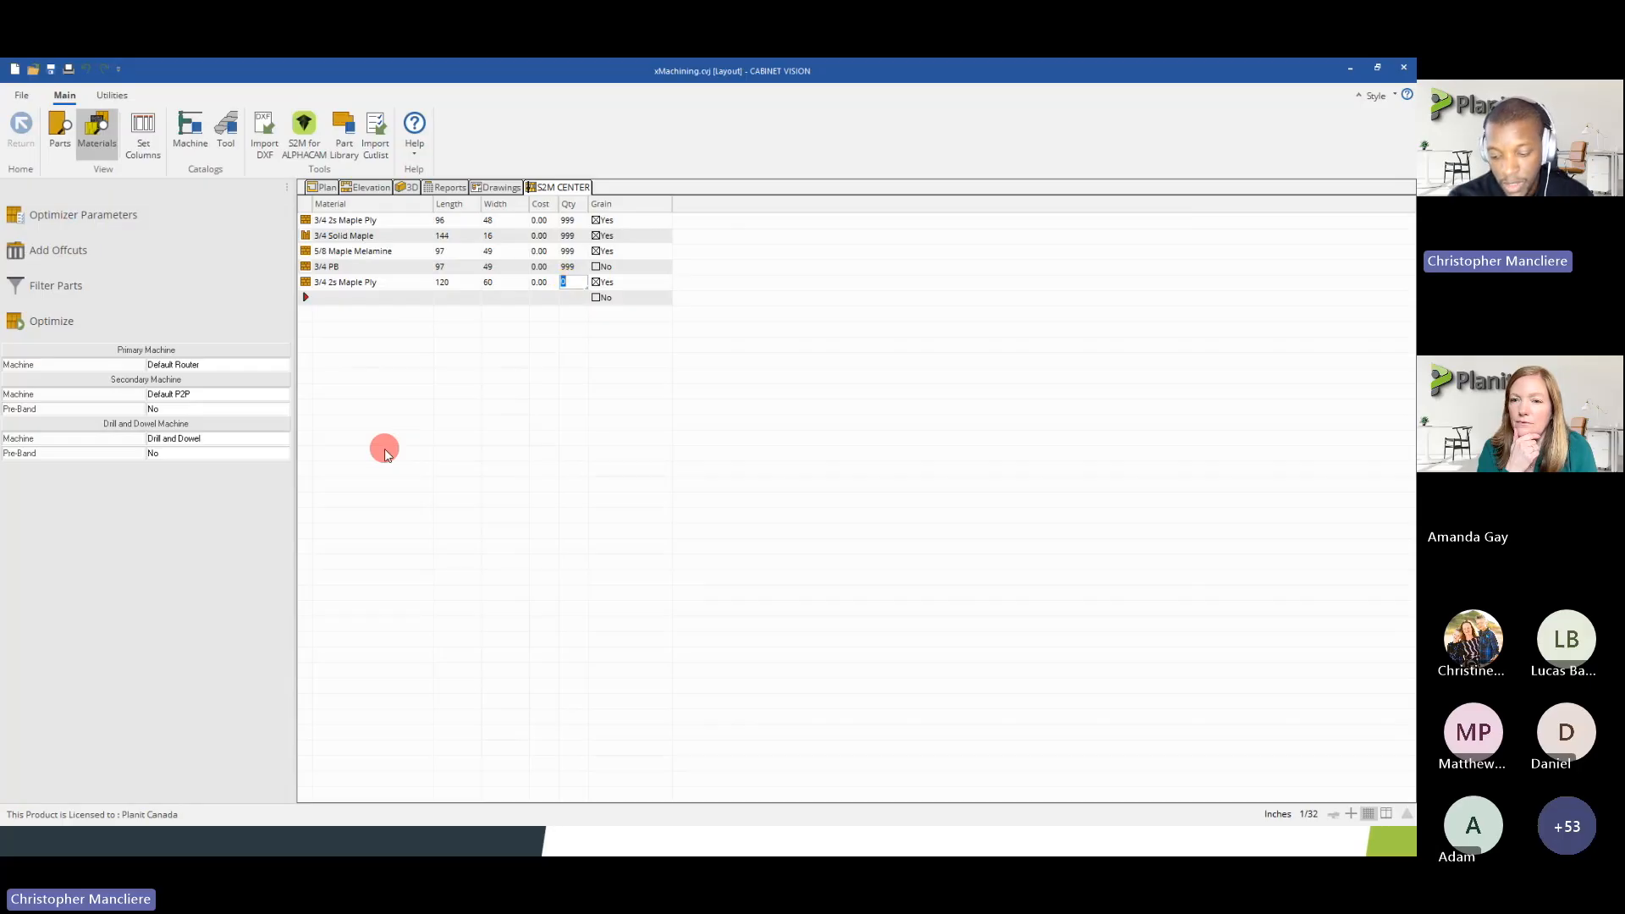
pyautogui.write('5')
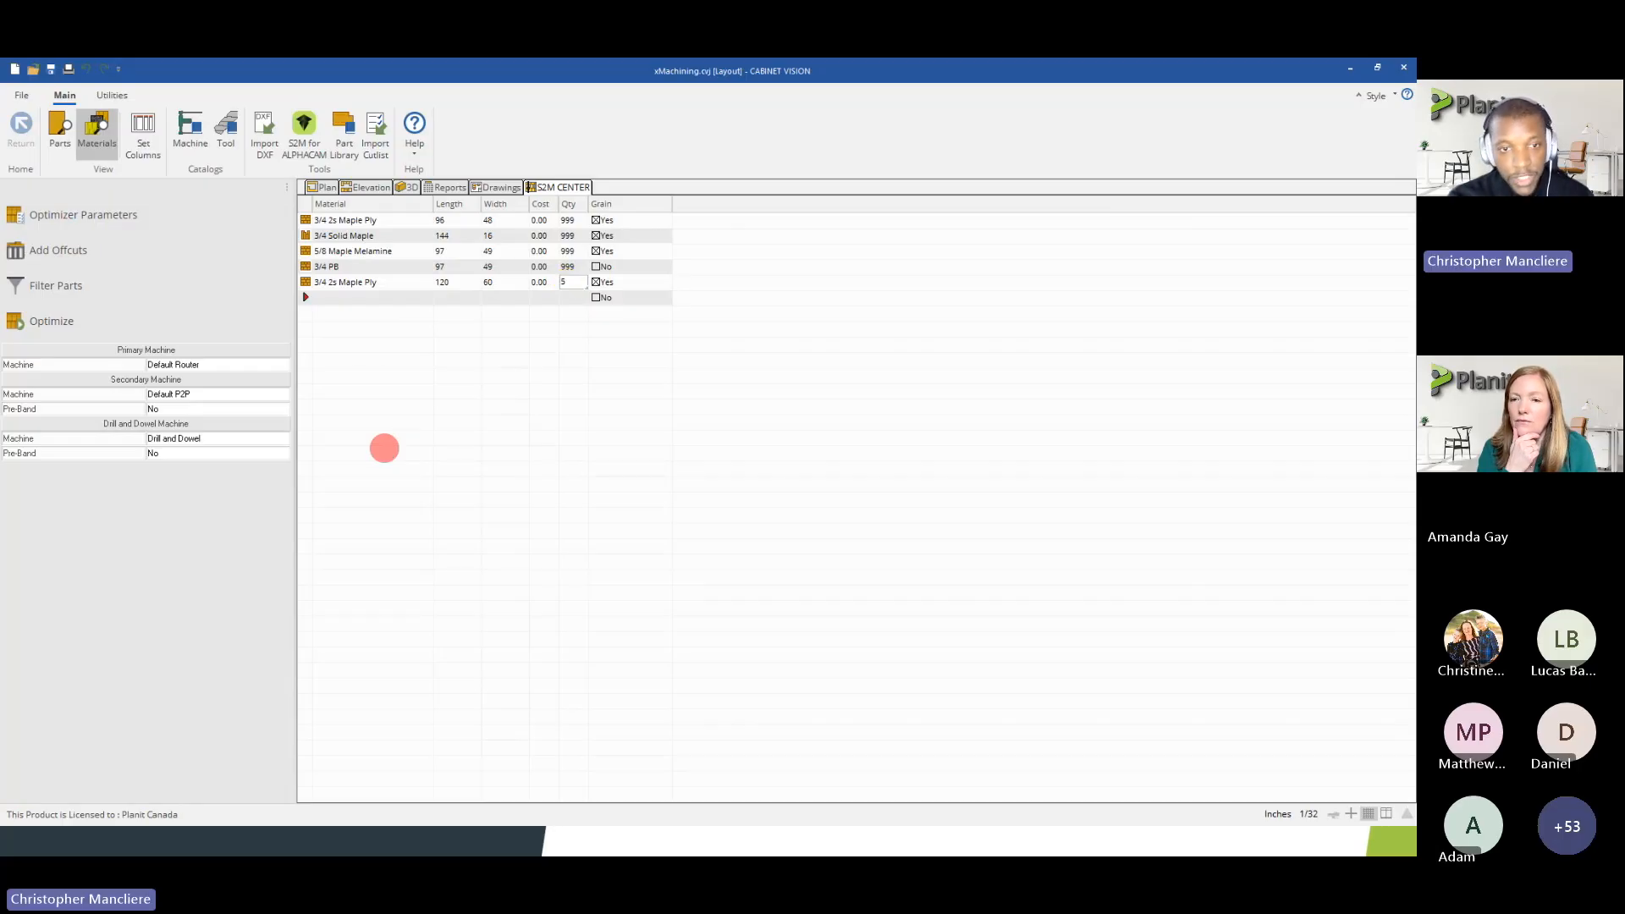
pyautogui.click(566, 221)
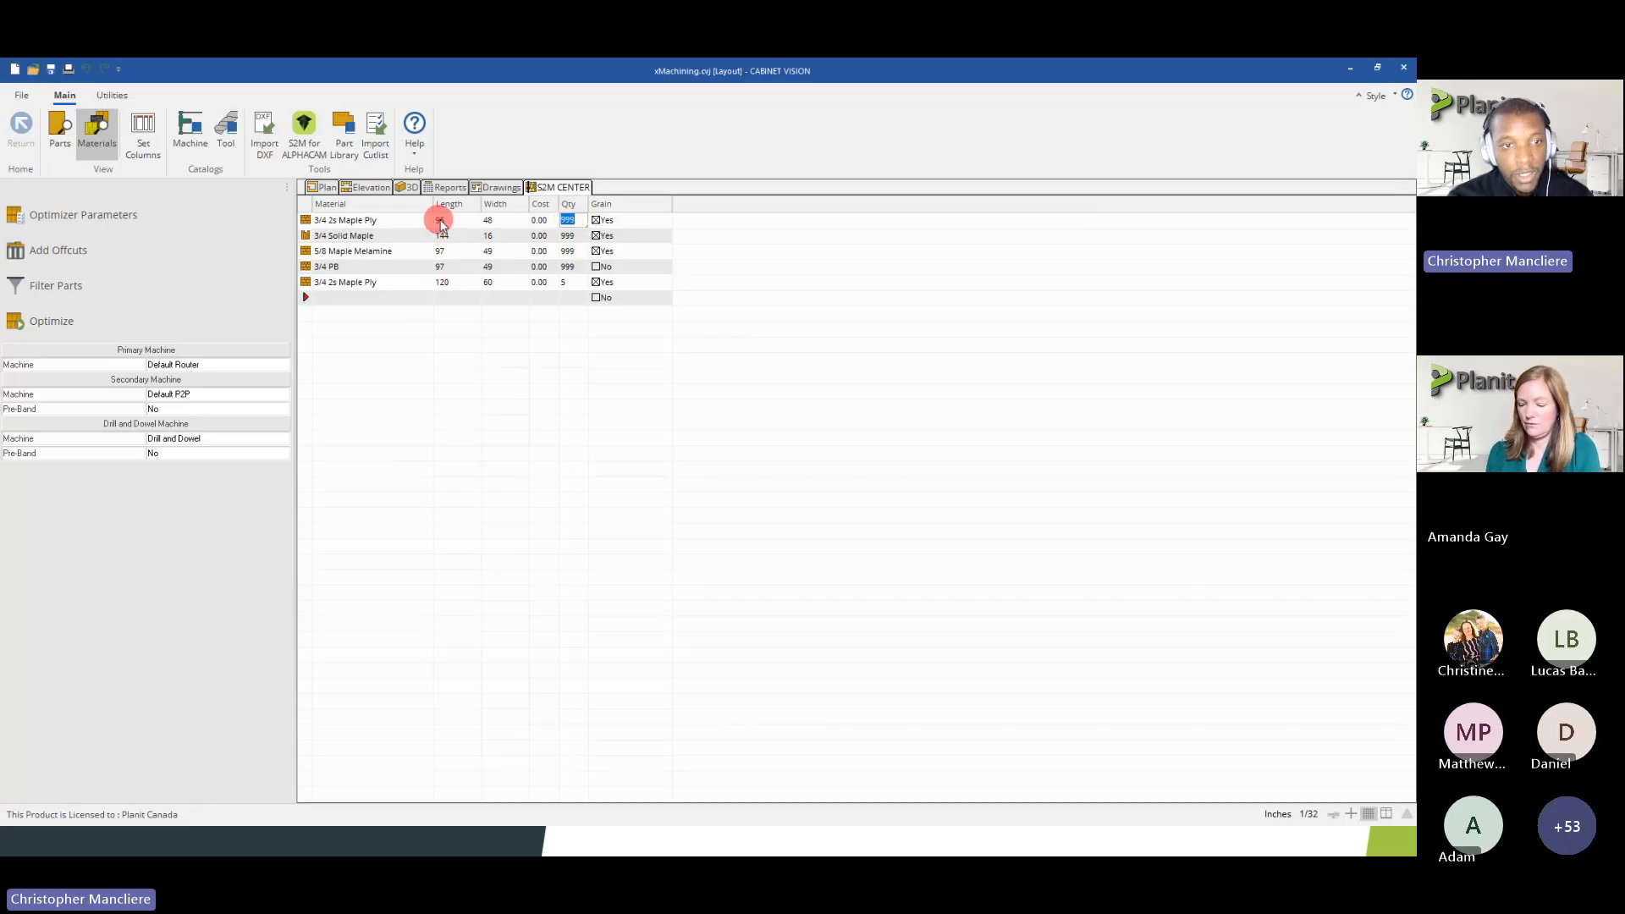
pyautogui.write('1')
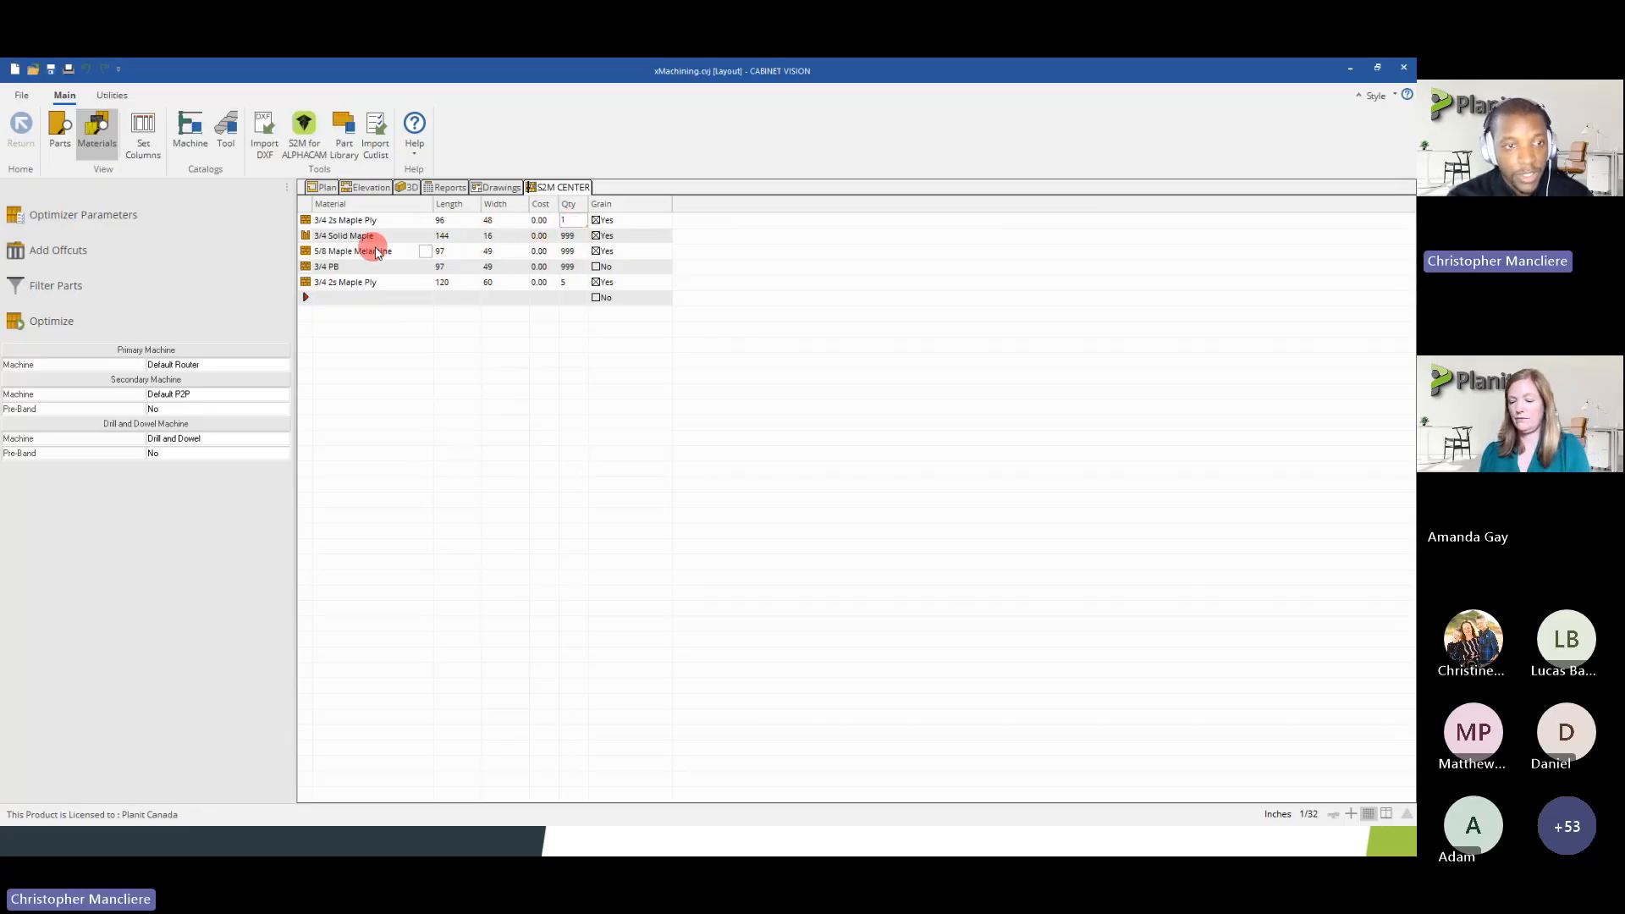
# Select all parts in the job's parts list and optimize them
pyautogui.click(61, 129)
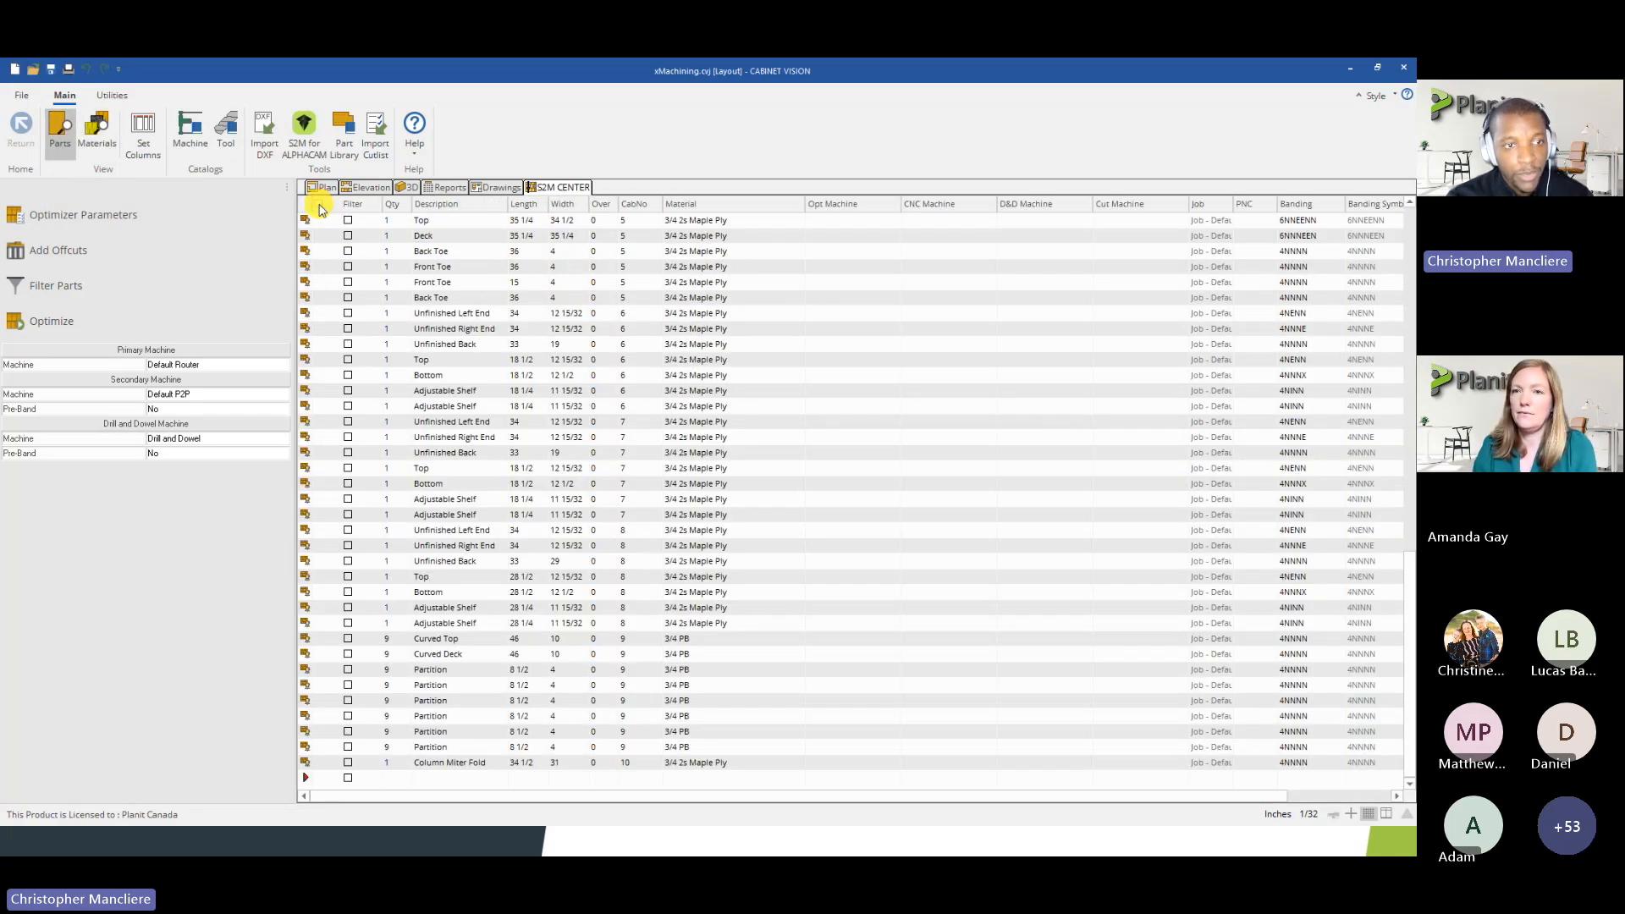
pyautogui.click(321, 205)
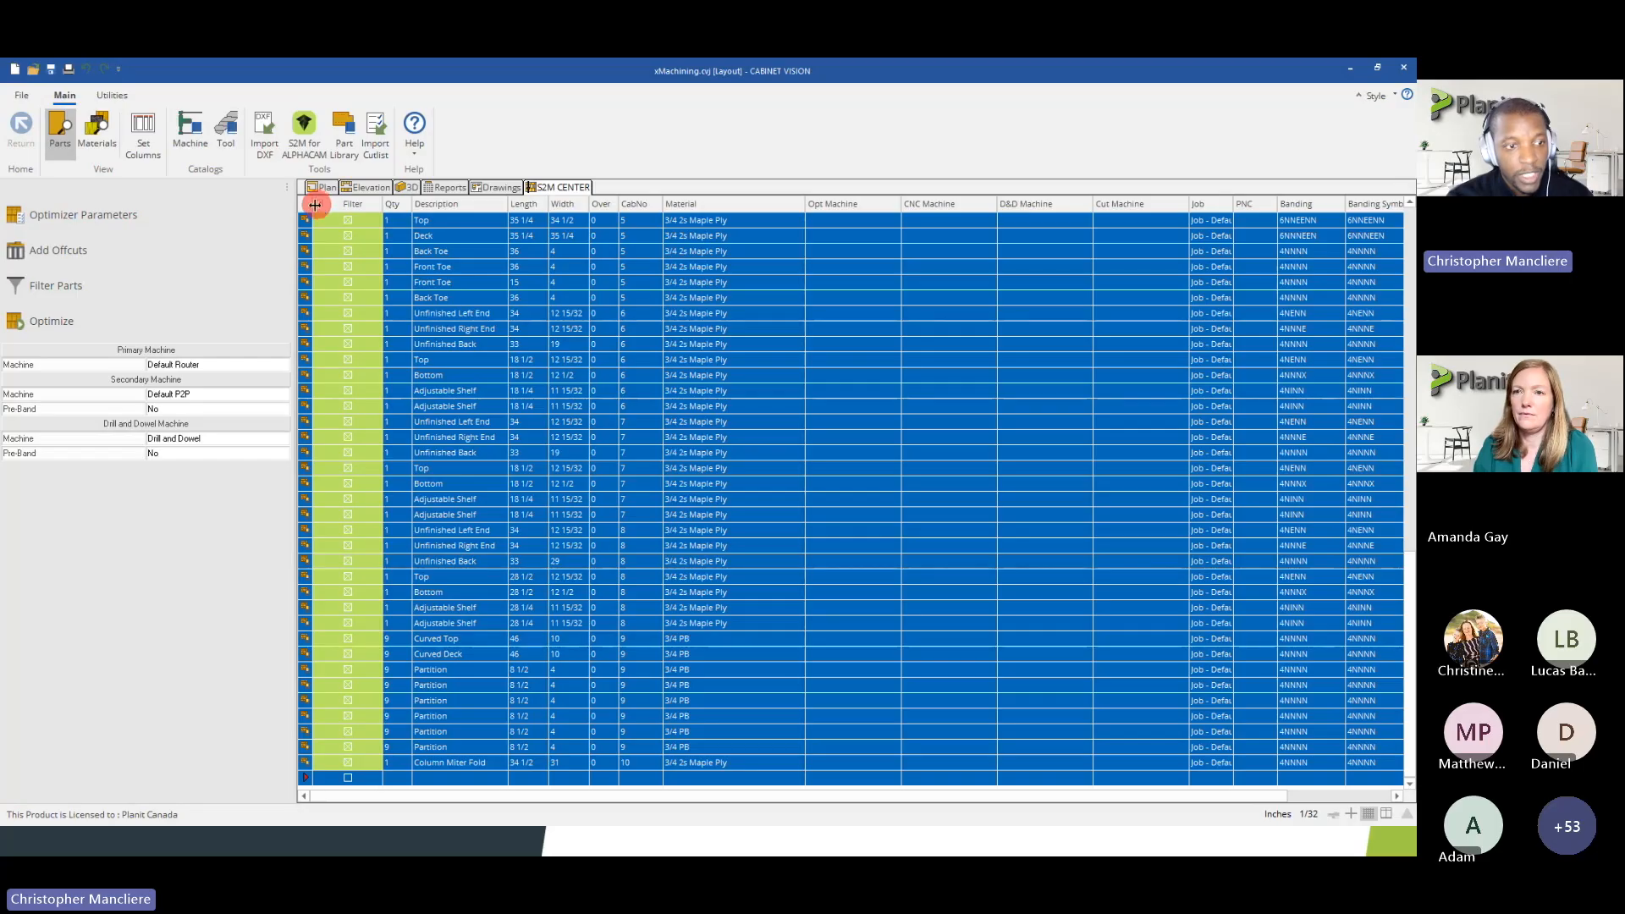
pyautogui.click(77, 326)
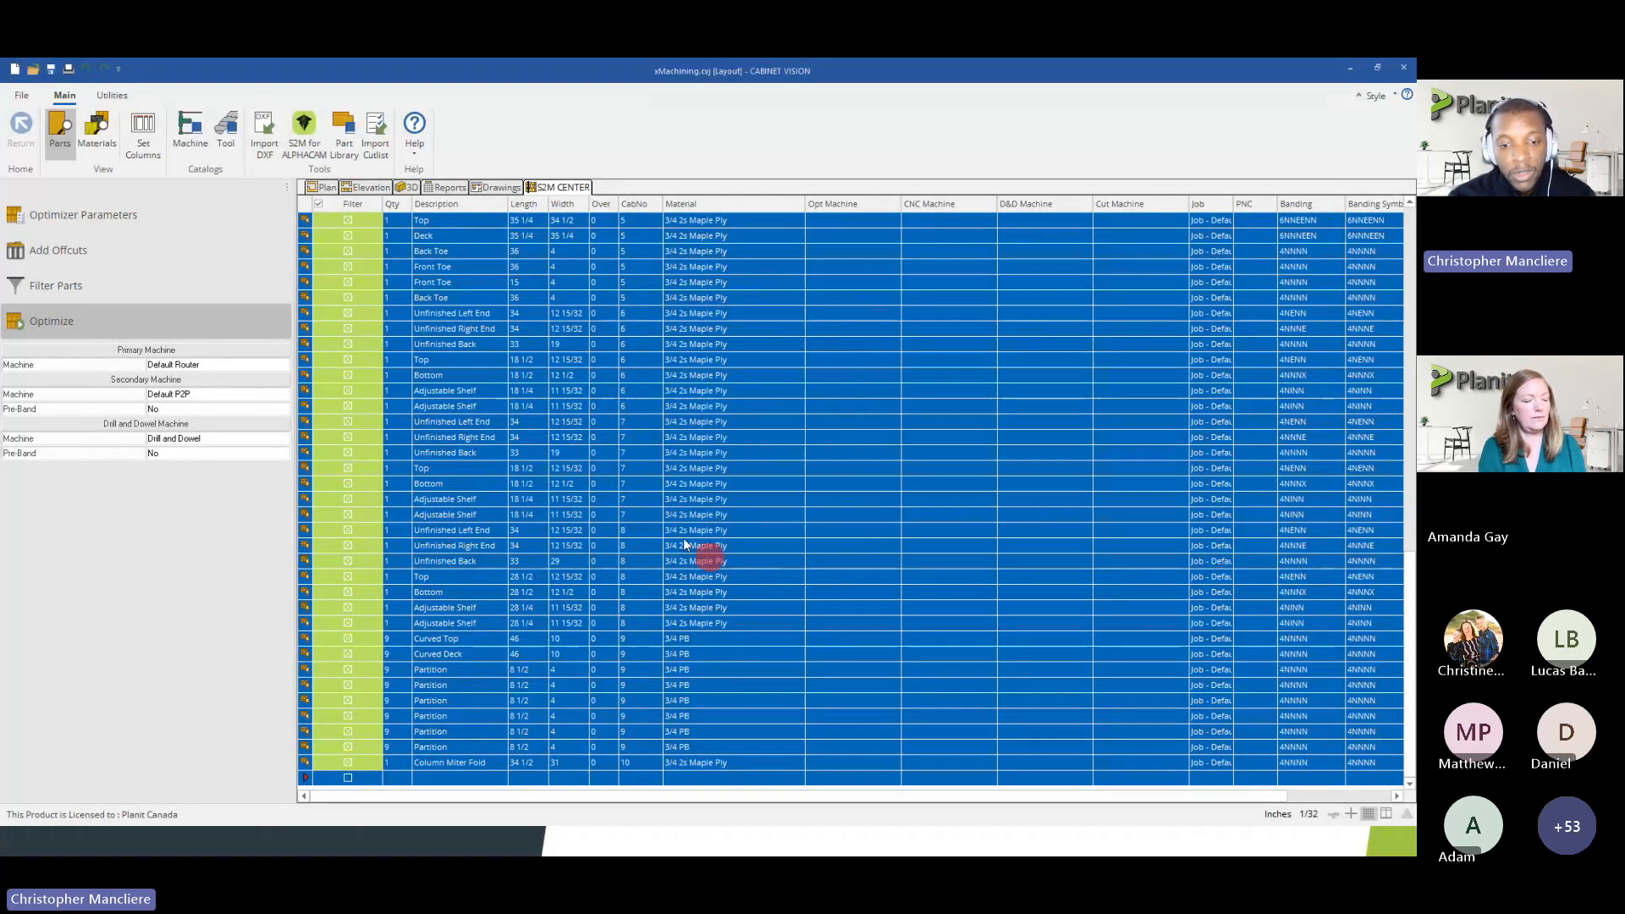
# Read through the tool warnings per cabinet part in the Nest output and accept the nesting
pyautogui.click(645, 442)
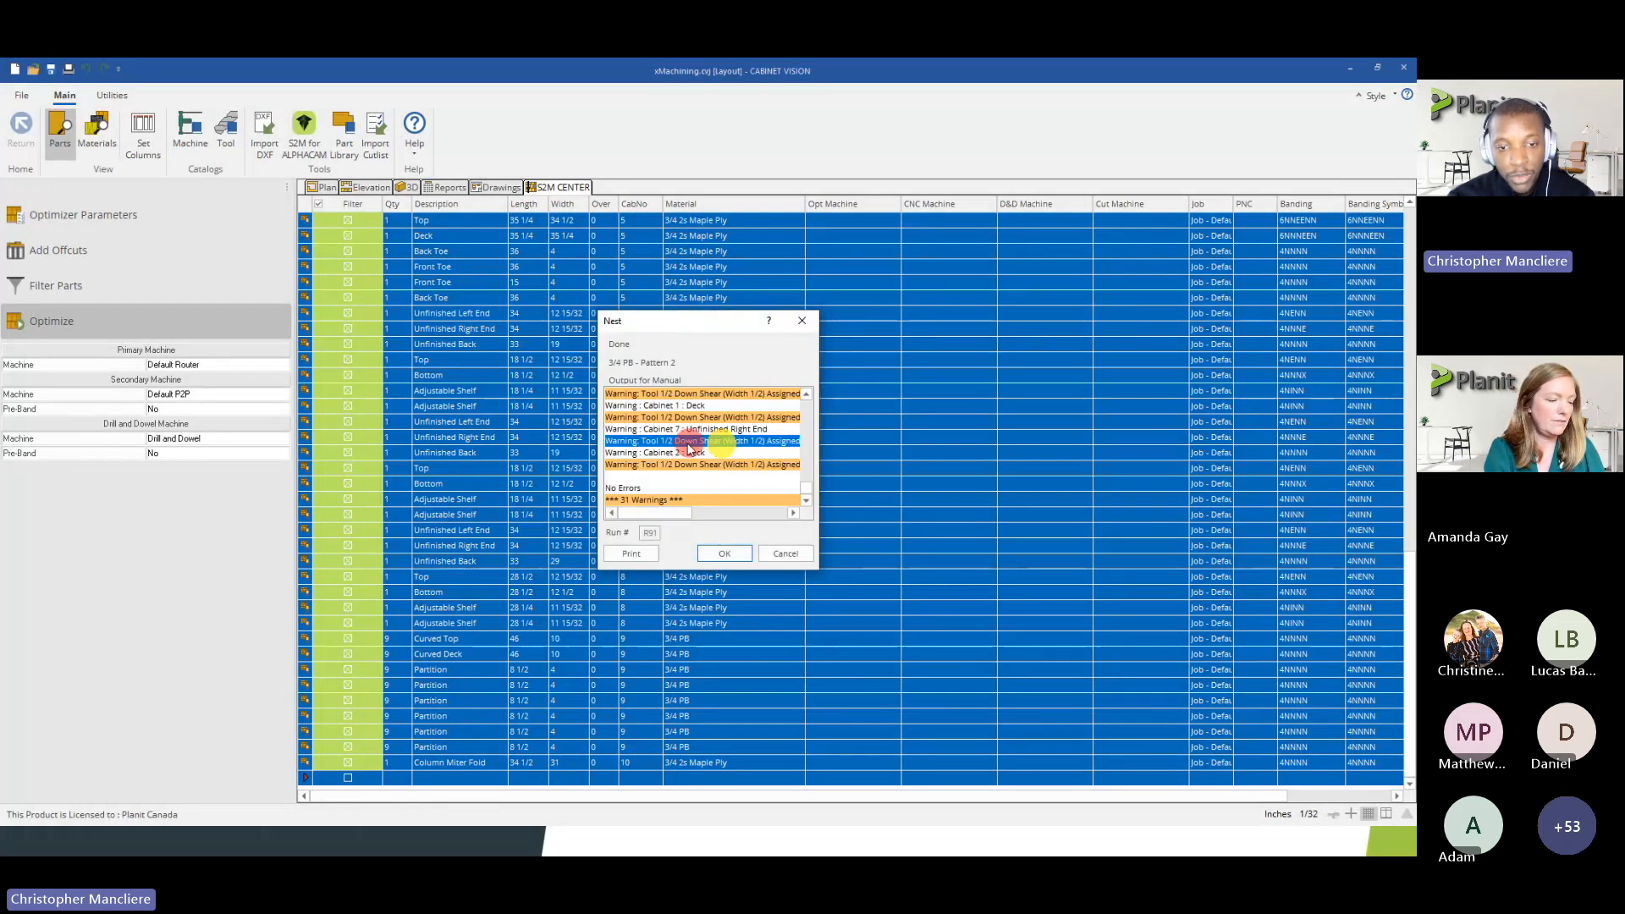
pyautogui.moveTo(653, 511)
pyautogui.mouseDown()
pyautogui.moveTo(762, 526)
pyautogui.moveTo(624, 529)
pyautogui.moveTo(715, 510)
pyautogui.moveTo(682, 450)
pyautogui.moveTo(696, 519)
pyautogui.moveTo(629, 512)
pyautogui.mouseUp()
pyautogui.click(808, 491)
pyautogui.moveTo(808, 498); pyautogui.dragTo(811, 427)
pyautogui.moveTo(662, 517)
pyautogui.mouseDown()
pyautogui.moveTo(763, 519)
pyautogui.moveTo(637, 514)
pyautogui.mouseUp()
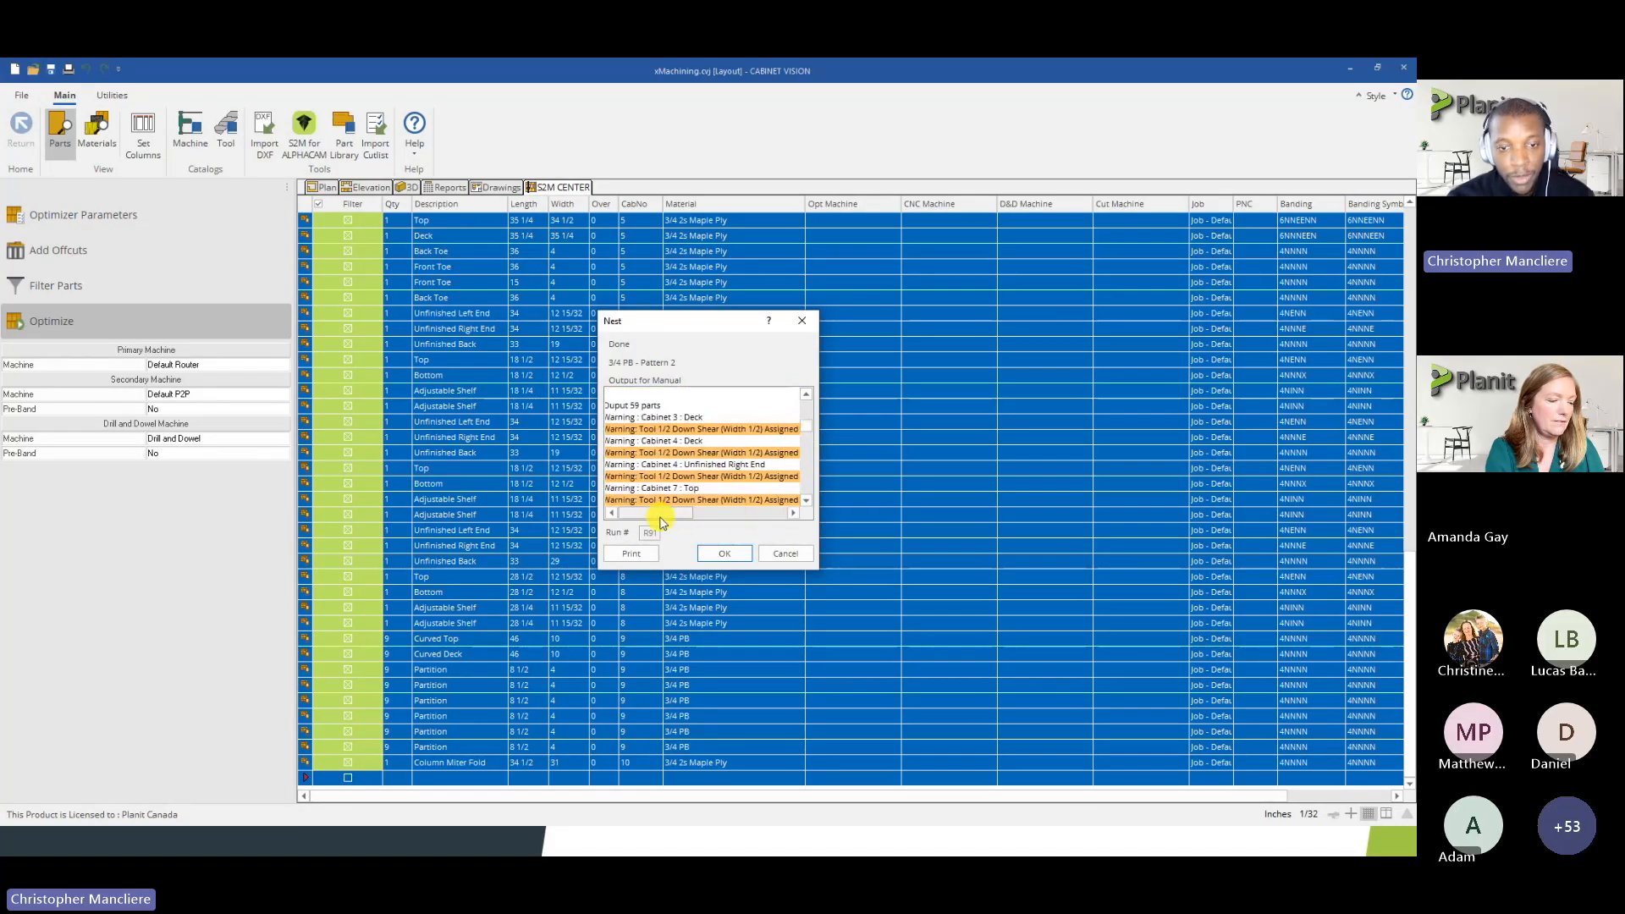
pyautogui.moveTo(805, 427)
pyautogui.mouseDown()
pyautogui.moveTo(810, 404)
pyautogui.moveTo(808, 433)
pyautogui.mouseUp()
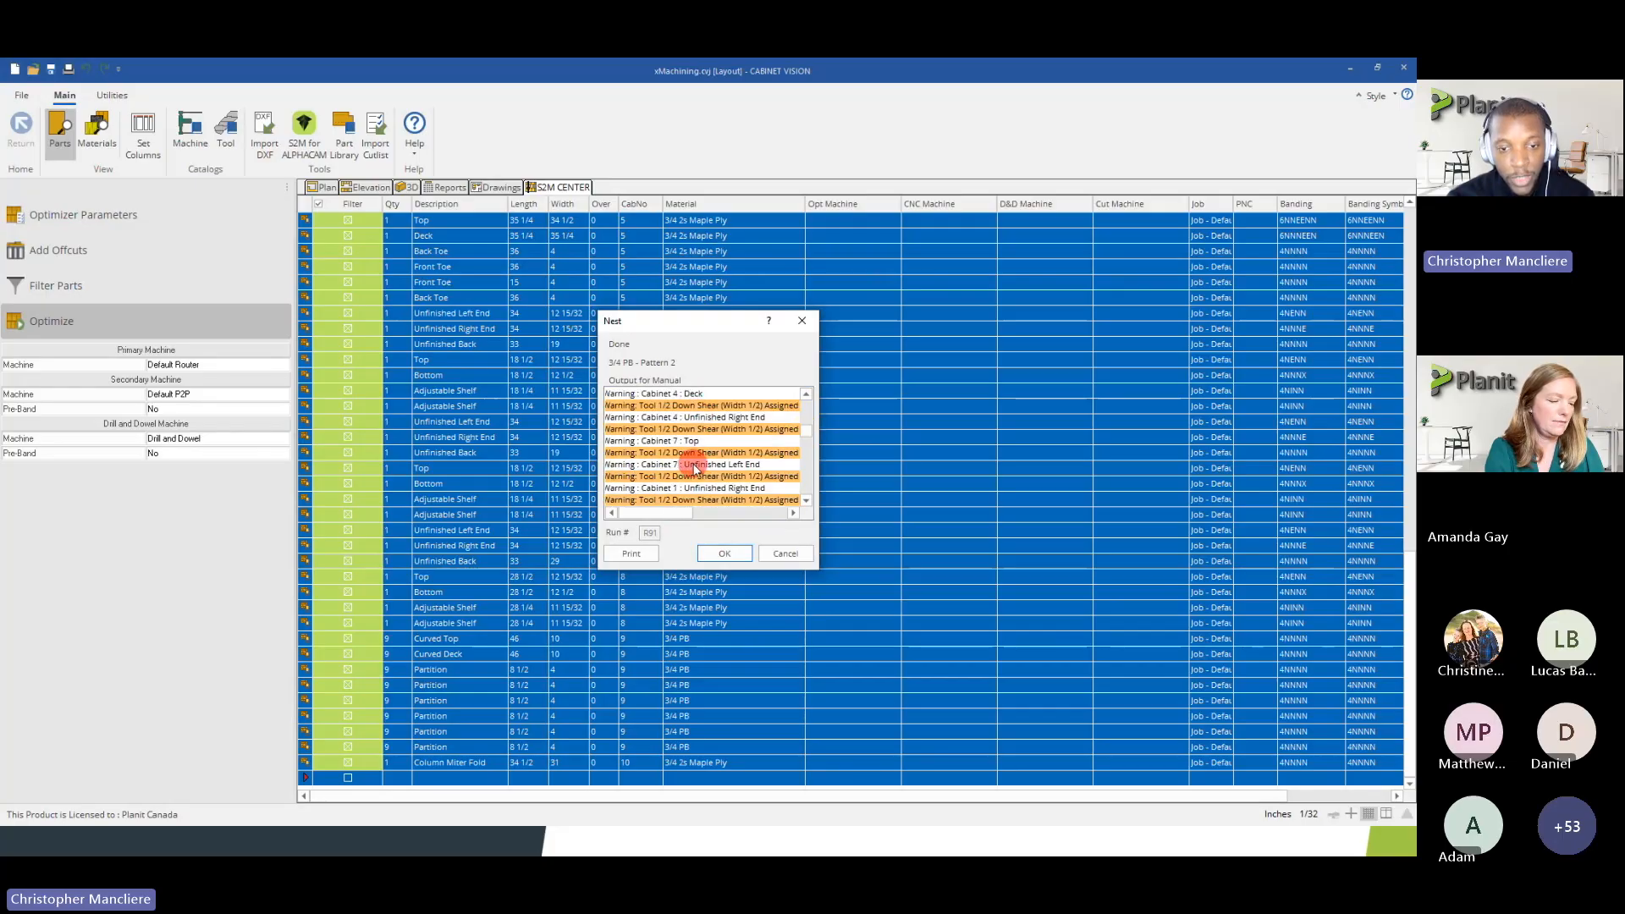
pyautogui.click(711, 557)
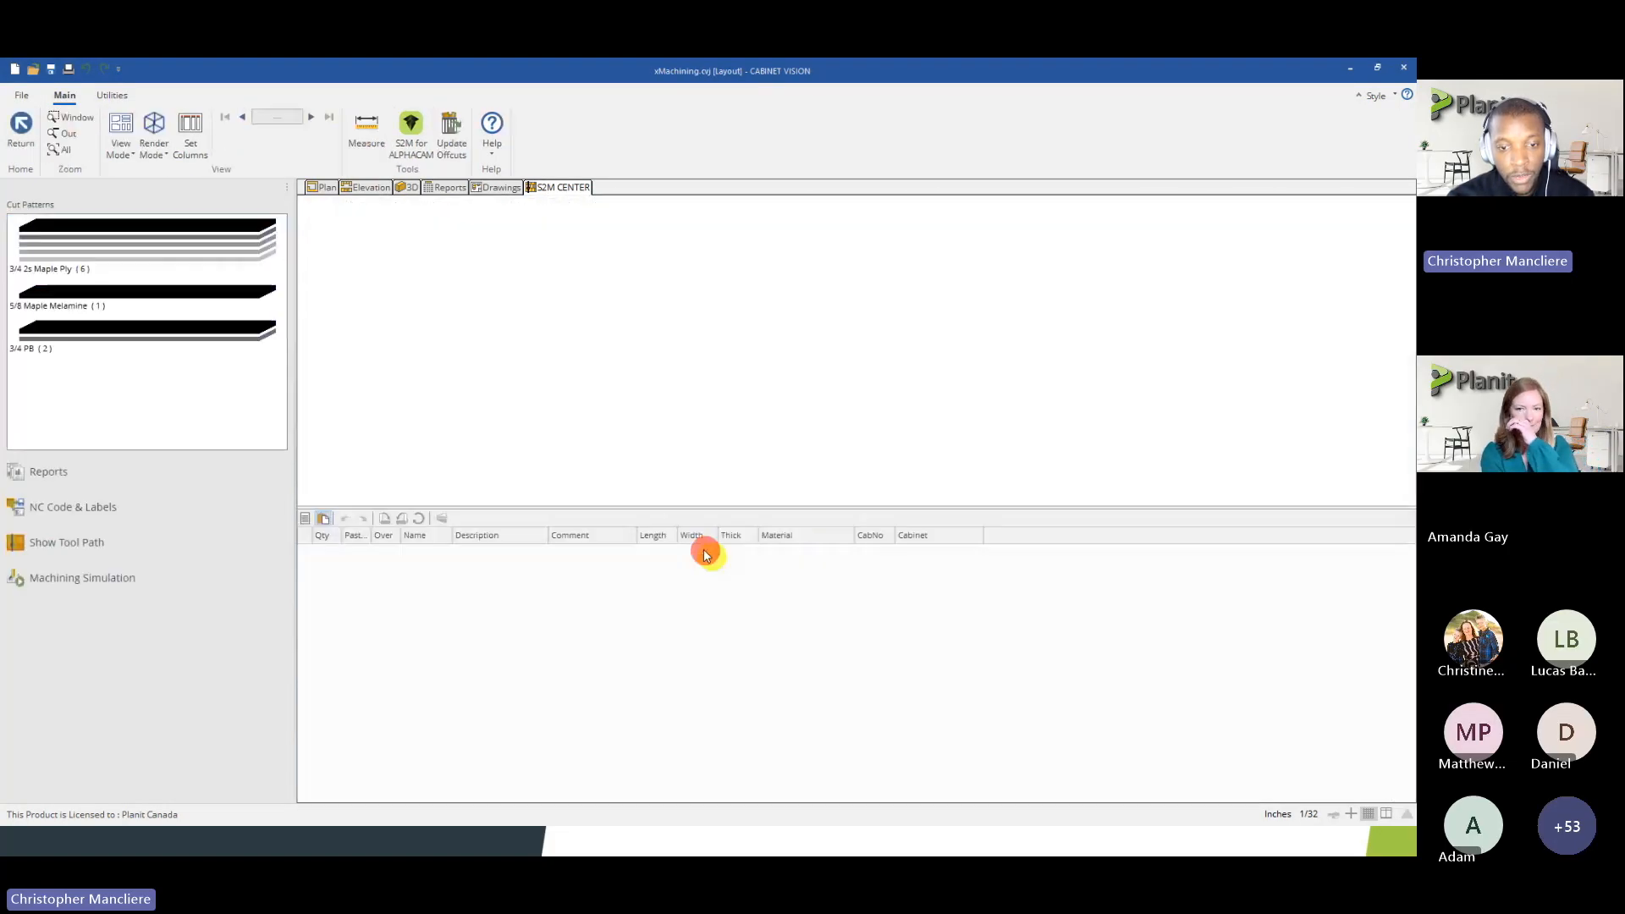
# Examine the nested 3/4 2s Maple Ply cut patterns, comparing the layouts on the 120 x 60 and 96 x 48 sheets
pyautogui.click(79, 256)
pyautogui.click(631, 348)
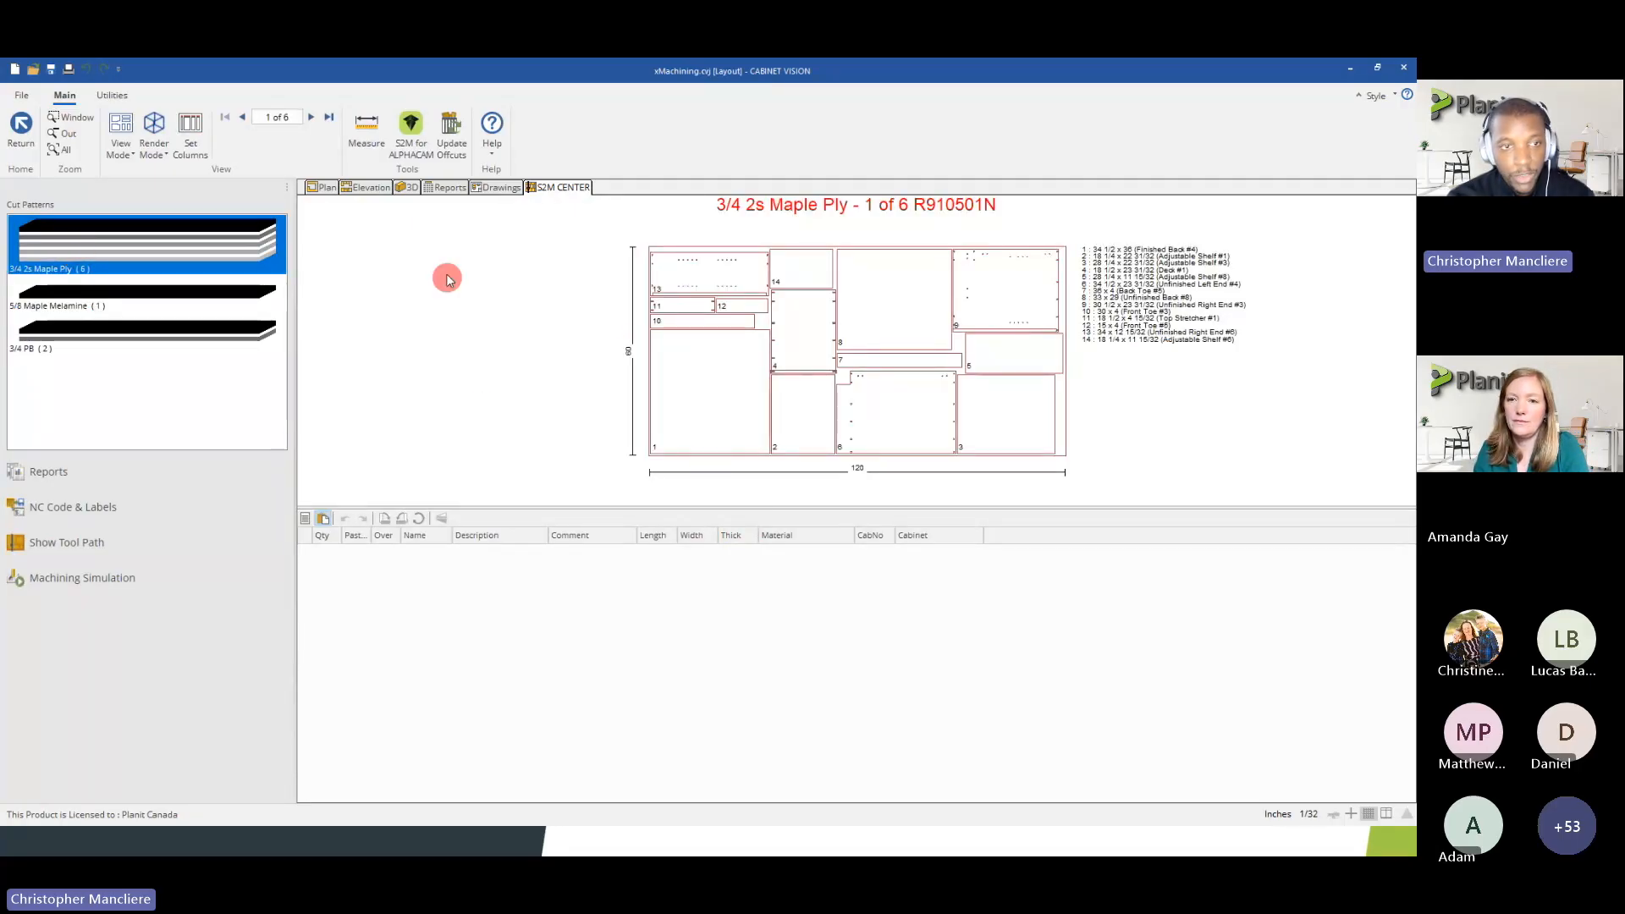
pyautogui.click(329, 117)
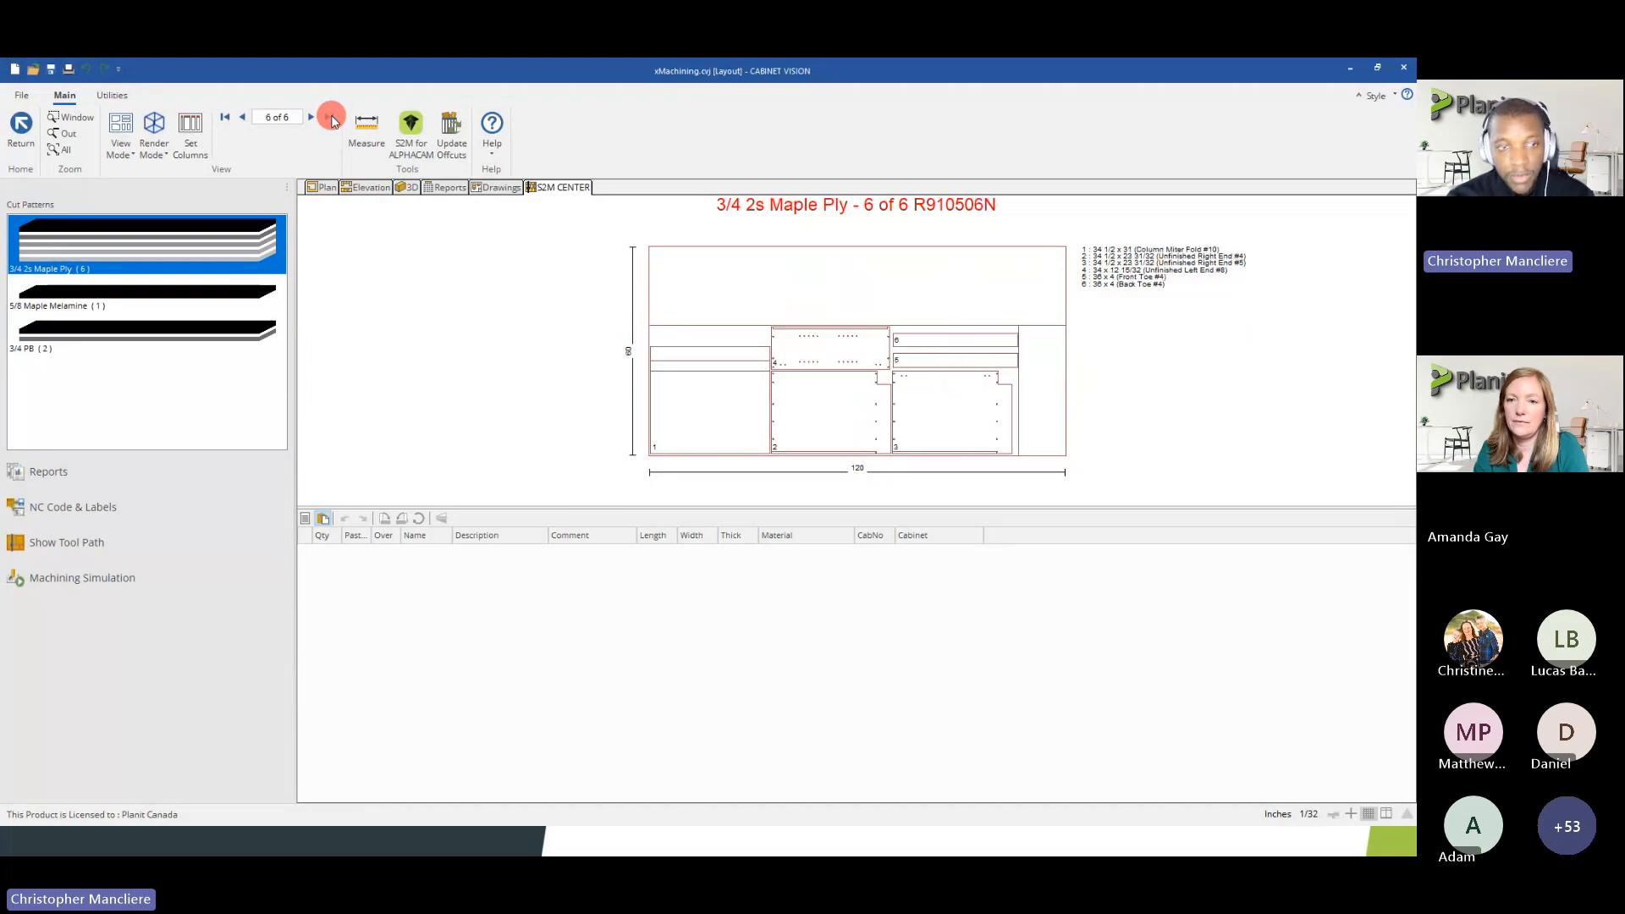
pyautogui.click(243, 118)
pyautogui.click(243, 118)
pyautogui.click(243, 118)
pyautogui.click(243, 118)
pyautogui.click(243, 118)
pyautogui.click(243, 117)
pyautogui.click(243, 117)
pyautogui.click(243, 118)
pyautogui.click(243, 118)
pyautogui.click(242, 118)
pyautogui.click(243, 118)
pyautogui.click(311, 118)
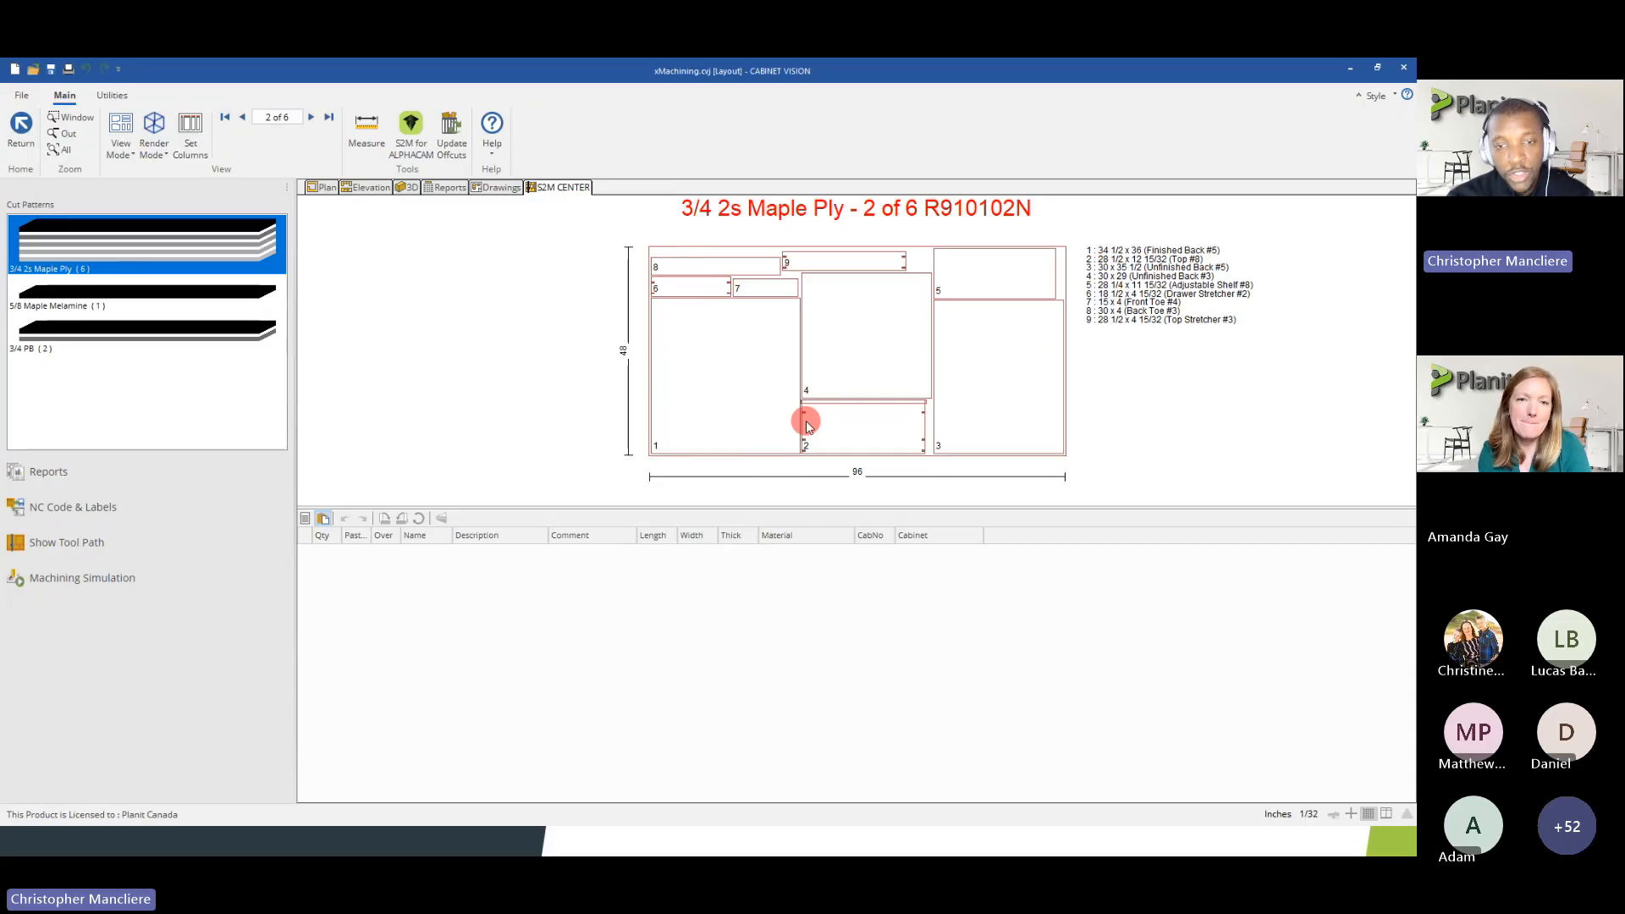
# Leave the cut patterns without generating NC or label data and review the two 3/4 2s Maple Ply rows in the materials list
pyautogui.click(19, 129)
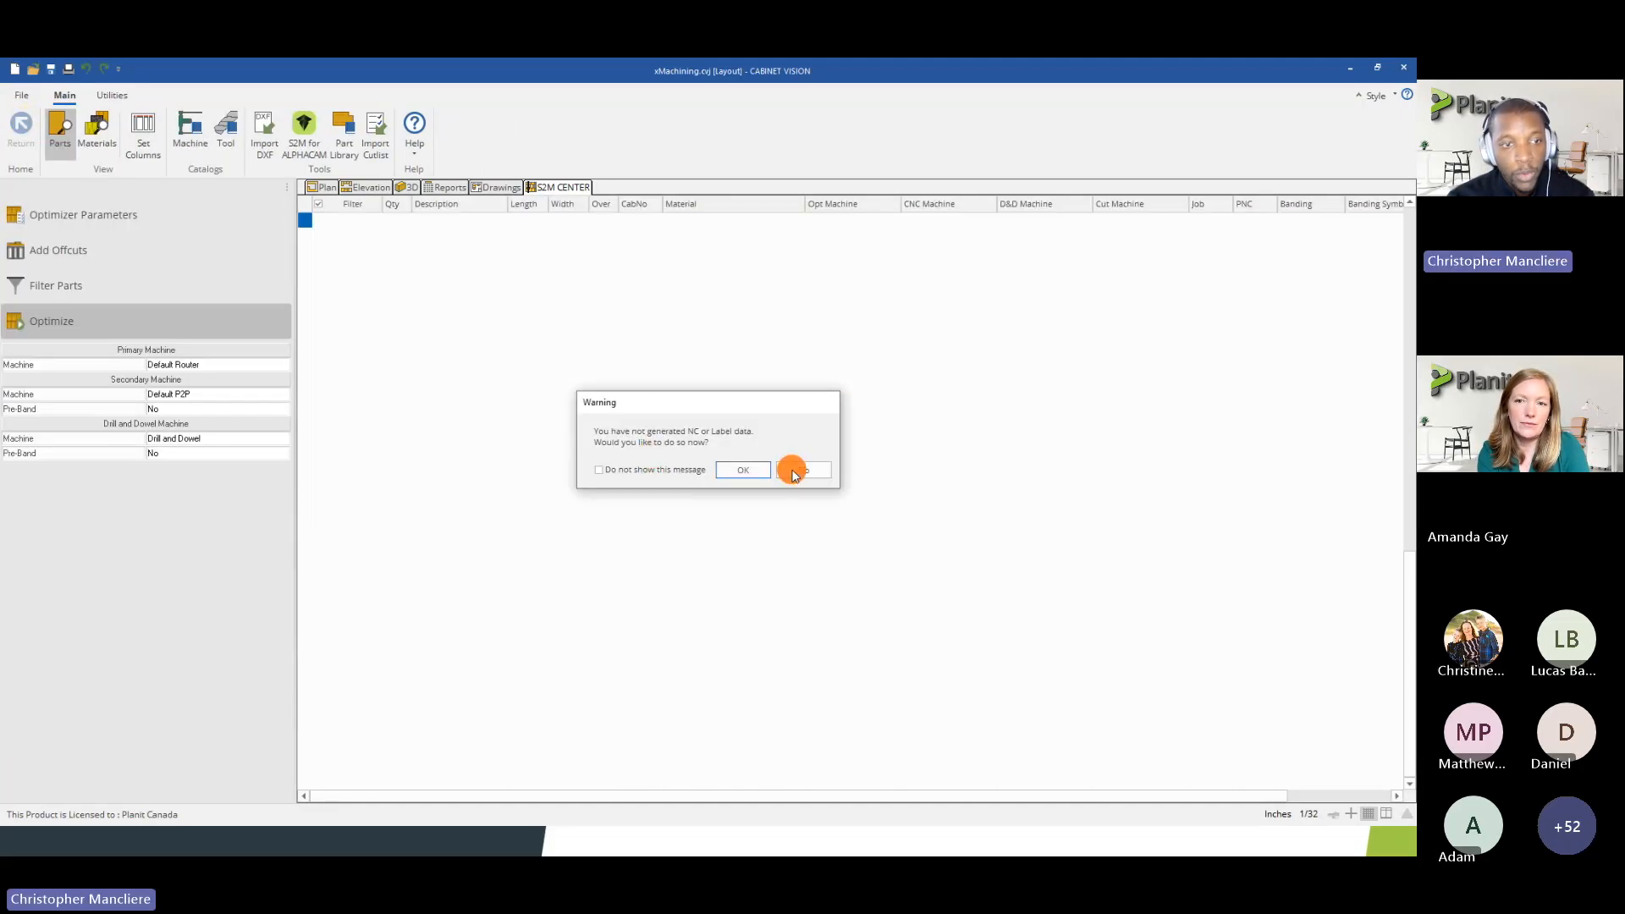
pyautogui.click(793, 471)
pyautogui.click(97, 131)
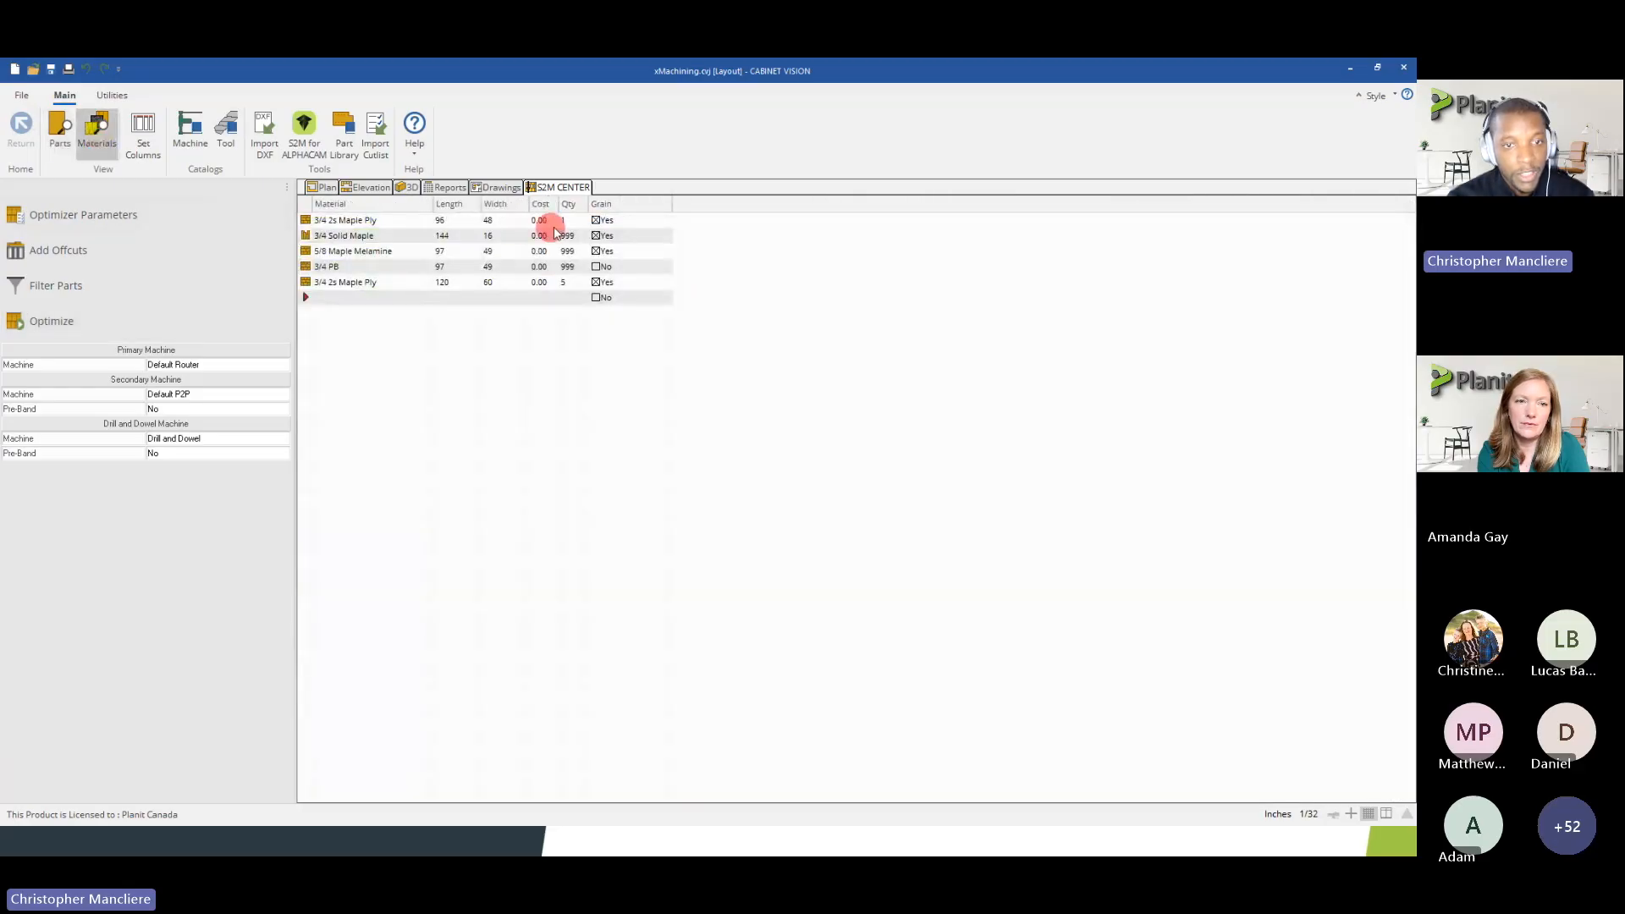
pyautogui.click(566, 285)
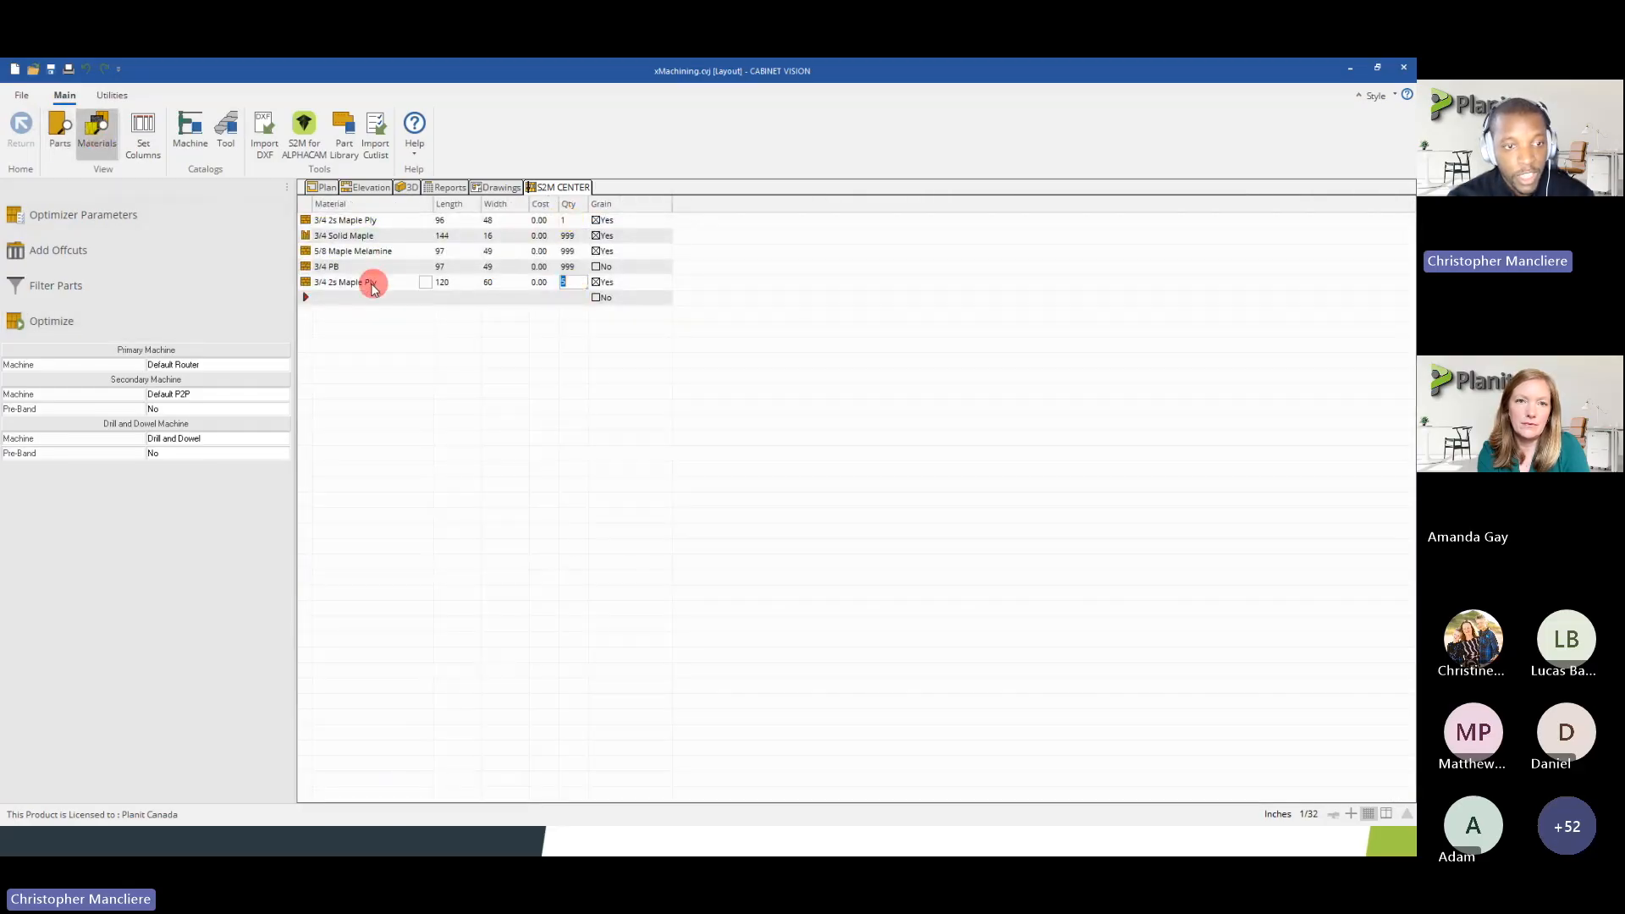
pyautogui.click(453, 284)
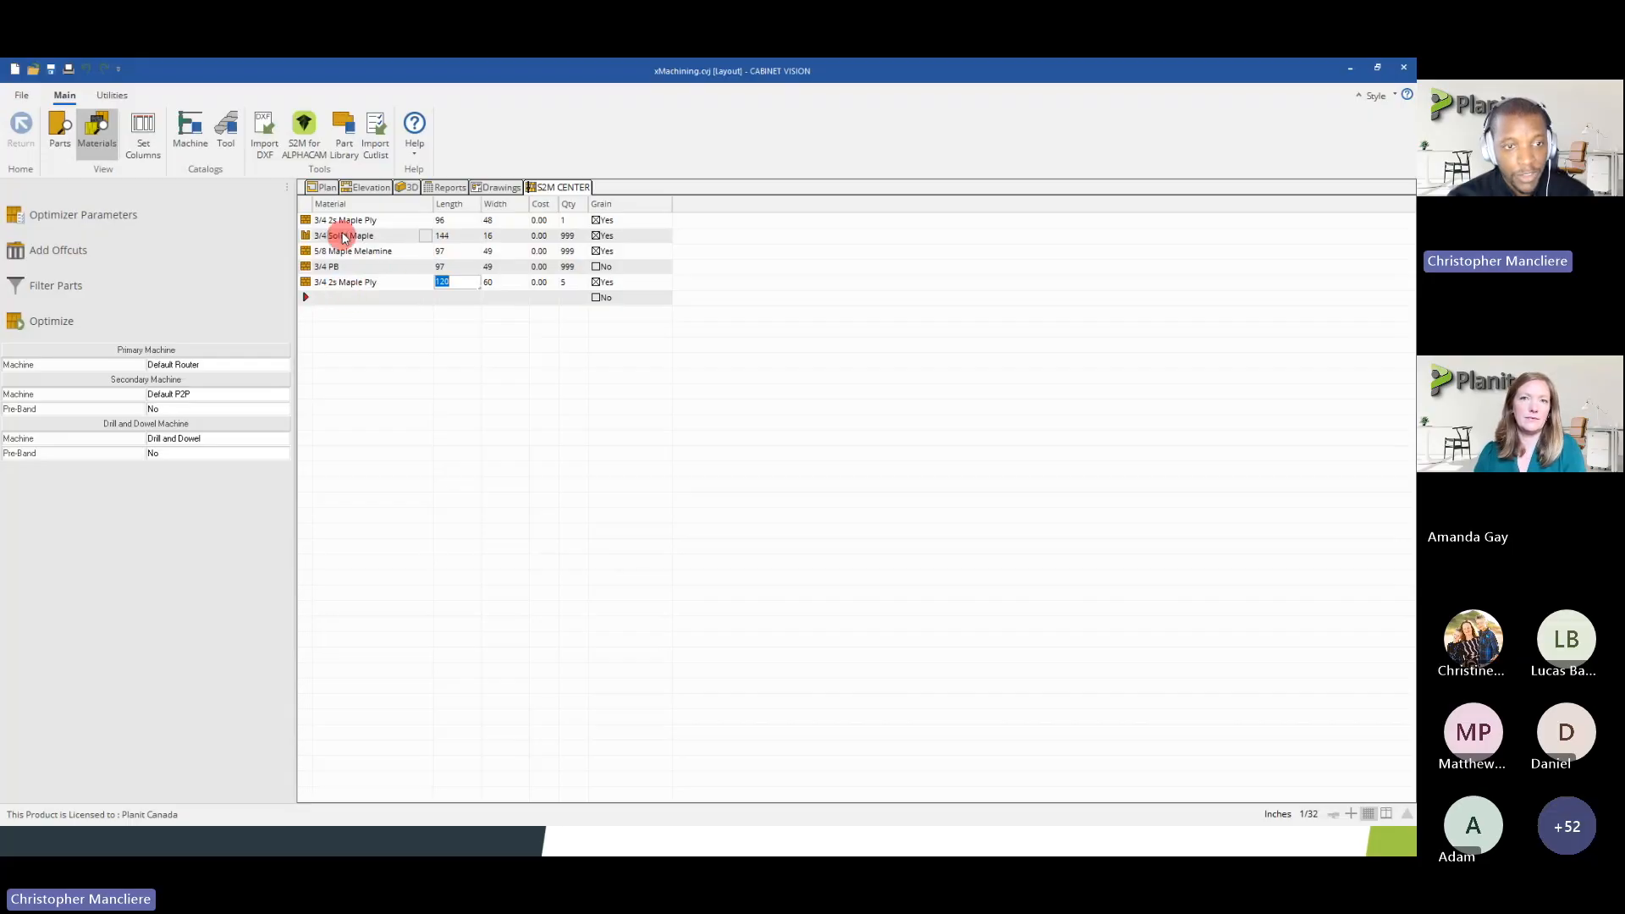
pyautogui.click(68, 146)
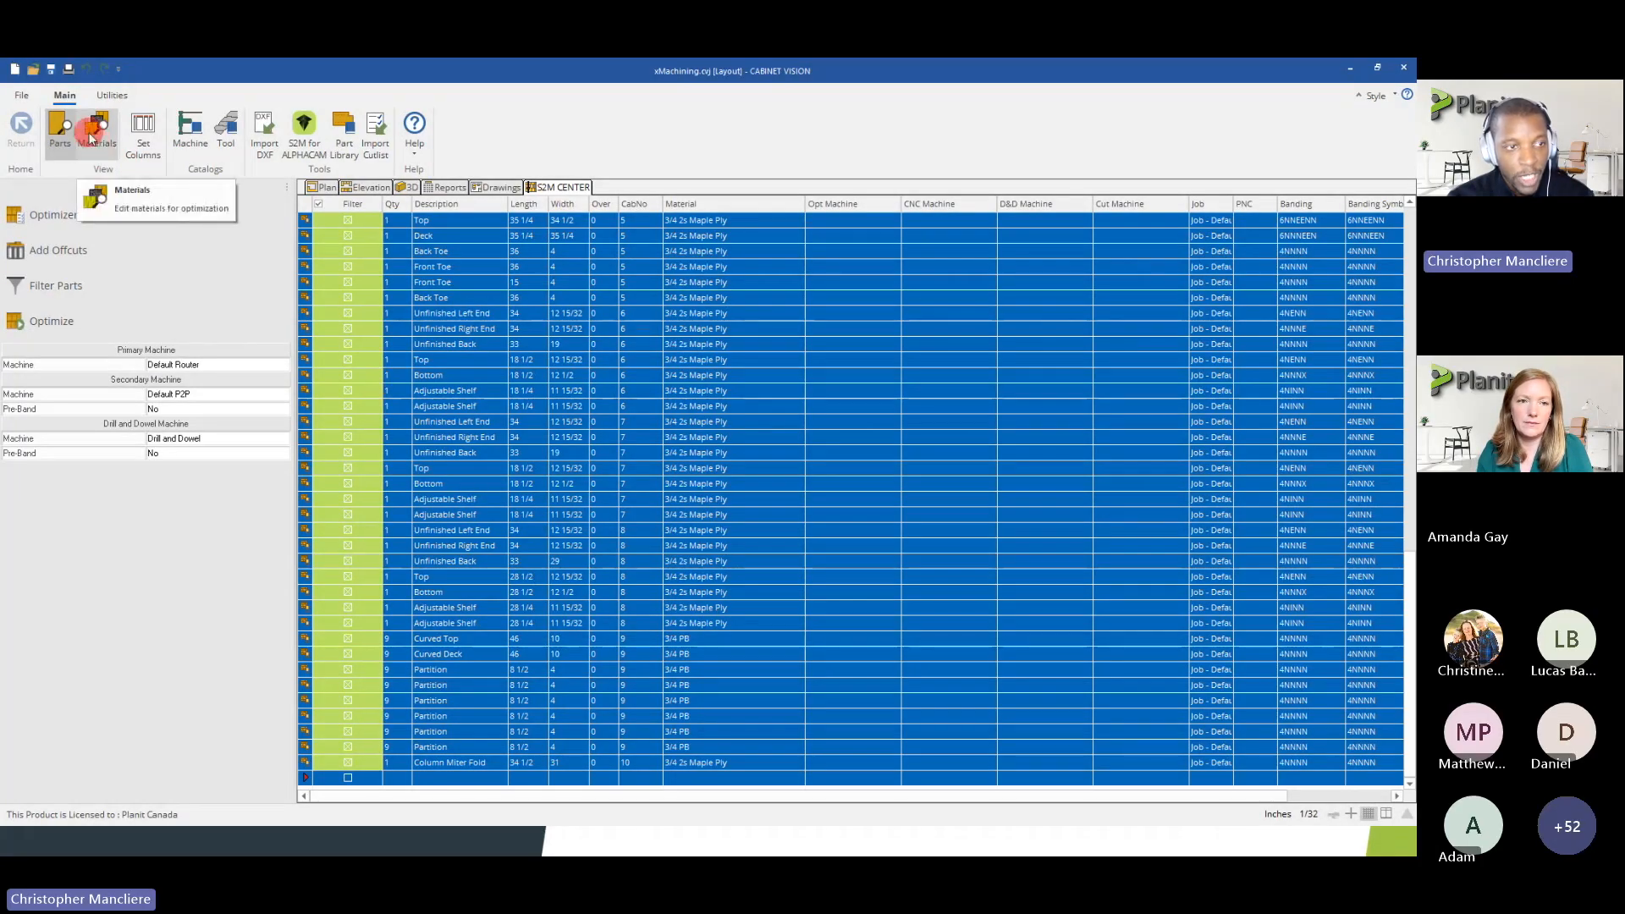
pyautogui.click(95, 138)
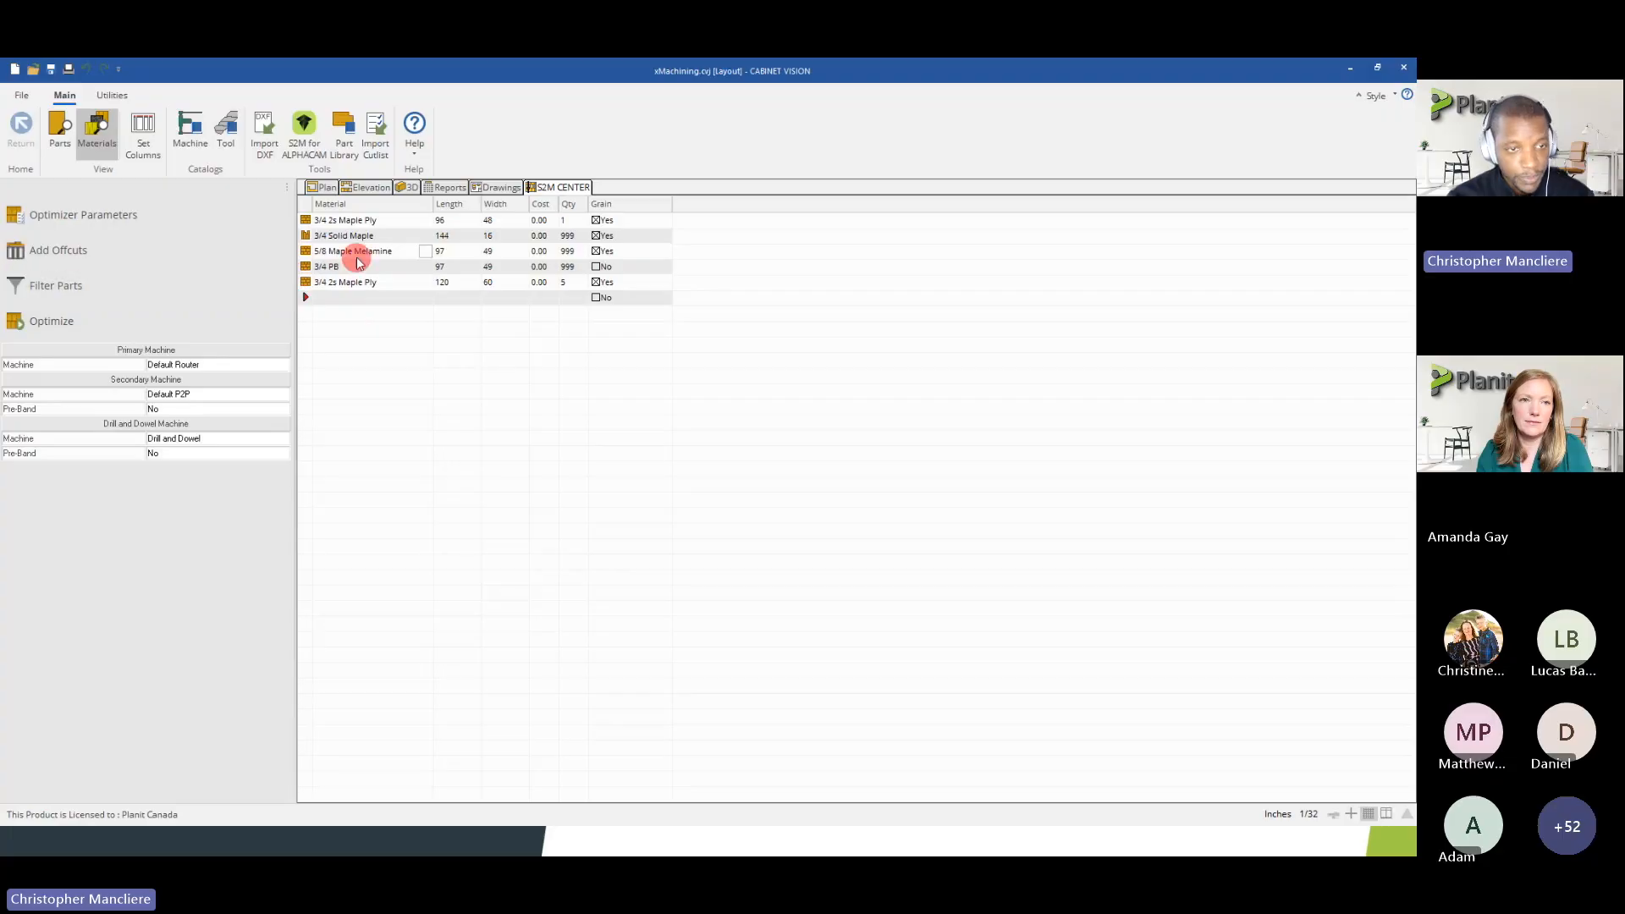
# Open the properties of the 96 x 48 3/4 2s Maple Ply sheet and review its pattern, trim and offcut parameters
pyautogui.click(309, 222)
pyautogui.rightClick(310, 224)
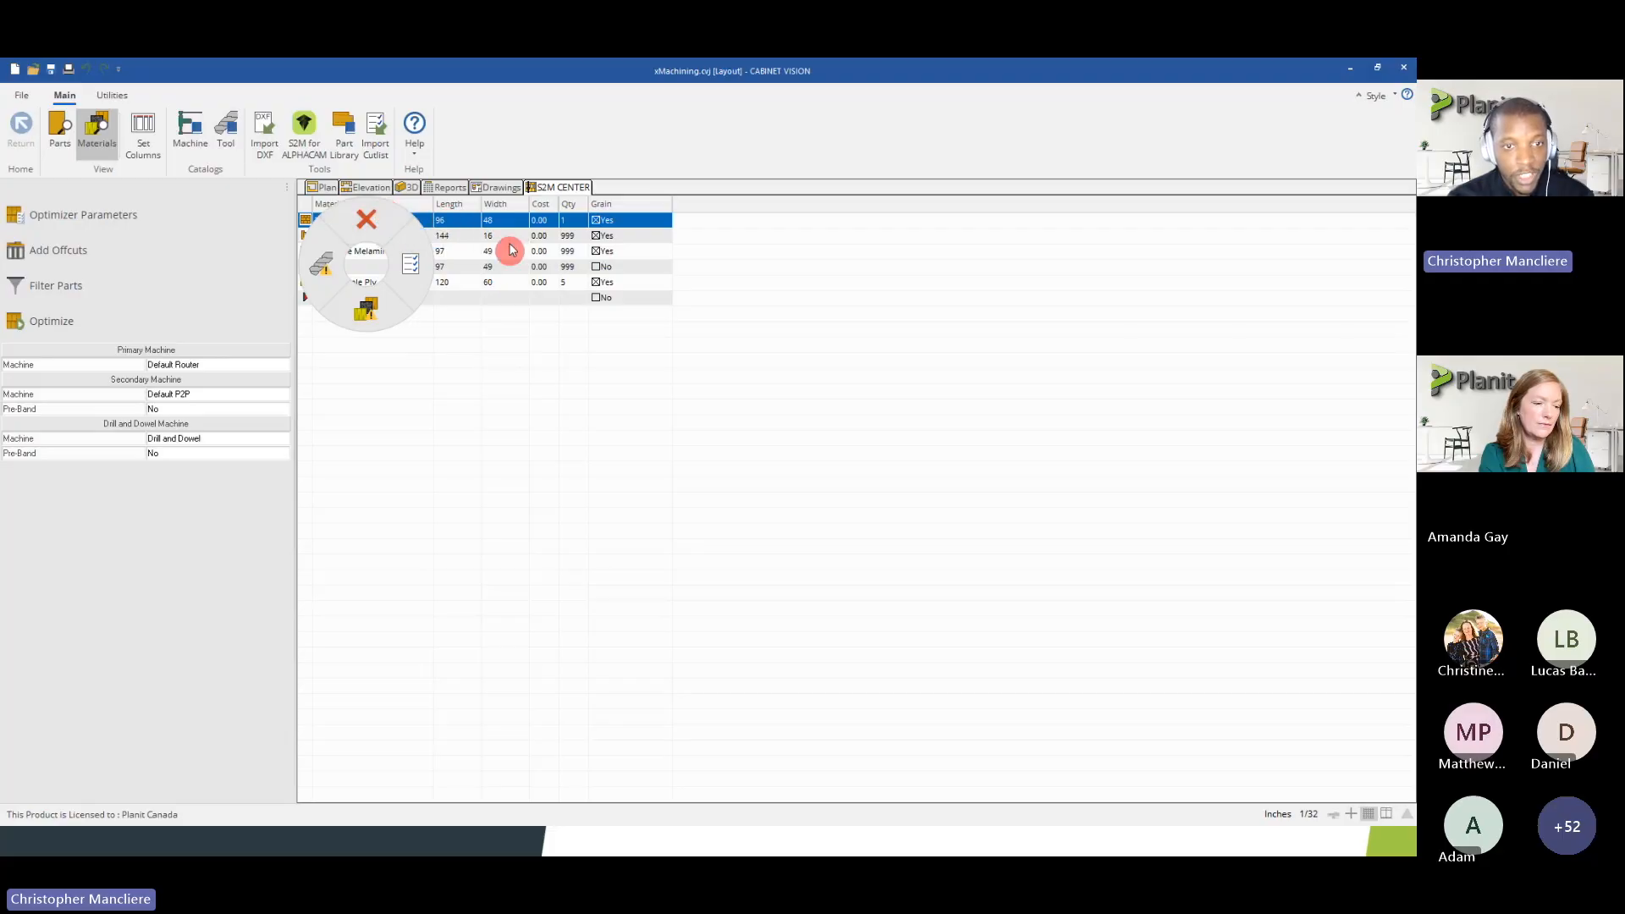
pyautogui.click(412, 279)
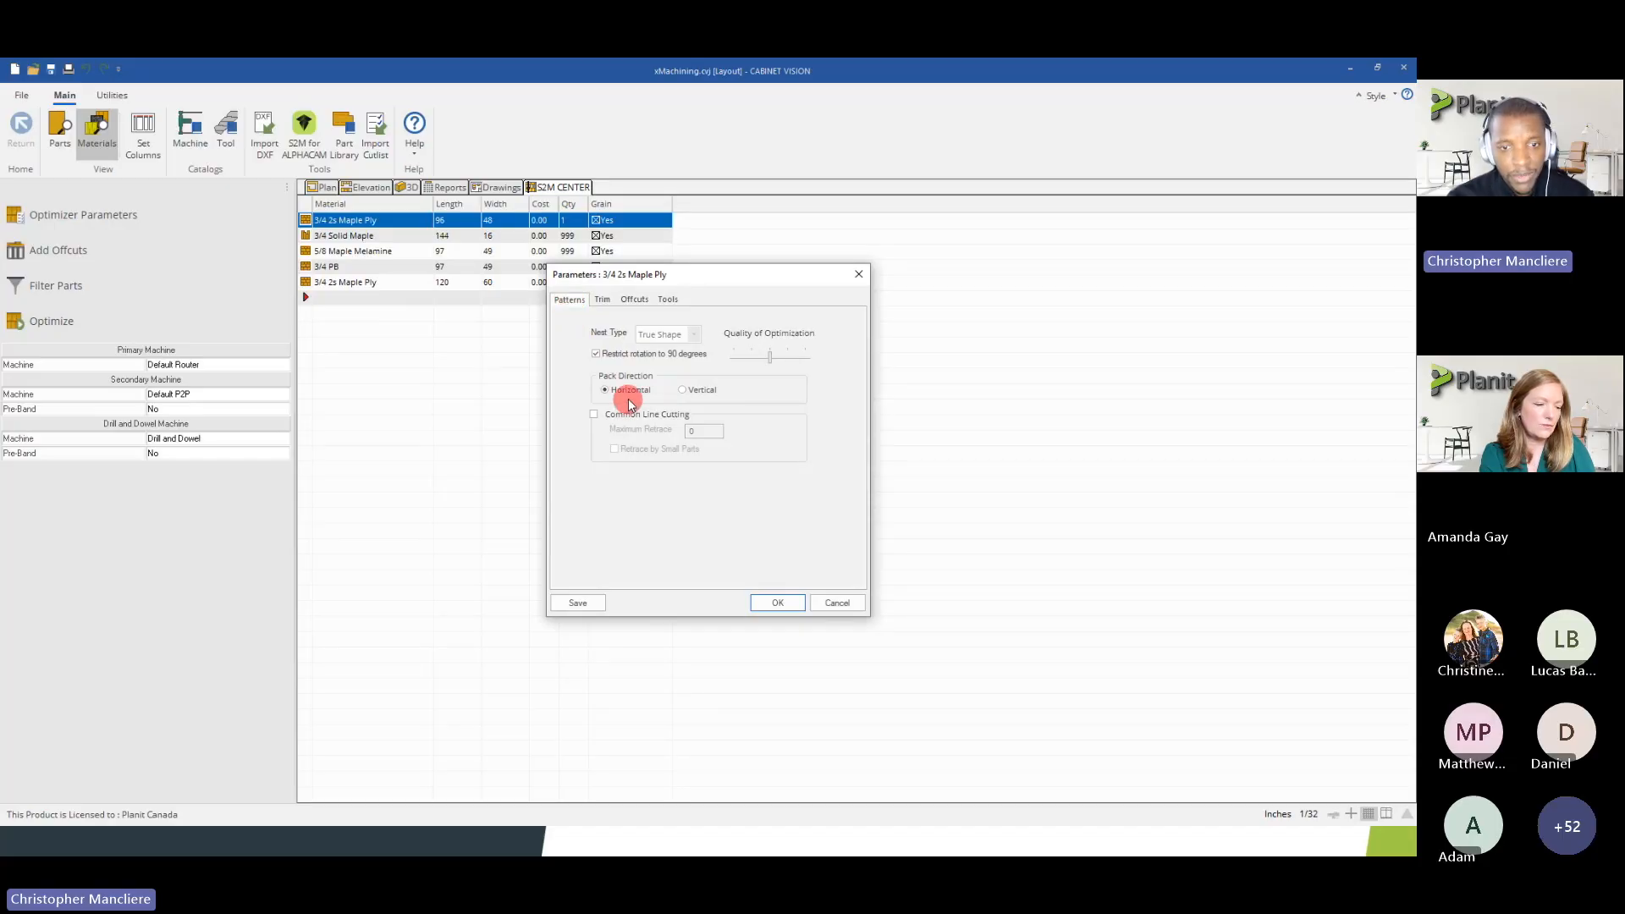
pyautogui.click(601, 300)
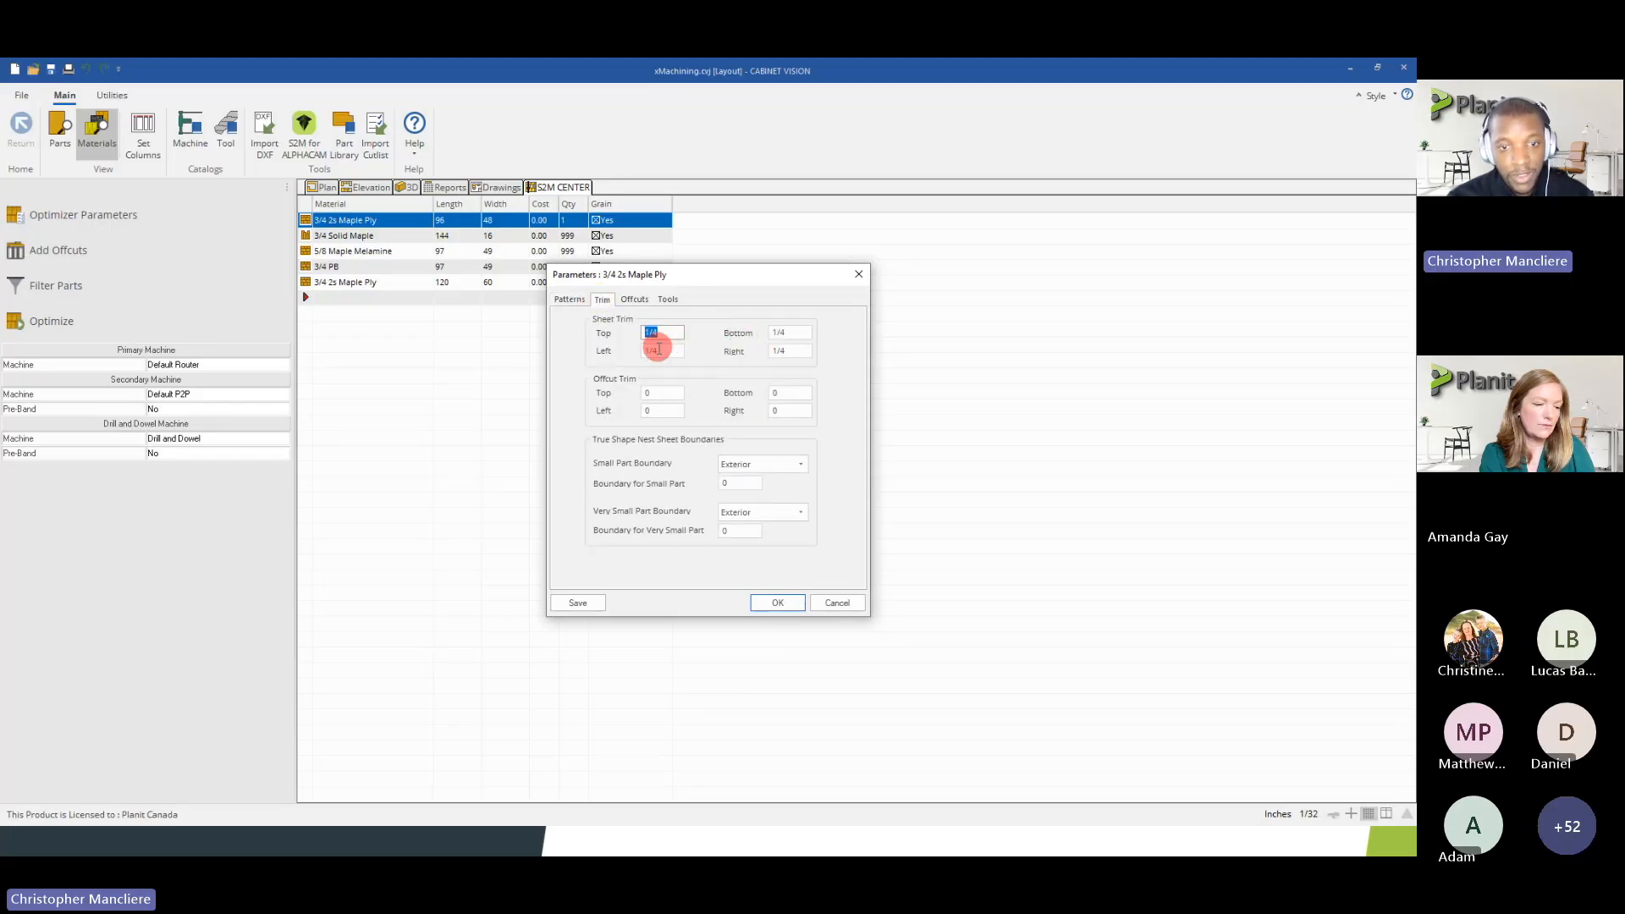
pyautogui.click(634, 300)
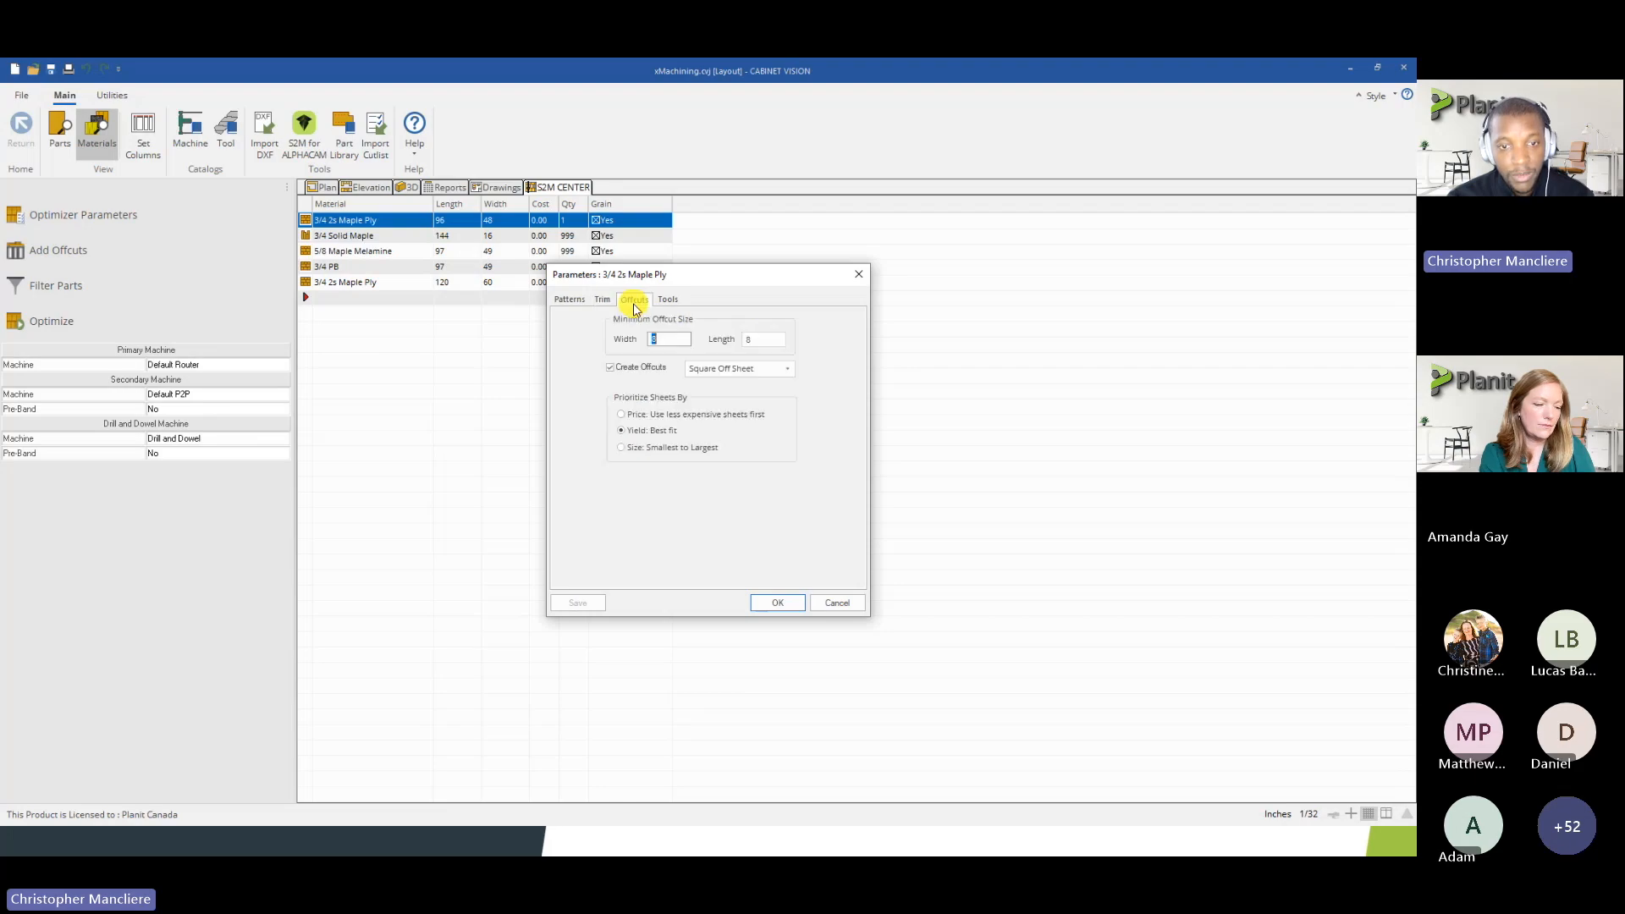
pyautogui.click(761, 339)
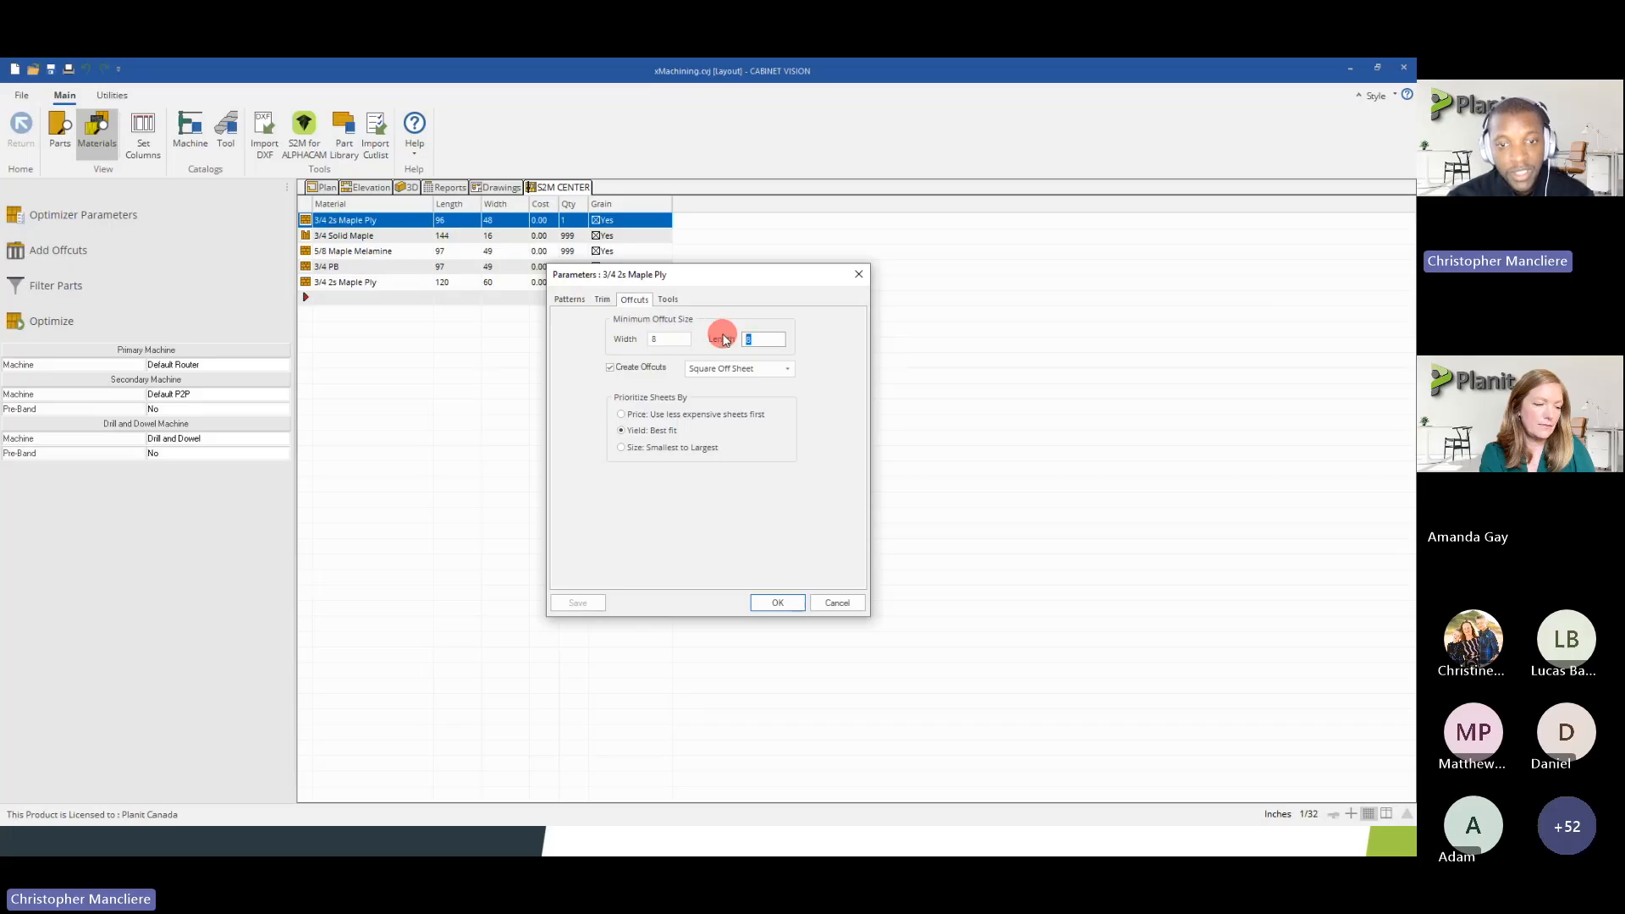
# Set both the front face and back face tools for 3/4 2s Maple Ply to the last 3/8 Compression tool listed and apply the parameters
pyautogui.click(665, 300)
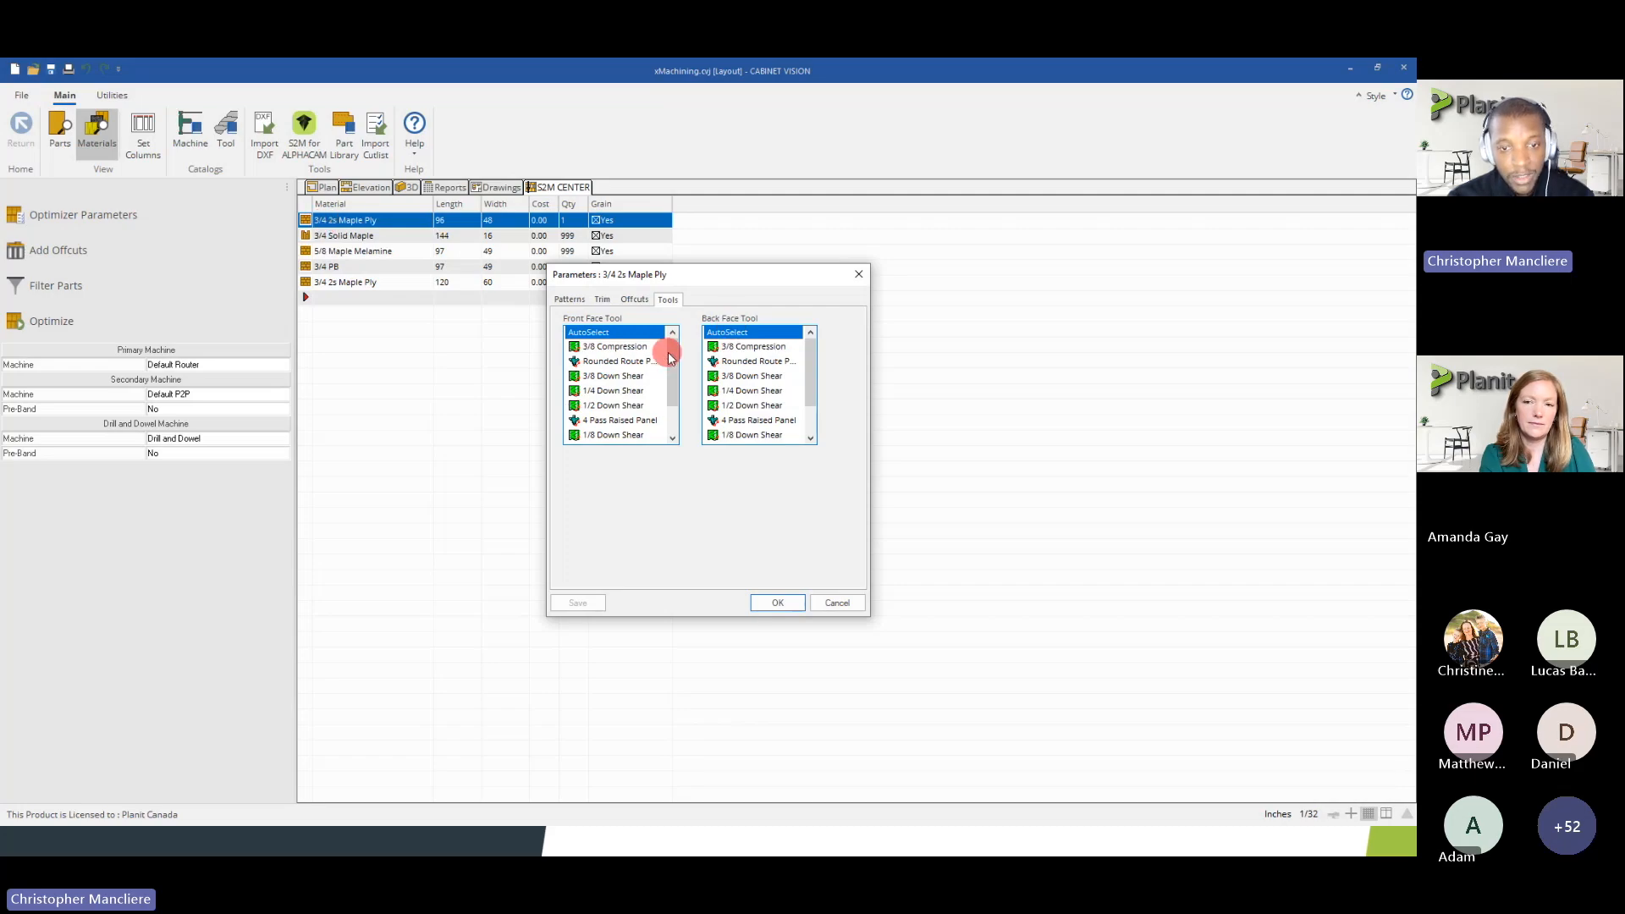
pyautogui.scroll(-1, 669, 352)
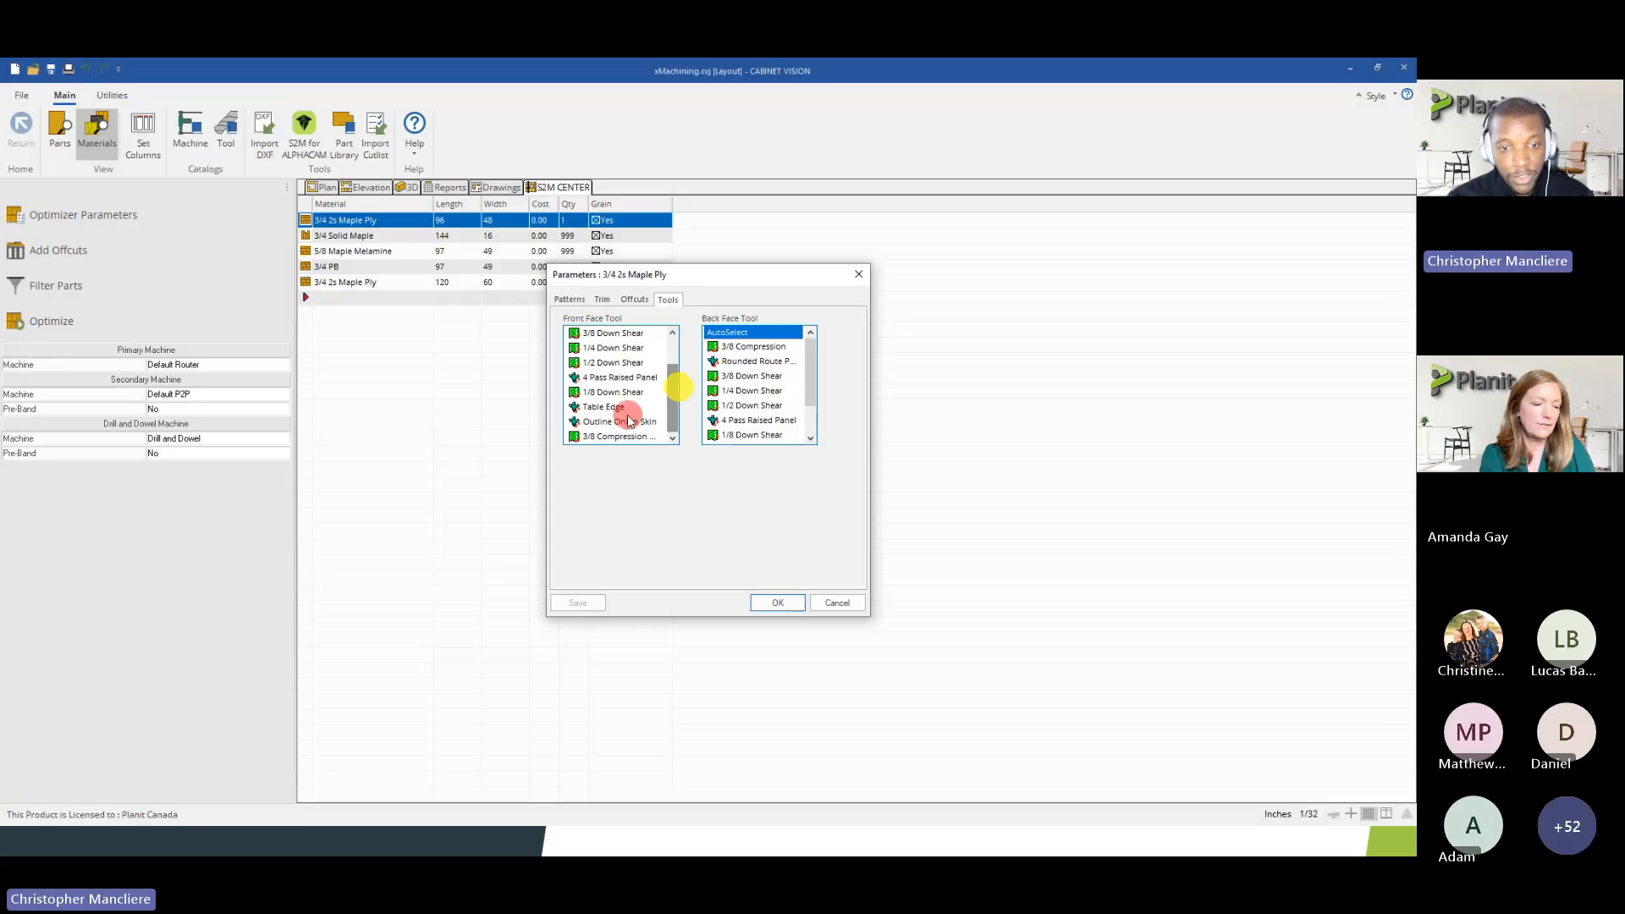
pyautogui.click(602, 435)
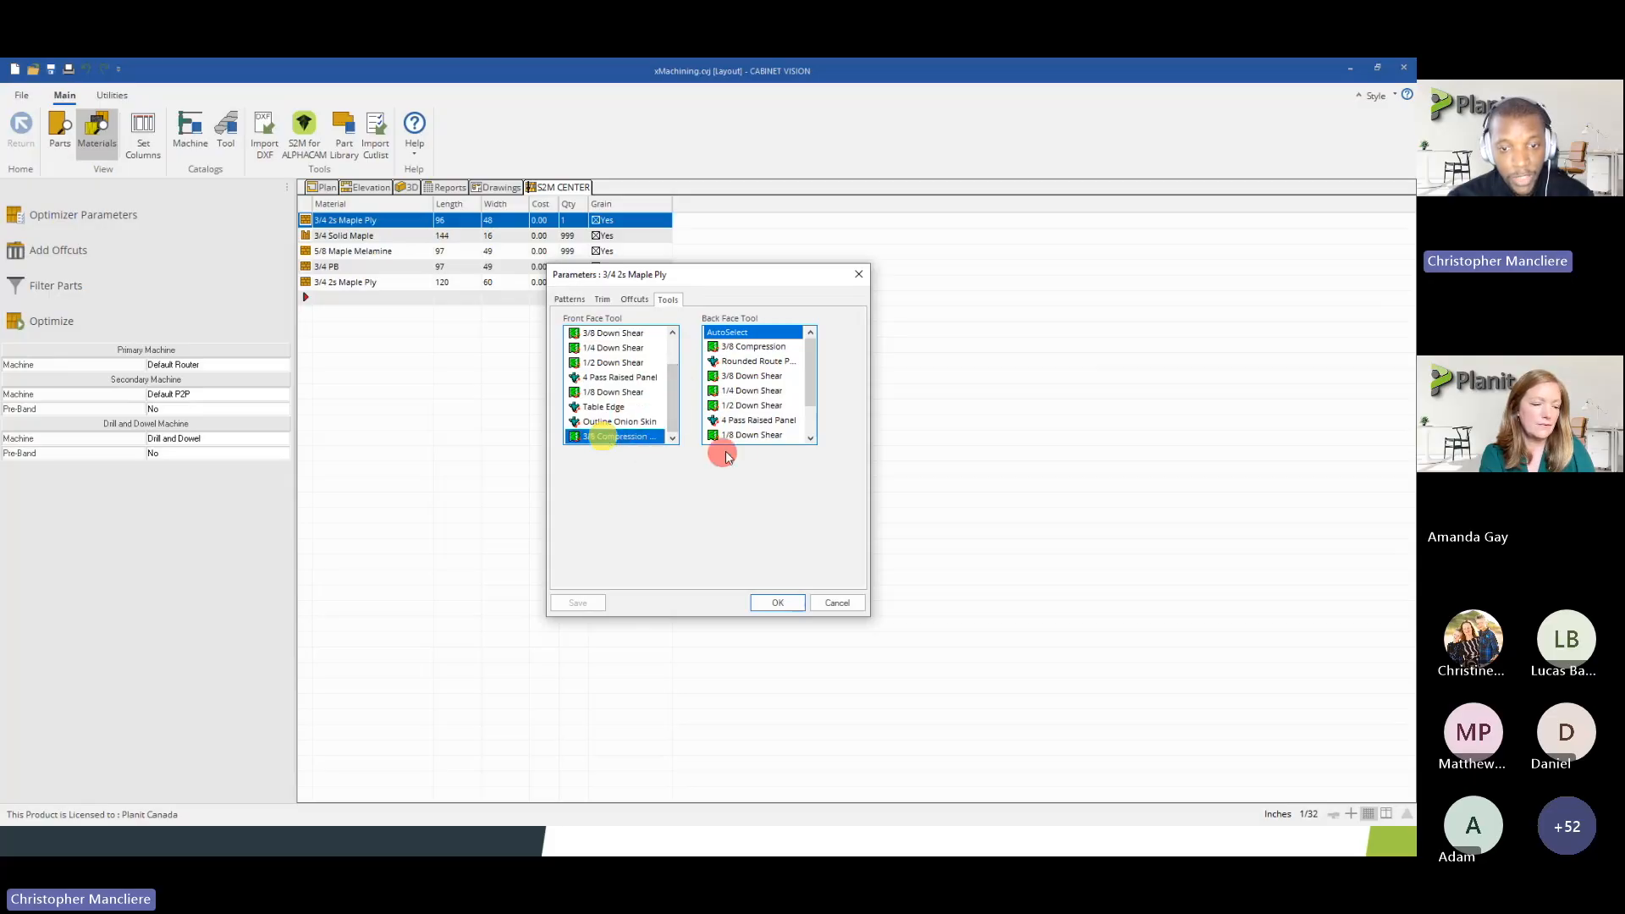
pyautogui.scroll(-1, 813, 398)
pyautogui.scroll(-1, 812, 402)
pyautogui.click(757, 437)
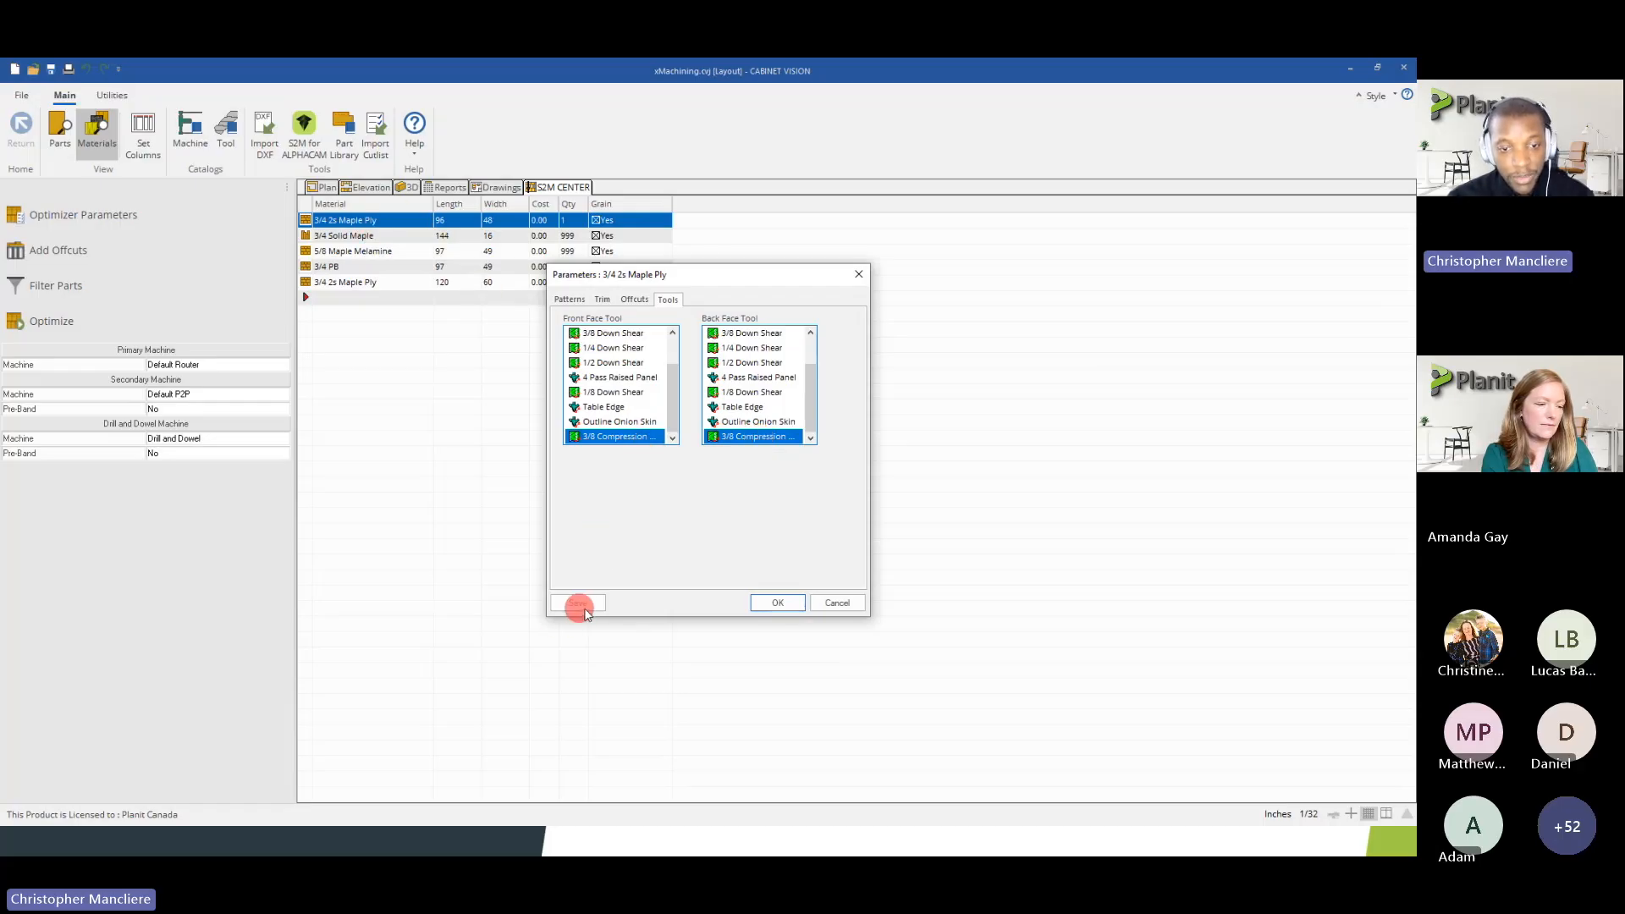
pyautogui.click(776, 601)
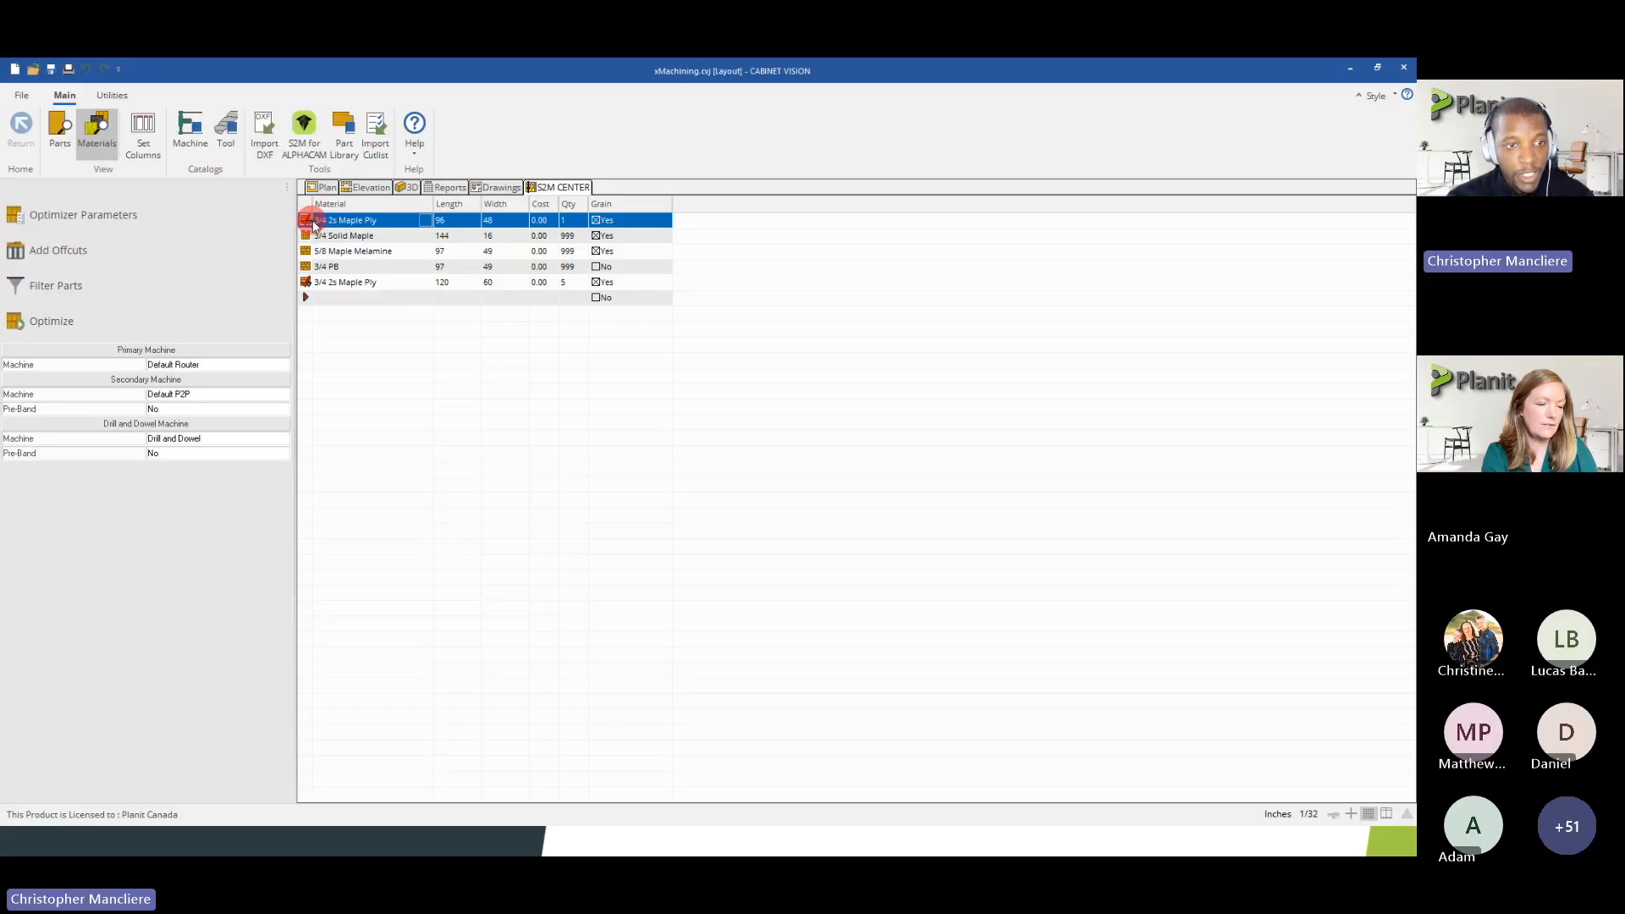
# Examine the 3/8 Compression Ply tool's settings in the tool catalog, then close the catalog
pyautogui.click(225, 132)
pyautogui.click(631, 283)
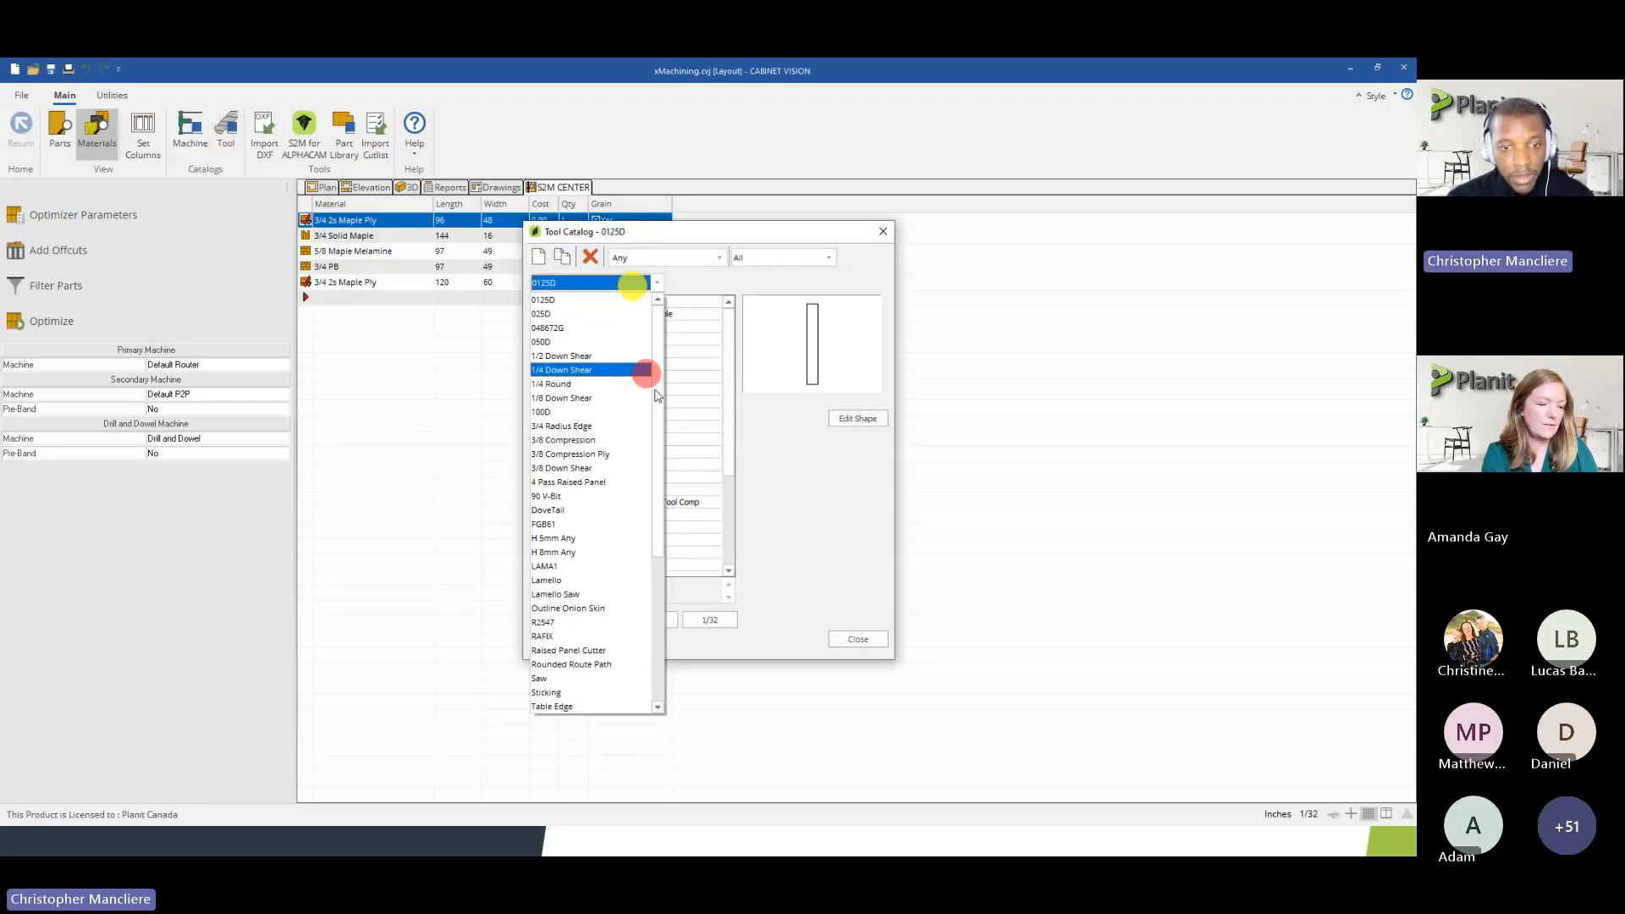
pyautogui.scroll(-1, 657, 448)
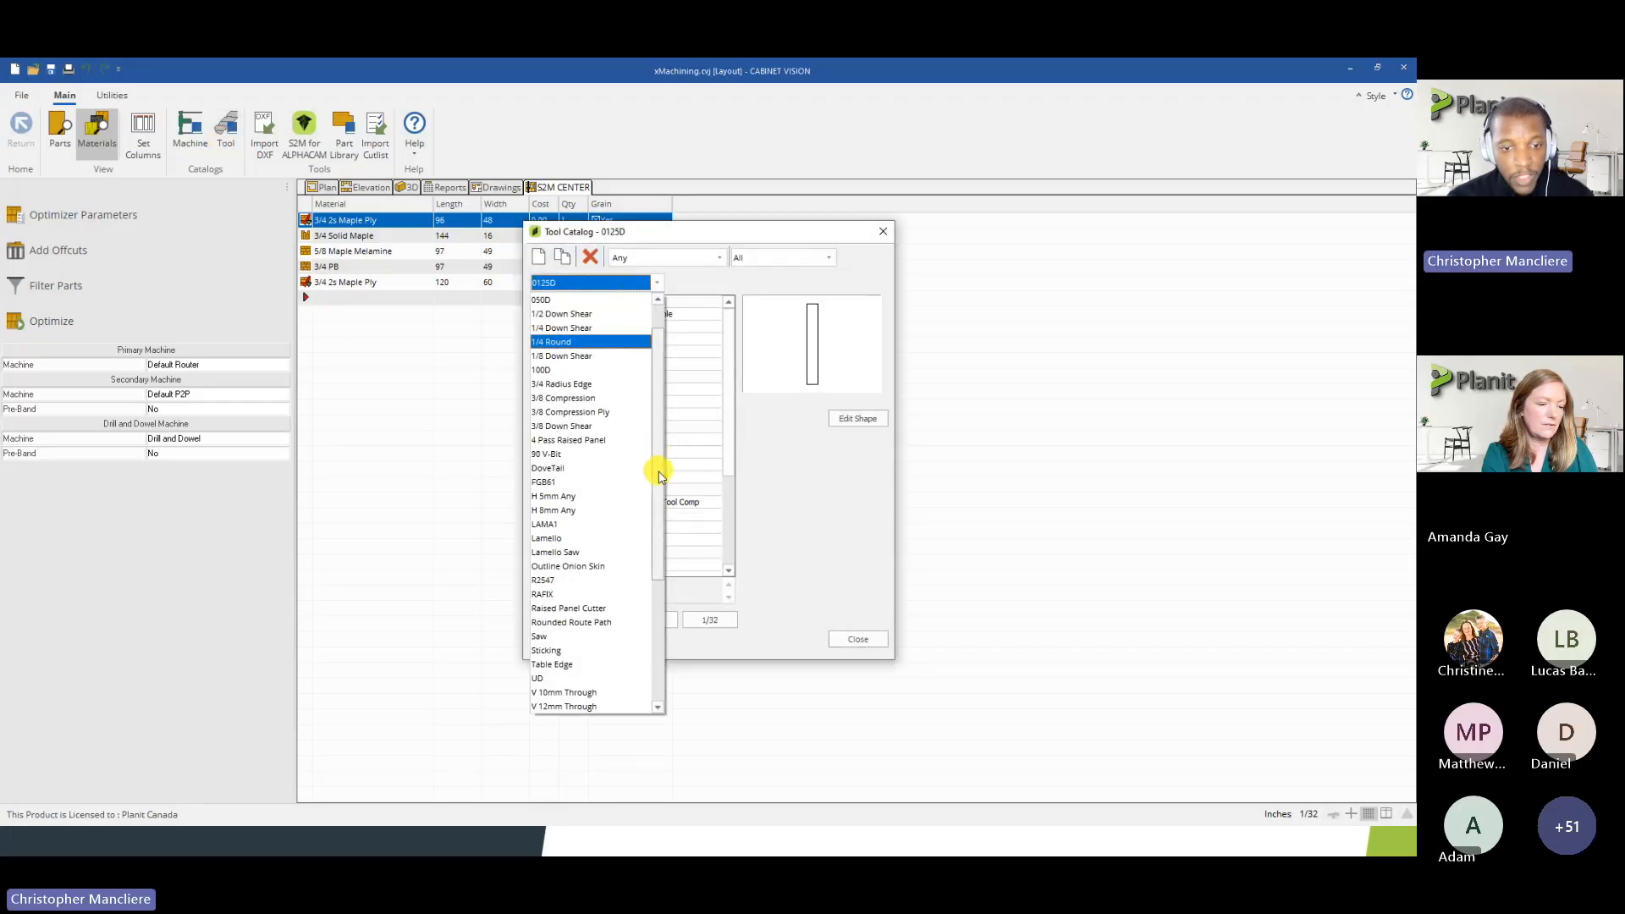
pyautogui.click(593, 412)
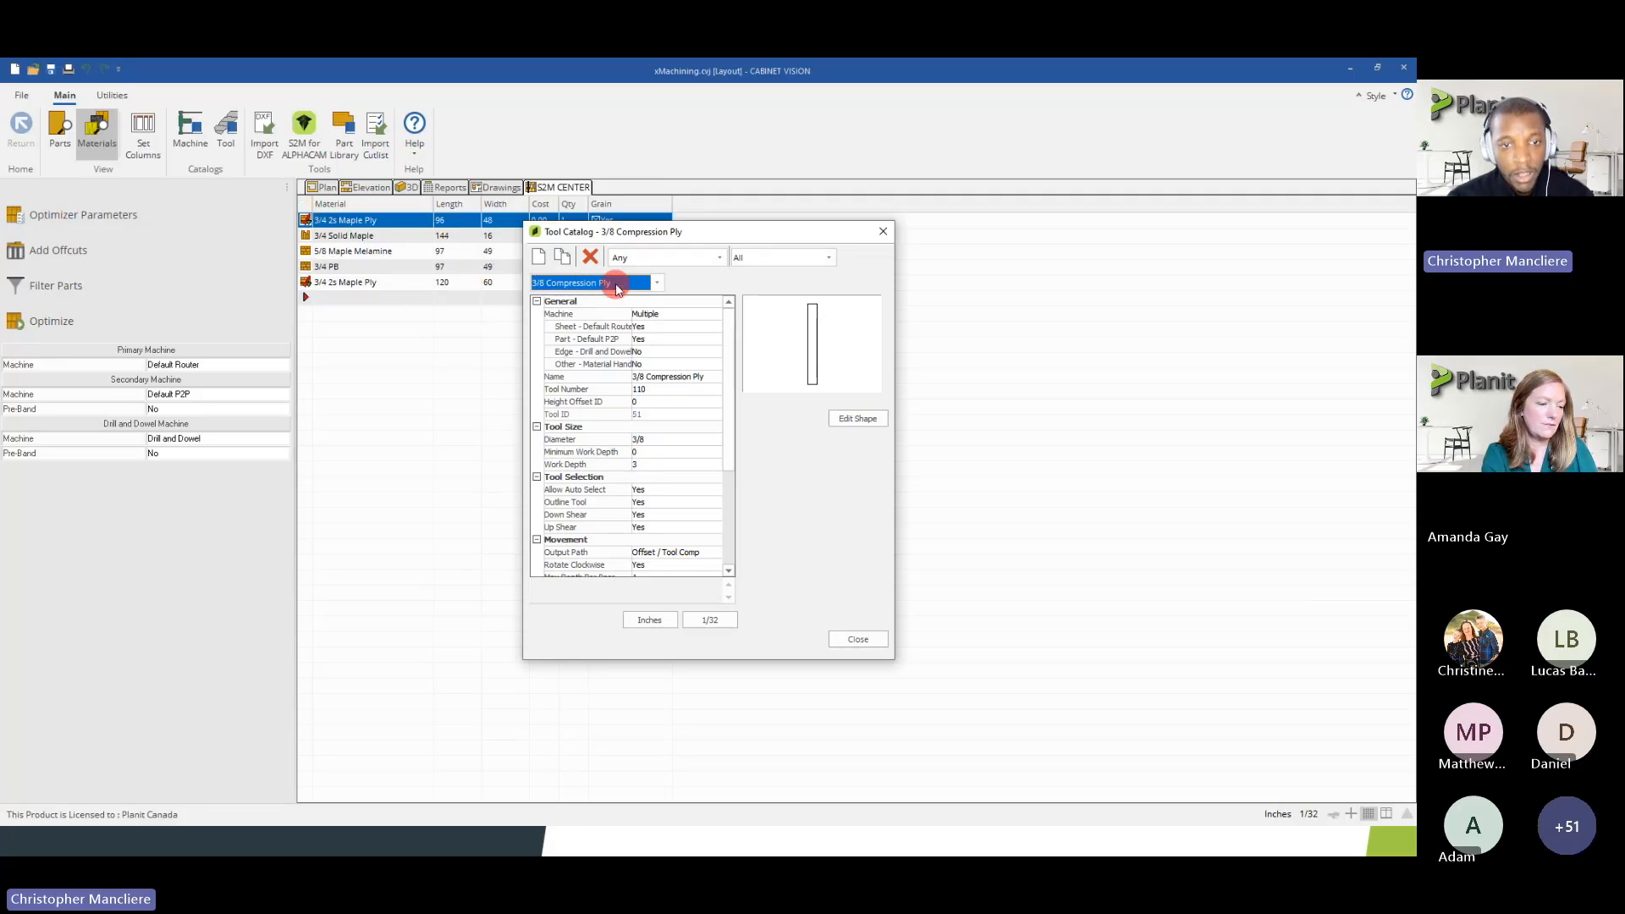
pyautogui.click(847, 639)
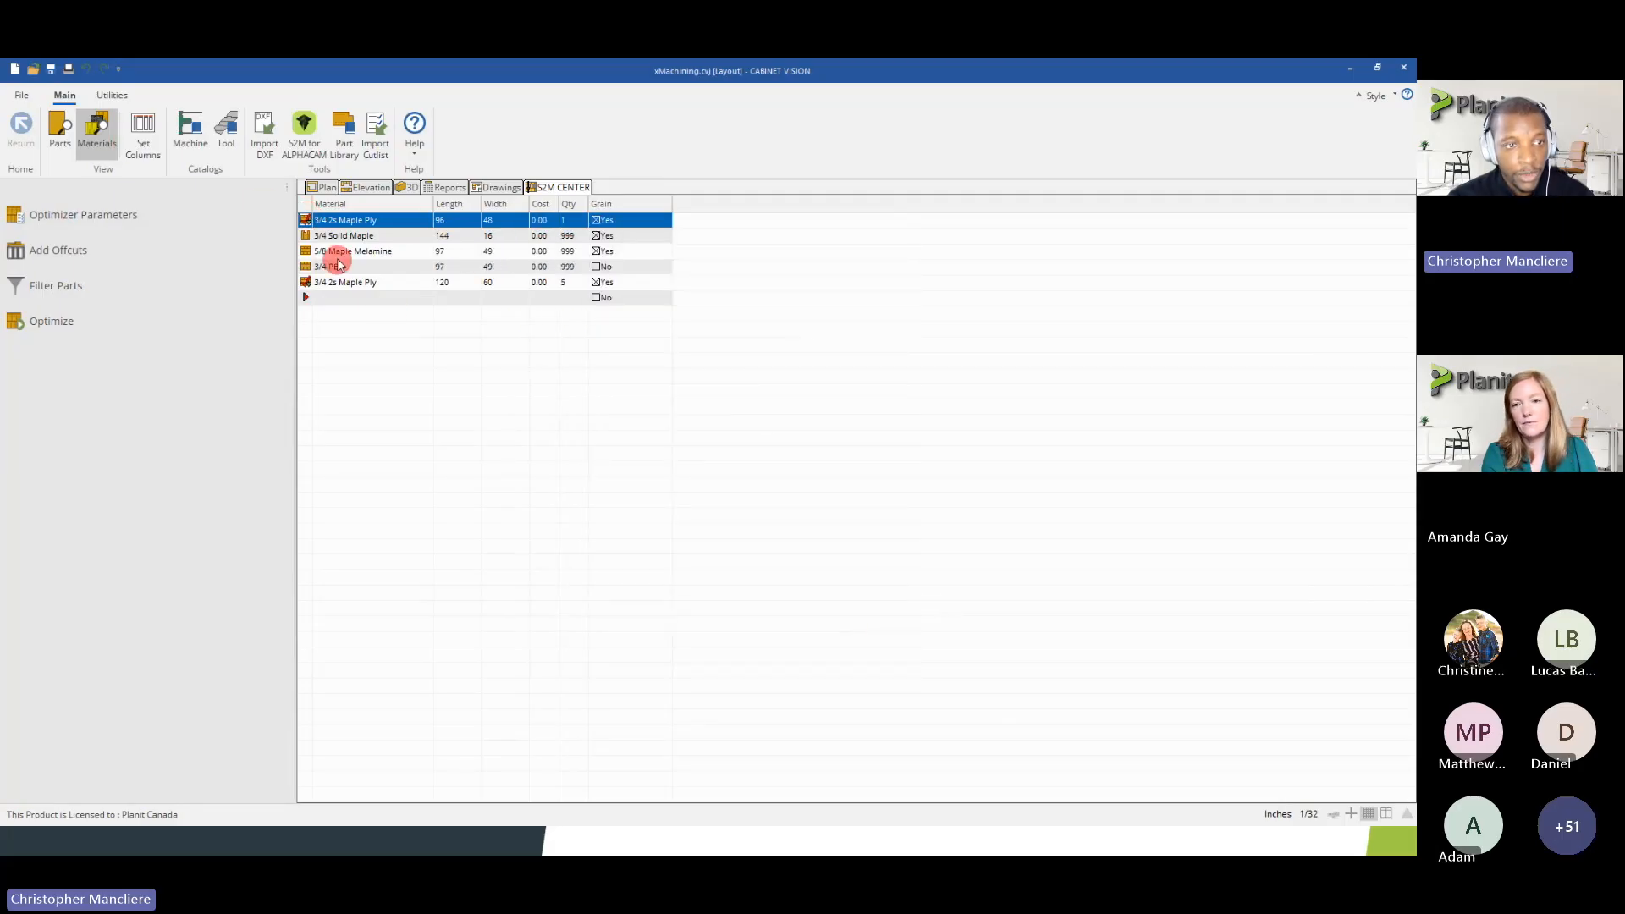
# Check the nesting pattern parameters of the 96 x 48 3/4 2s Maple Ply sheet and cancel without changes
pyautogui.rightClick(310, 218)
pyautogui.click(415, 269)
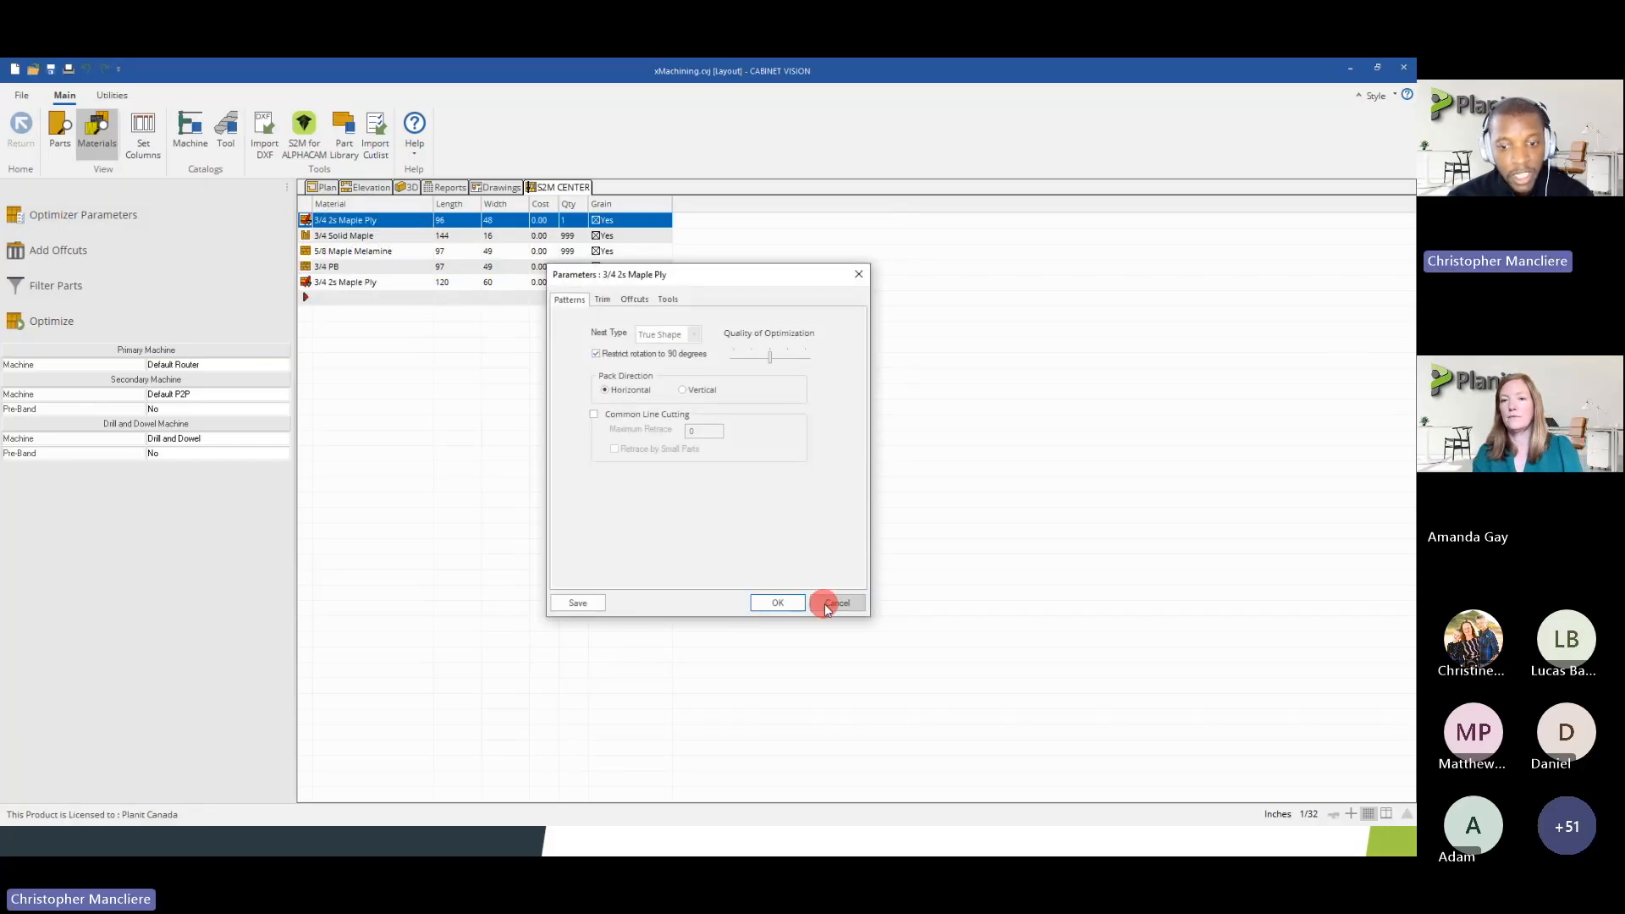
pyautogui.click(834, 606)
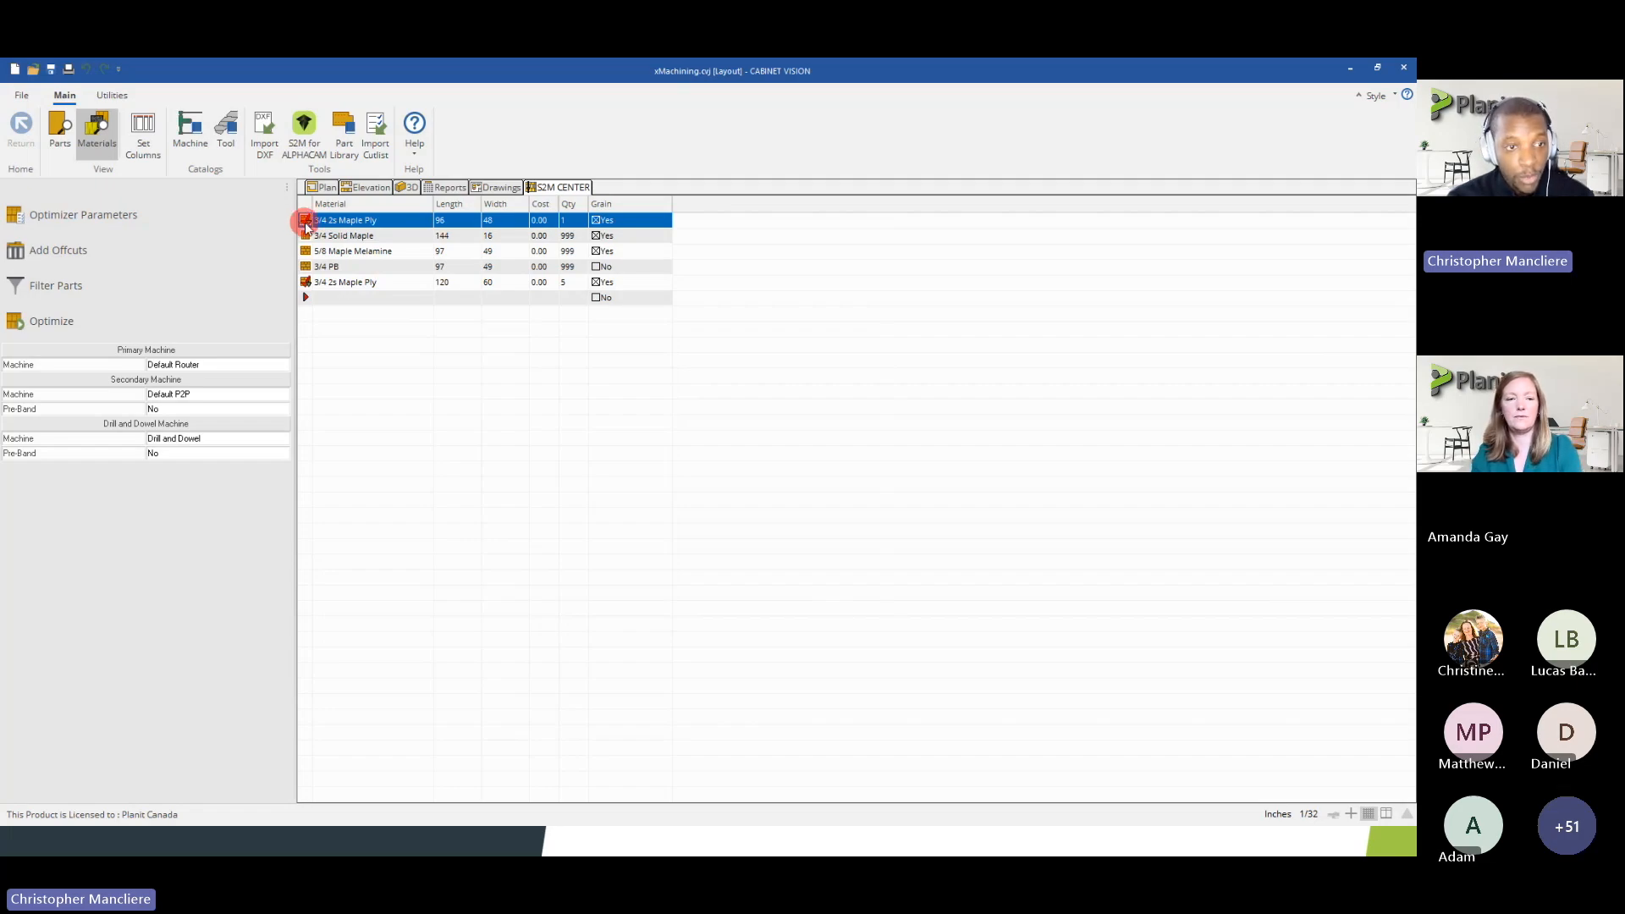
# Remove the parameter override from the 96 x 48 3/4 2s Maple Ply material
pyautogui.click(306, 222)
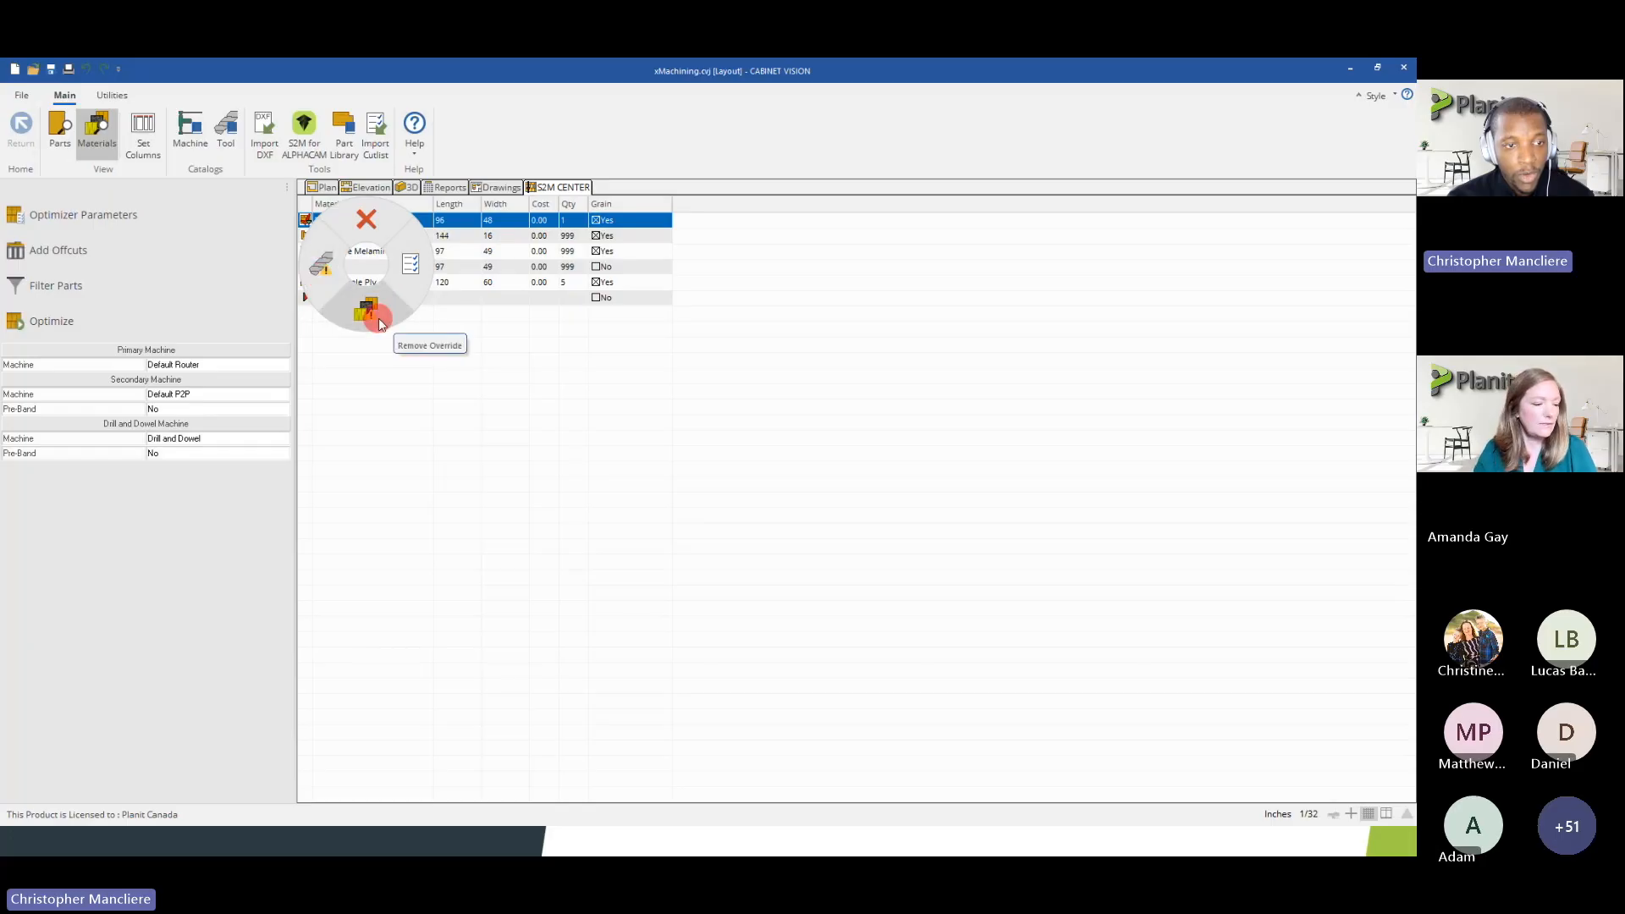
pyautogui.click(378, 317)
pyautogui.click(304, 222)
pyautogui.click(321, 284)
# Review the trim and offcut parameters of the 96 x 48 3/4 2s Maple Ply sheet and cancel without changes
pyautogui.click(303, 223)
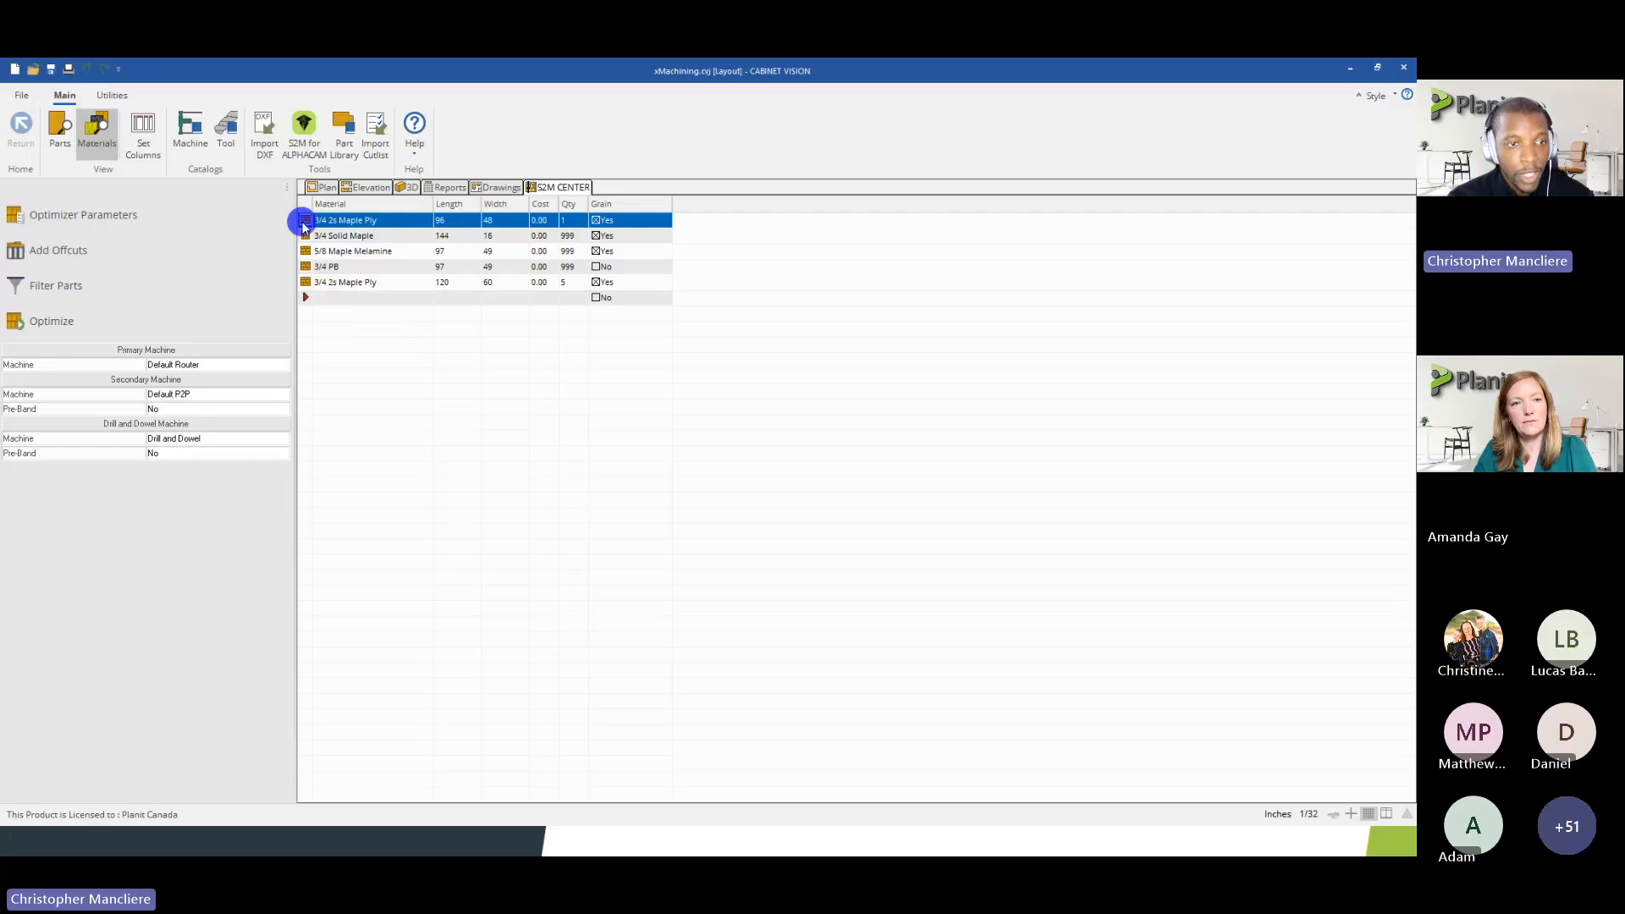
pyautogui.click(396, 265)
pyautogui.click(604, 300)
pyautogui.click(634, 301)
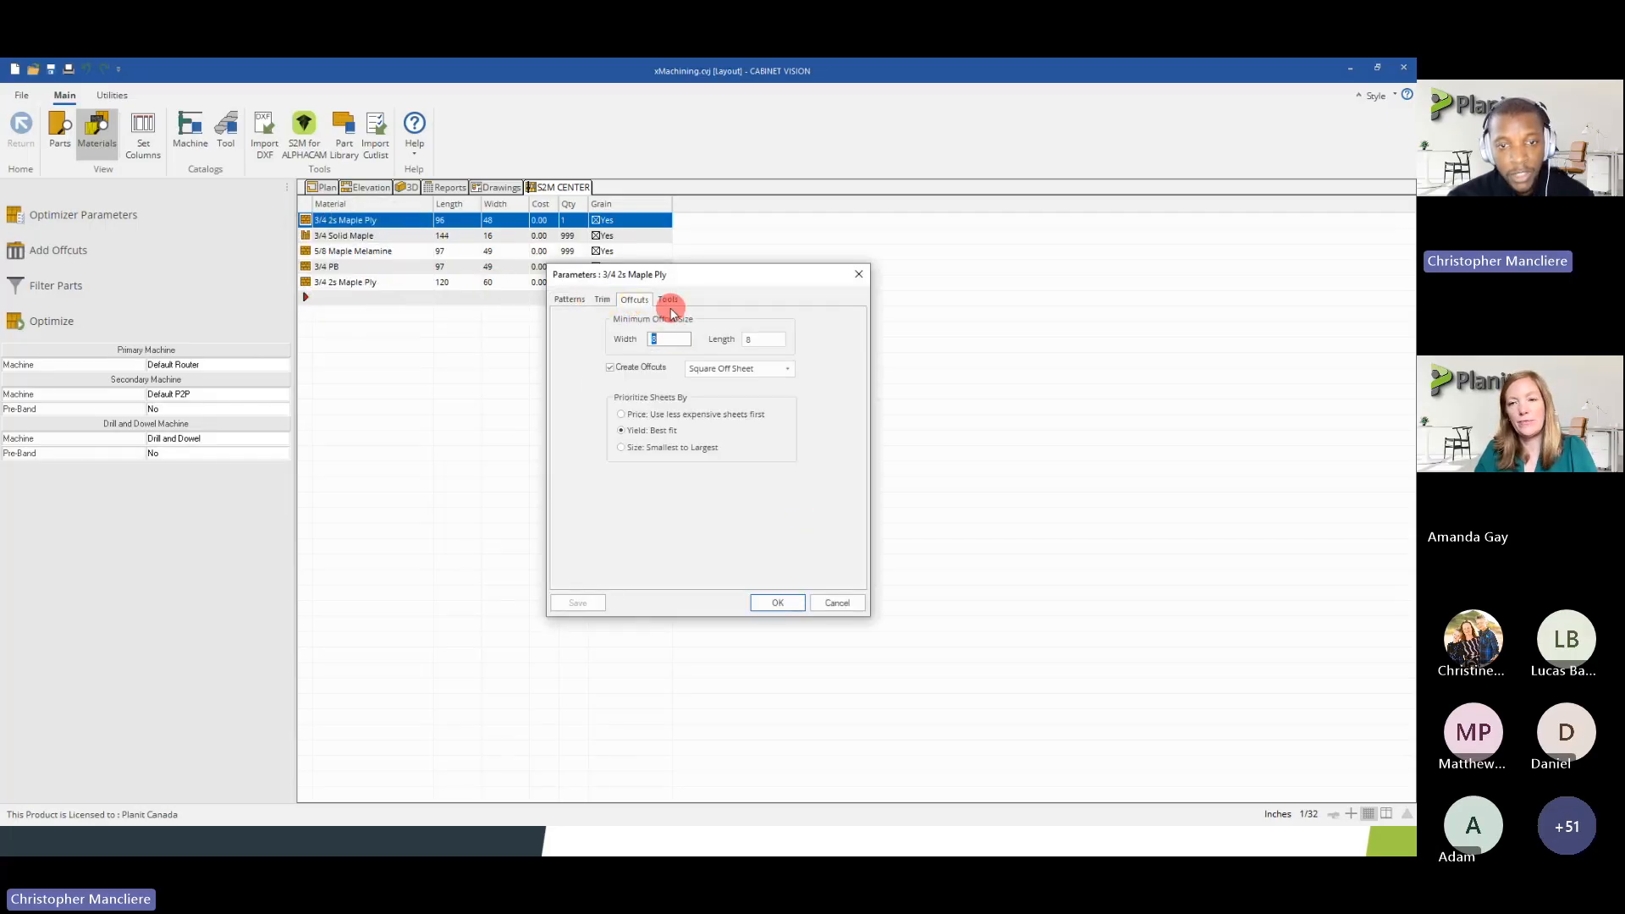
pyautogui.click(838, 601)
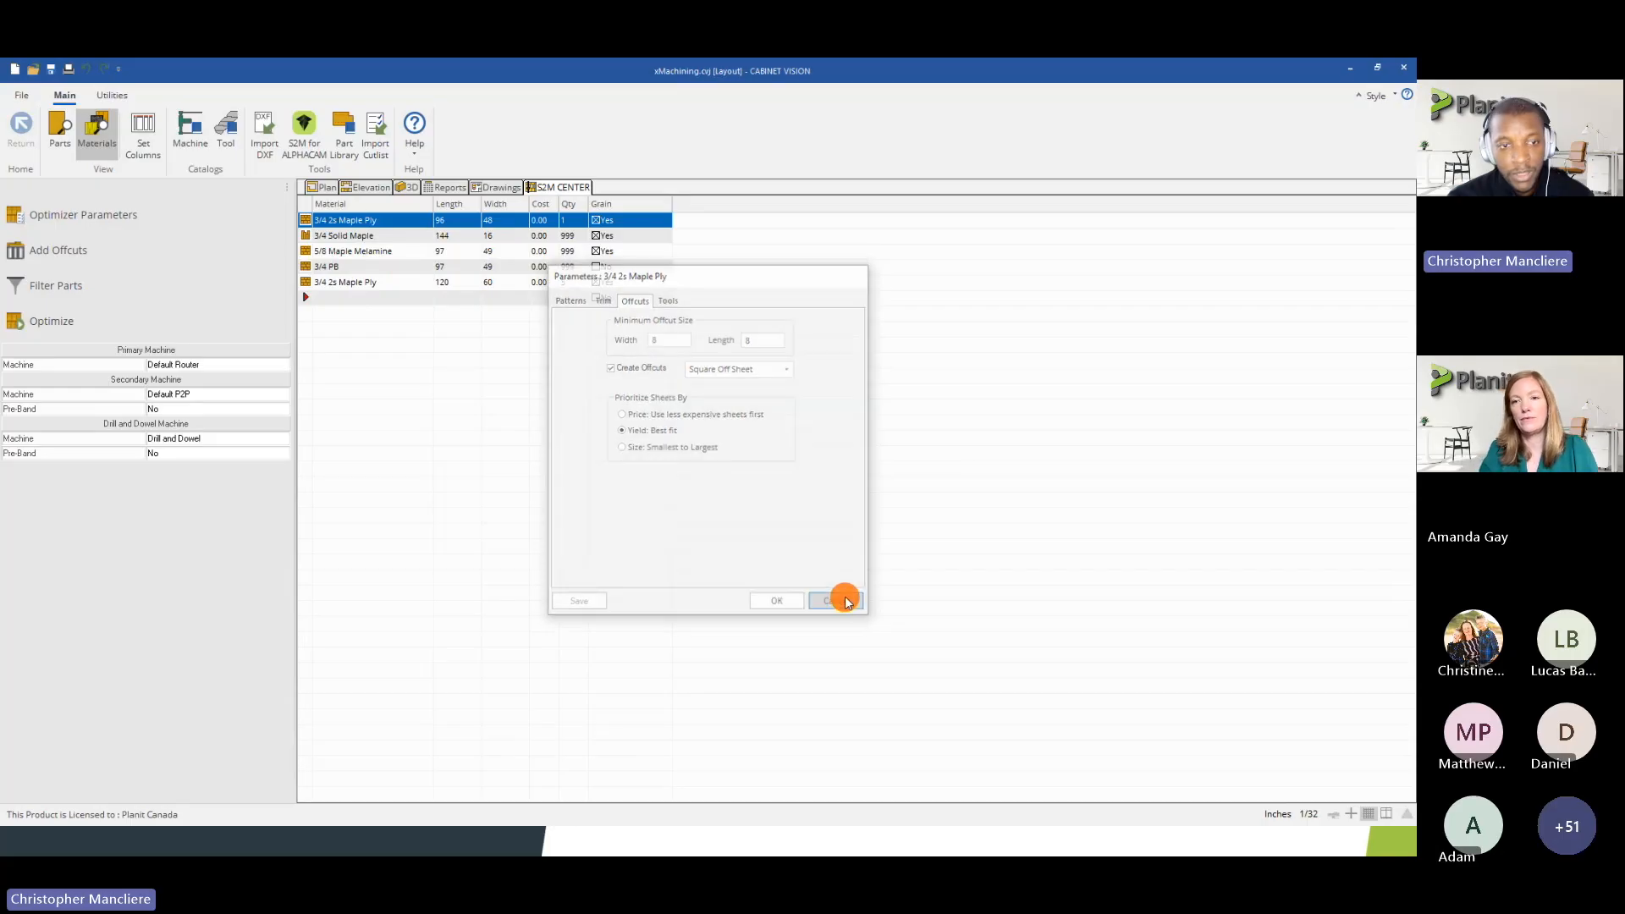
pyautogui.rightClick(304, 227)
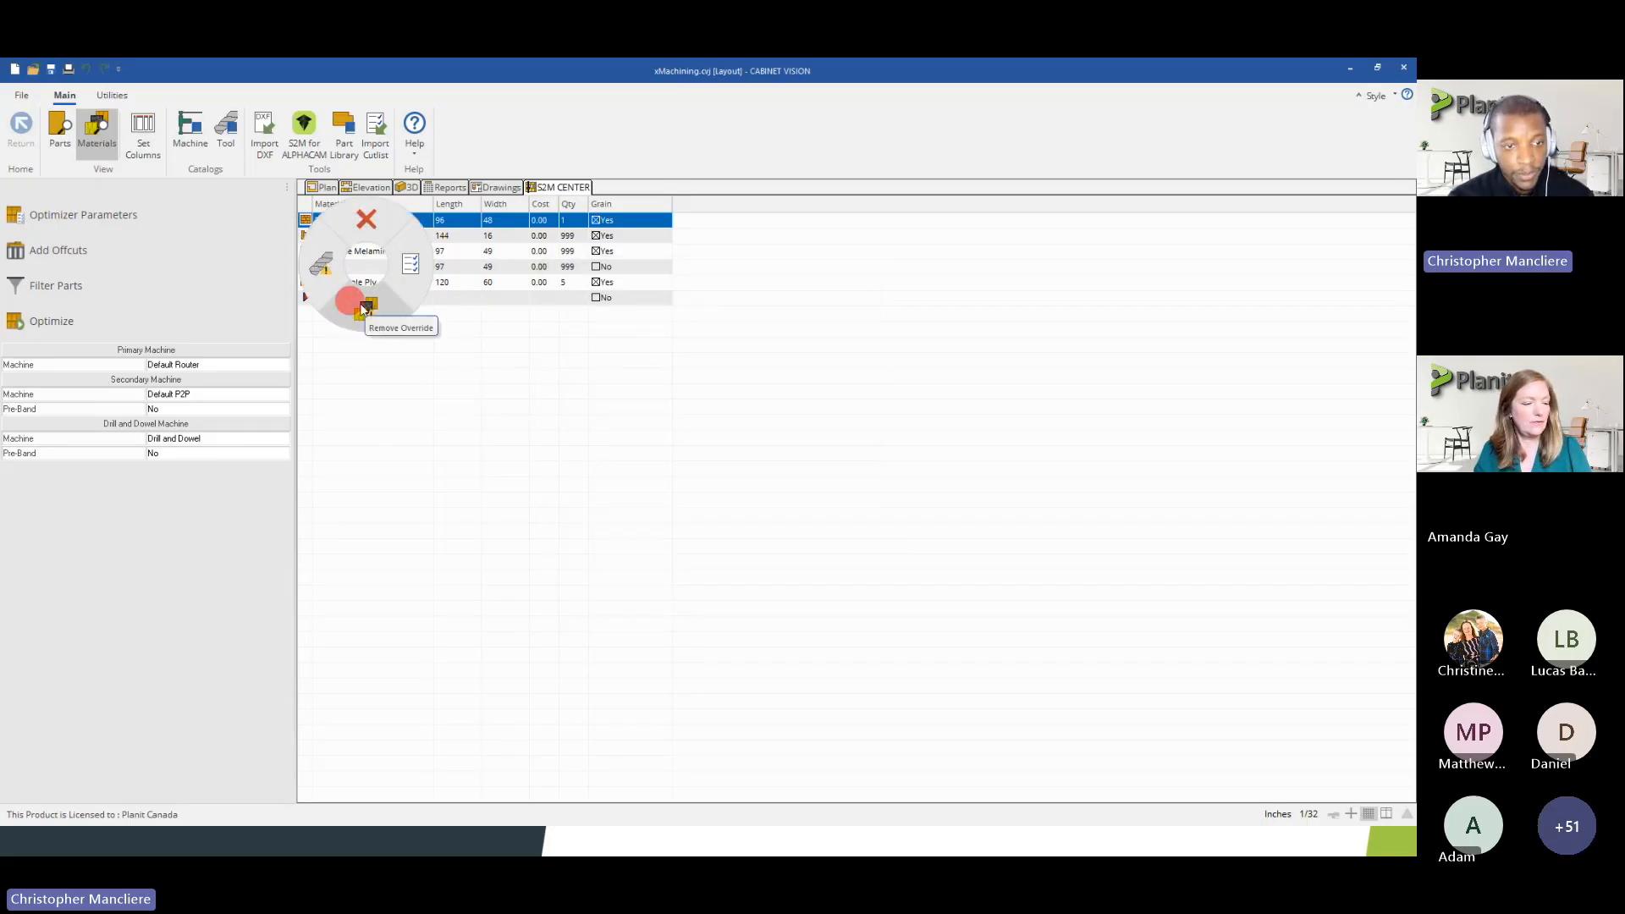
pyautogui.click(489, 282)
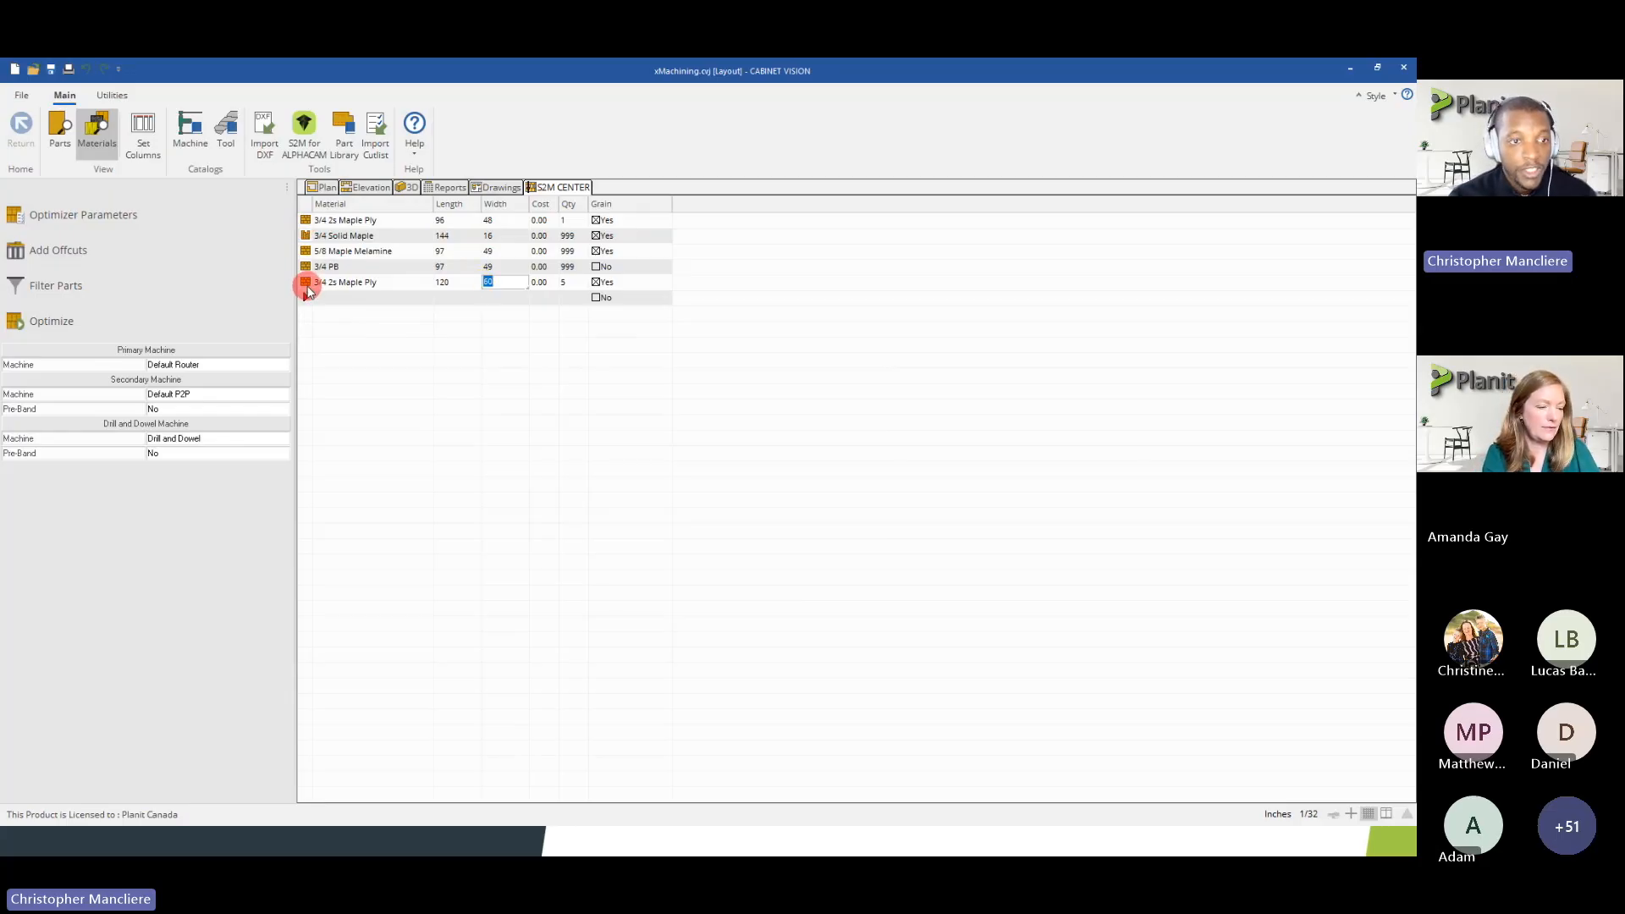
pyautogui.click(305, 222)
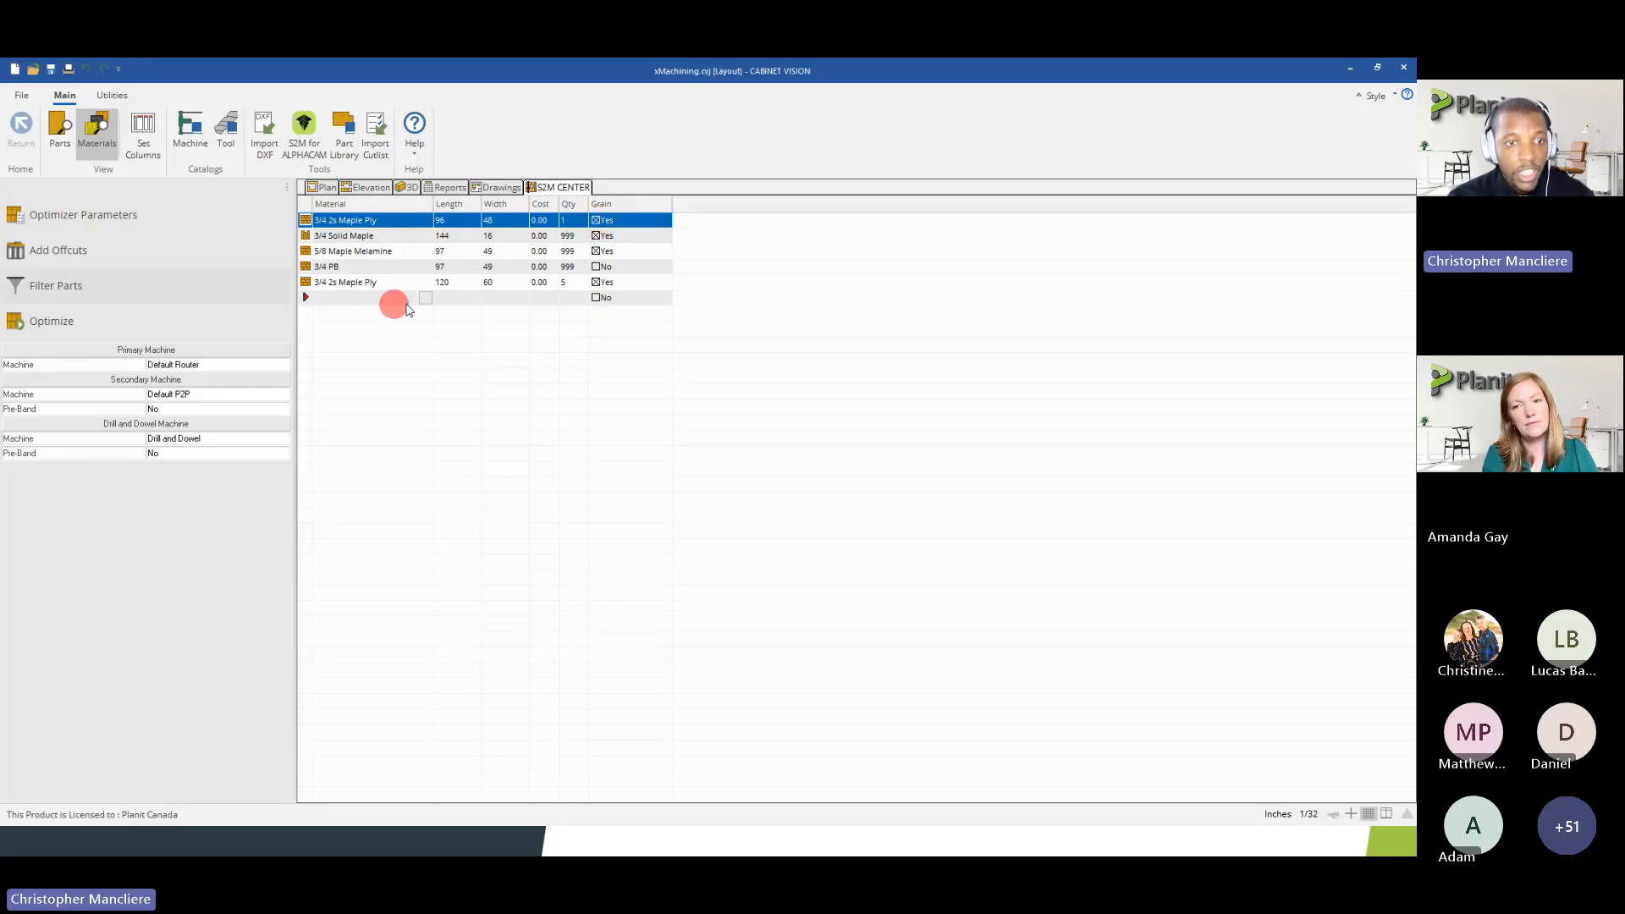
# Add 3/4 PB to the S2M material catalog from the list of CV materials
pyautogui.click(113, 96)
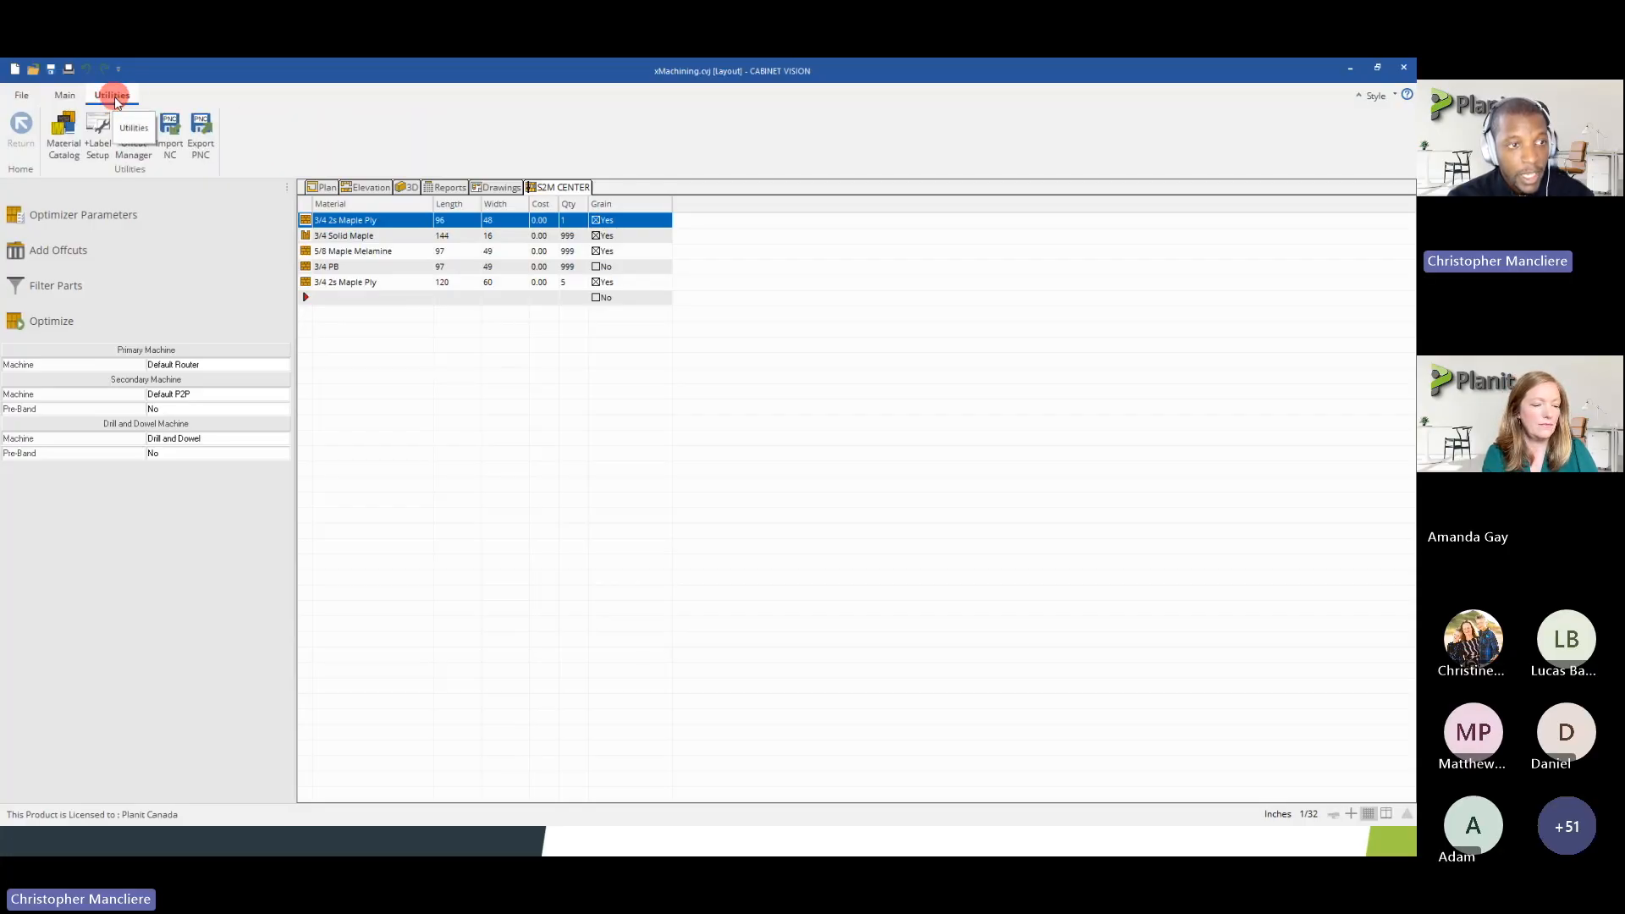
pyautogui.click(70, 147)
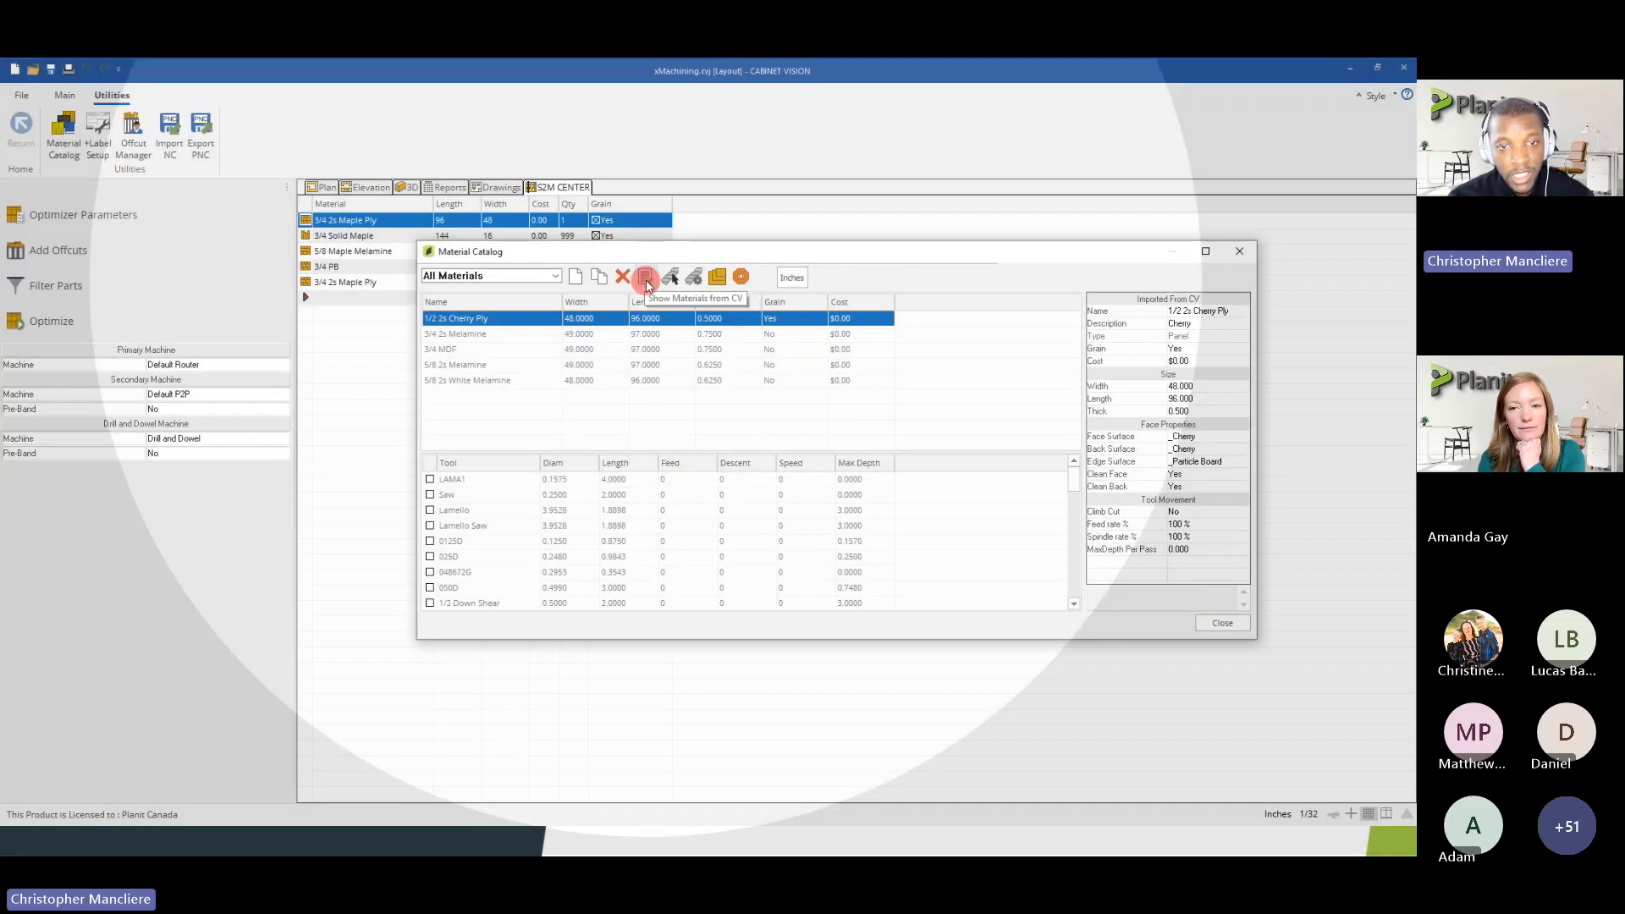
pyautogui.click(646, 279)
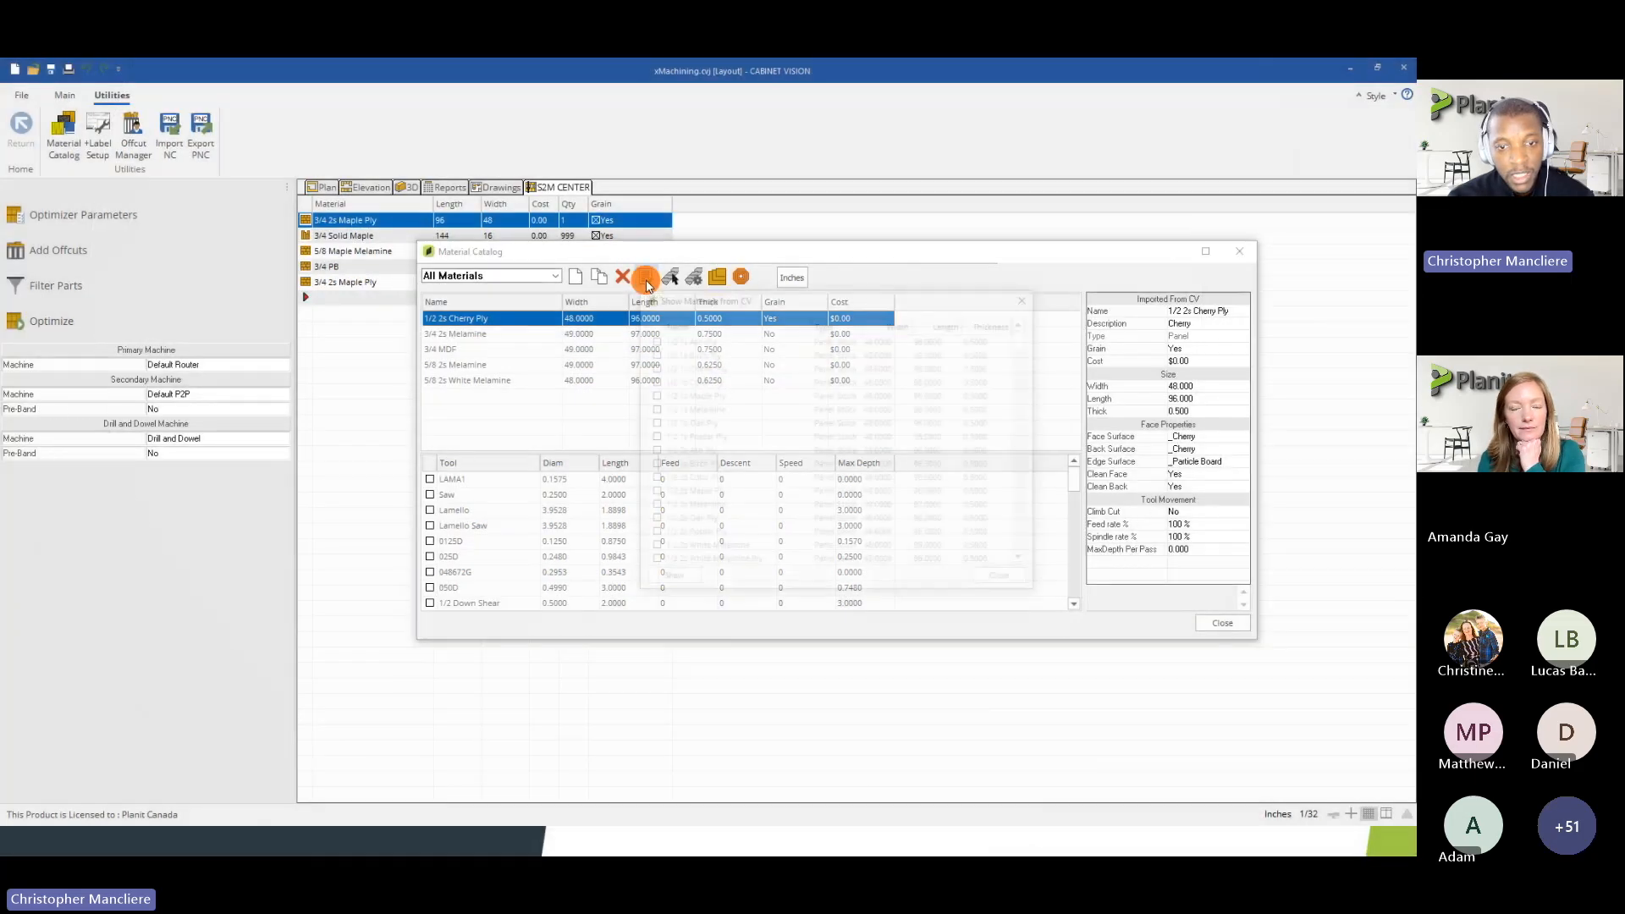
pyautogui.moveTo(1029, 389); pyautogui.dragTo(1029, 418)
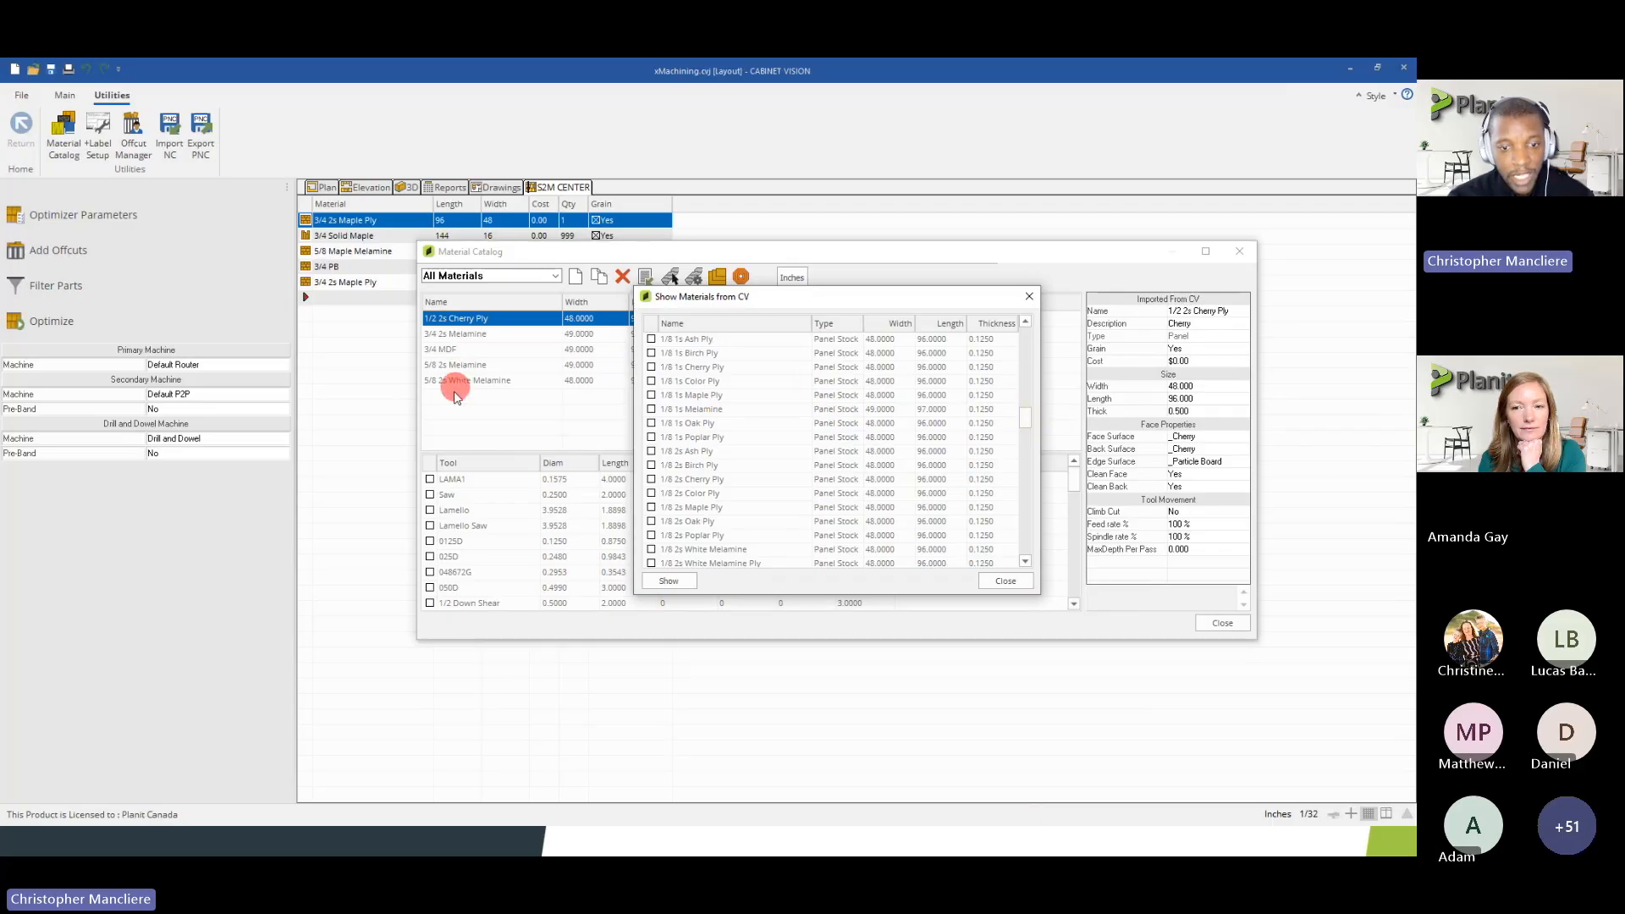
pyautogui.moveTo(1022, 426); pyautogui.dragTo(1027, 461)
pyautogui.click(651, 507)
pyautogui.click(668, 581)
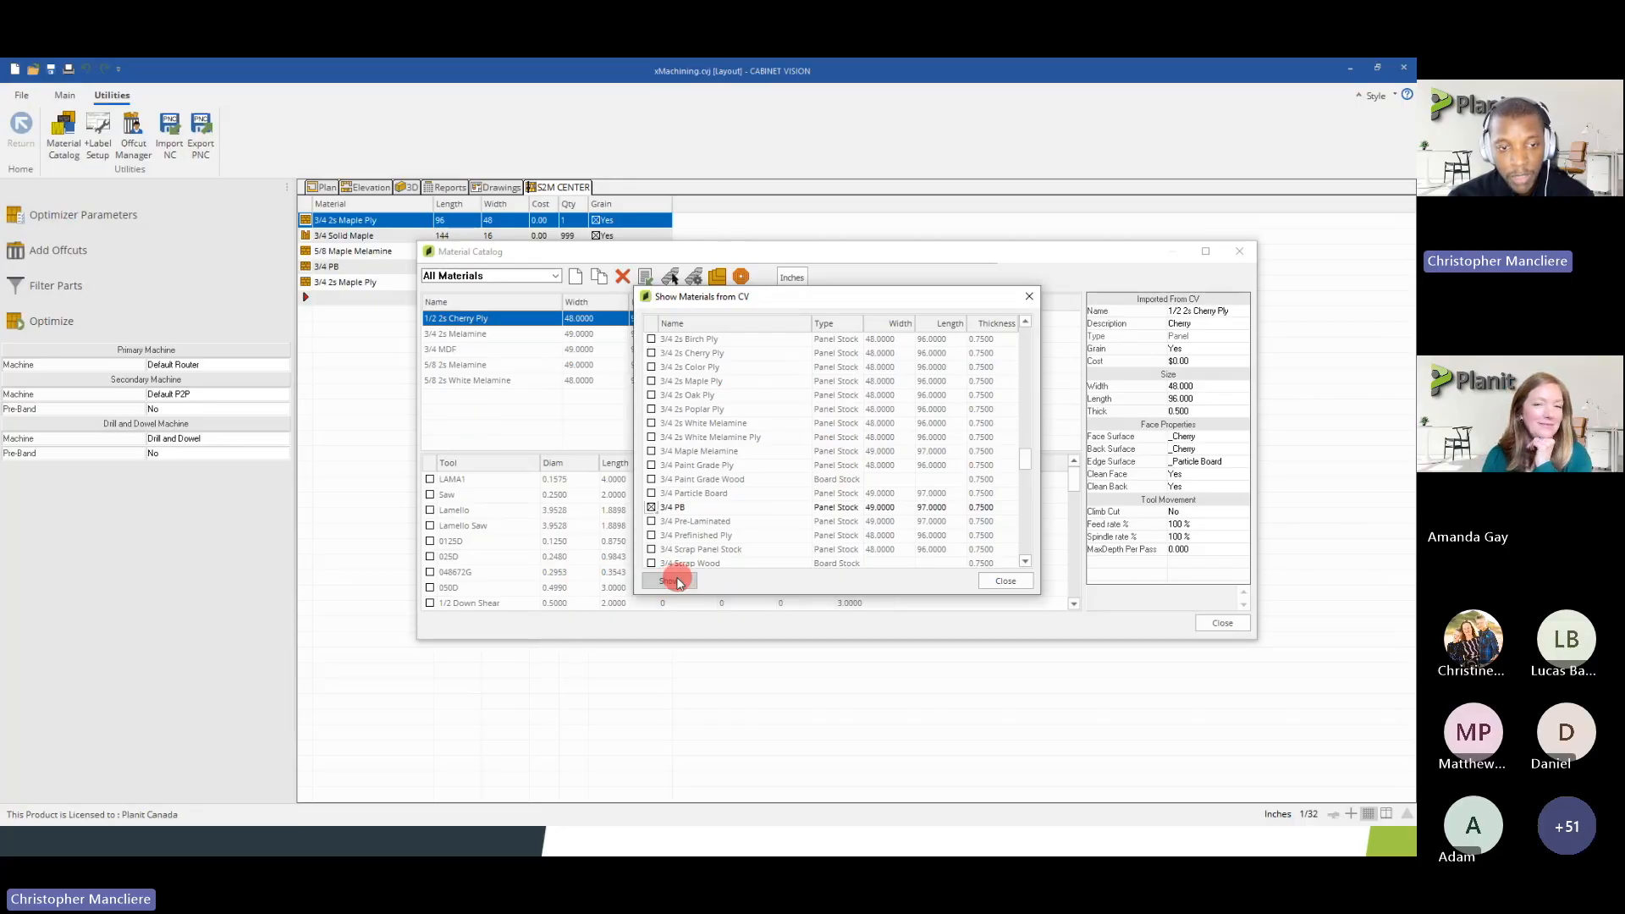
pyautogui.click(1005, 581)
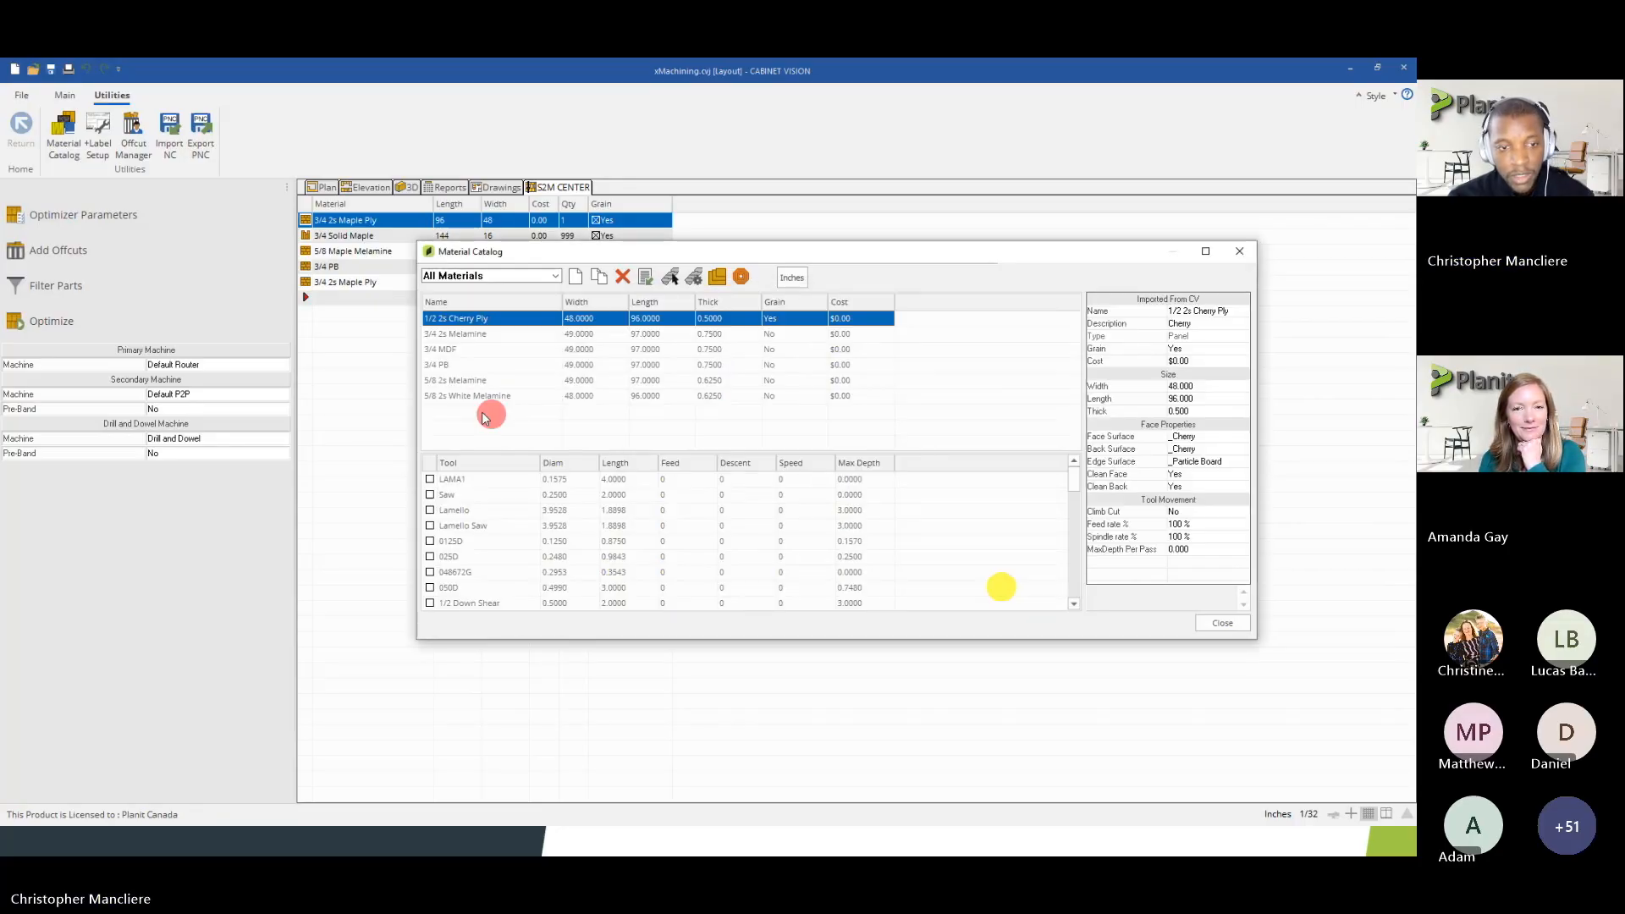
# Enable the 3/8 Compression tool for 3/4 PB and inspect its editable feed, descent and speed values
pyautogui.click(436, 368)
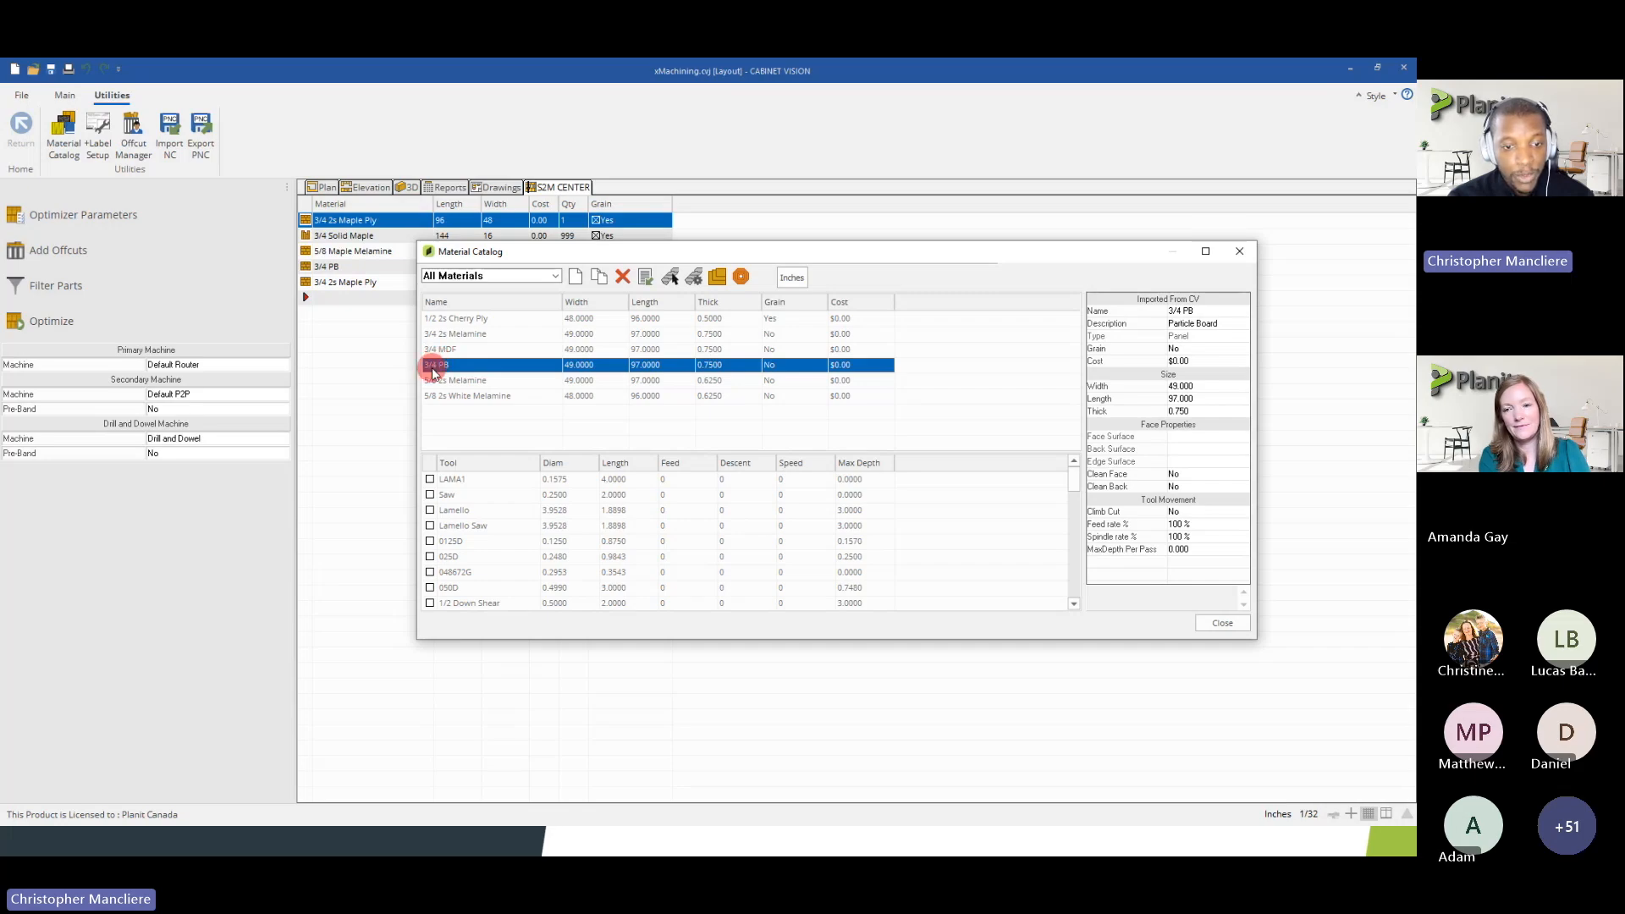
pyautogui.scroll(-4, 471, 554)
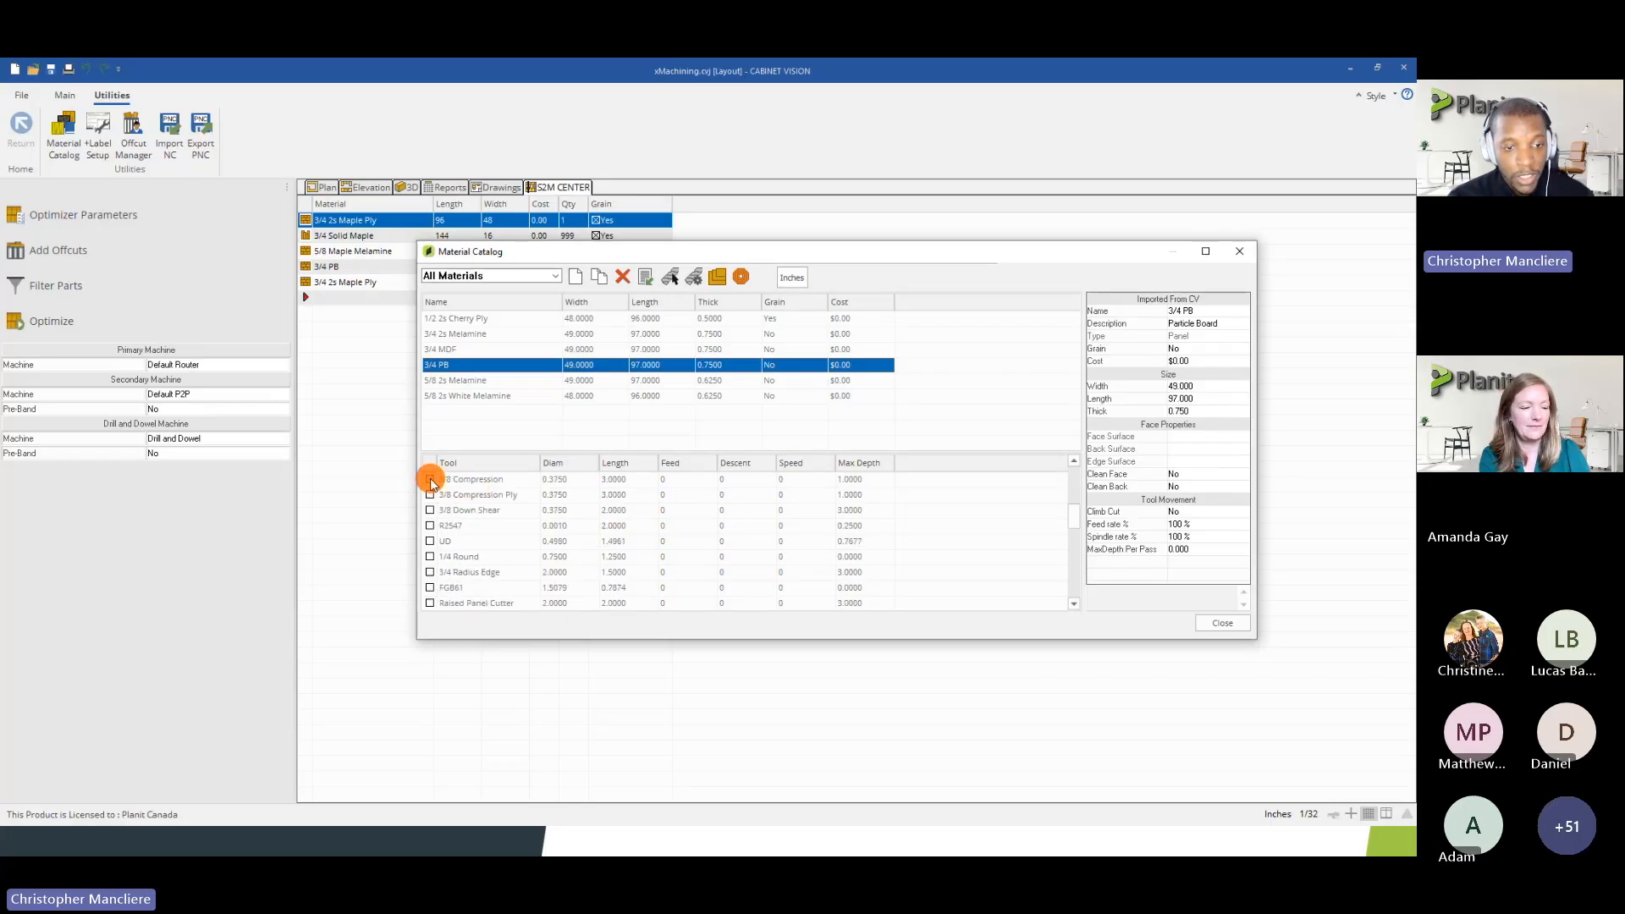
pyautogui.click(430, 480)
pyautogui.click(669, 525)
pyautogui.moveTo(670, 526); pyautogui.dragTo(728, 535)
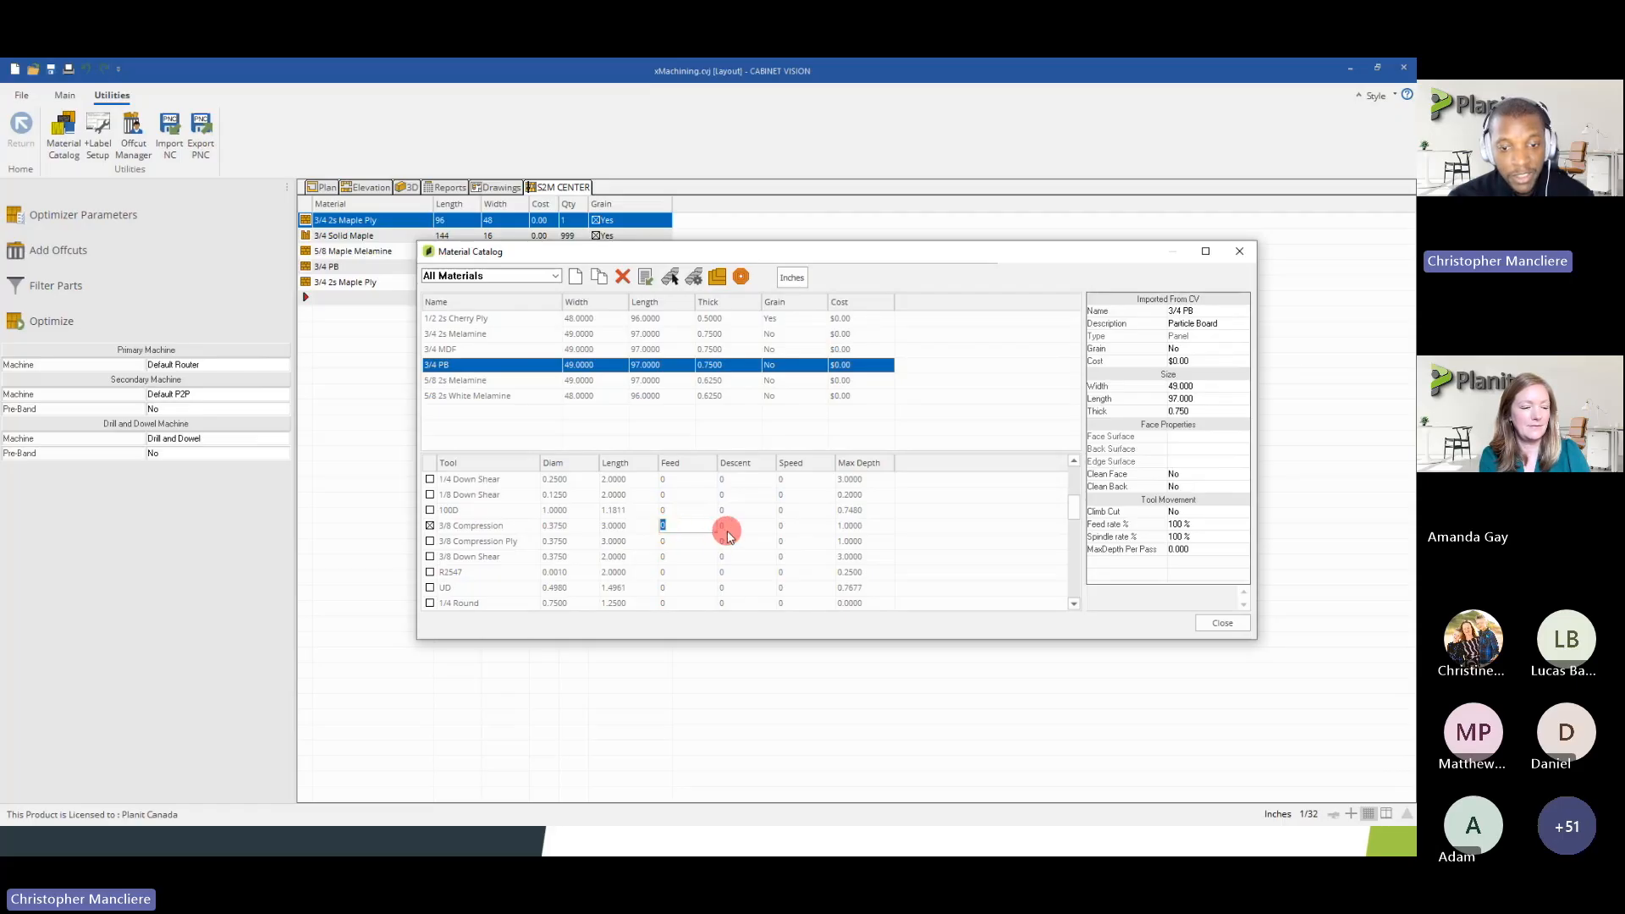
pyautogui.click(779, 526)
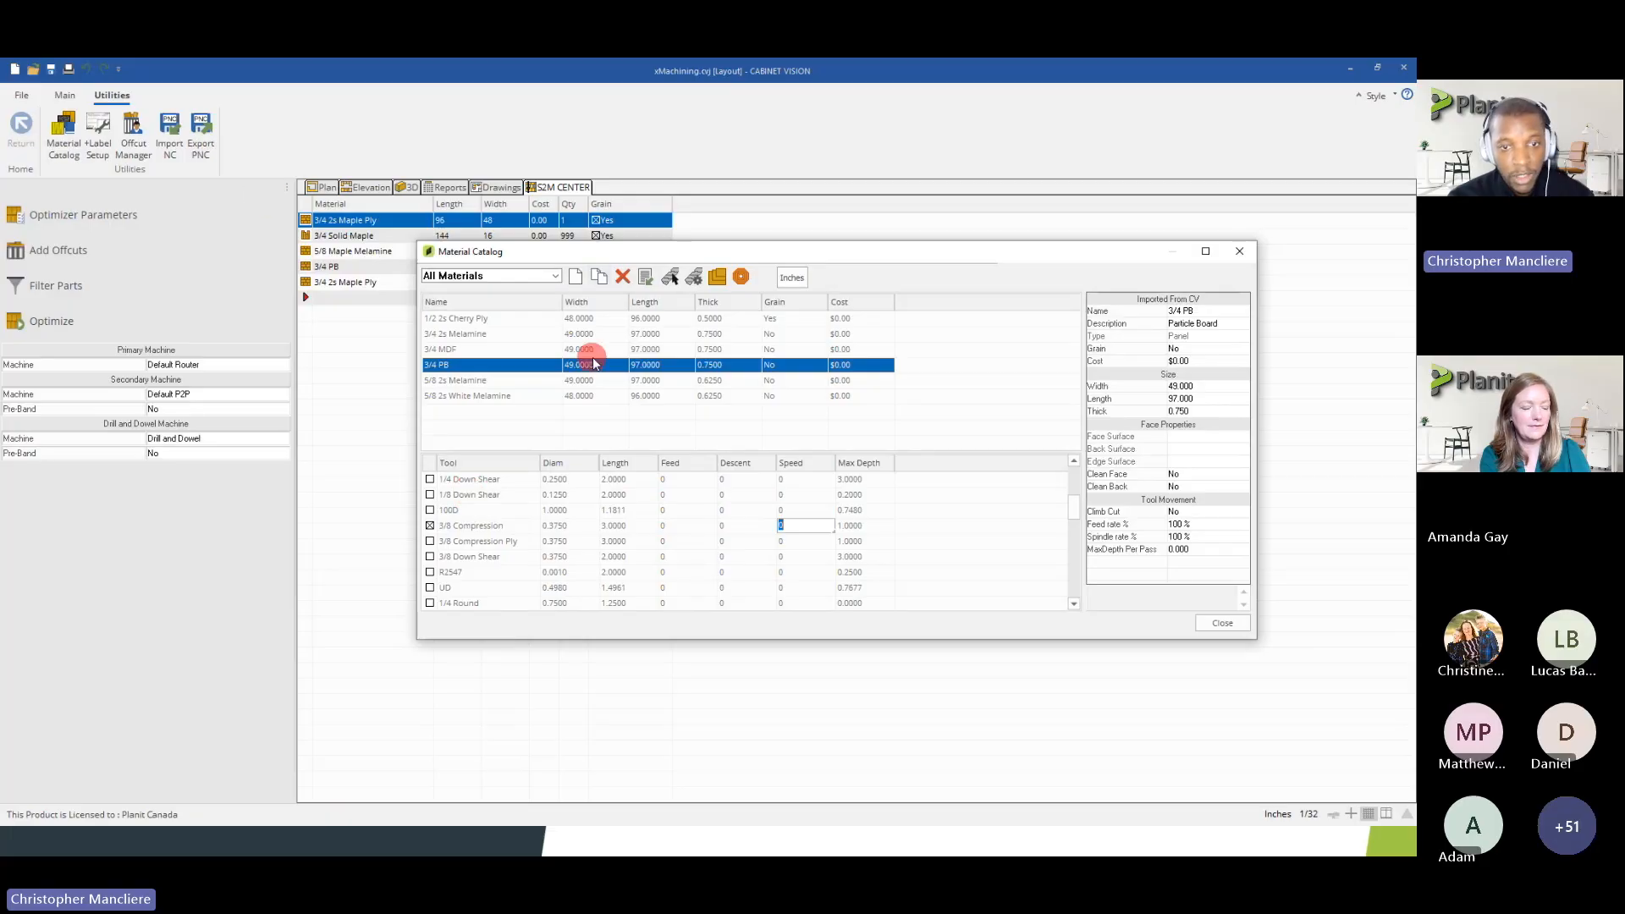
# Review the 3/4 PB outline tool options and the machine choices, then close them without changing anything
pyautogui.click(671, 280)
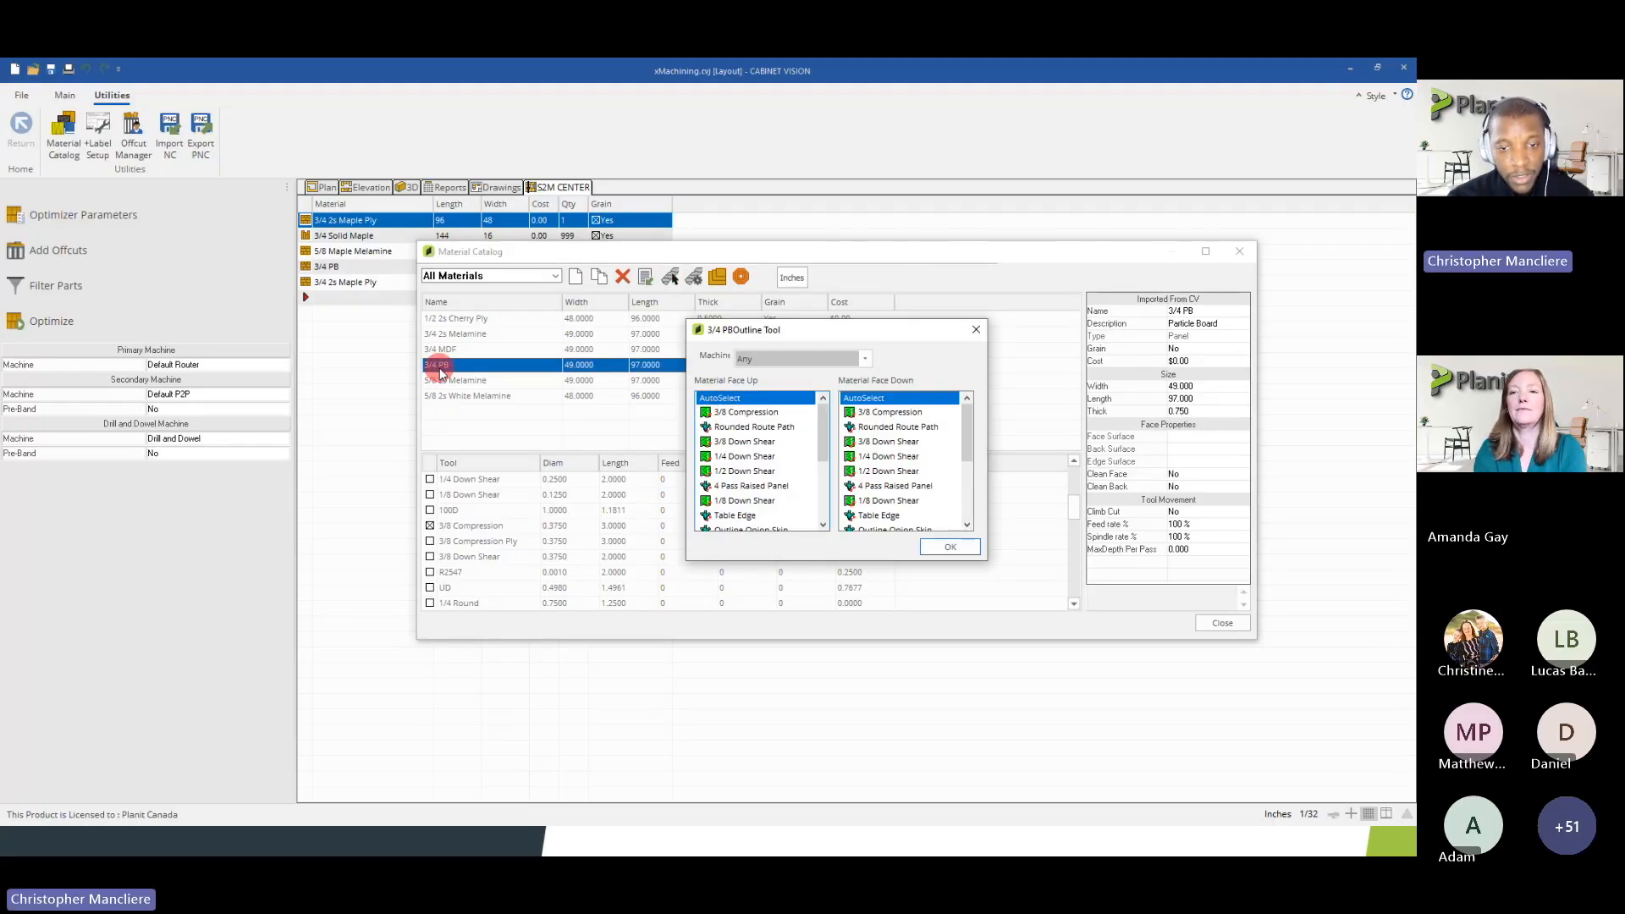
pyautogui.click(834, 359)
pyautogui.click(834, 360)
pyautogui.click(787, 361)
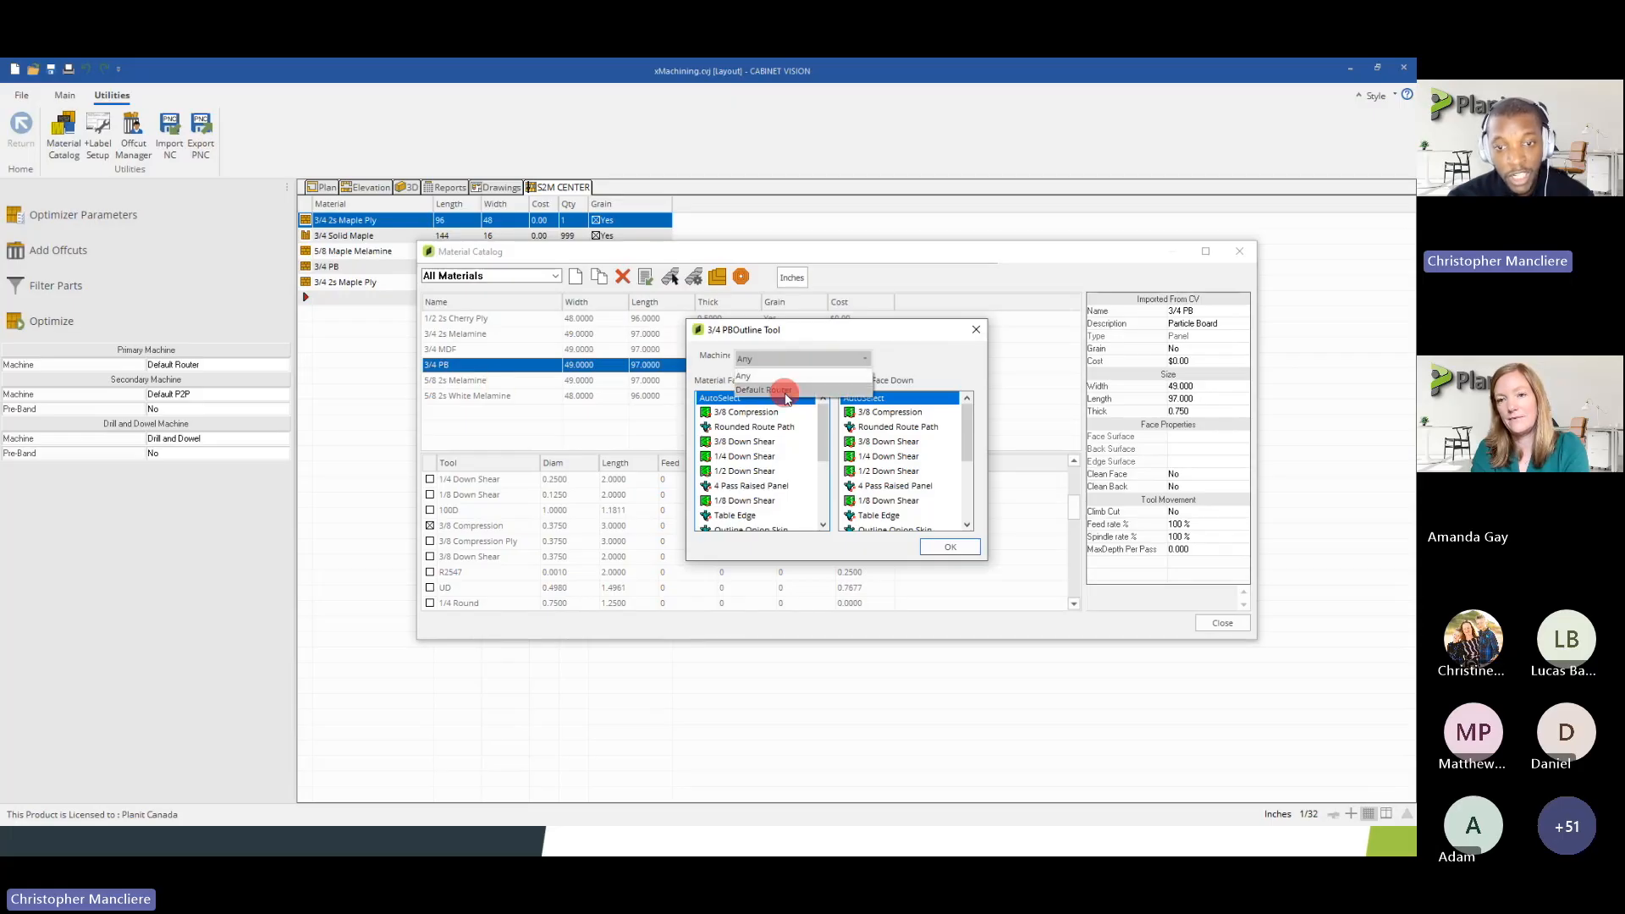
pyautogui.click(784, 358)
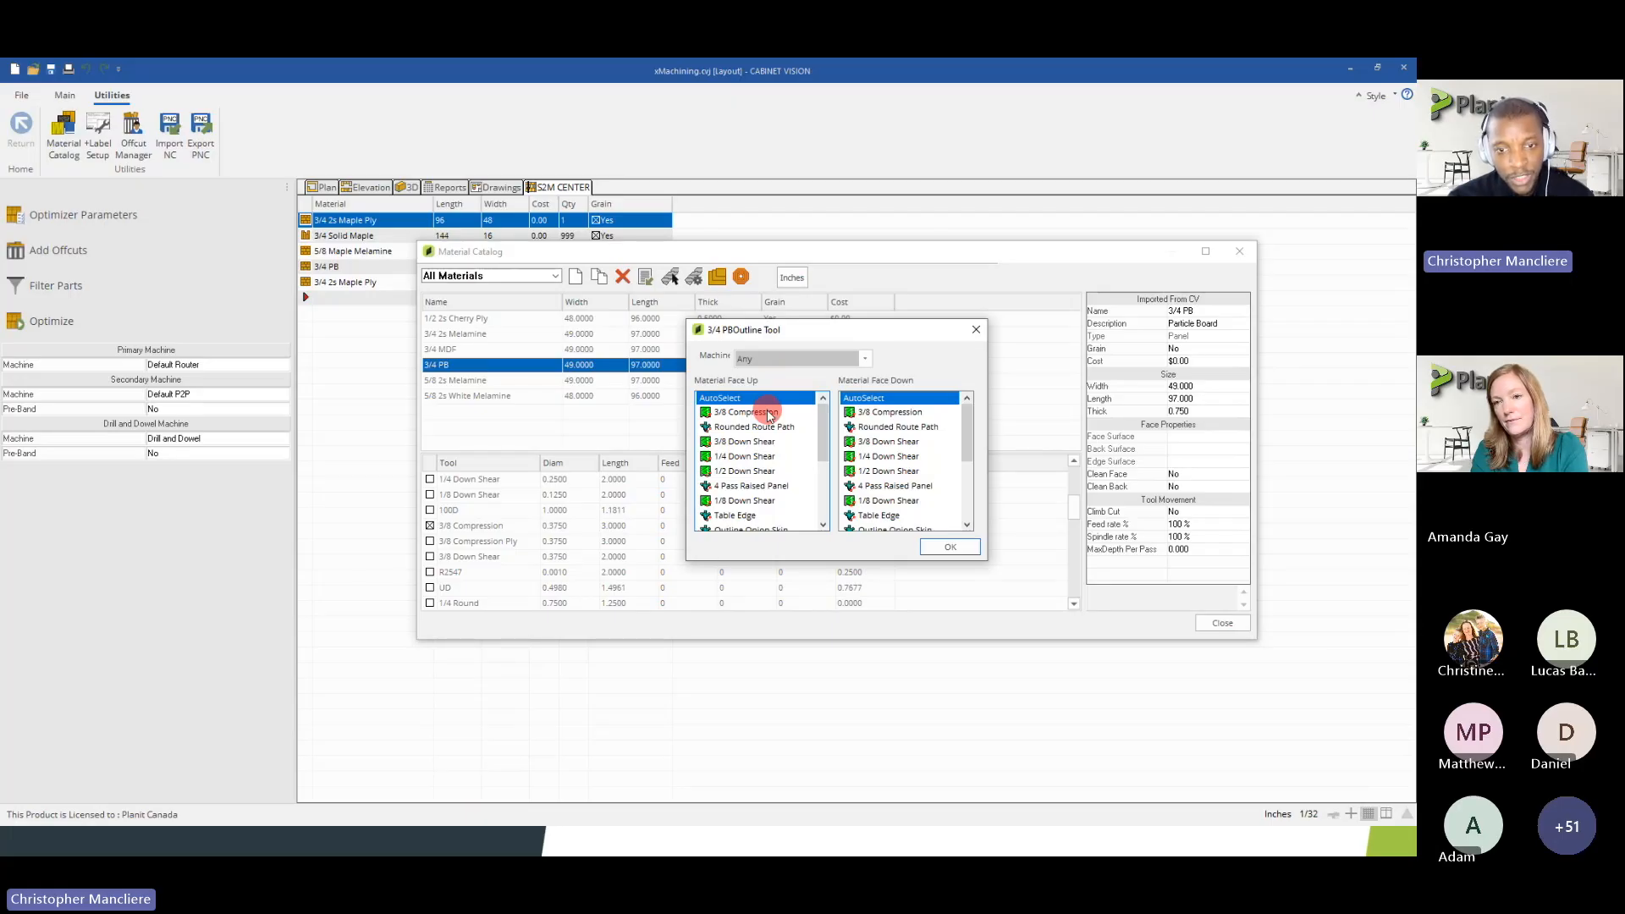
pyautogui.click(977, 329)
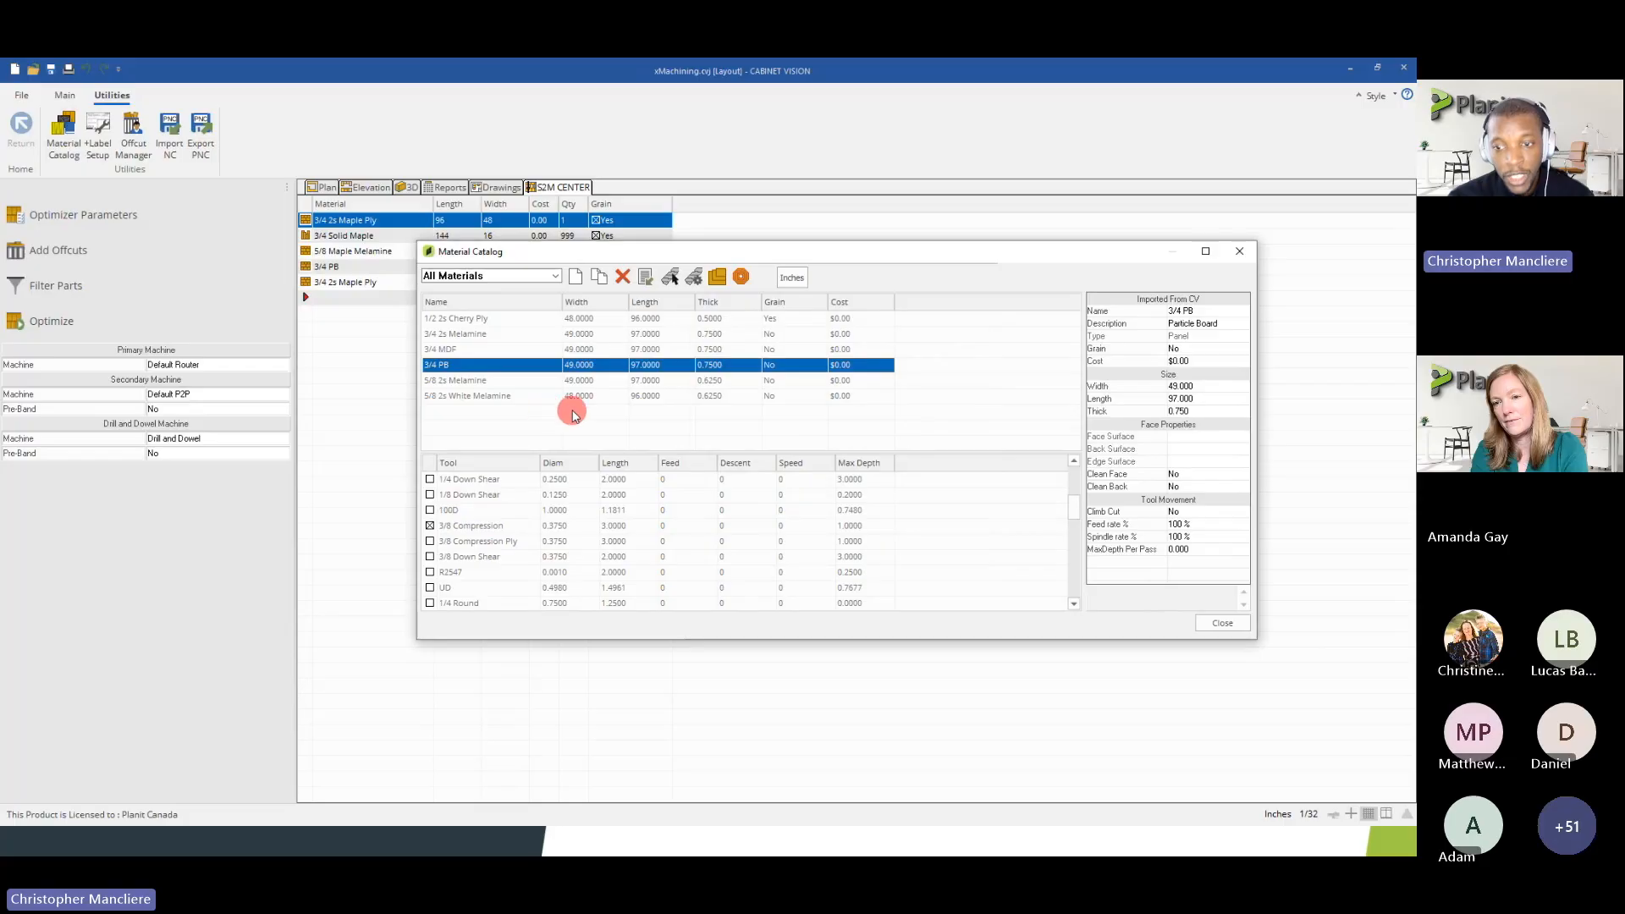
# Show the width, length and cost table for additional 3/4 PB sheet sizes, then close the material catalog
pyautogui.click(695, 277)
pyautogui.click(695, 277)
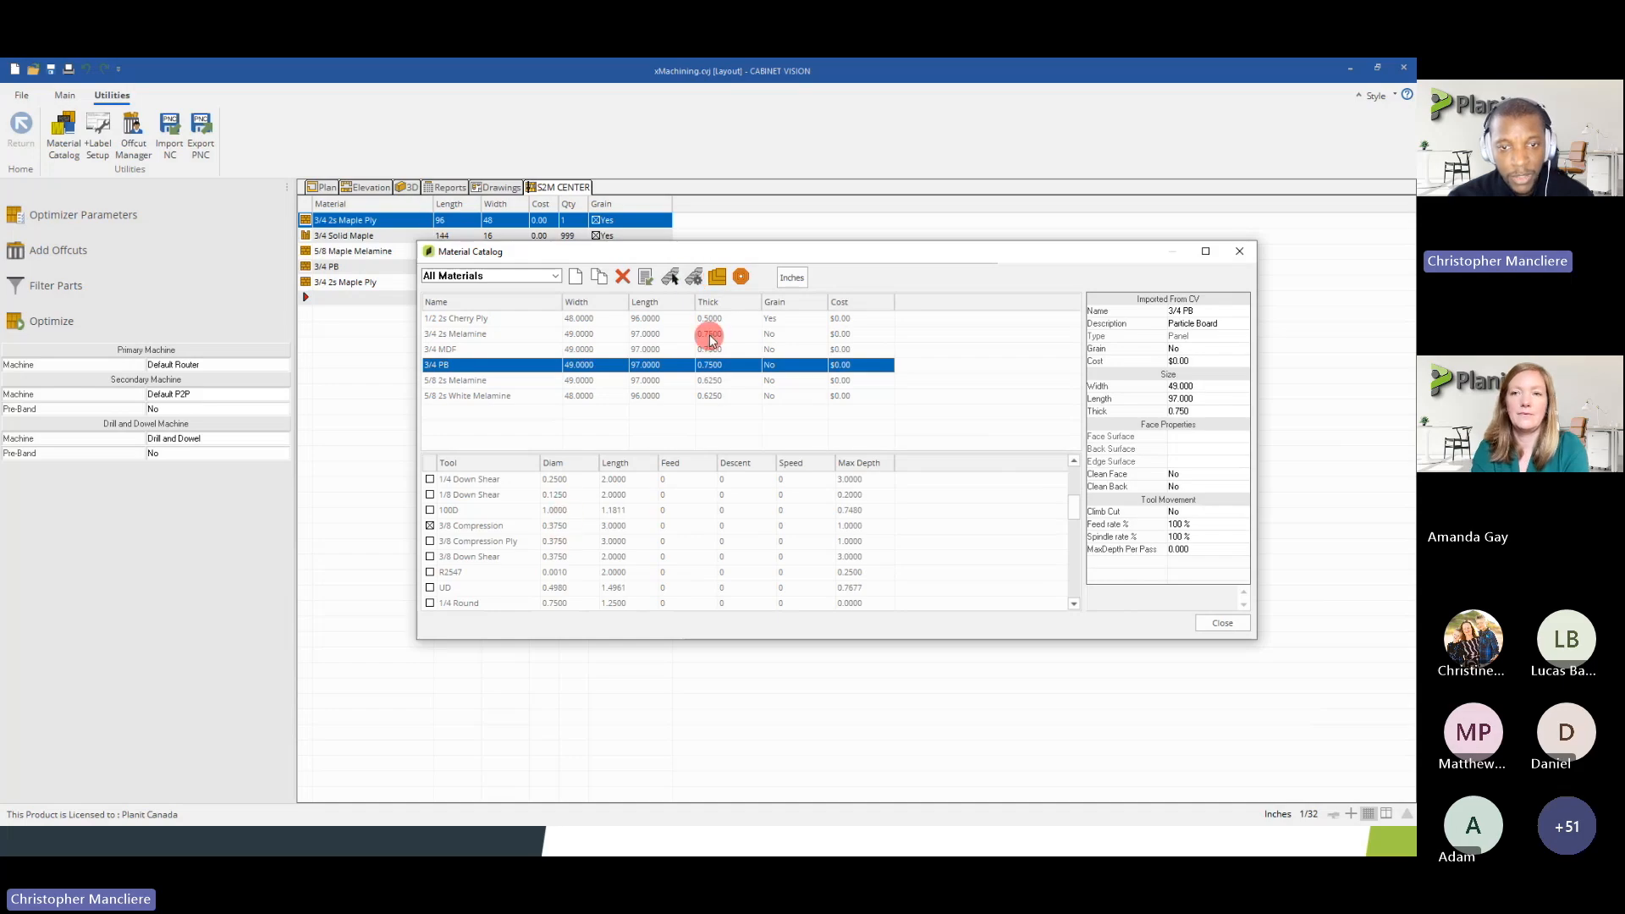
pyautogui.click(716, 279)
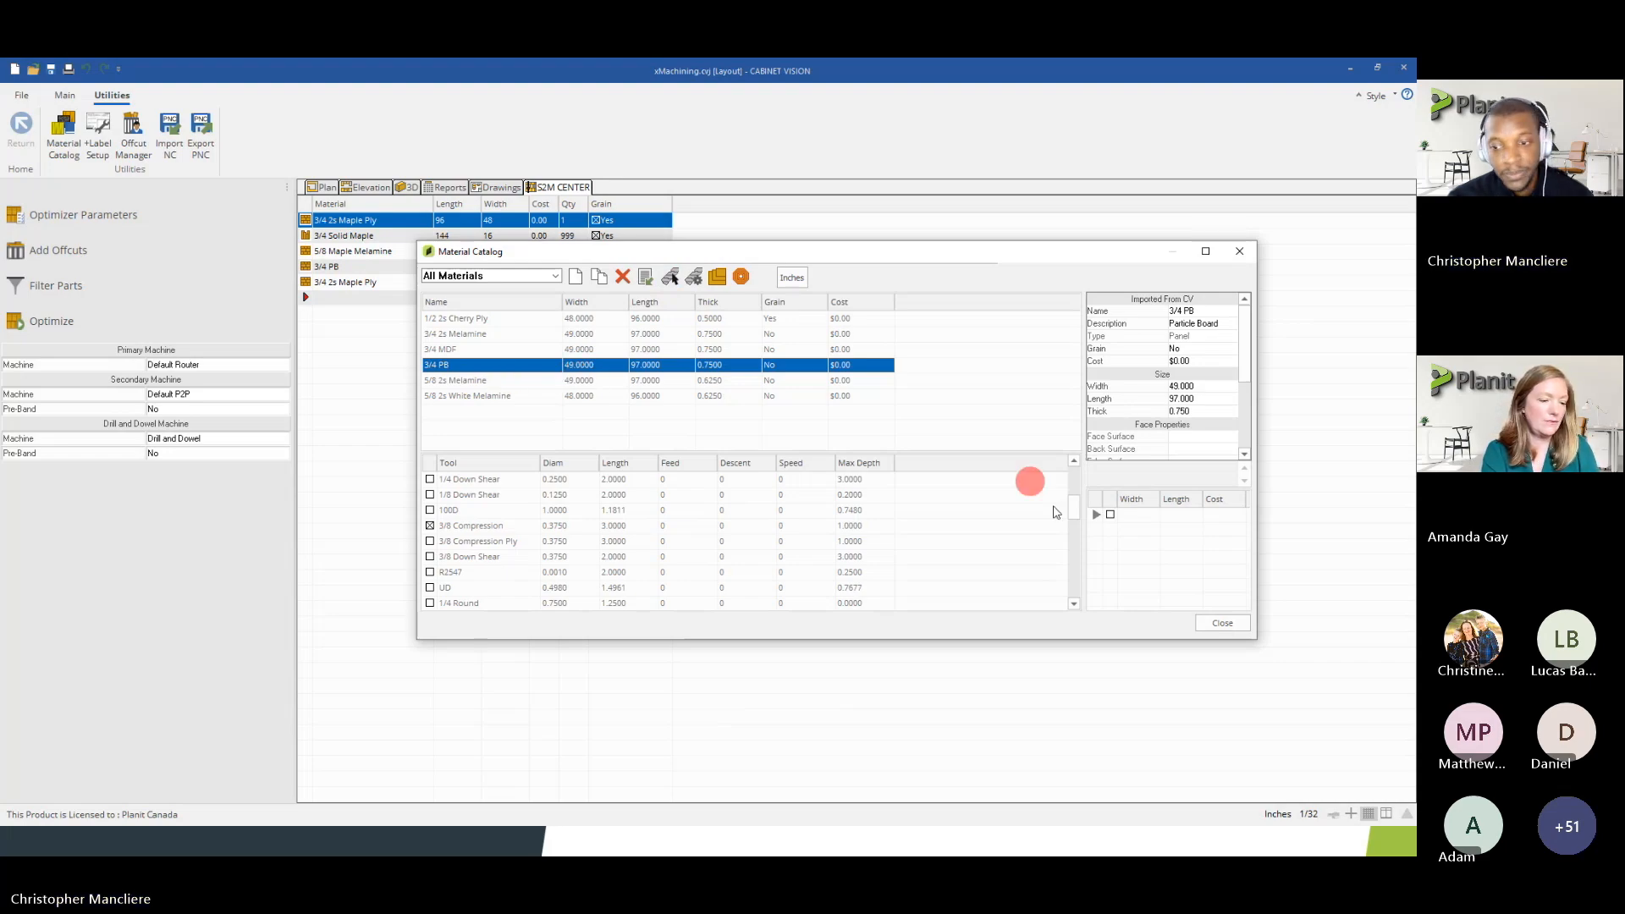
pyautogui.click(1236, 624)
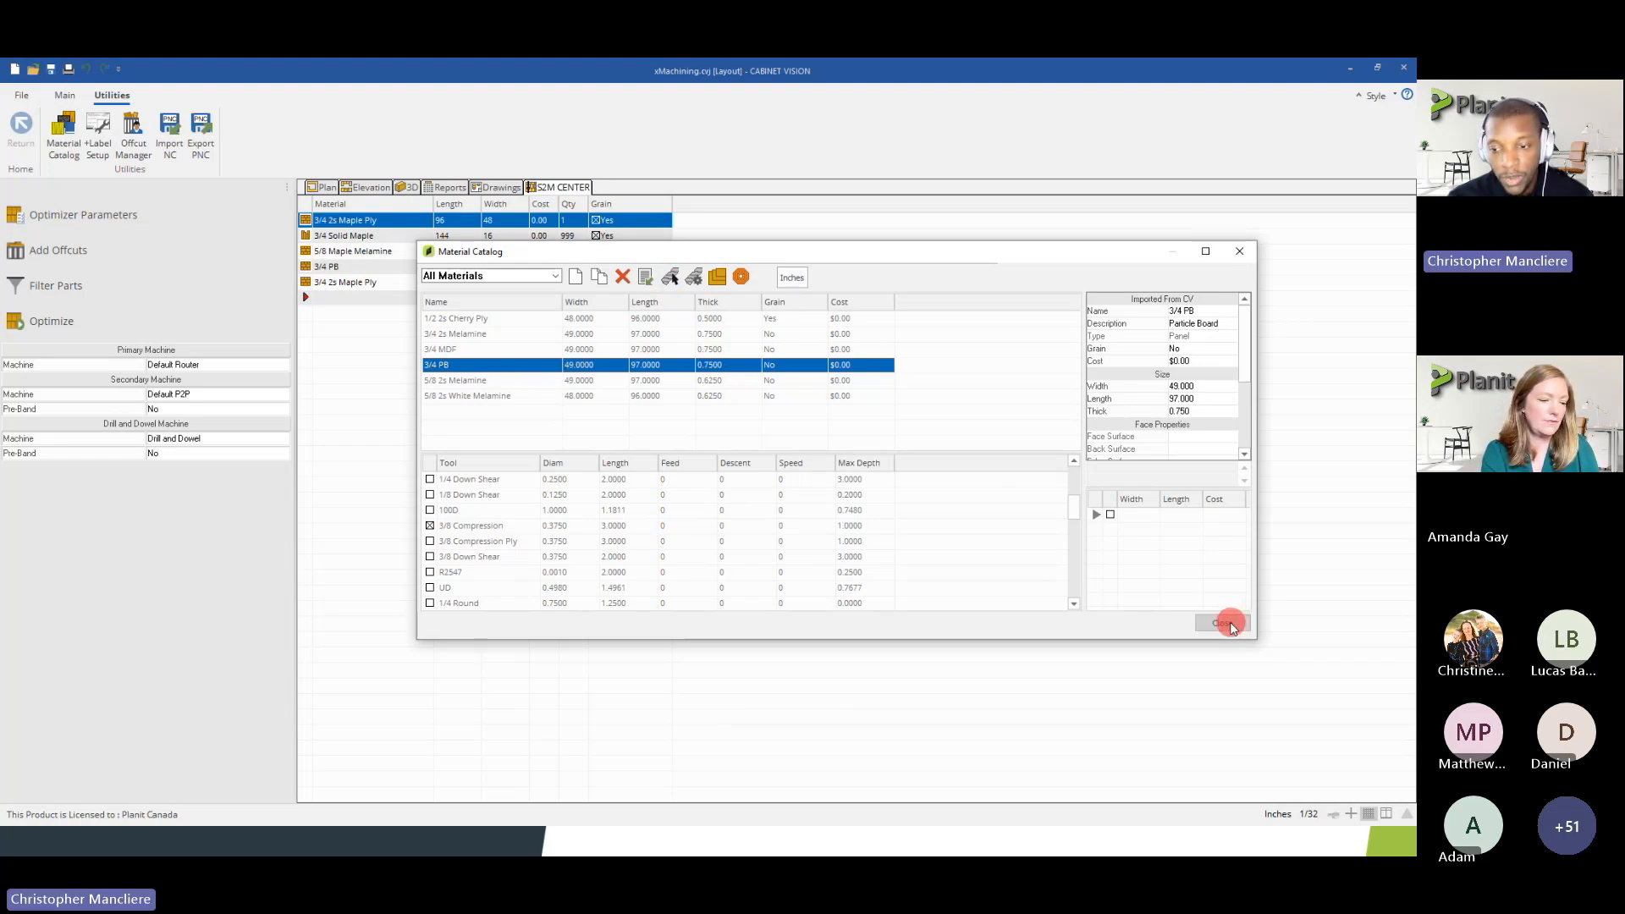
# Show the S2M Center parts list, open DXF Import and review the available layer schemes, keeping Default
pyautogui.click(65, 95)
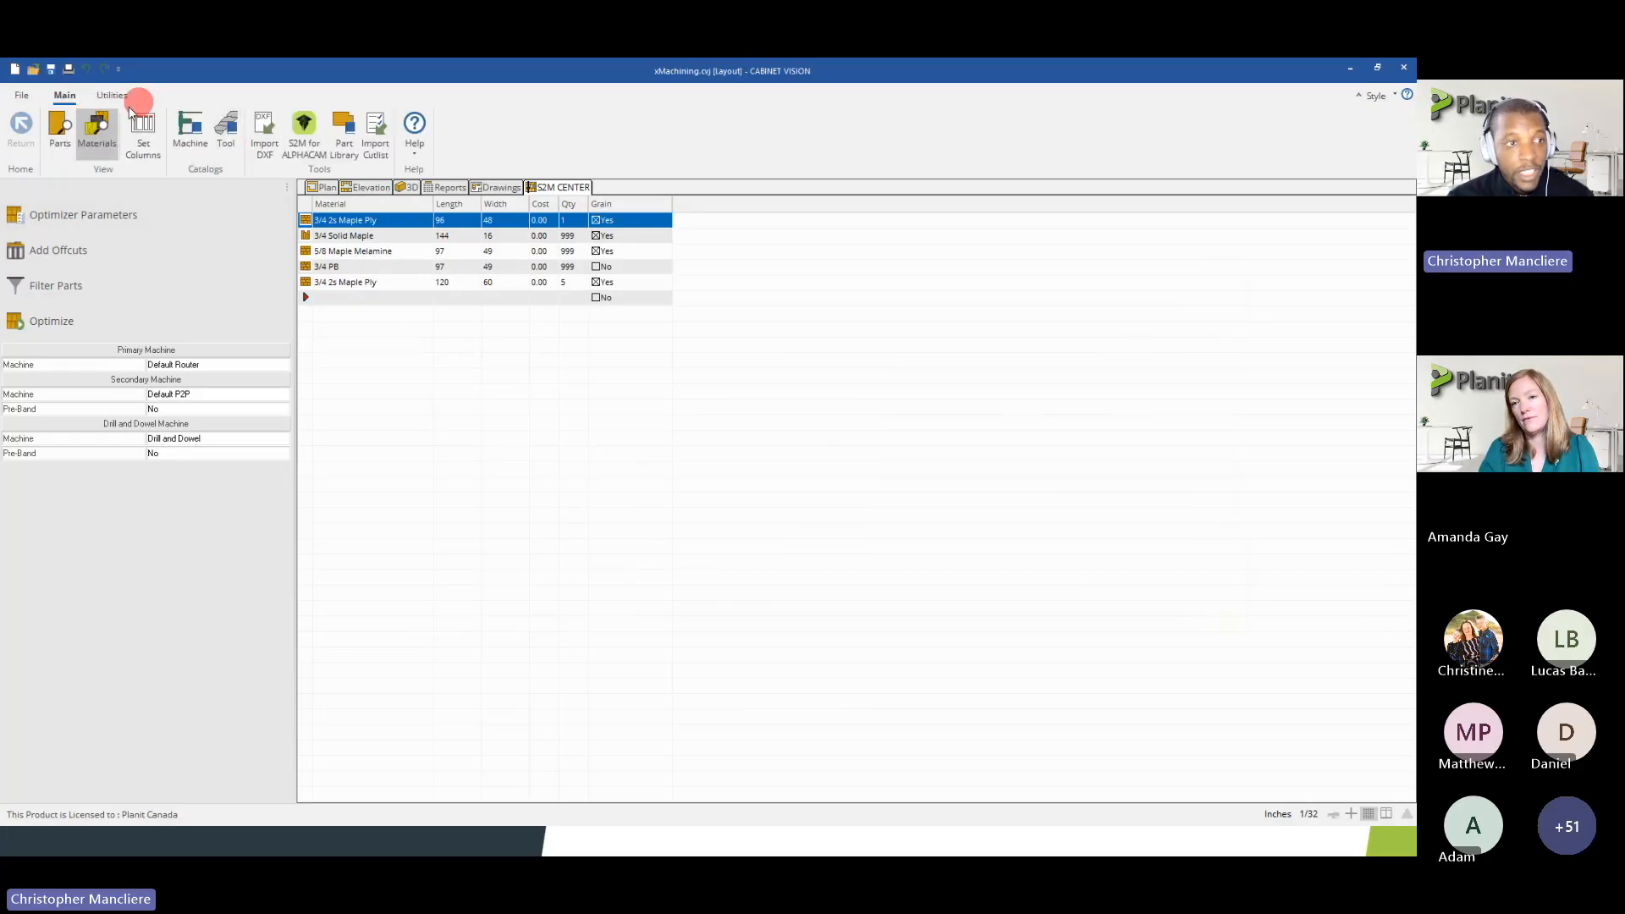
pyautogui.click(59, 129)
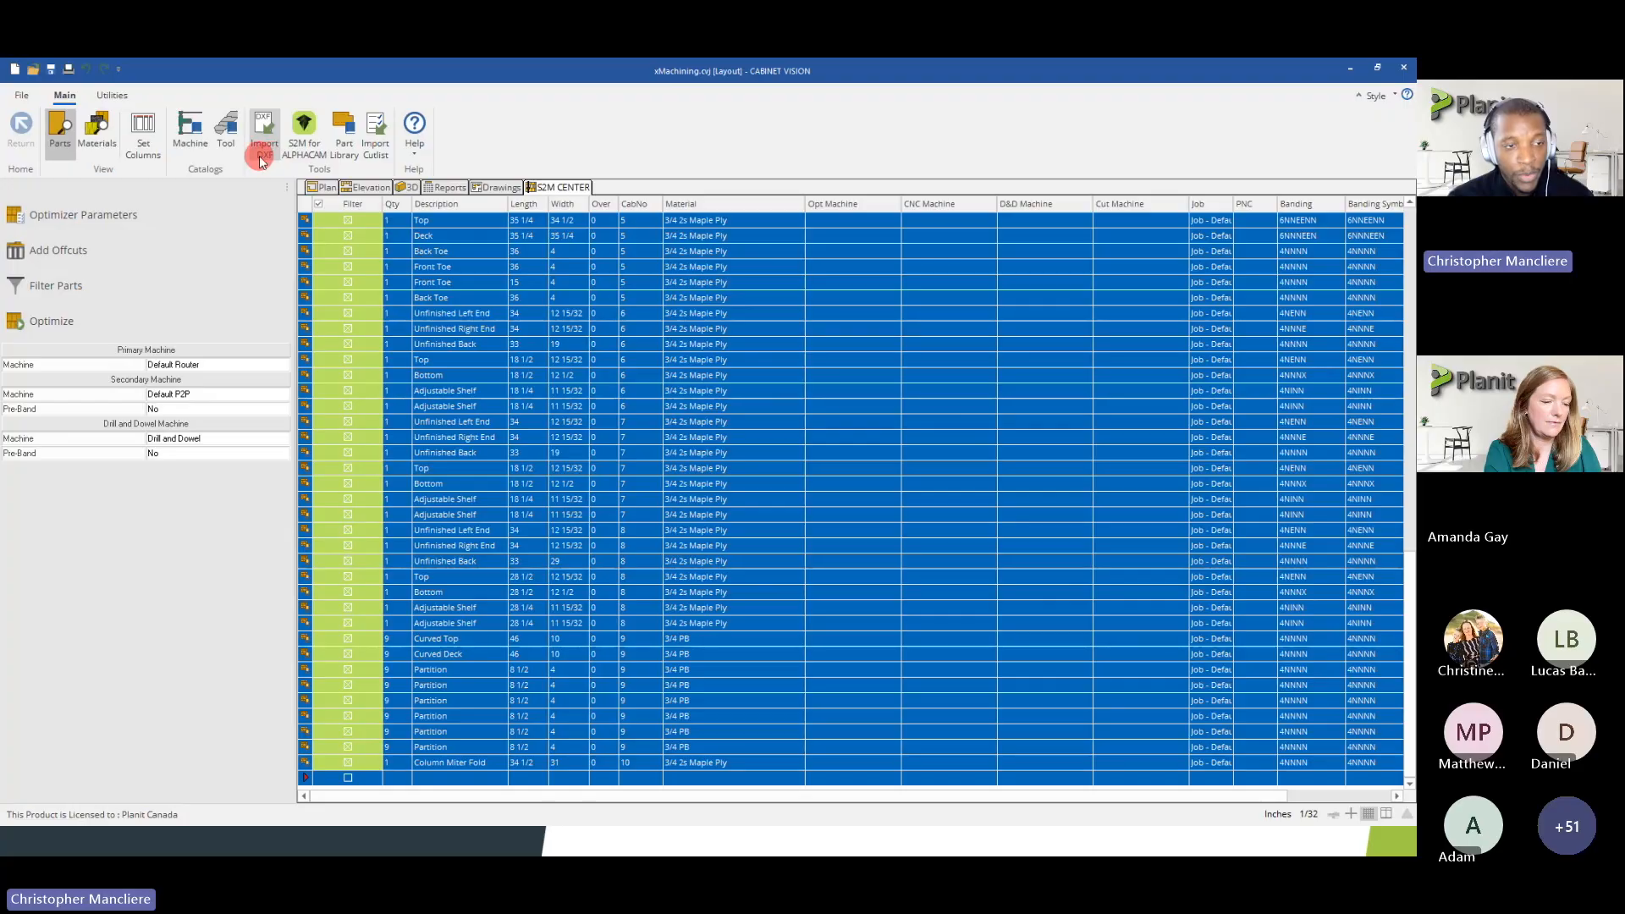
pyautogui.click(265, 149)
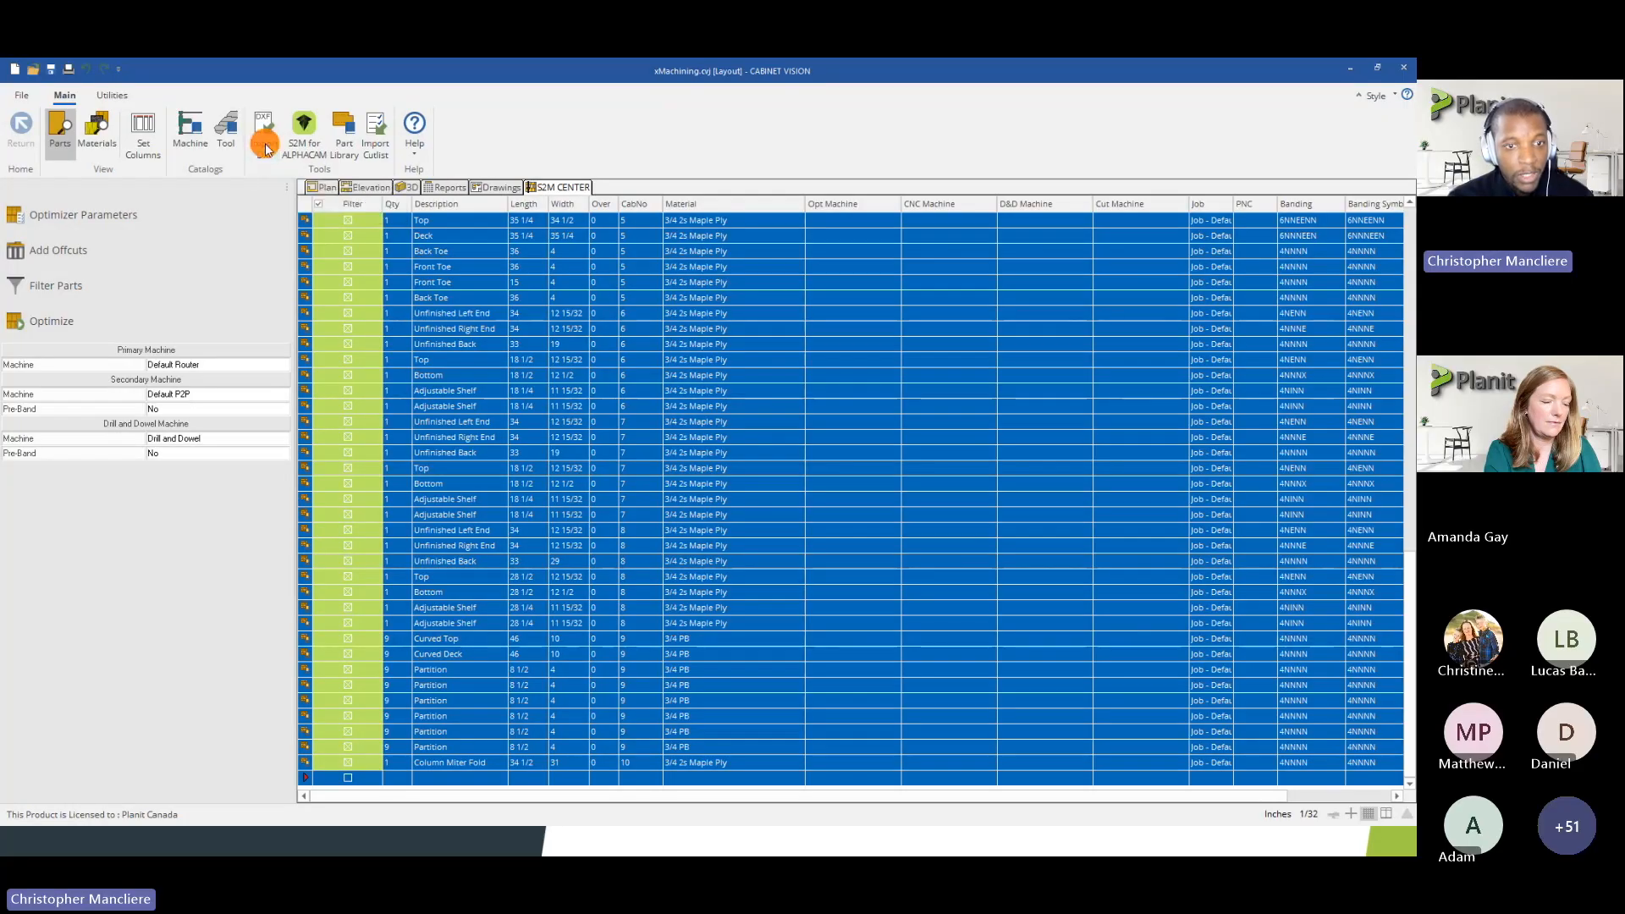
pyautogui.moveTo(682, 291); pyautogui.dragTo(707, 338)
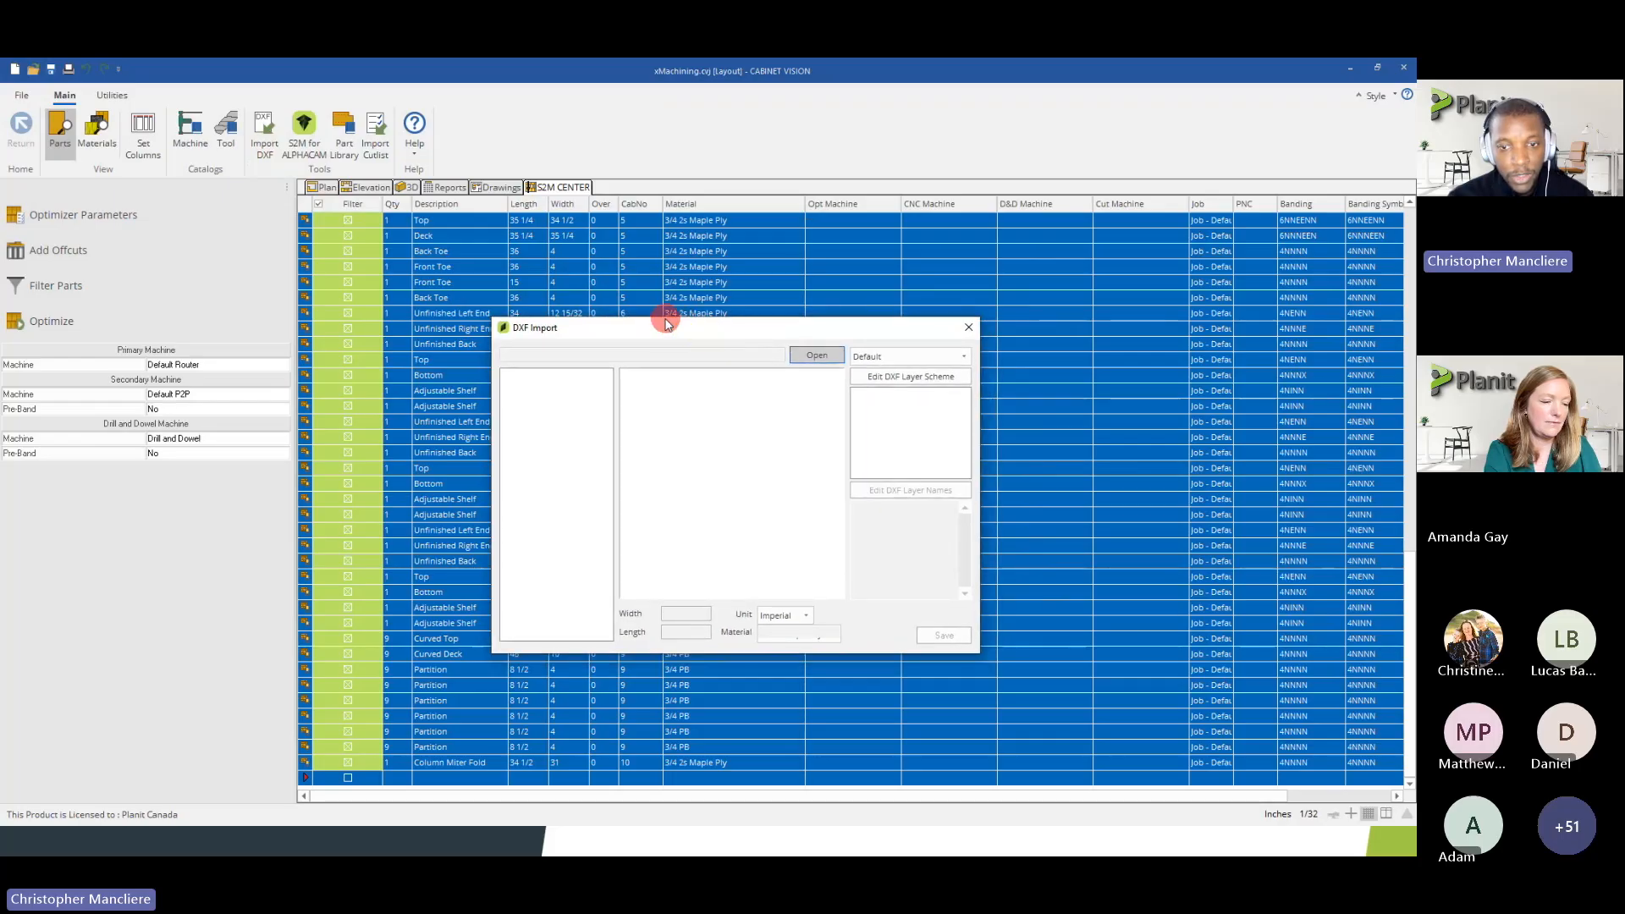
pyautogui.click(925, 357)
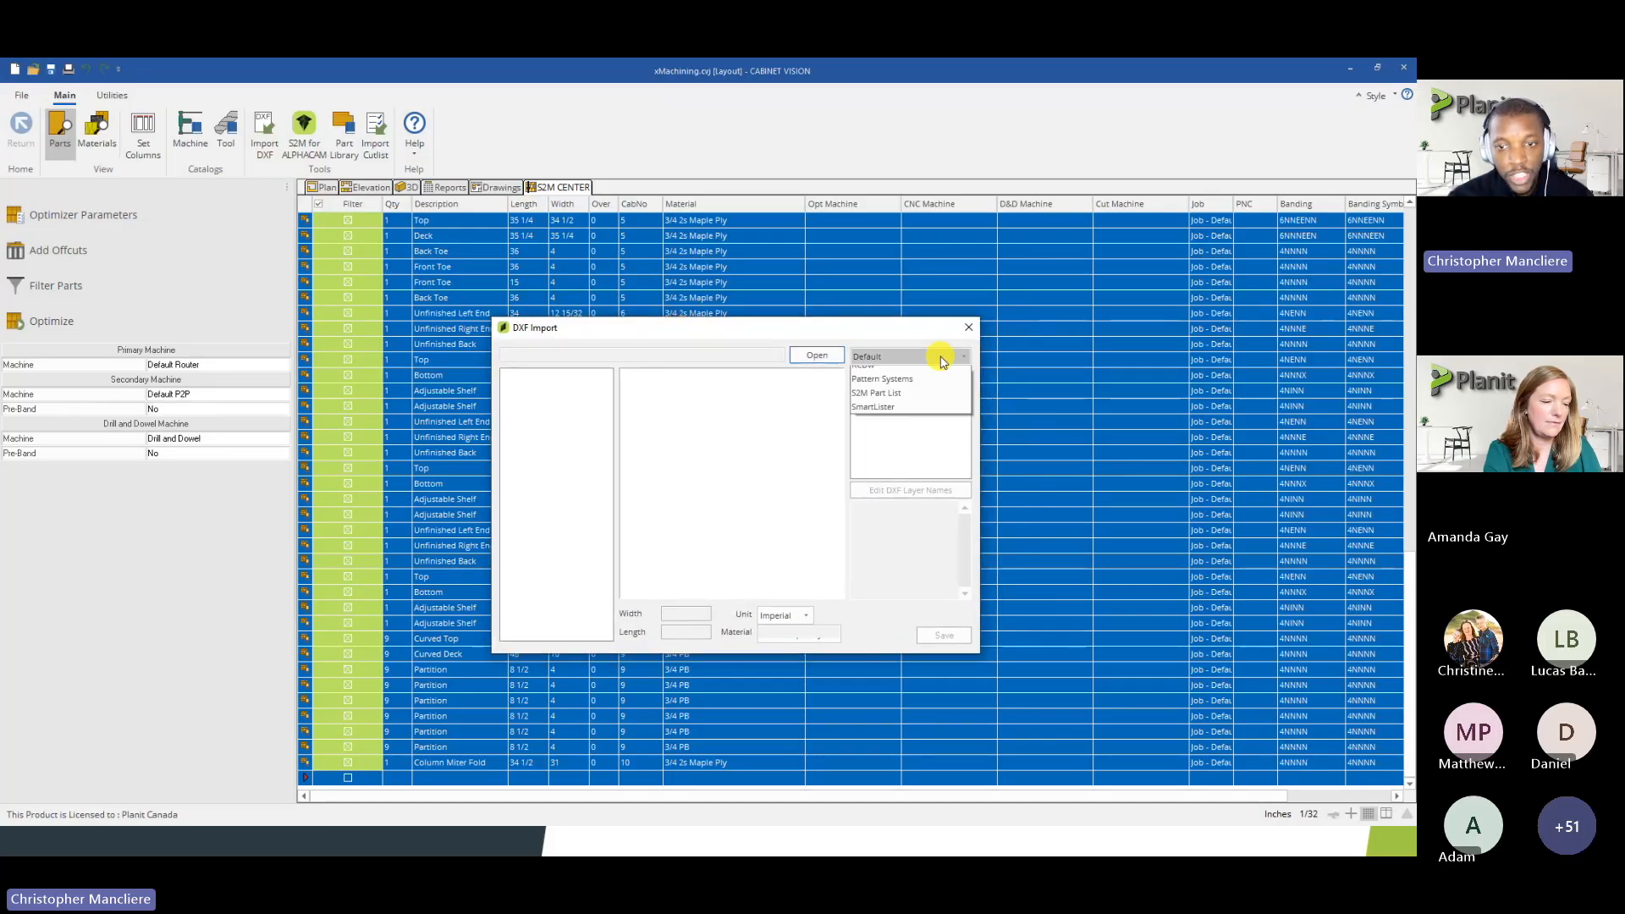
pyautogui.click(940, 356)
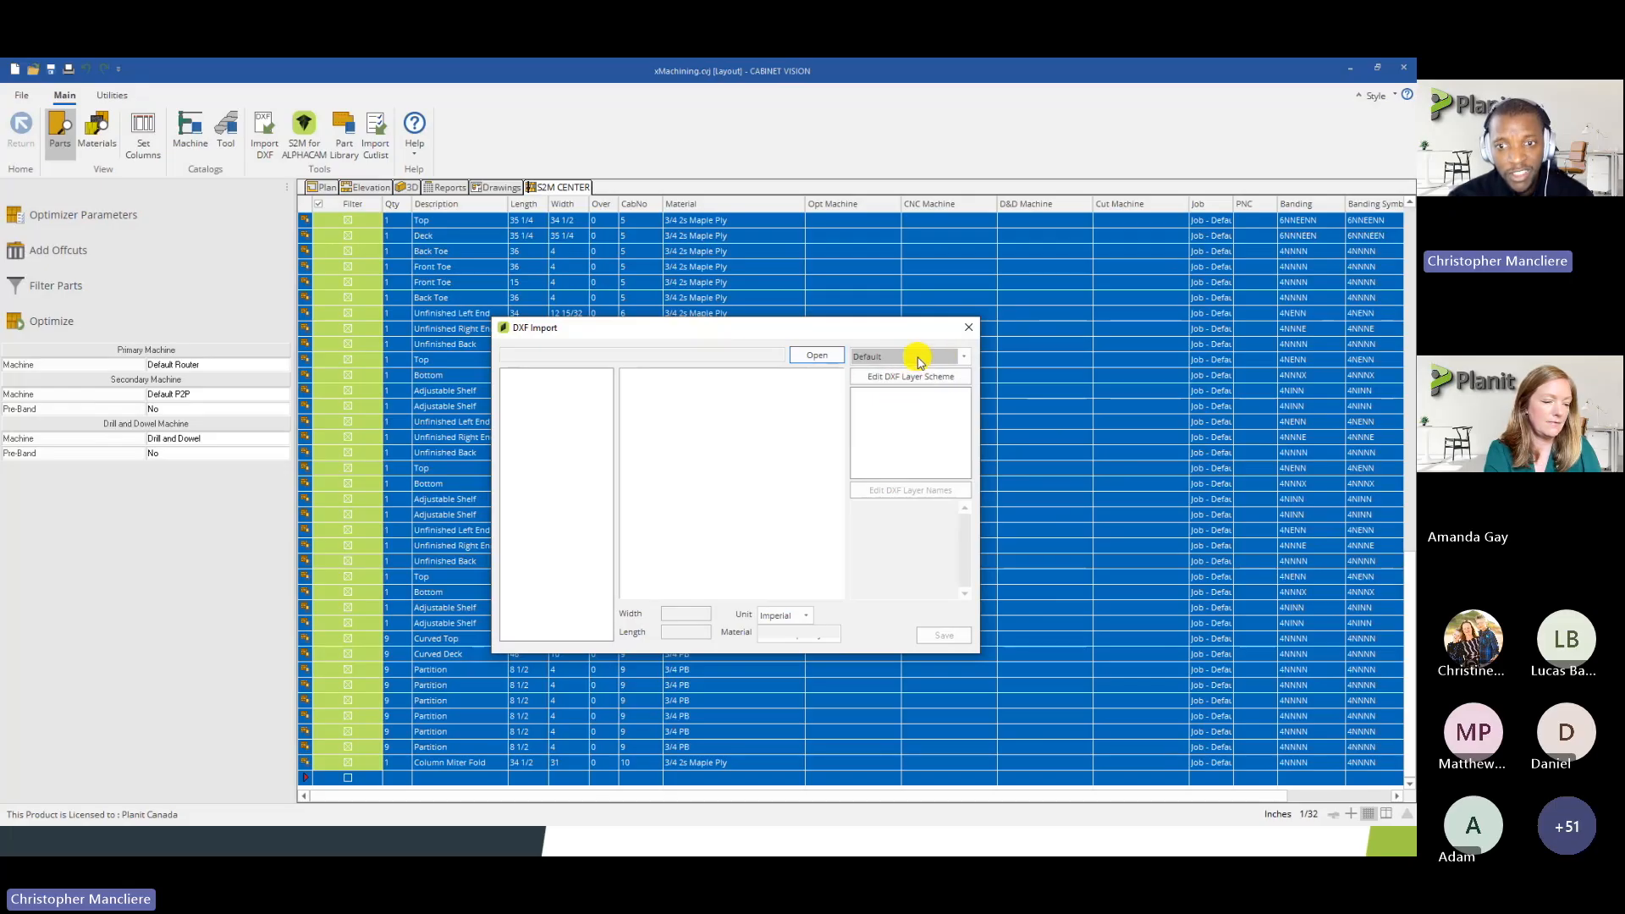
# Inspect the Default DXF layer scheme's Outline and Horizontal Bore layer codes, then close the scheme without changes
pyautogui.click(930, 378)
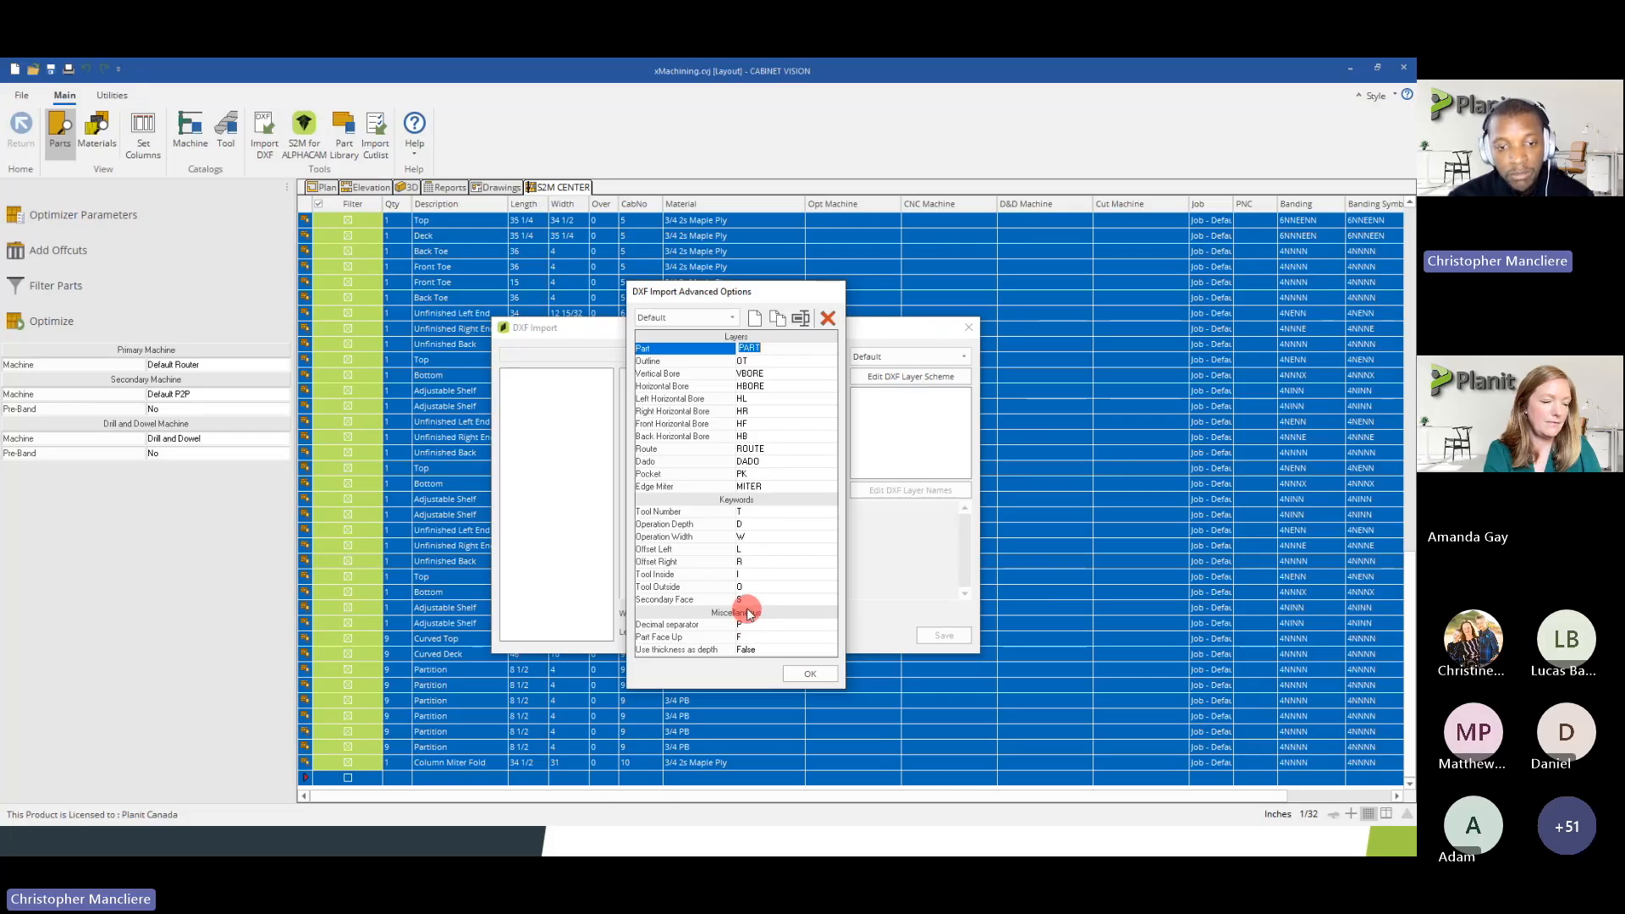
pyautogui.click(745, 362)
pyautogui.click(751, 387)
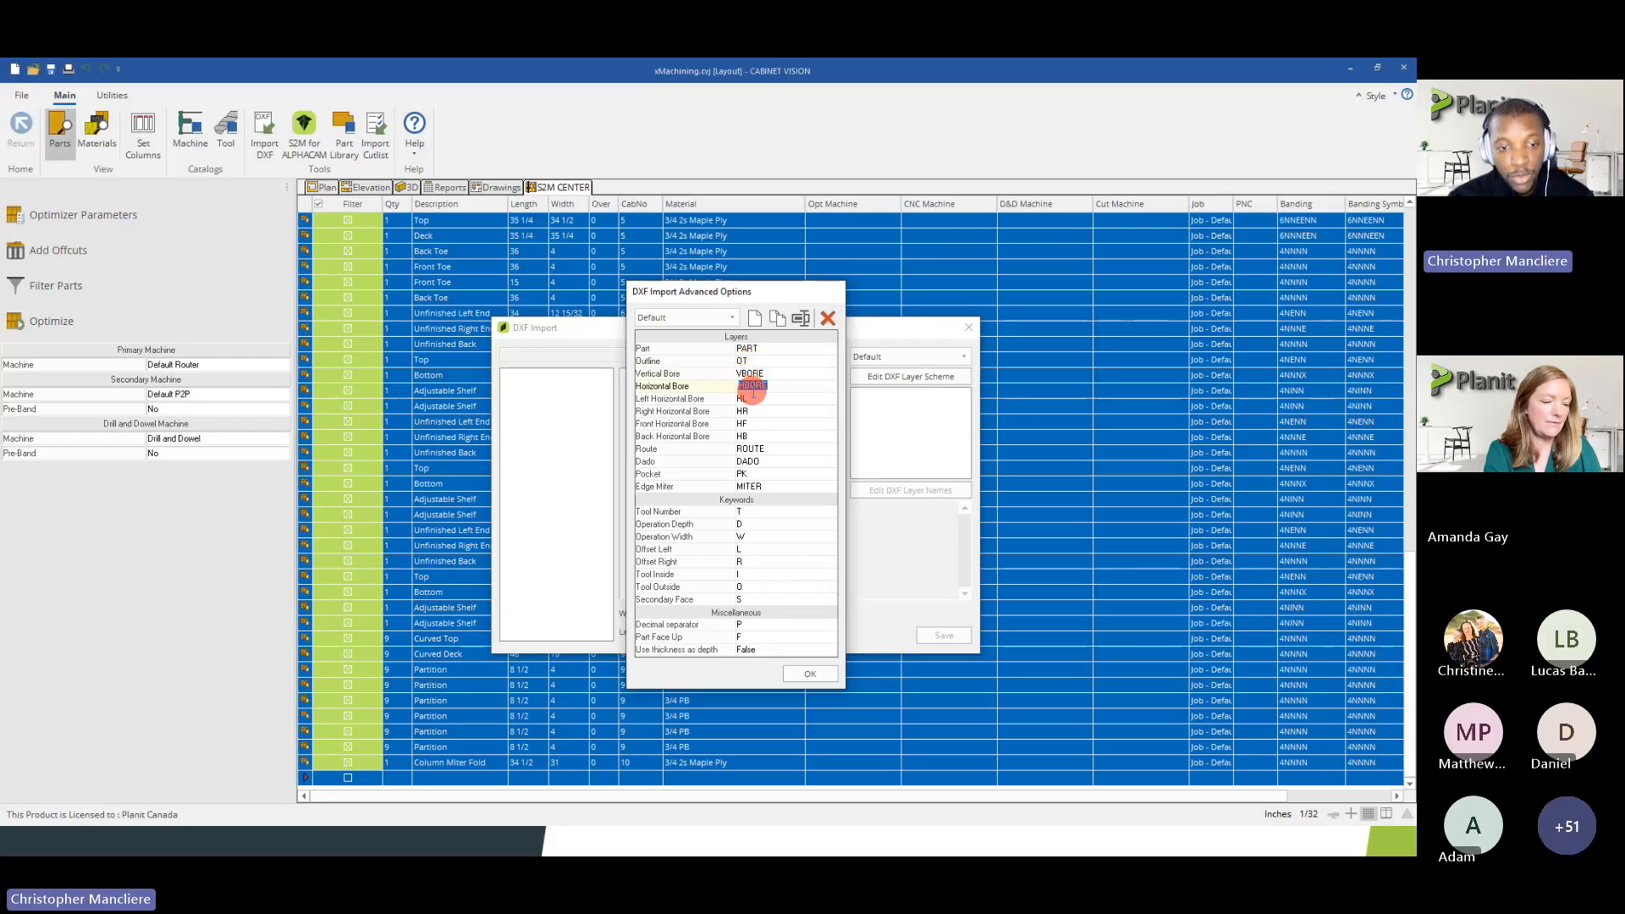
pyautogui.click(836, 317)
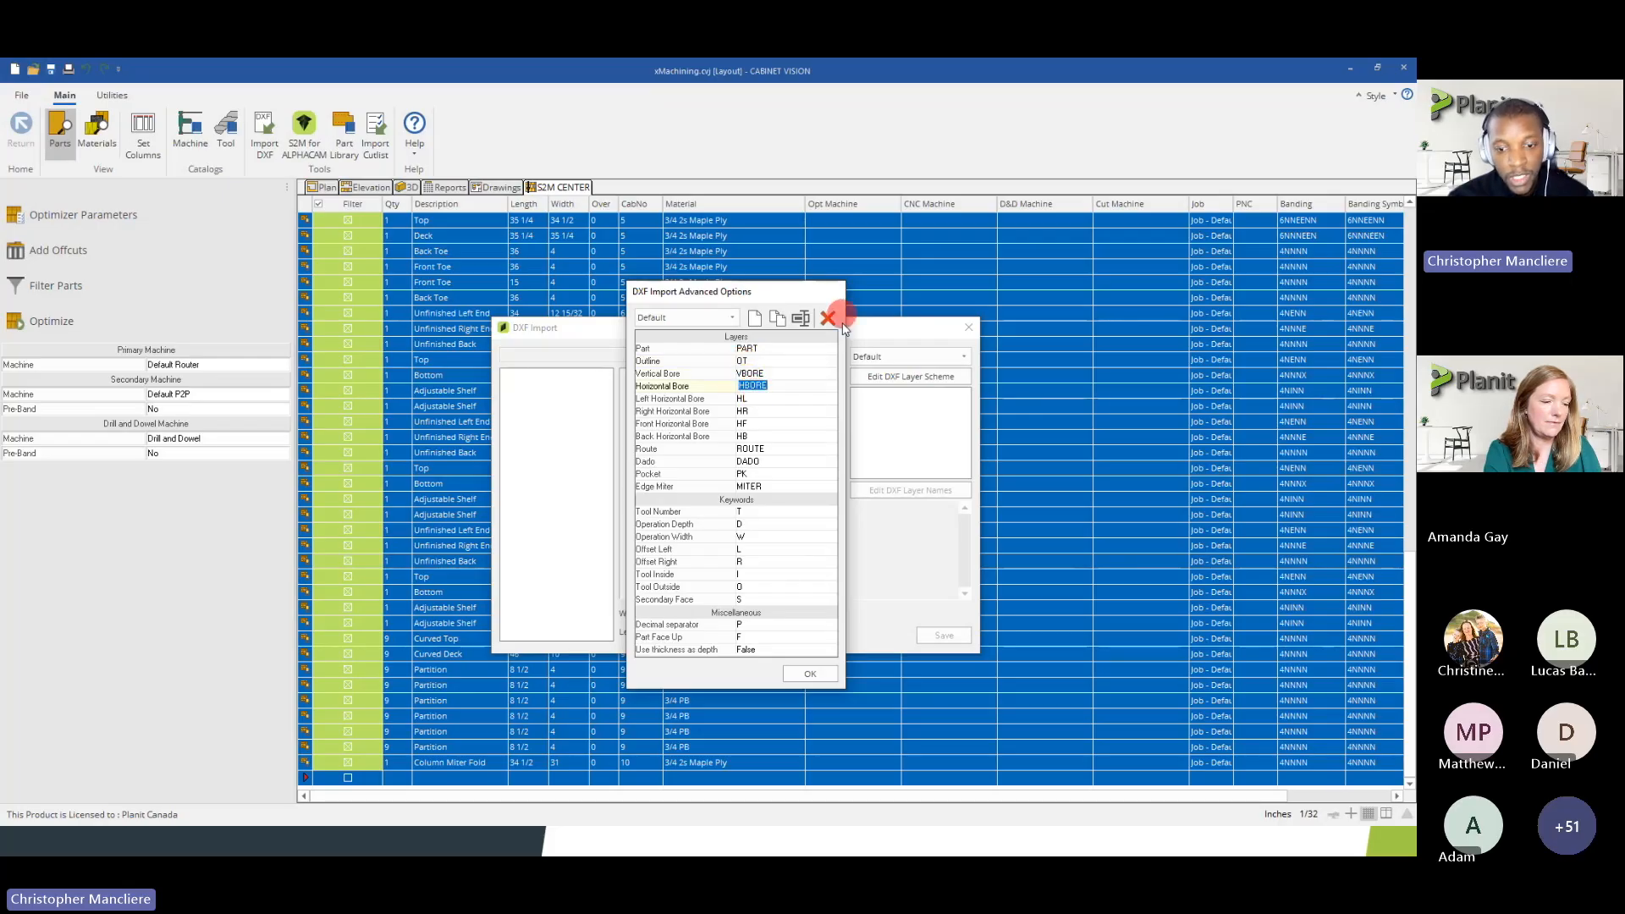
pyautogui.click(825, 674)
# Load the bathroom sign DXF file from the desktop DXF folder into the DXF import
pyautogui.click(889, 359)
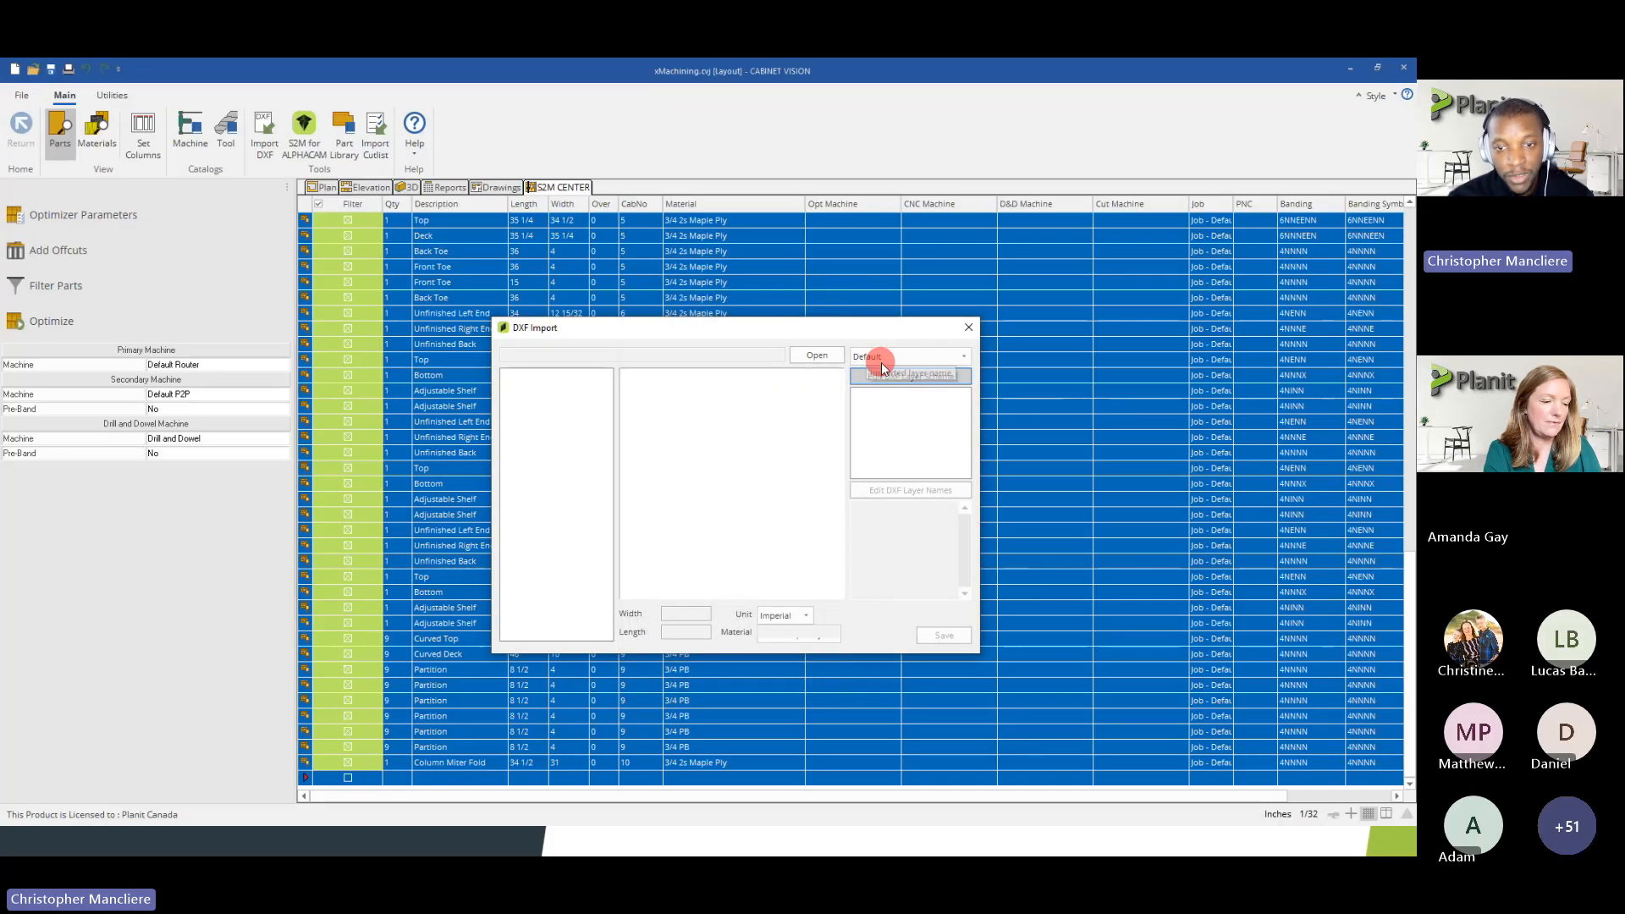
pyautogui.click(835, 359)
pyautogui.click(677, 443)
pyautogui.click(1070, 713)
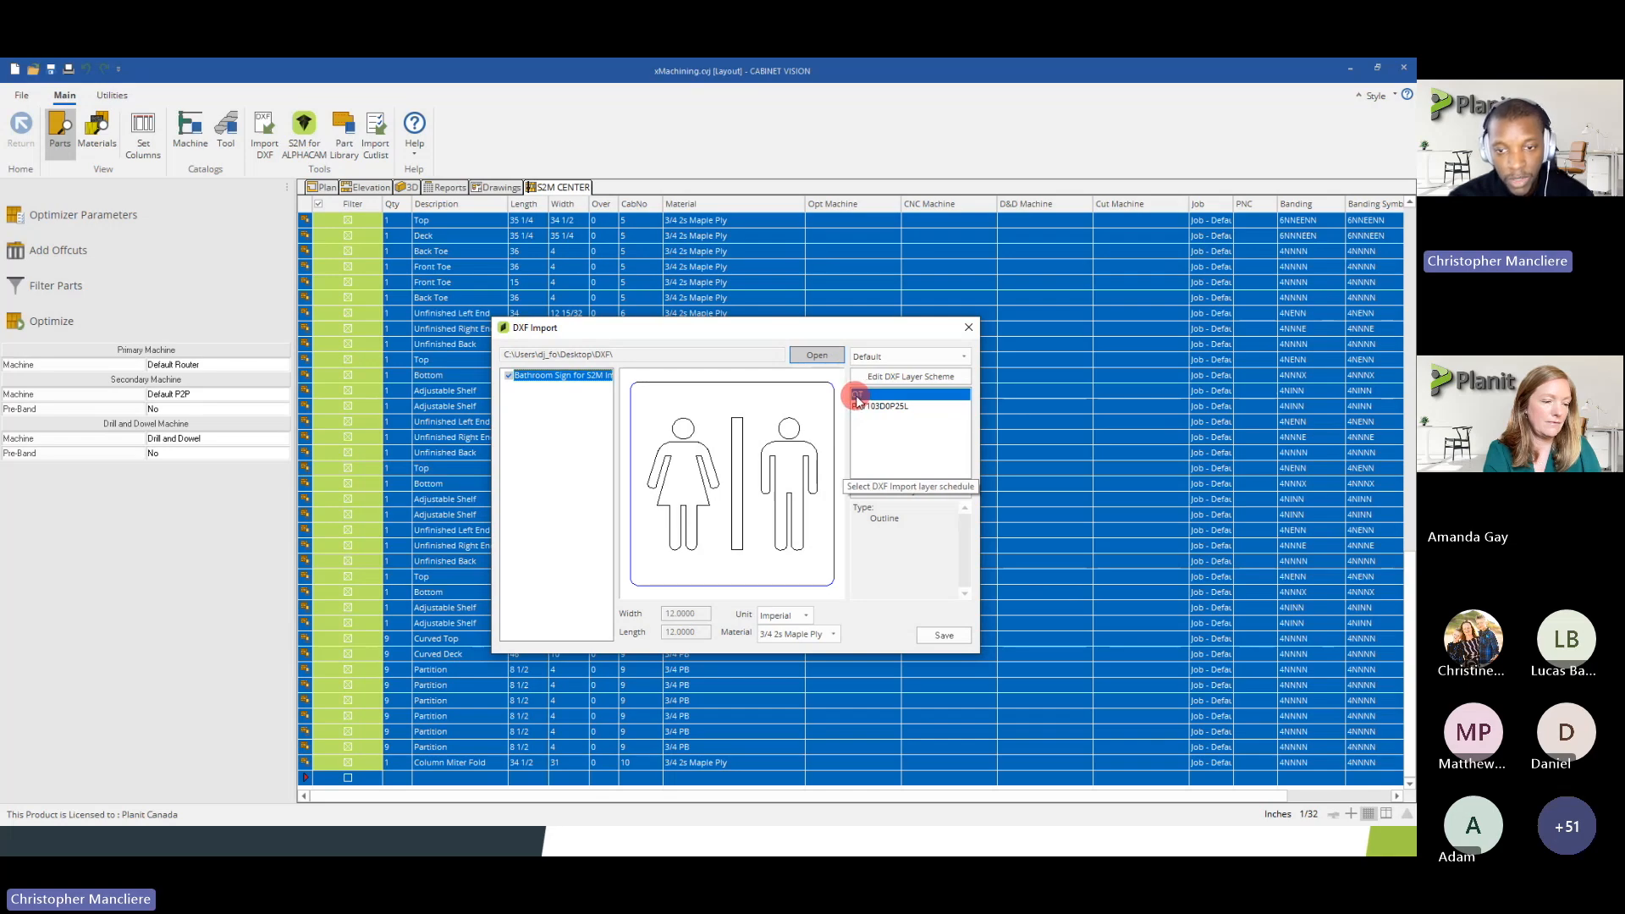
# Compare the sign's OT layer with the Outline code in the Default layer scheme, then close the scheme
pyautogui.click(876, 376)
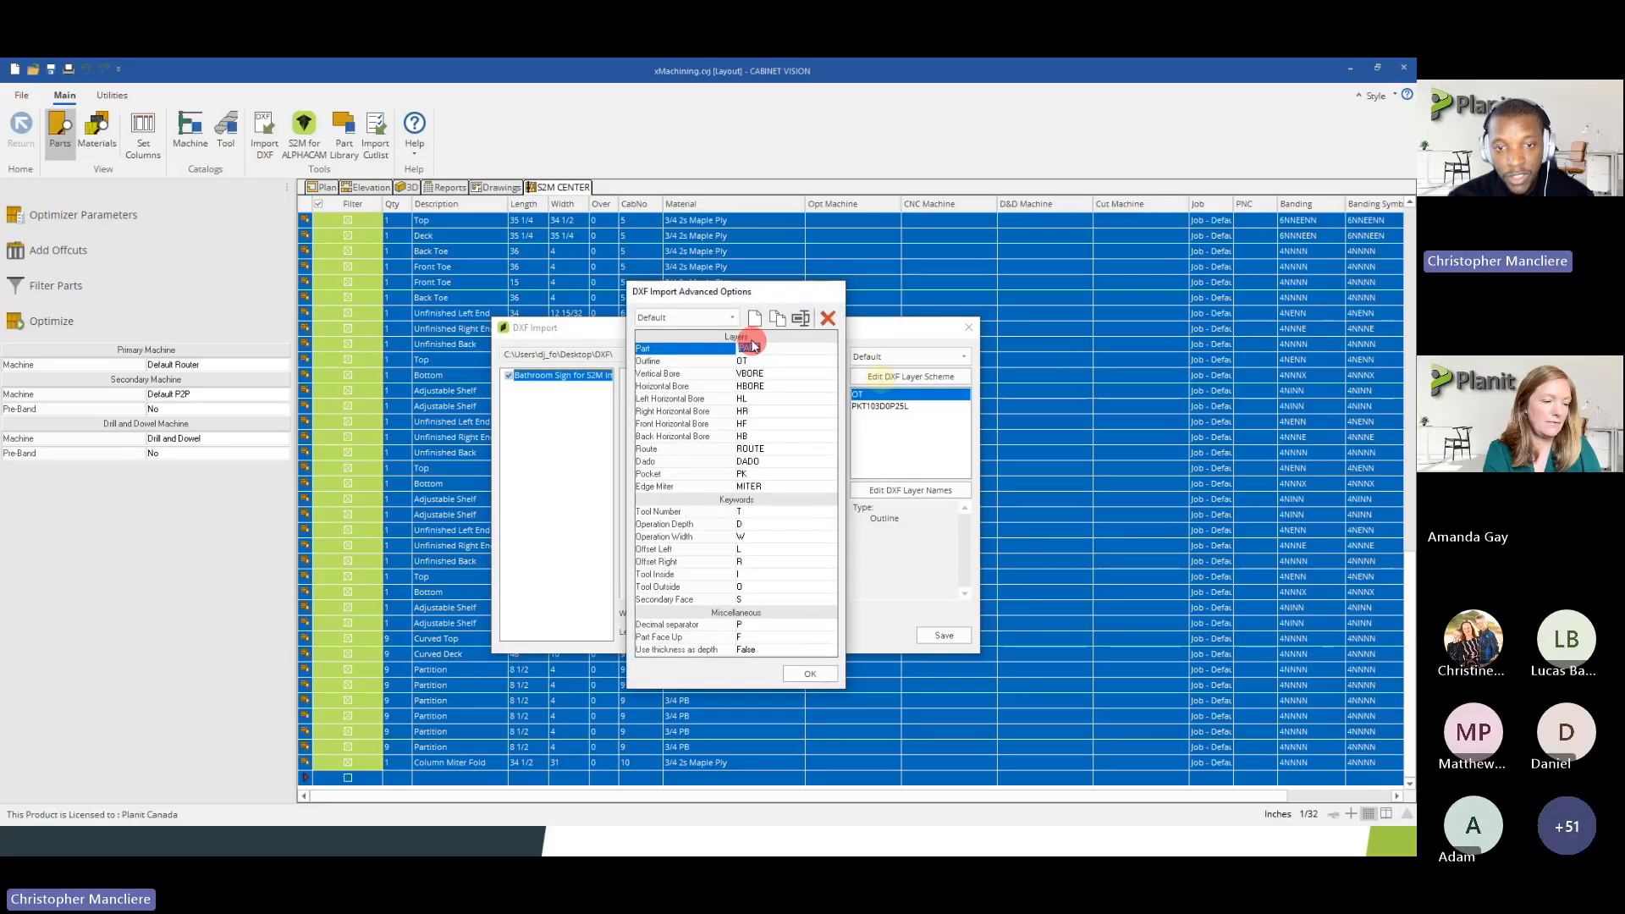
pyautogui.moveTo(726, 300); pyautogui.dragTo(1103, 298)
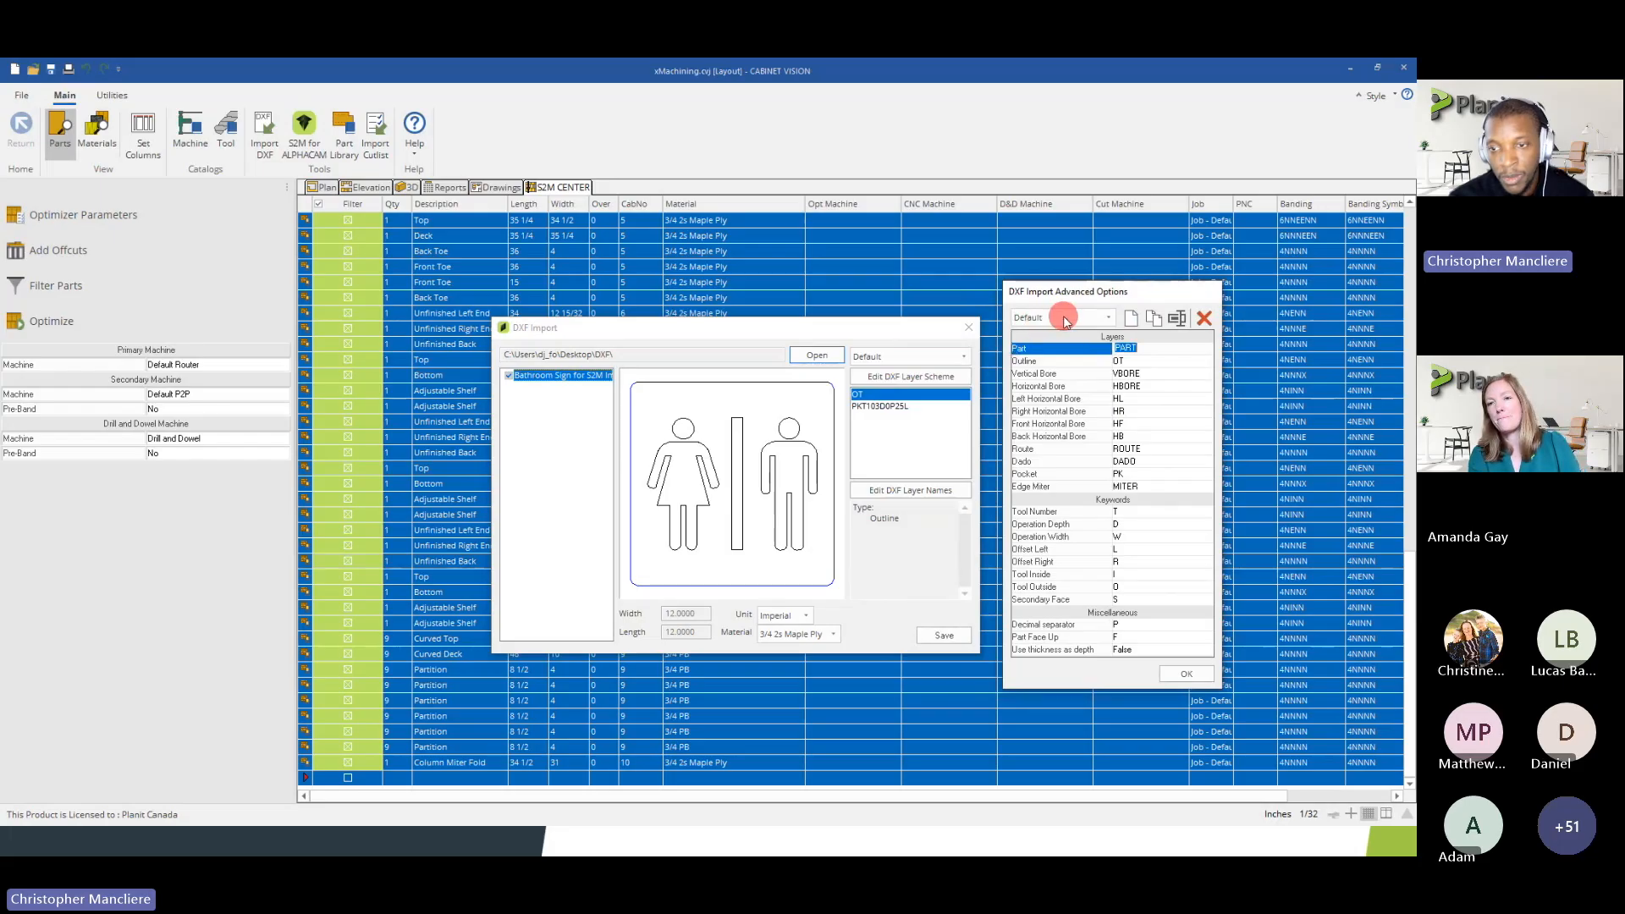
pyautogui.click(1039, 361)
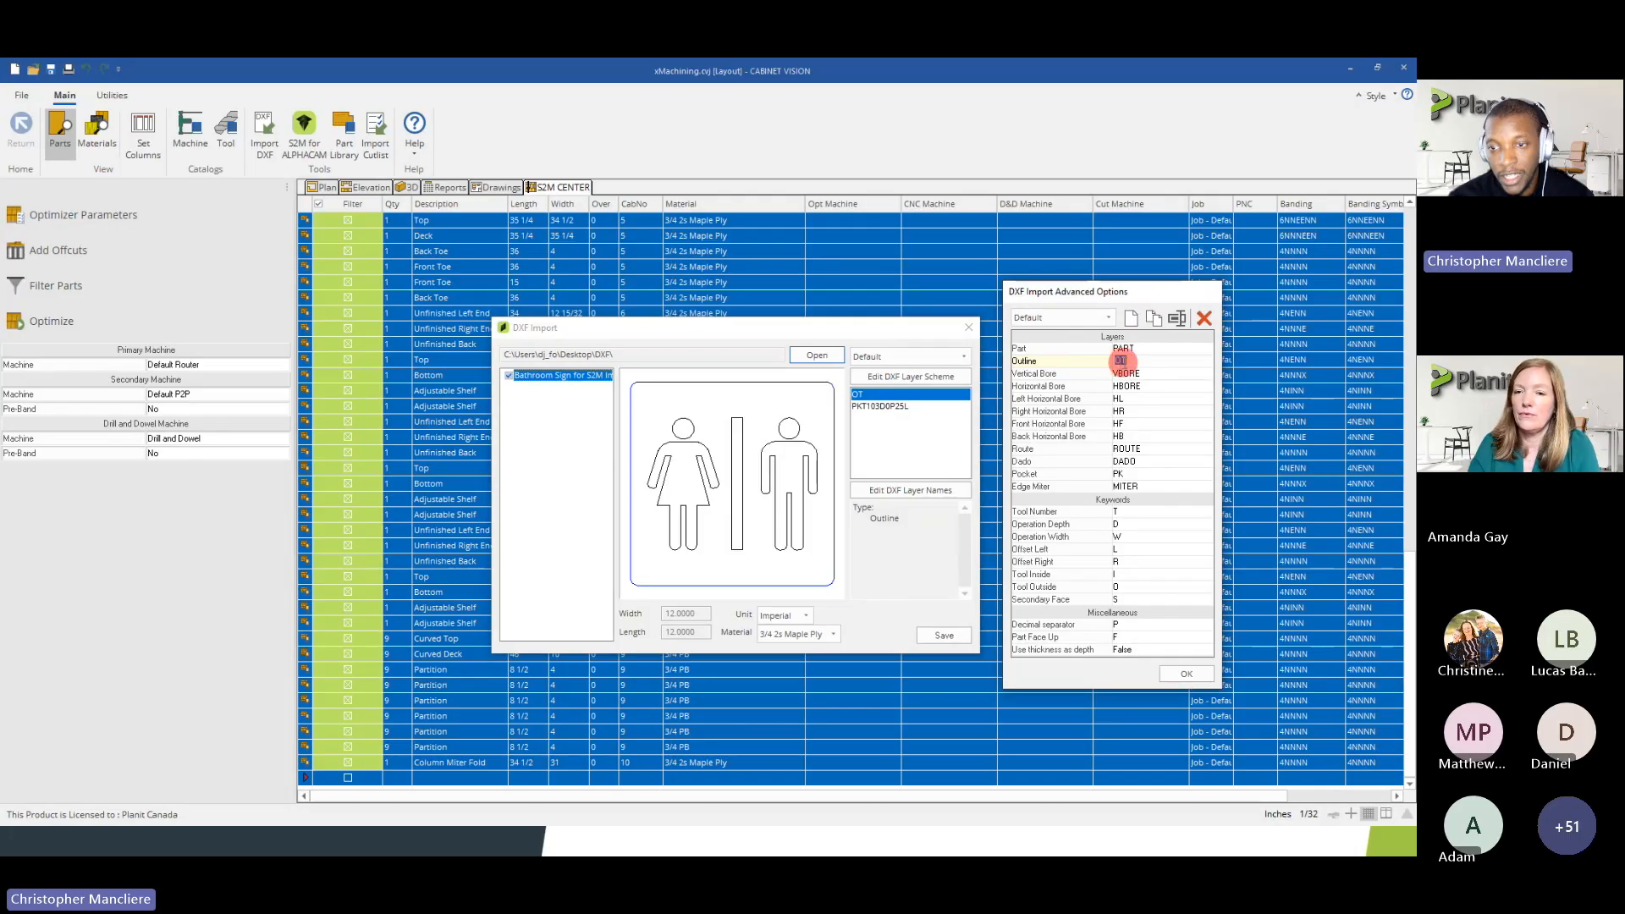
pyautogui.click(1115, 357)
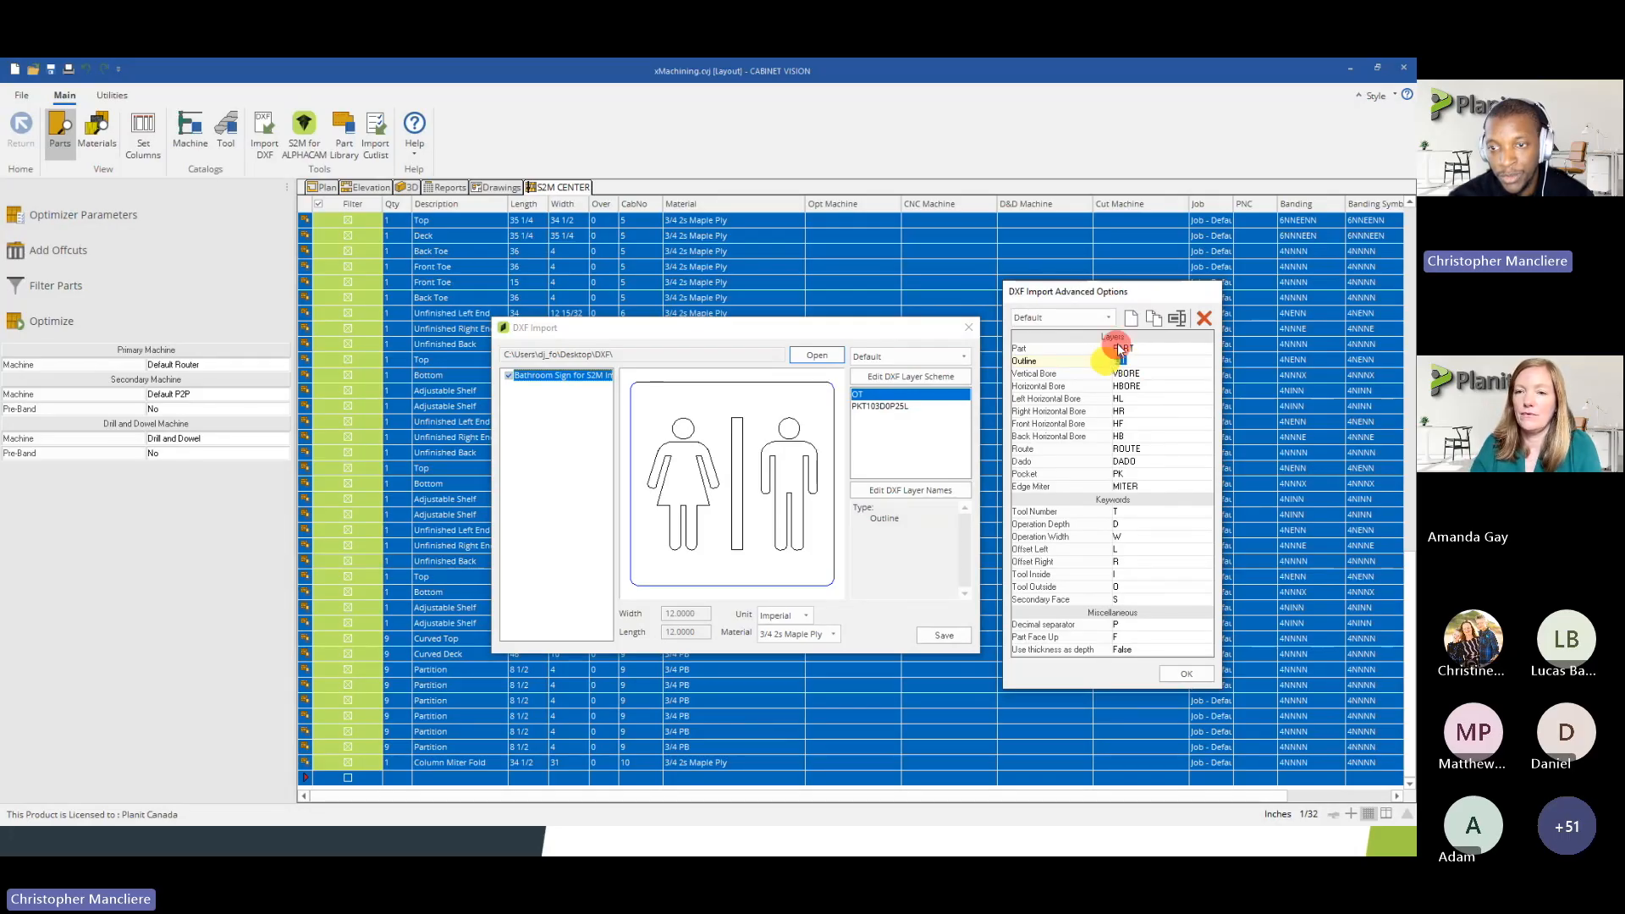
pyautogui.click(862, 395)
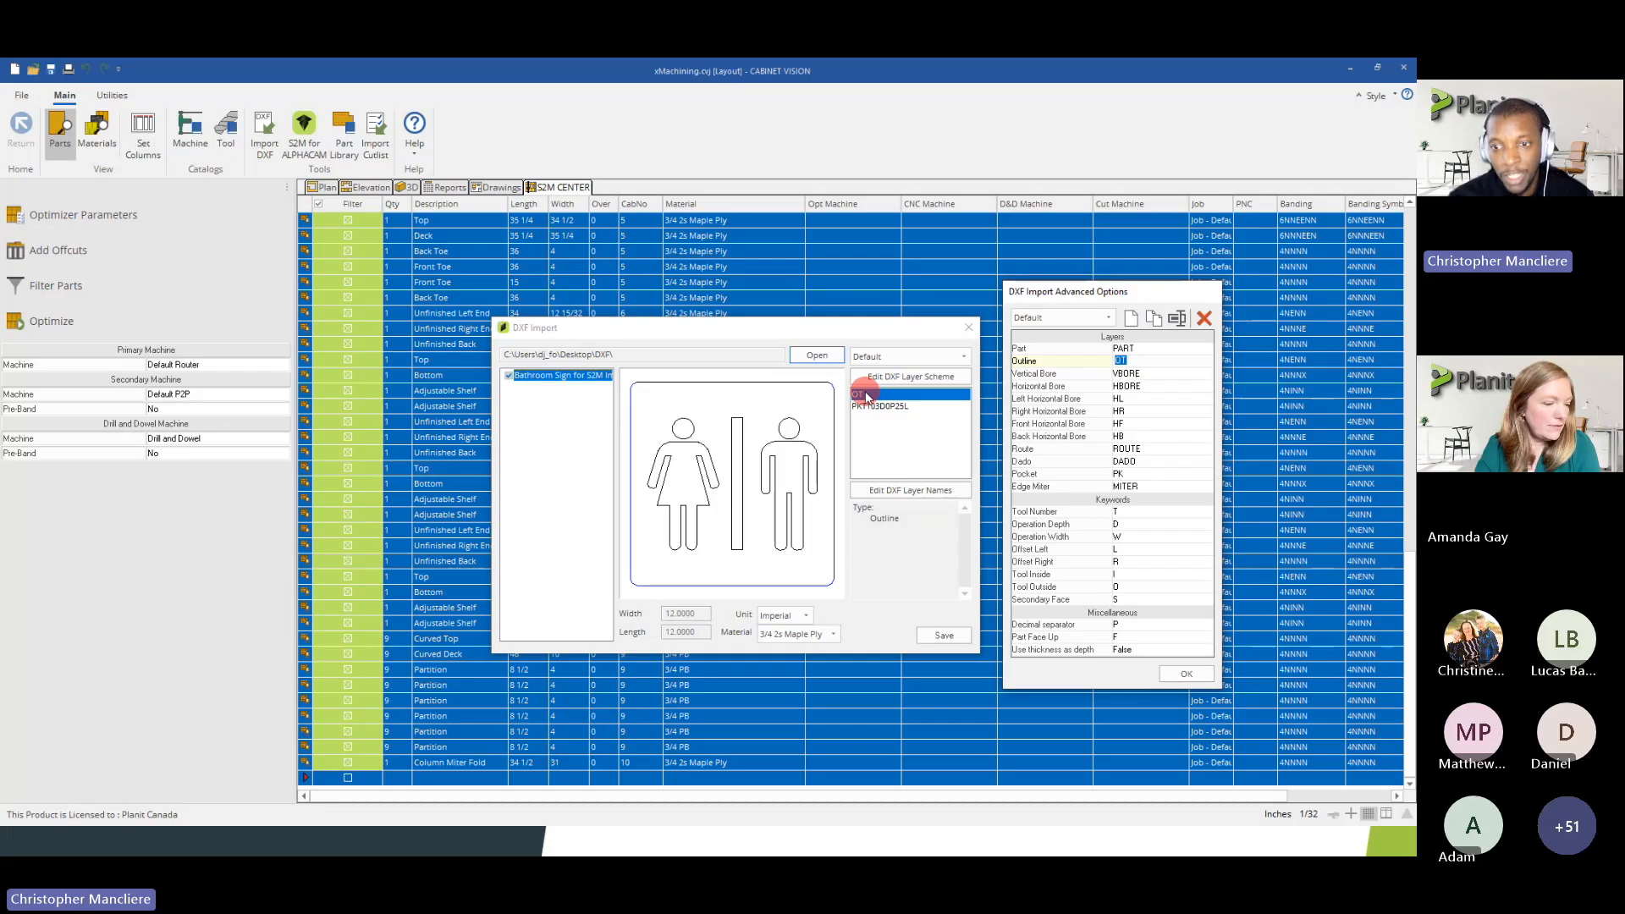
pyautogui.click(1114, 361)
pyautogui.click(864, 413)
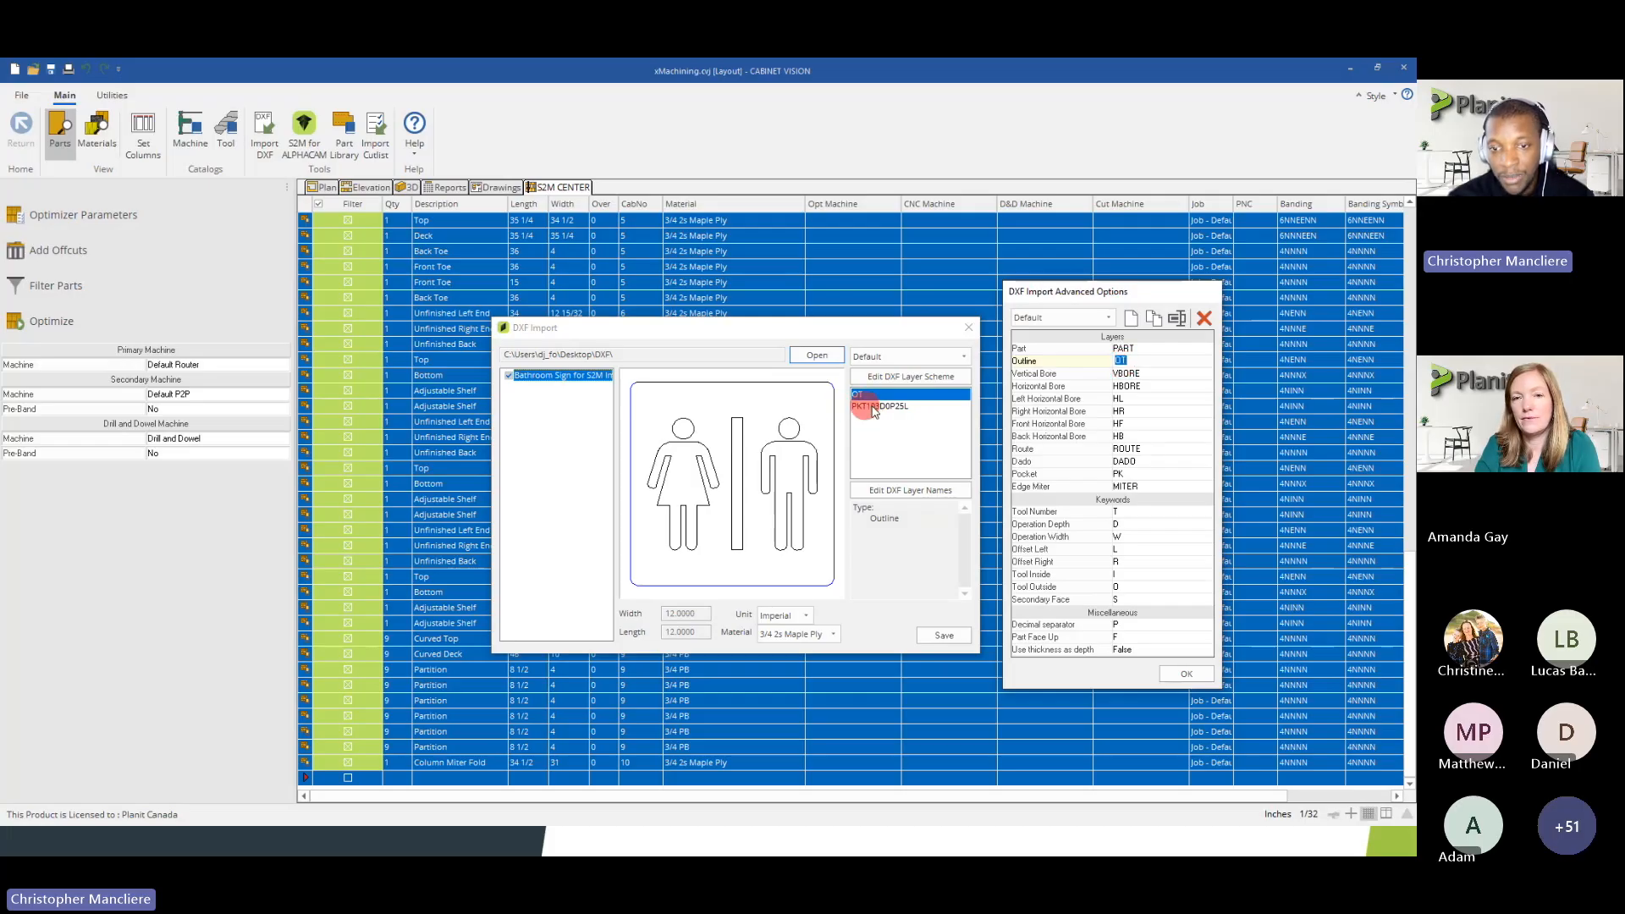
pyautogui.click(1168, 670)
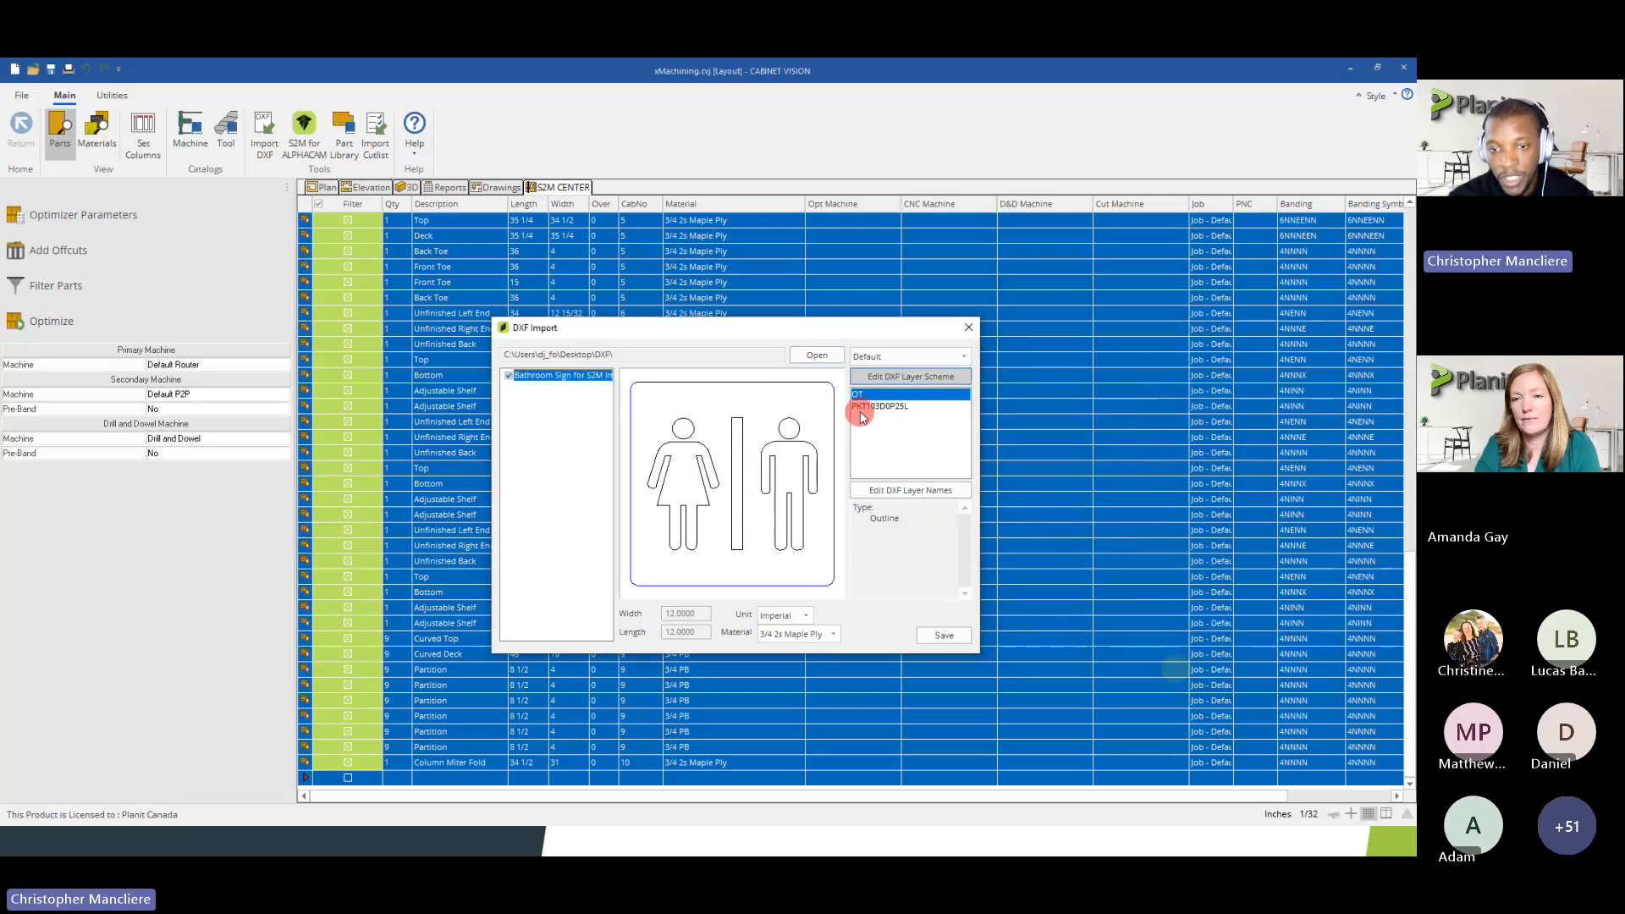
# Select the sign's PKT103D0P25L layer and compare its prefix with the Pocket code in the layer scheme
pyautogui.click(878, 407)
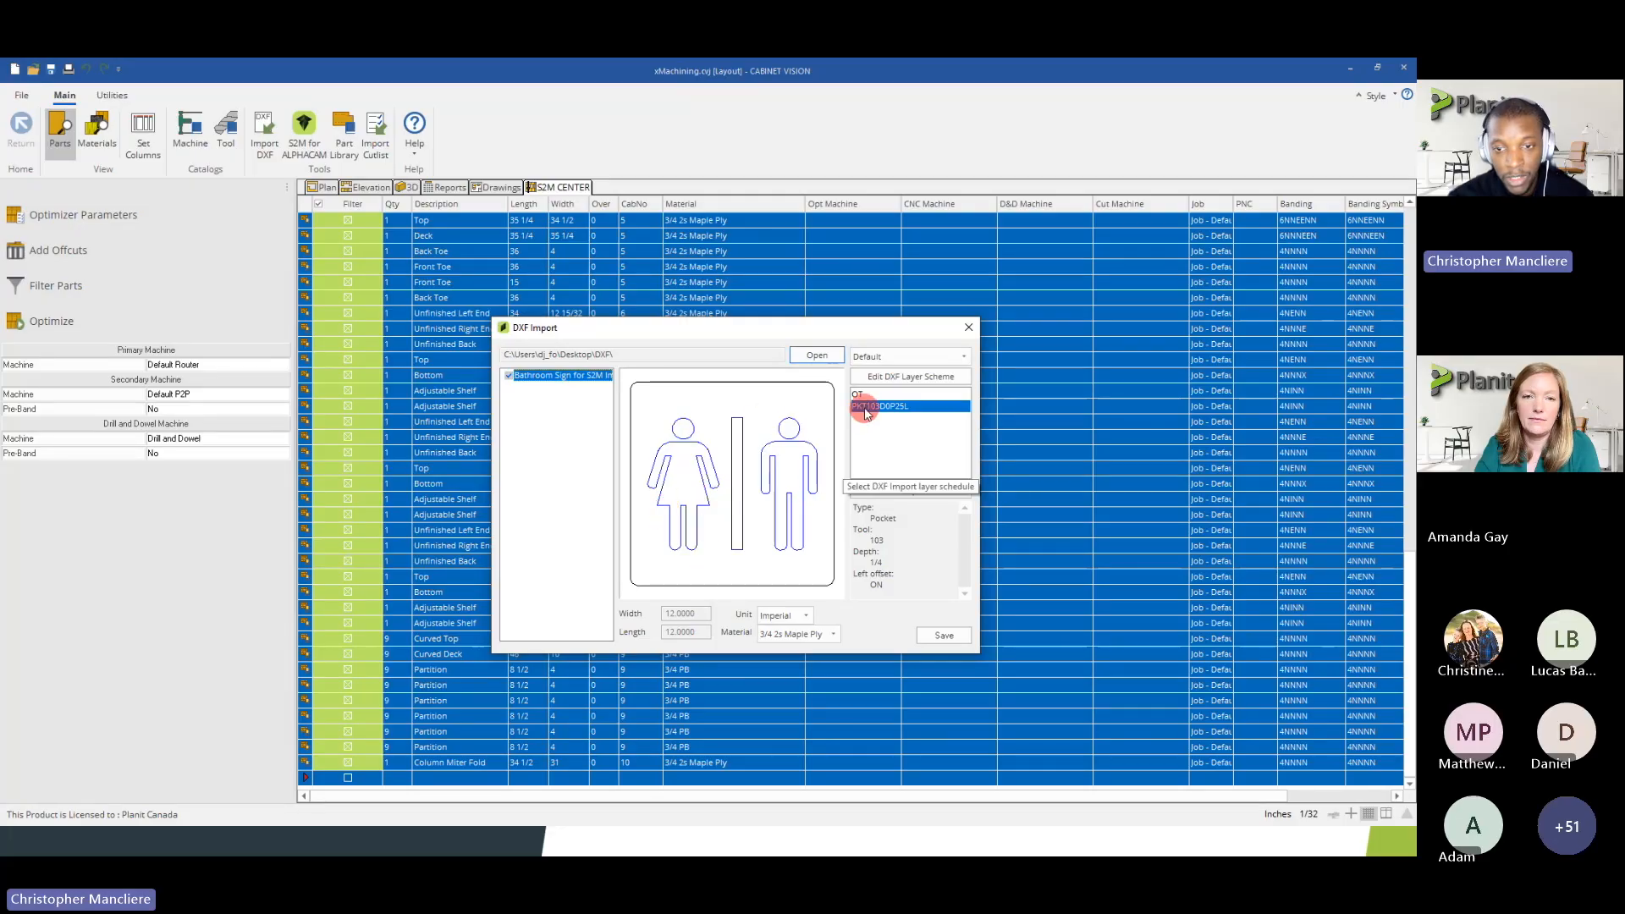
pyautogui.click(890, 378)
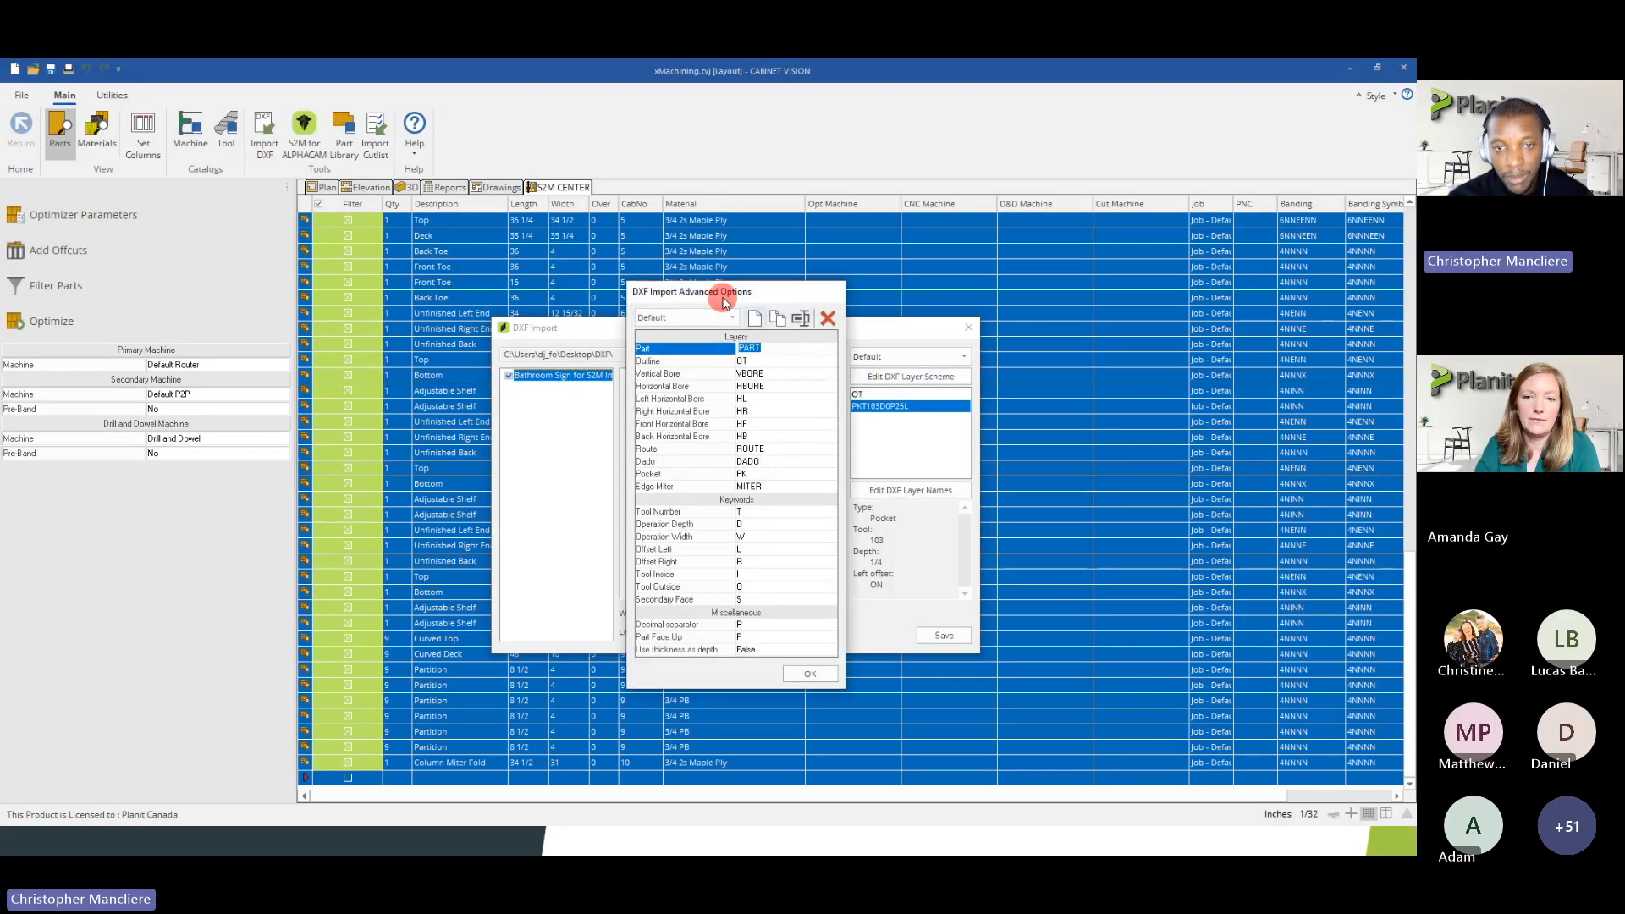
pyautogui.moveTo(726, 302); pyautogui.dragTo(1115, 318)
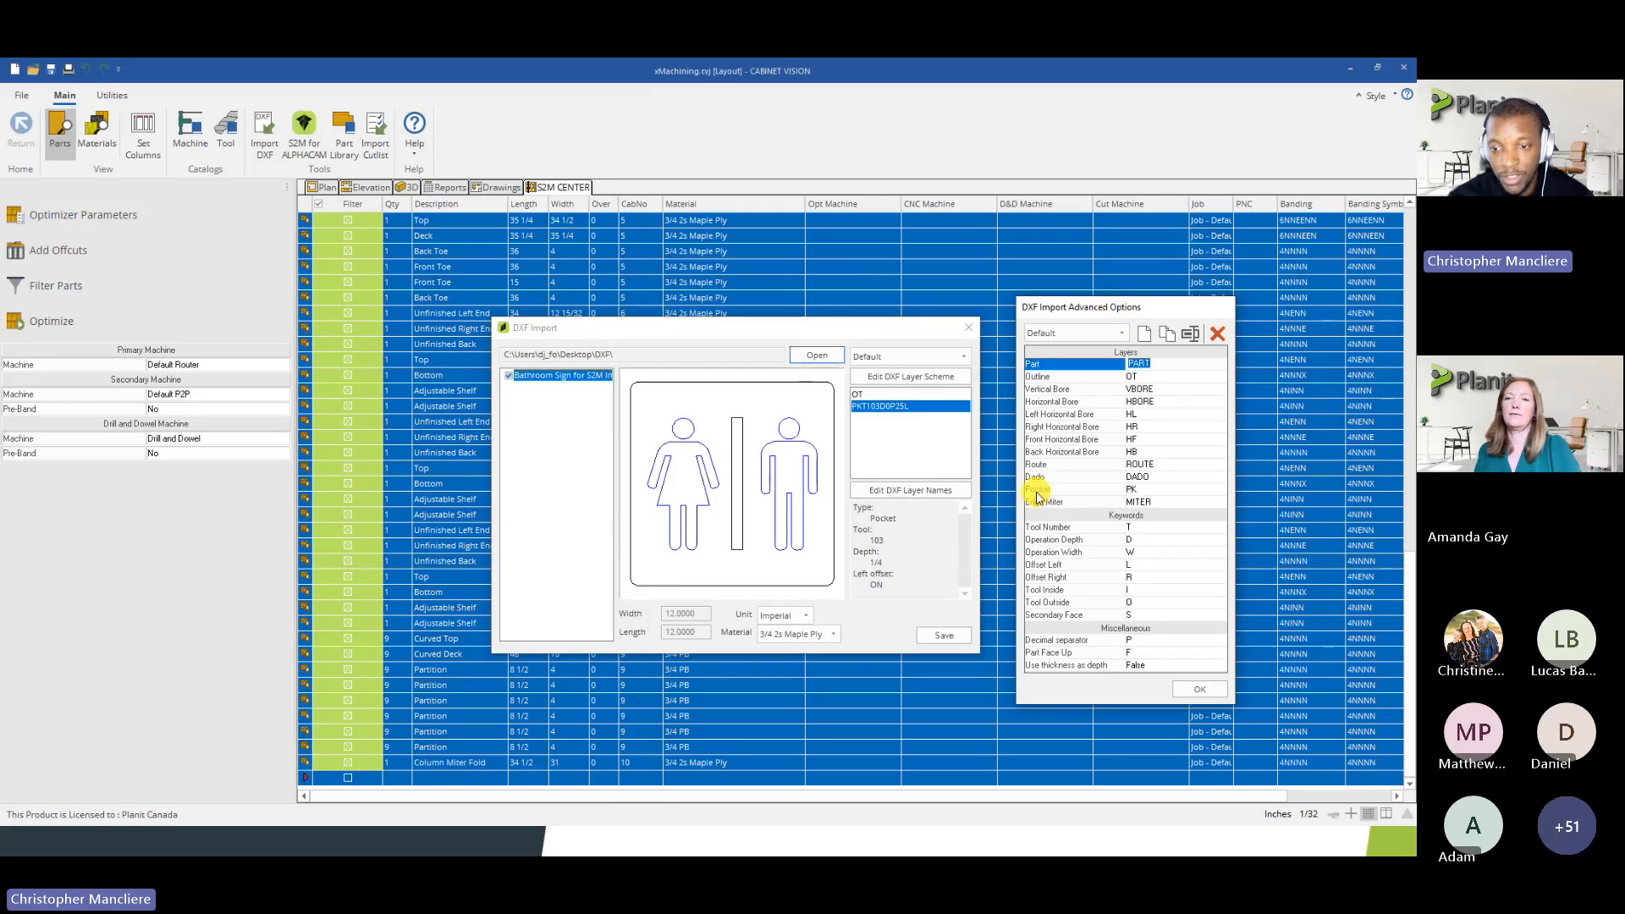
pyautogui.click(1144, 490)
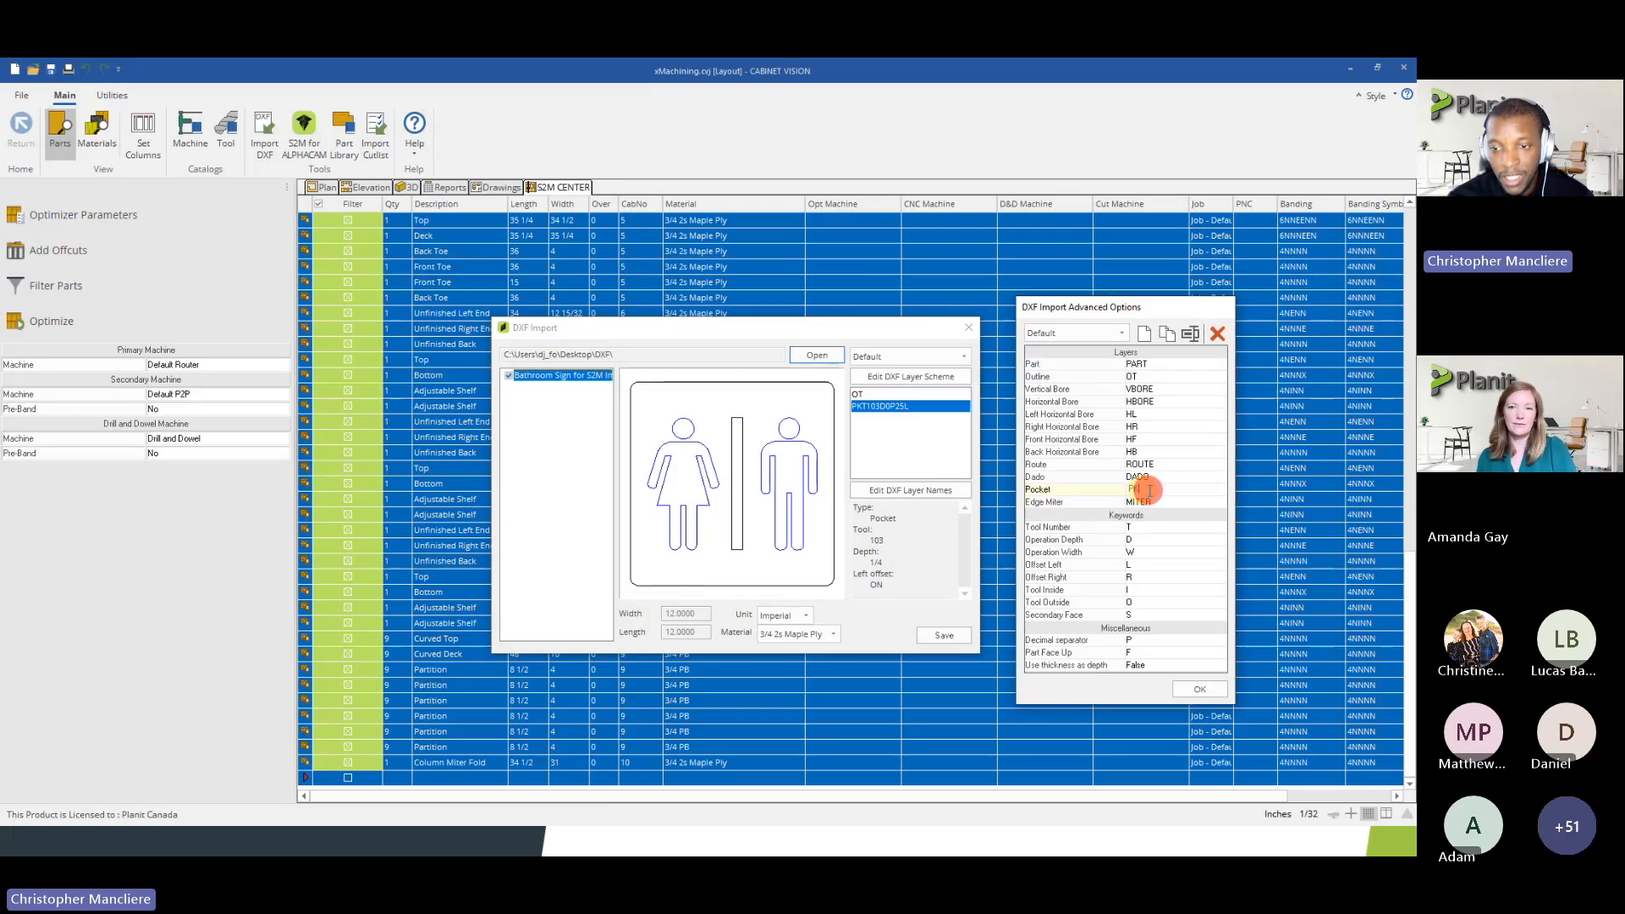
pyautogui.click(861, 408)
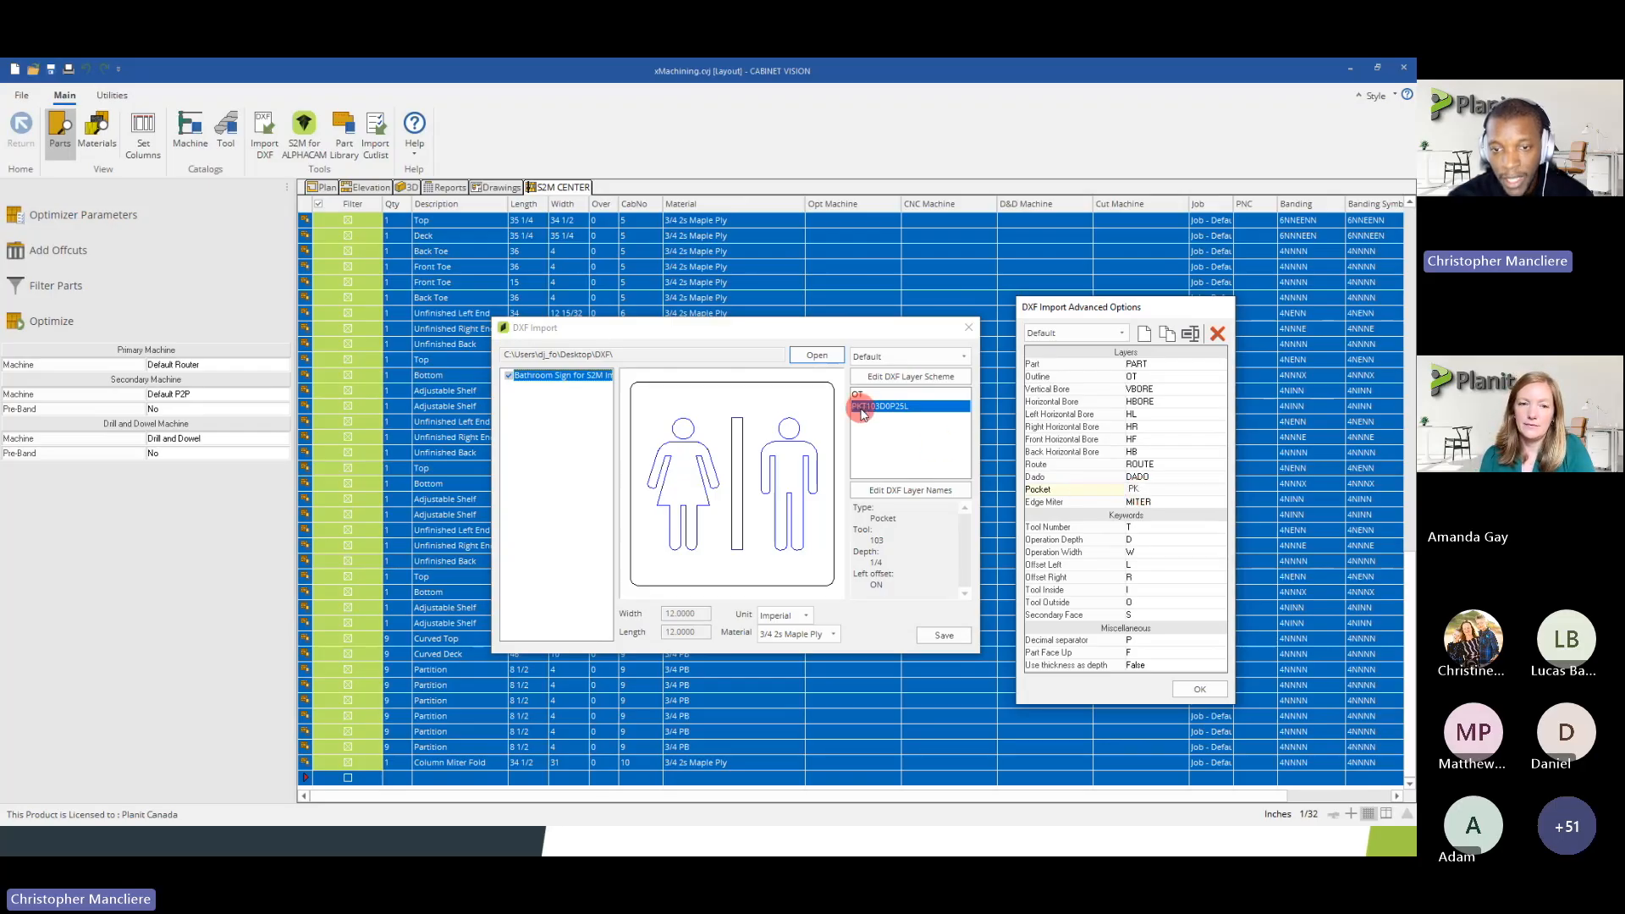
pyautogui.click(1139, 488)
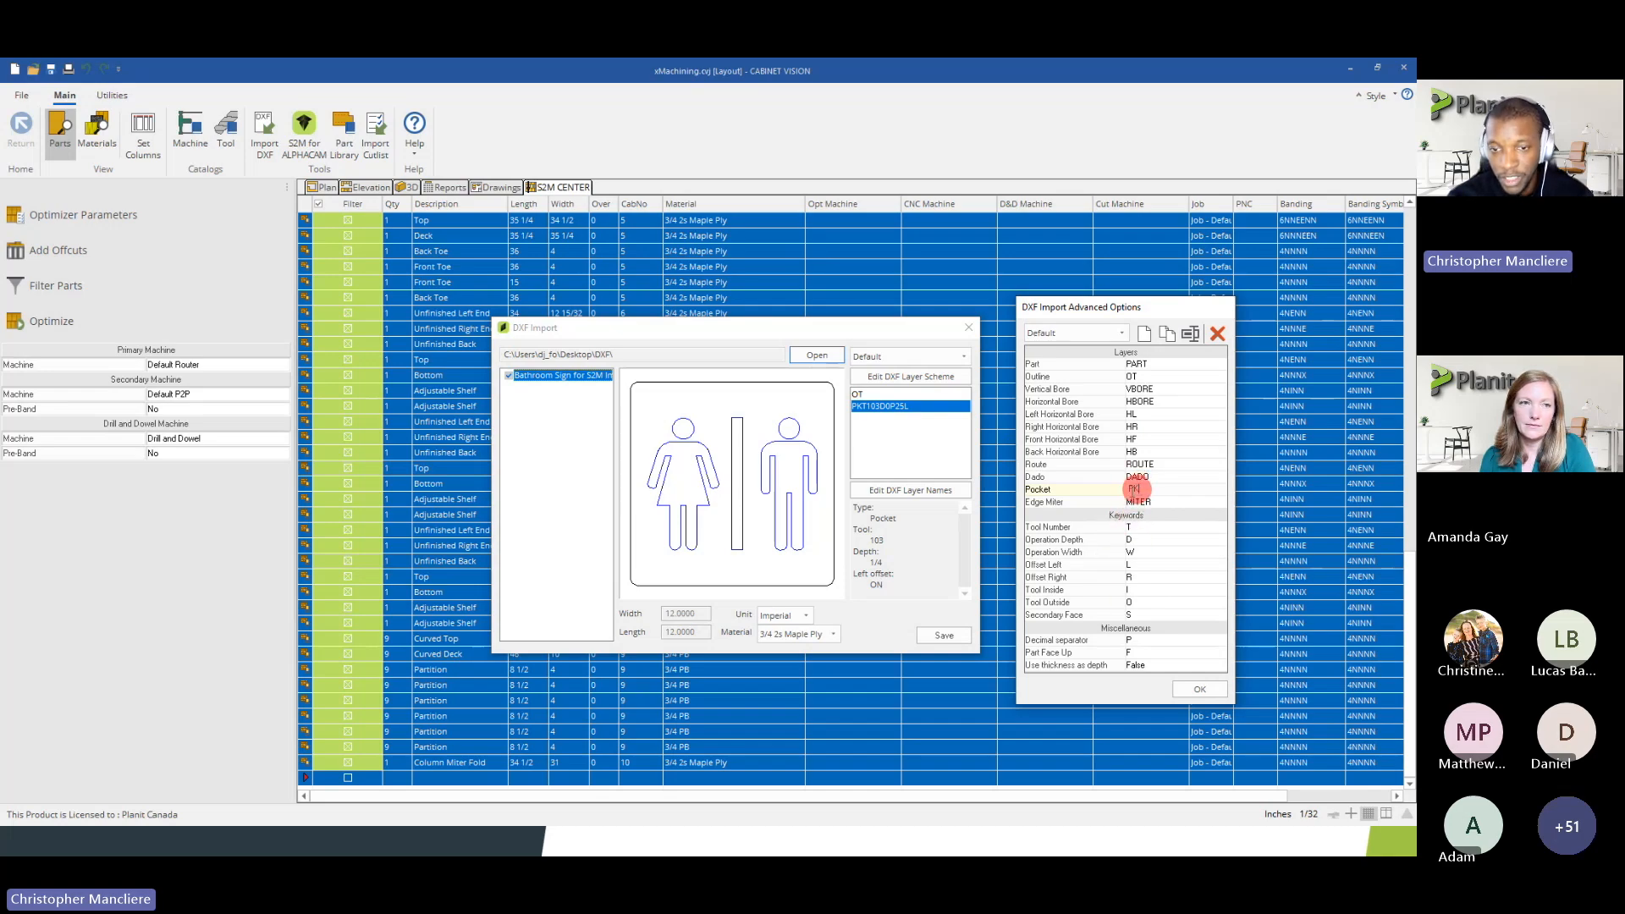
pyautogui.click(859, 407)
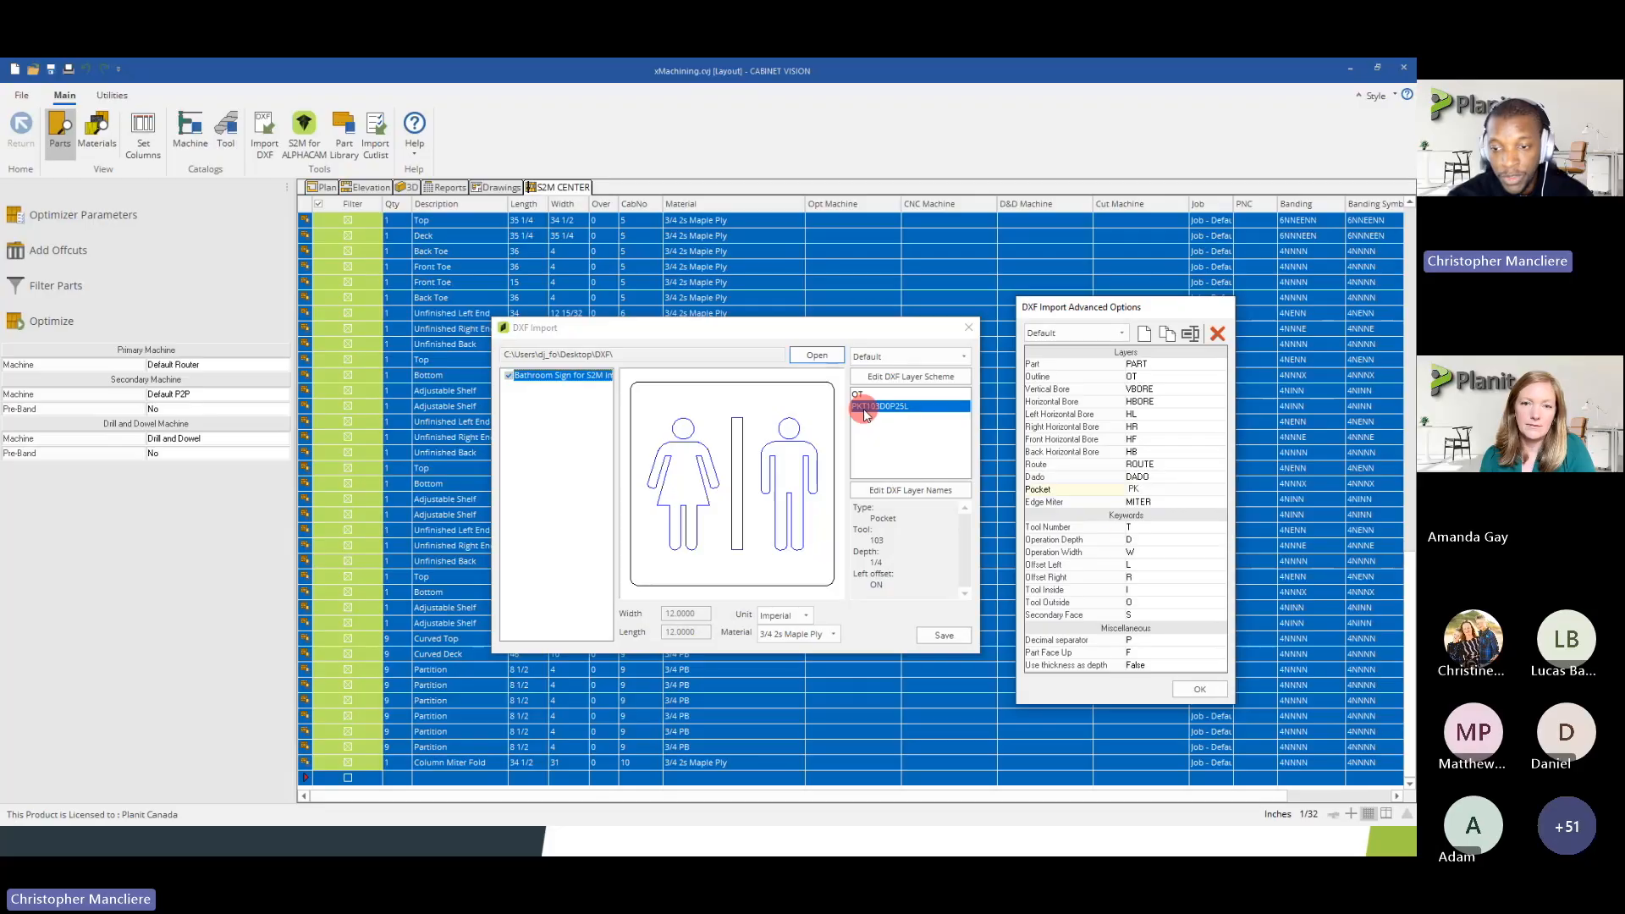
# Match the pocket layer name to the scheme's tool number, operation depth, decimal separator and offset keywords, then close the scheme
pyautogui.click(1132, 527)
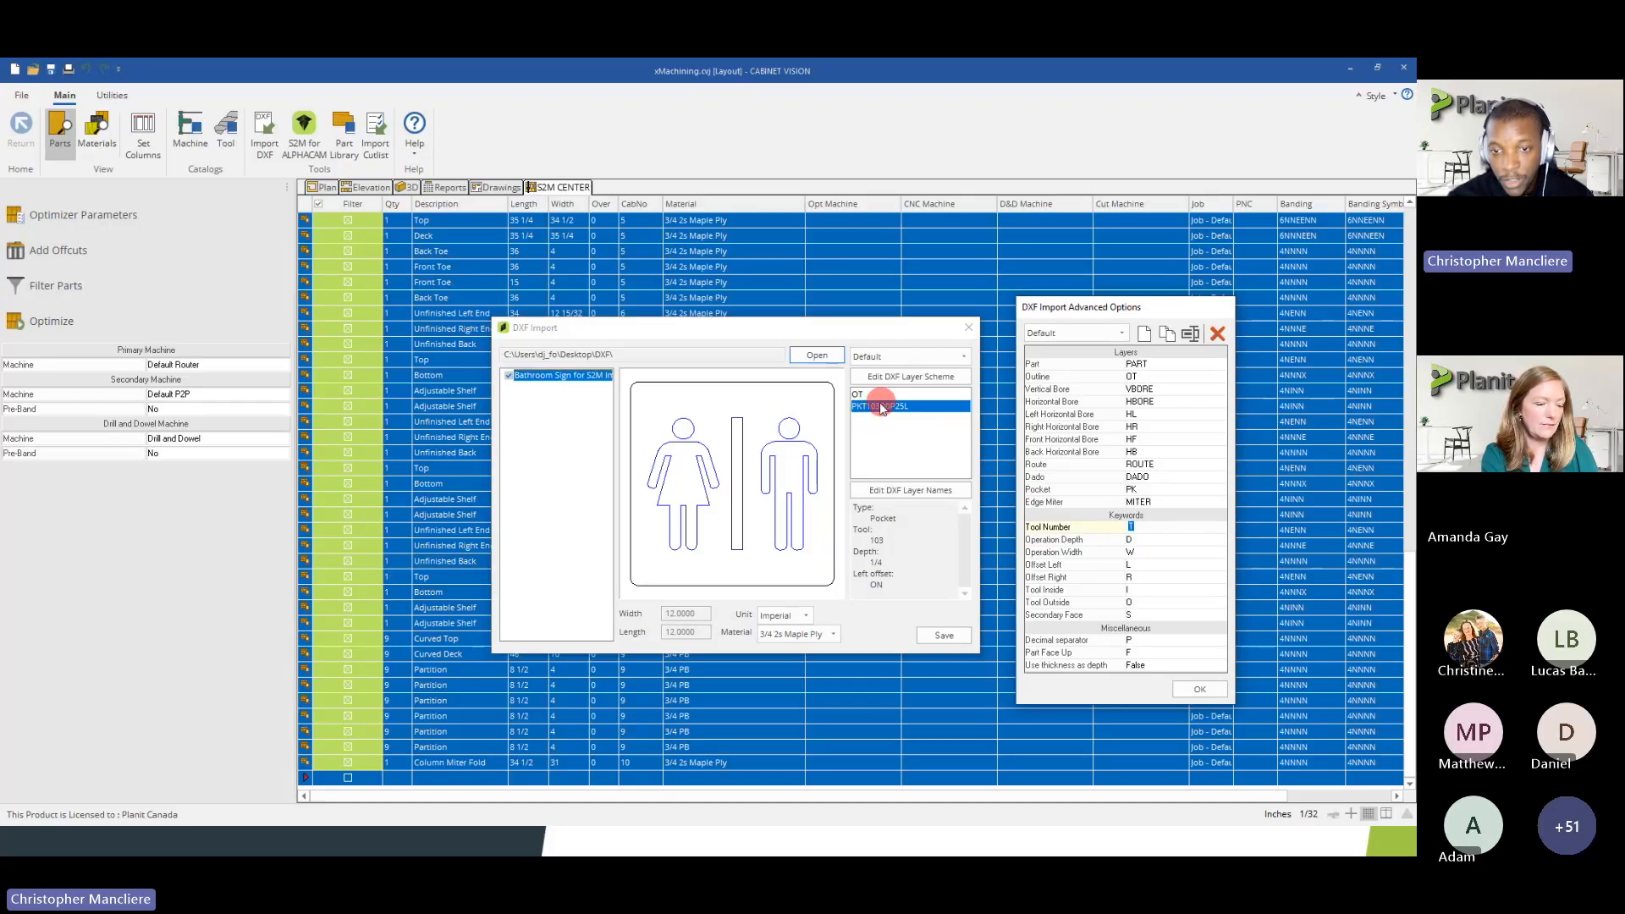
pyautogui.click(1131, 540)
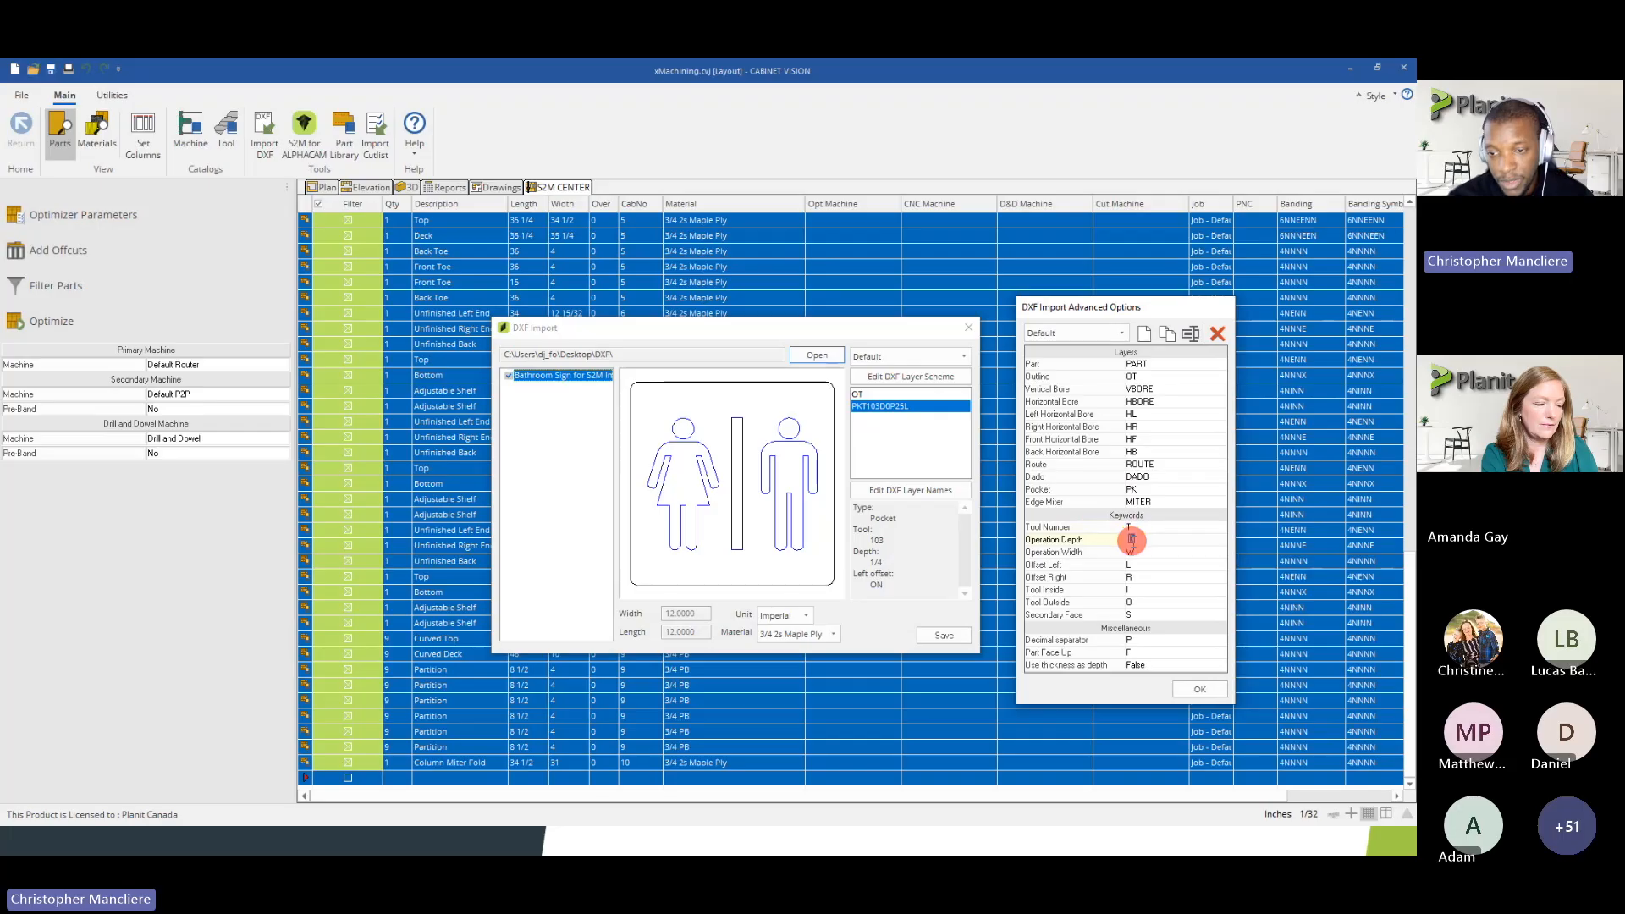
pyautogui.click(880, 407)
pyautogui.click(794, 476)
pyautogui.click(889, 413)
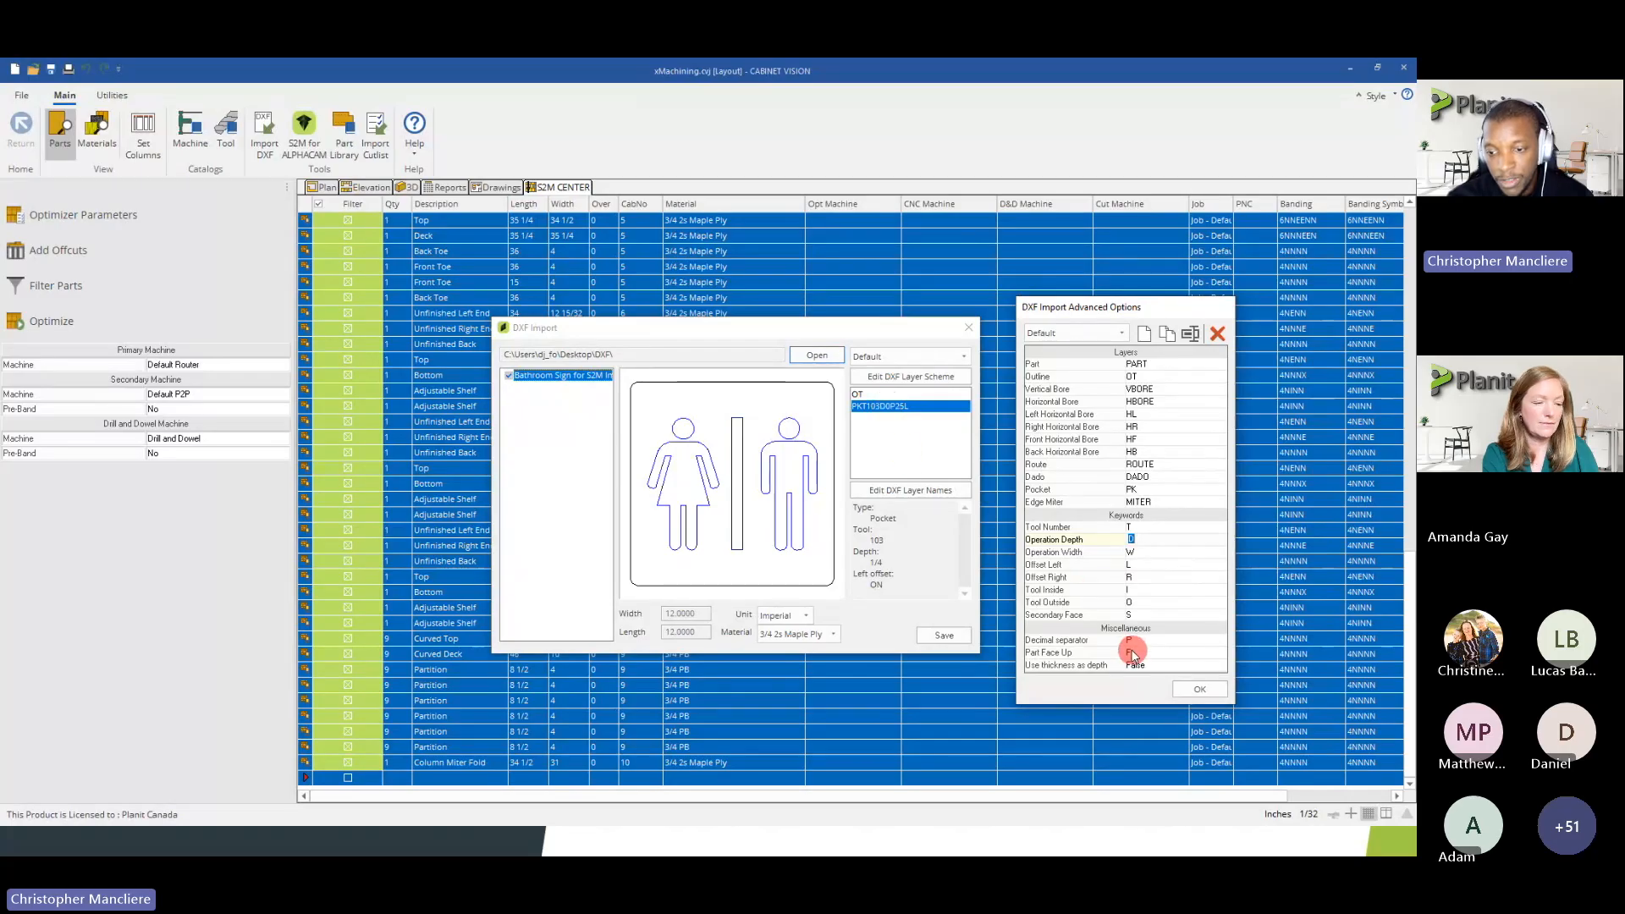
pyautogui.click(1027, 641)
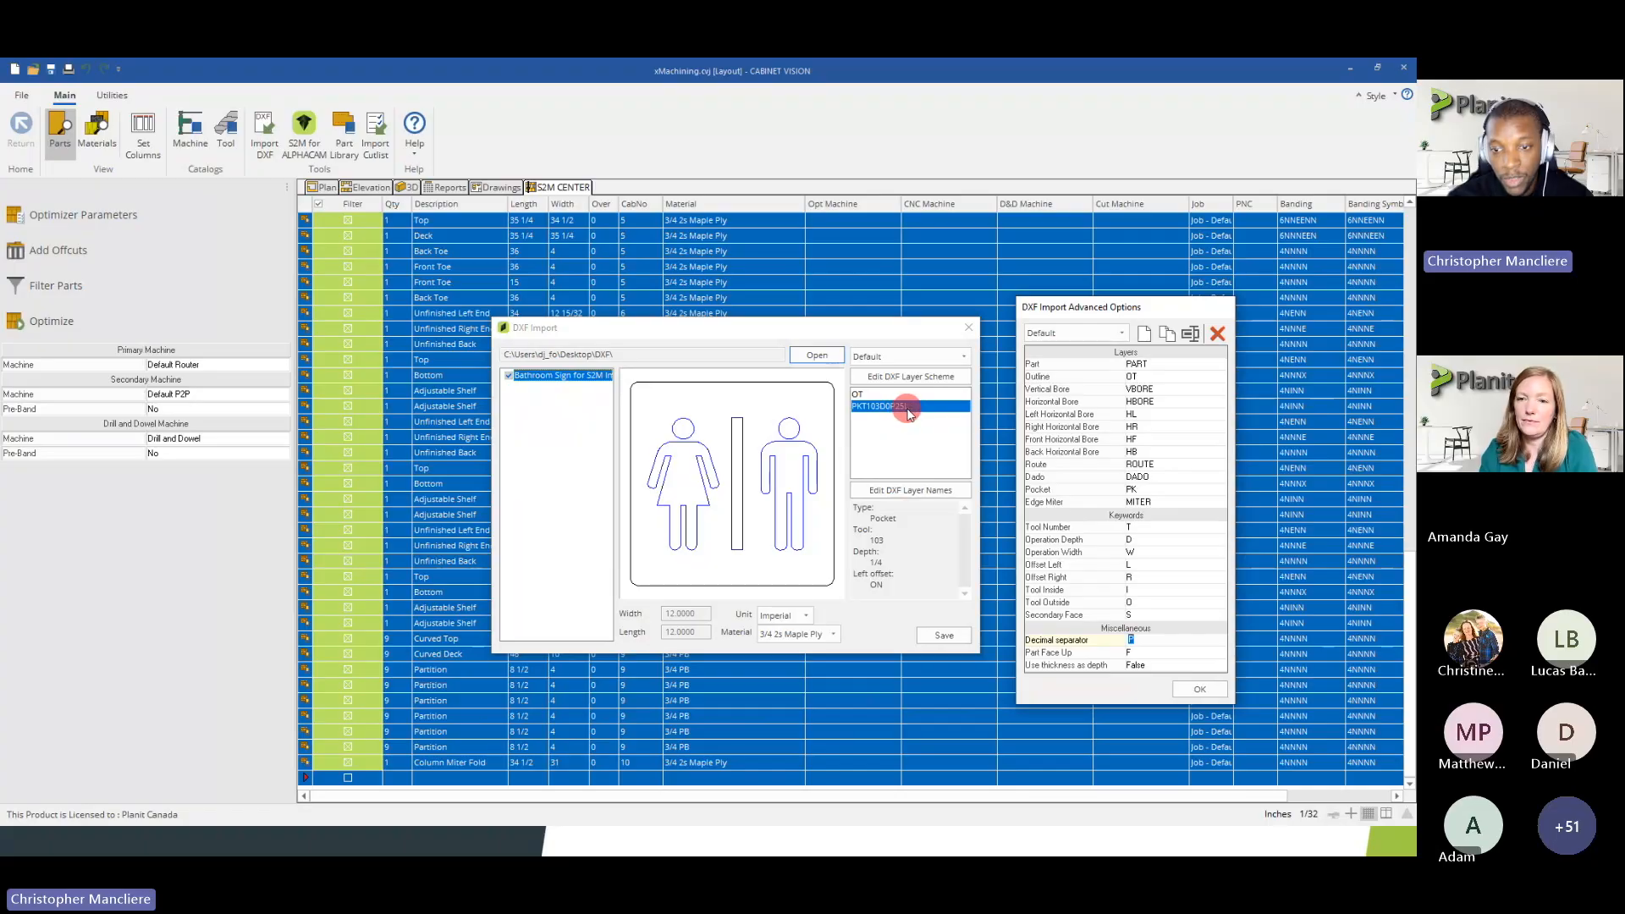
pyautogui.click(1142, 566)
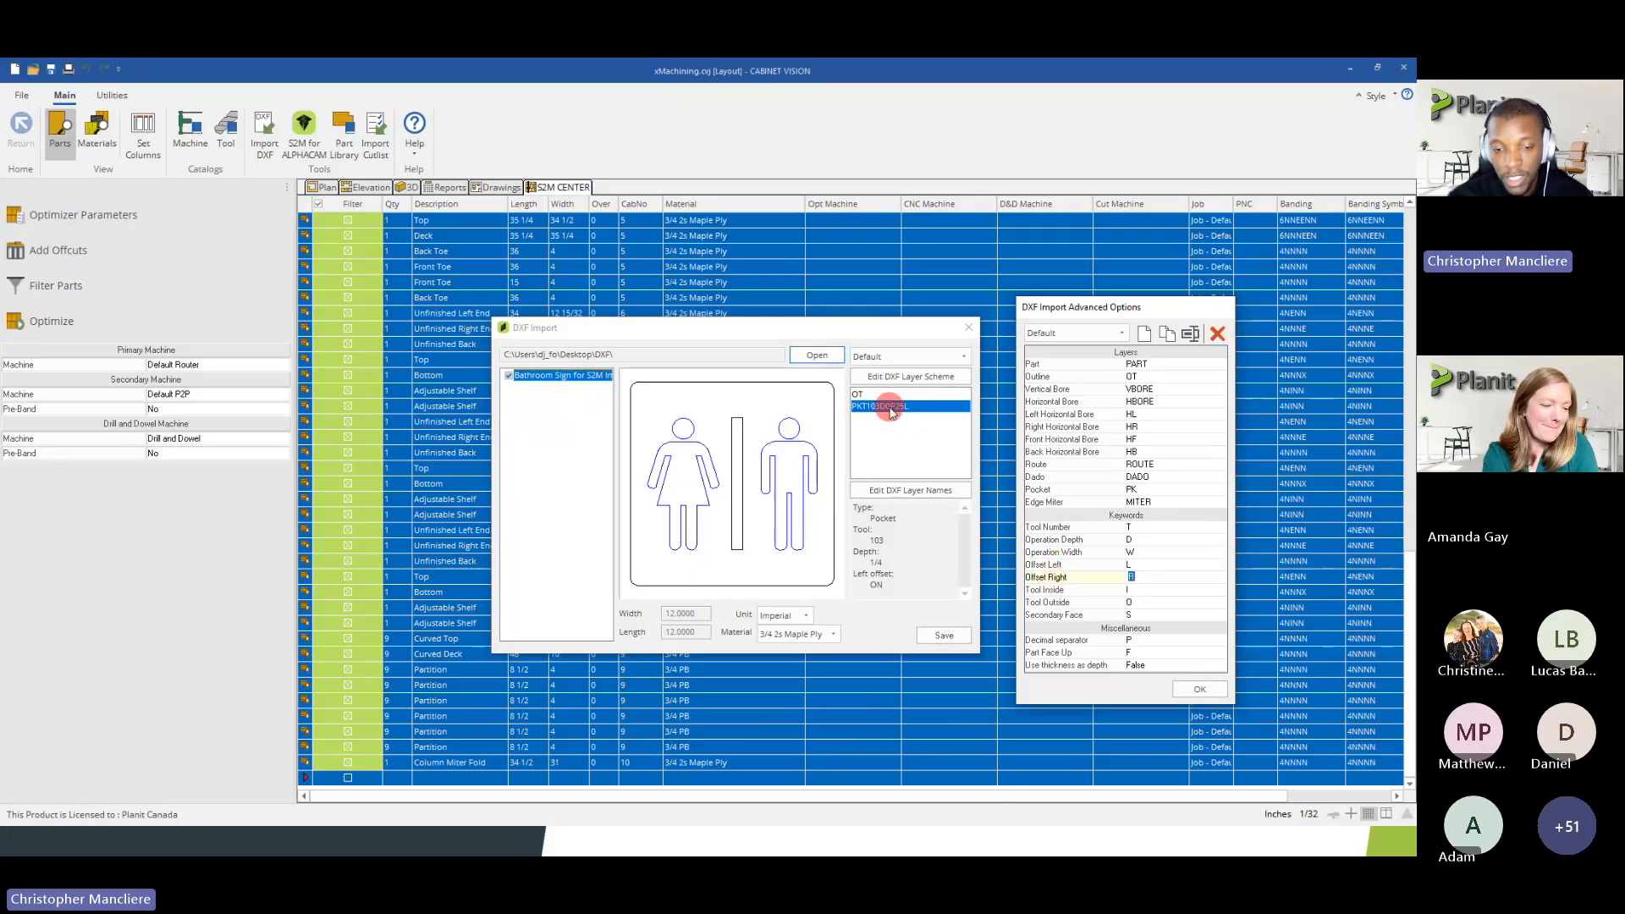
pyautogui.click(1188, 693)
# Reopen the DXF layer scheme options, check the scheme selection and close them with Default kept
pyautogui.click(914, 377)
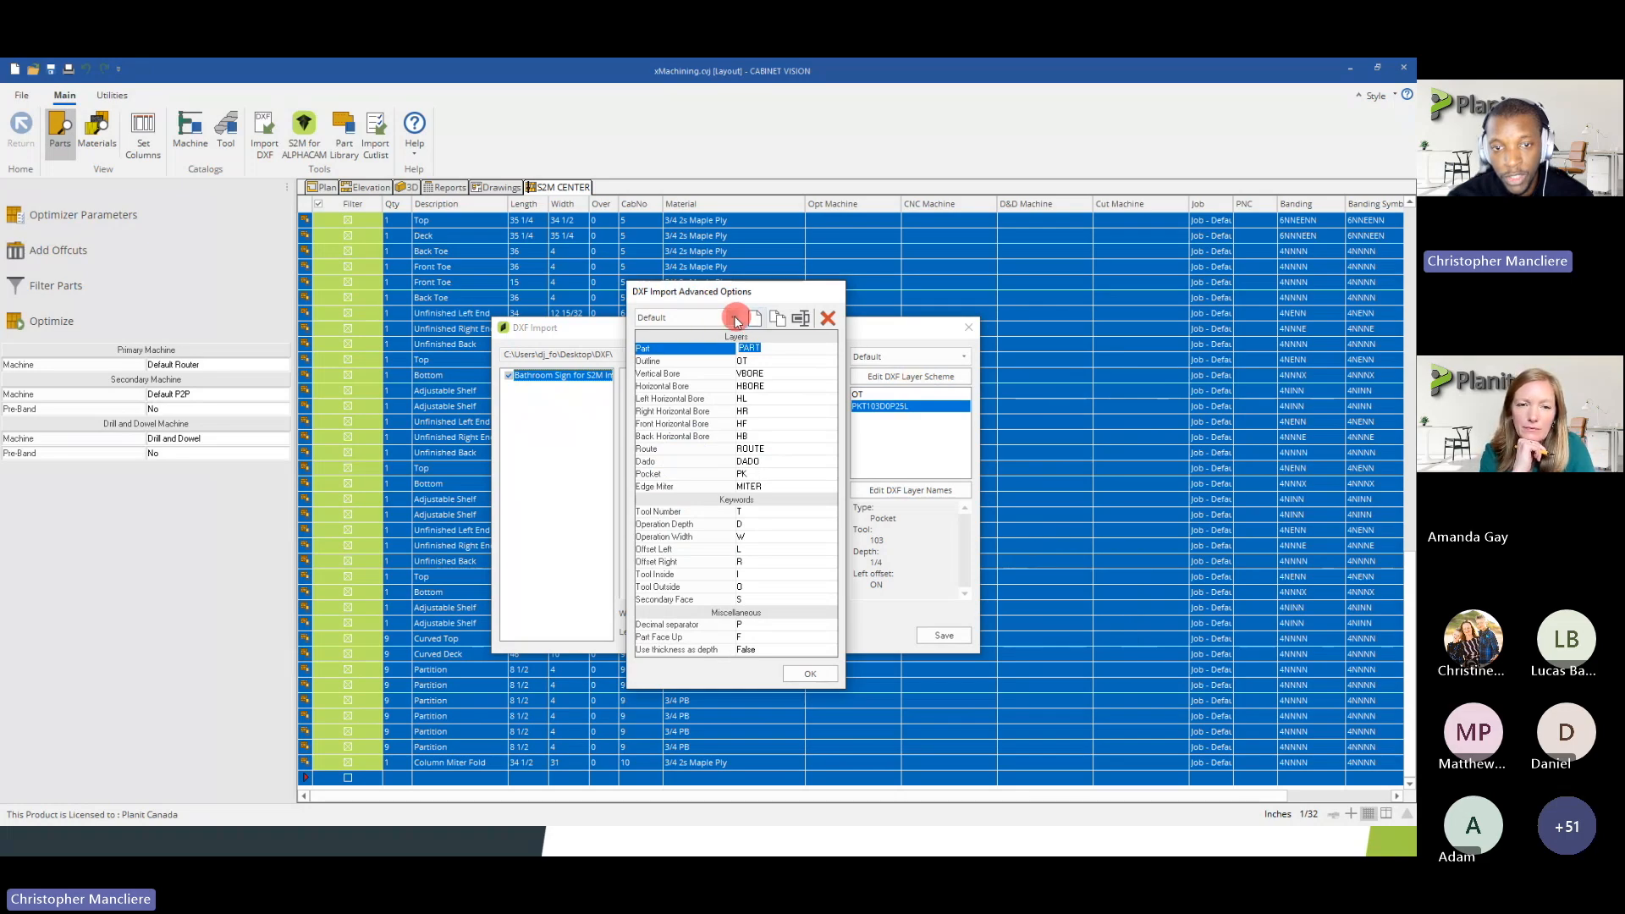
pyautogui.click(716, 319)
pyautogui.click(719, 315)
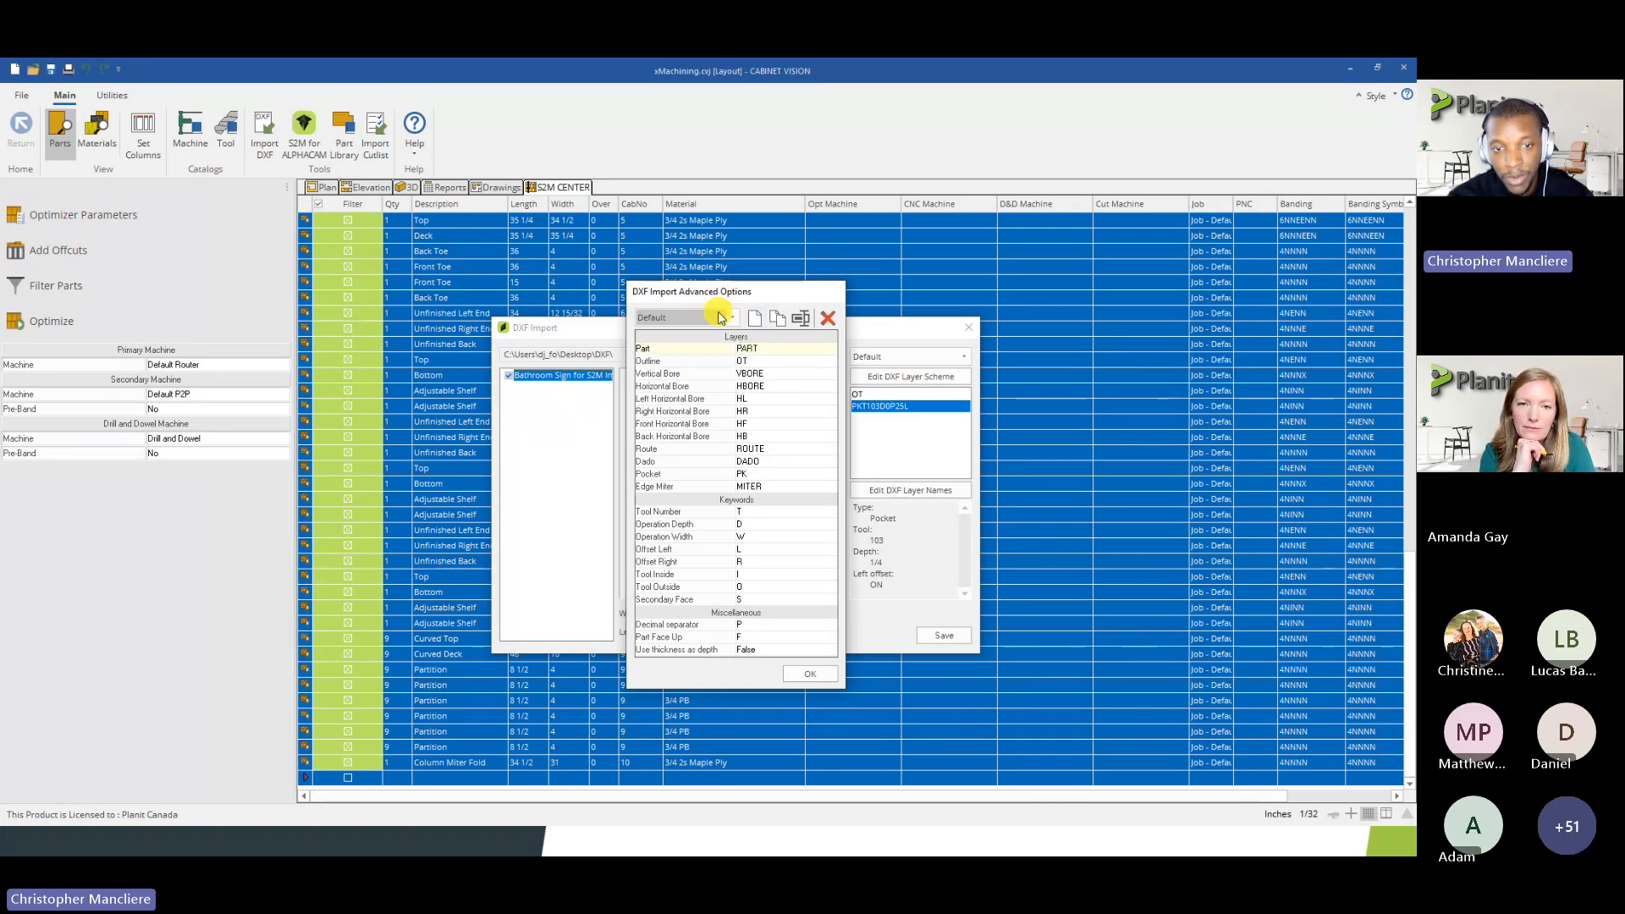
pyautogui.click(816, 675)
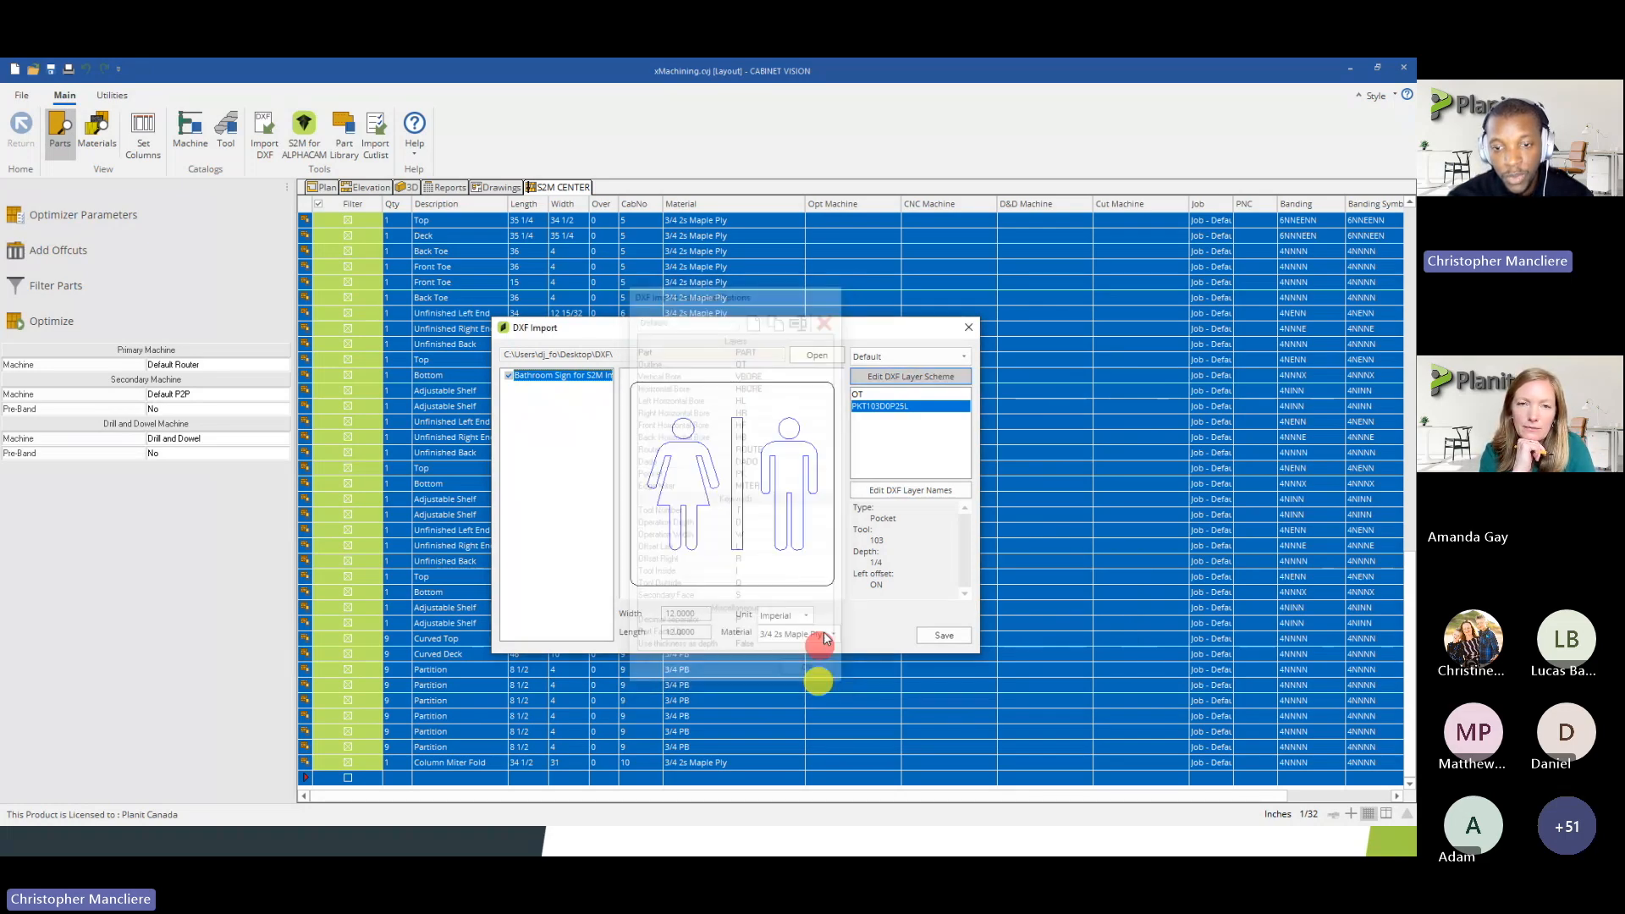
# Select the sign's pocket layer, inspect its editable name in the DXF layer names list and cancel without changes
pyautogui.click(864, 412)
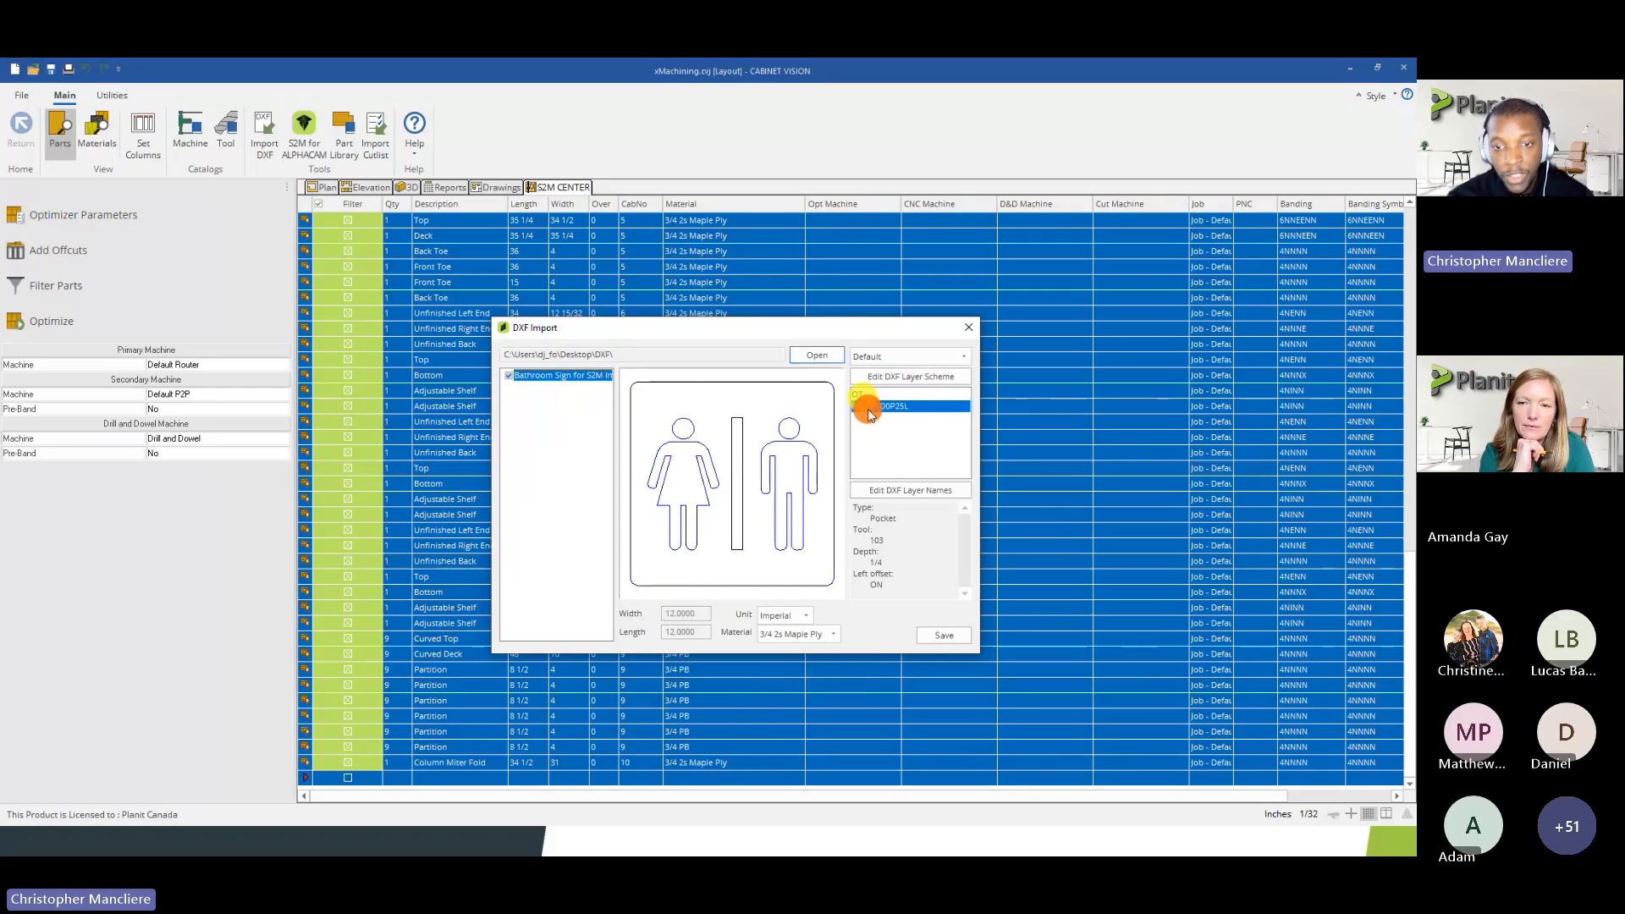
pyautogui.click(874, 495)
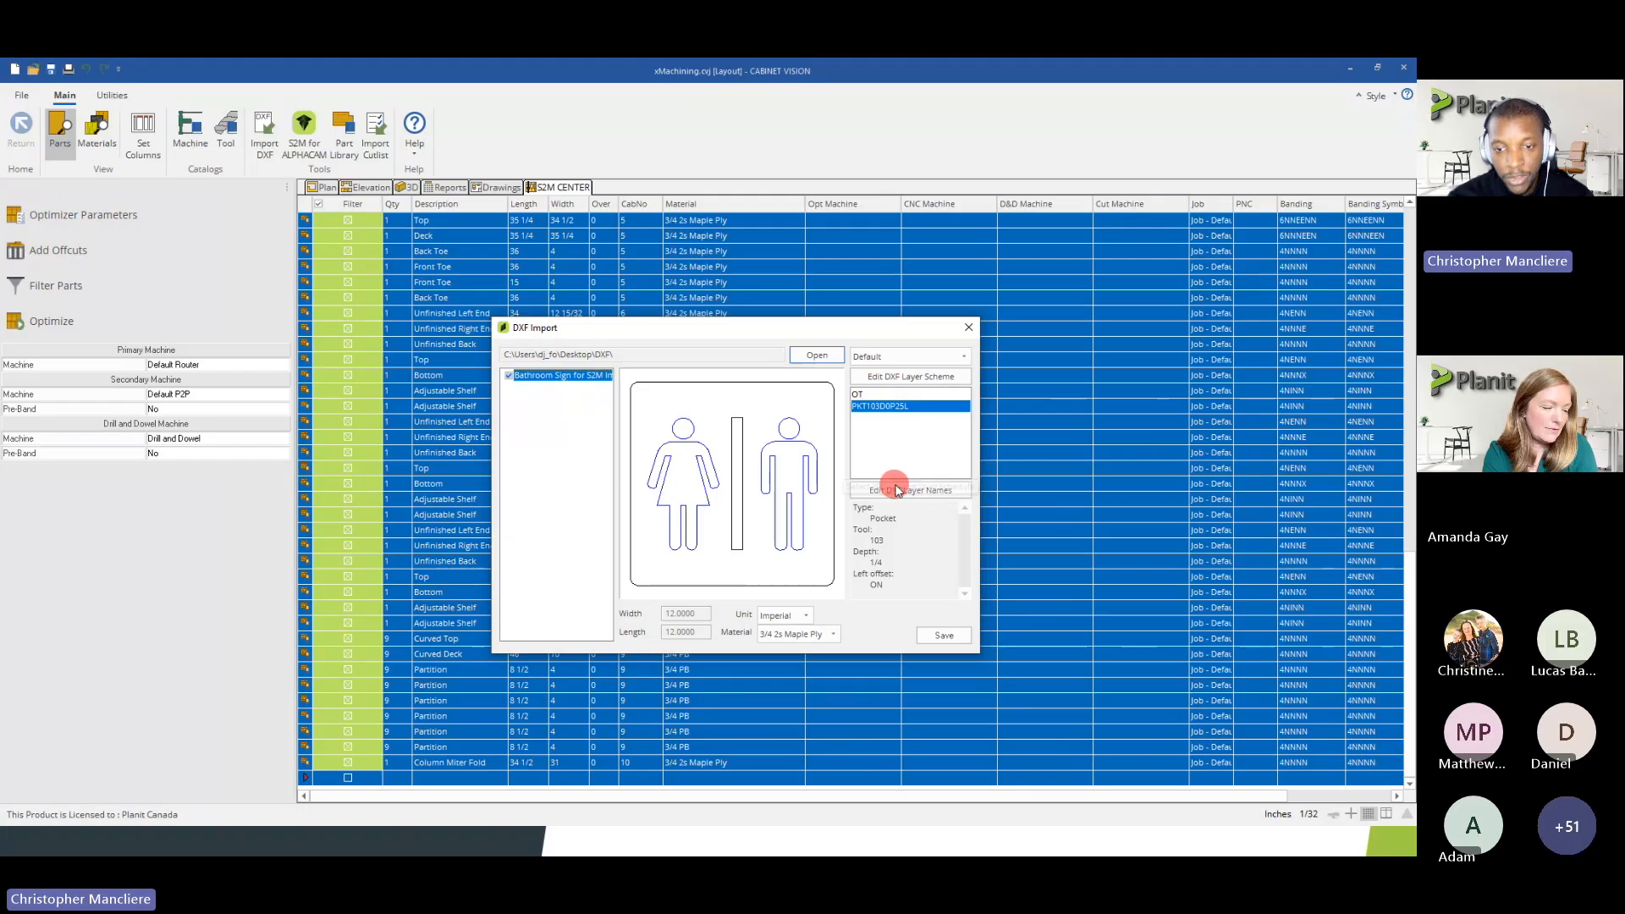
pyautogui.click(898, 490)
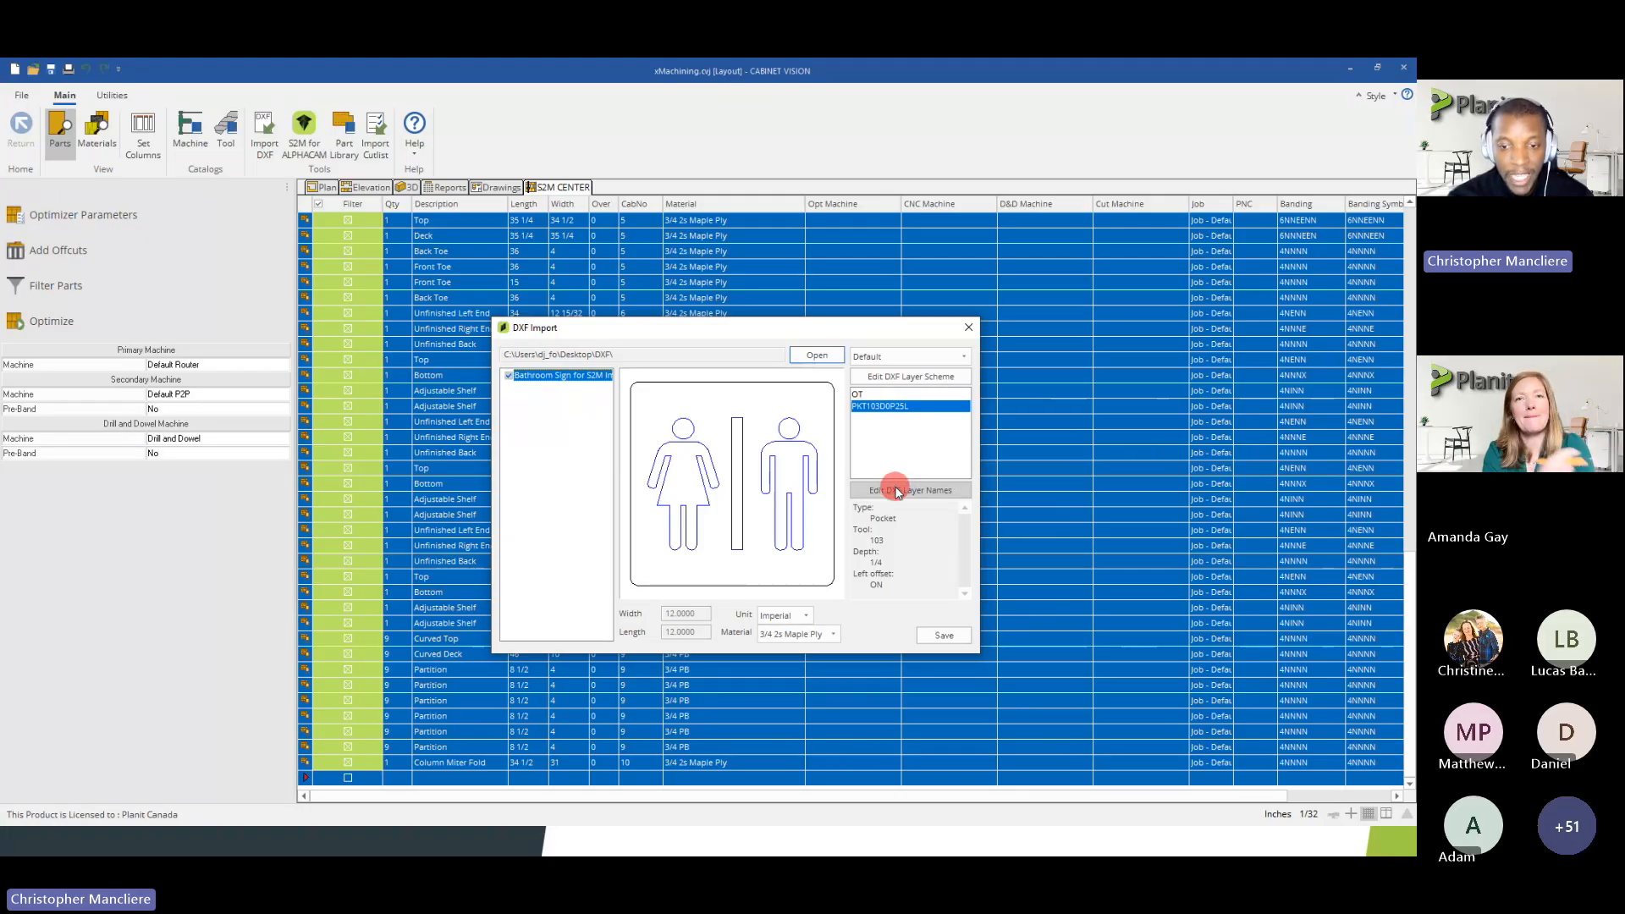
pyautogui.click(763, 428)
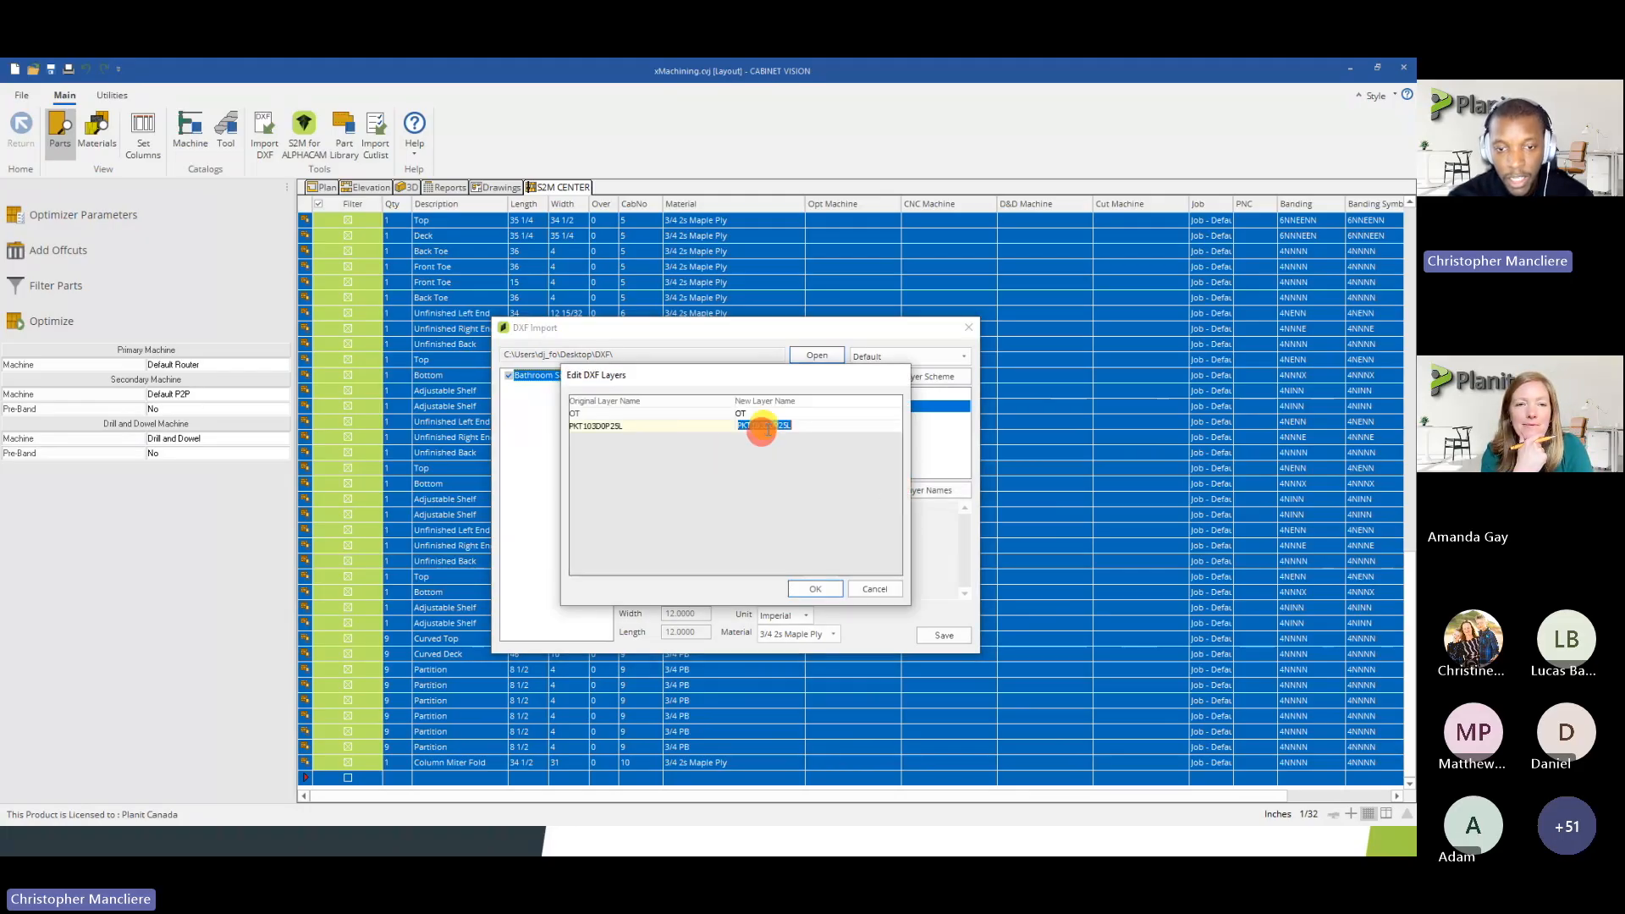
pyautogui.click(792, 426)
pyautogui.click(864, 590)
# Set the Pocket code to PKT in the Default DXF layer scheme and accept the options
pyautogui.click(898, 376)
pyautogui.click(745, 474)
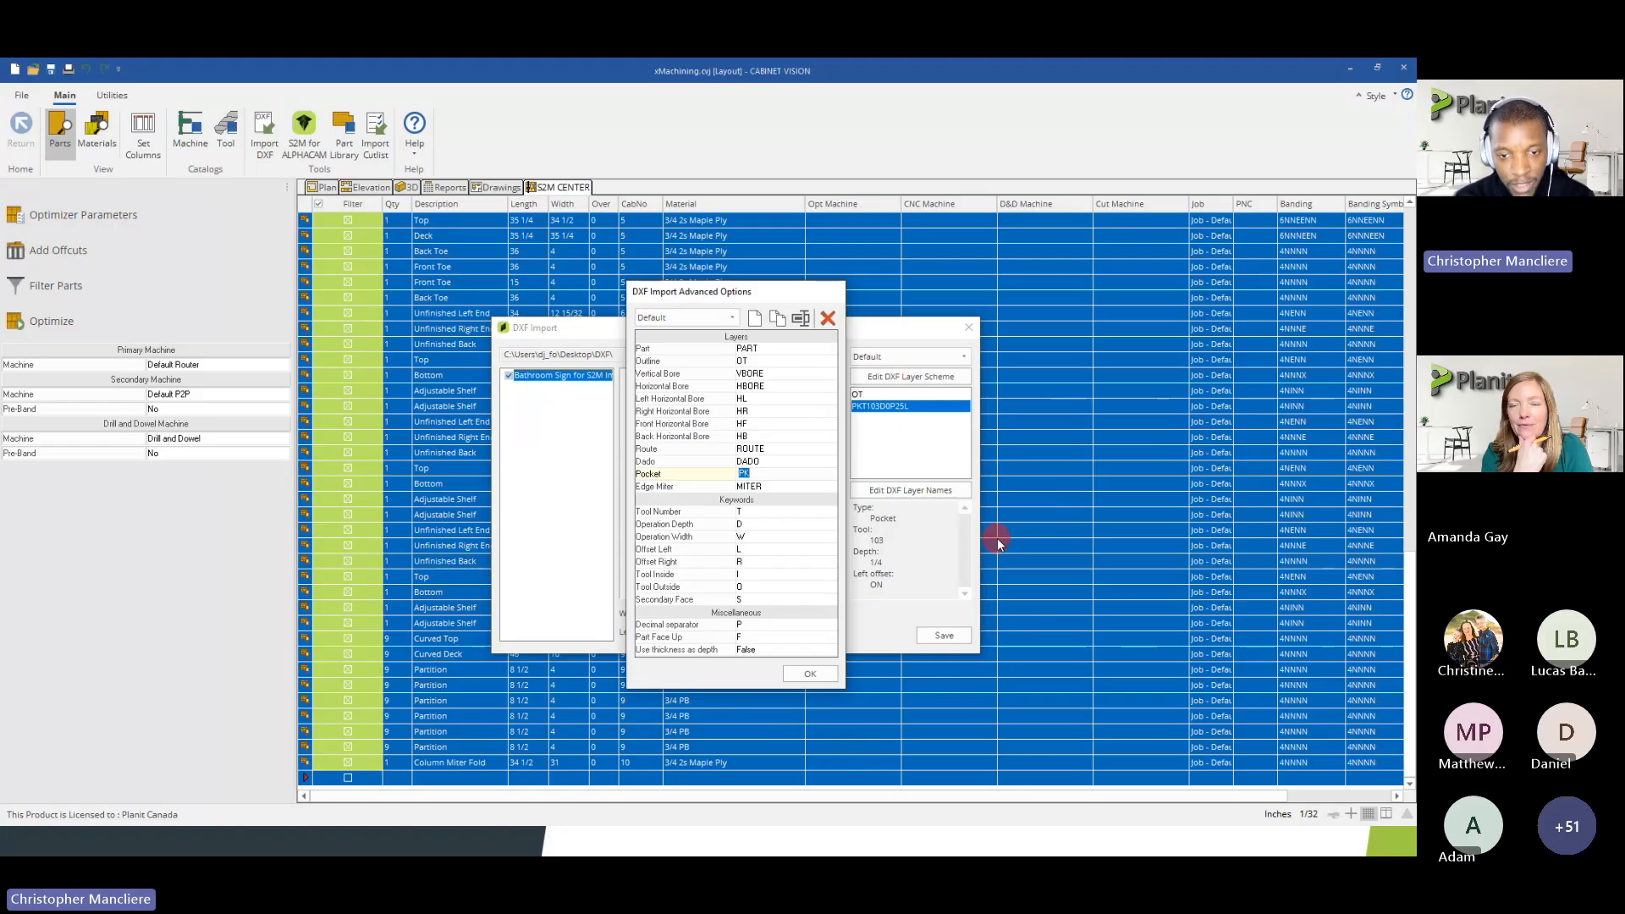
pyautogui.press('Right')
pyautogui.press('Up')
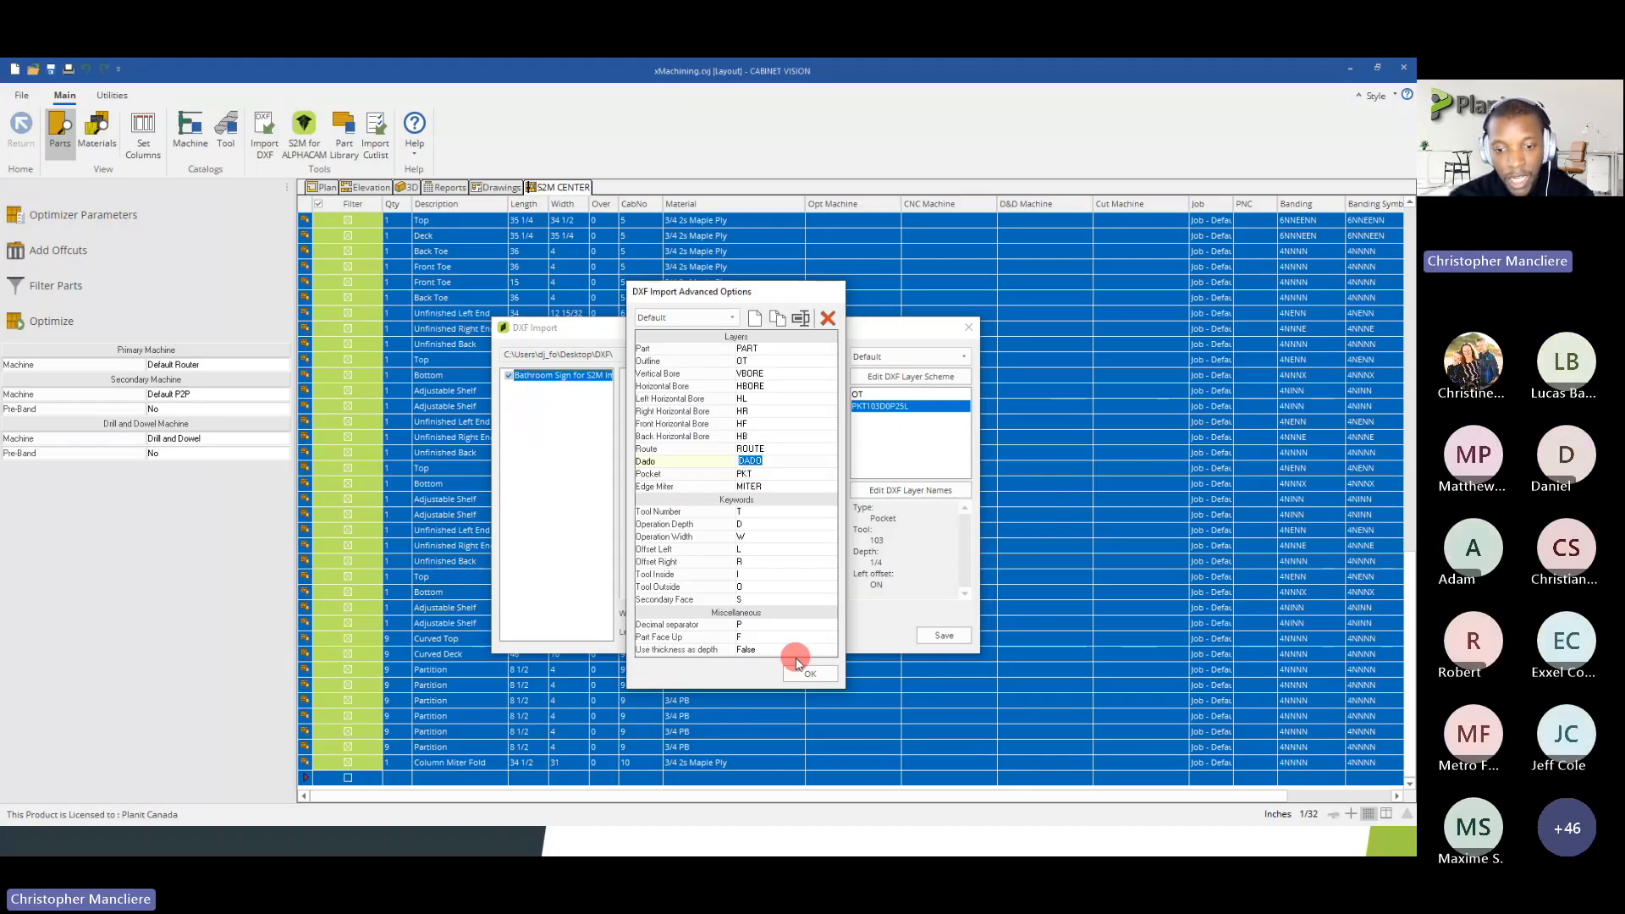
pyautogui.click(800, 670)
# Rename the sign's pocket layer to PK103D0P25L and check how the OT and pocket layers match the scheme
pyautogui.click(878, 410)
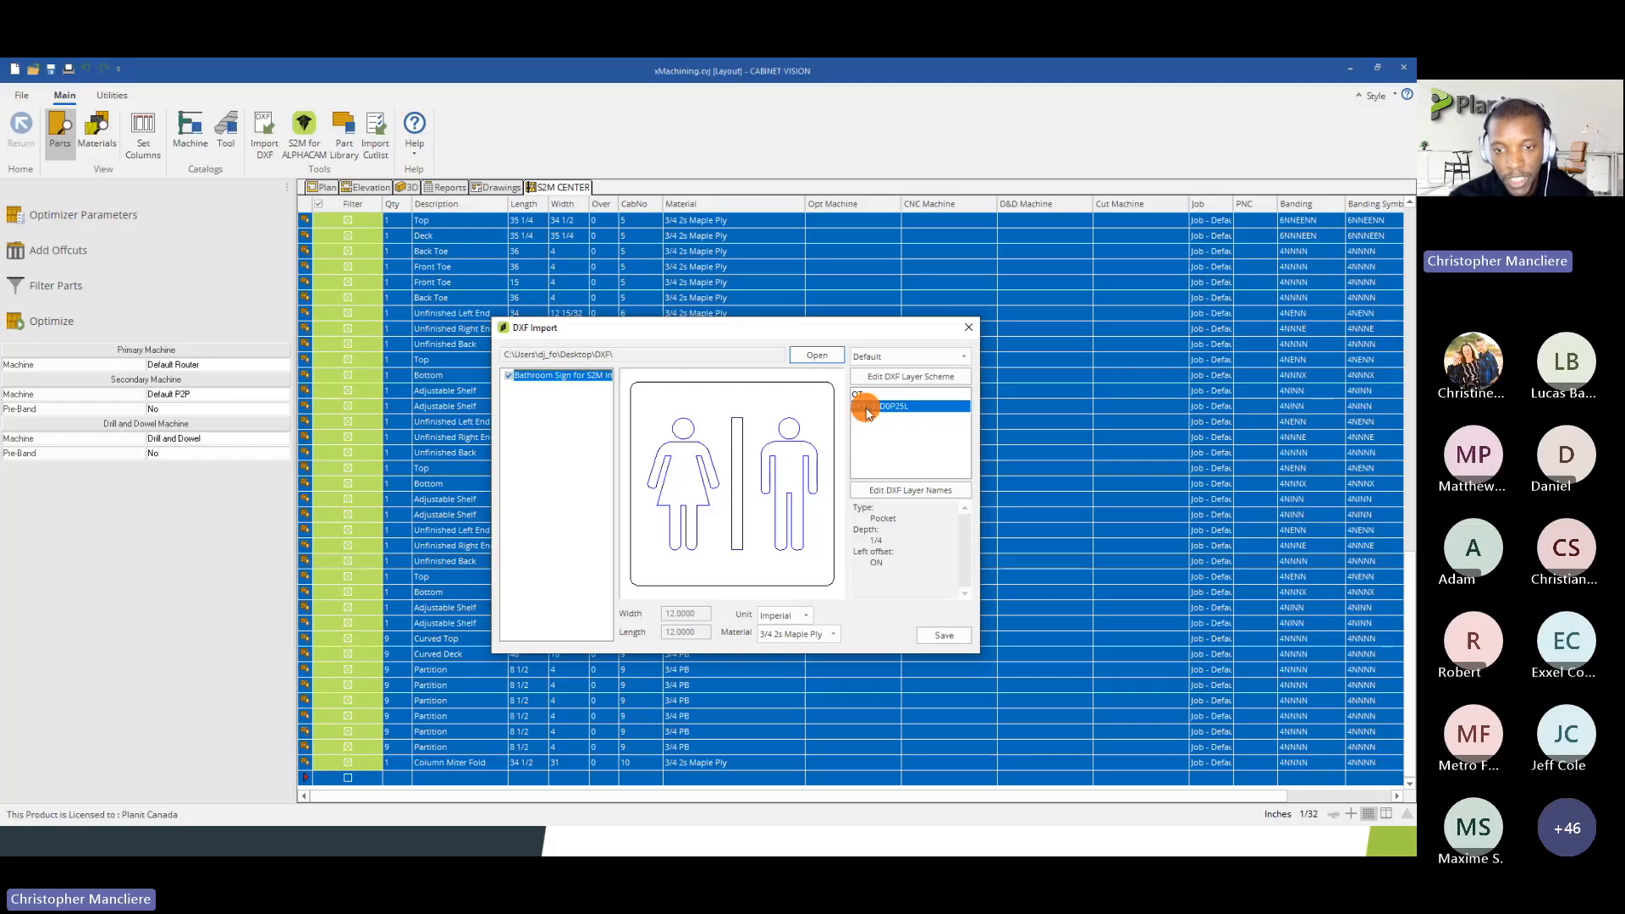
pyautogui.click(885, 491)
pyautogui.click(610, 428)
pyautogui.click(739, 428)
pyautogui.click(742, 427)
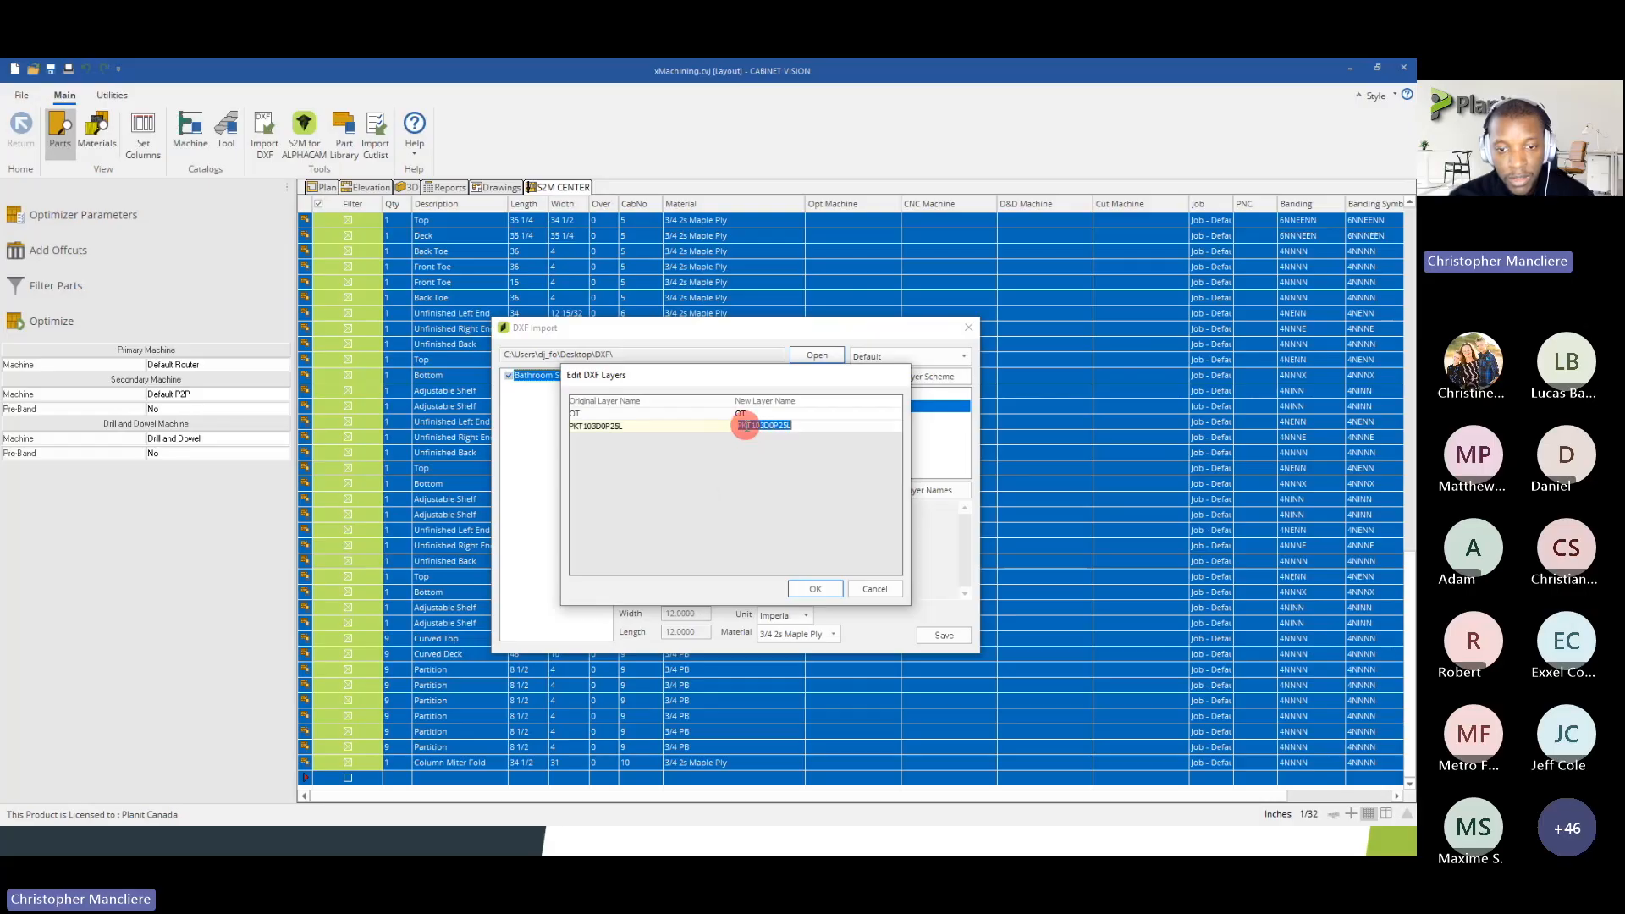
pyautogui.press('BackSpace')
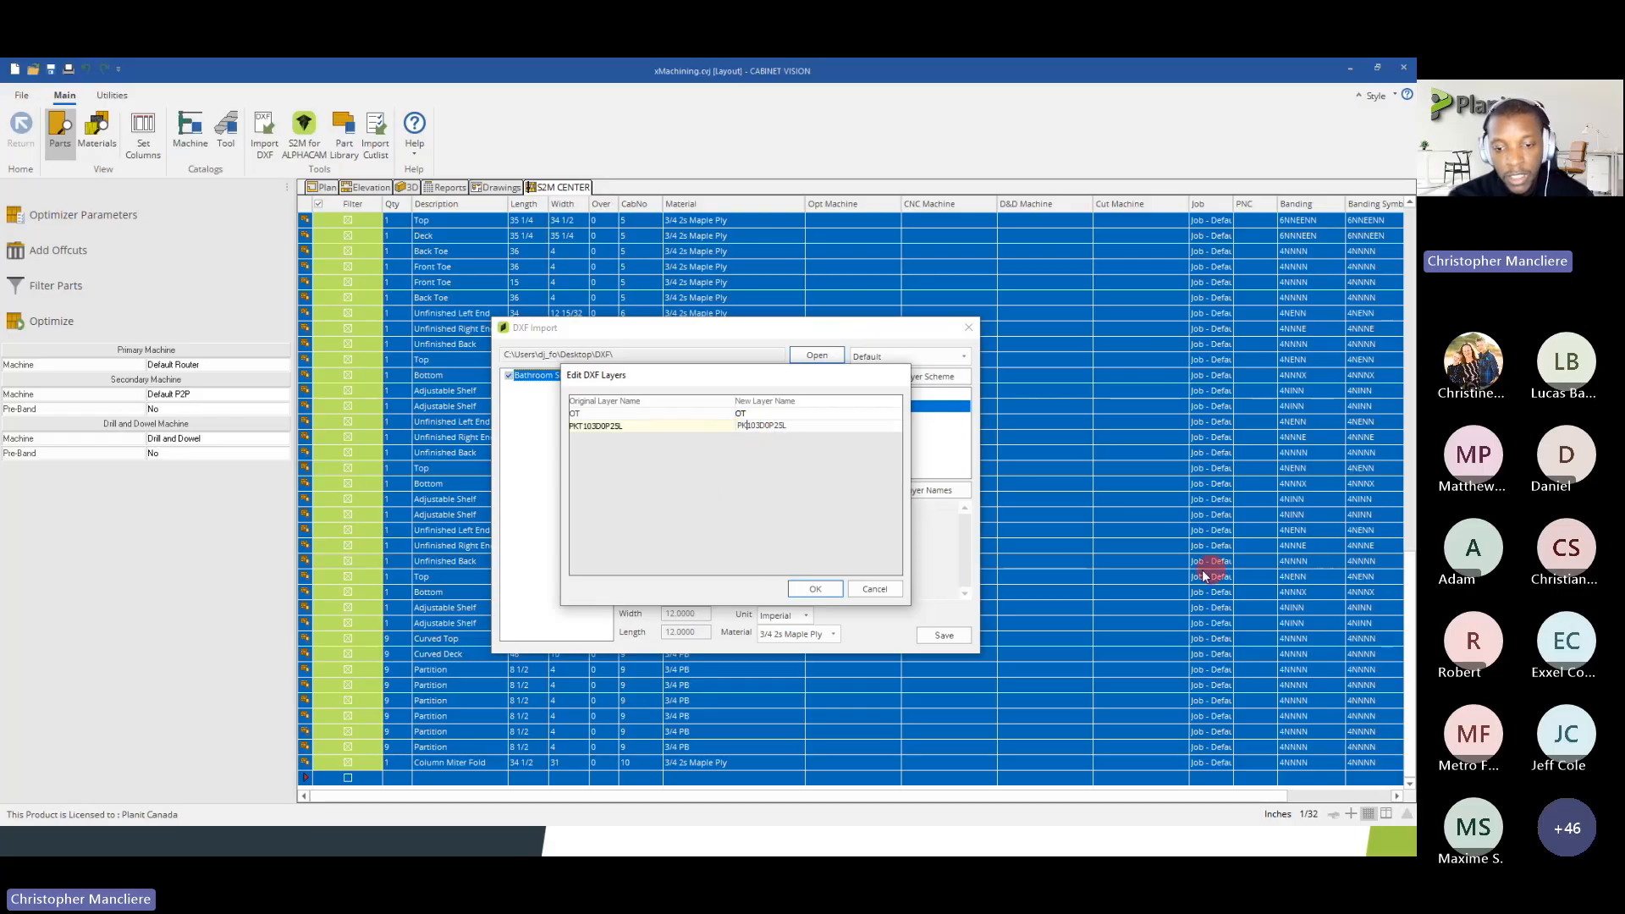
pyautogui.click(816, 590)
pyautogui.click(884, 395)
pyautogui.click(887, 406)
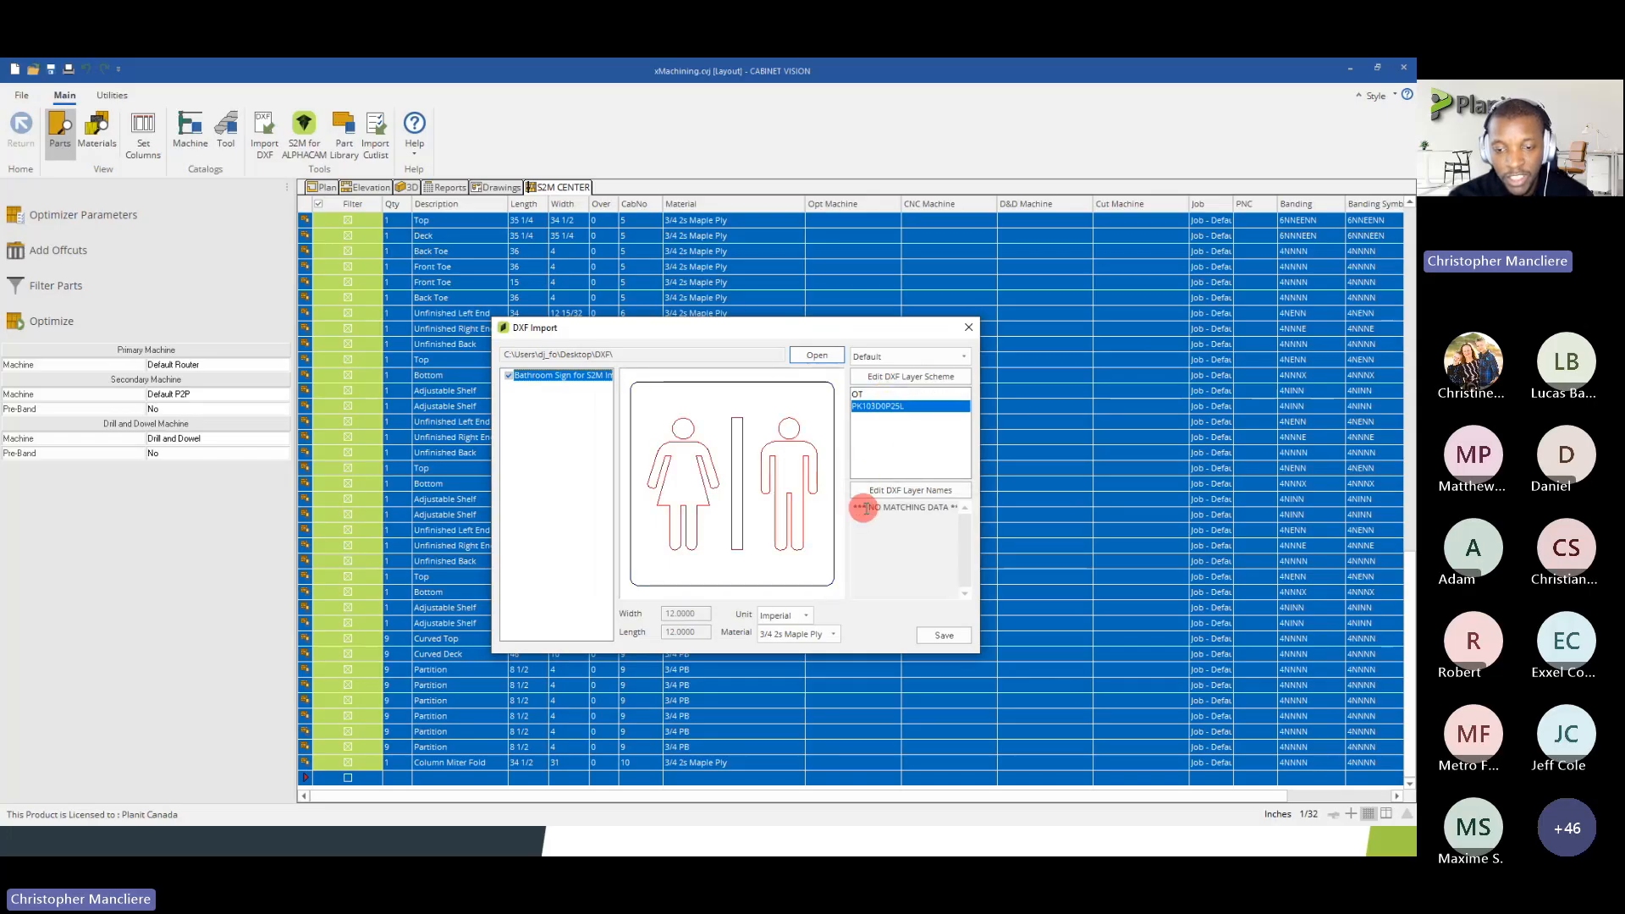
# Set the Pocket code to PK in the Default DXF layer scheme and accept the options
pyautogui.click(906, 376)
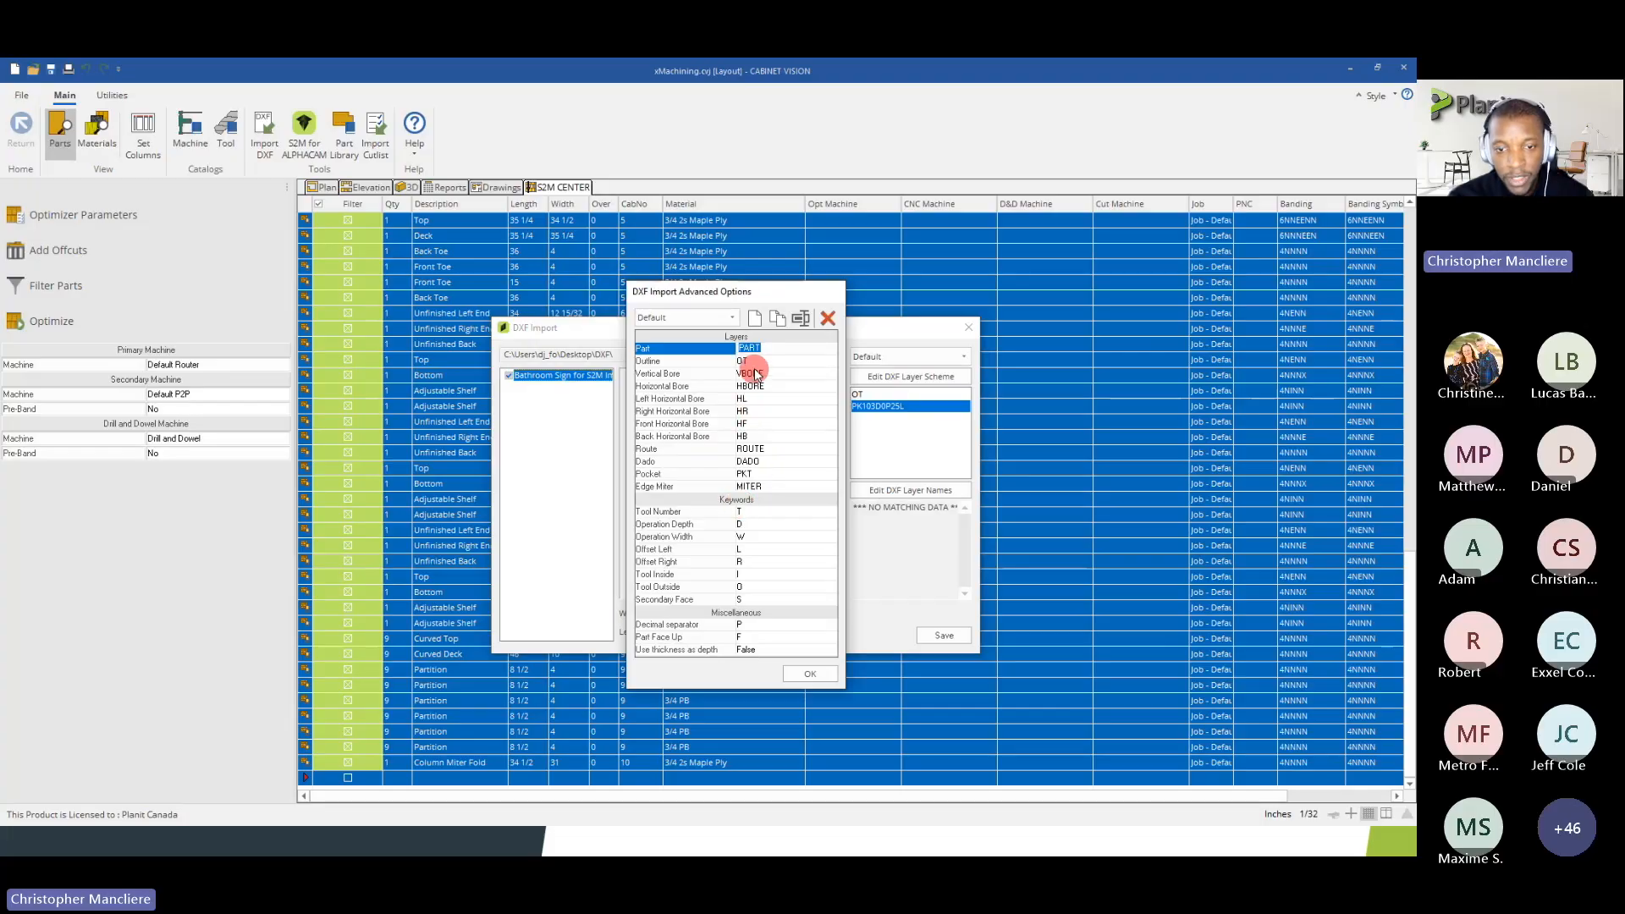
pyautogui.click(745, 474)
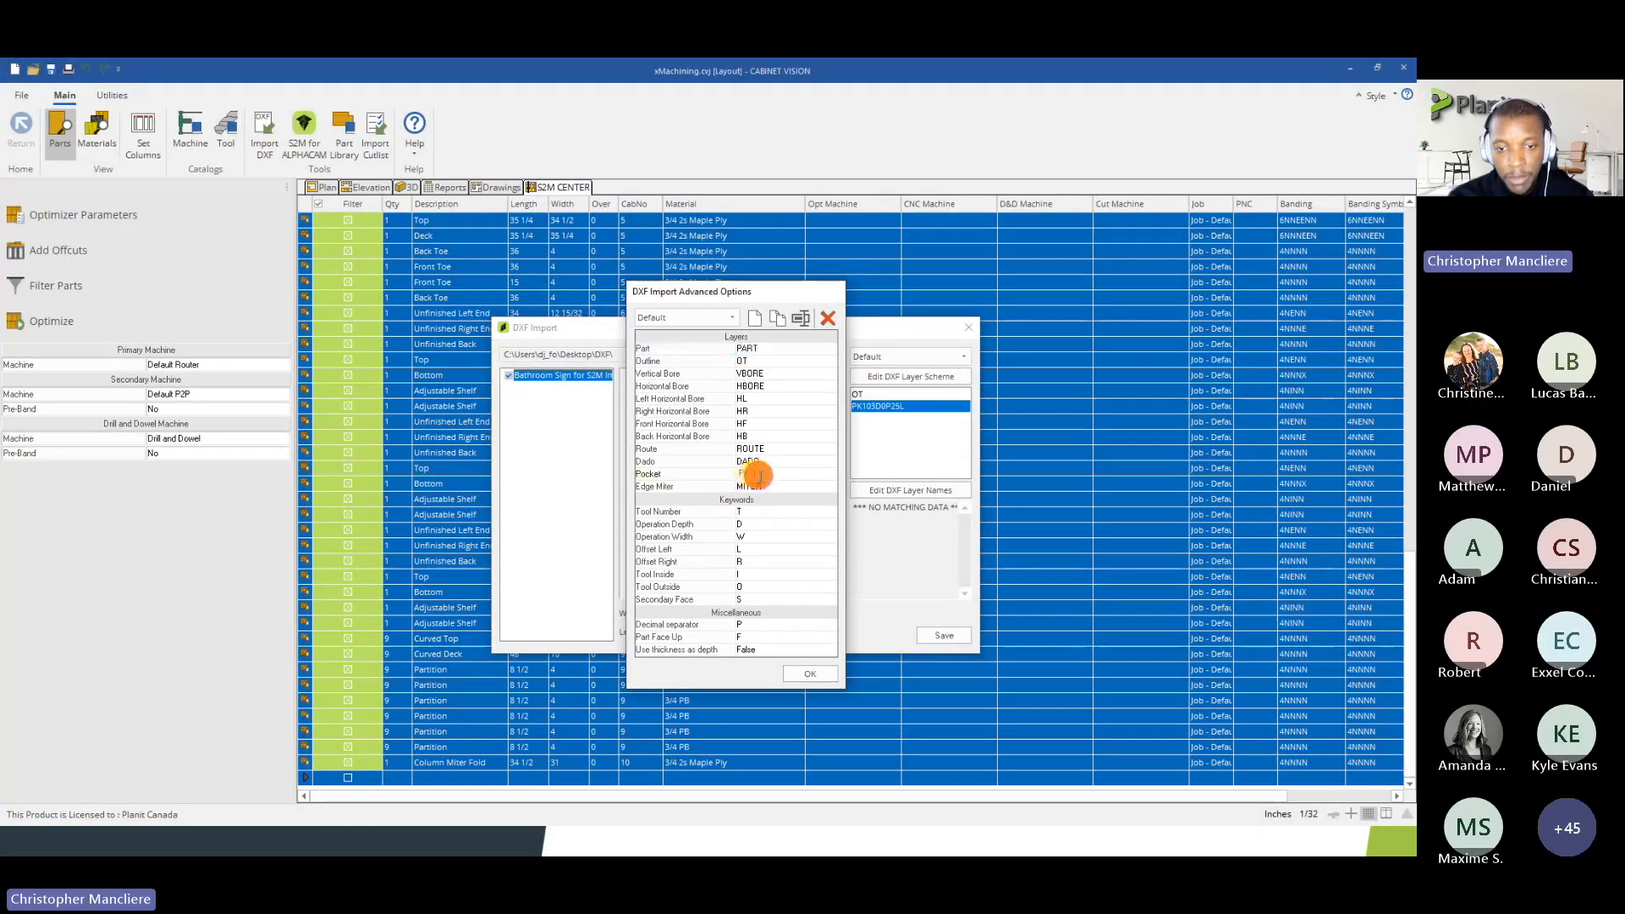
pyautogui.click(806, 672)
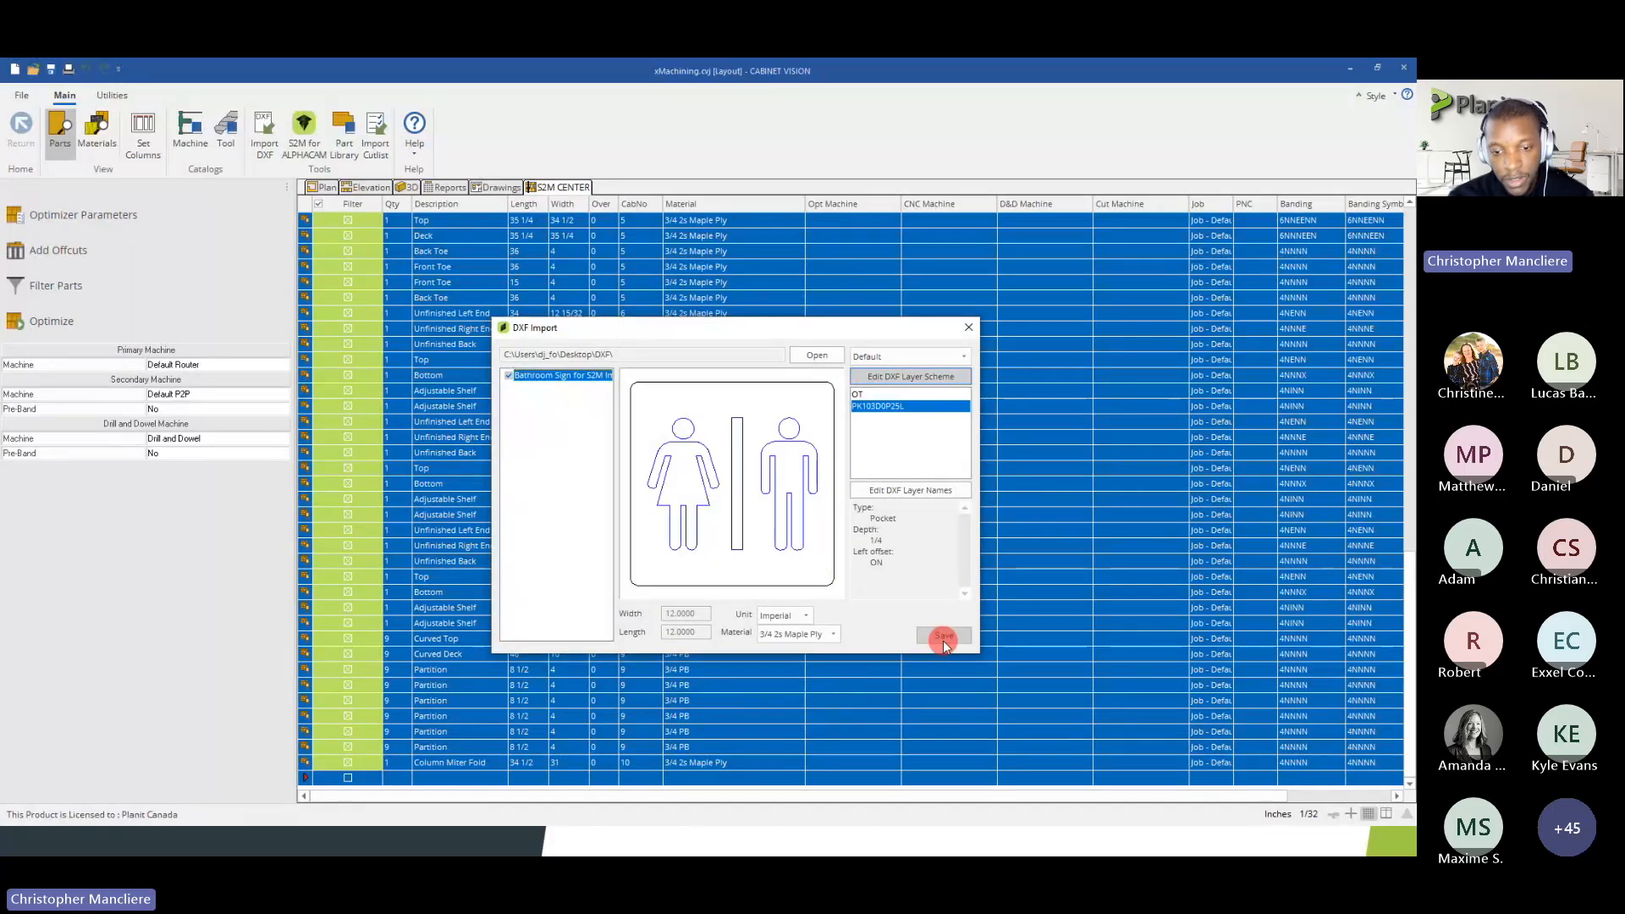
# Keep Imperial units and 3/4 2s Maple Ply as the sign's material, and save the DXF import to the parts list
pyautogui.click(792, 618)
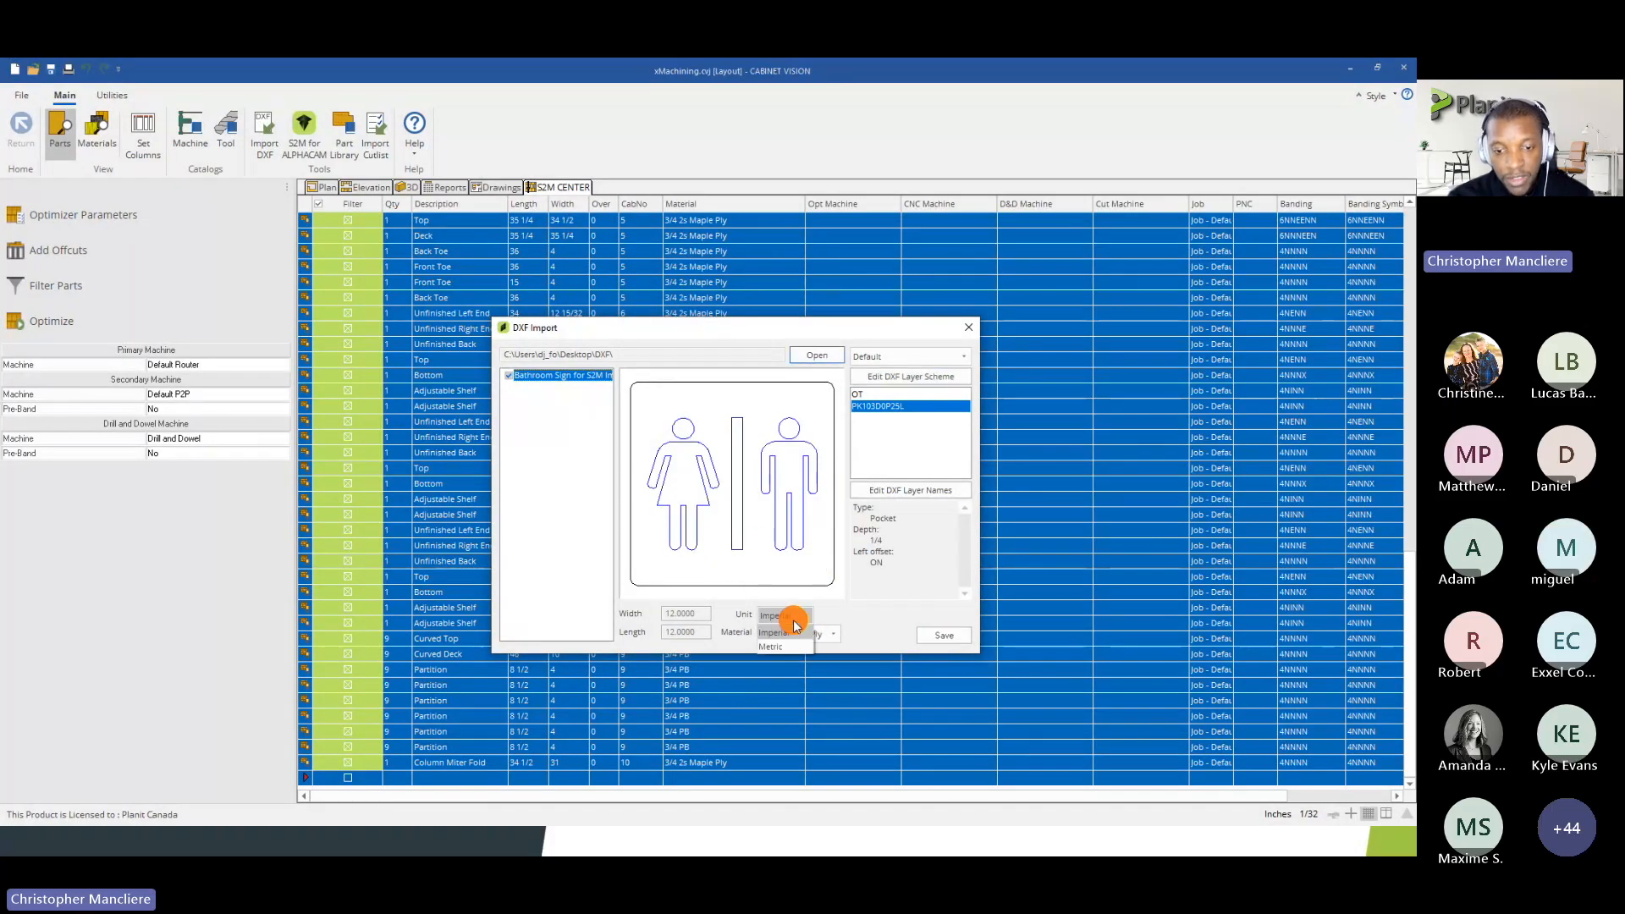
pyautogui.click(794, 632)
pyautogui.click(795, 635)
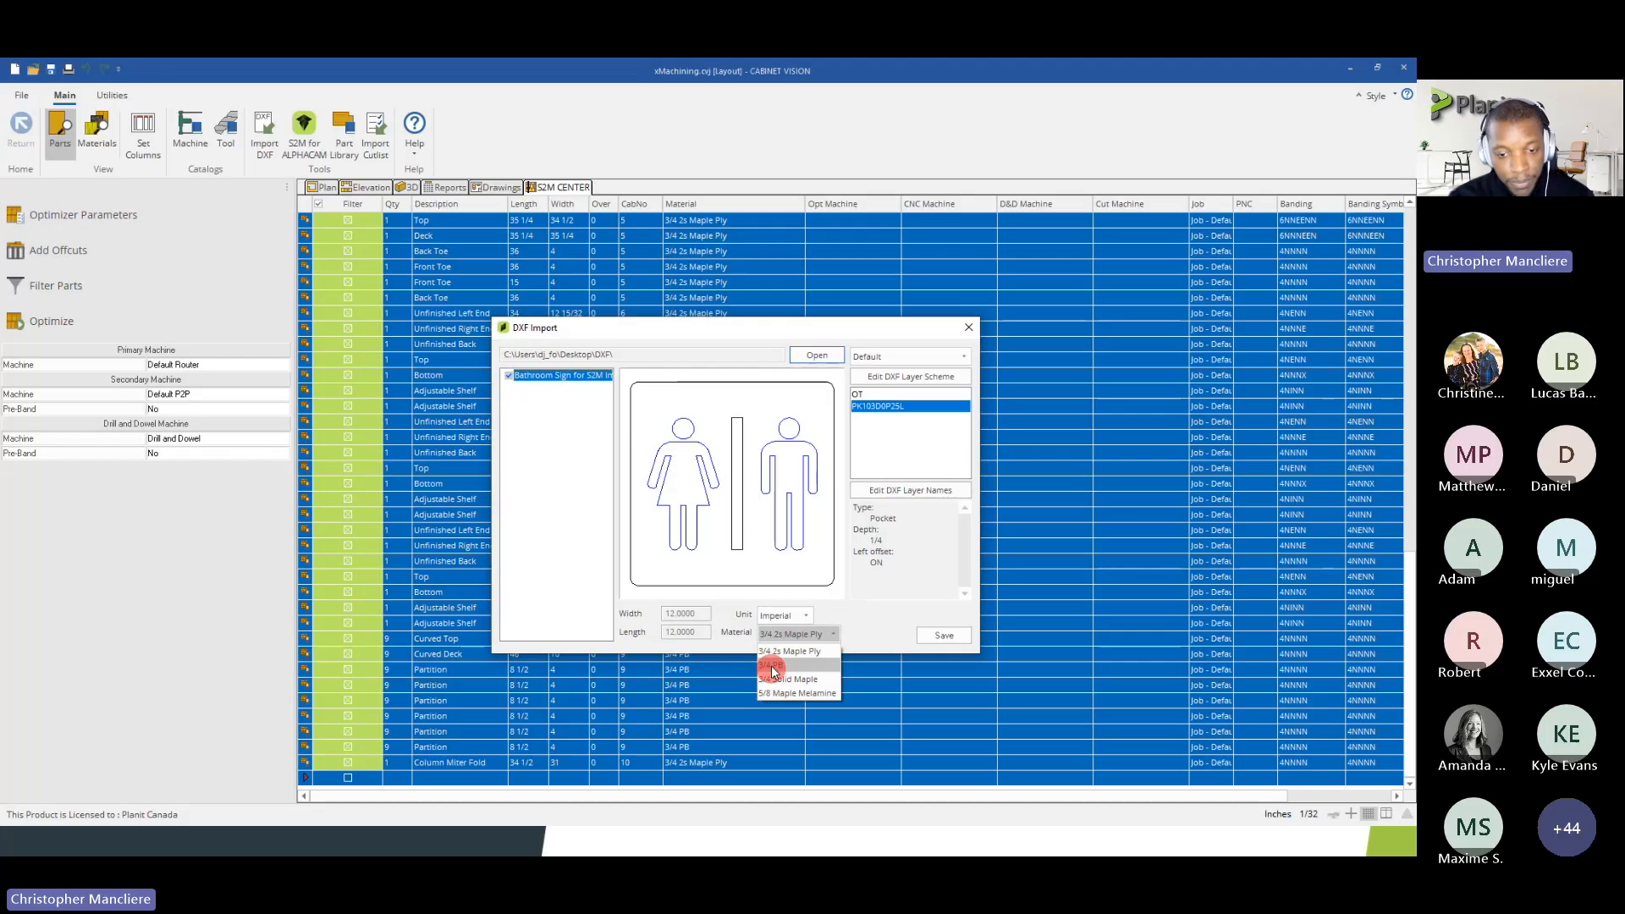
pyautogui.click(774, 652)
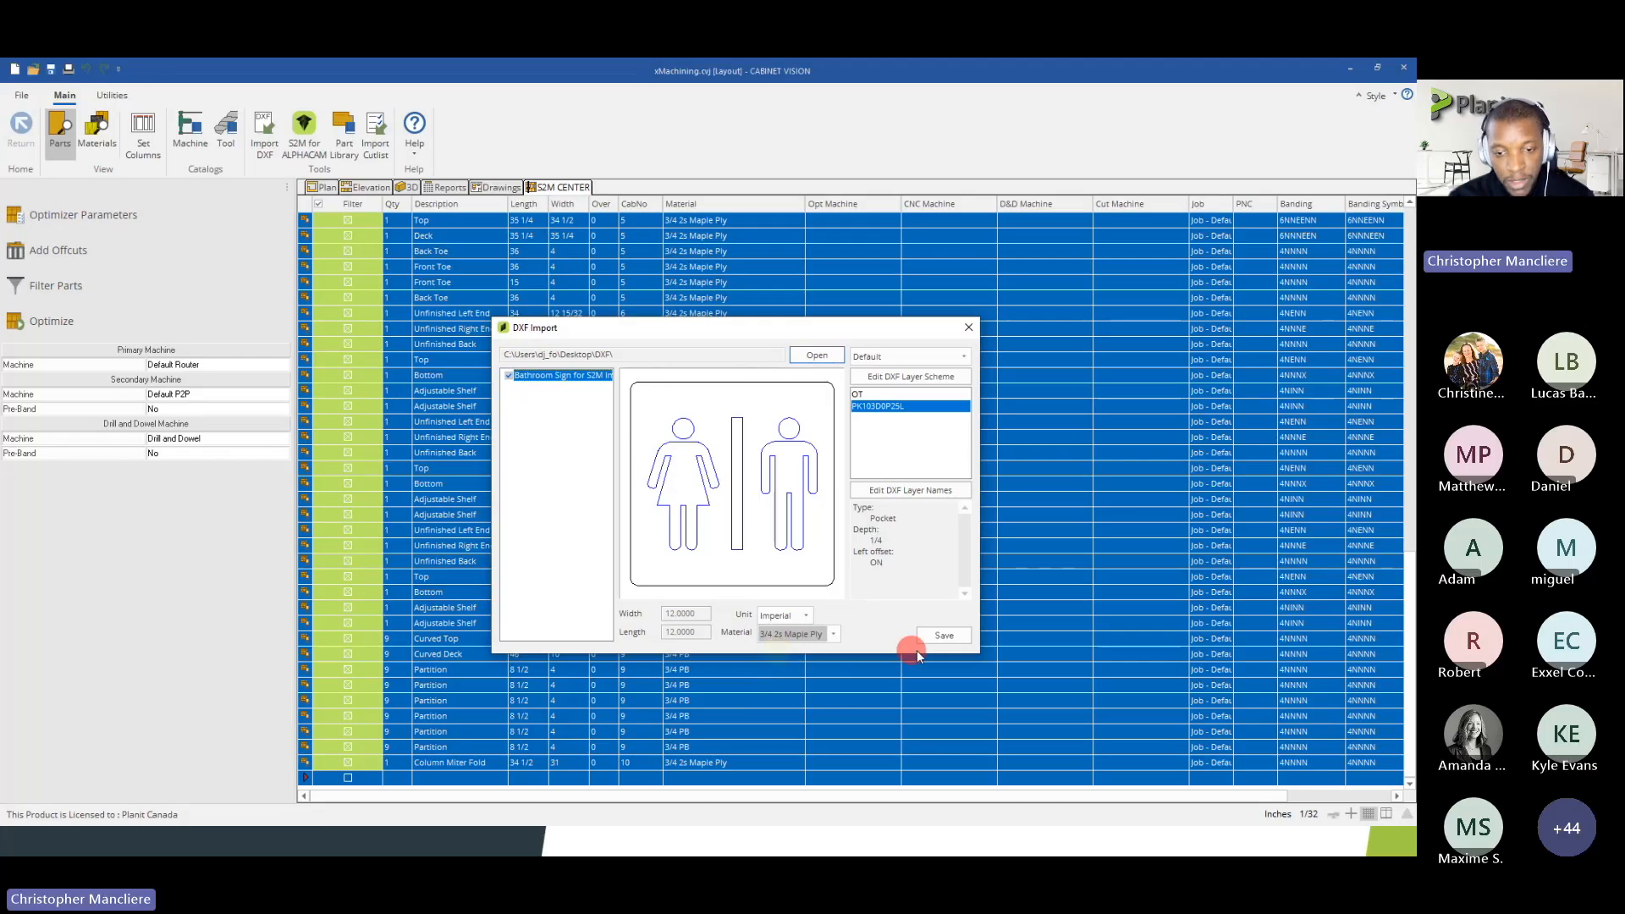
pyautogui.click(949, 645)
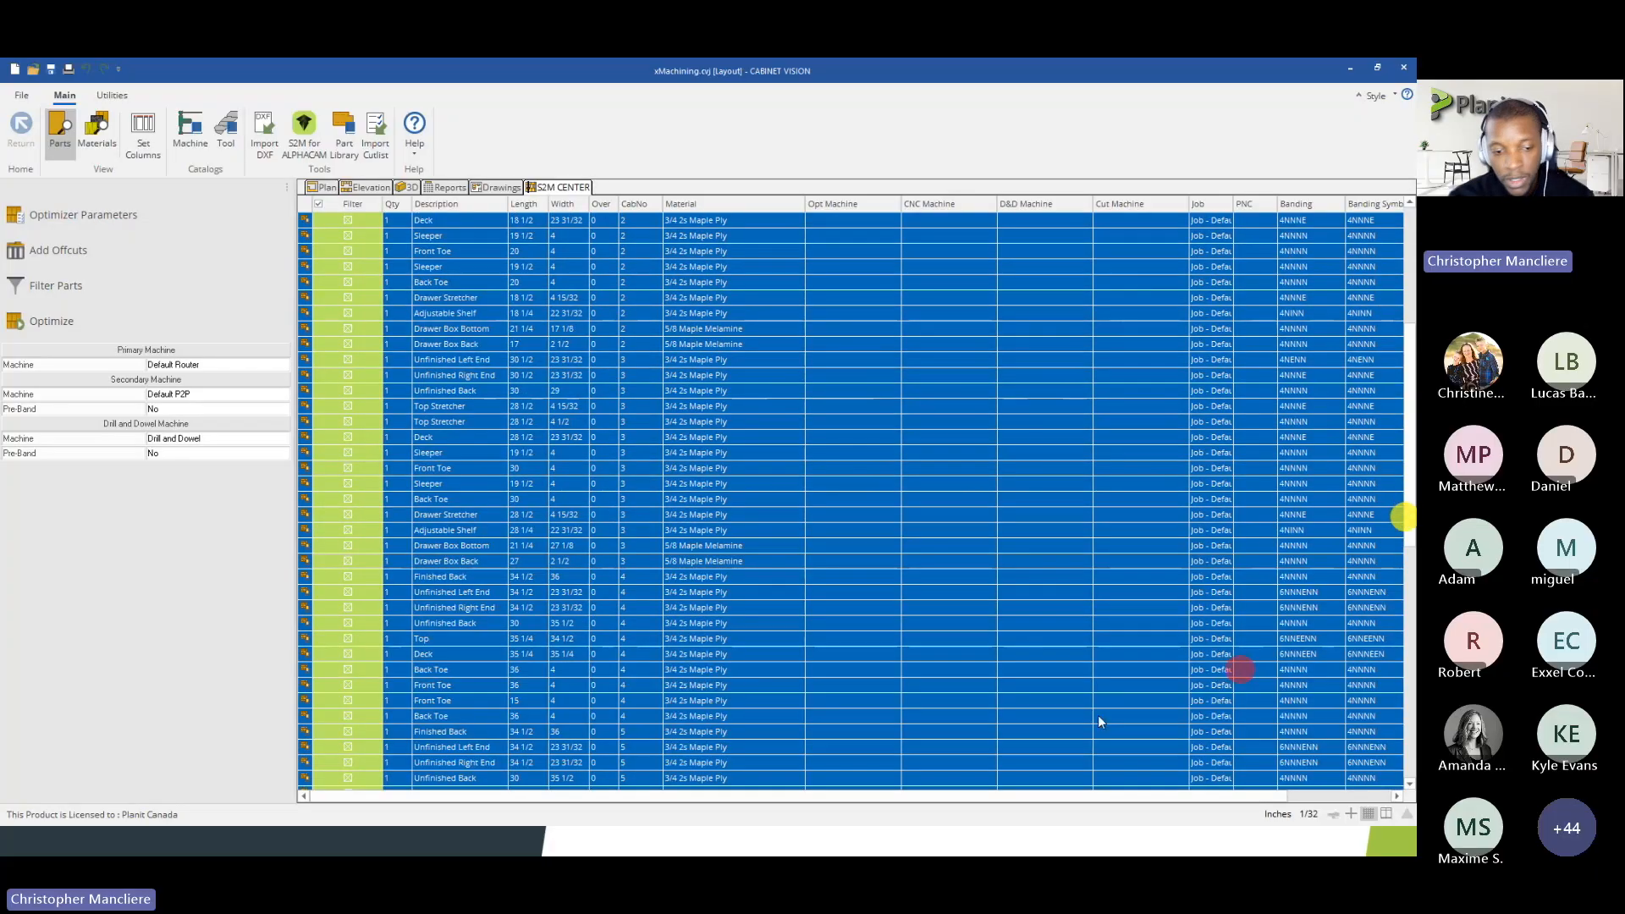
# Find the imported bathroom sign in the parts list, exclude all parts from the filter and include them all again
pyautogui.scroll(-1, 576, 718)
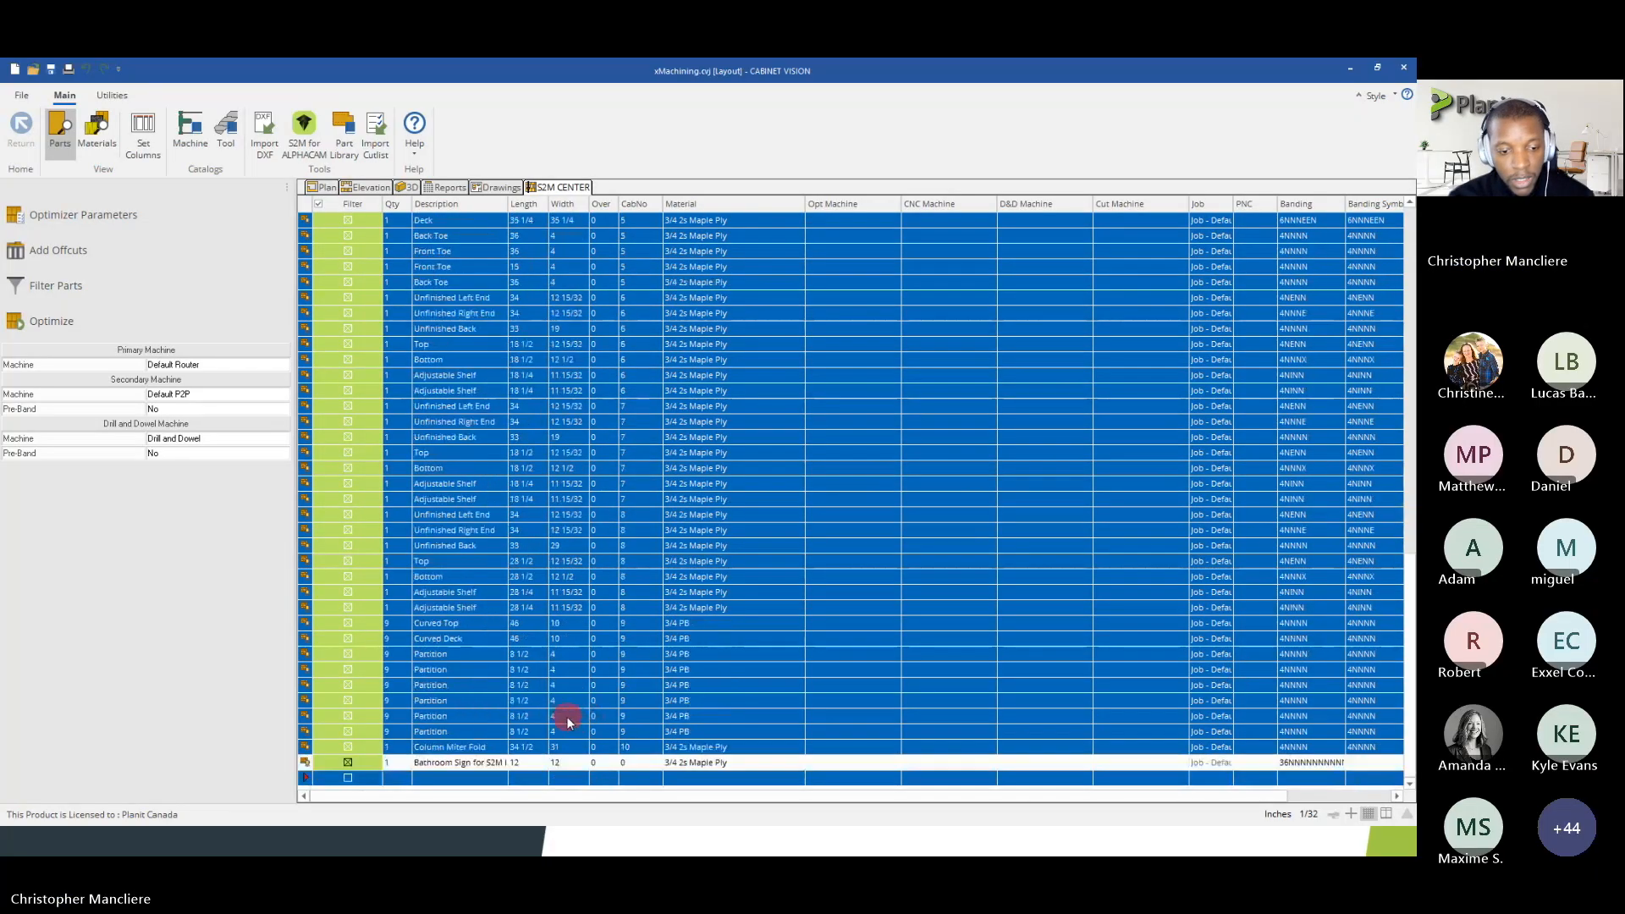
pyautogui.click(360, 772)
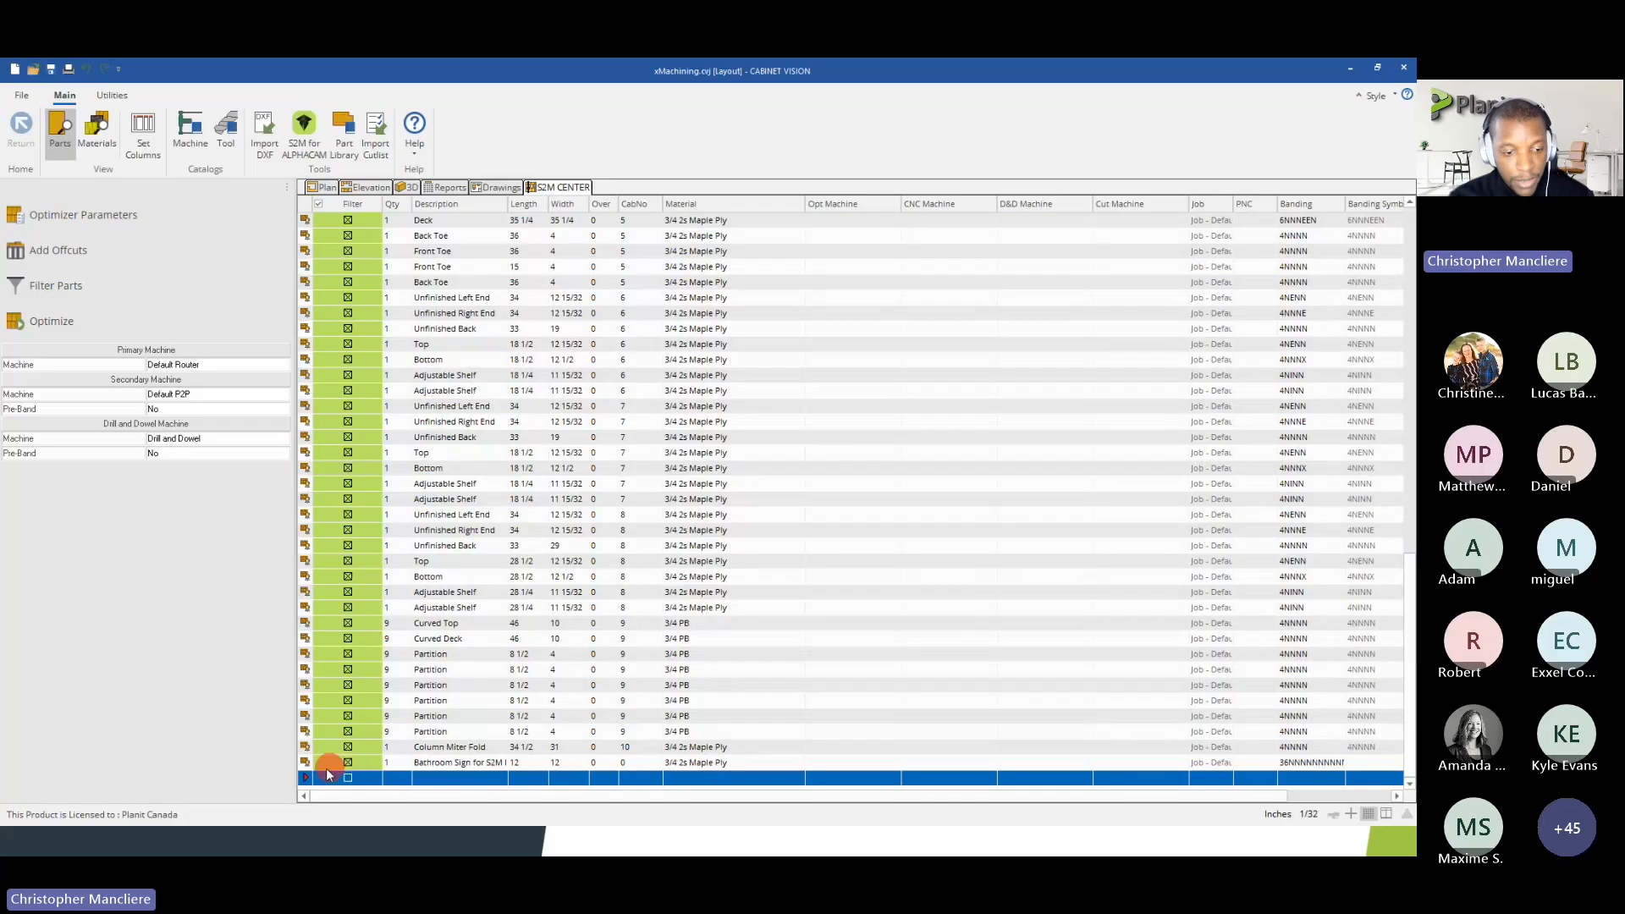
pyautogui.click(318, 204)
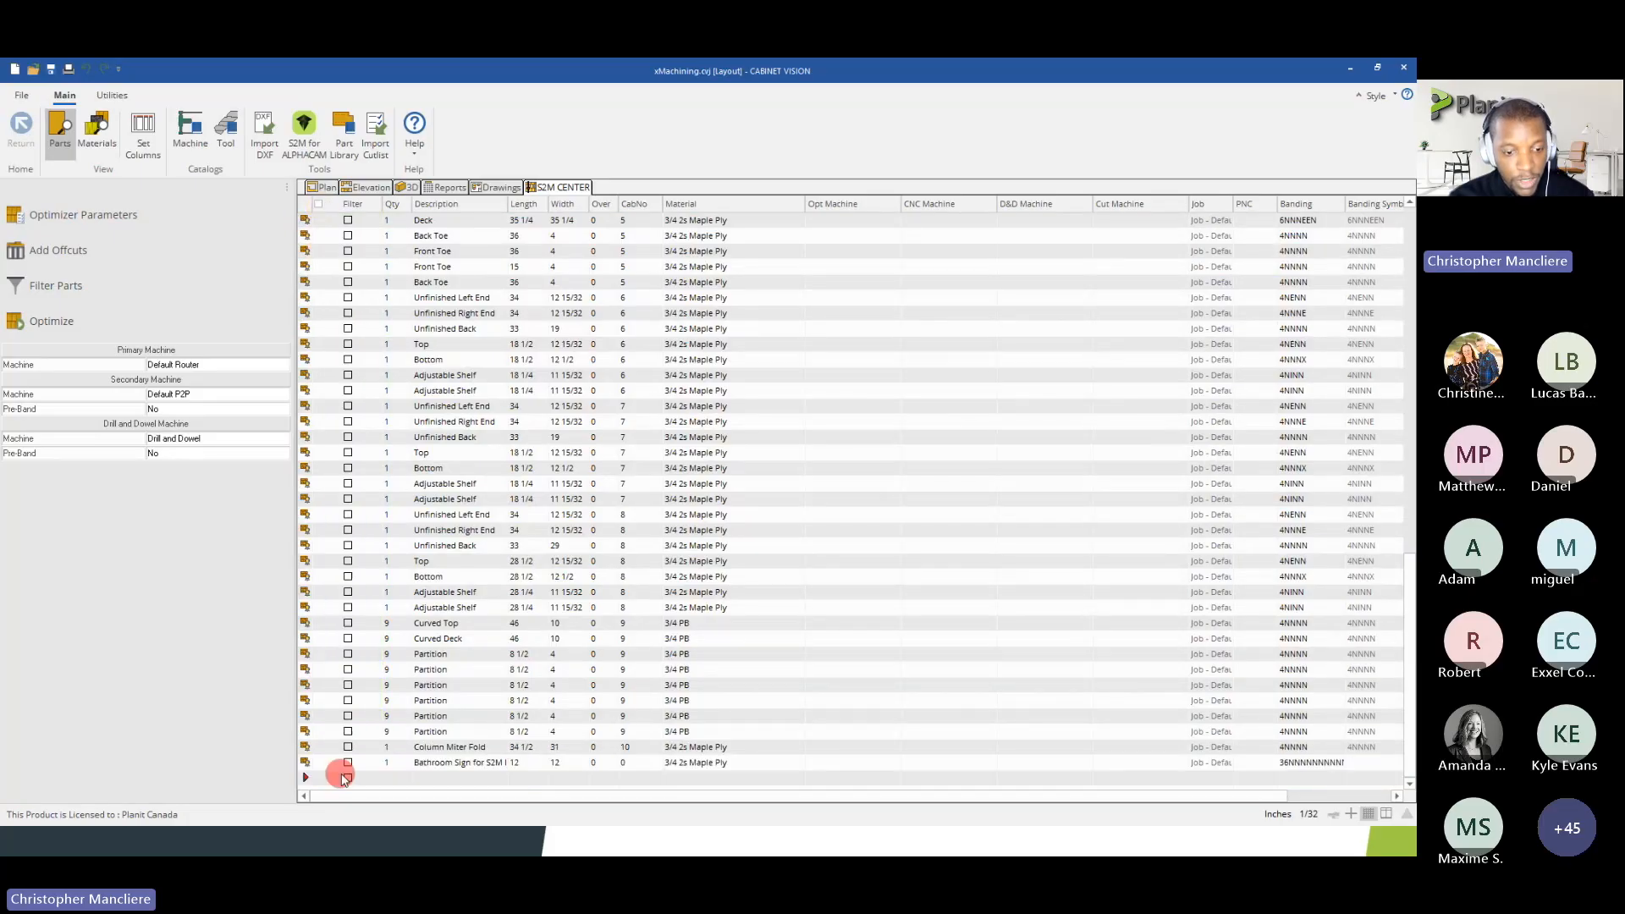
pyautogui.click(347, 764)
pyautogui.click(318, 204)
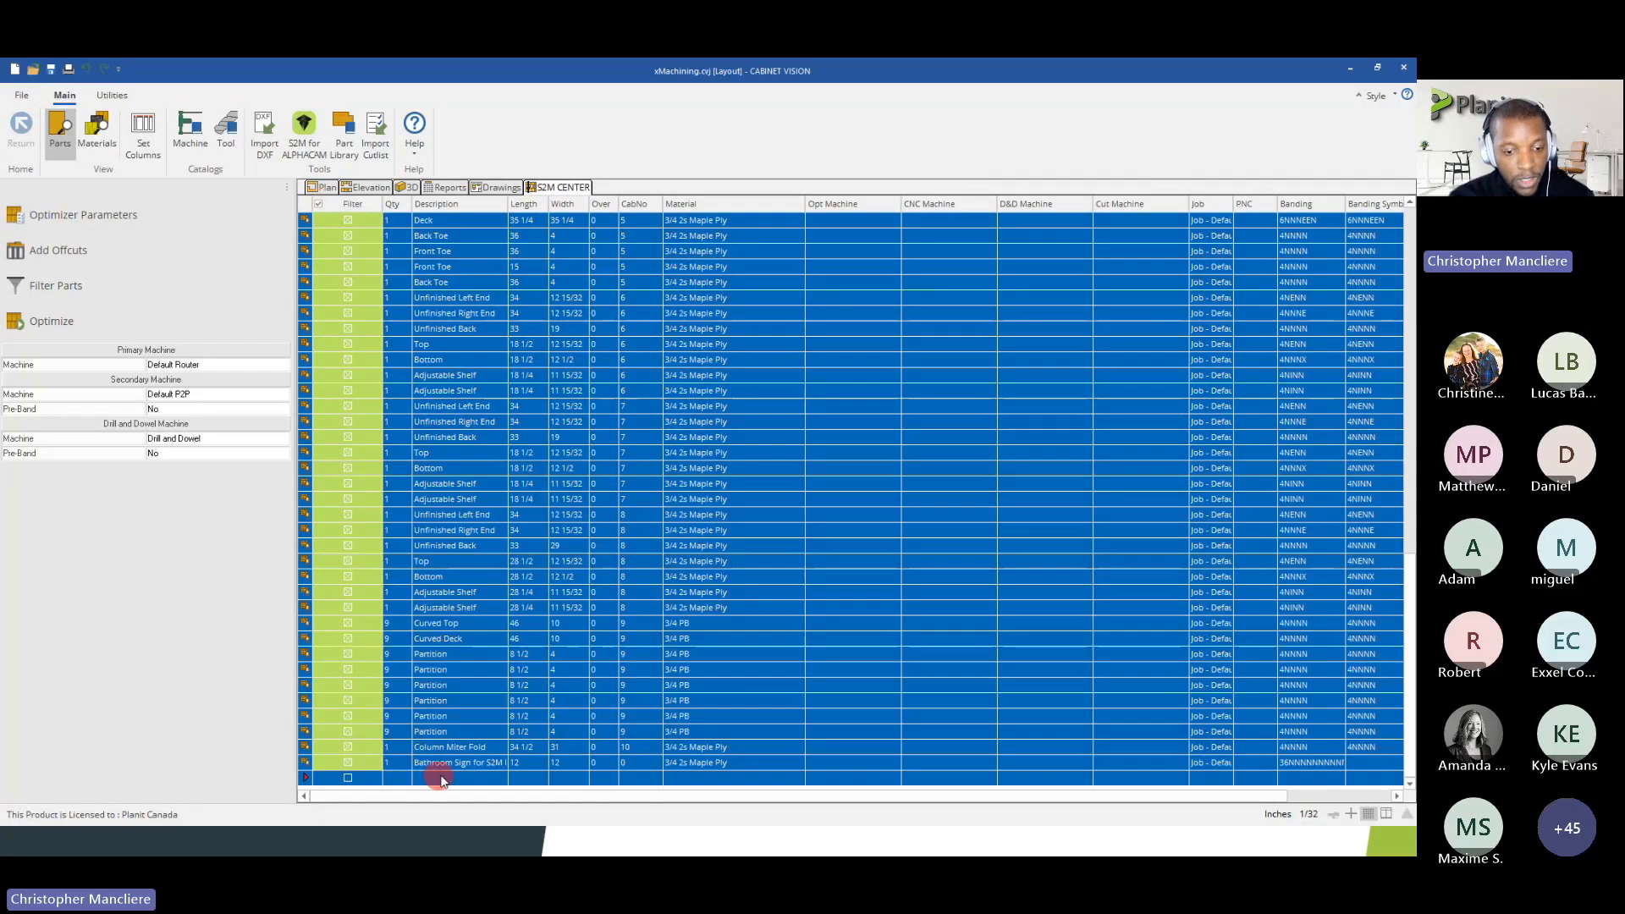
# Set the bathroom sign's Over quantity to 999
pyautogui.click(387, 763)
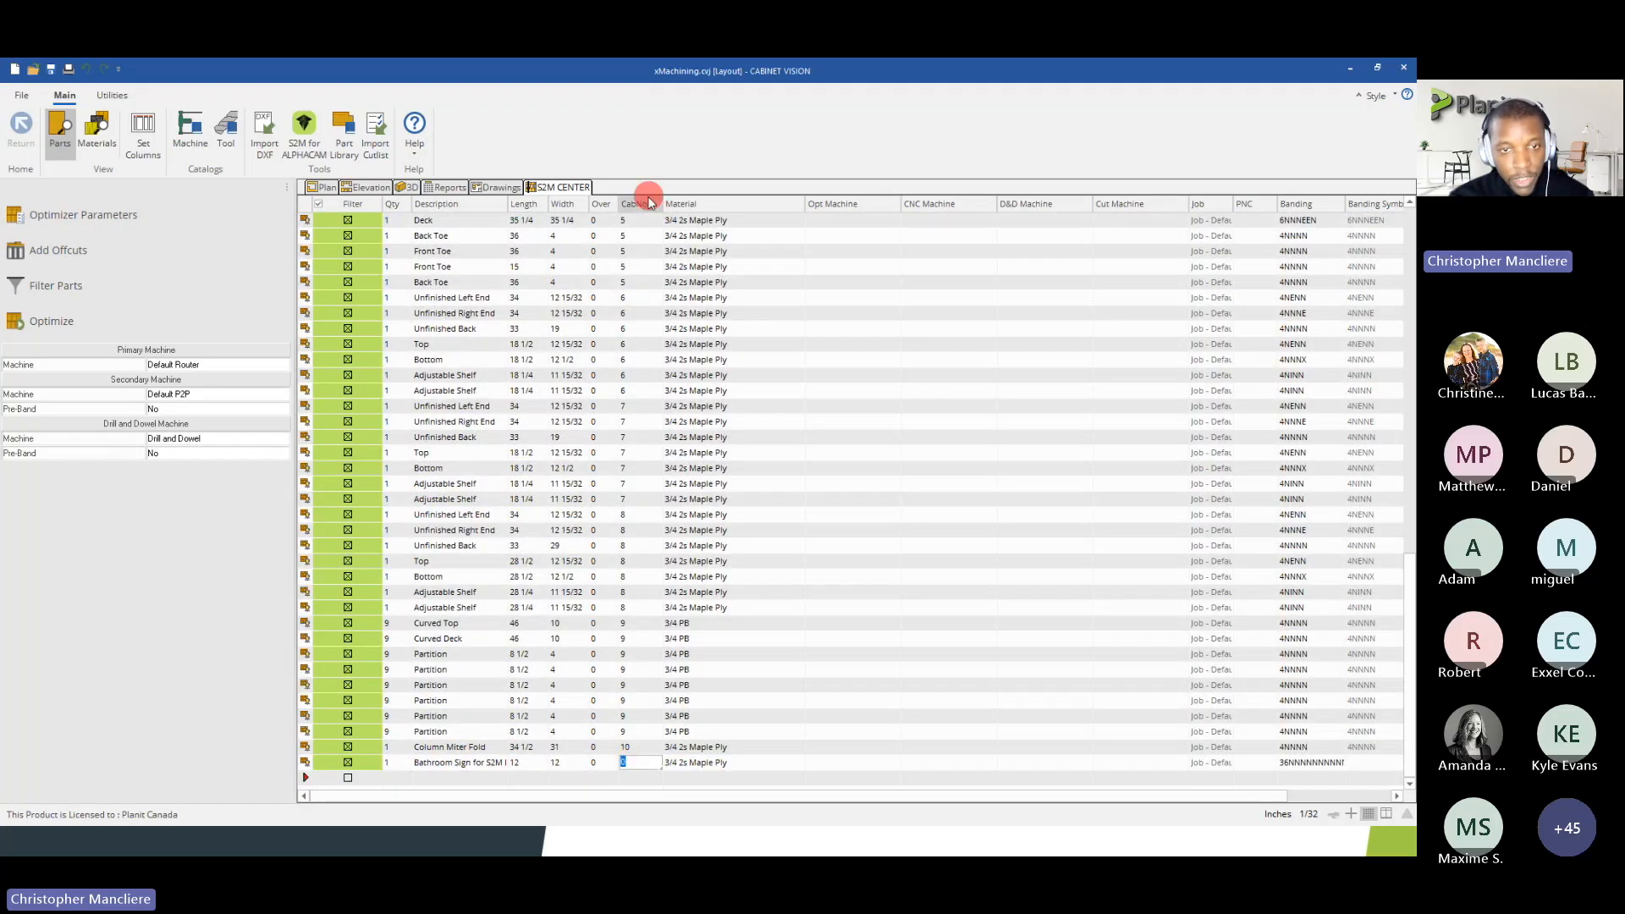
pyautogui.click(599, 760)
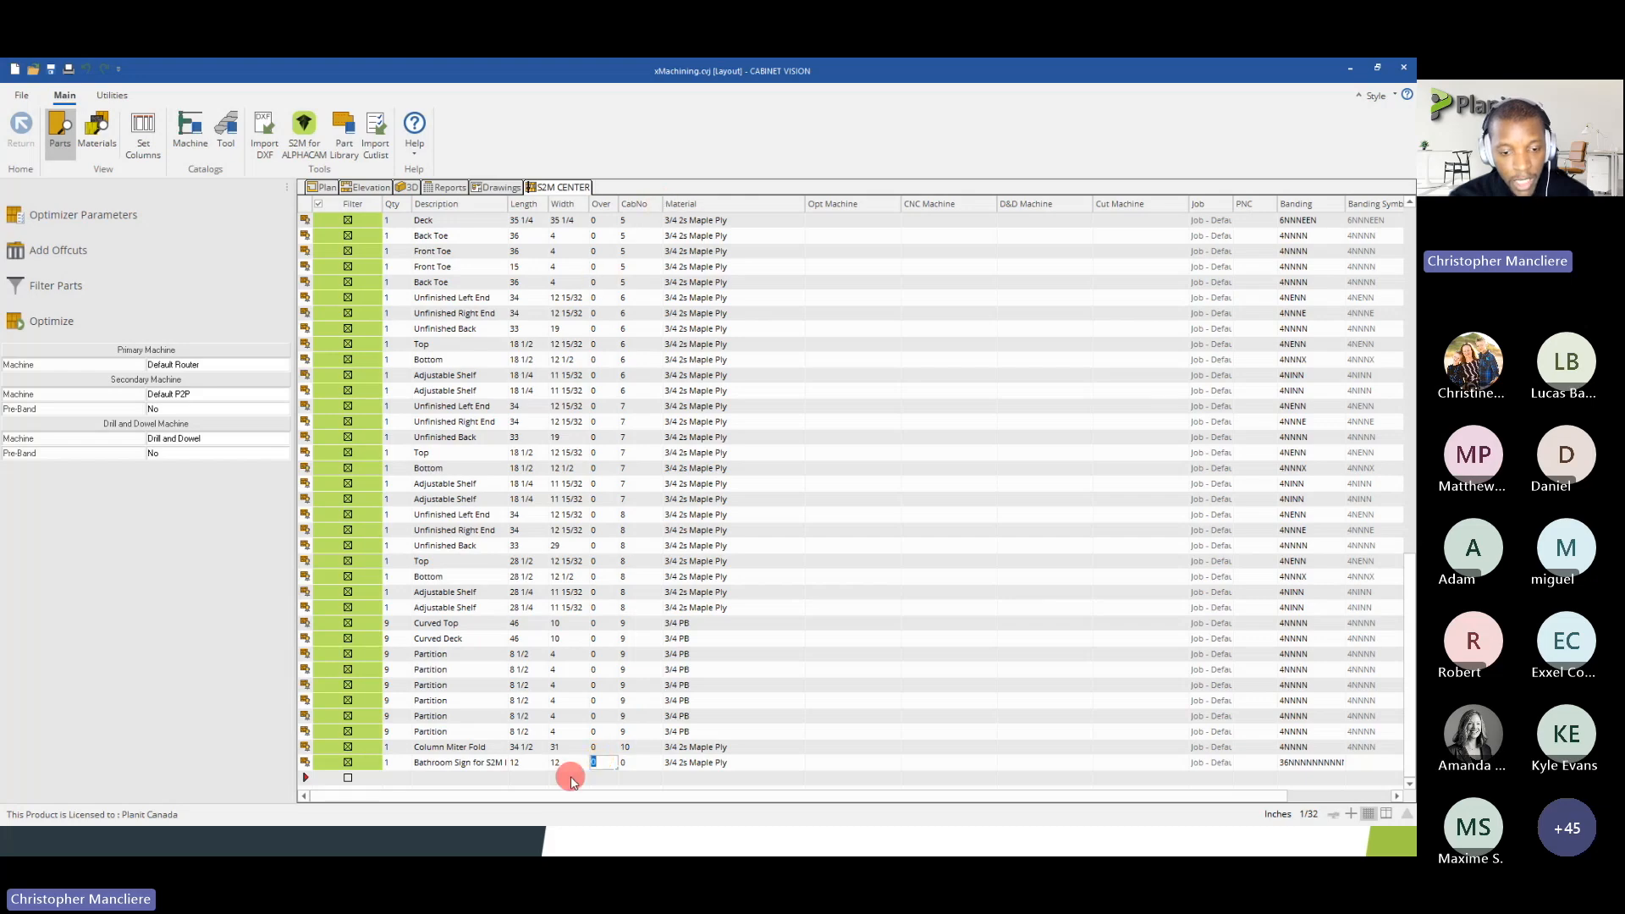
pyautogui.write('999')
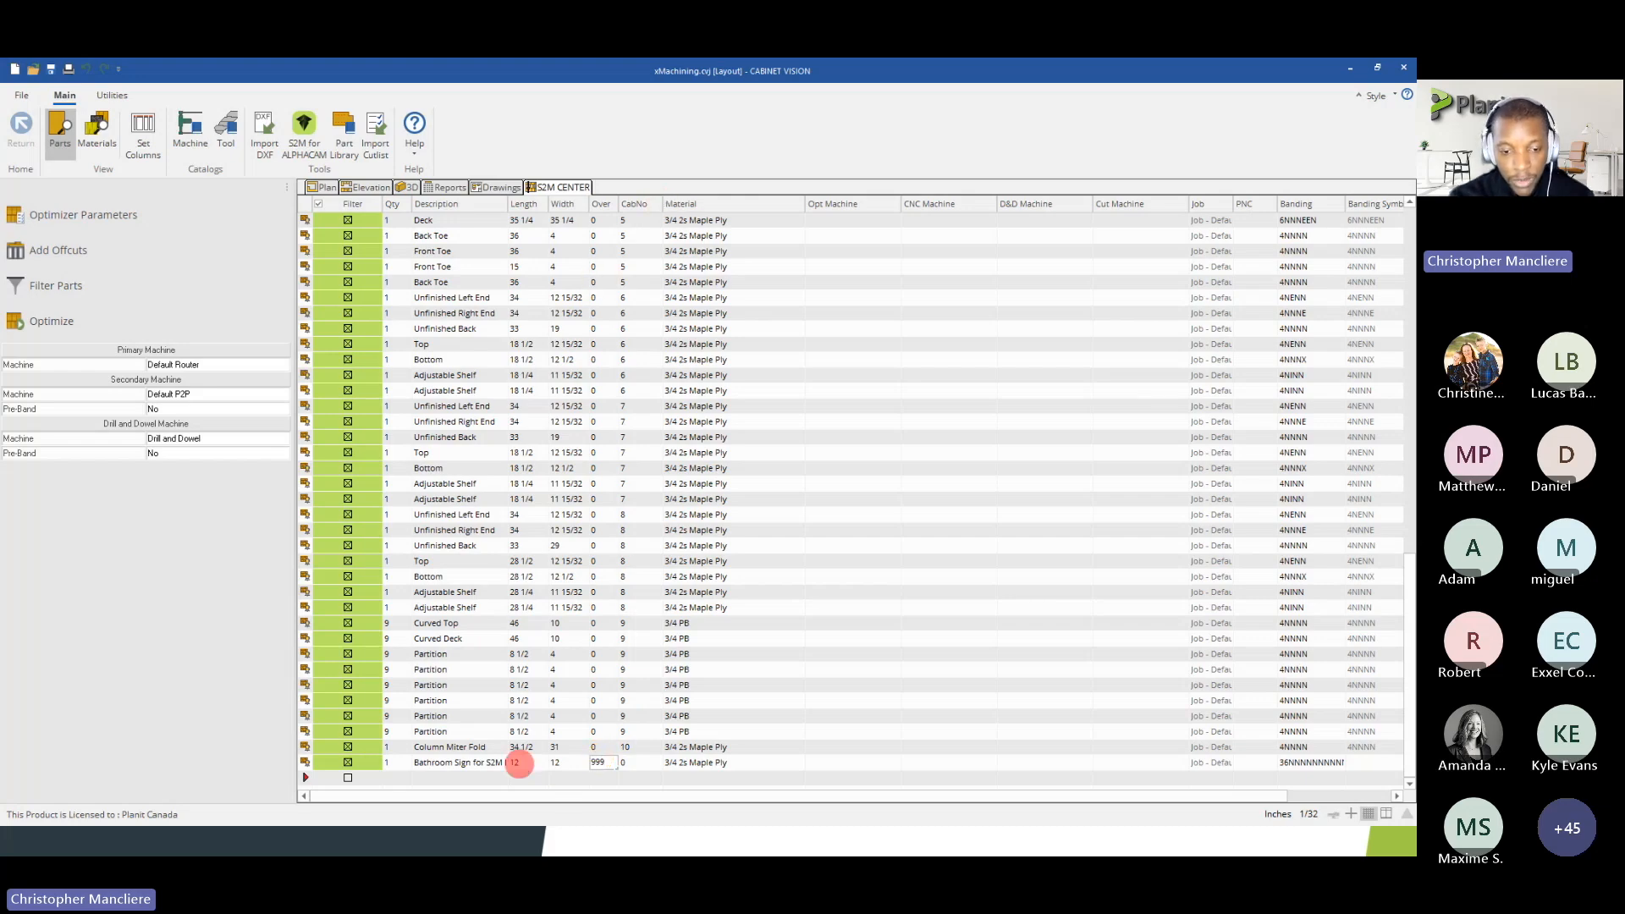
pyautogui.press('Up')
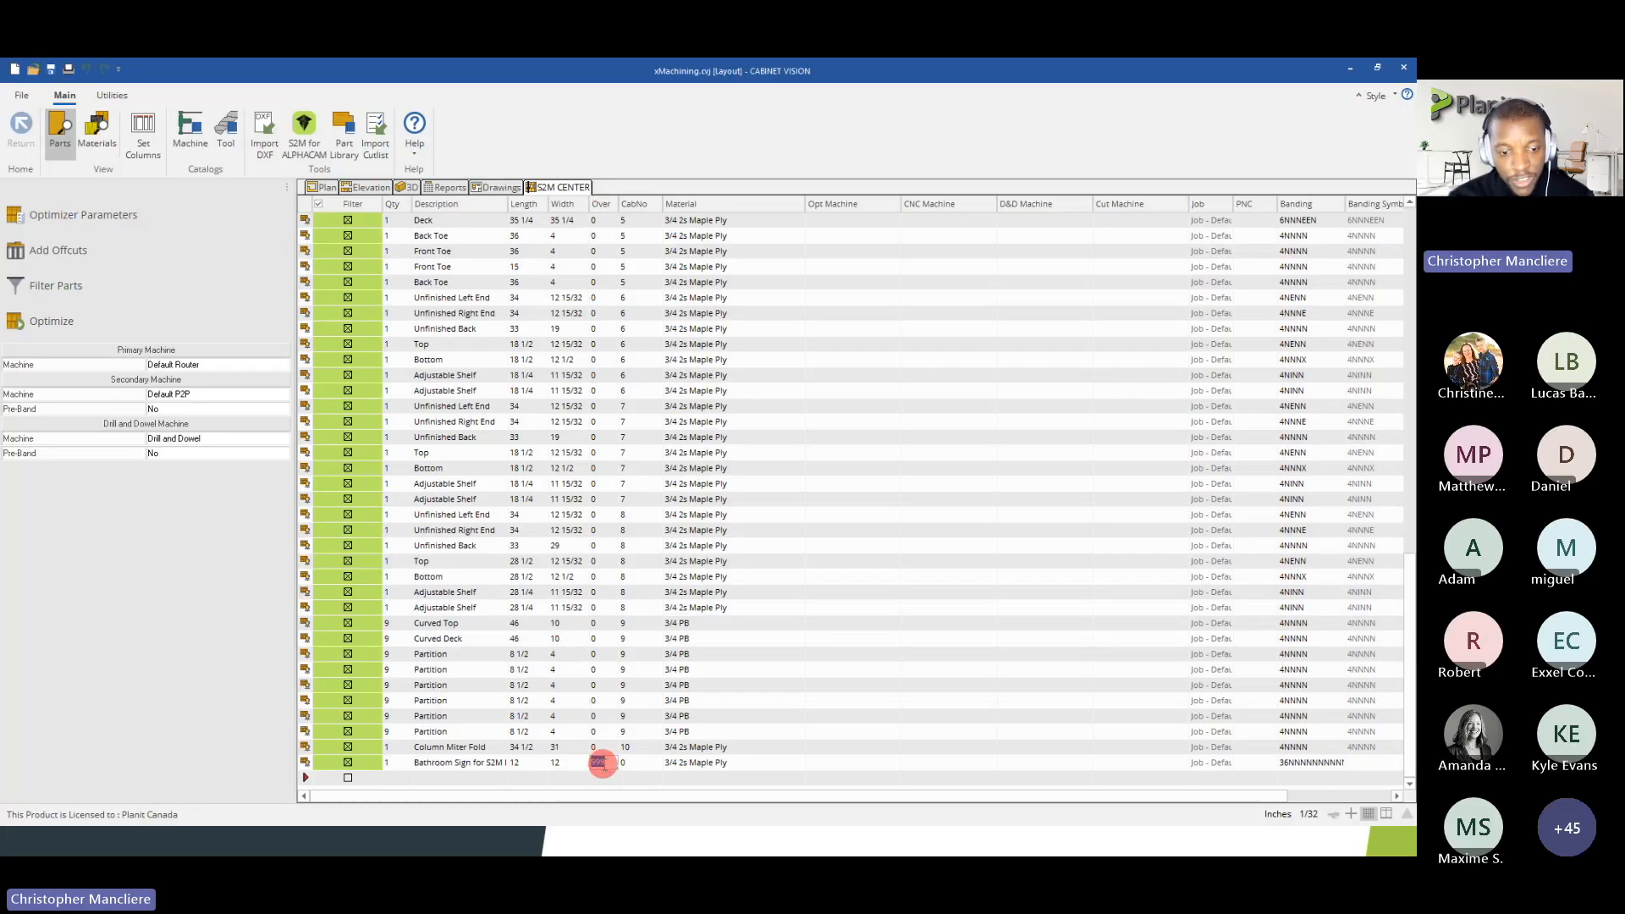
pyautogui.click(567, 762)
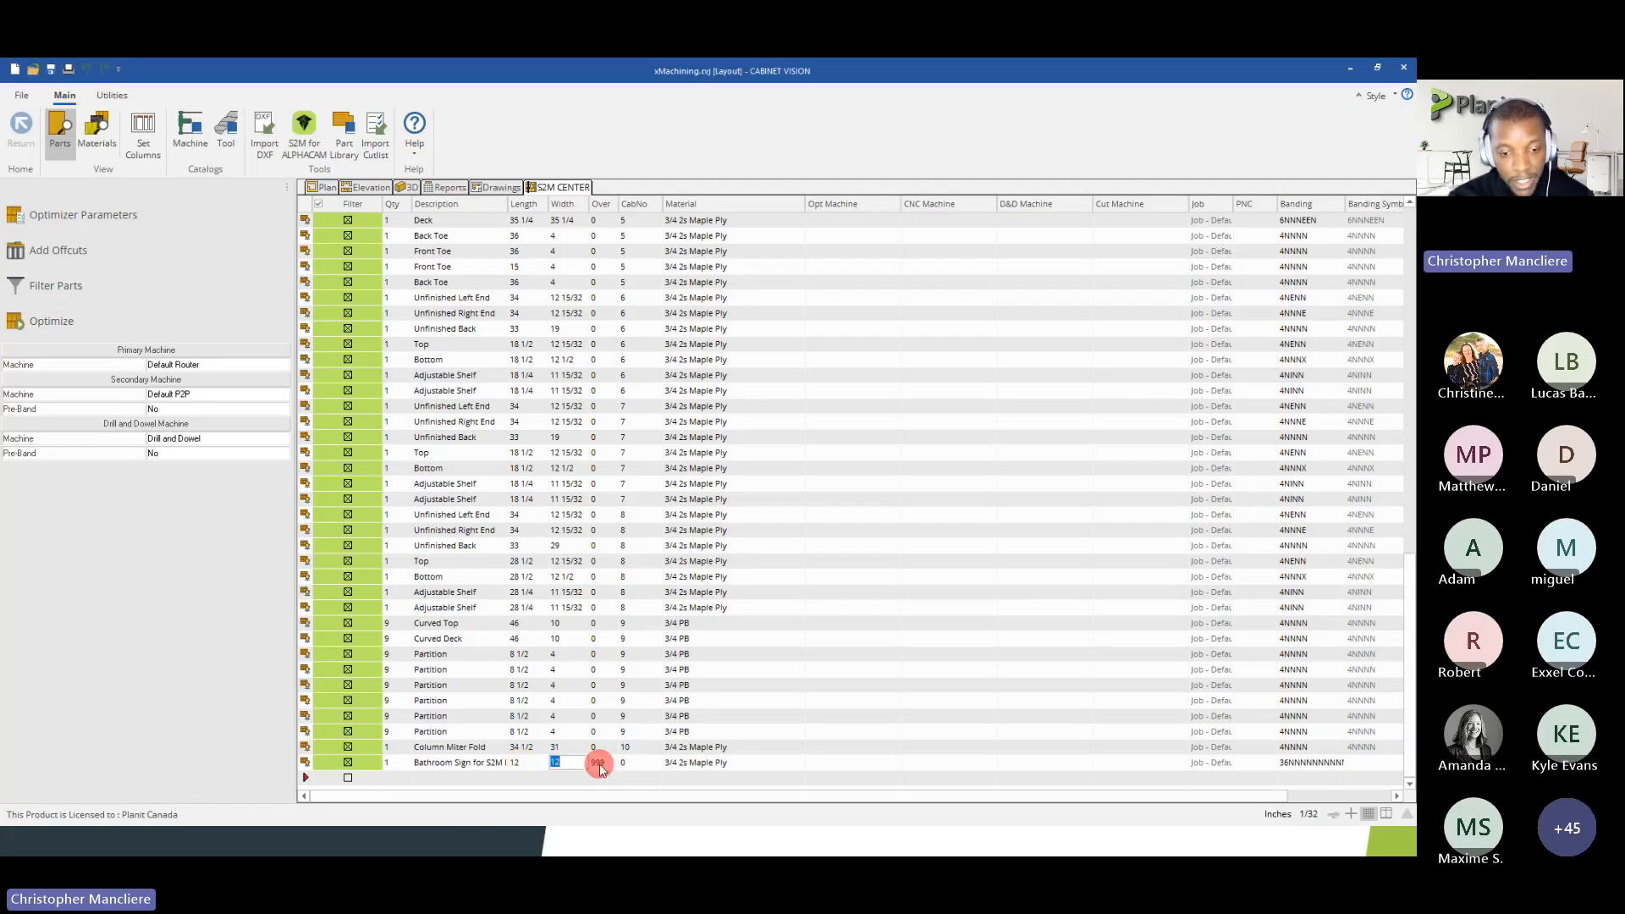
pyautogui.click(430, 763)
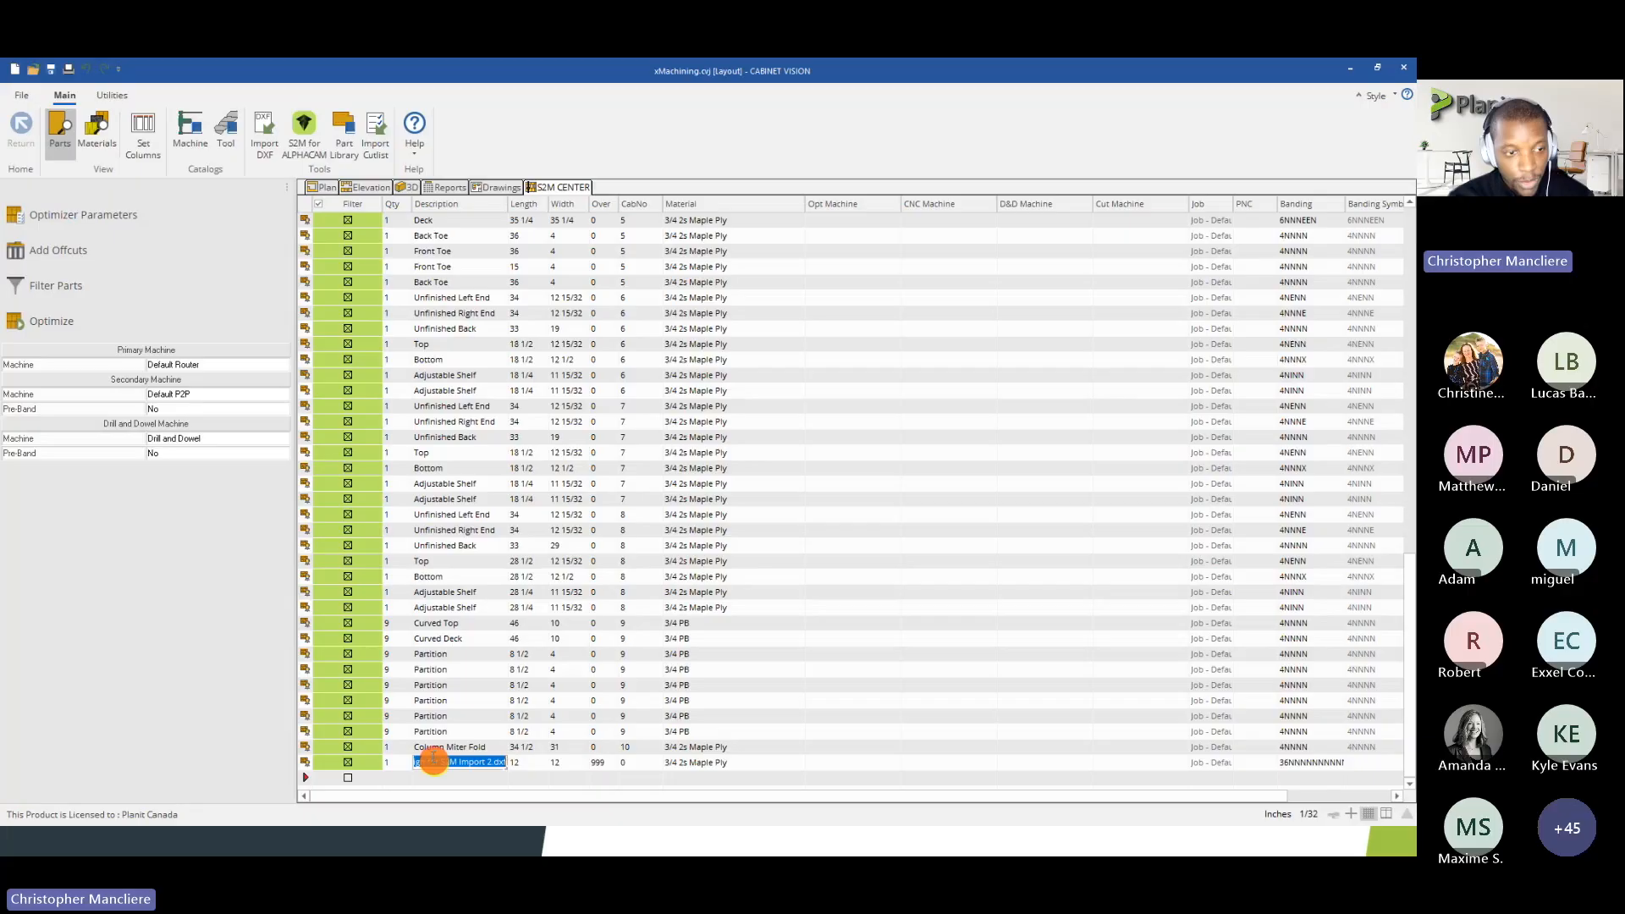
# Optimize the included parts, finish the nest and open the 3/4 2s Maple Ply cut patterns
pyautogui.click(125, 321)
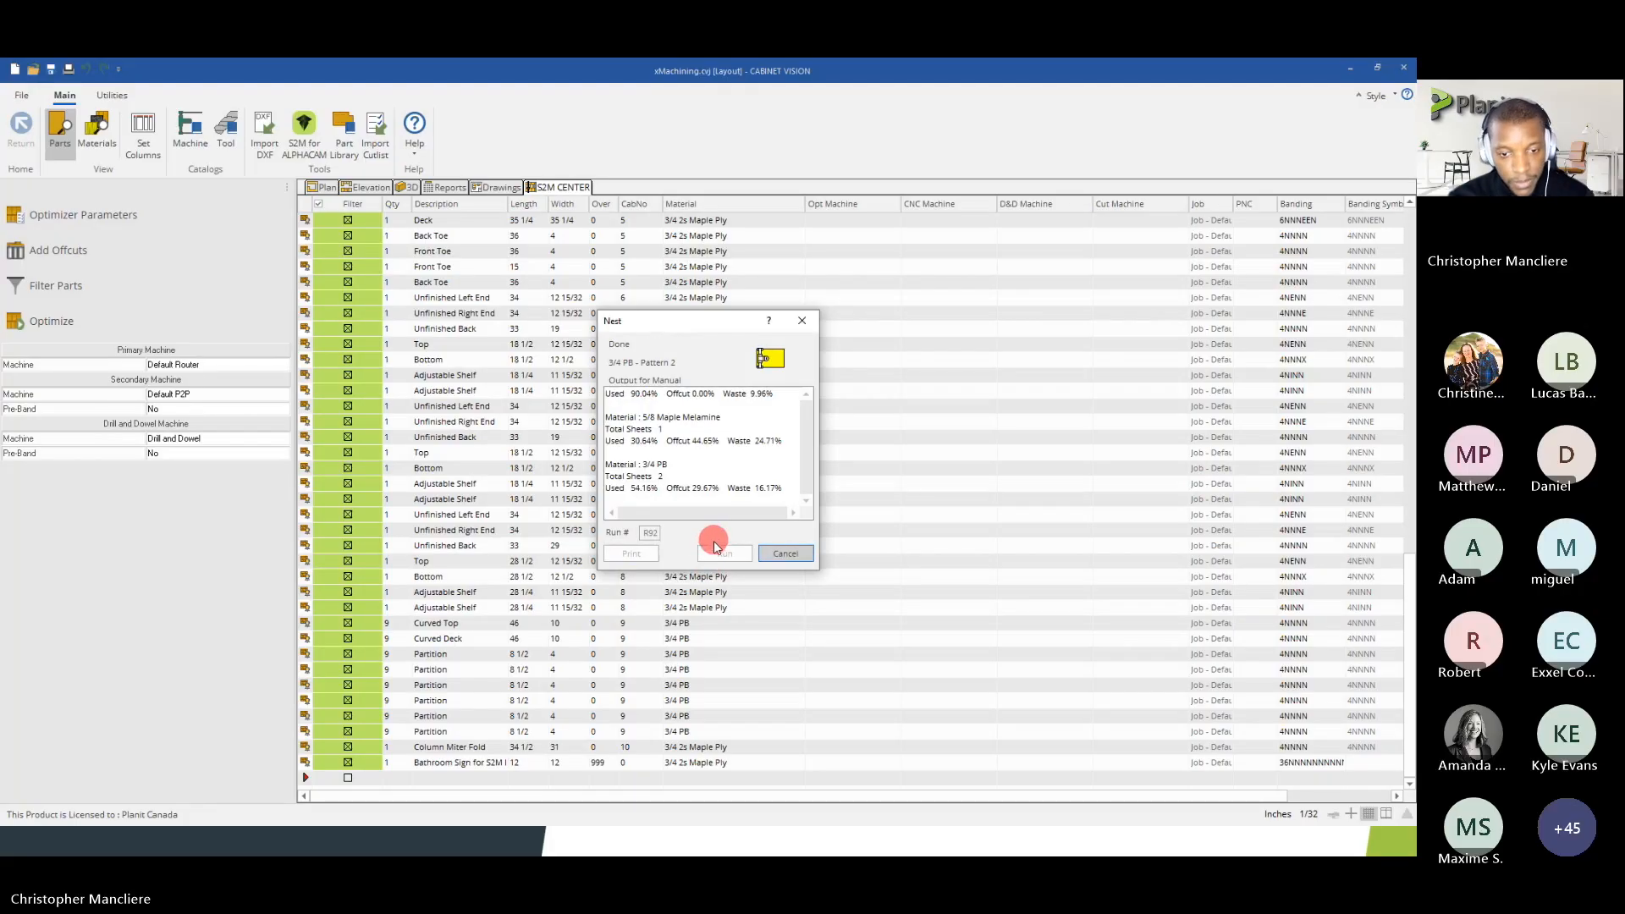
pyautogui.click(728, 554)
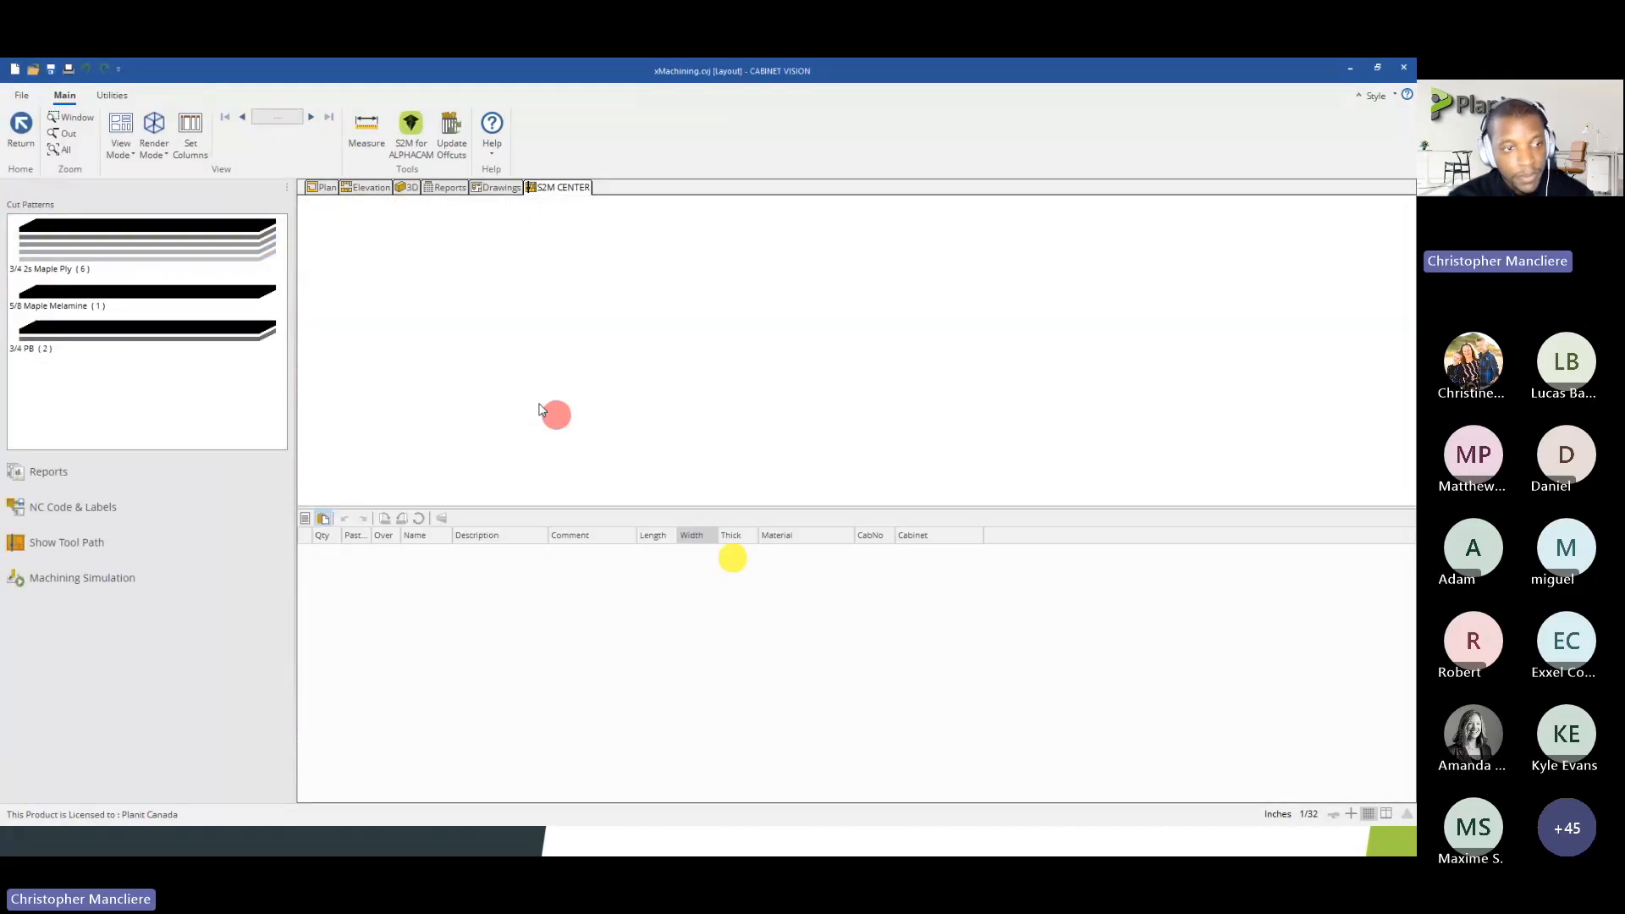
pyautogui.click(53, 254)
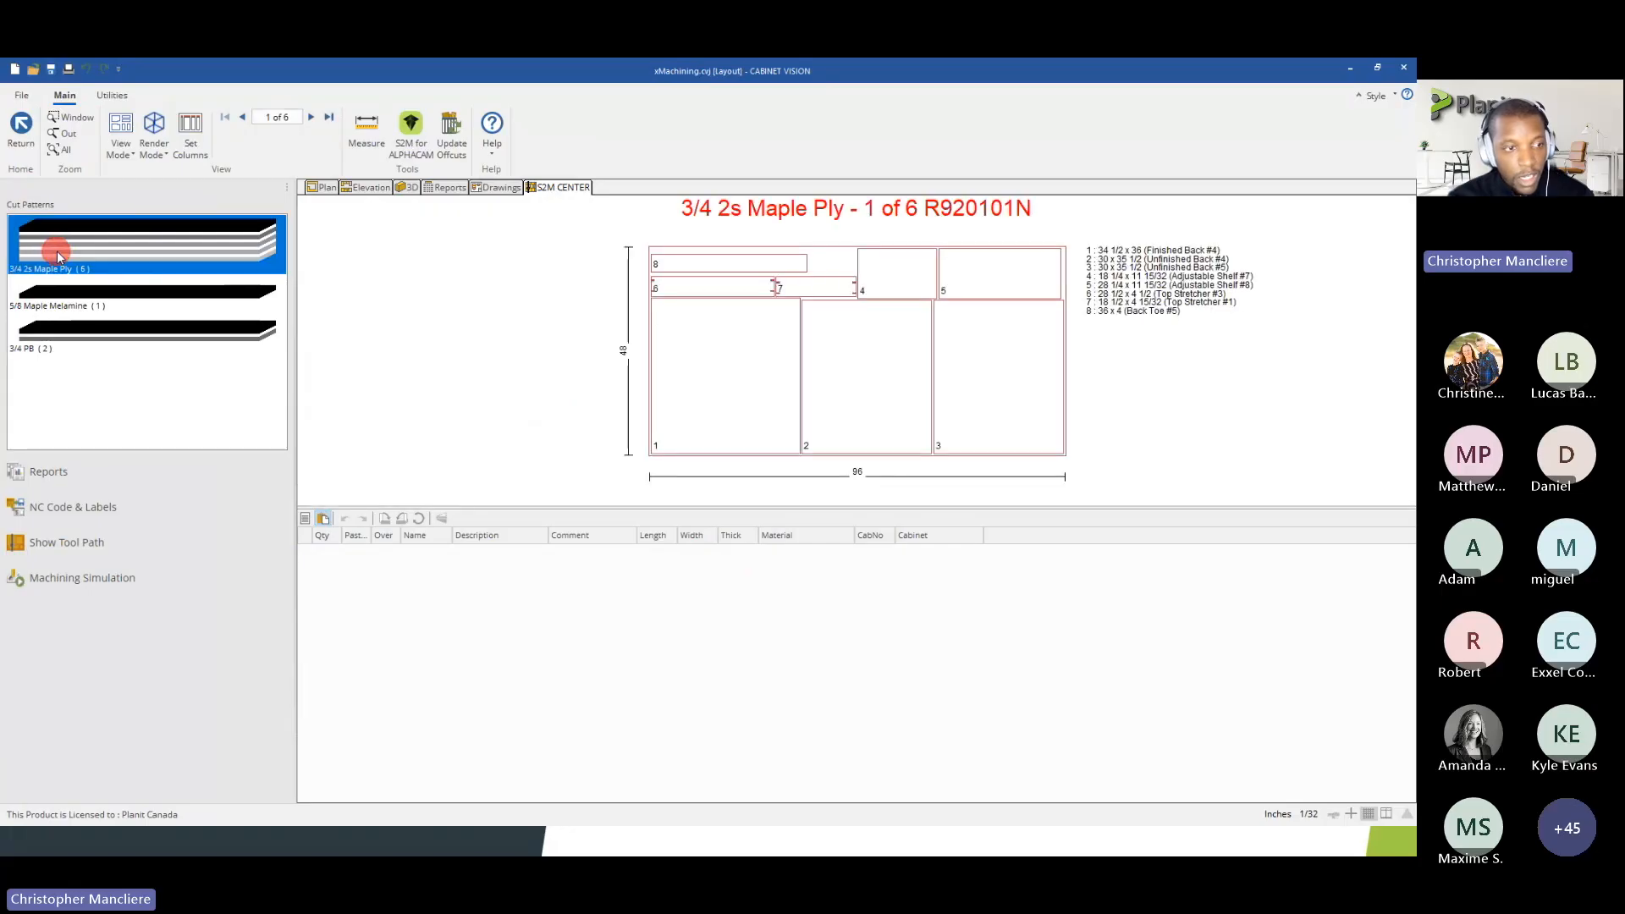
# Go to sheet 5 of the 3/4 2s Maple Ply patterns and examine the nested bathroom sign up close
pyautogui.click(313, 118)
pyautogui.click(314, 118)
pyautogui.click(313, 118)
pyautogui.click(313, 118)
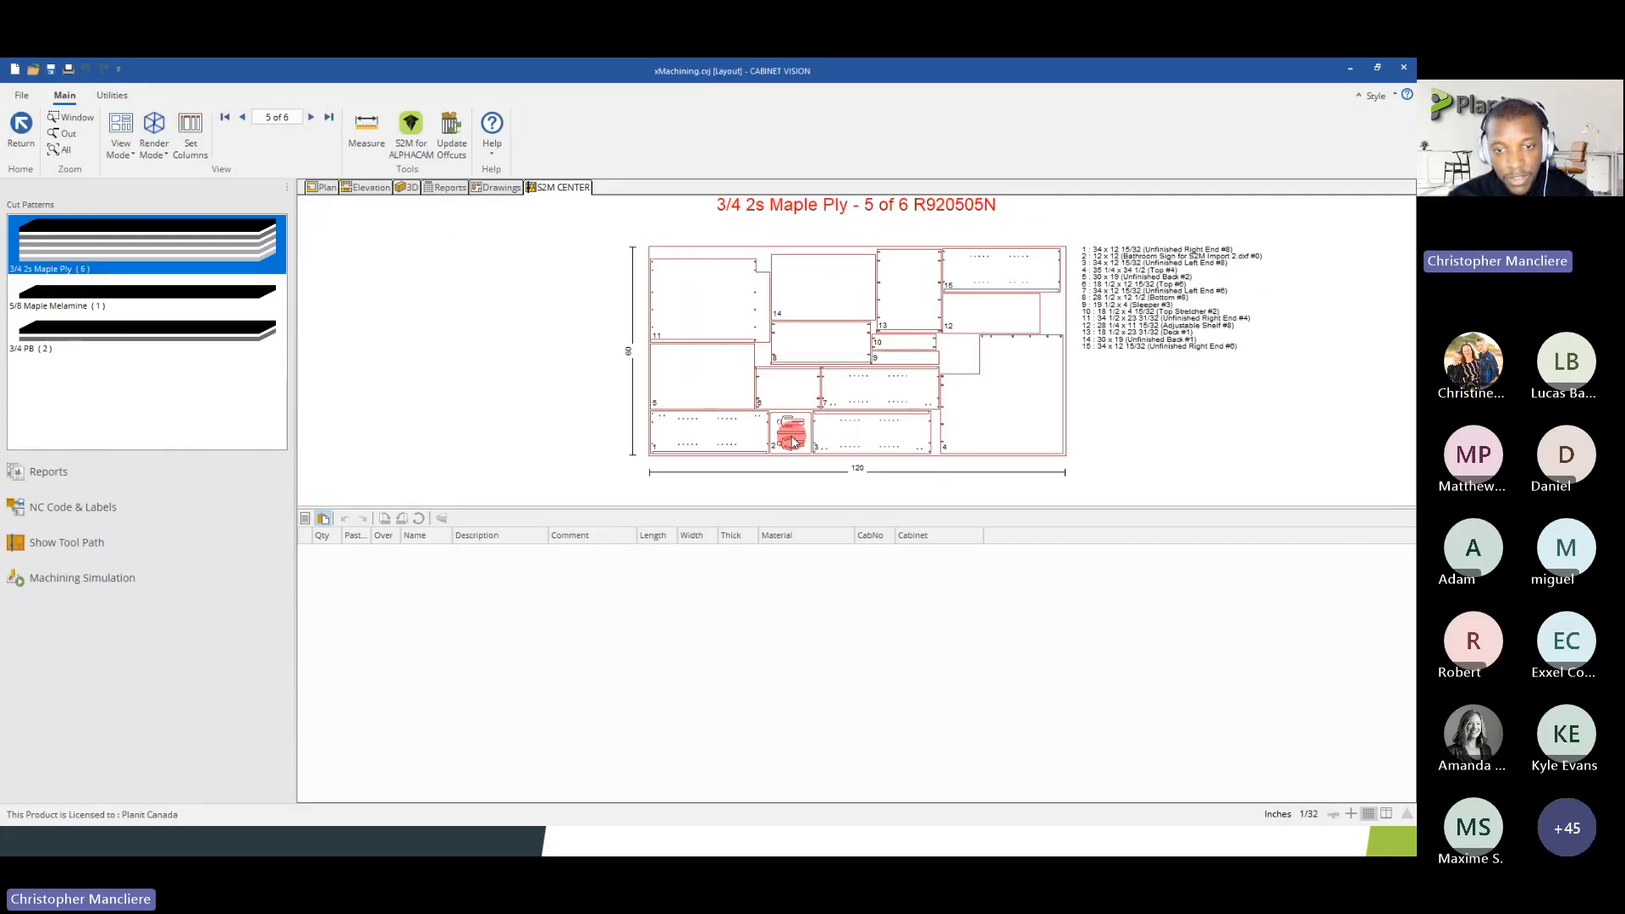
pyautogui.scroll(3, 774, 444)
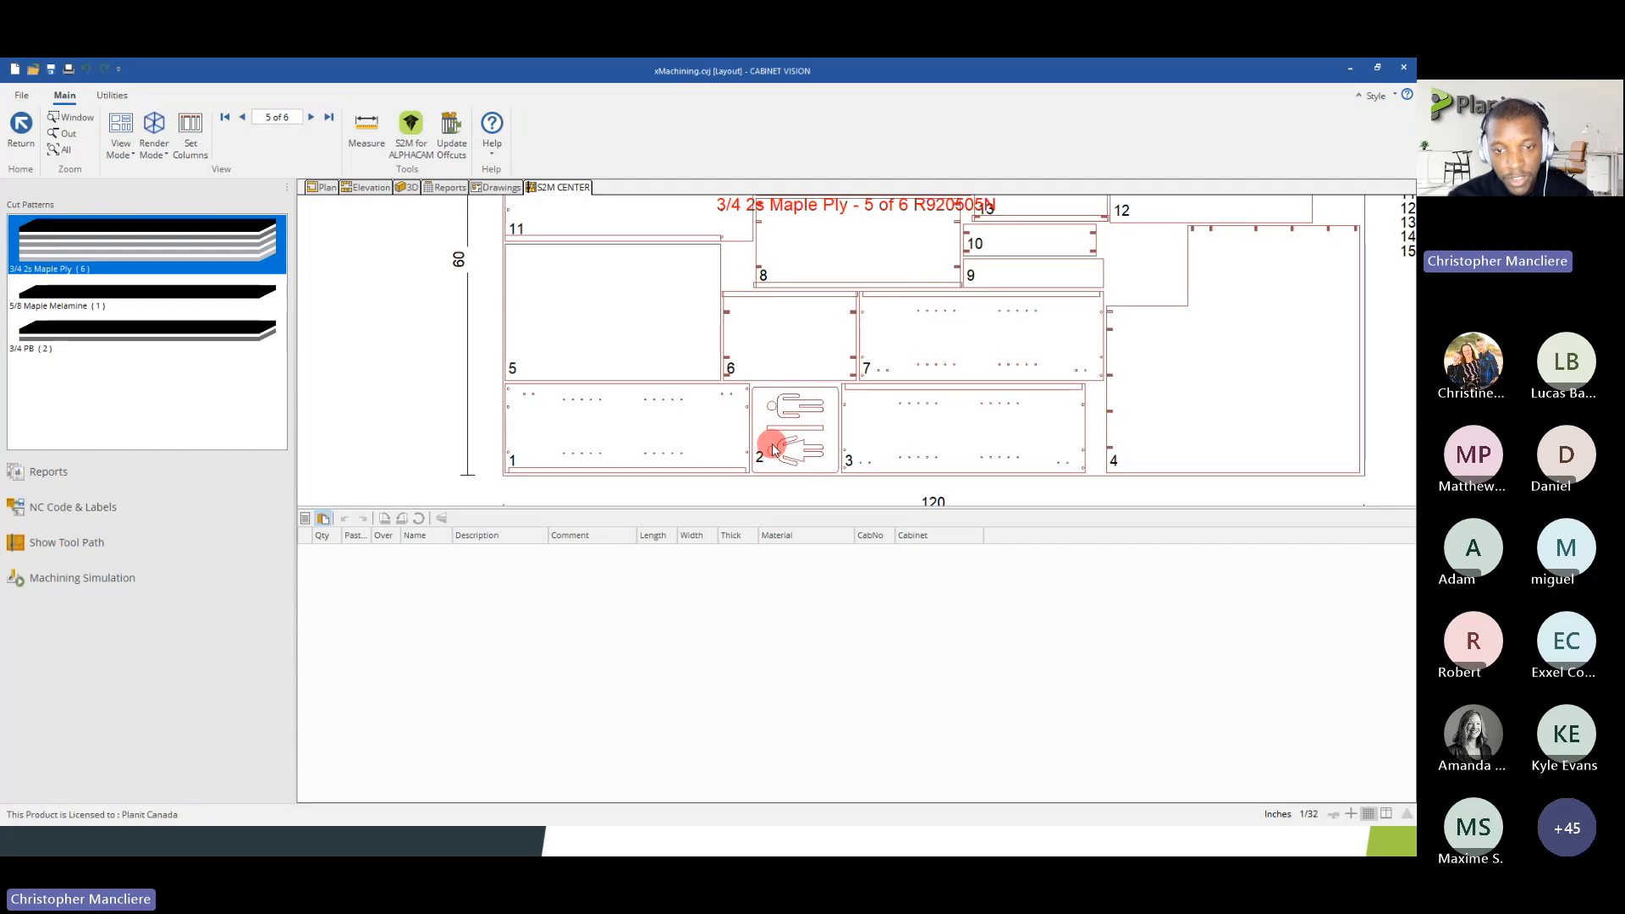
pyautogui.scroll(-3, 775, 444)
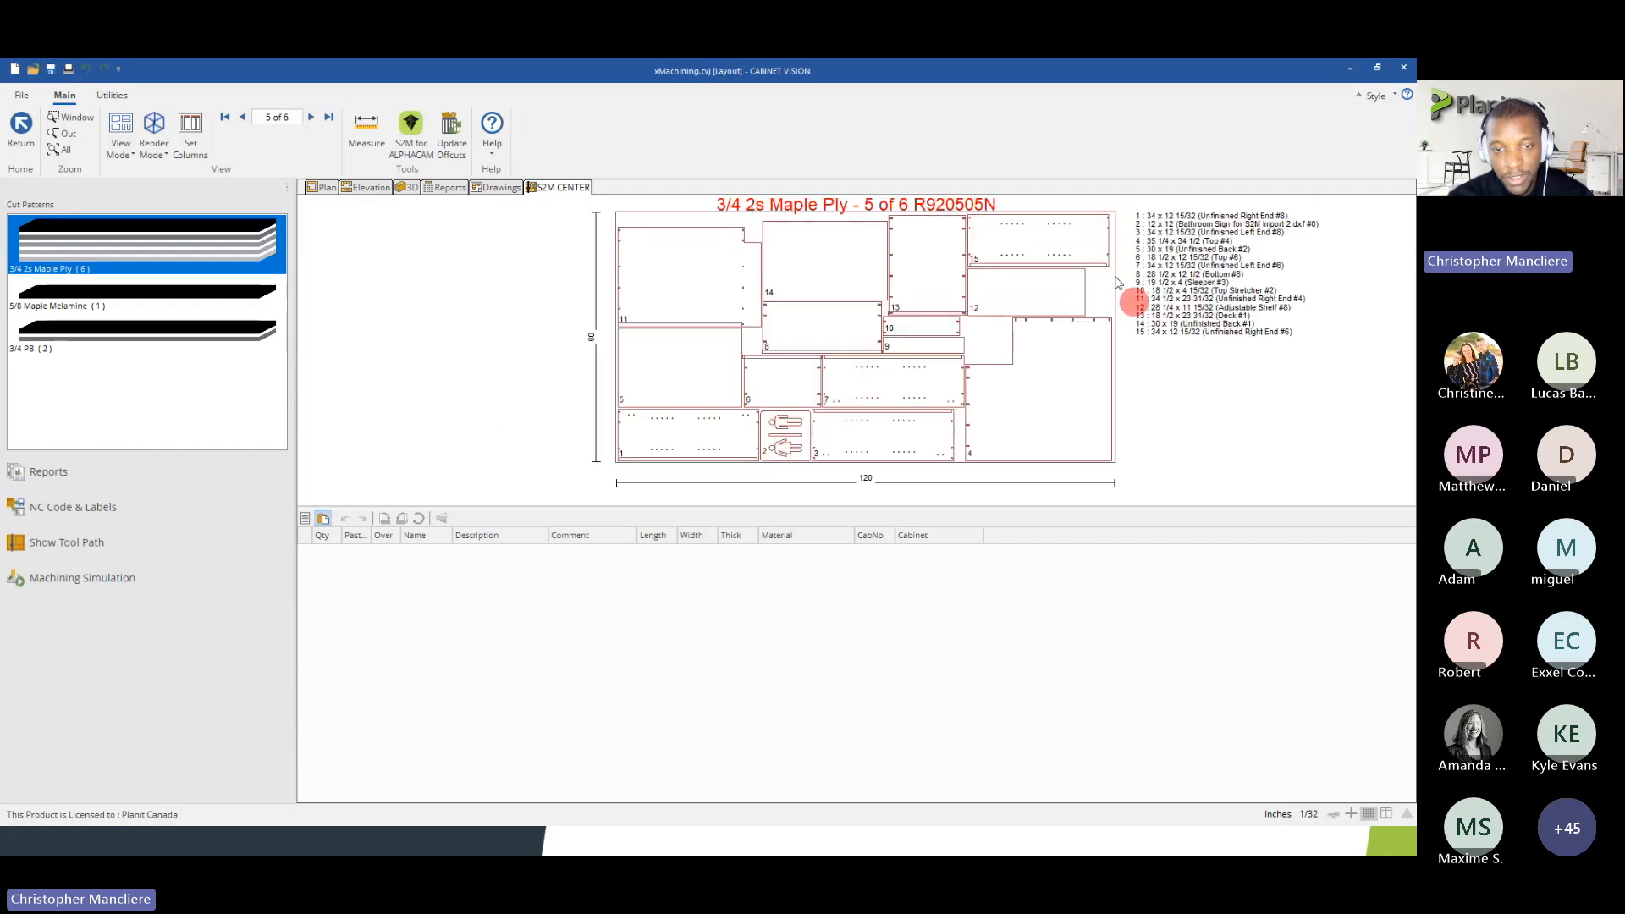
# Go to sheet 6 of the 3/4 2s Maple Ply patterns and examine how the overproduced signs fill it
pyautogui.click(310, 121)
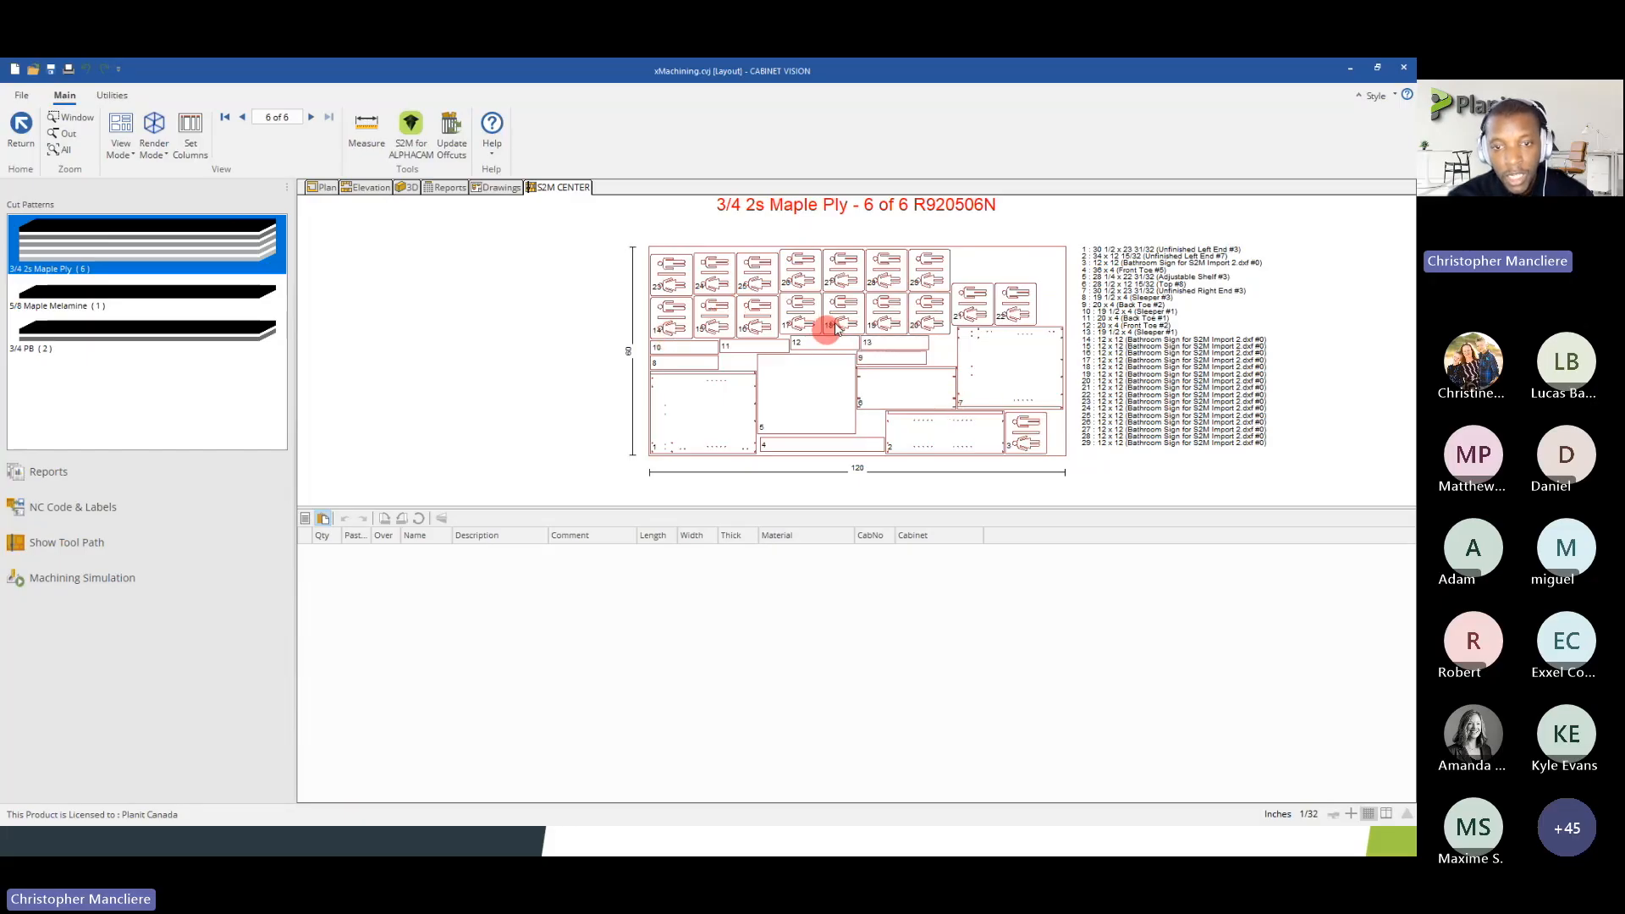
pyautogui.scroll(2, 788, 317)
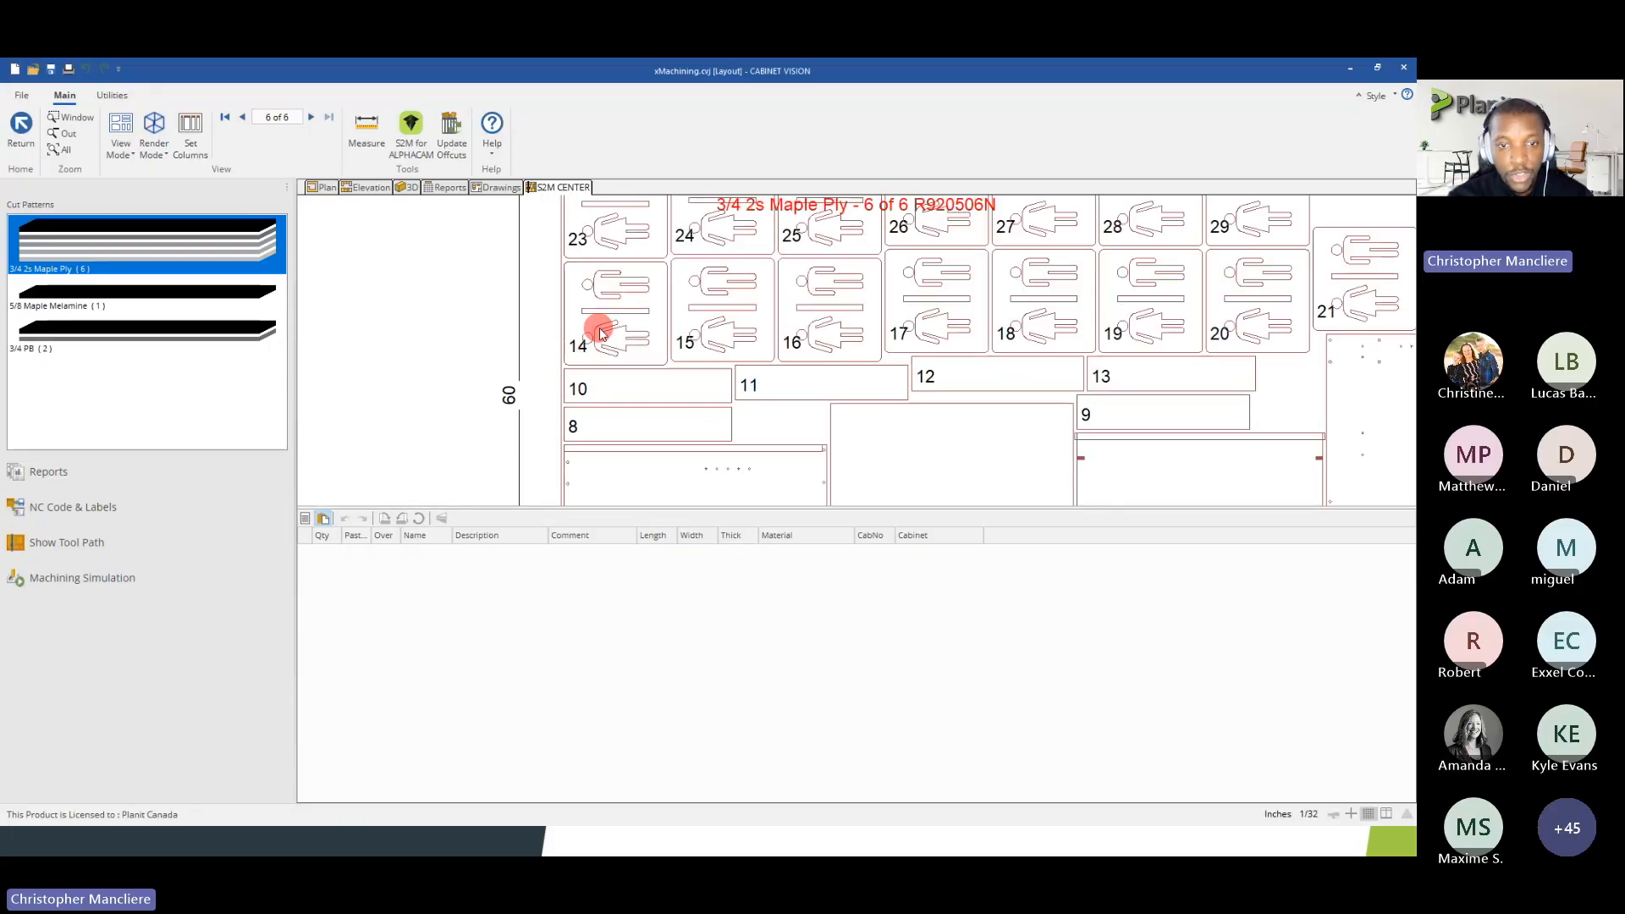
pyautogui.scroll(-2, 599, 330)
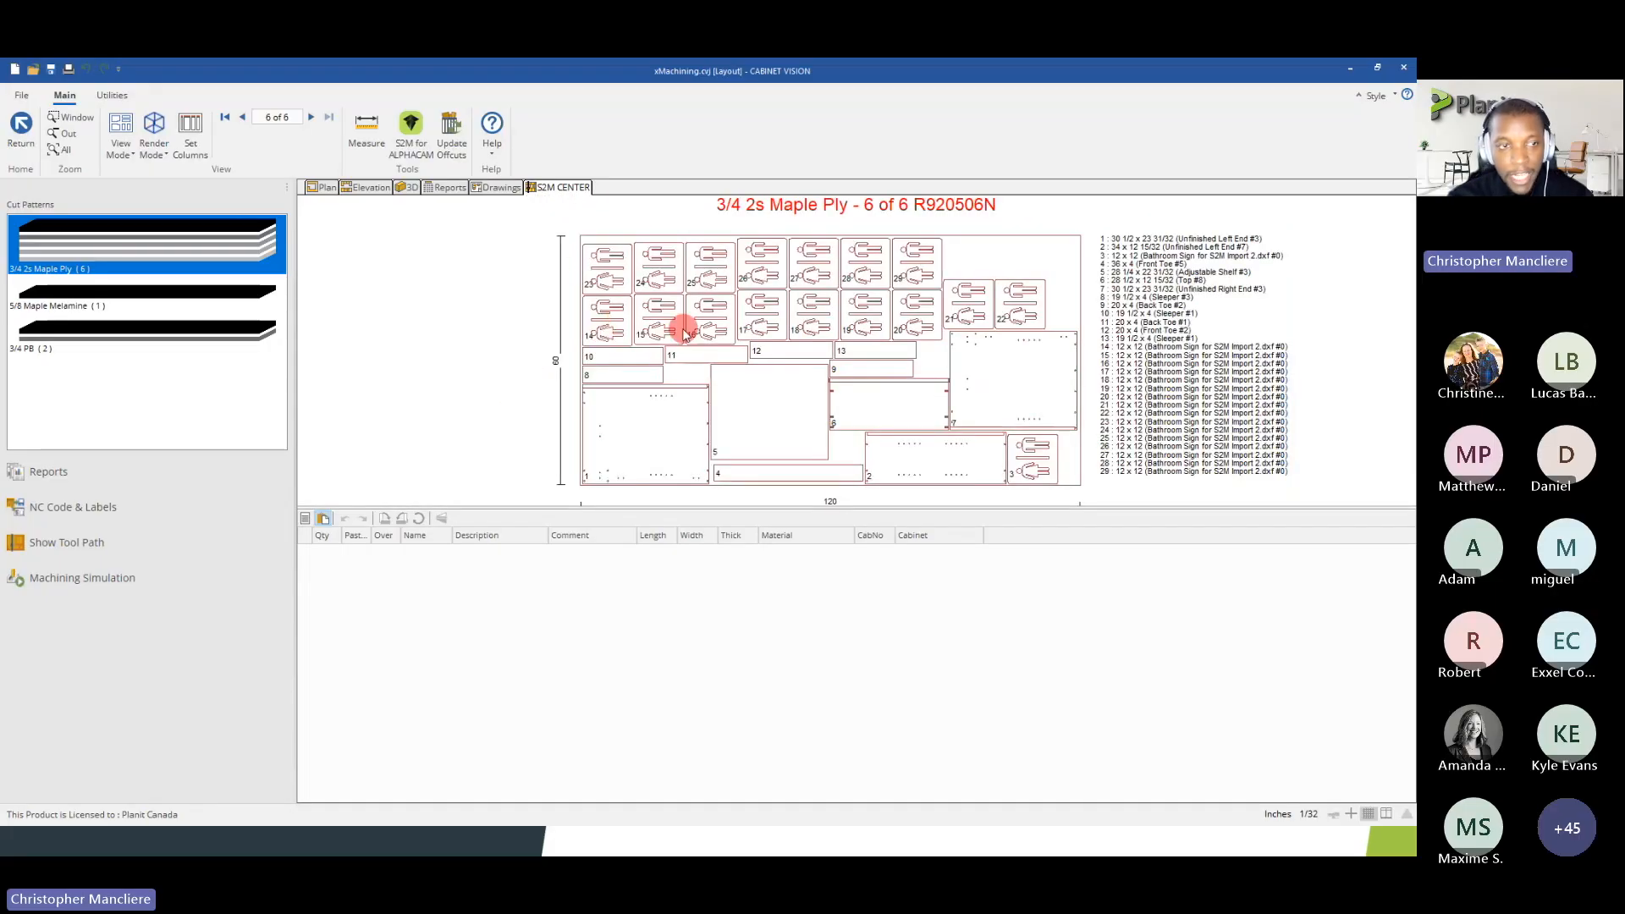
pyautogui.scroll(2, 640, 334)
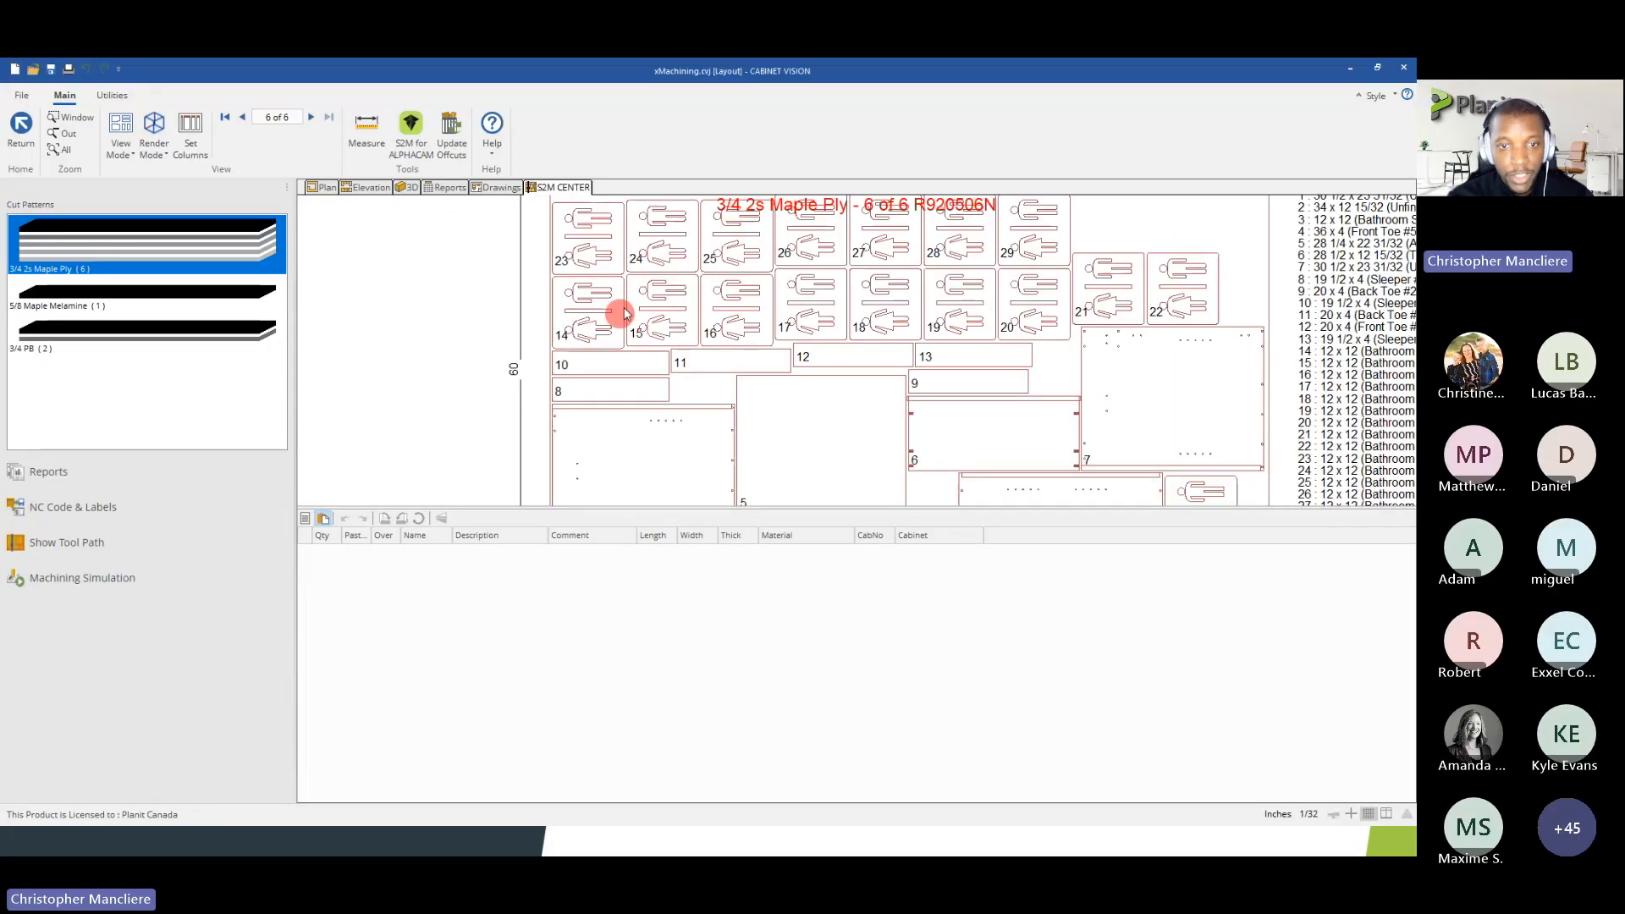
pyautogui.scroll(-3, 656, 363)
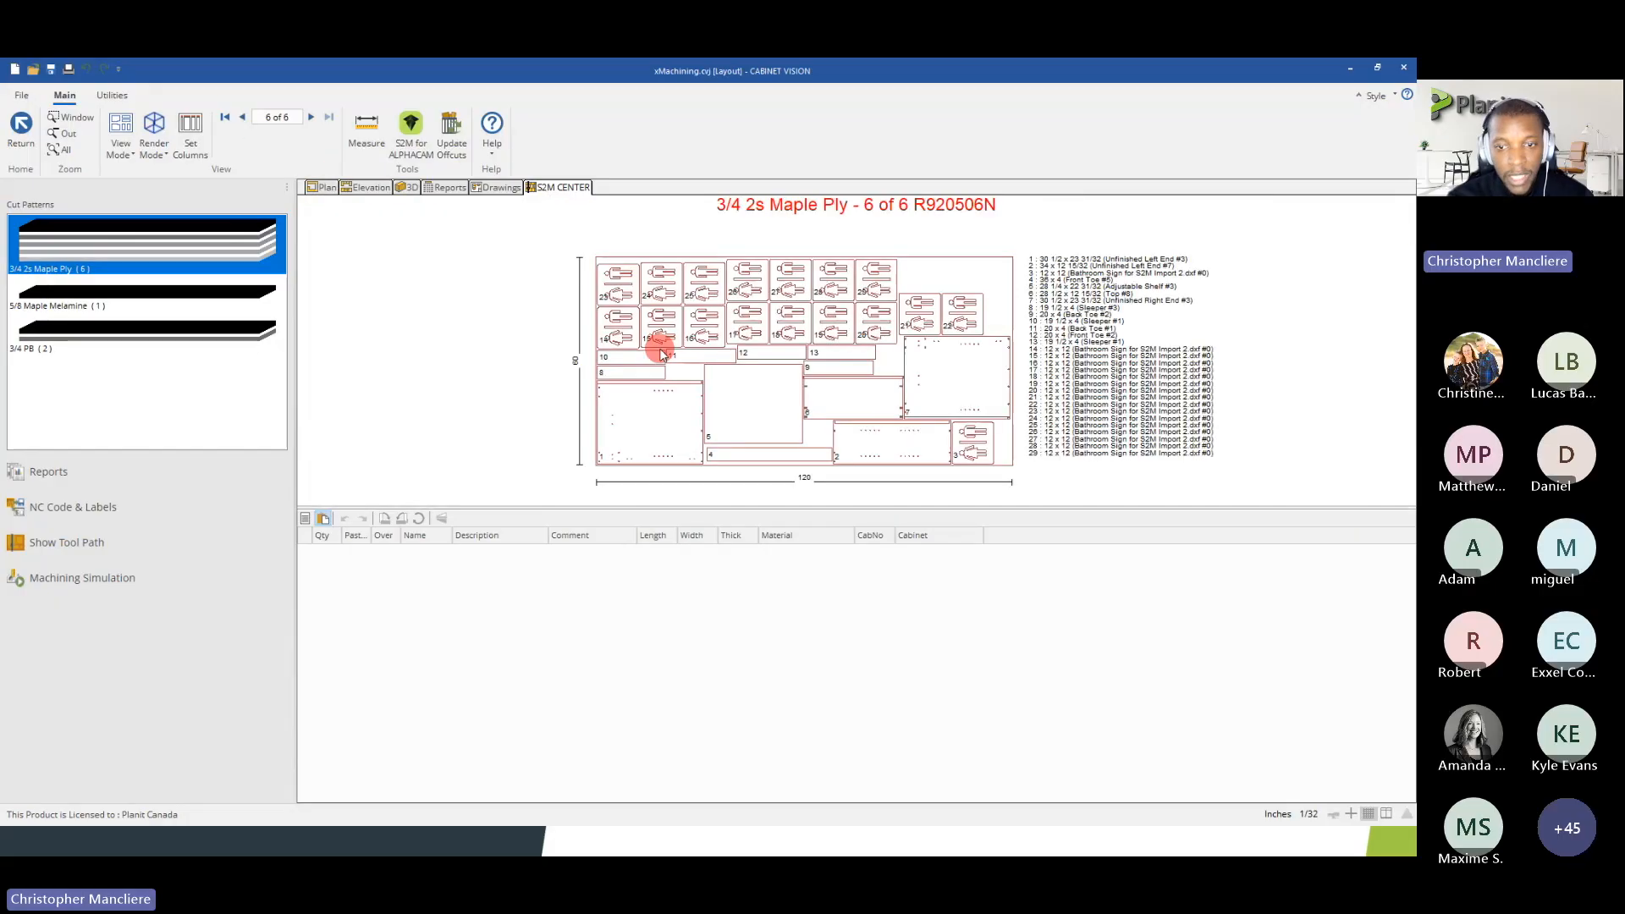
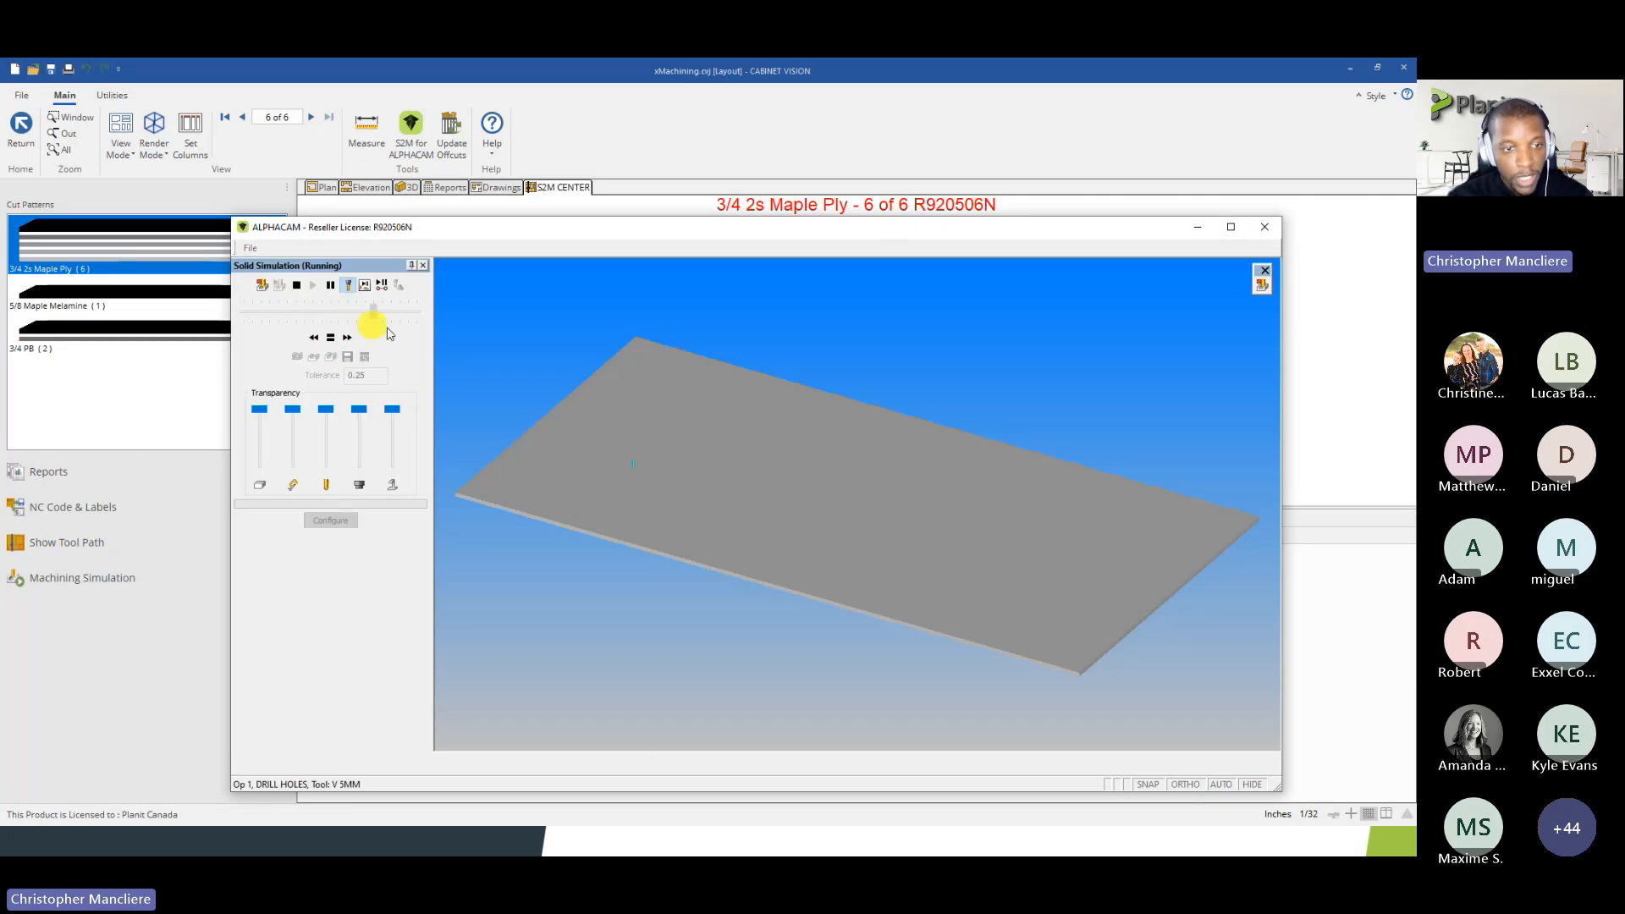
# Run the solid machining simulation of sheet 6, pause it partway and examine the partly cut bathroom signs up close
pyautogui.moveTo(374, 310); pyautogui.dragTo(433, 315)
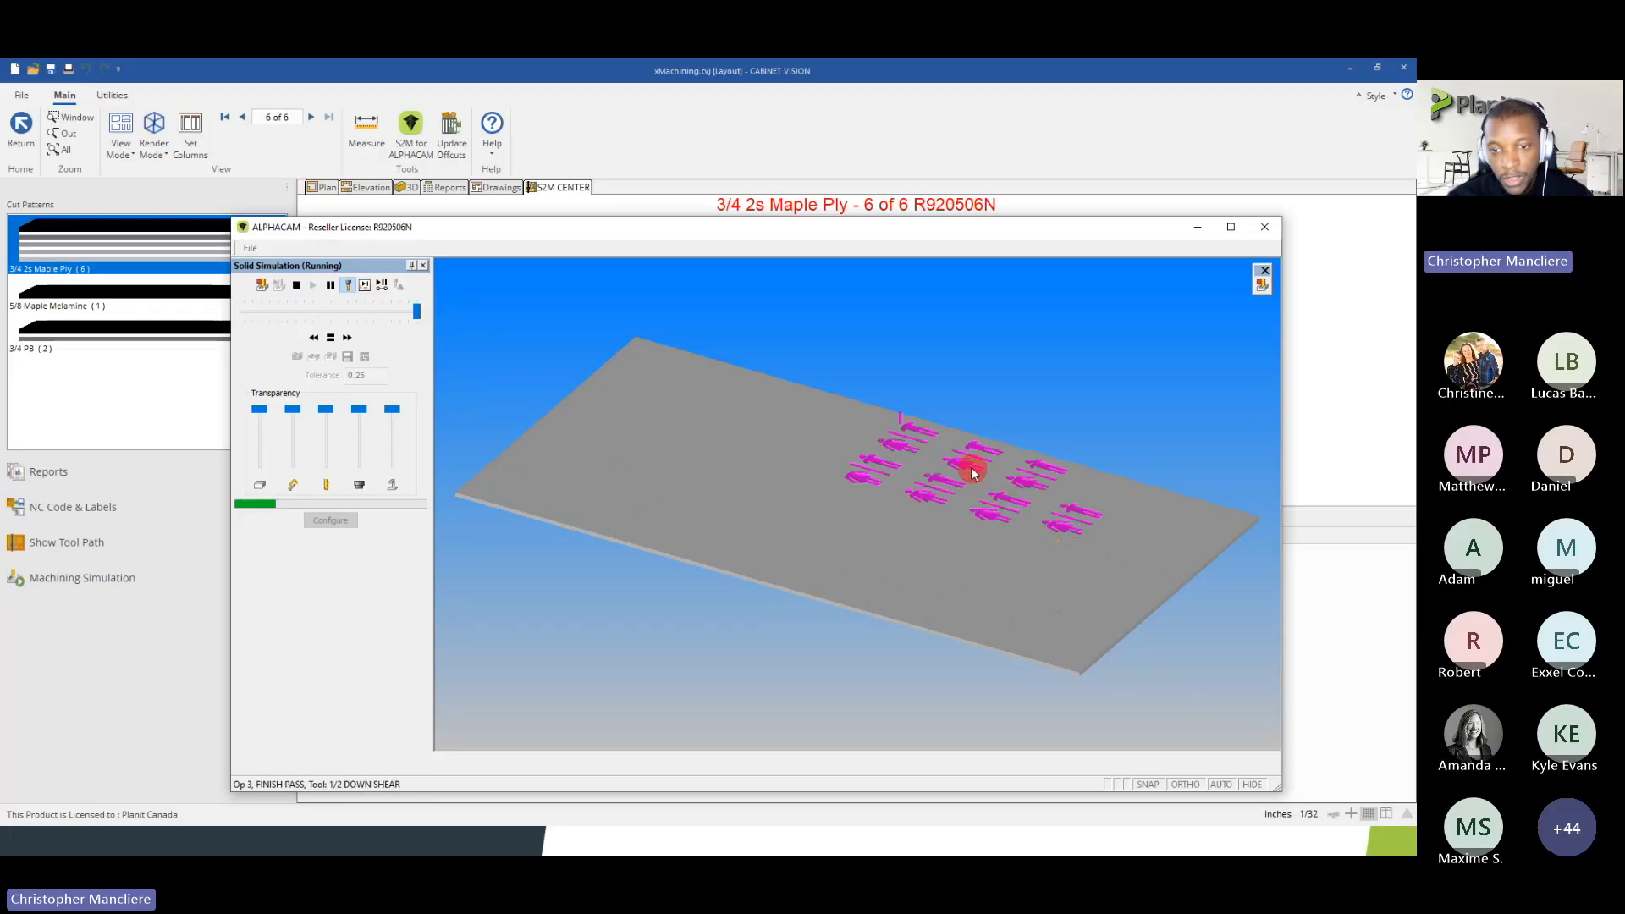
pyautogui.scroll(2, 860, 442)
pyautogui.scroll(-2, 704, 417)
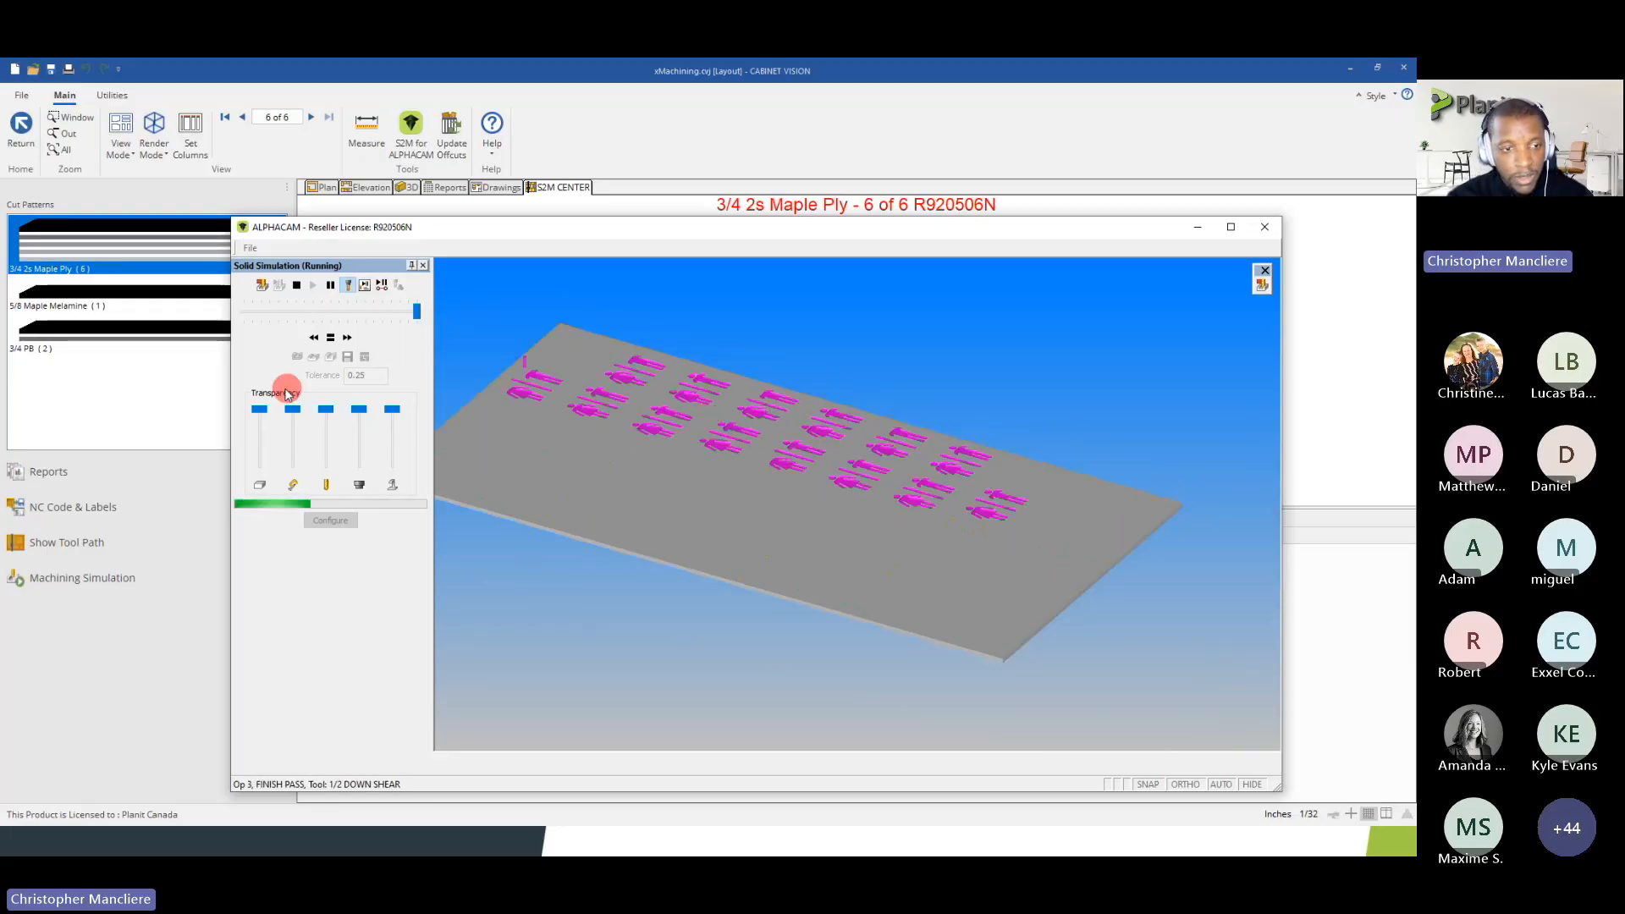
pyautogui.click(330, 336)
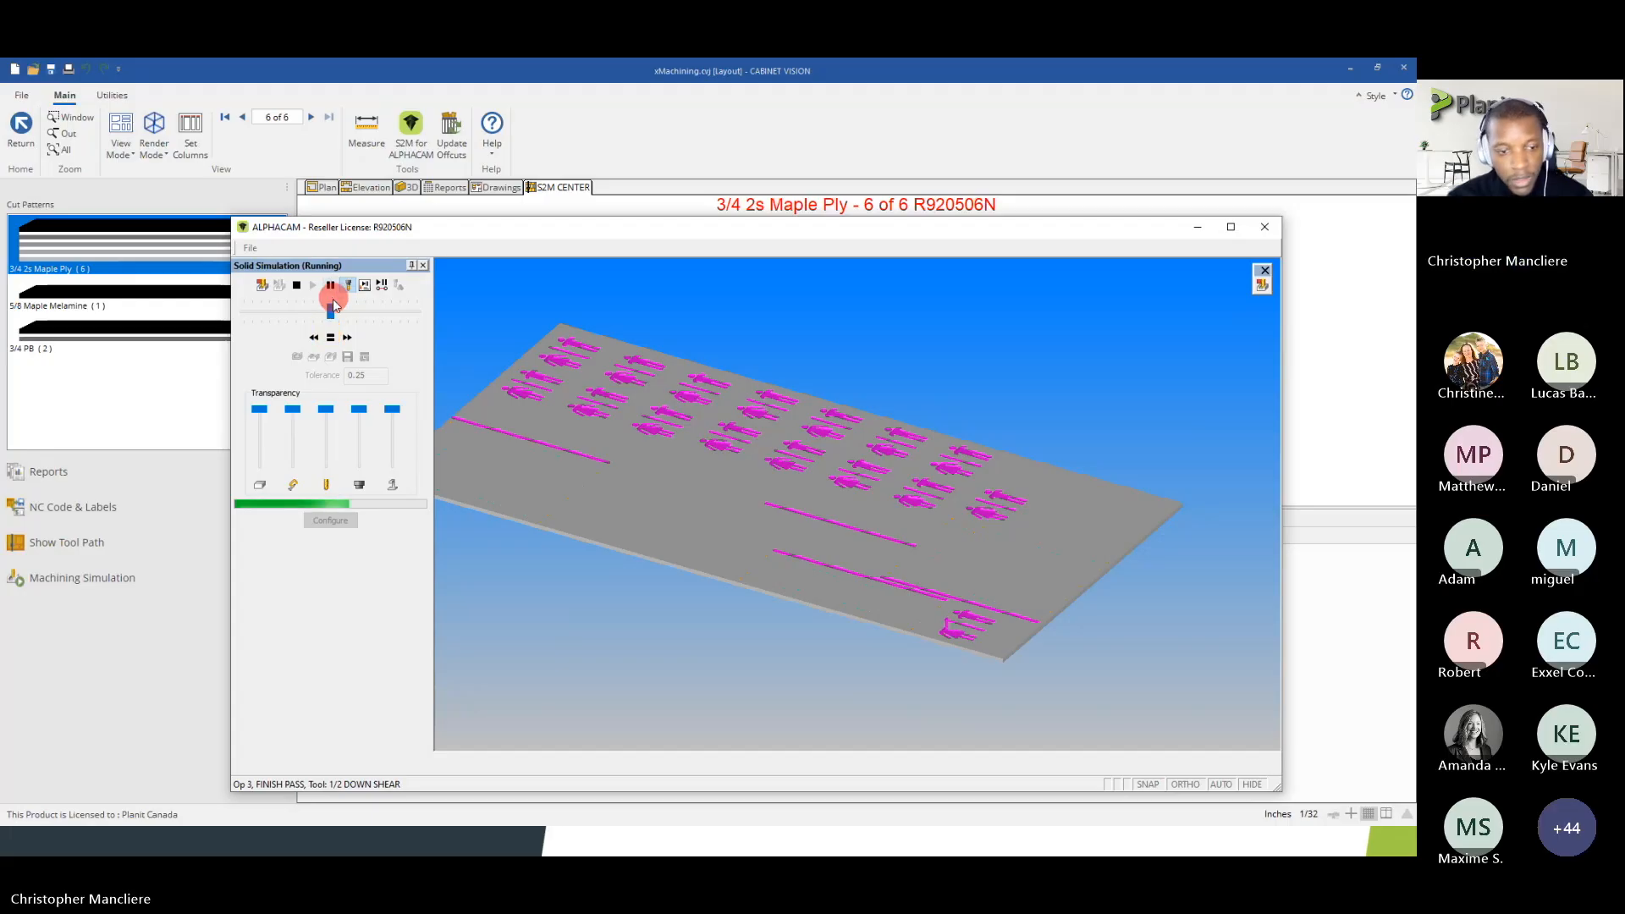
pyautogui.click(331, 287)
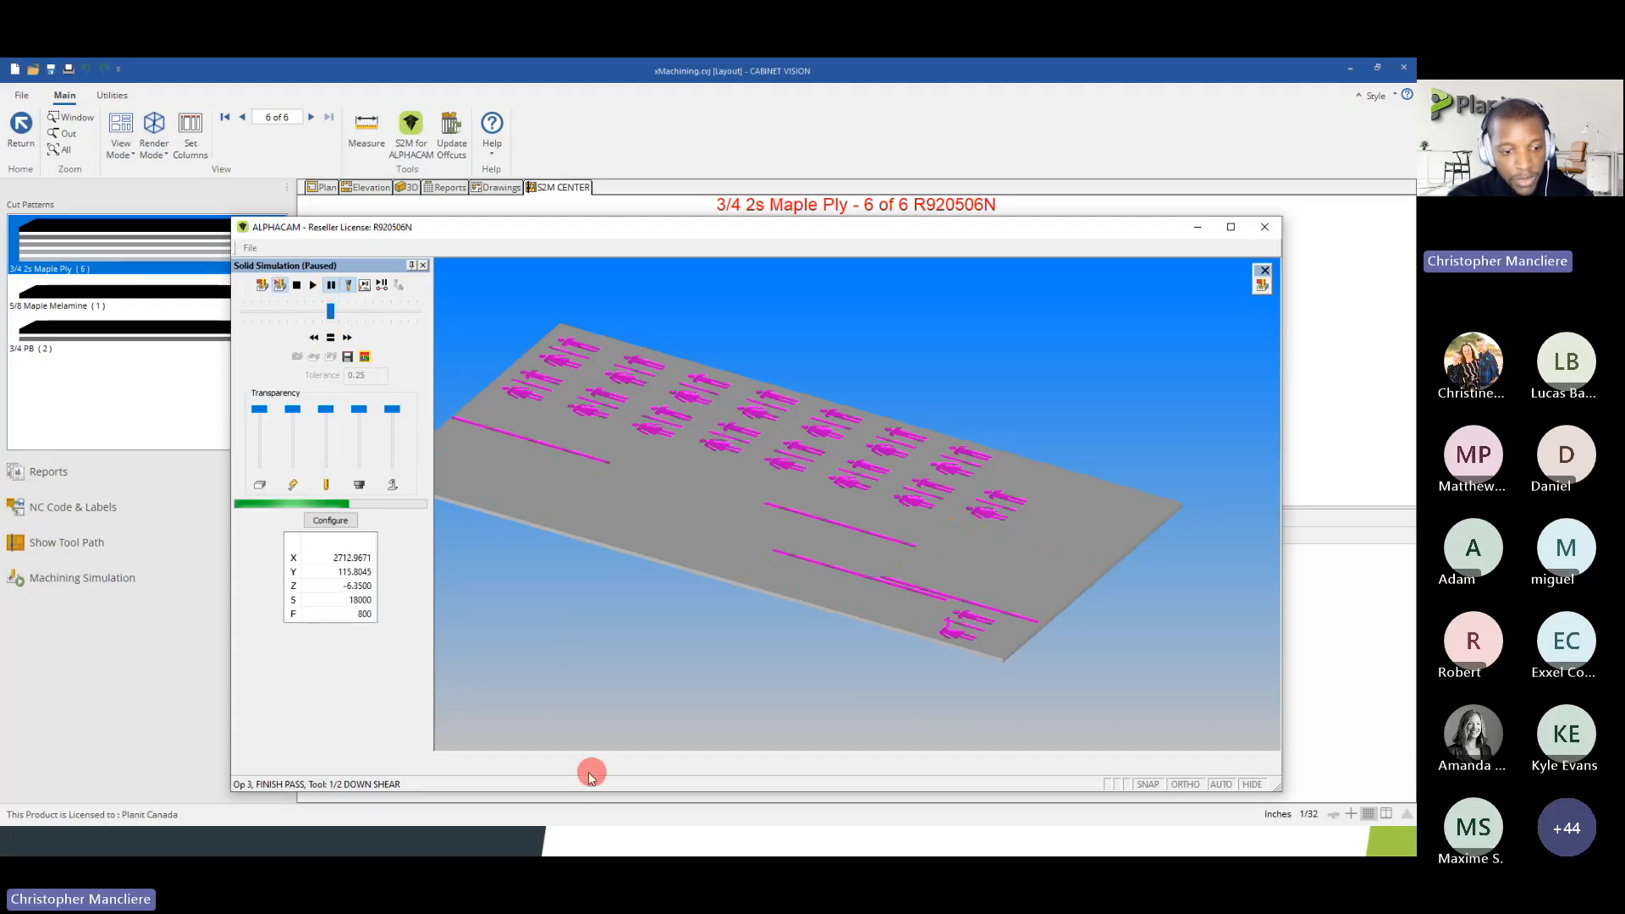
pyautogui.scroll(3, 948, 645)
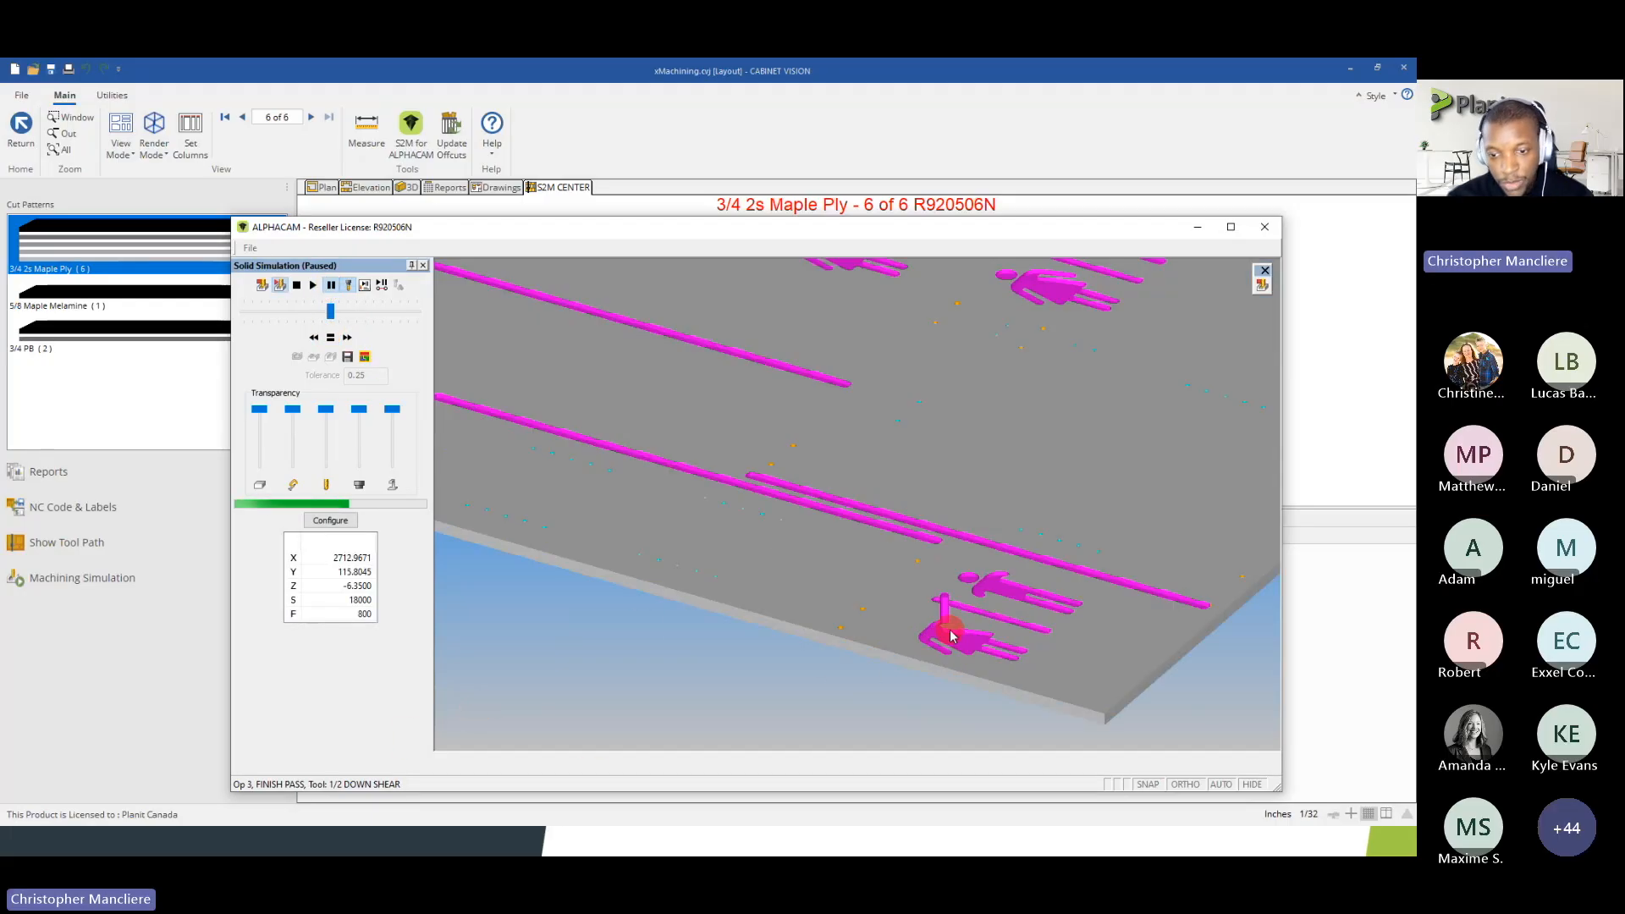
pyautogui.scroll(-3, 948, 622)
pyautogui.scroll(3, 938, 617)
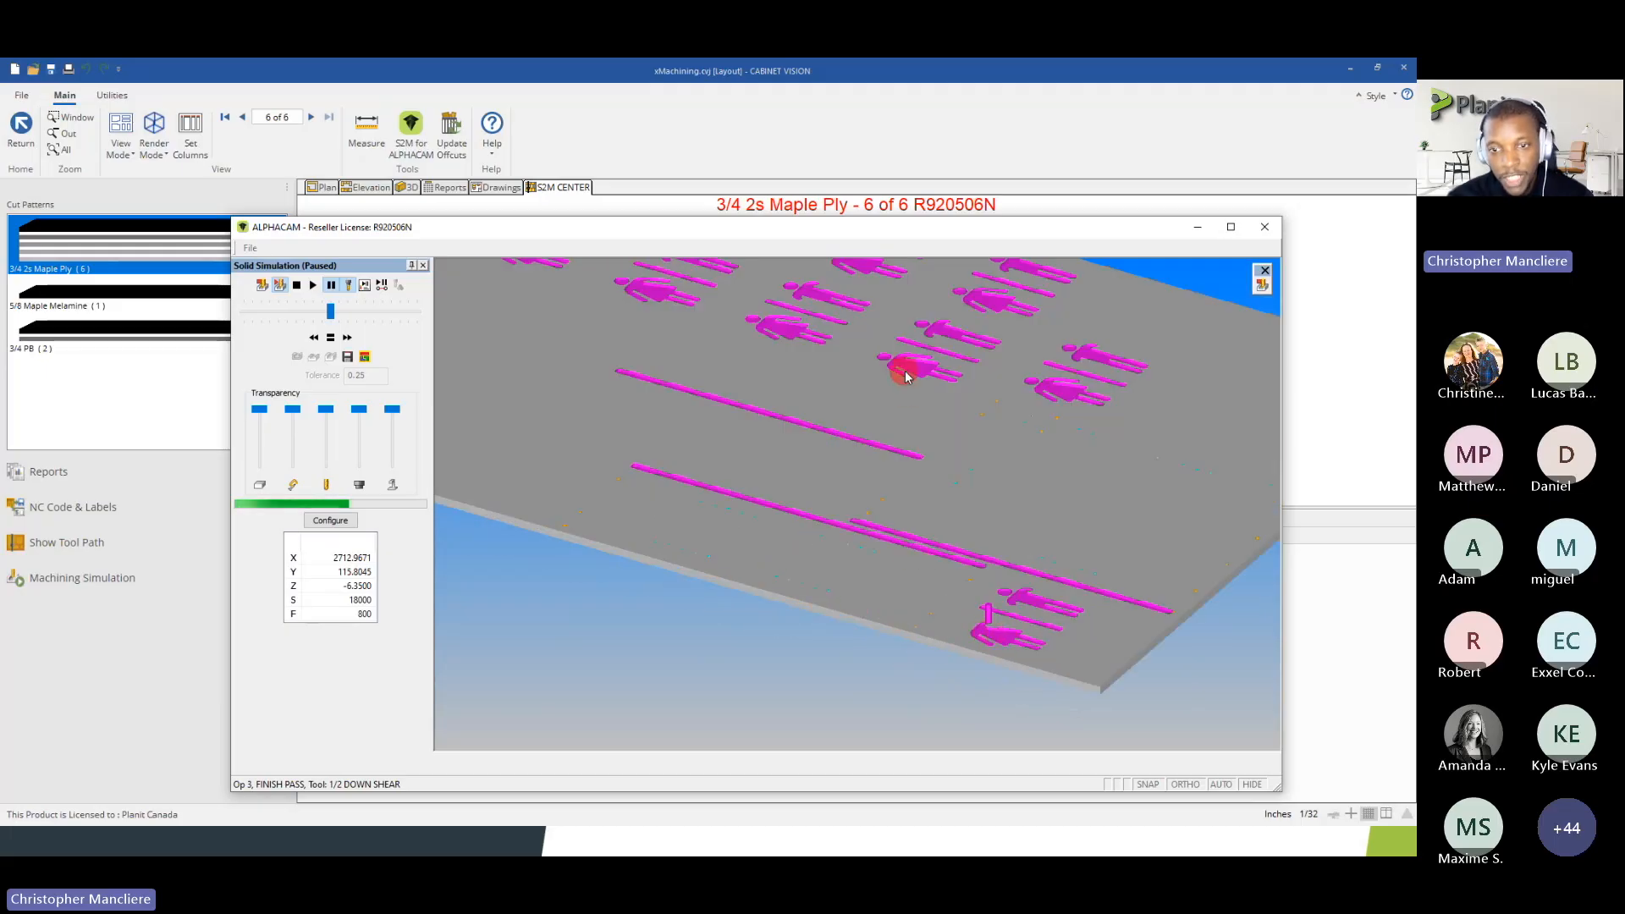
pyautogui.scroll(-5, 898, 369)
# Resume the simulation at full speed until it finishes, examine the machined sheet from several angles and close the simulation
pyautogui.click(310, 288)
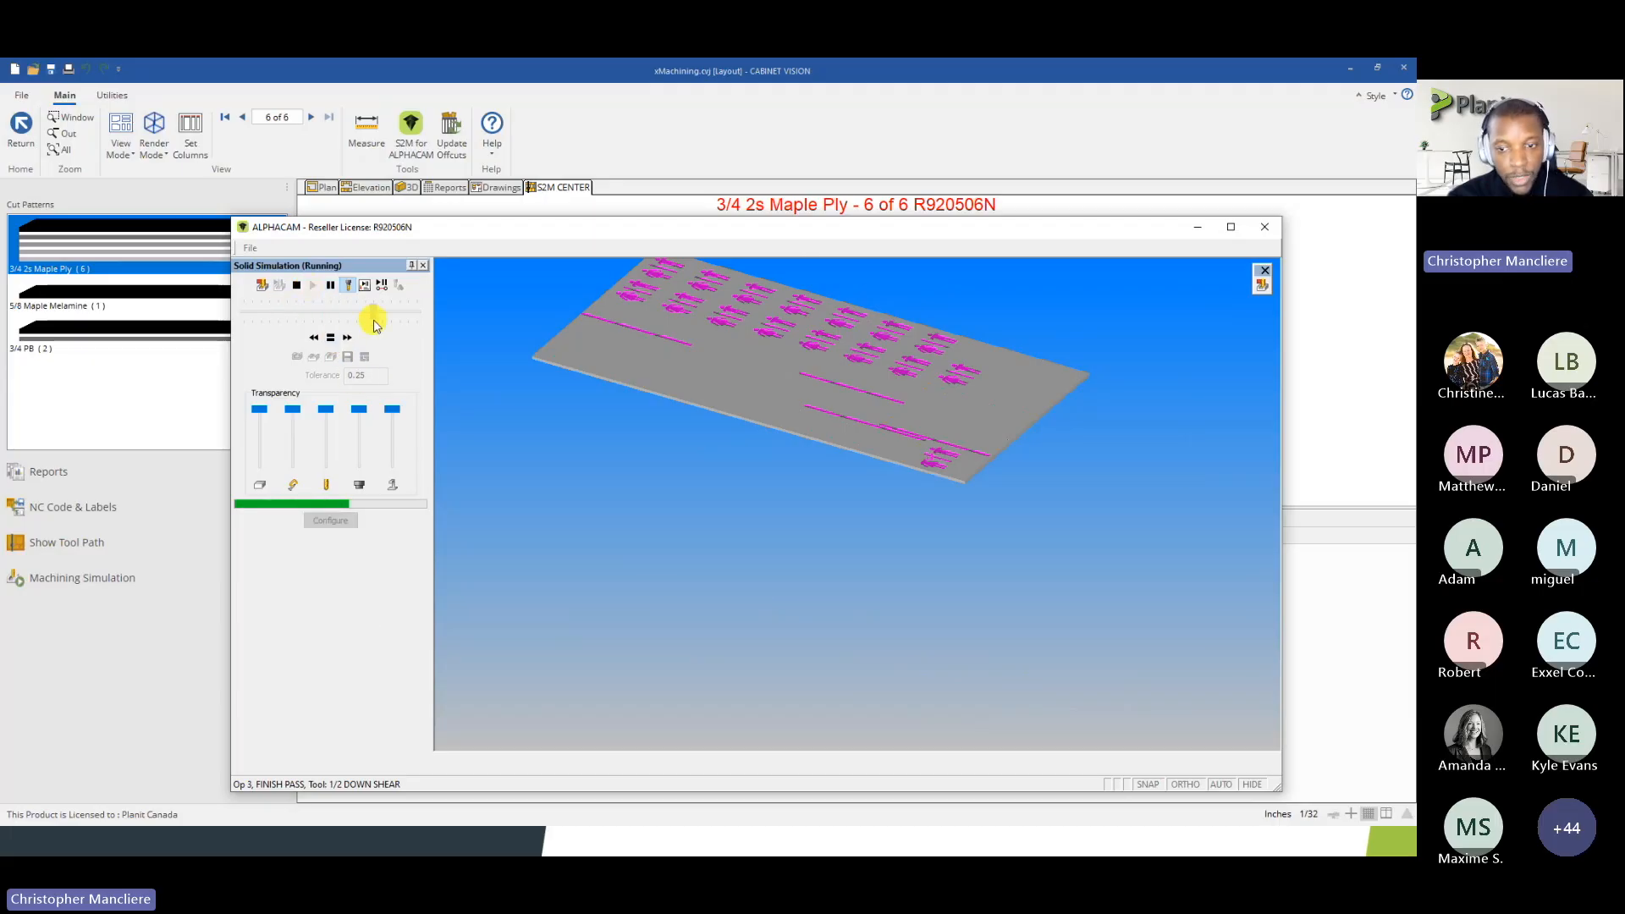
pyautogui.moveTo(374, 322); pyautogui.dragTo(443, 317)
pyautogui.moveTo(743, 339); pyautogui.dragTo(864, 408)
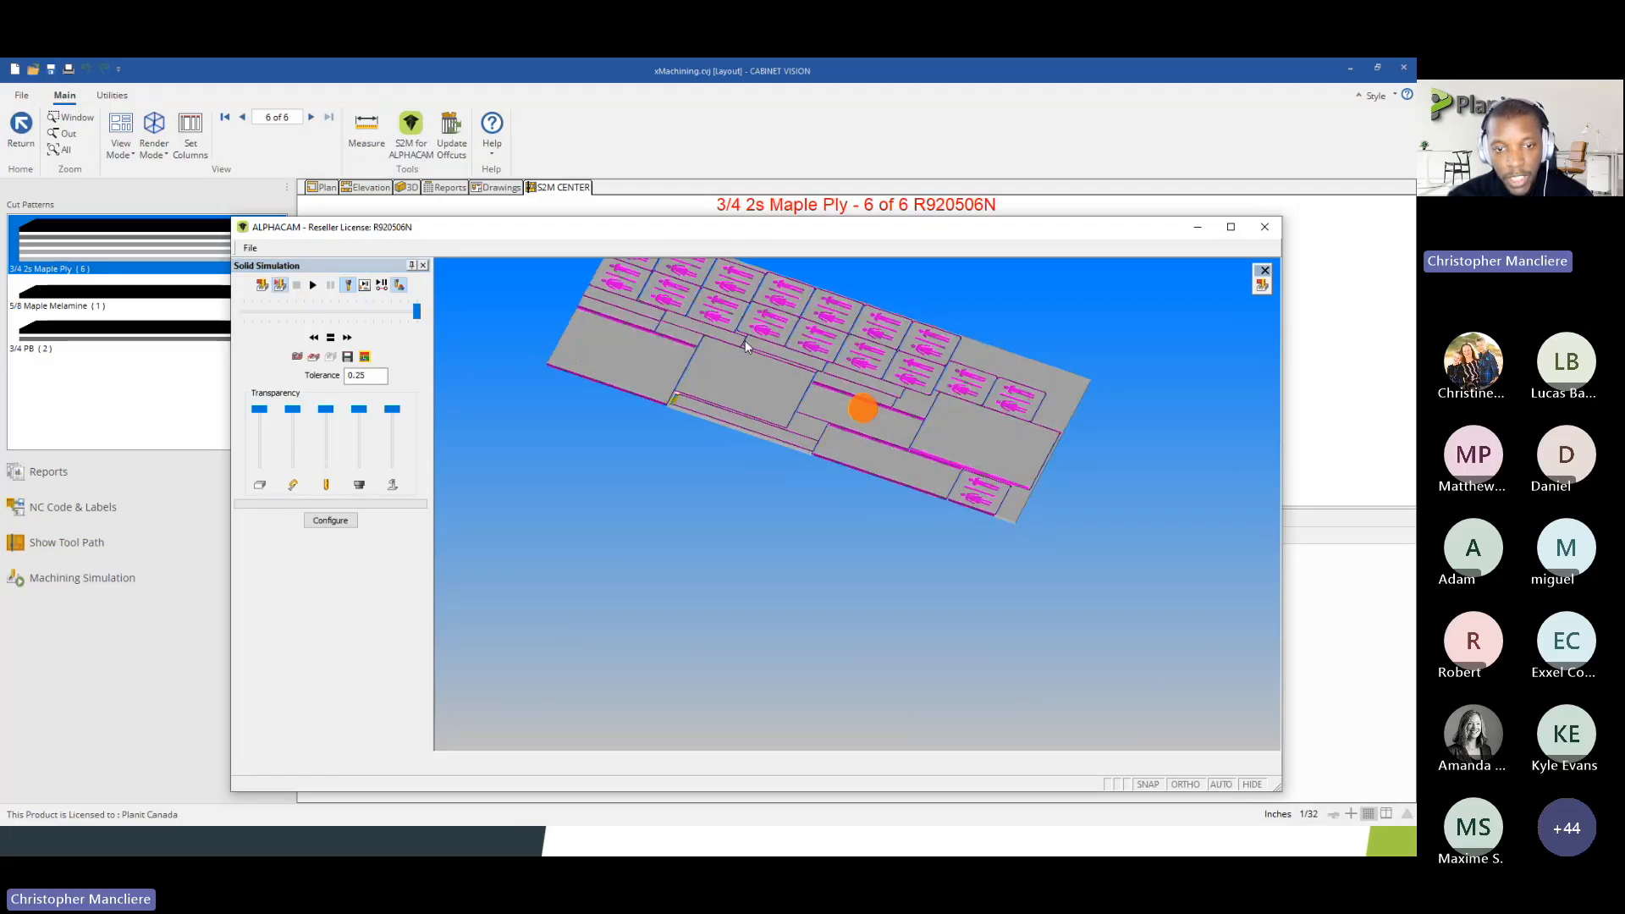
pyautogui.scroll(8, 745, 340)
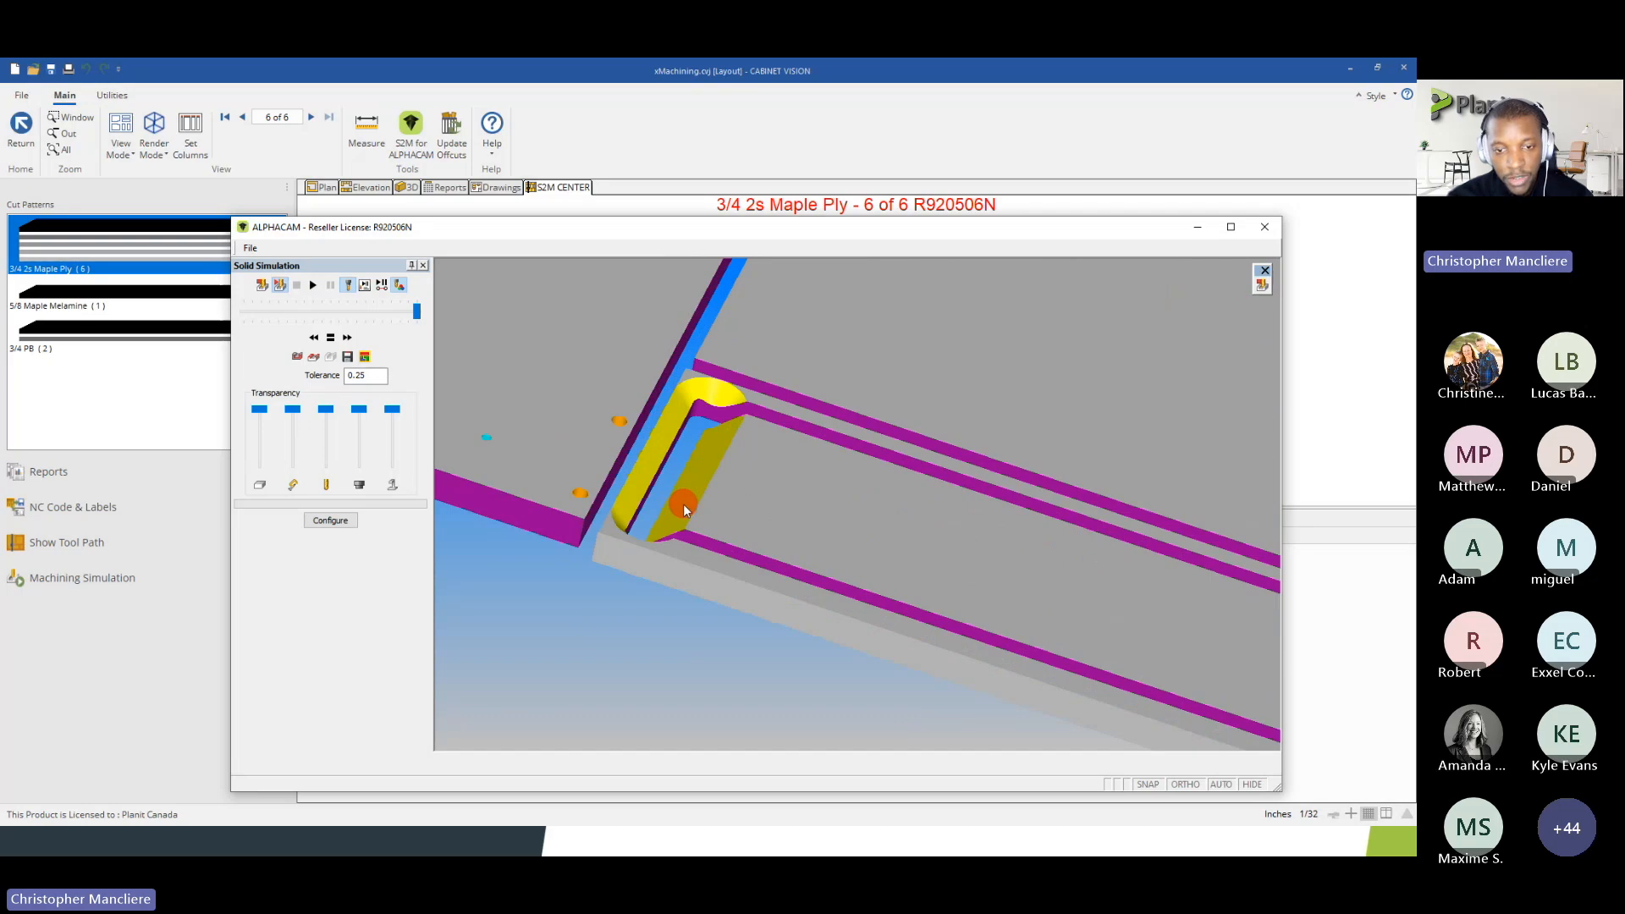
pyautogui.scroll(-8, 684, 504)
pyautogui.scroll(6, 847, 521)
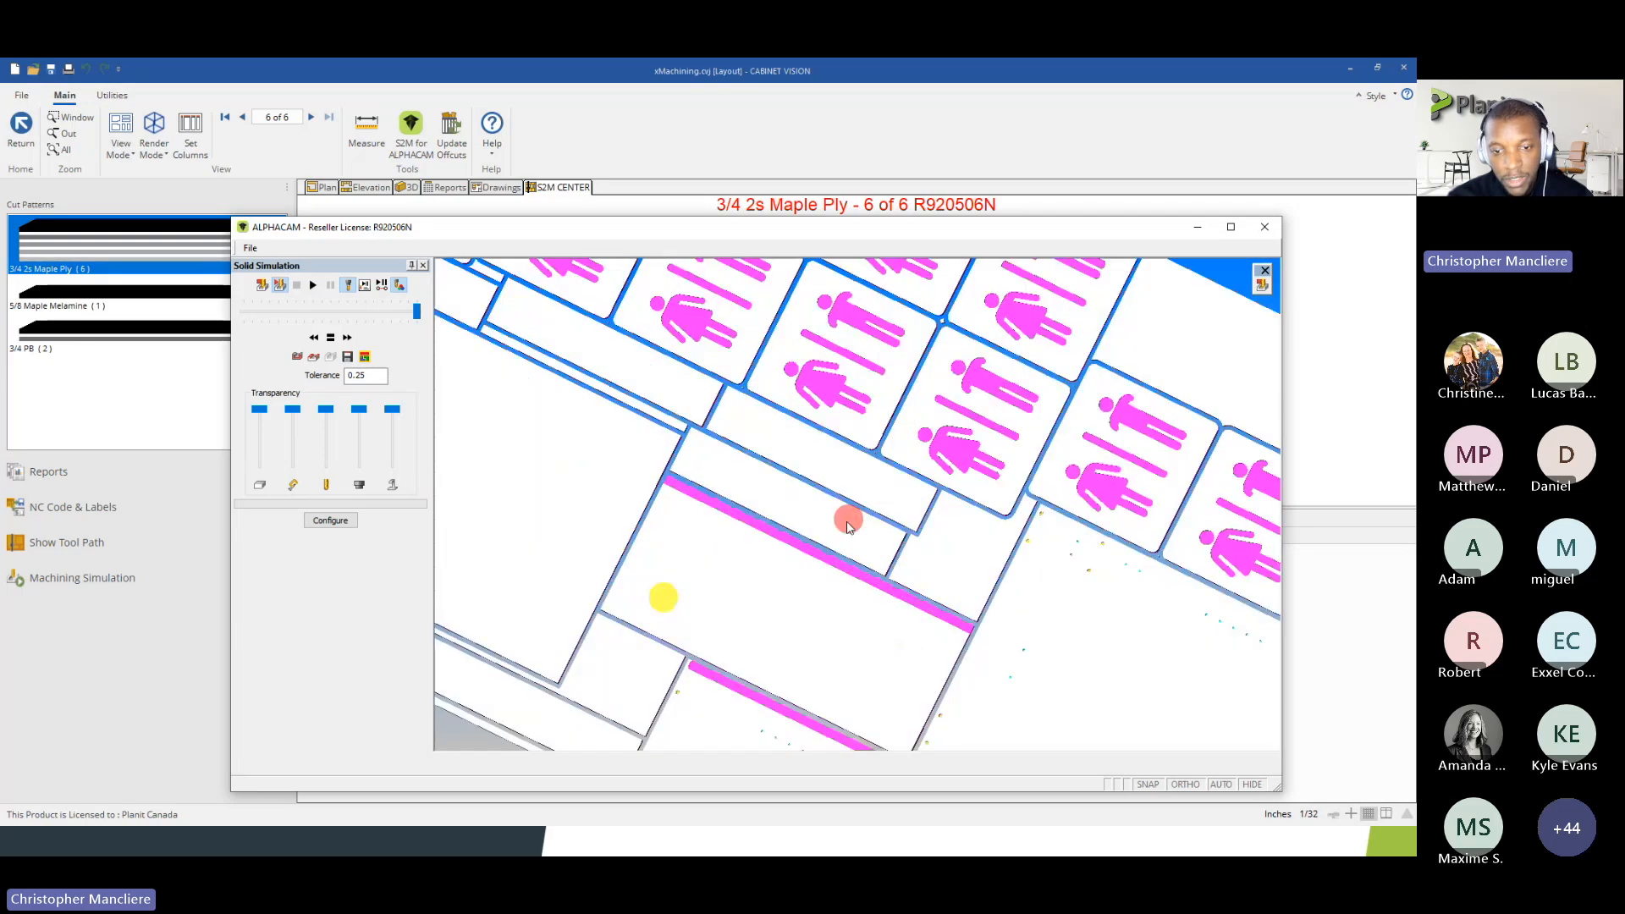
pyautogui.scroll(5, 606, 505)
pyautogui.scroll(-8, 743, 506)
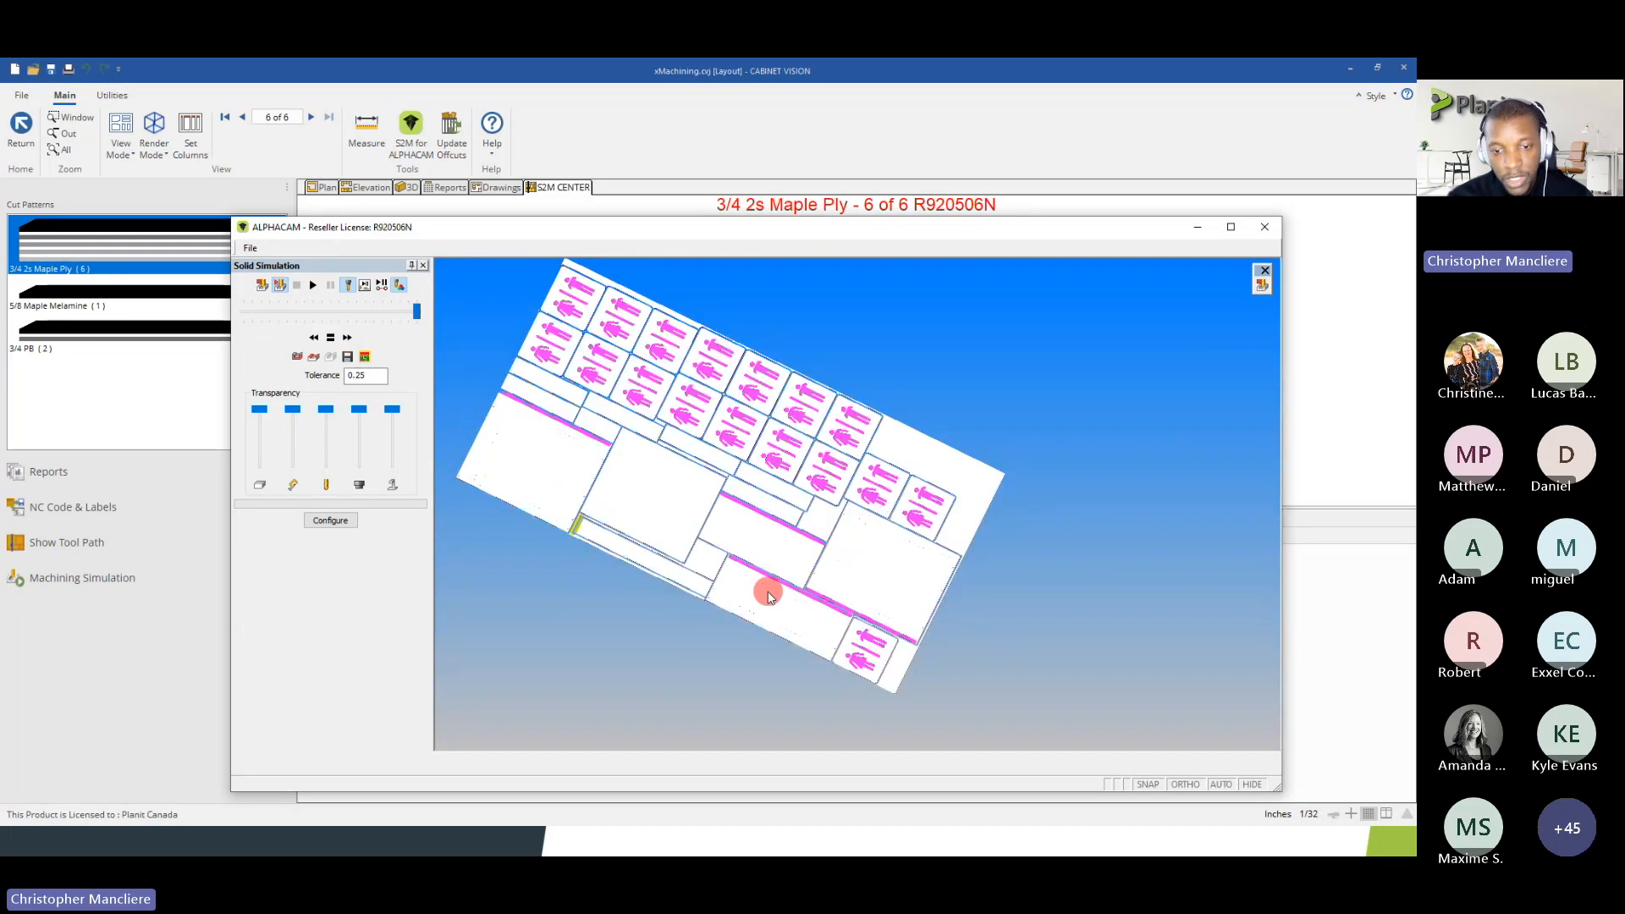
pyautogui.scroll(6, 580, 378)
pyautogui.click(262, 285)
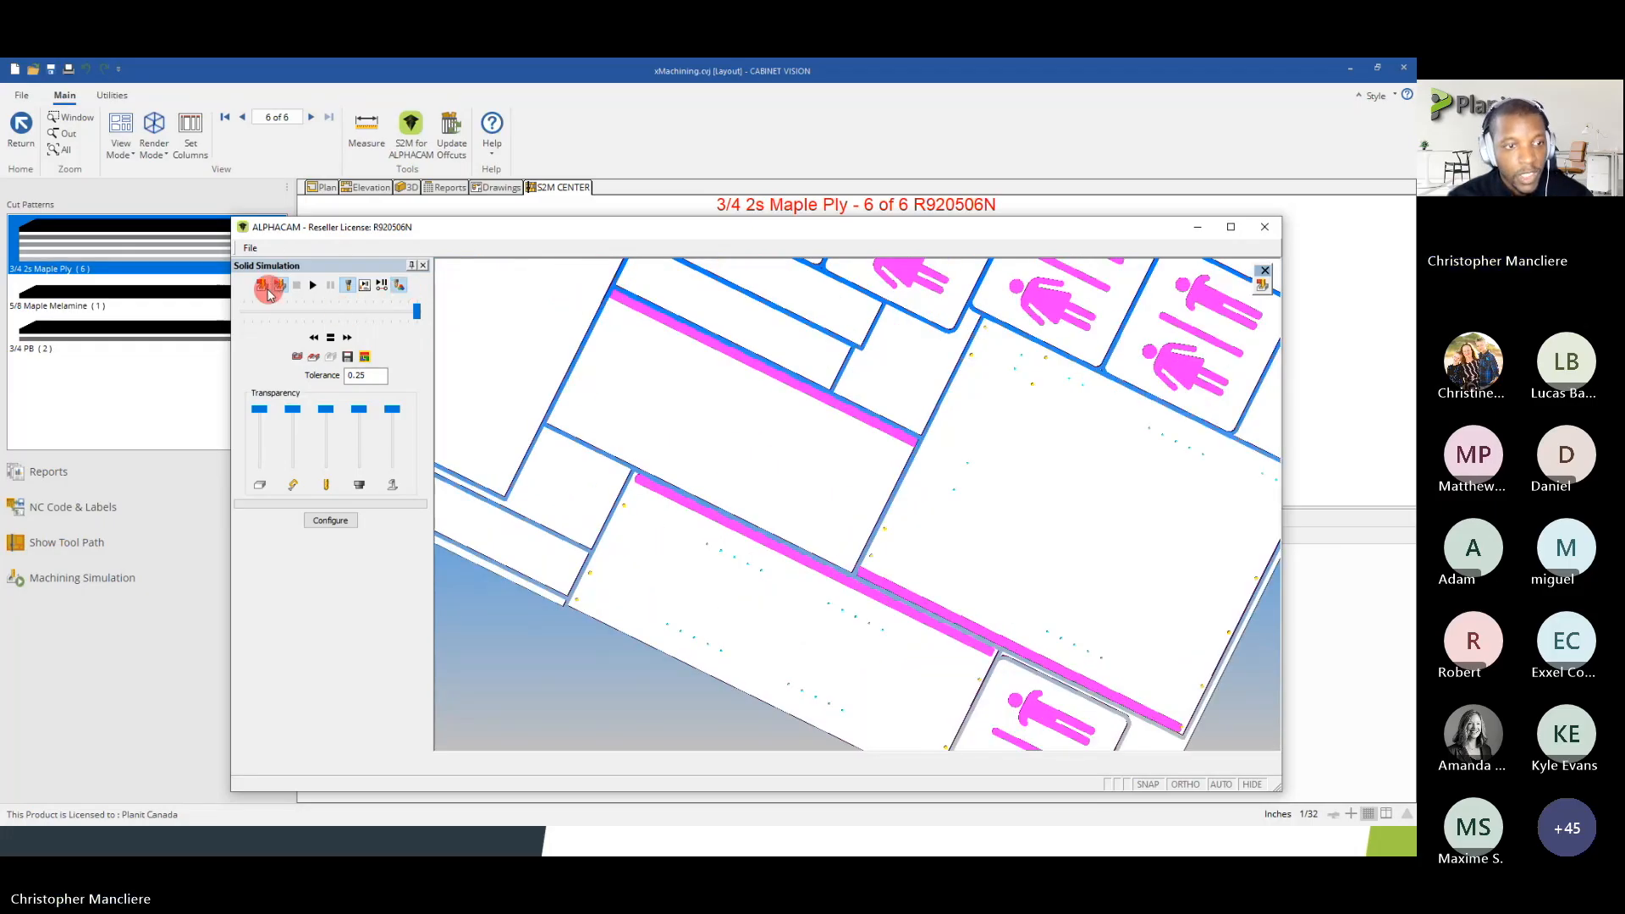
pyautogui.click(1263, 229)
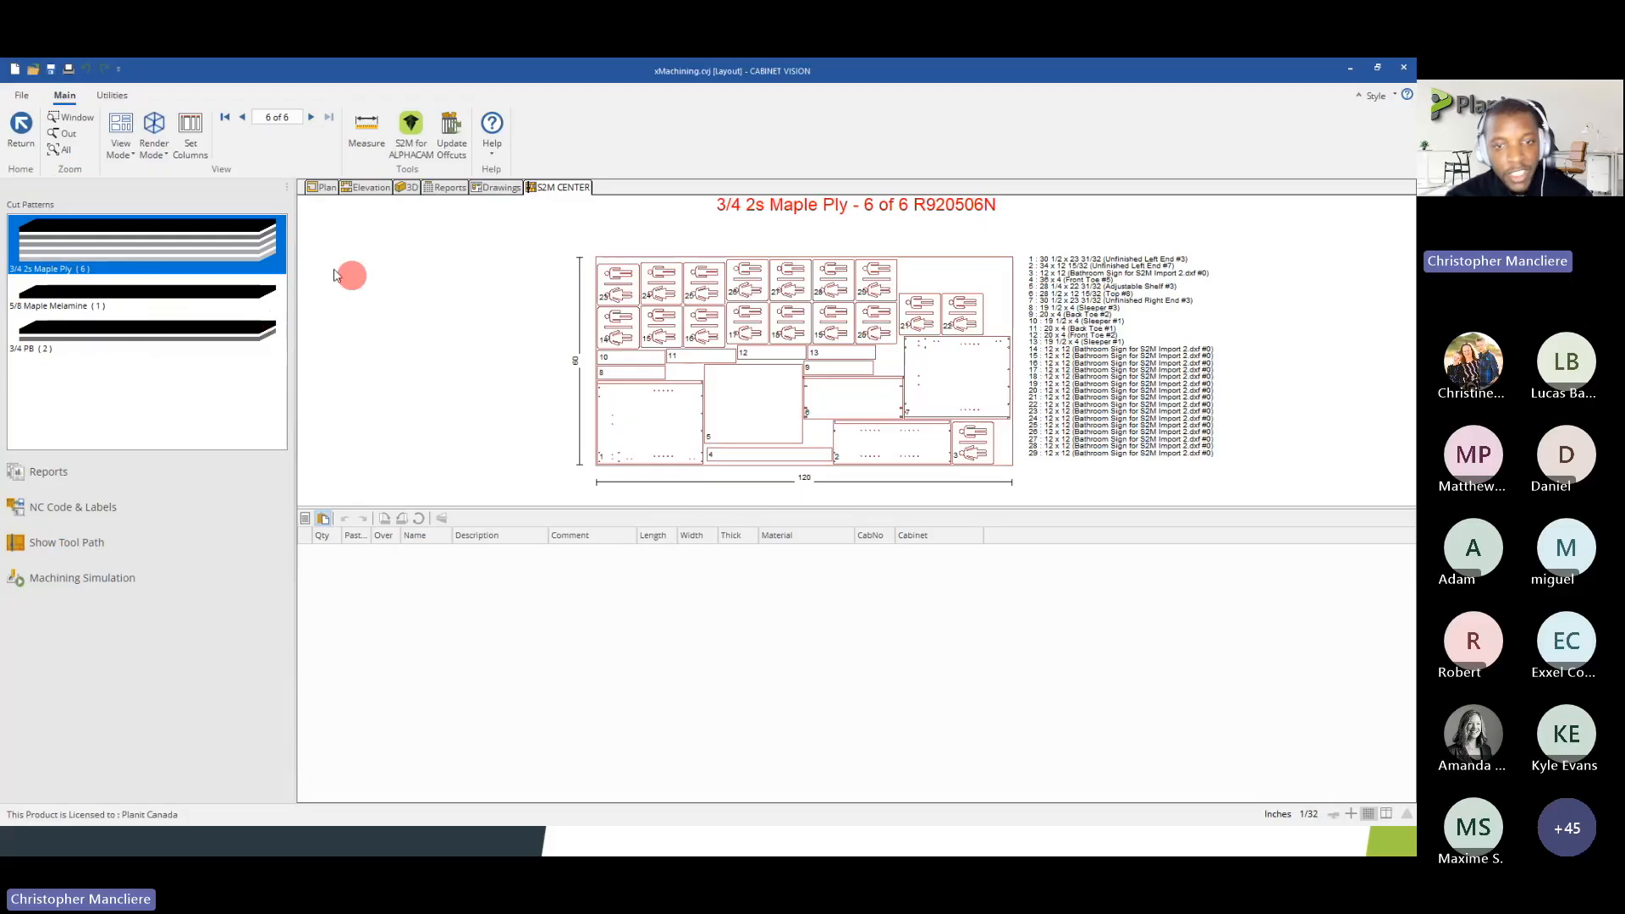
# Show the sheet's part list, locate bathroom sign 21 in it and view the part's available actions
pyautogui.click(305, 520)
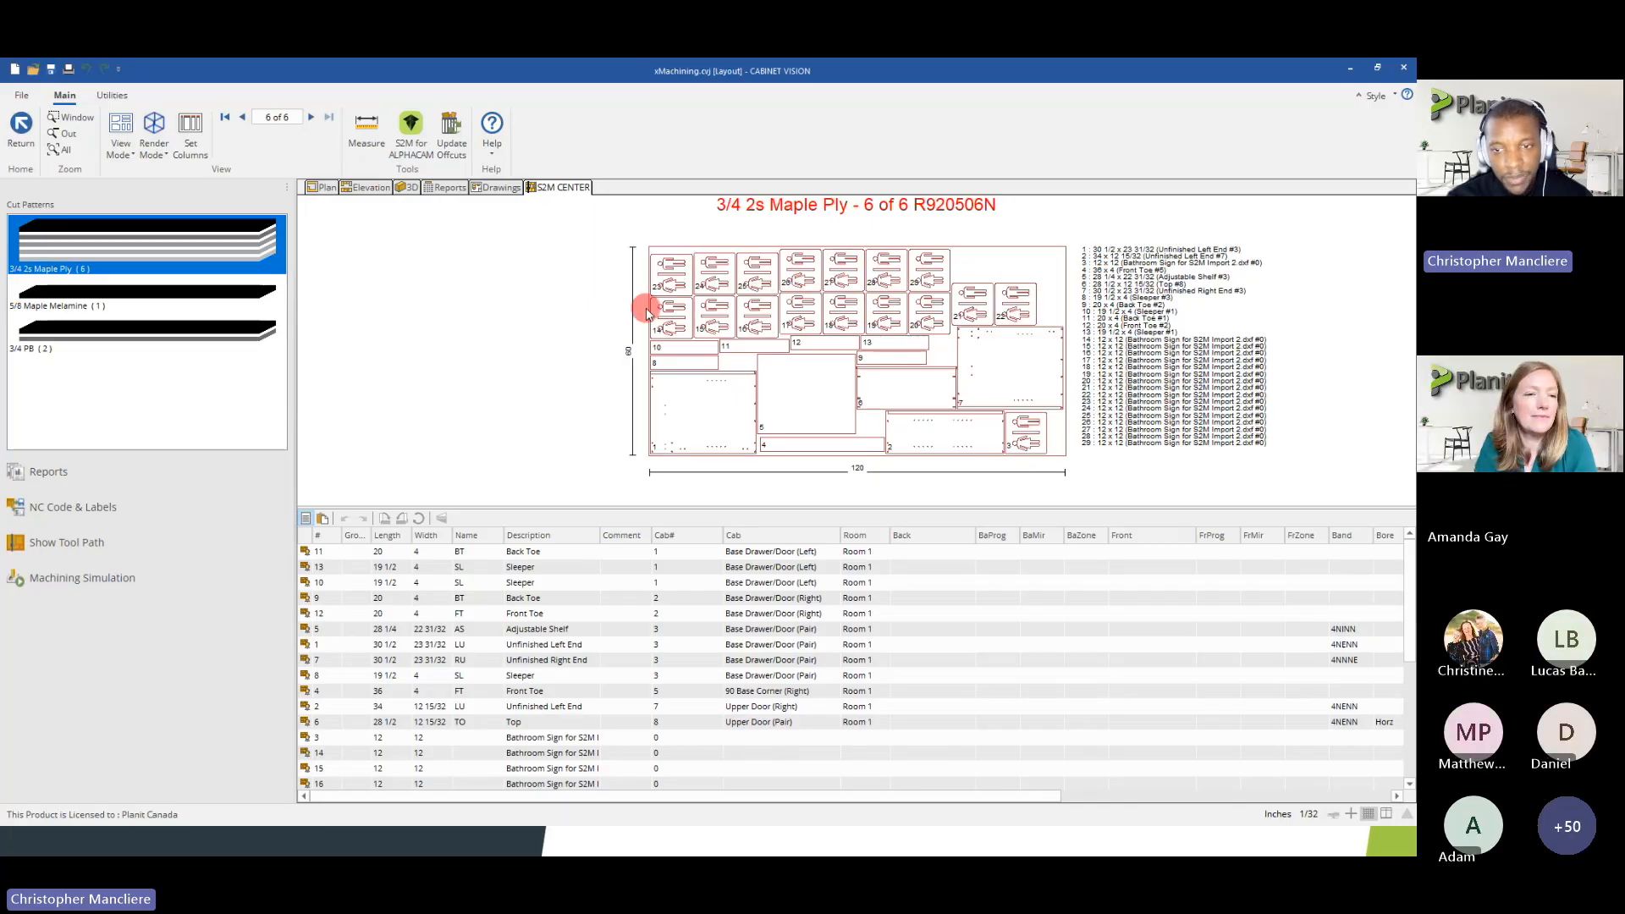
pyautogui.click(981, 302)
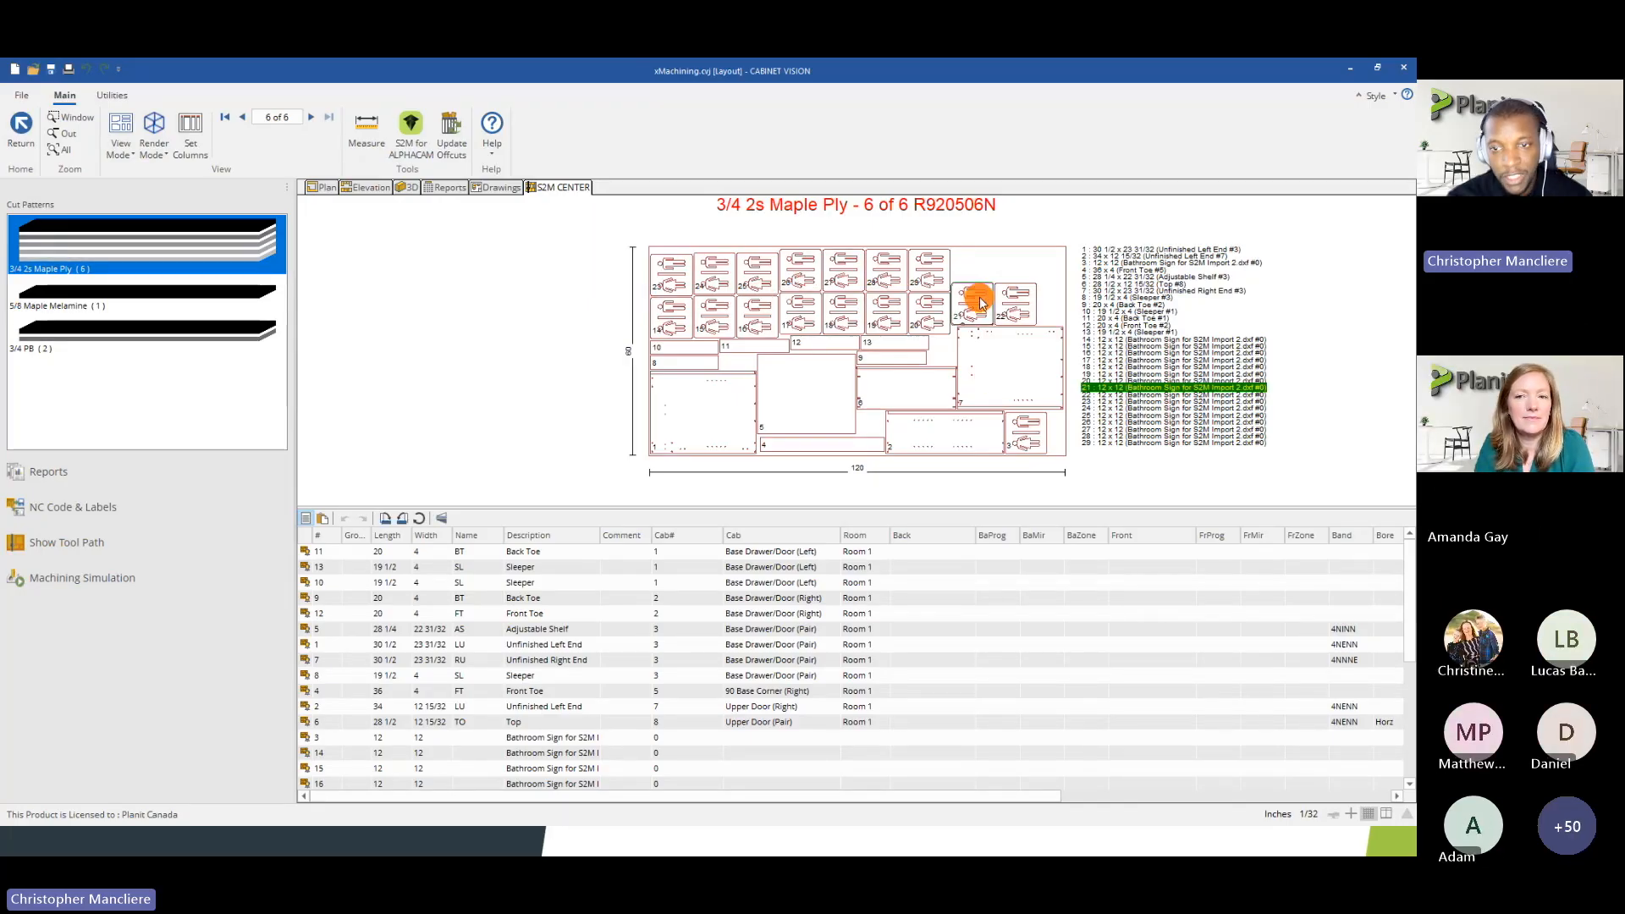
pyautogui.scroll(-1, 744, 628)
pyautogui.scroll(-4, 742, 627)
pyautogui.rightClick(963, 303)
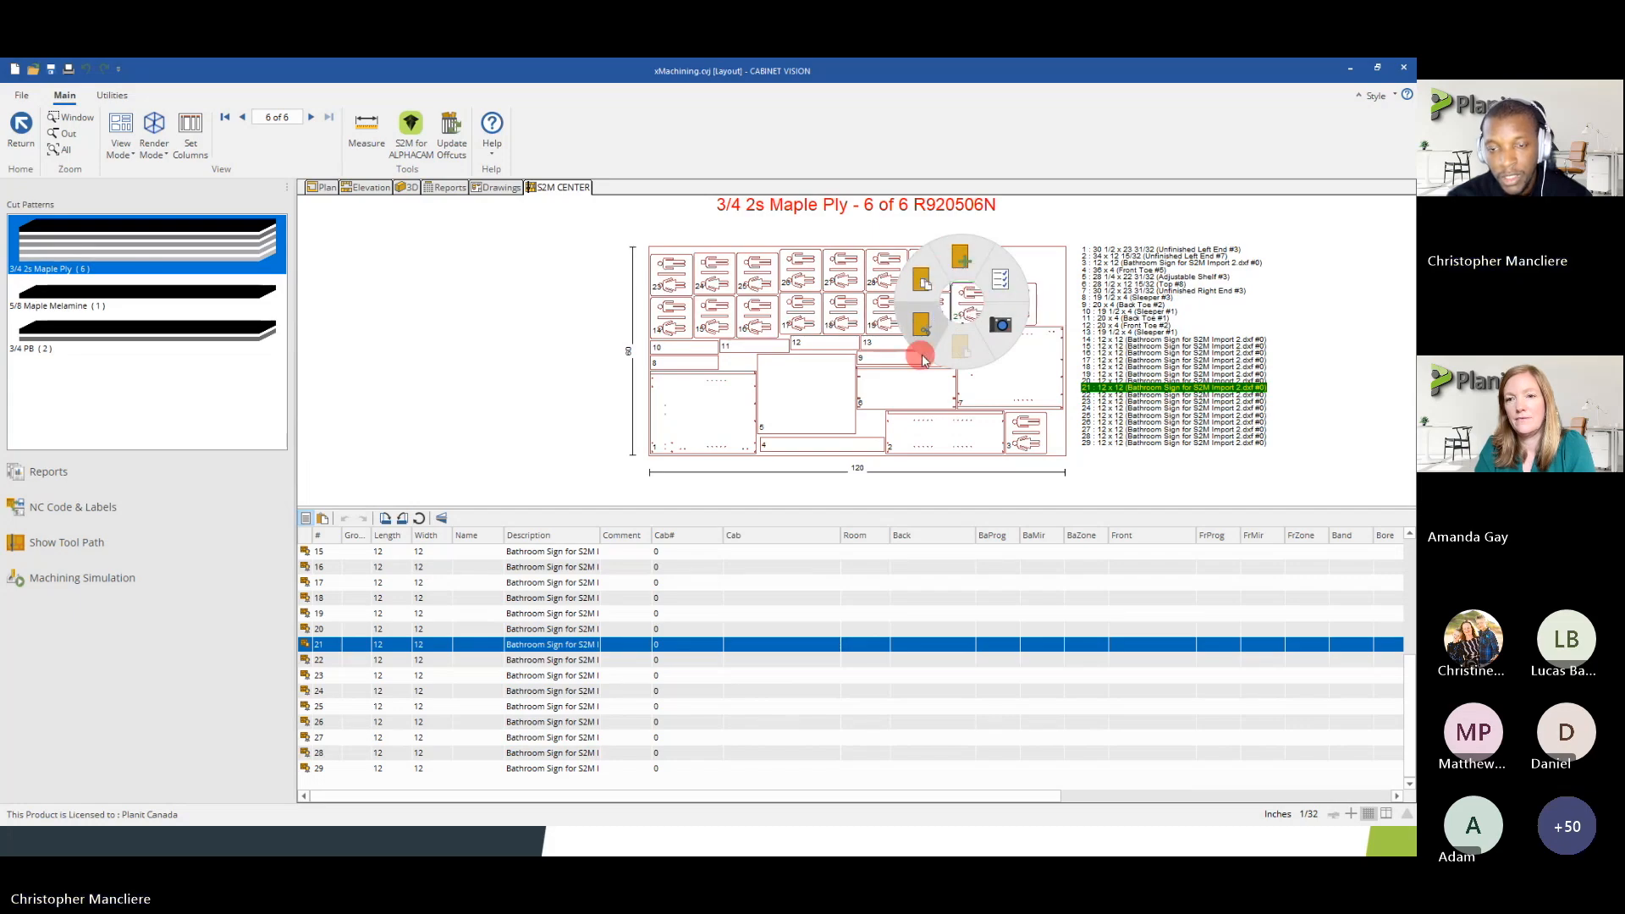
pyautogui.click(538, 367)
# Copy Drawer Box Back part 6 on the 5/8 Maple Melamine sheet to the clipboard and show the clipboard's contents
pyautogui.click(193, 312)
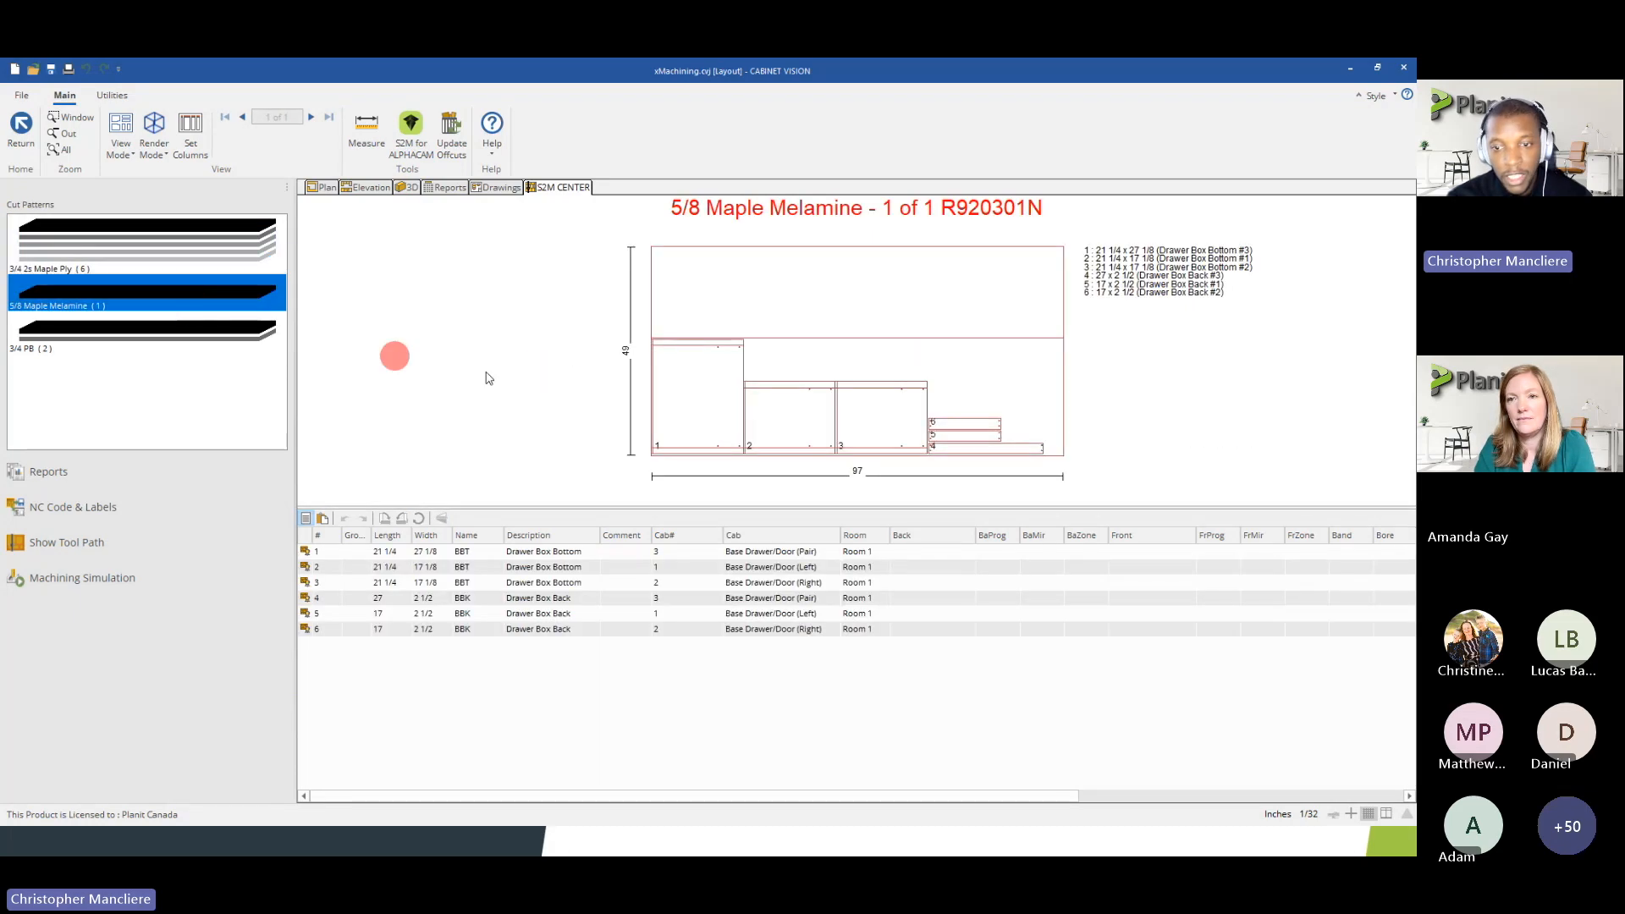
pyautogui.click(964, 429)
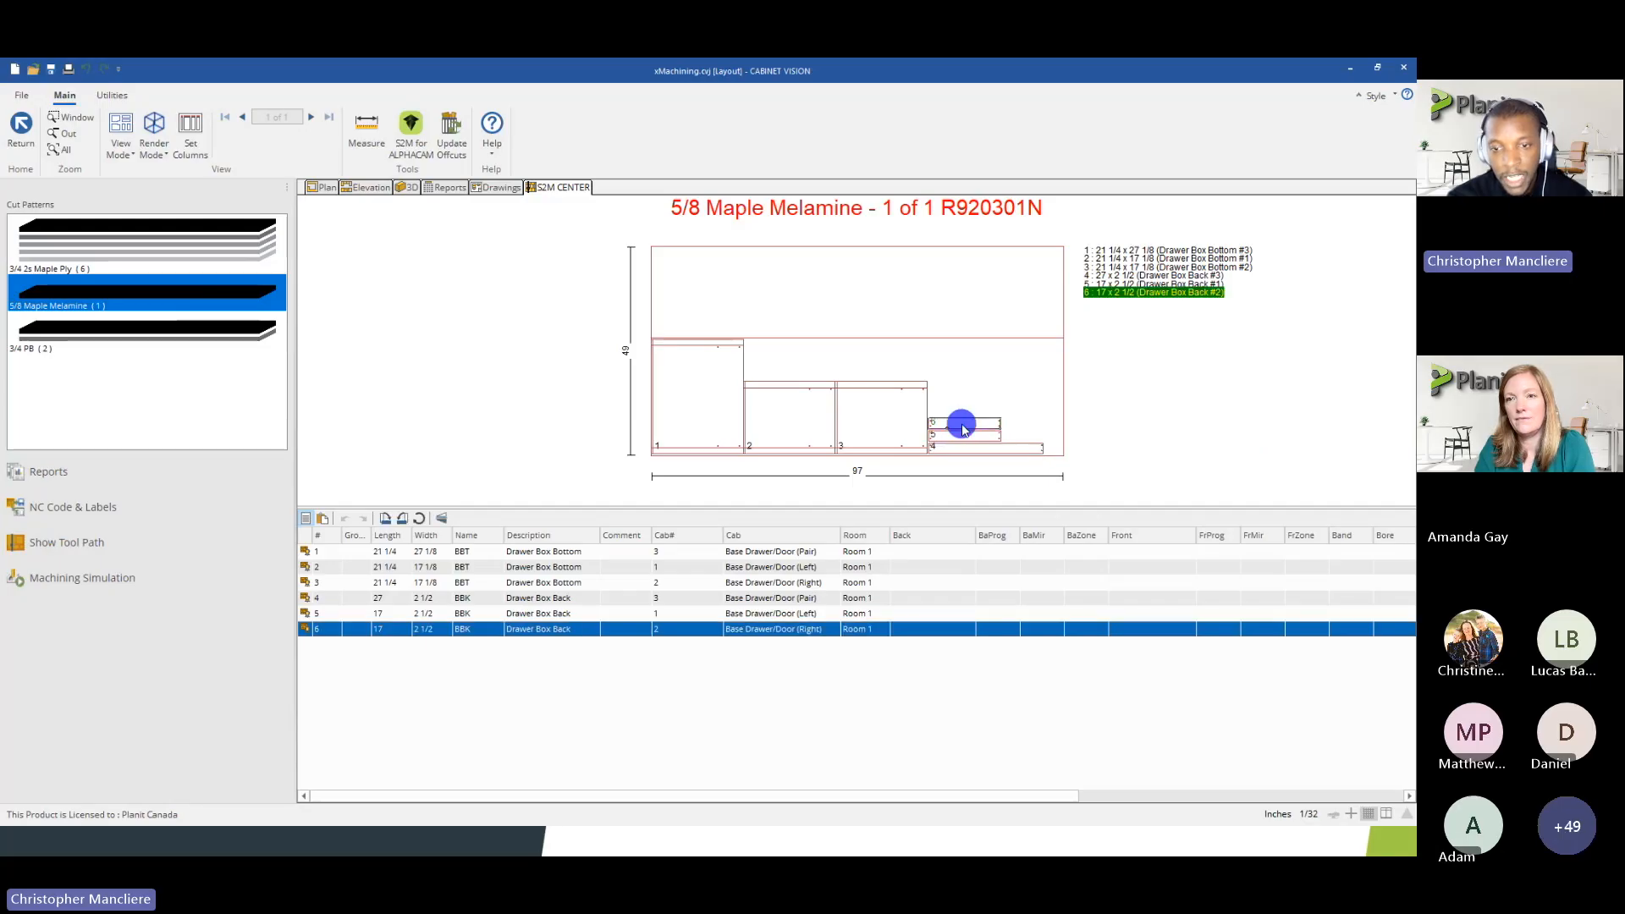
pyautogui.rightClick(962, 428)
pyautogui.click(925, 413)
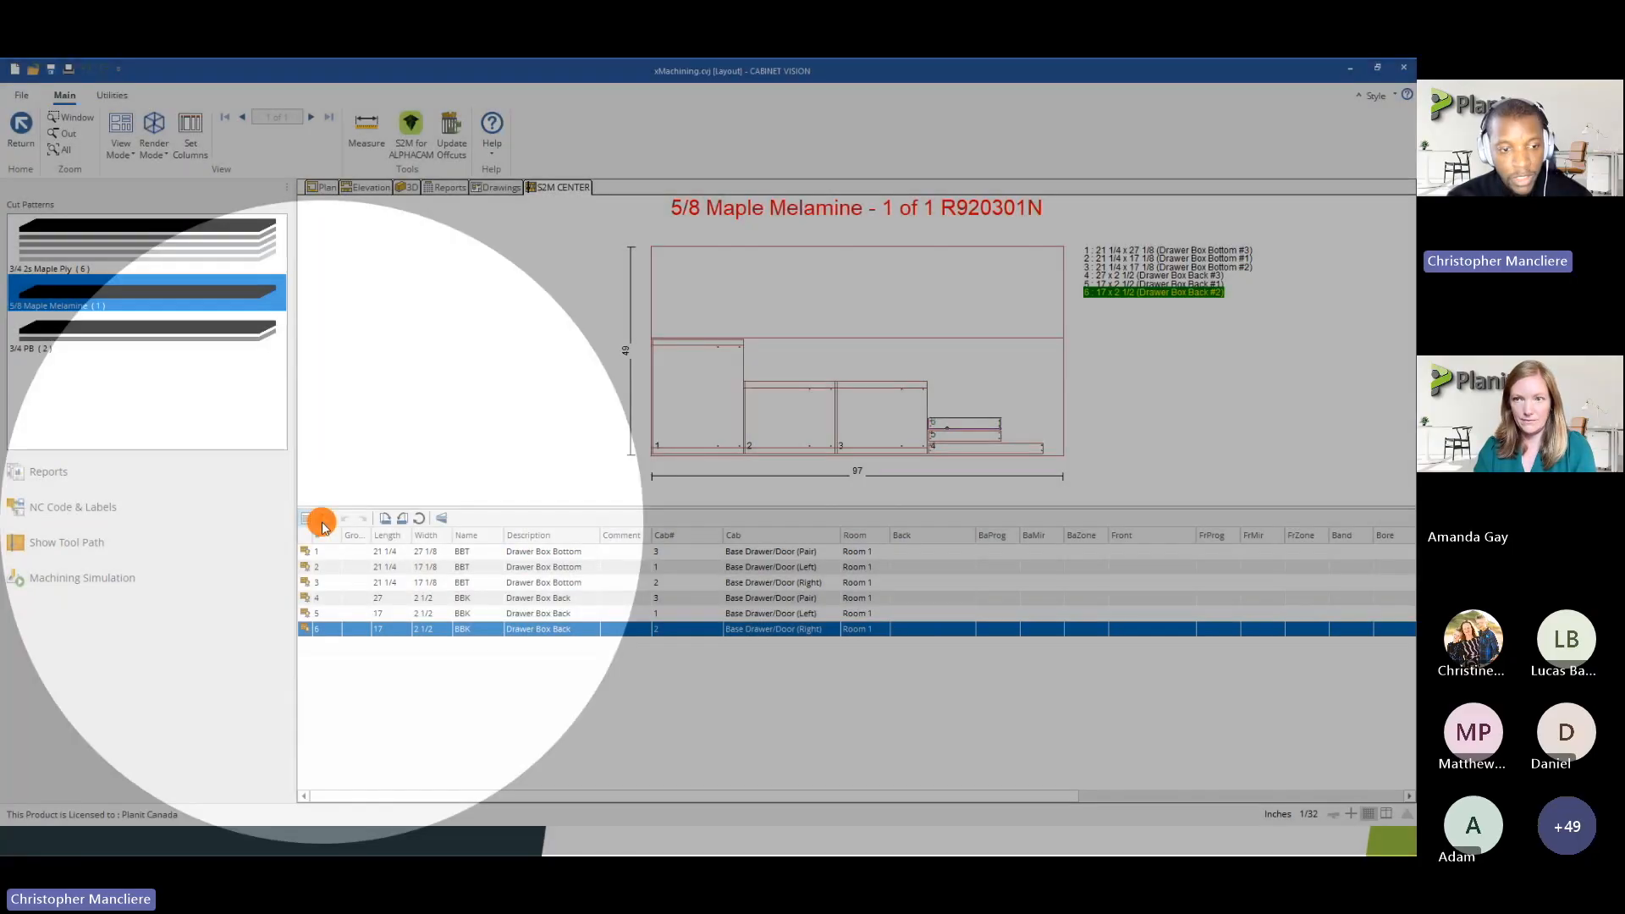
pyautogui.click(322, 519)
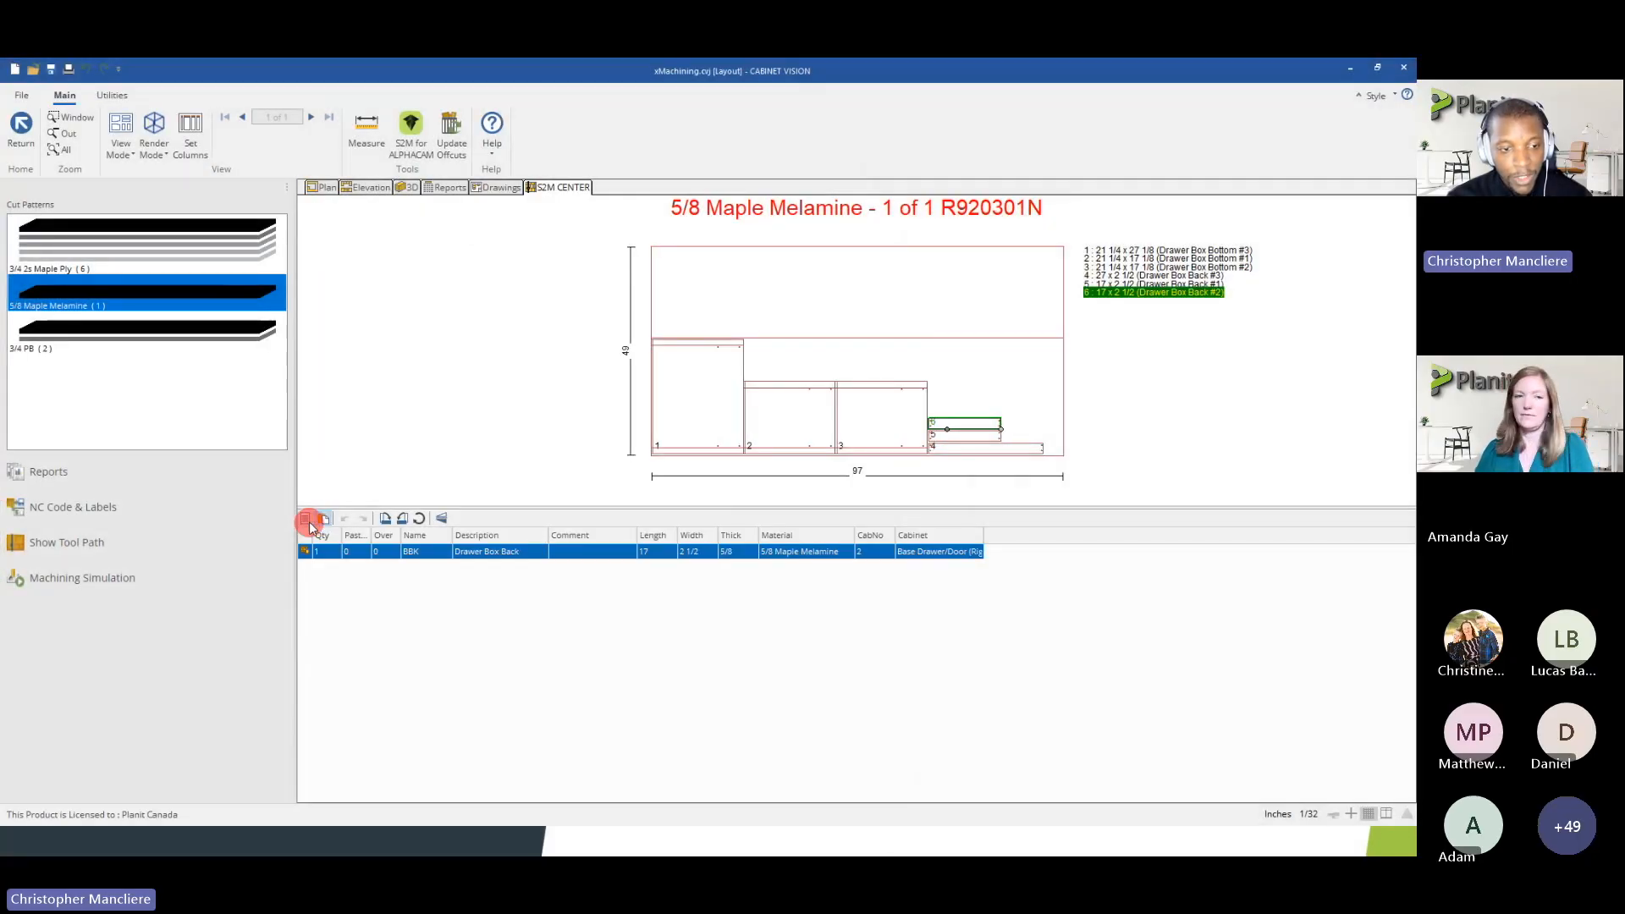
pyautogui.click(307, 519)
pyautogui.click(323, 518)
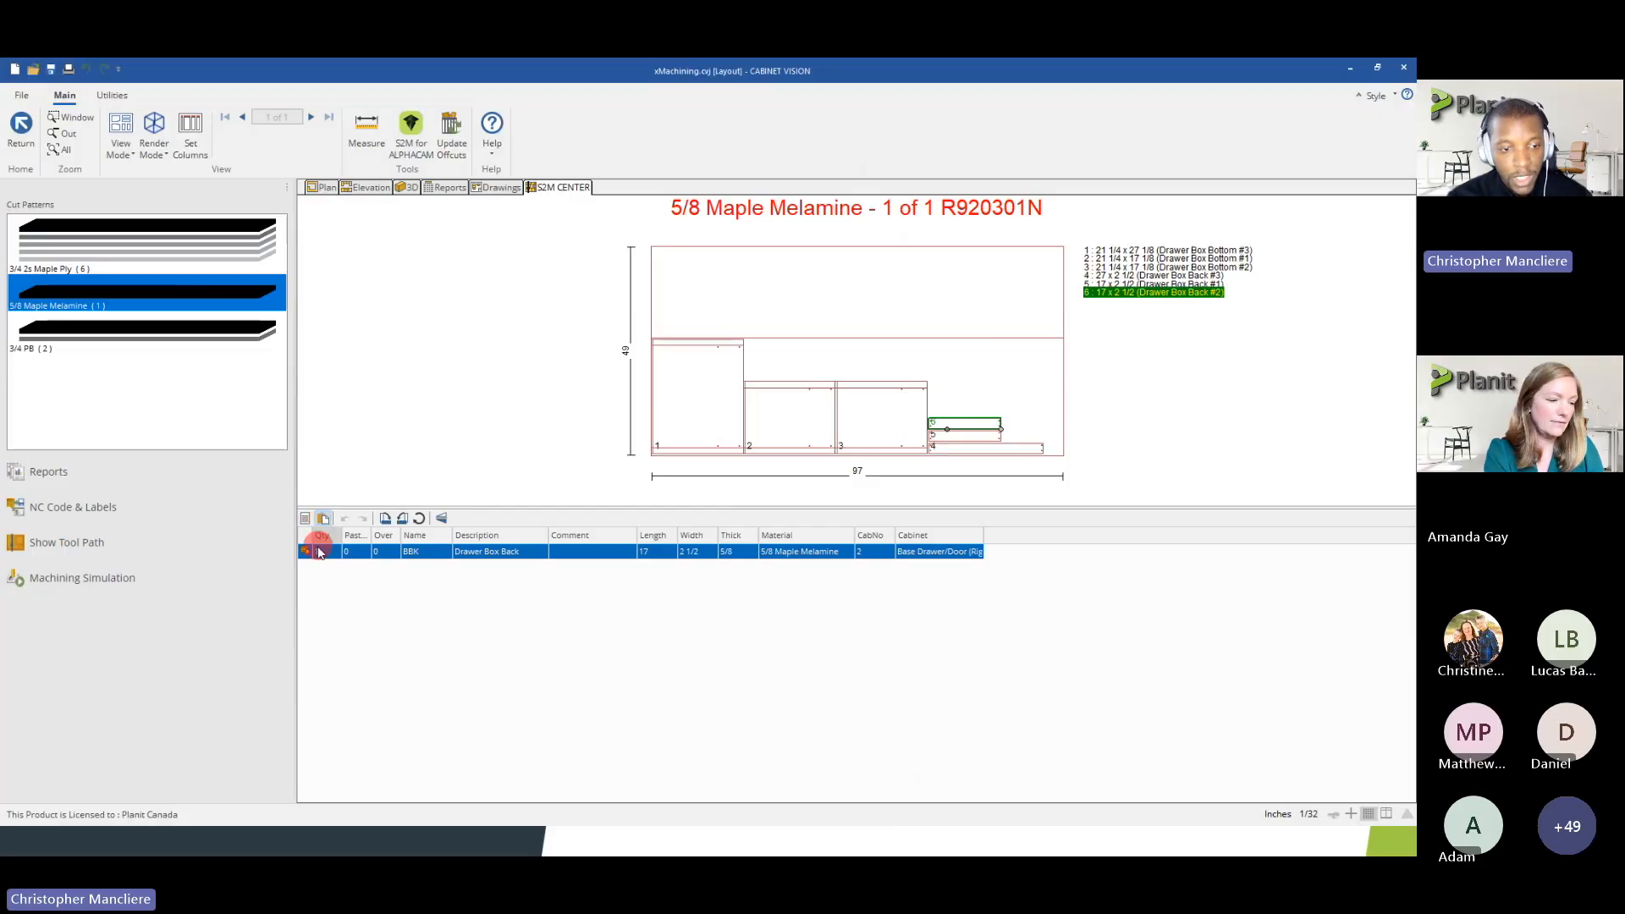
# Try to paste the copied Drawer Box Back into the empty area above part 1 on the melamine sheet
pyautogui.click(701, 308)
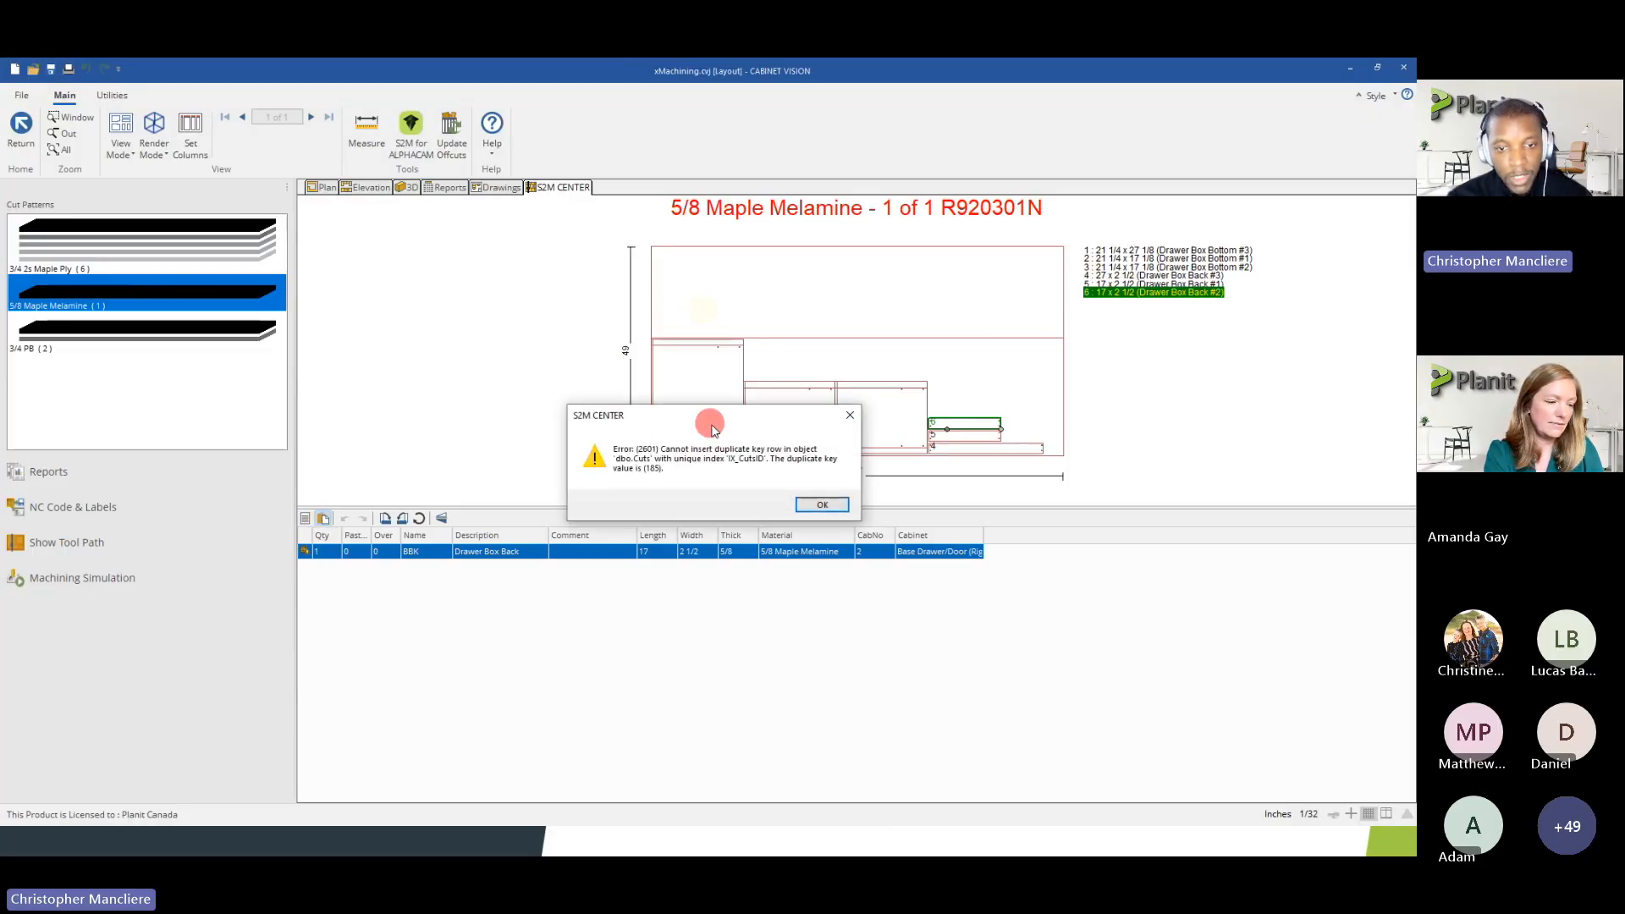
pyautogui.click(812, 500)
pyautogui.click(800, 501)
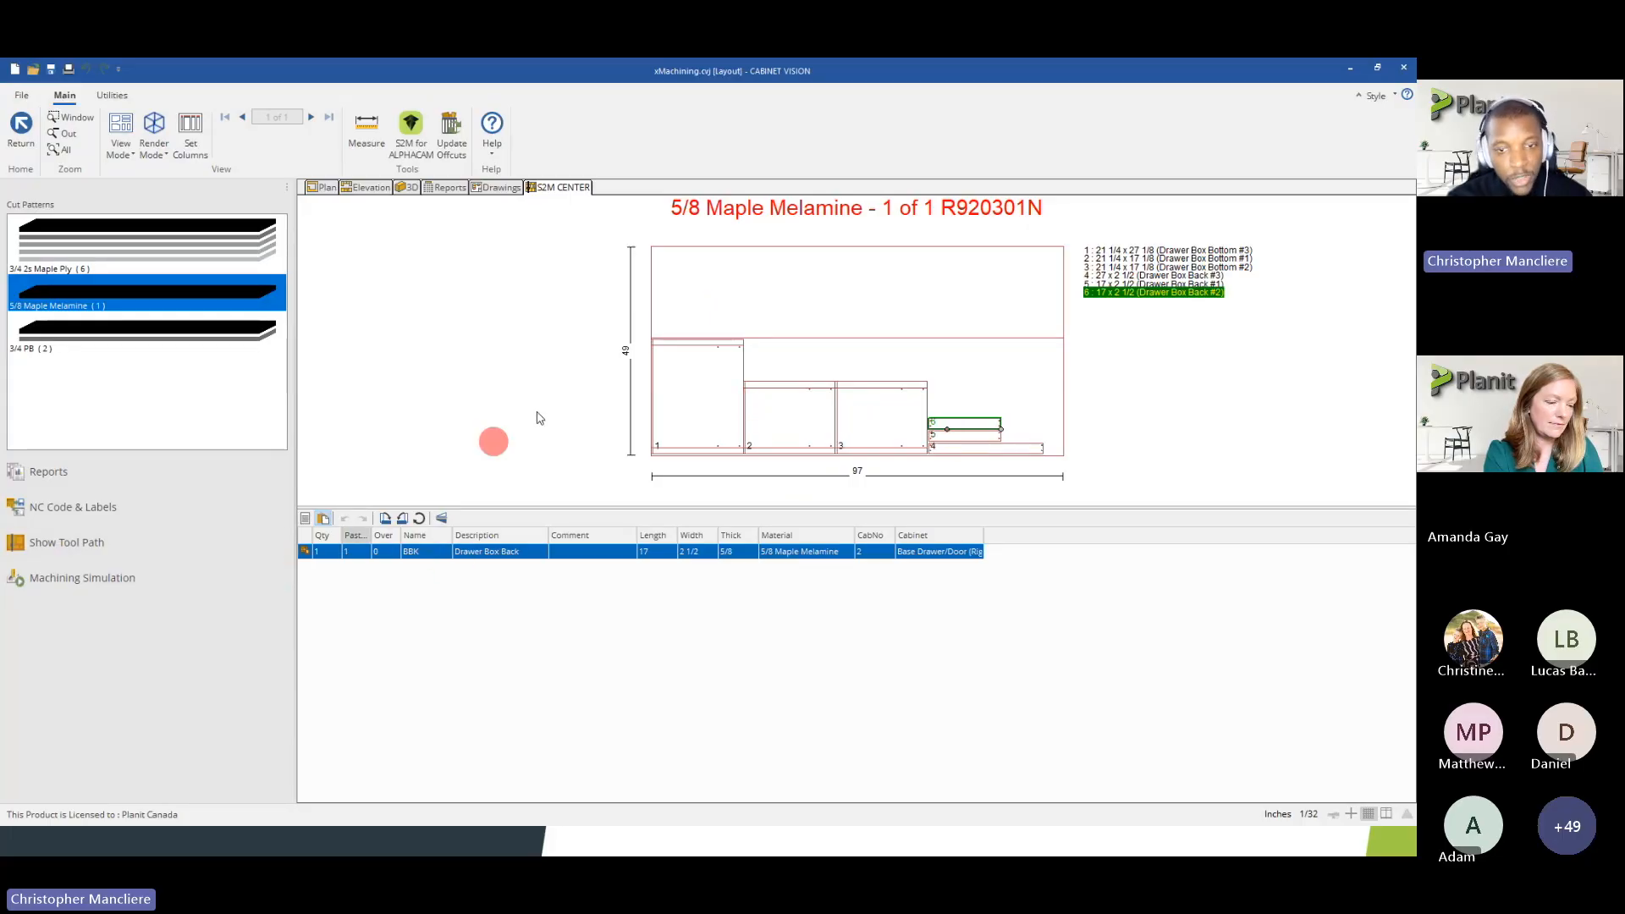
# Copy Drawer Box Bottom part 3 on the melamine sheet to the clipboard
pyautogui.click(949, 433)
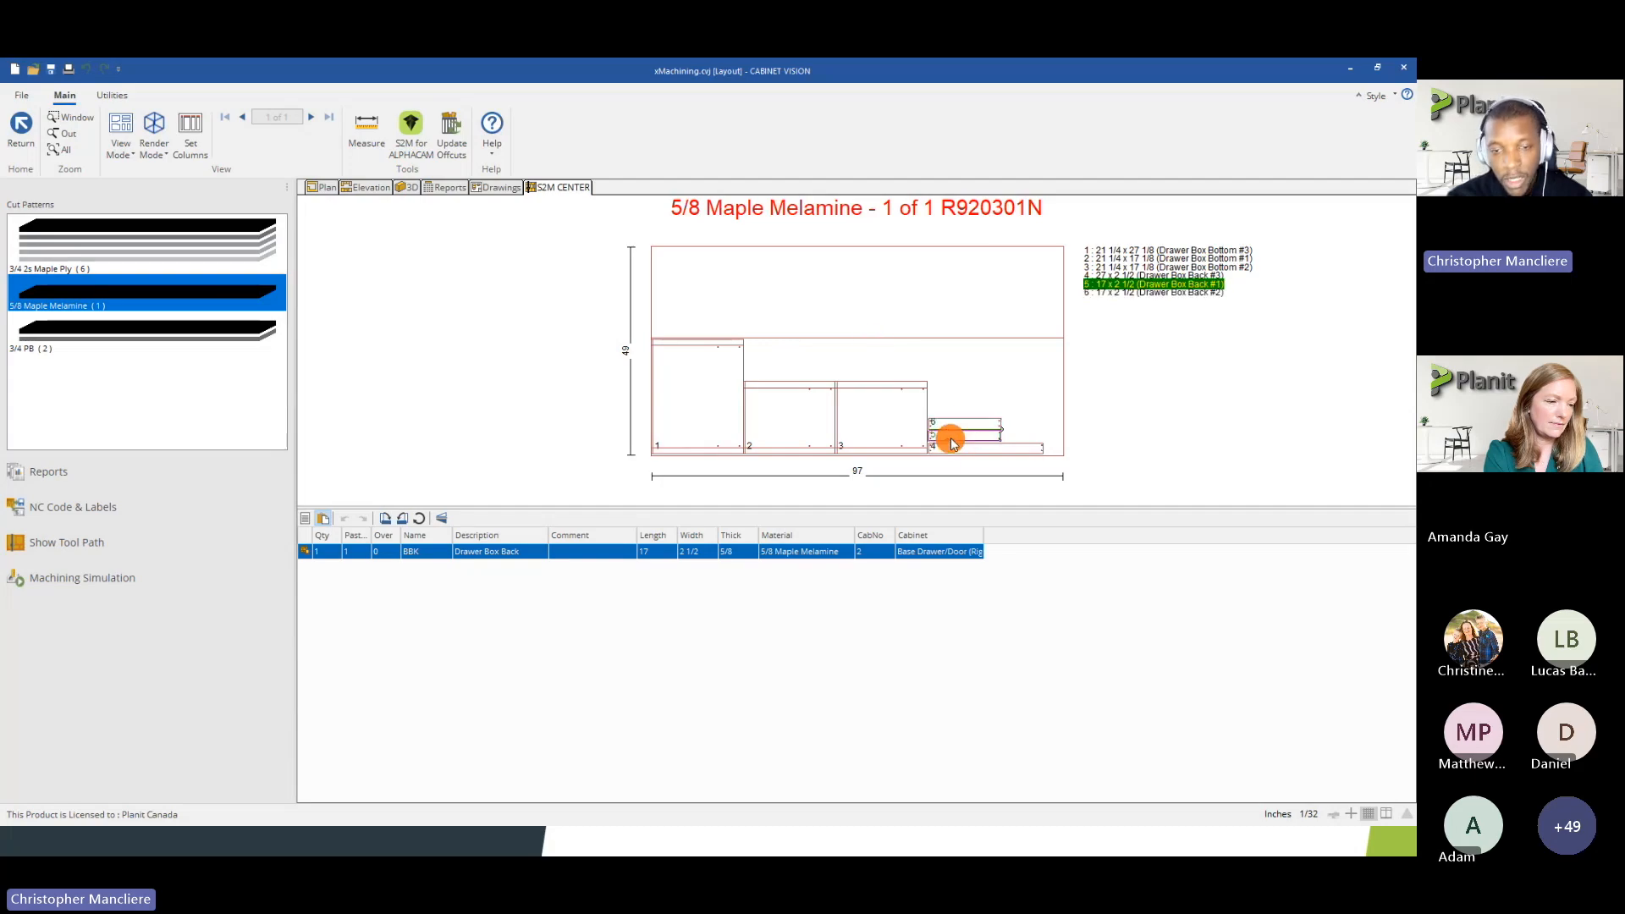
pyautogui.click(315, 555)
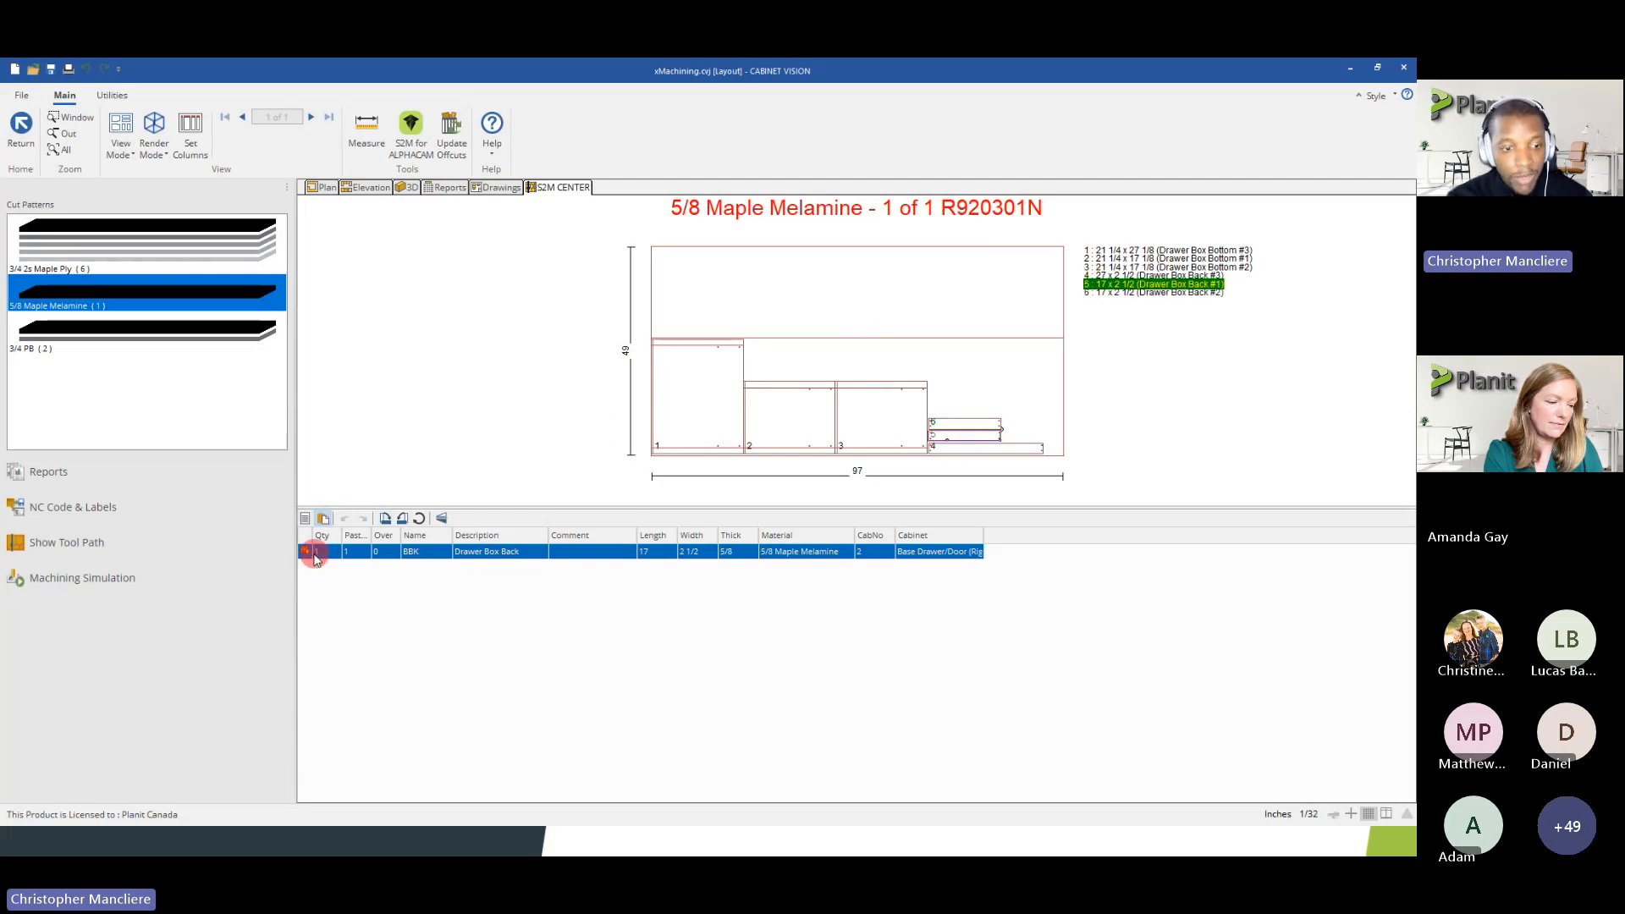
pyautogui.rightClick(895, 420)
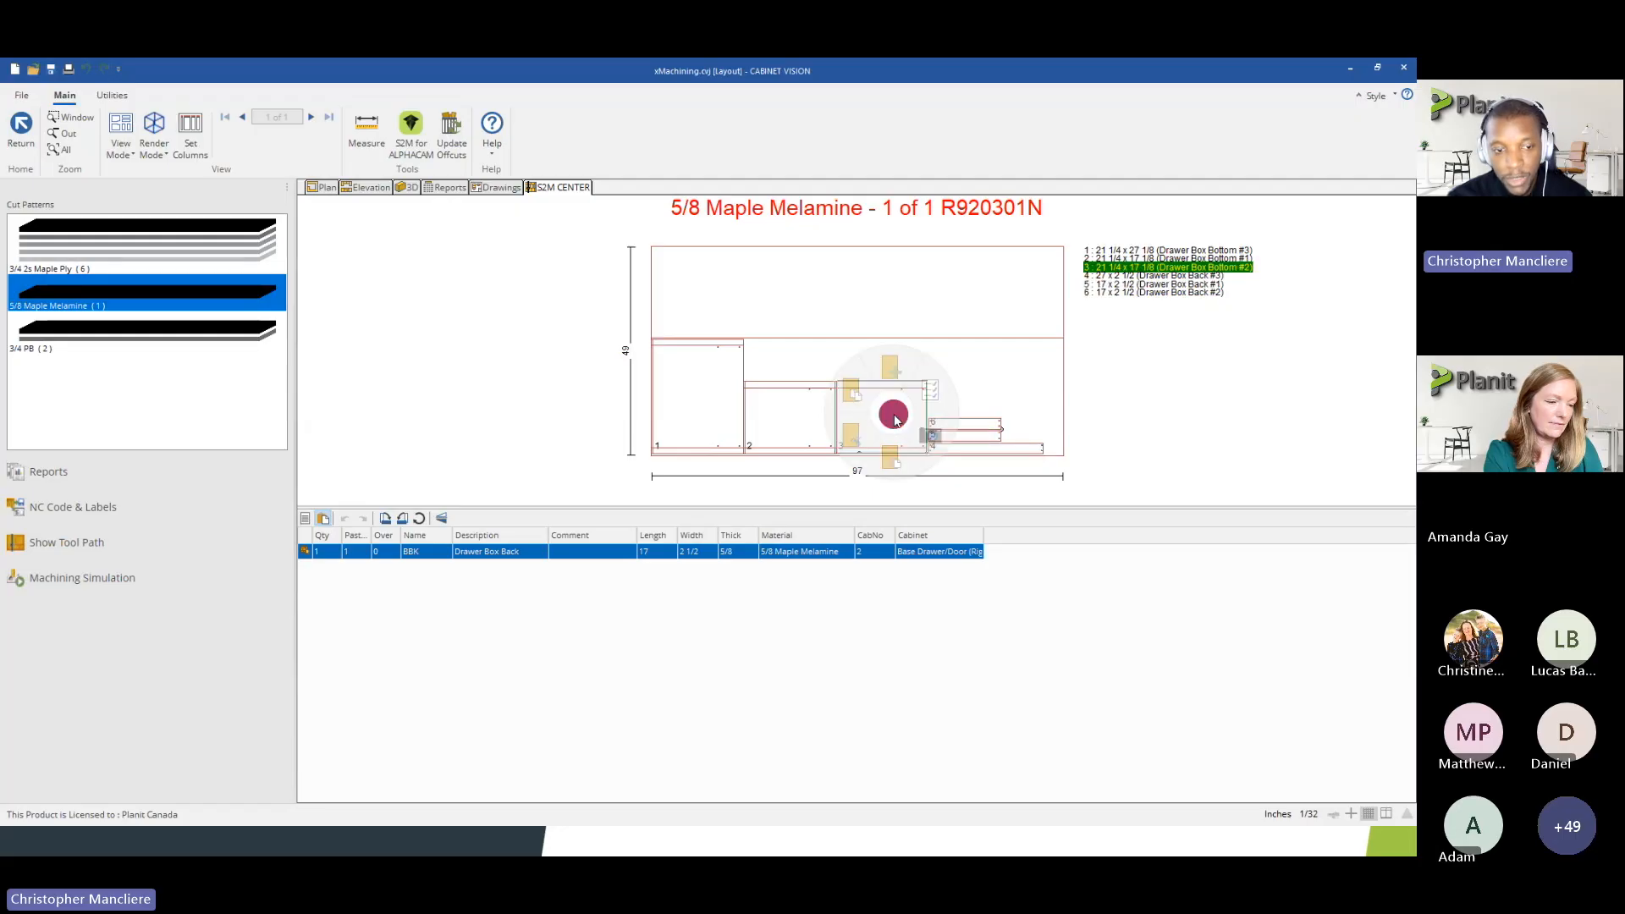
pyautogui.click(853, 393)
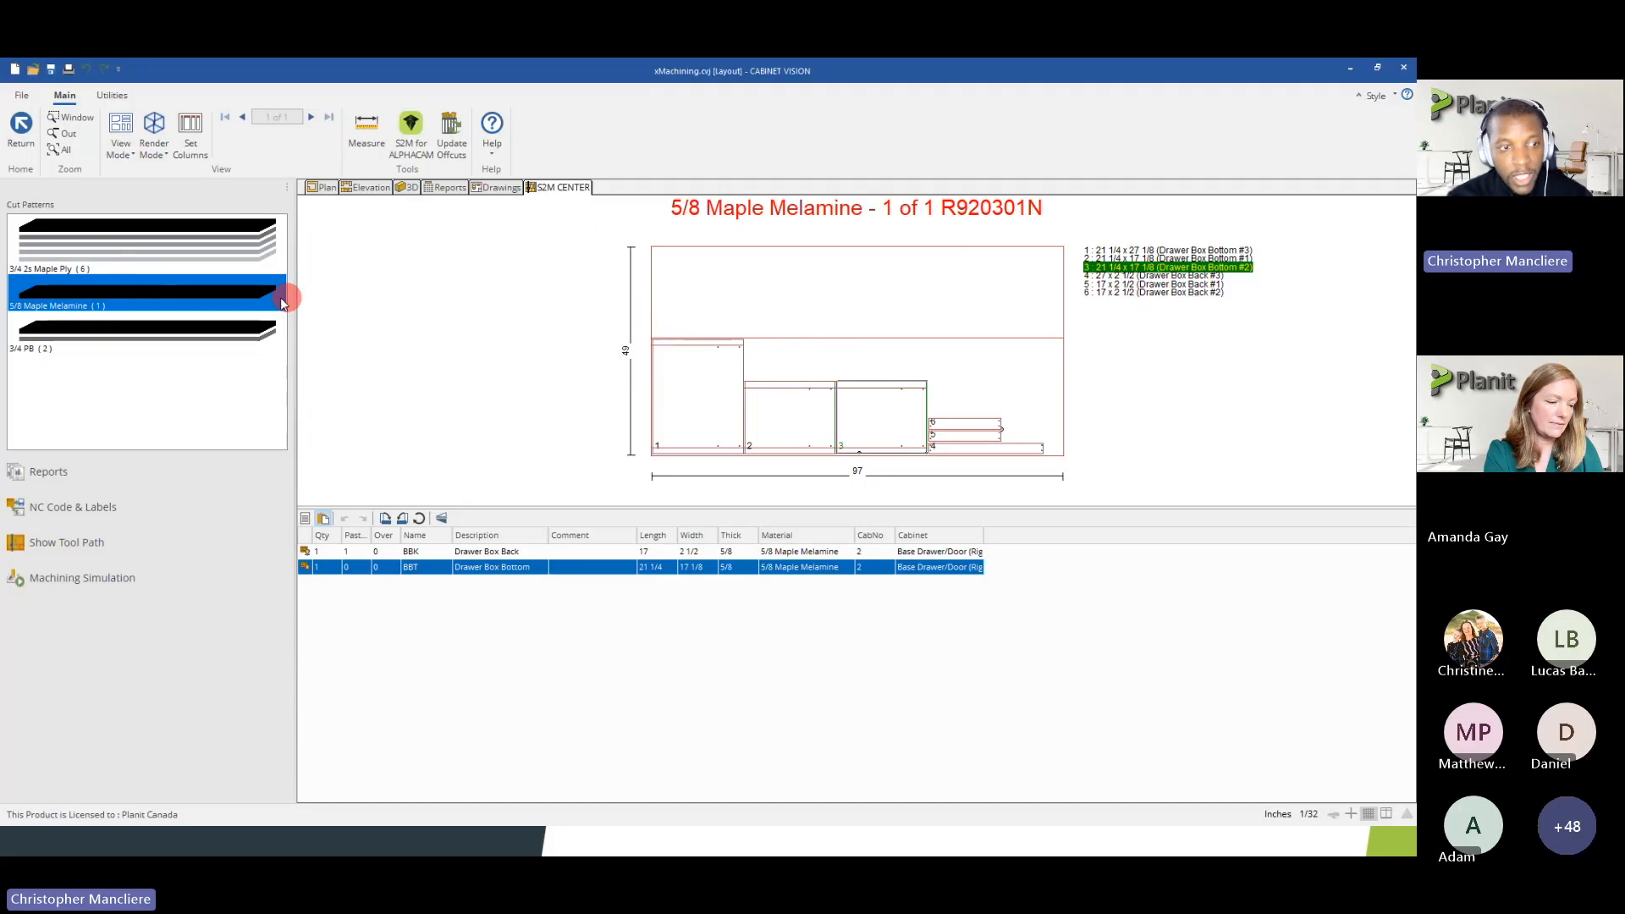
# Add a blank 48 x 96 sheet to the 3/4 2s Maple Ply cut patterns
pyautogui.click(213, 256)
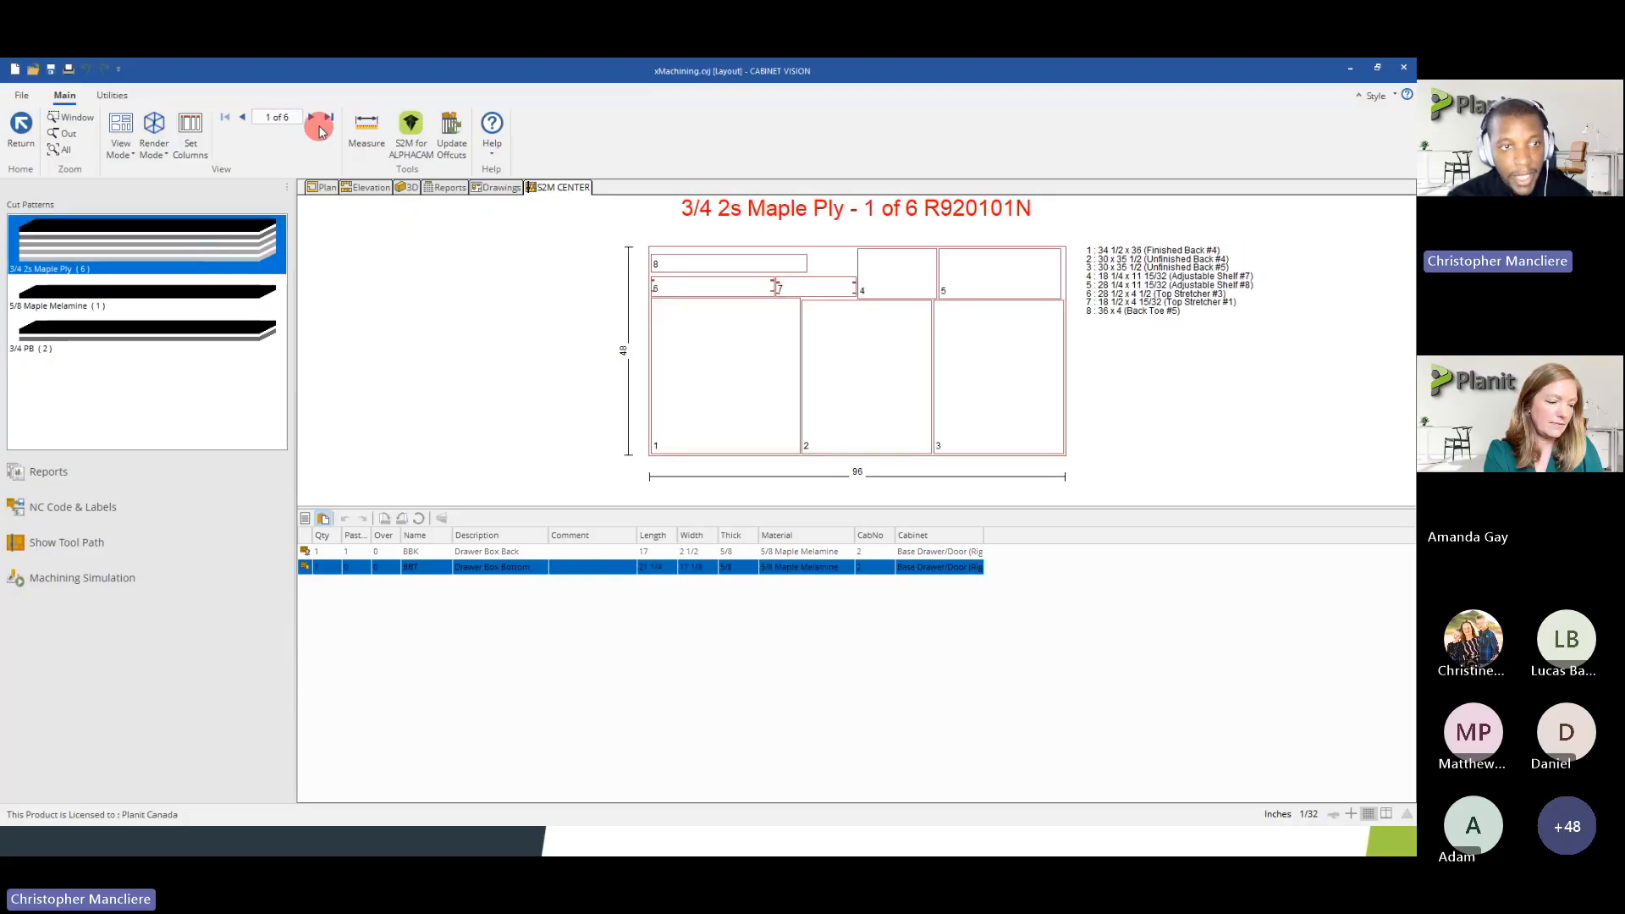
pyautogui.click(328, 120)
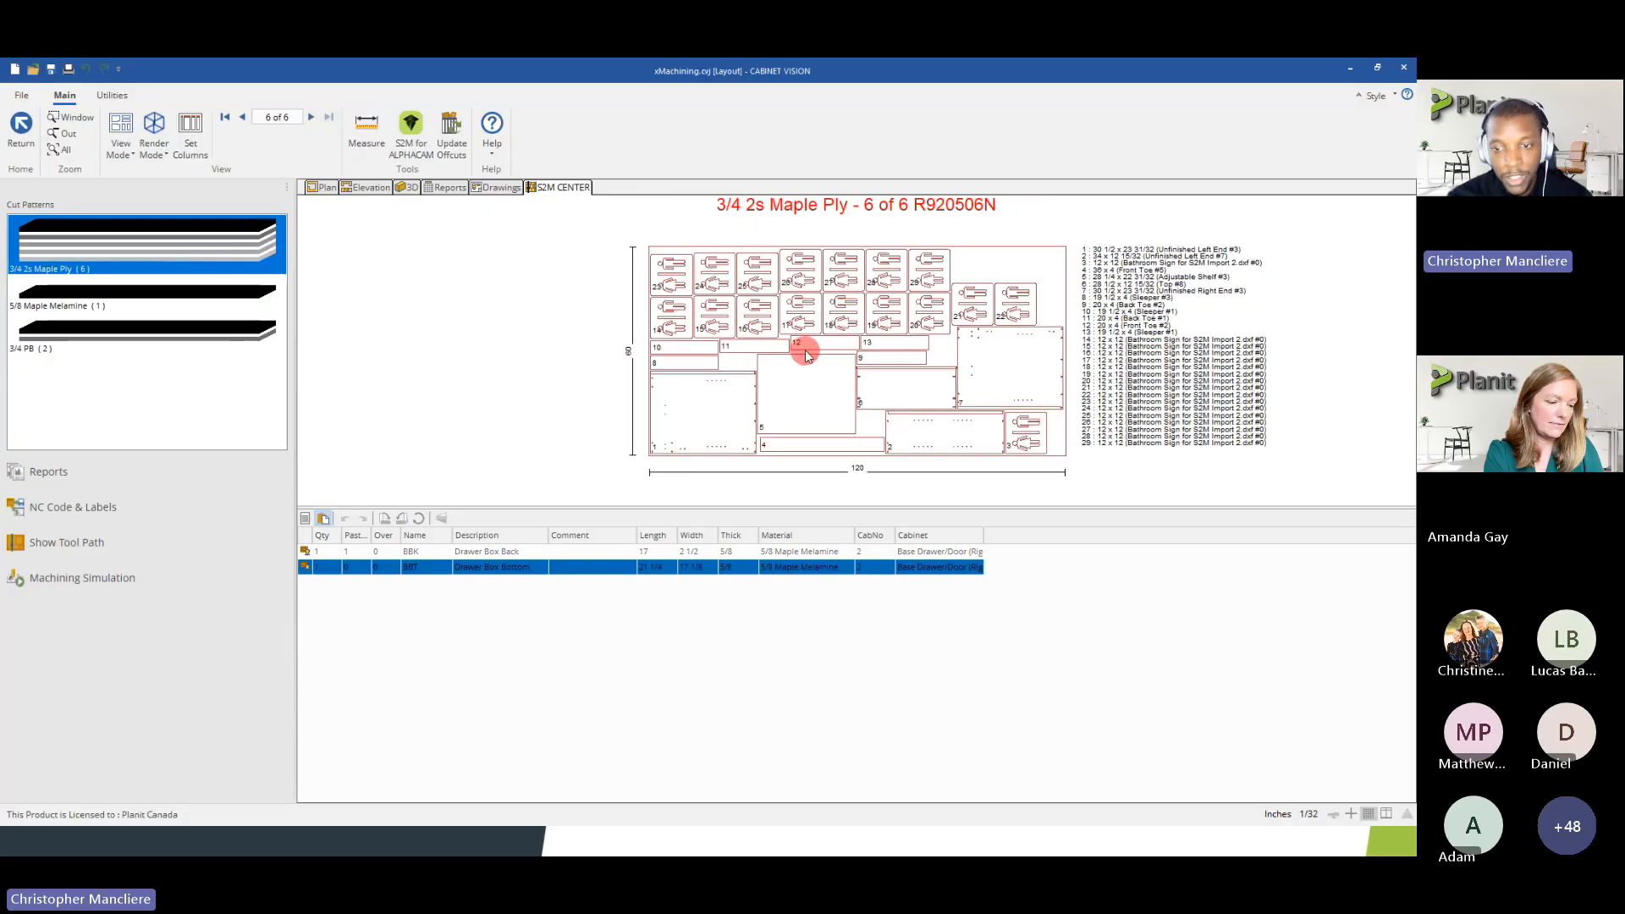
pyautogui.rightClick(235, 250)
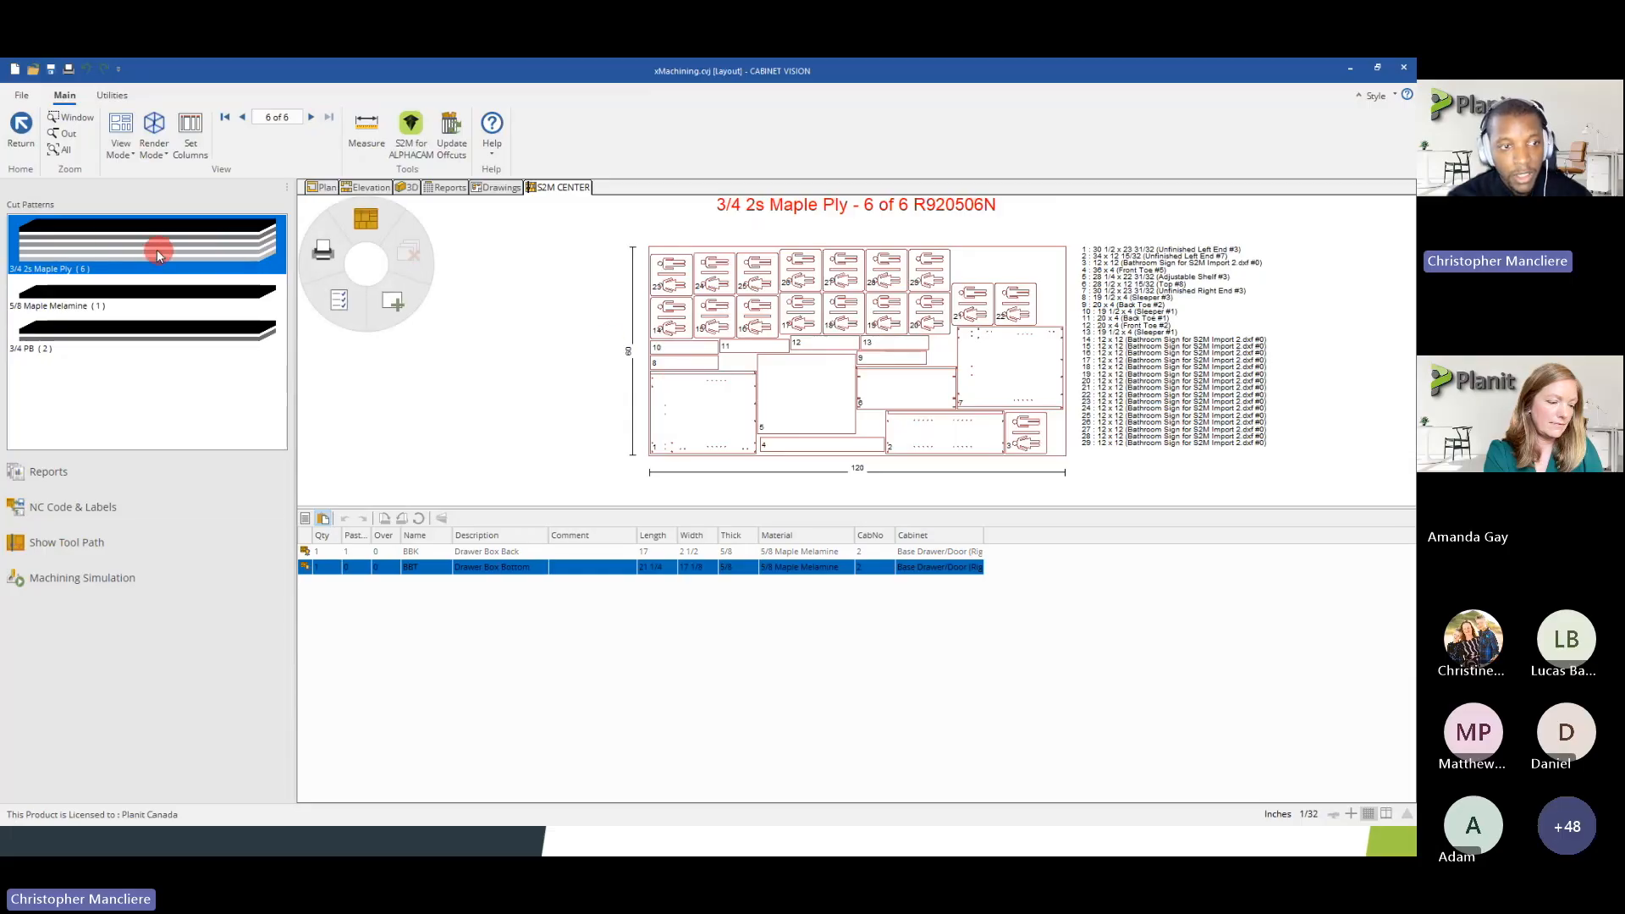
pyautogui.click(396, 302)
pyautogui.click(725, 449)
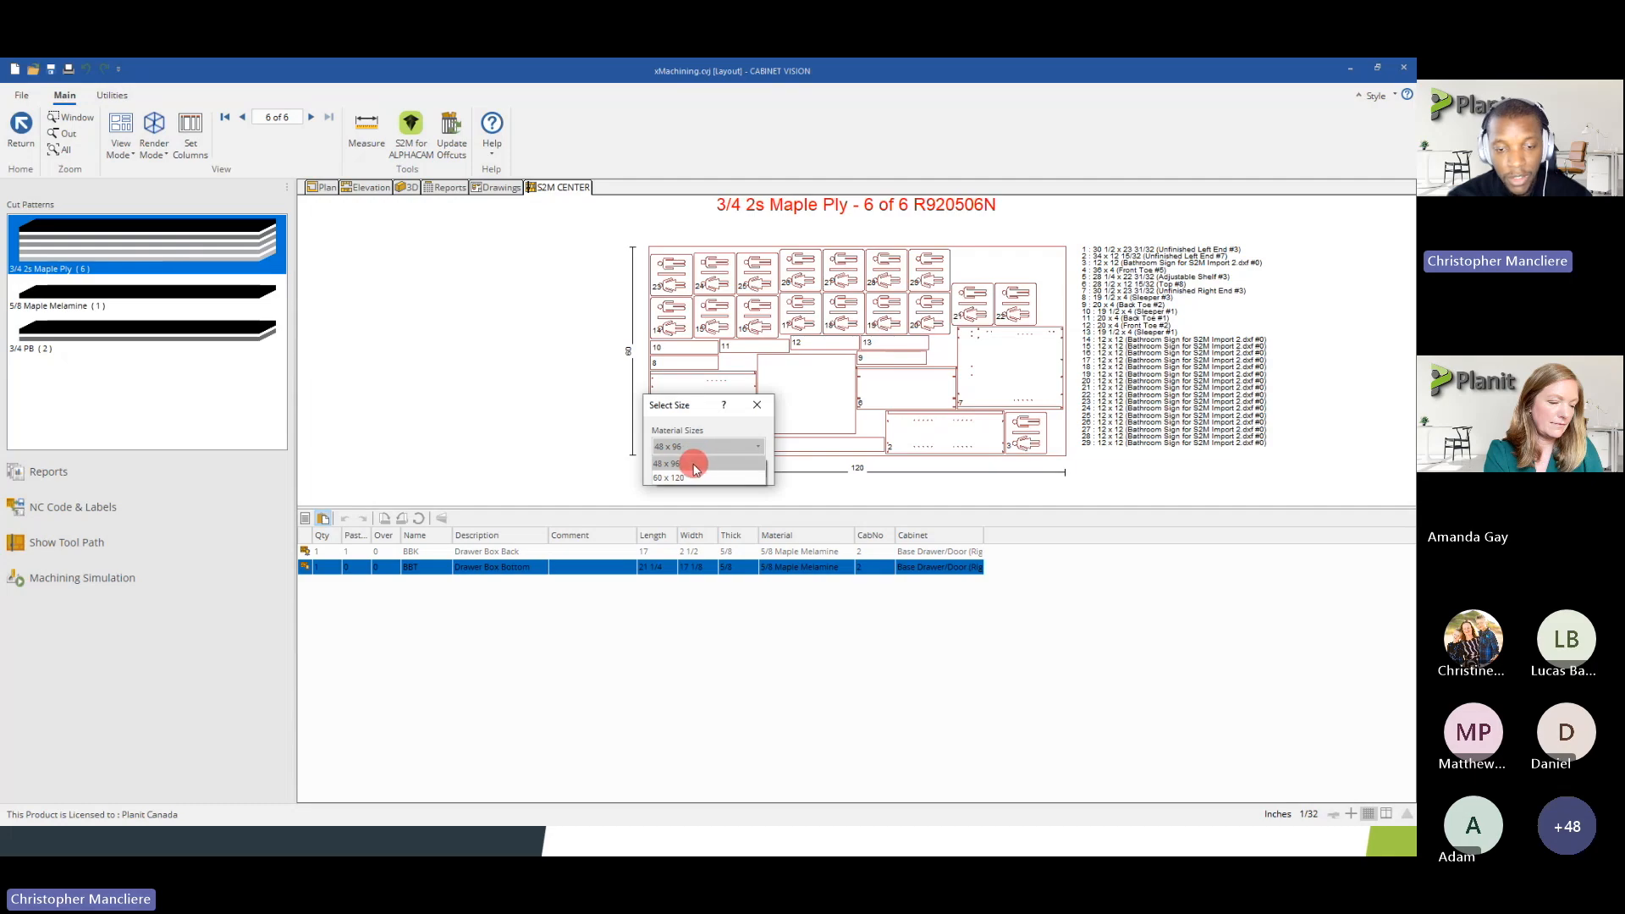
pyautogui.click(669, 464)
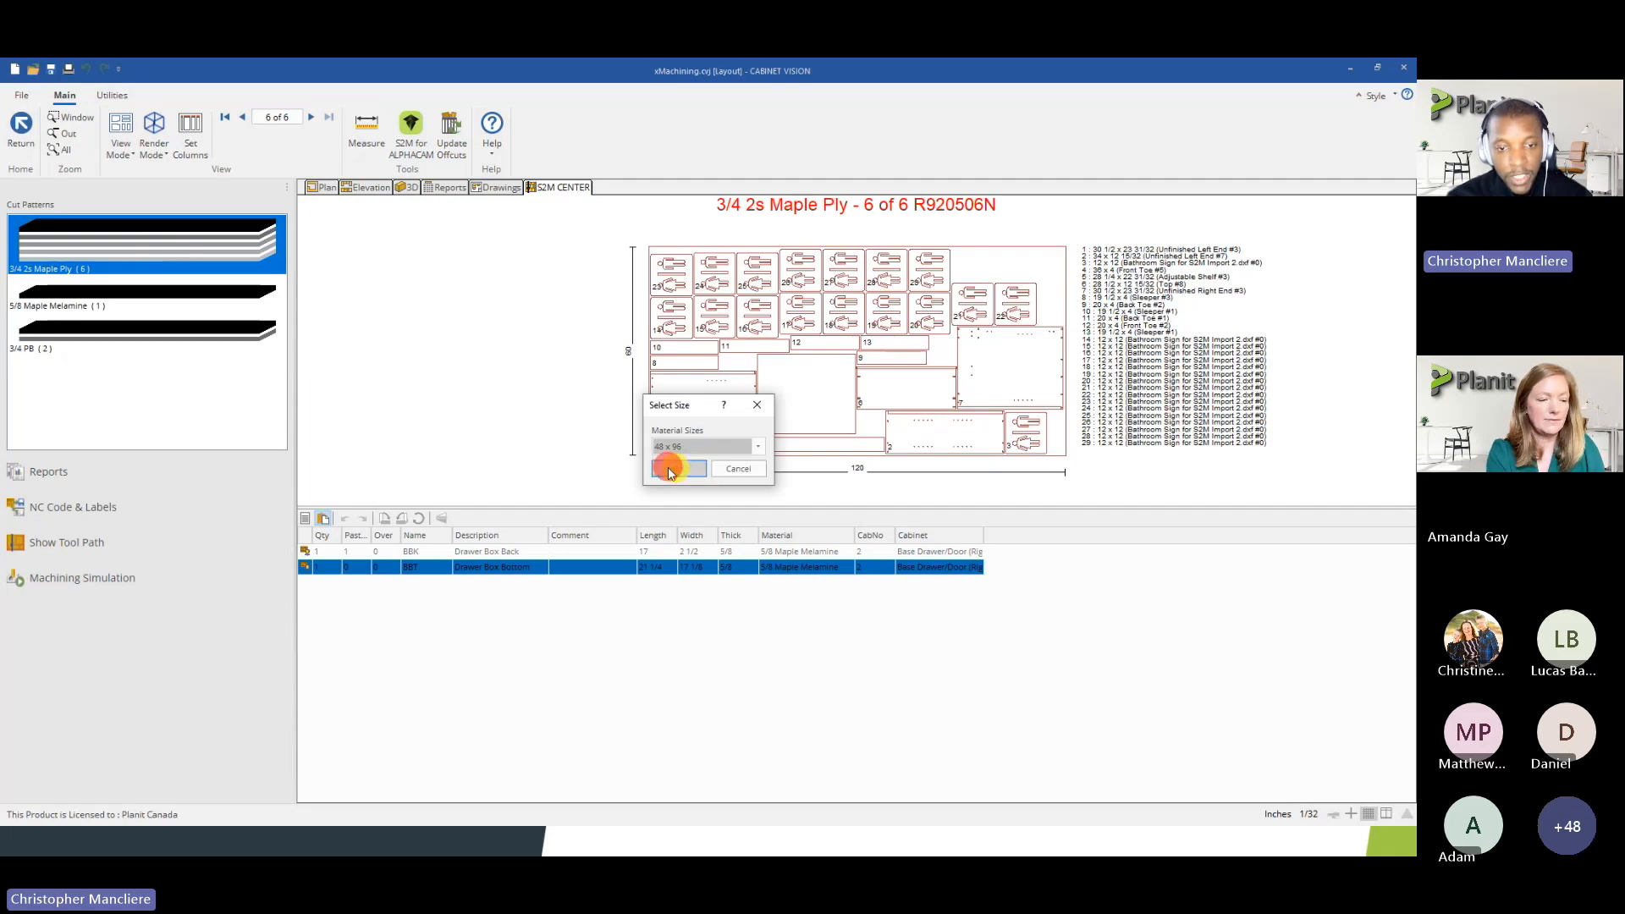
pyautogui.click(664, 465)
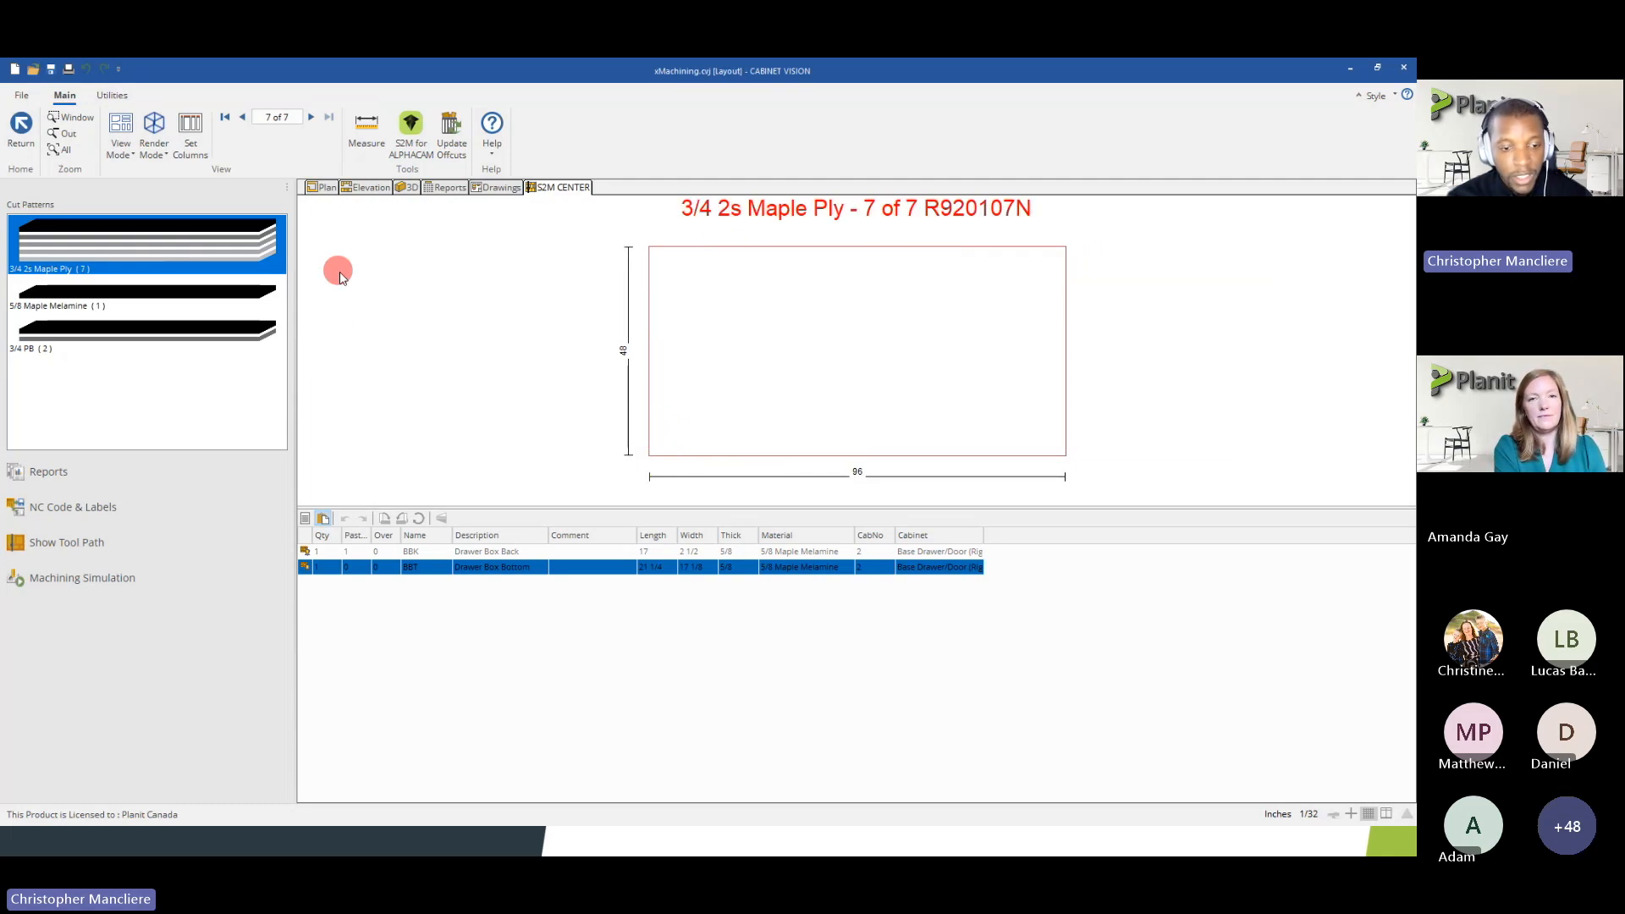
# Try to paste the copied Drawer Box Back onto the blank 3/4 2s Maple Ply sheet
pyautogui.doubleClick(467, 553)
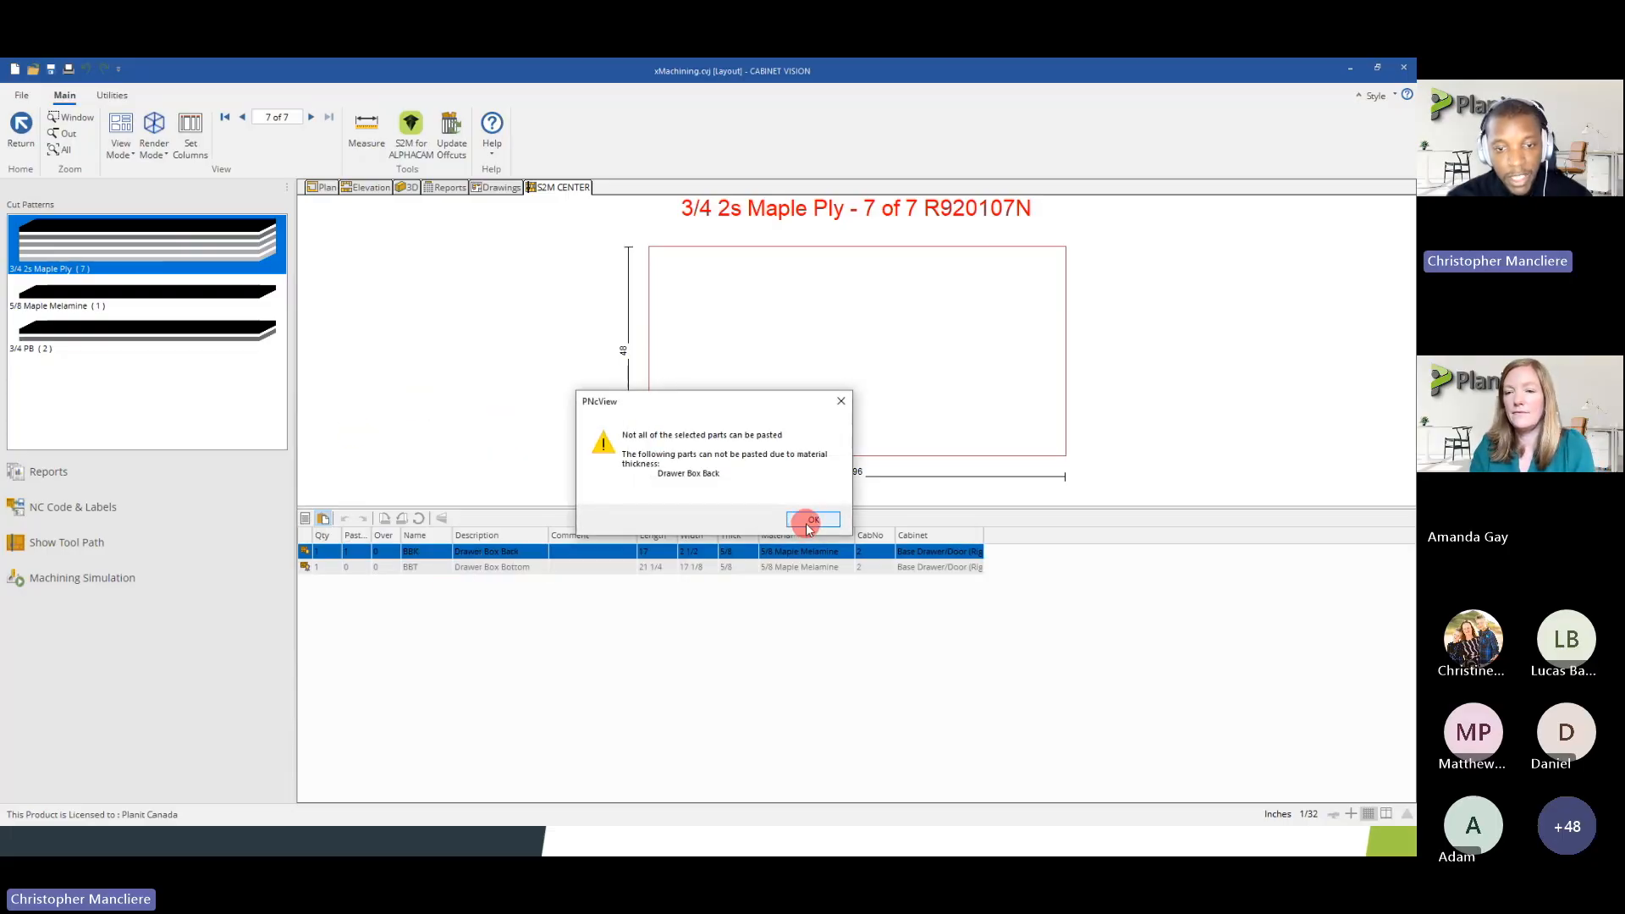
pyautogui.click(812, 521)
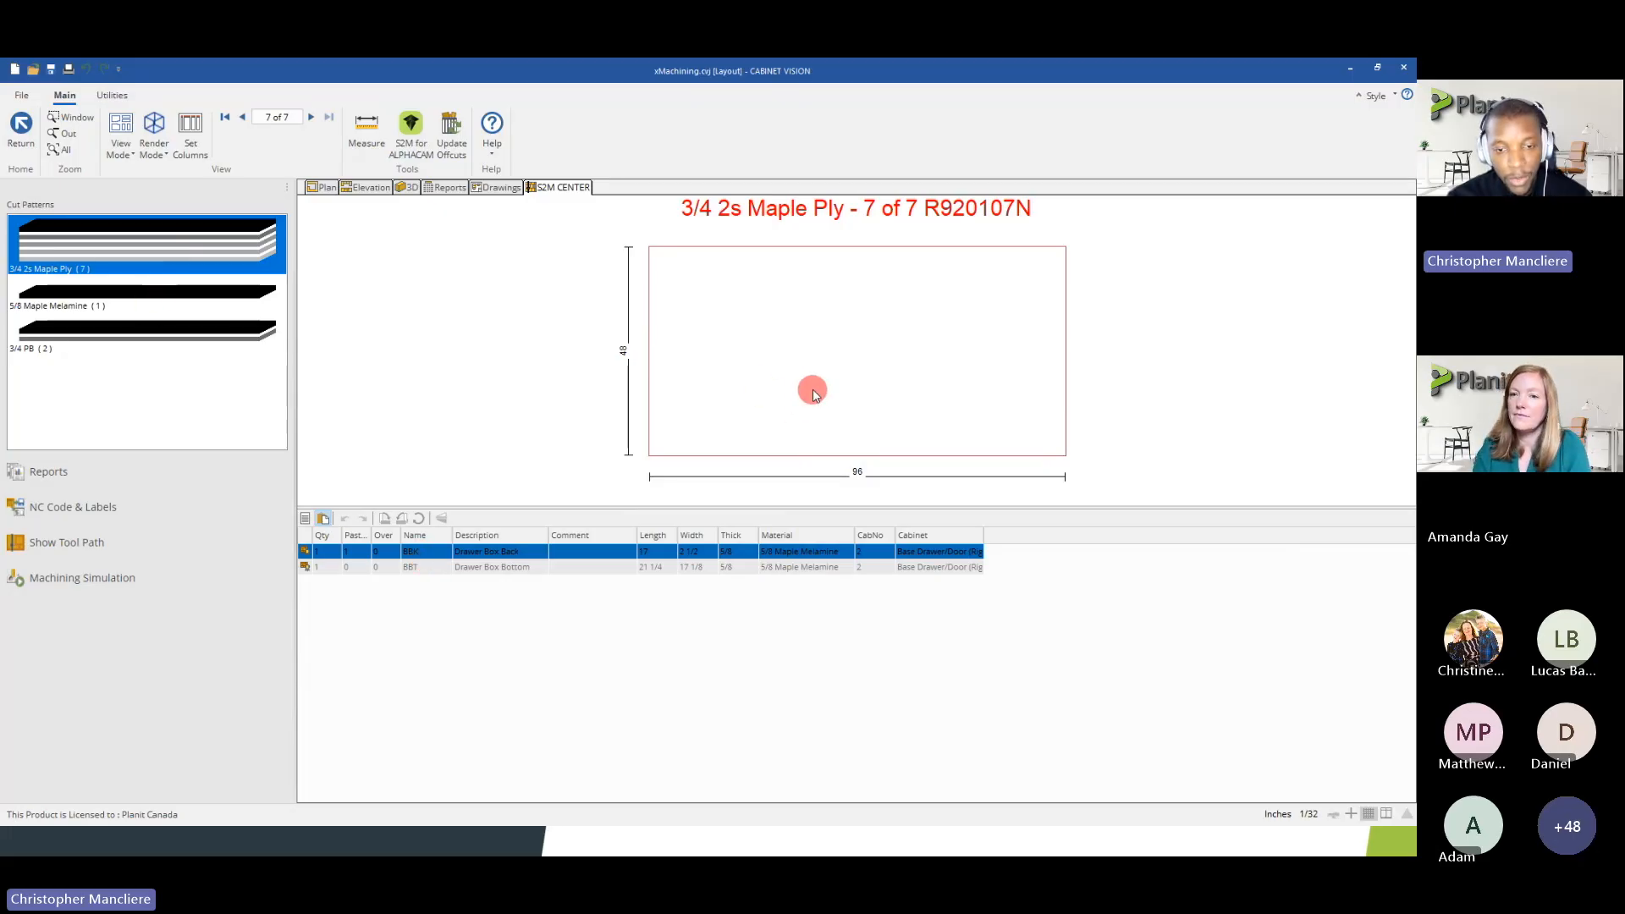
# Switch from the clipboard list back to the sheet's part list and display the 5/8 Maple Melamine cut pattern
pyautogui.click(305, 519)
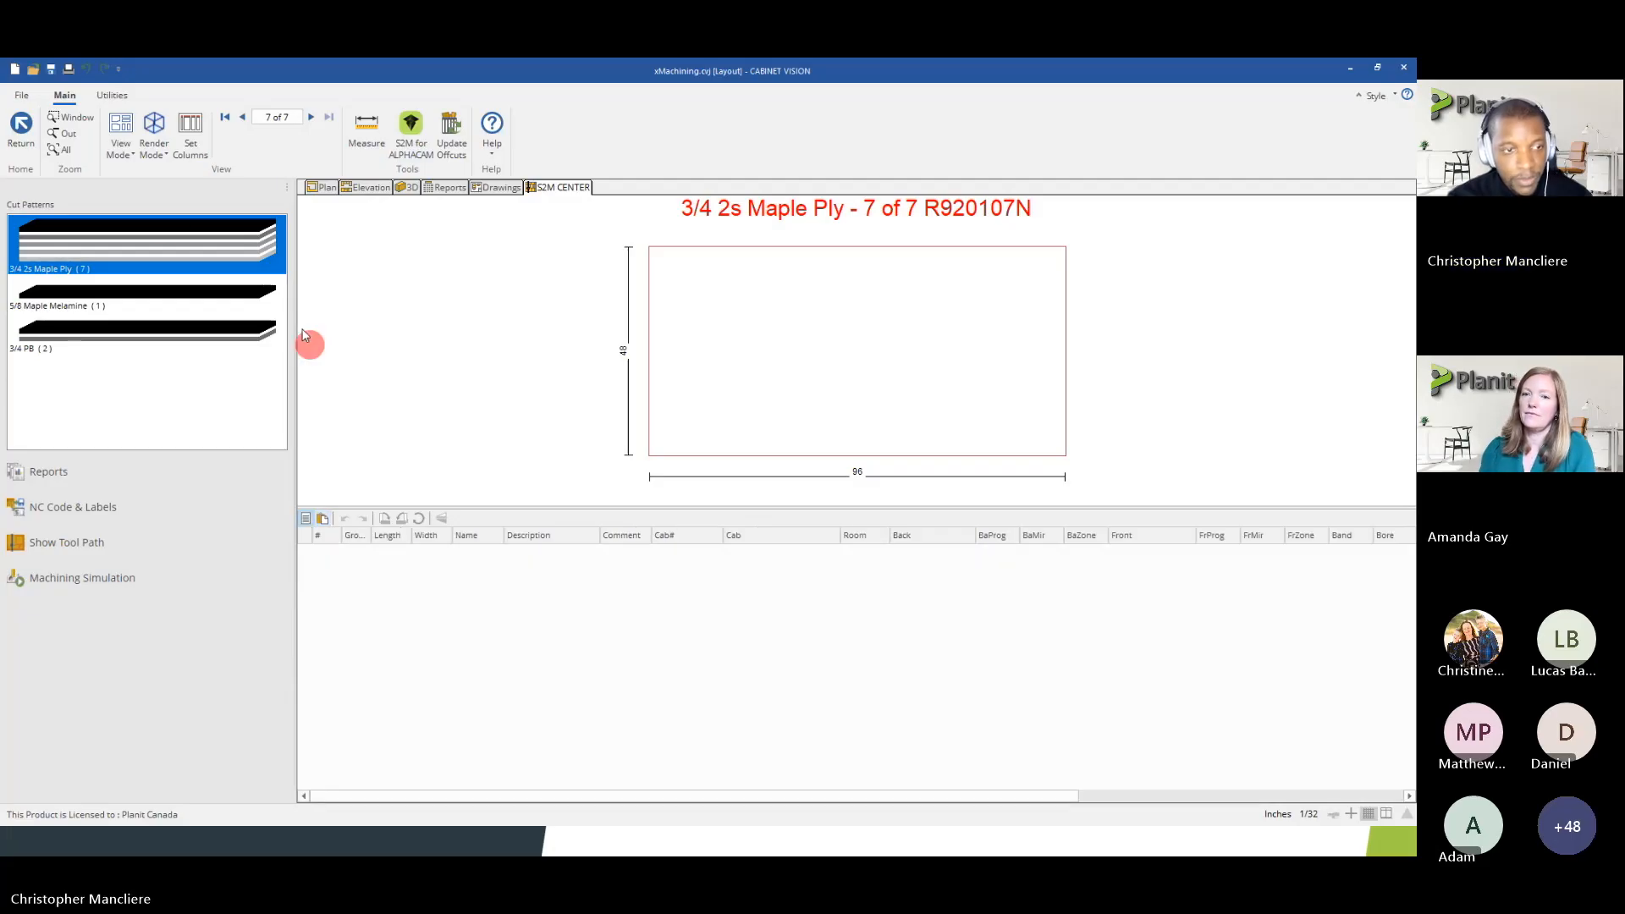
pyautogui.click(245, 117)
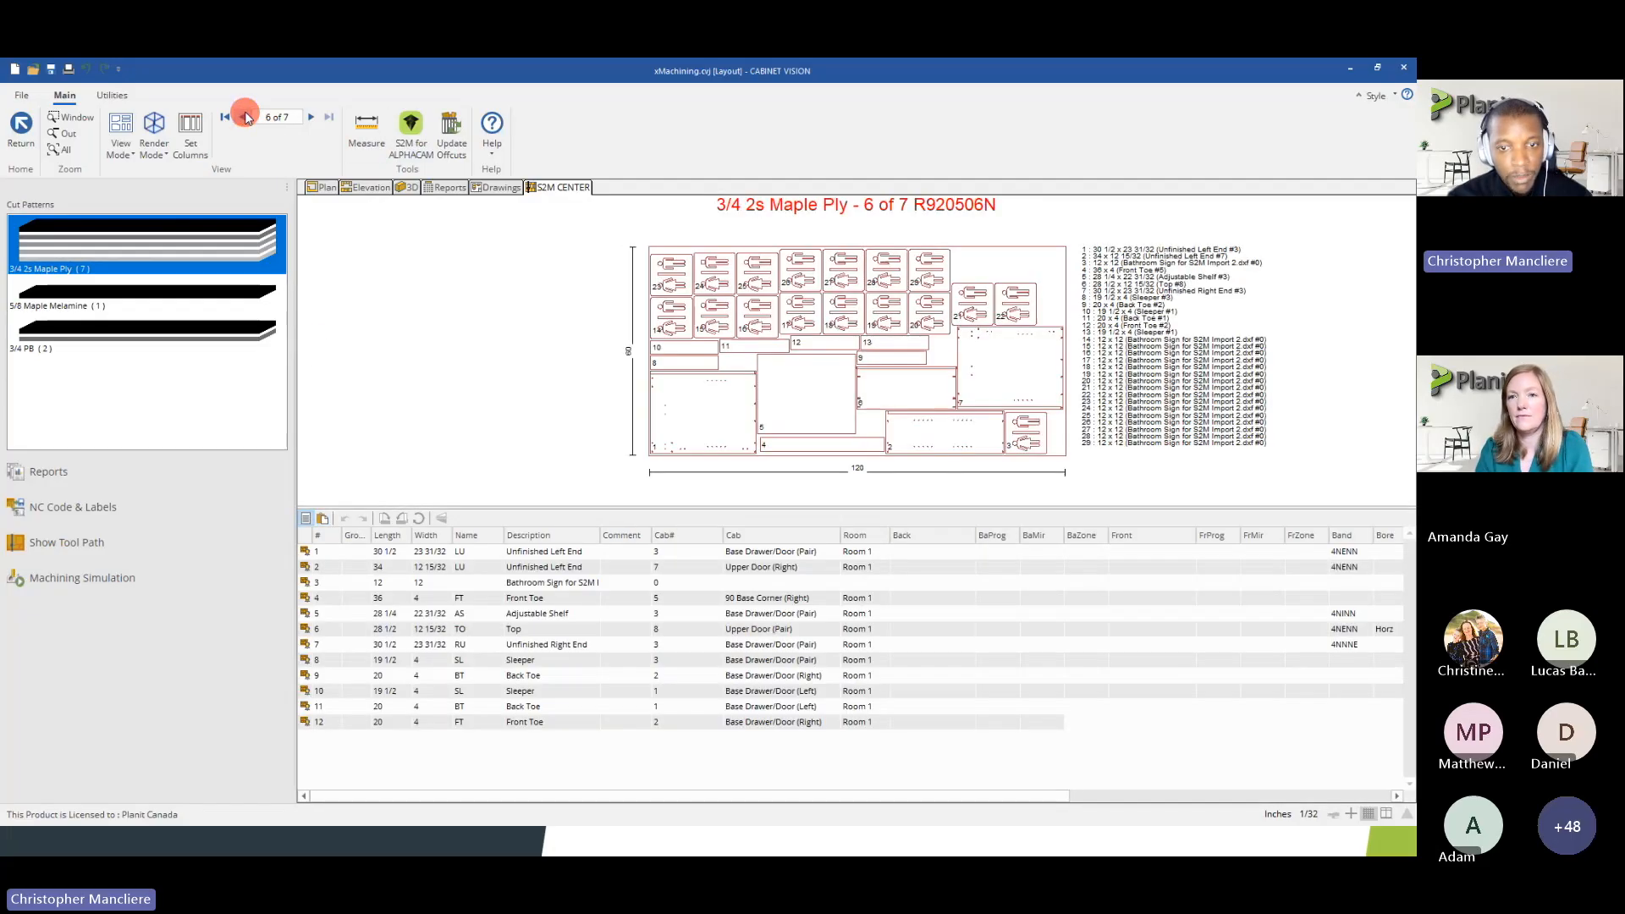
pyautogui.click(104, 295)
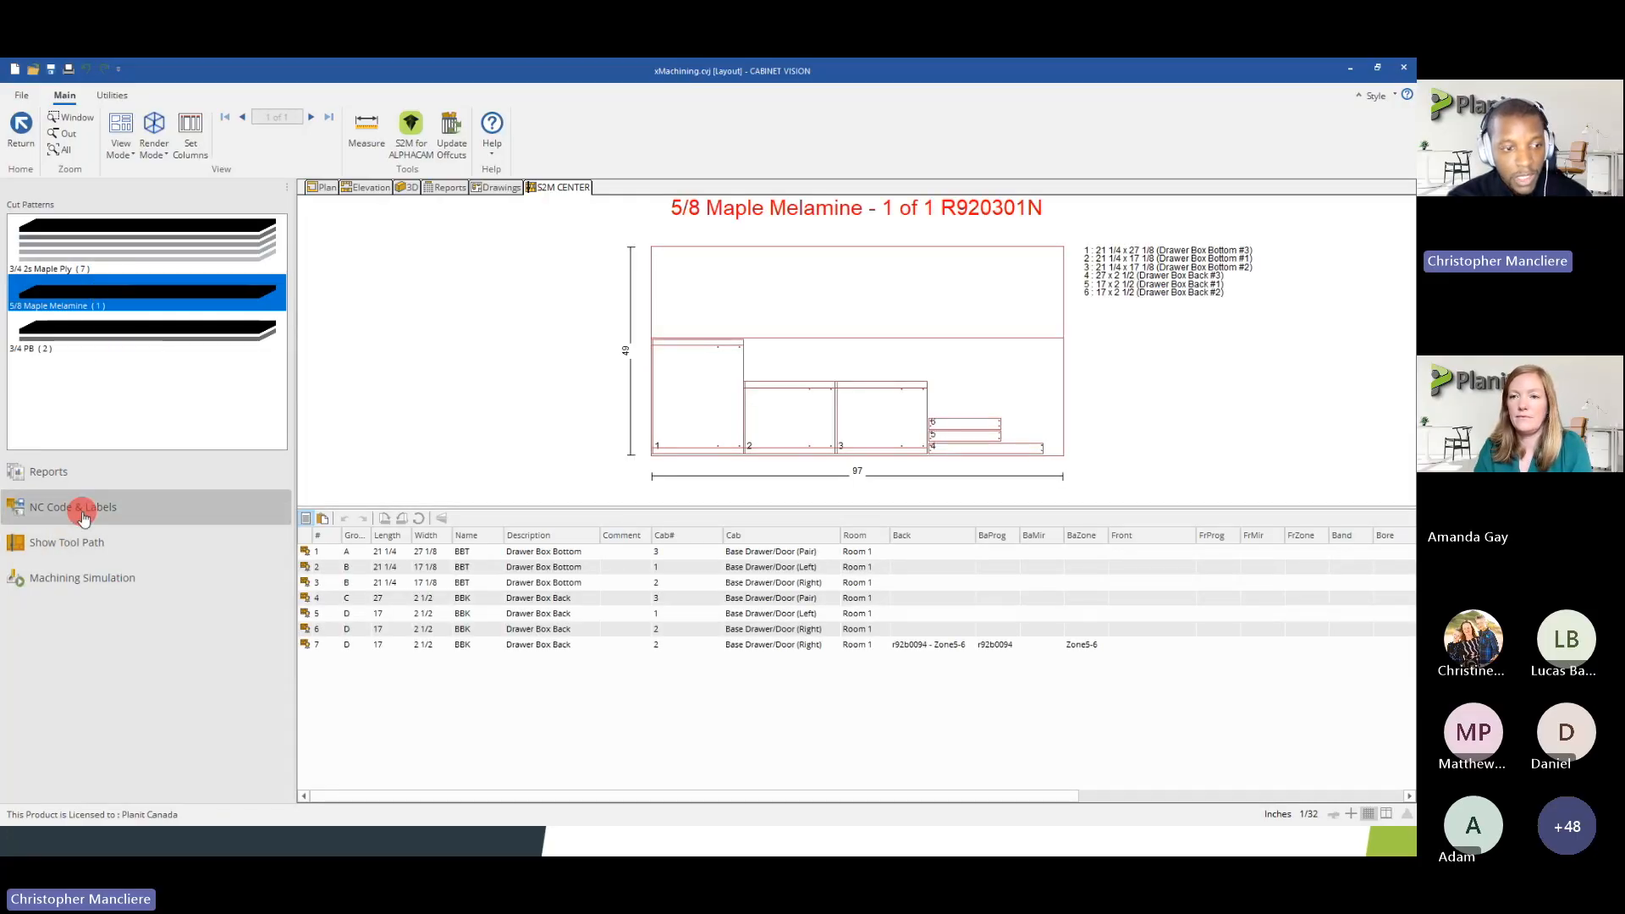
pyautogui.click(150, 511)
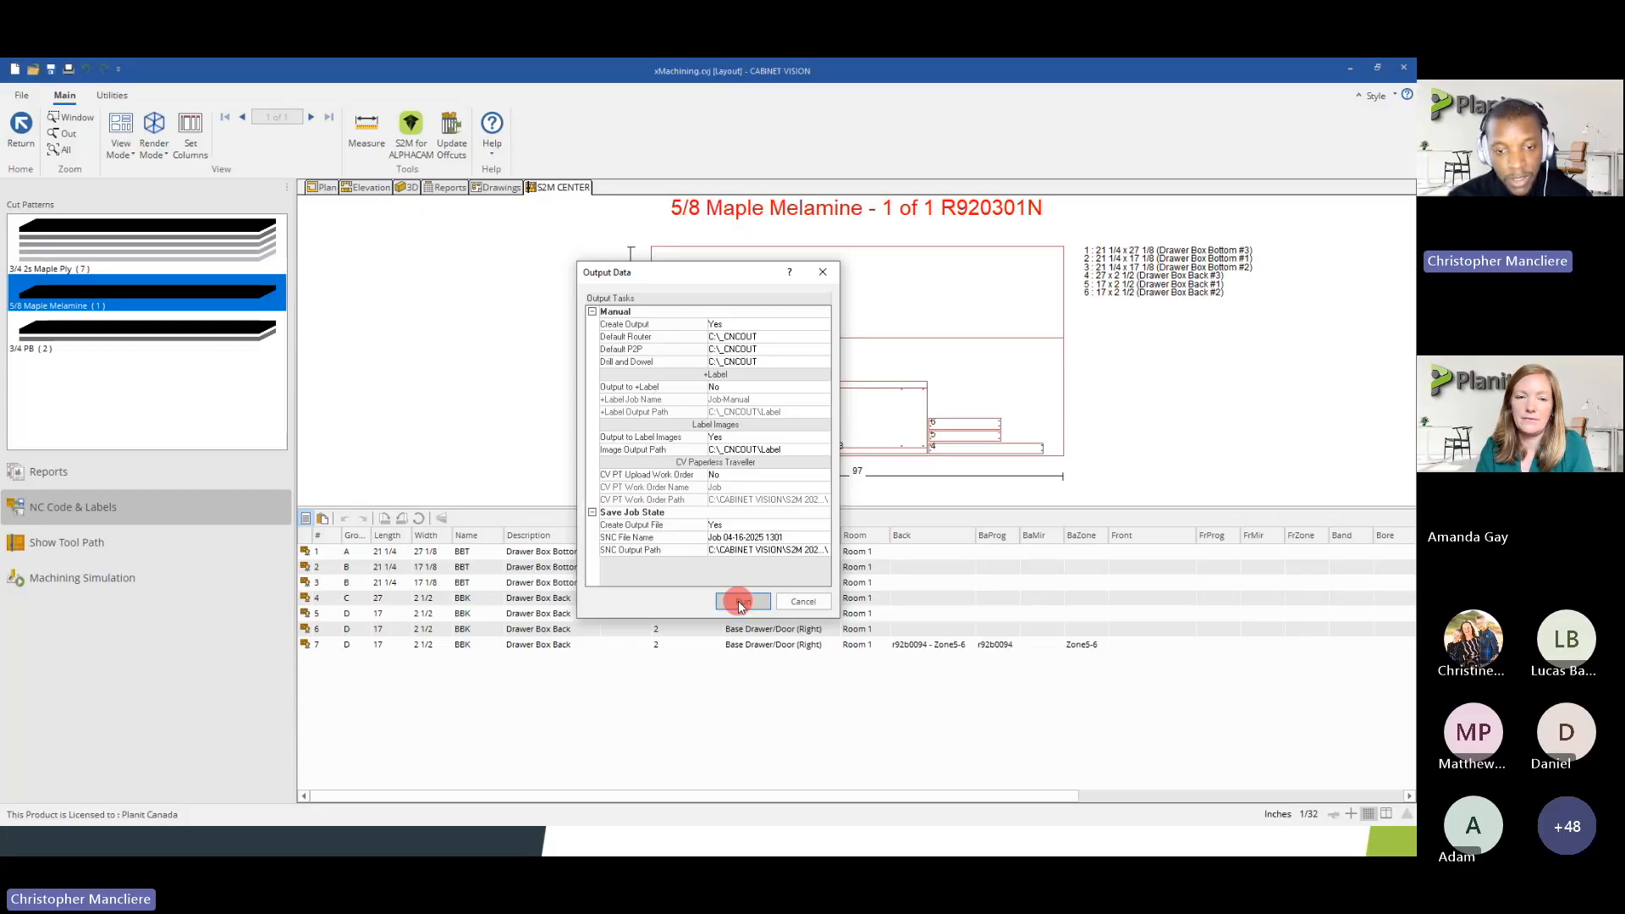
pyautogui.click(741, 550)
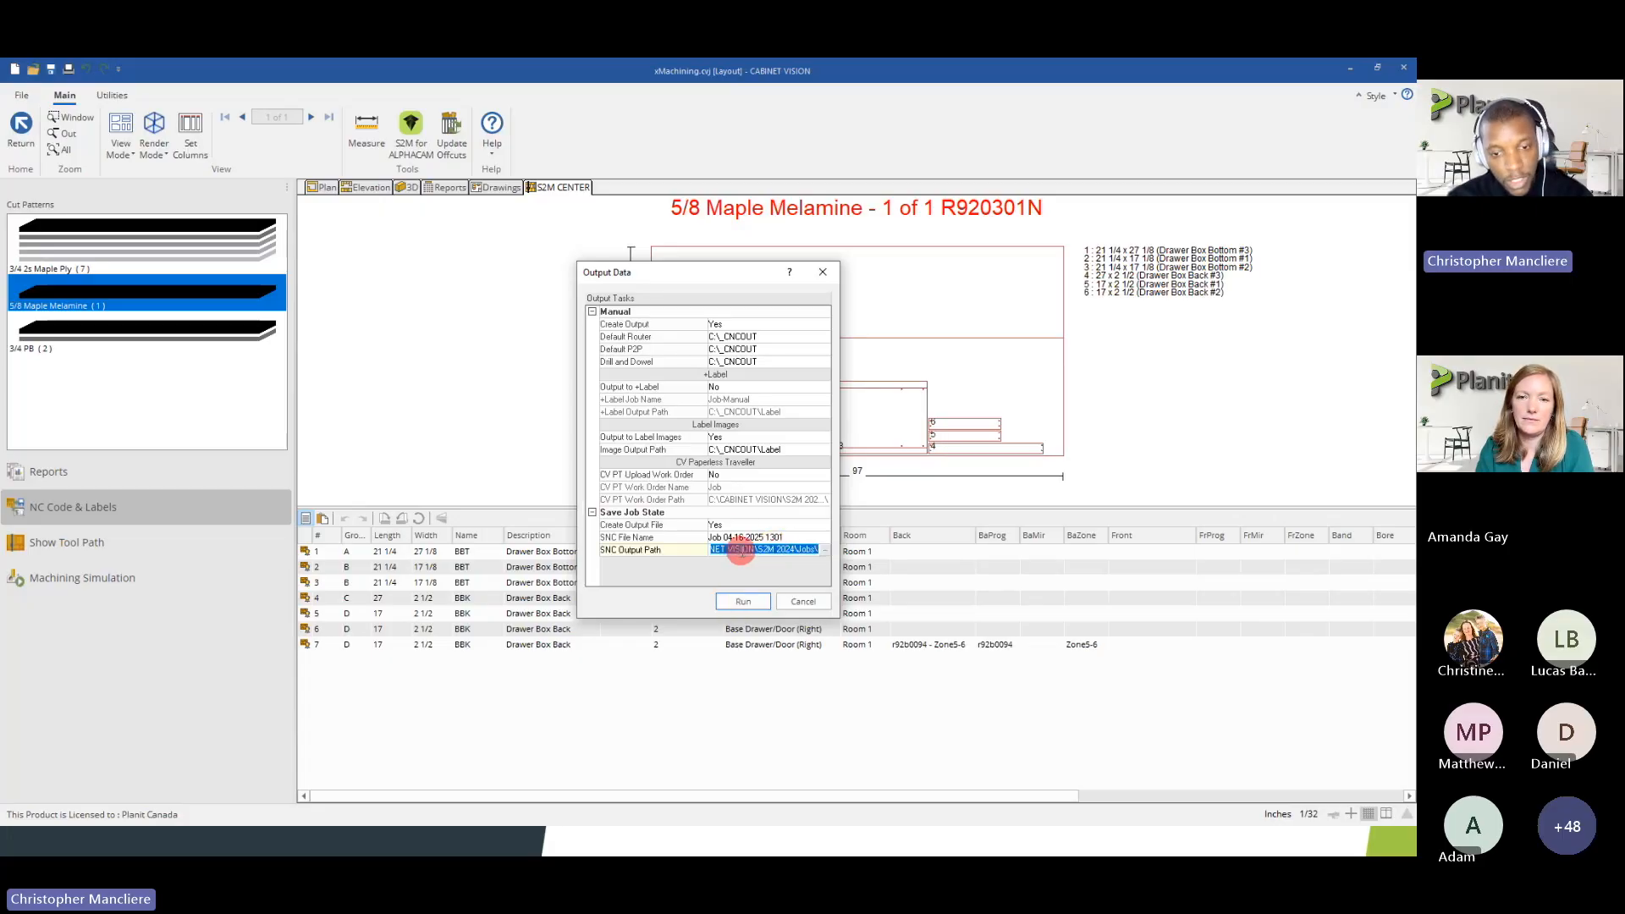
pyautogui.click(743, 601)
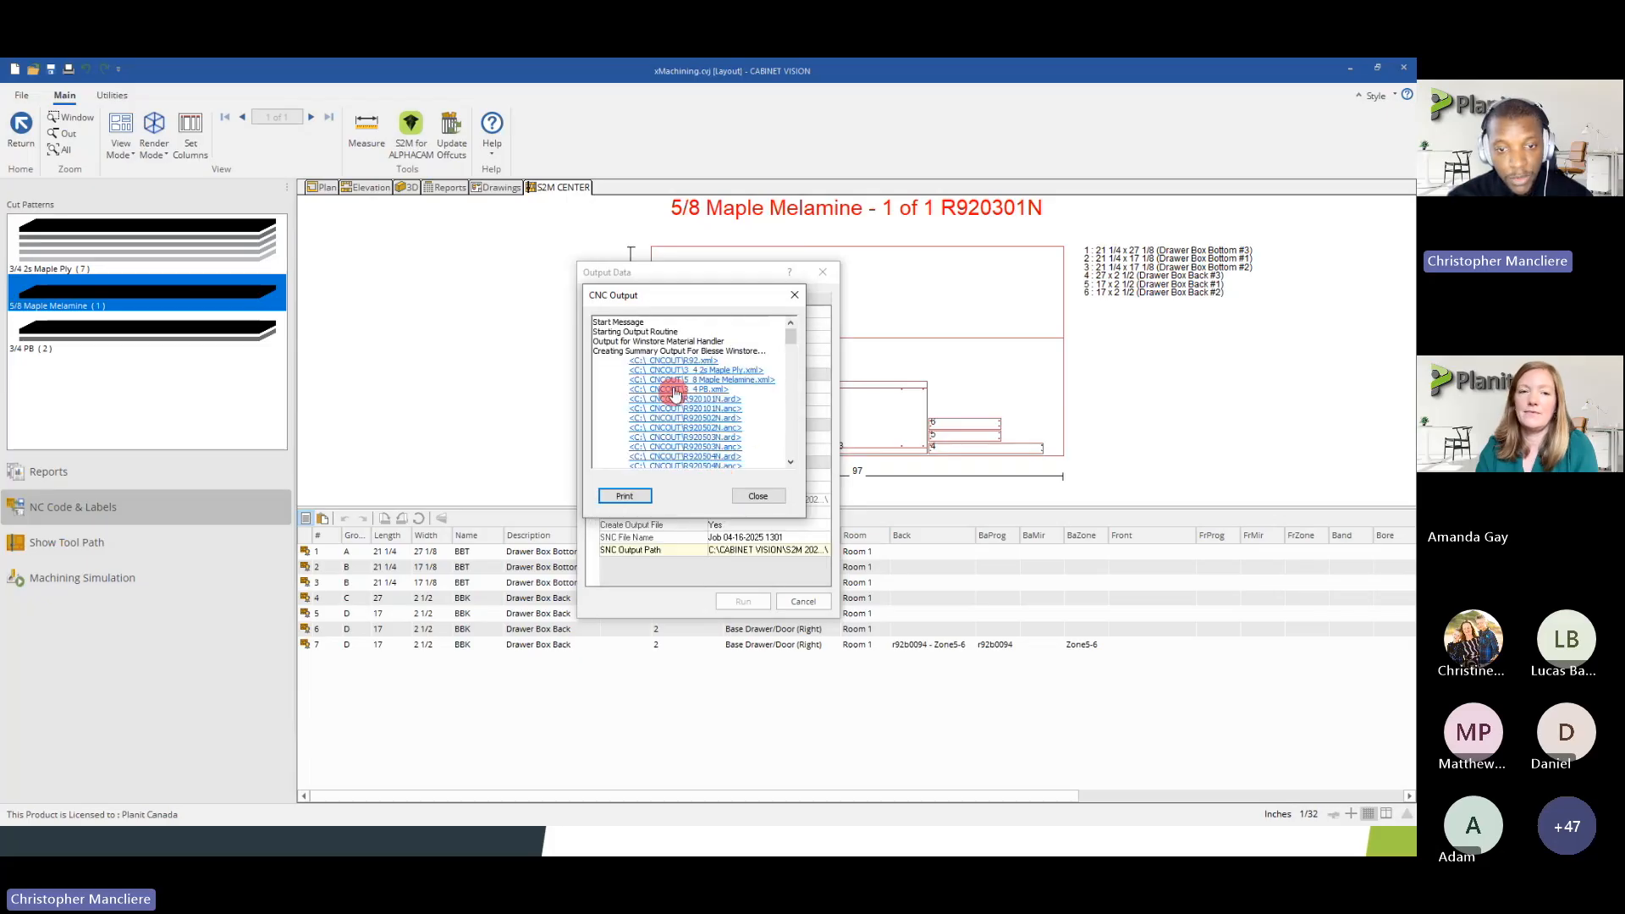
# Look through the list of generated CNC output files and close the output dialogs
pyautogui.scroll(-3, 694, 398)
pyautogui.moveTo(792, 368); pyautogui.dragTo(791, 443)
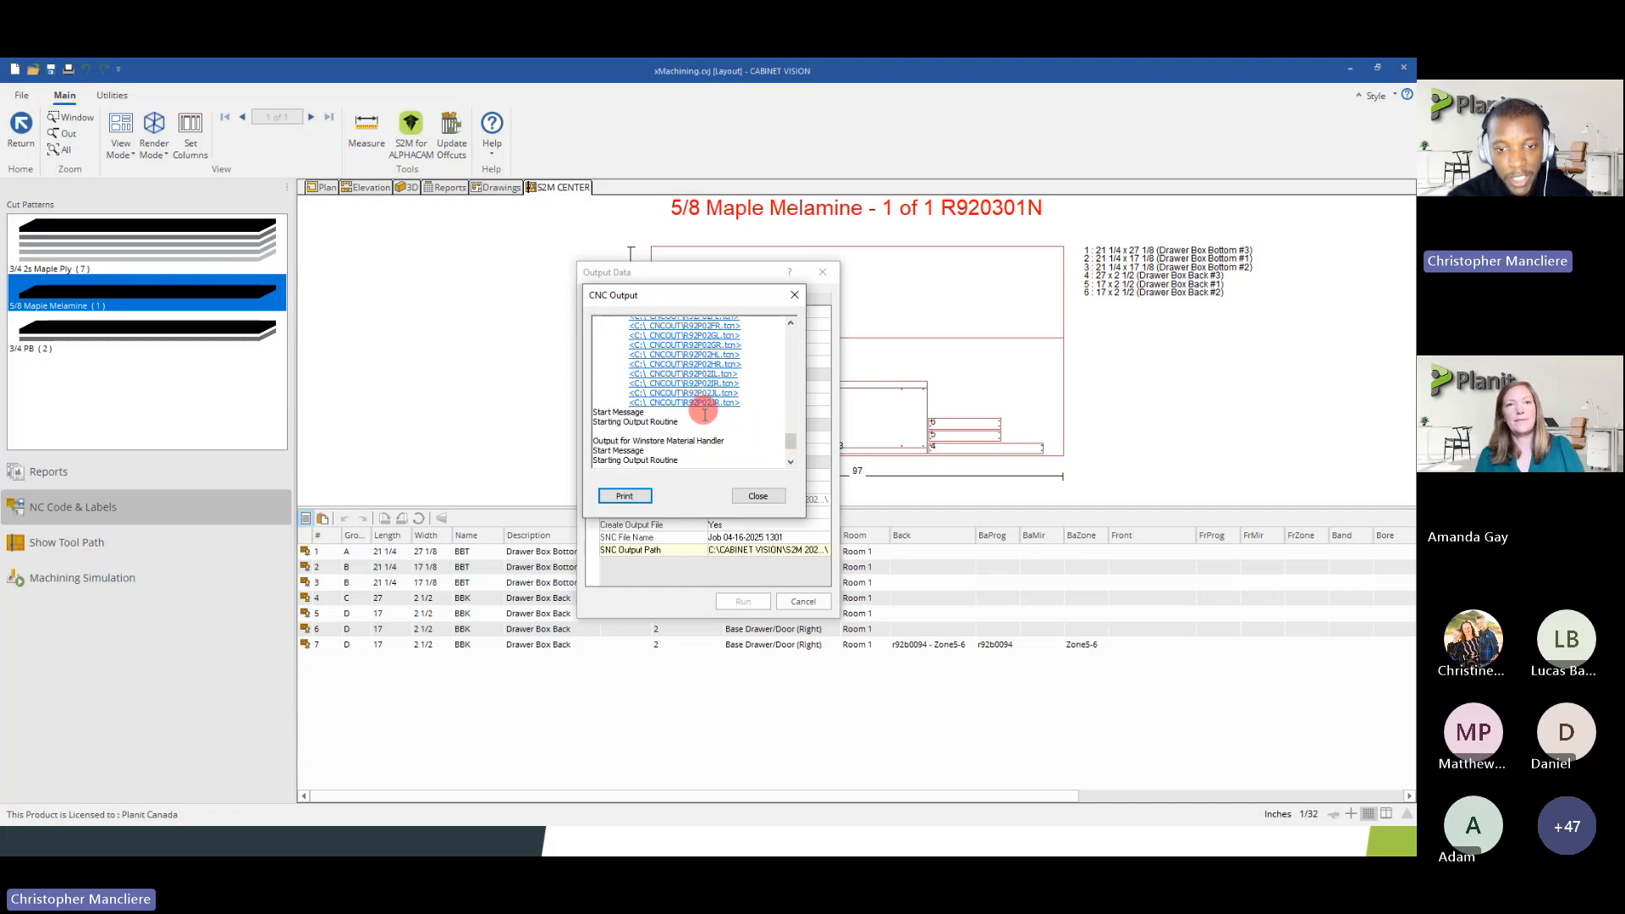
pyautogui.click(748, 497)
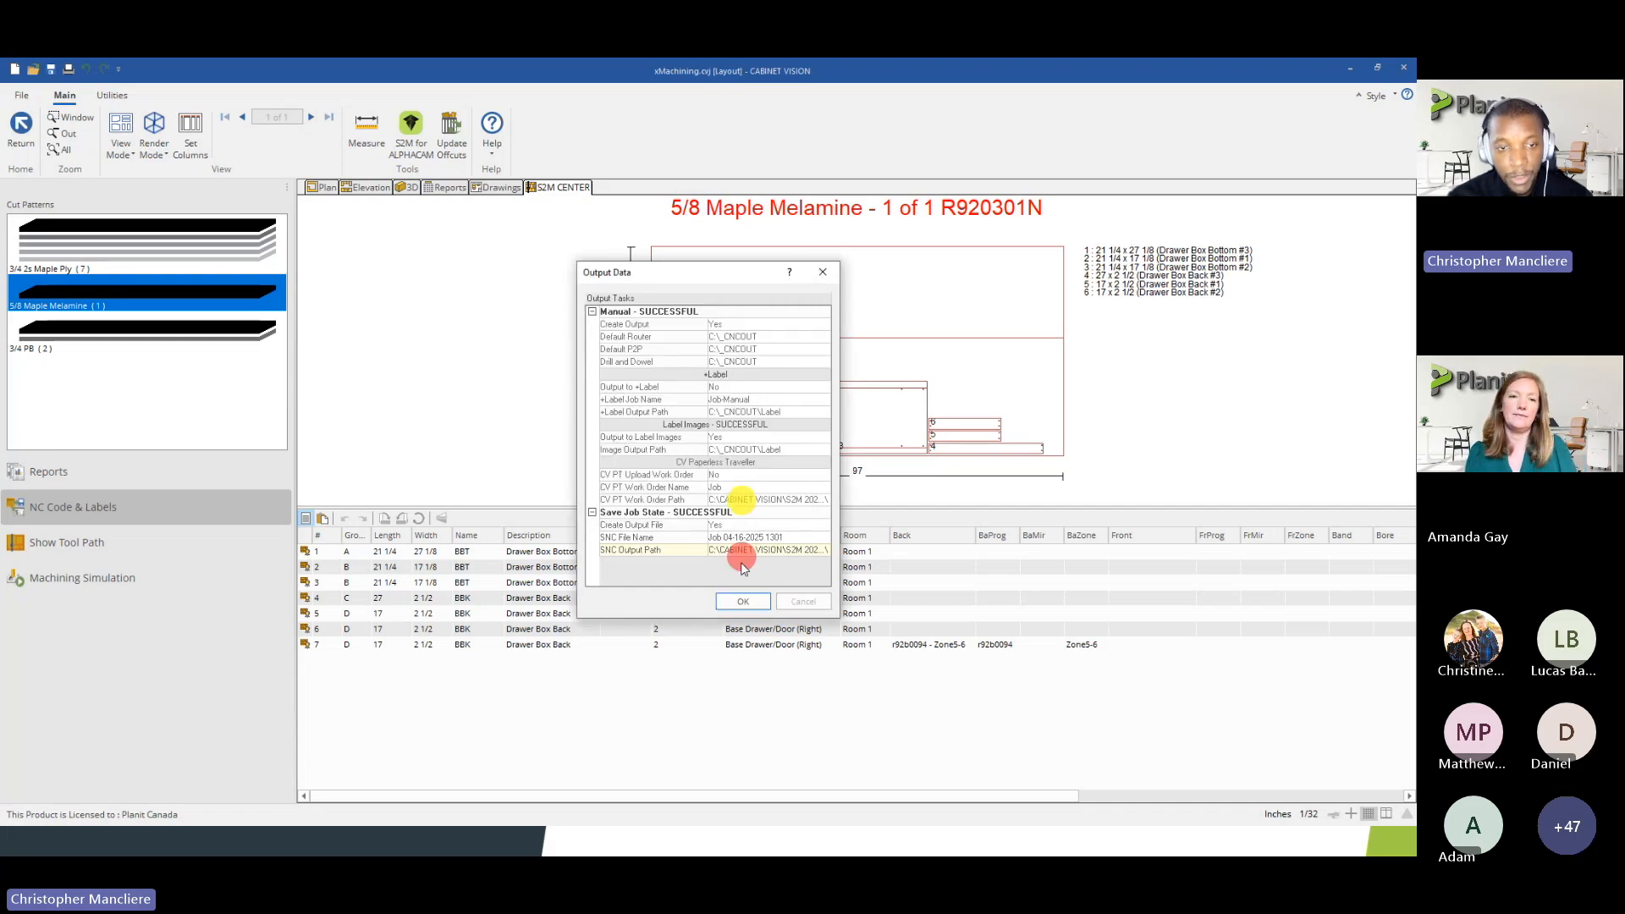
pyautogui.click(742, 601)
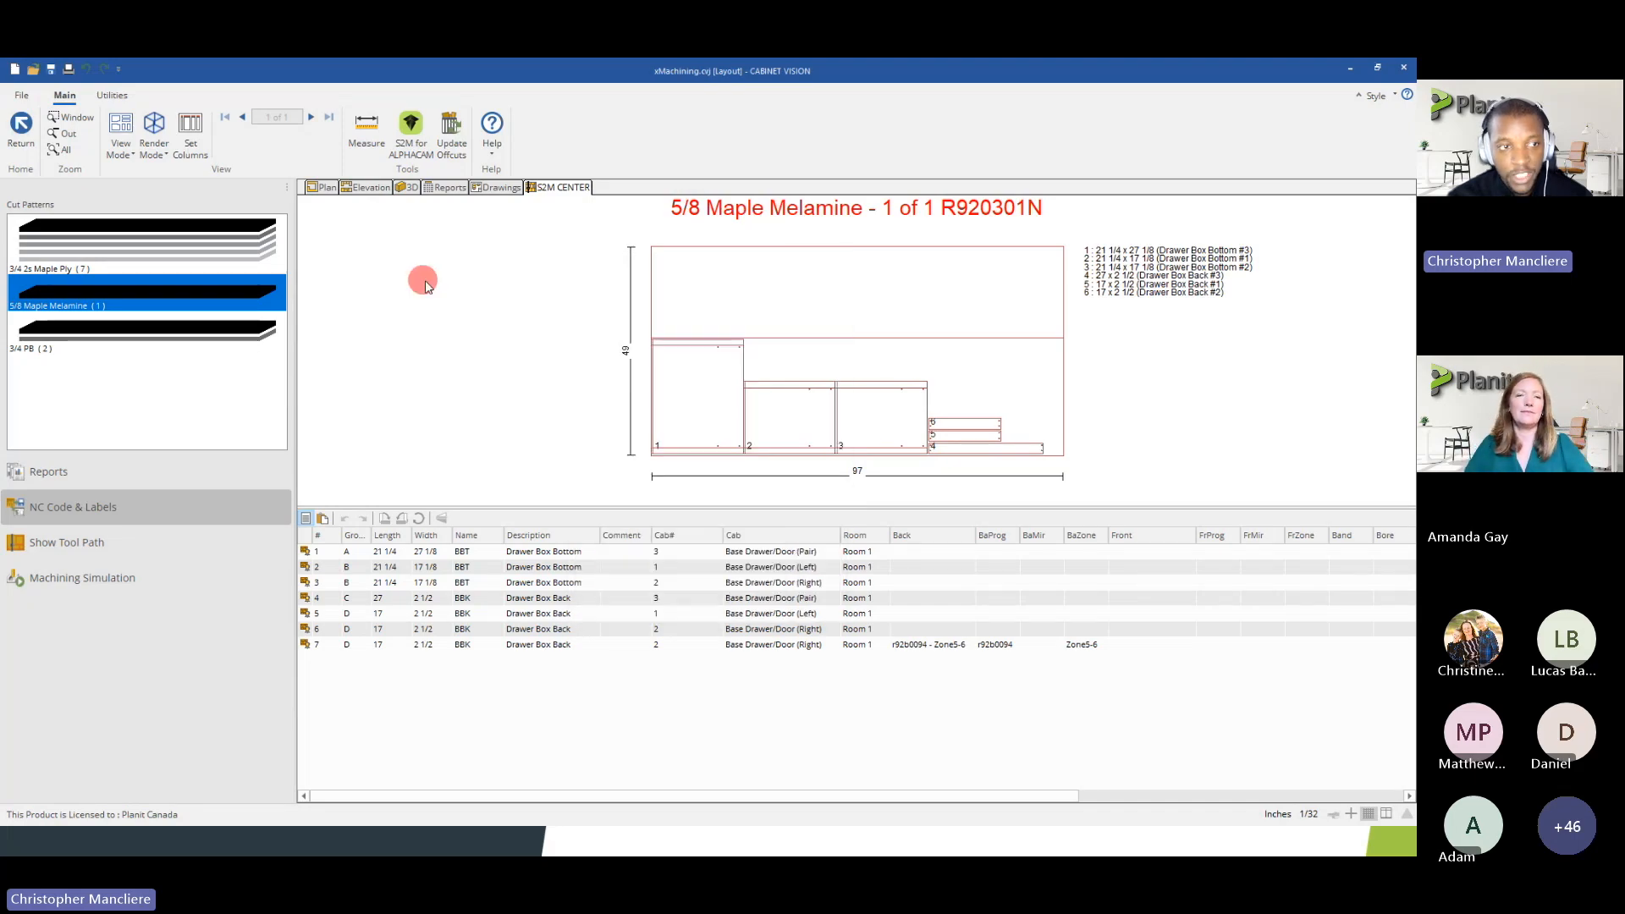
# Switch to part view and inspect the machining on several Partition #9 parts assigned to Default P2P
pyautogui.click(122, 146)
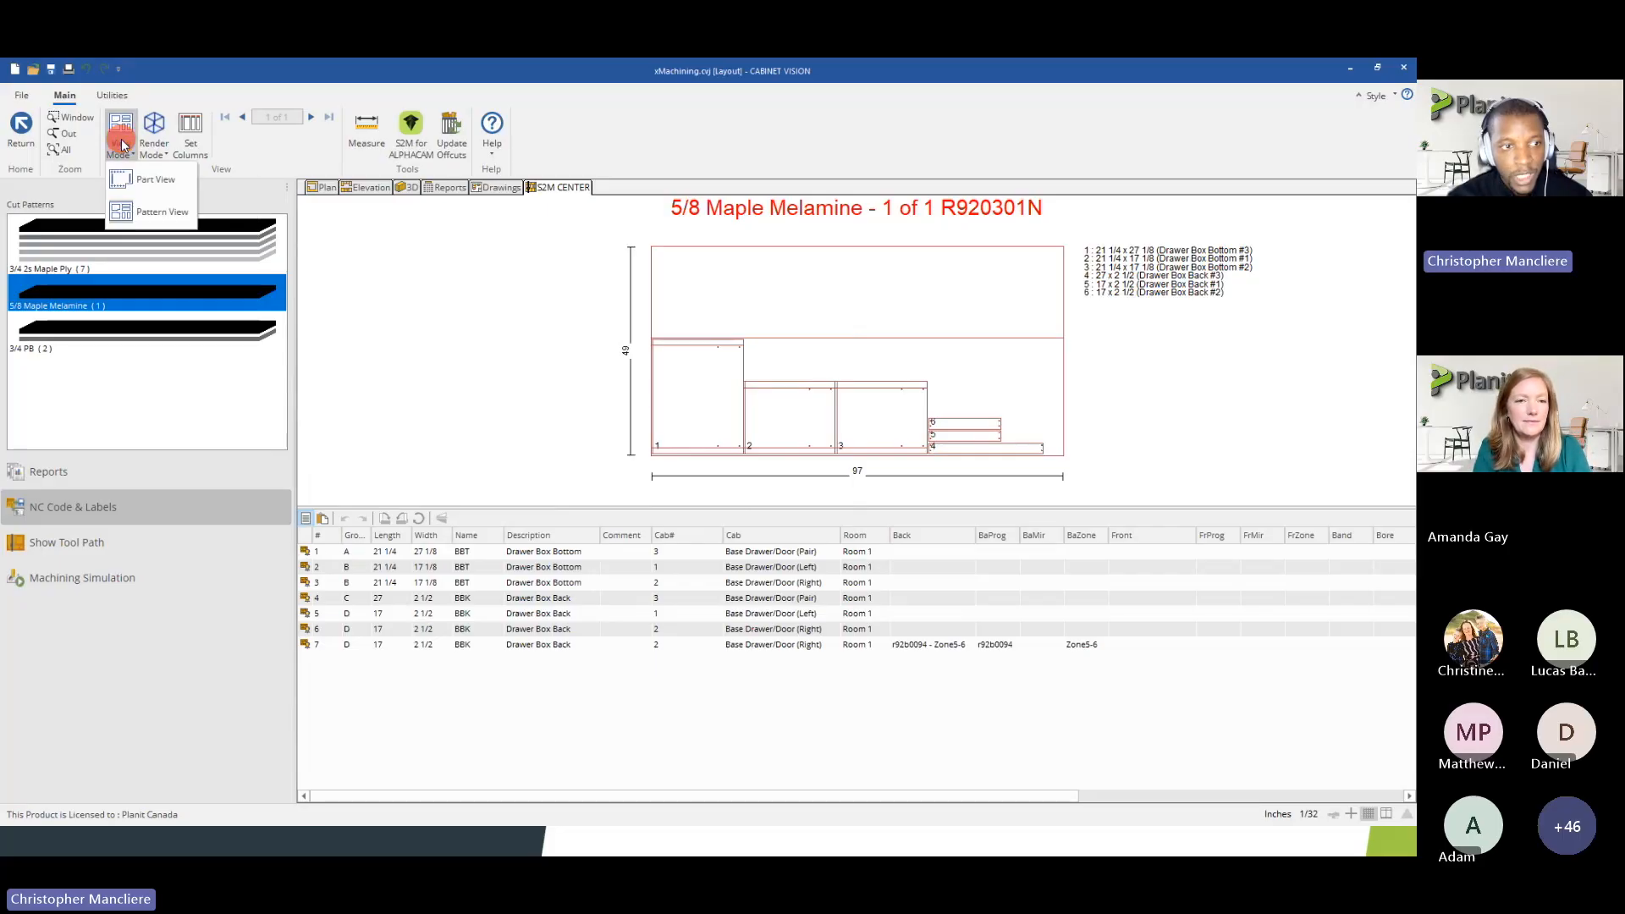
pyautogui.click(126, 180)
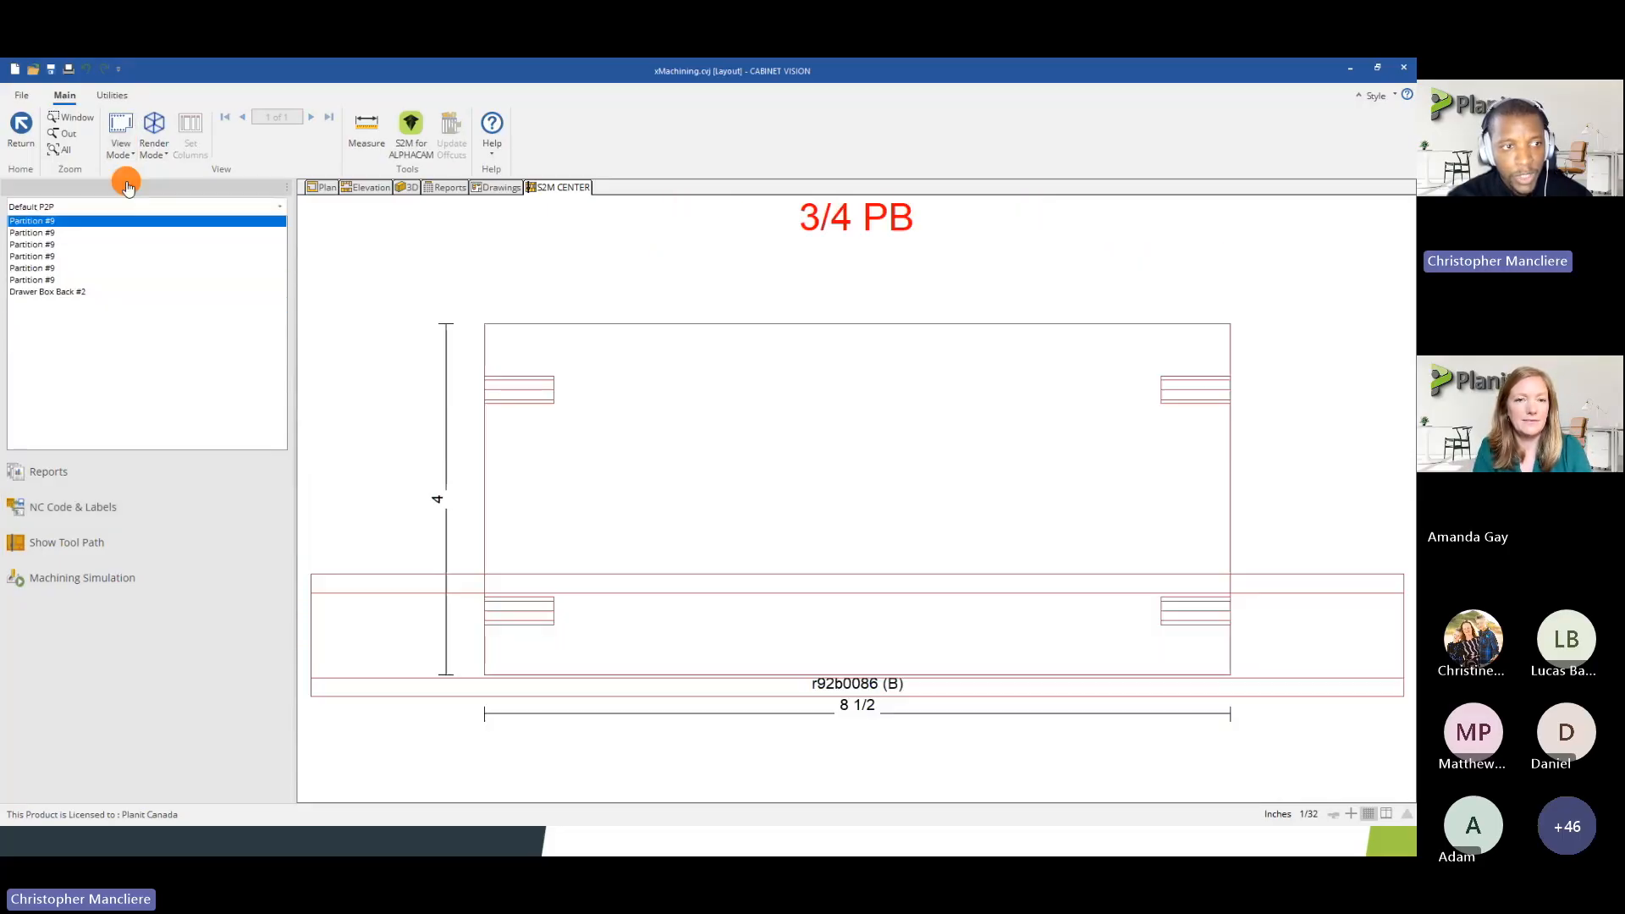
pyautogui.click(30, 255)
pyautogui.click(33, 280)
pyautogui.click(32, 256)
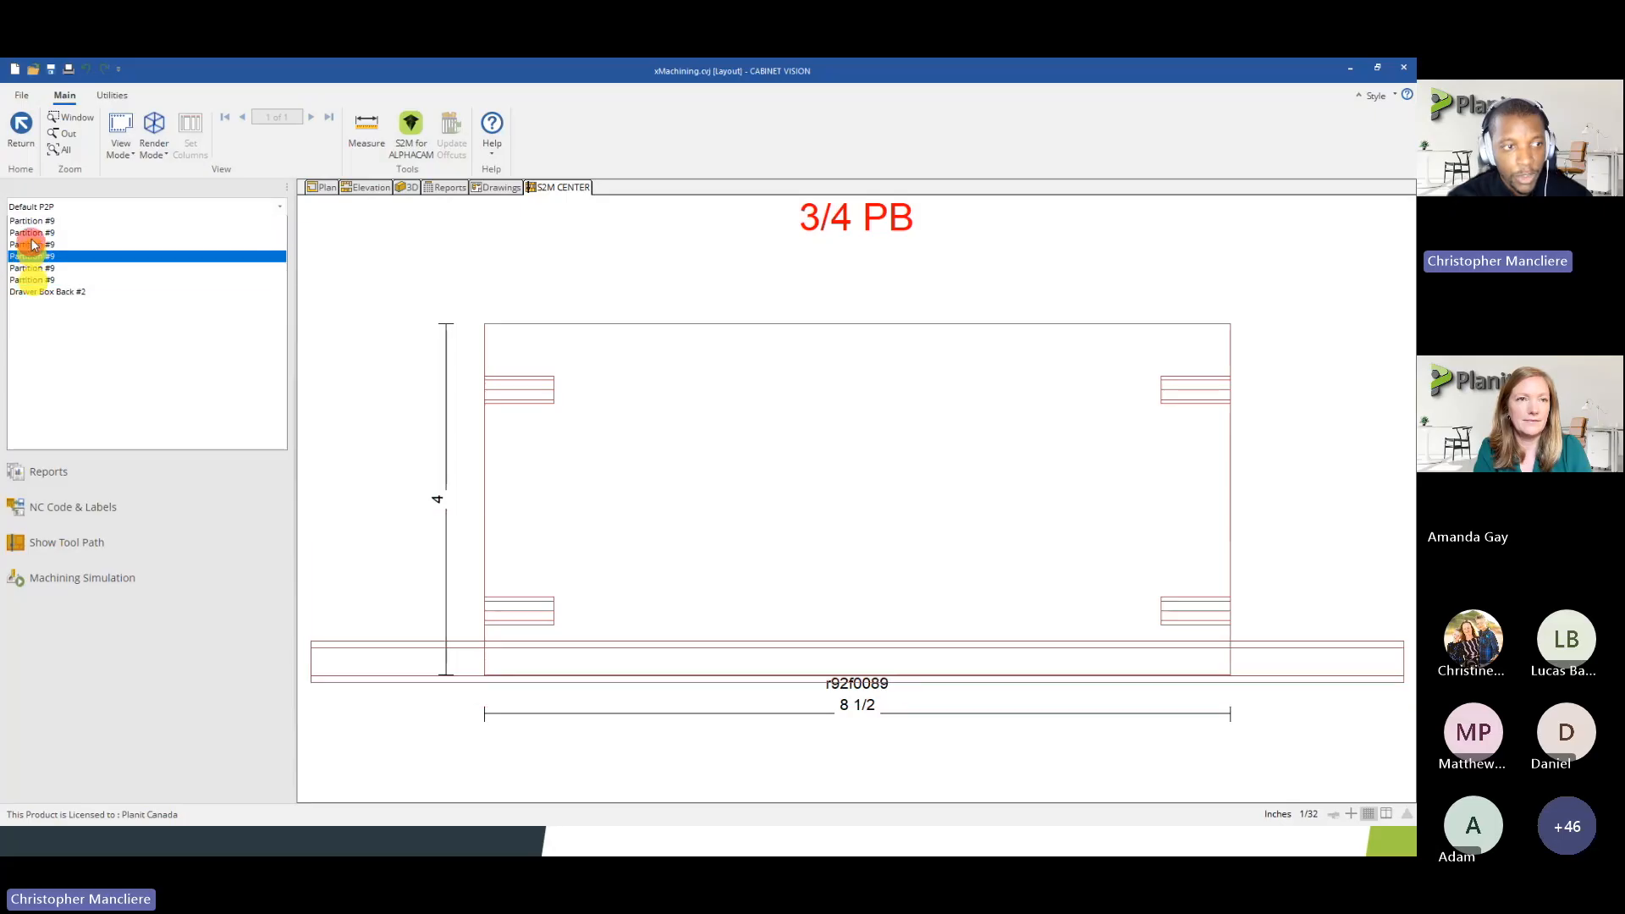
pyautogui.click(34, 232)
# Show the Drill and Dowel machine's parts and inspect the boring on several decks and on Drawer Stretcher #1
pyautogui.click(61, 207)
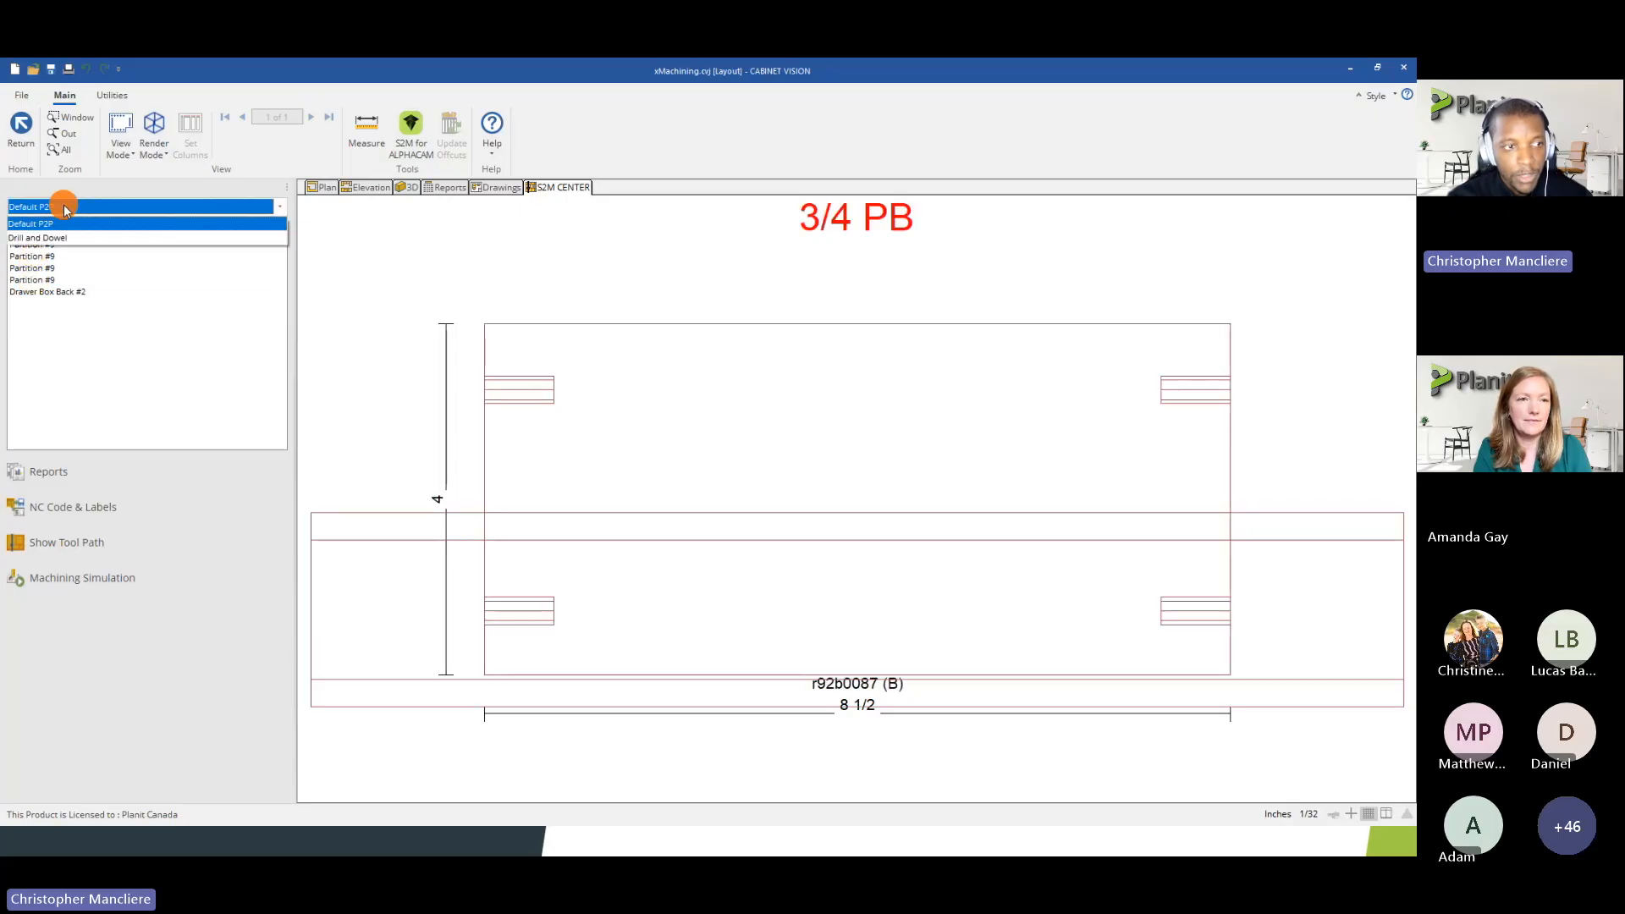
pyautogui.click(65, 238)
pyautogui.click(39, 292)
pyautogui.click(38, 328)
pyautogui.click(42, 373)
pyautogui.click(46, 397)
pyautogui.click(43, 374)
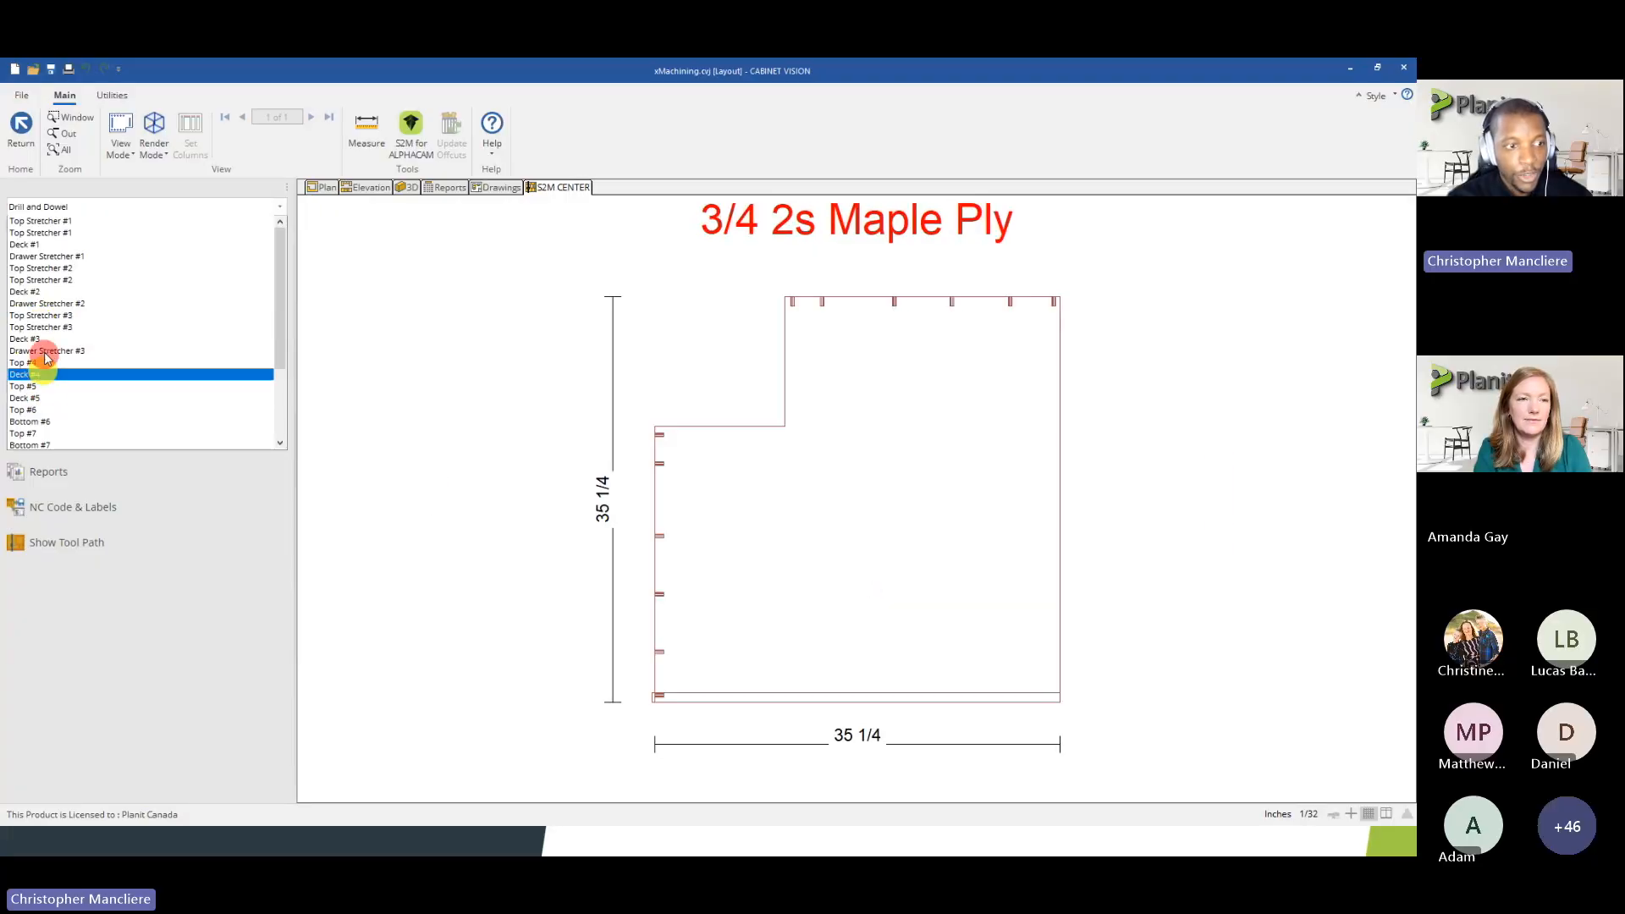
pyautogui.click(43, 339)
pyautogui.click(51, 292)
pyautogui.click(50, 256)
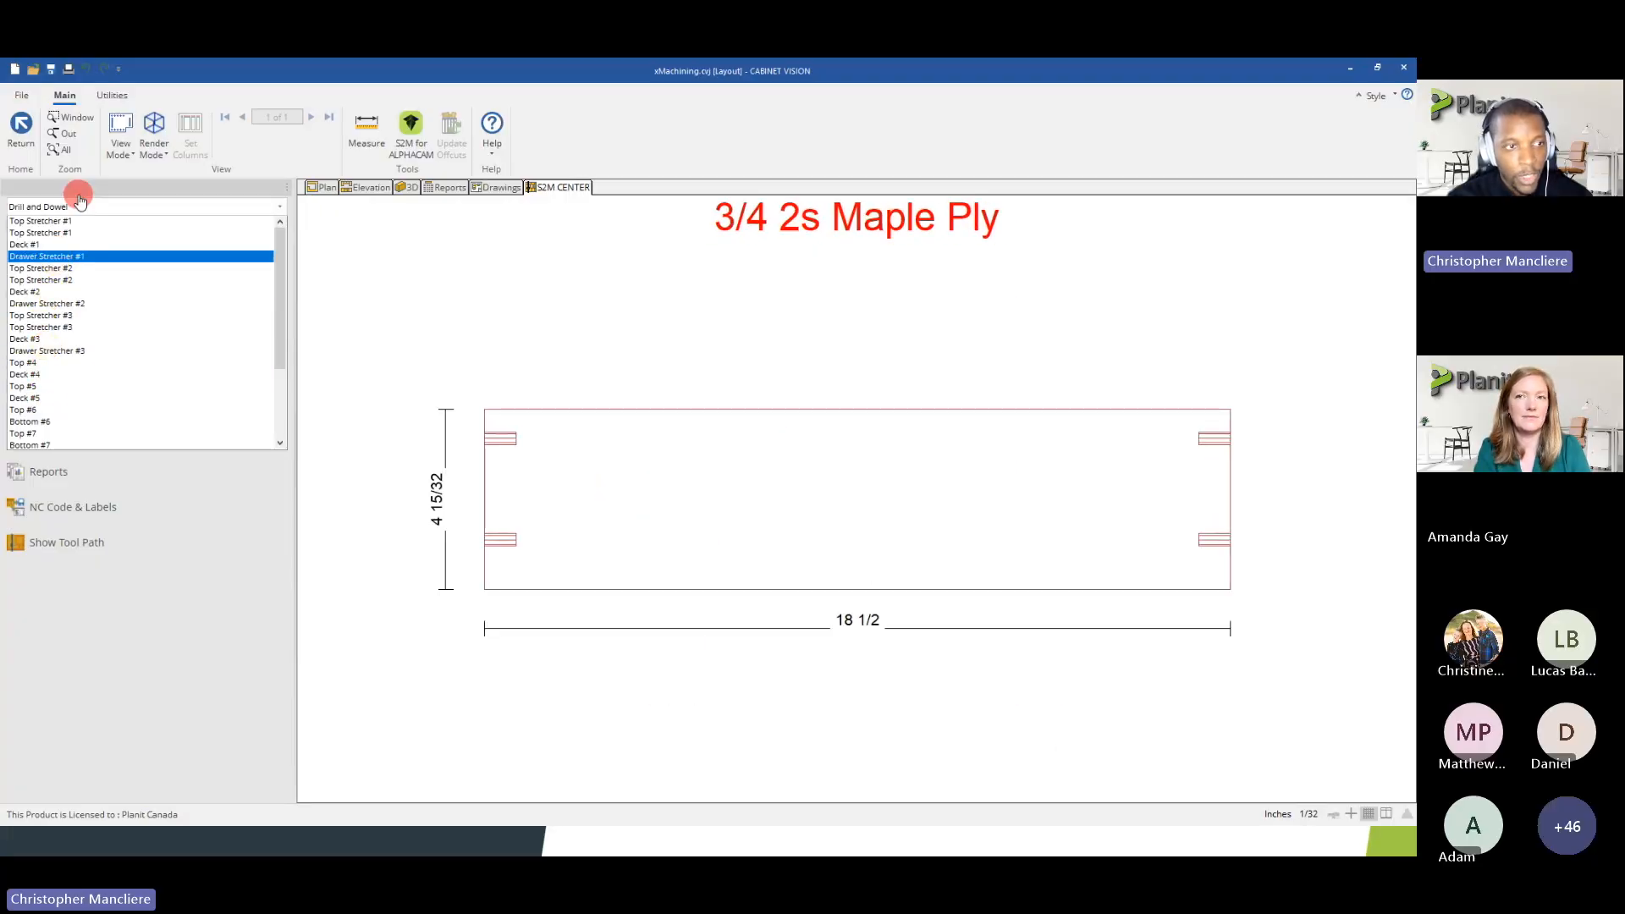
# Recheck the boring on Drawer Stretchers #1 and #2 in part view and return to pattern view
pyautogui.click(154, 149)
pyautogui.click(131, 206)
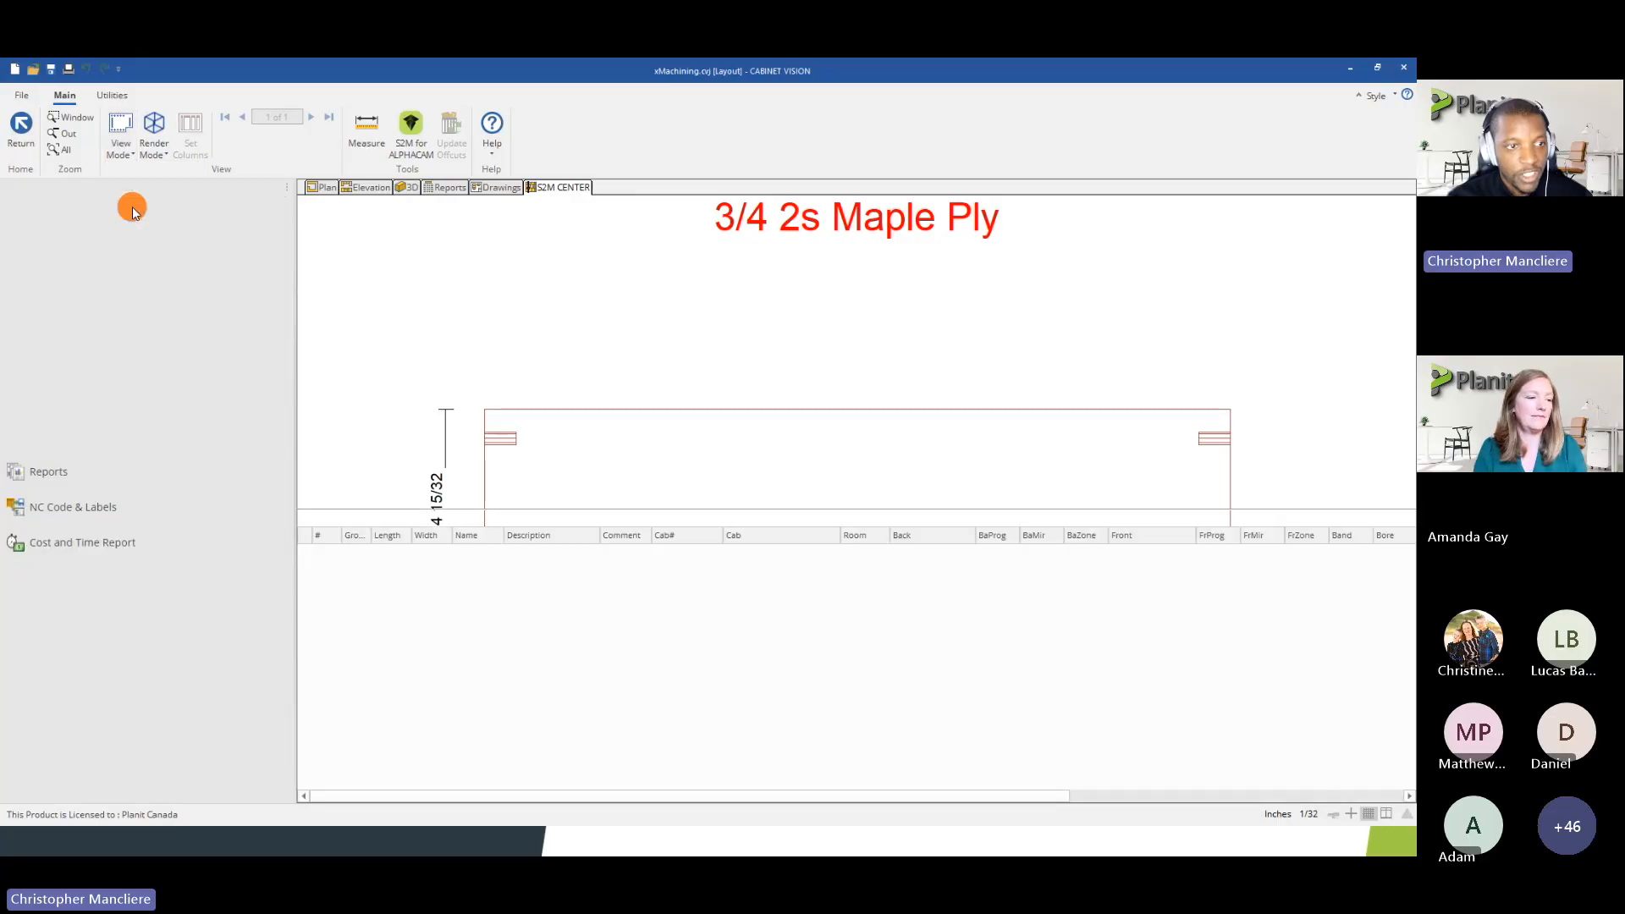
pyautogui.click(131, 149)
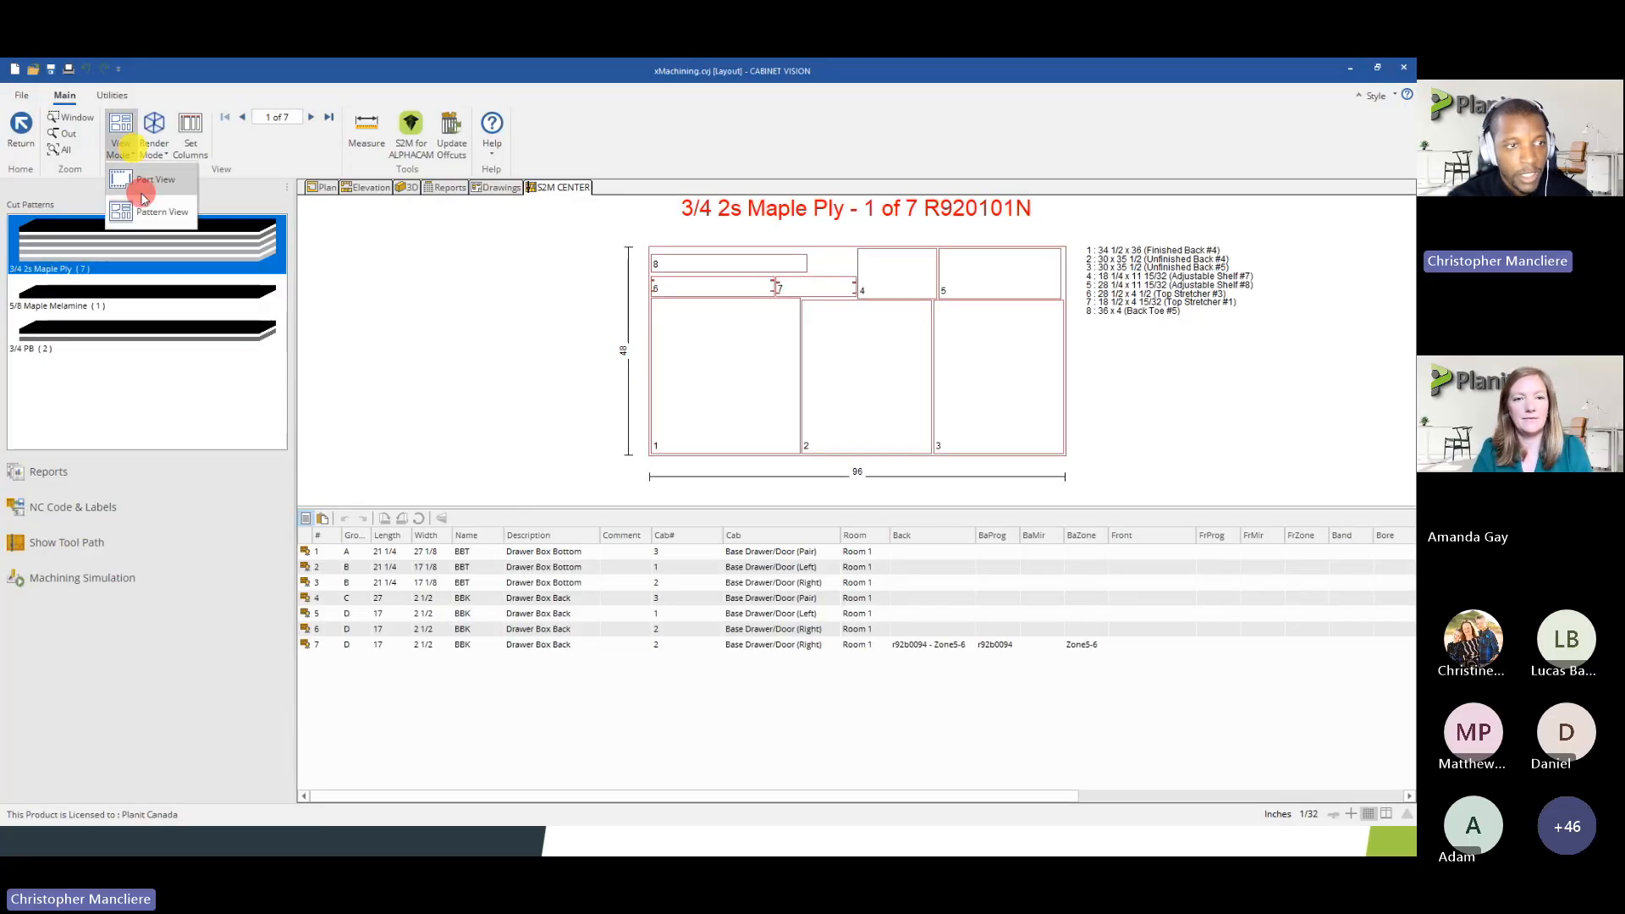
pyautogui.click(143, 195)
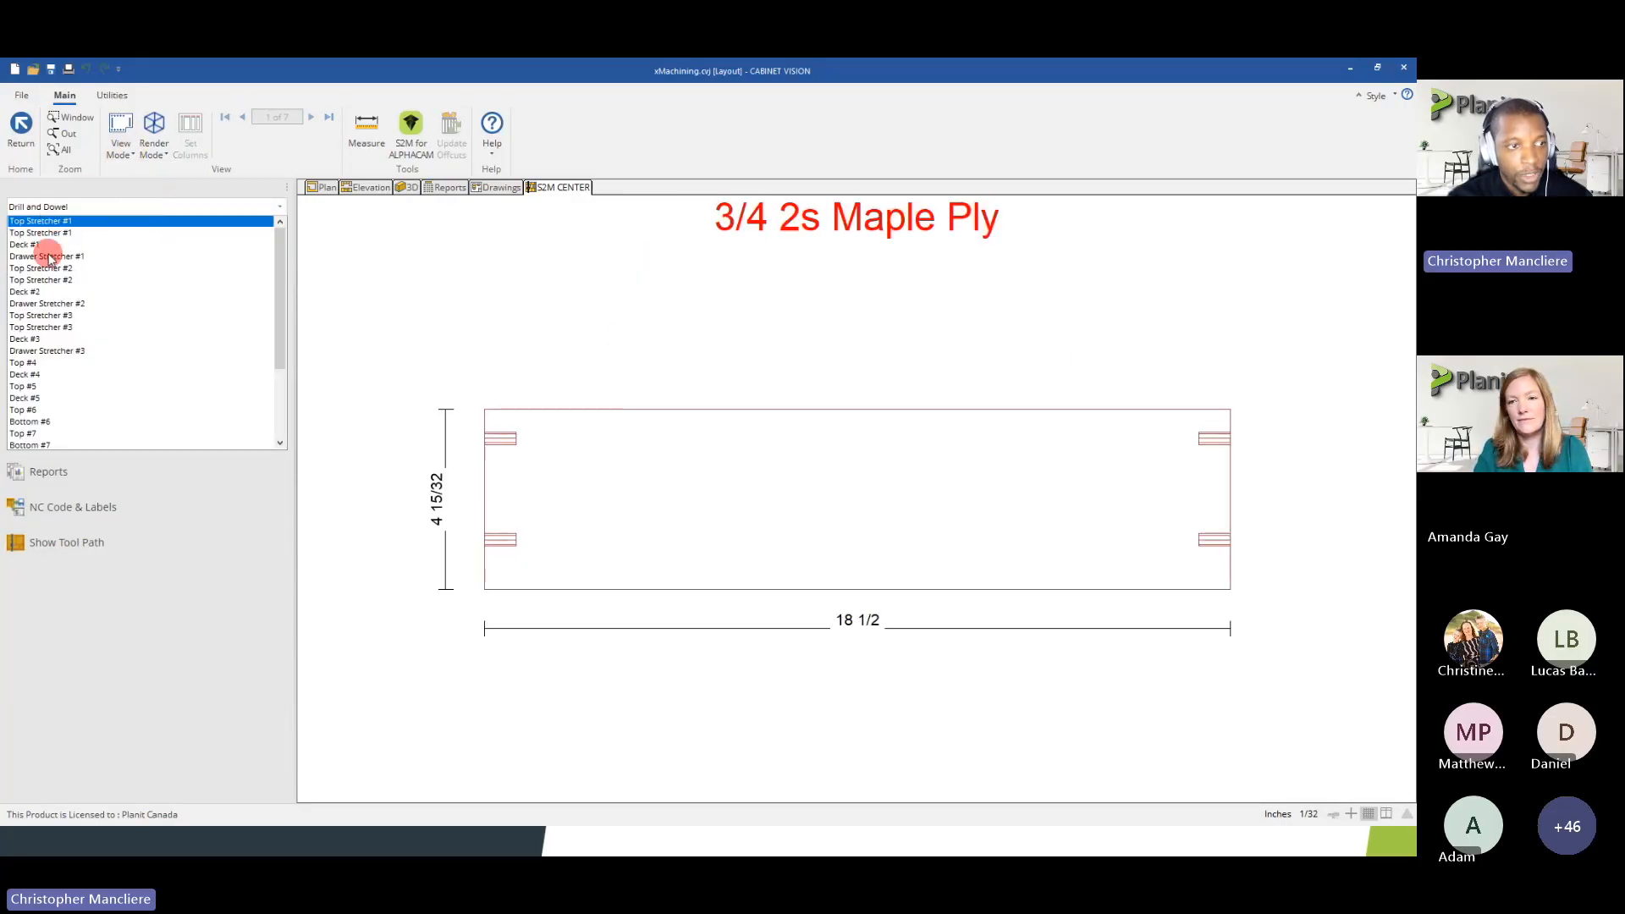
pyautogui.click(51, 257)
pyautogui.click(56, 303)
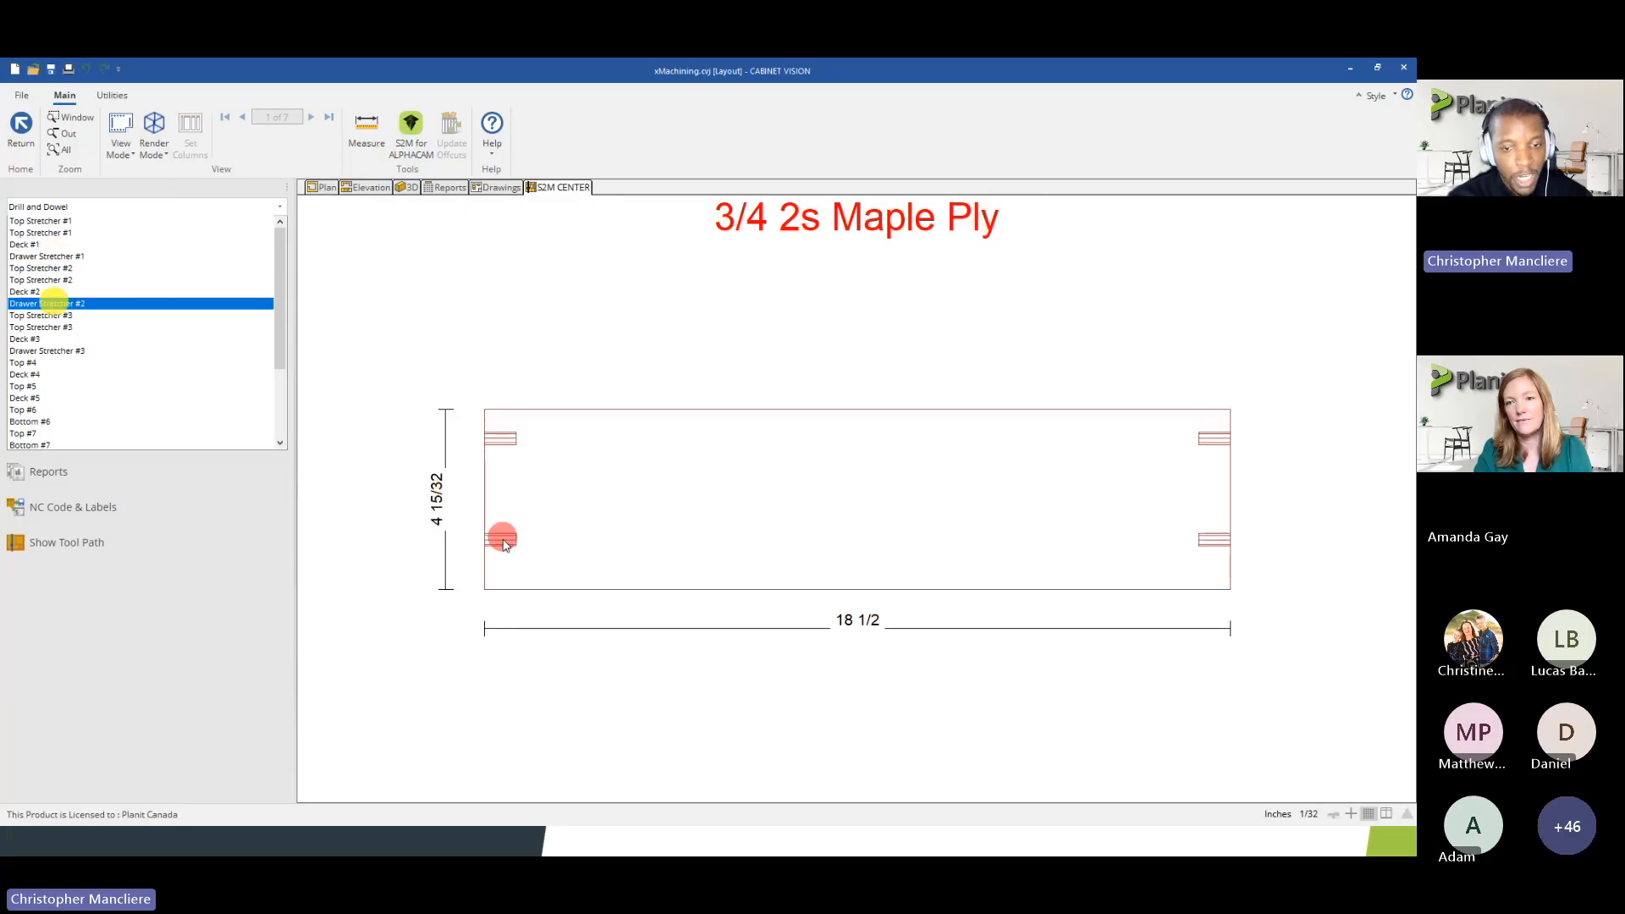
pyautogui.click(122, 144)
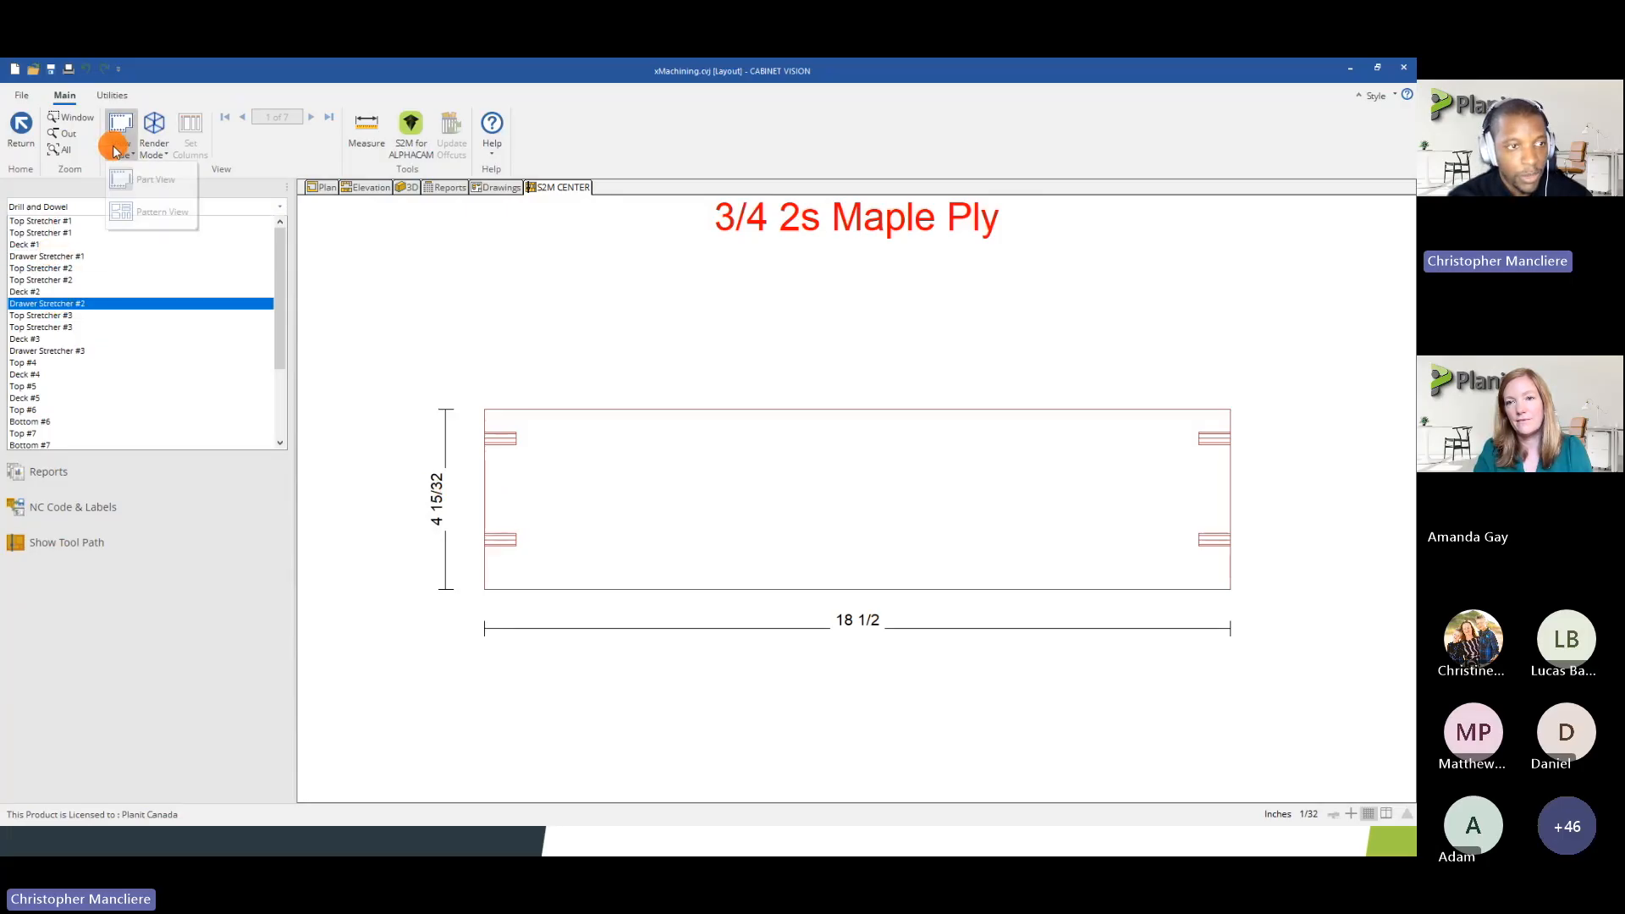
pyautogui.click(136, 214)
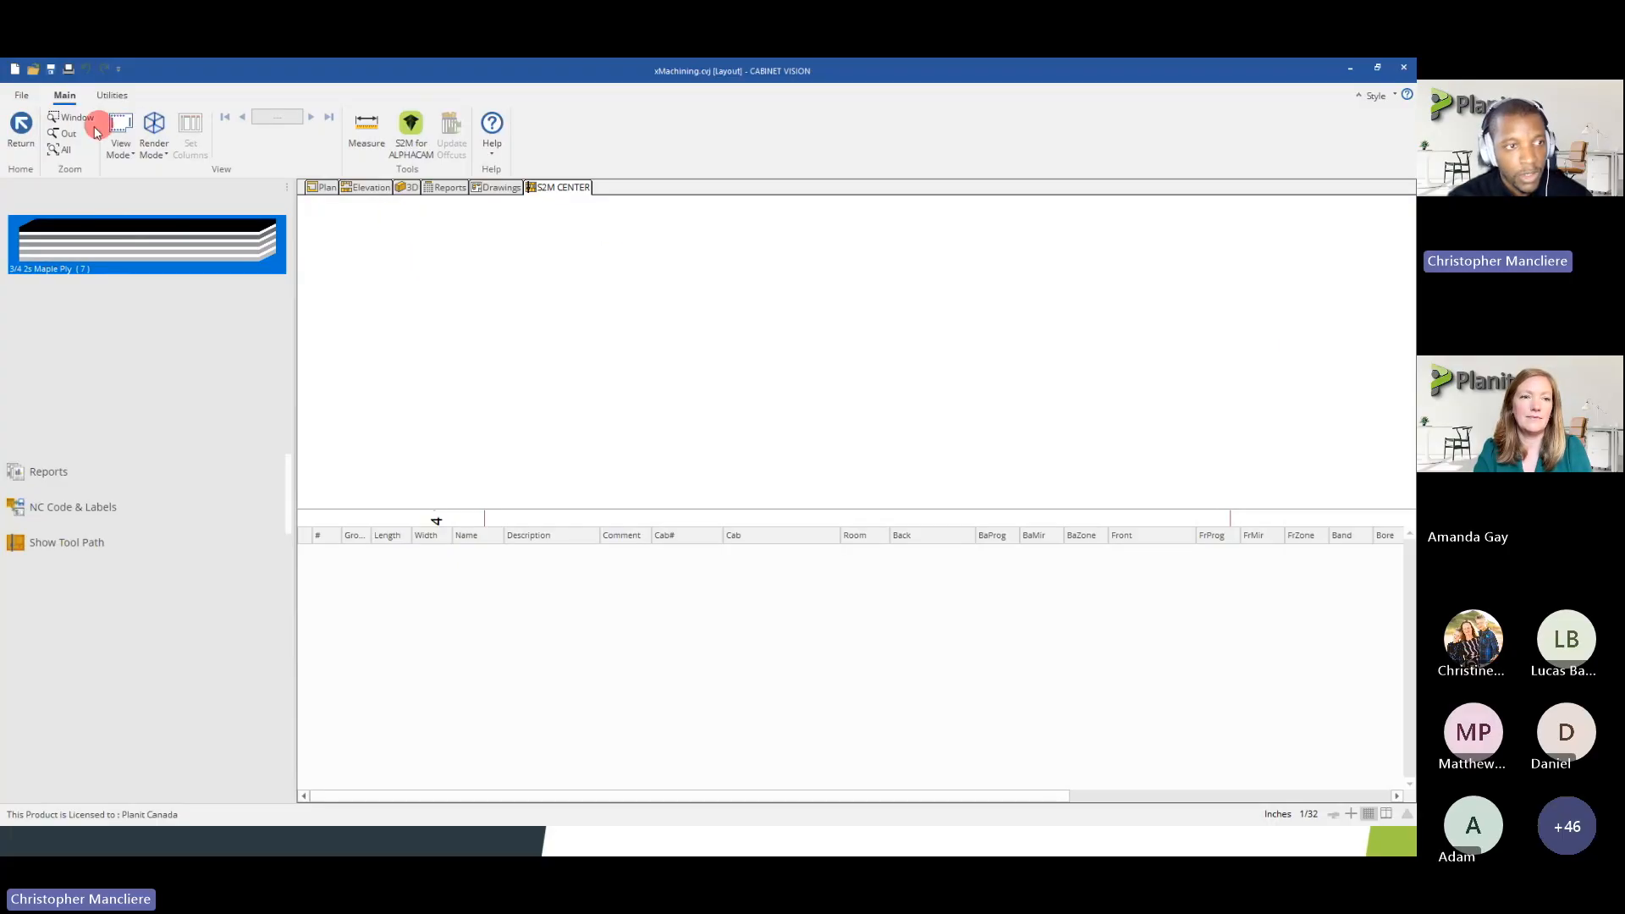
# Return from the optimized nests to the parts list without updating the offcuts
pyautogui.click(23, 132)
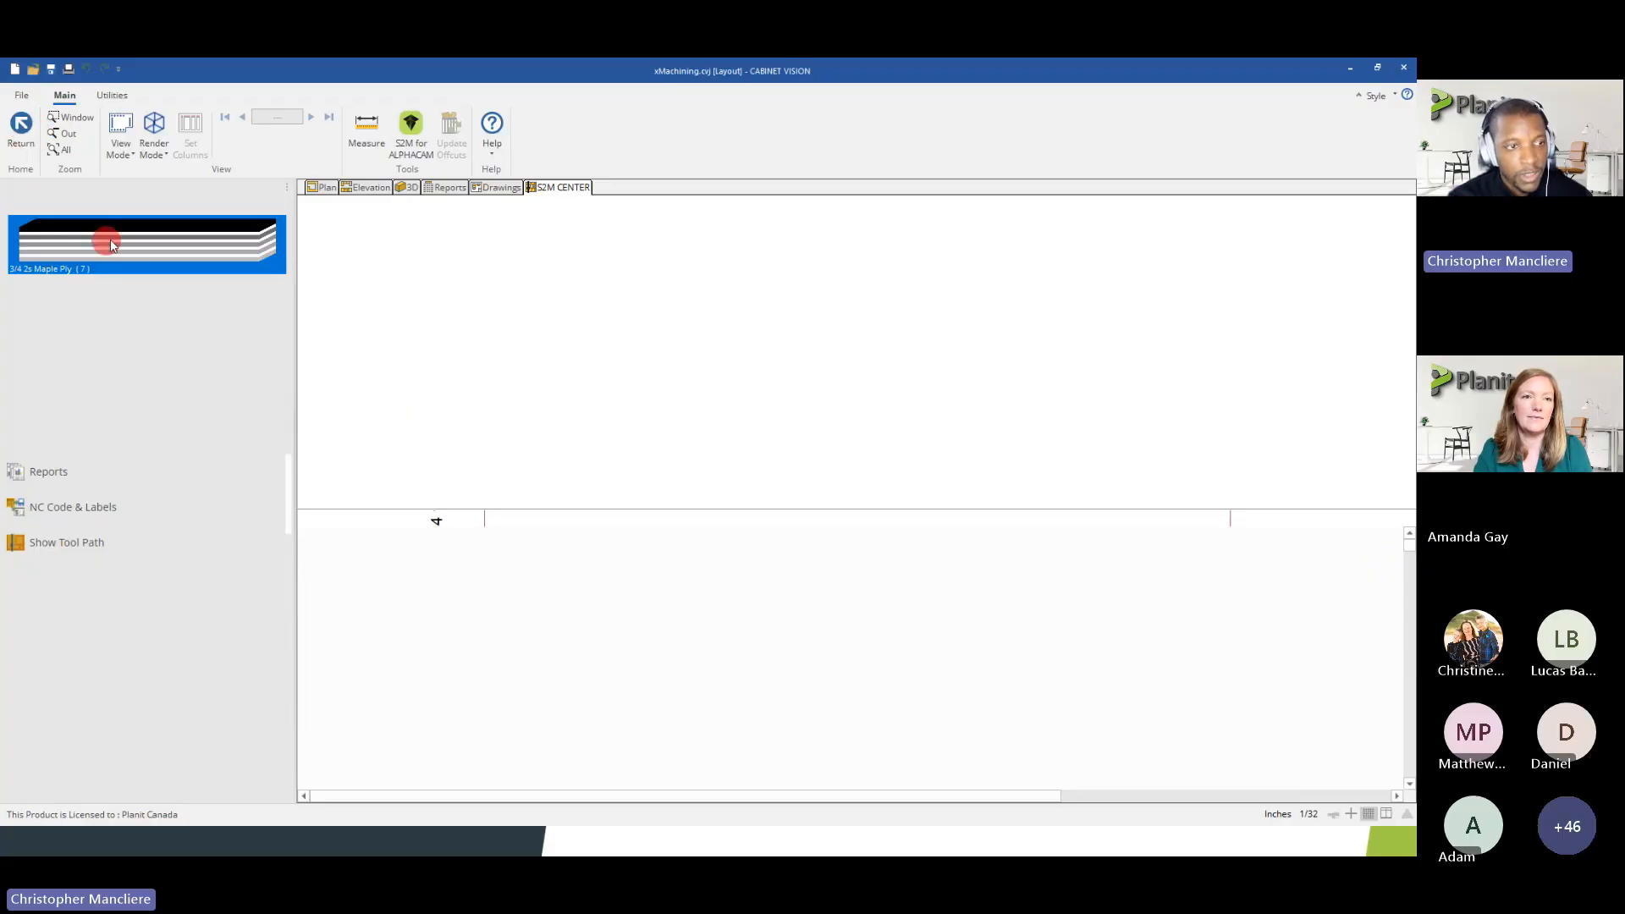
pyautogui.click(21, 131)
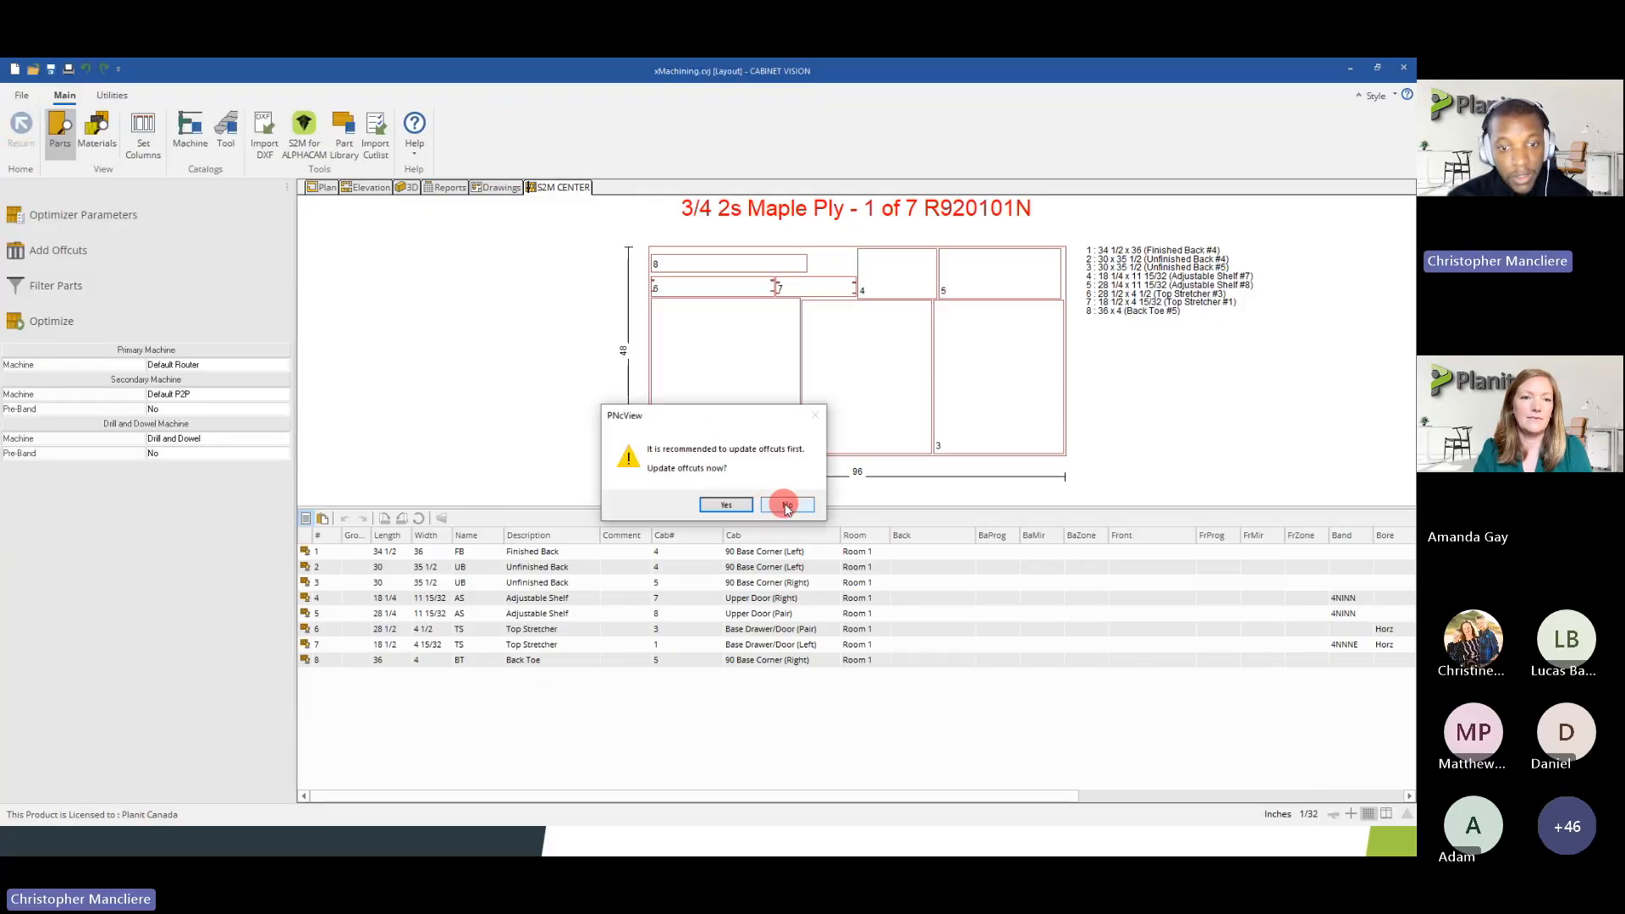
pyautogui.click(787, 506)
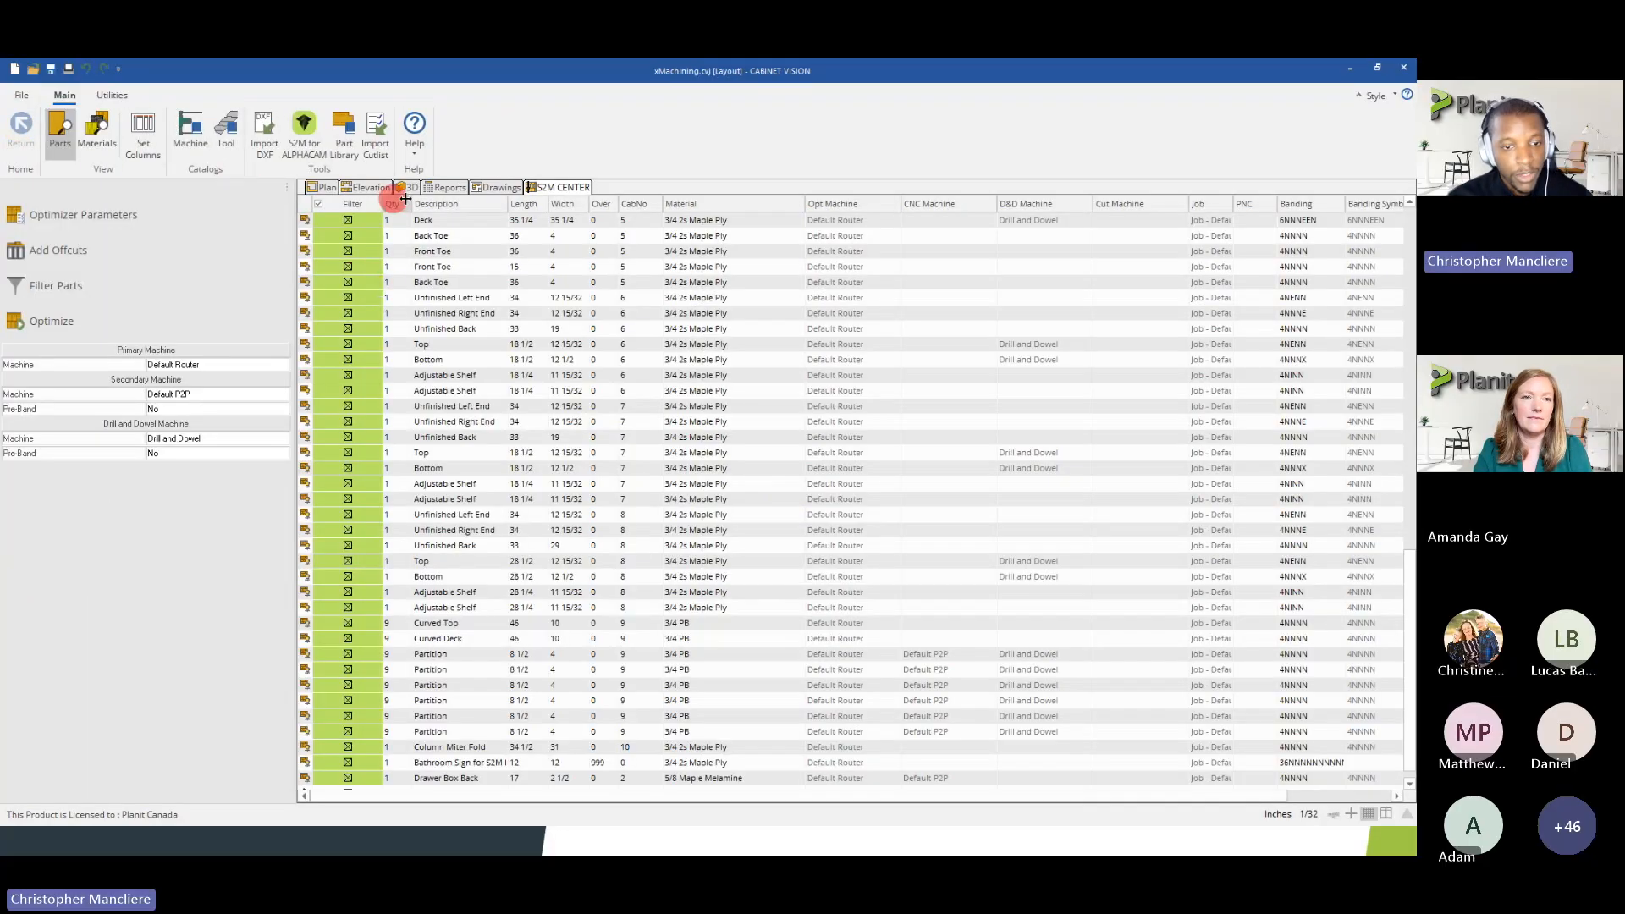
# Import the saved job file Job 04-16-2025 1301.snx from the CABINET VISION\S2M 2024\Jobs folder
pyautogui.click(108, 97)
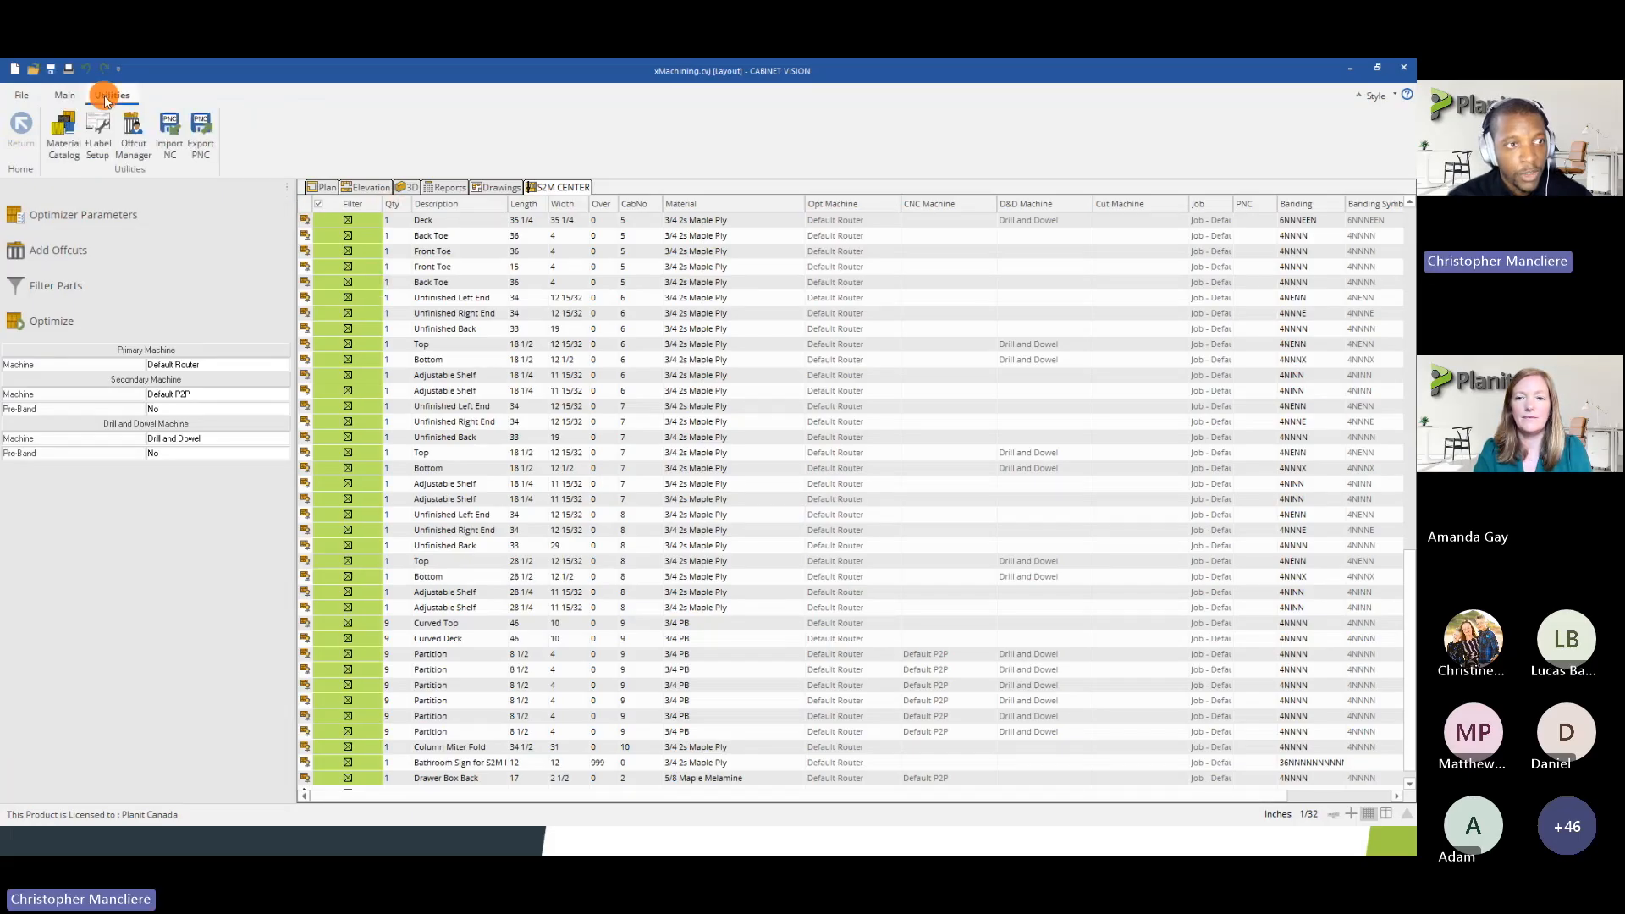
pyautogui.click(172, 151)
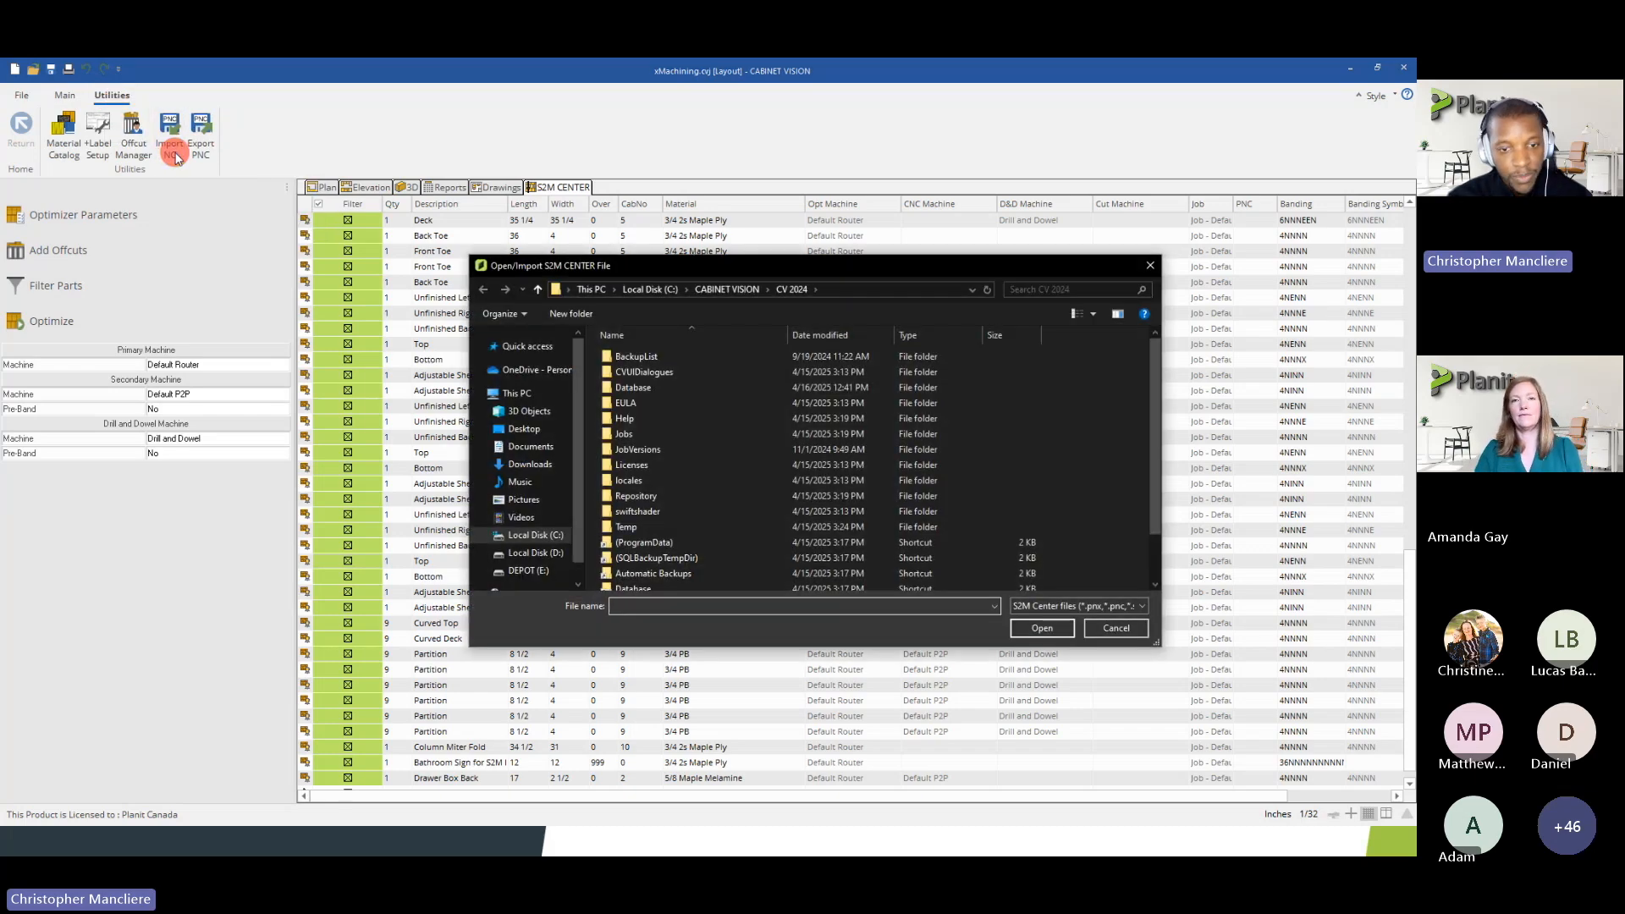
pyautogui.click(864, 294)
pyautogui.write('C:\\CABINET VISION\\S2M 2024\\Jobs')
pyautogui.press('Return')
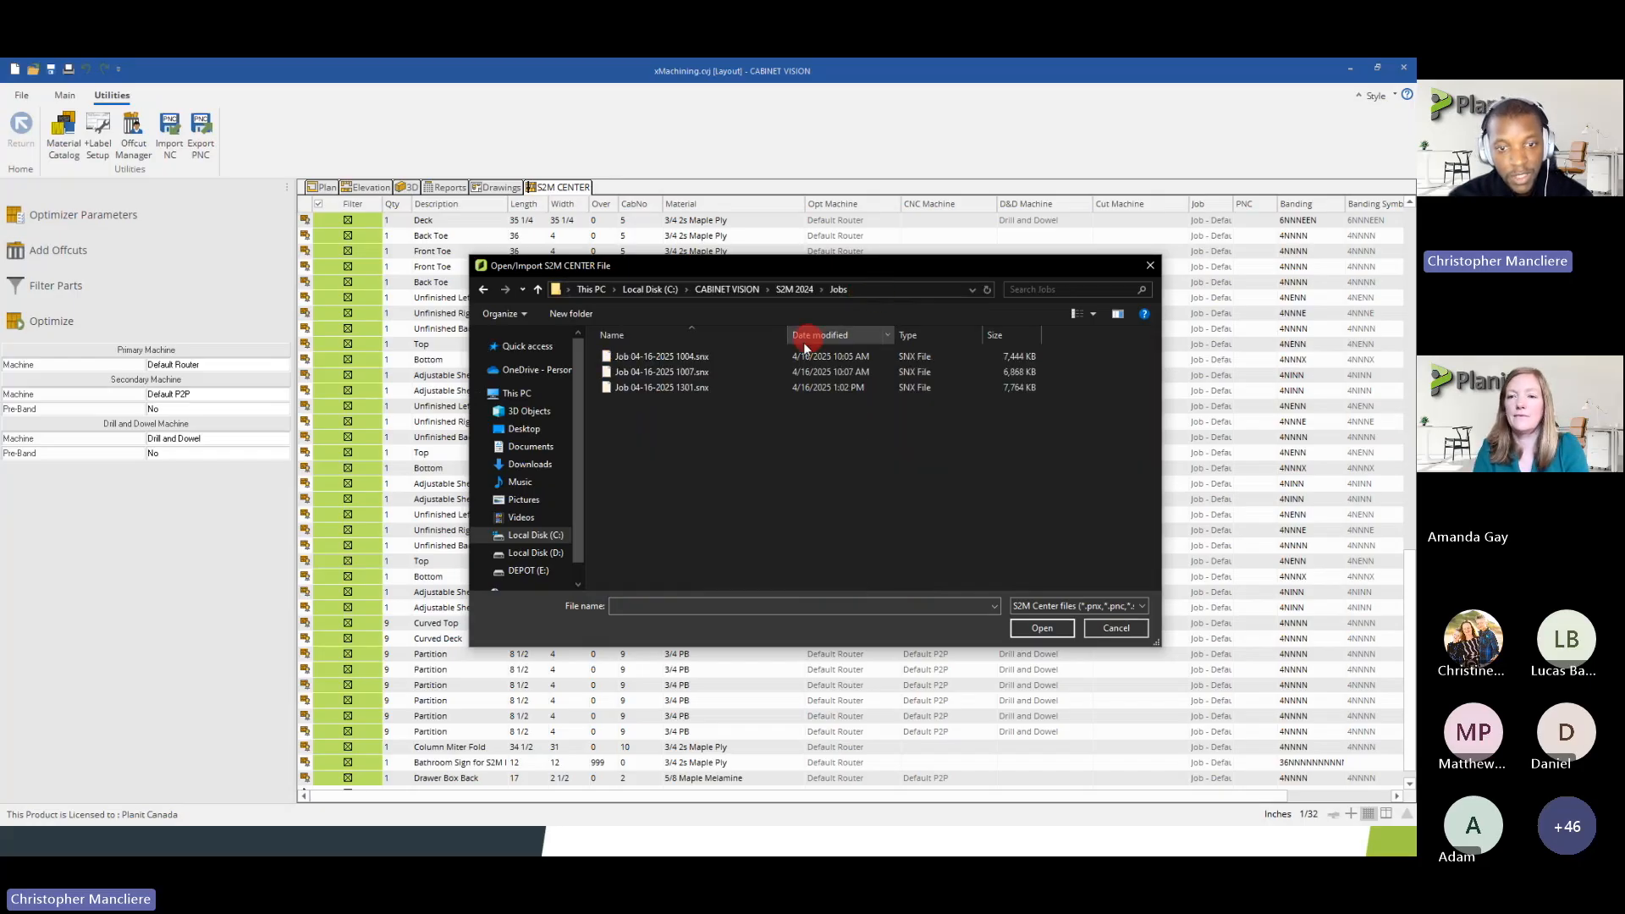
pyautogui.click(660, 391)
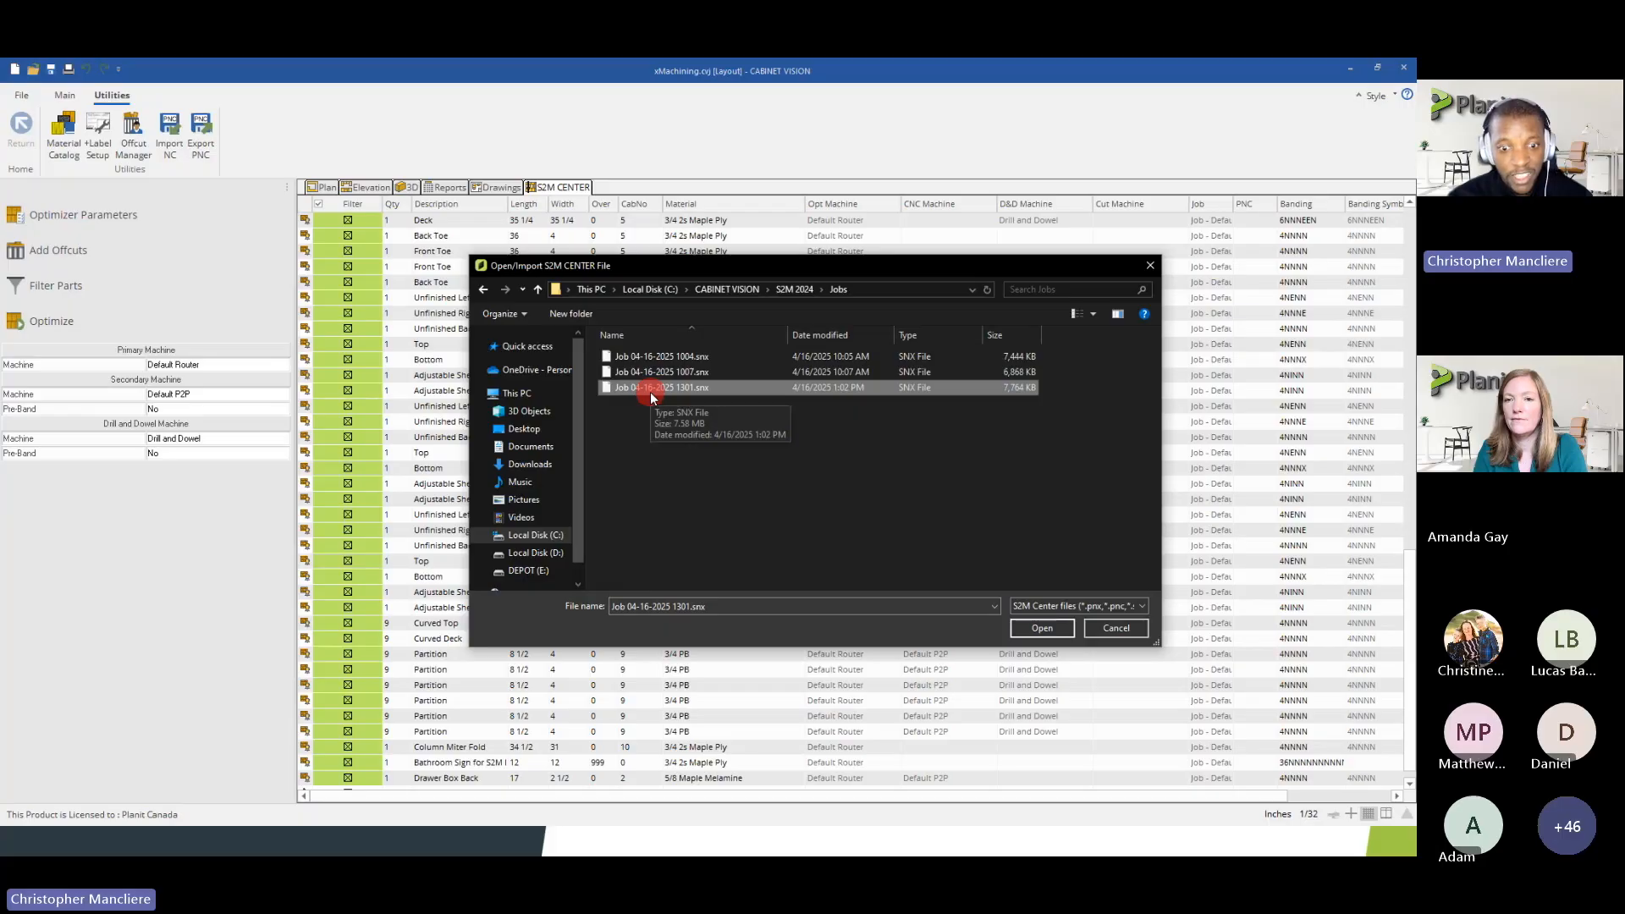
pyautogui.click(1034, 629)
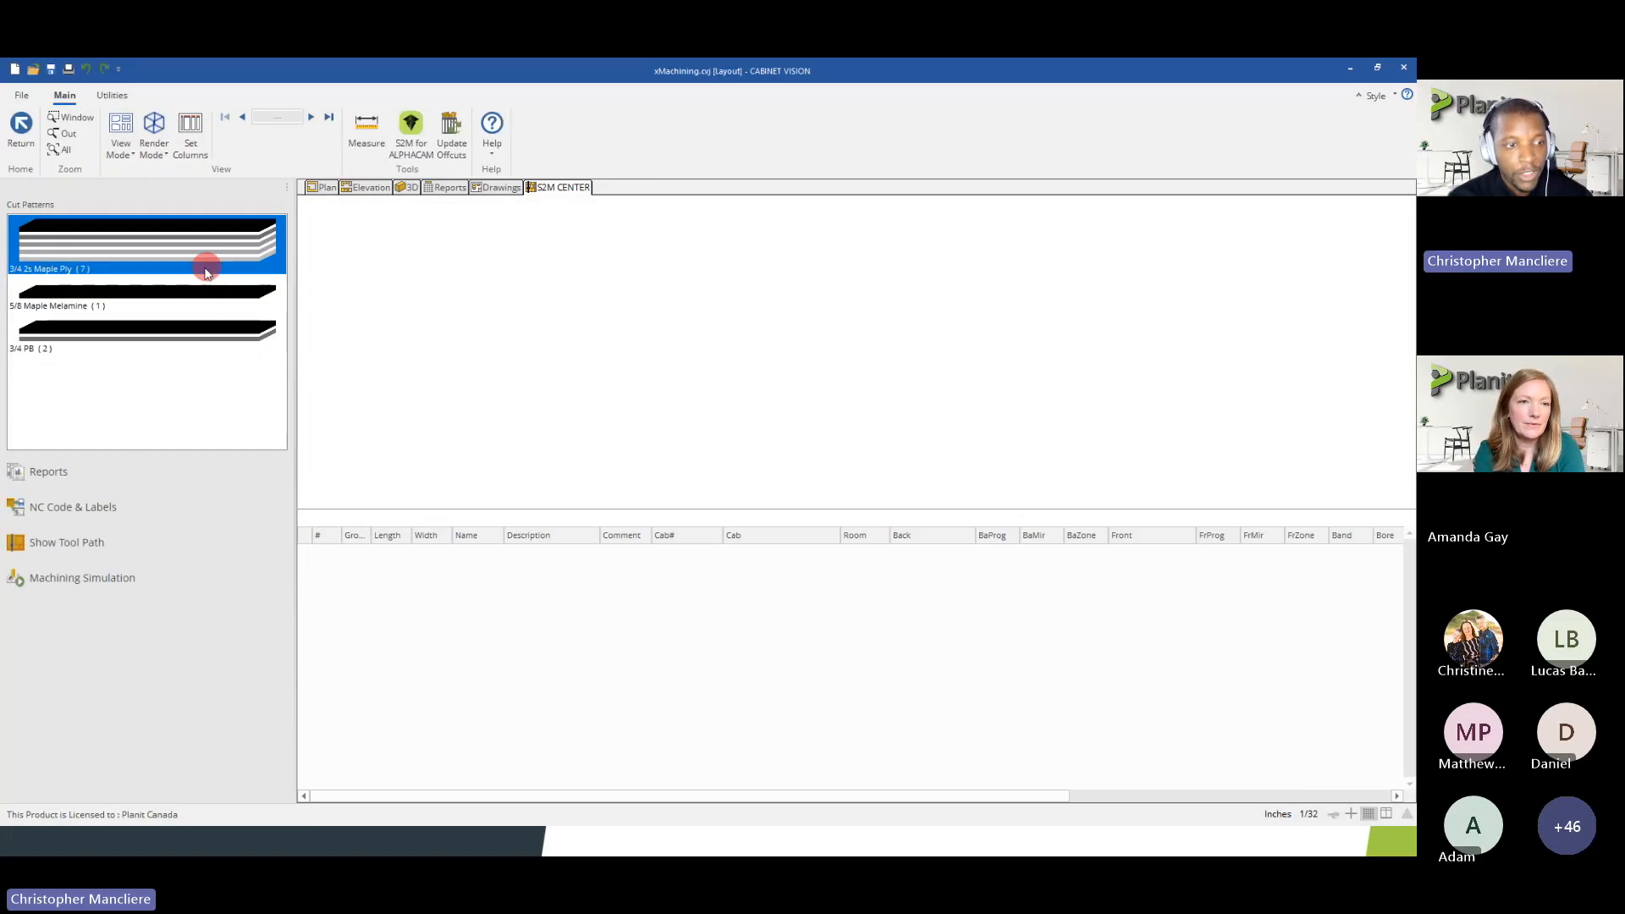
# Review the imported job's cut patterns for 3/4 2s Maple Ply, 5/8 Maple Melamine and 3/4 PB
pyautogui.click(133, 247)
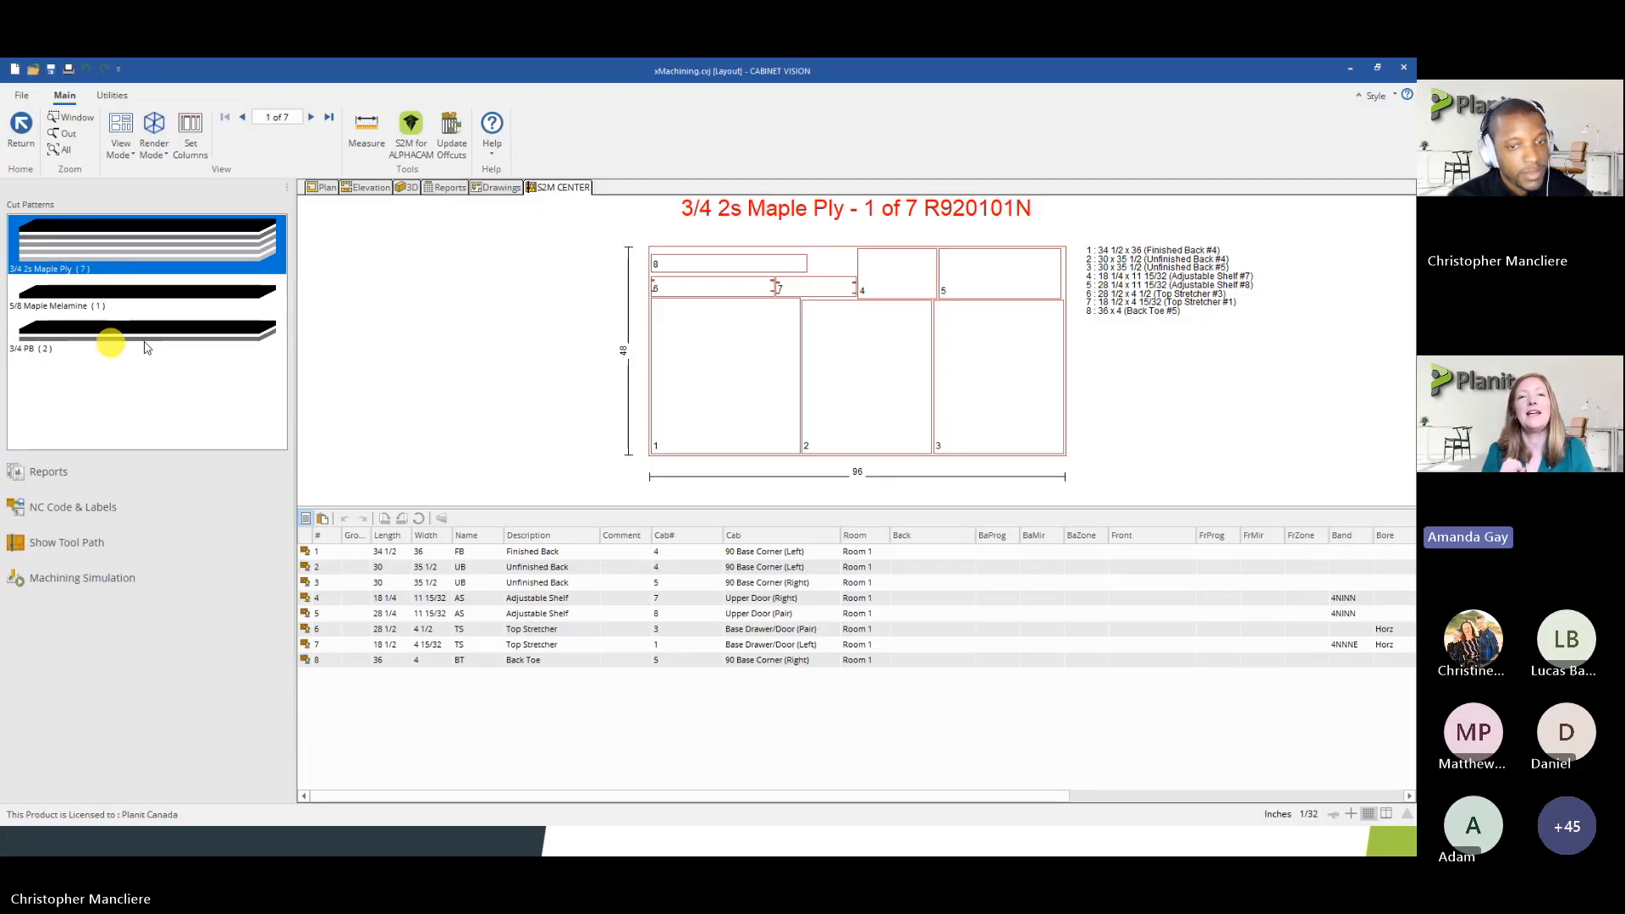
pyautogui.click(166, 296)
pyautogui.click(142, 342)
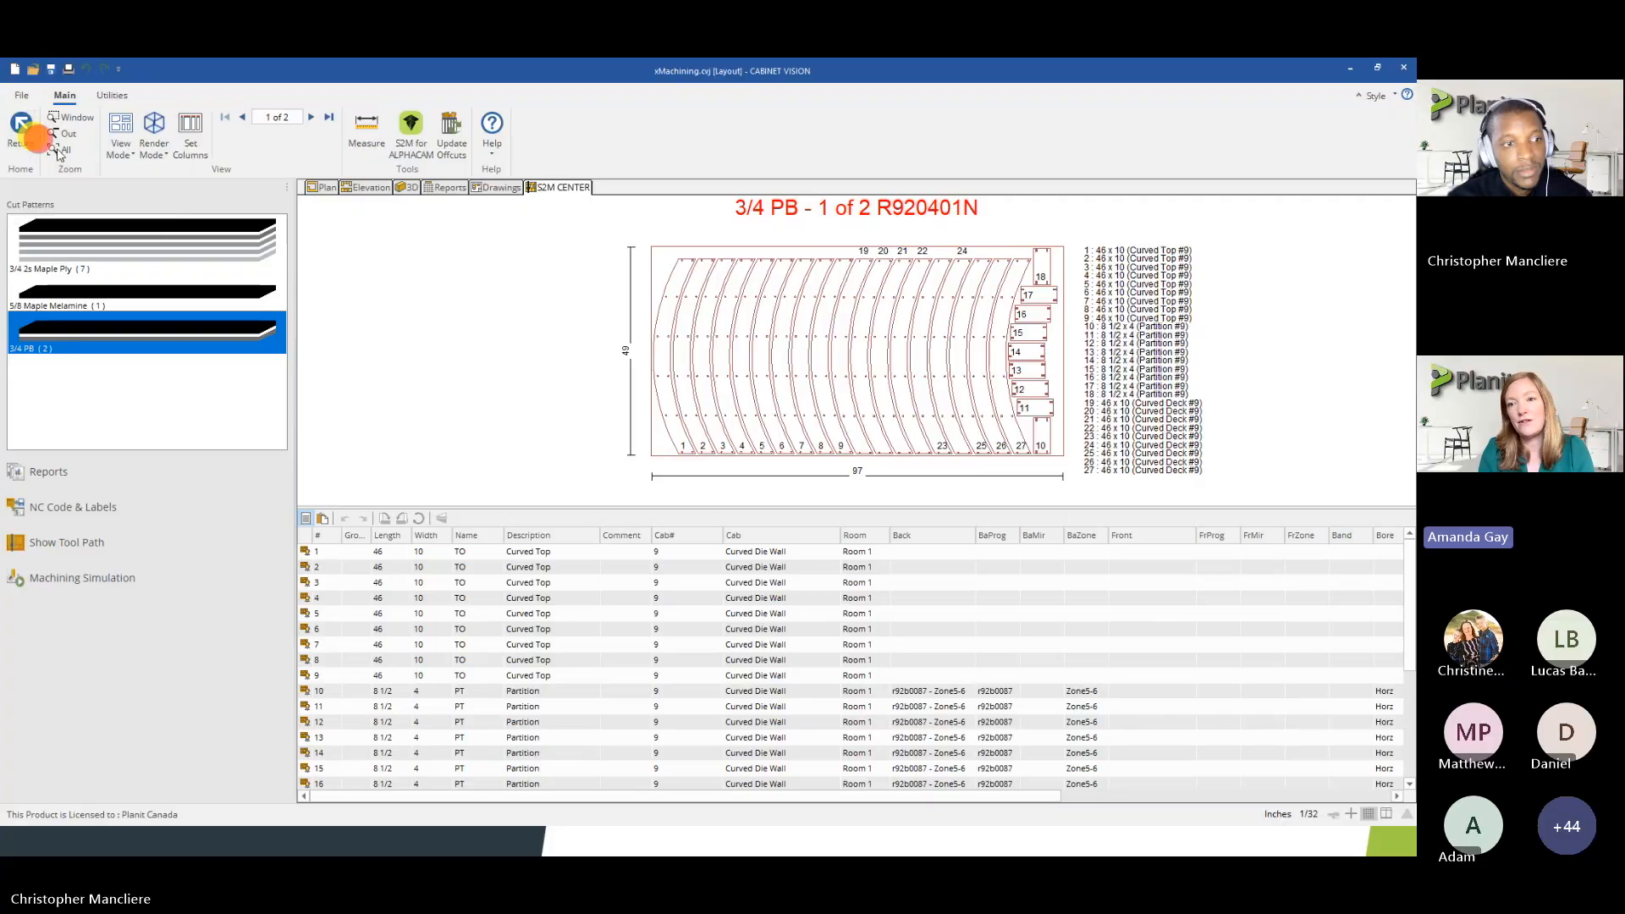
# Return to the parts list without generating NC or label data and look through the imported job's parts
pyautogui.click(34, 134)
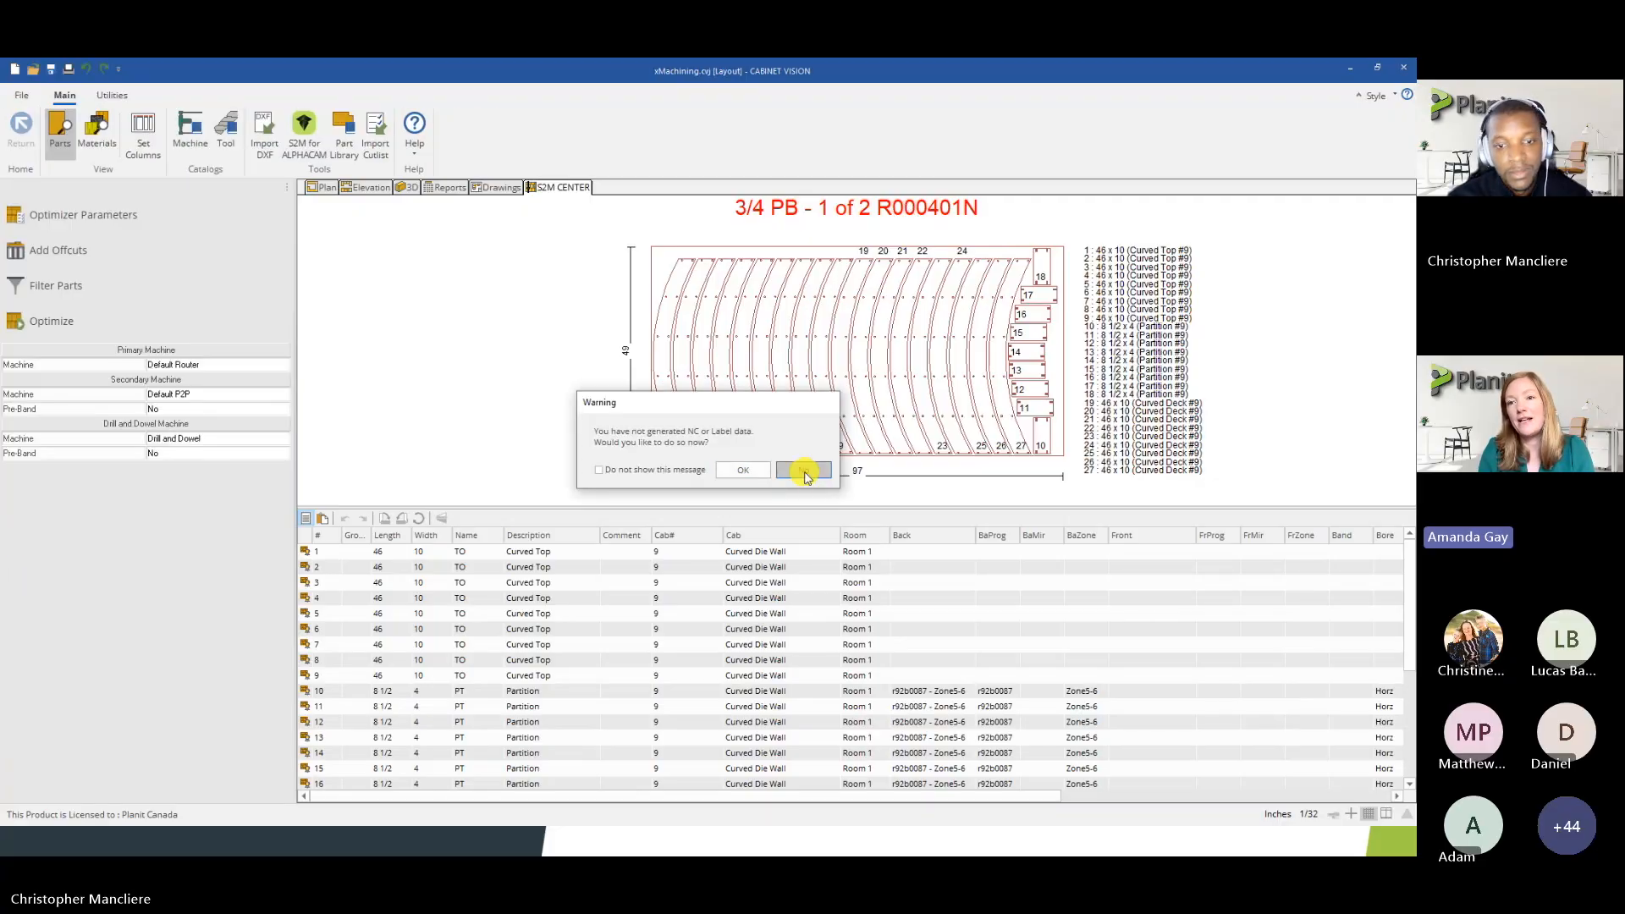
pyautogui.click(803, 471)
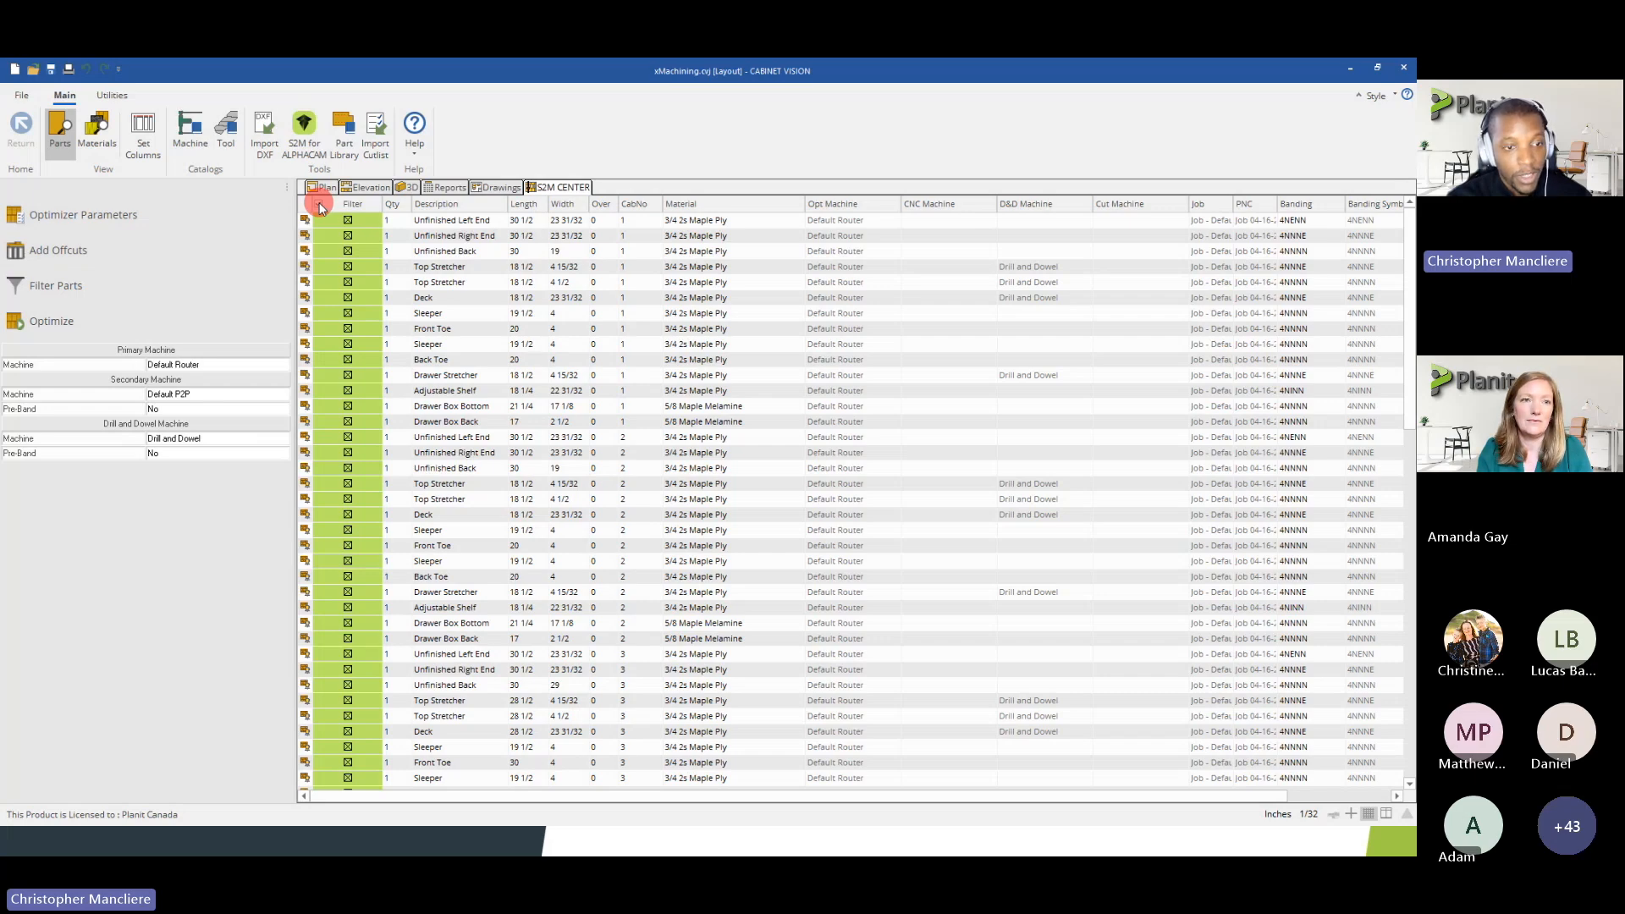
pyautogui.scroll(-4, 339, 234)
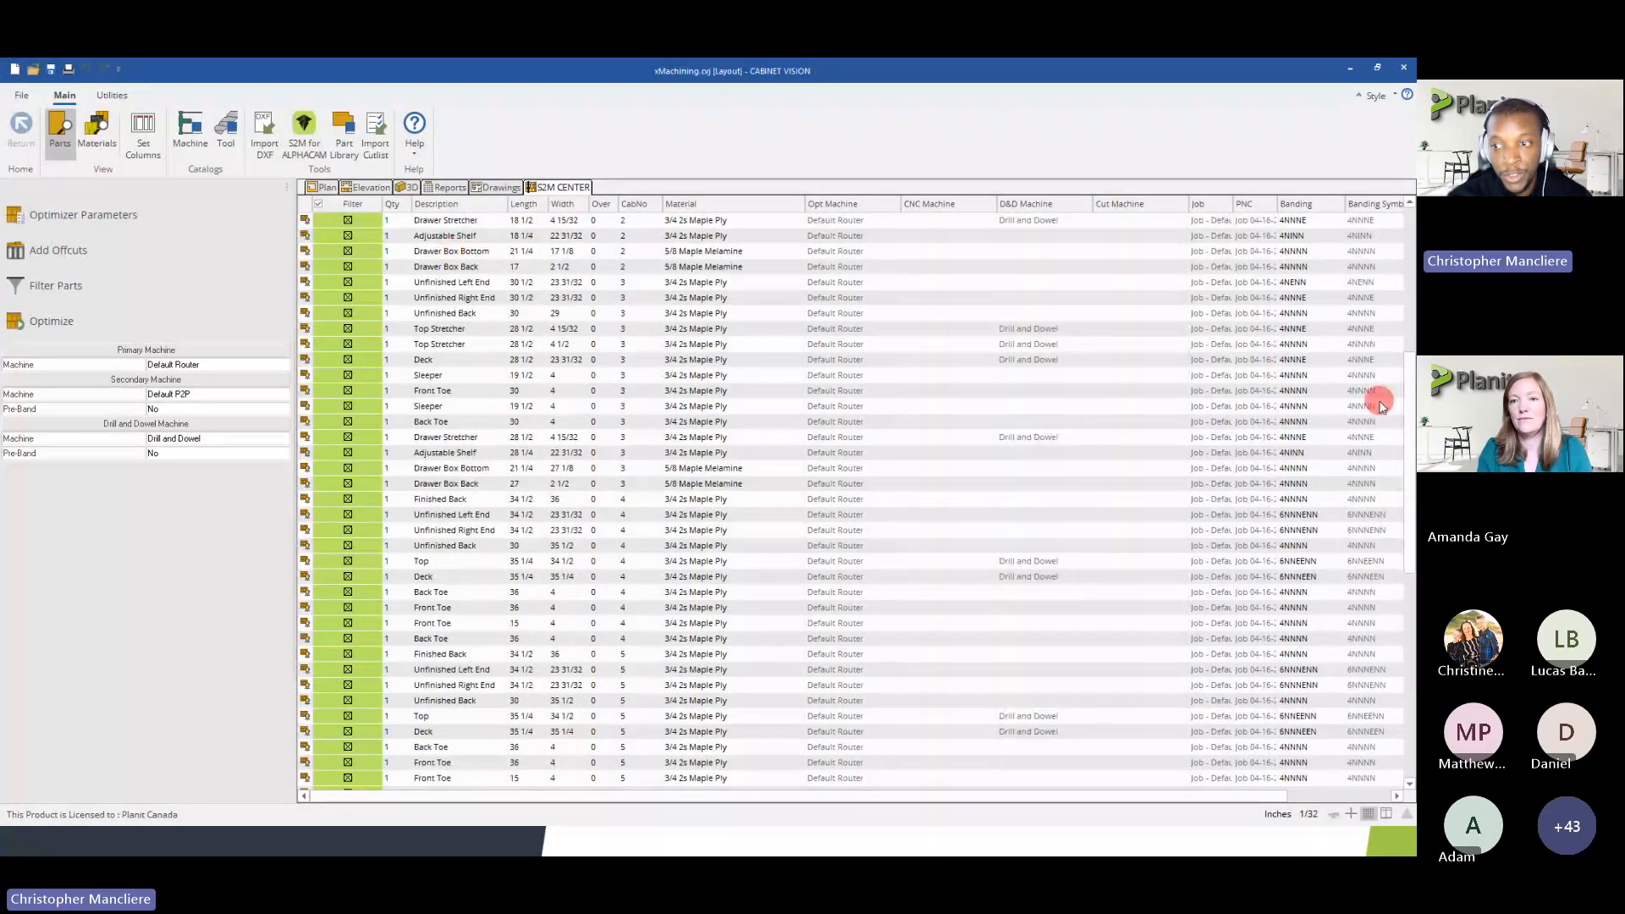
pyautogui.scroll(3, 1391, 293)
pyautogui.scroll(1, 1391, 294)
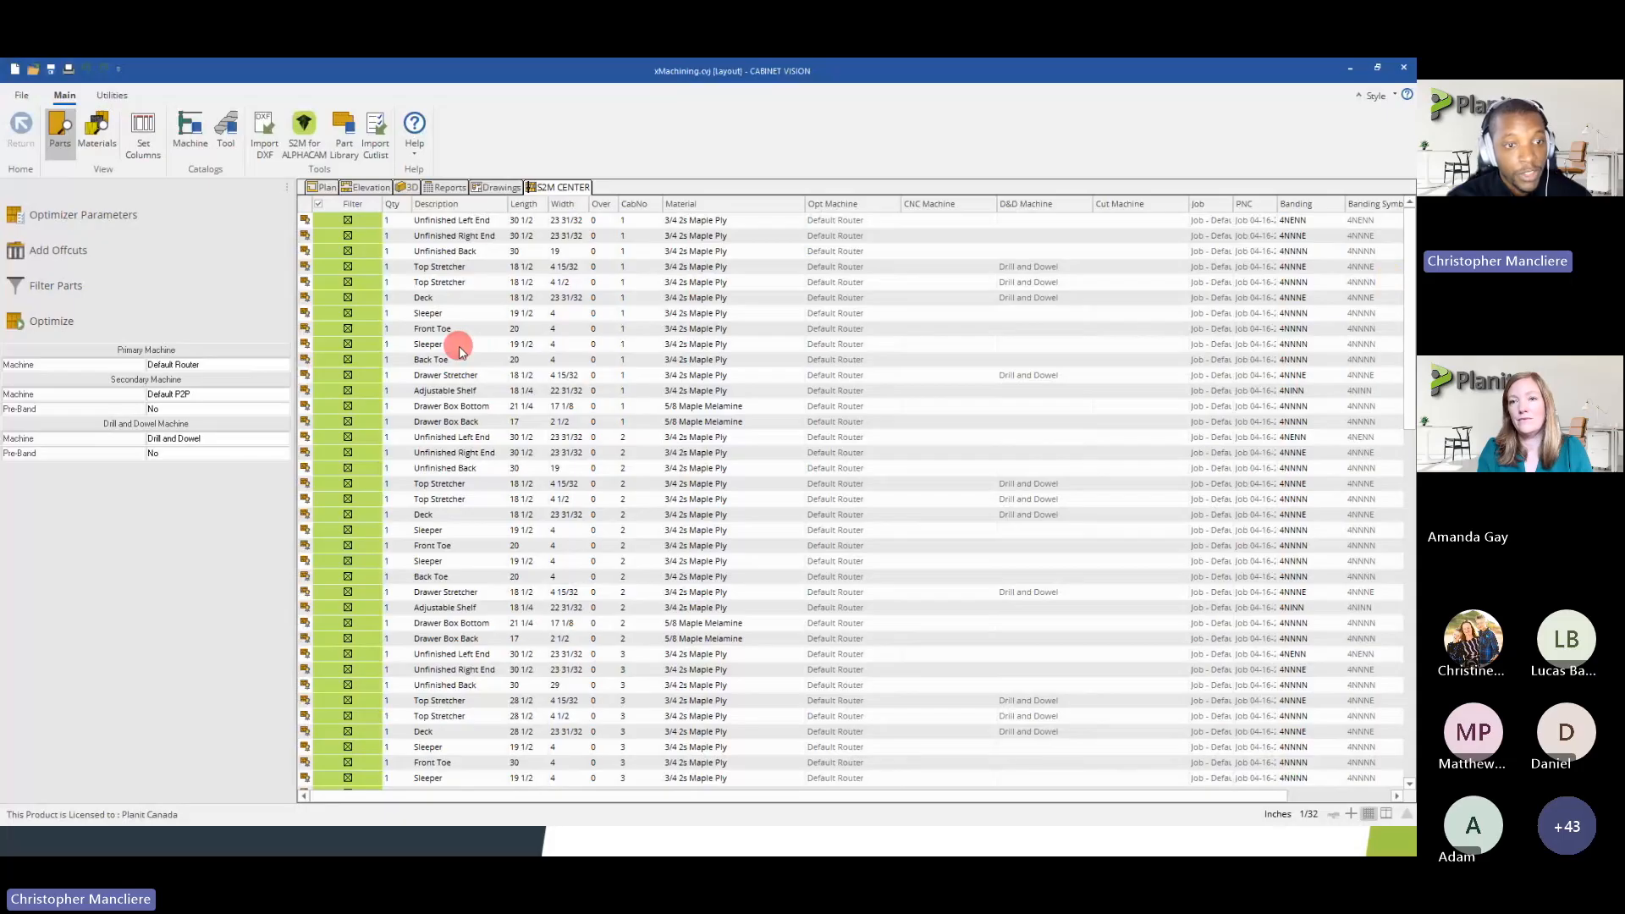
# Set the Default Router's sheet boundary for small parts and for very small parts to 4 in its output properties
pyautogui.click(189, 132)
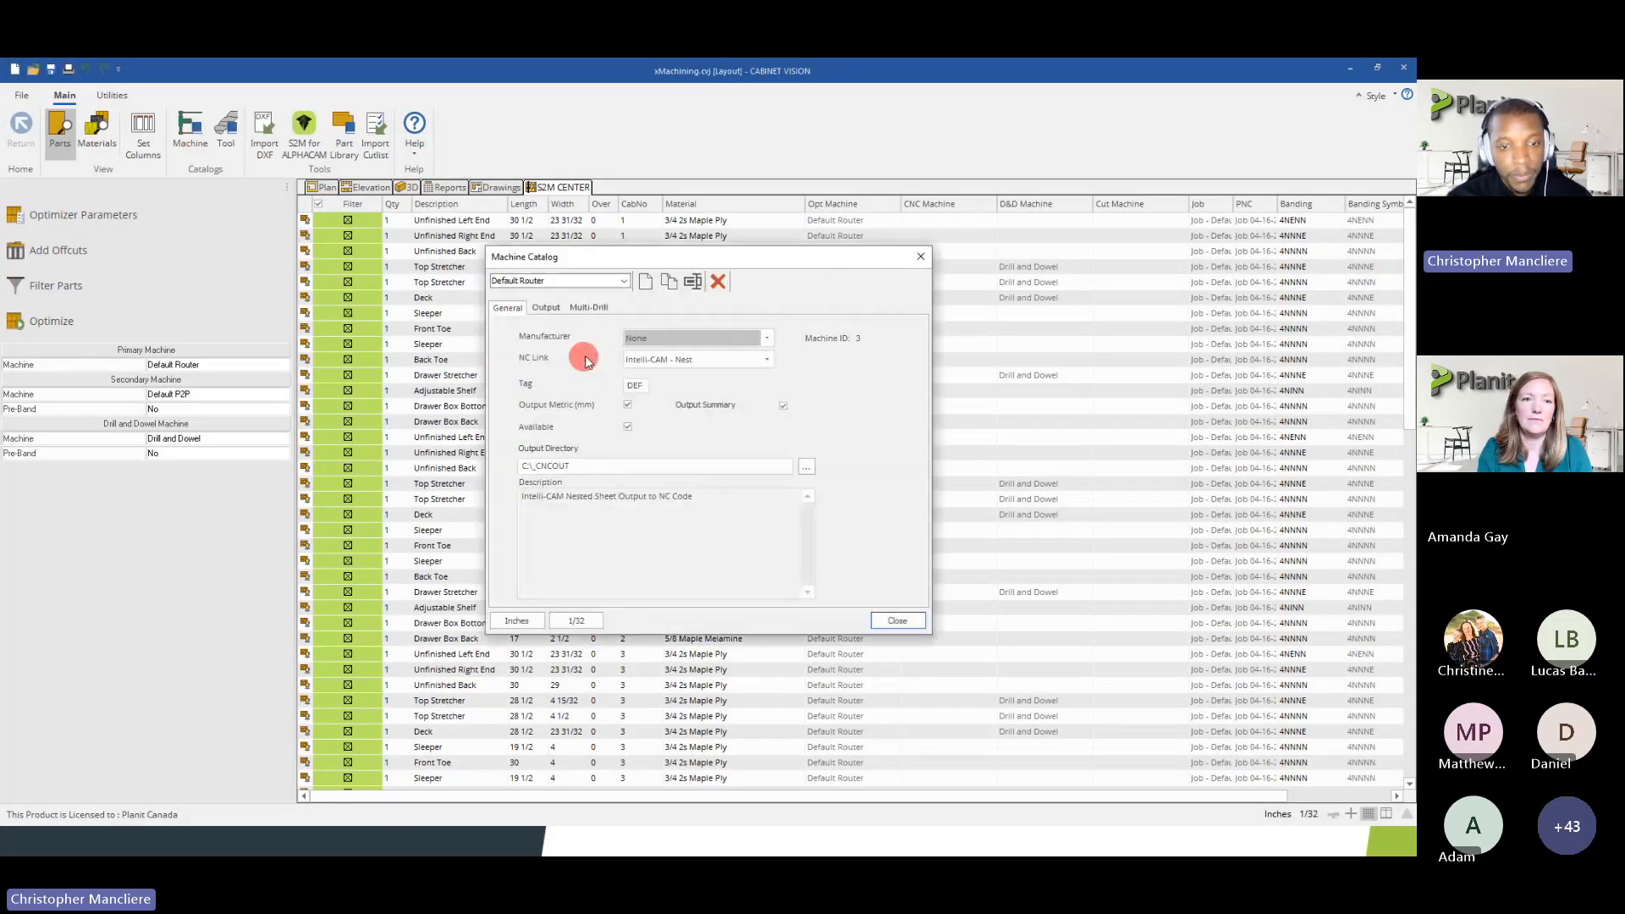
pyautogui.click(546, 308)
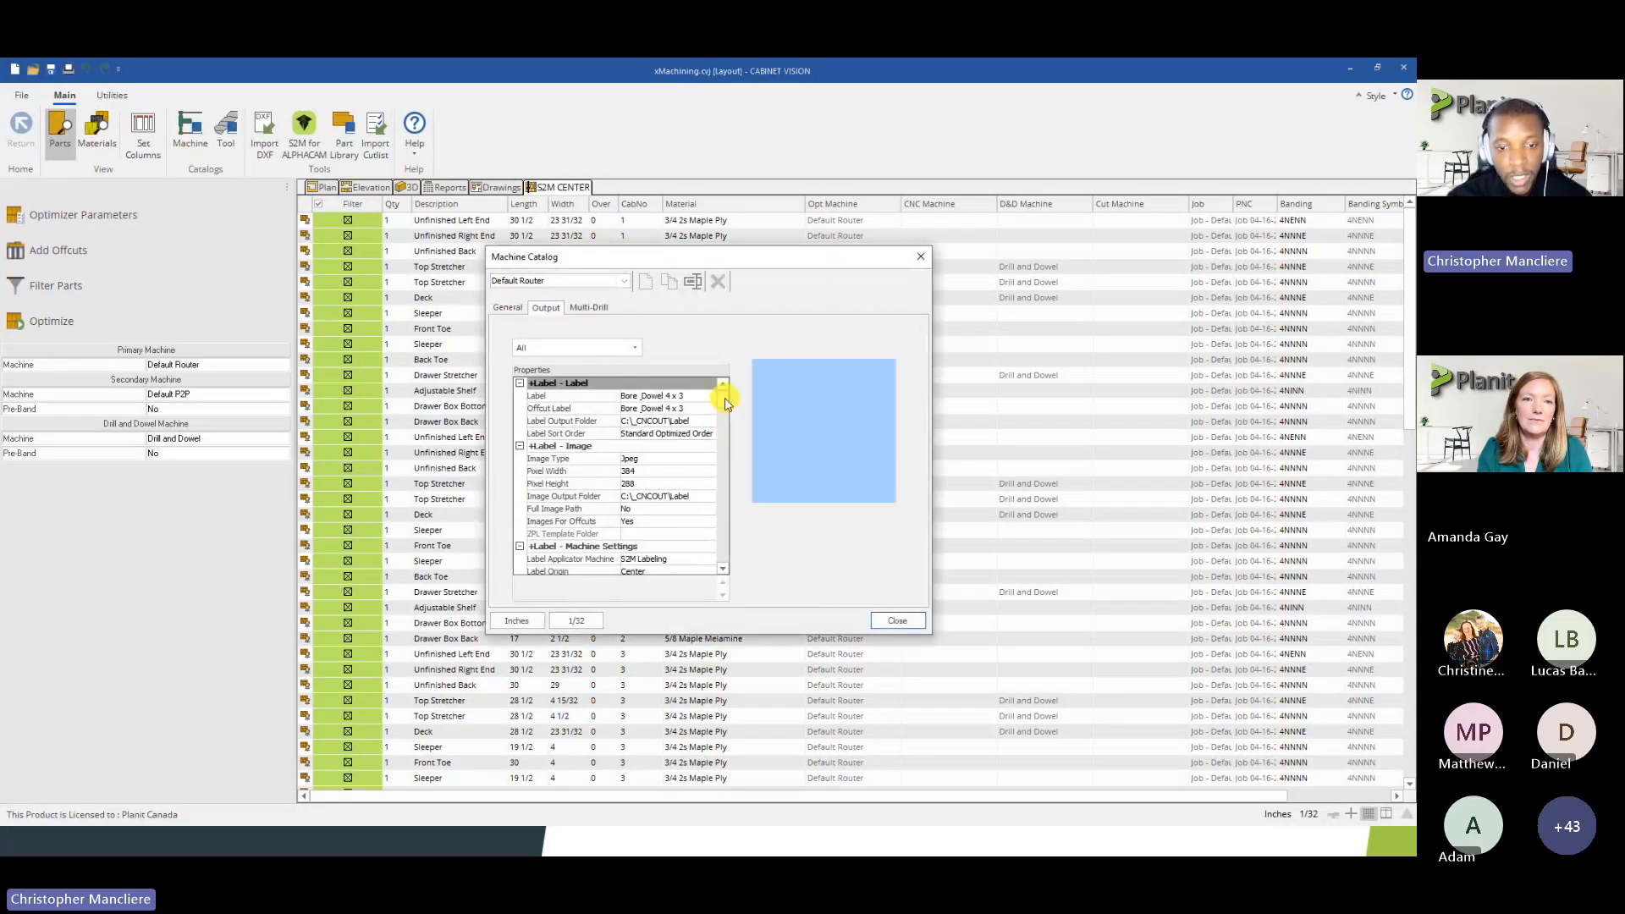
pyautogui.scroll(-10, 721, 428)
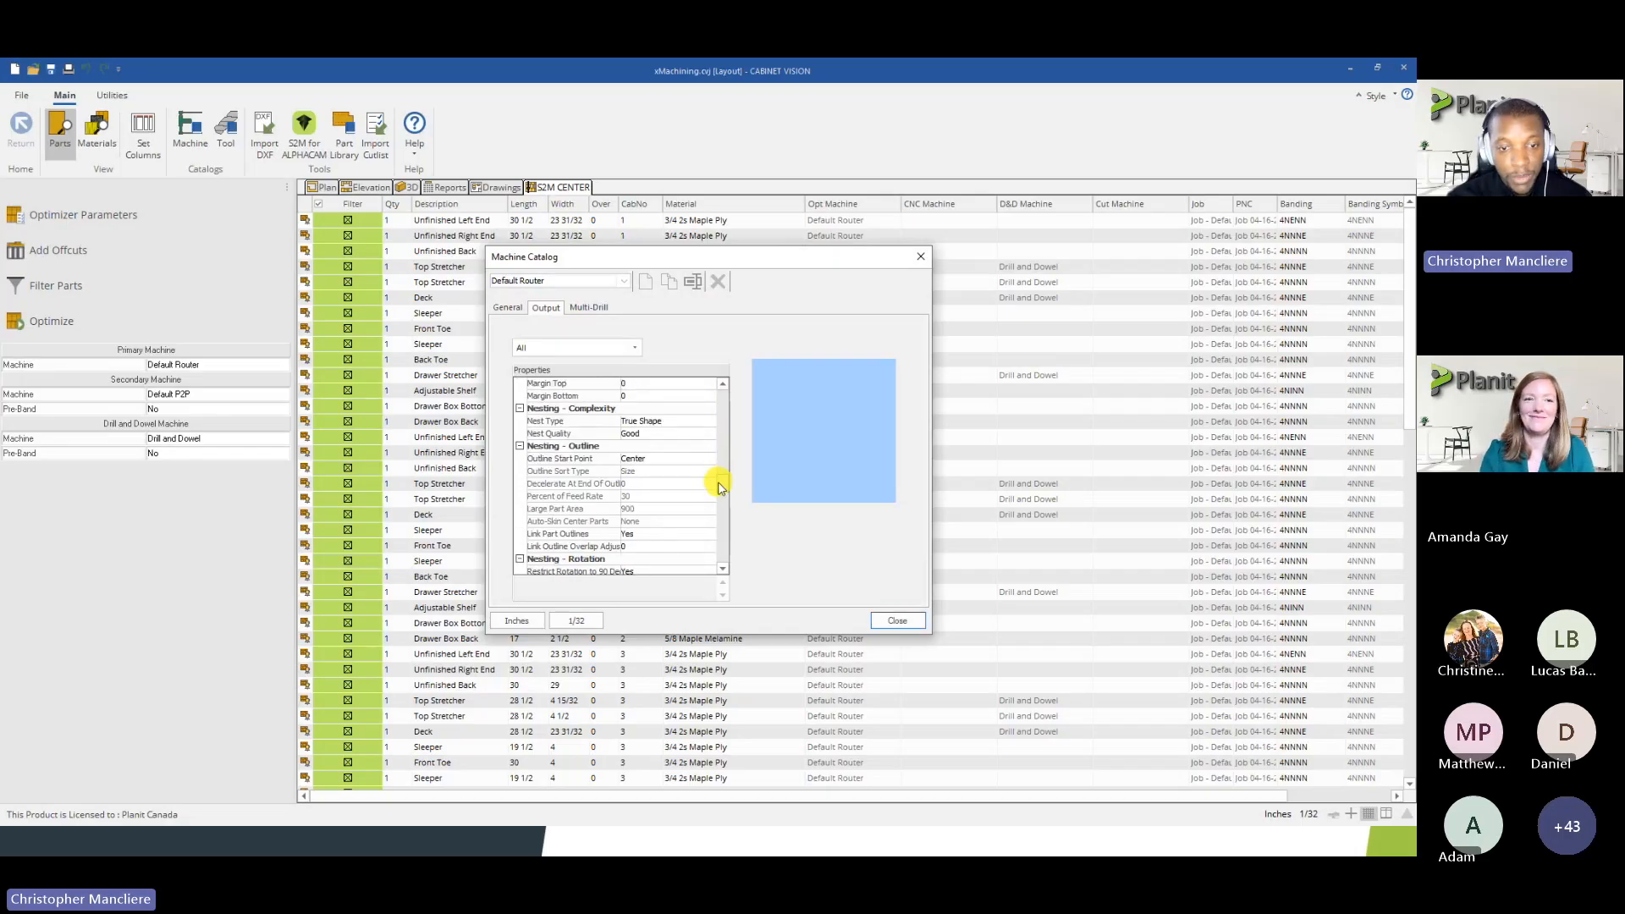
pyautogui.moveTo(723, 486); pyautogui.dragTo(728, 566)
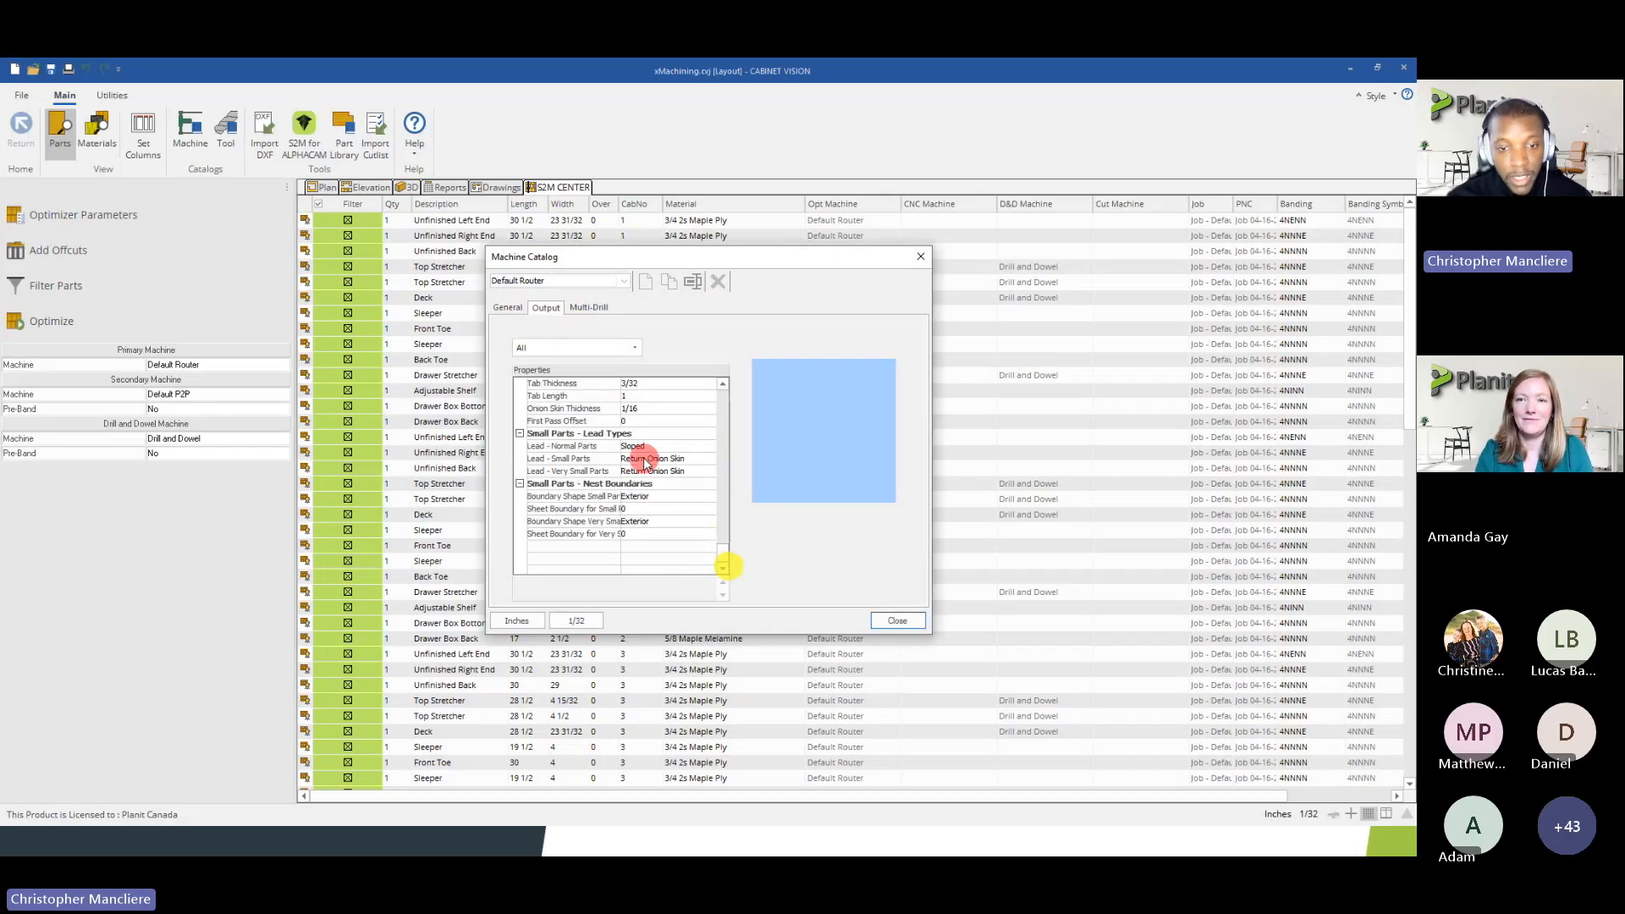
pyautogui.click(626, 508)
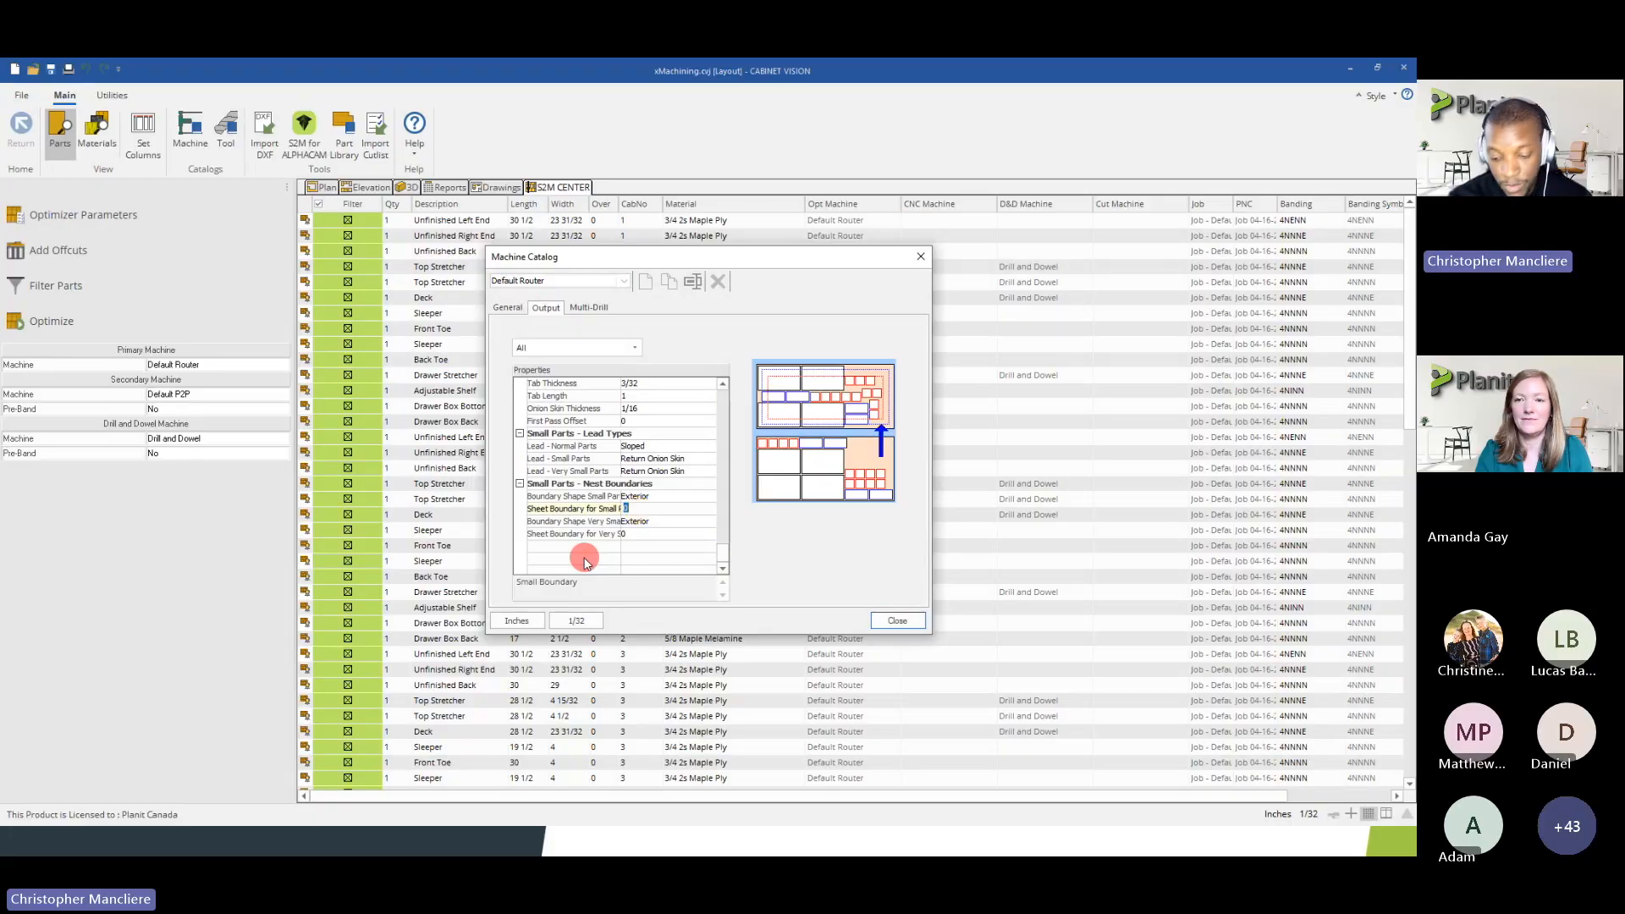
pyautogui.write('4')
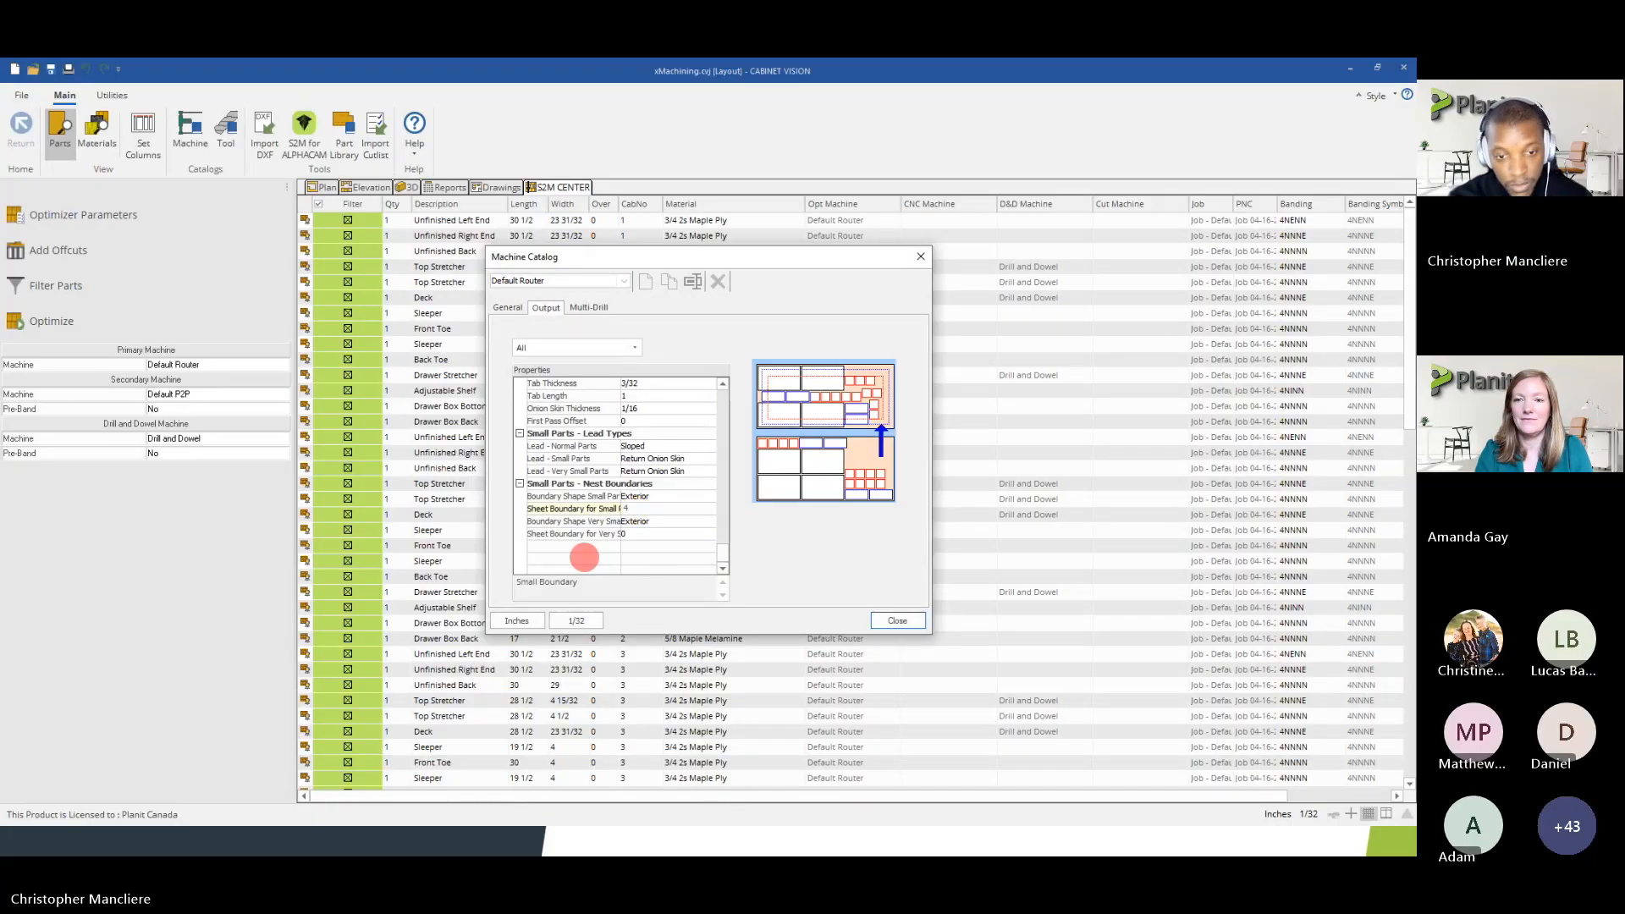
pyautogui.click(647, 534)
pyautogui.write('4')
pyautogui.click(648, 509)
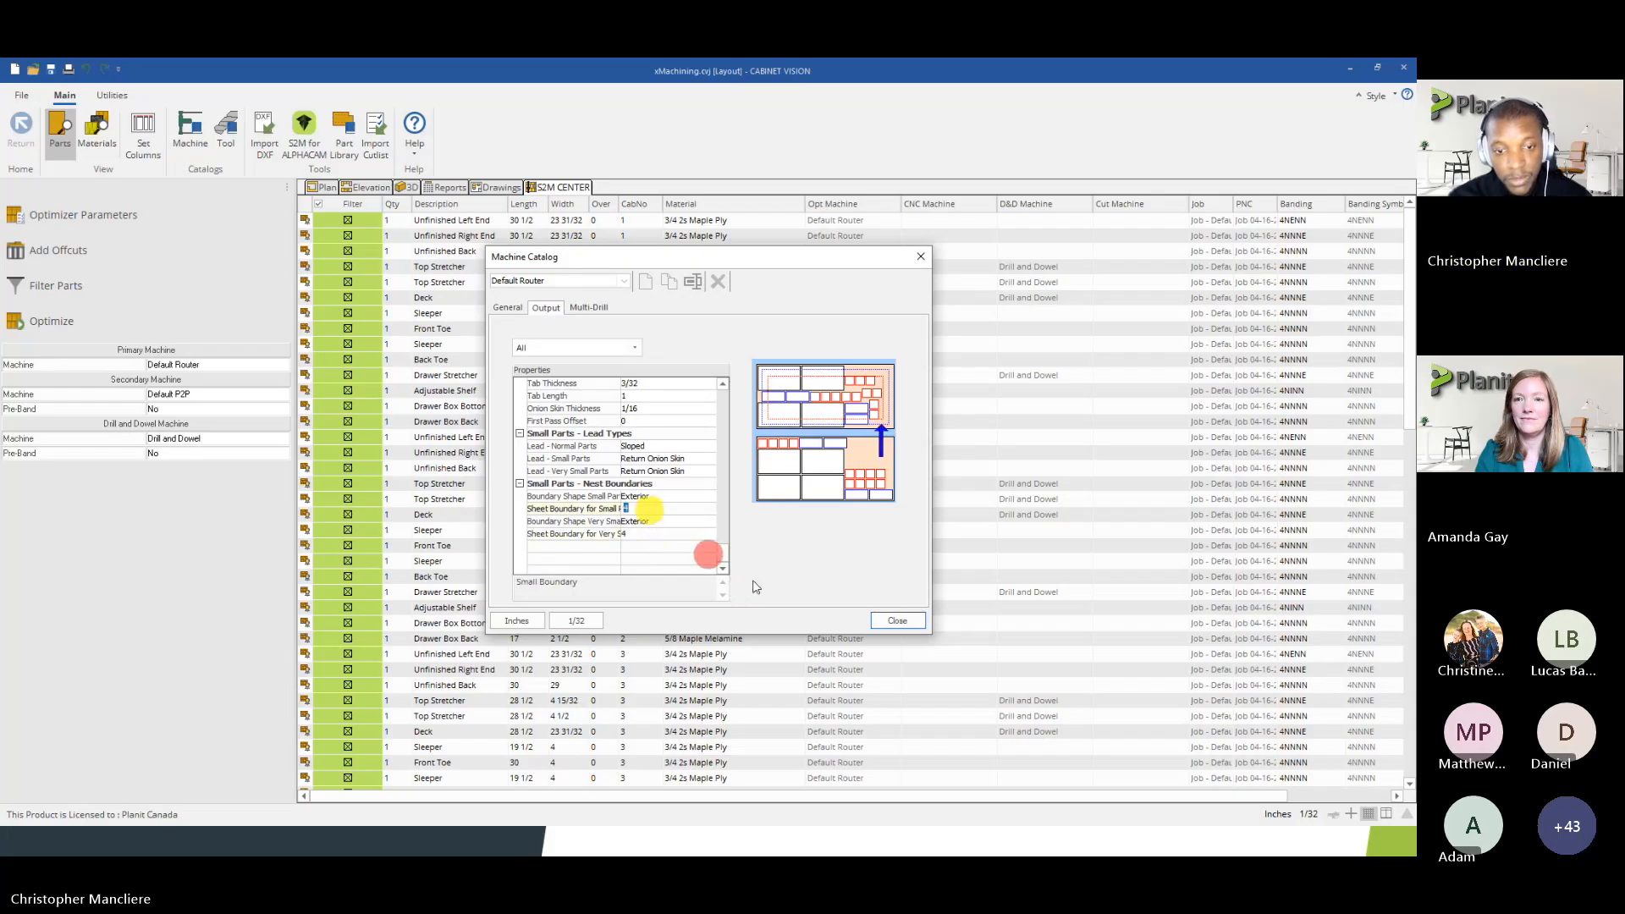
pyautogui.click(893, 622)
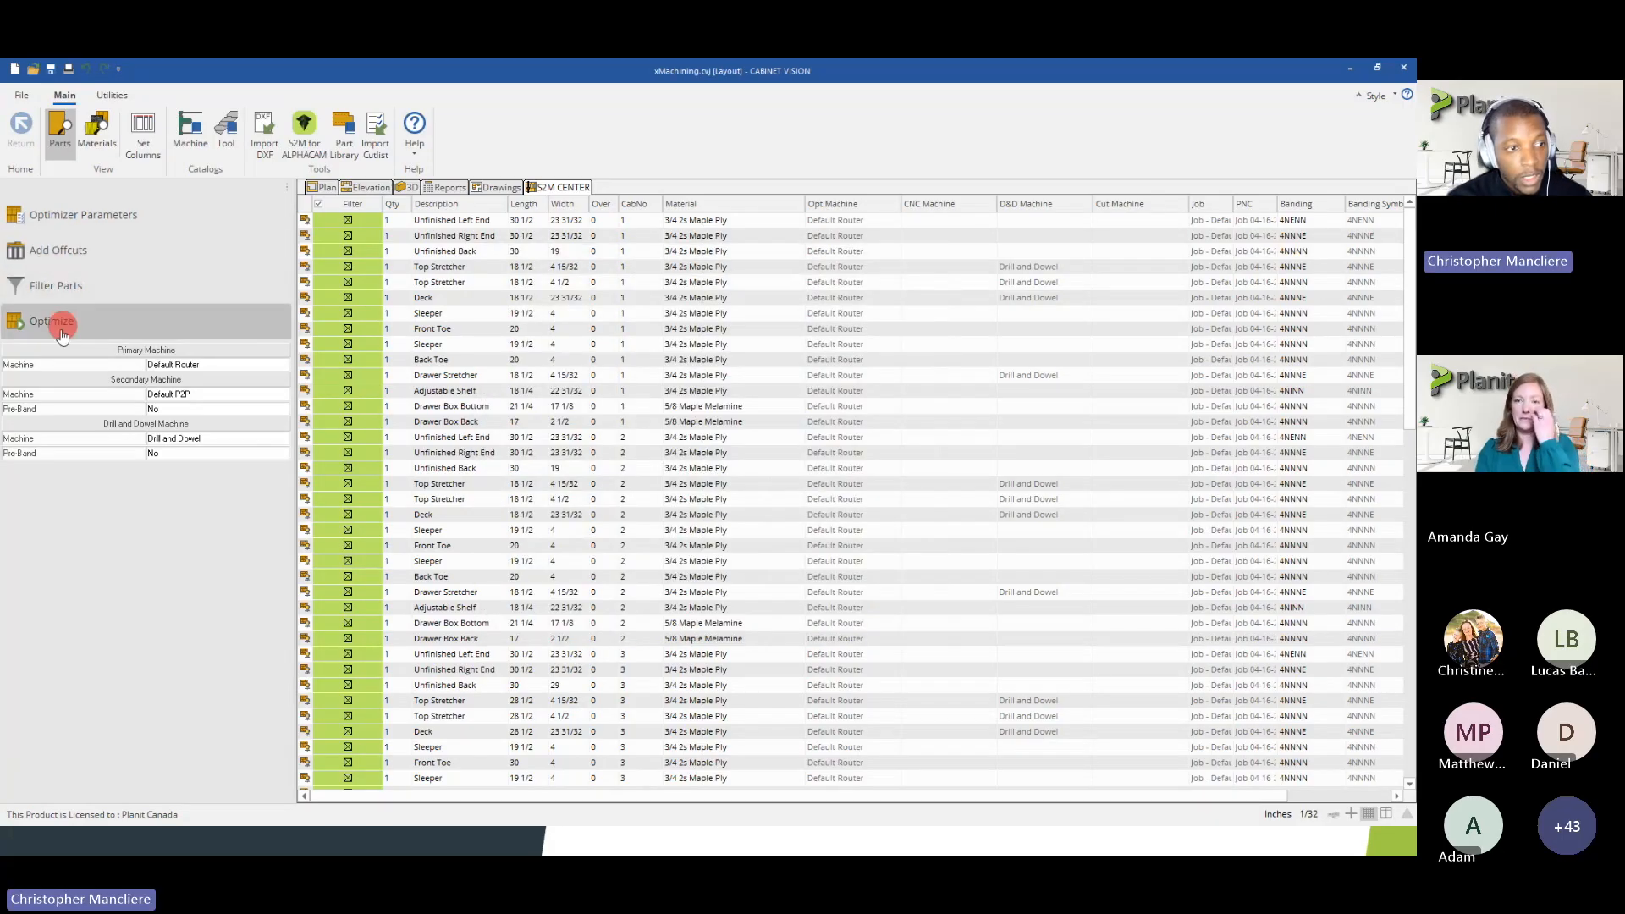
# Filter the parts to all Room 1 assemblies except Curved Die Wall #9 and Base Column #10, and run the nest optimization
pyautogui.click(59, 279)
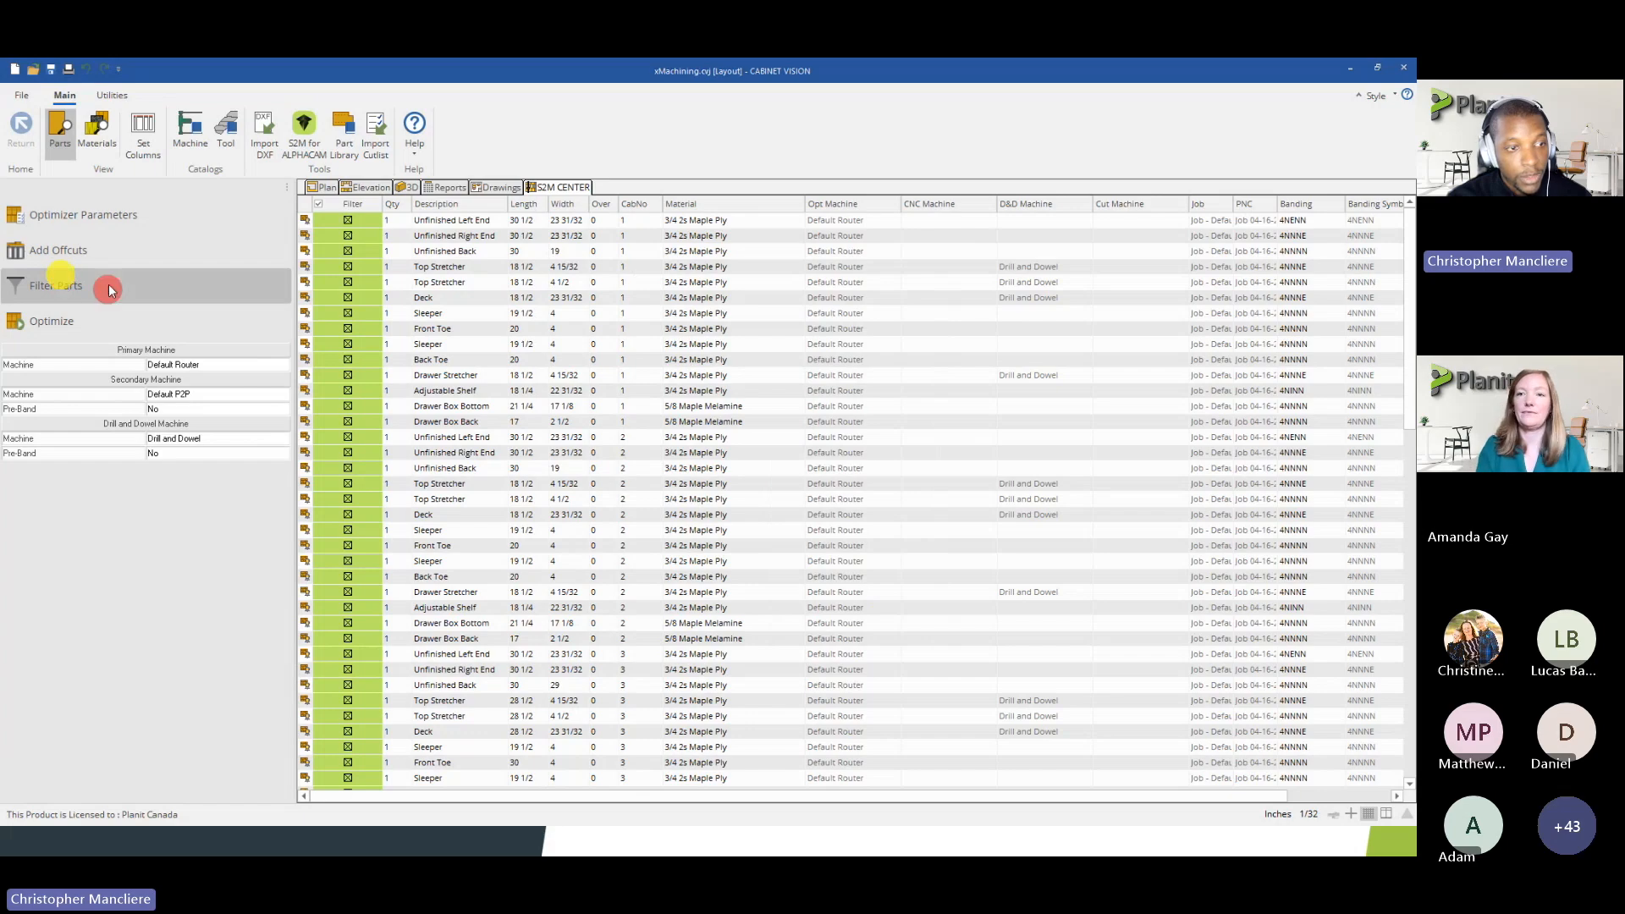
pyautogui.click(621, 310)
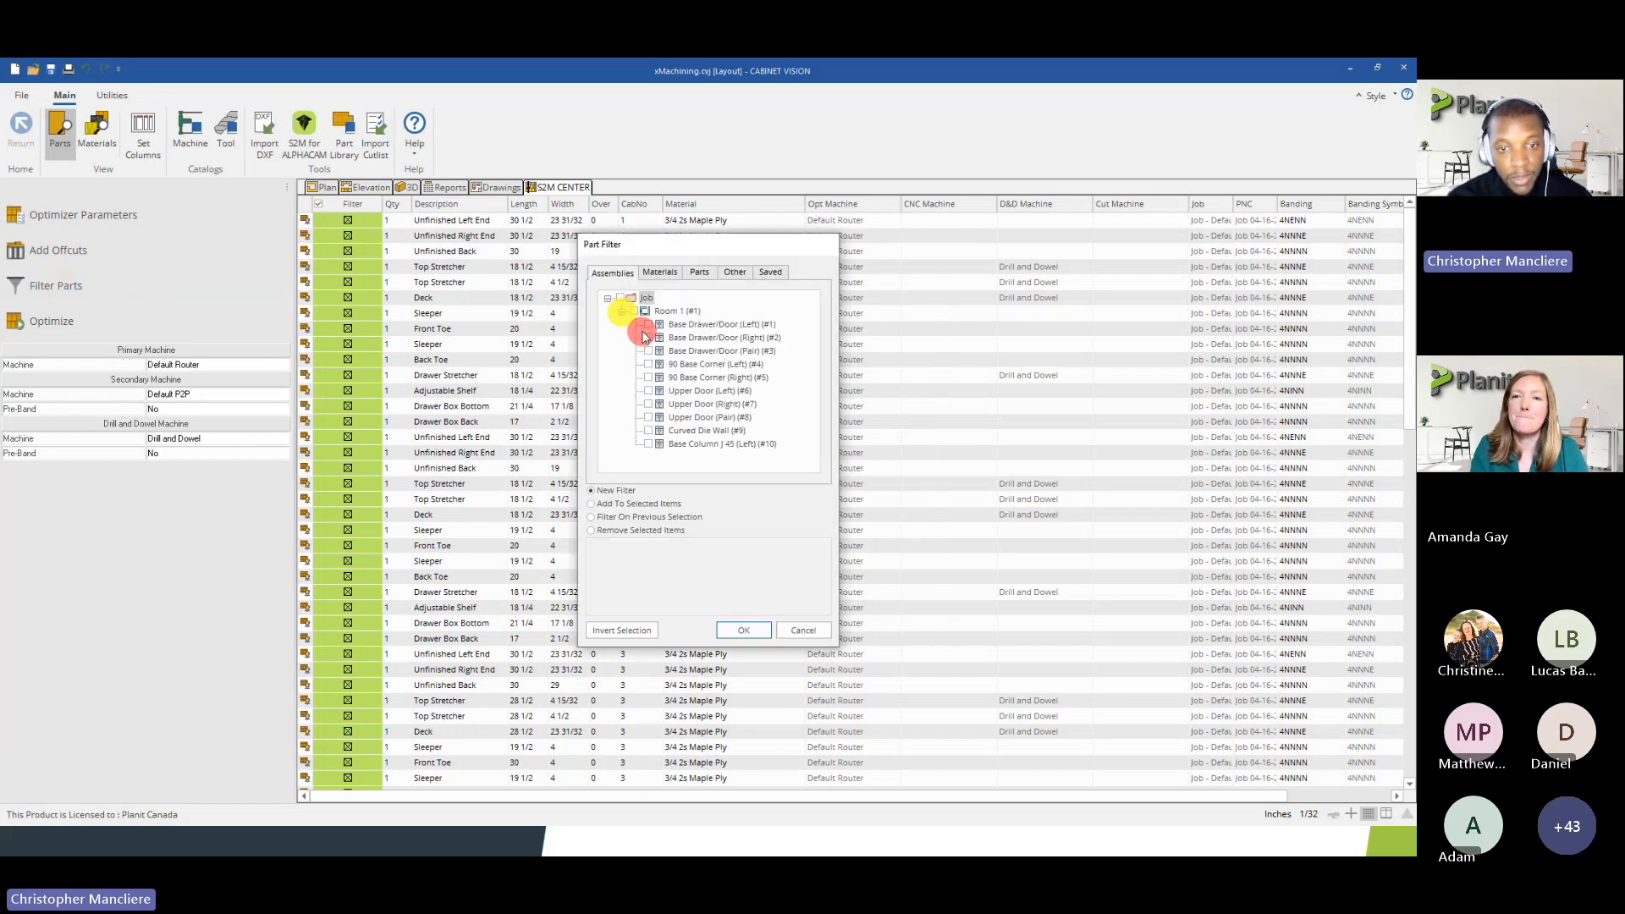
pyautogui.click(635, 311)
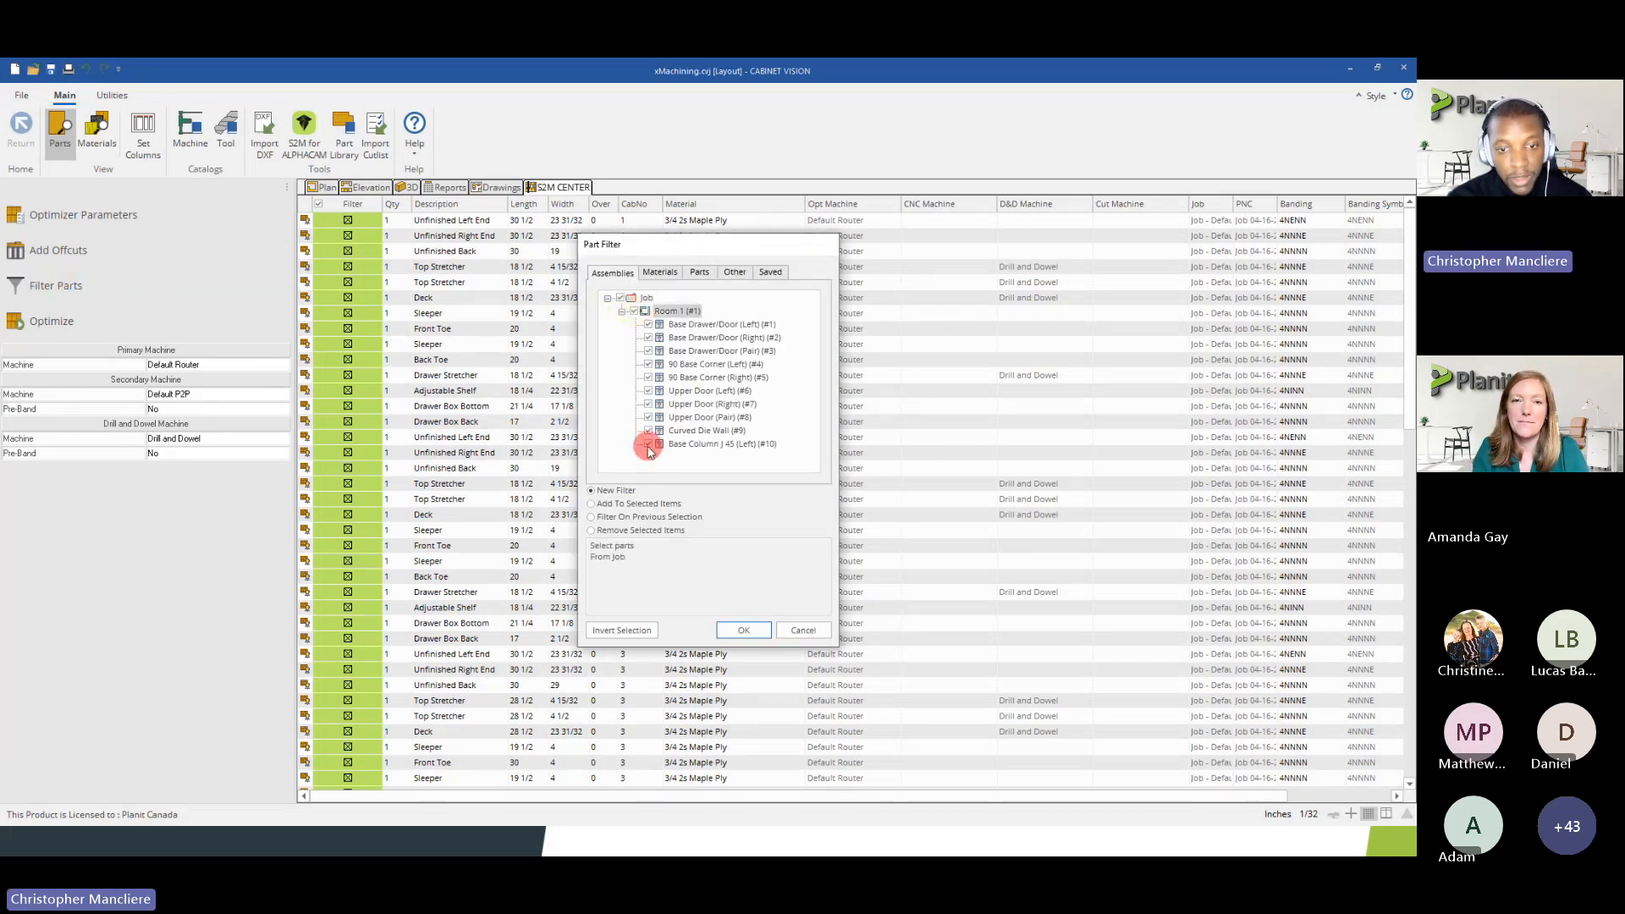
pyautogui.click(649, 444)
pyautogui.click(649, 430)
pyautogui.click(750, 633)
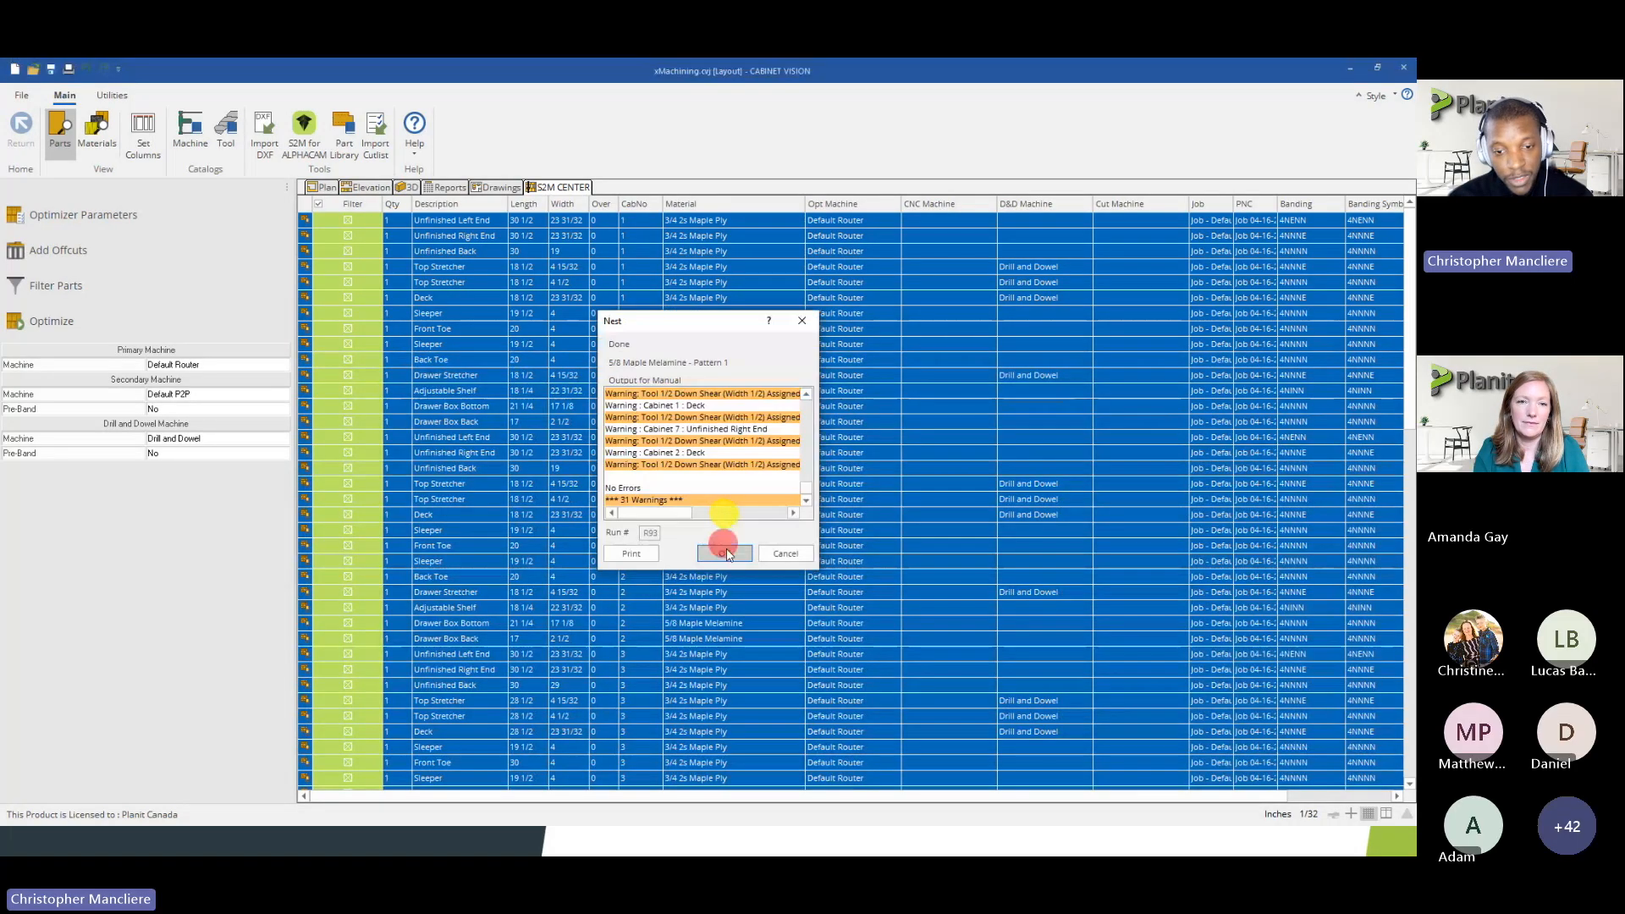
pyautogui.click(726, 553)
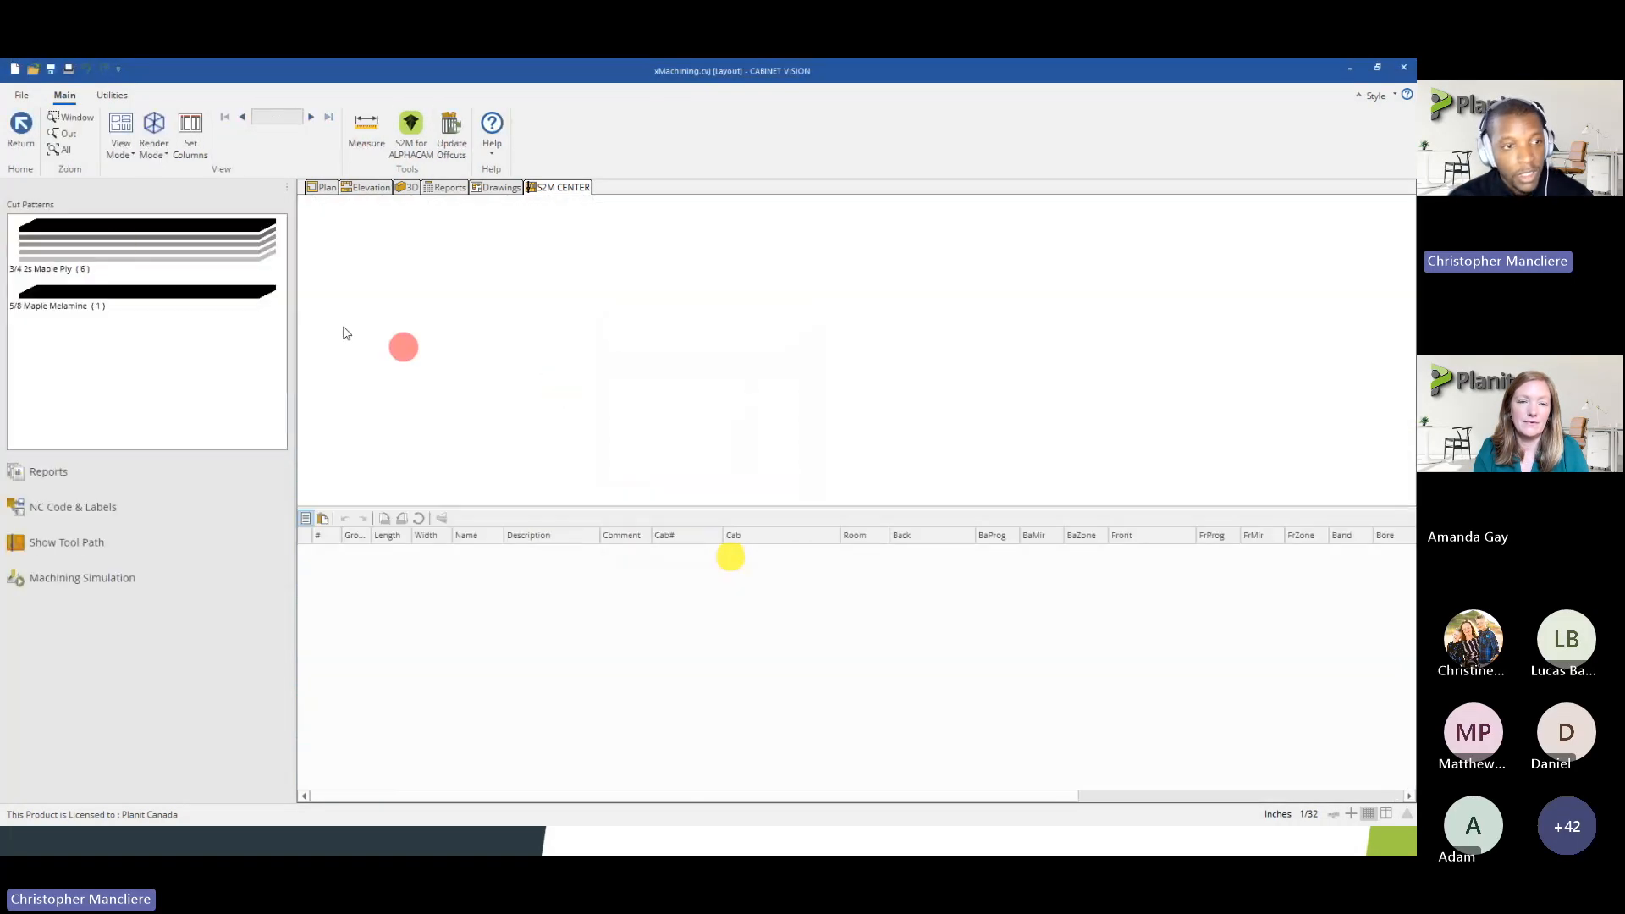
# Examine the positions of the small parts, such as top stretcher 10 and front toe 6, on the first 3/4 2s Maple Ply sheet
pyautogui.click(121, 245)
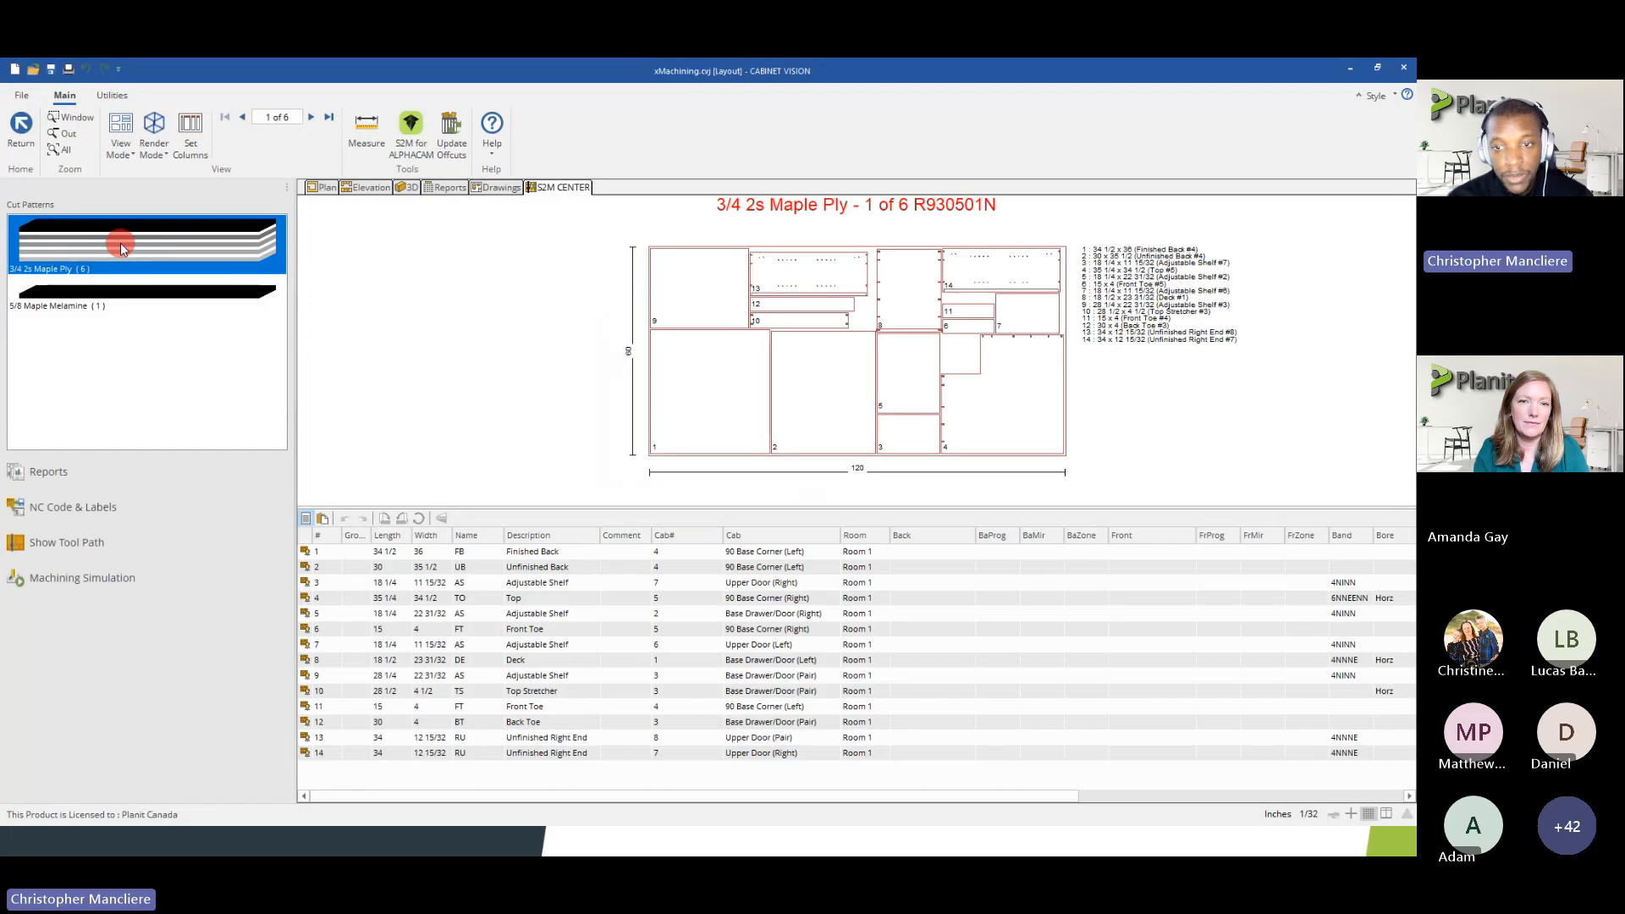
pyautogui.scroll(2, 816, 315)
pyautogui.click(771, 298)
pyautogui.click(764, 321)
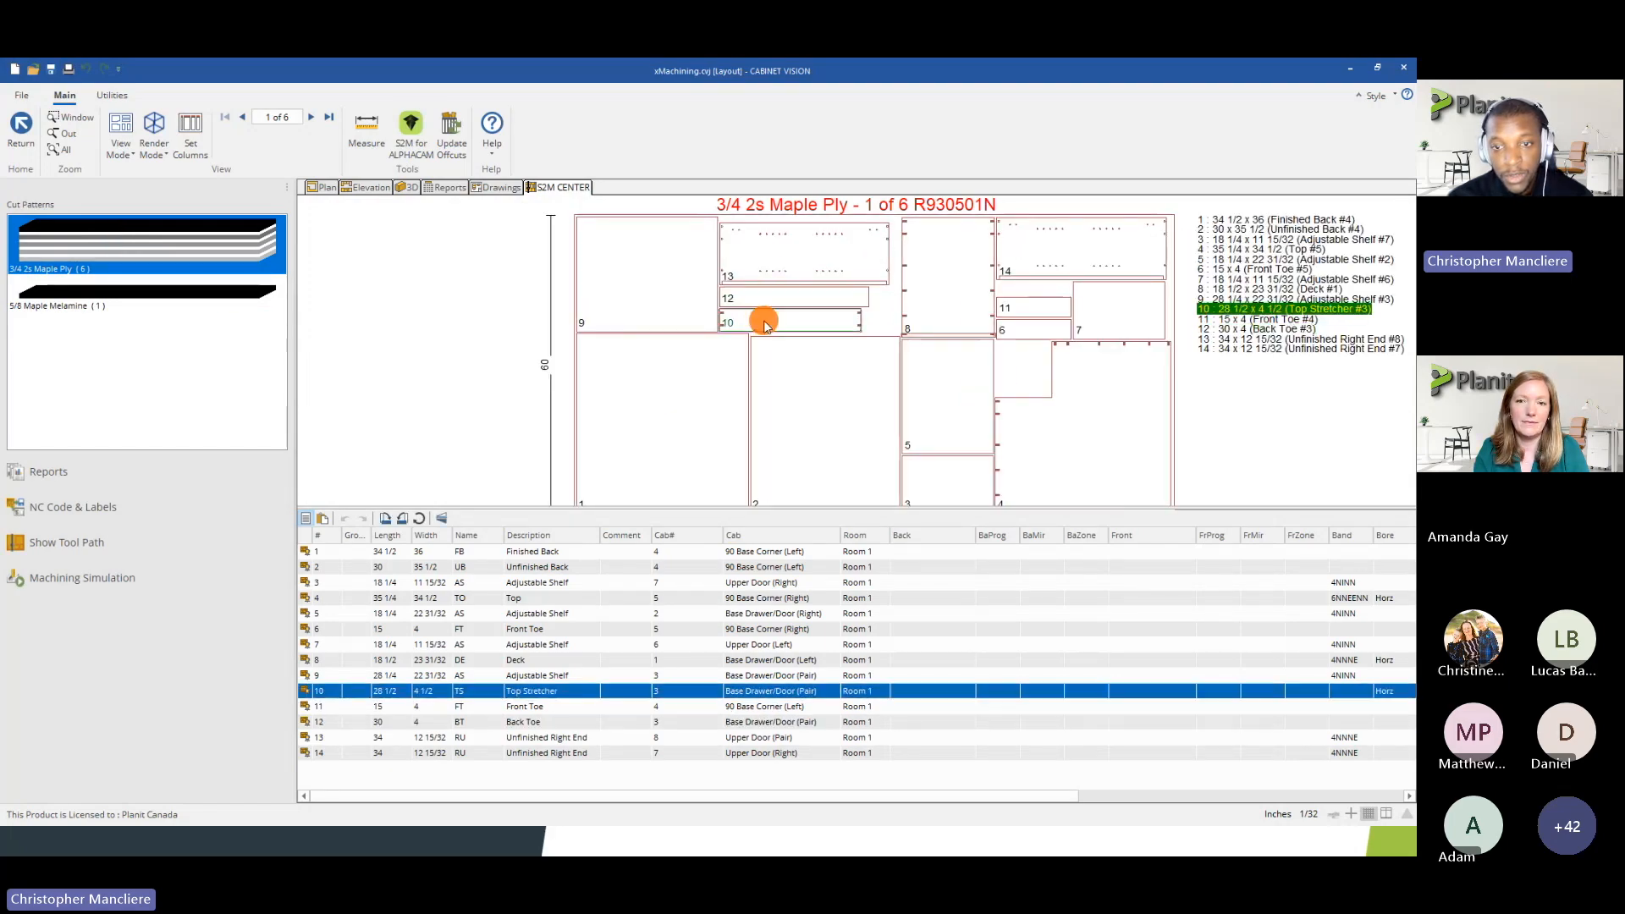
pyautogui.click(1027, 314)
pyautogui.click(1027, 332)
pyautogui.scroll(-1, 1005, 253)
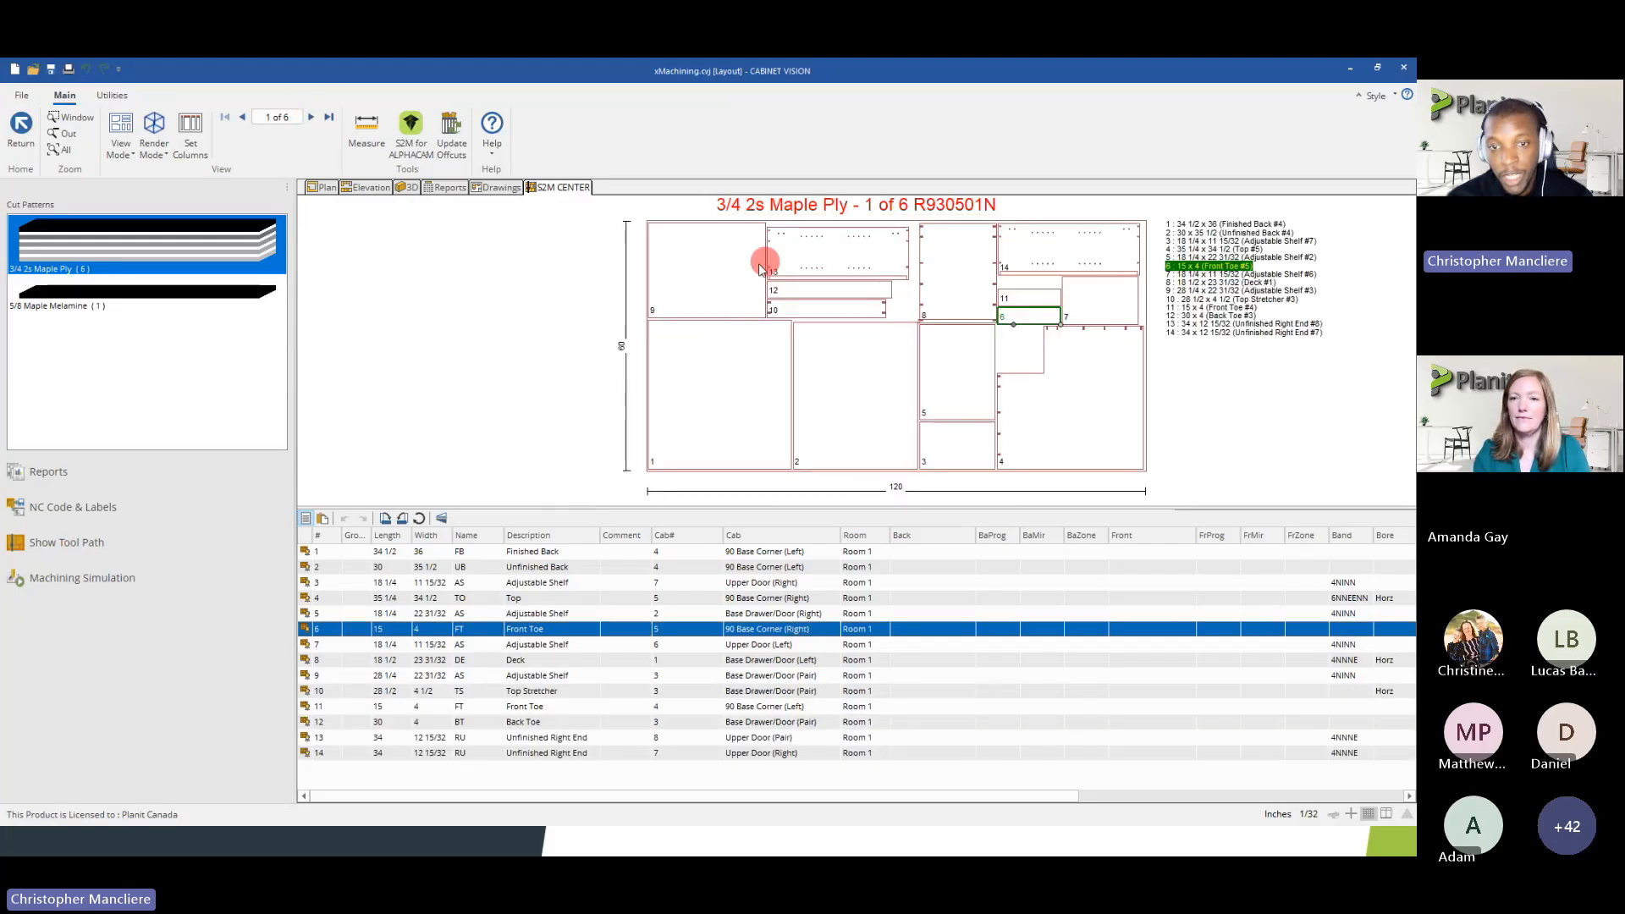
# Inspect small-part placement on 3/4 2s Maple Ply sheets 2 to 4 and return to the parts list without generating NC or label data
pyautogui.click(311, 117)
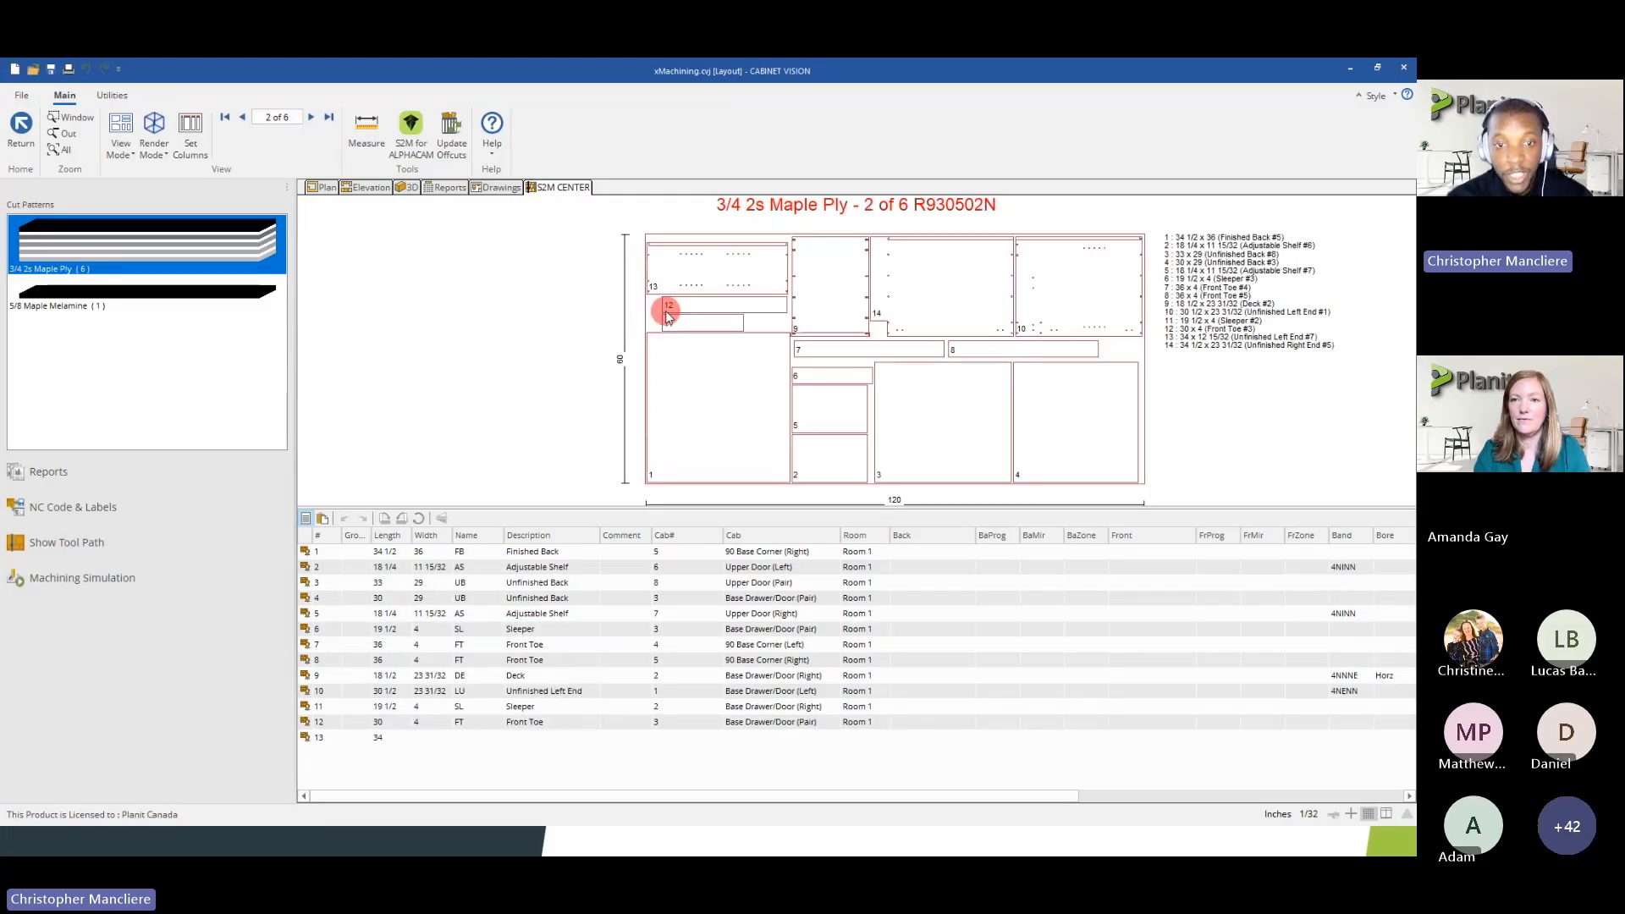
pyautogui.scroll(3, 667, 315)
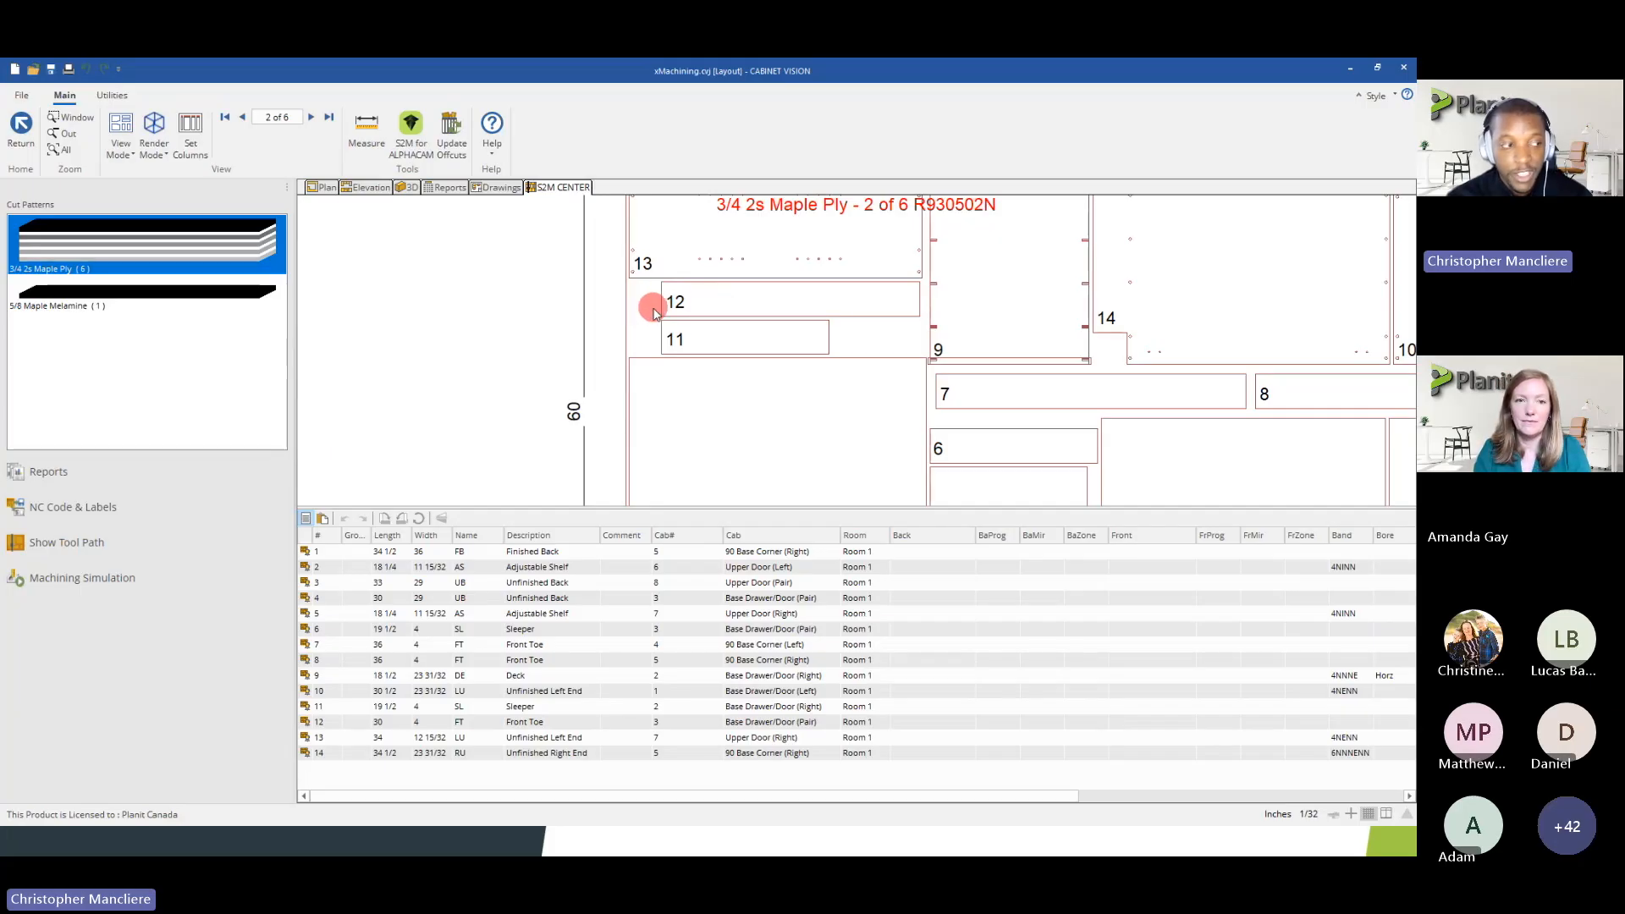
pyautogui.scroll(-3, 652, 334)
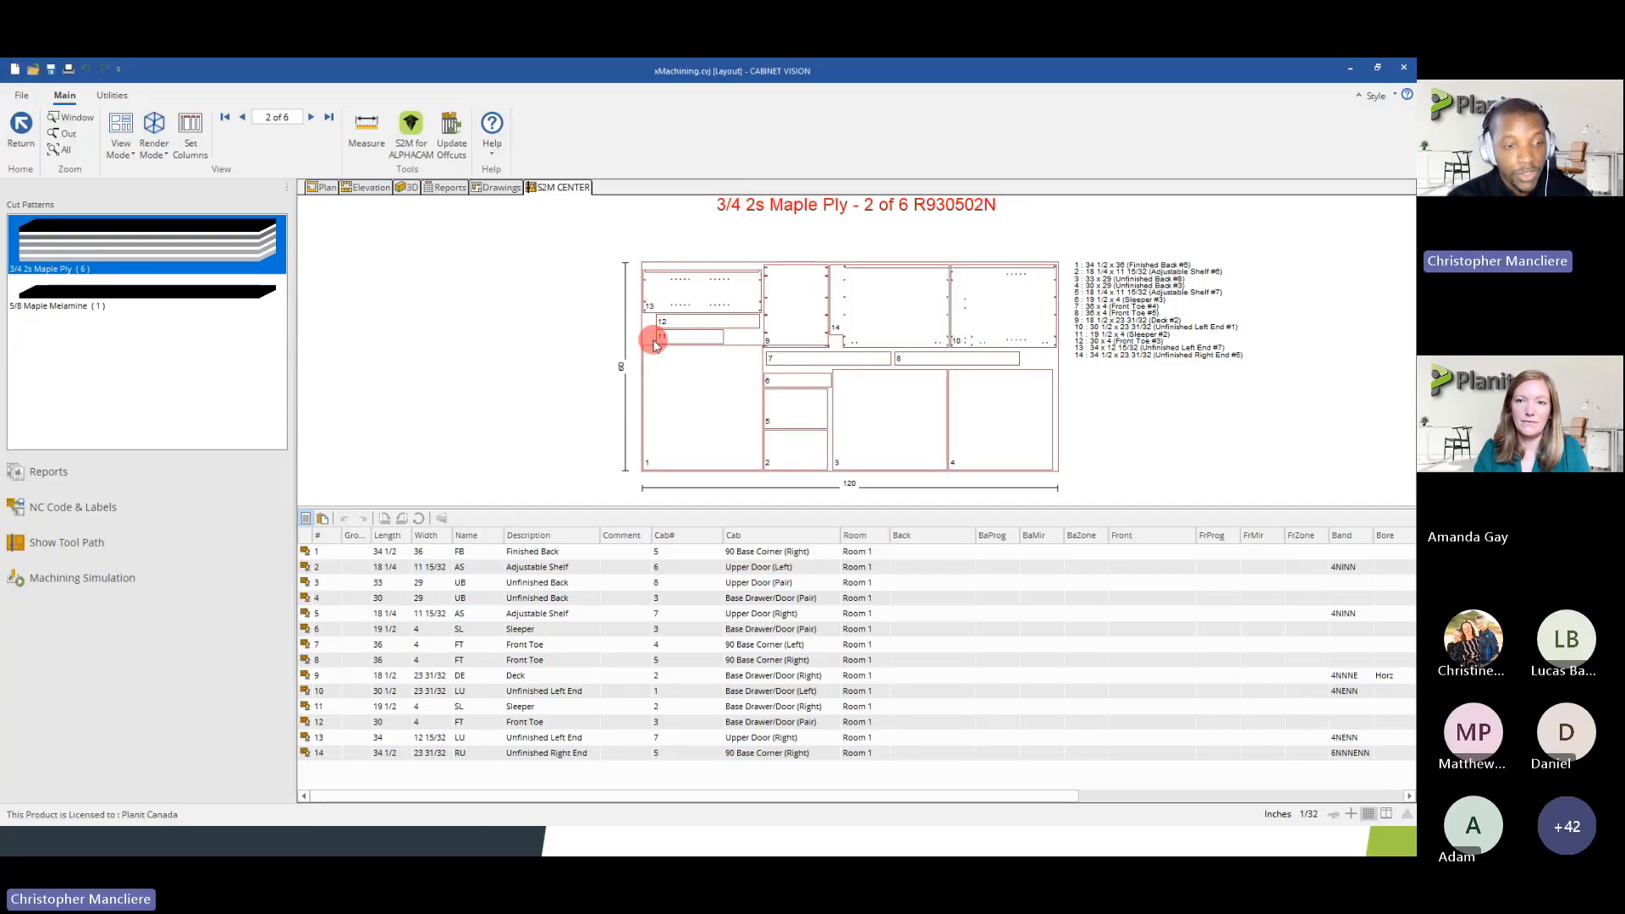
pyautogui.click(311, 118)
pyautogui.click(310, 117)
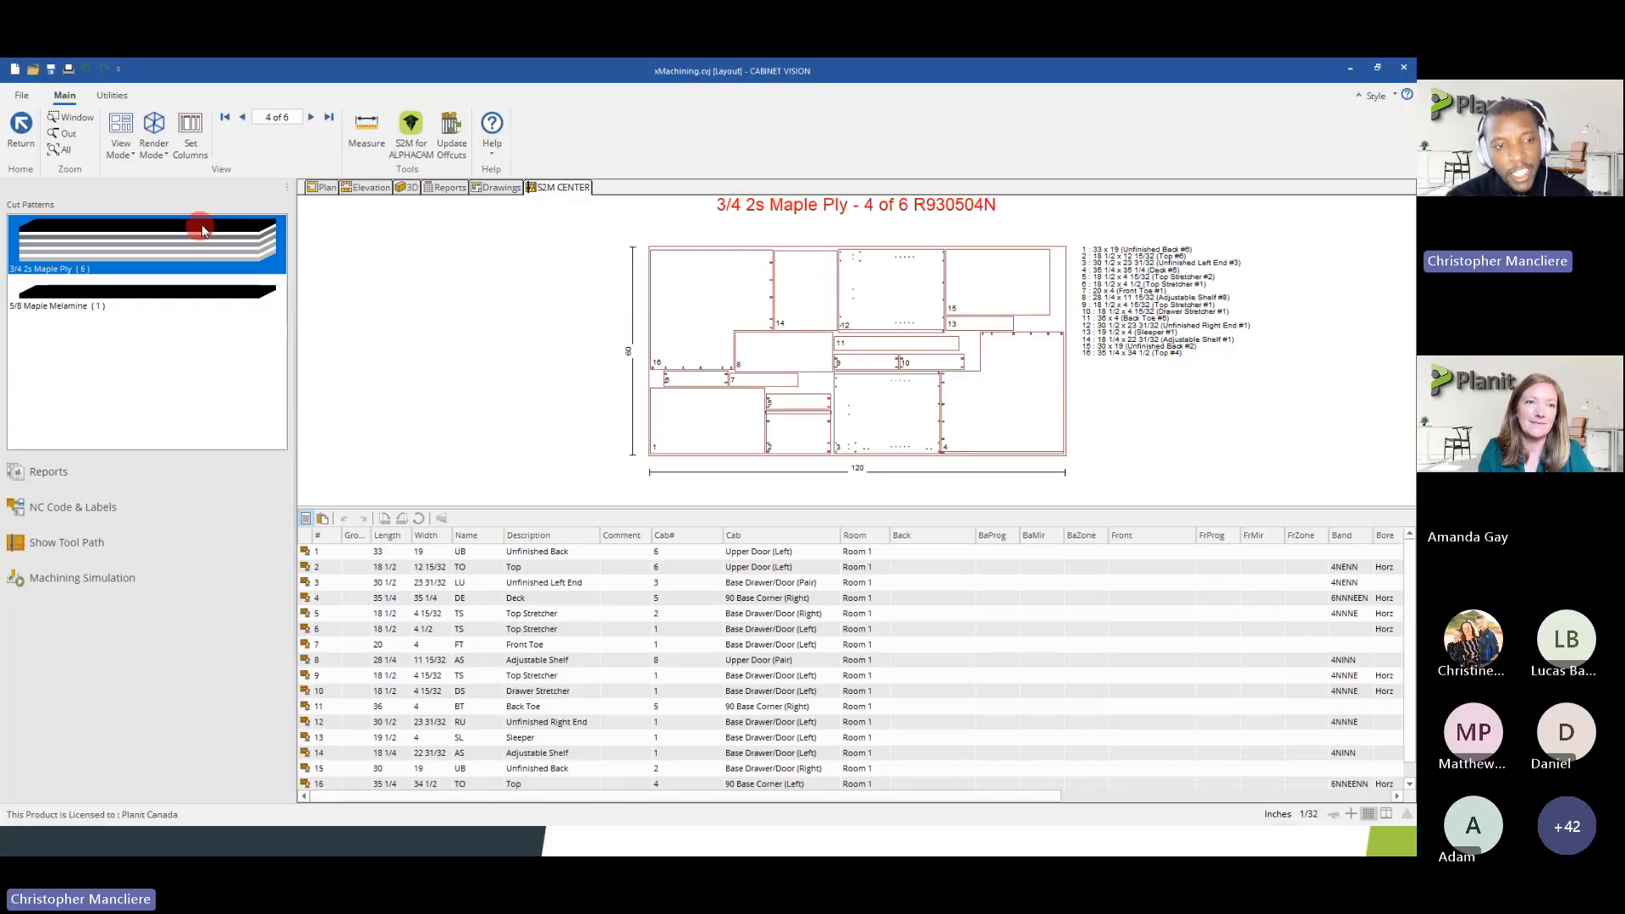
pyautogui.click(19, 144)
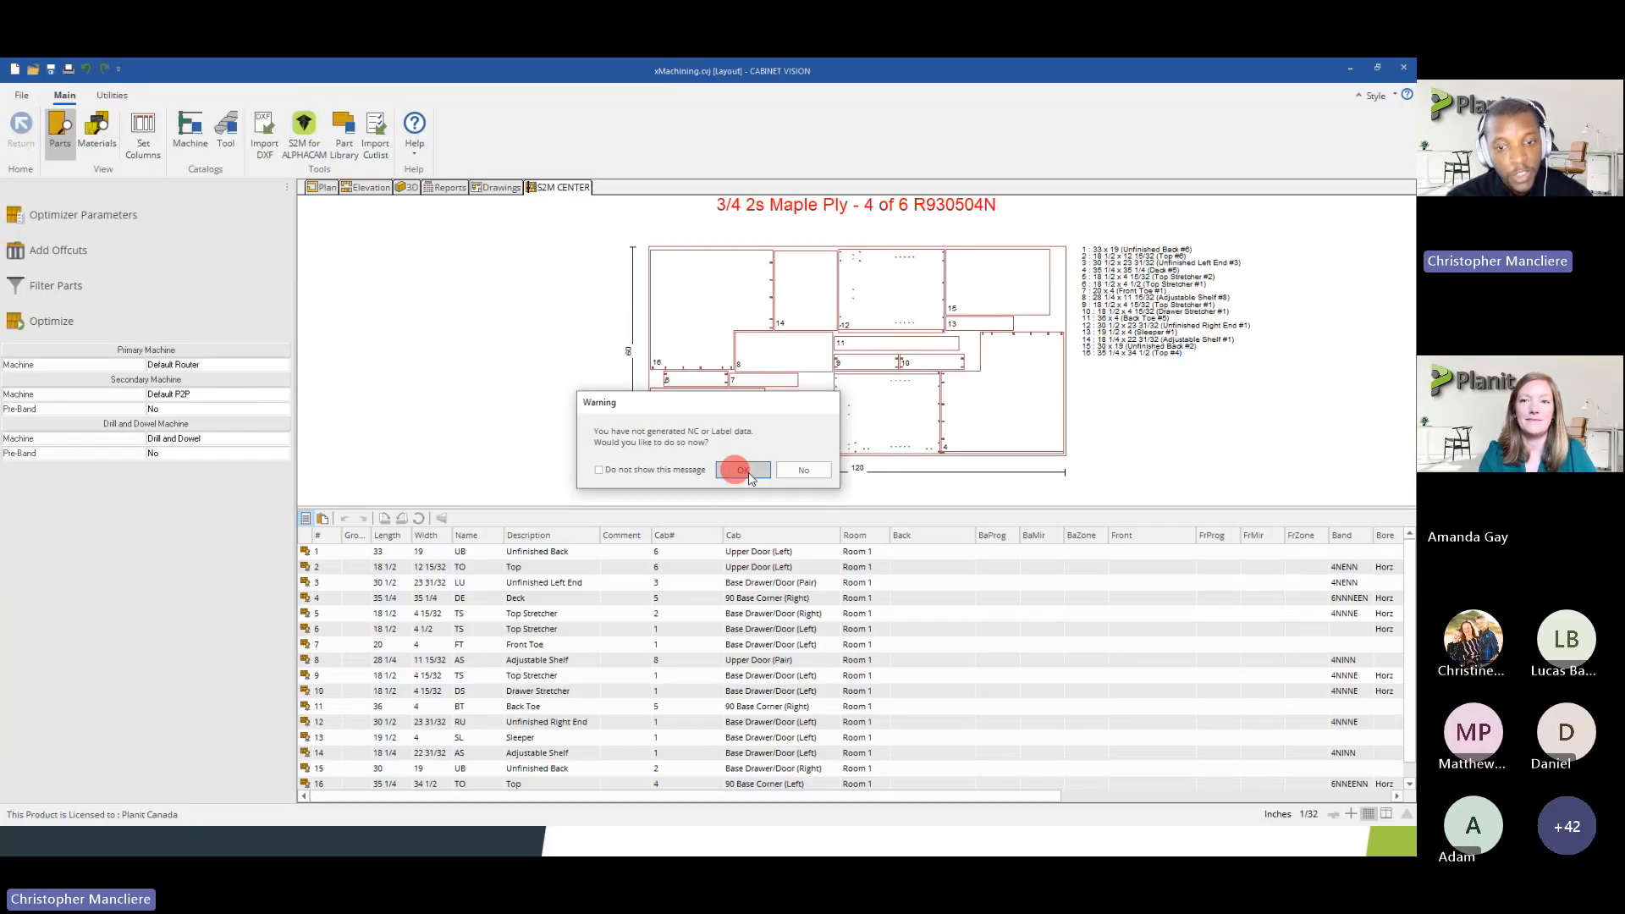
pyautogui.click(796, 471)
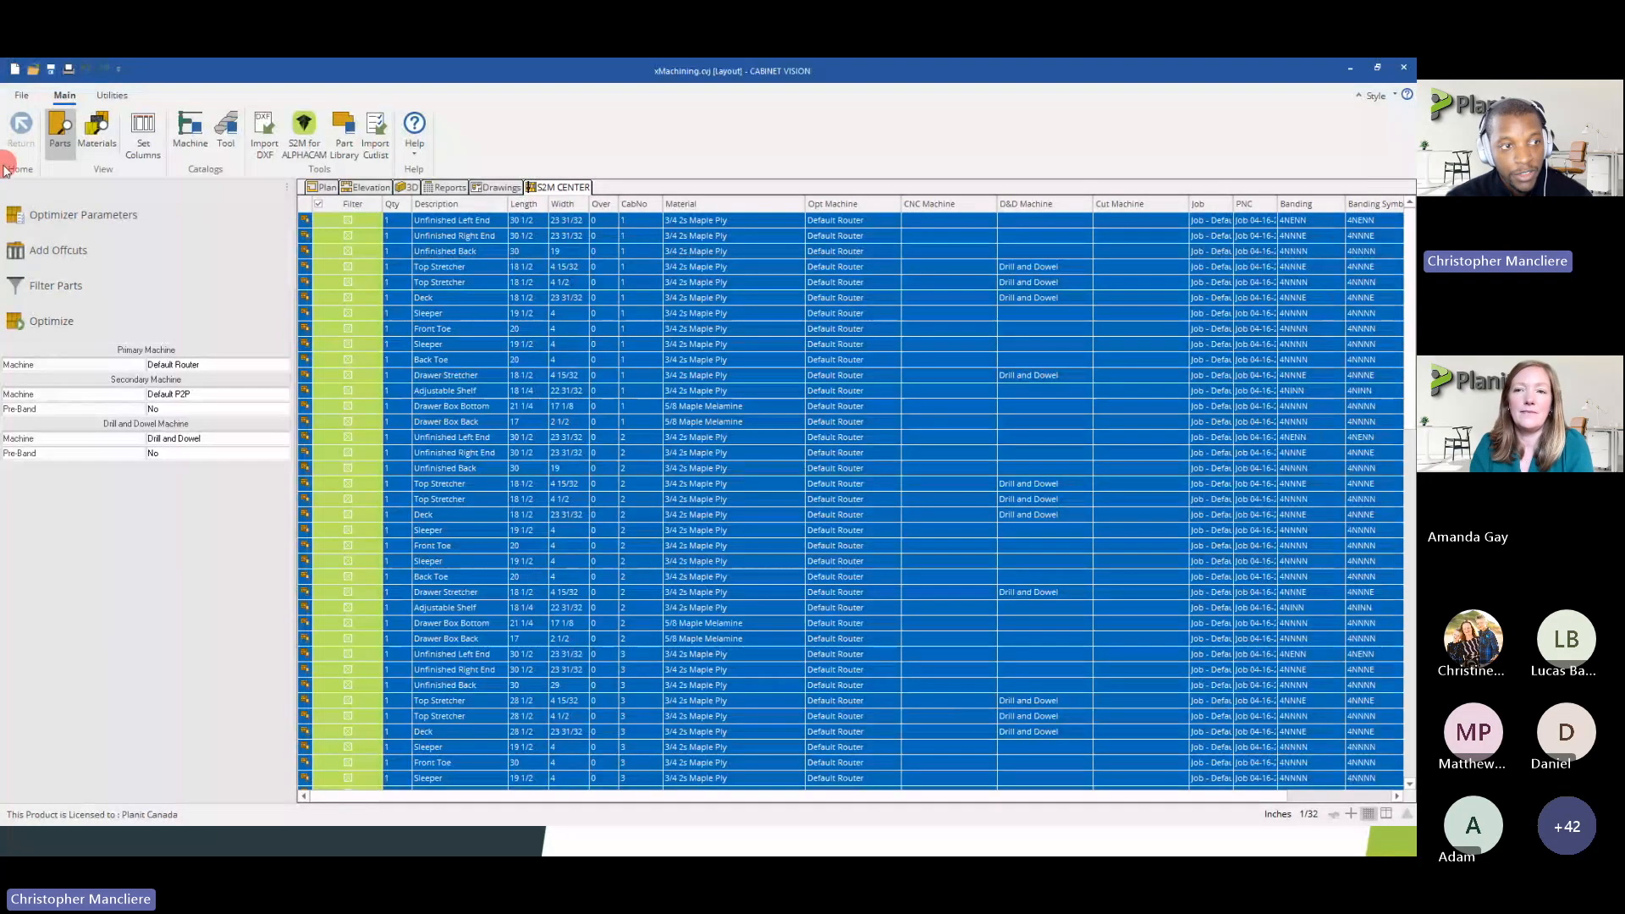
# Review the cabinet ordering options for nest optimization in the preferences and close them without changes
pyautogui.click(21, 99)
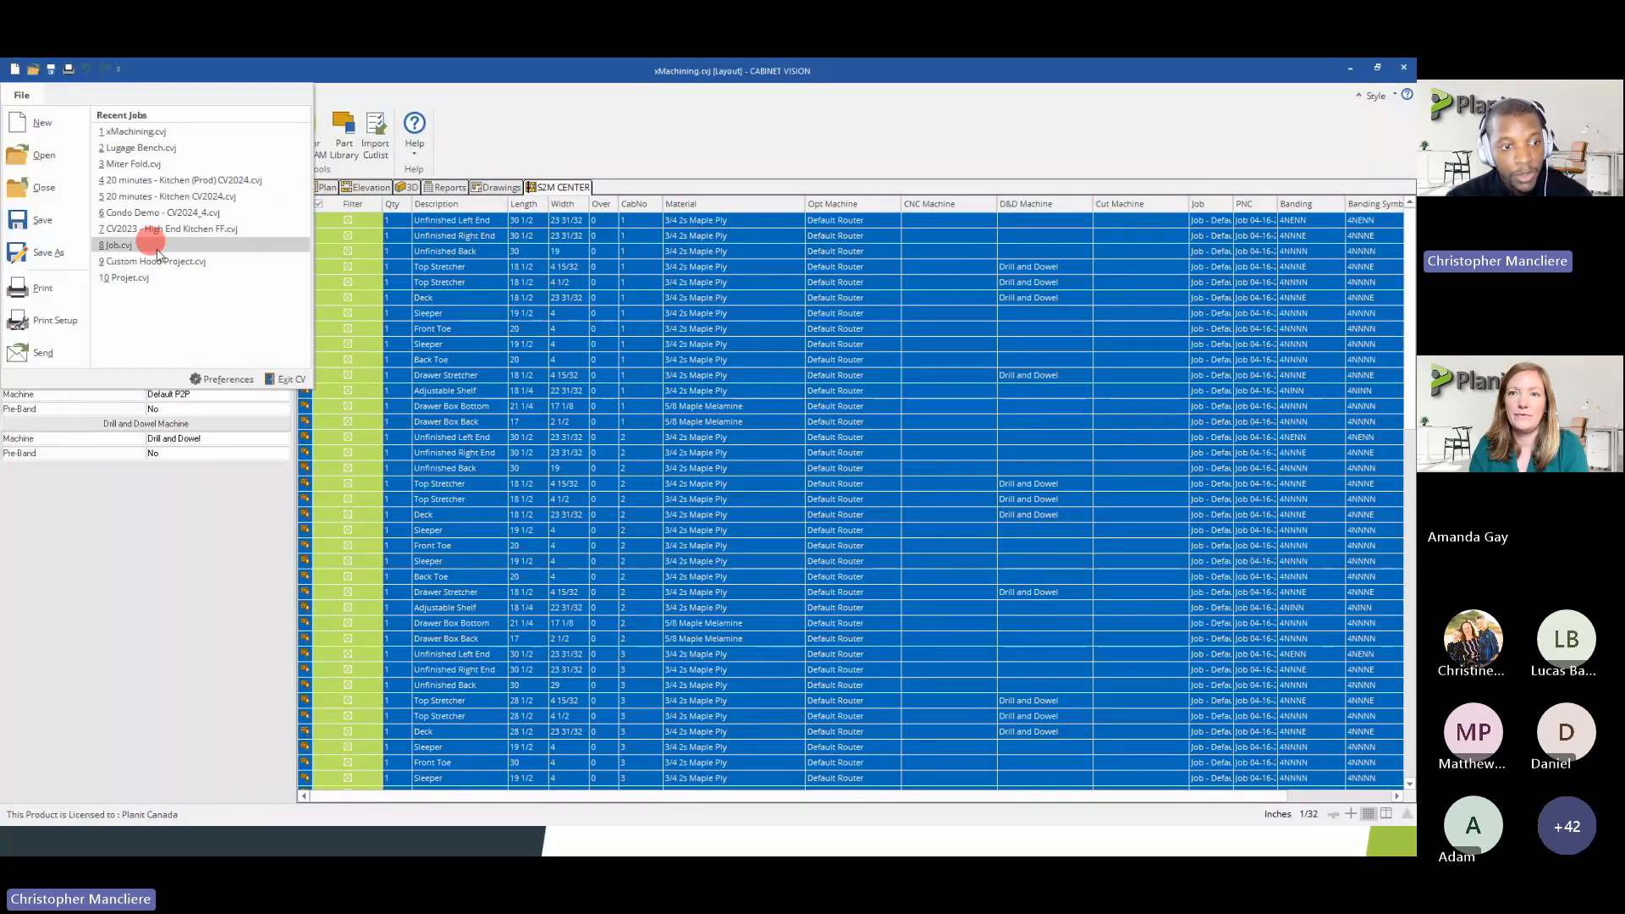
pyautogui.click(218, 374)
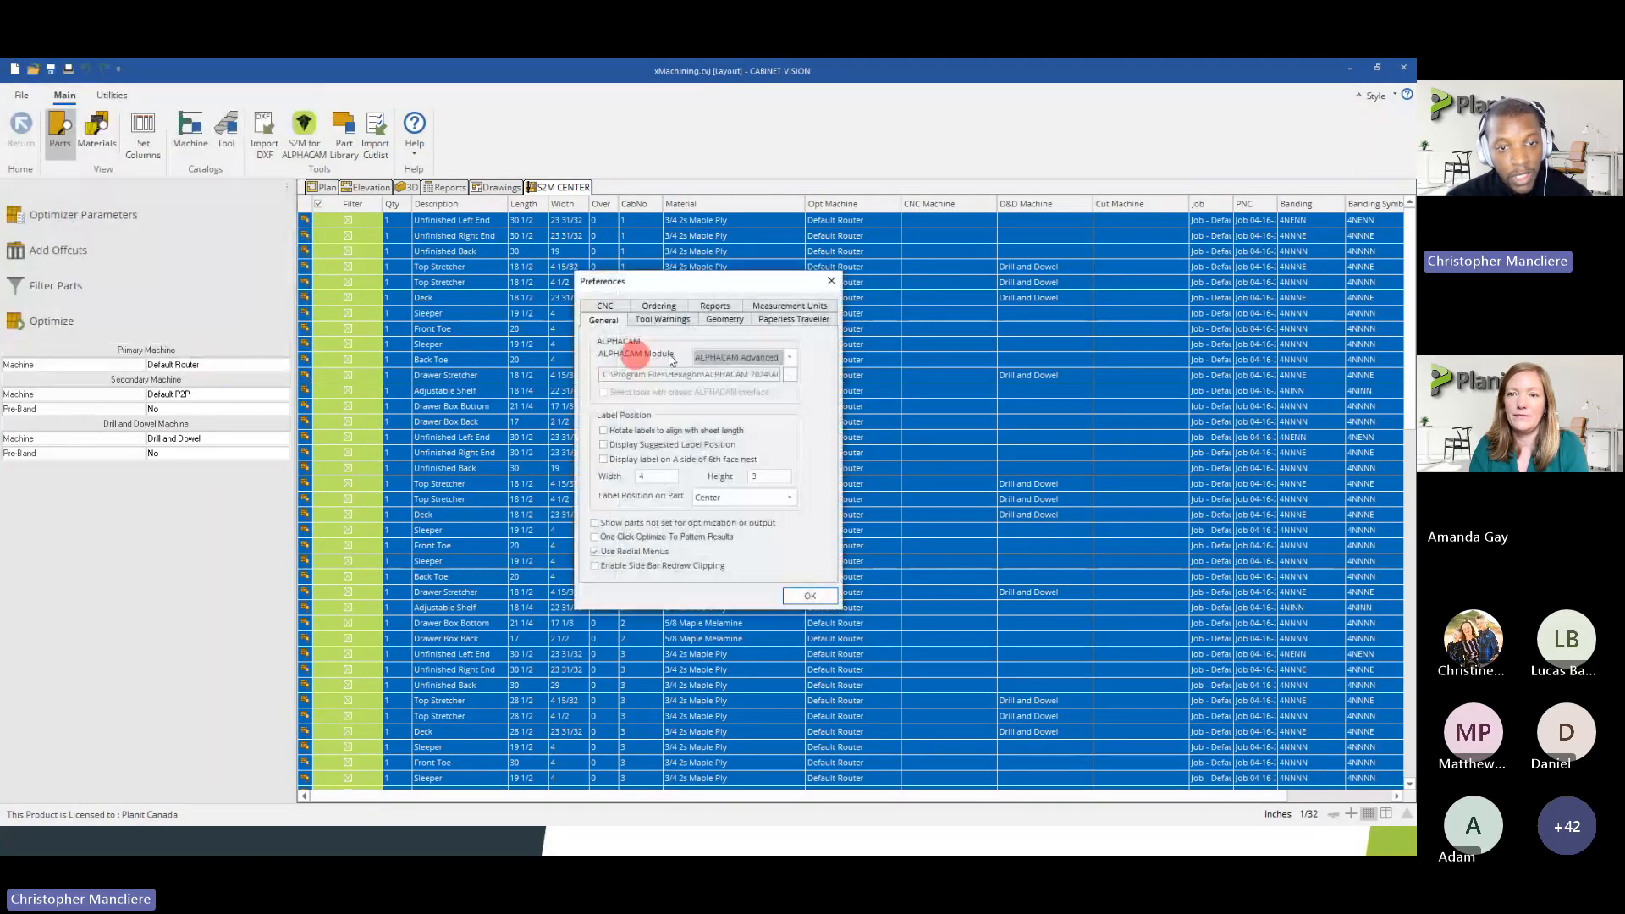
pyautogui.click(658, 307)
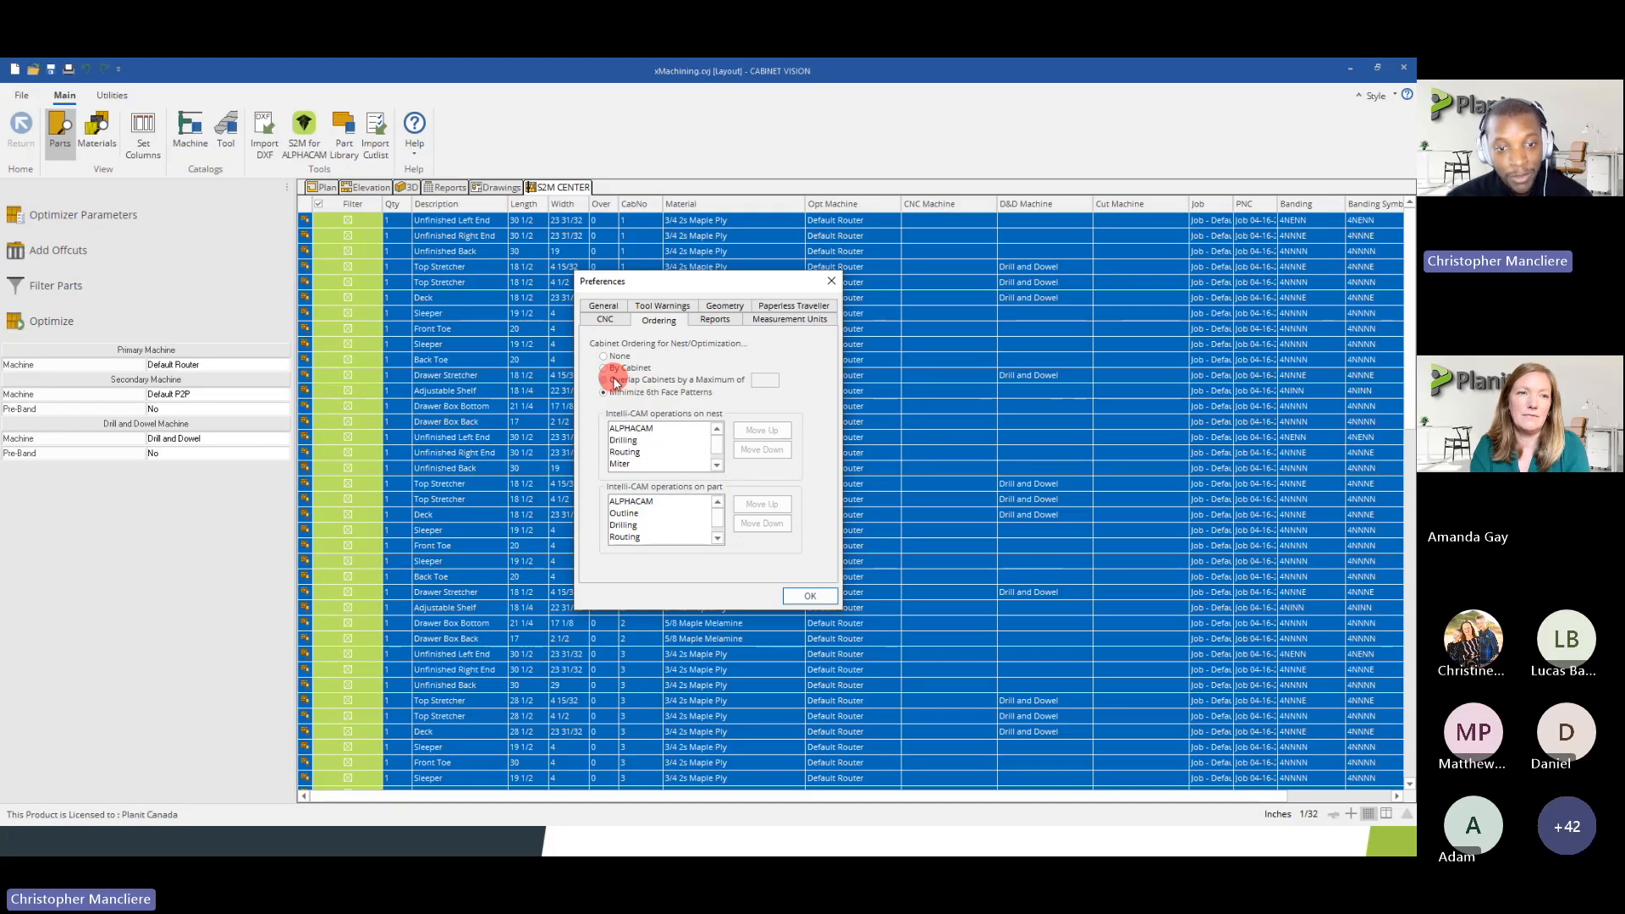
pyautogui.click(833, 283)
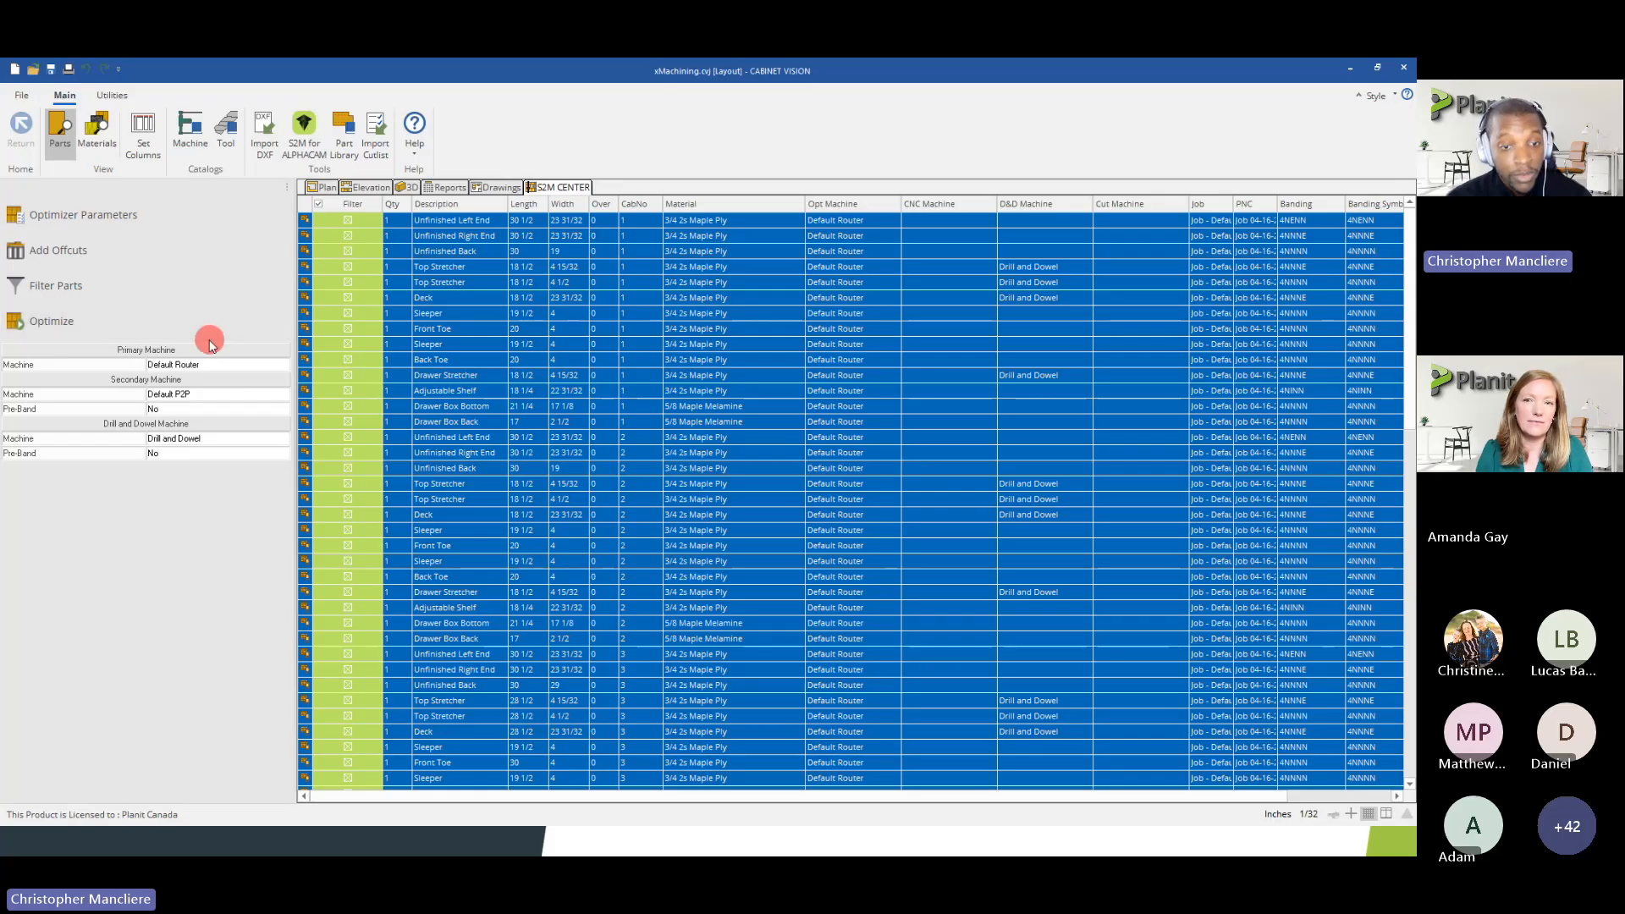
# Add a new tool of type Saw named "saw 1" to the tool catalog
pyautogui.click(225, 132)
pyautogui.click(540, 256)
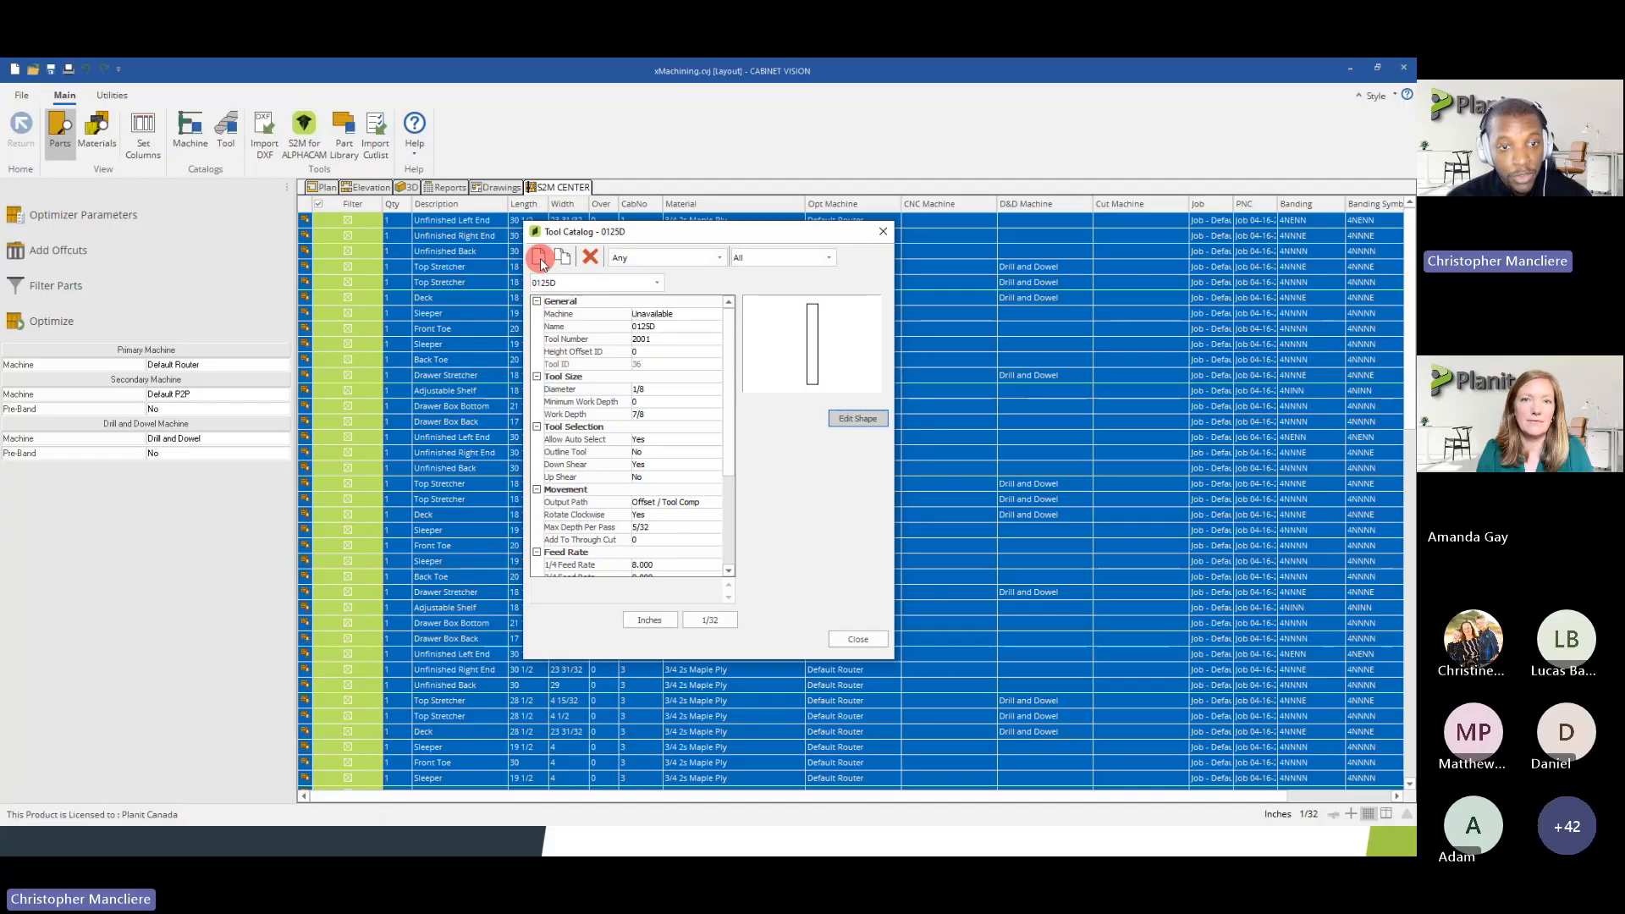
pyautogui.click(737, 455)
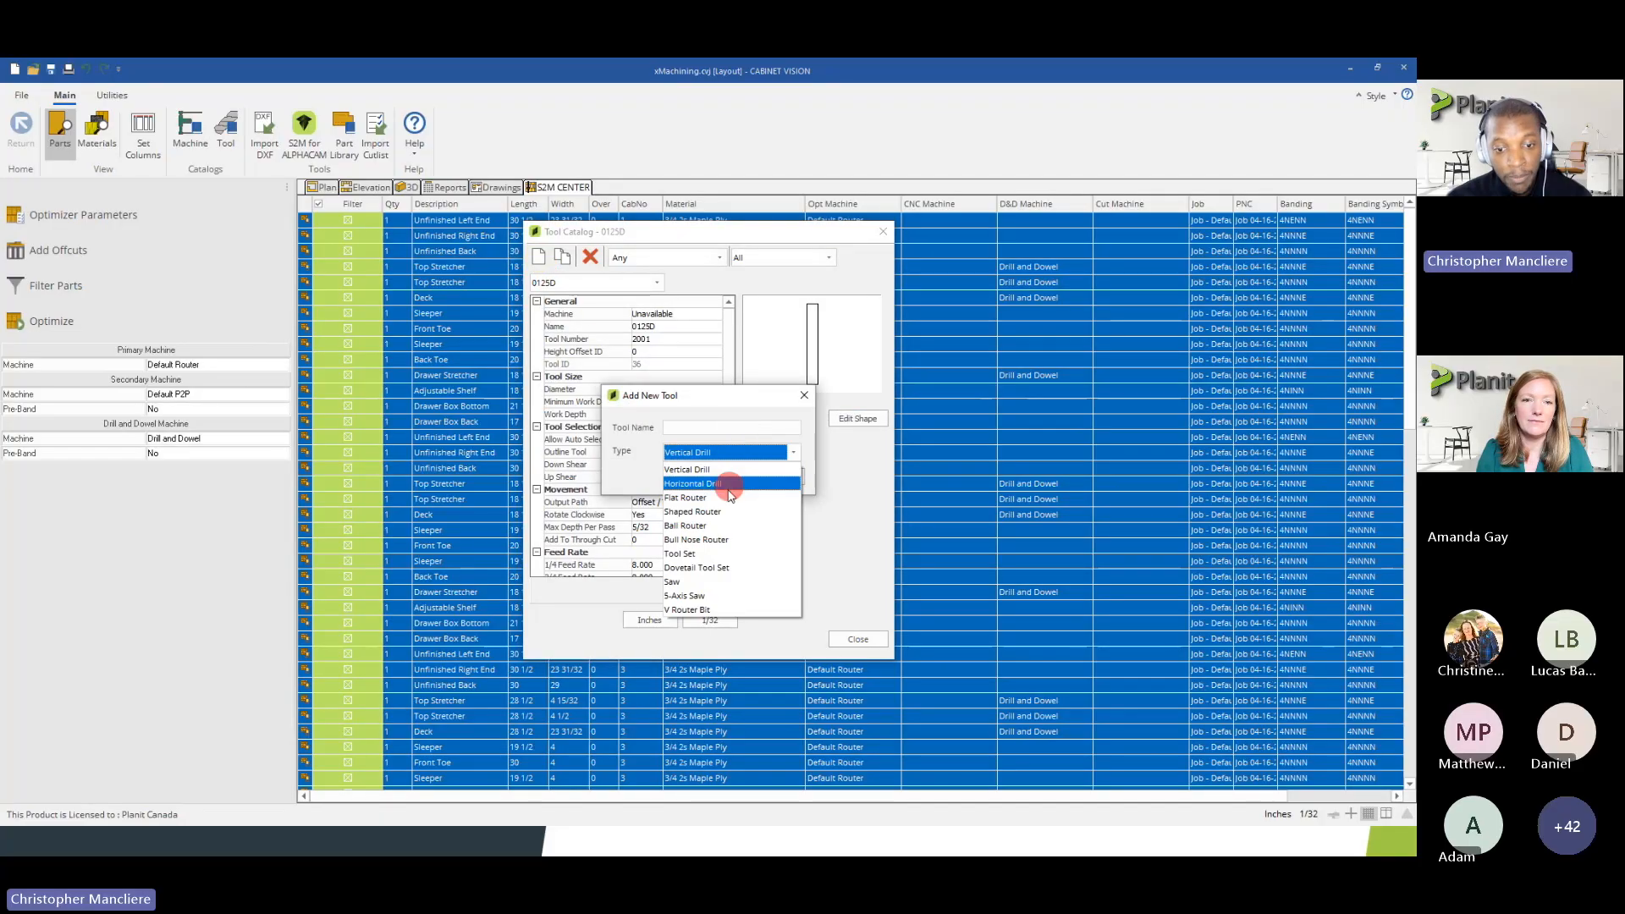
pyautogui.click(678, 583)
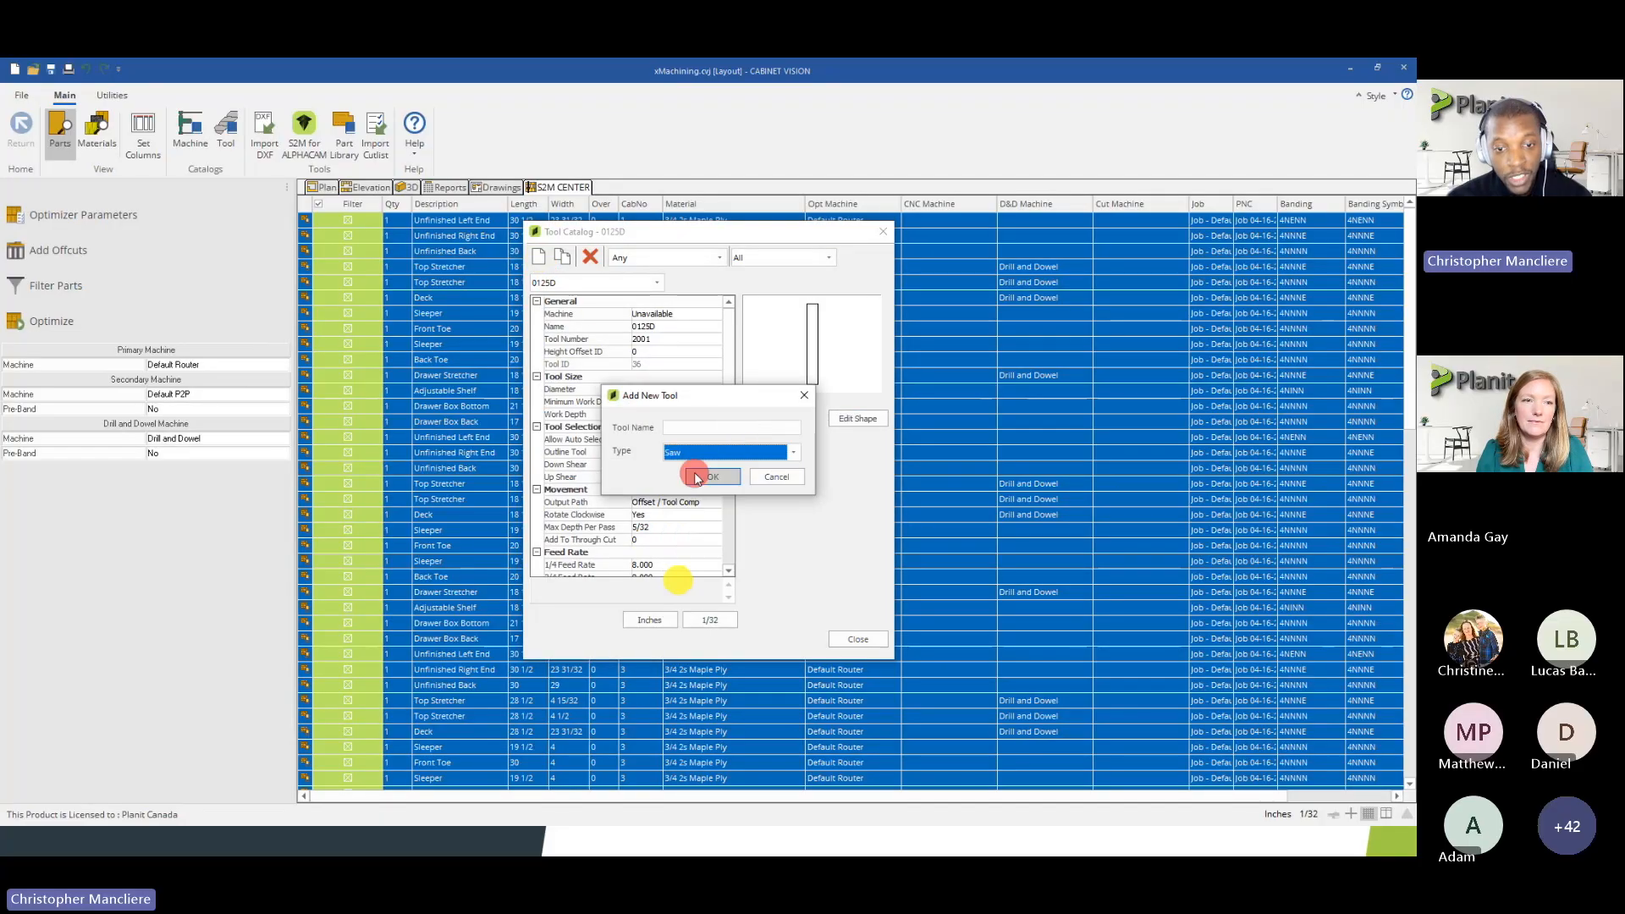
pyautogui.click(743, 428)
pyautogui.write('saw 1')
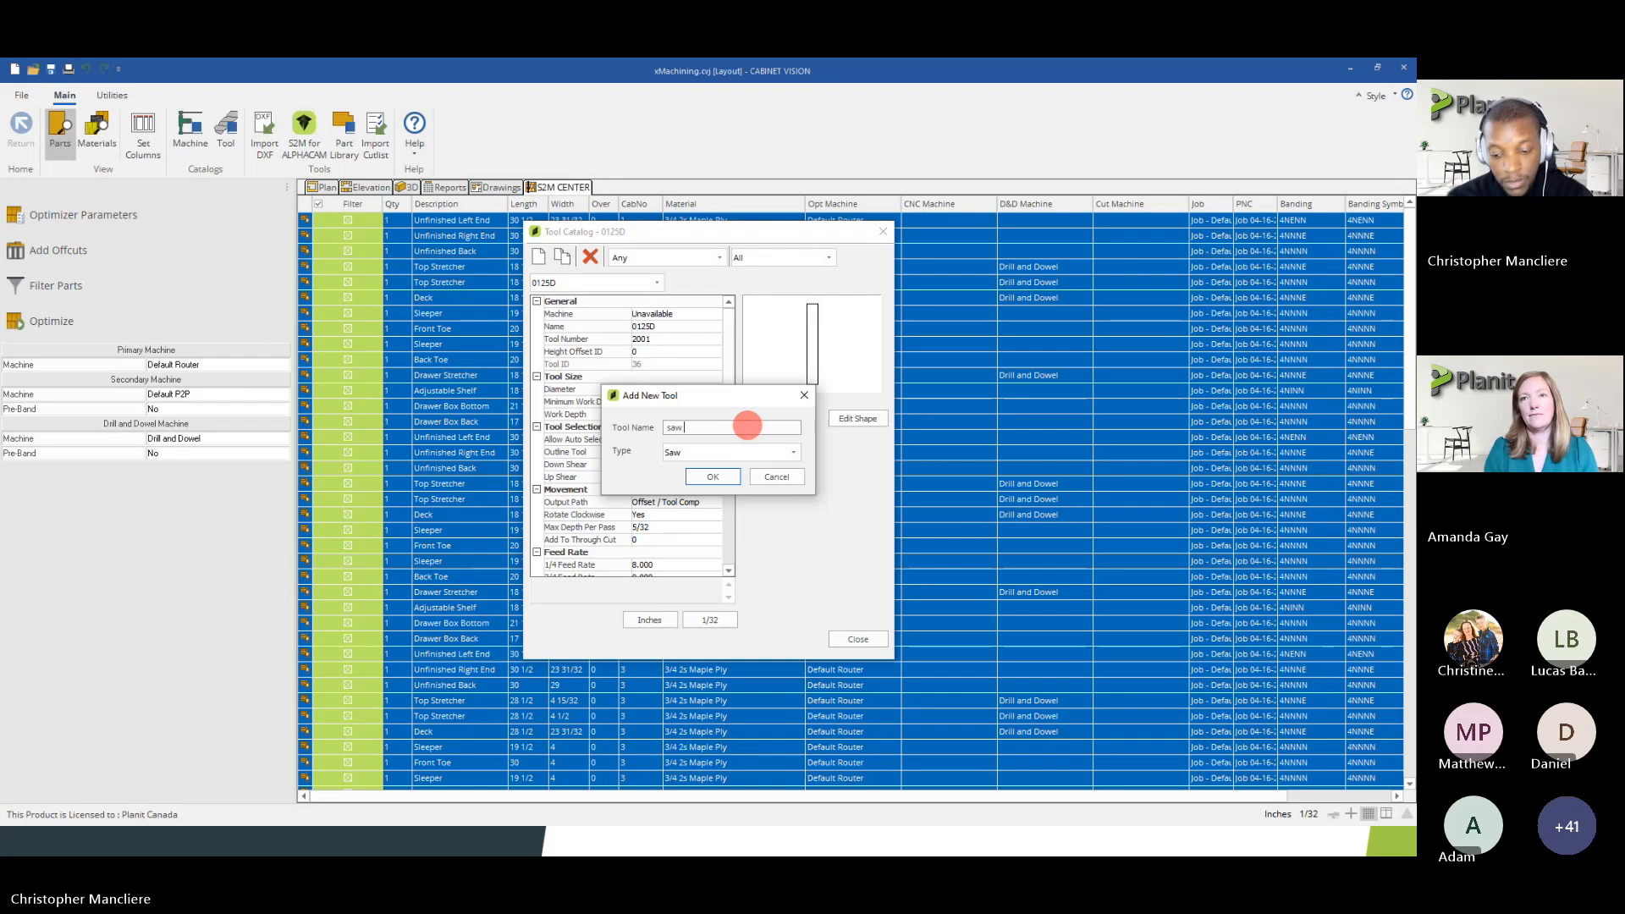
pyautogui.click(714, 477)
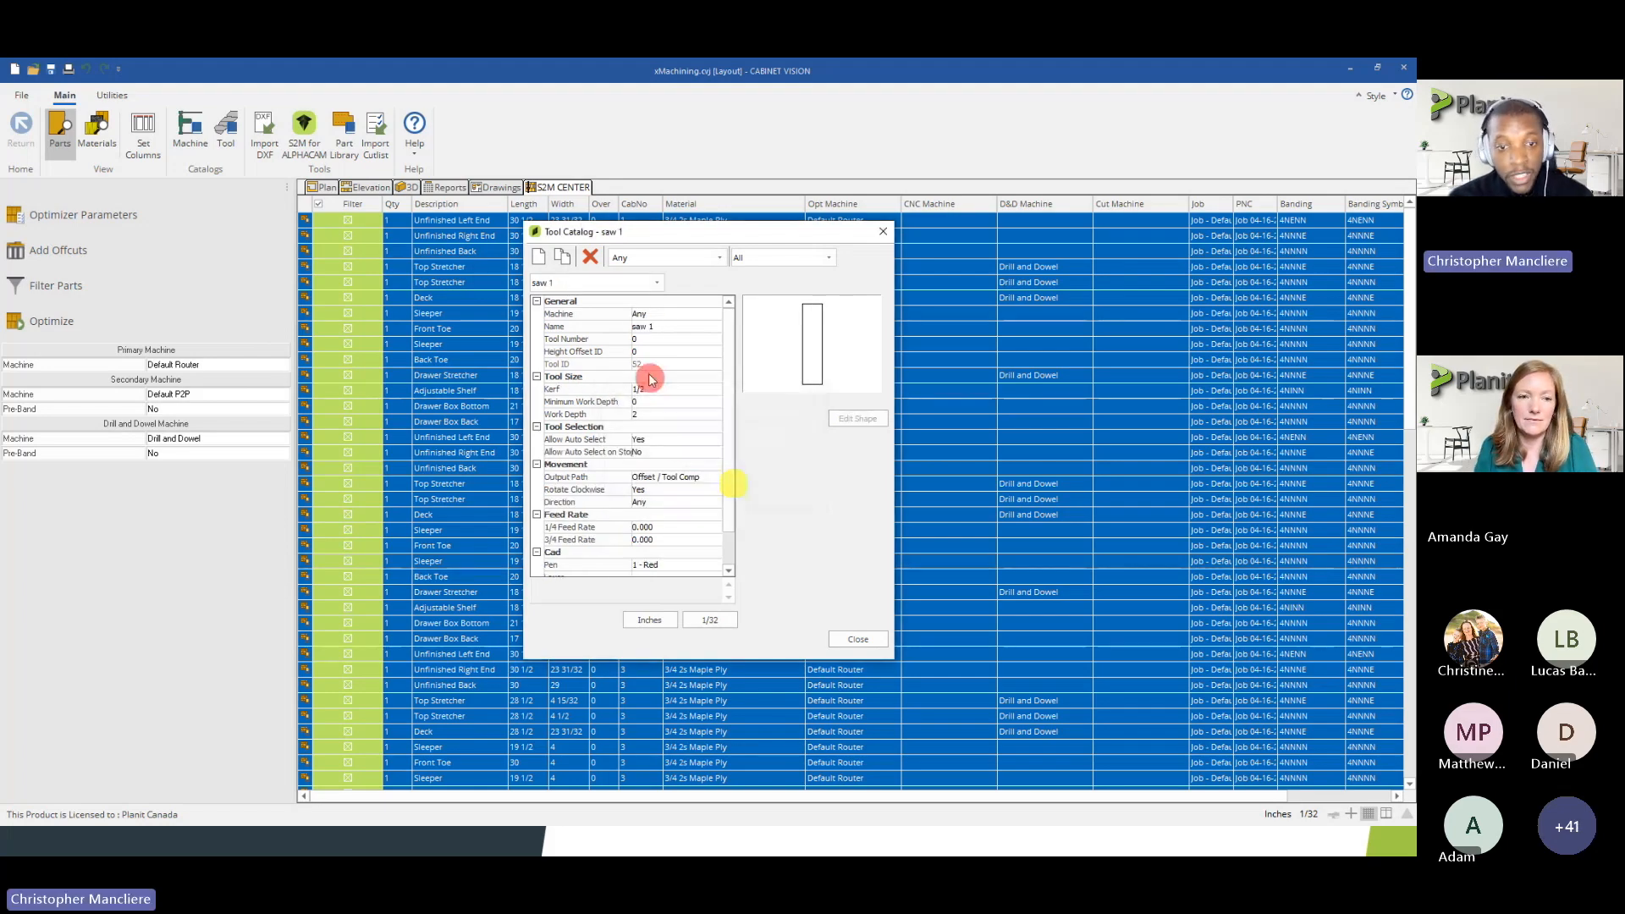
# Assign the saw 1 tool to the Default Router machine and allow its auto selection on stop dadoes
pyautogui.click(660, 316)
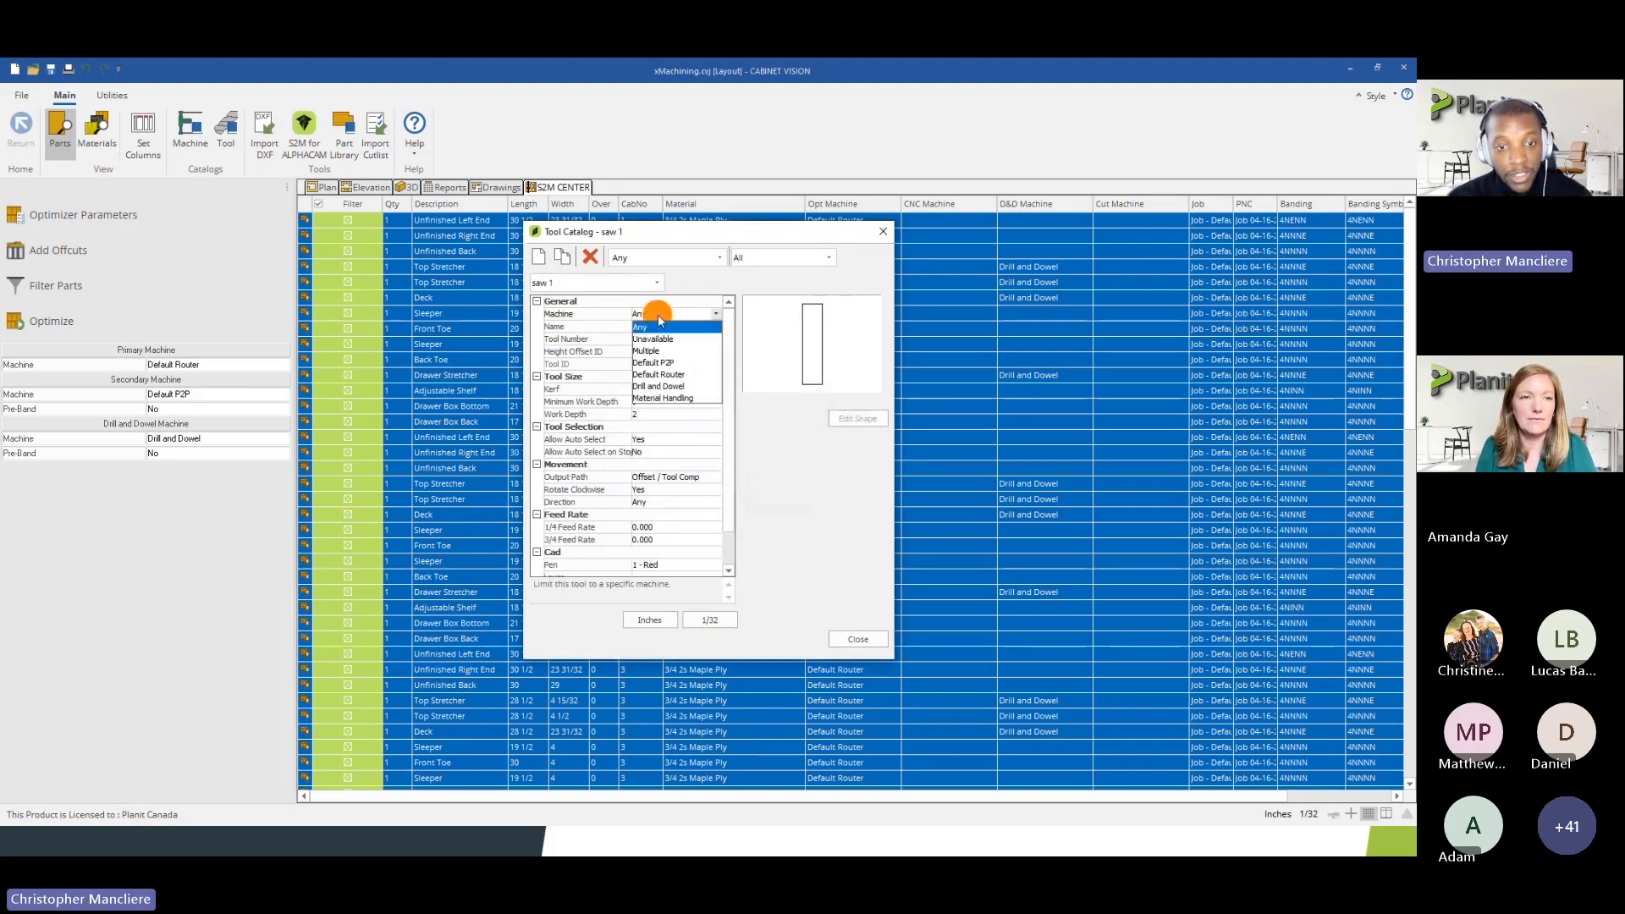
pyautogui.click(662, 374)
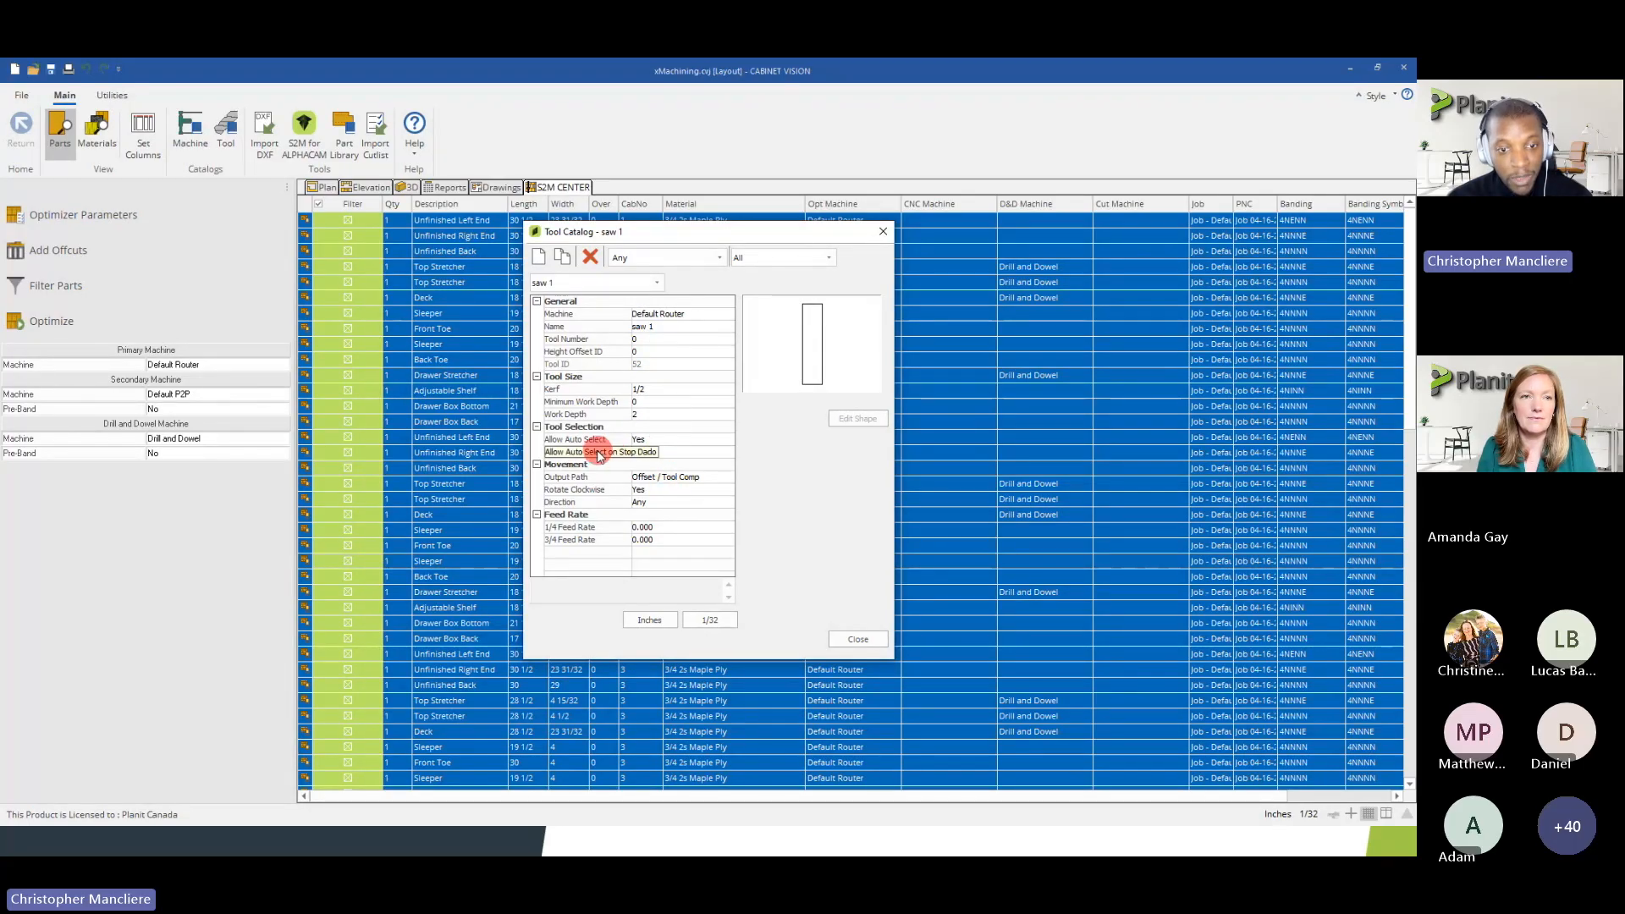
pyautogui.click(563, 453)
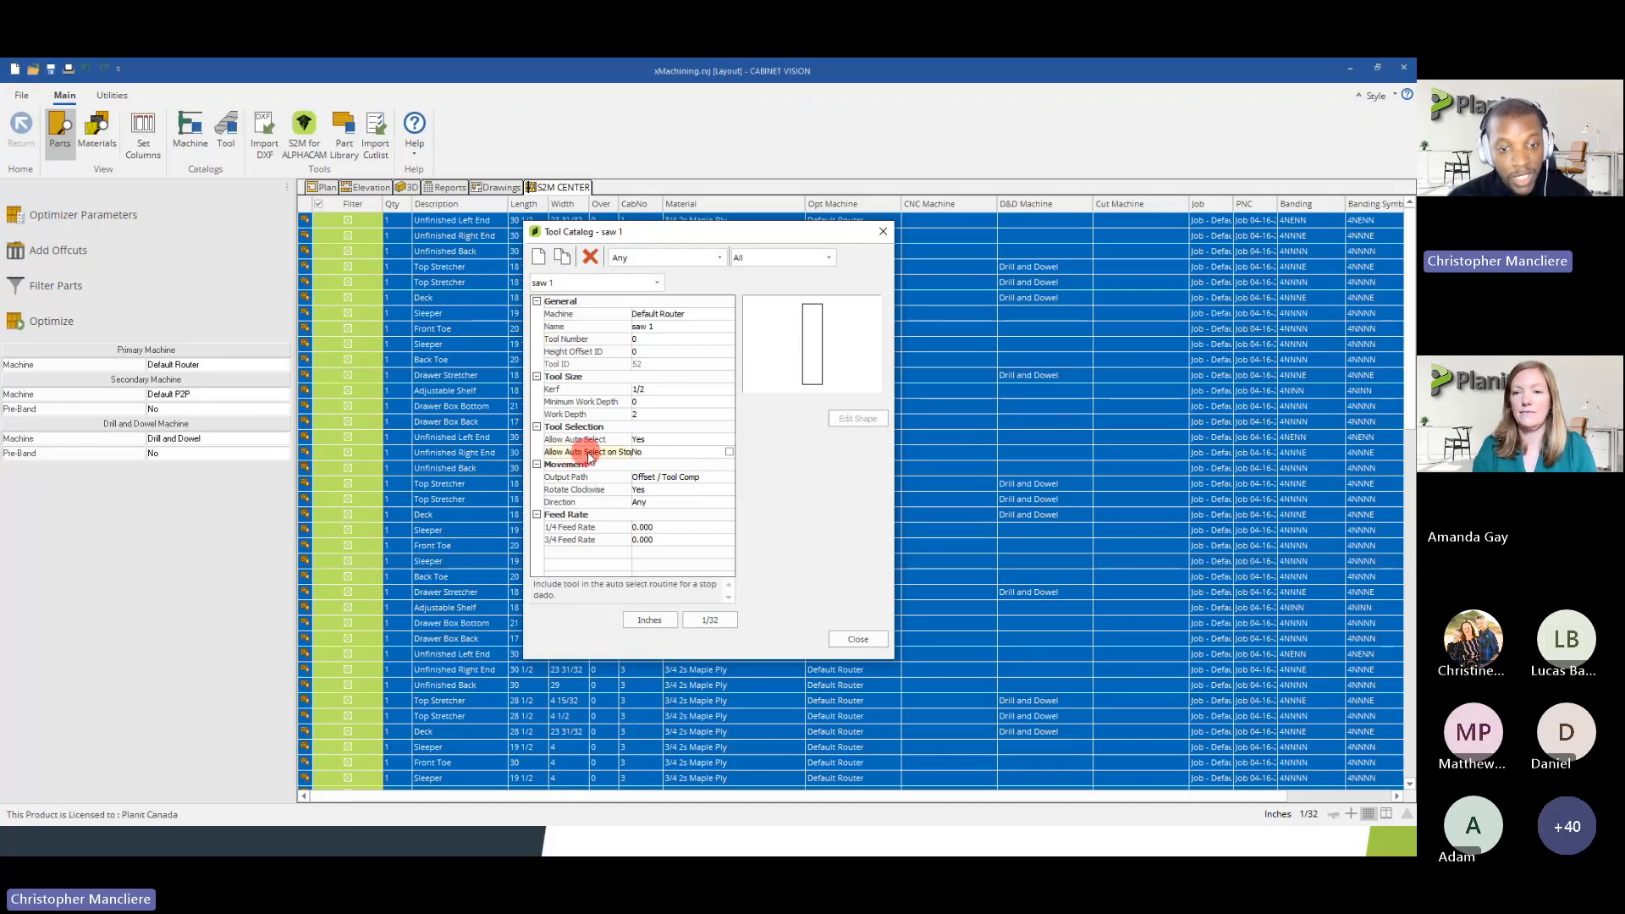
pyautogui.click(729, 454)
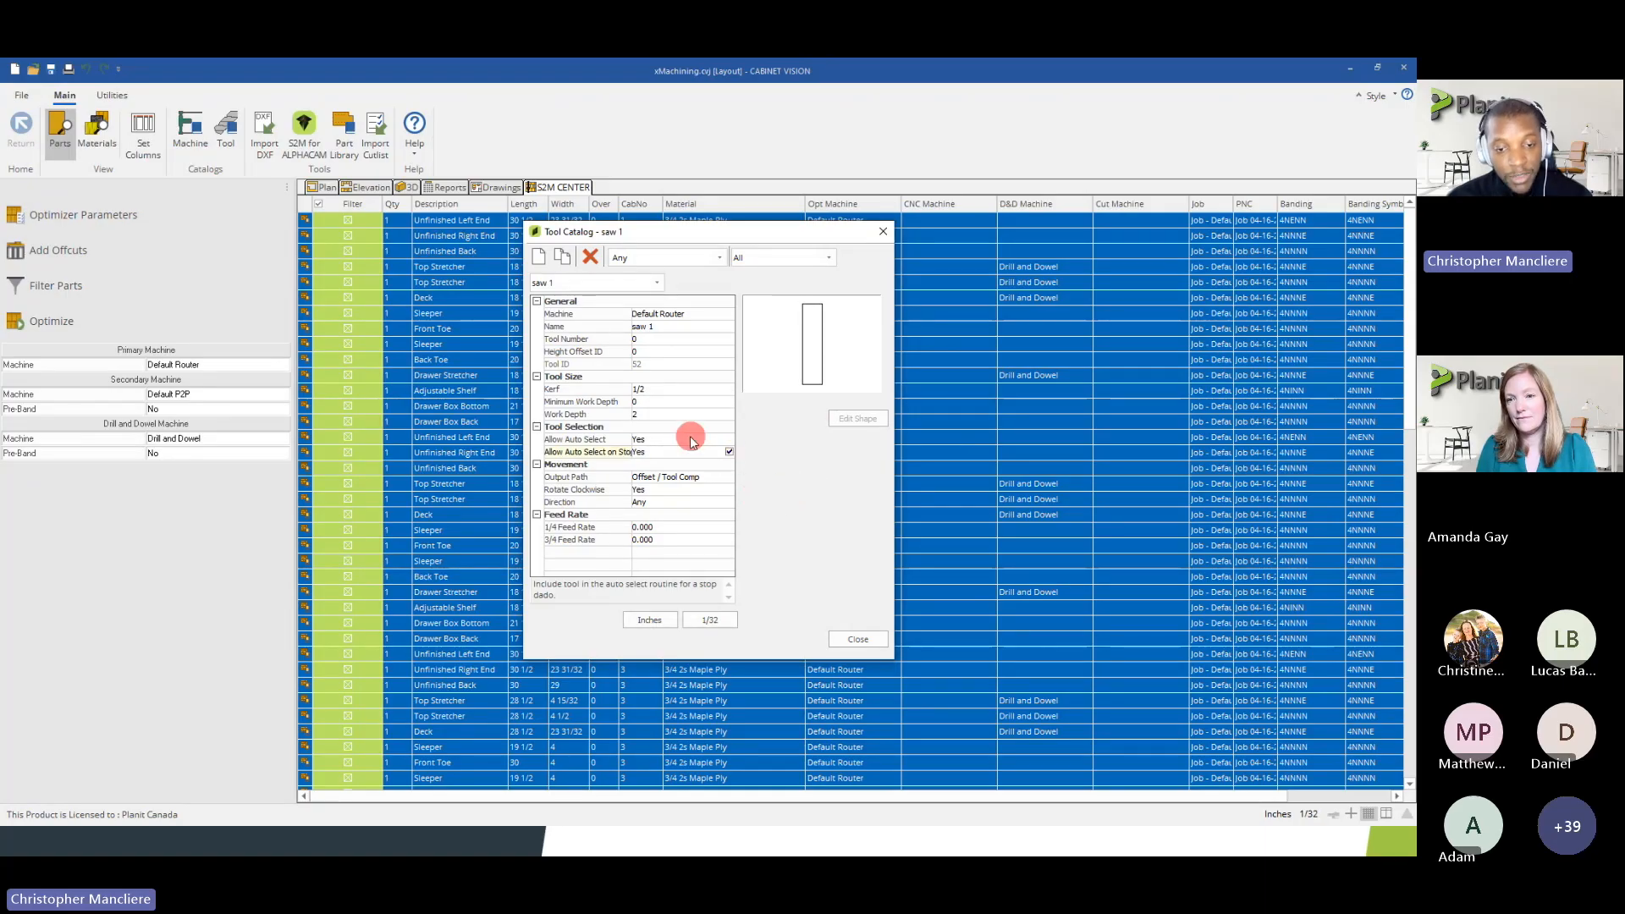
# Review the saw 1 tool's height offset ID, 3/4 feed rate, tool number and movement direction options without changing them
pyautogui.click(660, 350)
pyautogui.click(648, 539)
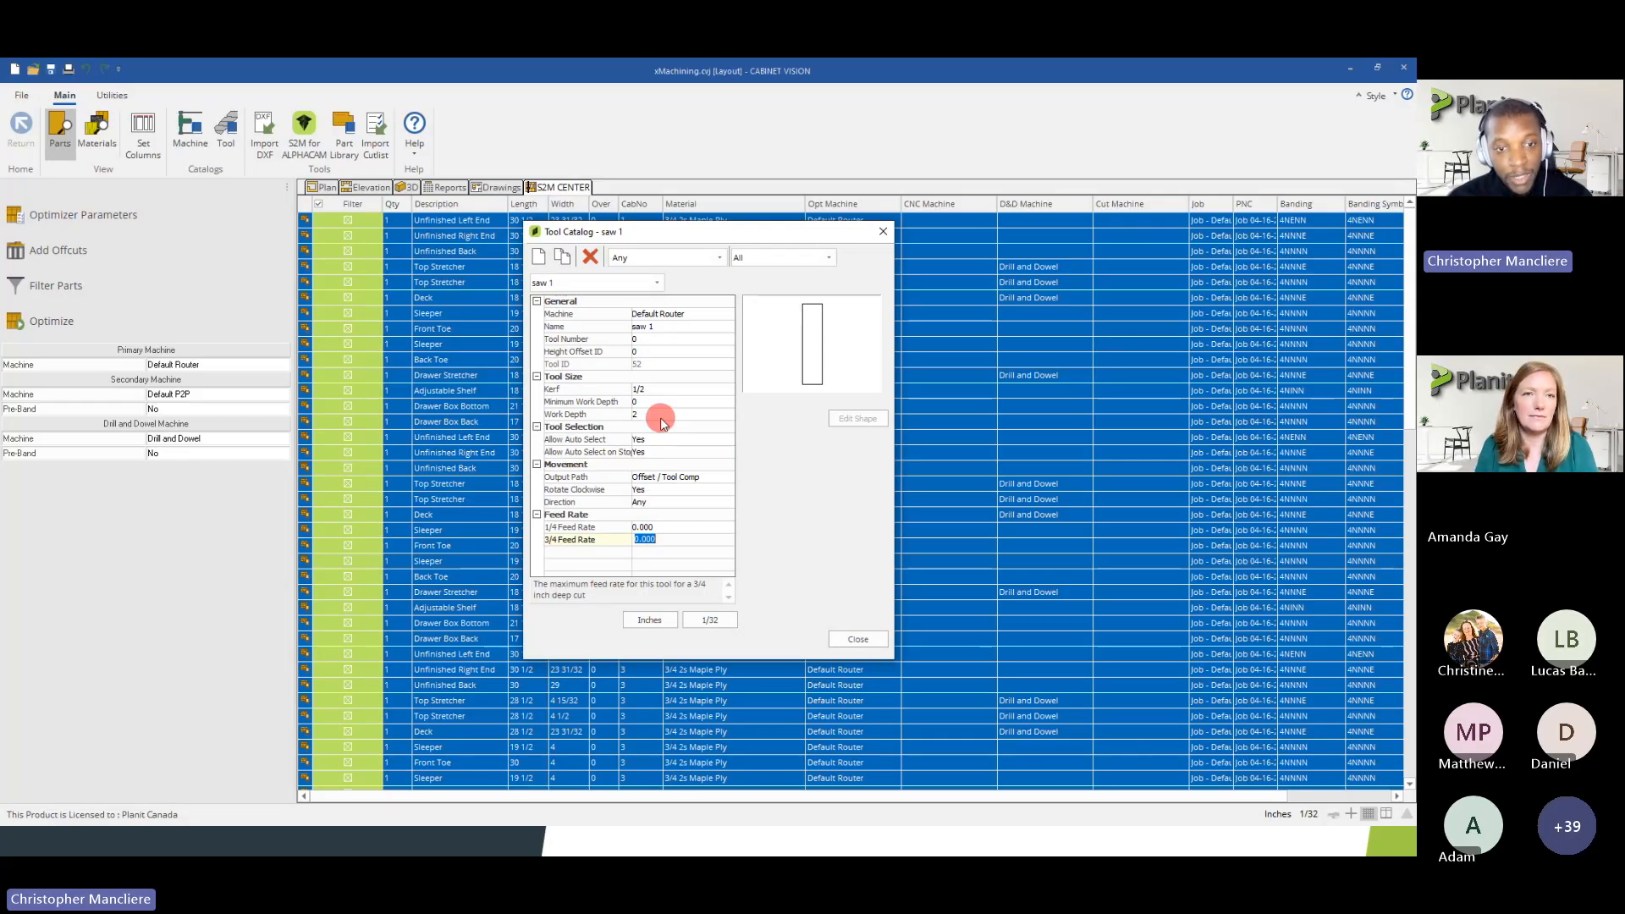
pyautogui.click(647, 338)
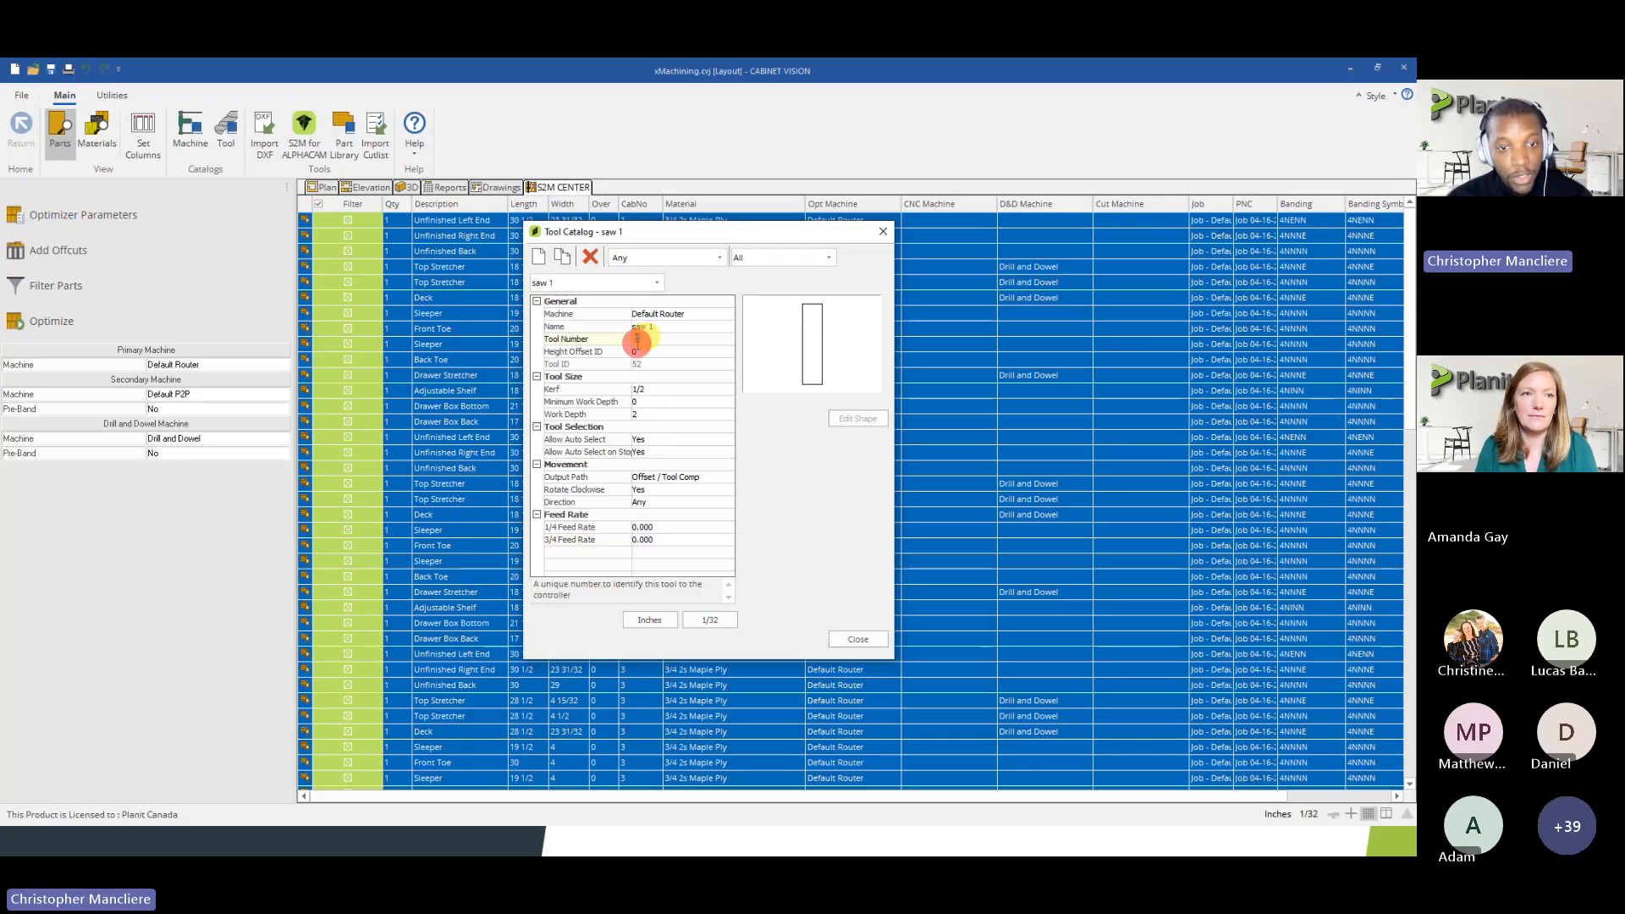
pyautogui.click(634, 338)
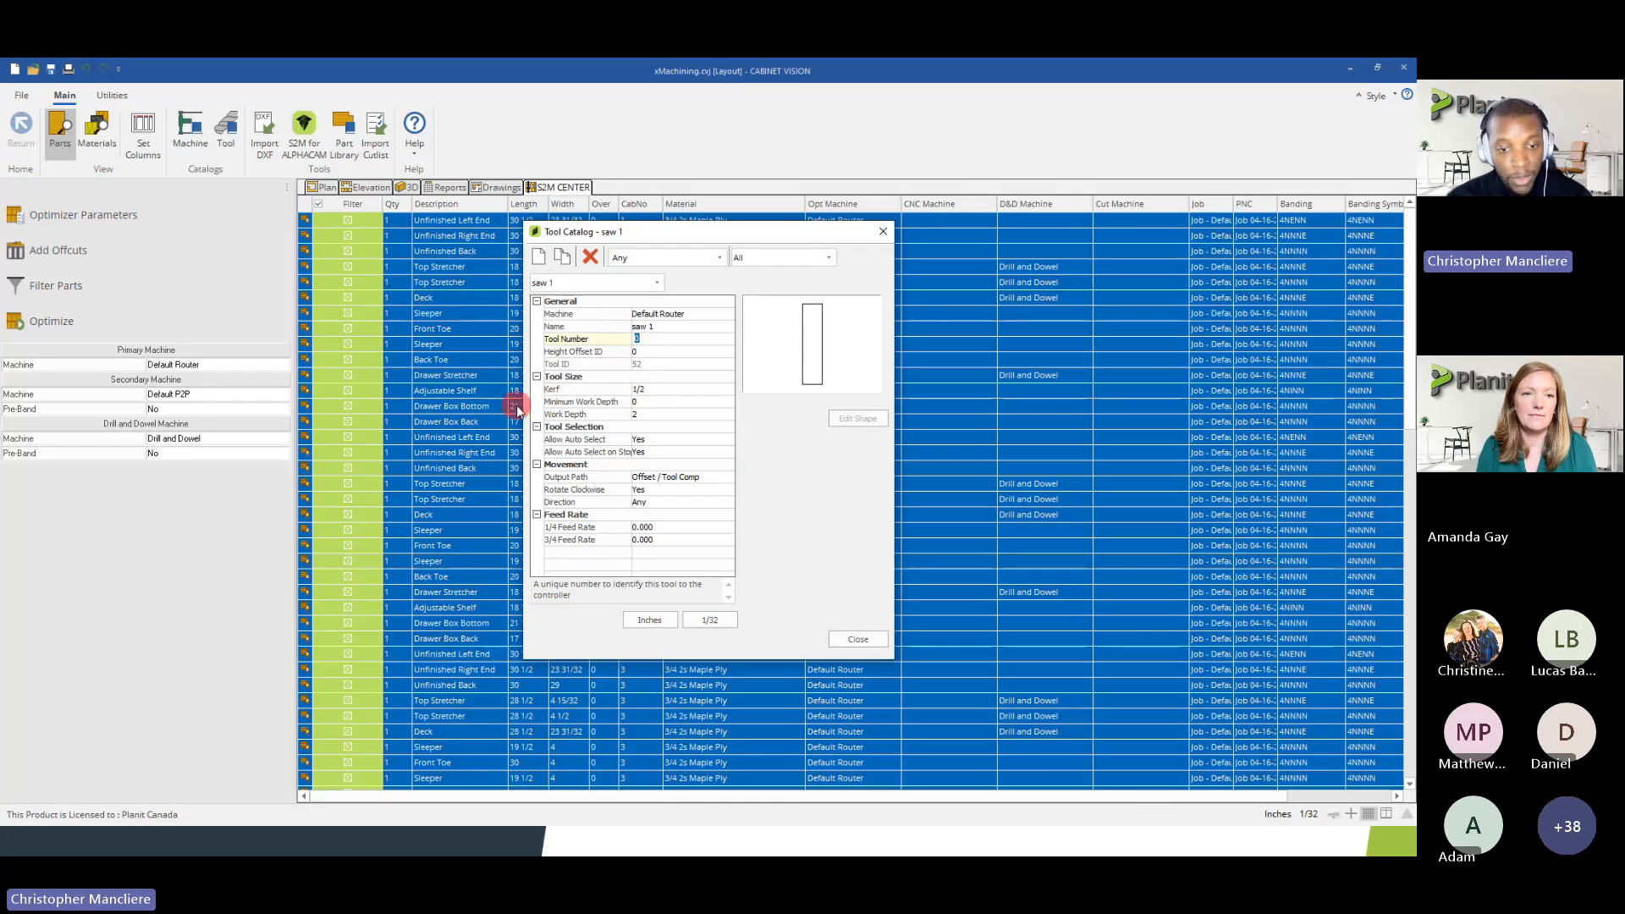
pyautogui.click(688, 502)
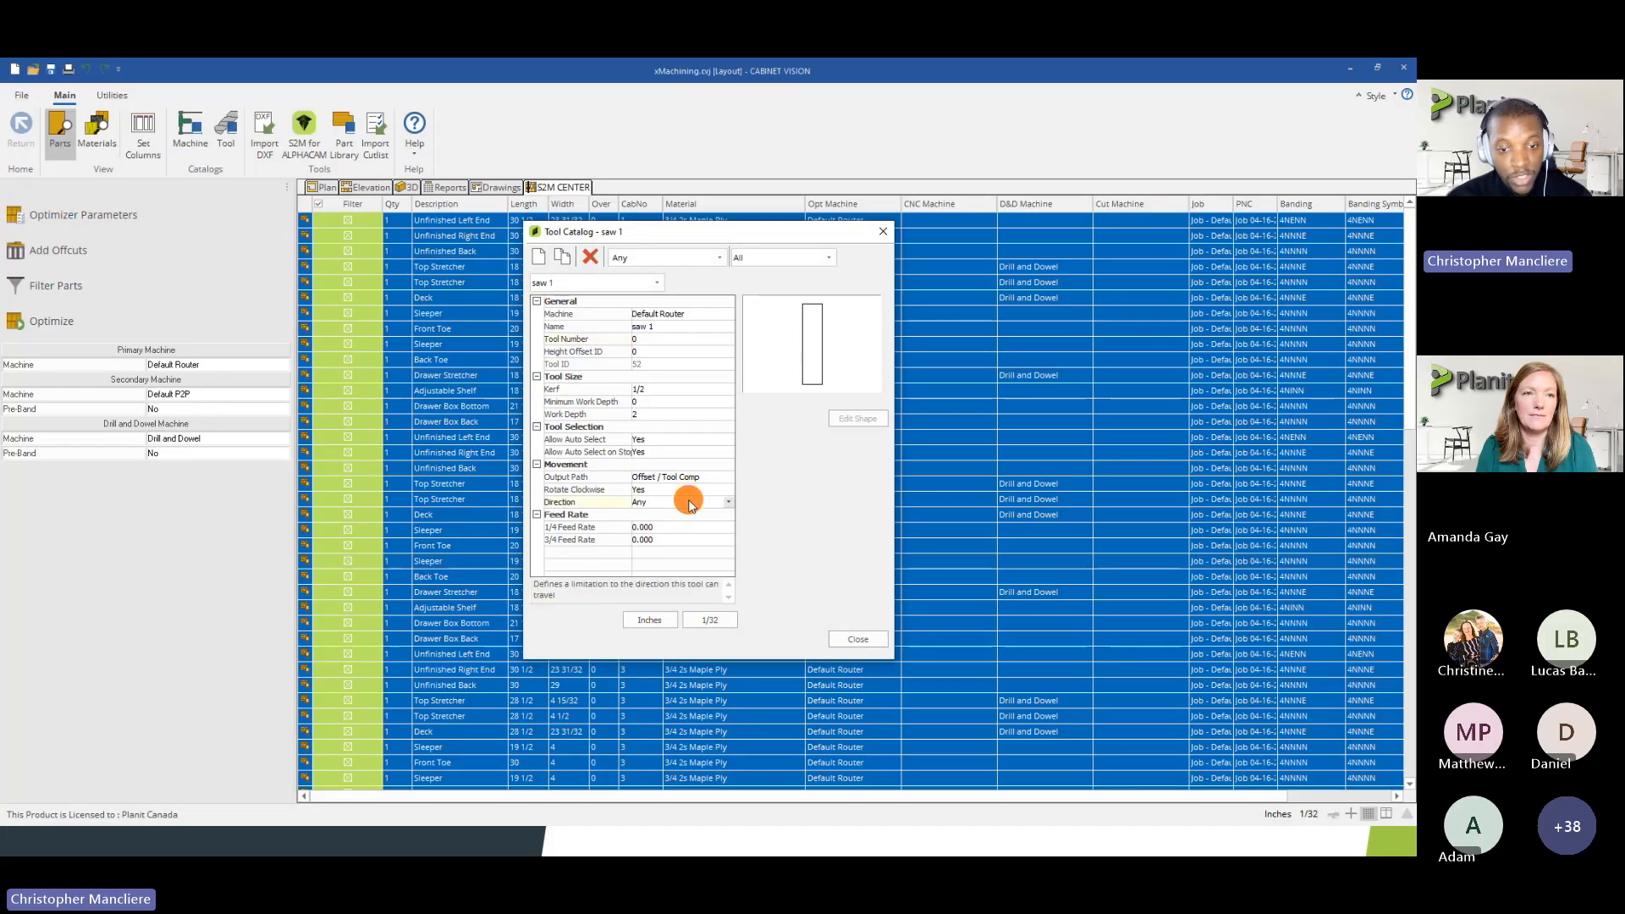
pyautogui.click(688, 502)
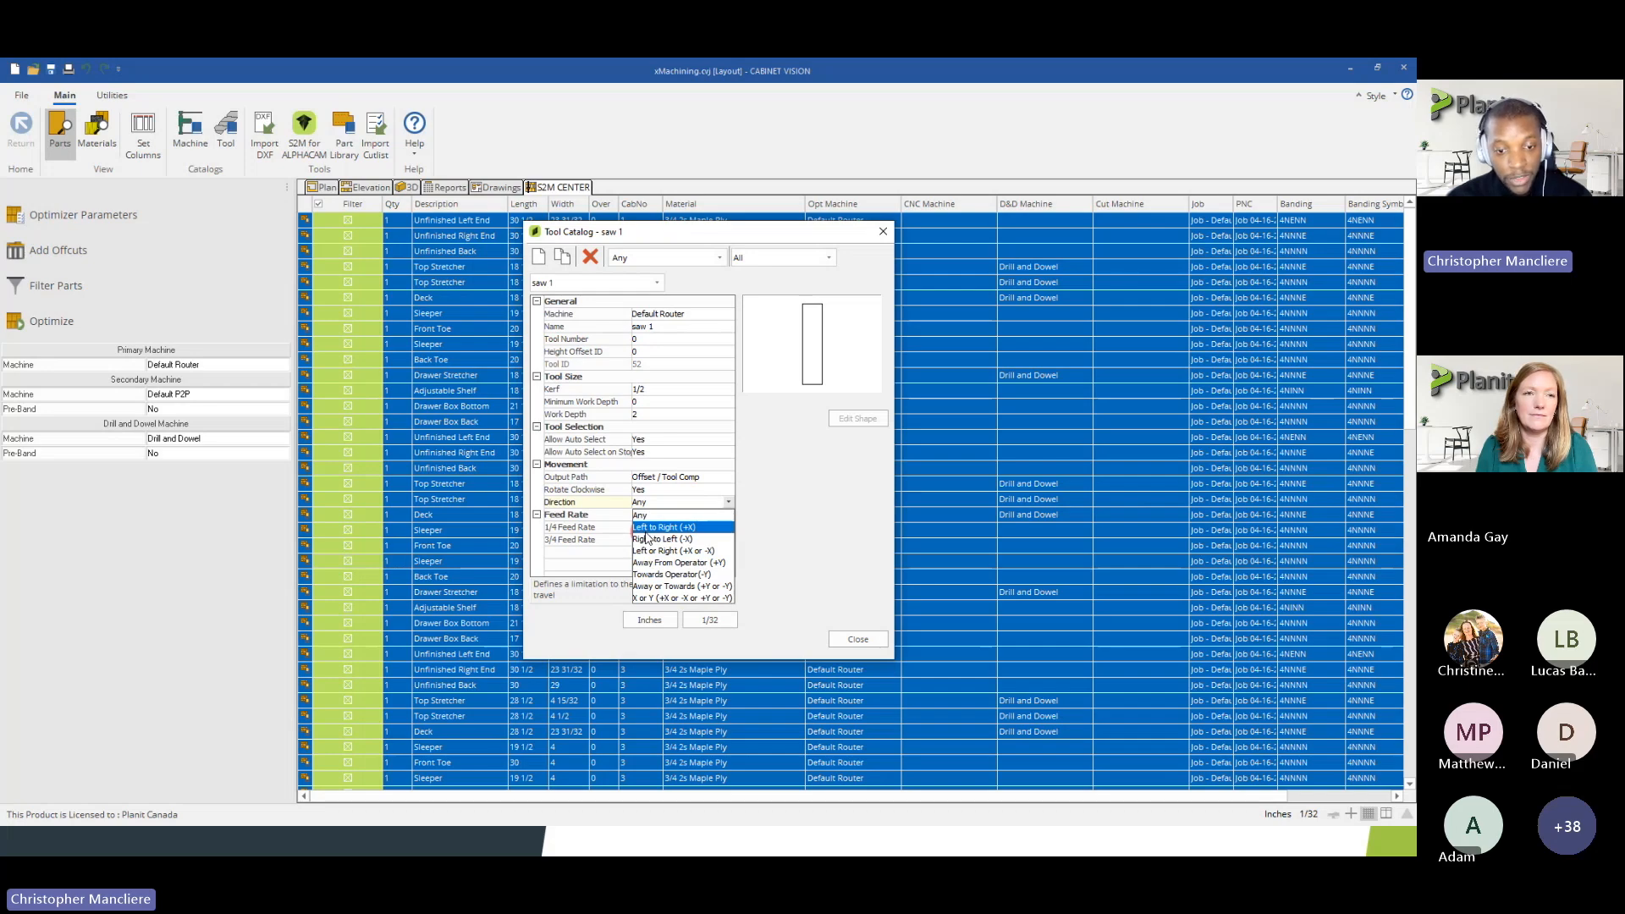
pyautogui.click(766, 513)
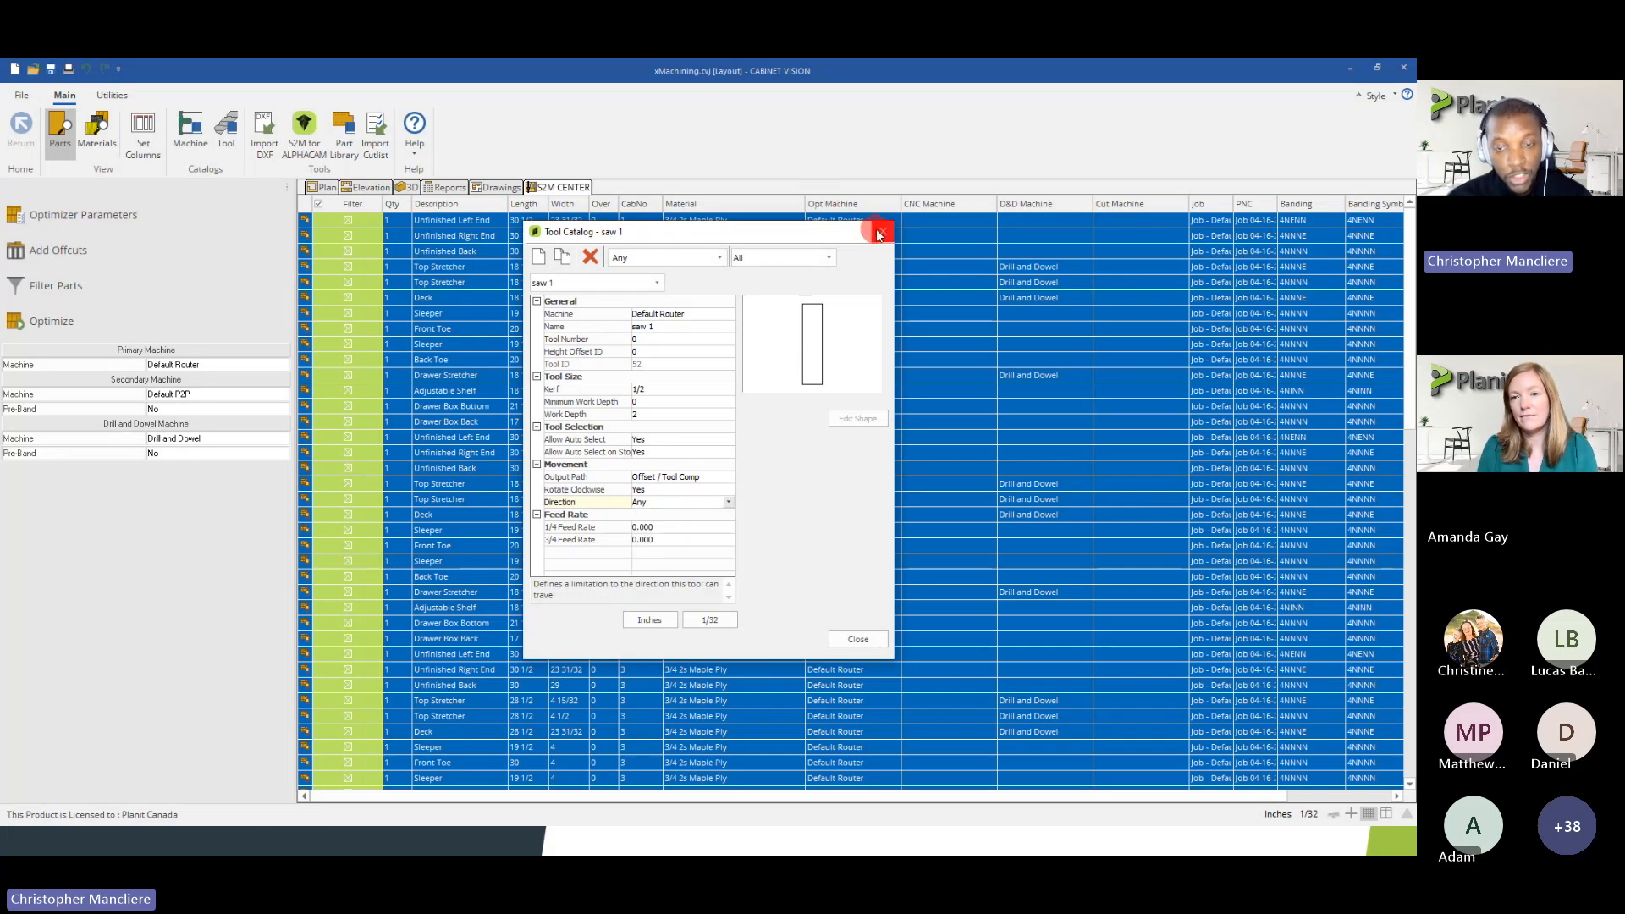